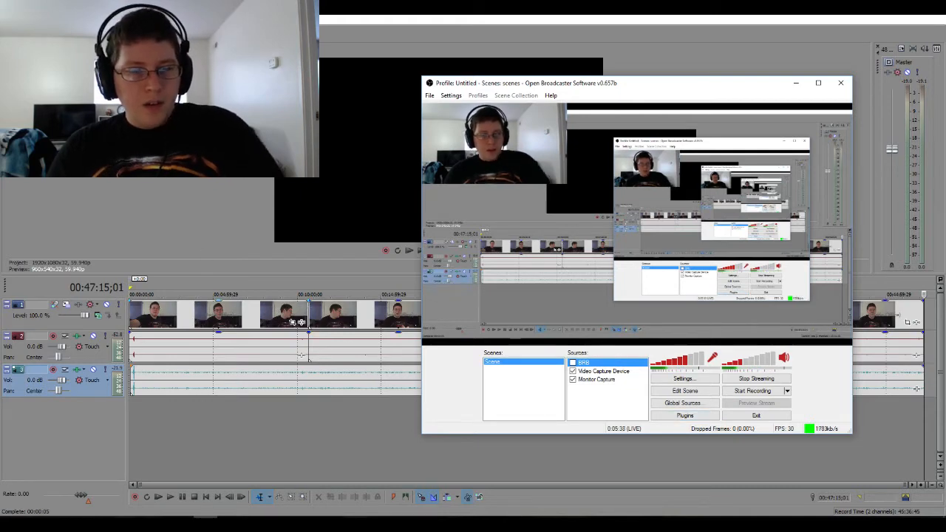
key(alt+Tab)
key(alt+Tab)
key(alt+Tab)
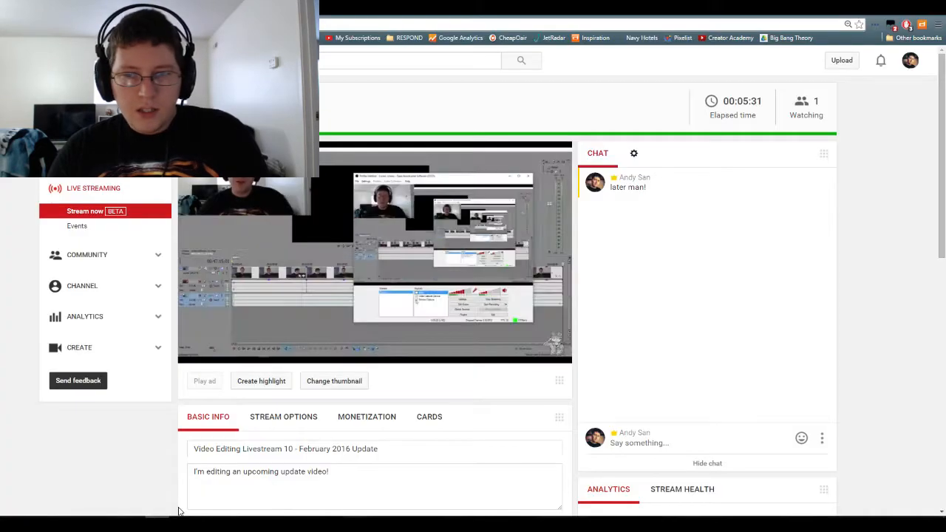
key(alt+Tab)
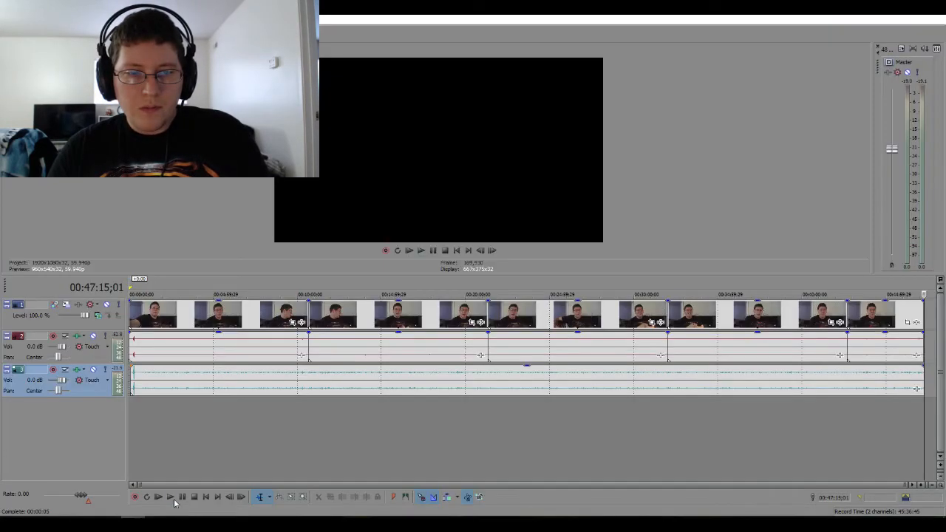
key(alt+Tab)
key(alt+Tab)
key(alt+Tab)
key(alt+Tab)
key(alt+Tab)
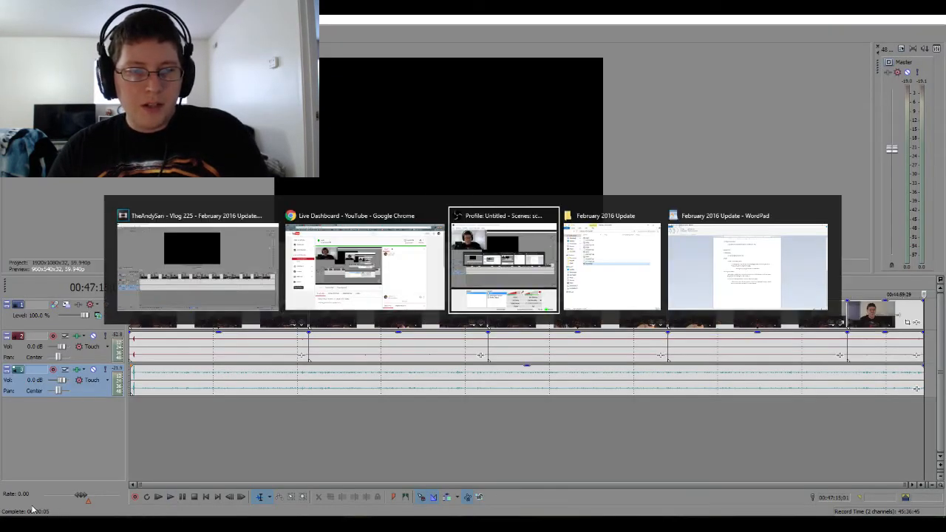
key(alt+Tab)
key(alt+Tab)
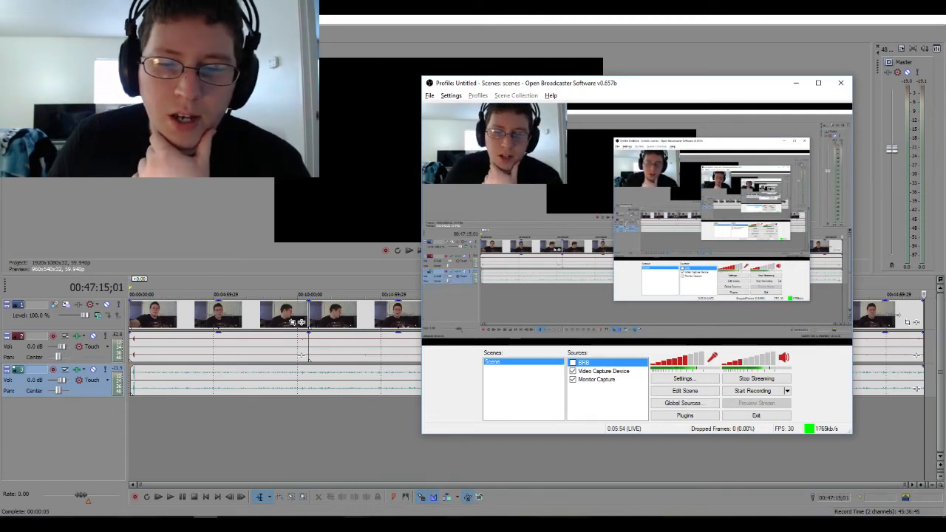
Add a Window Capture source to the scene under its default name and refresh the list of capturable windows.
click(593, 392)
right_click(593, 392)
mouse_move(610, 396)
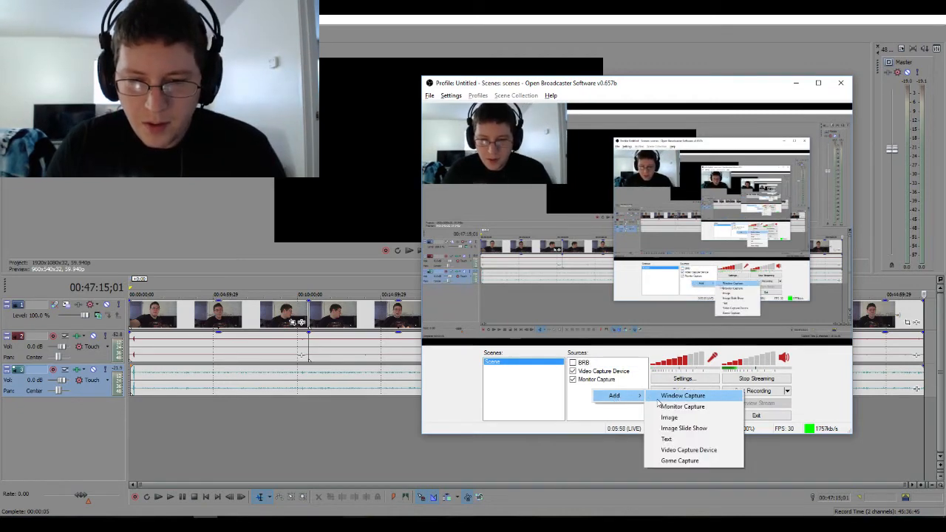
click(664, 397)
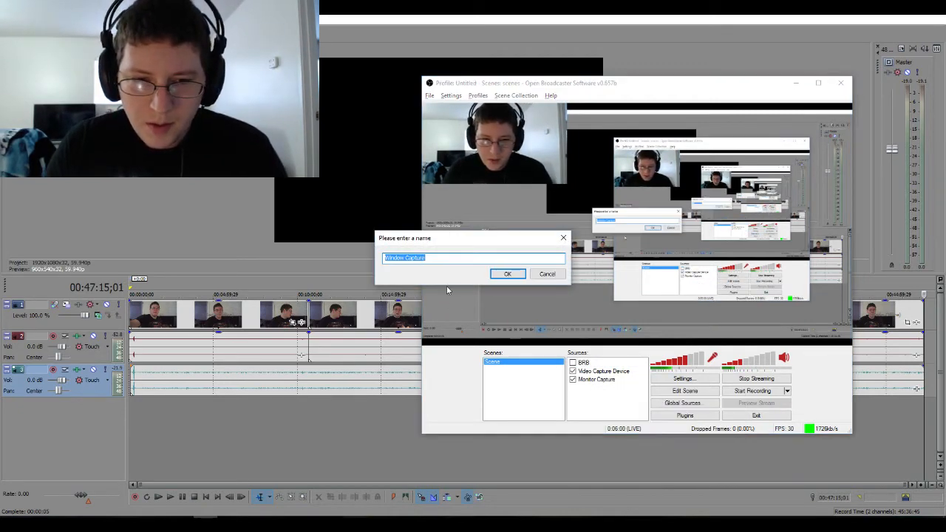
click(518, 277)
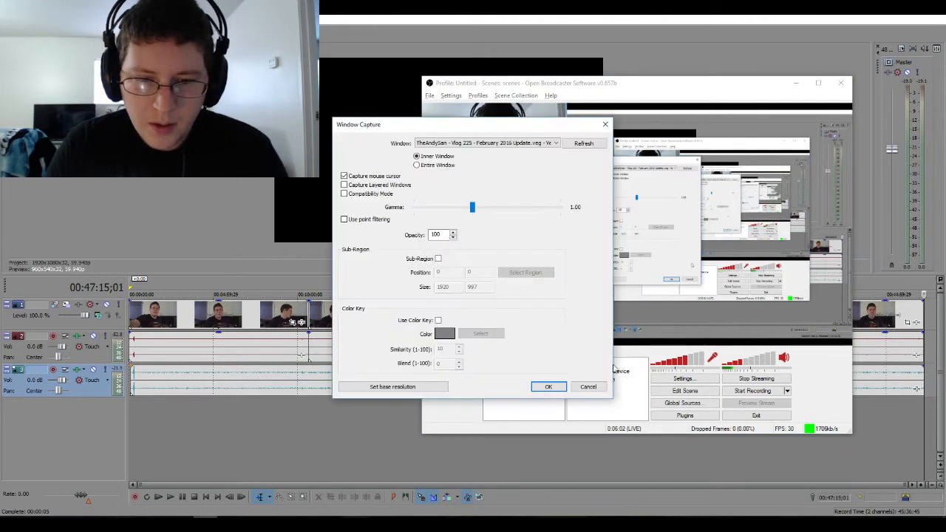
click(581, 143)
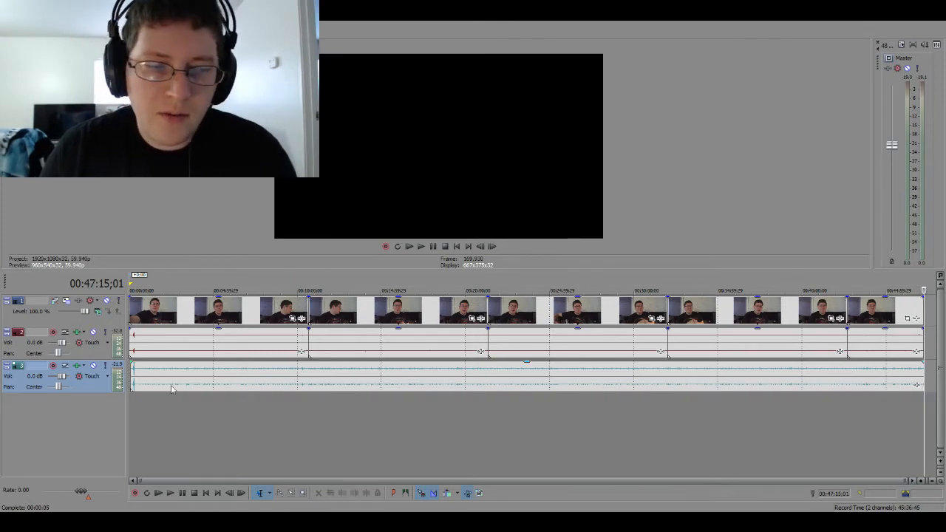
Place the timeline cursor at 00:00:22;14, shortly after the clap peaks, and solo audio track 2.
click(146, 413)
scroll(146, 412, up, 3)
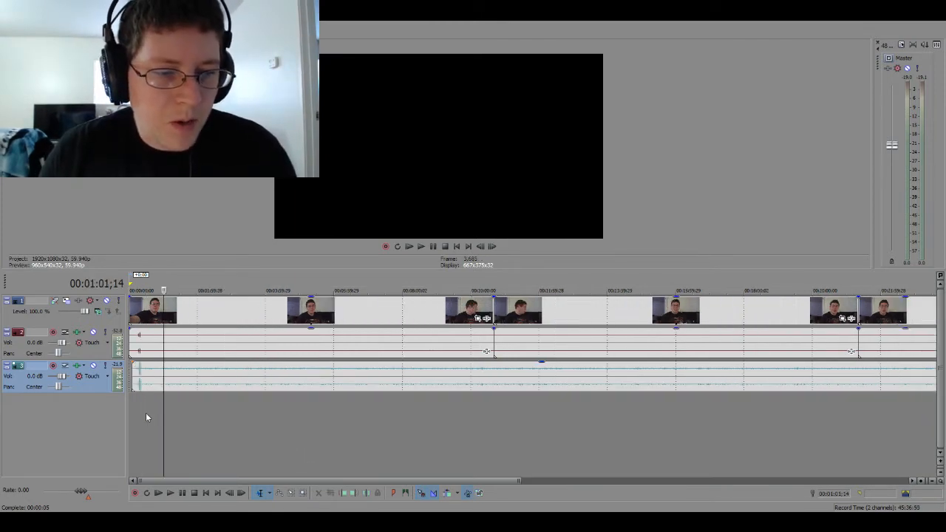
click(143, 420)
scroll(143, 420, up, 6)
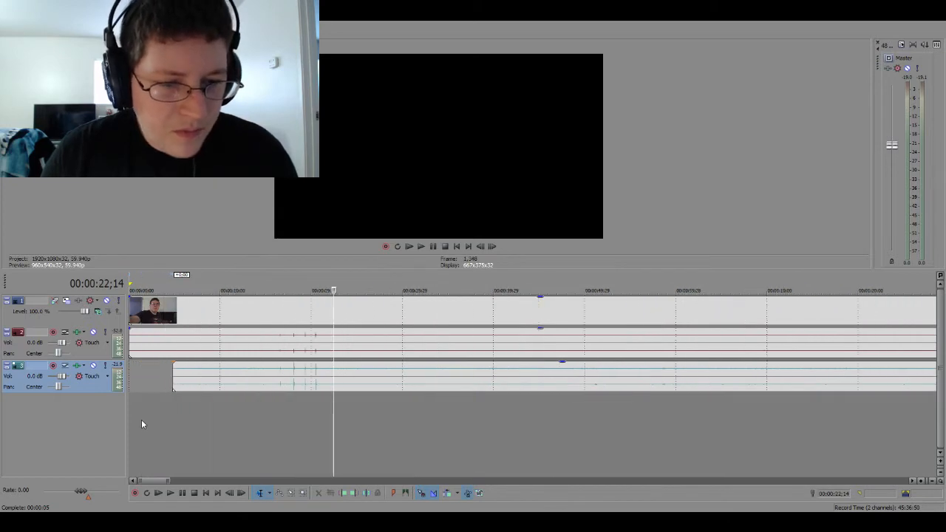
scroll(143, 425, up, 2)
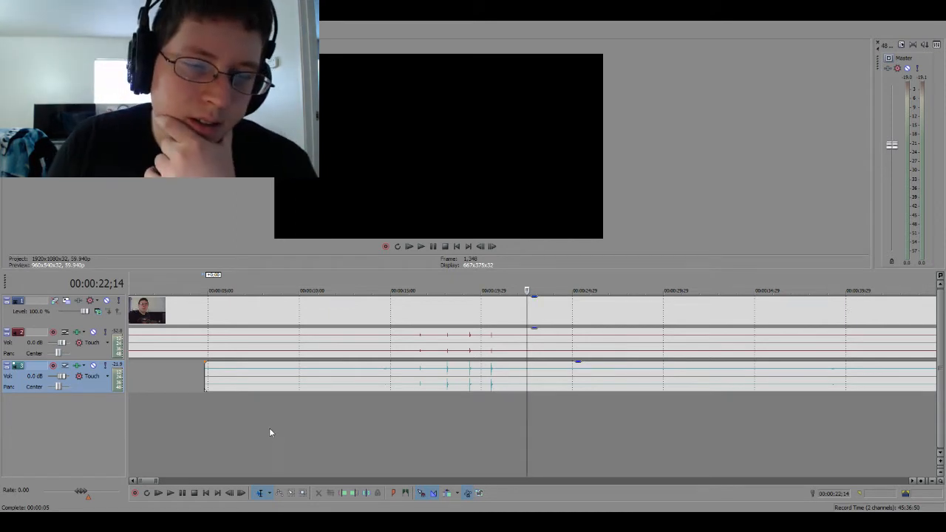
click(98, 347)
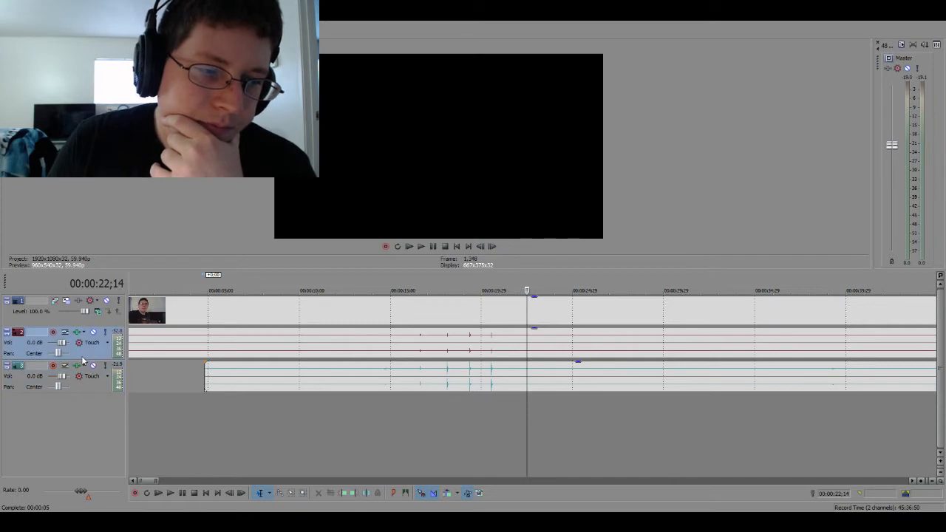
click(105, 333)
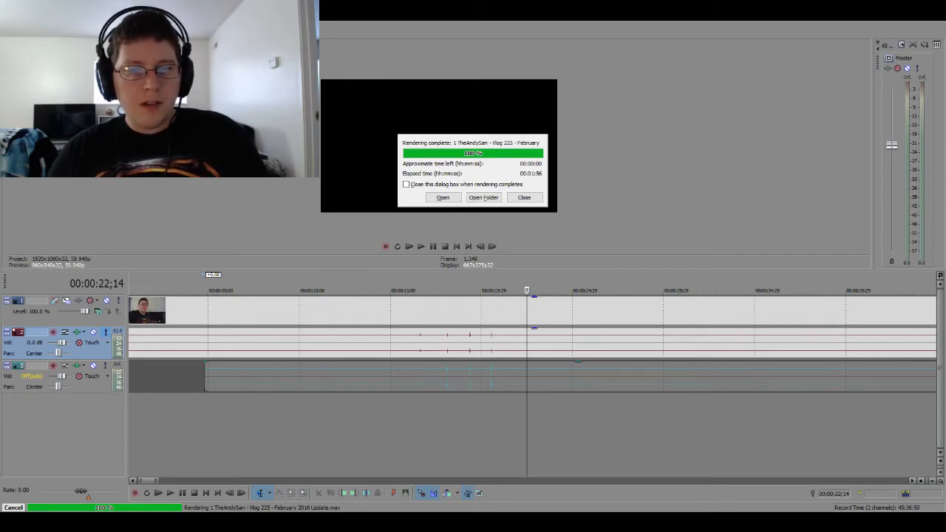
Open the rendered WAV file in Audacity and convert its stereo track to mono.
click(442, 198)
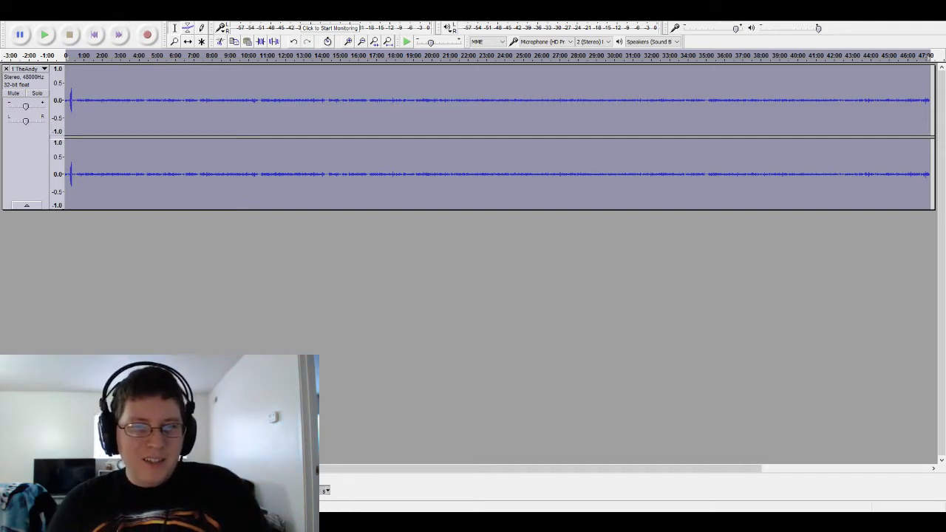
click(139, 22)
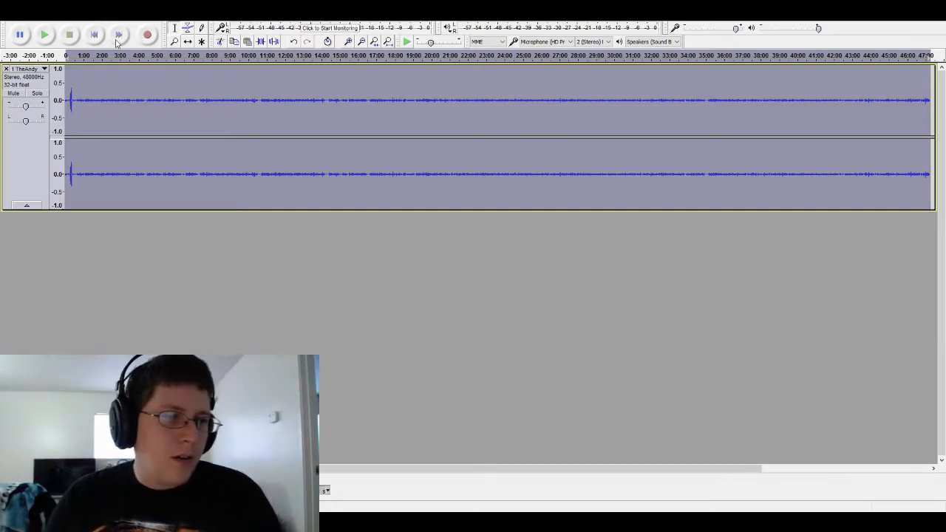
click(117, 39)
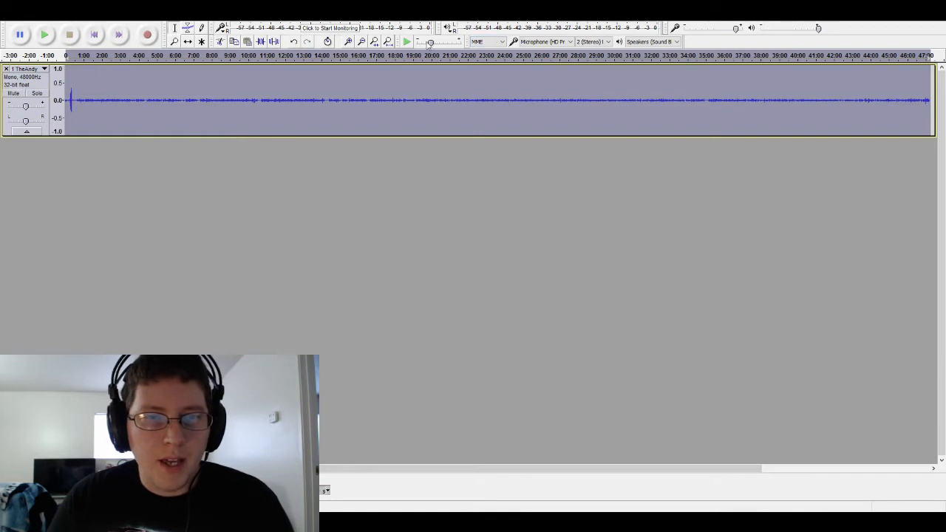
Play the mono track briefly from about 23 seconds, just past the four clap peaks.
click(347, 42)
click(347, 42)
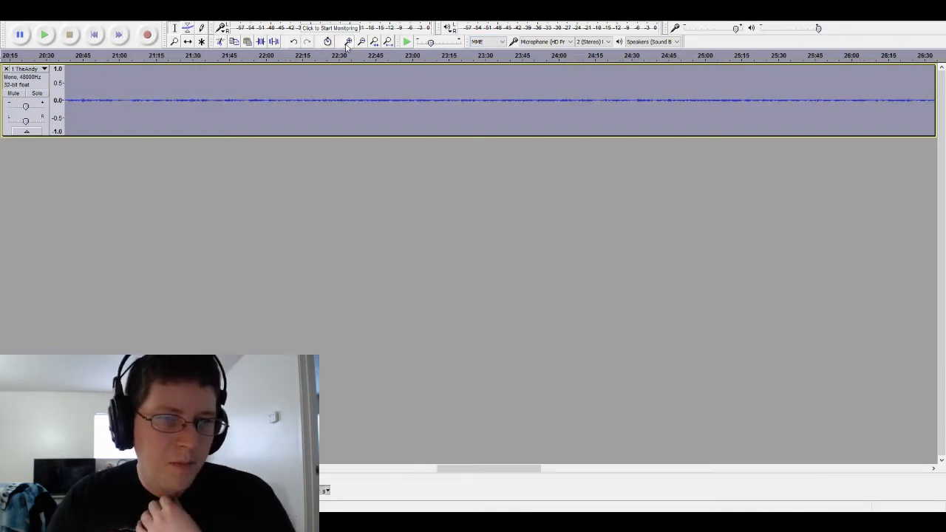
click(347, 43)
click(347, 42)
click(347, 42)
click(93, 36)
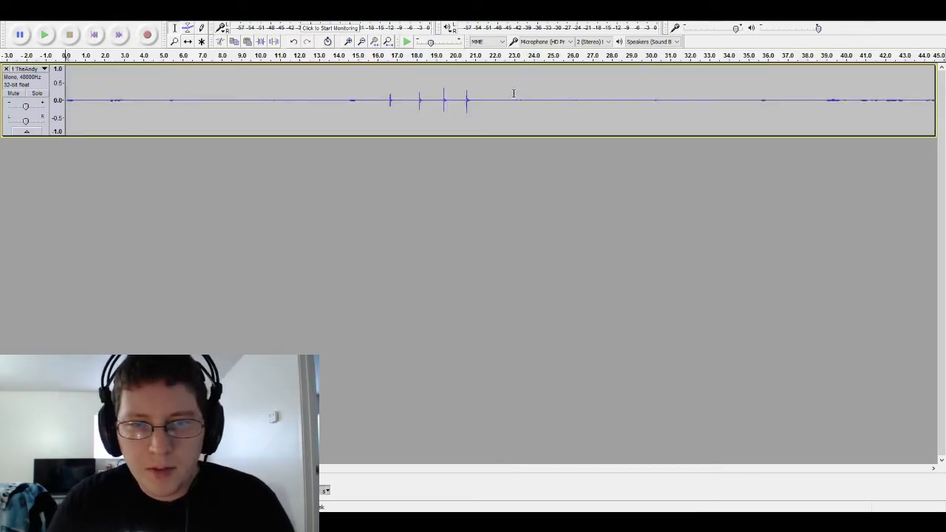
click(513, 96)
click(46, 35)
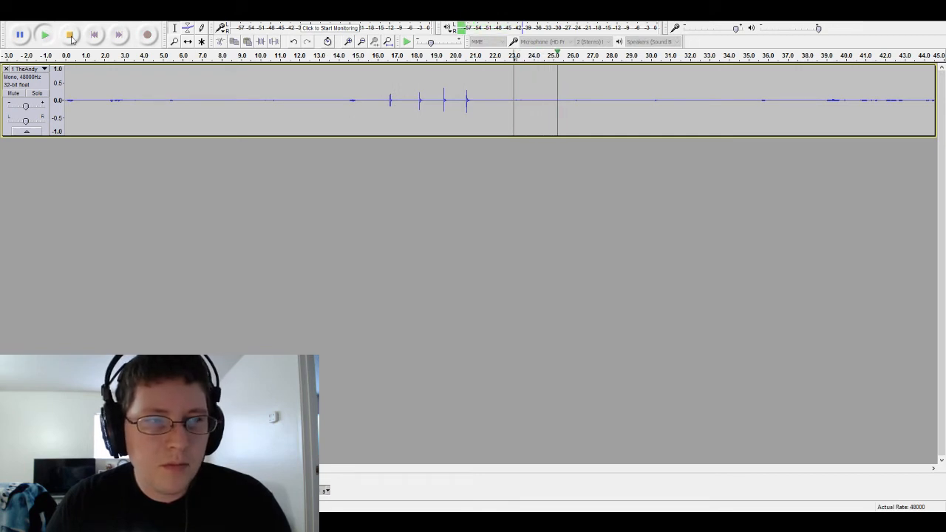
click(70, 36)
Play the track from about 35.5 seconds to find where the speech begins.
click(757, 102)
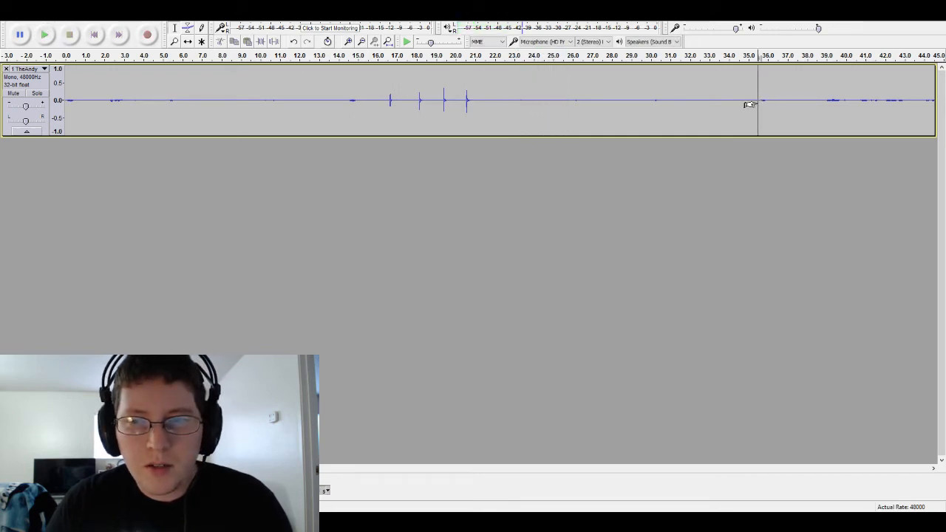
key(space)
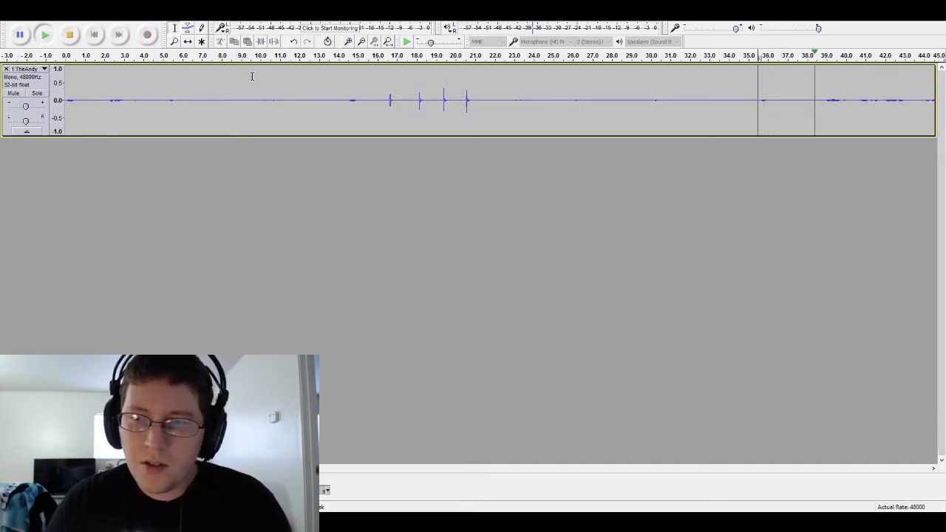
key(space)
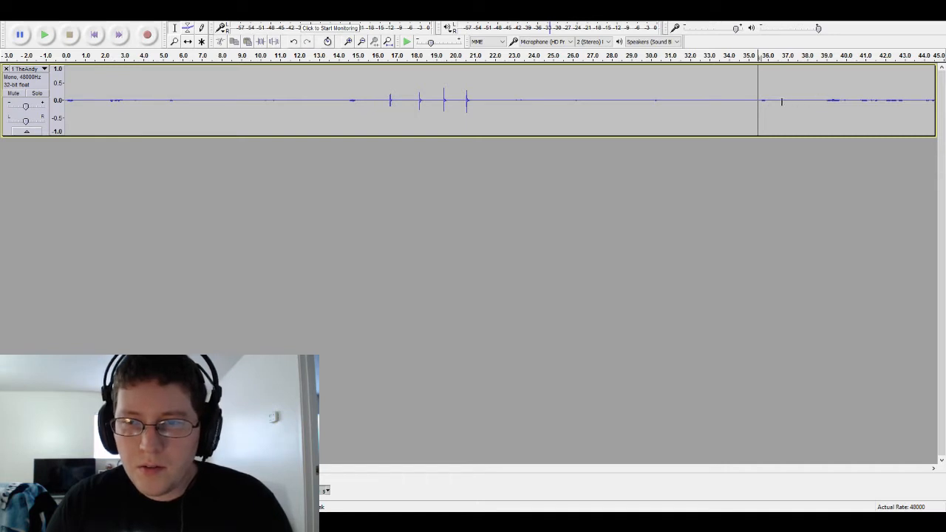
Select the audio from about 36 seconds through to the end of the track.
drag(773, 100, 867, 100)
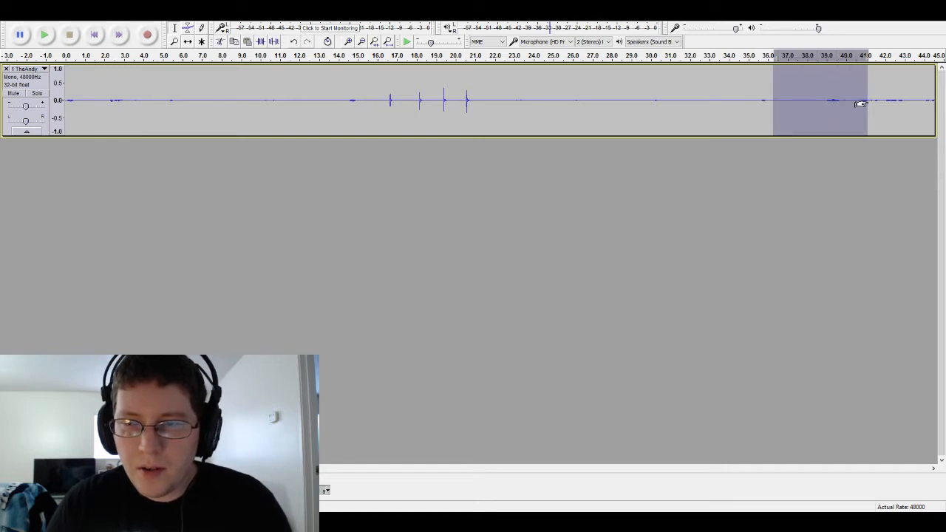
click(361, 42)
click(362, 43)
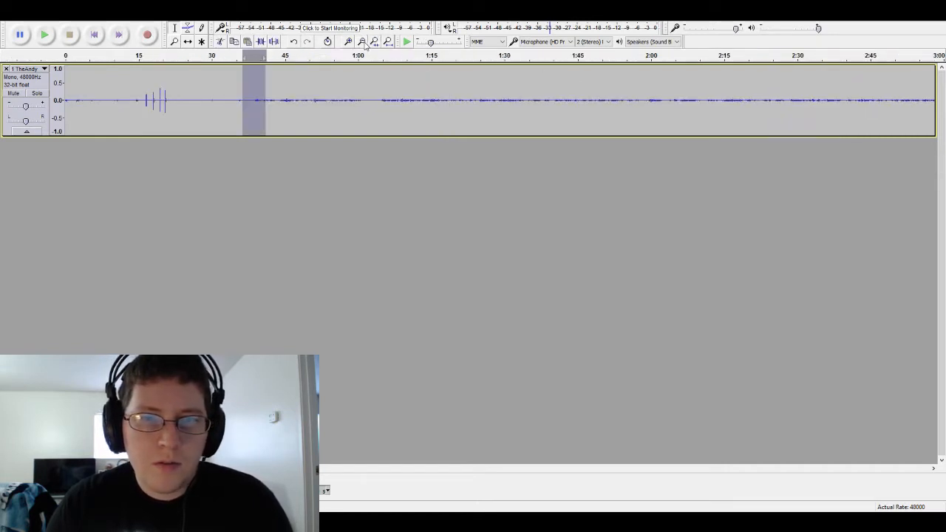
drag(257, 88, 906, 97)
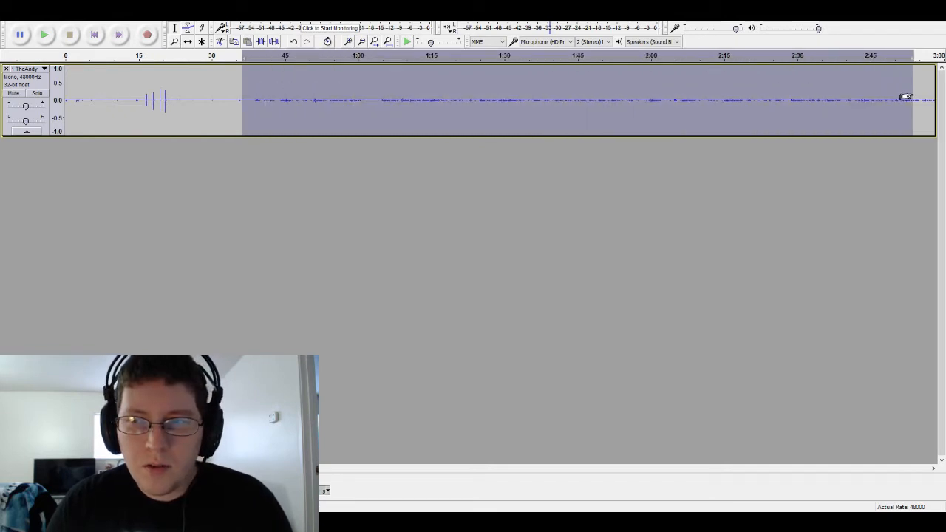
click(361, 43)
click(362, 42)
click(361, 42)
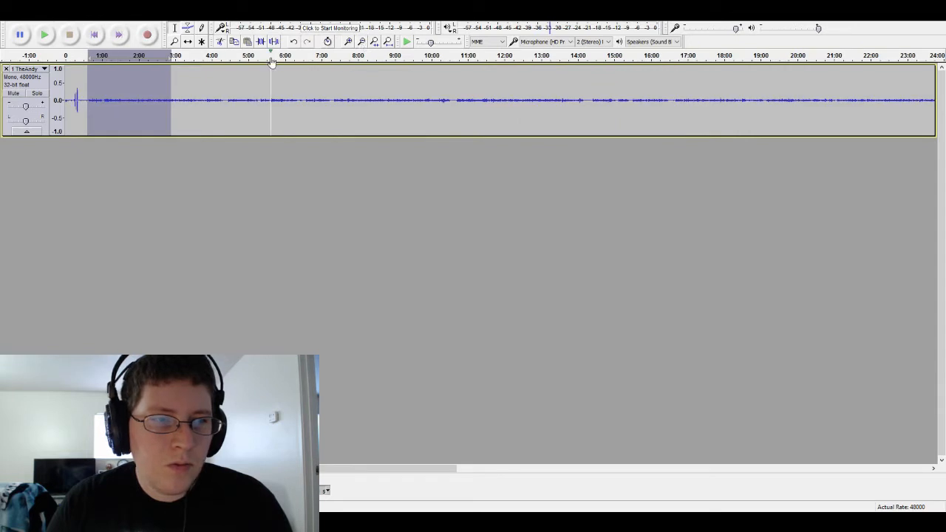
drag(164, 95, 849, 74)
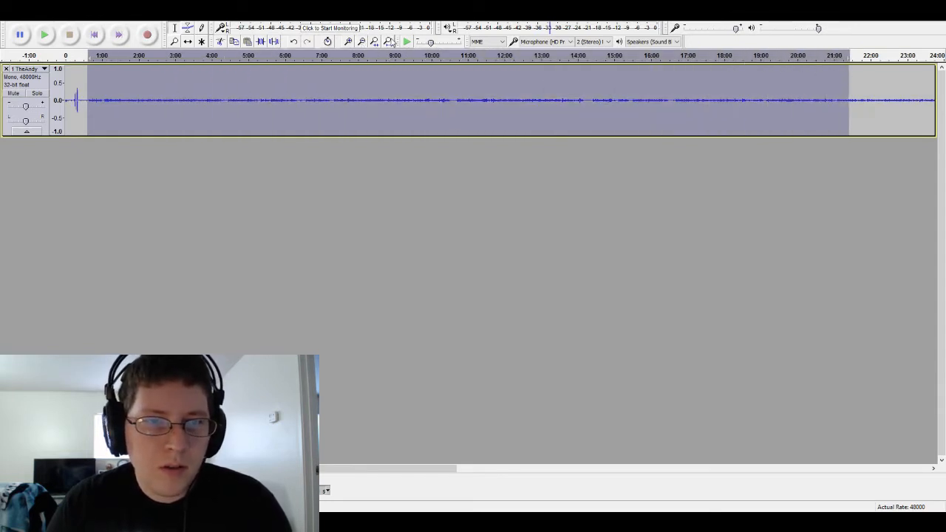
click(362, 42)
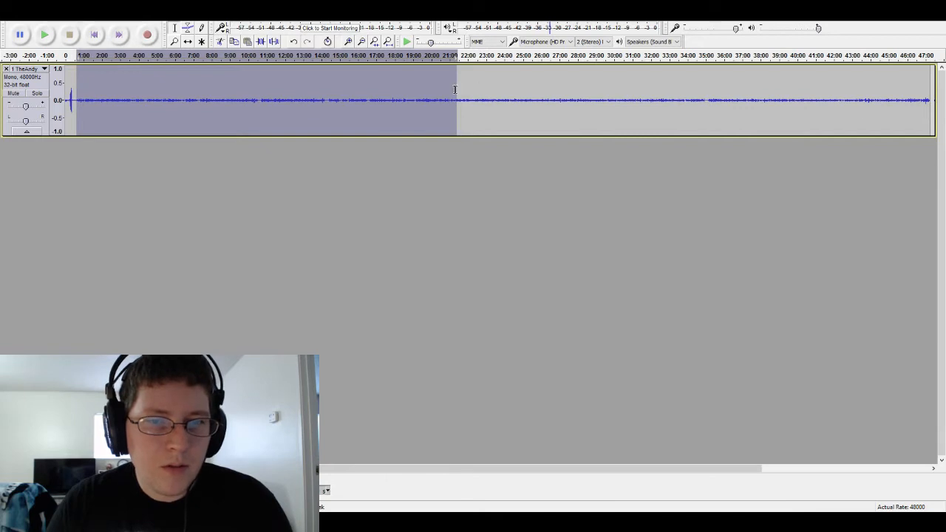
drag(449, 93, 928, 112)
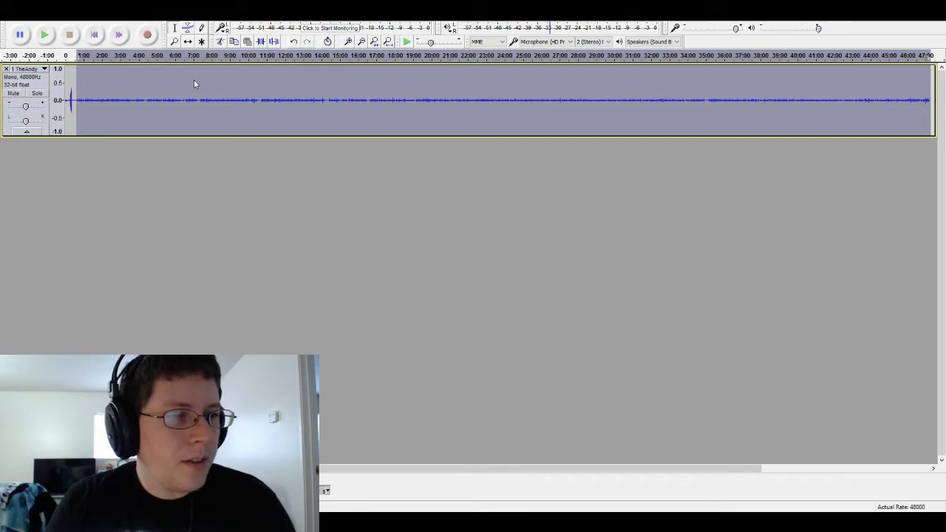
Open the Equalization effect for the selected audio and move its dialog higher over the waveform.
click(200, 144)
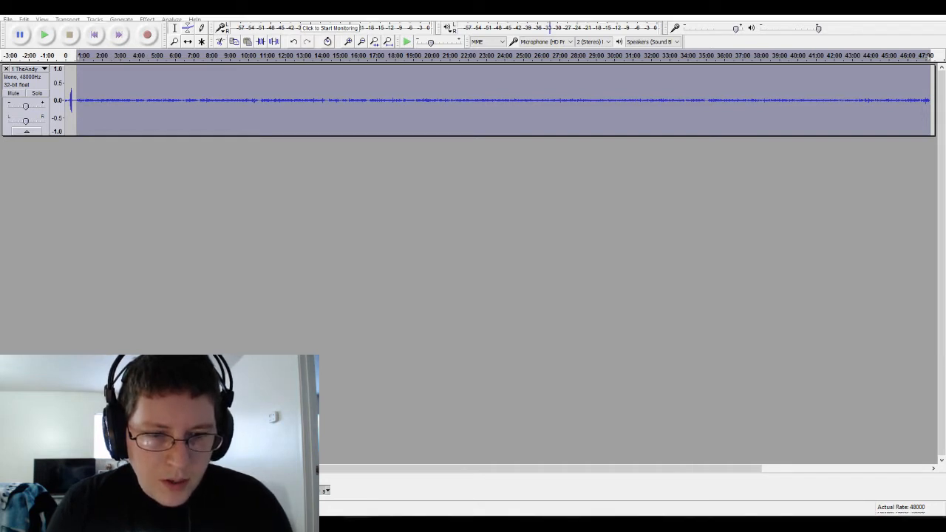
key(alt+Tab)
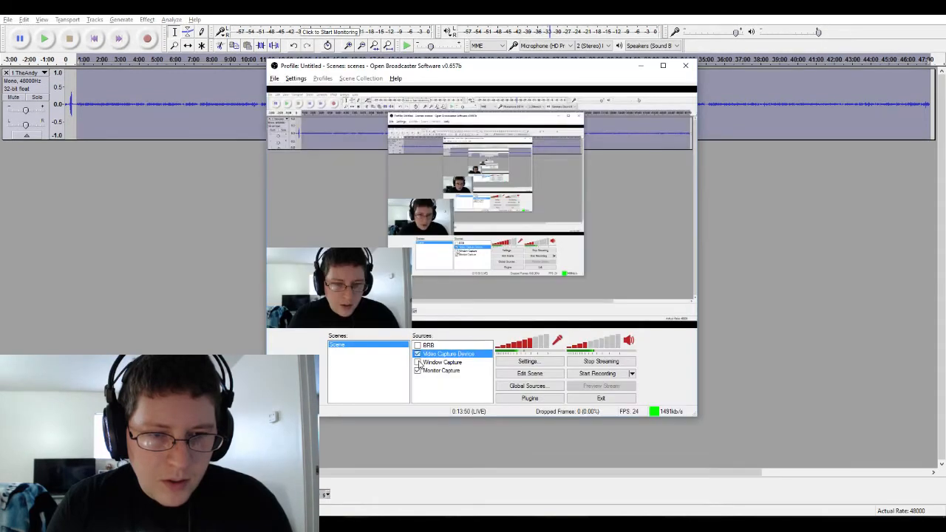
key(alt+Tab)
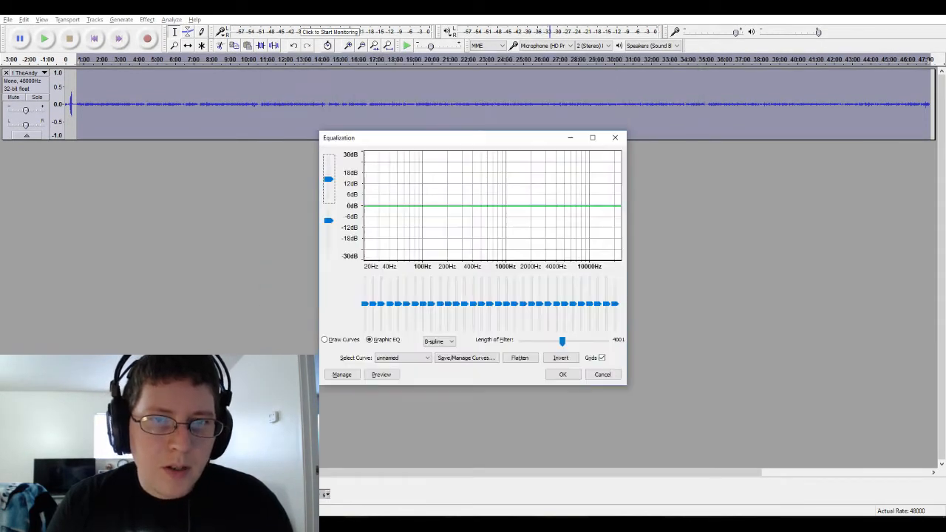
drag(449, 145, 427, 99)
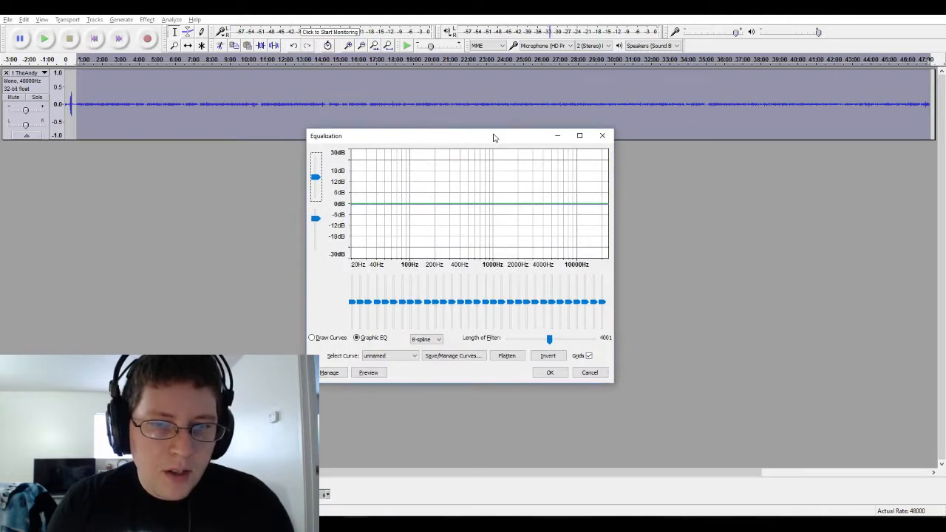
mouse_move(495, 135)
mouse_down()
mouse_move(509, 88)
mouse_move(492, 119)
mouse_up()
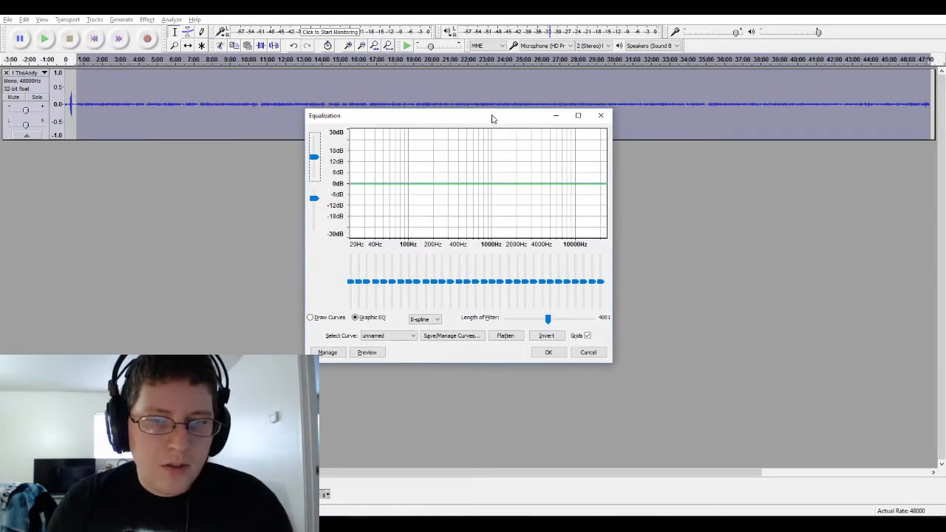
Switch to Open Broadcaster Software to check the live stream, move its window aside and return to the Equalization dialog.
key(alt+Tab)
key(Tab)
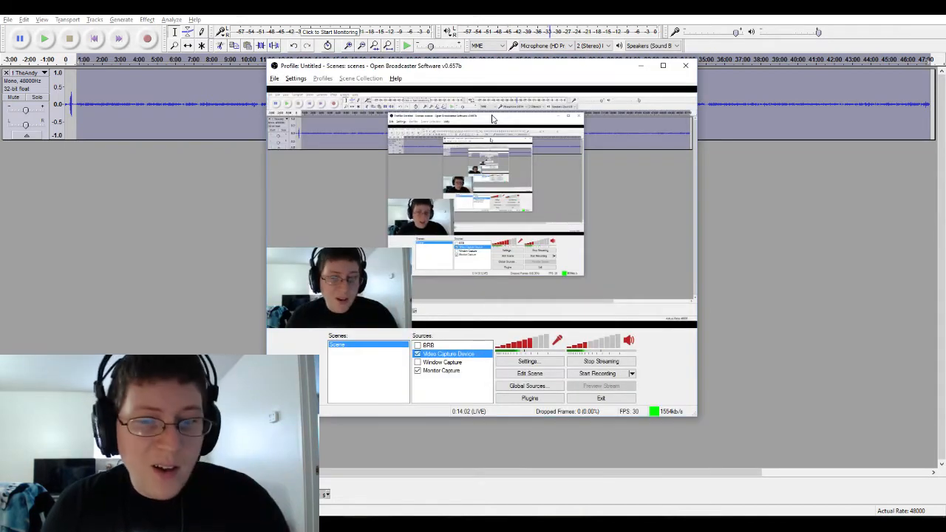
drag(551, 69, 765, 82)
click(465, 116)
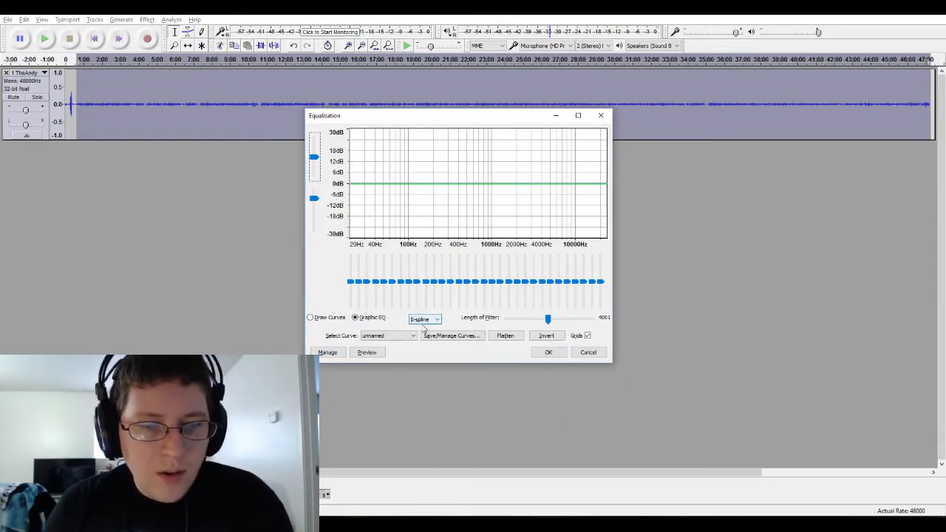
Apply the Decca FFRR 78 equalization curve to the selected speech.
click(395, 337)
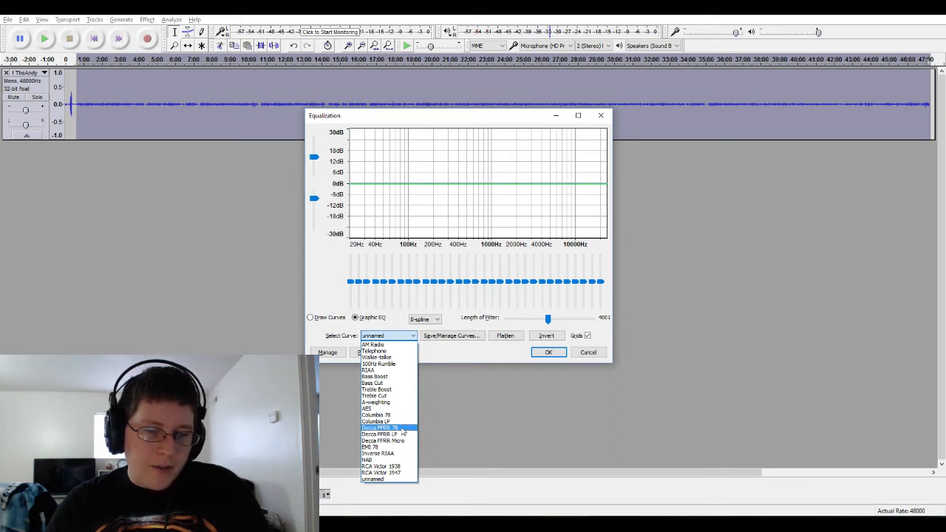
click(401, 428)
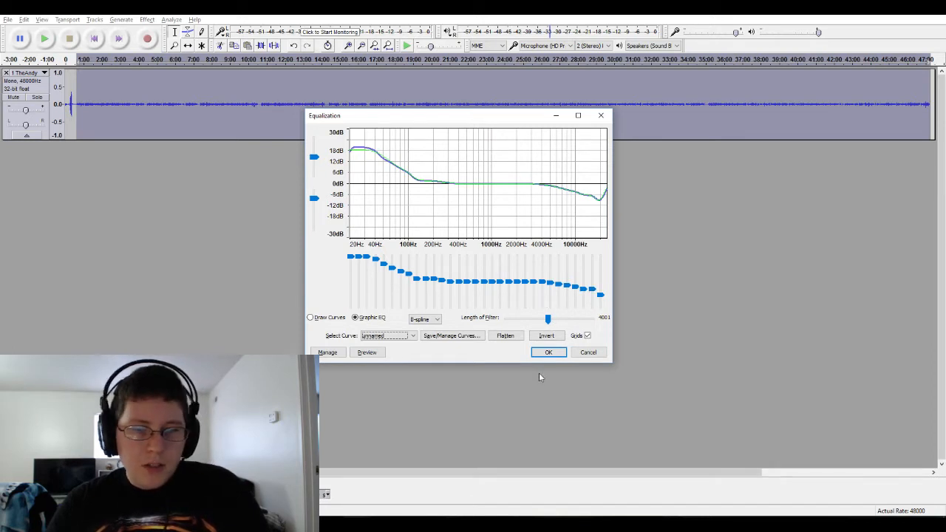
click(548, 352)
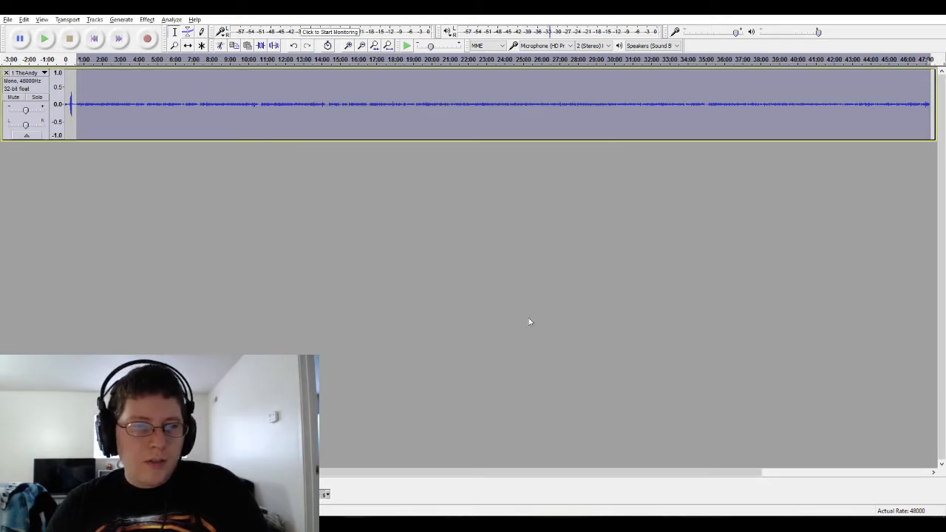
Run Equalization on the selected speech again, using the 100Hz Rumble curve.
click(147, 20)
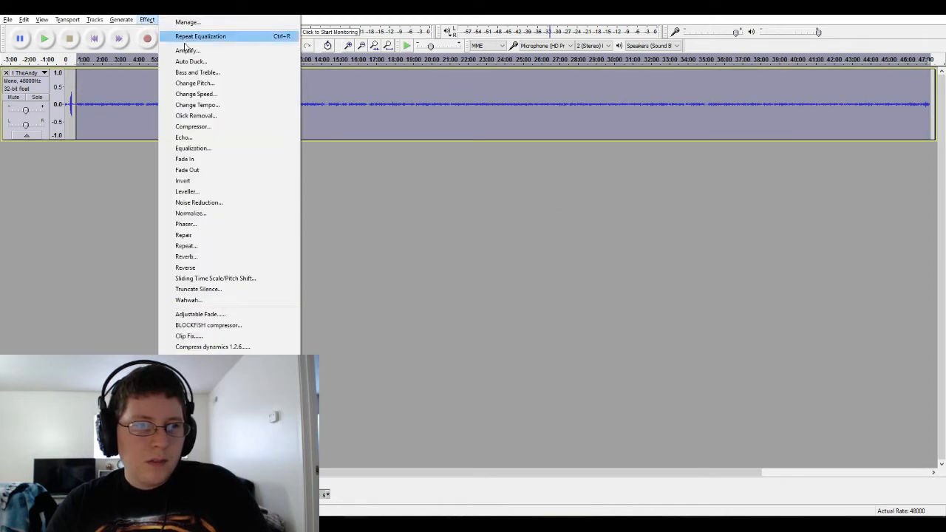
click(200, 148)
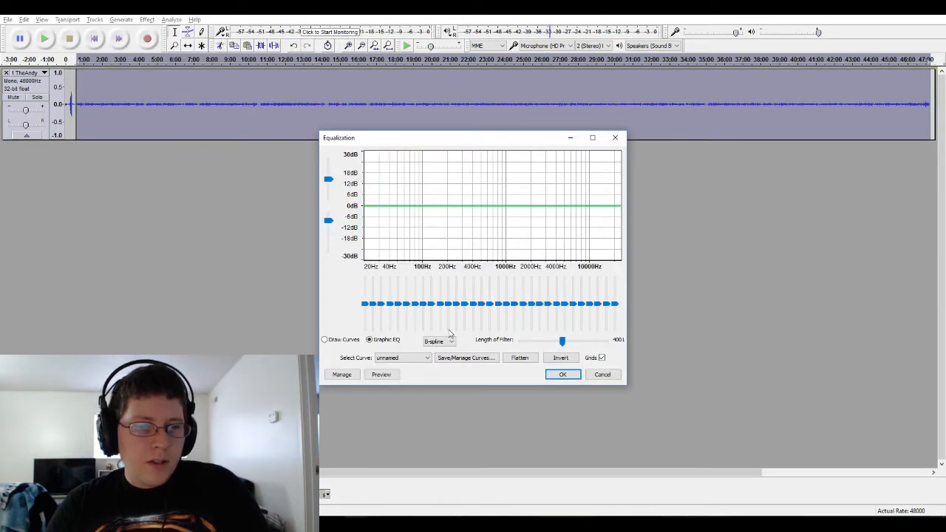
click(427, 360)
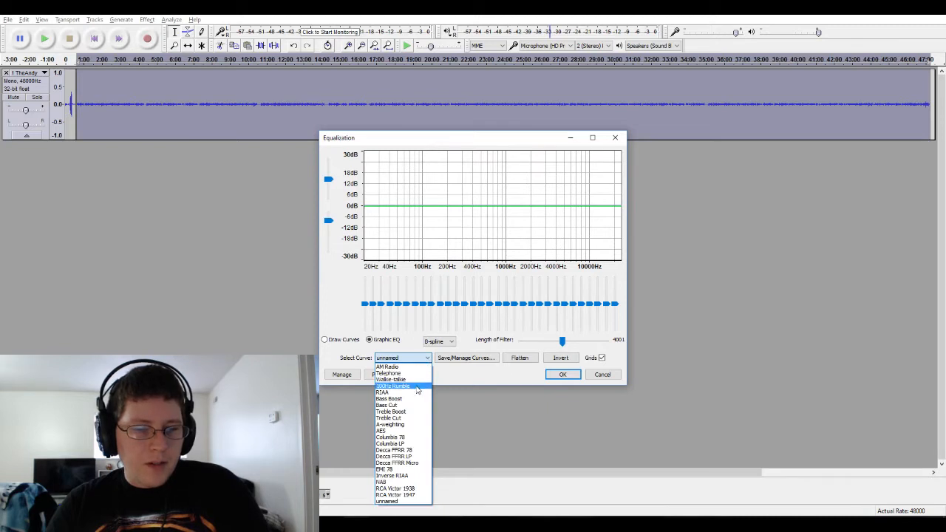
click(415, 384)
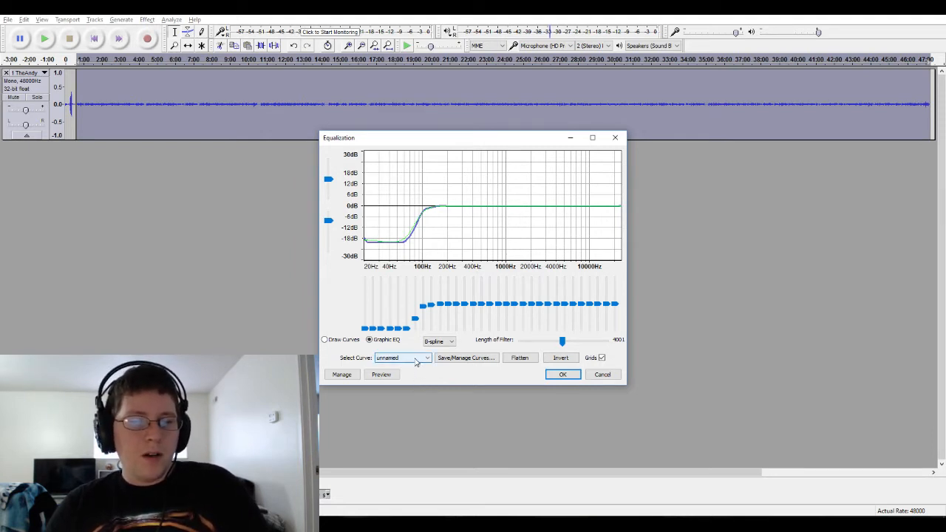
click(416, 359)
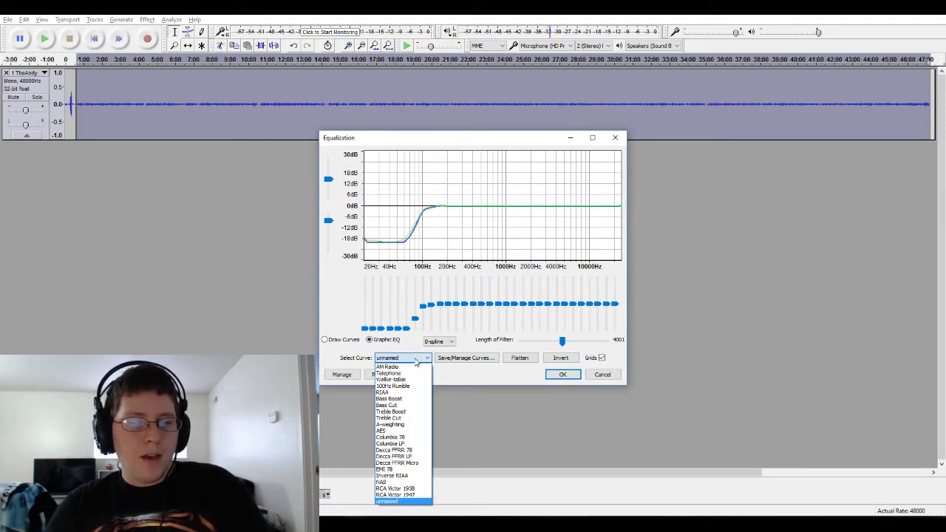
click(447, 381)
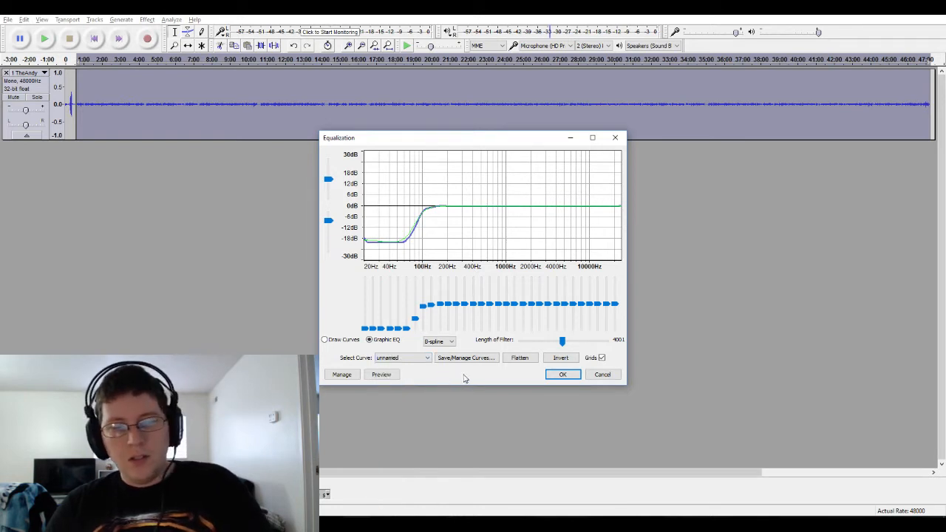
click(562, 375)
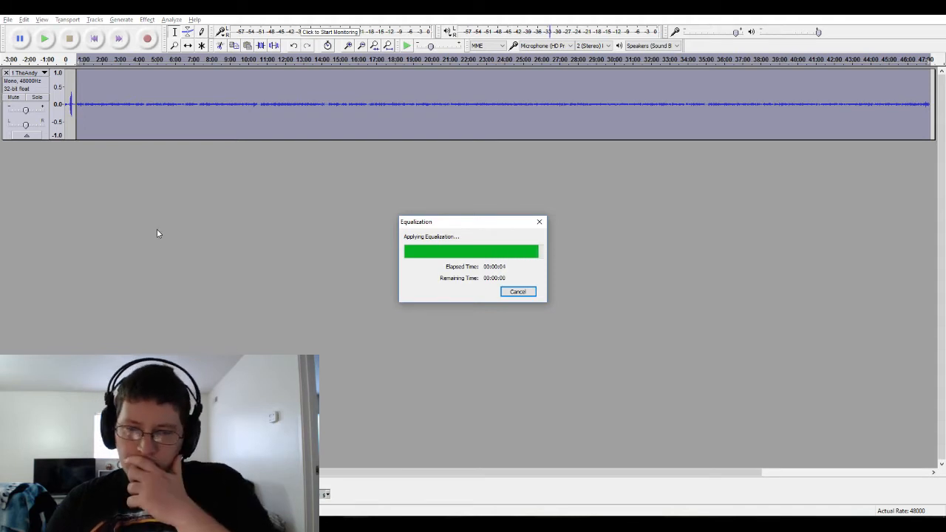
Open the BLOCKFISH compressor for the selected speech and preview it first with the effect disabled, then with it enabled.
click(146, 20)
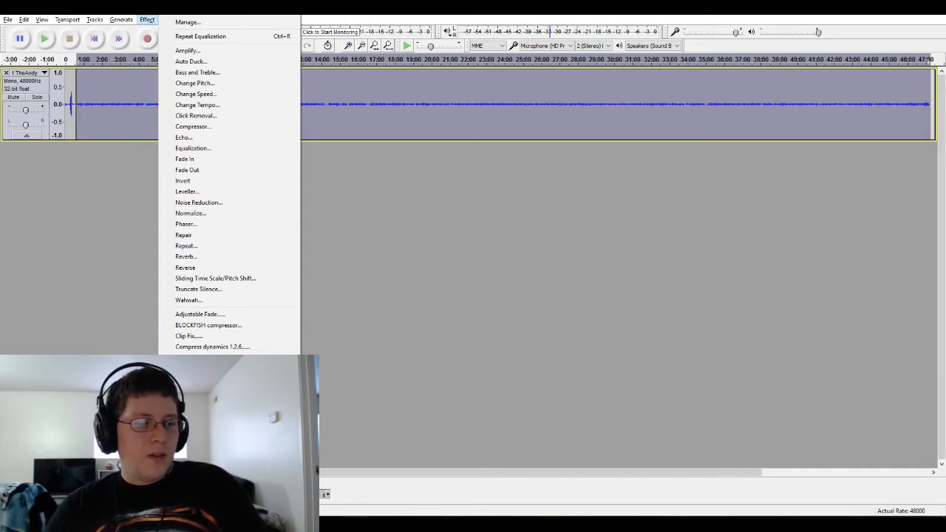
click(230, 326)
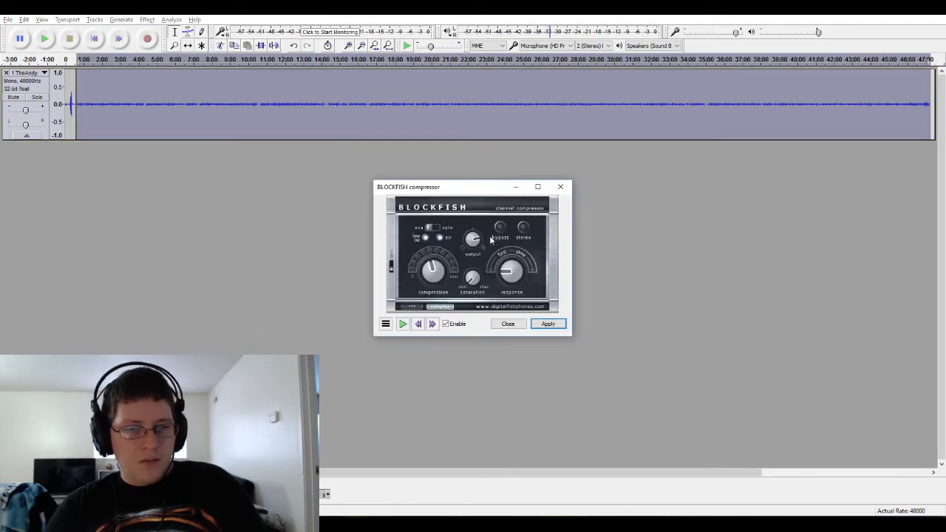
mouse_move(485, 189)
mouse_down()
mouse_move(475, 180)
mouse_move(489, 180)
mouse_move(478, 183)
mouse_up()
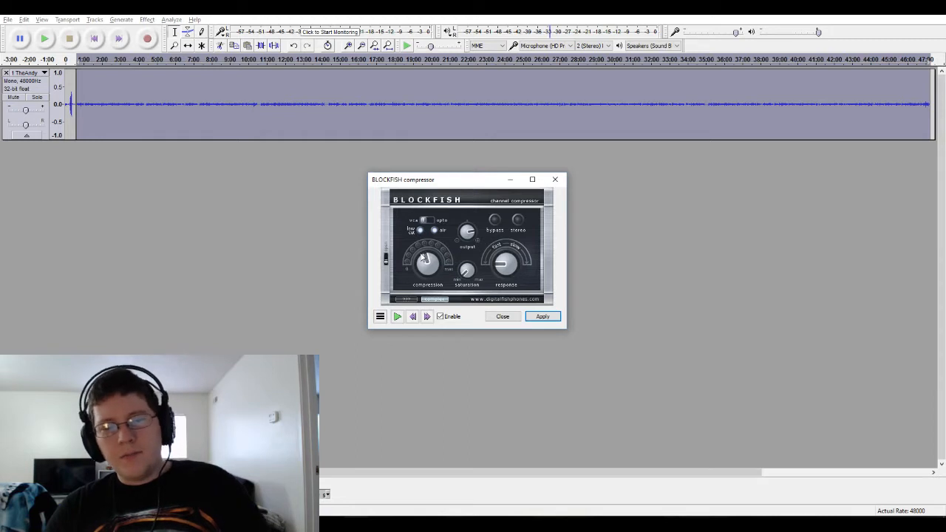
drag(423, 259, 419, 240)
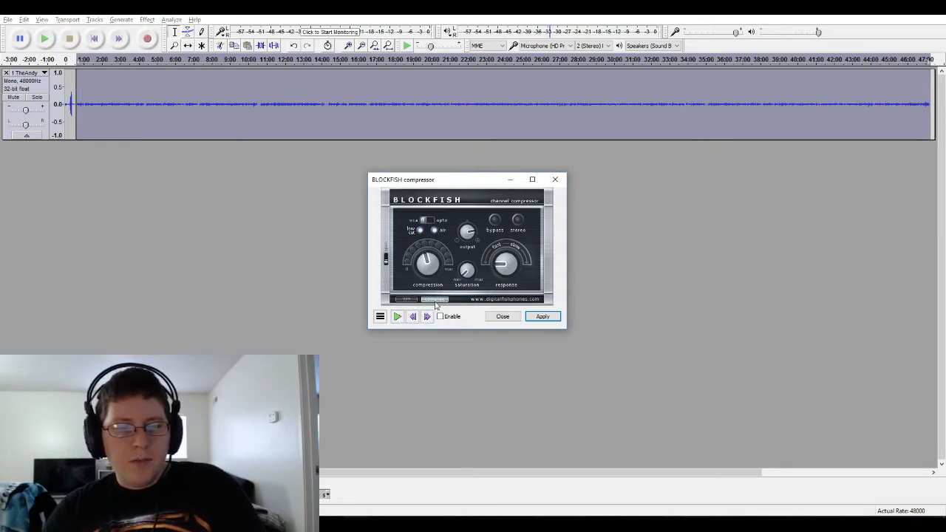
click(397, 316)
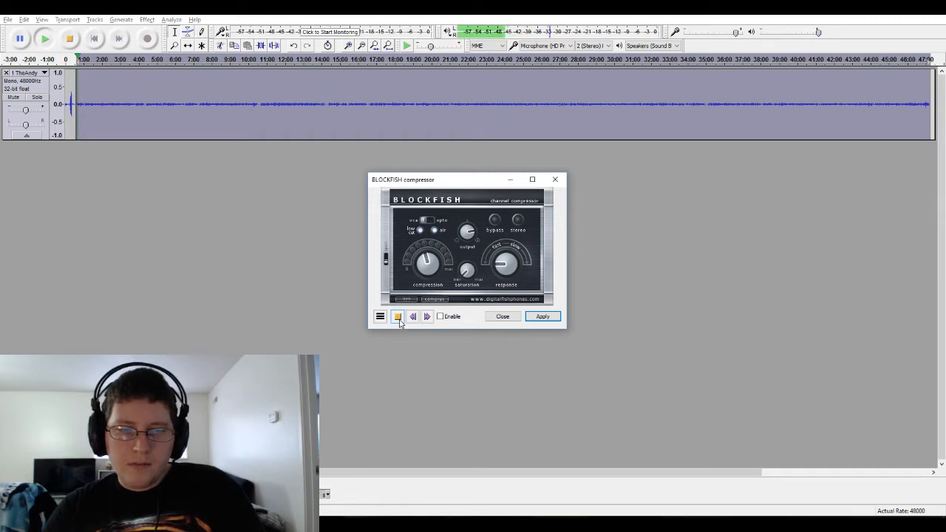
click(441, 316)
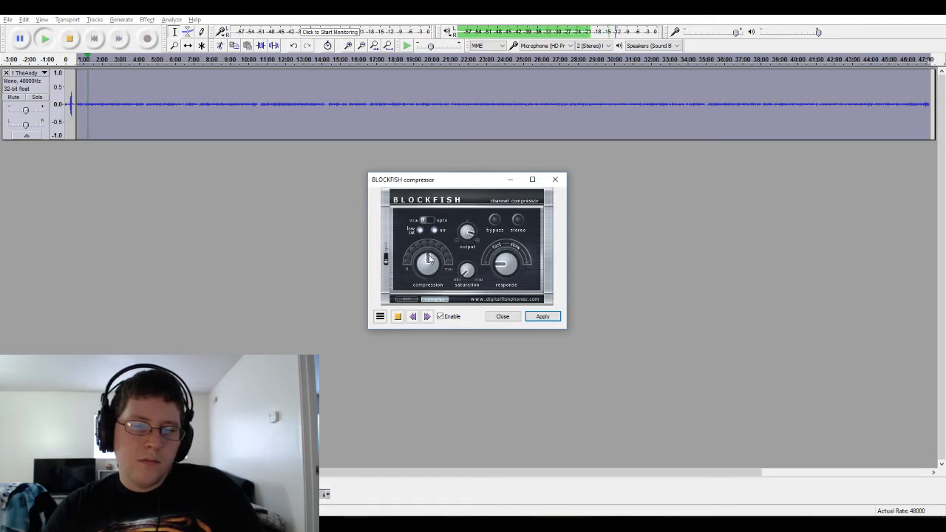
Switch the compressor's air option off and back on during the preview to compare the sound.
click(434, 232)
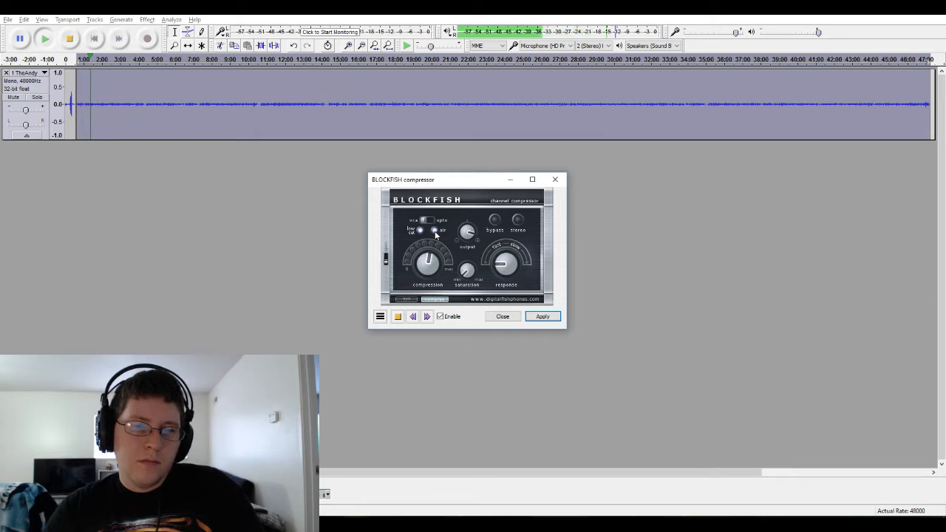
click(435, 230)
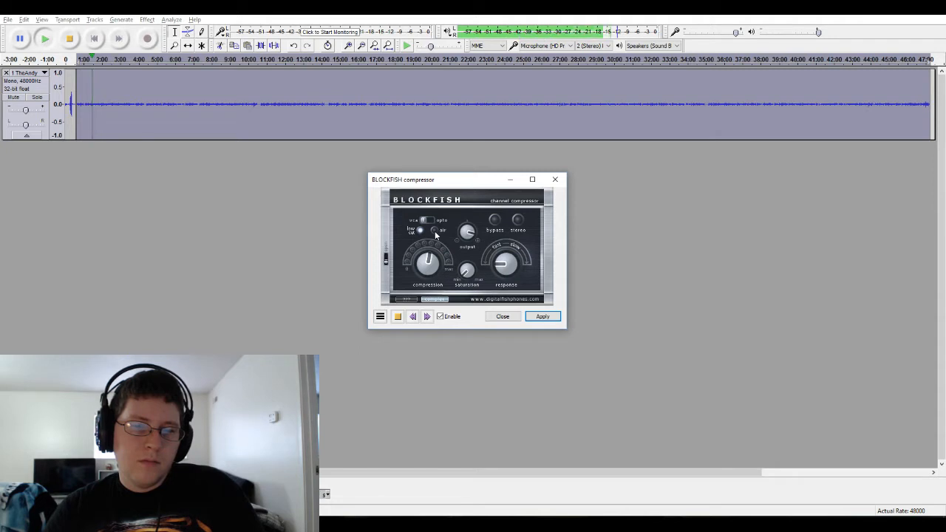
click(434, 231)
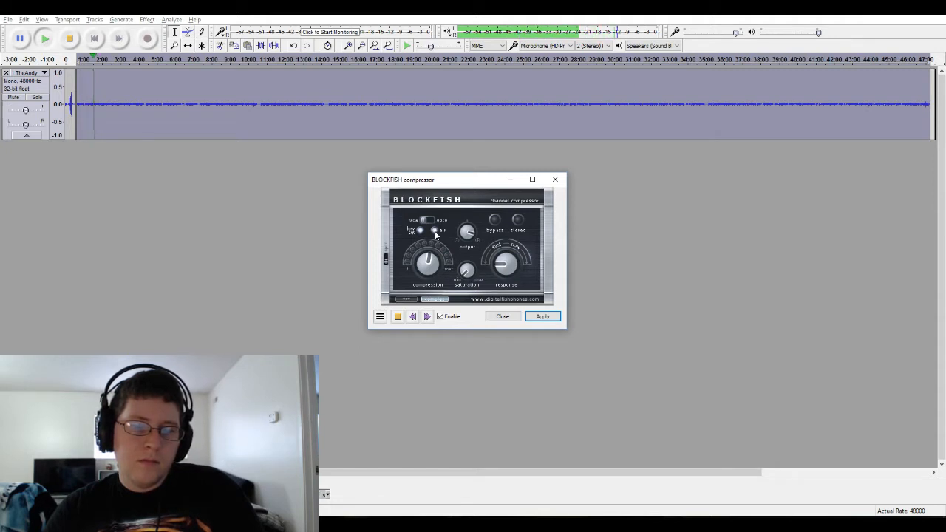
Raise the compression amount past the middle of its range, apply BLOCKFISH to the selected speech and close the compressor.
drag(435, 264, 435, 263)
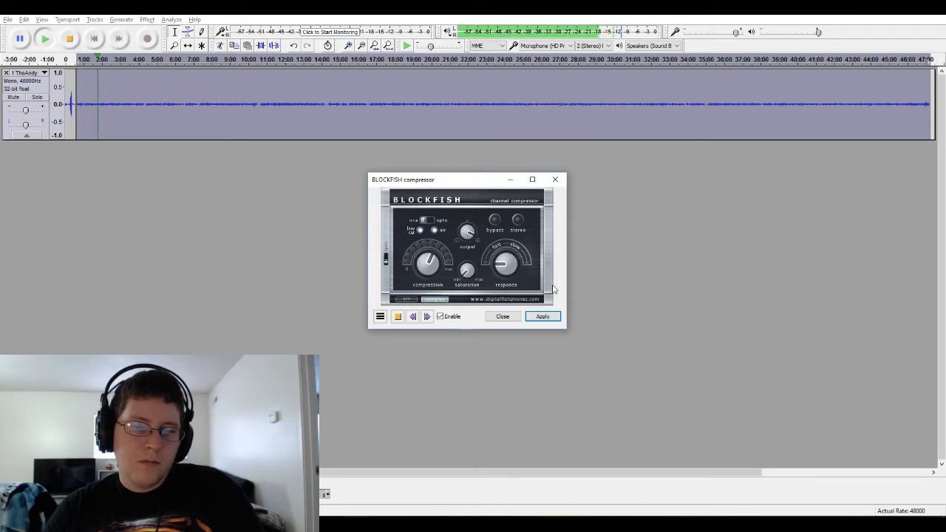
click(550, 318)
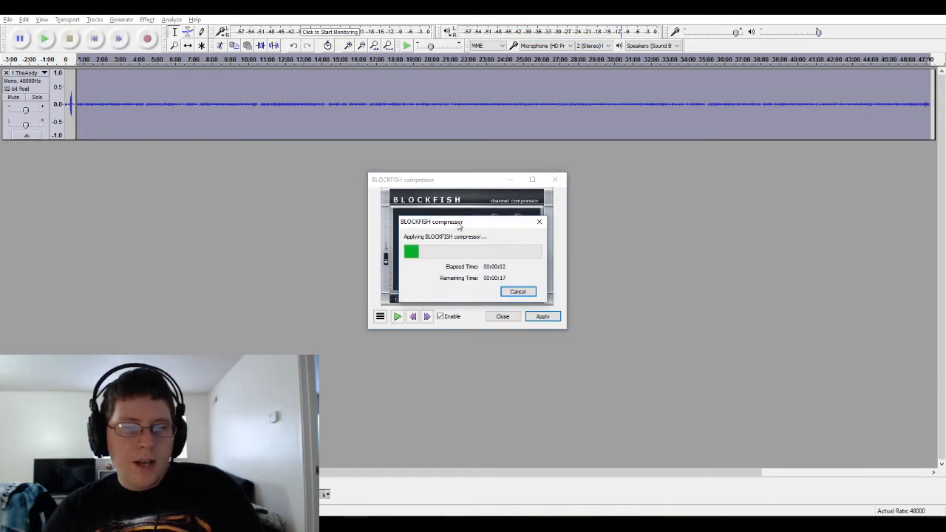
drag(458, 227, 606, 228)
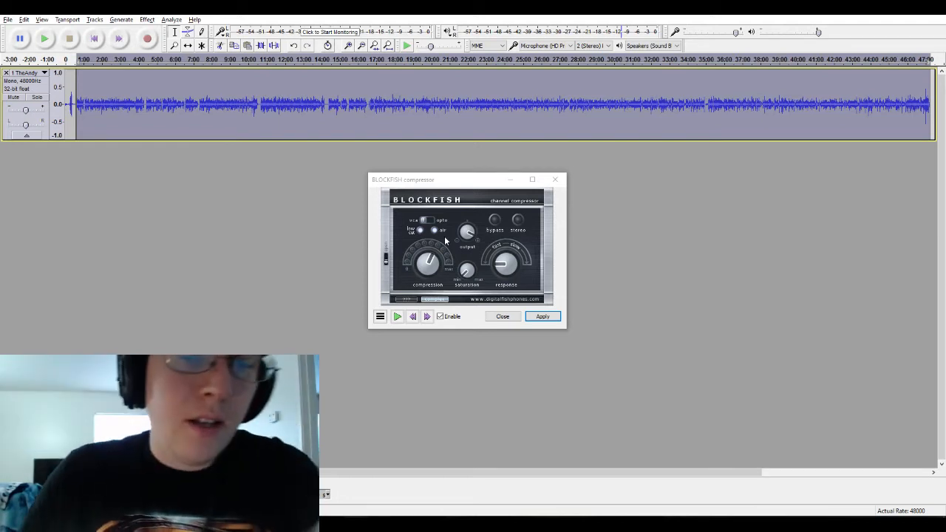
click(503, 316)
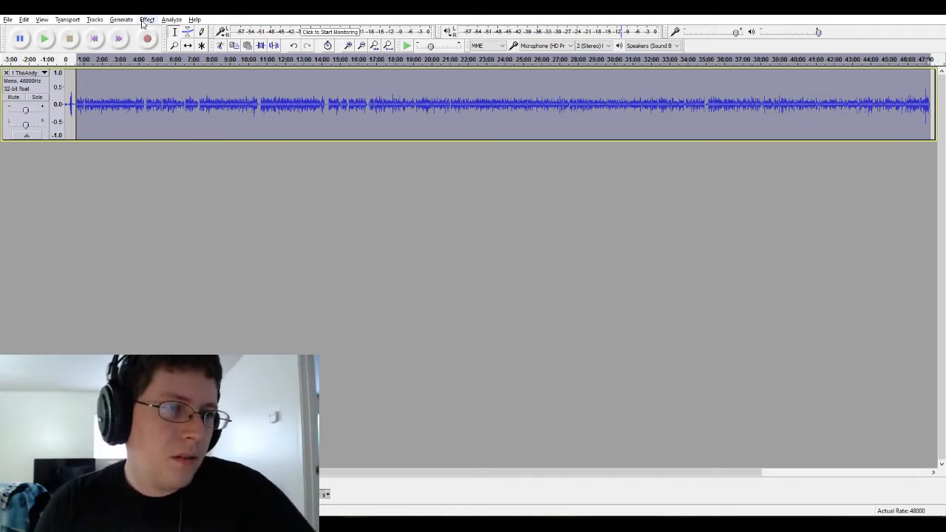
Normalize the selected speech to a maximum amplitude of -0.5 dB with DC offset removal enabled.
click(148, 20)
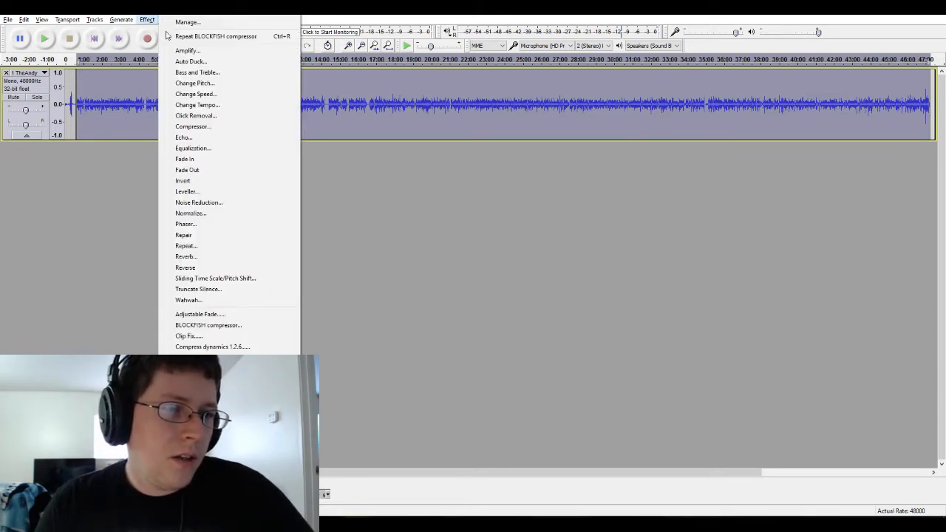
click(209, 214)
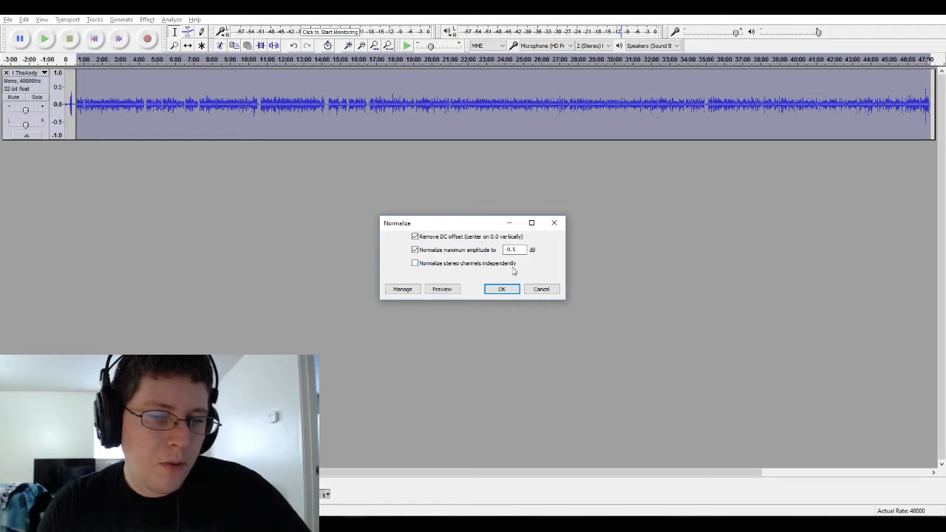
click(502, 289)
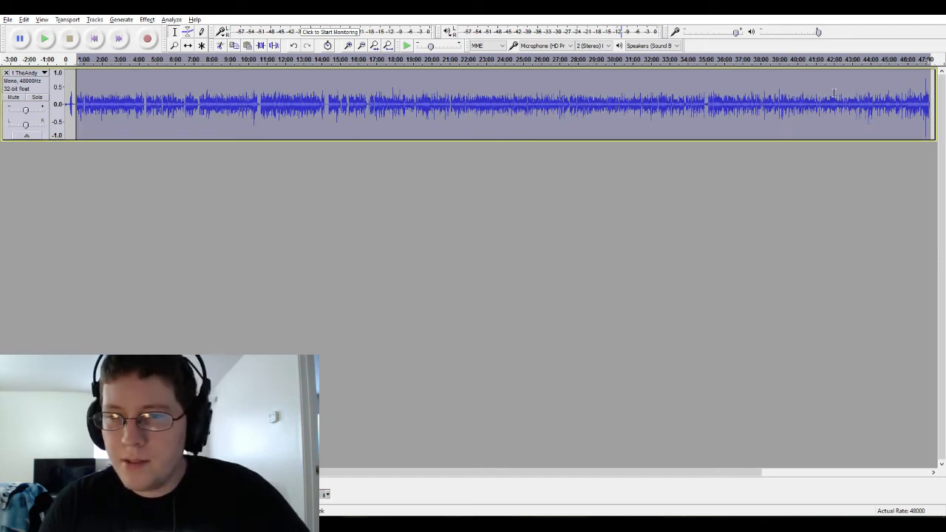
Lower the short burst at about 46:58.93, near the end of the recording, to a new peak amplitude of -15 dB with Amplify.
click(925, 98)
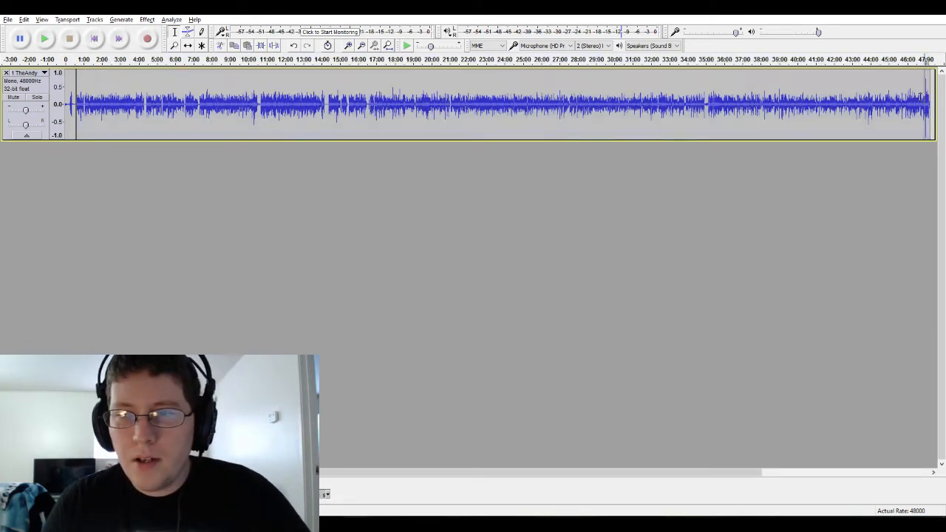
click(348, 46)
click(349, 45)
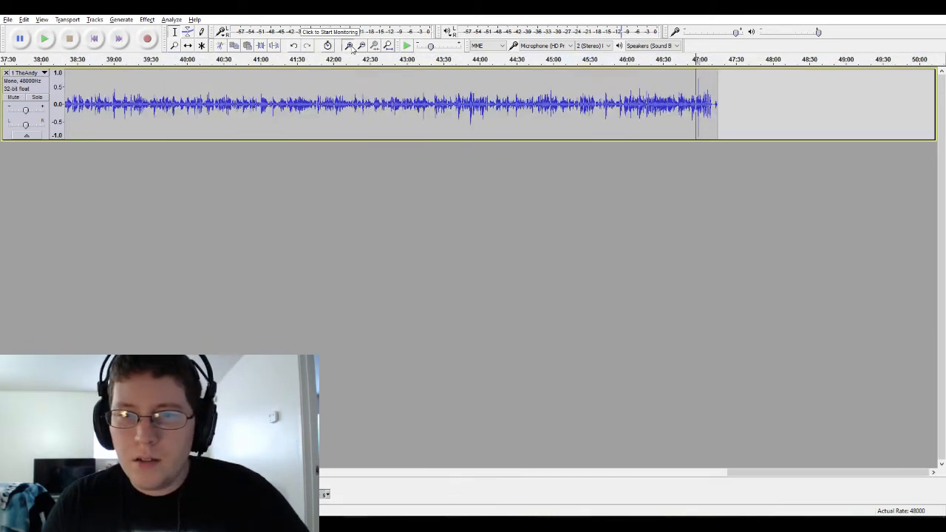
click(349, 46)
click(348, 46)
click(348, 46)
click(348, 46)
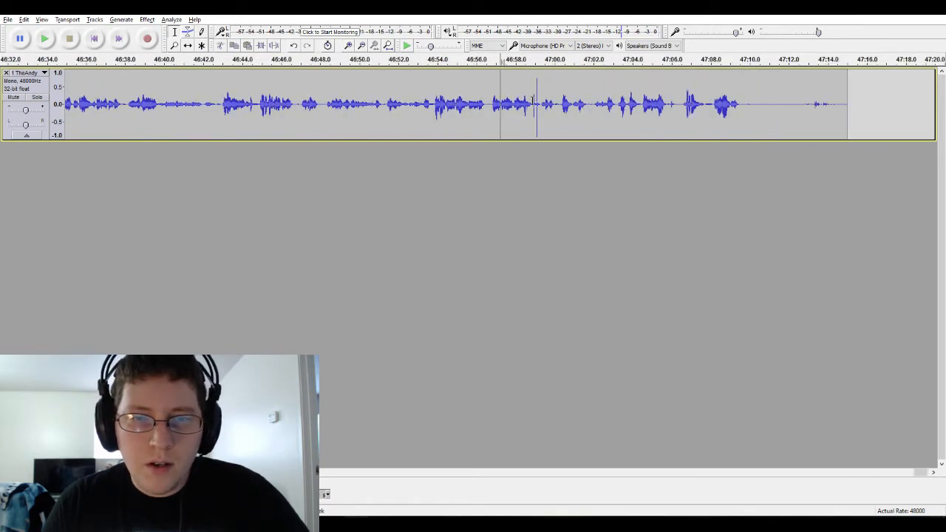
click(350, 46)
click(351, 46)
click(350, 46)
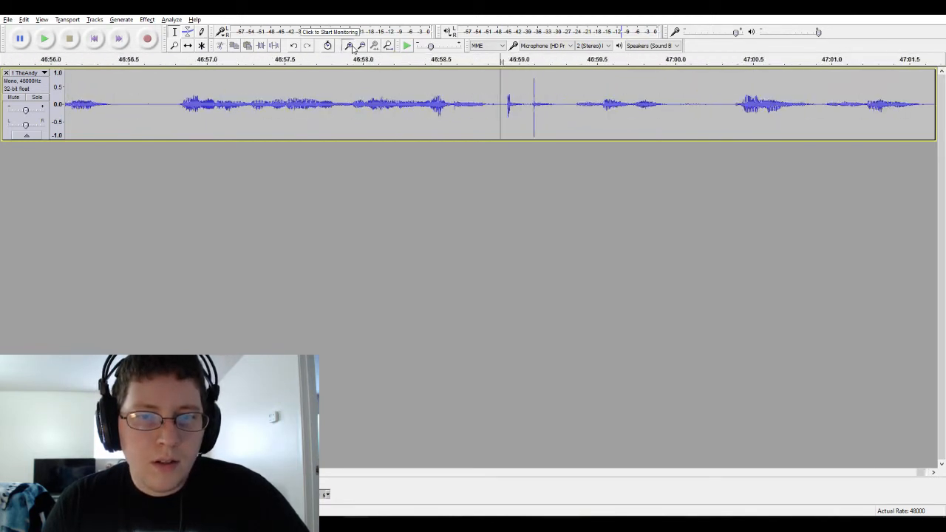
click(351, 47)
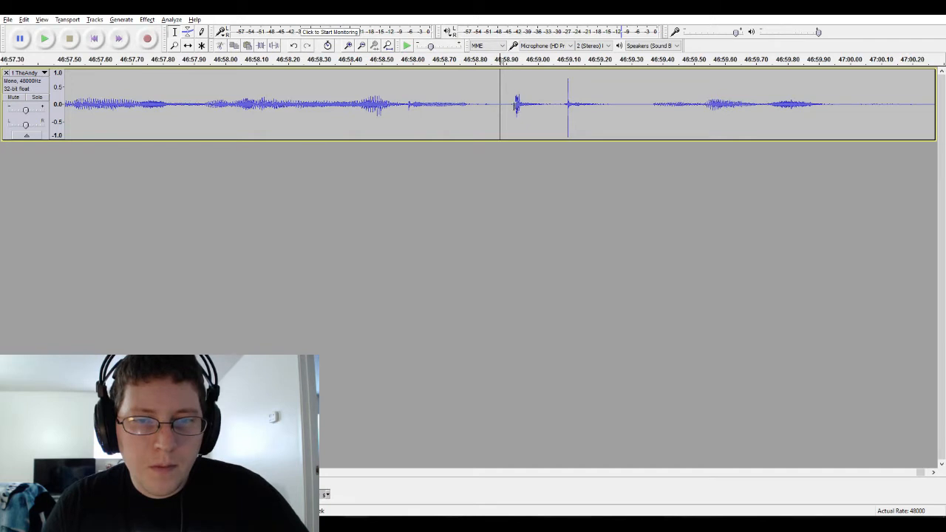
drag(514, 106, 520, 111)
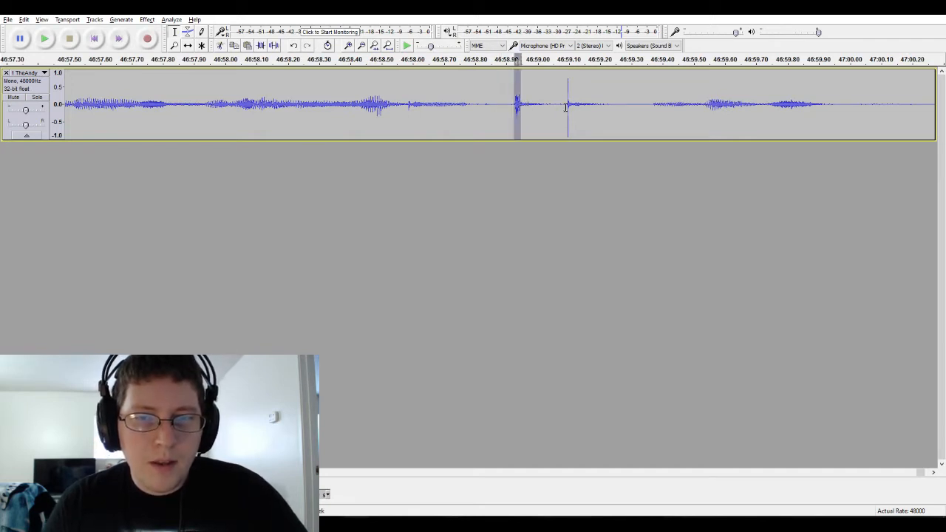
click(147, 20)
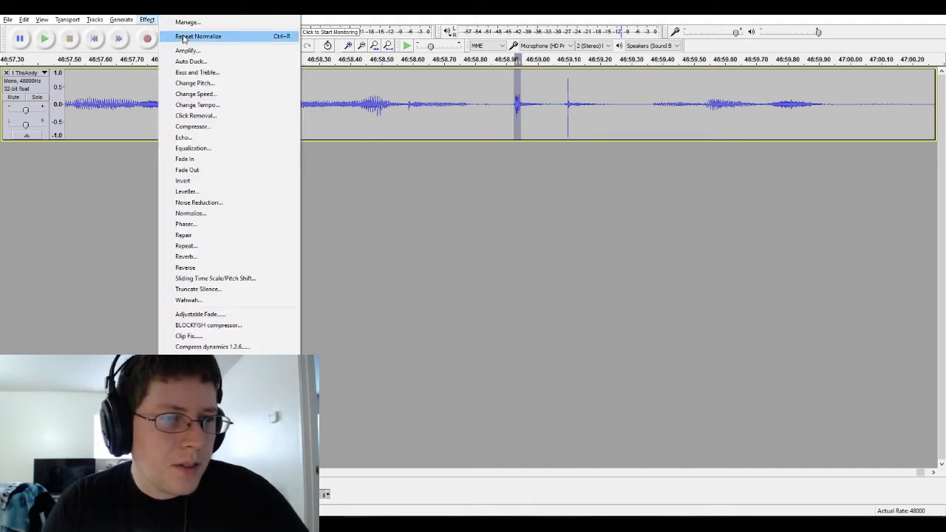
click(207, 48)
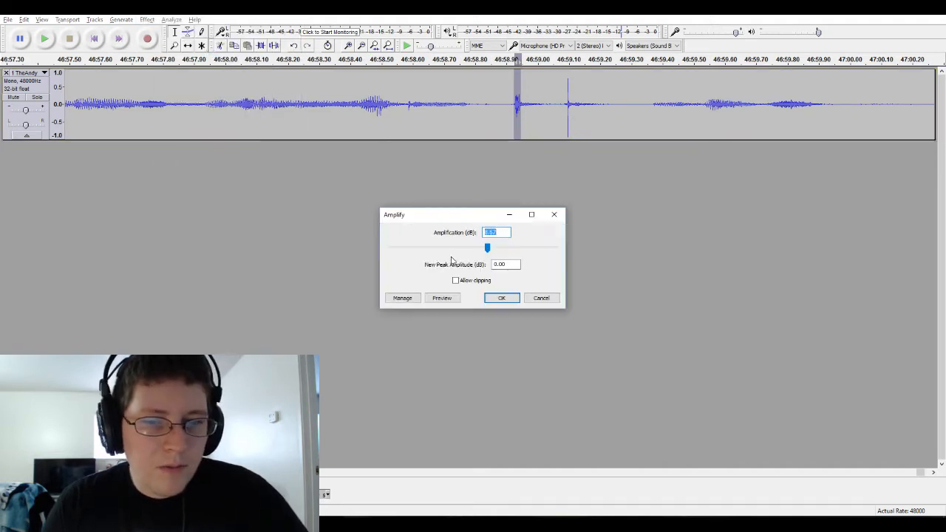
key(Tab)
key(Tab)
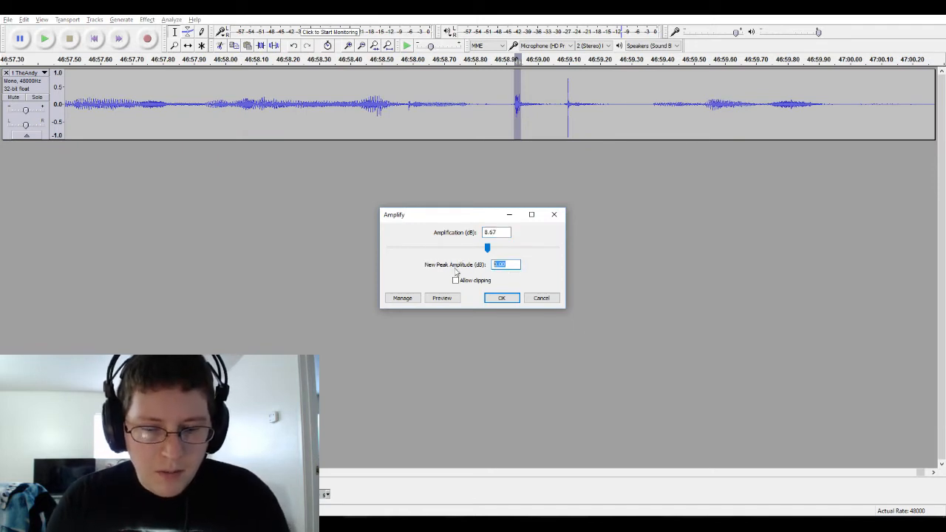
text(-15)
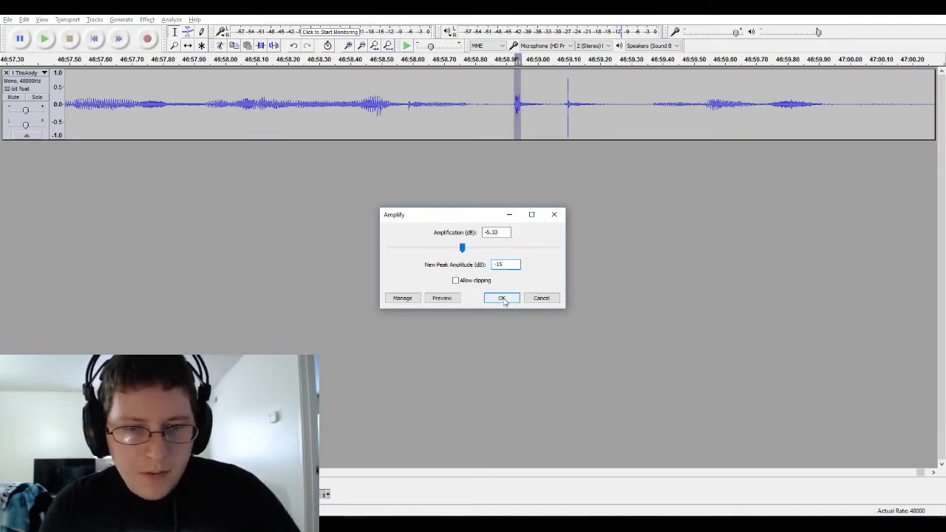
click(502, 298)
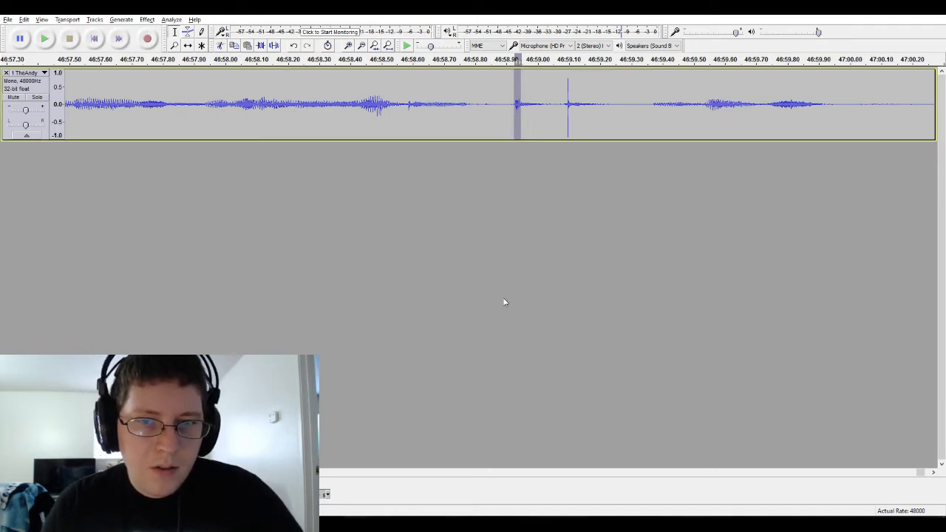
Reduce the narrow loud spike at about 46:59.10 with Amplify and clear the selection.
click(568, 103)
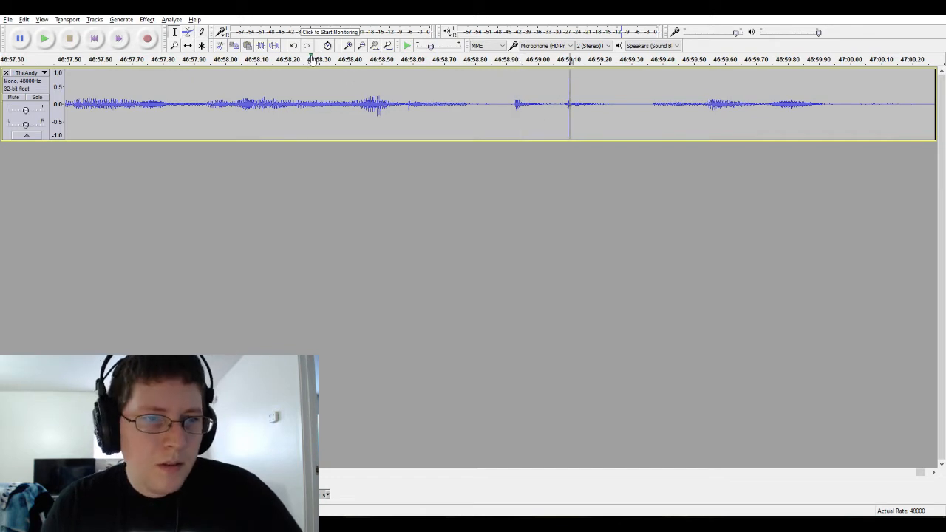
click(352, 46)
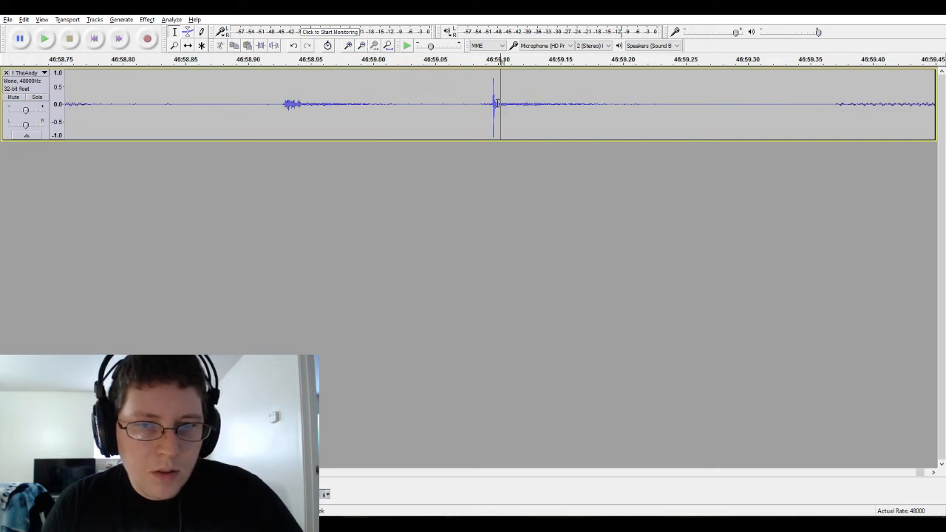
drag(490, 103, 495, 104)
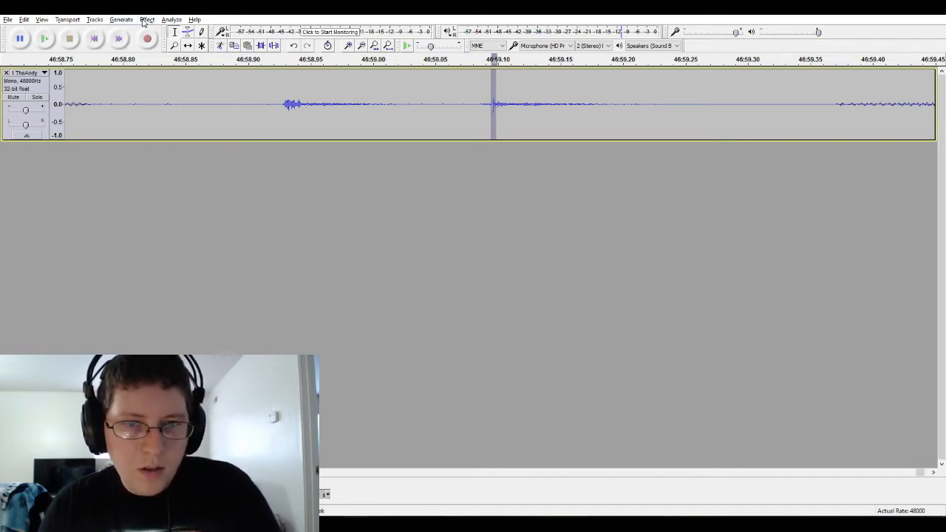
click(265, 111)
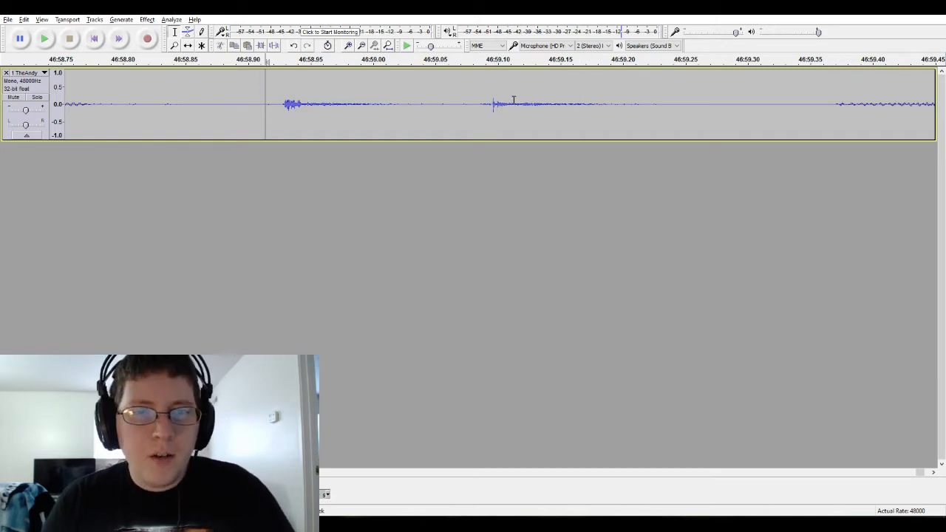
Normalize the speech from about 0:36 to the end of the recording to -0.5 dB with DC offset removal, and briefly play it back.
click(388, 46)
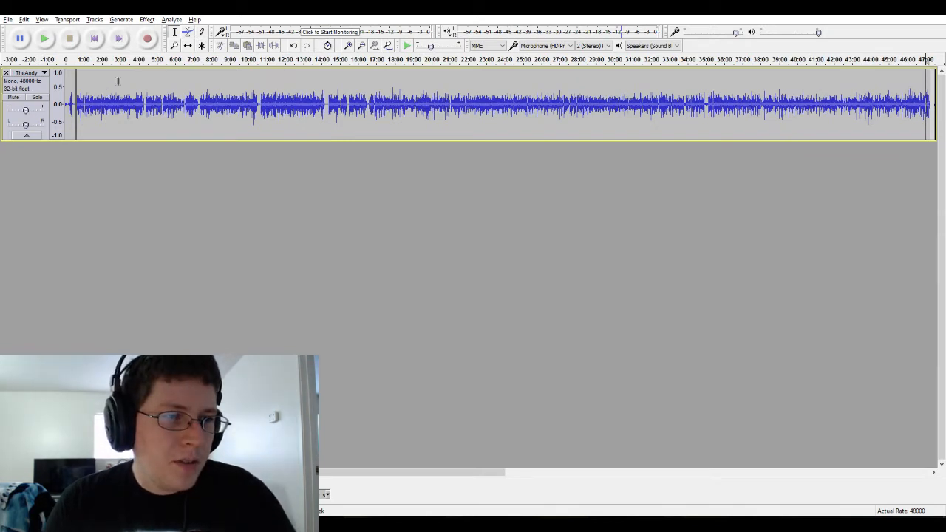
click(346, 46)
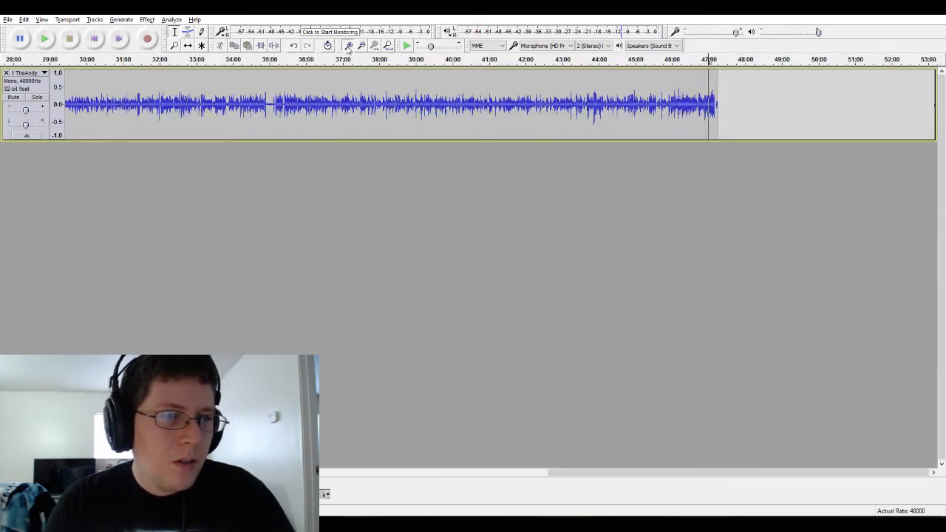
click(347, 46)
click(94, 39)
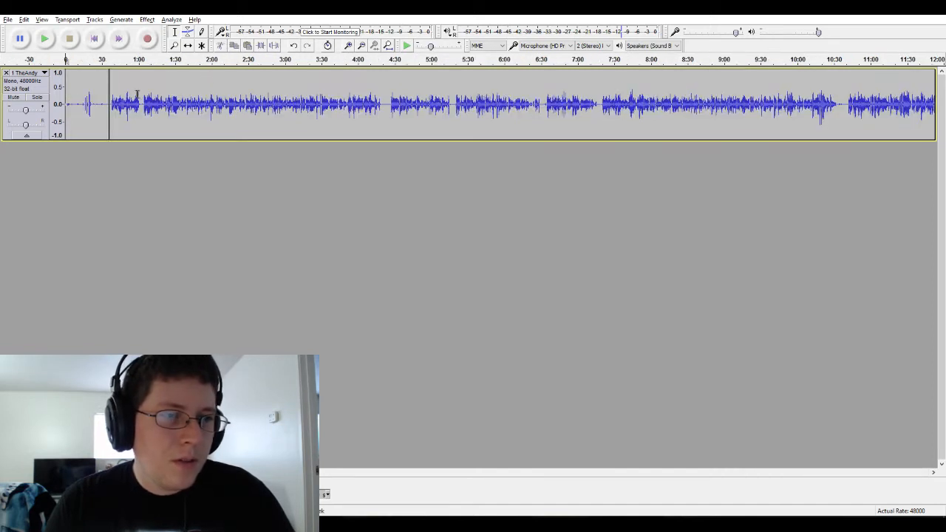
click(347, 46)
click(347, 46)
click(348, 46)
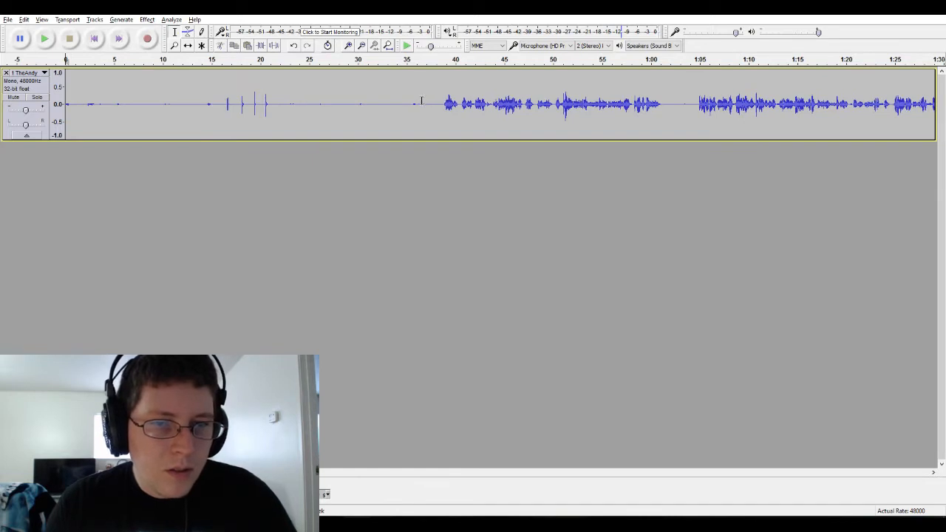
mouse_move(421, 104)
mouse_down()
mouse_move(661, 116)
mouse_move(943, 101)
mouse_move(856, 103)
mouse_up()
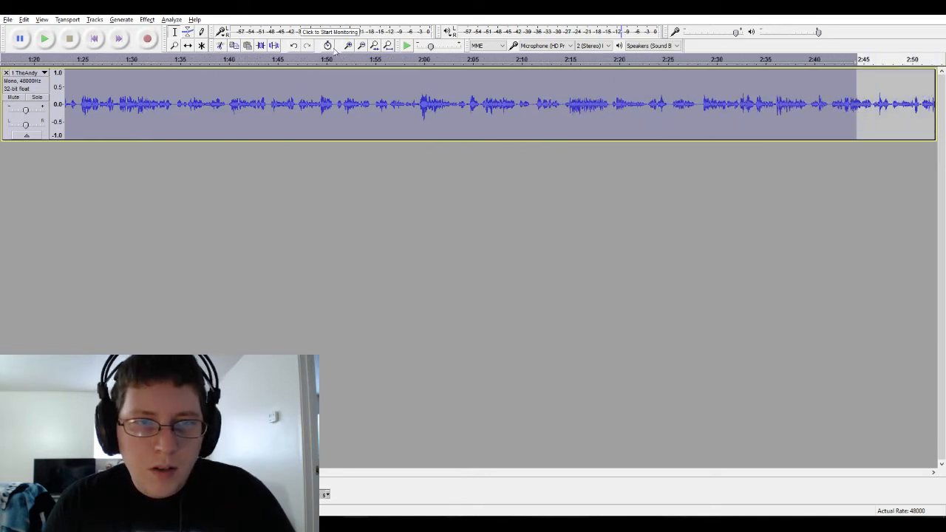
click(387, 46)
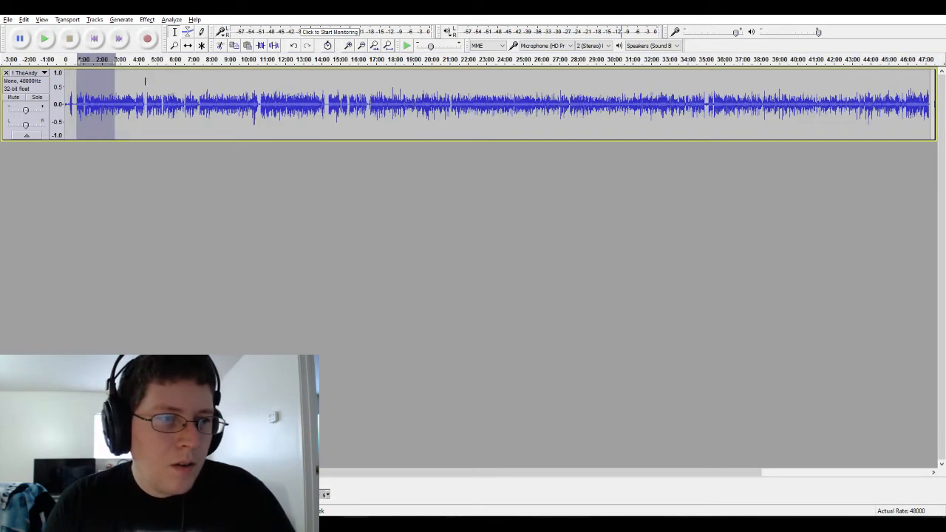
drag(106, 87, 925, 90)
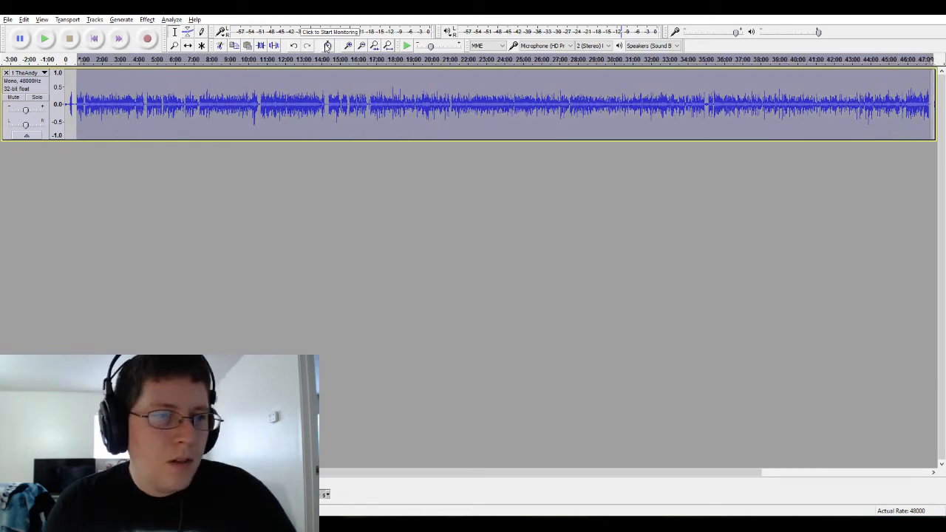
click(147, 19)
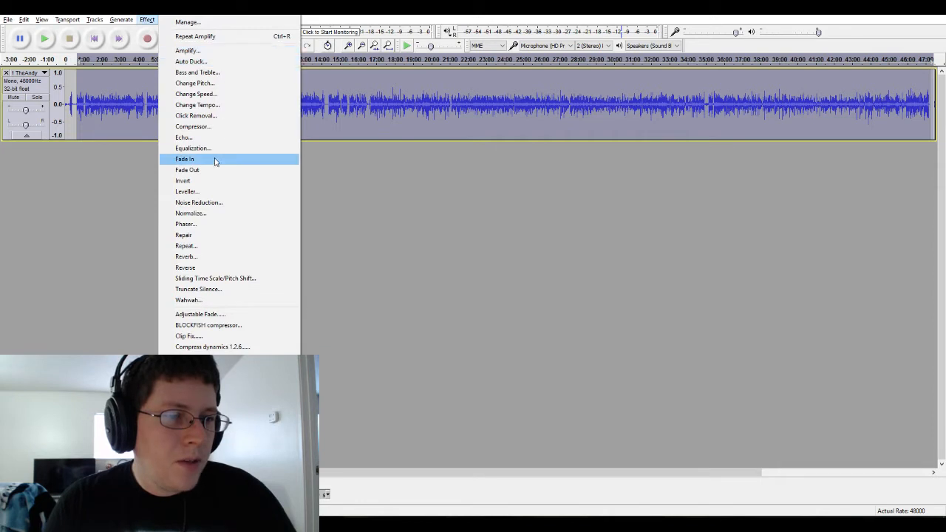
click(213, 214)
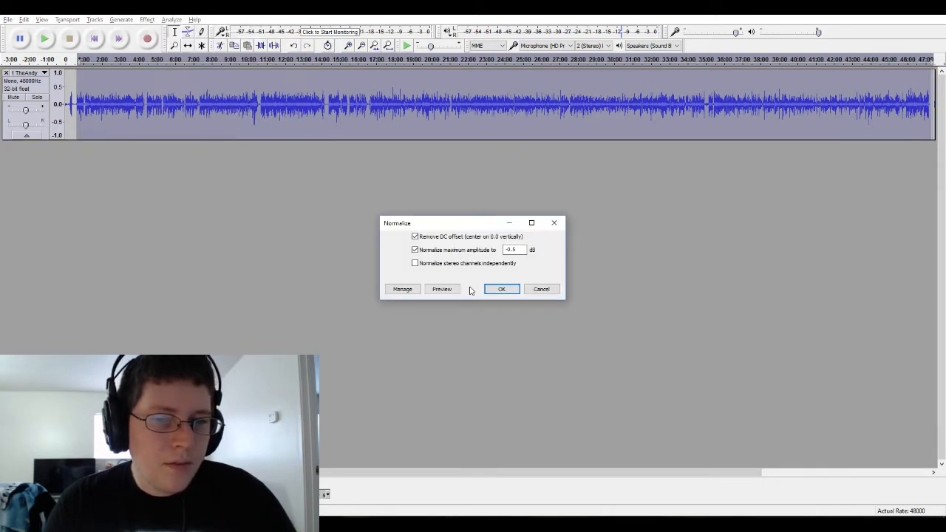
click(498, 289)
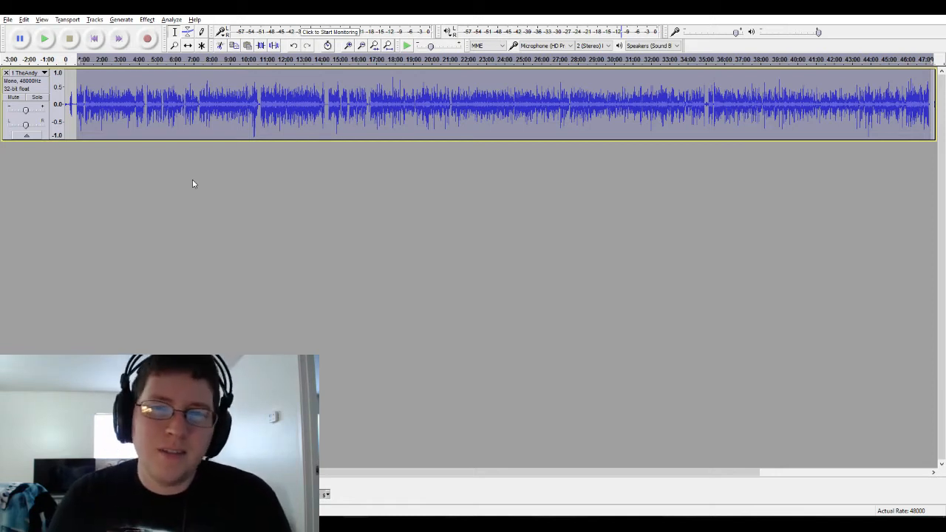
click(45, 39)
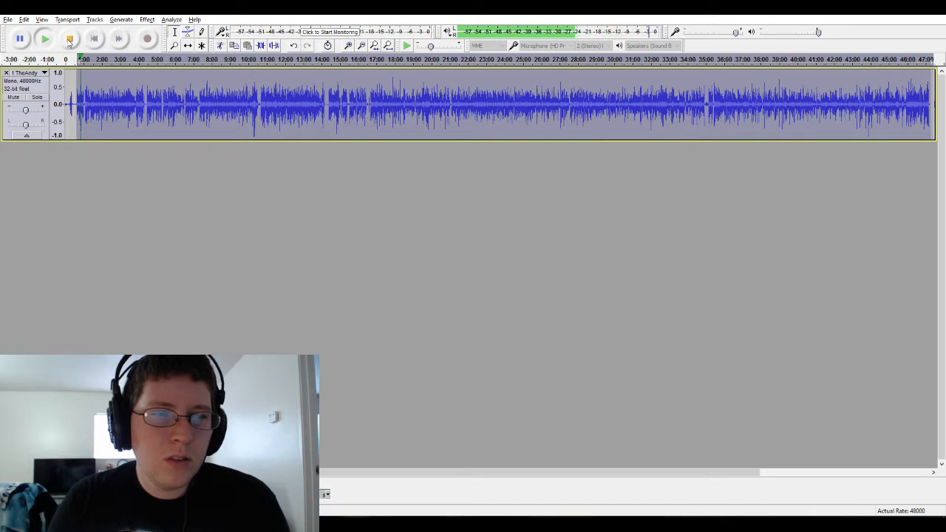
click(69, 39)
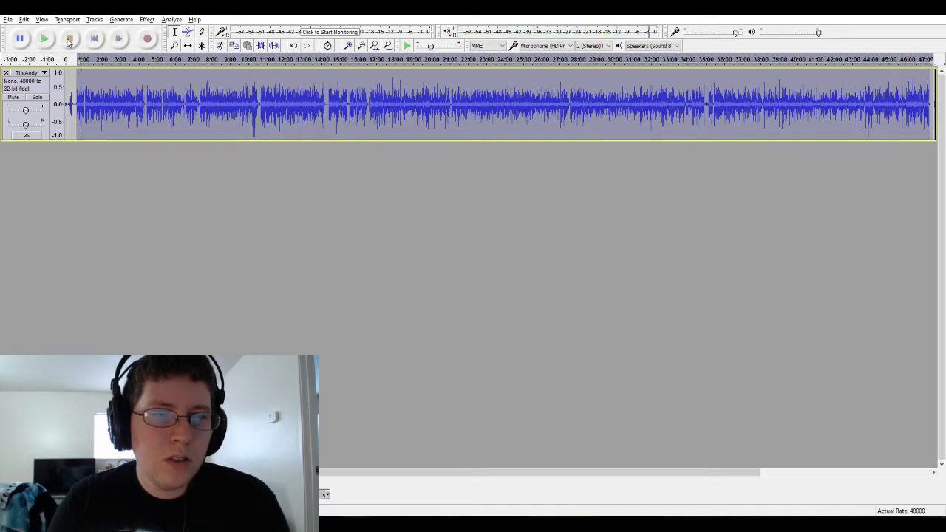
Preview the selected speech through the SPITFISH de-esser with soft mode on, raising sense to about a quarter and depth to maximum.
click(148, 20)
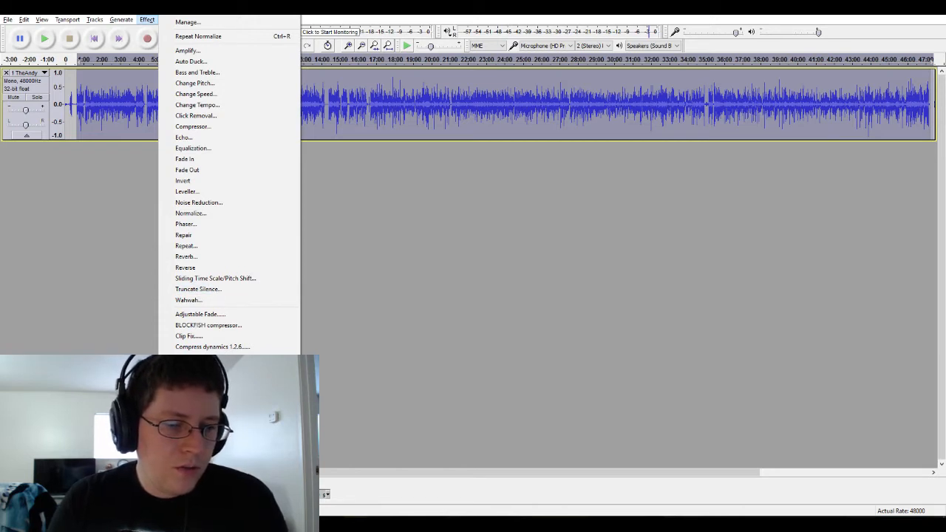
click(204, 473)
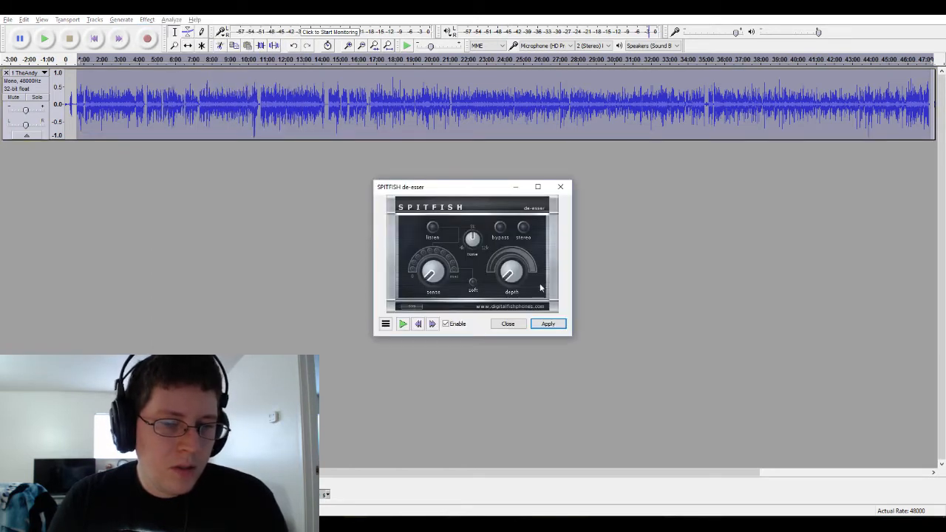
click(403, 325)
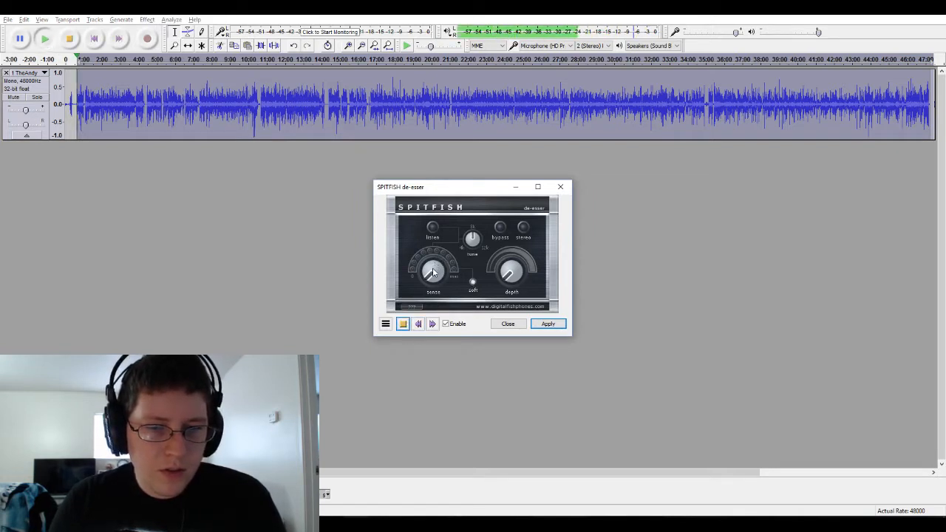
mouse_move(431, 278)
mouse_down()
mouse_move(440, 264)
mouse_move(418, 271)
mouse_move(427, 270)
mouse_up()
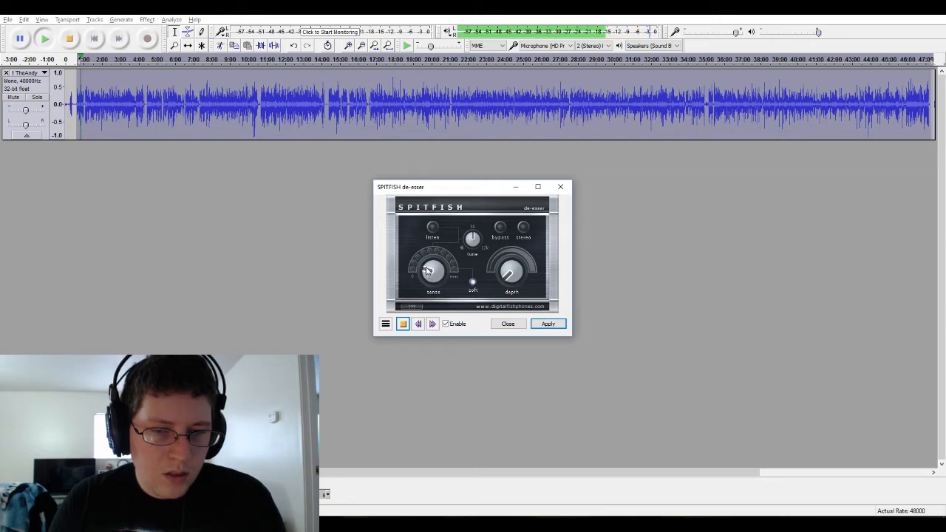
drag(510, 276, 518, 267)
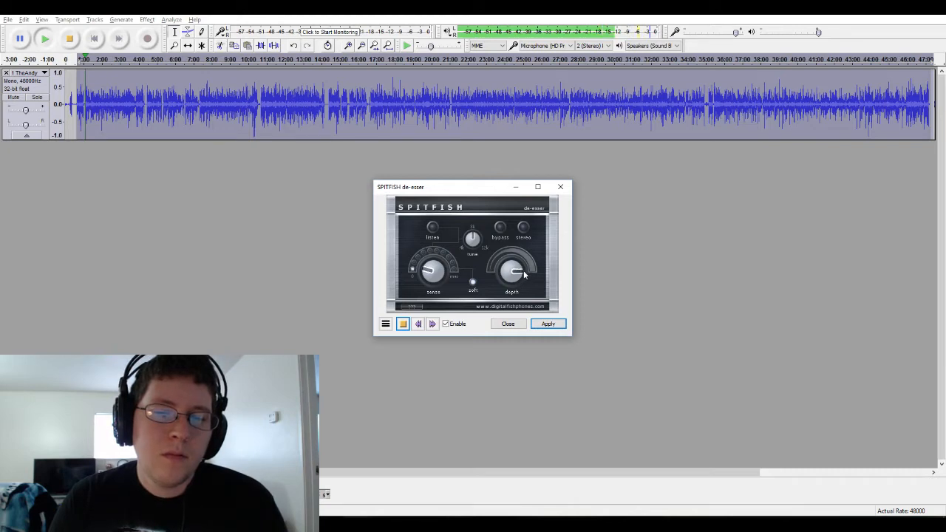
mouse_move(523, 270)
mouse_down()
mouse_move(505, 272)
mouse_move(513, 266)
mouse_move(530, 287)
mouse_up()
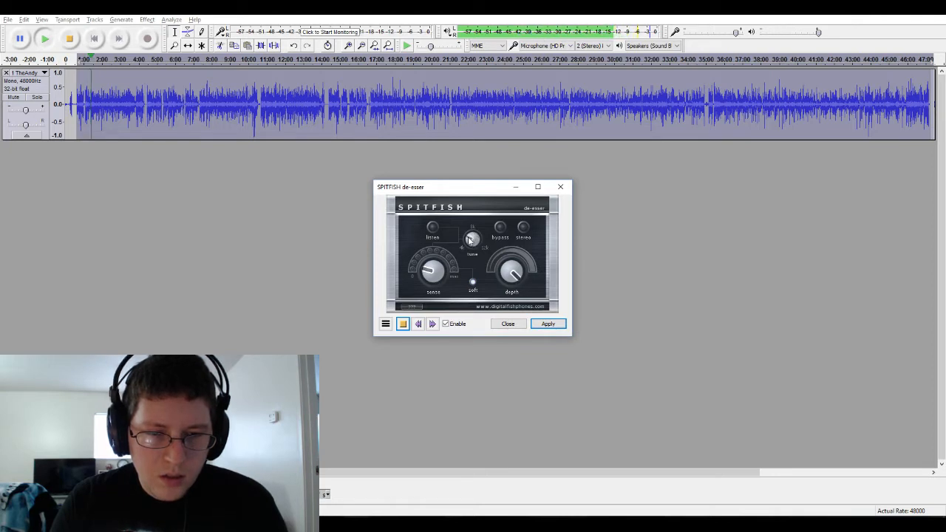
Audition the detected sibilance with the de-esser's listen mode, lower sense to minimum, and set sense to about a fifth with listen off.
click(434, 228)
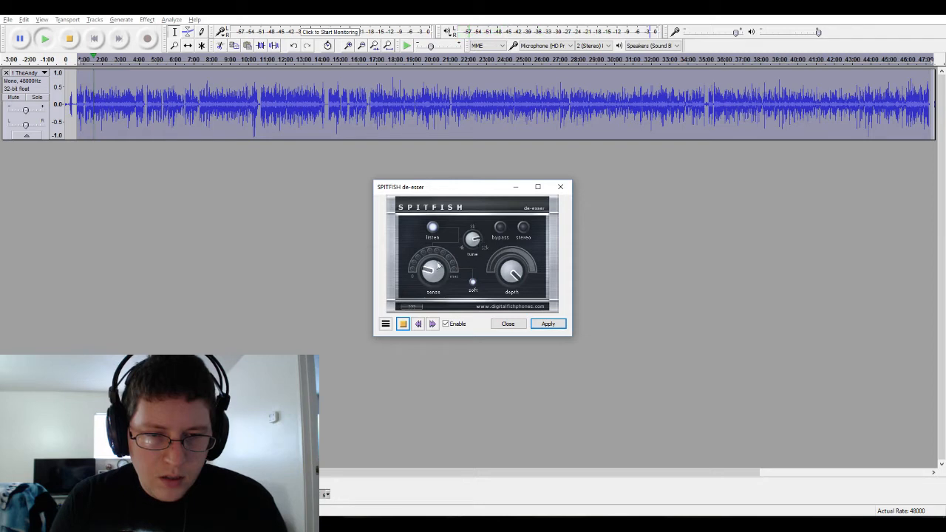
mouse_move(431, 273)
mouse_down()
mouse_move(448, 272)
mouse_move(421, 273)
mouse_move(423, 287)
mouse_up()
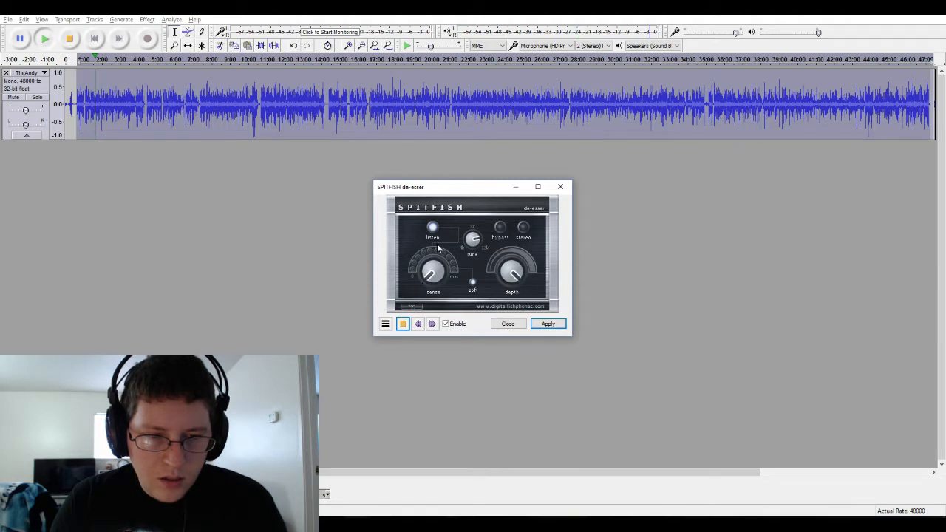
click(433, 228)
drag(429, 281, 427, 274)
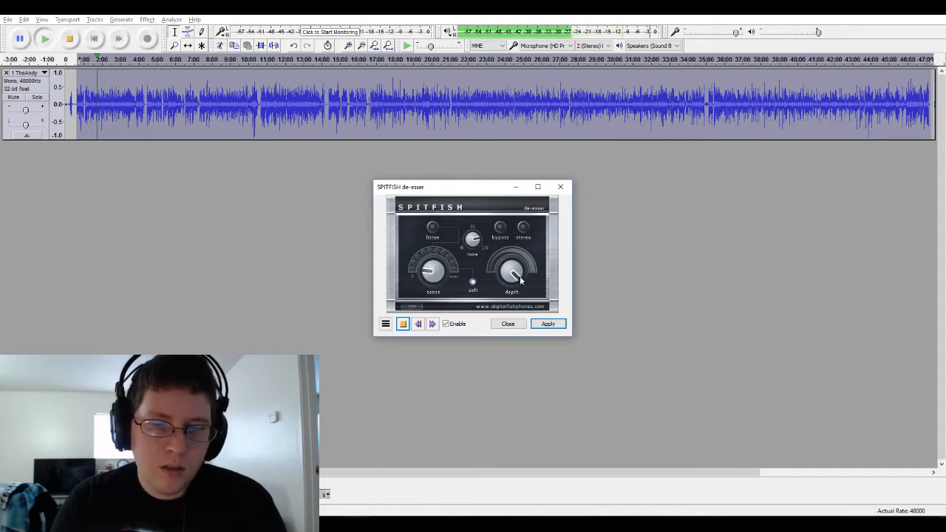
Reduce the de-esser's depth to about four-fifths, turn tune down, keep soft mode on, and apply it to the selected speech.
drag(515, 275, 520, 272)
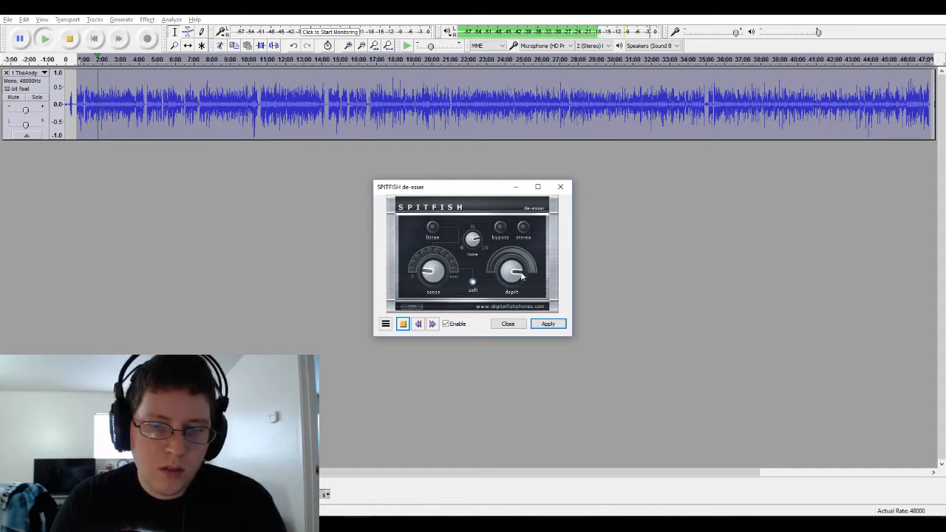
click(473, 282)
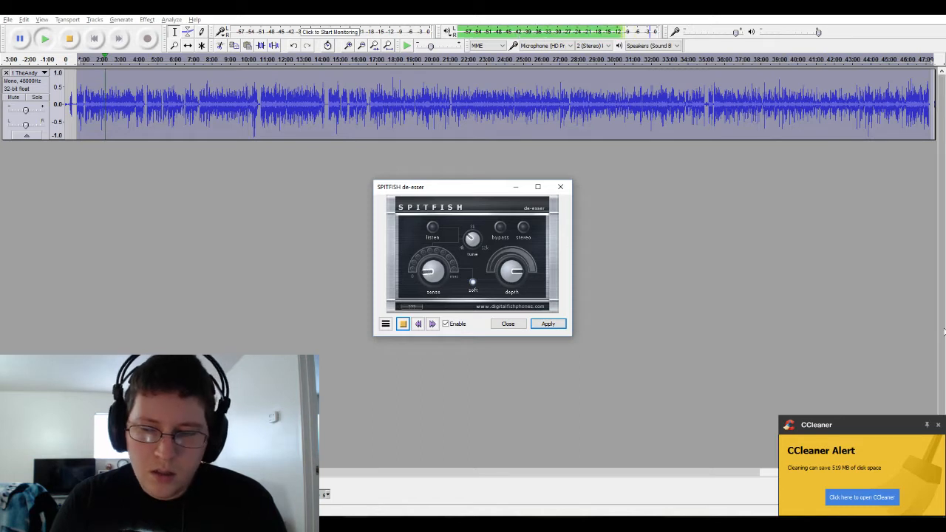
click(937, 425)
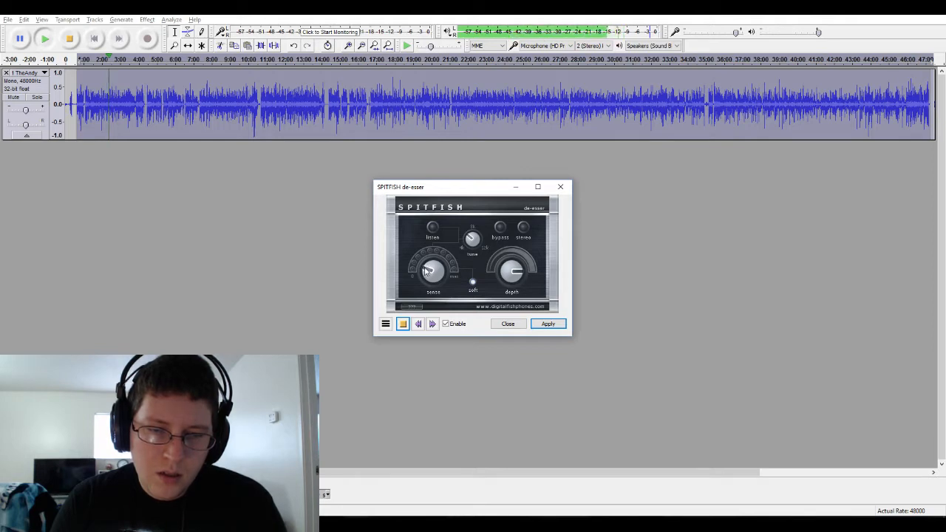
click(548, 324)
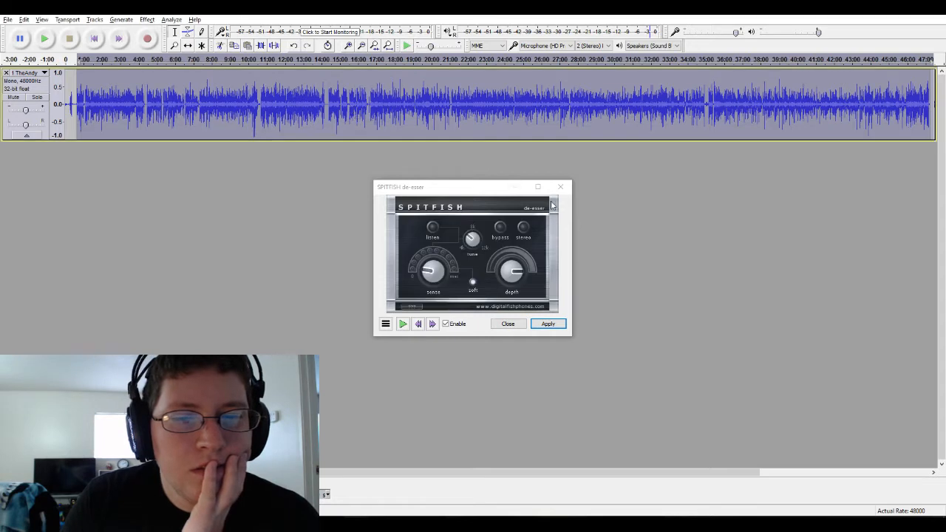
click(507, 324)
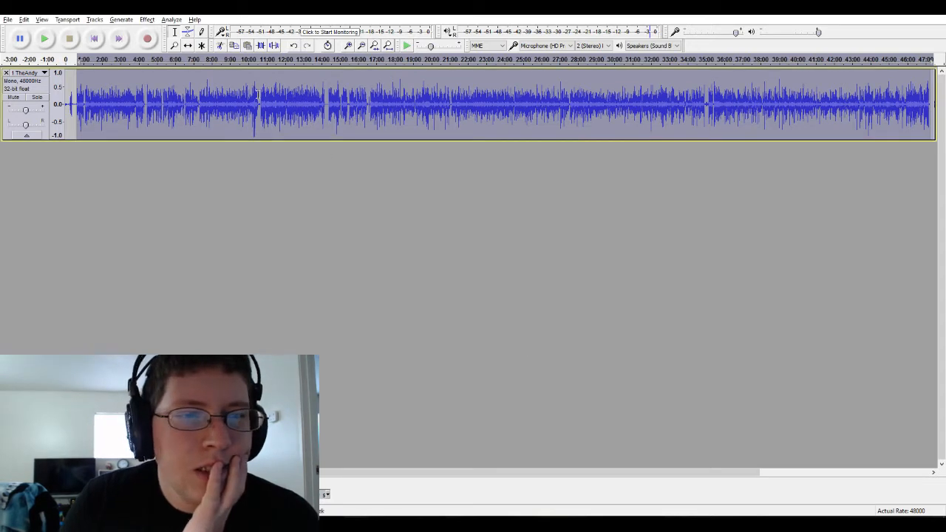
Preview the selected speech through Bass and Treble with bass at 3 dB and treble at -5 dB.
click(147, 19)
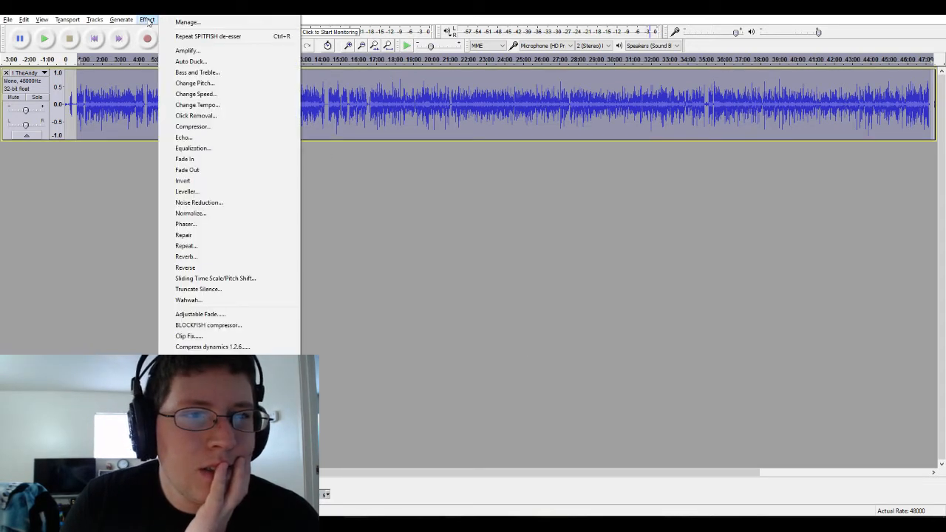
click(237, 73)
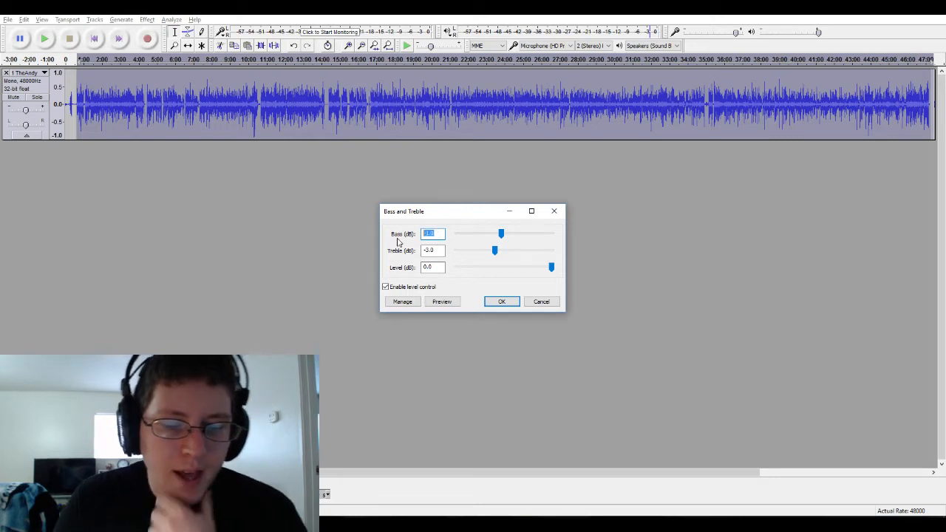
text(3)
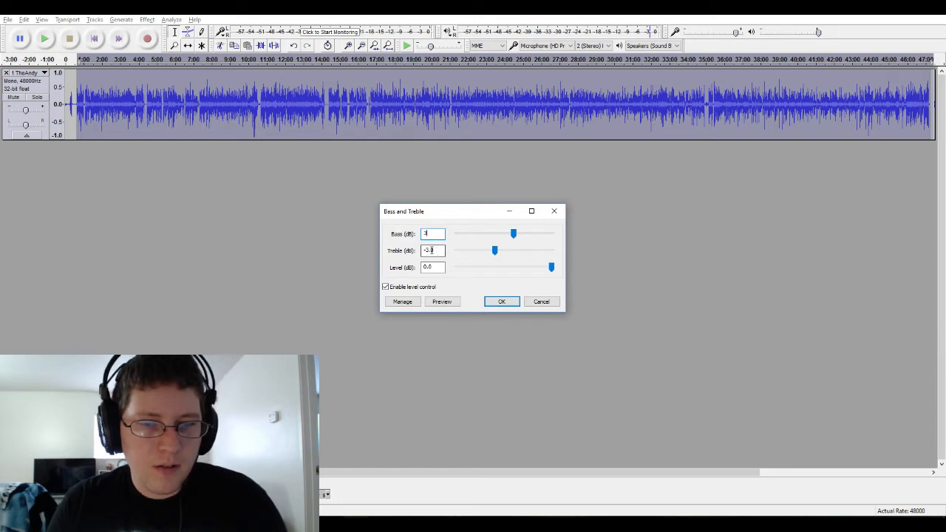
drag(428, 251, 446, 250)
text(-5)
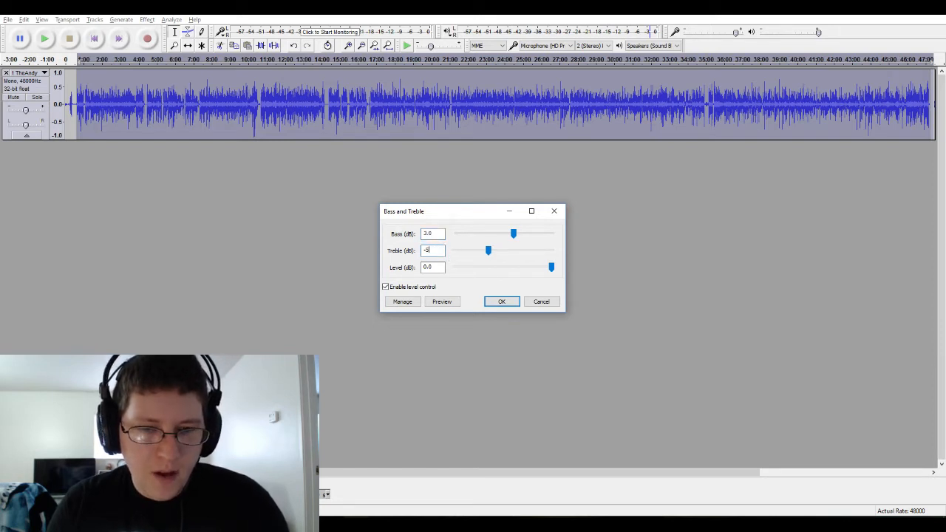
click(439, 234)
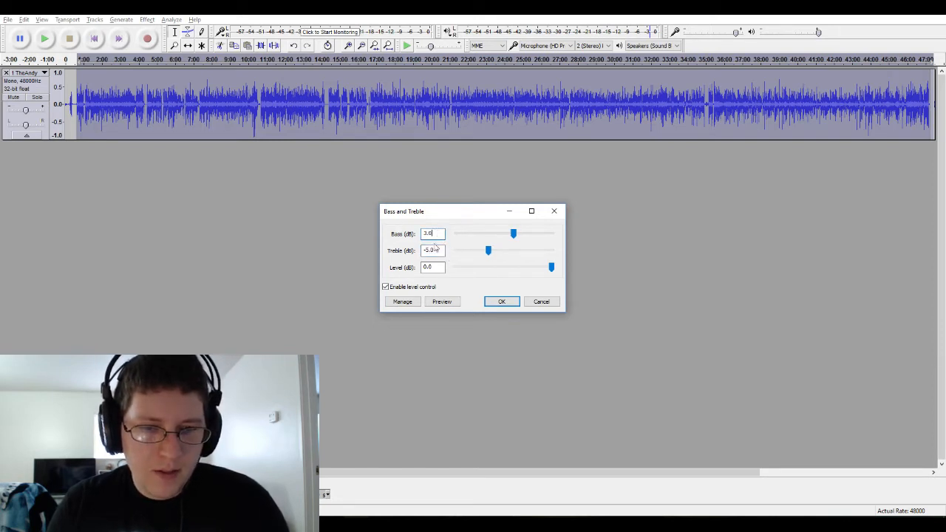
click(442, 302)
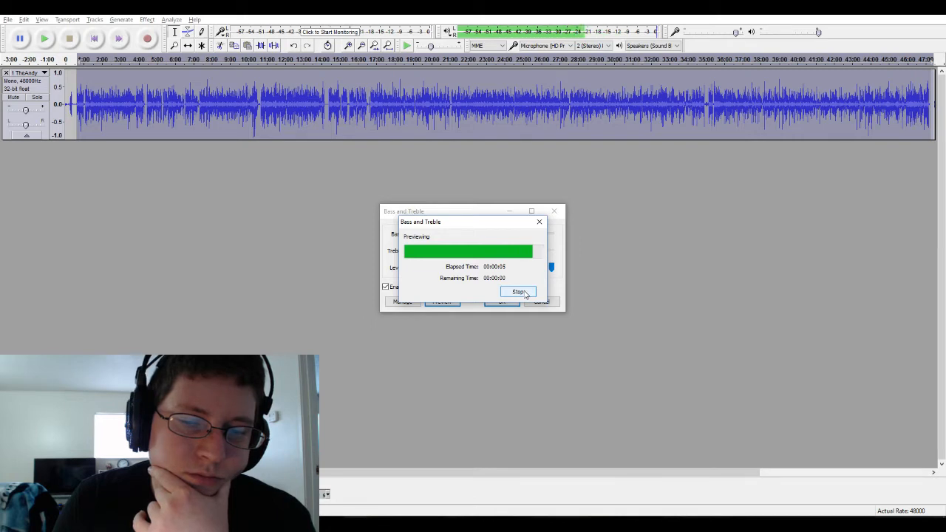
Preview the bass at 1.0 dB, and apply Bass and Treble to the speech with the bass set to 0 dB.
drag(444, 233, 417, 235)
text(1.0)
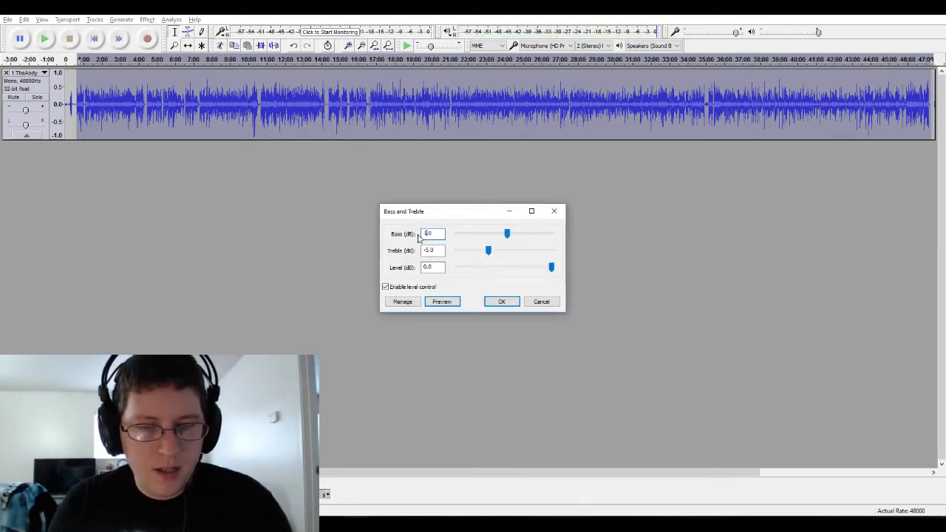
click(454, 301)
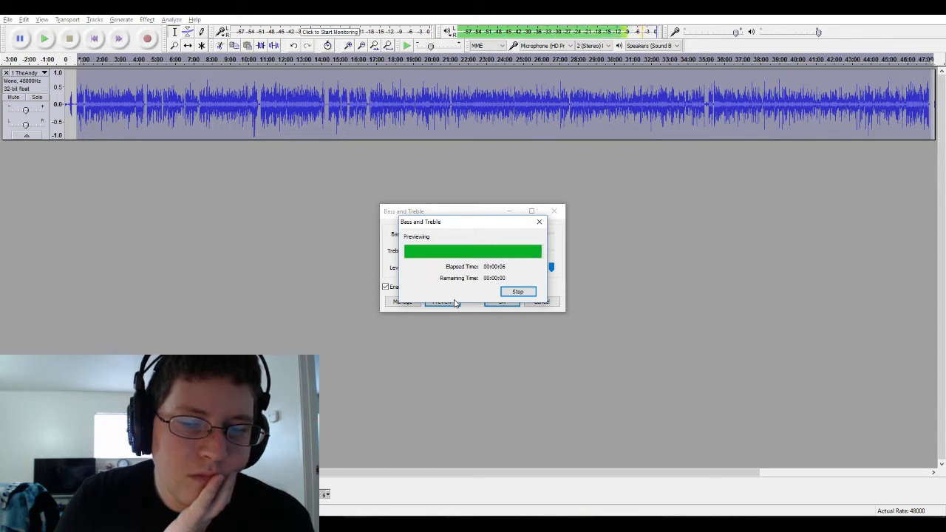
drag(437, 233, 375, 238)
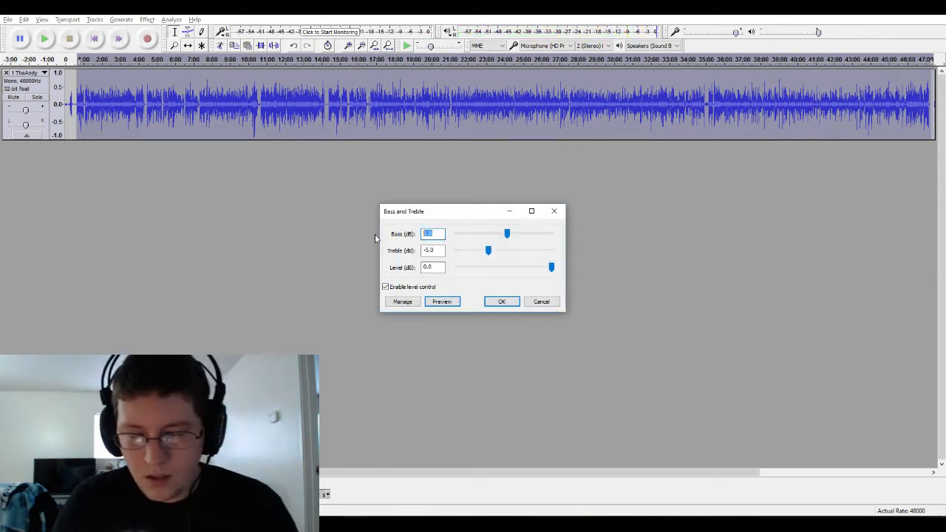
text(0)
click(438, 252)
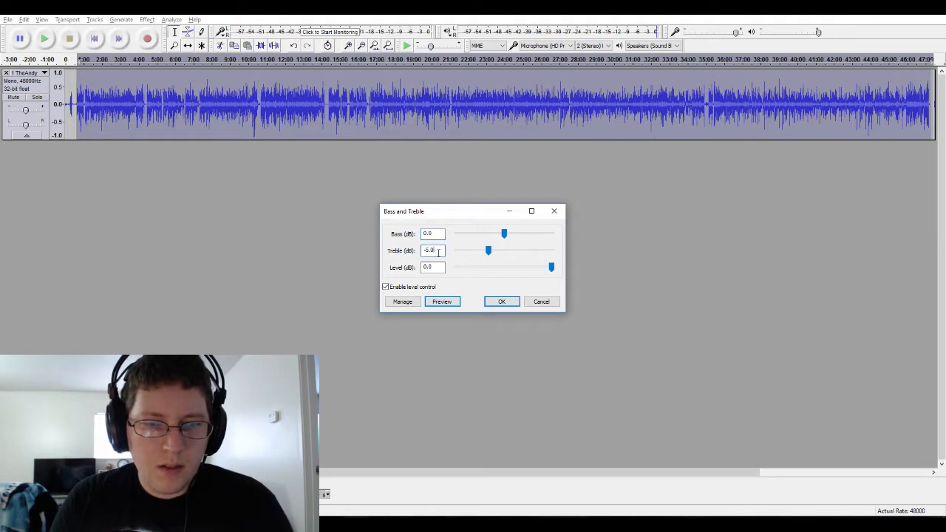
click(502, 303)
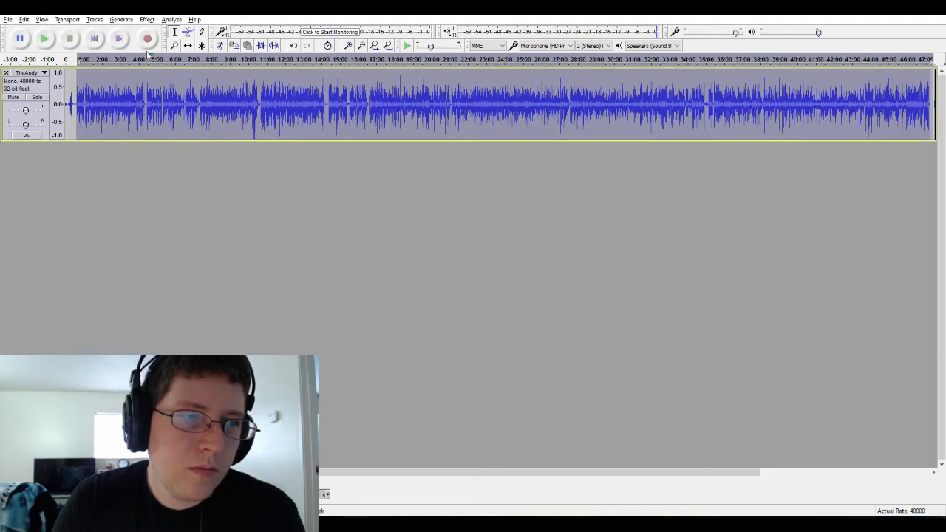
Amplify the selected speech to a new peak amplitude of -0.5 dB and briefly play it back.
click(146, 20)
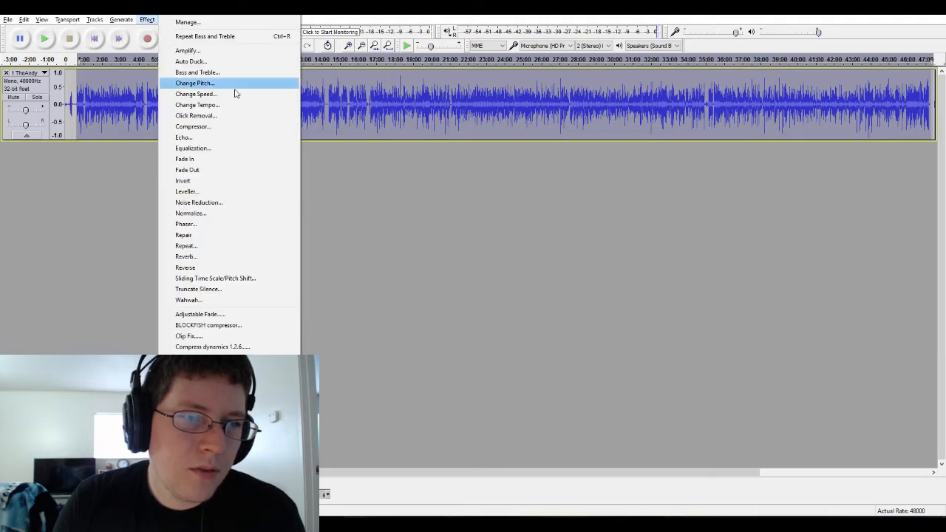
click(225, 51)
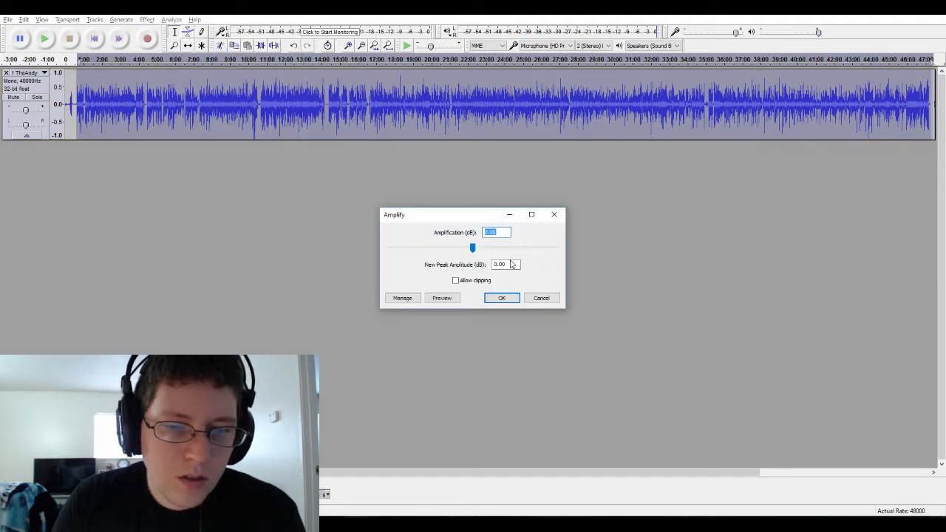
drag(517, 264, 487, 264)
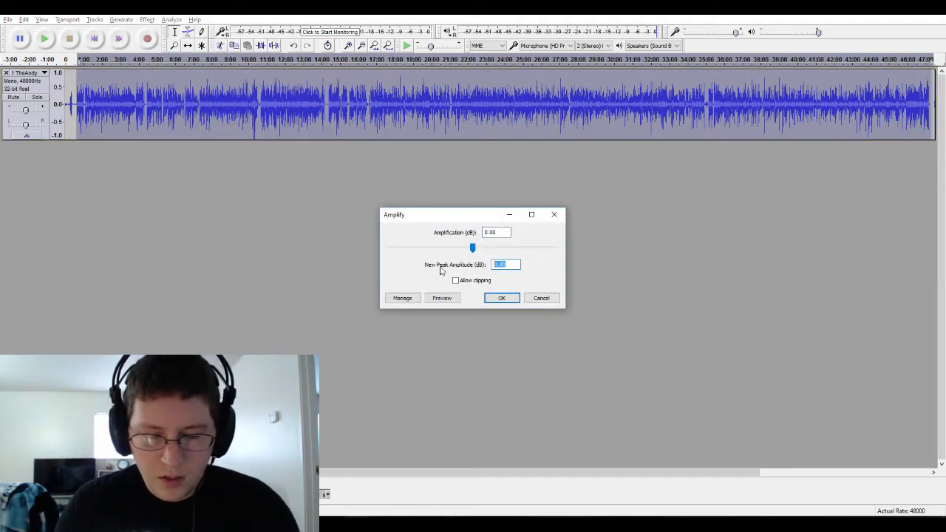
text(-0.)
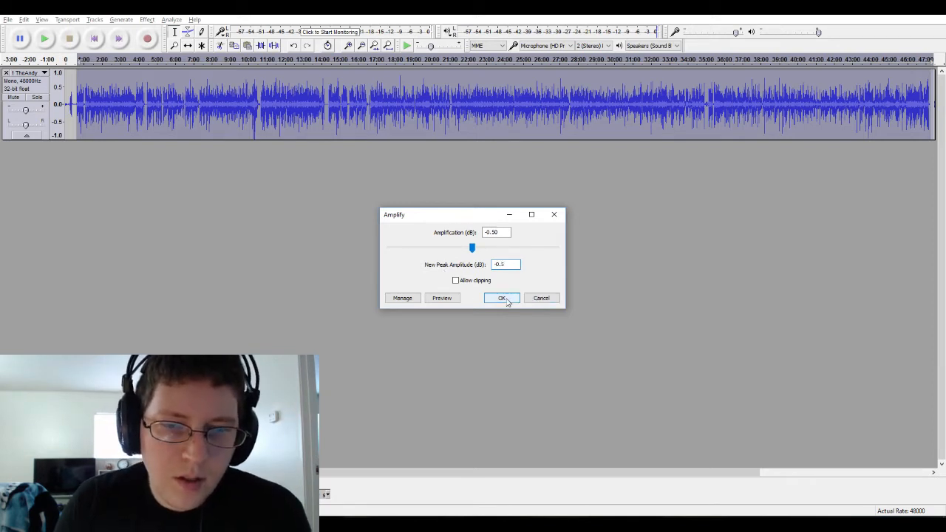
click(506, 299)
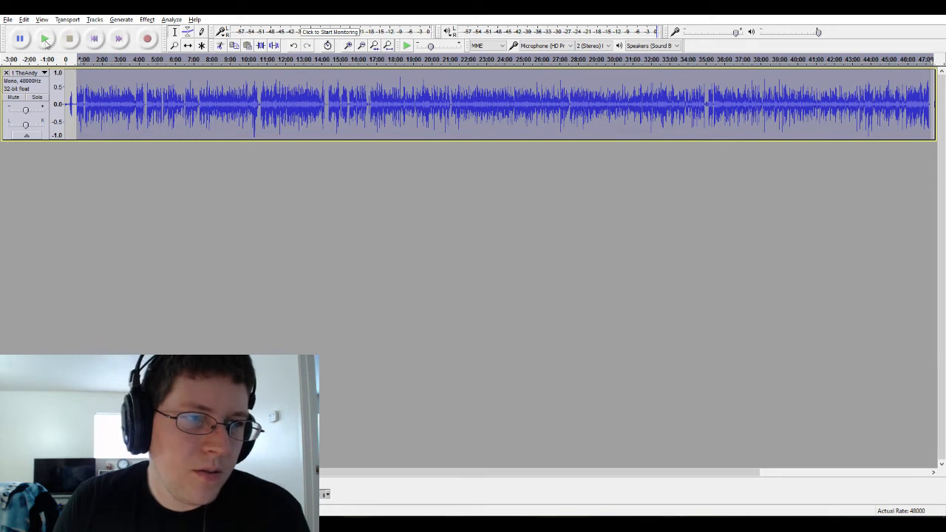
click(45, 41)
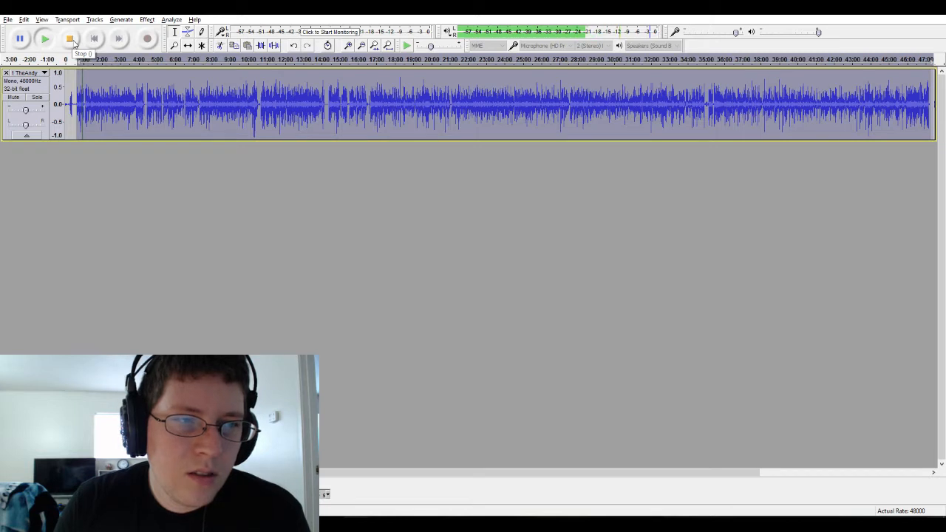
click(74, 42)
Copy the entire speech recording into a new mono track and combine both tracks into one stereo track.
click(96, 96)
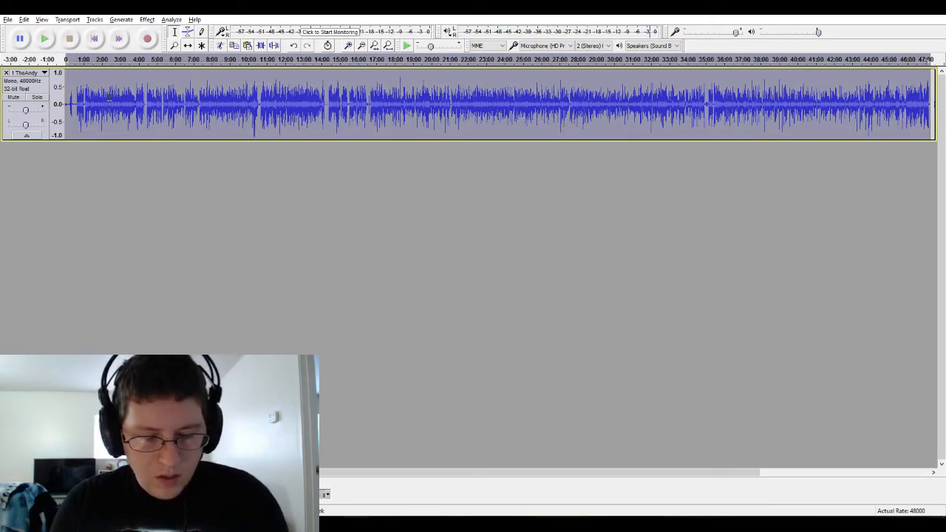
key(ctrl+shift+n)
key(ctrl+v)
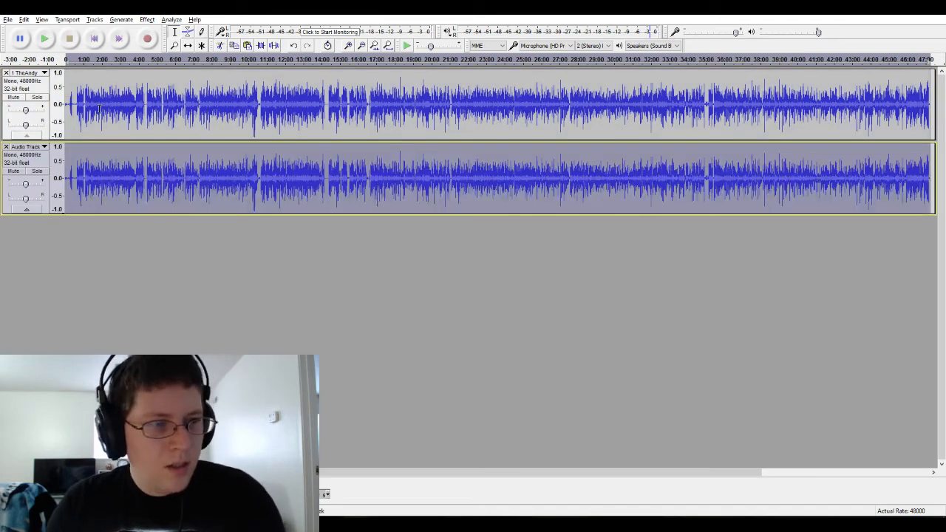
click(45, 74)
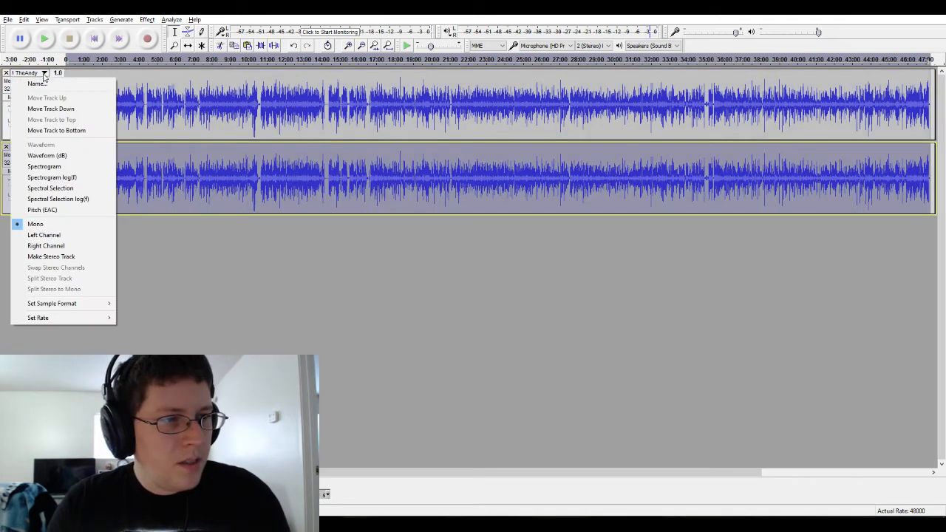
click(79, 256)
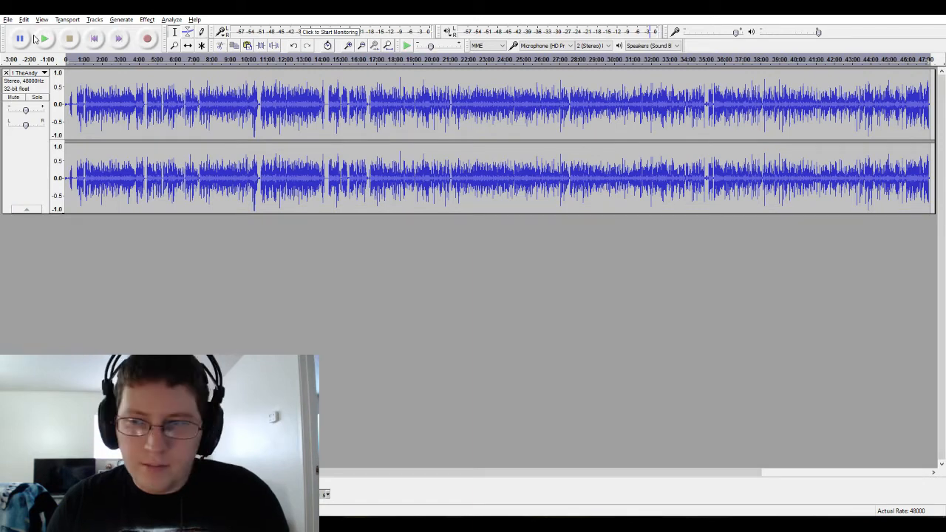
Export the stereo mix to the Desktop as a 32-bit float WAV, starting the file name with 1a and leaving the metadata blank.
click(9, 20)
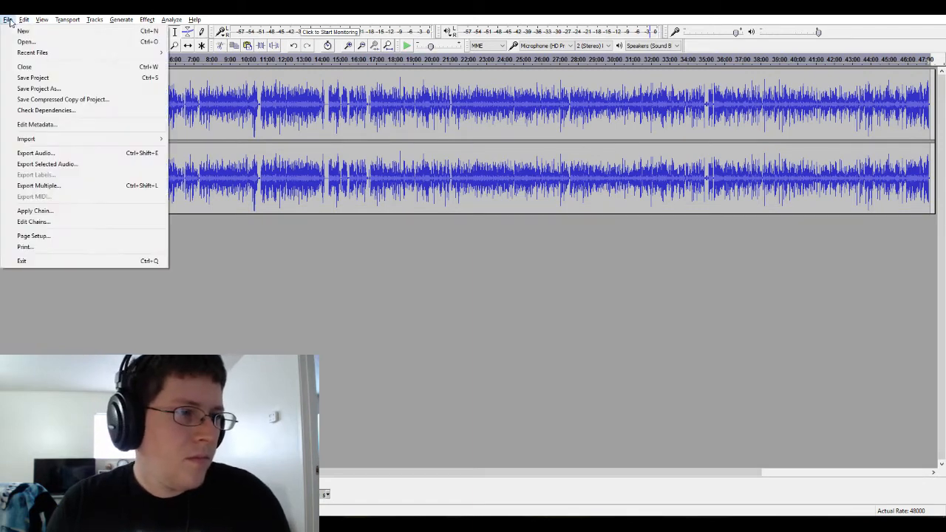
click(83, 152)
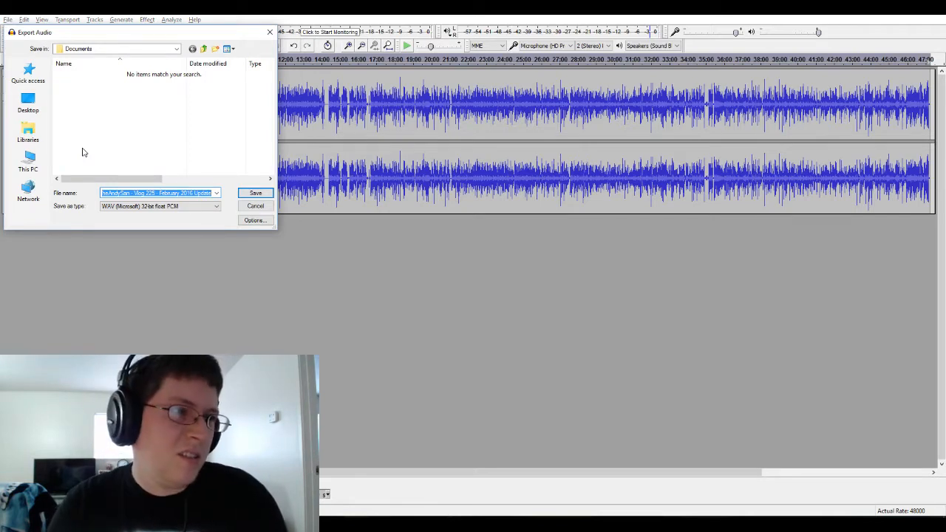
click(29, 104)
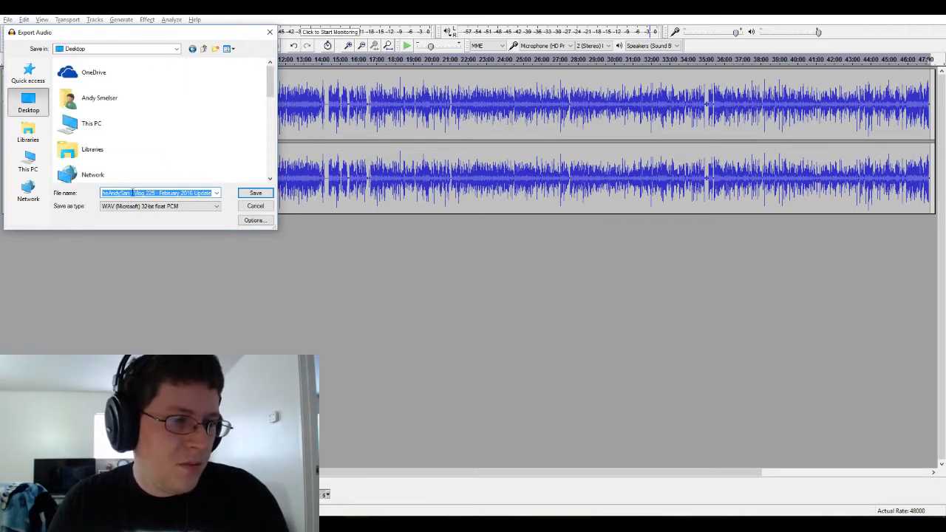
click(131, 193)
drag(129, 193, 77, 204)
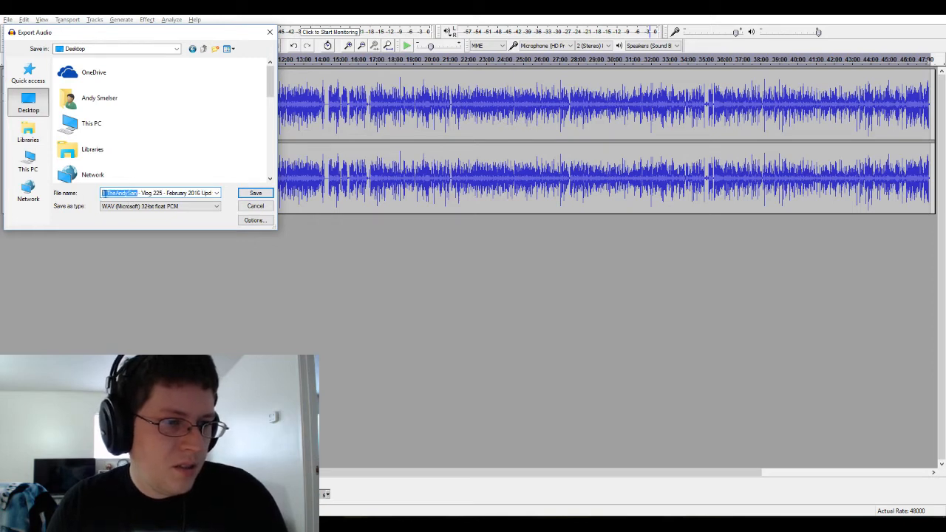
key(Home)
text(1a)
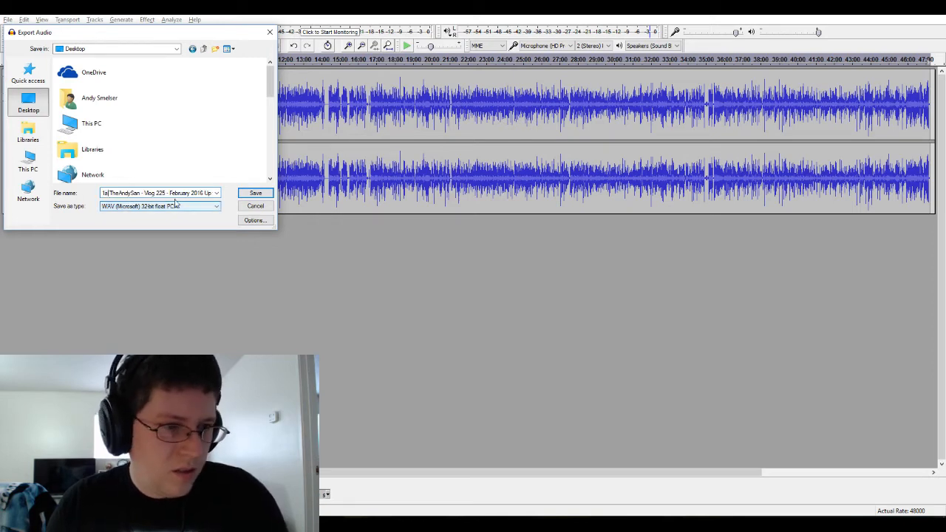
click(255, 193)
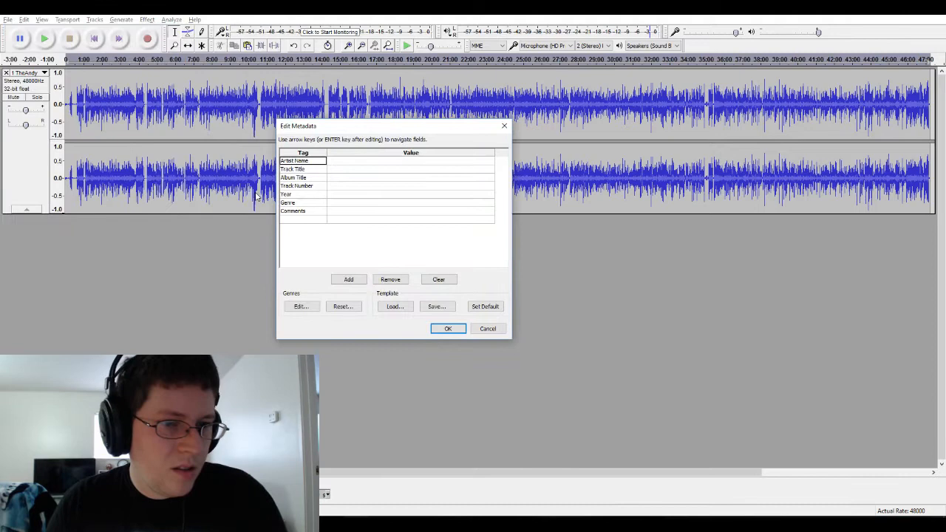
click(447, 328)
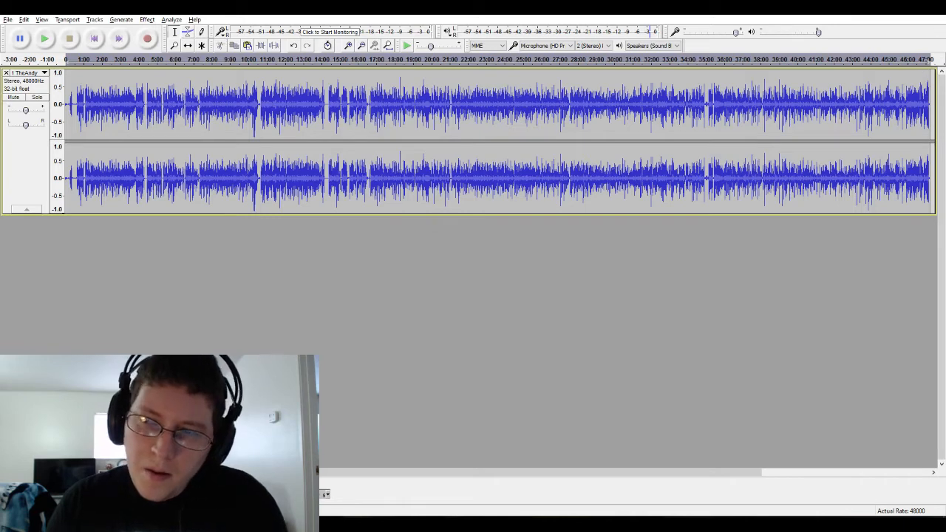
key(alt+Tab)
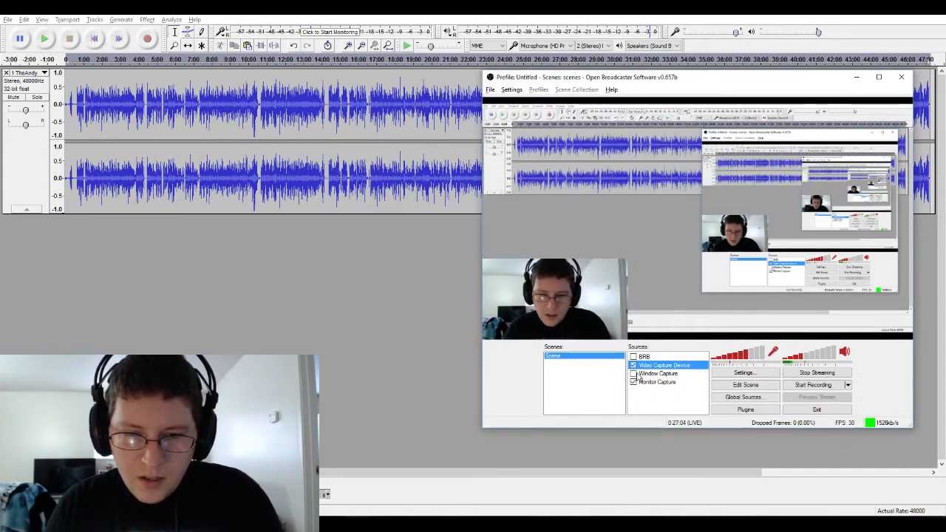
key(alt+Tab)
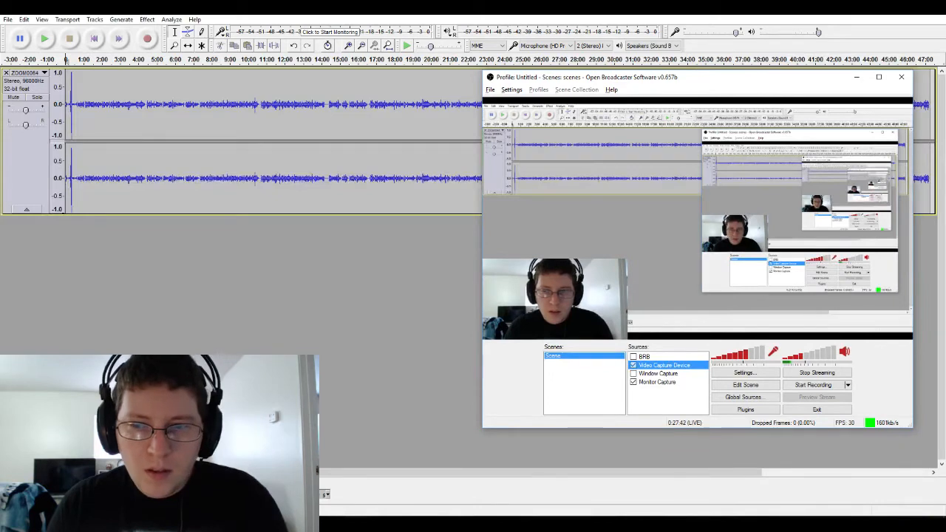
Select the ZOOM0064 recording from about 37.6 s to its end, leaving out the opening noise and claps.
click(411, 95)
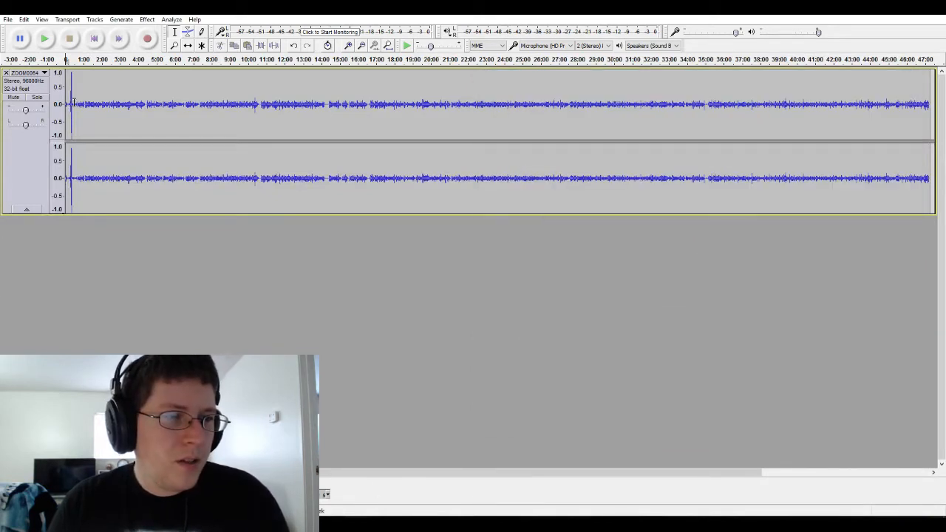
key(ctrl+a)
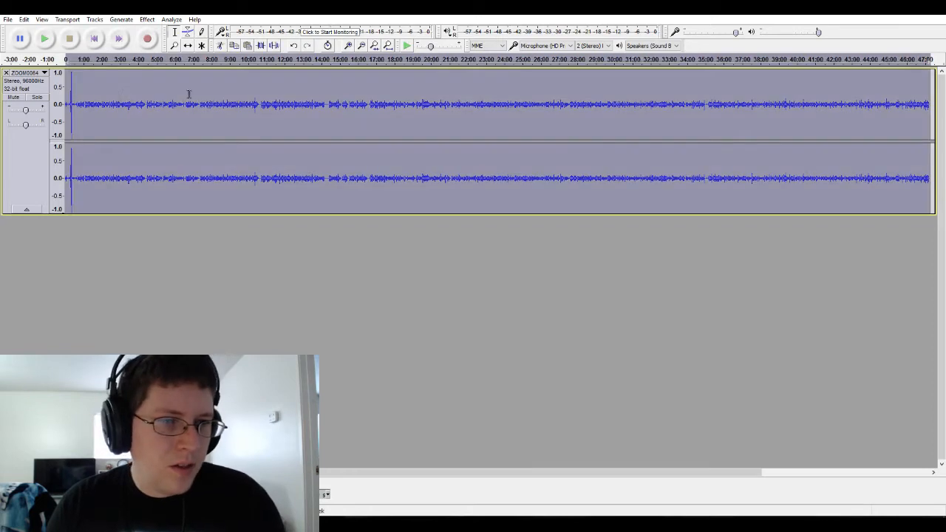
click(348, 45)
click(347, 45)
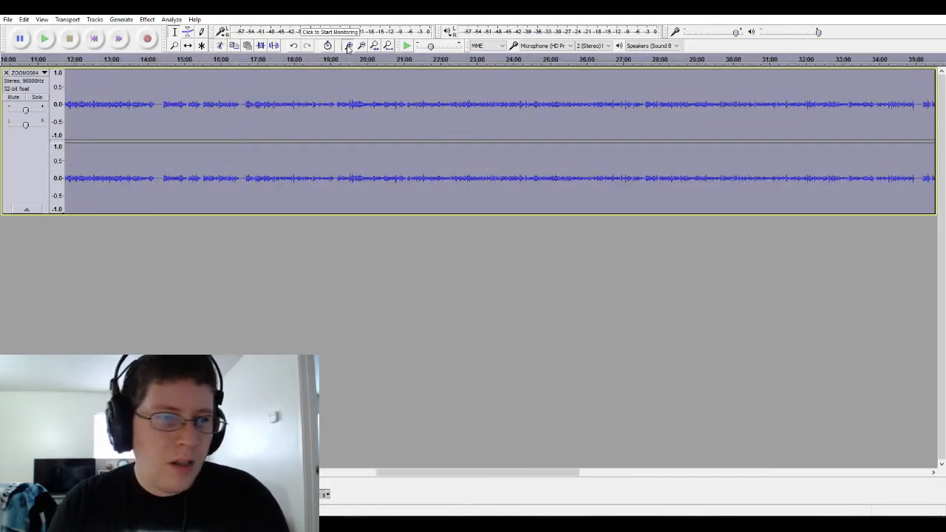
click(348, 45)
click(347, 45)
click(347, 45)
click(347, 45)
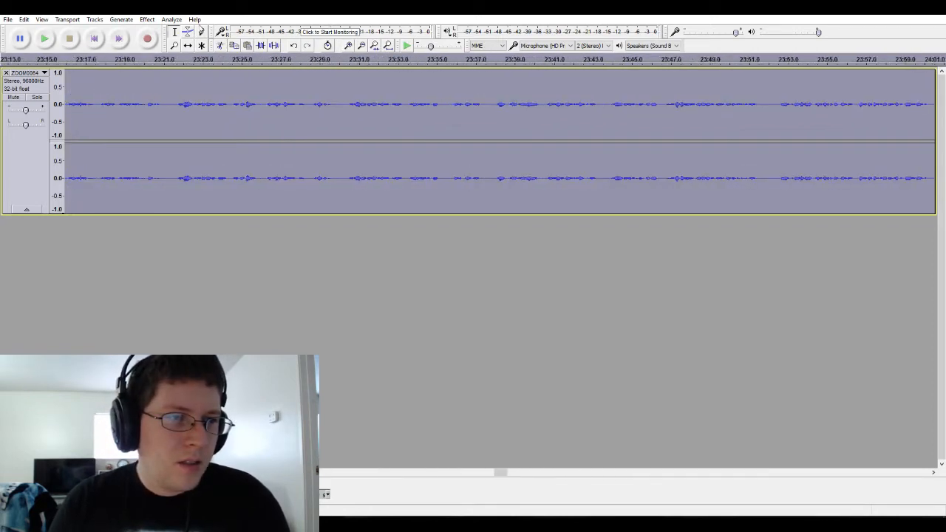
click(94, 39)
key(ctrl+a)
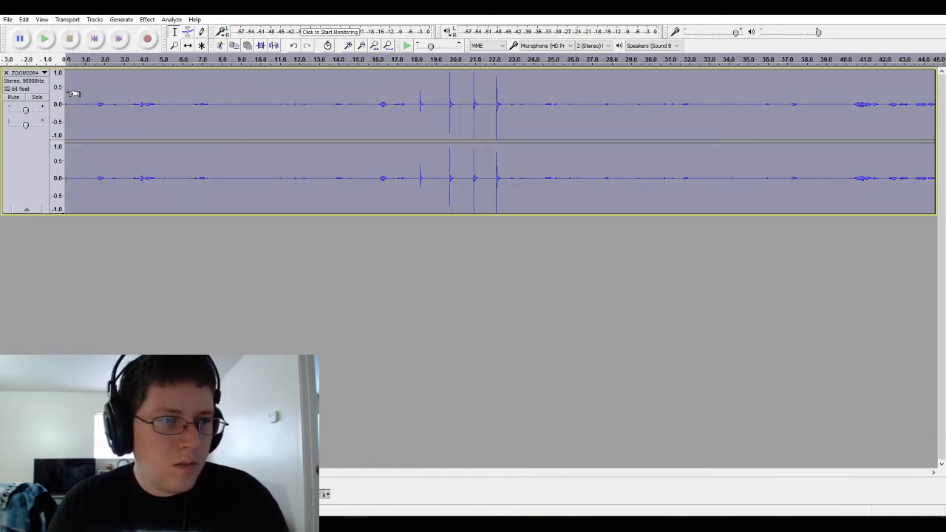
drag(74, 95, 806, 138)
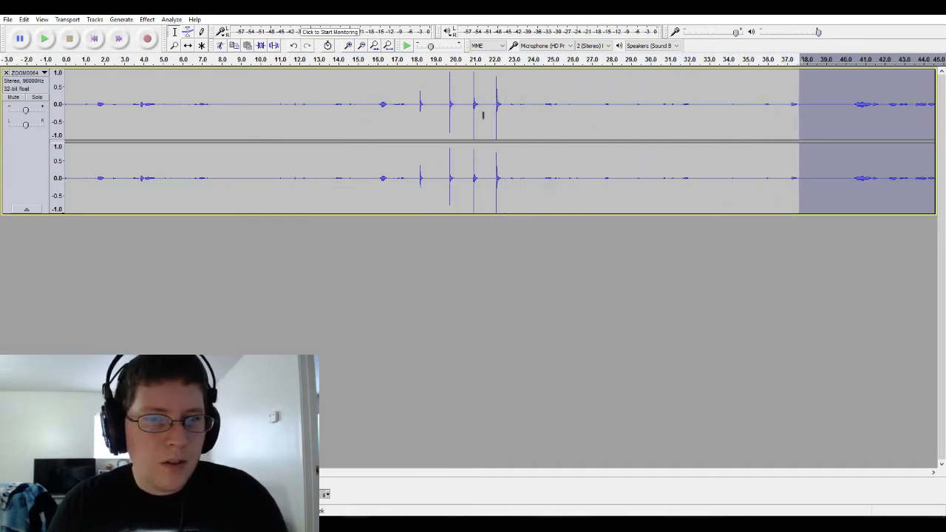
Convert the ZOOM0064 stereo track to a mono track.
key(alt+Tab)
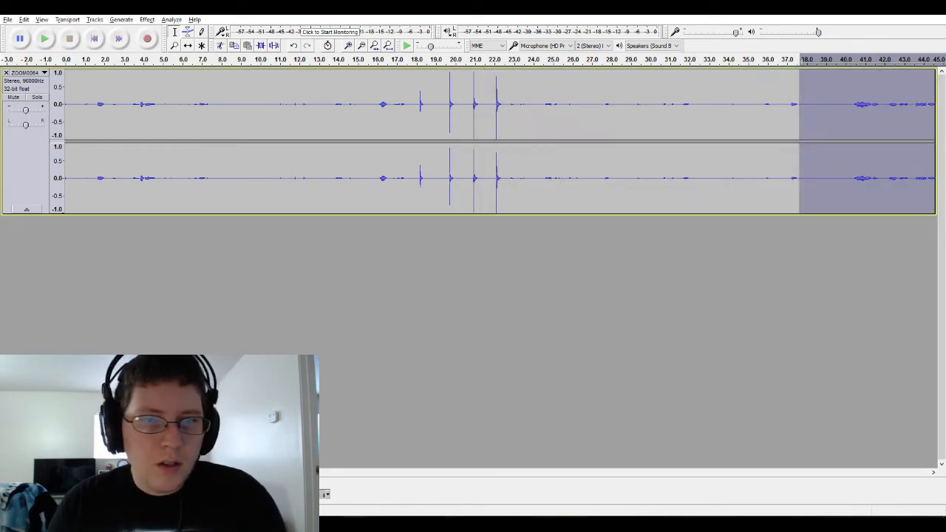
click(388, 46)
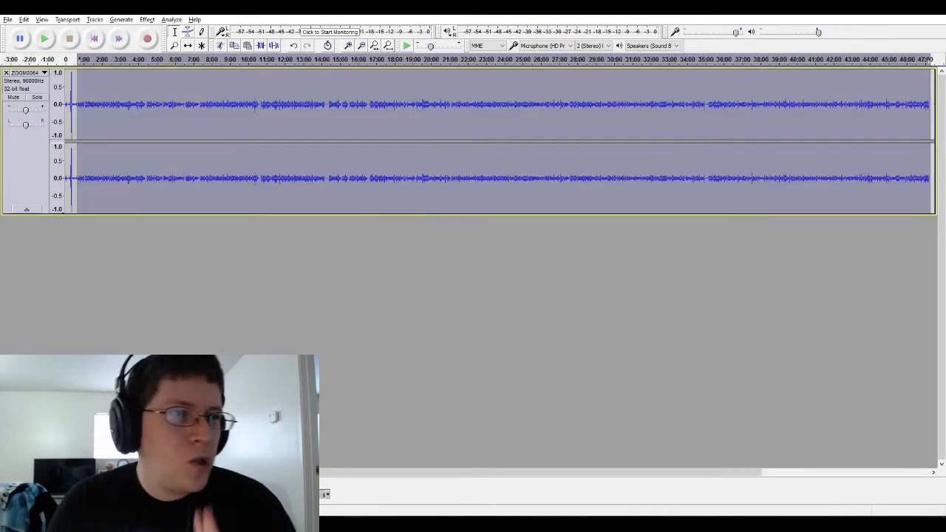
click(94, 20)
key(Escape)
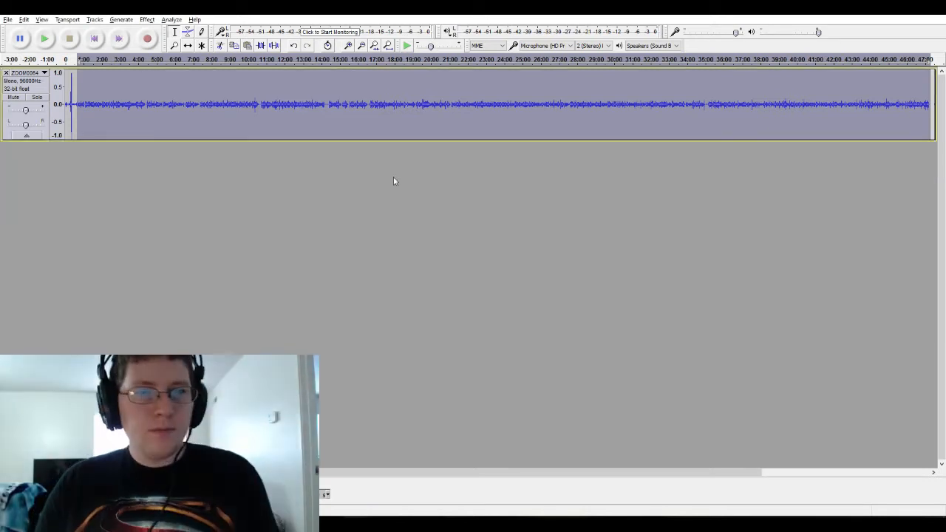
Apply Equalization to the selected ZOOM0064 speech using the Decca FFRR 78 curve.
click(148, 20)
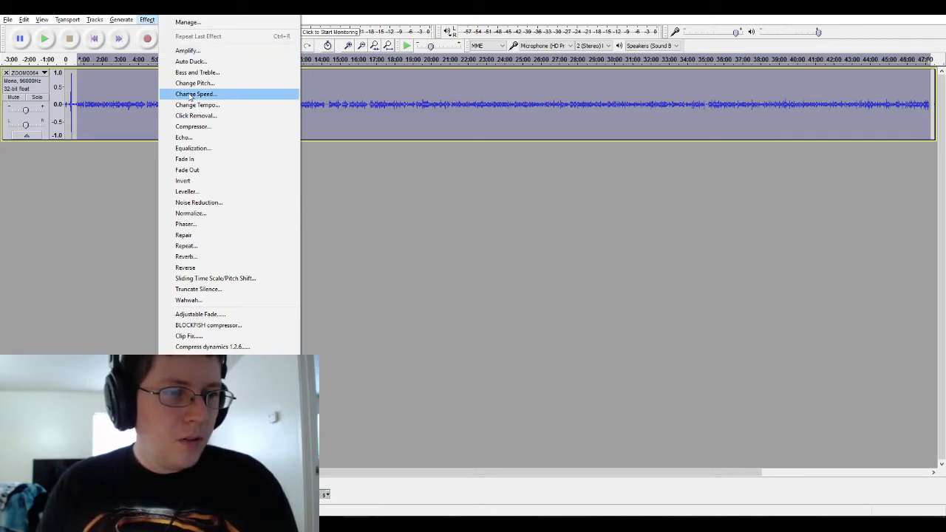
click(194, 149)
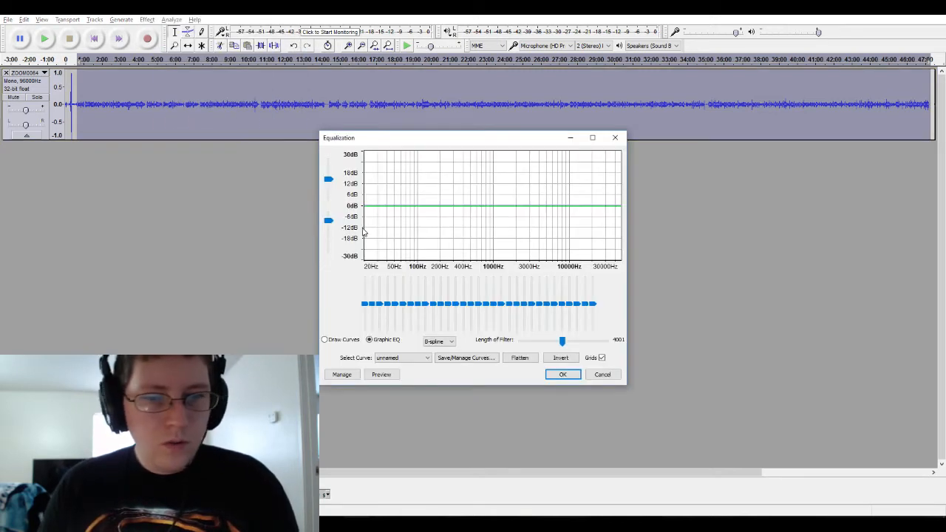
click(406, 359)
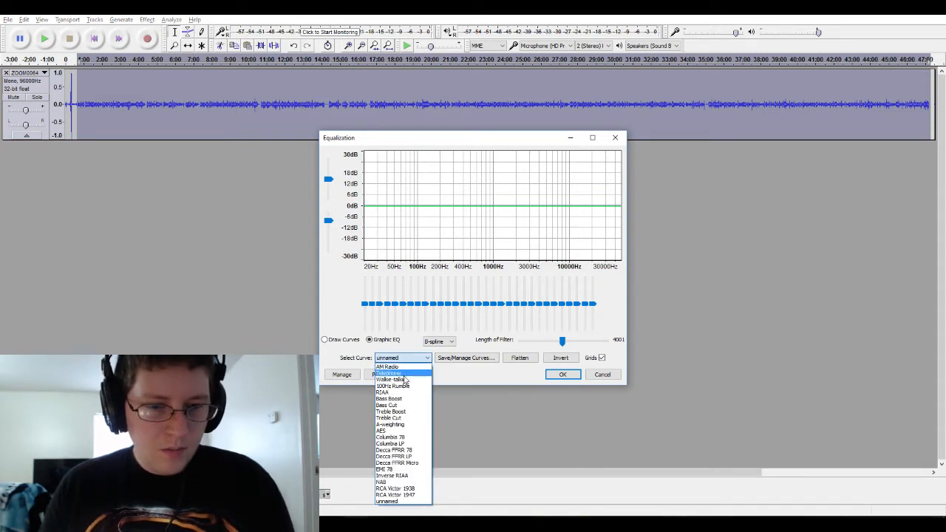
click(408, 450)
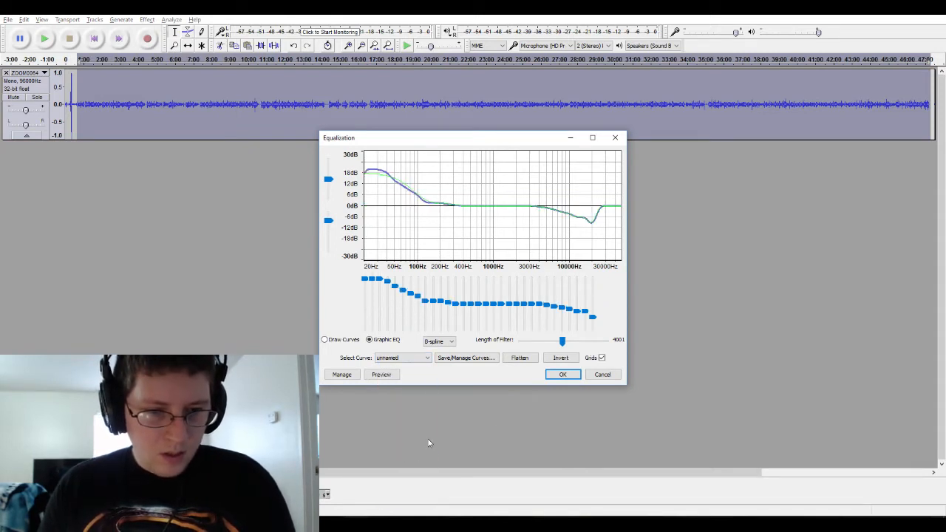
click(562, 374)
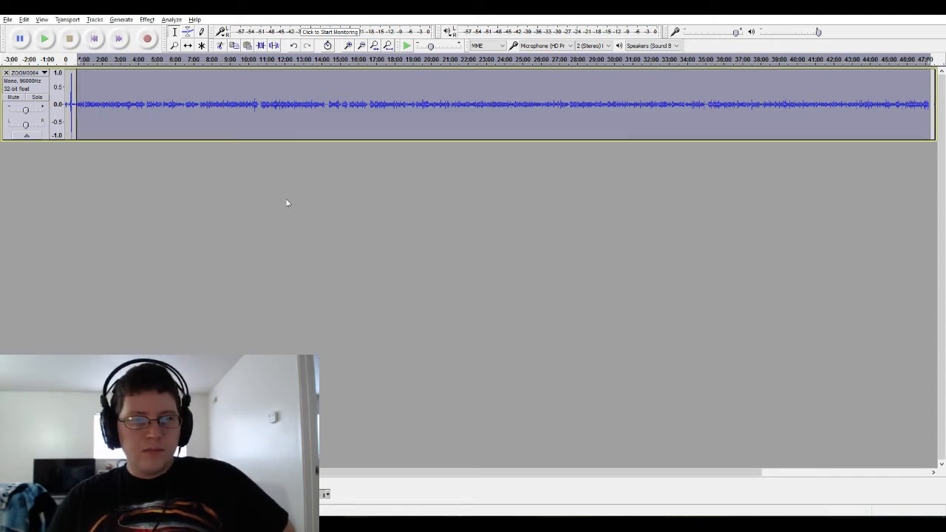
Apply a second Equalization pass to the selected speech using the 100Hz Rumble curve.
click(147, 19)
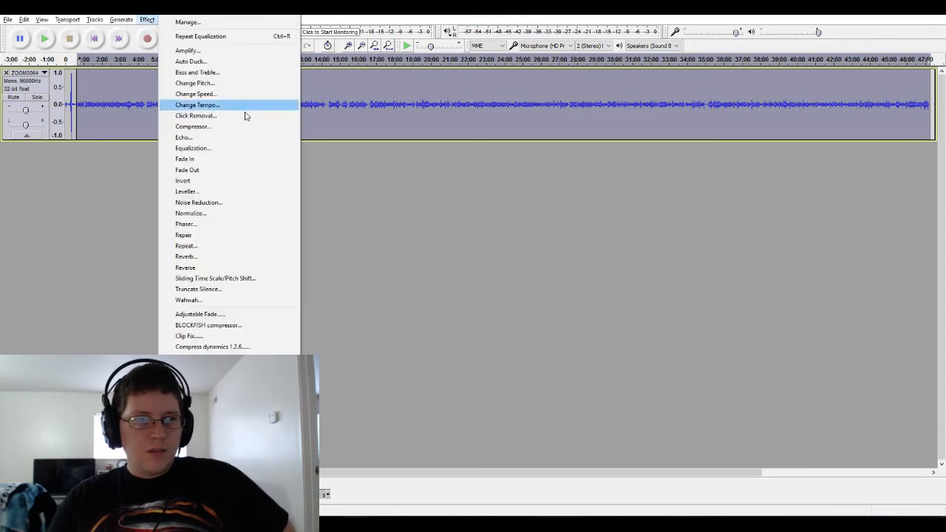
click(206, 149)
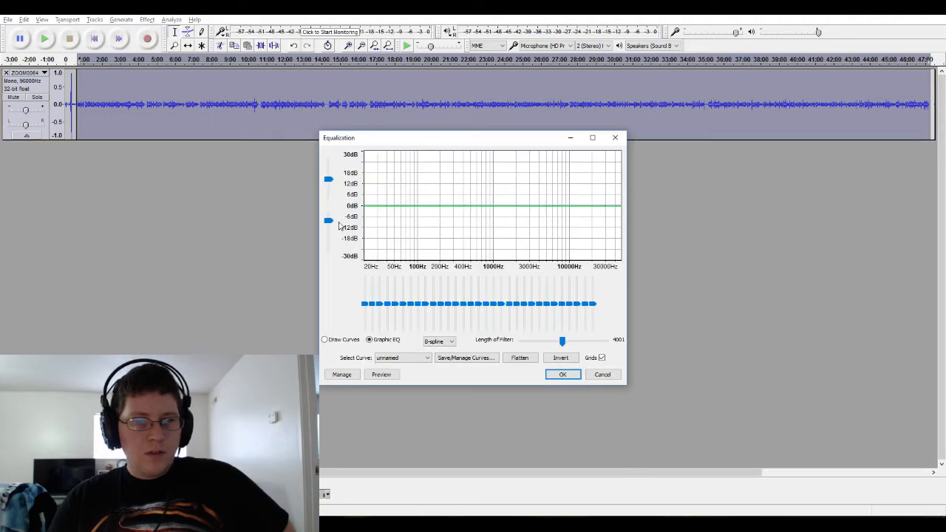
click(417, 359)
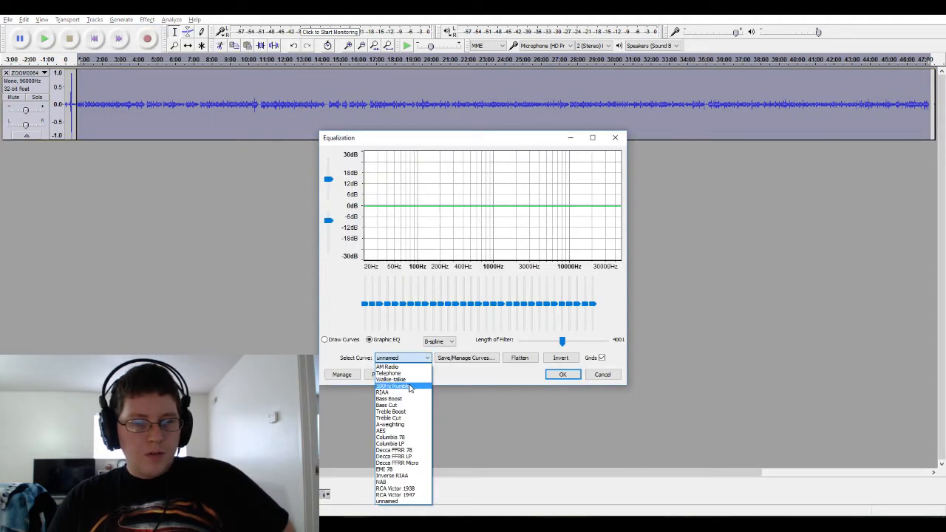
click(409, 386)
click(548, 376)
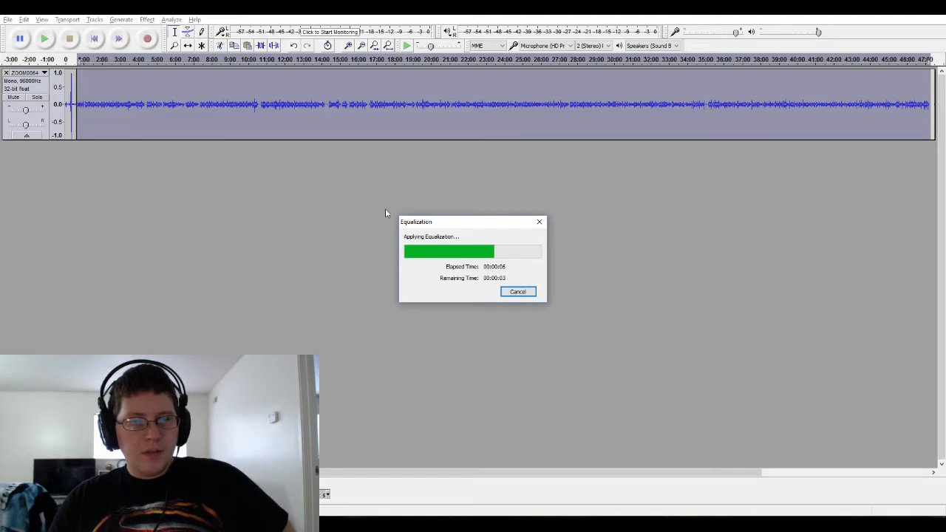
Preview the BLOCKFISH compressor on the speech, lower its compression slightly, compare with the effect disabled, and apply it enabled.
click(148, 20)
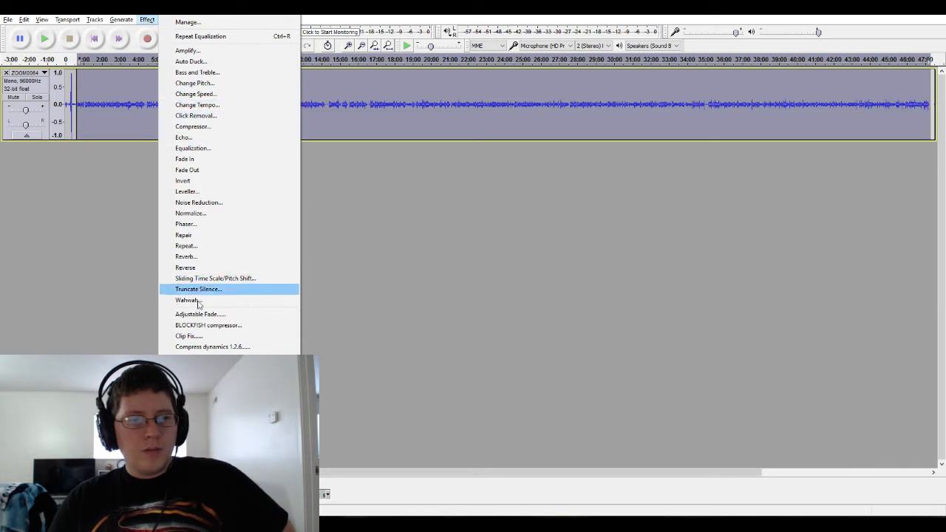
click(202, 330)
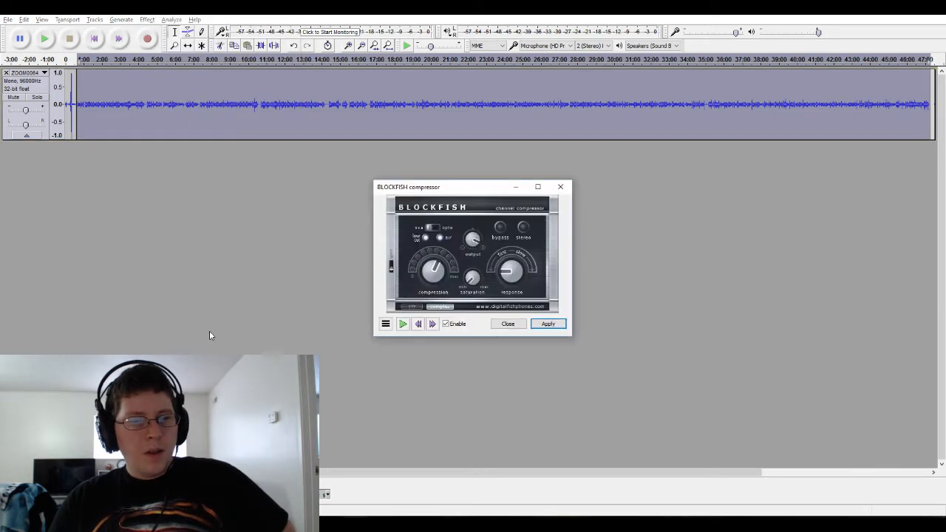
click(402, 326)
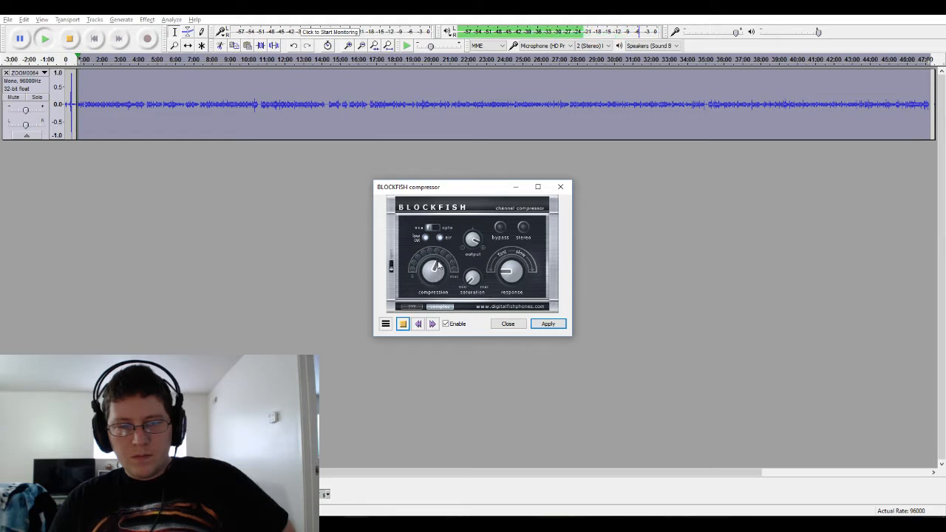
drag(431, 262, 437, 263)
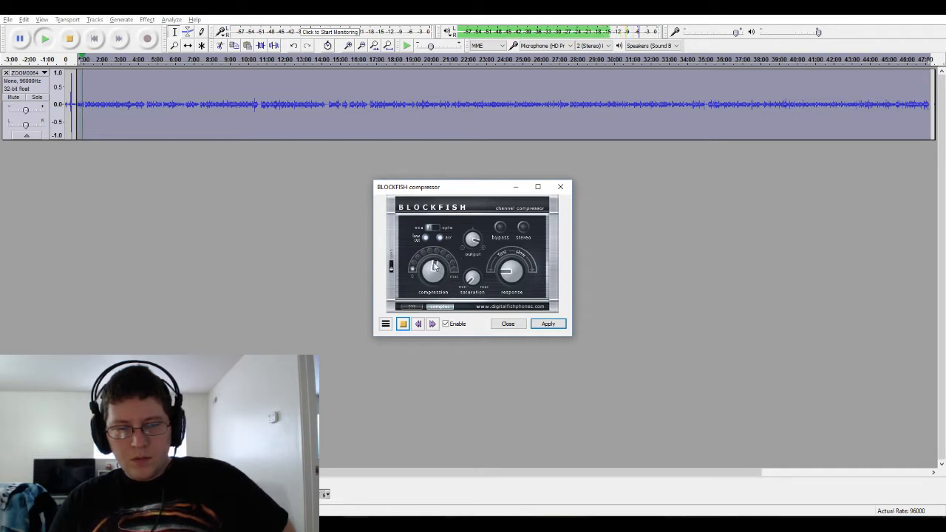
click(446, 325)
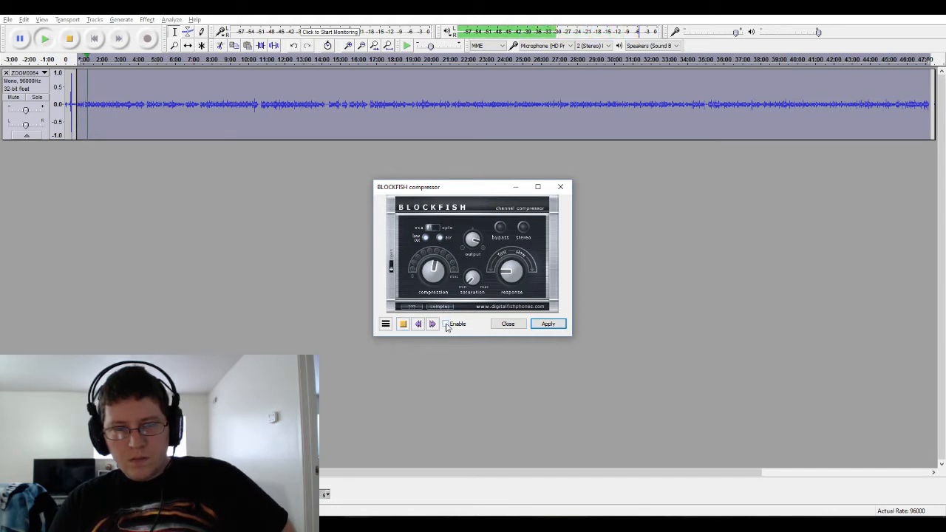
click(447, 325)
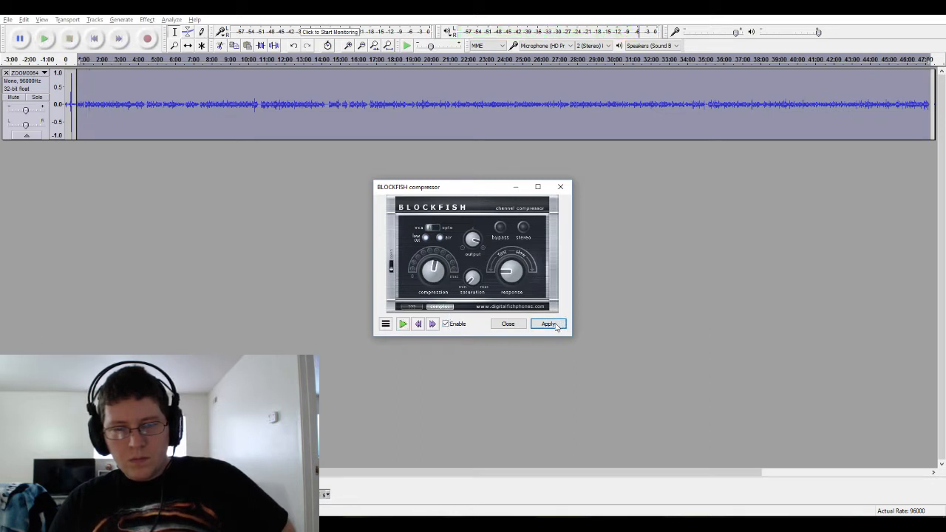
click(548, 325)
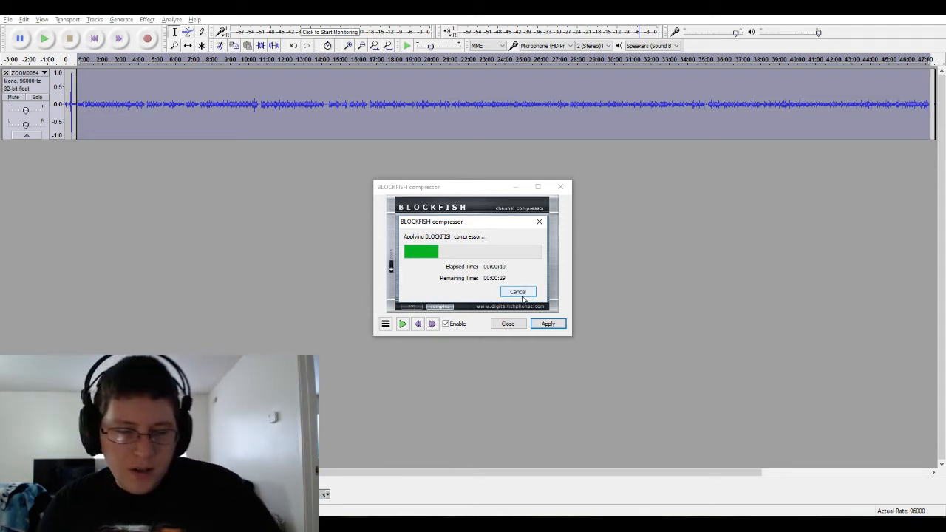
key(alt+Tab)
key(alt+Tab)
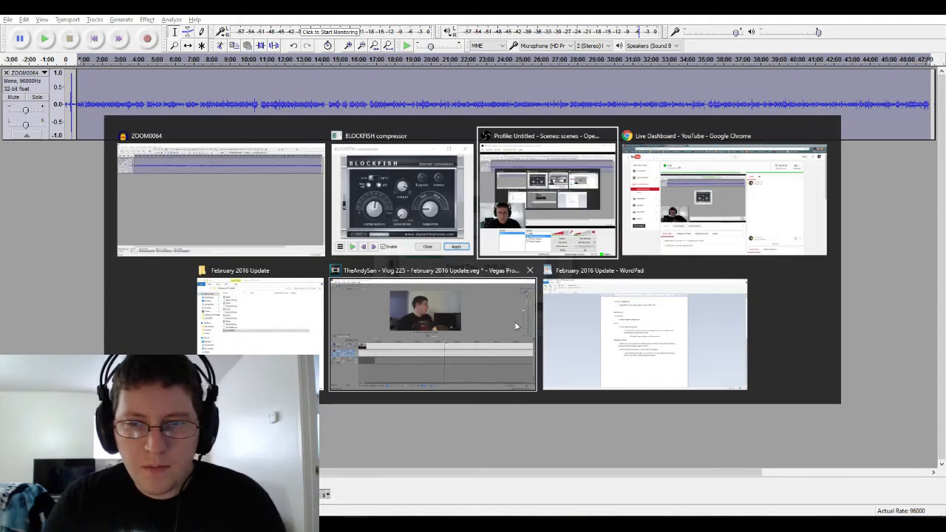
Close the BLOCKFISH compressor and normalize the selected speech to a maximum amplitude of -0.5 dB with DC offset removal.
key(alt+Tab)
key(alt+Tab)
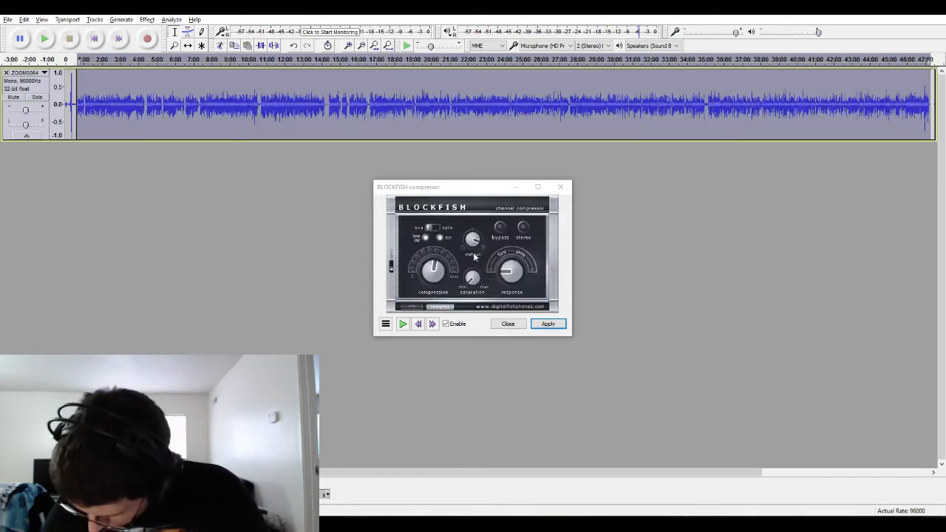
click(508, 325)
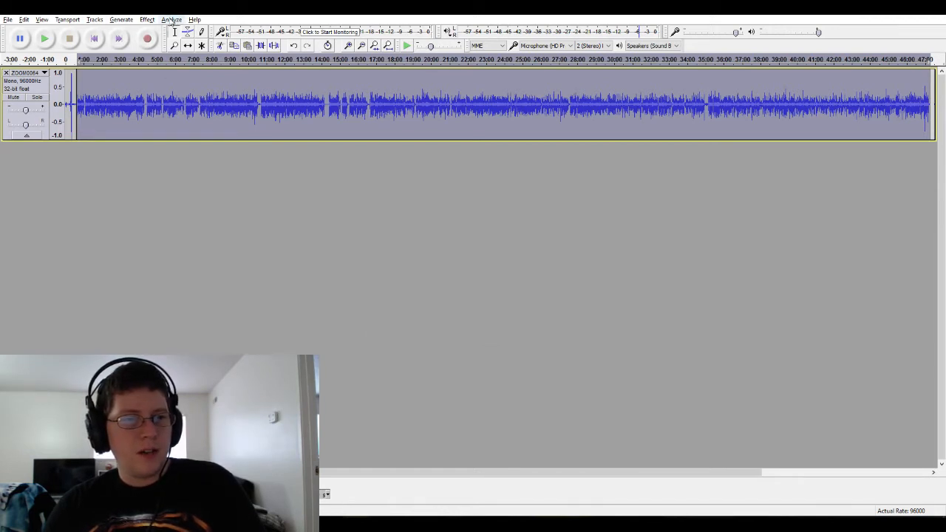
click(170, 20)
mouse_move(147, 20)
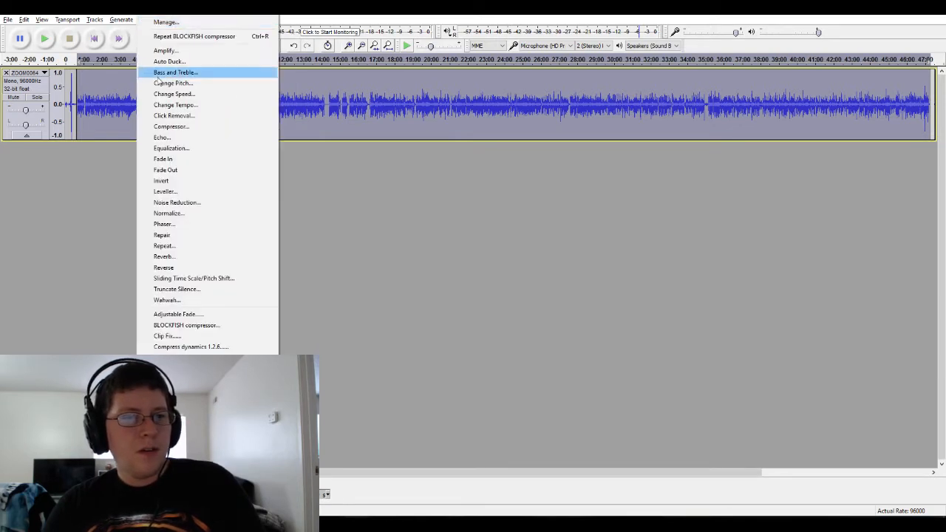
click(176, 213)
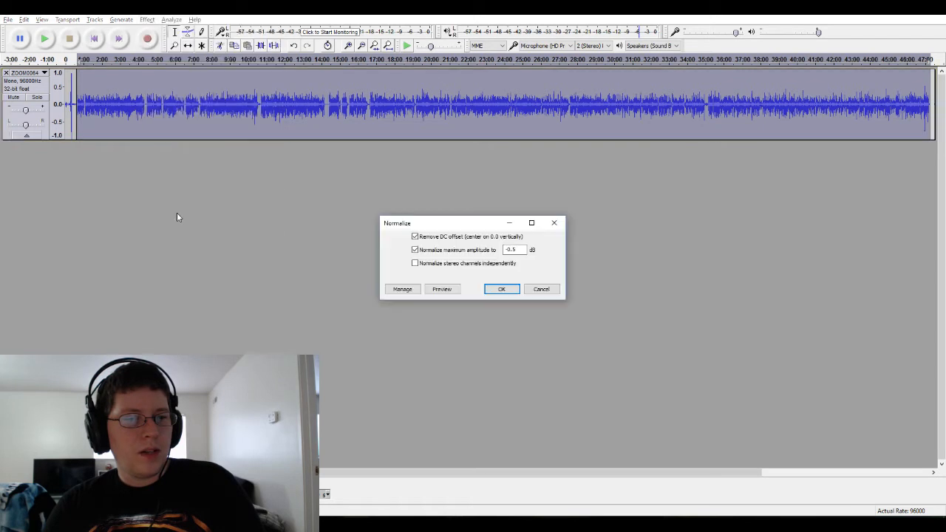
click(508, 289)
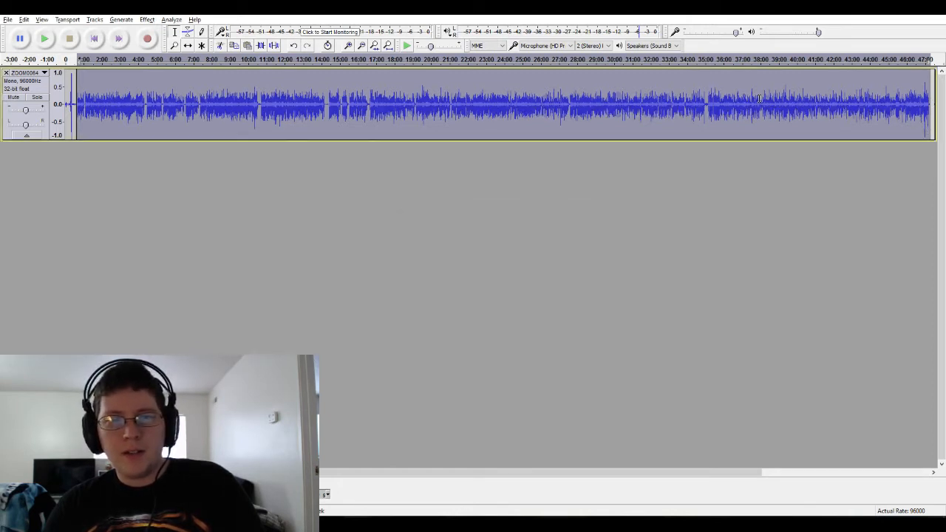
Isolate the loud click spike near 47:00.65 and reduce it with Amplify to a new peak amplitude of -15 dB.
click(916, 105)
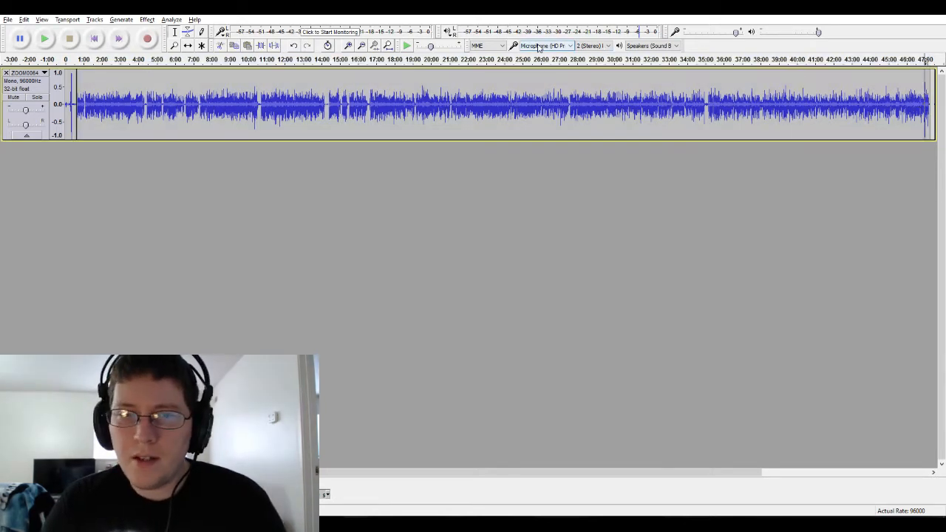
click(349, 46)
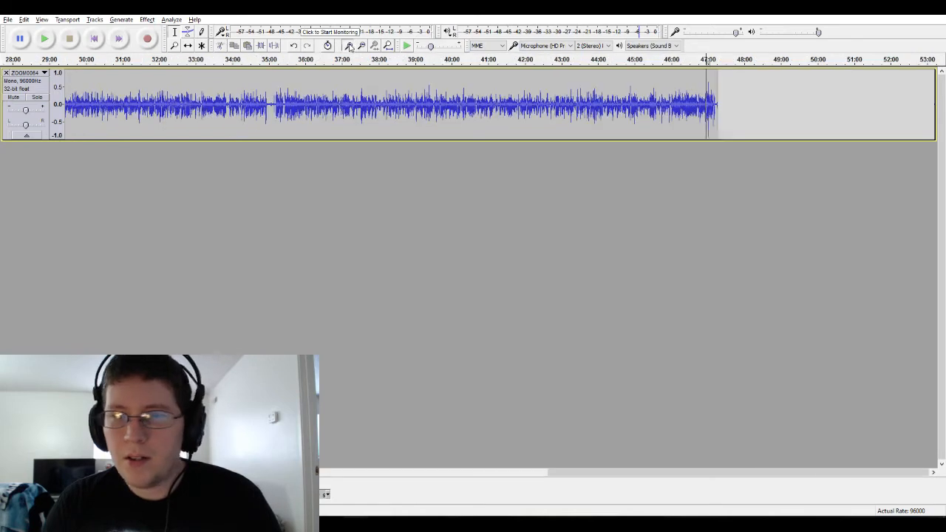
click(349, 46)
click(349, 46)
click(349, 46)
click(349, 46)
click(349, 45)
click(349, 46)
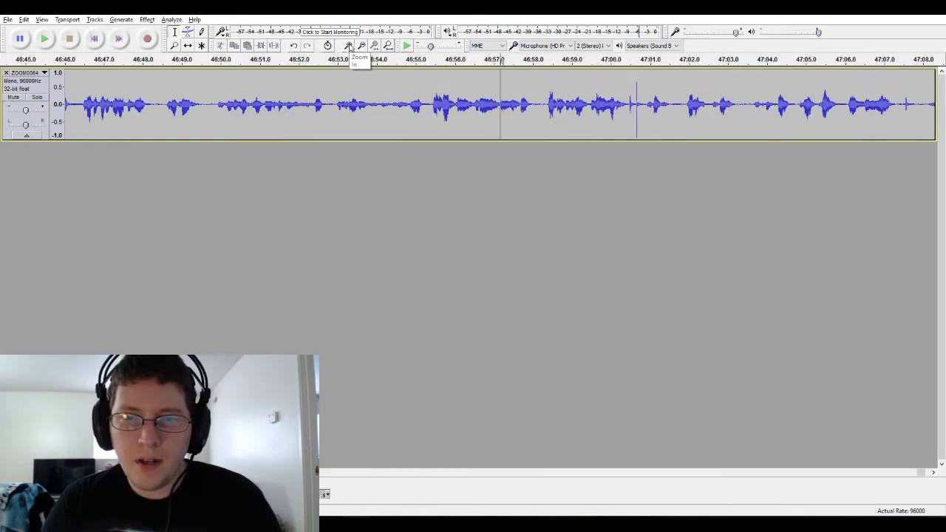
click(349, 46)
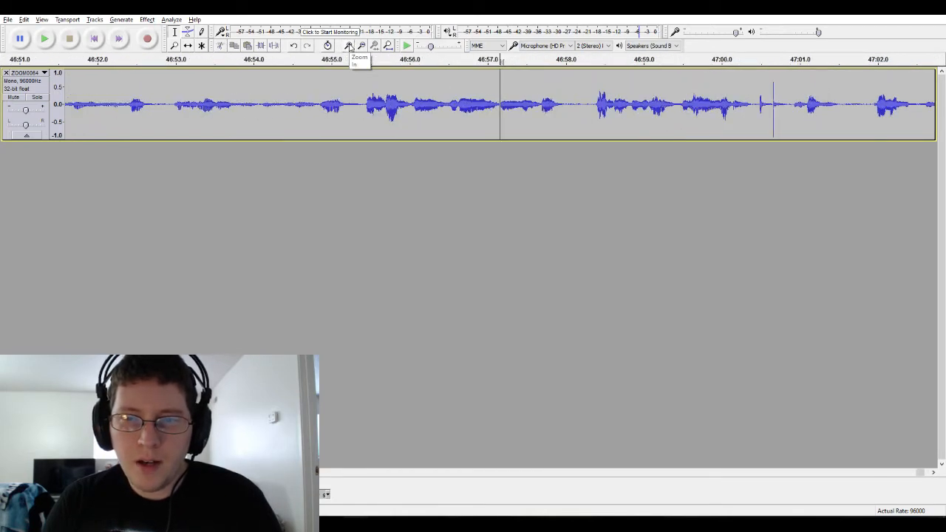
click(772, 103)
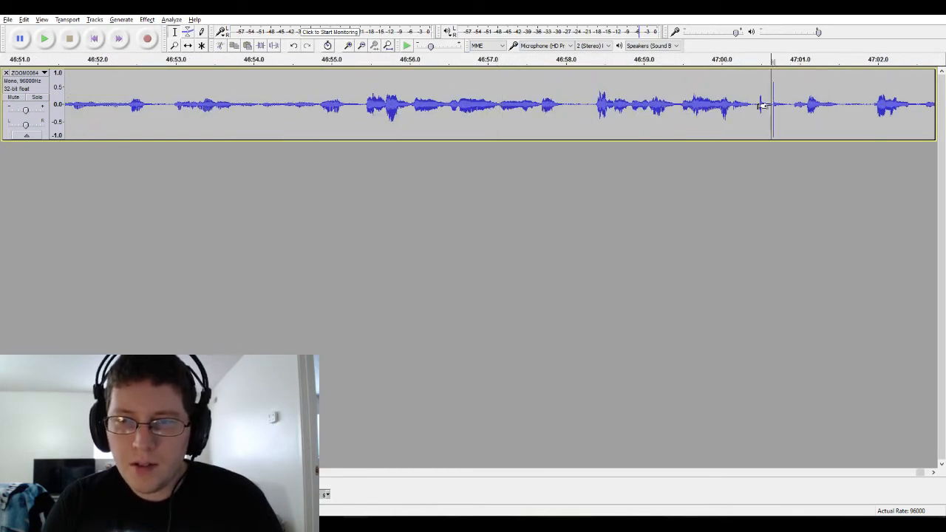
click(349, 46)
click(349, 46)
click(349, 46)
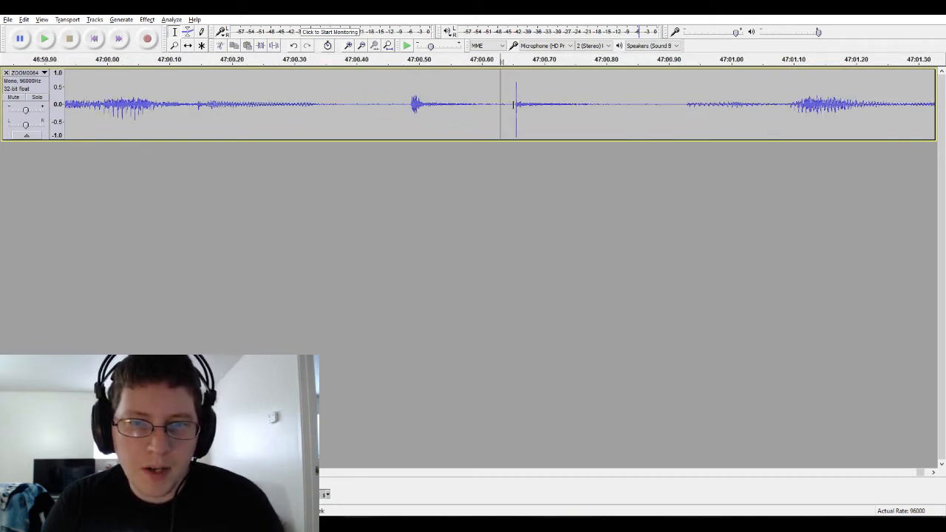
click(515, 104)
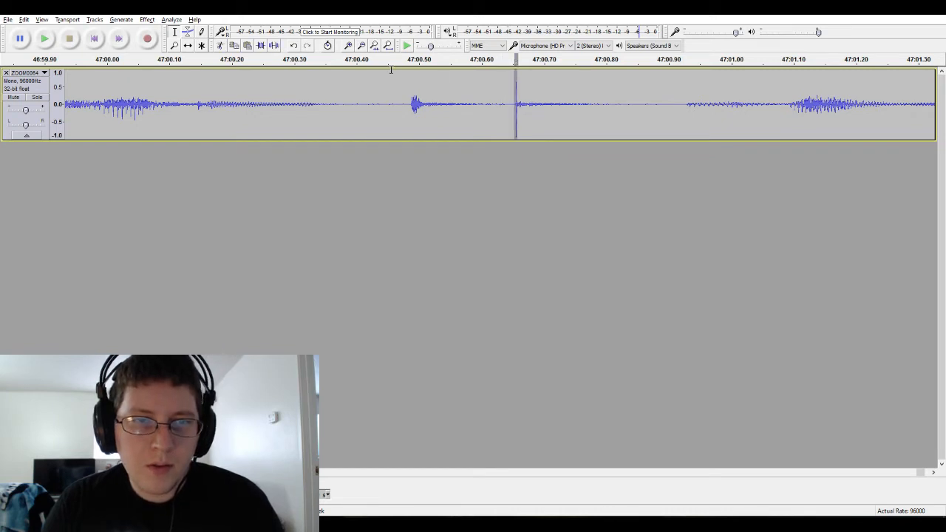
click(348, 47)
click(348, 47)
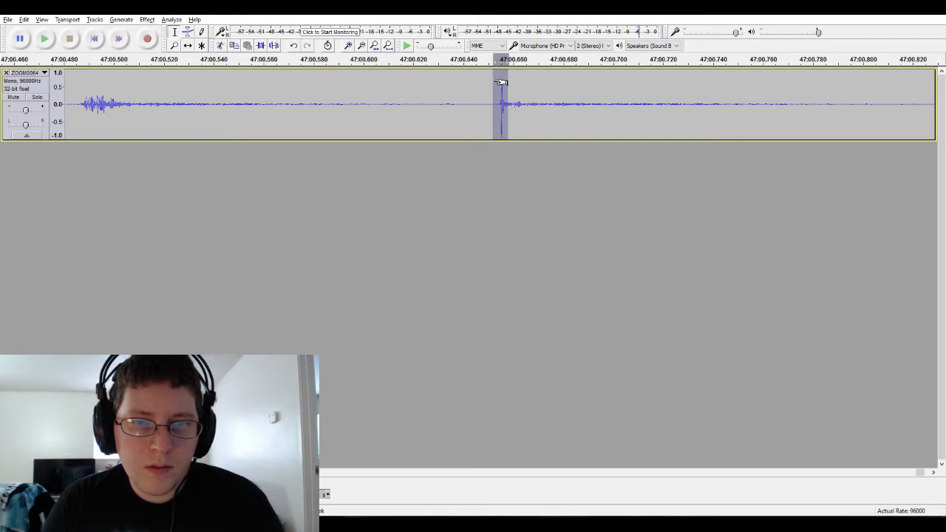
drag(496, 82, 498, 83)
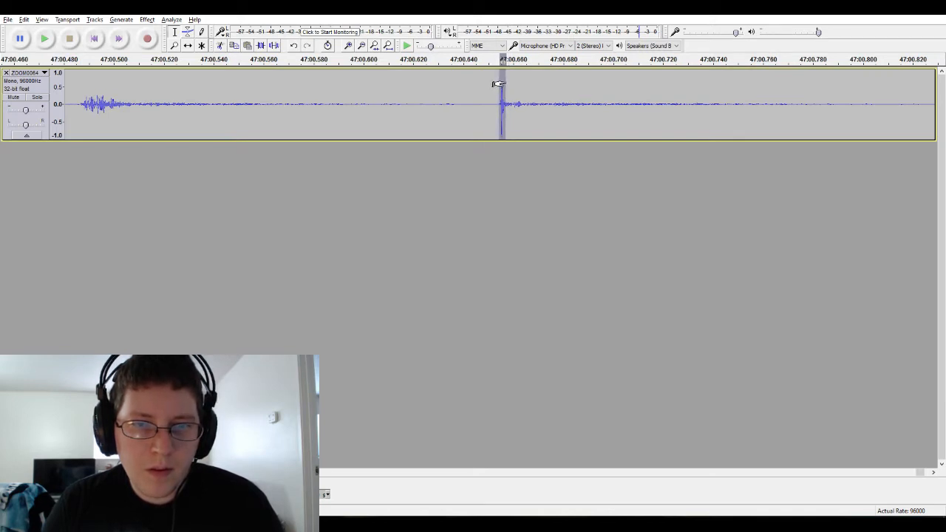
click(147, 19)
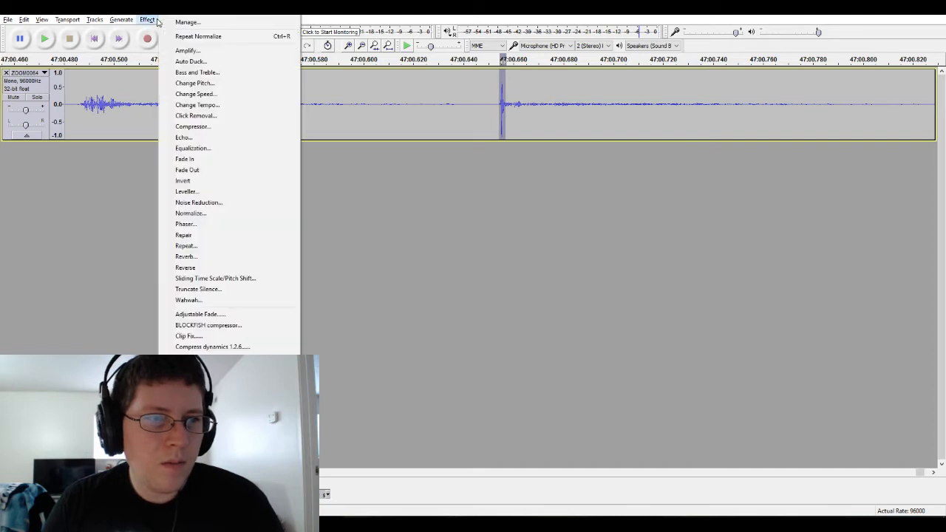
click(189, 47)
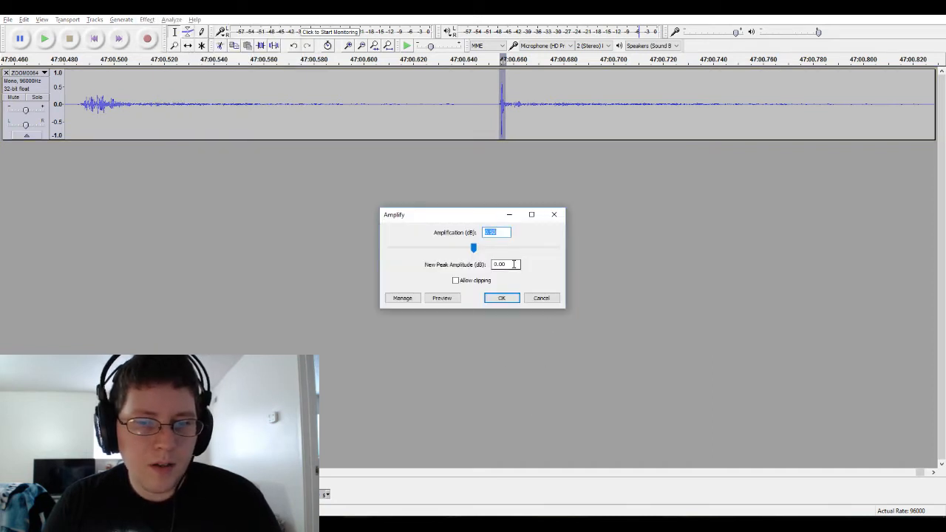
key(Tab)
key(Tab)
text(-15)
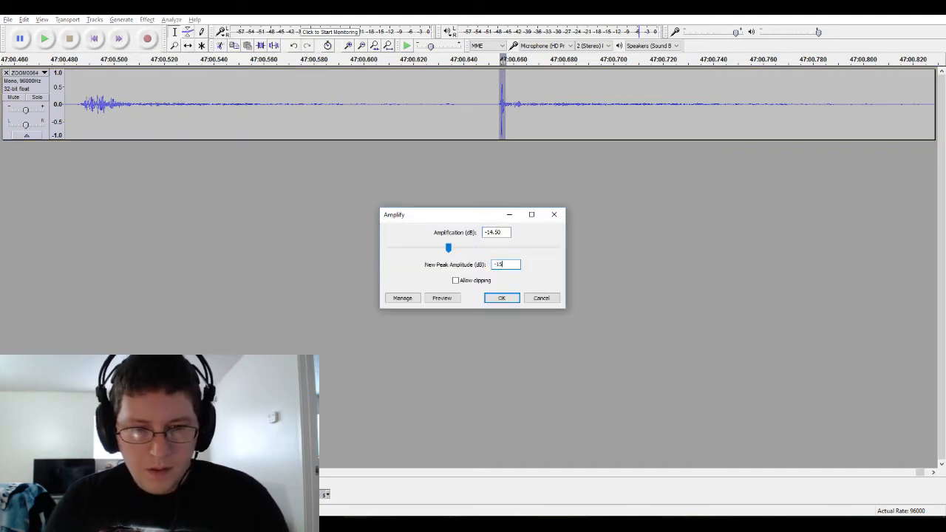
click(495, 300)
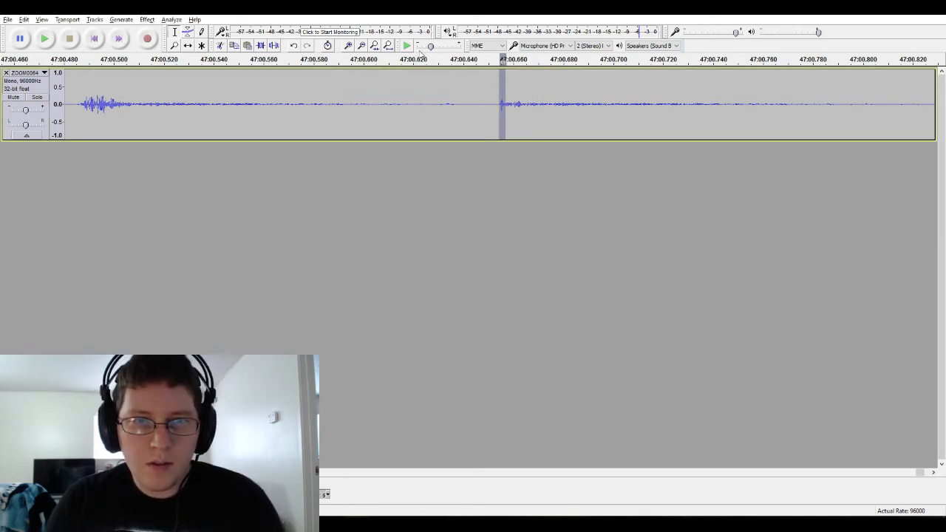
Select from about 37.6 seconds, just before the speech, to the track's end, normalize it to -0.5 dB with DC offset removal, and play it back.
click(388, 48)
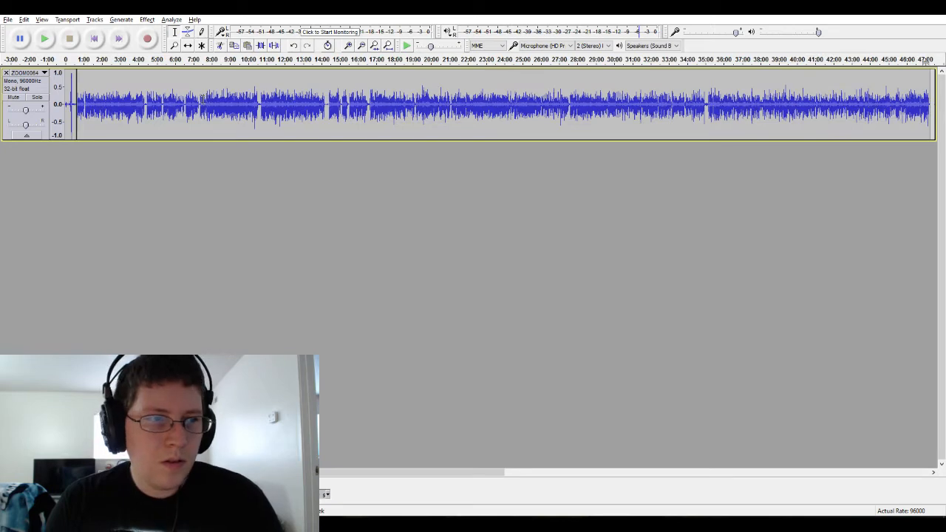
key(ctrl+a)
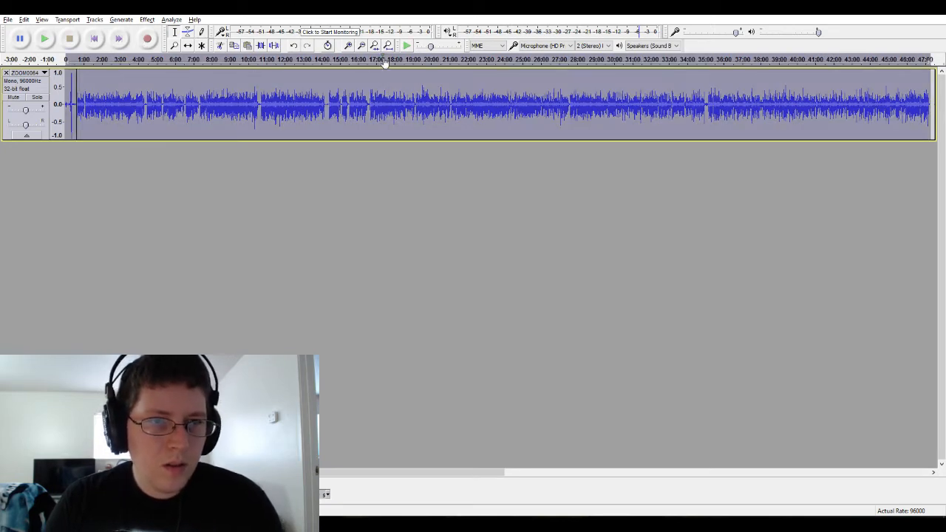
click(348, 46)
click(348, 46)
click(348, 46)
click(348, 46)
click(348, 46)
click(348, 46)
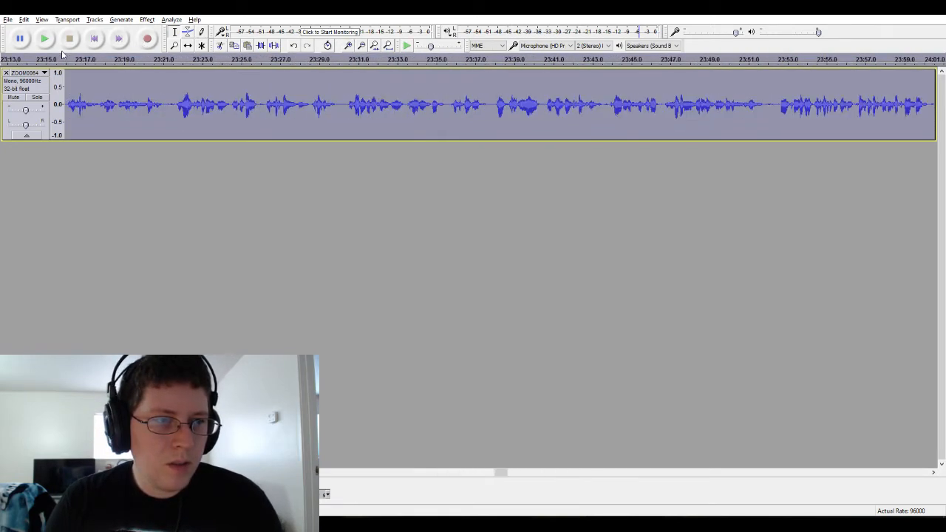
click(93, 40)
click(94, 40)
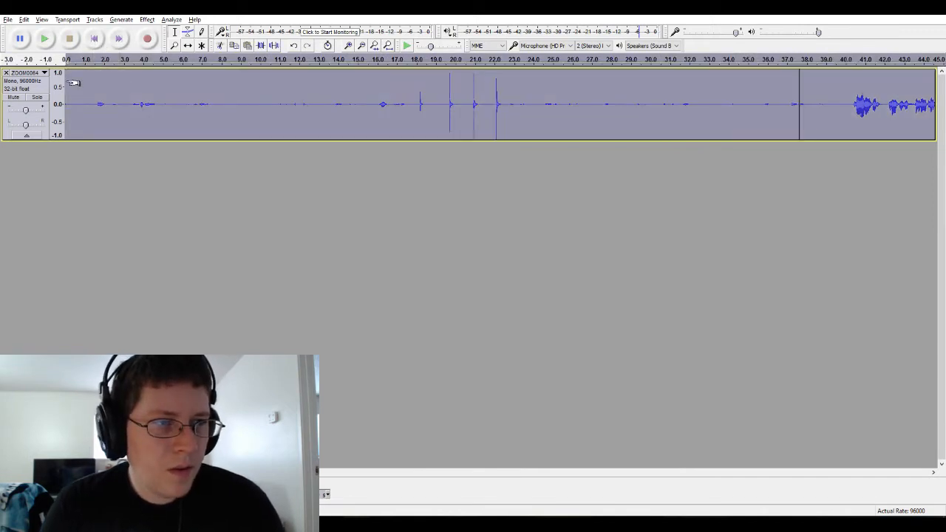
drag(72, 83, 806, 118)
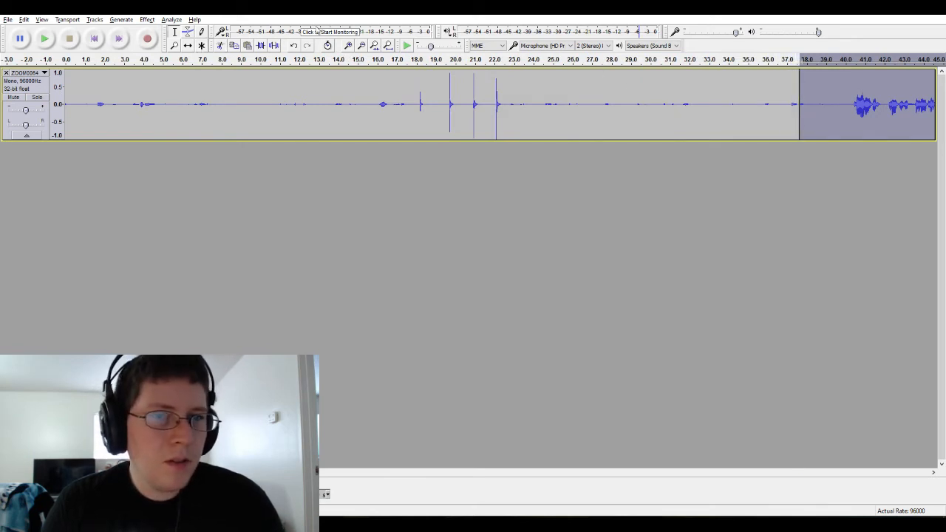
click(388, 47)
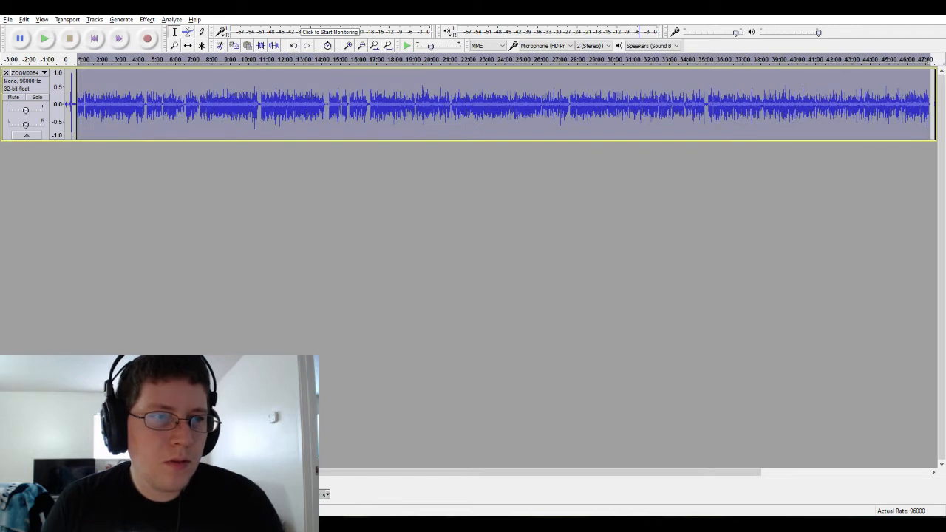
click(147, 19)
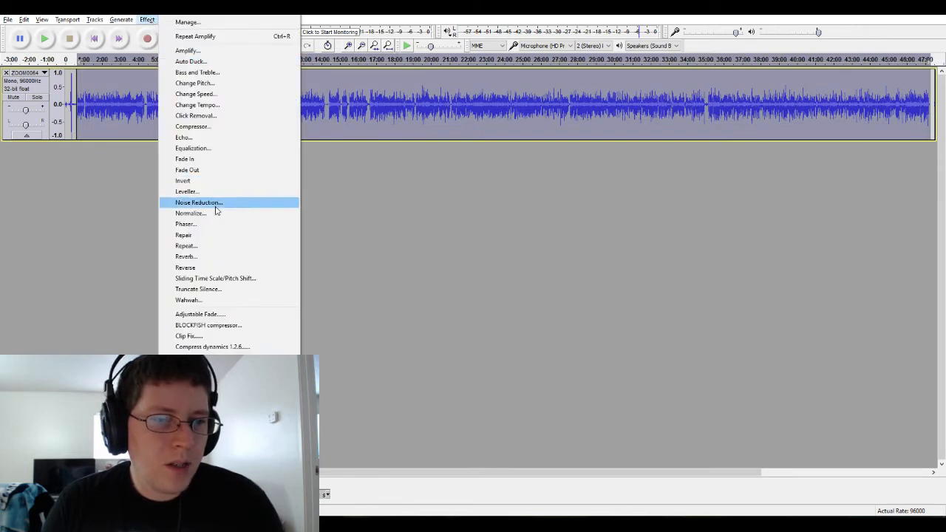
click(190, 213)
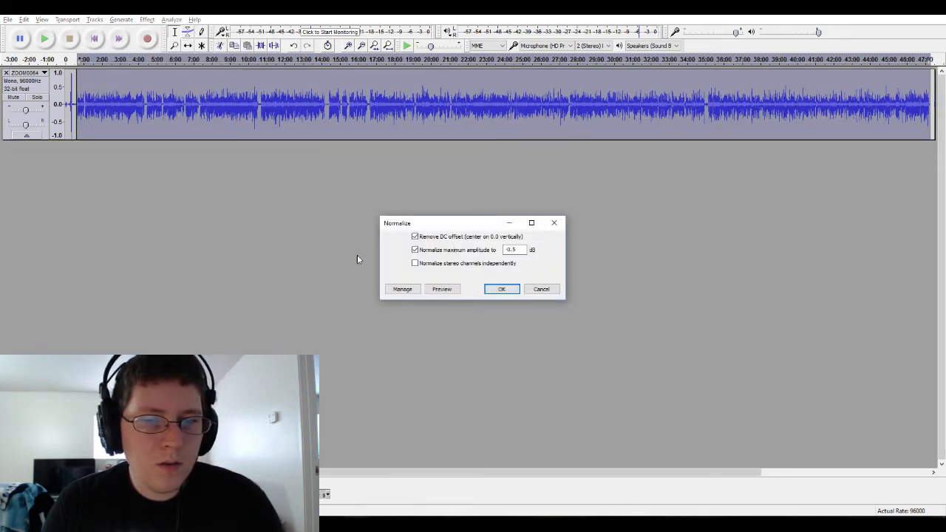
click(502, 289)
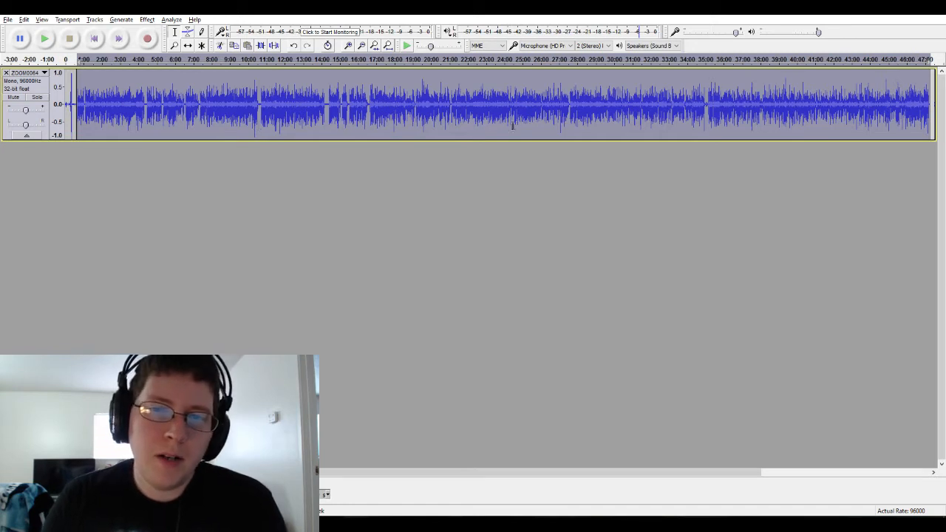
click(46, 40)
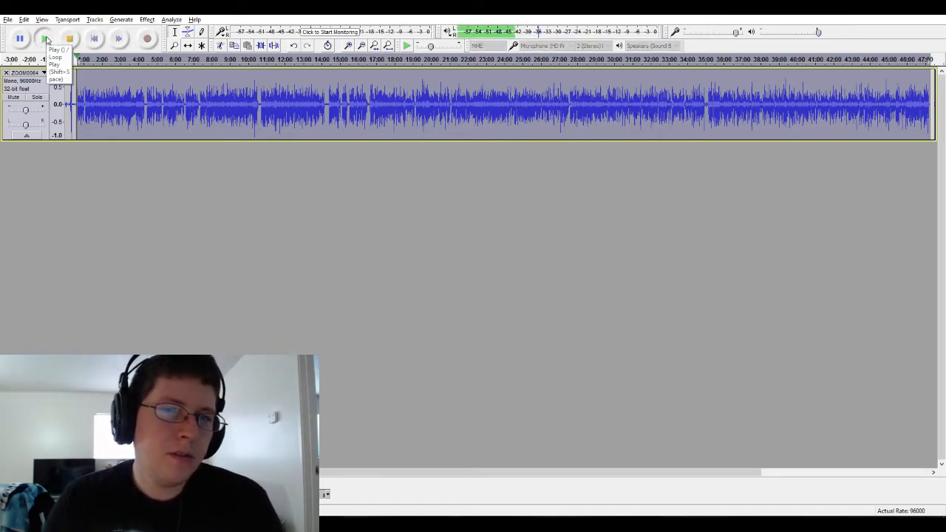
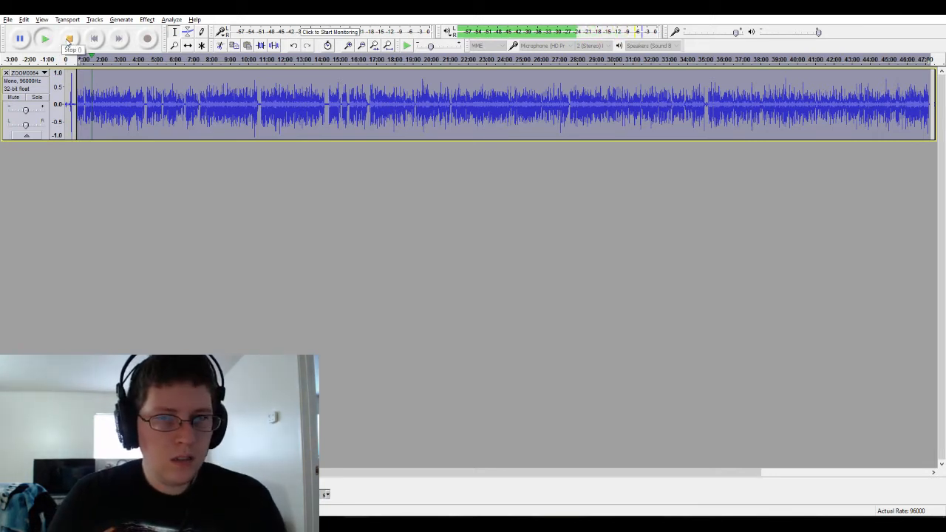
click(69, 40)
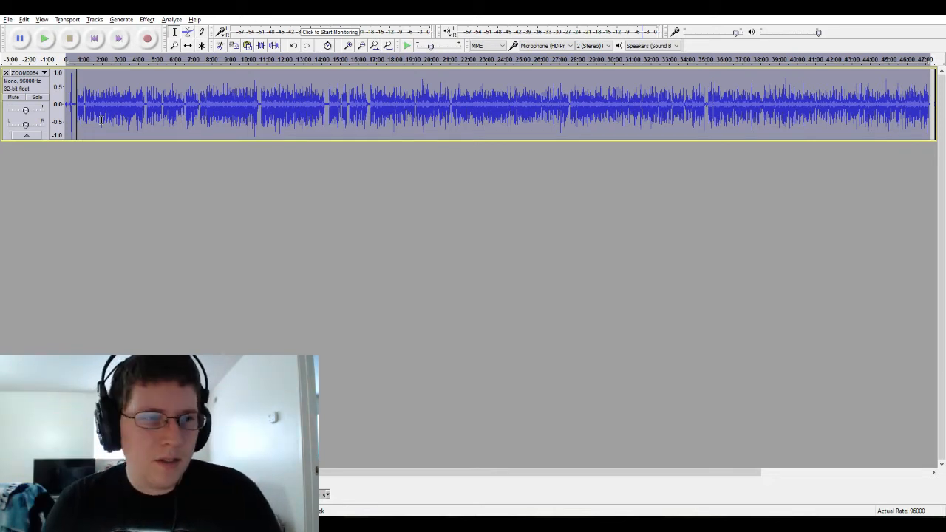
Duplicate the entire ZOOM0064 mono track and combine the original and its copy into one stereo track.
key(ctrl+d)
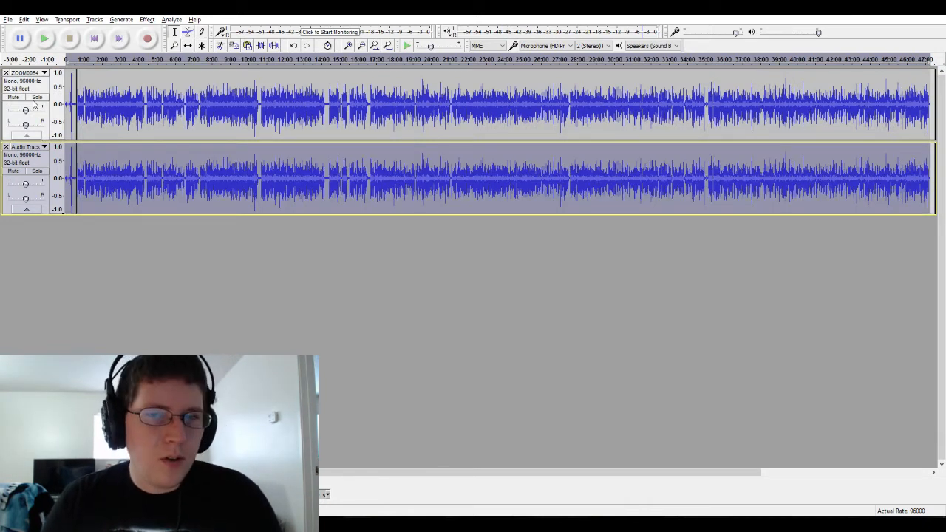
click(42, 73)
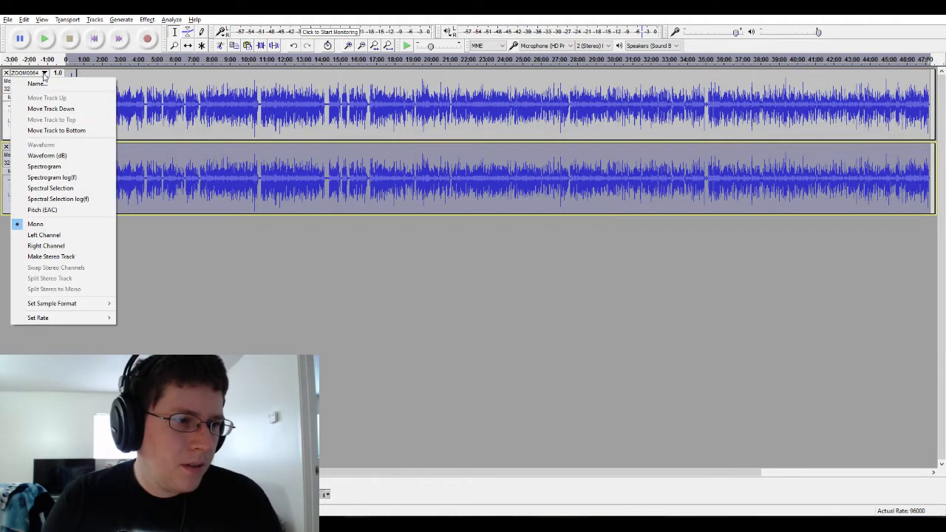
click(59, 256)
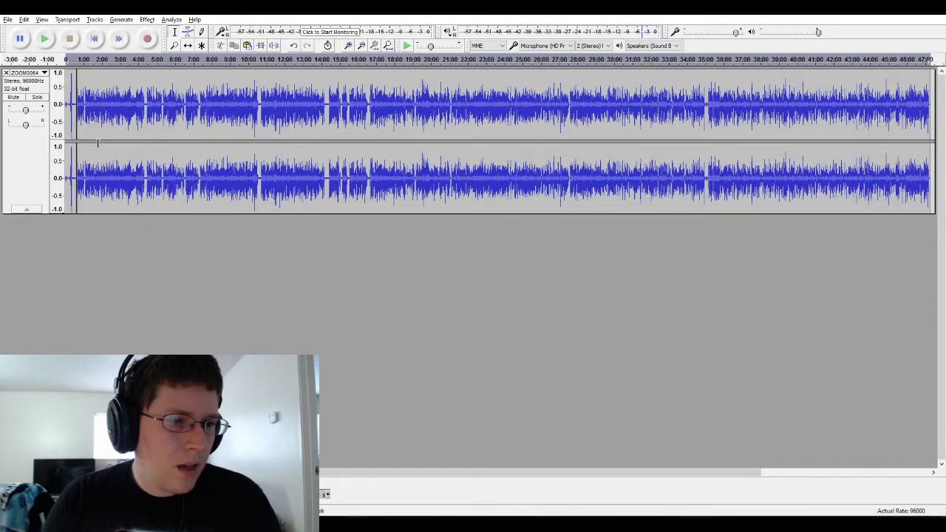
Export the stereo track to the Desktop as a 32-bit float PCM WAV named "1a ZOOM0064".
click(8, 19)
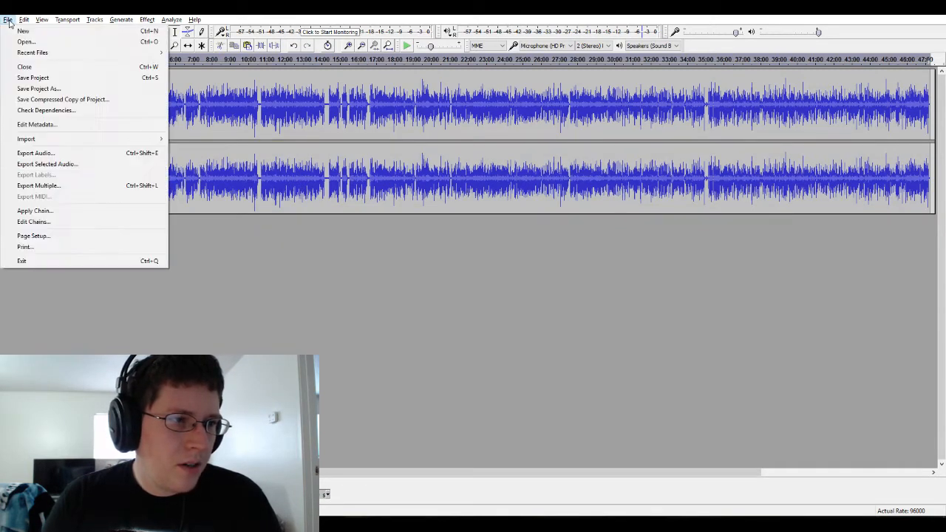
click(58, 154)
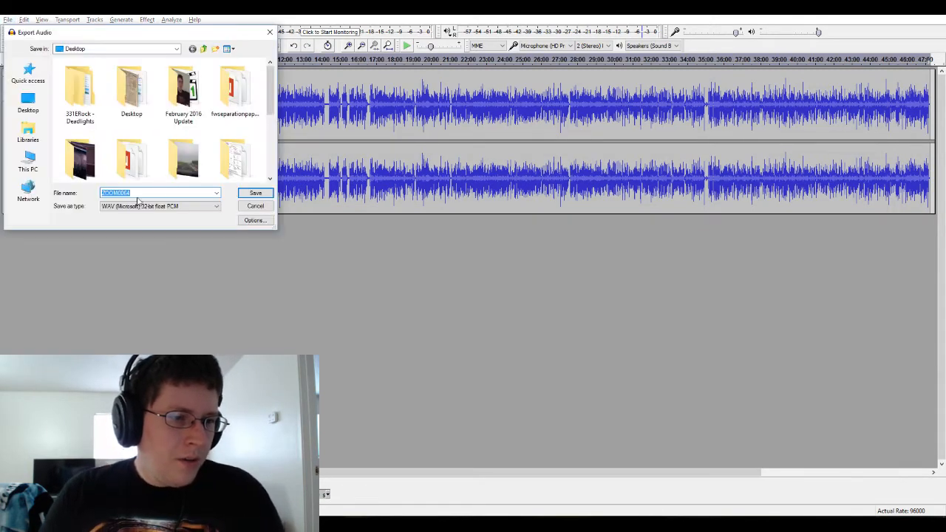
click(107, 193)
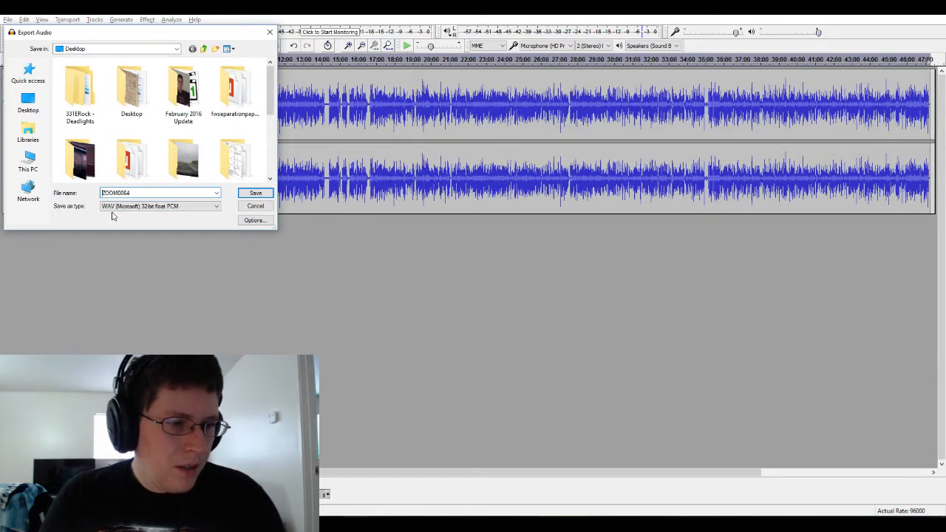
text(1a)
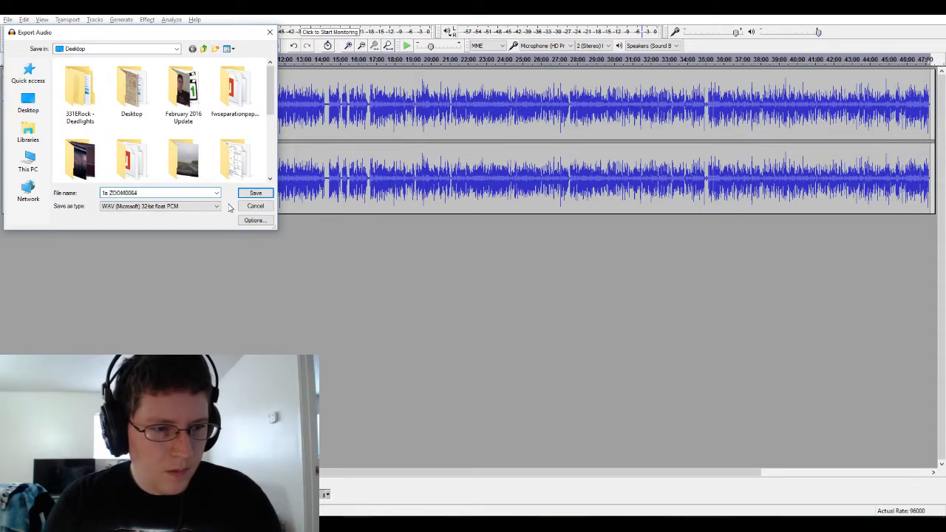
click(255, 196)
click(439, 328)
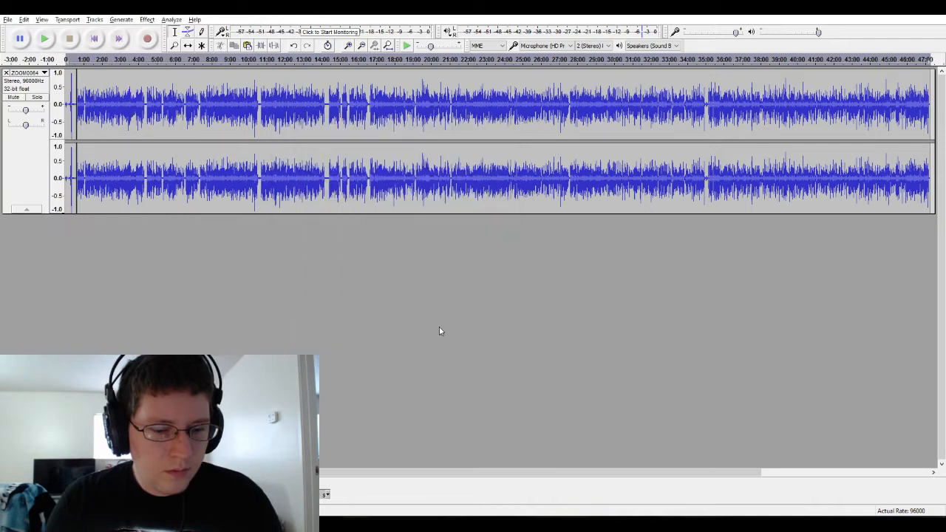
Switch to Open Broadcaster Software and enable the Window Capture source alongside Monitor Capture.
key(alt+Tab)
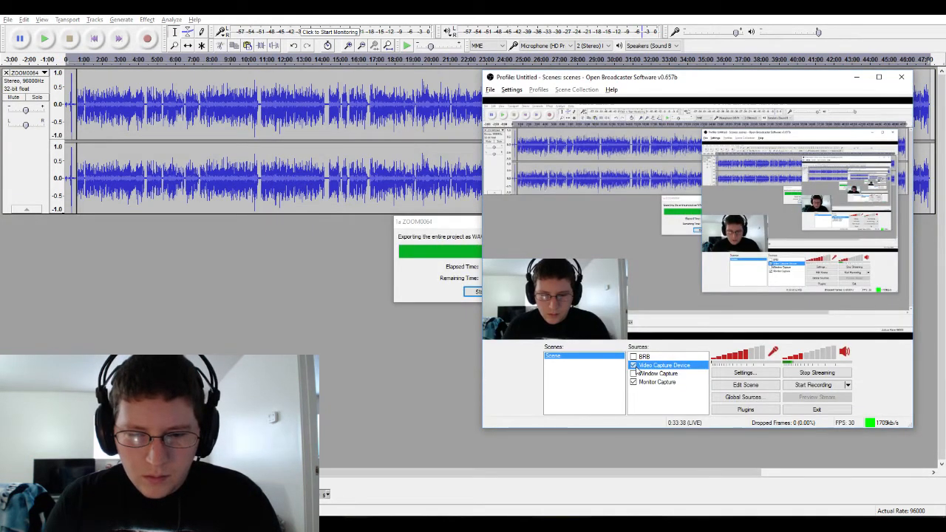
click(634, 373)
click(633, 382)
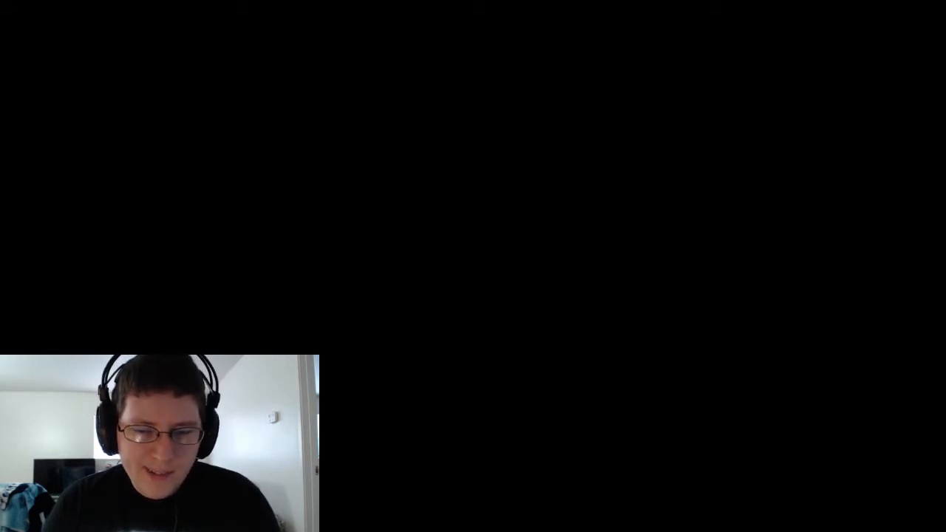
click(633, 374)
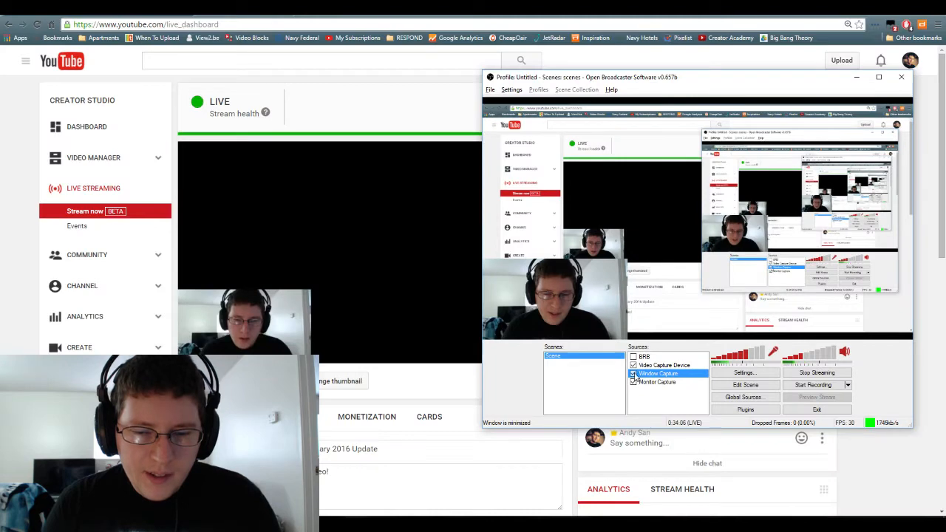
Bring up the video project in Vegas, return to Open Broadcaster Software, and turn off the Monitor Capture source.
key(alt+Tab)
key(alt+Tab)
key(alt+Tab)
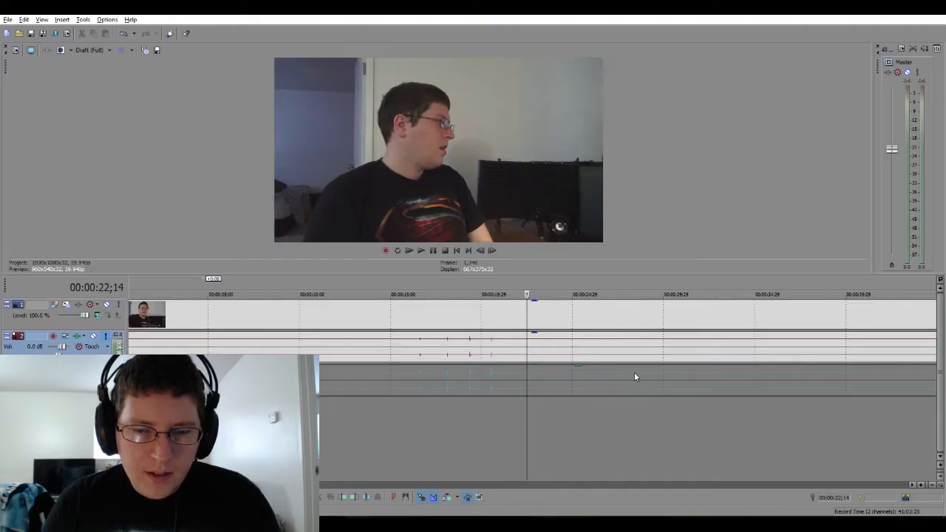
key(alt+Tab)
key(alt+Tab)
key(alt+Tab)
key(alt+Tab)
key(alt+Tab)
key(alt+Tab)
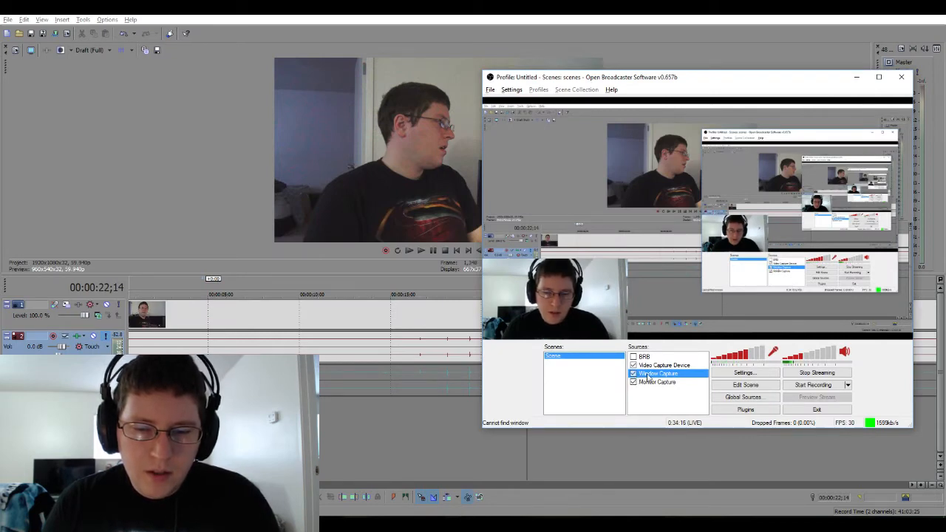
click(632, 382)
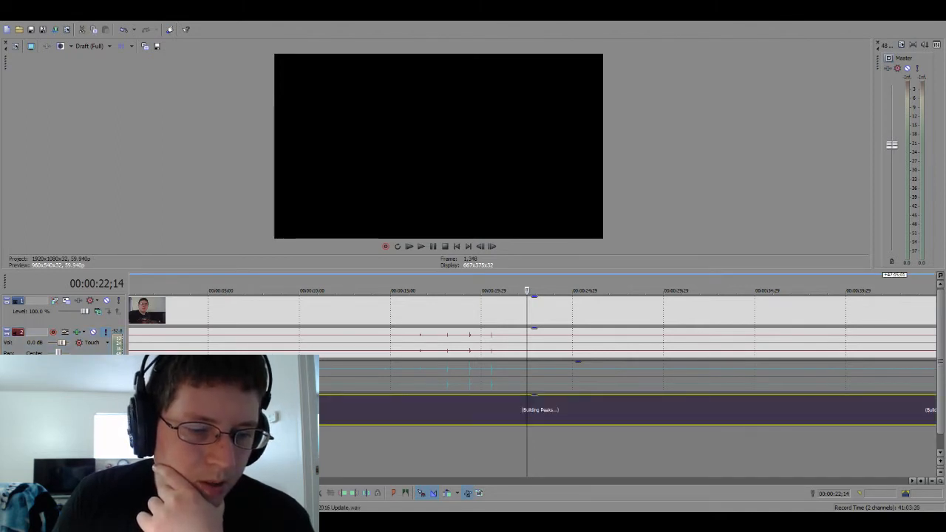
Enlarge the timeline area and shift the lowest audio clip earlier so its speech lines up with the audio track above.
key(Down)
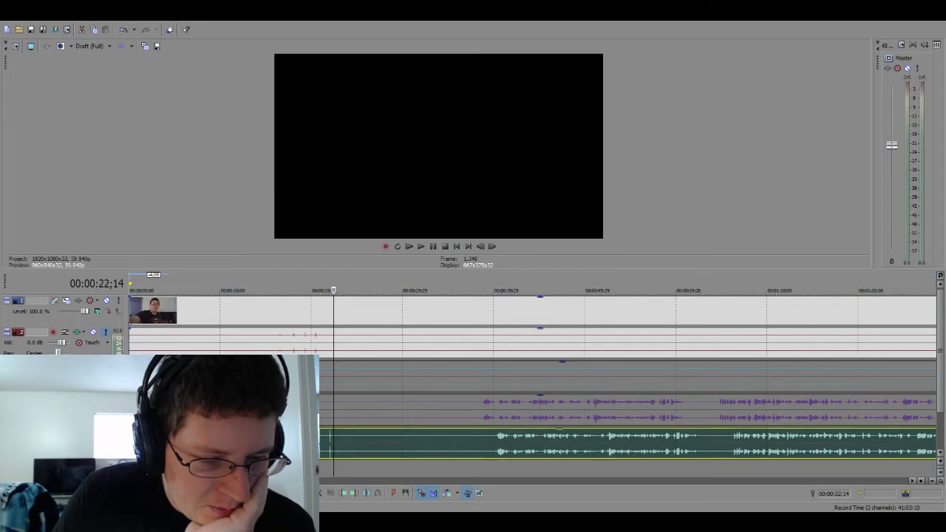
drag(215, 270, 215, 227)
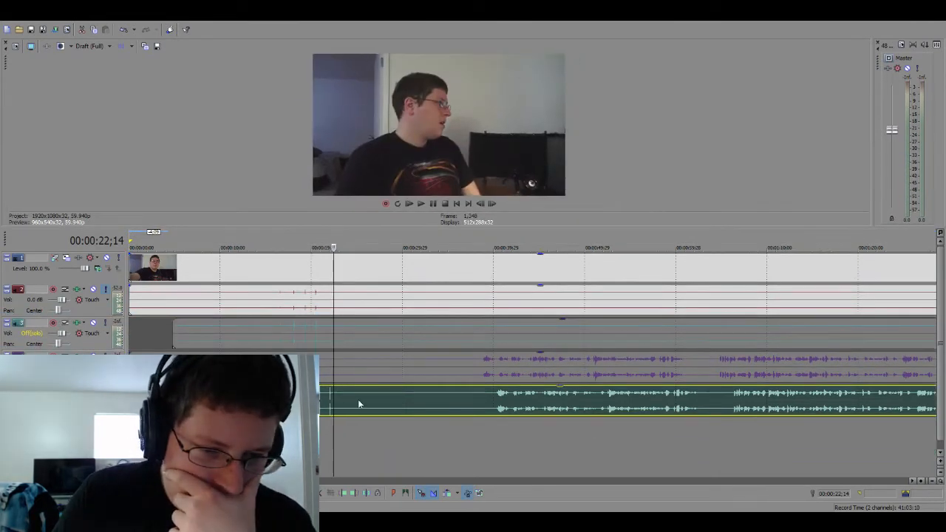
drag(358, 400, 347, 406)
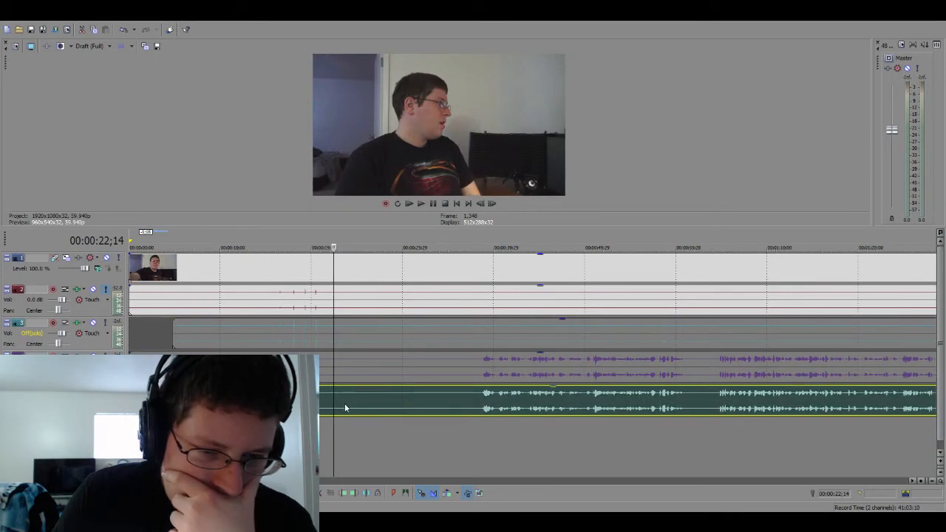
Turn off the solo on audio track 2 and delete audio tracks 2 and 3, keeping the two lower audio tracks.
click(298, 295)
scroll(298, 296, up, 3)
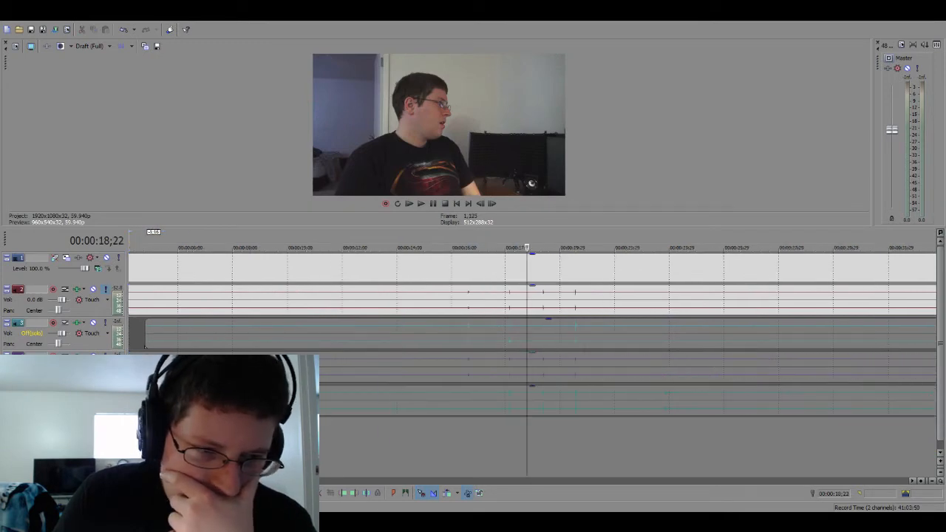
click(105, 289)
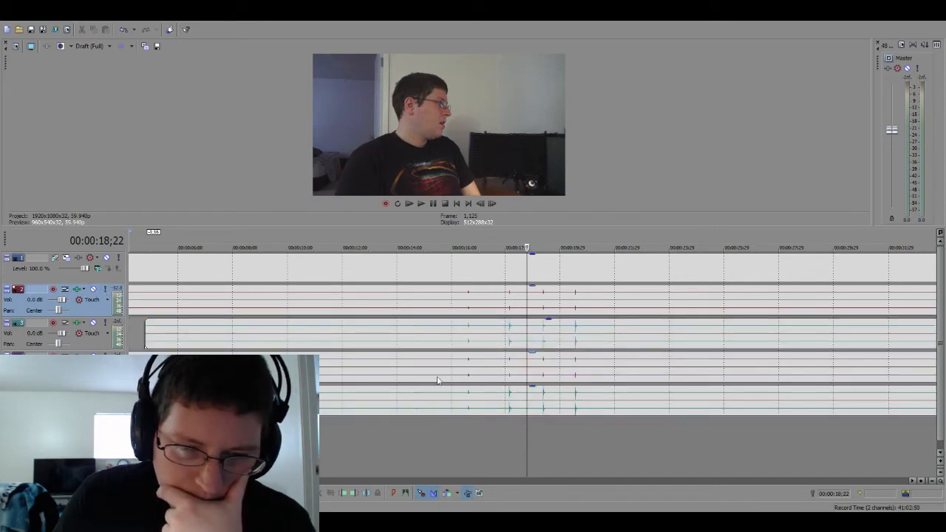
click(92, 341)
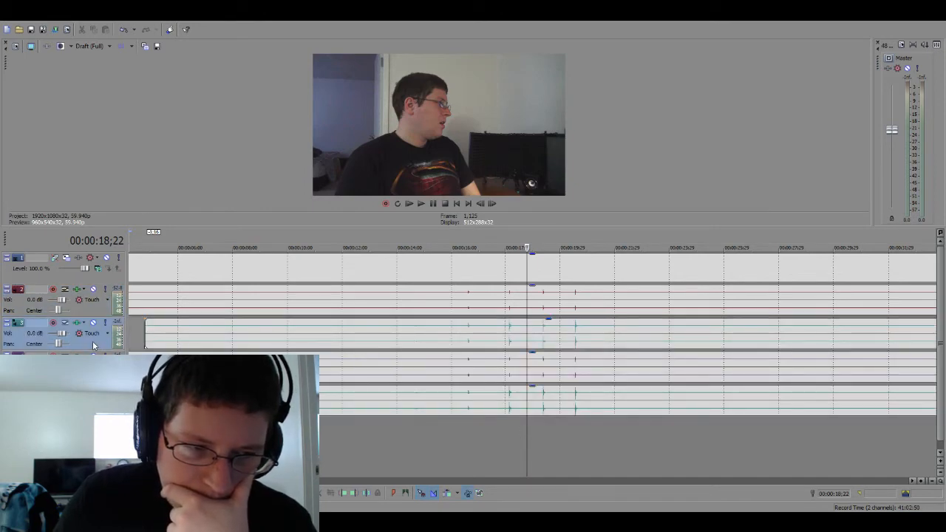
key(Delete)
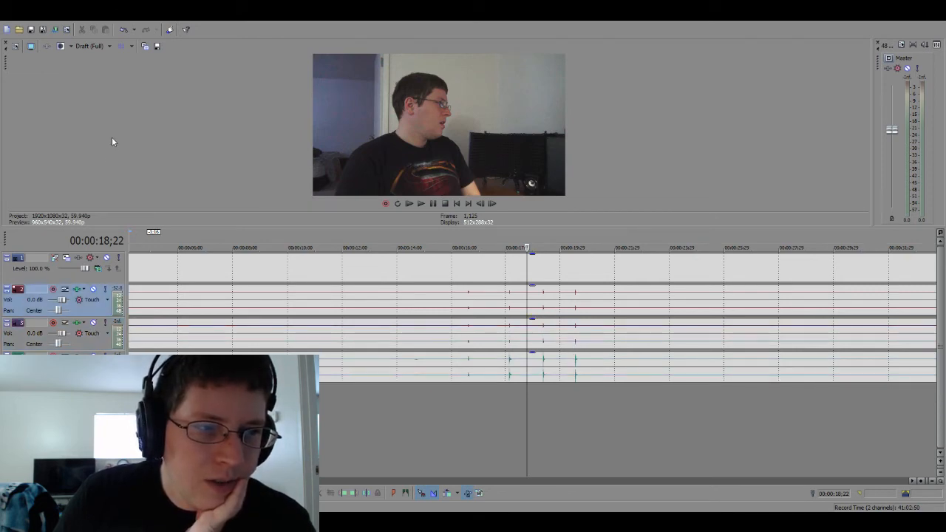
key(Delete)
Examine how closely the click spikes around 19 seconds line up between the two remaining audio tracks.
scroll(368, 394, down, 5)
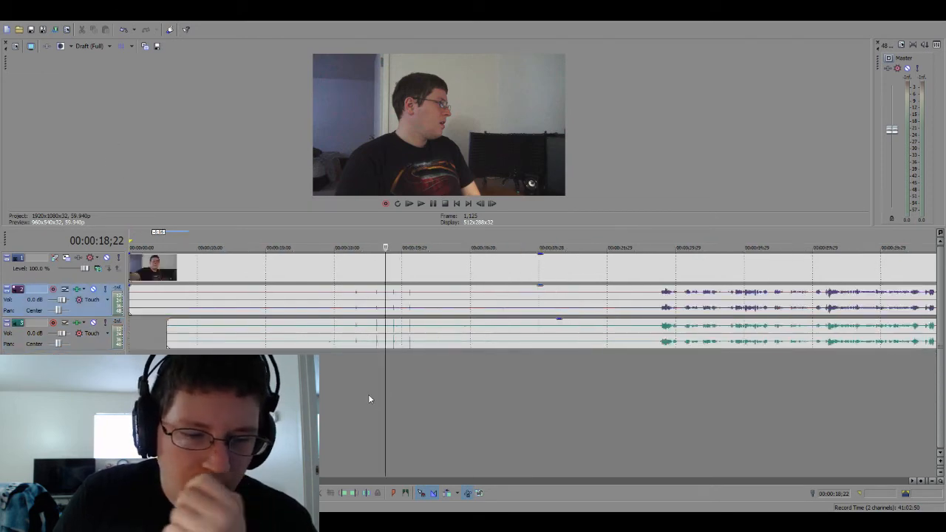
click(339, 304)
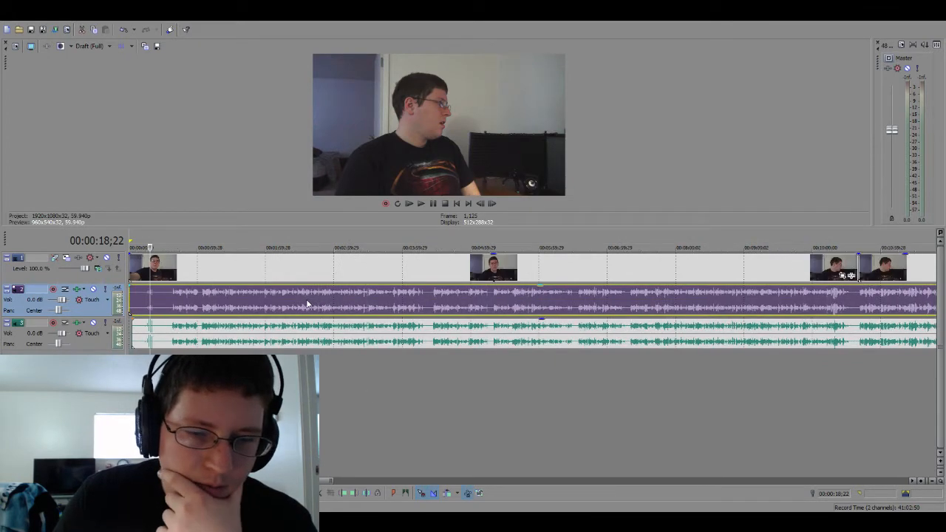
scroll(527, 295, up, 8)
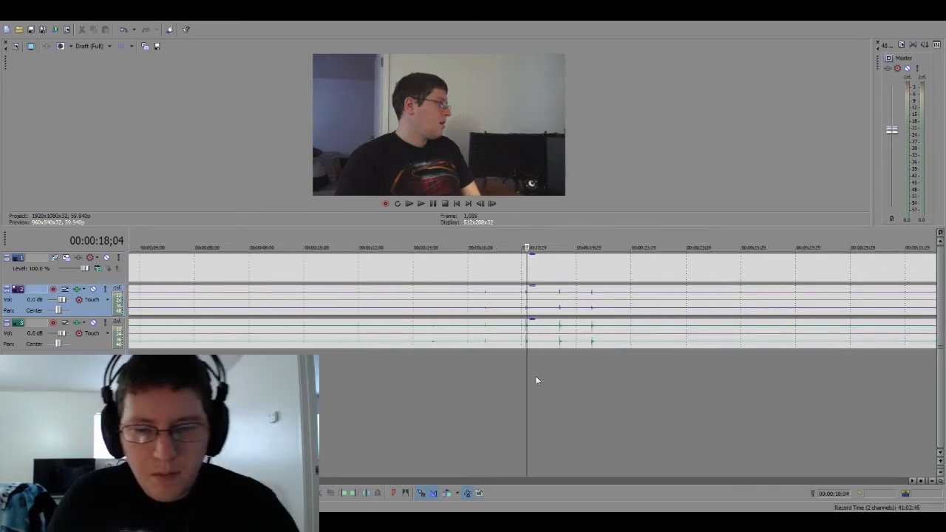
click(560, 377)
scroll(560, 377, up, 4)
scroll(561, 378, up, 3)
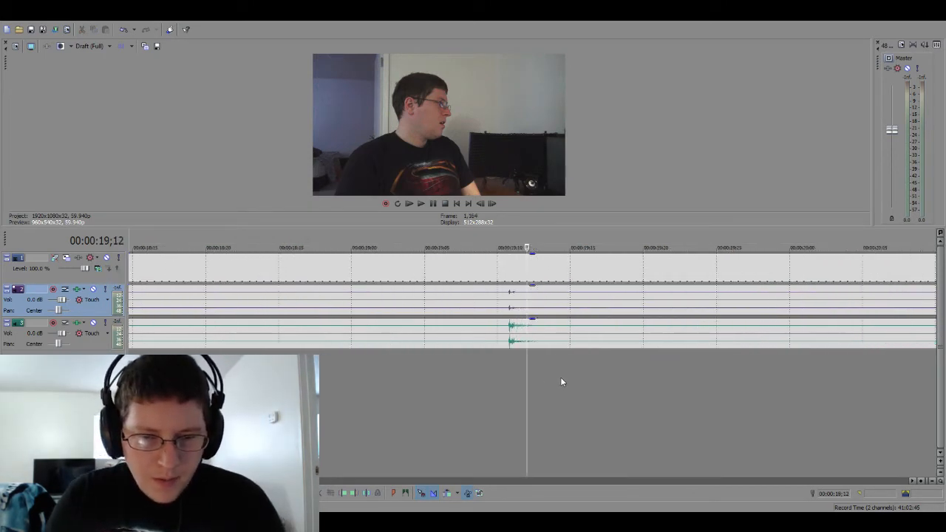
scroll(560, 377, down, 2)
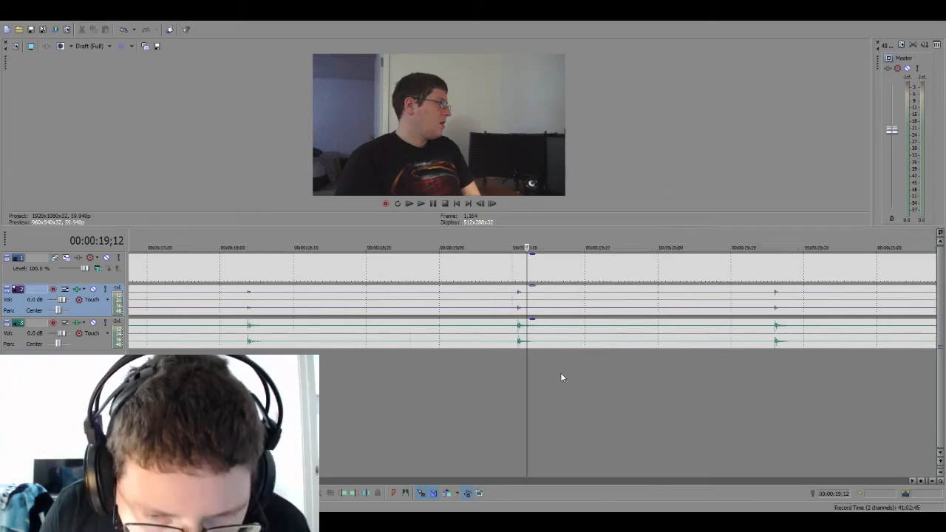
click(569, 328)
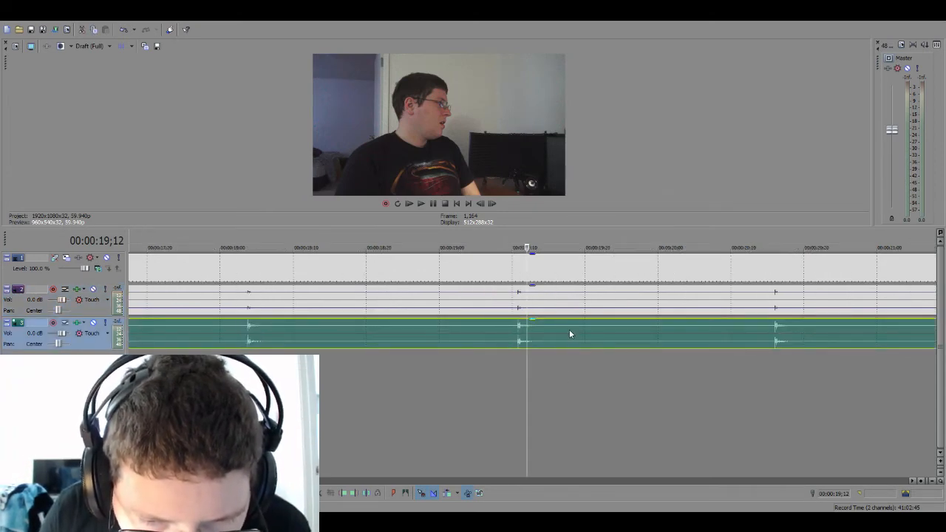
key(Down)
key(Down)
key(Down)
key(Down)
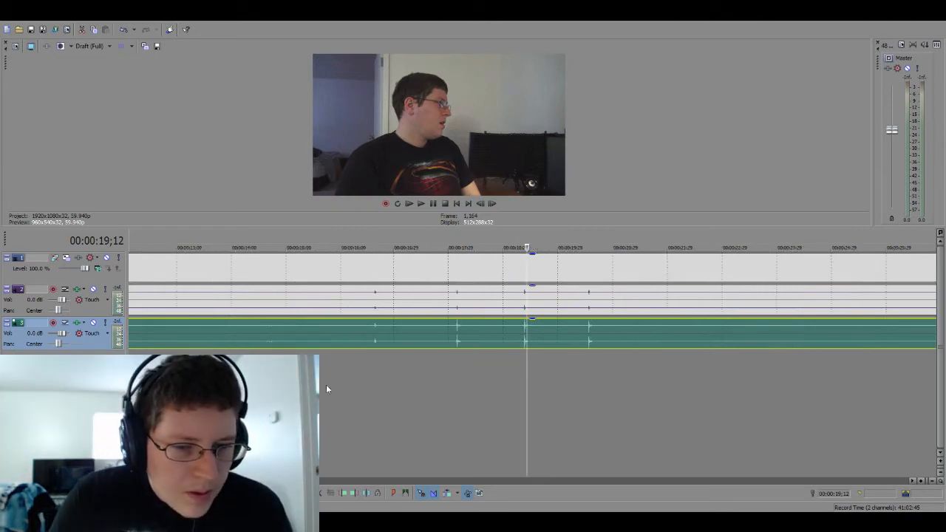
Solo audio track 3, play it through the click spikes starting a few seconds before them, and turn the solo off.
click(311, 373)
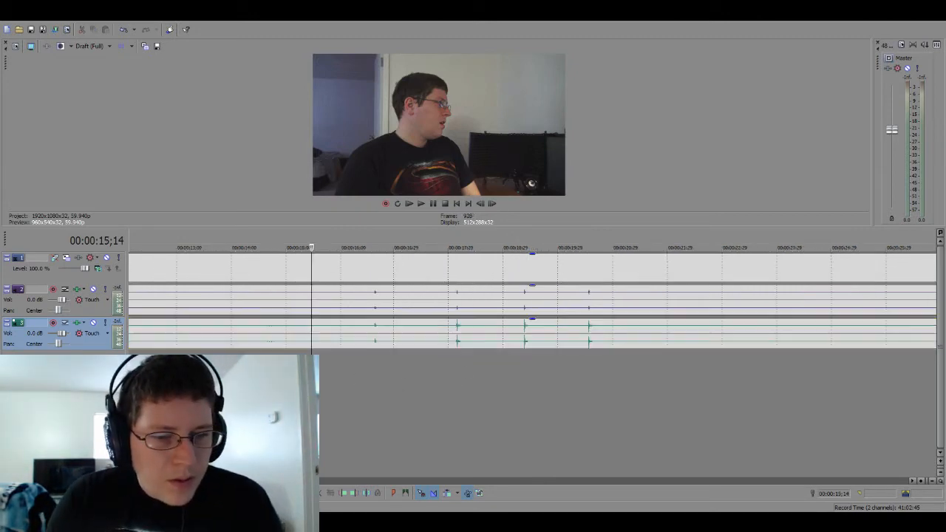
click(104, 323)
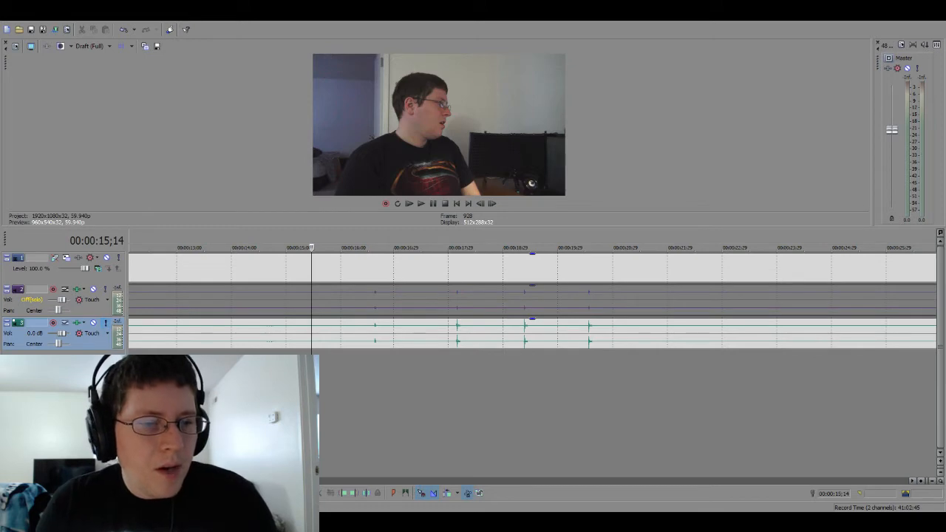
key(space)
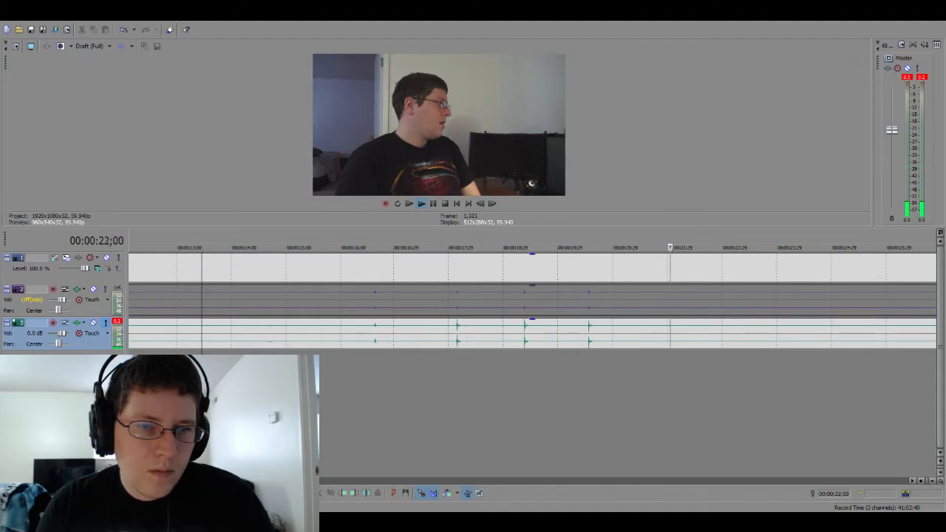
key(space)
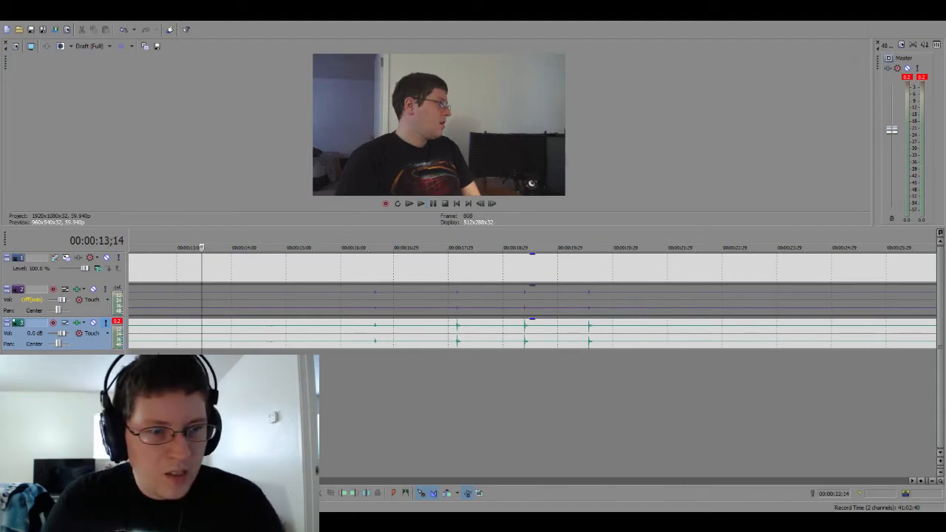
click(104, 324)
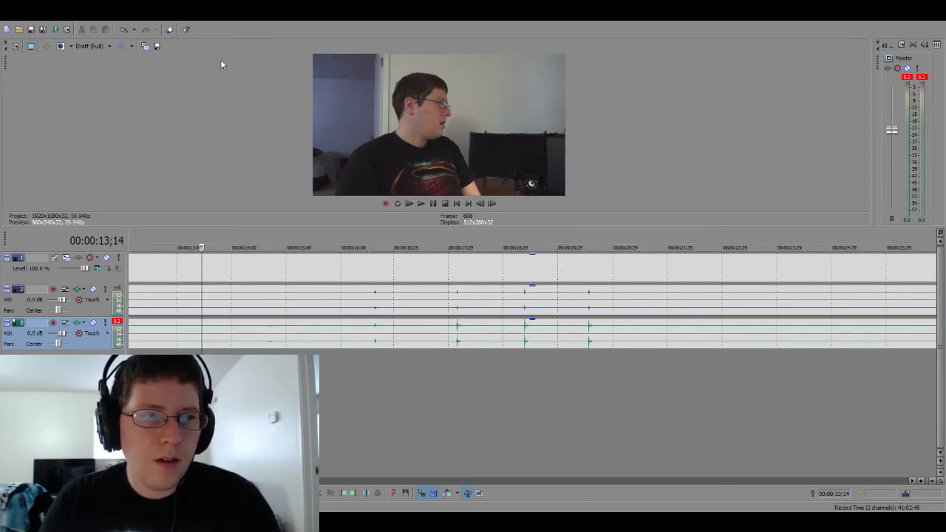
Group all the video clips on track 1 with the audio clips on tracks 2 and 3.
key(grave)
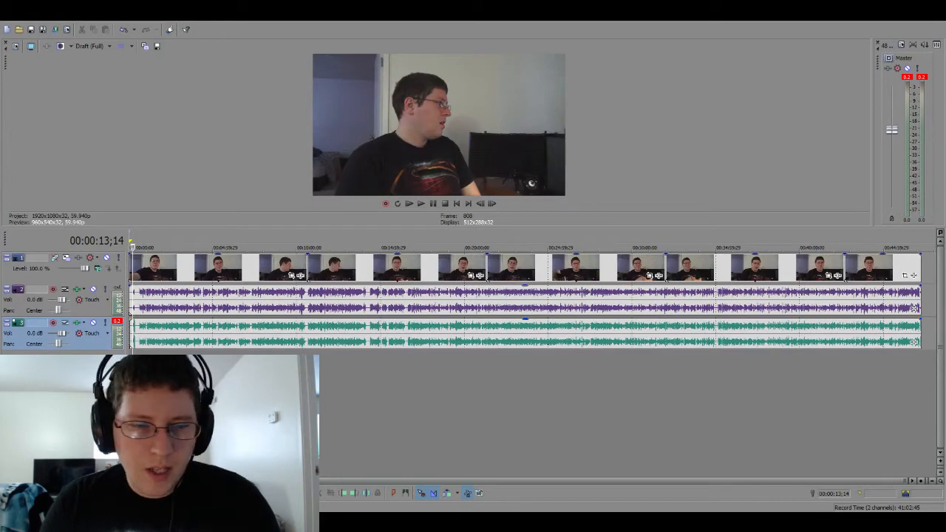
click(177, 340)
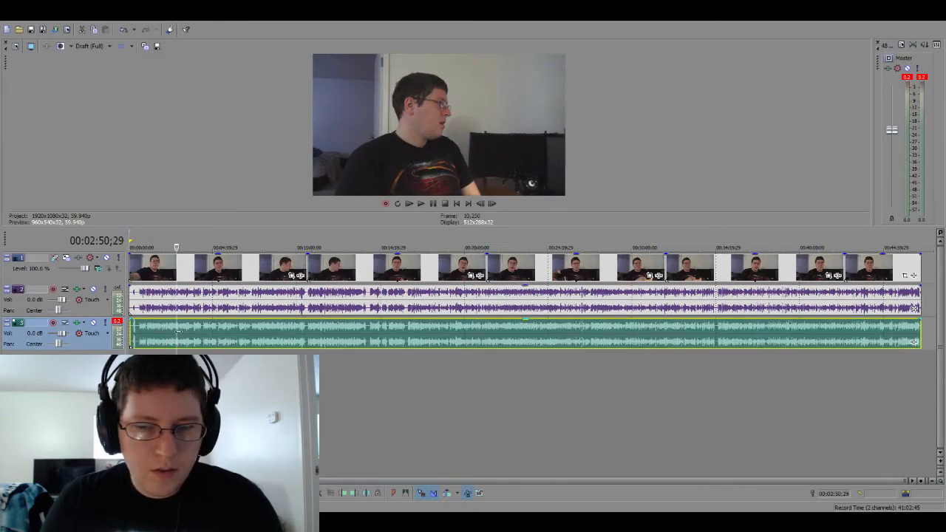
ctrl+click(192, 308)
ctrl+click(233, 269)
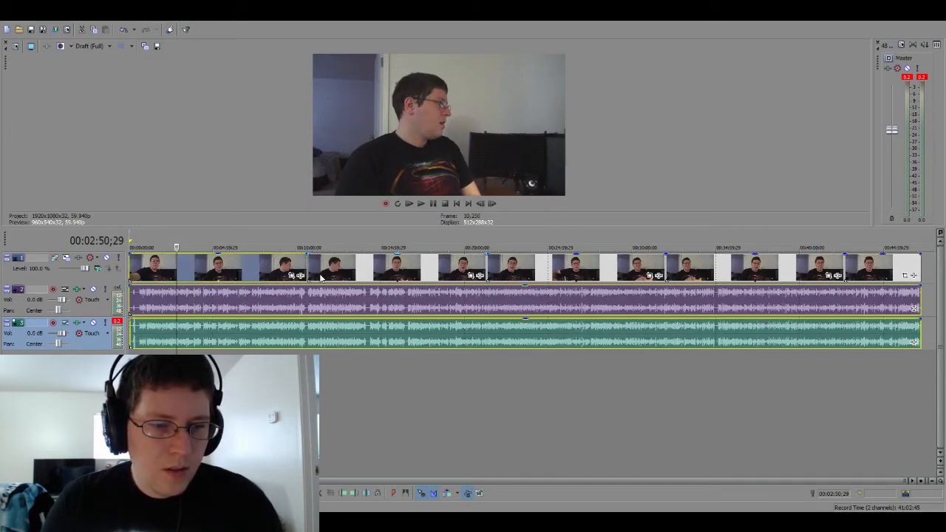
ctrl+click(340, 275)
ctrl+click(503, 276)
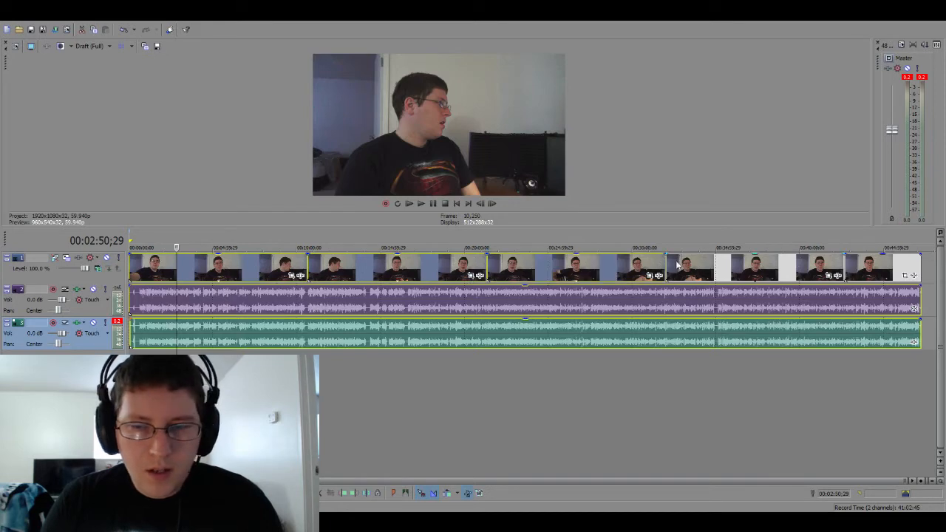
ctrl+click(705, 270)
ctrl+click(874, 273)
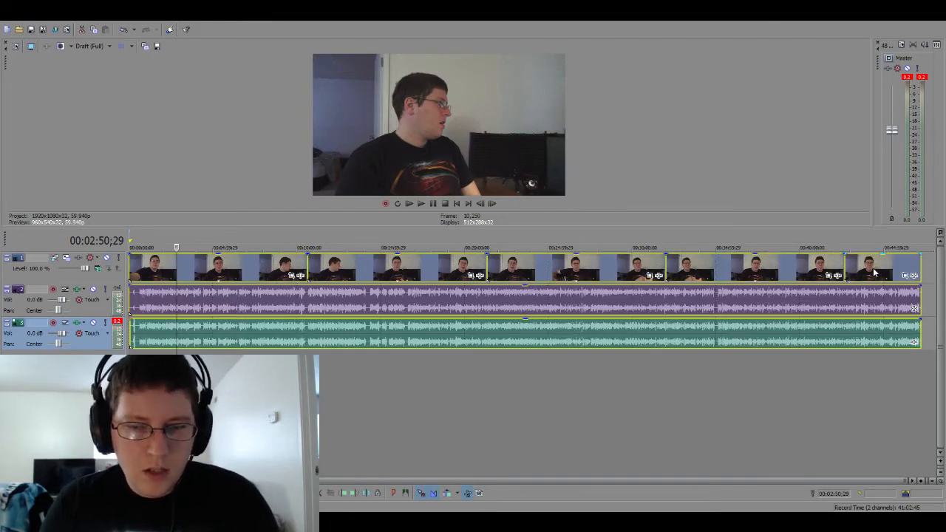
click(579, 387)
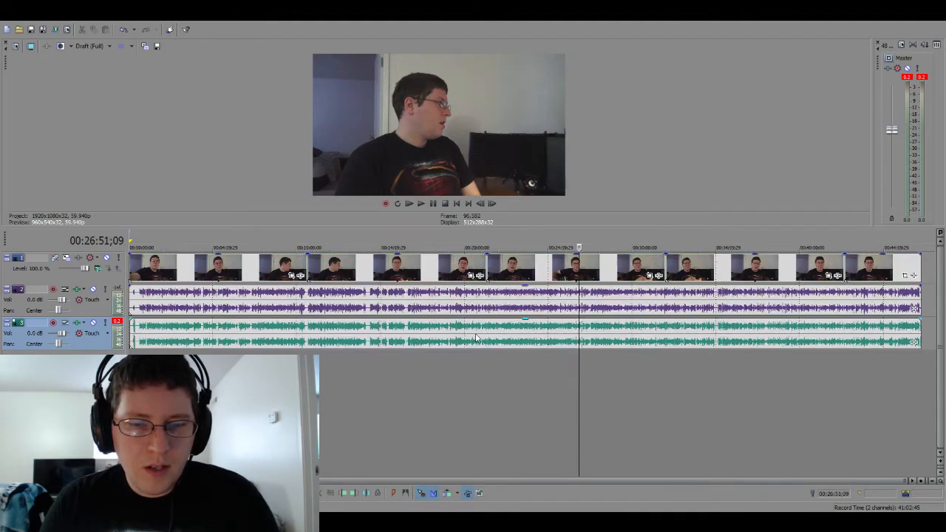
drag(461, 304, 419, 314)
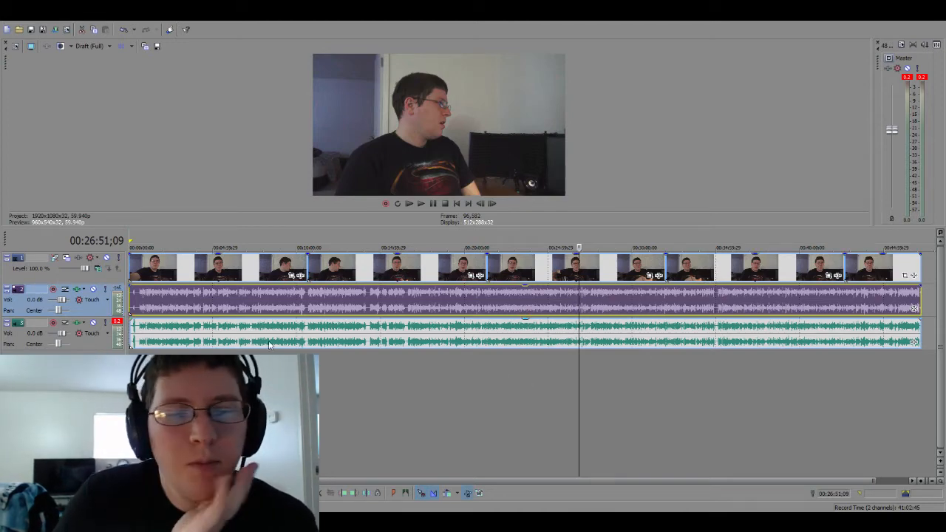
Find the start of the first speech, play from just before it, and split all the grouped clips at 00:00:38;21.
click(139, 406)
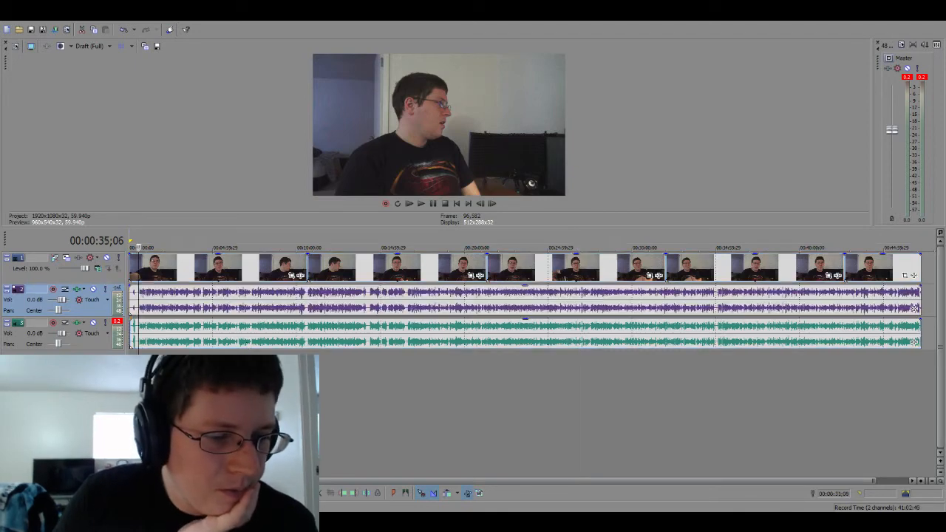
key(Up)
key(Up)
key(Up)
key(Up)
key(Up)
key(Up)
key(Up)
key(Up)
key(Up)
key(Up)
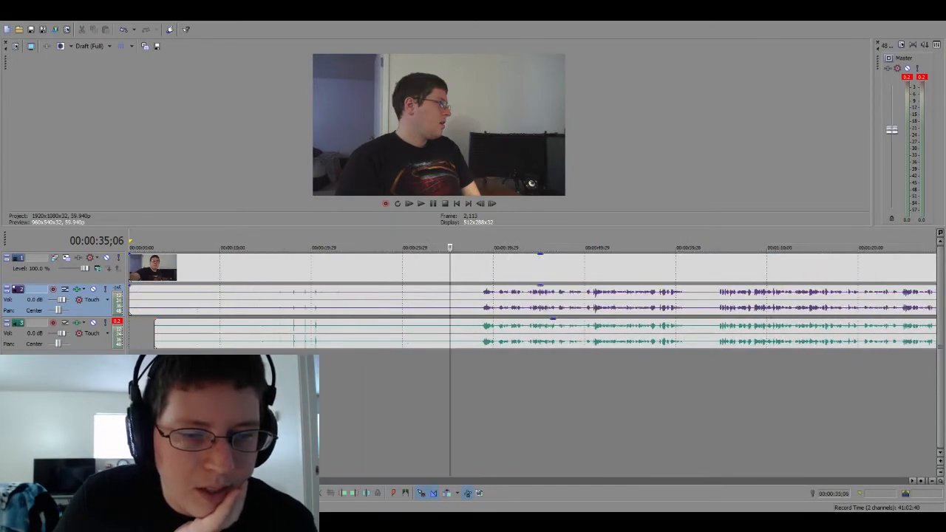
click(573, 362)
key(Up)
key(Up)
key(Up)
key(Up)
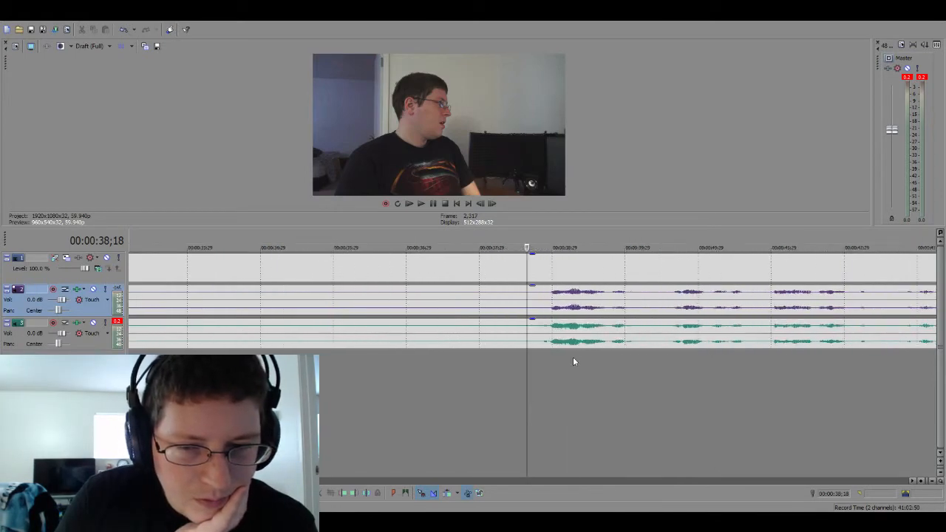
click(536, 357)
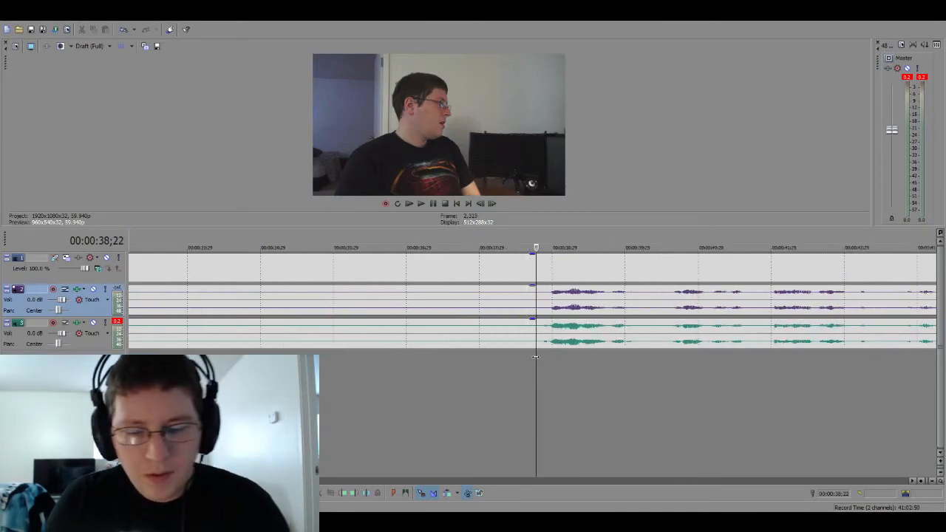
drag(535, 357, 534, 357)
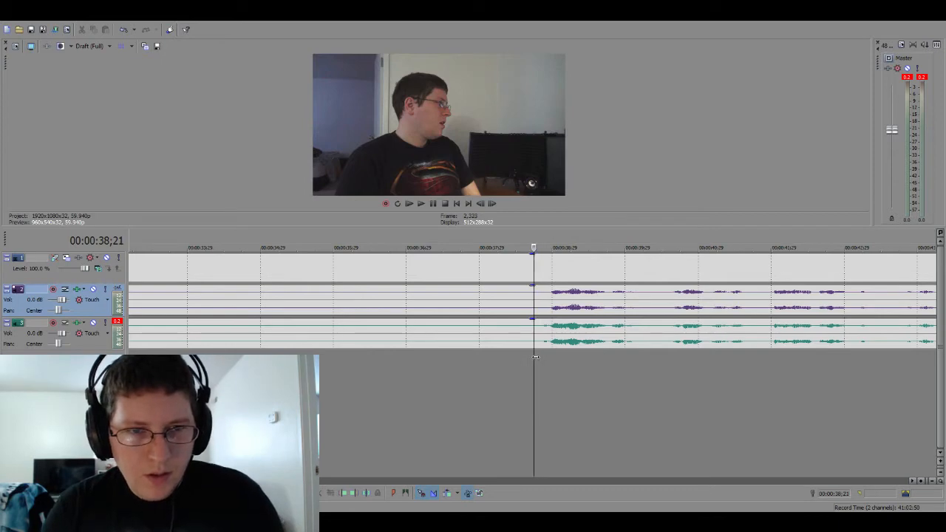
key(space)
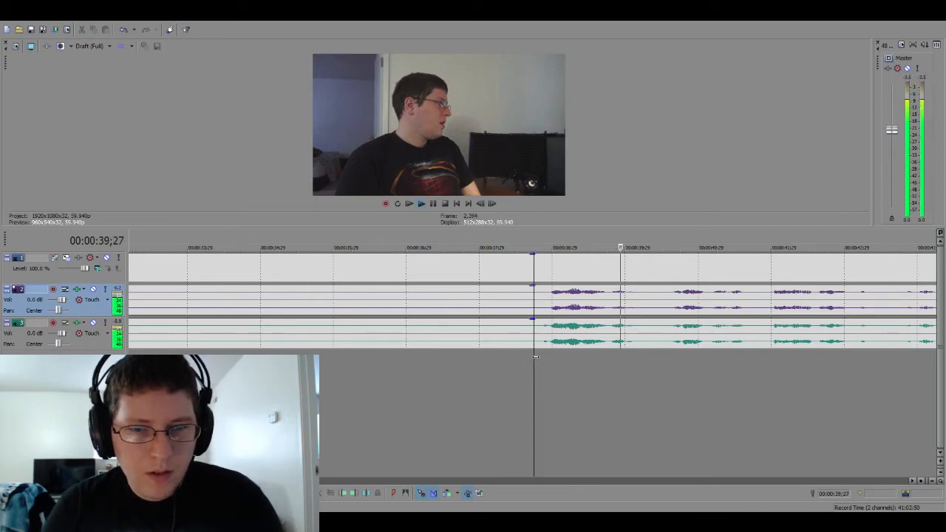
key(space)
scroll(534, 357, down, 10)
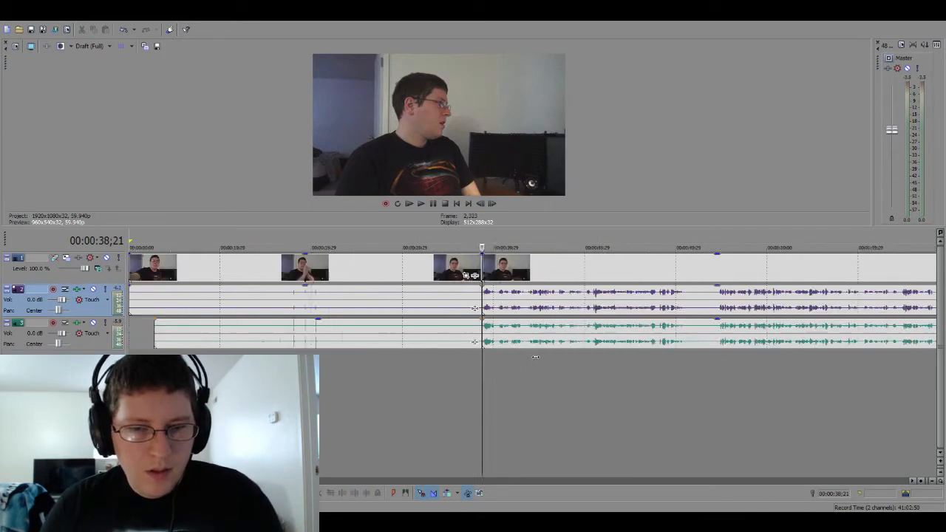
Try to delete the opening section before the split and shift the remaining clips to the timeline start.
double_click(332, 289)
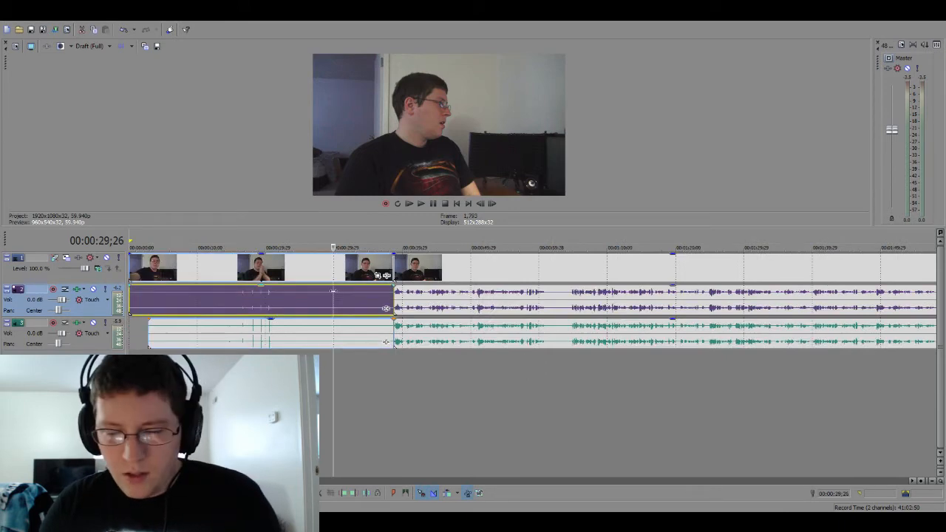
key(Delete)
drag(443, 314, 189, 319)
scroll(188, 319, down, 12)
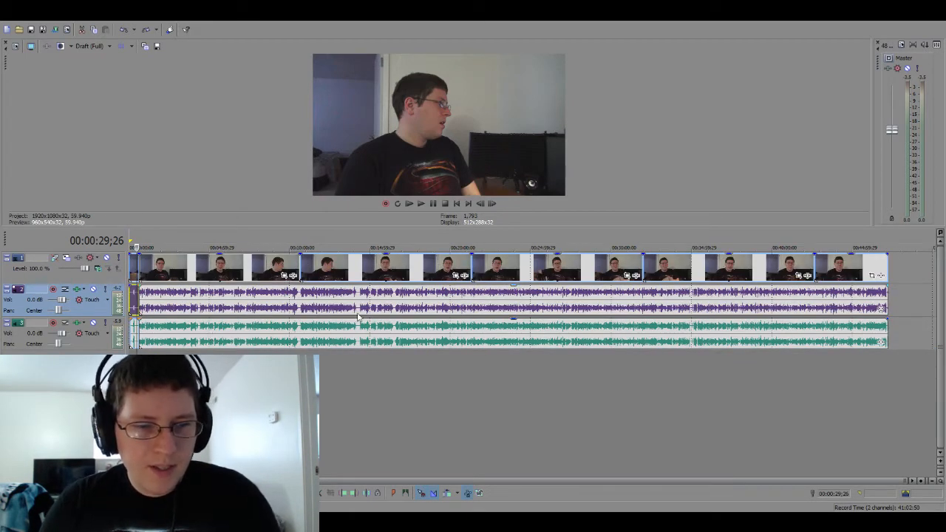
Check which clips belong to the group by selecting several video clips and the track 2 audio after the split.
click(317, 270)
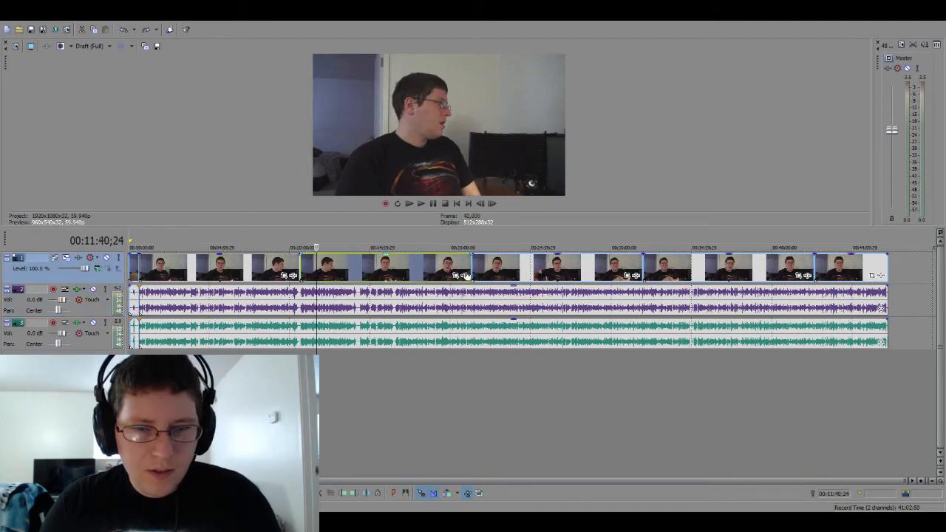
click(500, 270)
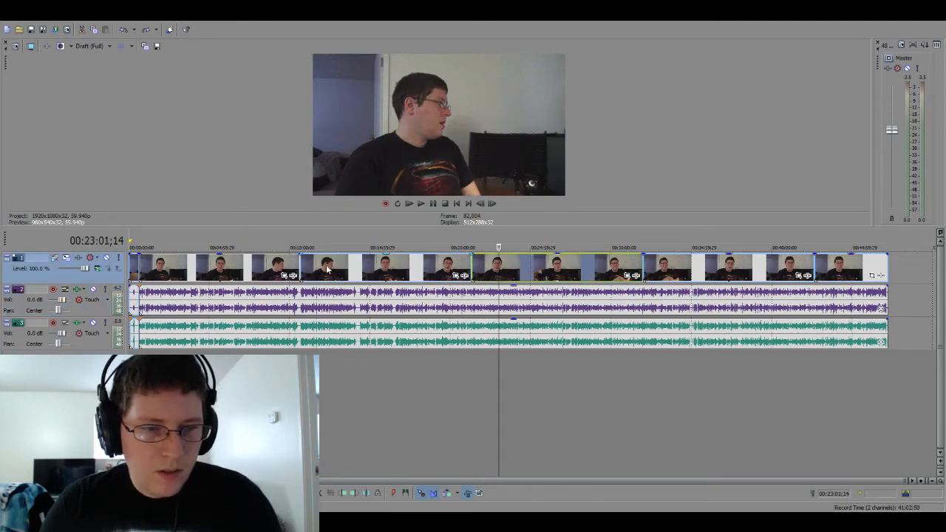
click(268, 275)
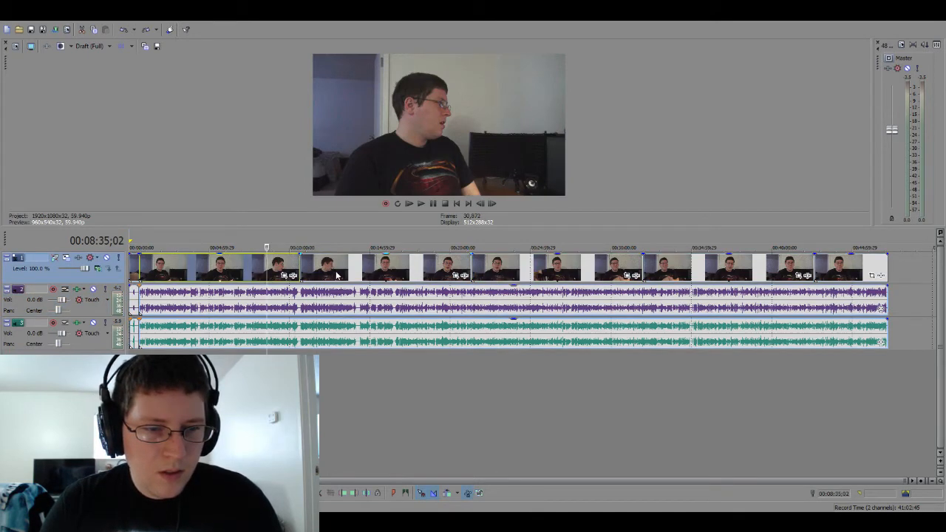
ctrl+click(336, 275)
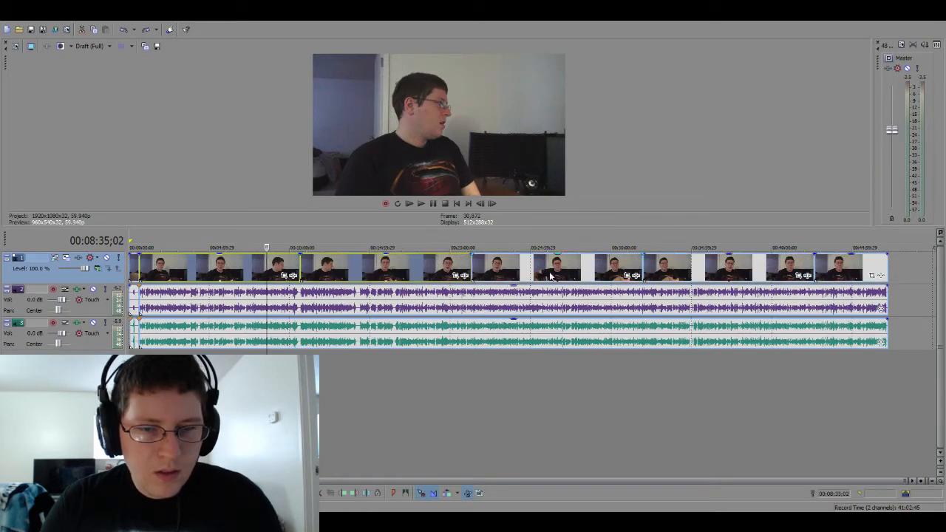
click(534, 313)
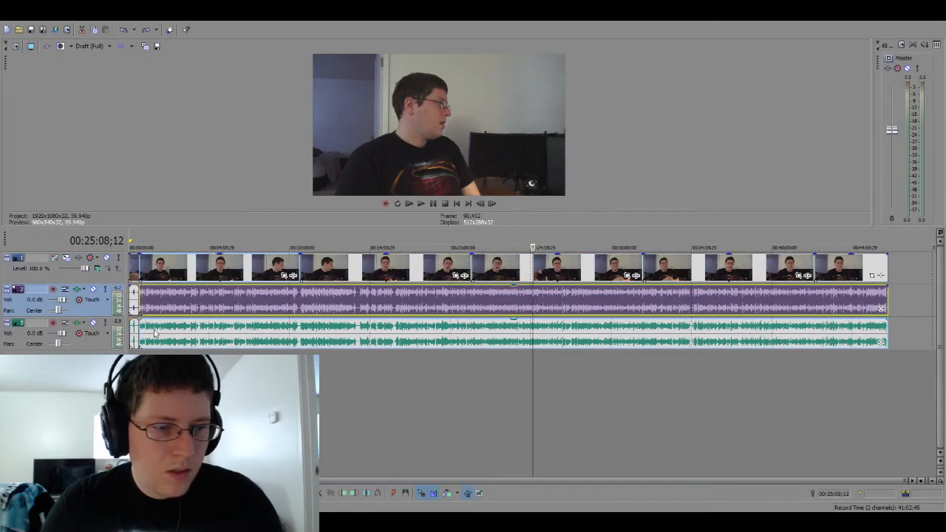
Try removing only the short opening section and moving the later audio clip with its video, undoing each change.
click(134, 306)
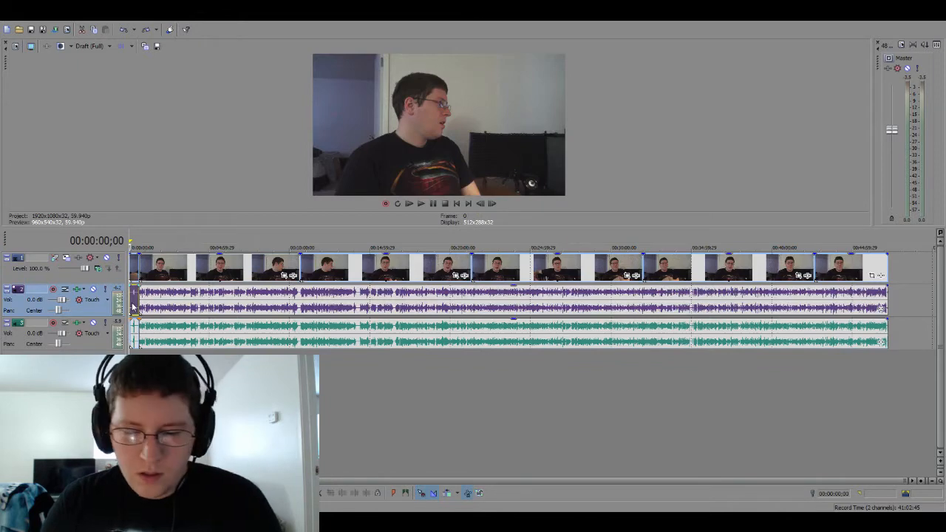
key(Delete)
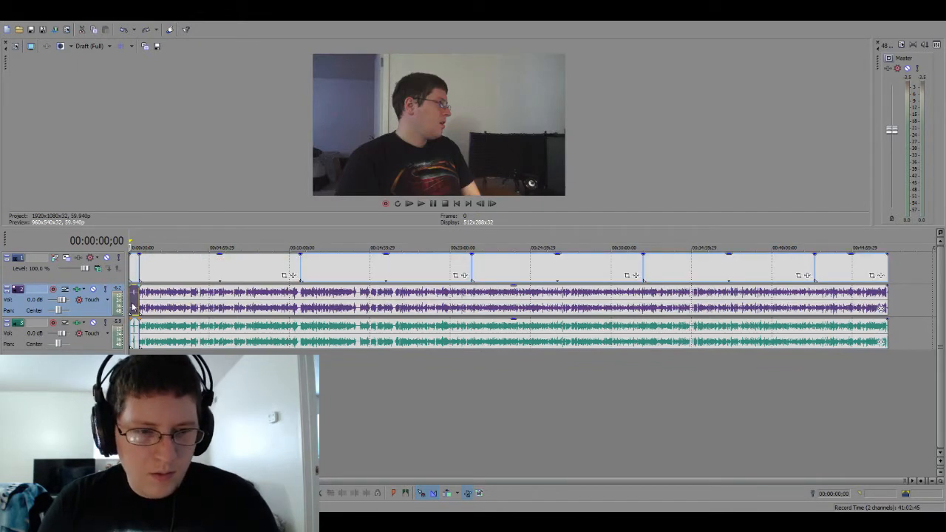
key(ctrl+z)
click(248, 276)
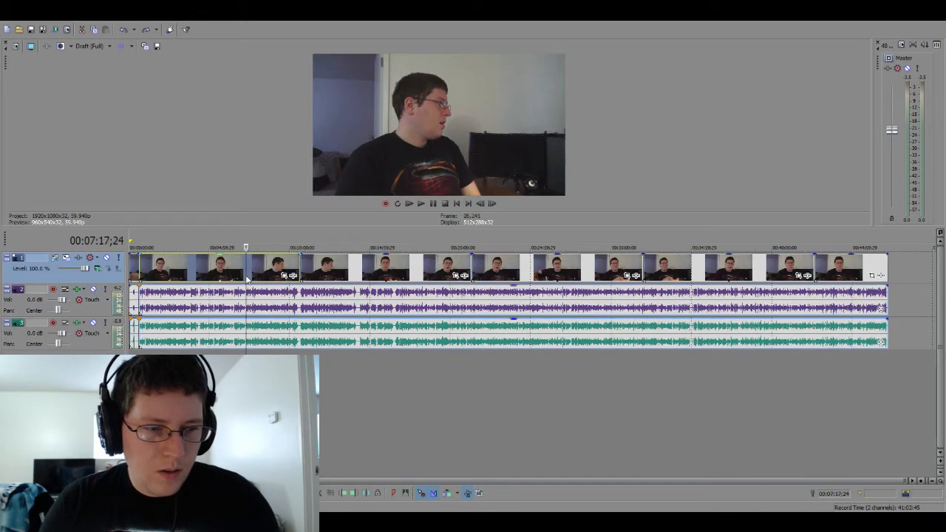
drag(278, 302, 301, 306)
key(ctrl+z)
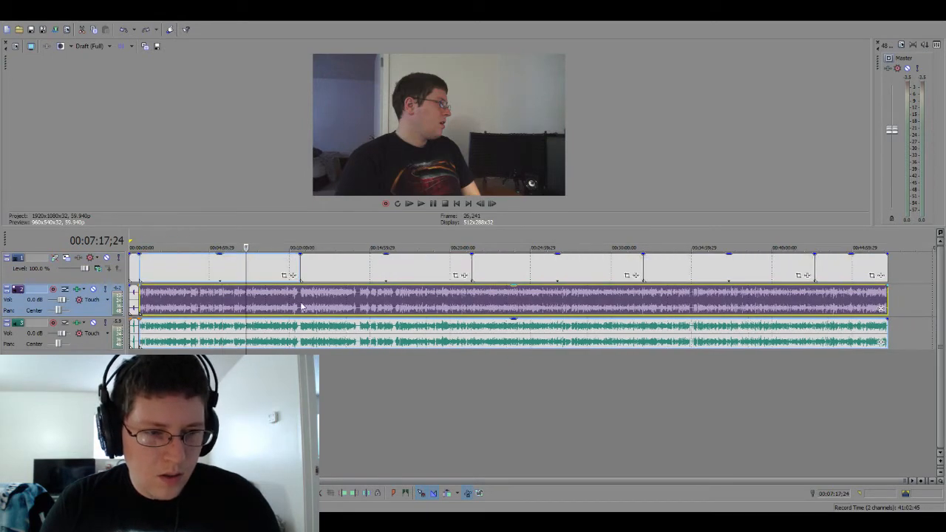
Regroup all video and audio clips after the split, leaving the opening section out of the group.
click(299, 333)
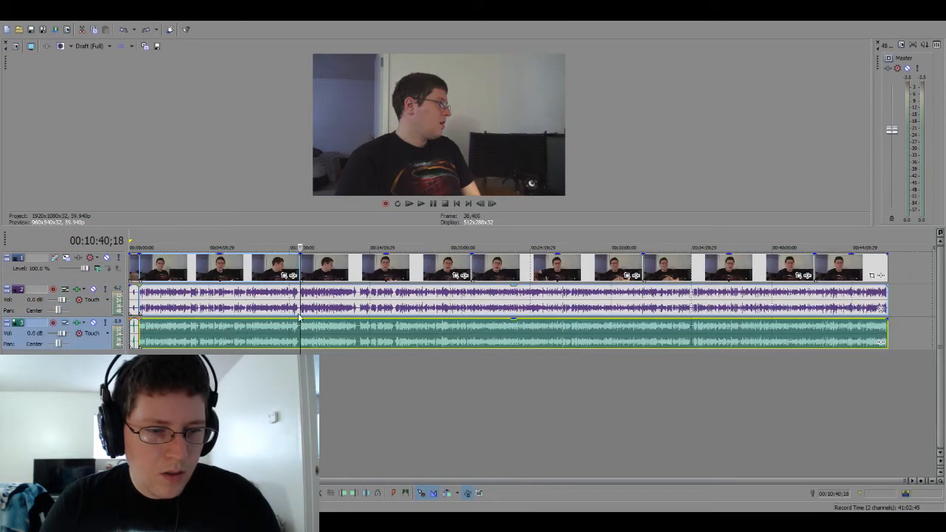
ctrl+click(294, 309)
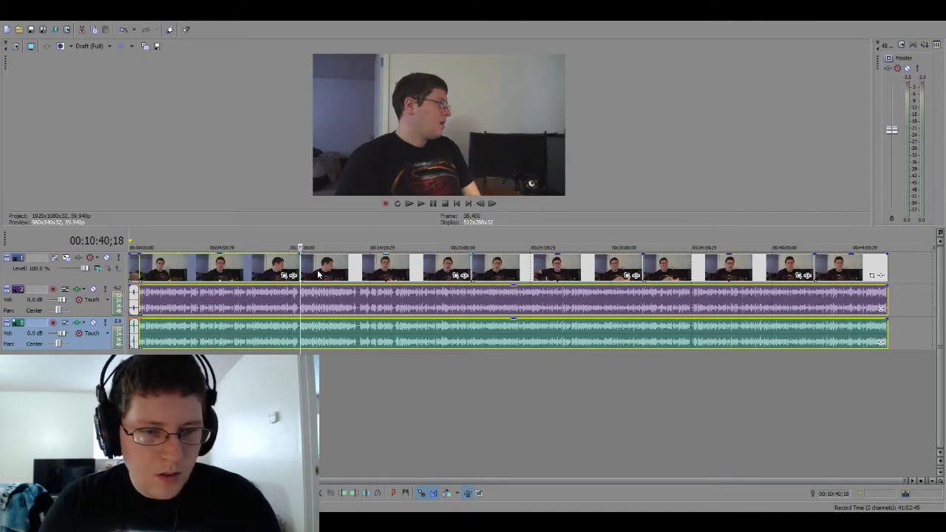
ctrl+click(319, 275)
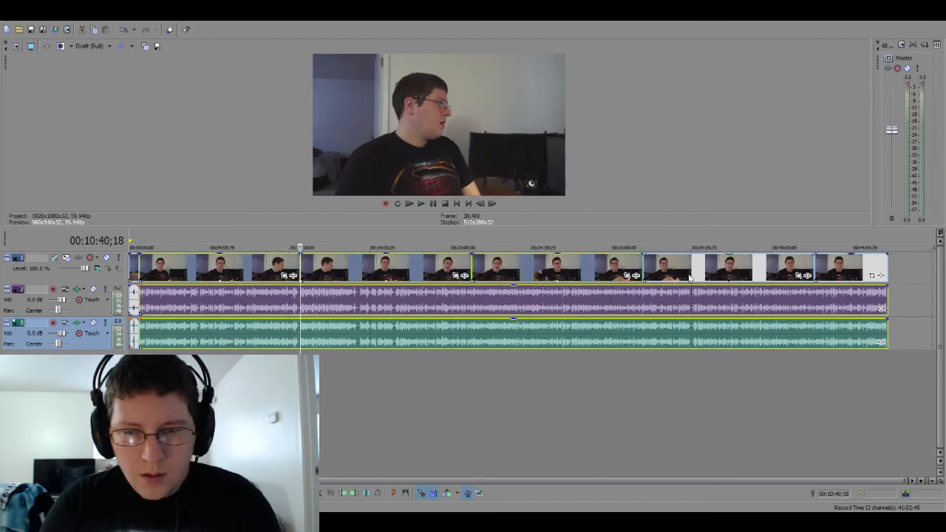
click(732, 276)
click(826, 272)
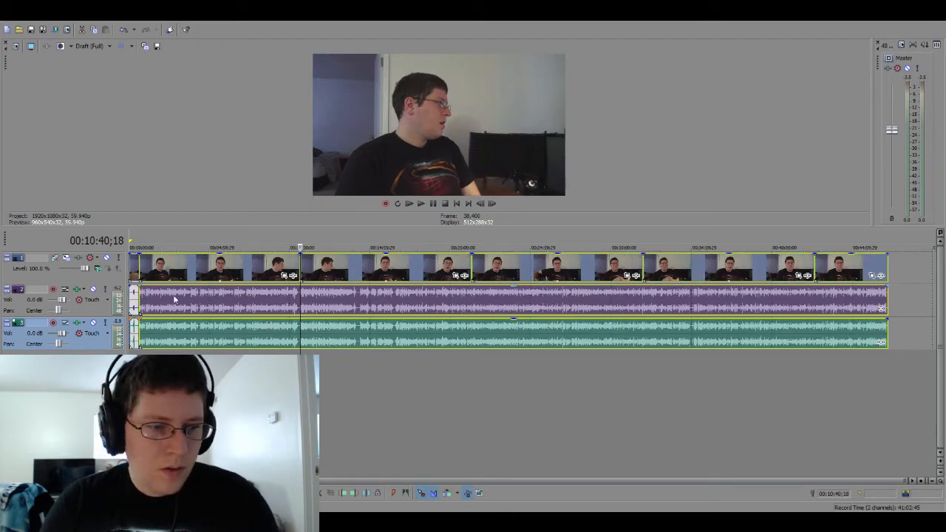
Delete the opening section from all tracks and move the remaining grouped clips to the start of the timeline.
click(135, 306)
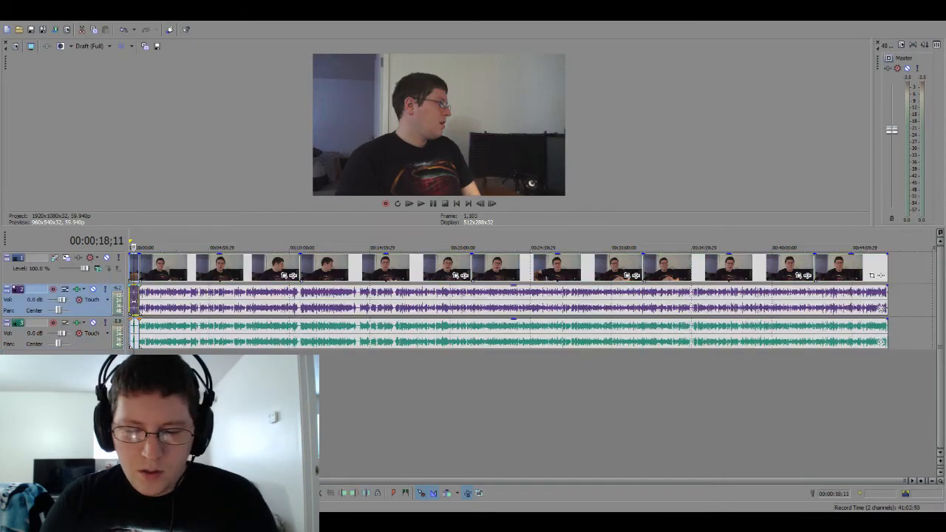
drag(133, 299, 134, 300)
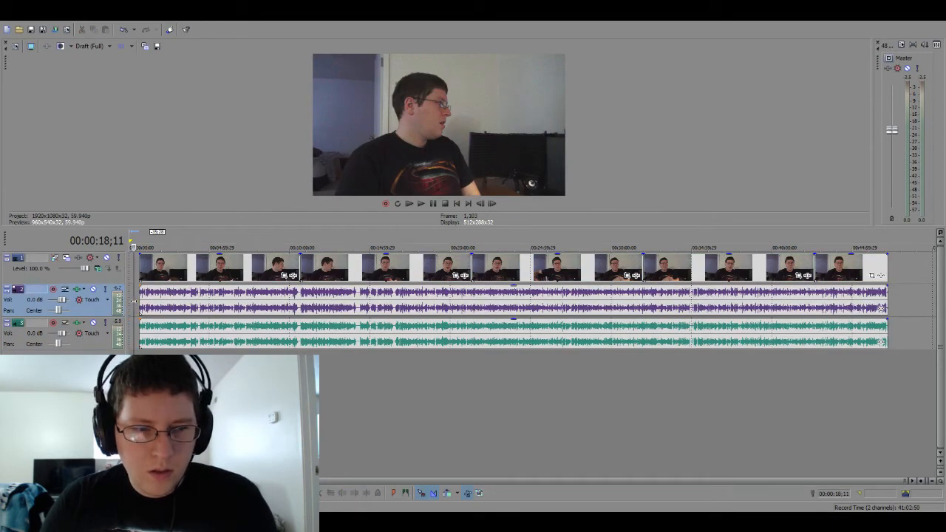
drag(250, 306, 188, 309)
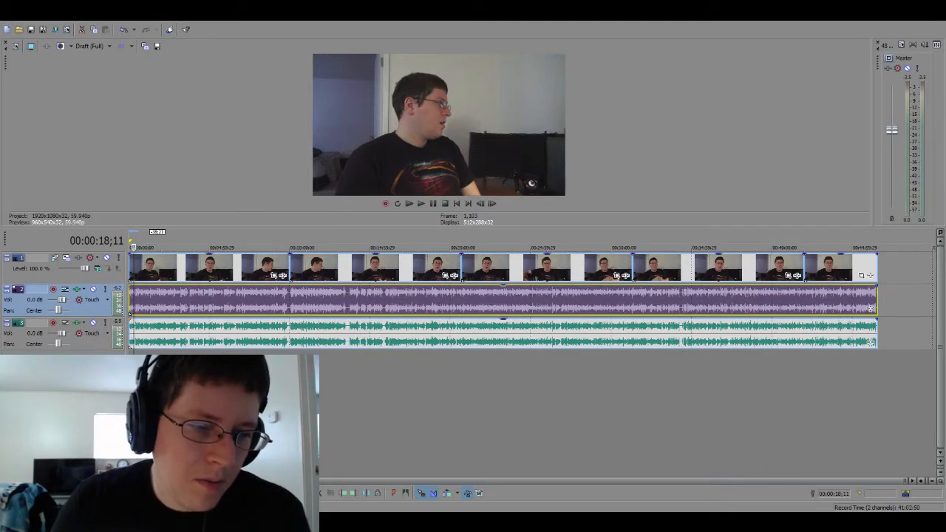
Play the trimmed timeline from its start and compare the two audio tracks by muting and unmuting tracks 2 and 3 in turn.
click(150, 295)
scroll(150, 296, up, 10)
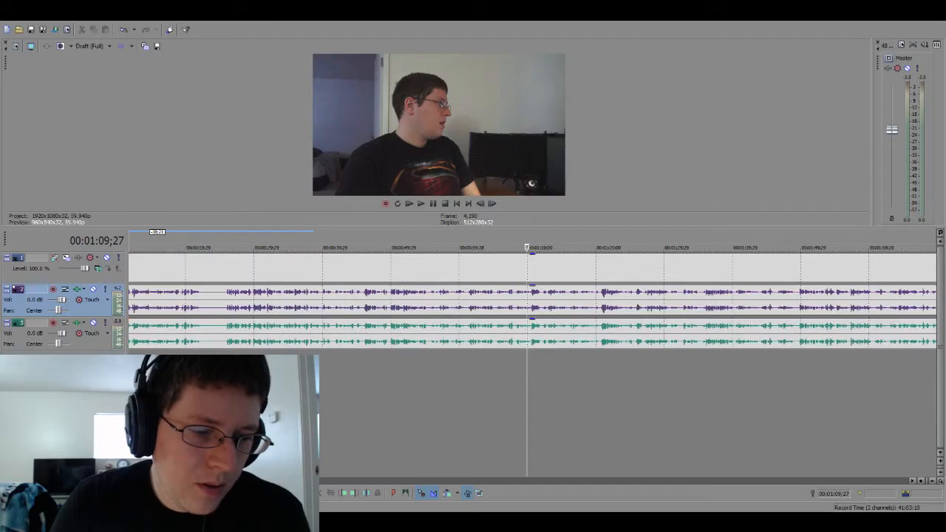
scroll(532, 300, left, 2)
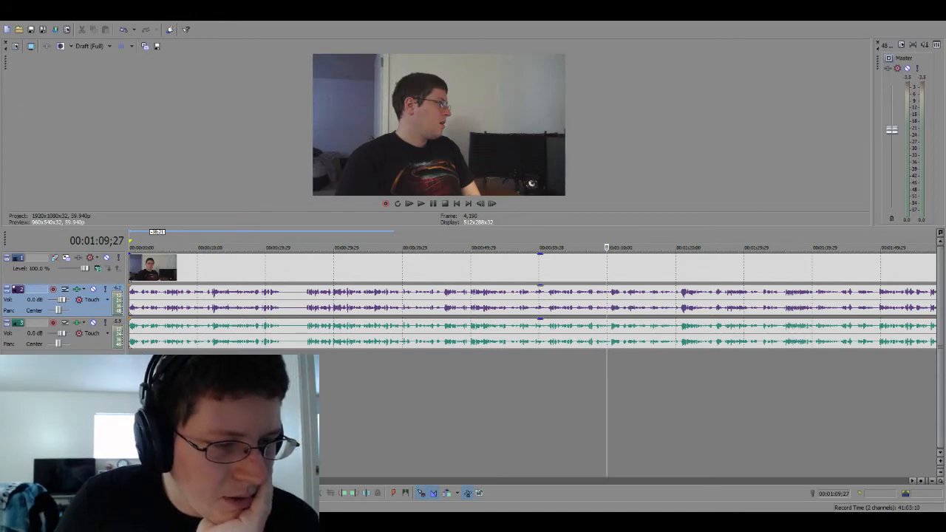
key(space)
click(94, 290)
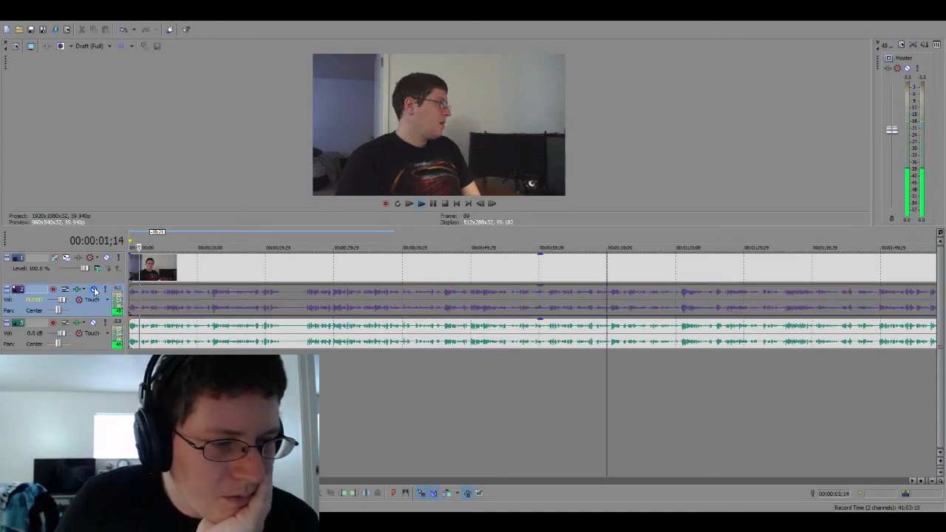
click(94, 290)
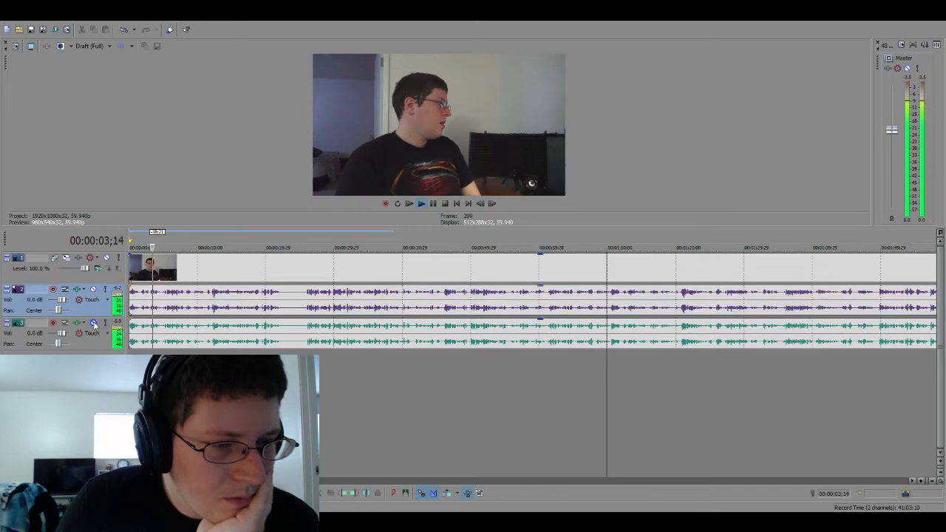
click(94, 323)
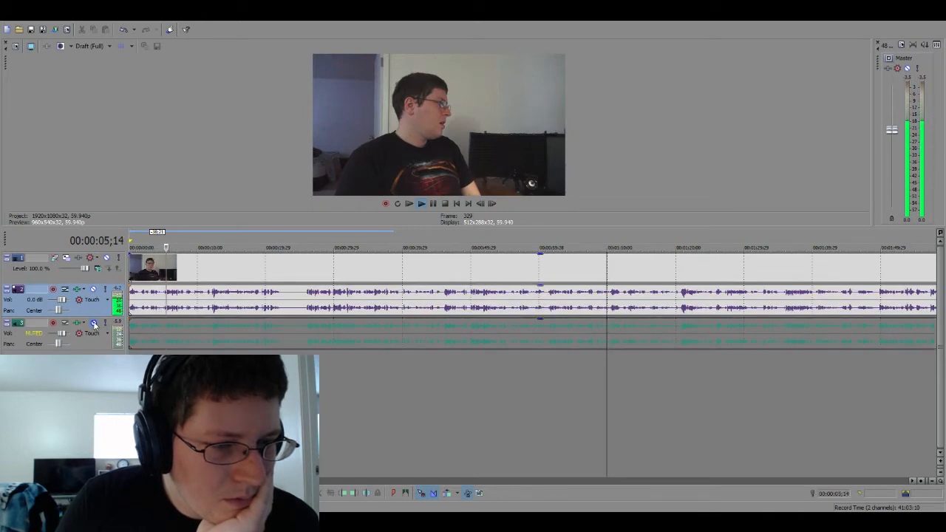
click(93, 324)
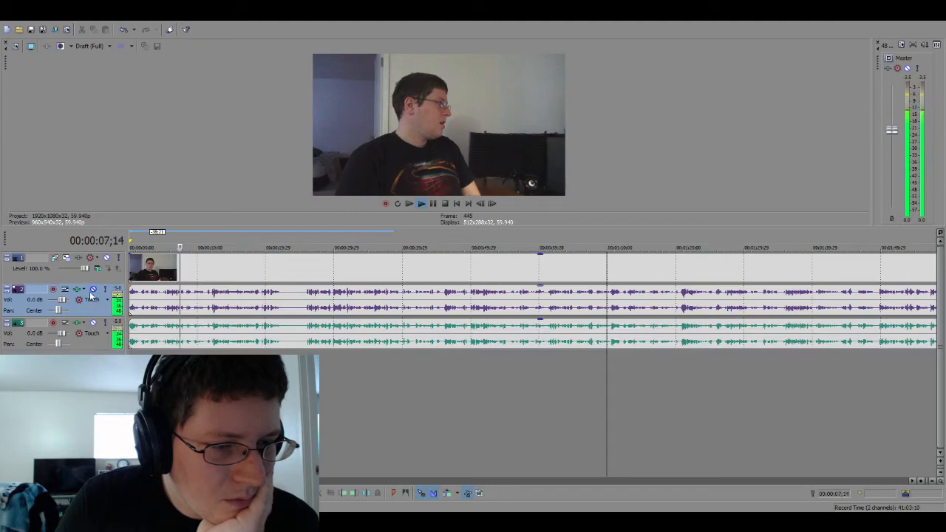
click(93, 290)
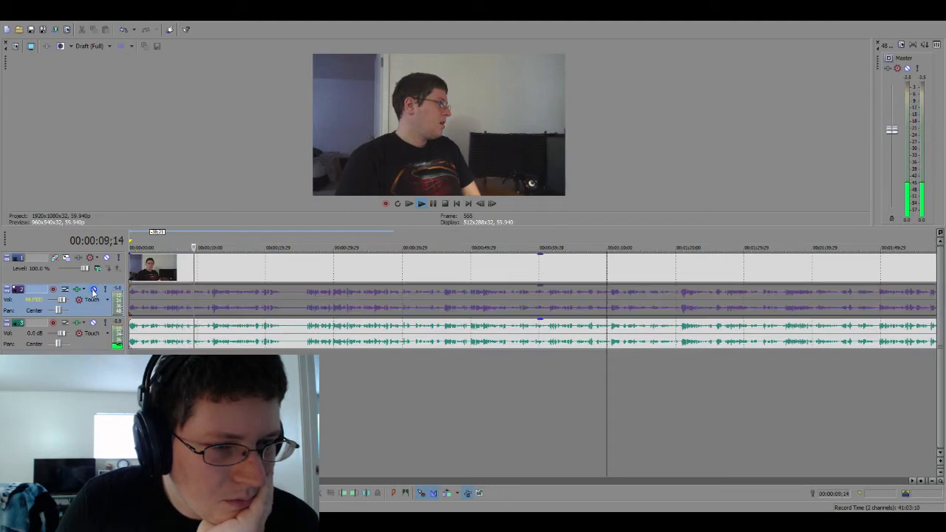
click(93, 290)
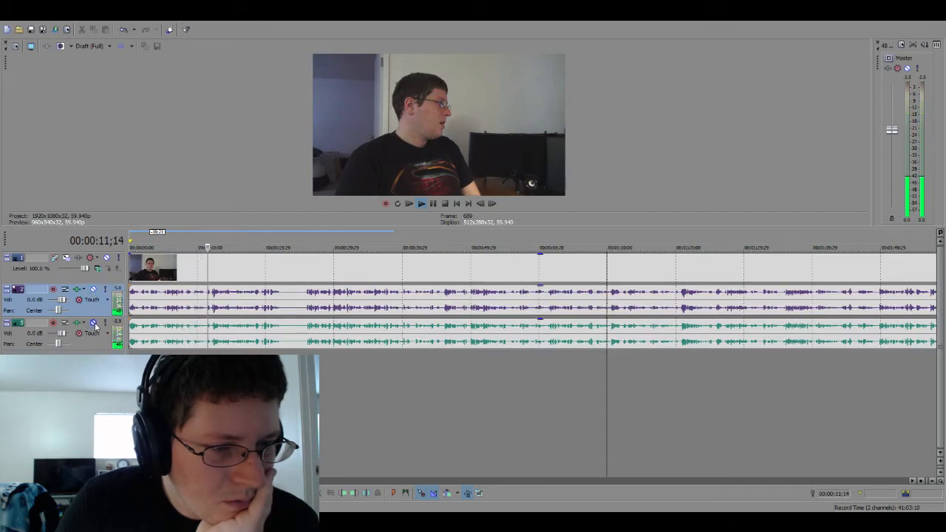
click(94, 324)
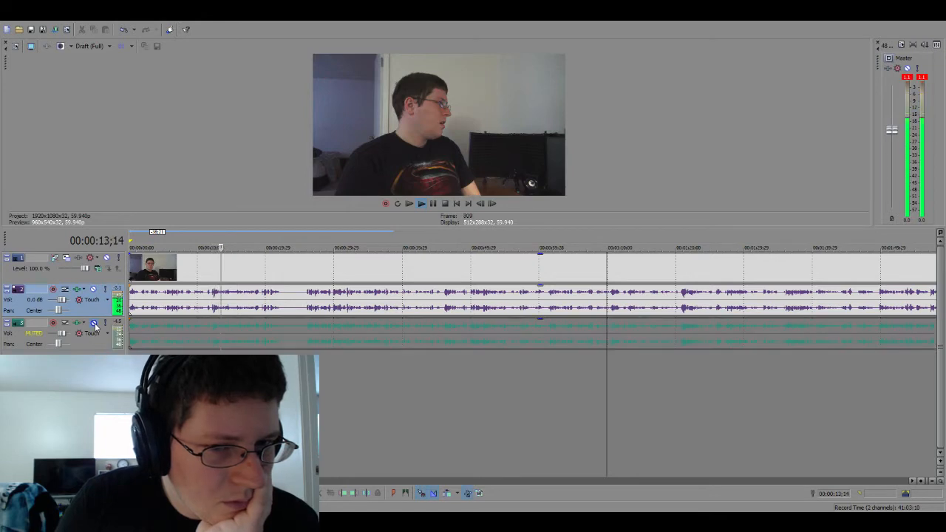
click(94, 323)
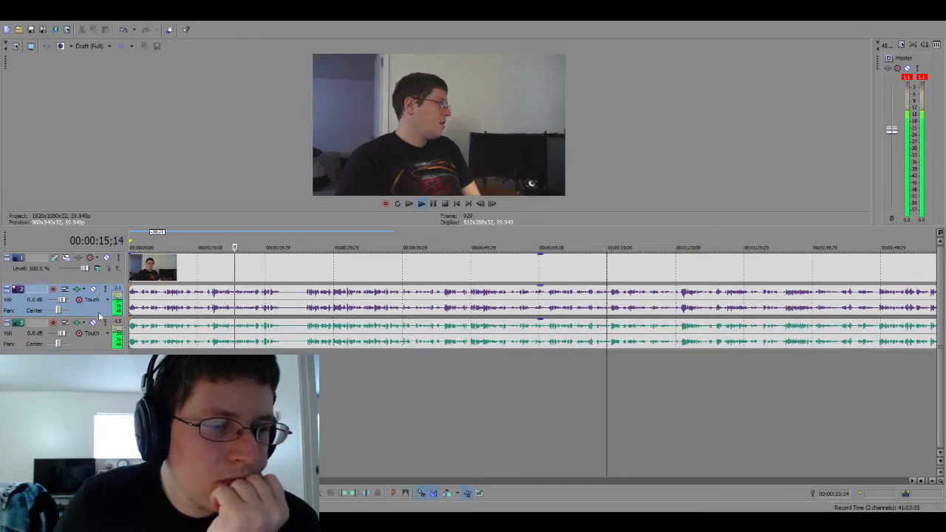
click(94, 289)
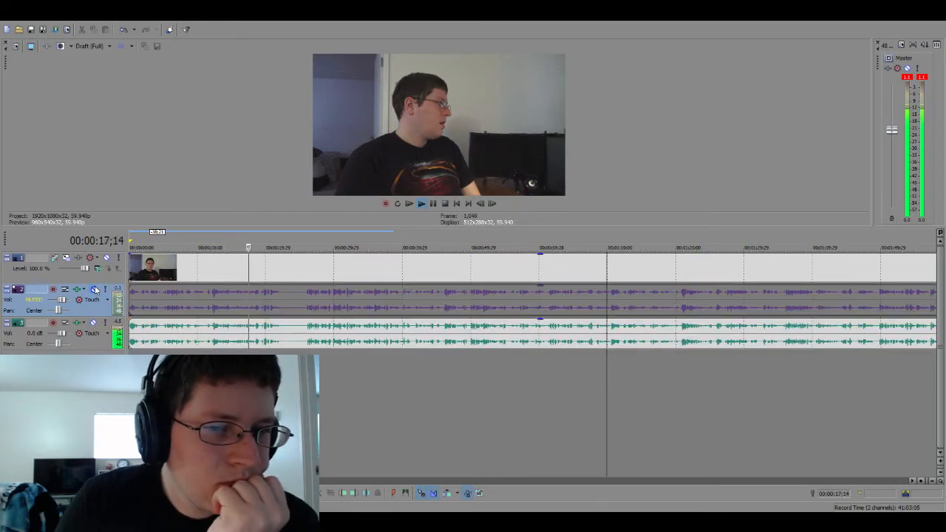
click(94, 289)
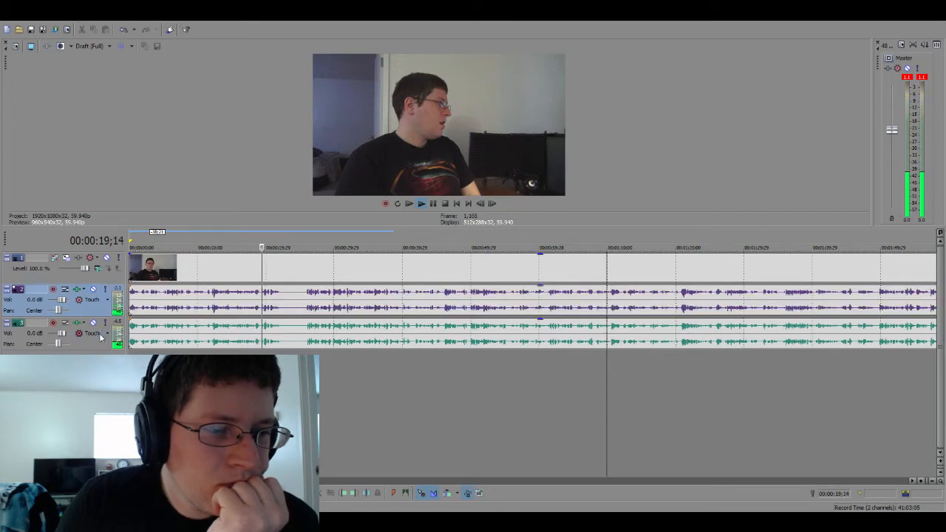
Set track 2's volume to -5 dB during playback and compare it with track 3 by muting and unmuting track 2.
double_click(31, 300)
text(-5)
key(Return)
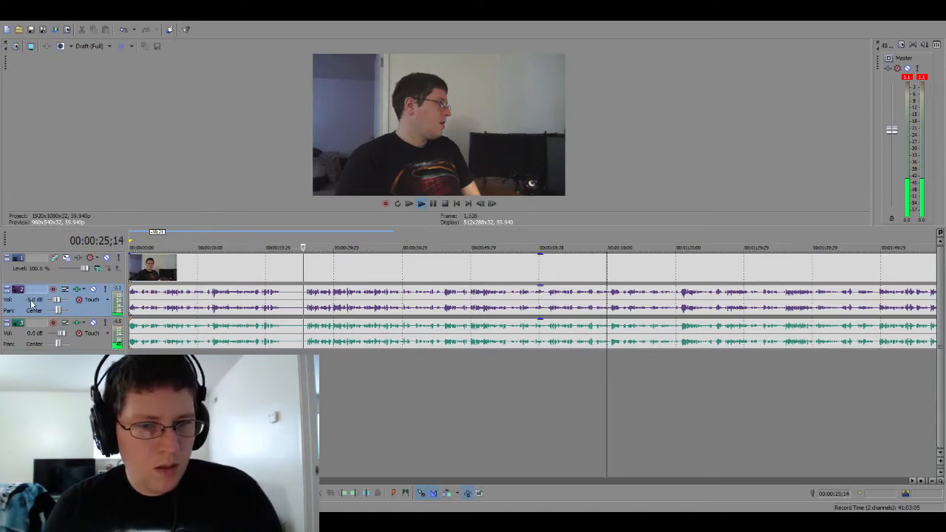
click(93, 290)
click(93, 290)
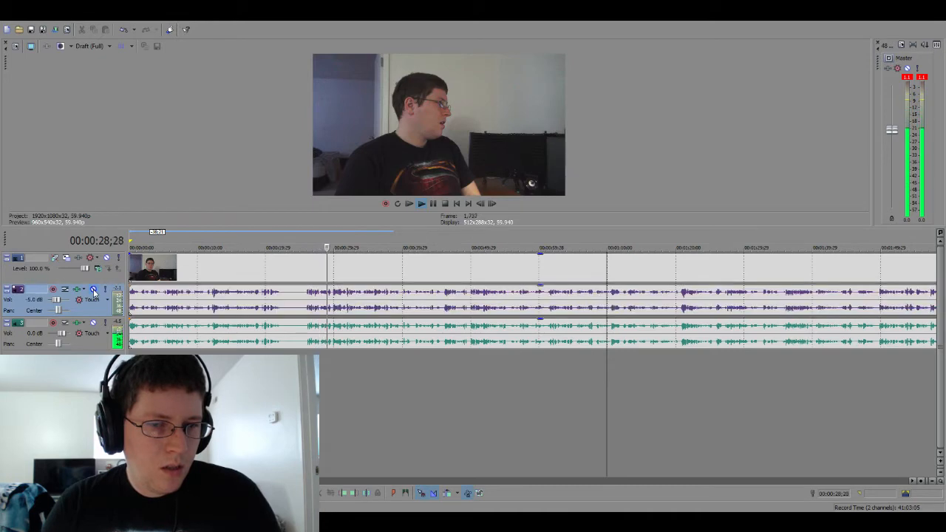
Try track 2's volume at -15 dB, change it to -10 dB, and restart playback with that level.
double_click(34, 300)
text(-15)
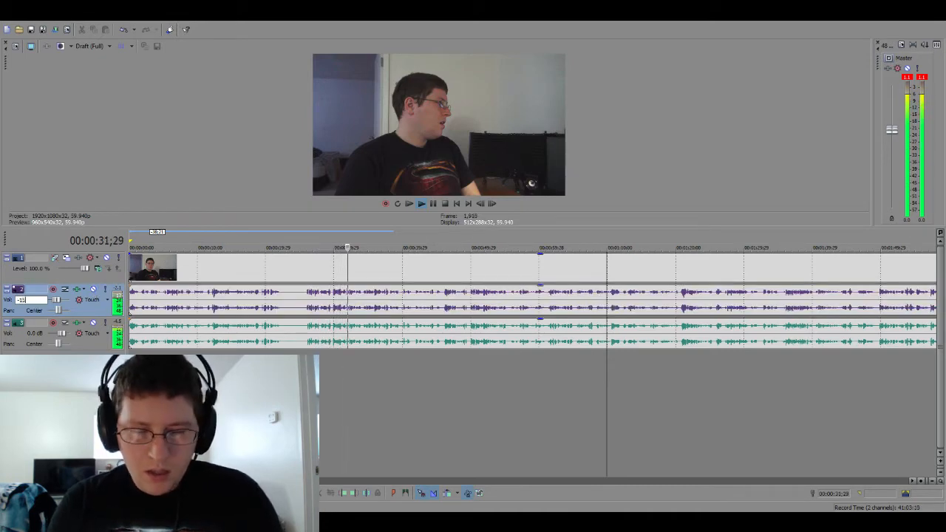
key(Return)
double_click(34, 300)
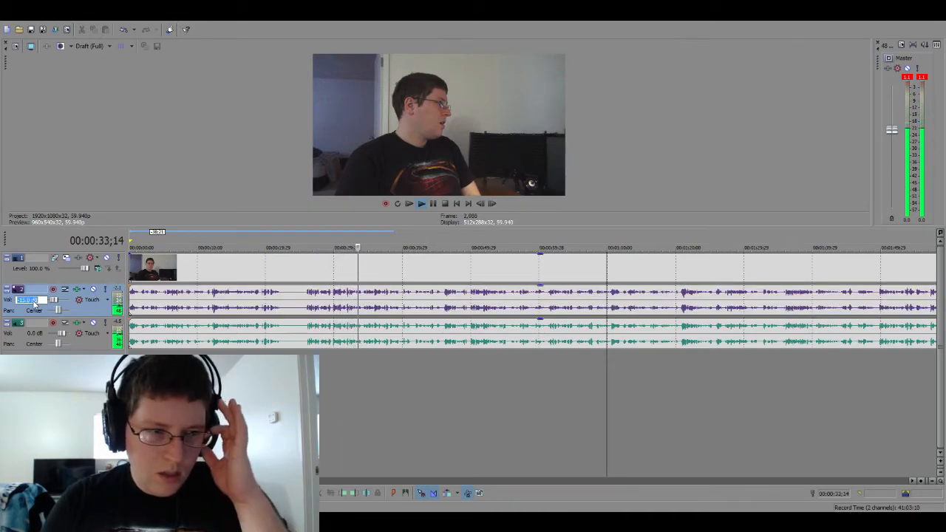
text(-10)
key(Return)
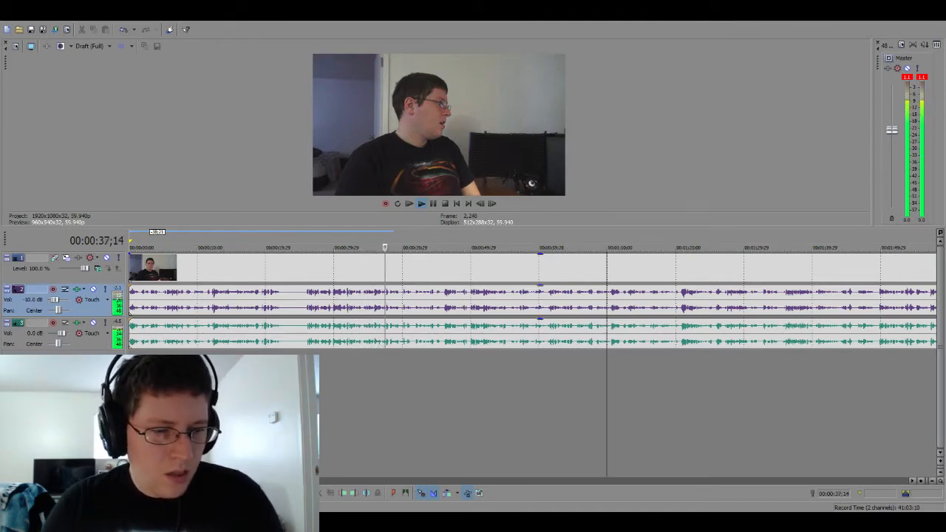
key(Return)
key(space)
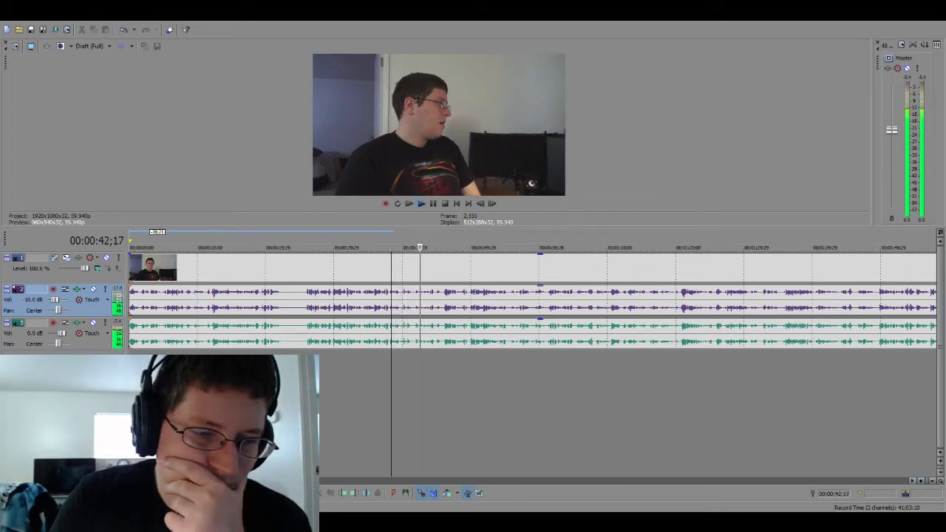
Compare the audio balance during playback by briefly muting track 3 and track 2 in turn, leaving both unmuted.
key(Down)
key(Down)
key(Down)
key(Down)
key(Down)
key(Down)
key(Down)
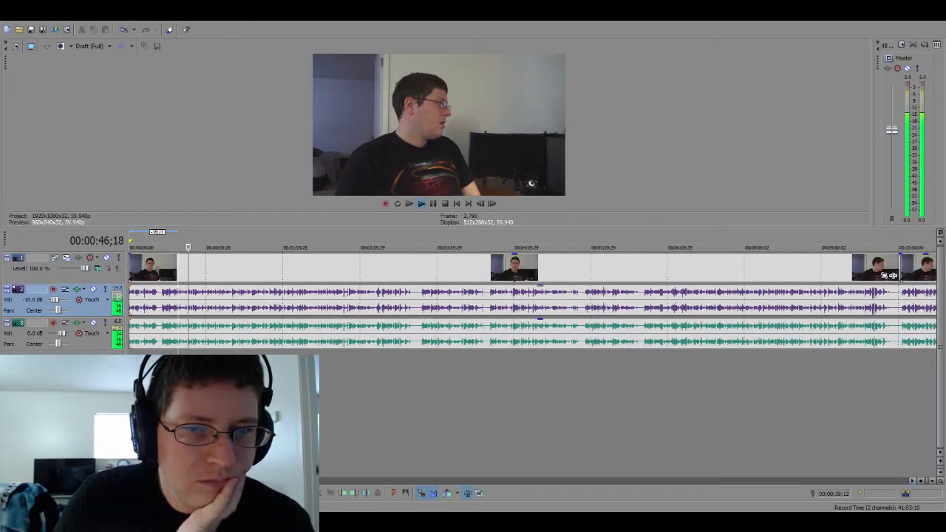
key(Up)
key(Up)
key(Up)
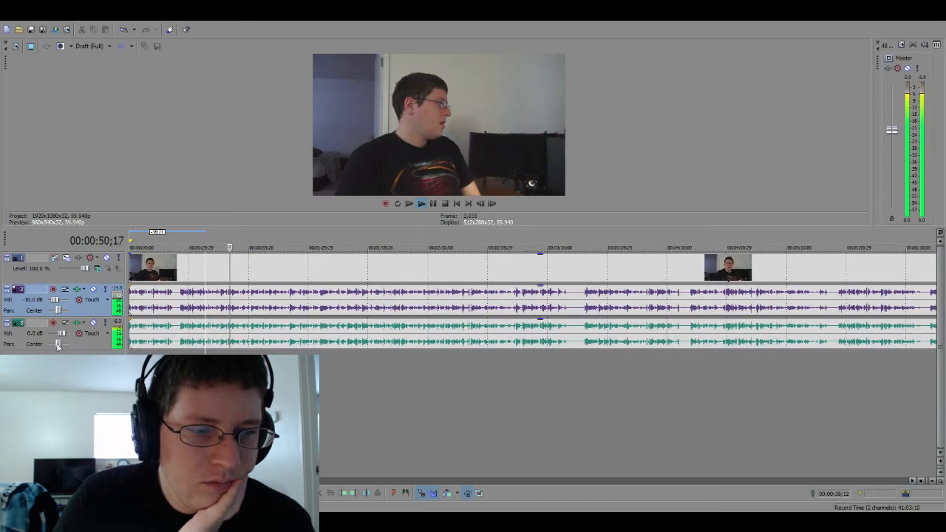
click(94, 322)
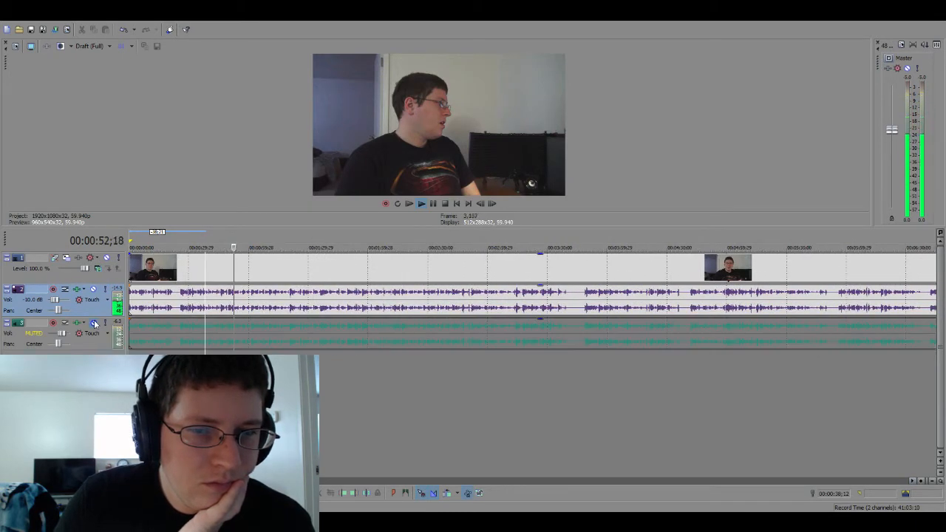
click(93, 323)
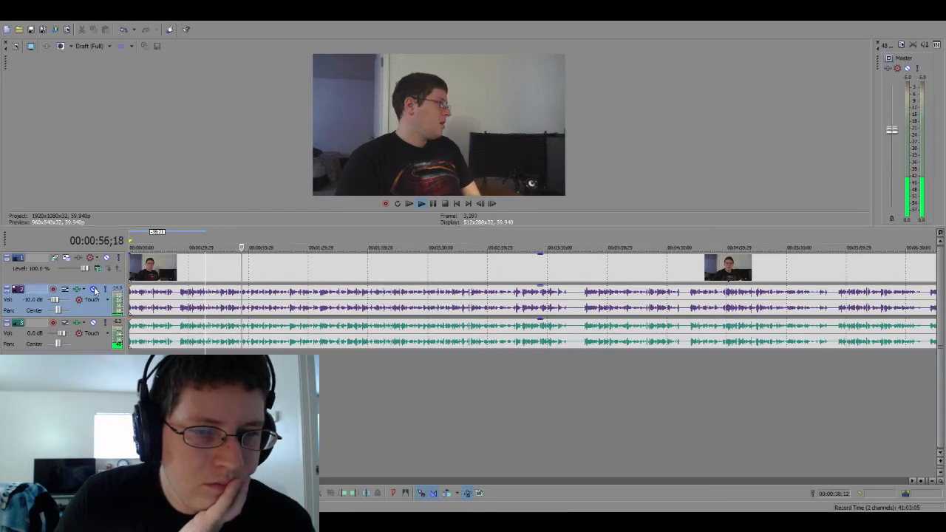
click(94, 289)
click(94, 288)
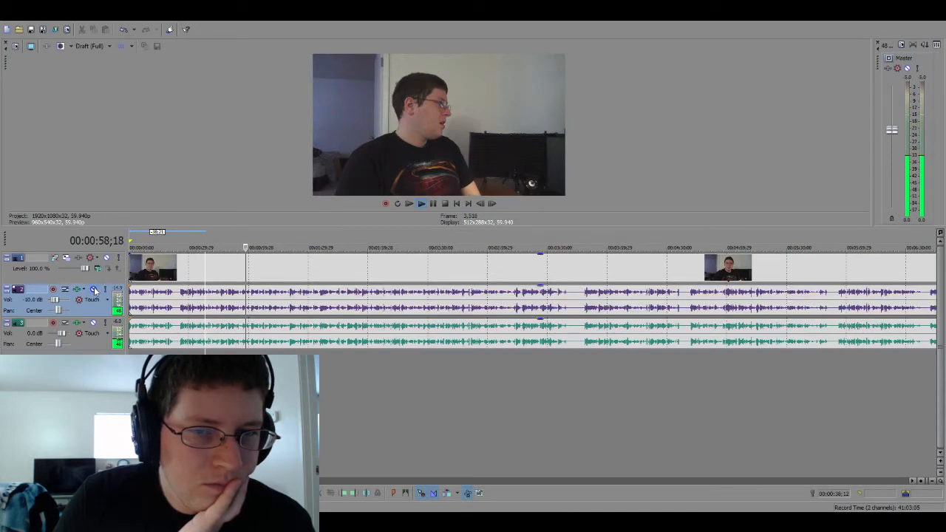
click(94, 288)
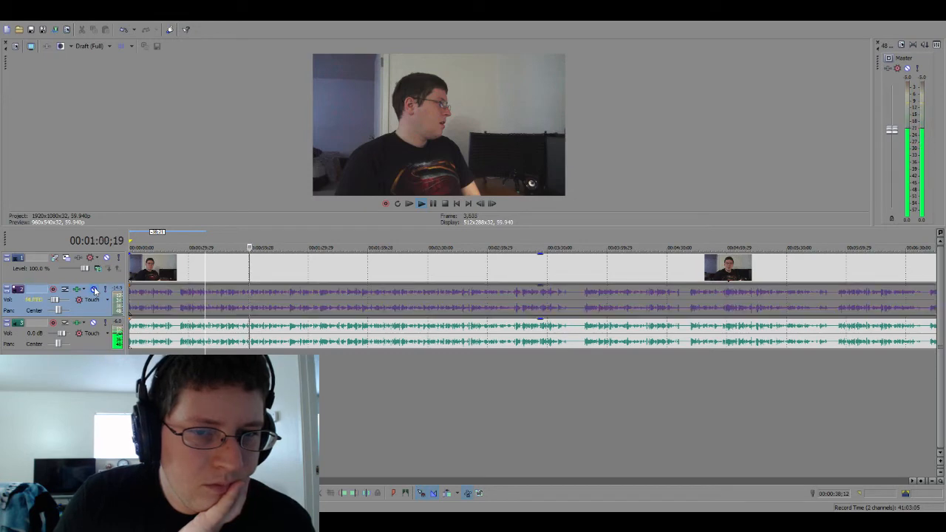
click(94, 289)
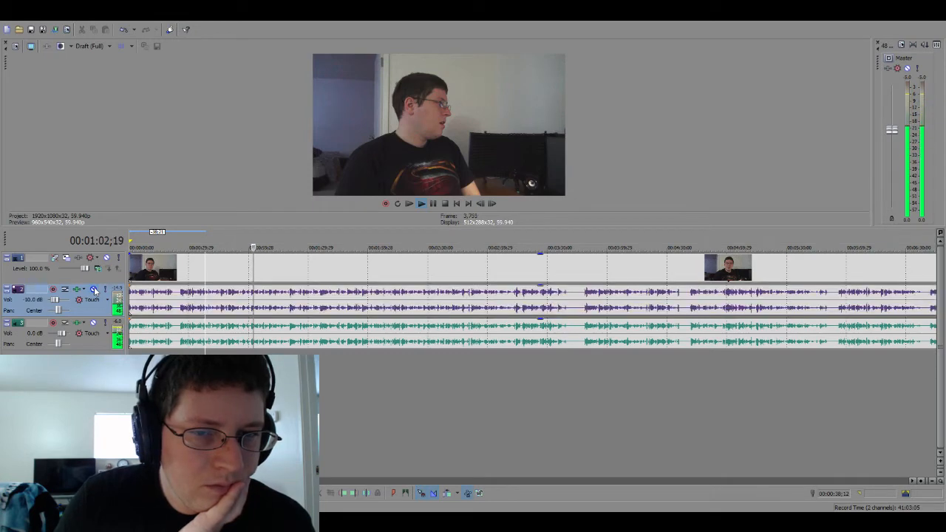
Set track 2's volume to -15 dB and check the mix by muting and unmuting that track.
double_click(29, 299)
text(-1)
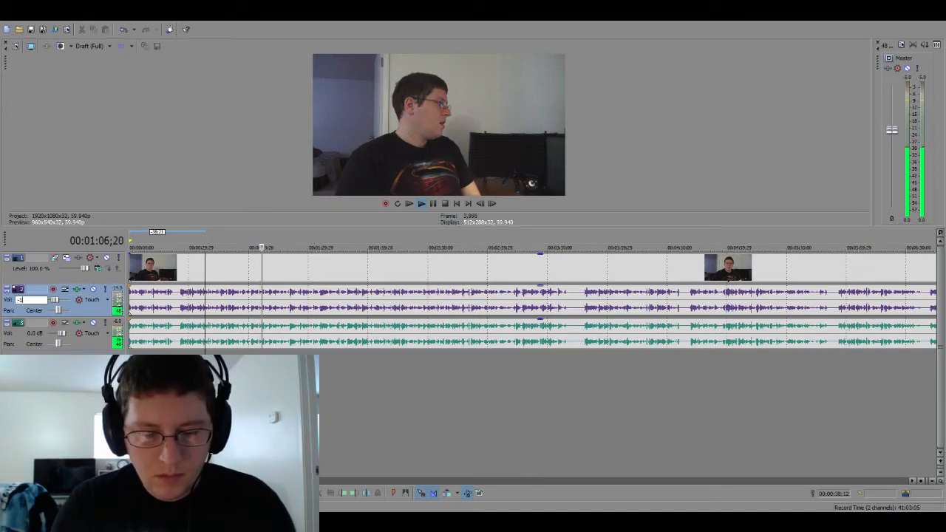
text(5)
key(Return)
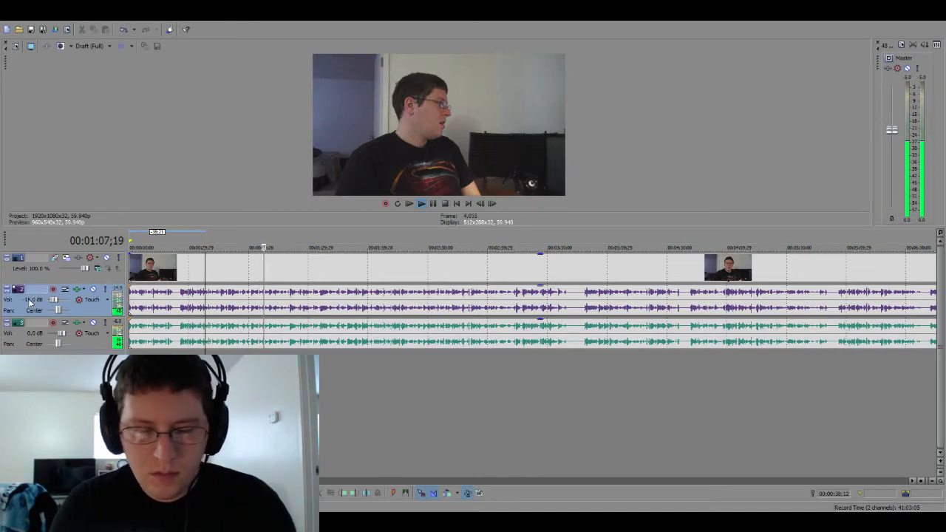
click(93, 289)
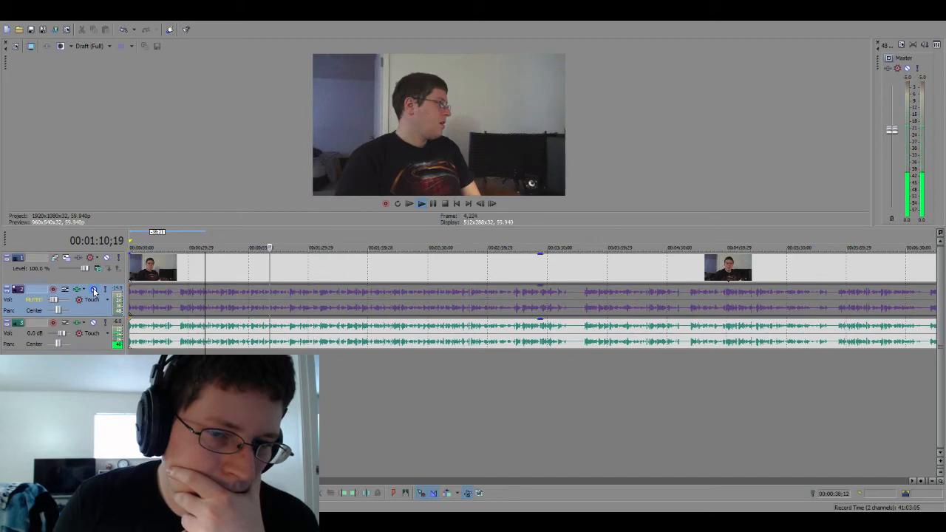
click(93, 289)
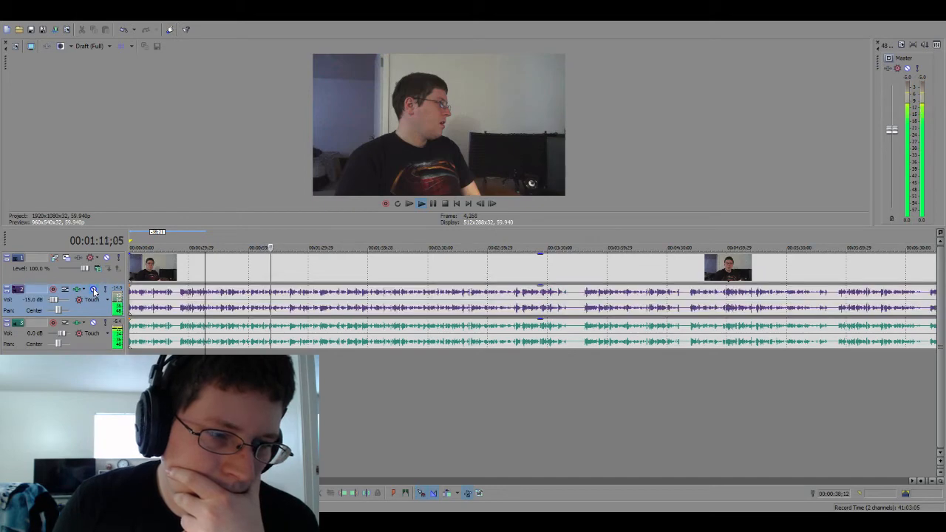
Set track 2's volume to -12.5 dB and listen to it together with track 3.
double_click(29, 302)
text(-12.5)
key(Return)
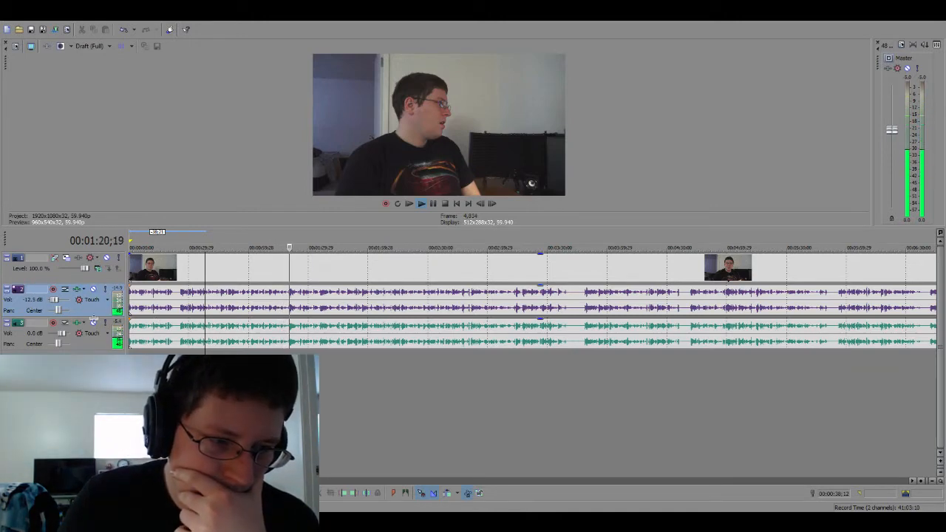
click(87, 340)
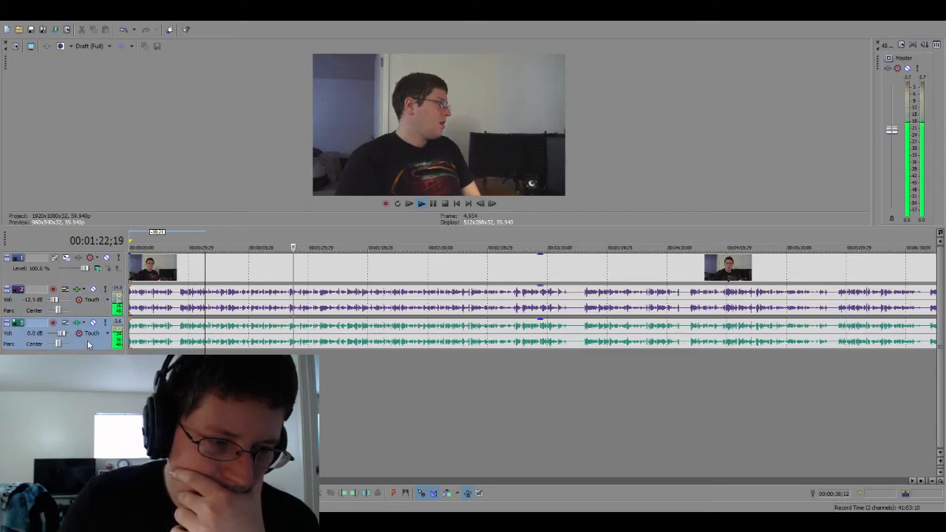
click(96, 294)
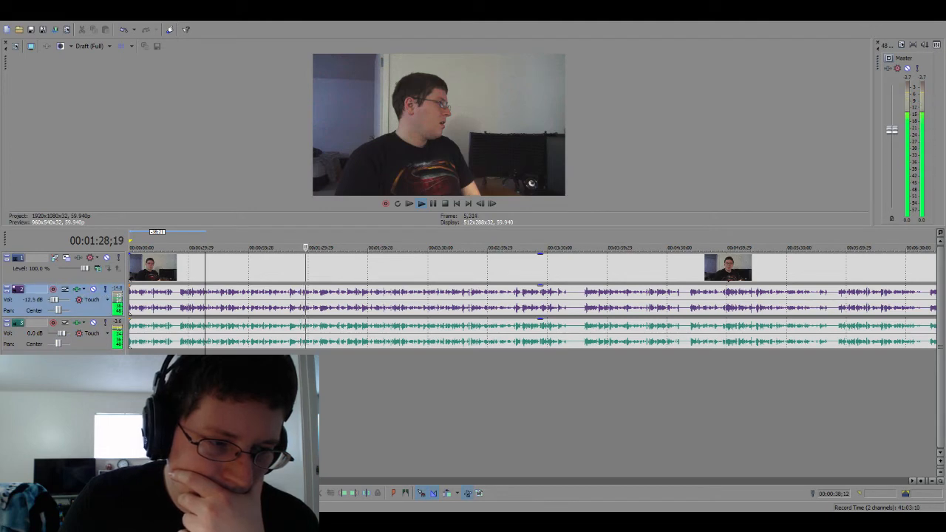
Solo track 2, try its volume at -20 dB, and set it to -17.5 dB.
click(105, 289)
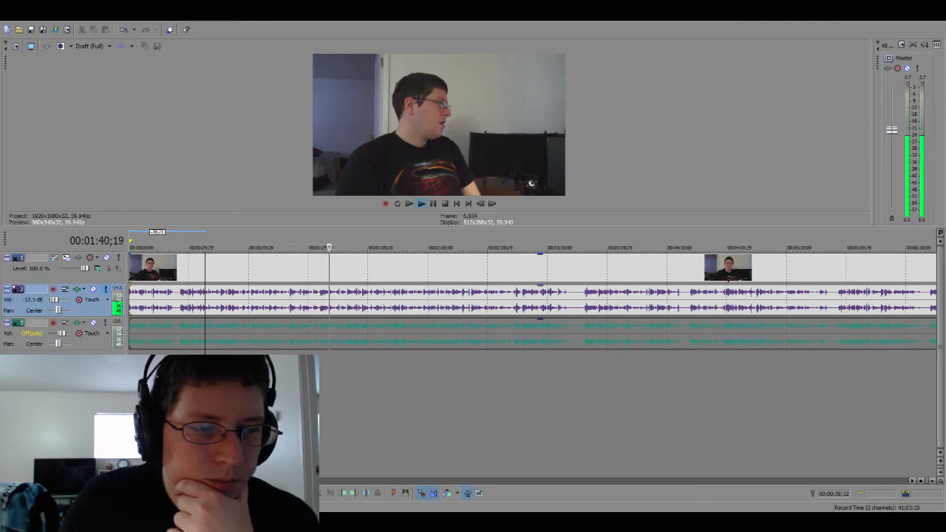
scroll(32, 300, down, 6)
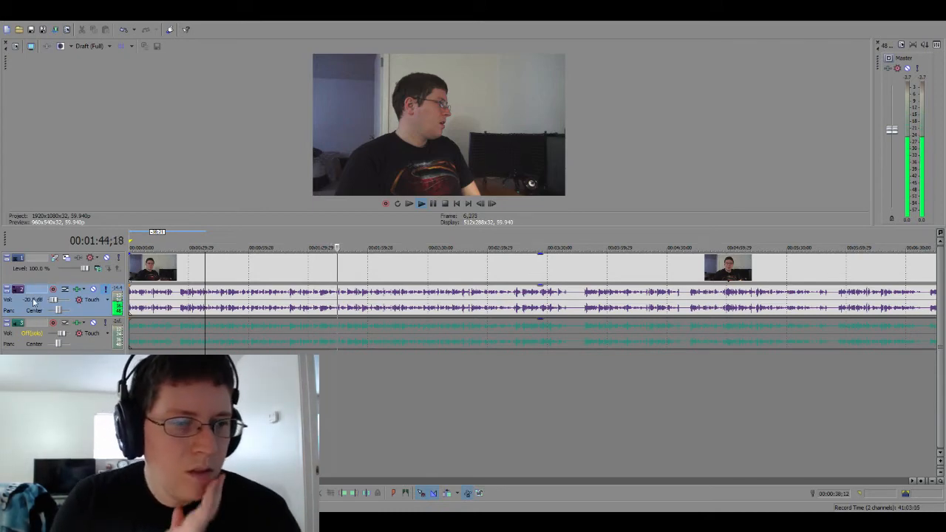
double_click(29, 300)
text(-17.)
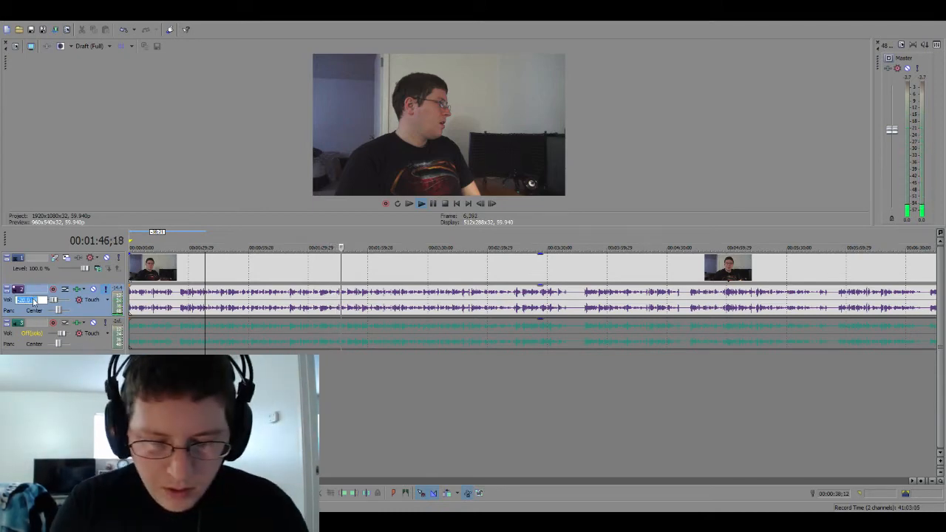
text(5)
key(Return)
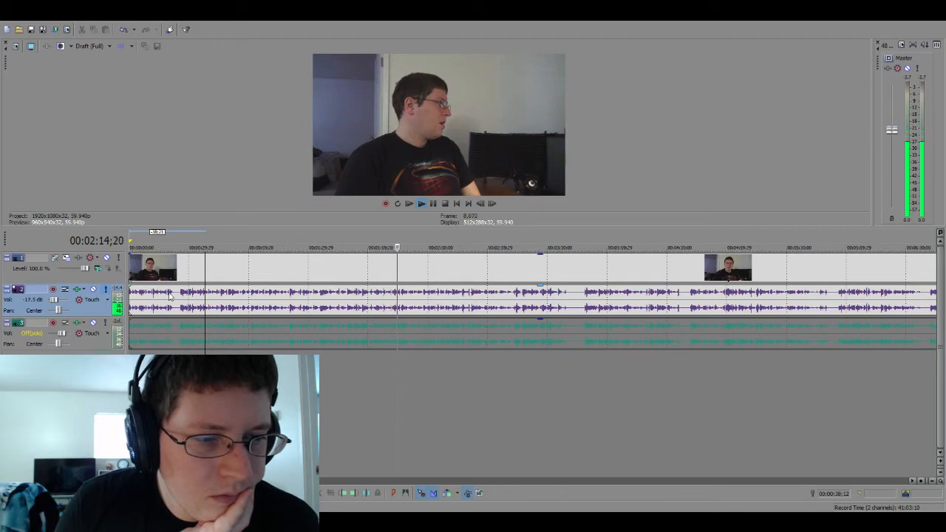
Compare track 2 on its own with both audio tracks together by toggling track 2's solo during playback.
click(106, 290)
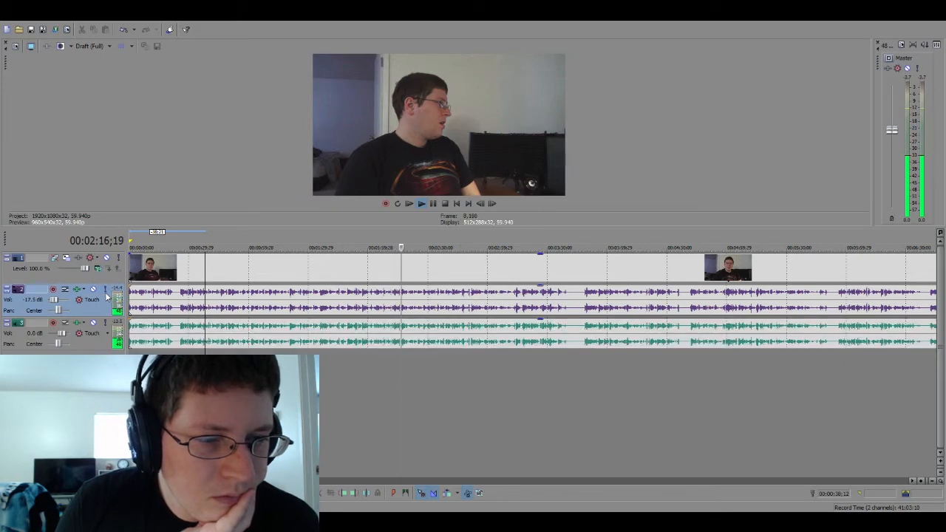
click(106, 293)
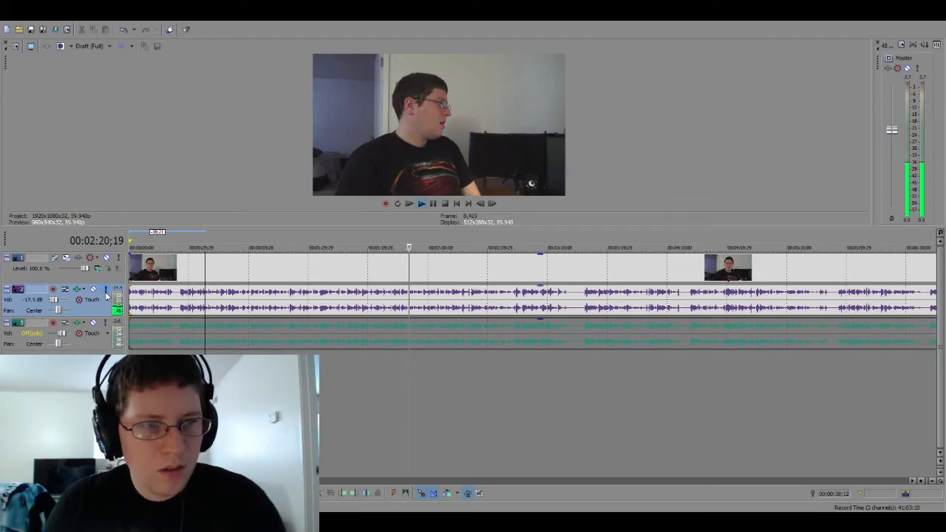
click(106, 325)
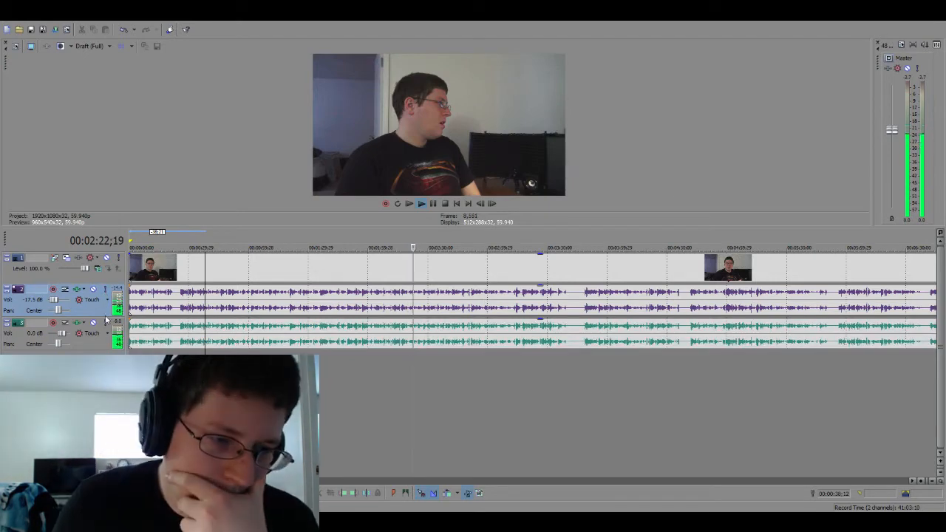
Solo track 3, try its volume at -5 dB, change it to -7.5 dB, and turn the solo off after listening.
click(78, 329)
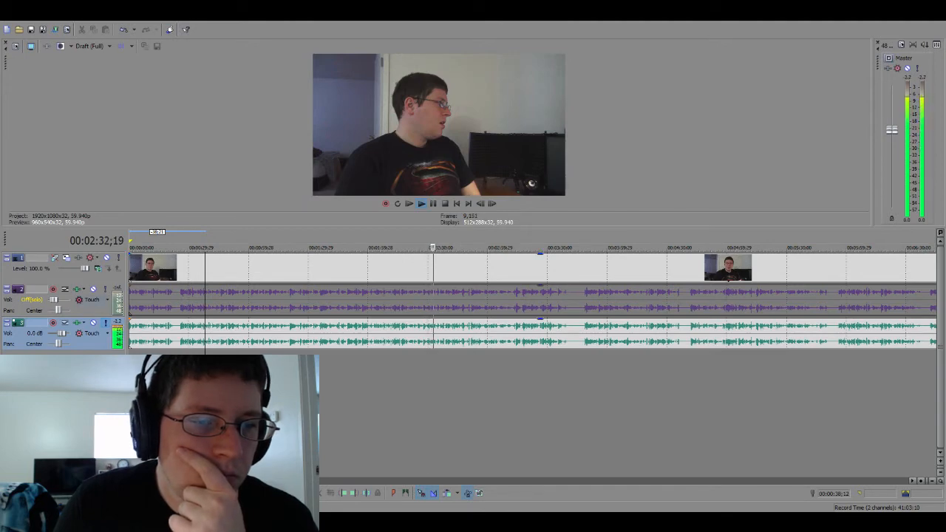
double_click(30, 334)
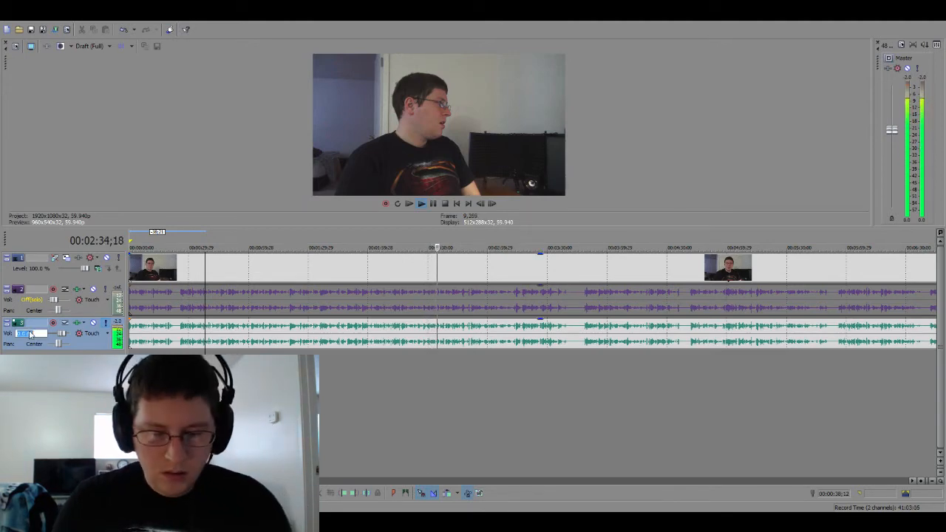
key(Return)
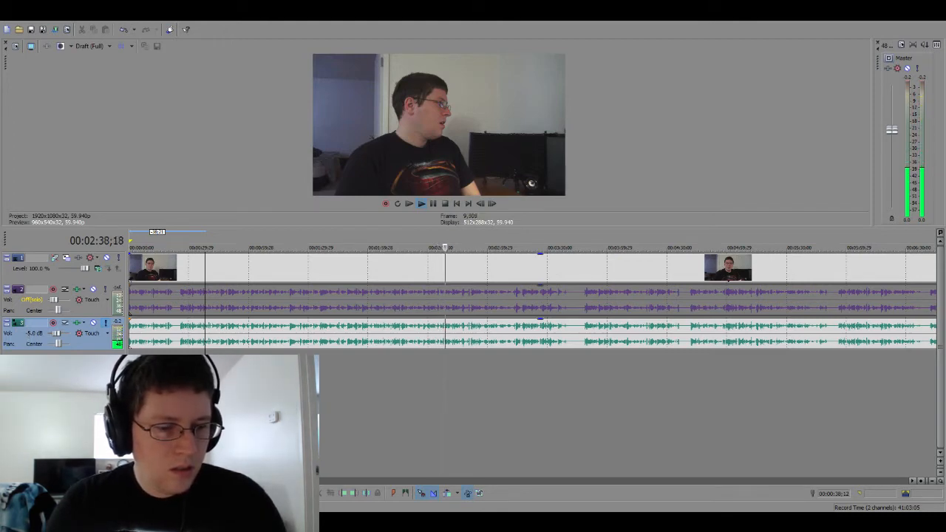
key(Return)
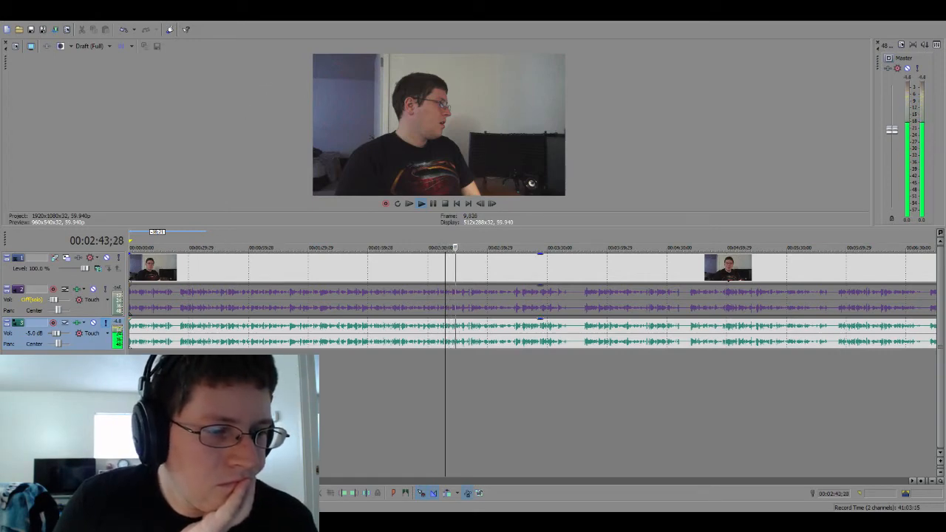
double_click(31, 335)
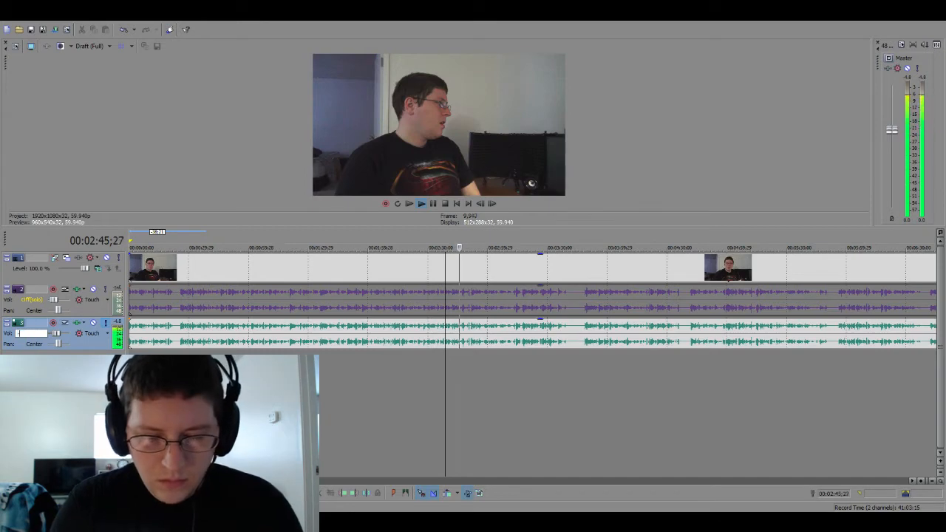
text(-7.5)
key(Return)
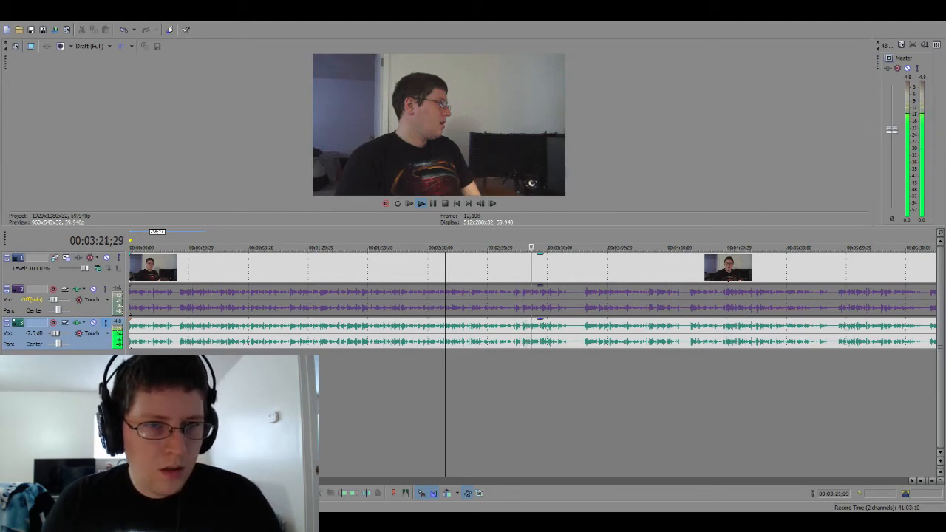
click(106, 325)
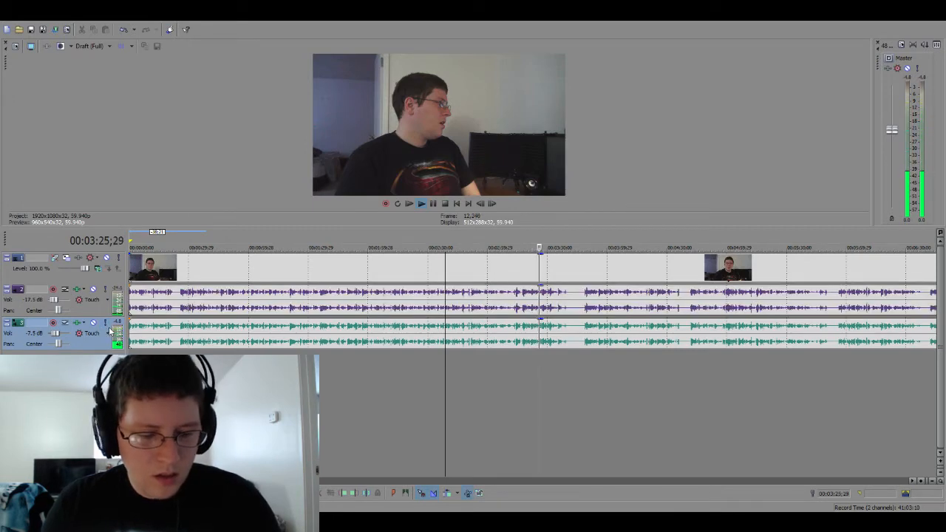
Check the mix during playback by briefly muting track 2 and briefly soloing it, leaving both audio tracks audible.
click(92, 290)
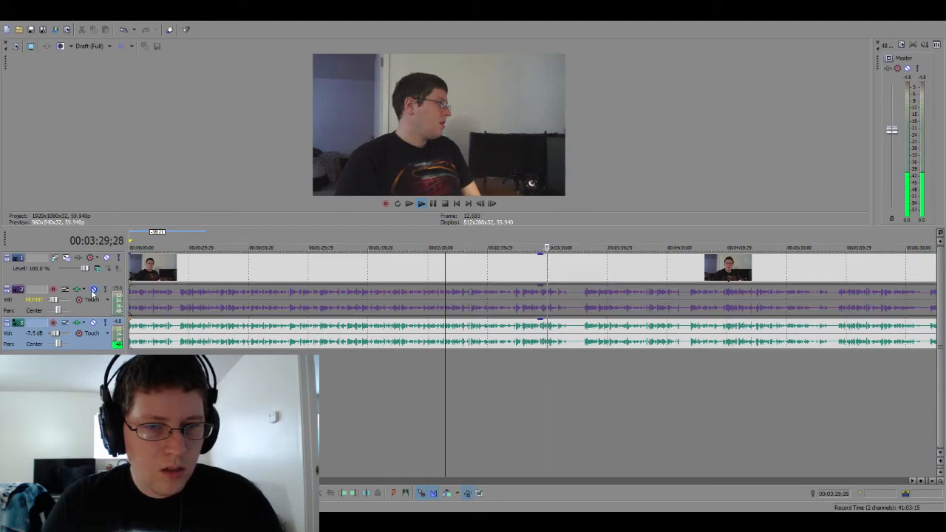
click(92, 290)
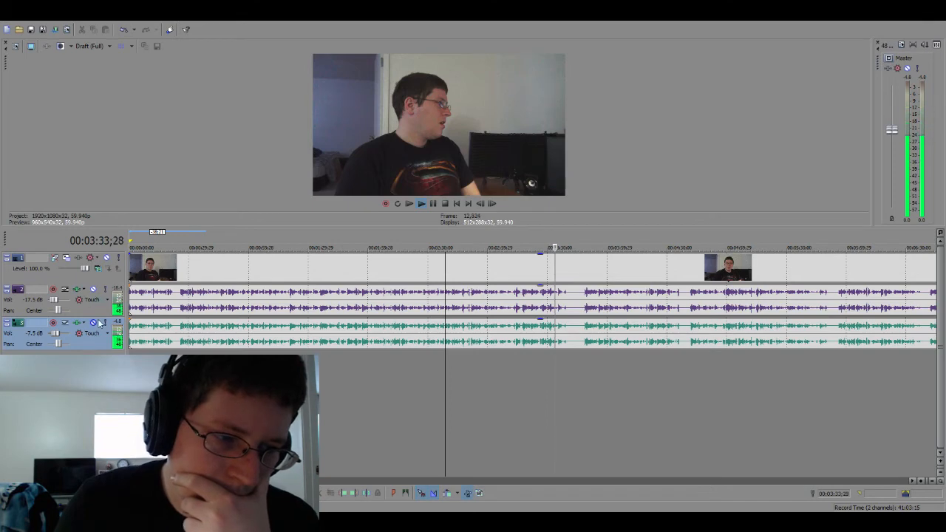
click(105, 289)
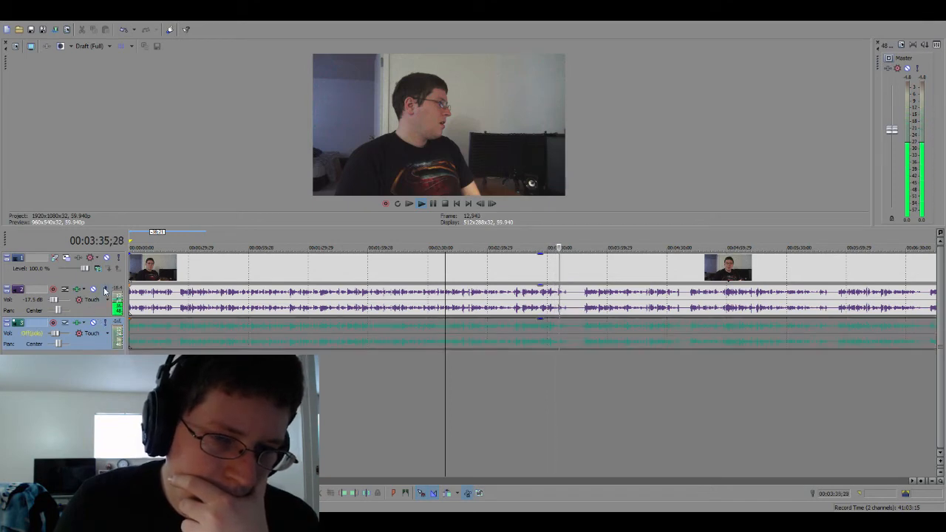
click(104, 323)
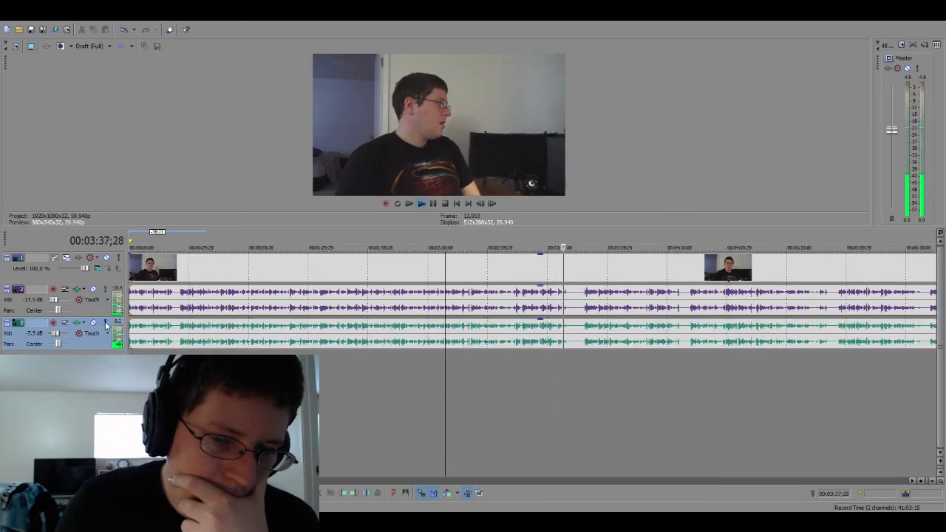
Play from 00:03:48;04, solo tracks 2 and 3 in turn, and briefly mute track 2 to compare their sound.
click(583, 361)
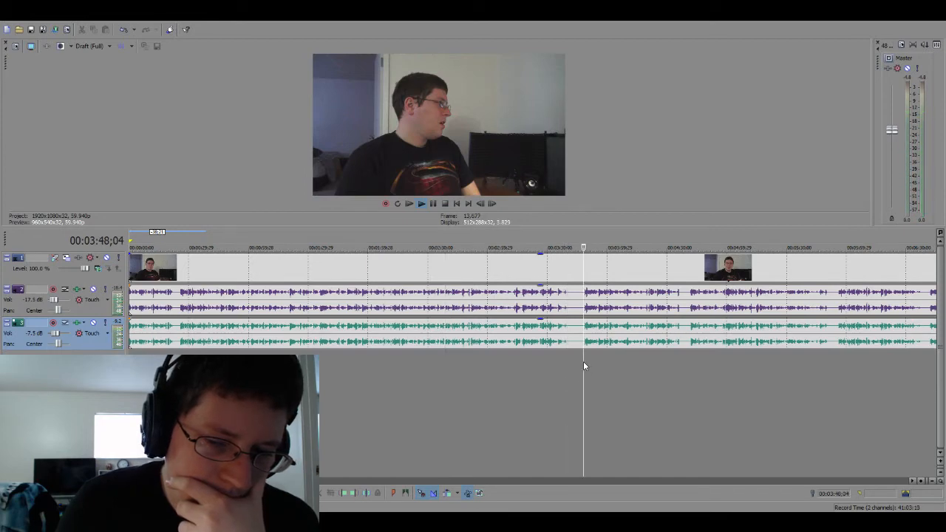
click(104, 289)
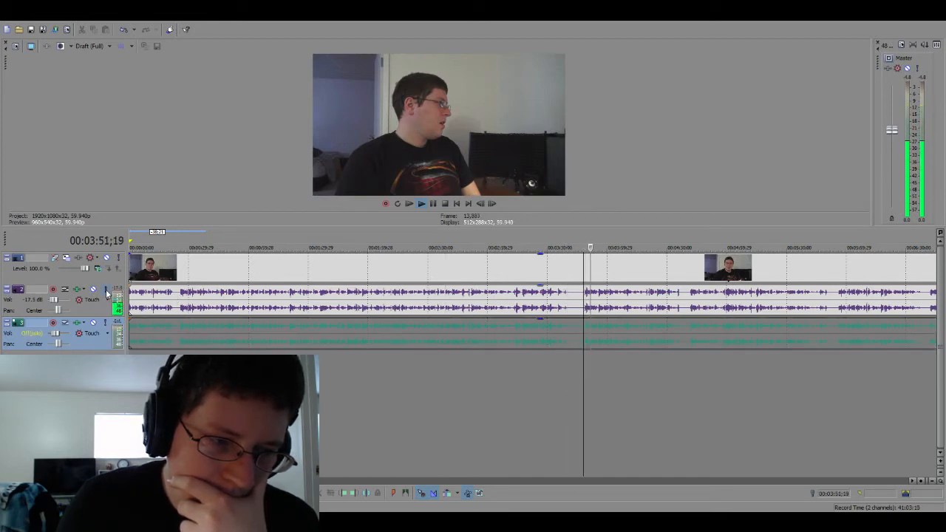
click(104, 289)
click(105, 323)
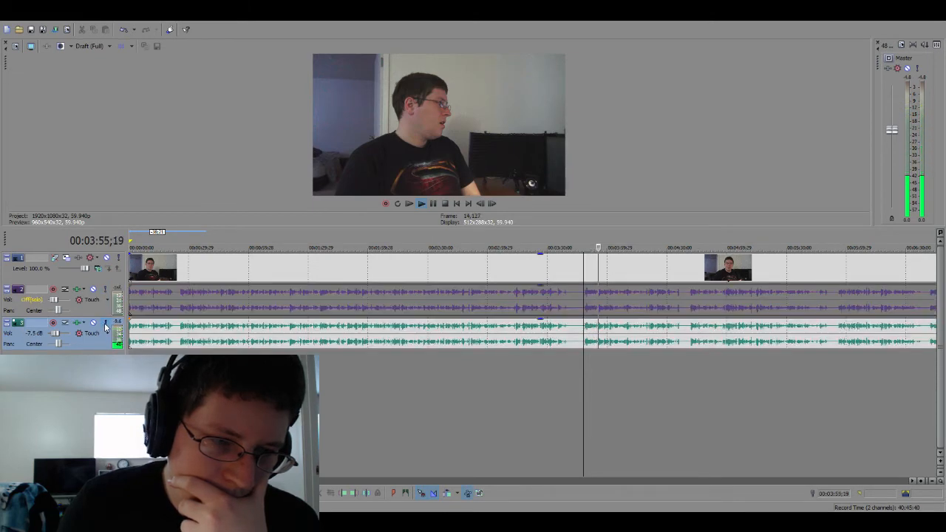
click(105, 323)
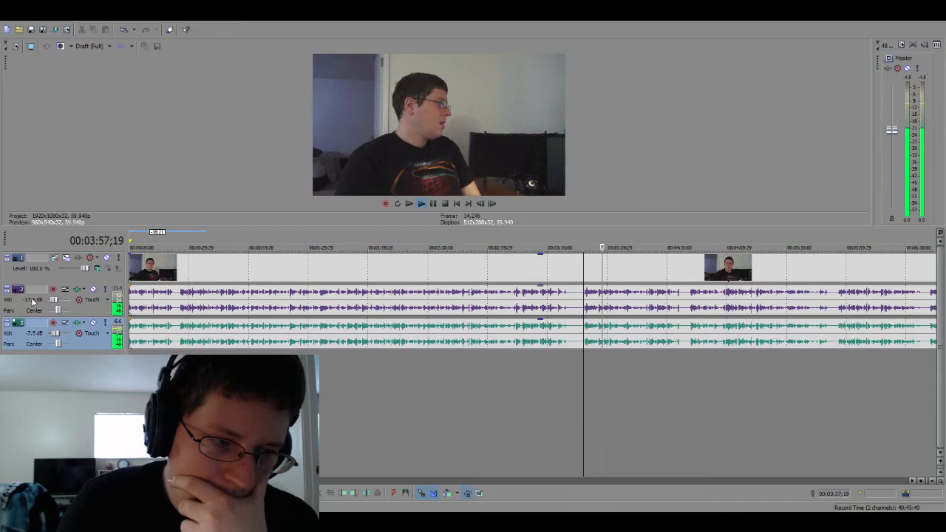
click(92, 290)
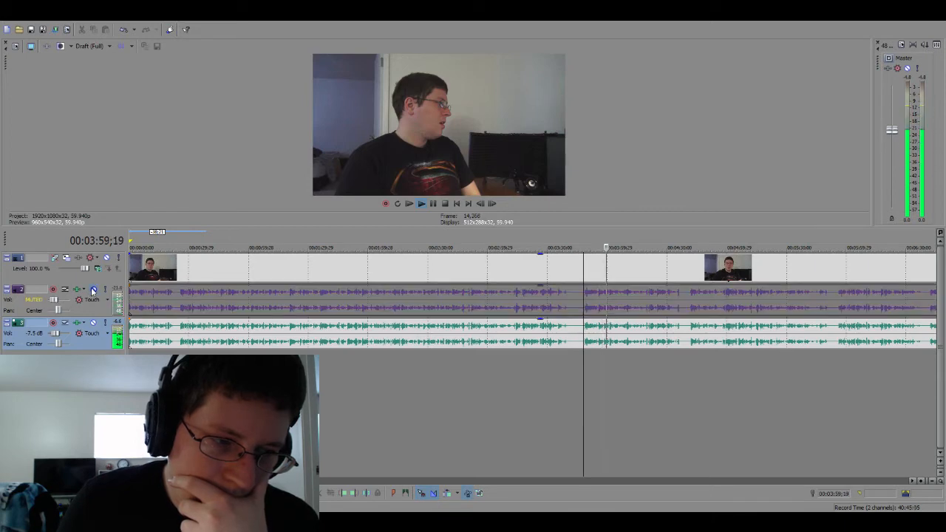
click(92, 290)
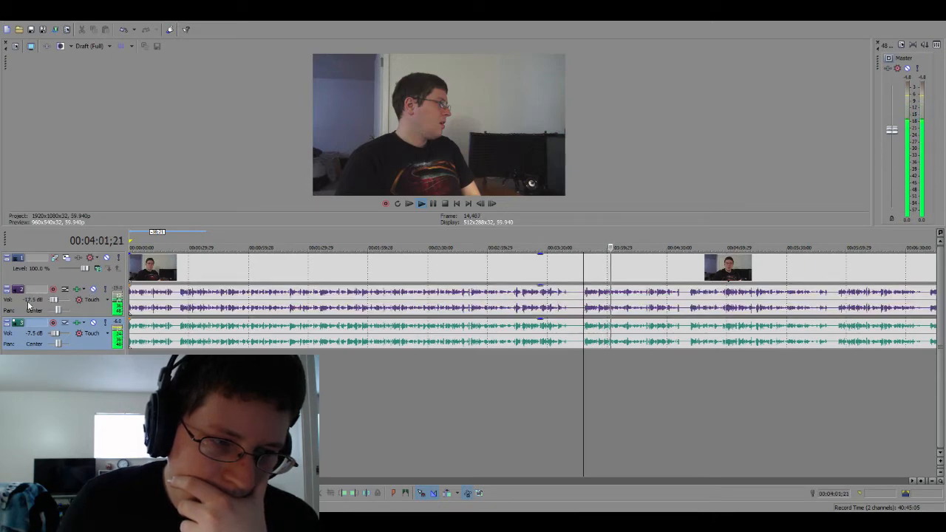
Select track 2, replay the mix from about 3:15 and about 3:04, and listen to track 2 briefly soloed.
click(78, 294)
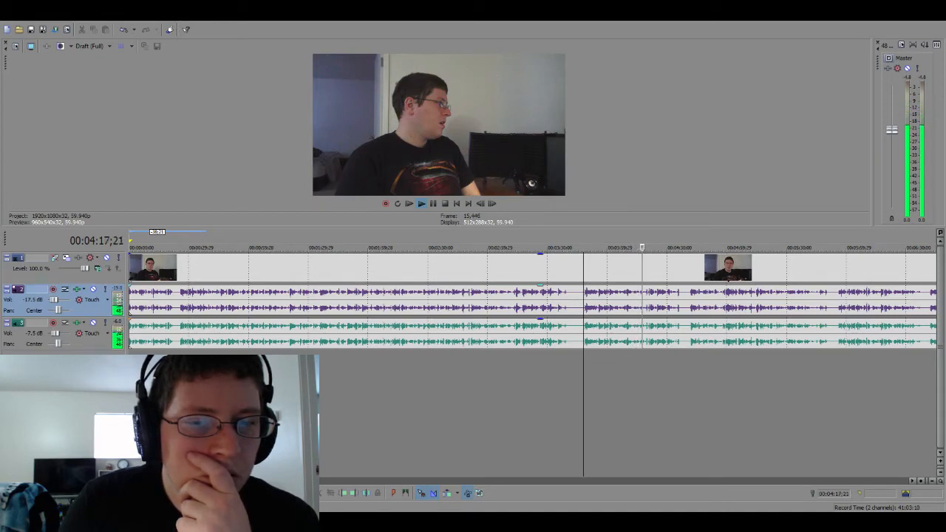
click(508, 355)
drag(509, 356, 518, 358)
key(space)
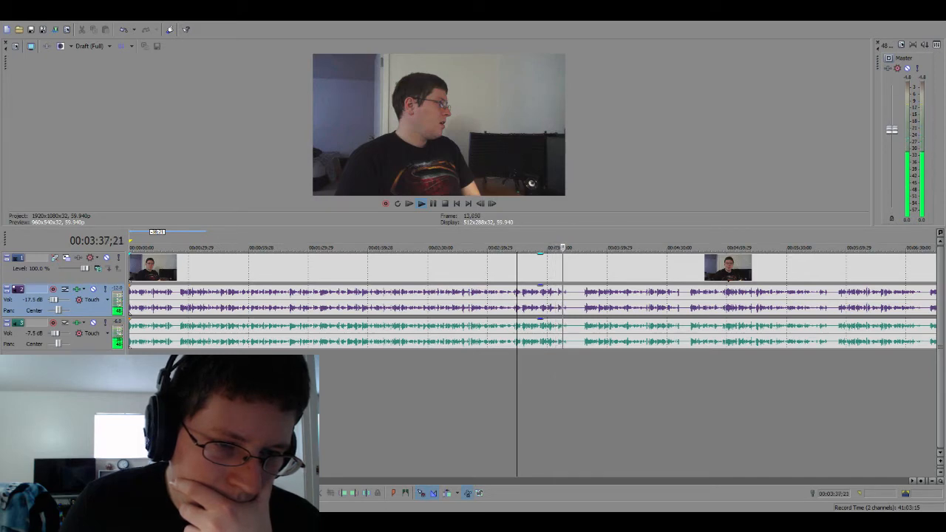
click(496, 357)
key(space)
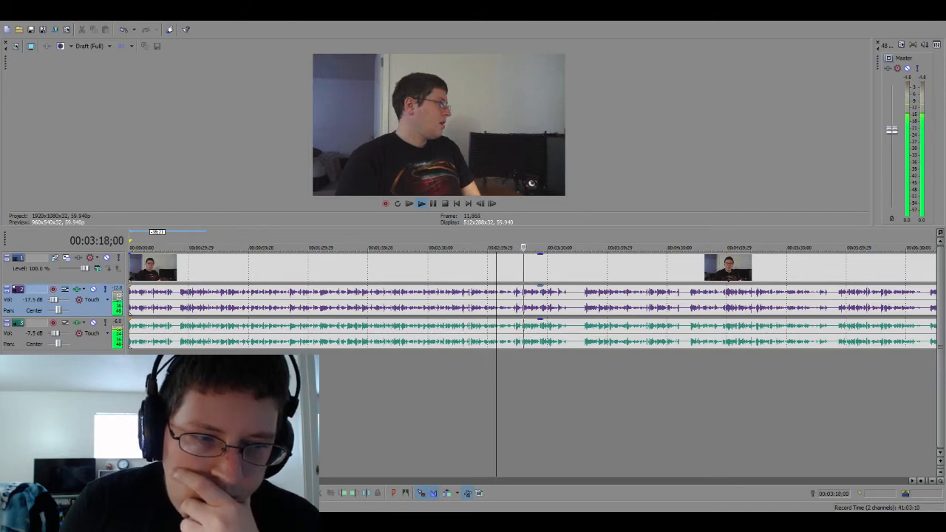
click(105, 290)
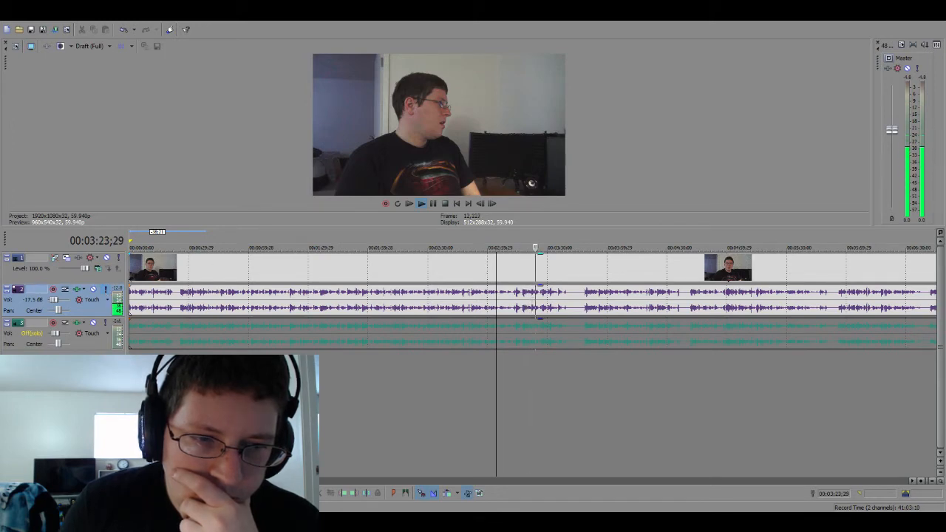
click(105, 290)
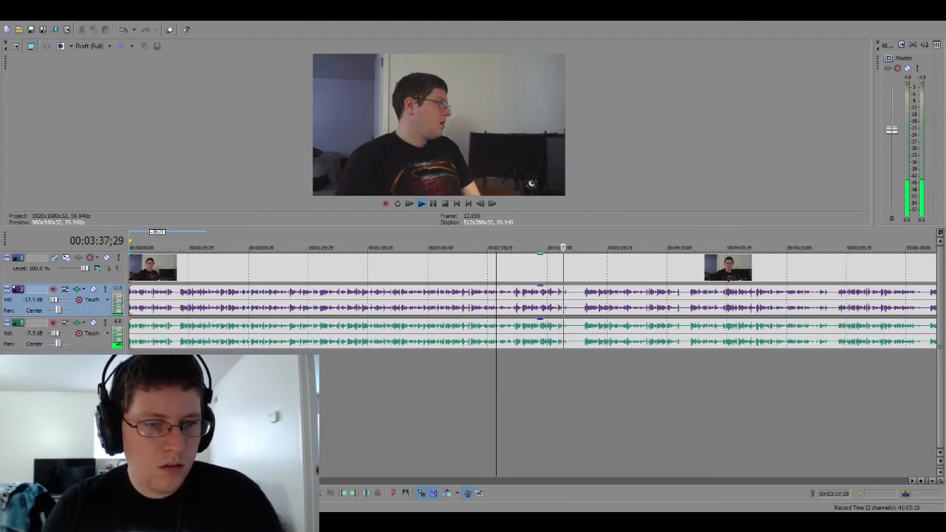
Replay the mix from 00:02:23;04 and mute and unmute track 2 to hear its contribution.
click(414, 380)
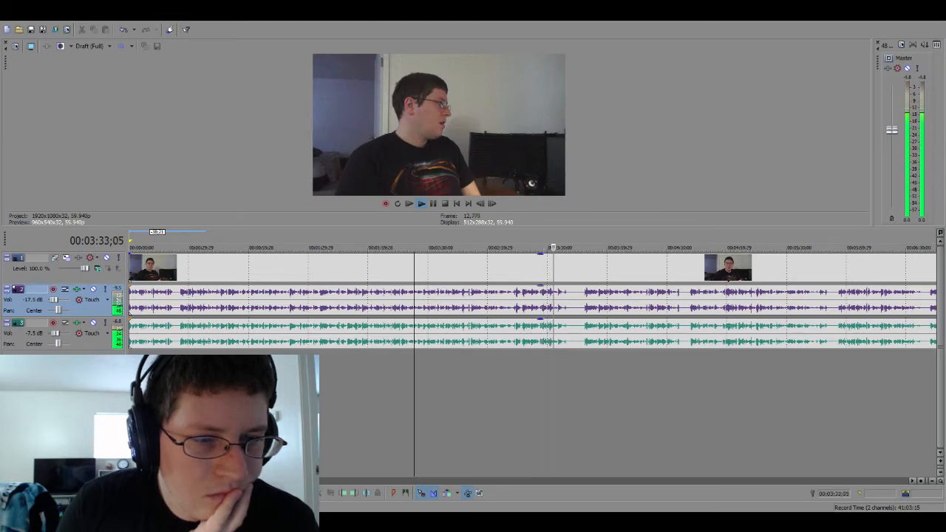
click(92, 289)
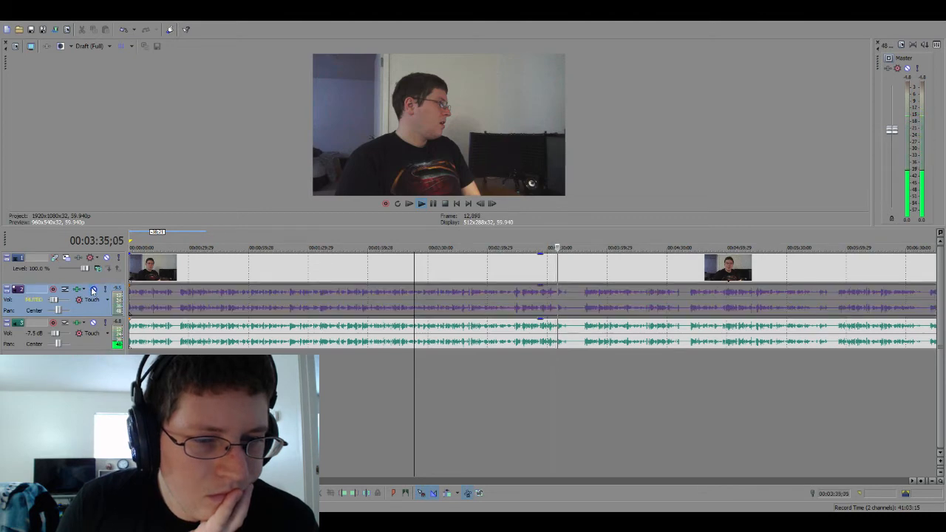
click(92, 289)
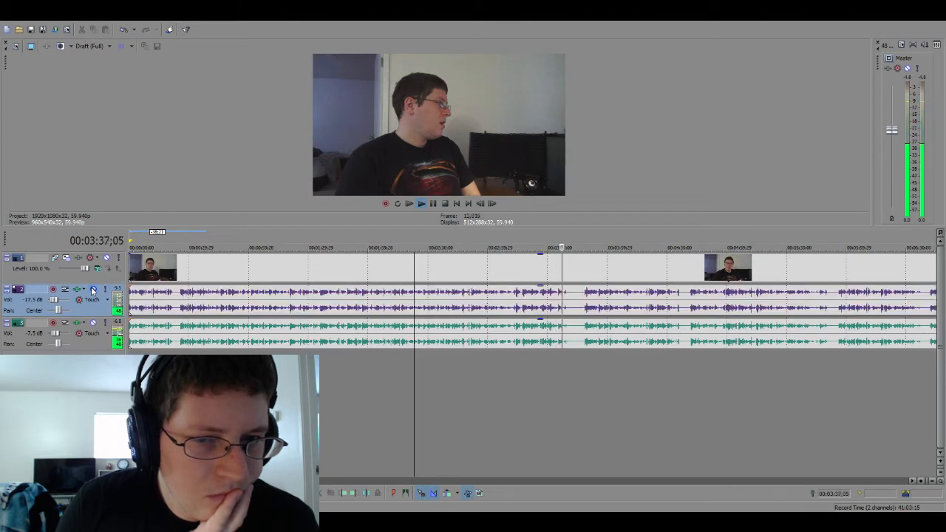
Listen with track 2 muted, stop playback, and delete track 2 from the project.
click(93, 289)
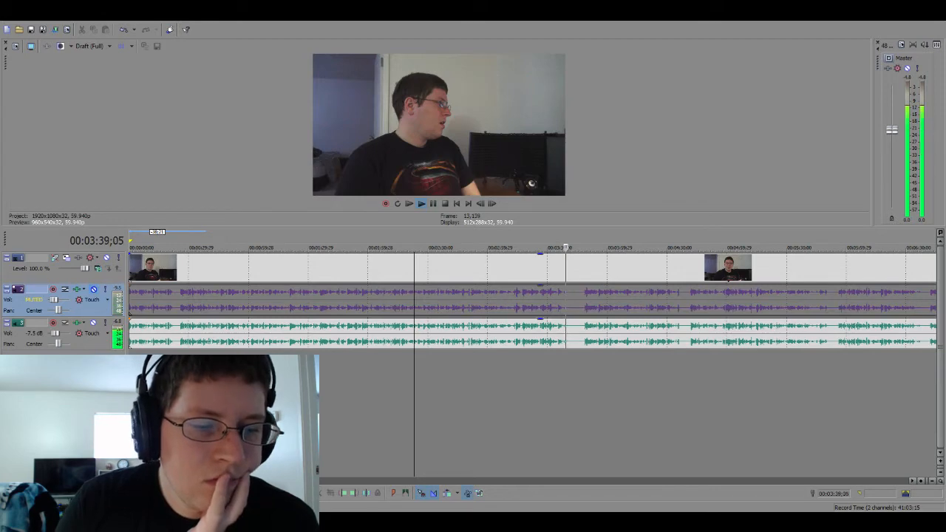
key(space)
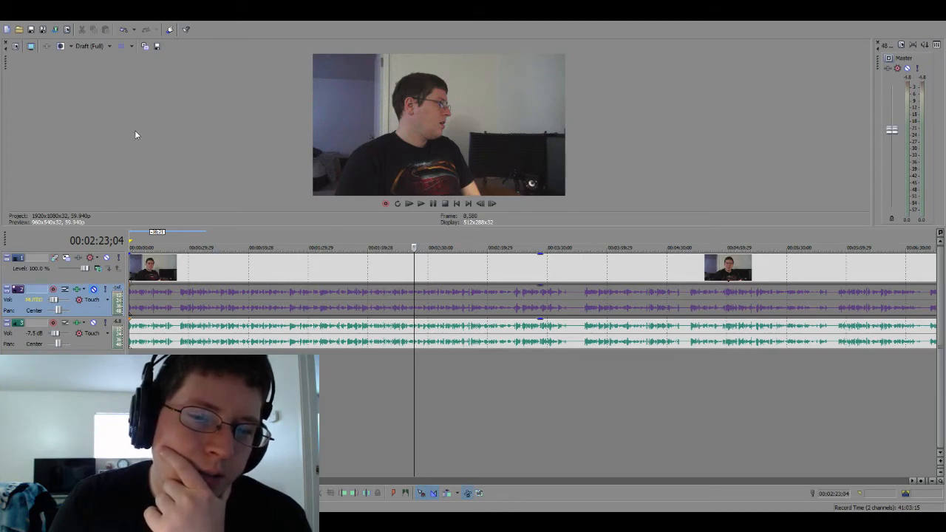
key(Delete)
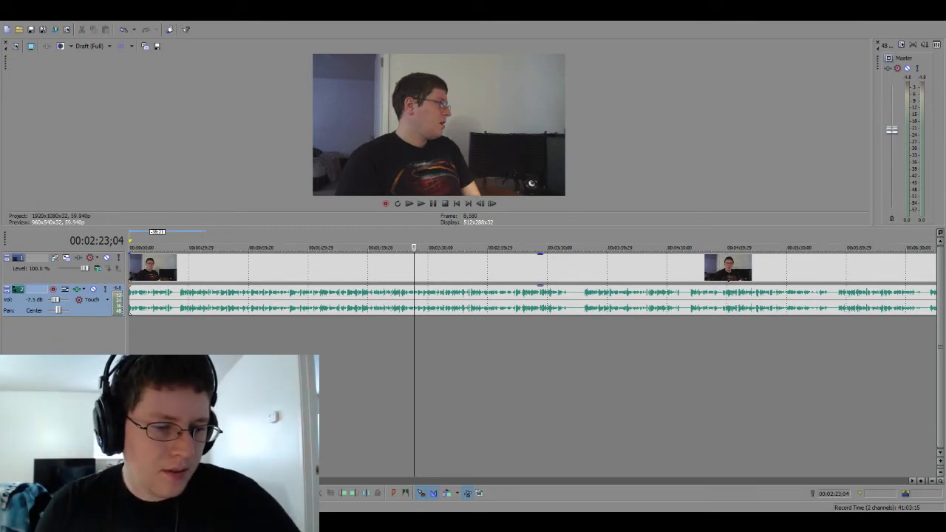
Play the remaining audio track from 00:02:23;04 to judge its sound, and stop playback.
key(space)
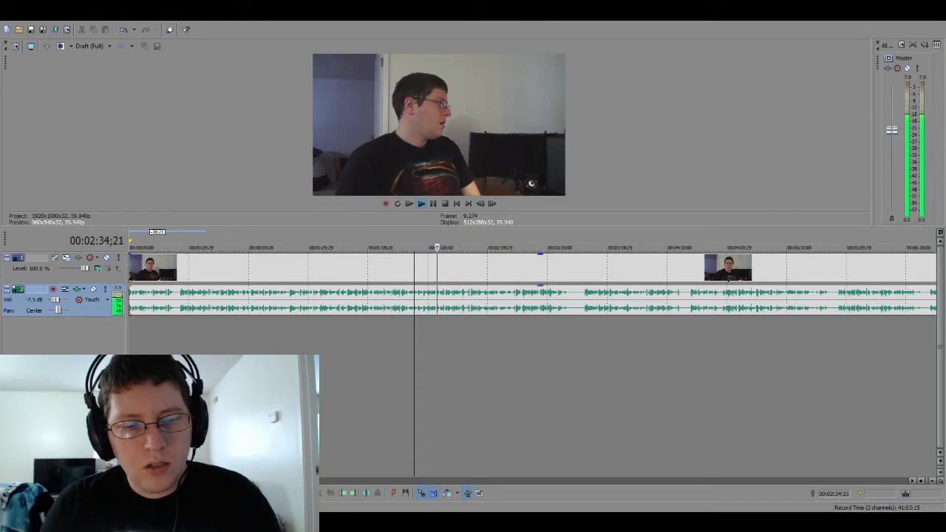
scroll(436, 250, down, 3)
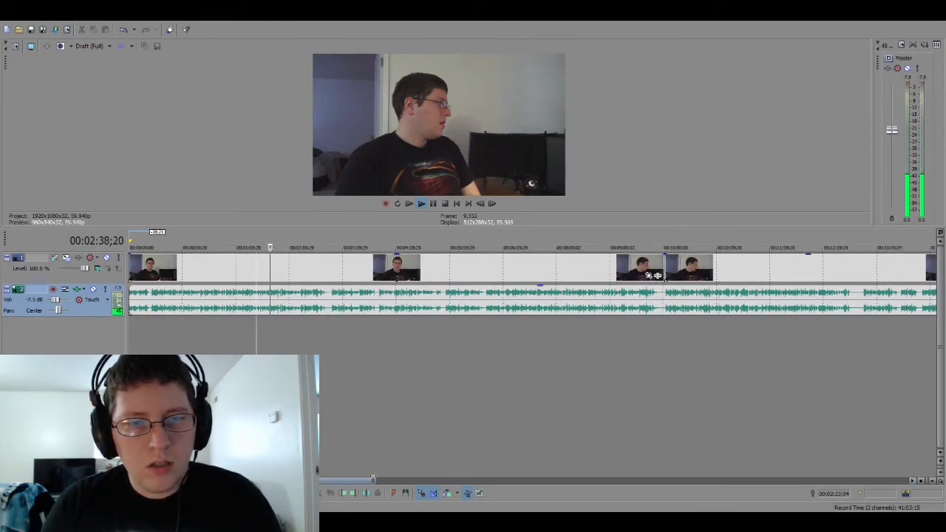
drag(374, 479, 221, 480)
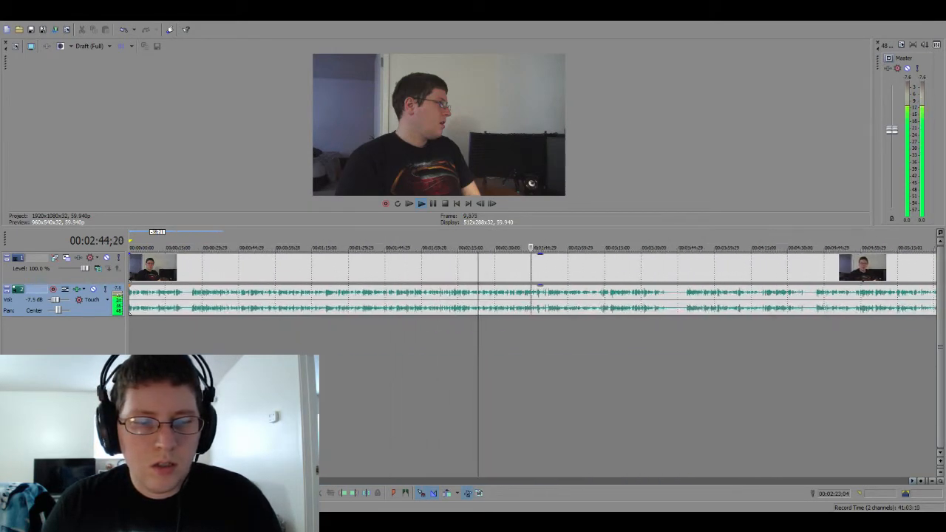
key(space)
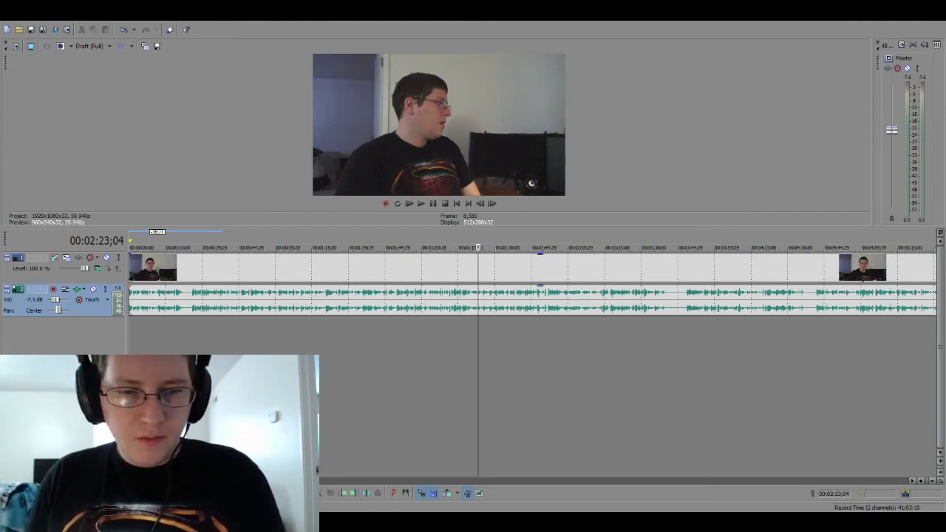
Play the opening from the project start, briefly check the Open Broadcaster Software window, and return to Vegas.
scroll(329, 377, up, 5)
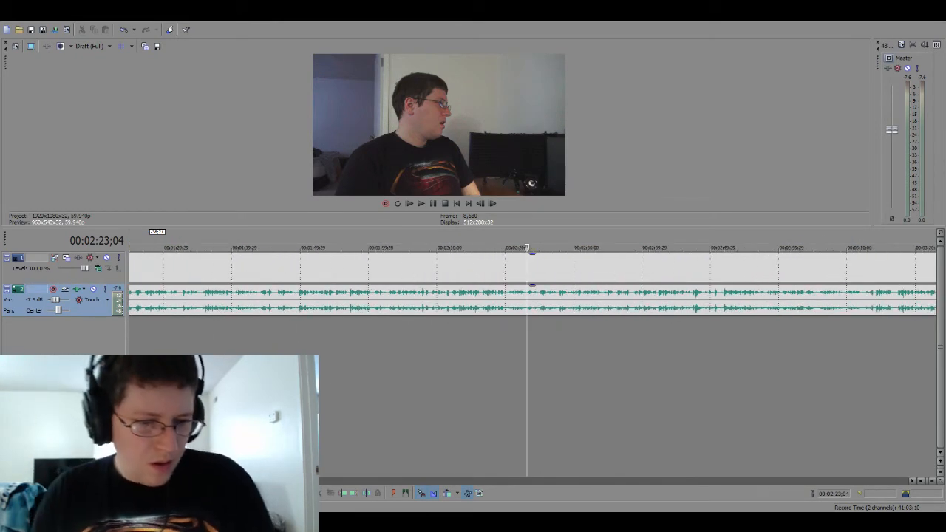
key(ctrl+Home)
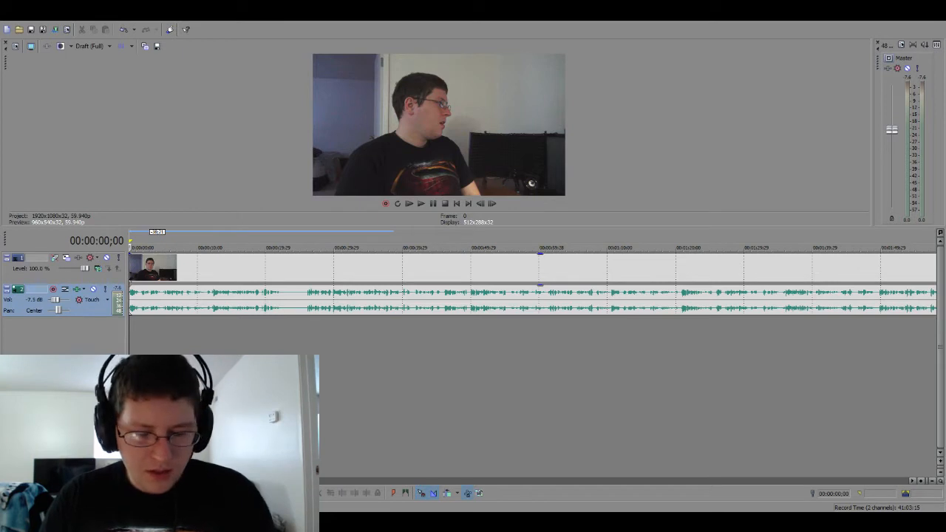
key(space)
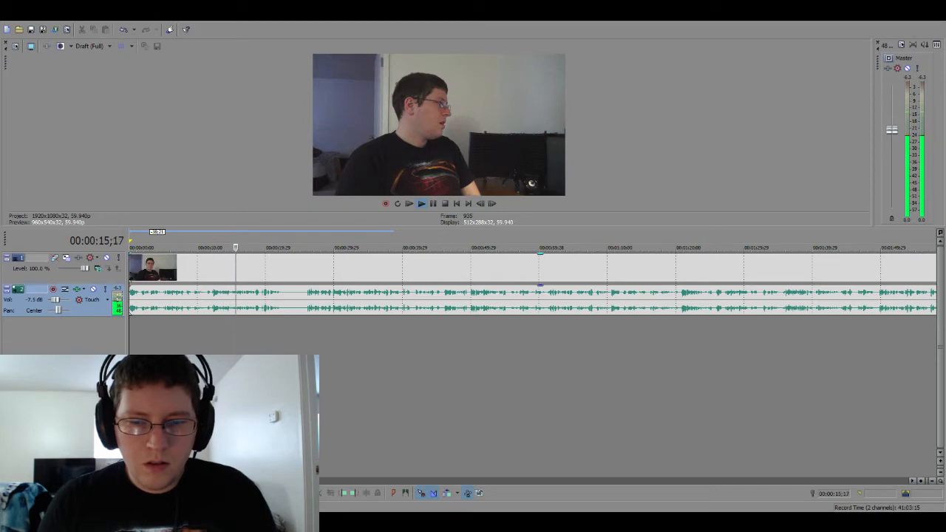
key(alt+Tab)
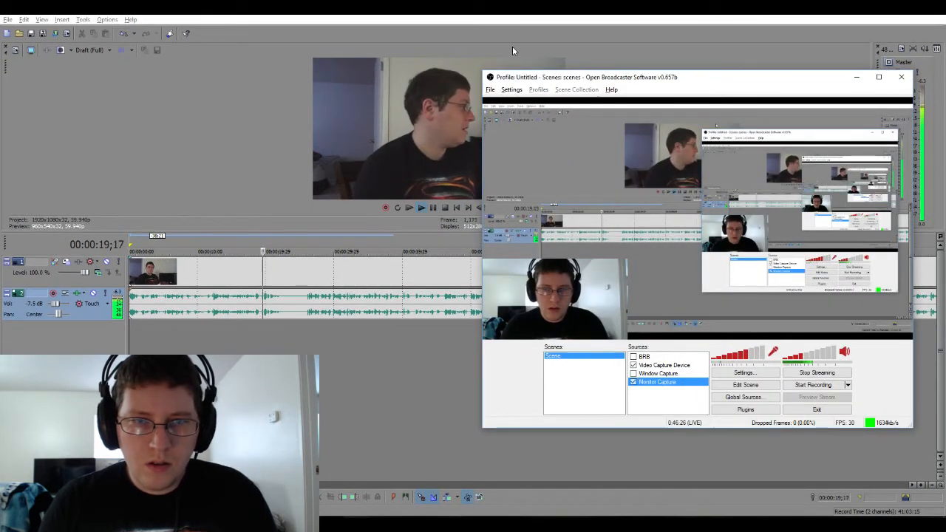
key(alt+Tab)
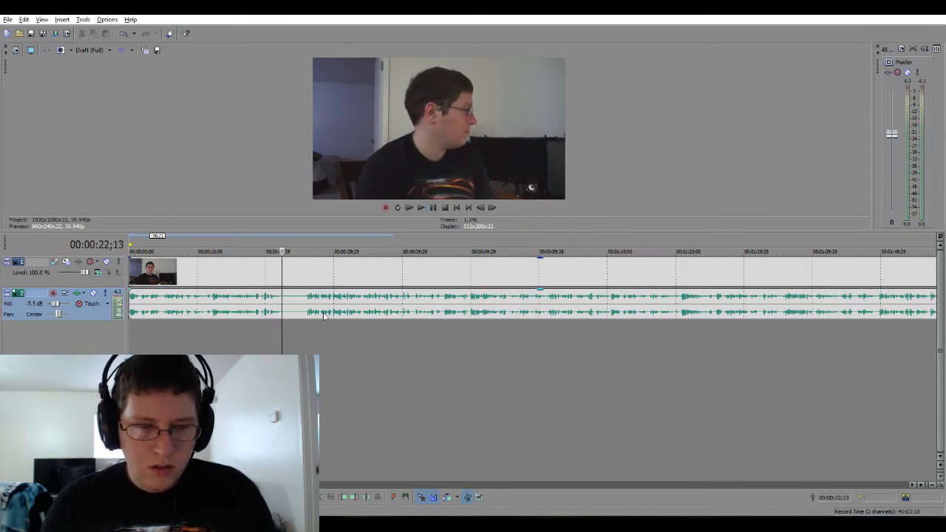
Replay the passage before the first long pause, stop at 00:00:22;06, and split the video and audio there.
scroll(323, 316, up, 5)
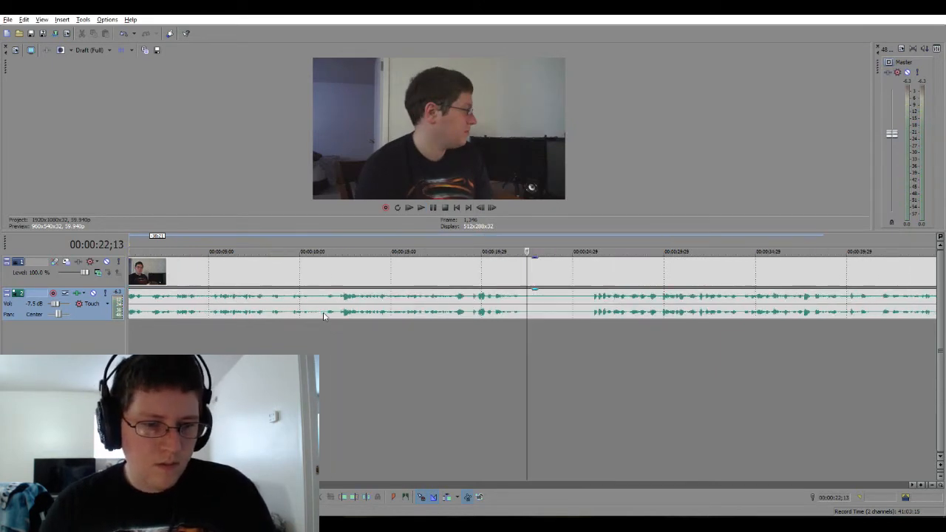
click(486, 338)
key(space)
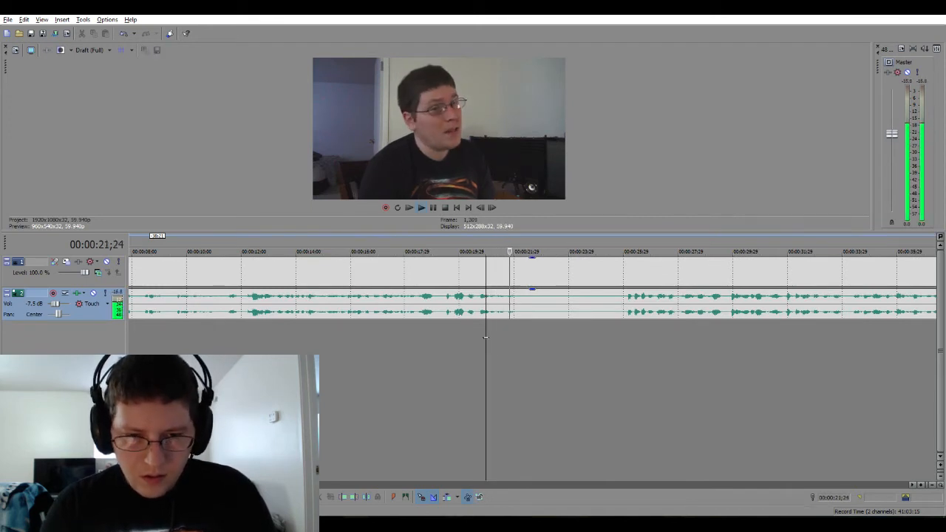
key(Return)
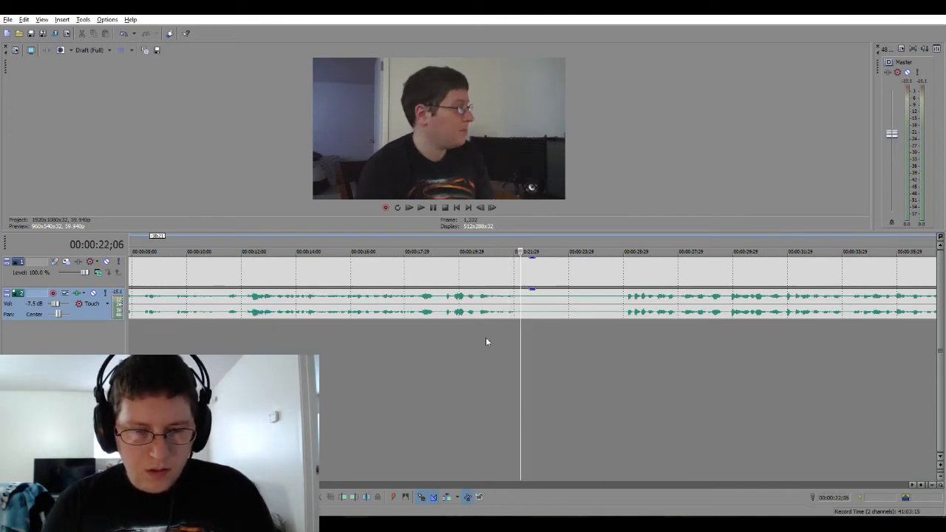
key(ctrl+z)
Find where speech resumes after the pause, step back to 00:00:26;02, and split the video and audio there.
key(space)
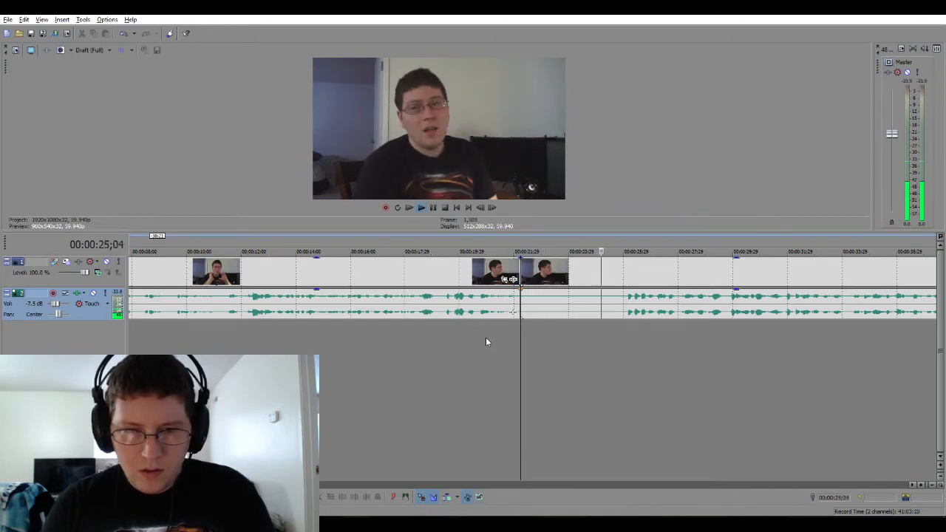
key(Return)
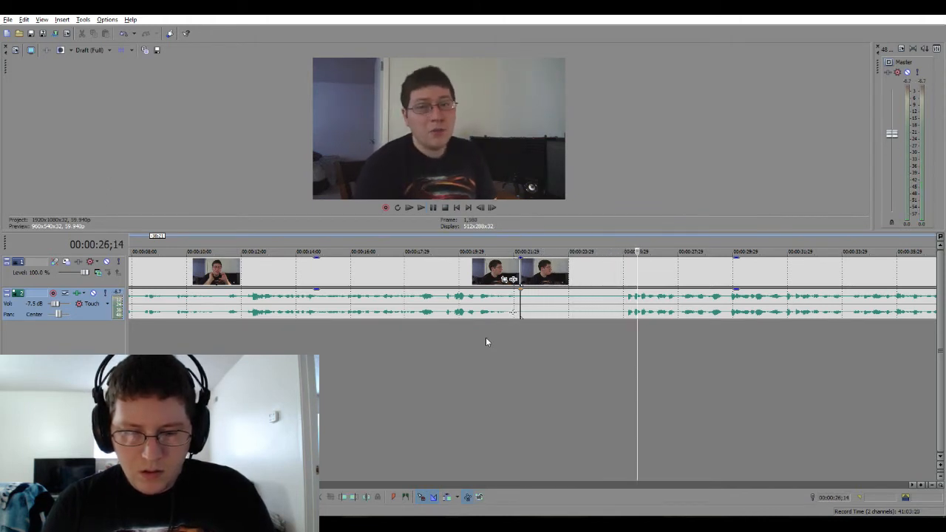
key(Left)
key(Left)
key(Left)
key(Left)
key(Left)
key(Left)
key(Left)
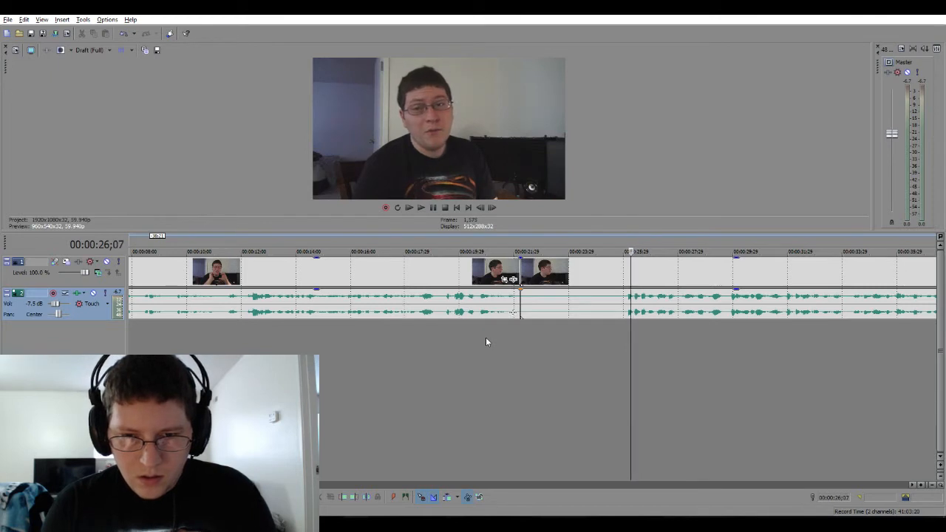
key(Left)
key(Left)
key(Left)
key(Left)
key(Left)
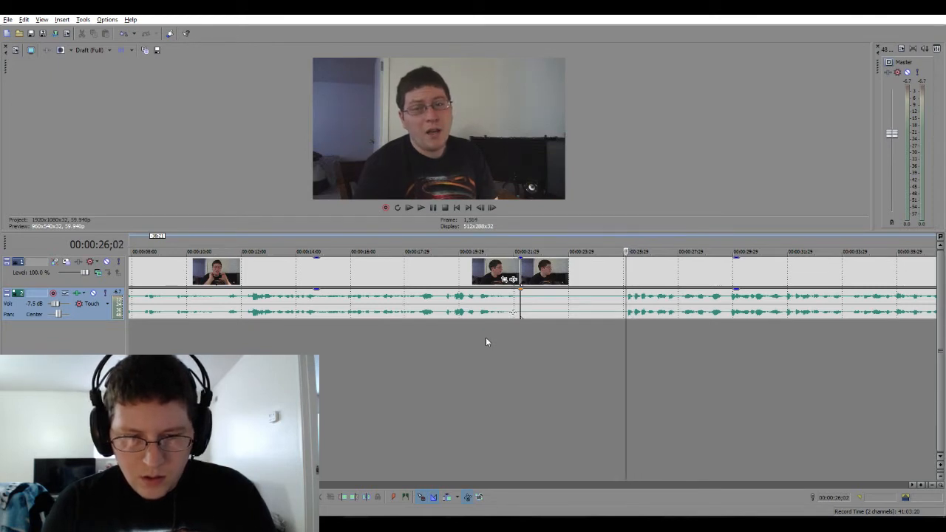
key(ctrl+v)
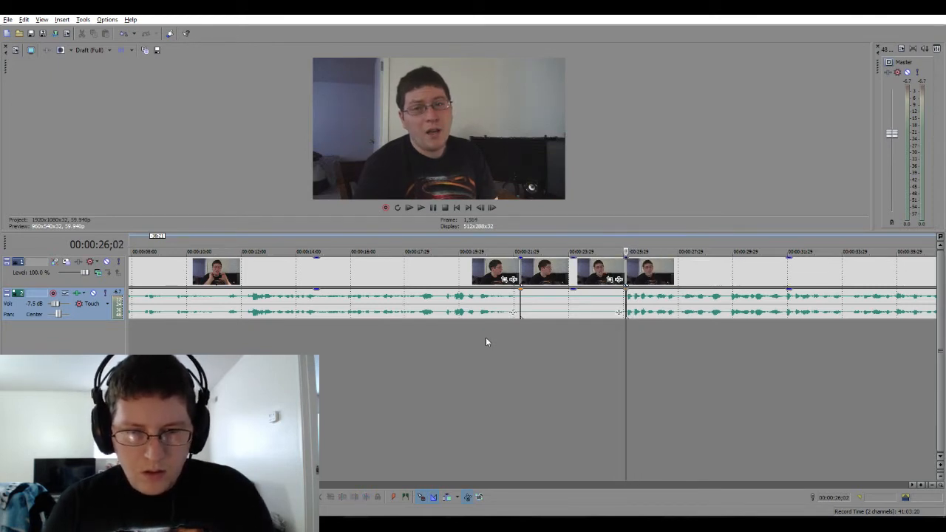
Delete the silent segment between the two splits and move the following clip back to 00:00:22;06 to close the gap.
click(540, 317)
key(Delete)
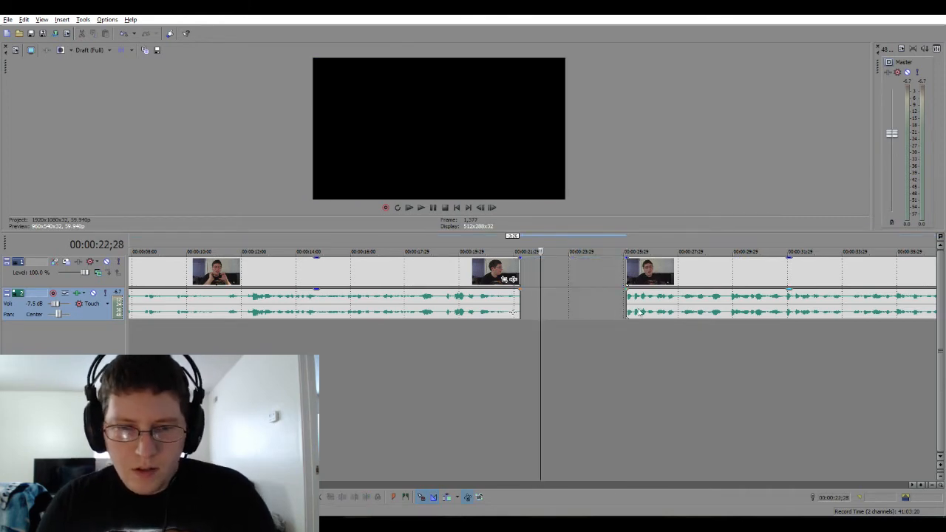
drag(640, 312, 539, 317)
click(523, 332)
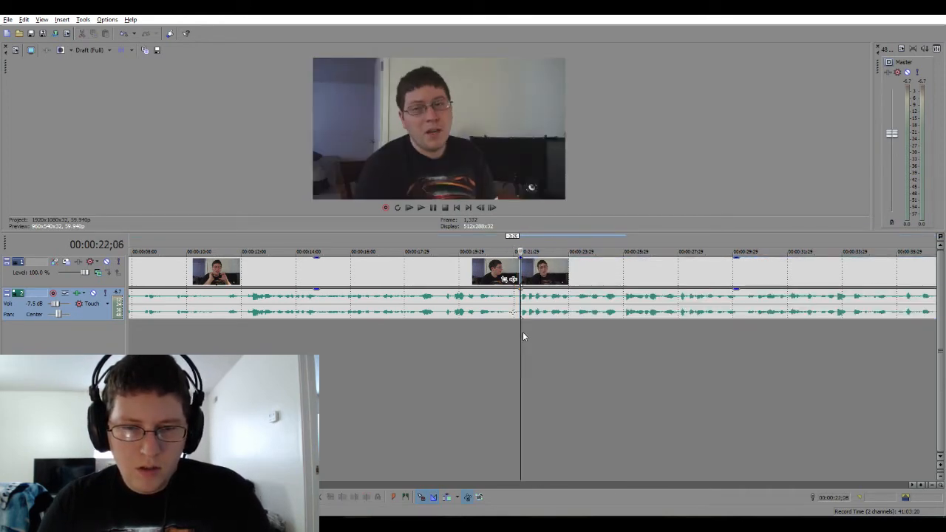
Try overlapping the following clip onto the previous clip's end near 22 seconds as a short crossfade, and play the transition.
scroll(523, 332, up, 5)
drag(570, 310, 543, 323)
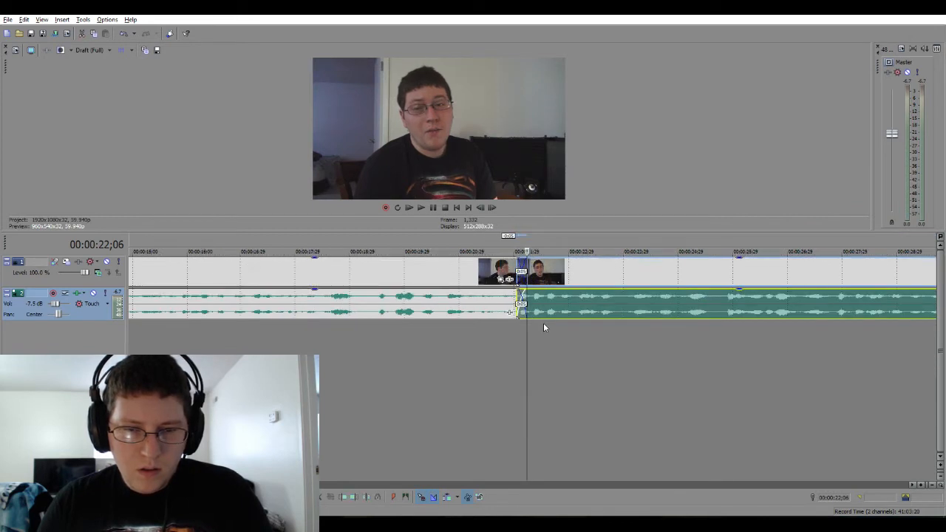
scroll(543, 323, down, 3)
click(490, 338)
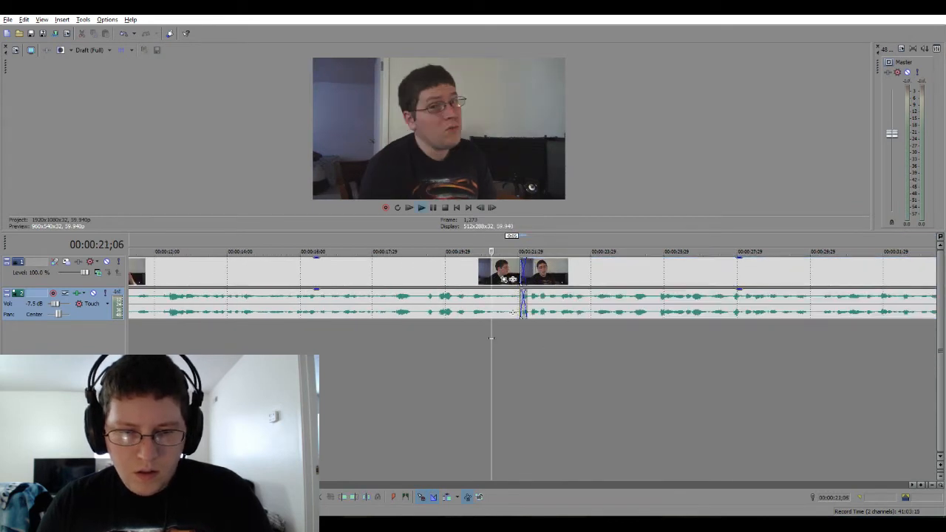
key(space)
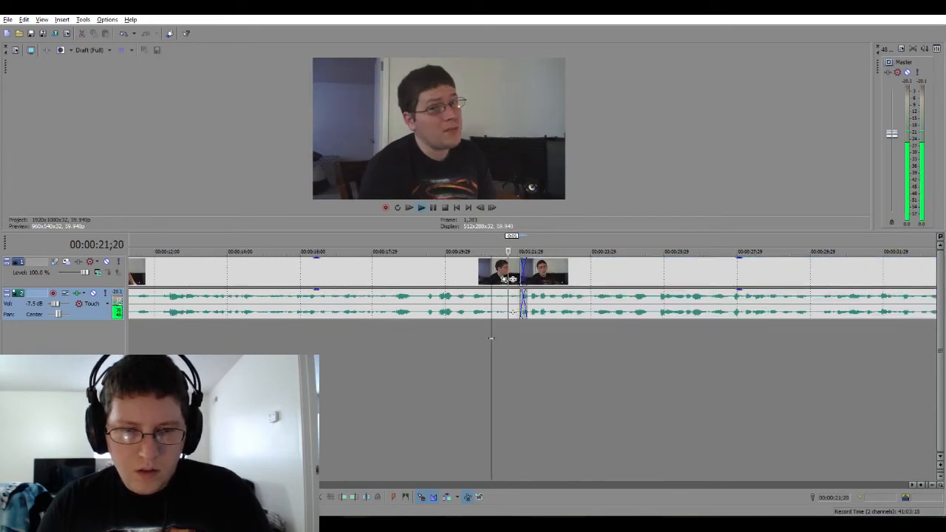
key(space)
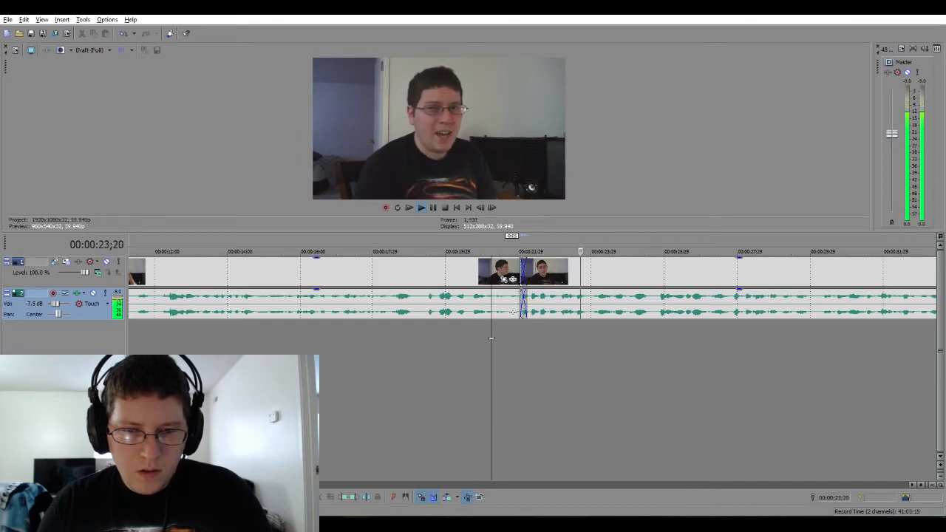
Undo the crossfade and the preceding deletion and split, restoring the silent section after the 22-second cut.
key(ctrl+z)
key(ctrl+z)
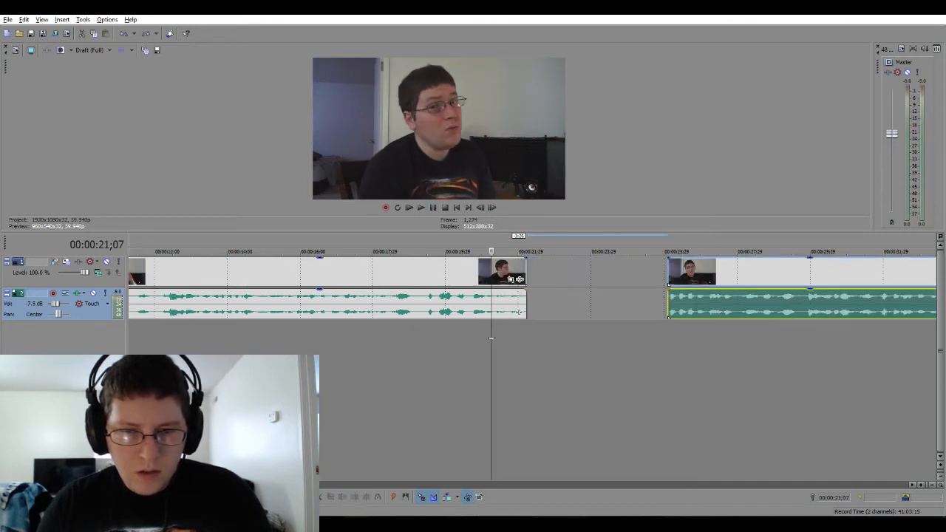
key(ctrl+y)
key(ctrl+y)
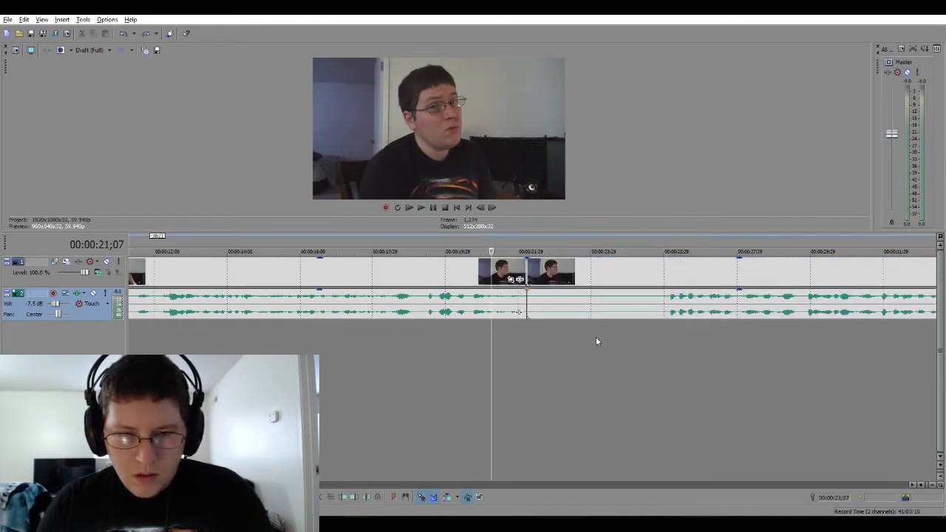
Split the clip at 00:00:26;00, just before speech resumes, and delete the silent section preceding the split.
click(666, 328)
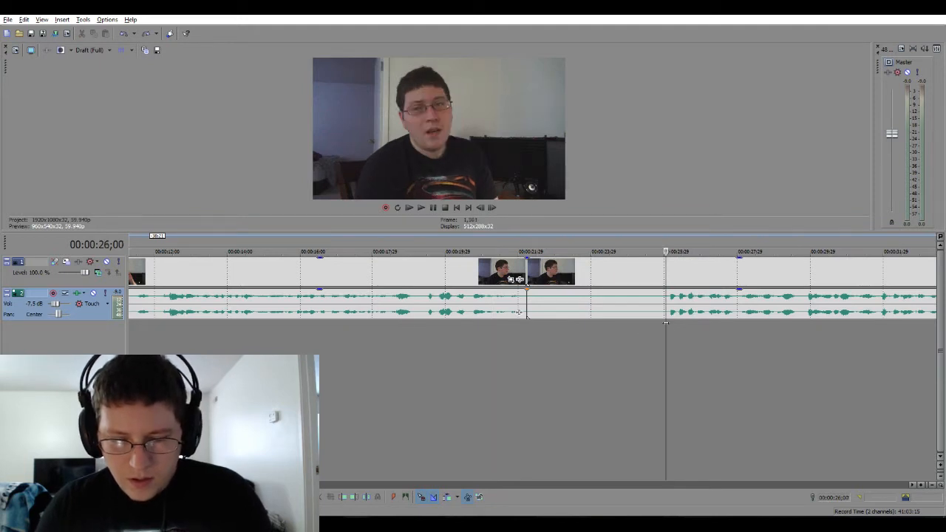
key(ctrl+v)
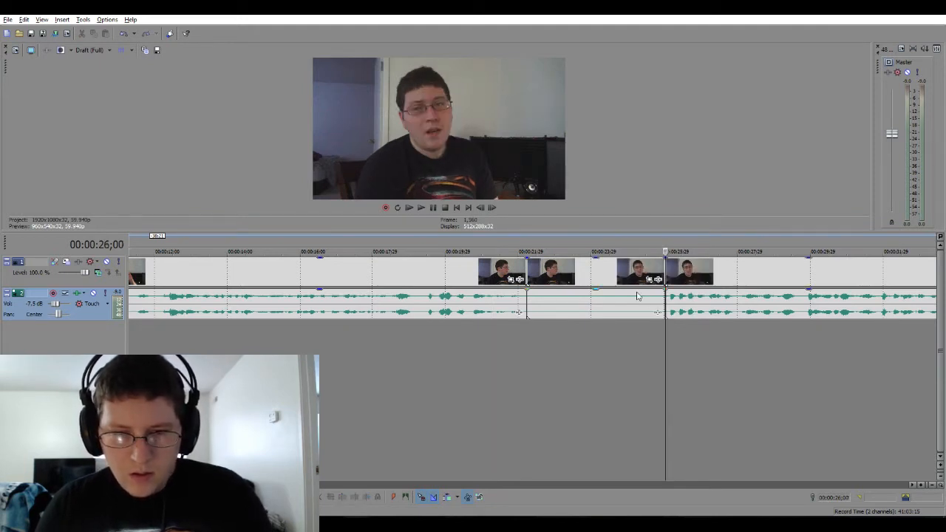
double_click(636, 299)
key(Delete)
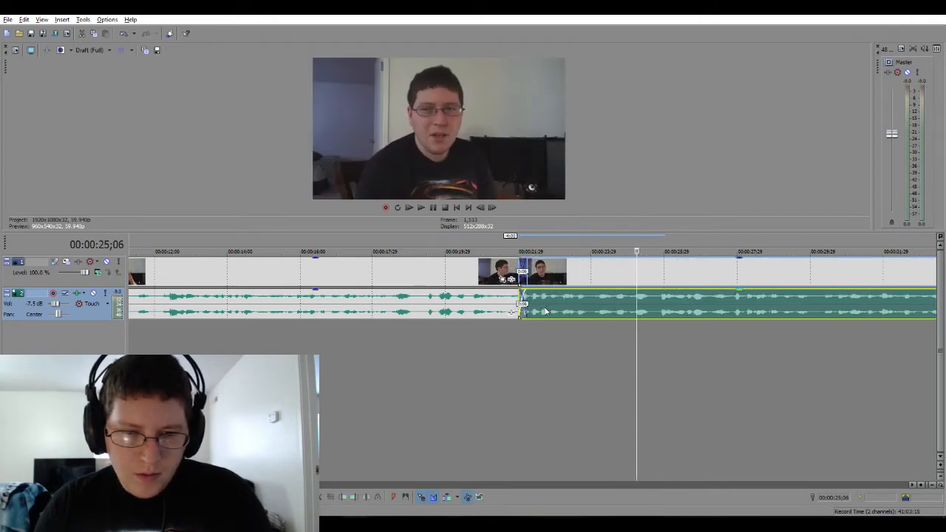
Overlap the following clip onto the previous clip's end near 22 seconds as a short crossfade and play the transition.
drag(545, 312, 547, 313)
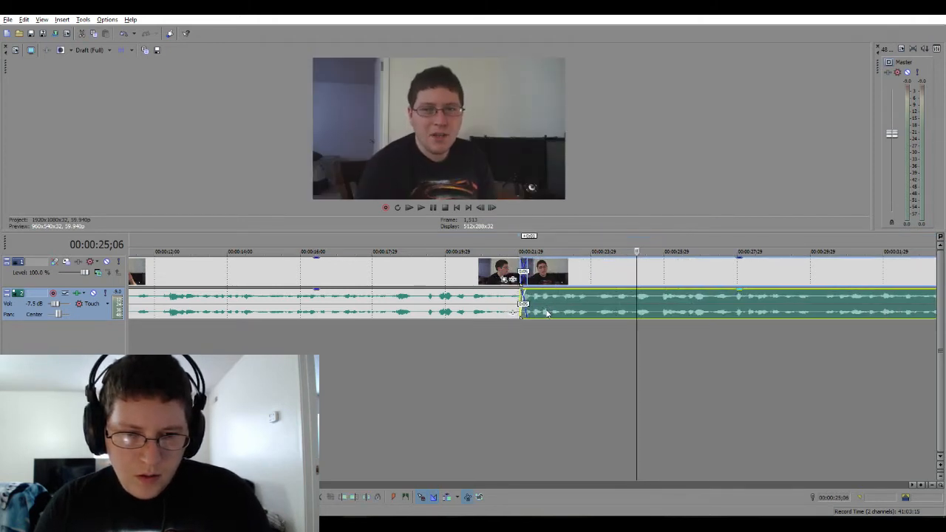
click(486, 334)
key(space)
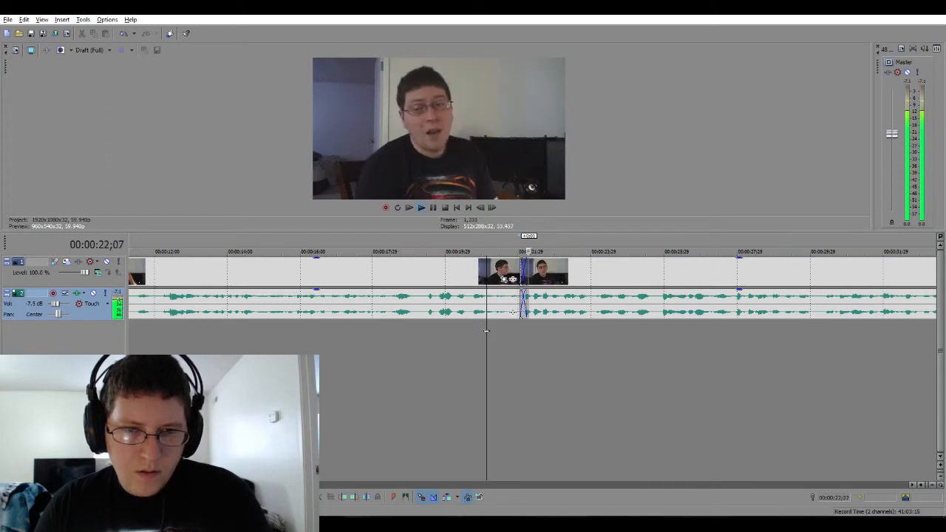
click(456, 334)
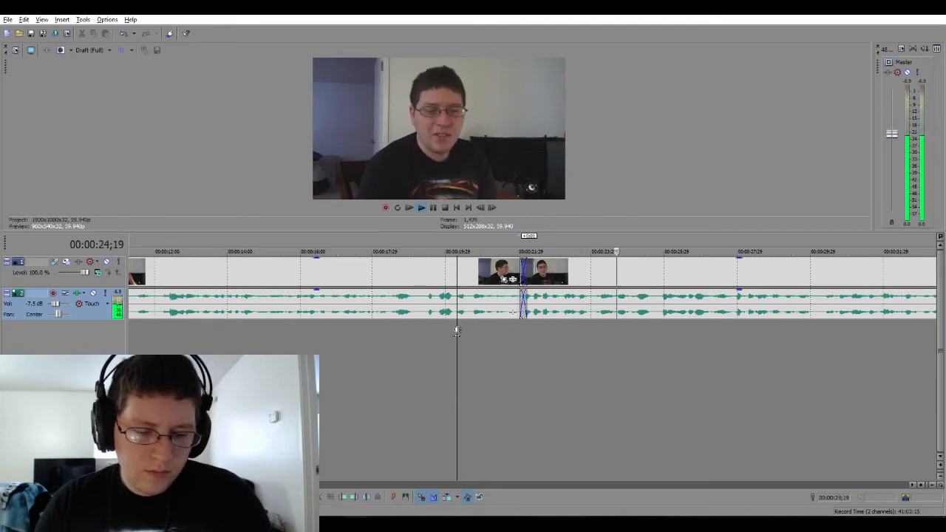
Select all video clips from about the 10-minute mark to the end and shift them slightly earlier to meet the preceding clip.
scroll(457, 331, down, 6)
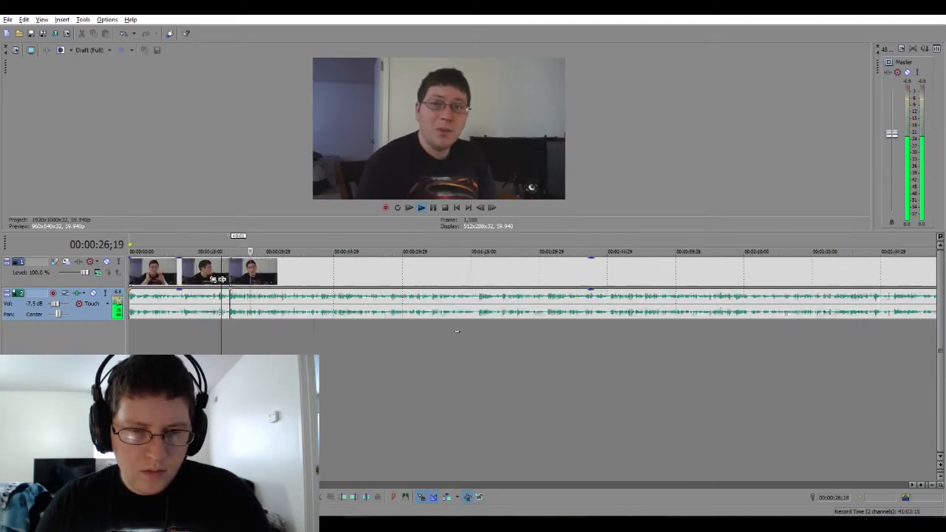
scroll(457, 332, down, 3)
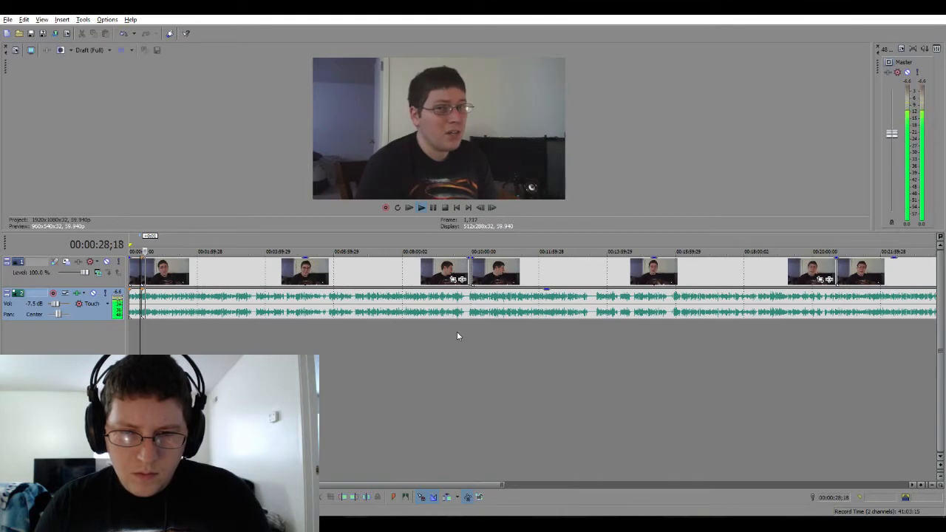
scroll(457, 332, down, 2)
scroll(457, 332, down, 2)
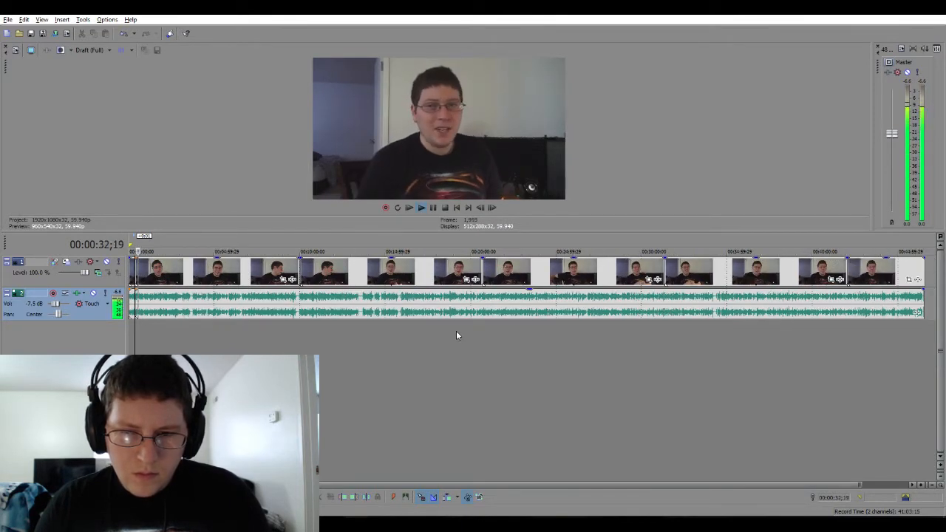
click(426, 270)
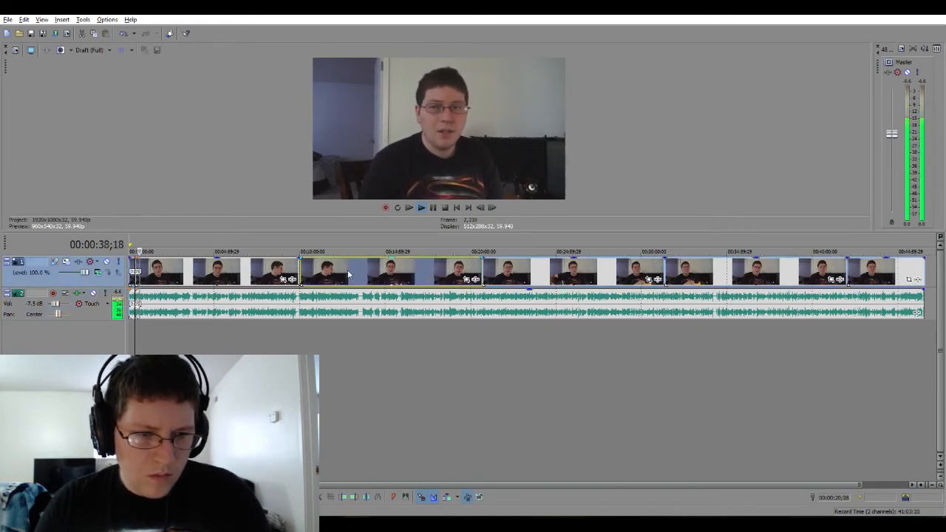
scroll(367, 393, up, 3)
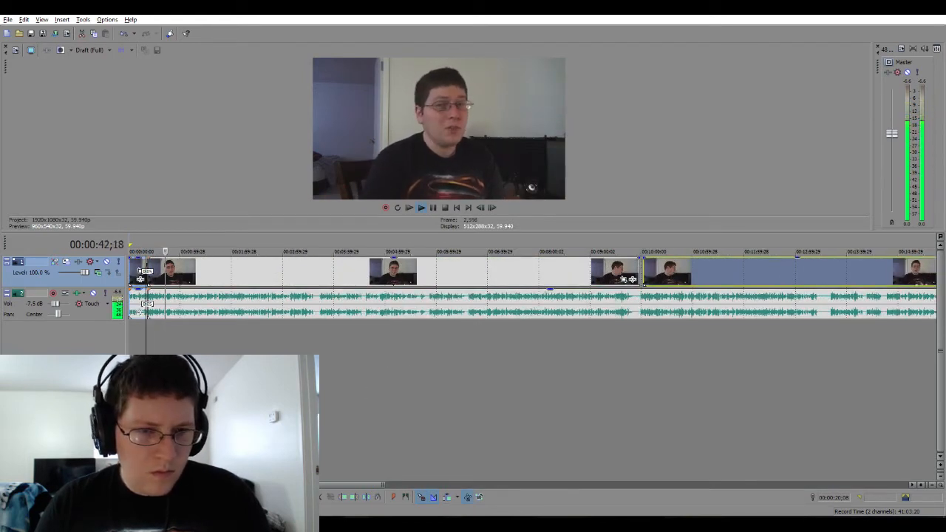
key(space)
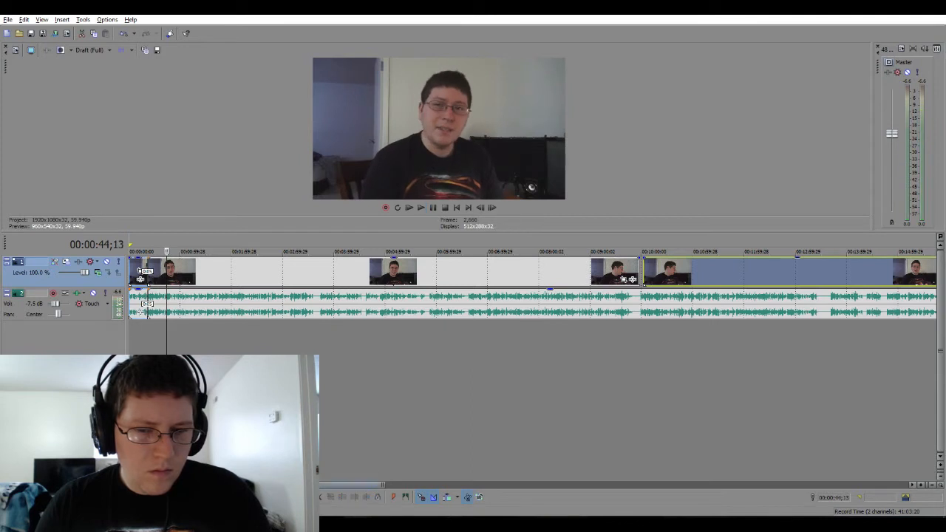
click(716, 332)
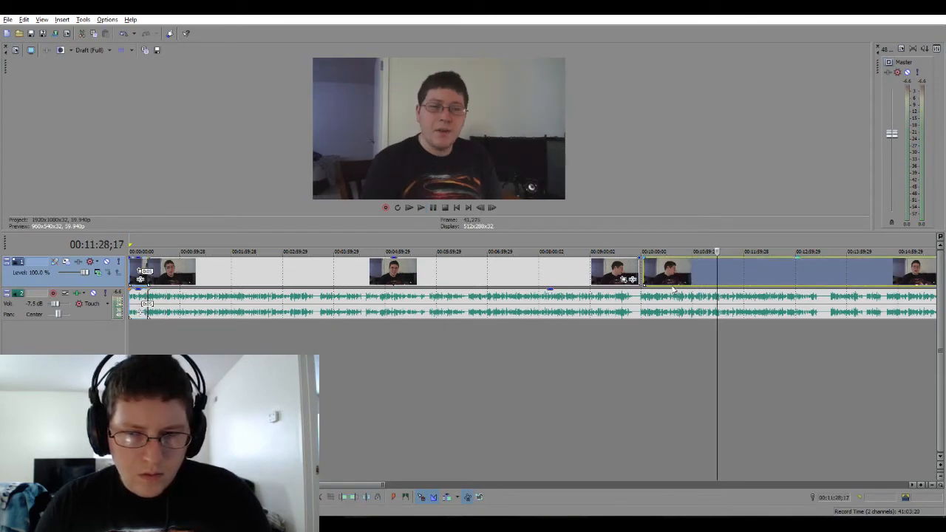
key(grave)
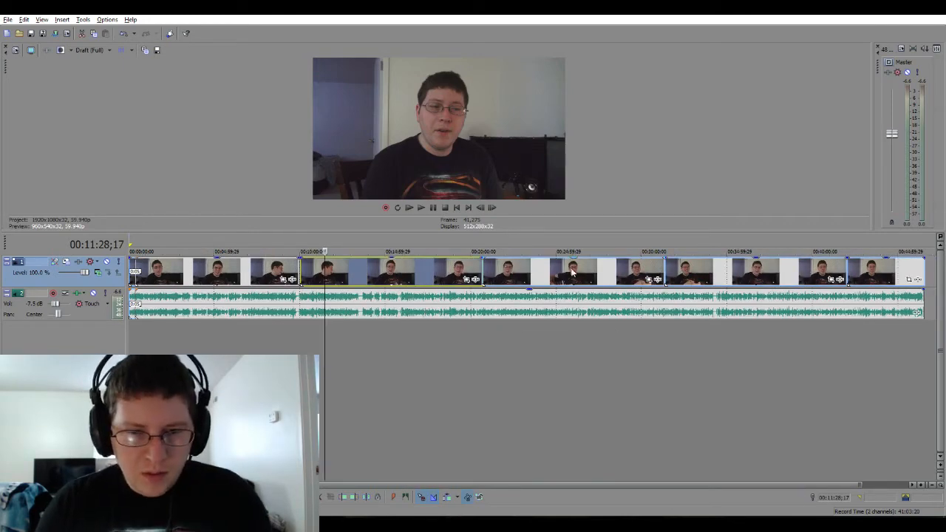
ctrl+click(635, 274)
ctrl+click(843, 278)
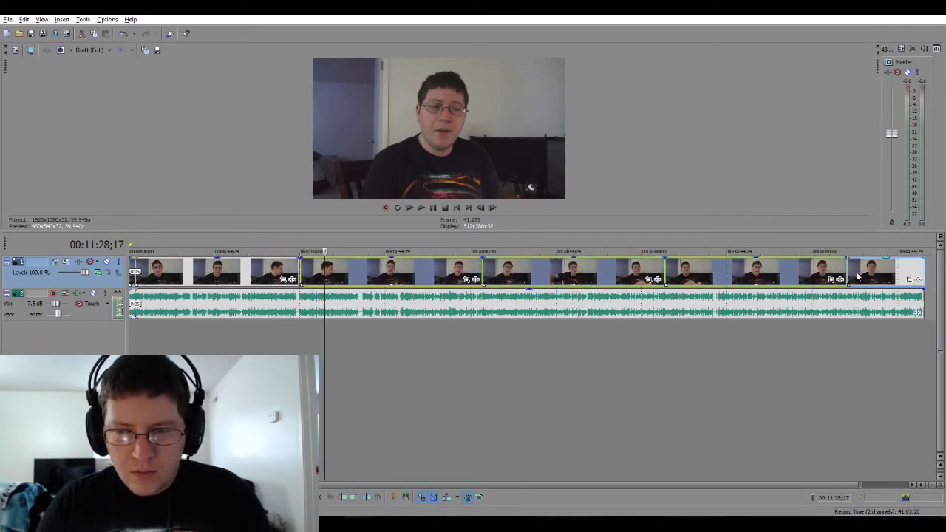
ctrl+click(880, 273)
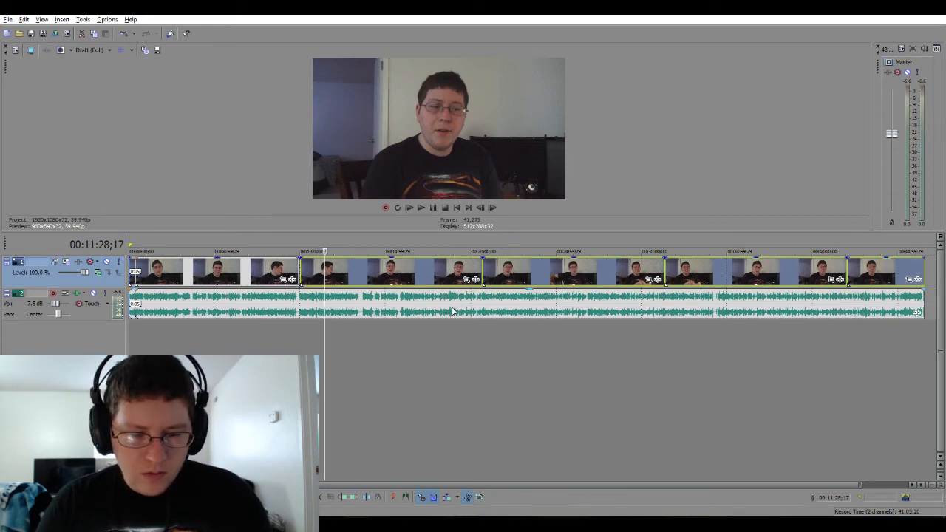
drag(365, 277, 361, 279)
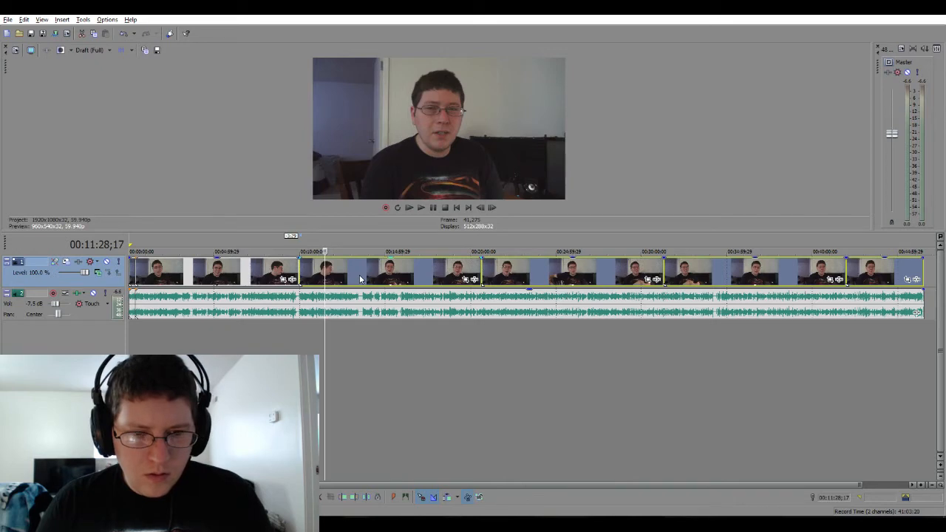
click(350, 368)
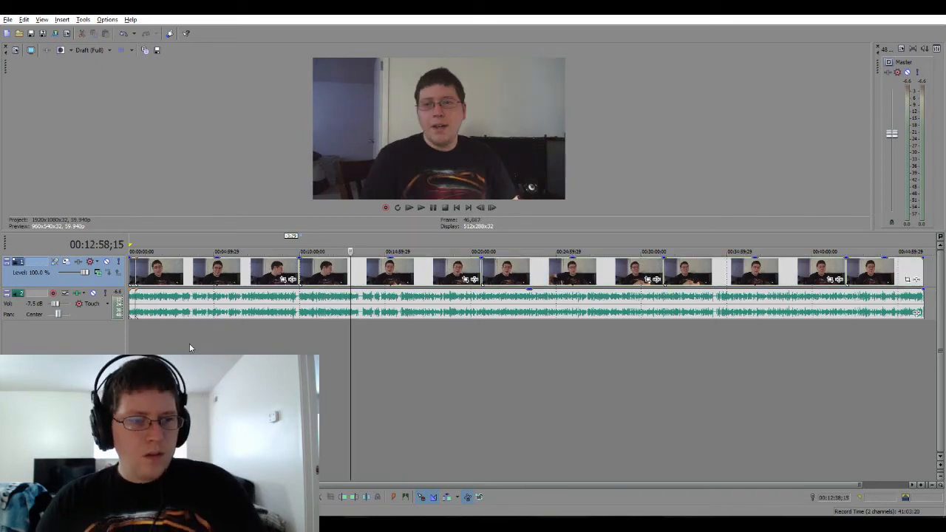
Play the opening footage from about 19 seconds through the crossfade, replay it, and stop at about 28 seconds.
scroll(187, 343, up, 6)
scroll(186, 344, up, 1)
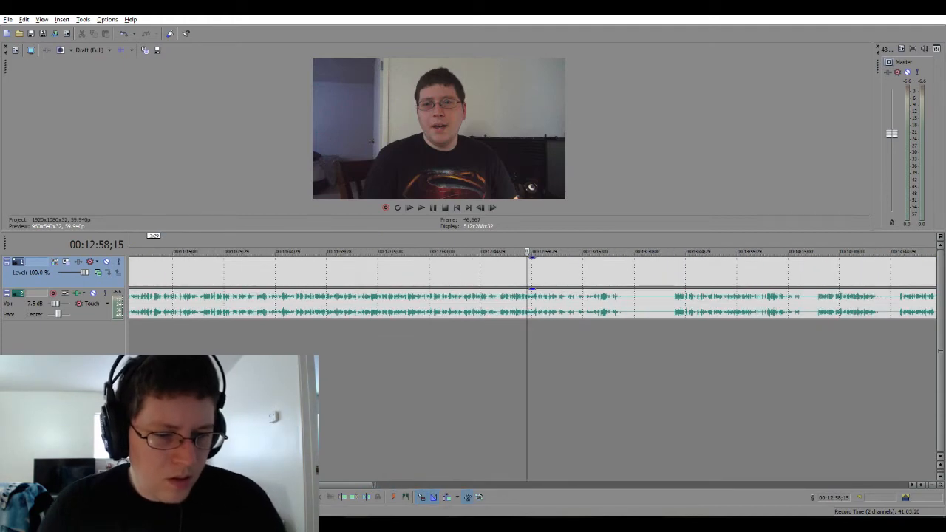
drag(341, 484, 319, 485)
scroll(196, 279, up, 5)
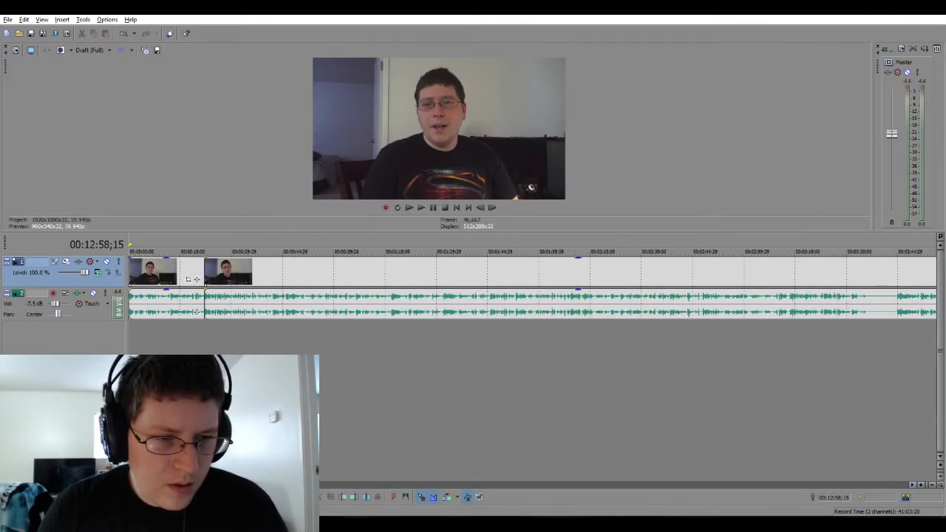
click(194, 337)
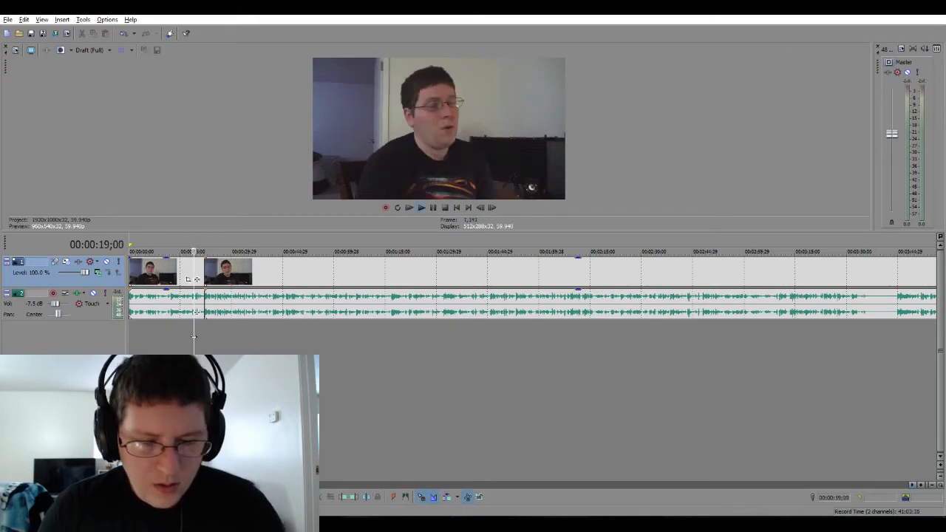
key(space)
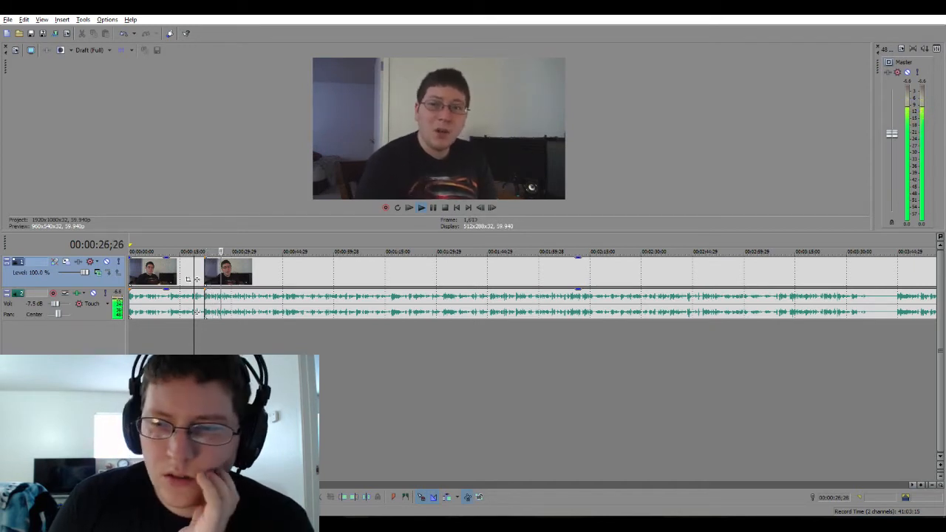
scroll(195, 280, down, 1)
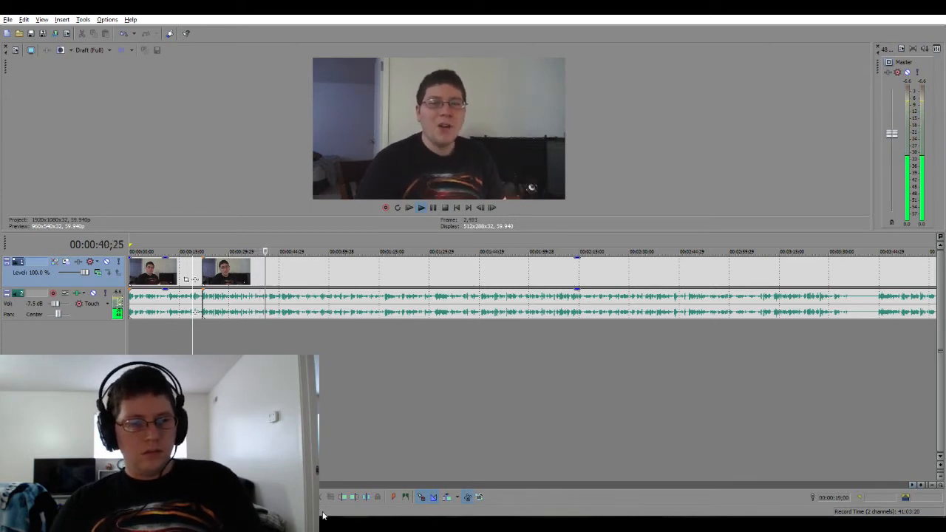
click(196, 339)
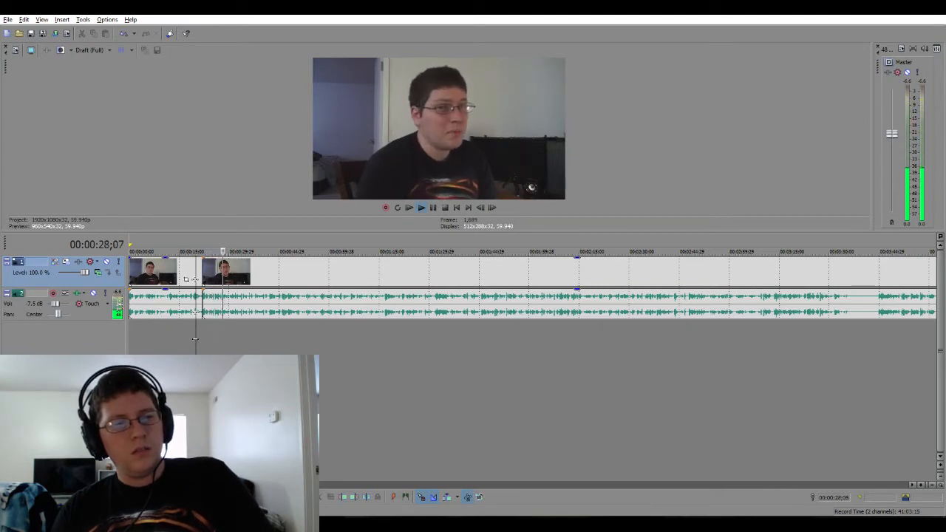
key(space)
Add a timeline marker at 00:00:27;28 labelled "AndyCade Logo Insert".
scroll(195, 339, up, 5)
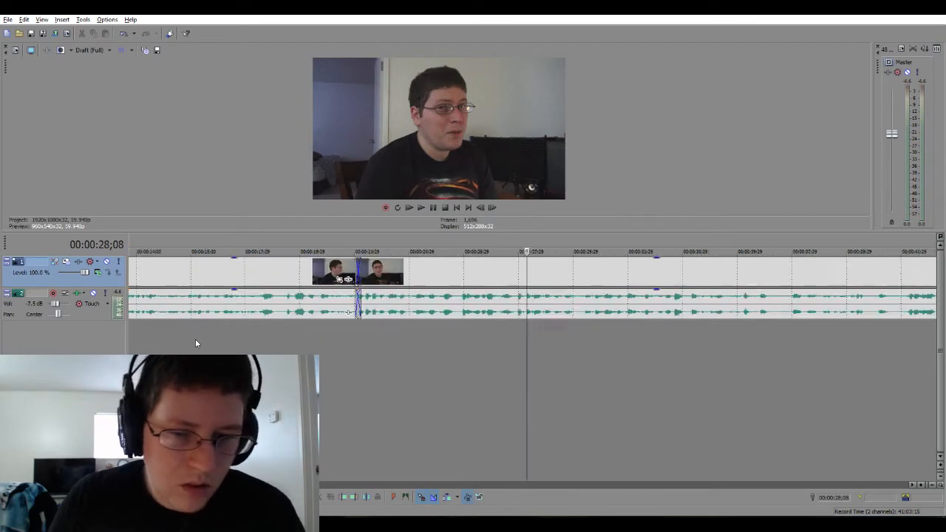
scroll(195, 338, up, 3)
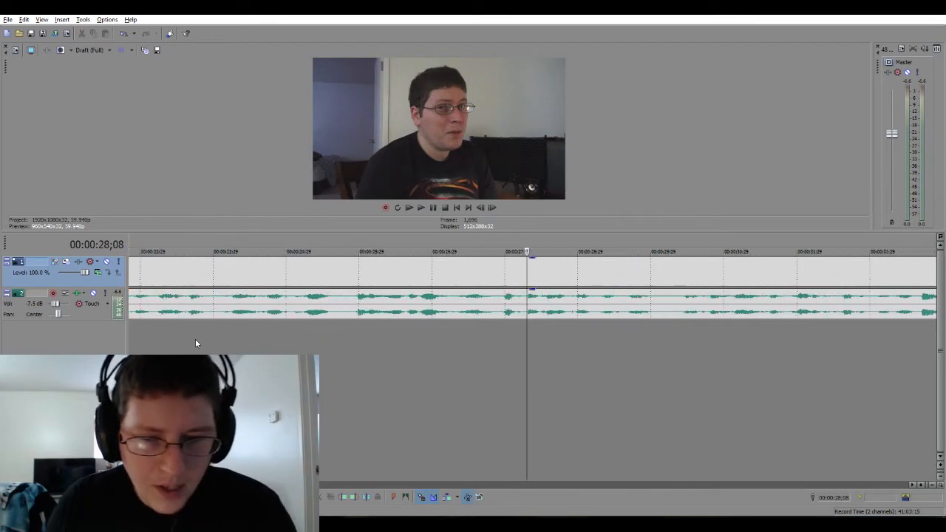
click(504, 326)
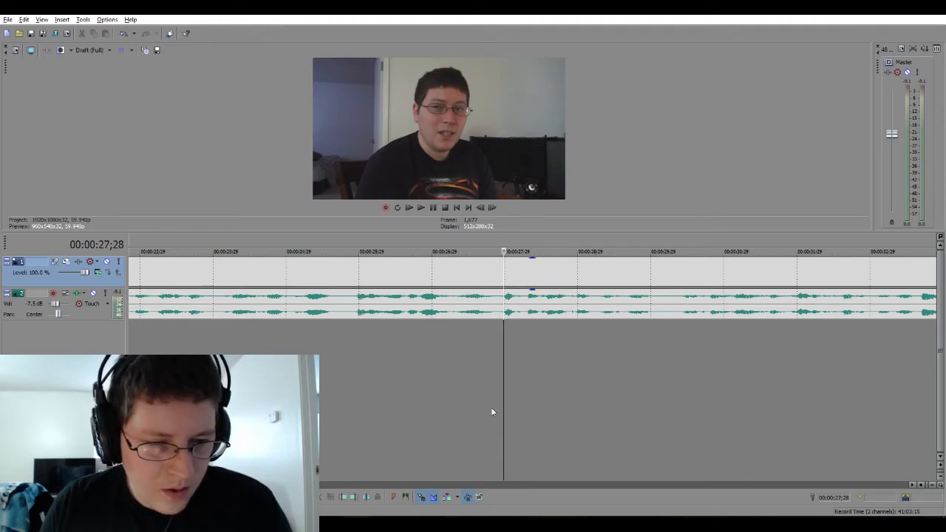
click(405, 498)
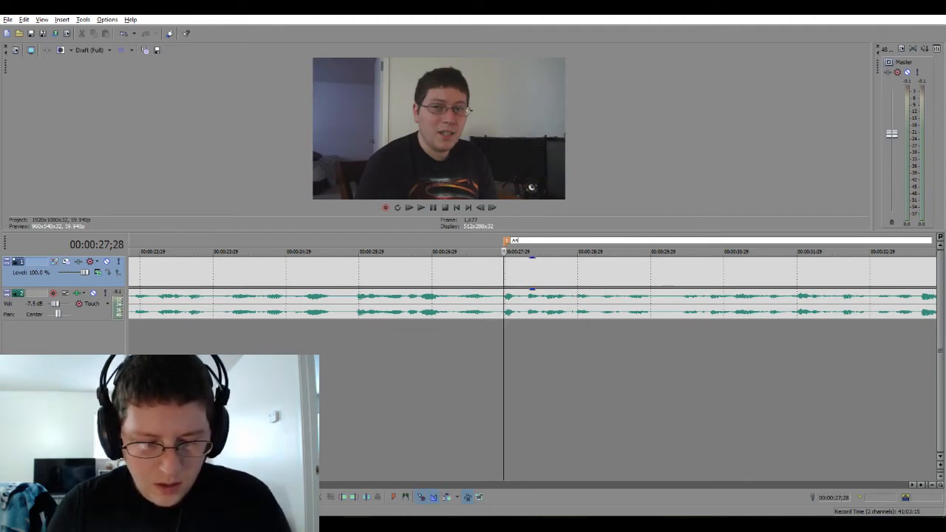
text(AndyC)
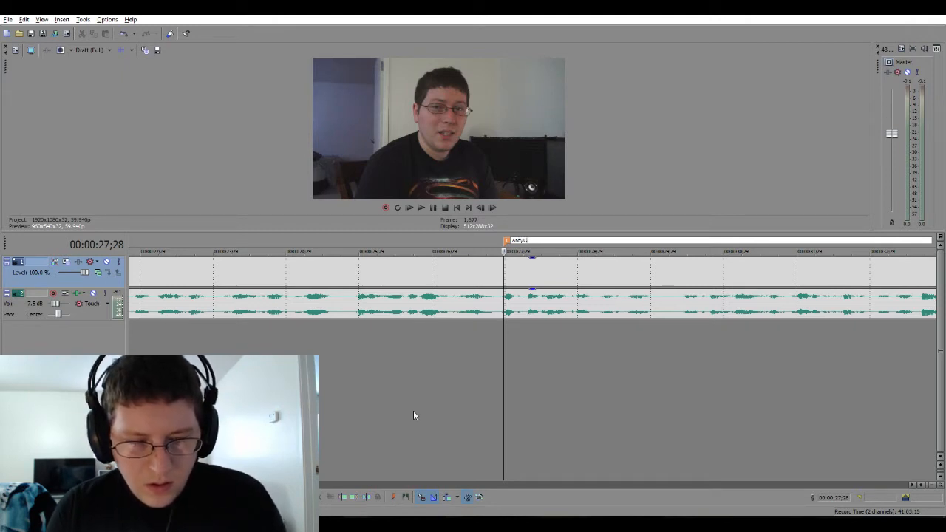
text(ade Logo Insert)
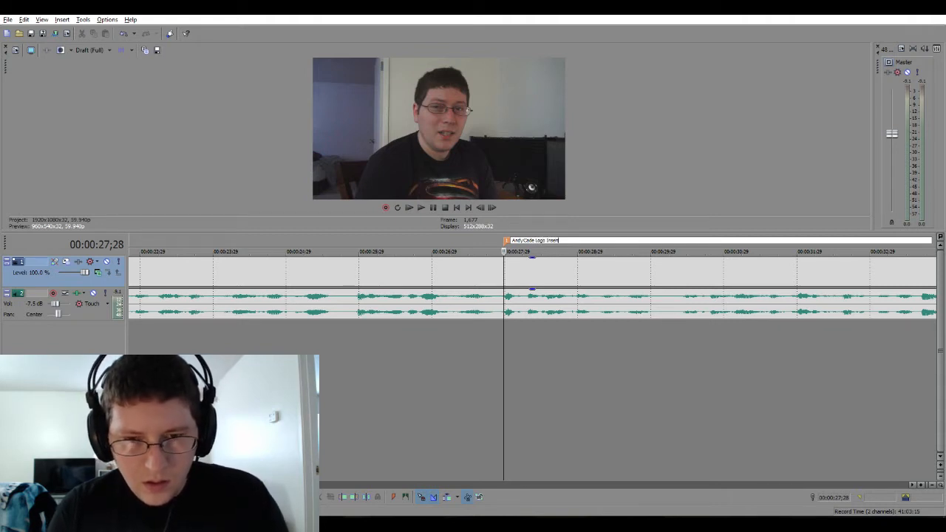
key(Return)
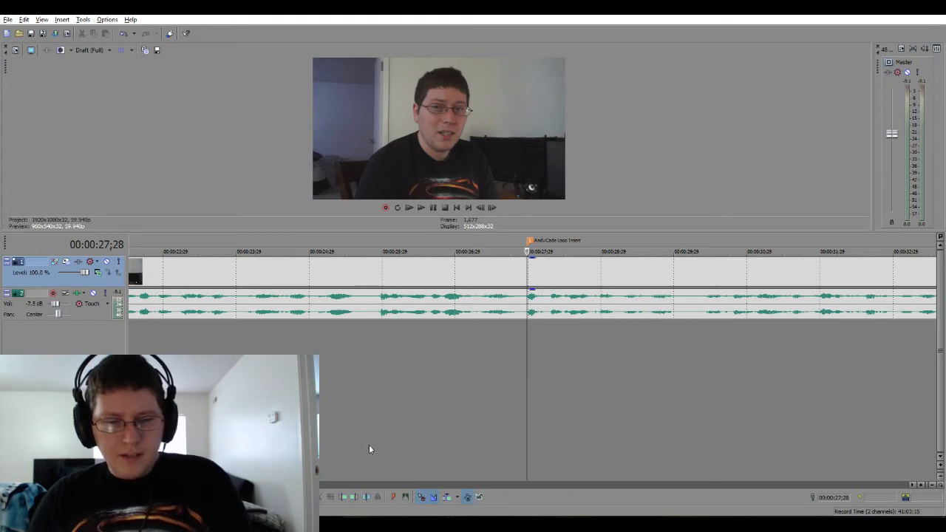
Play the footage from the marker to about 43 seconds, replay it from 00:00:38;15, and stop near 40 seconds.
key(Down)
key(Down)
key(Down)
key(Down)
key(Down)
key(Down)
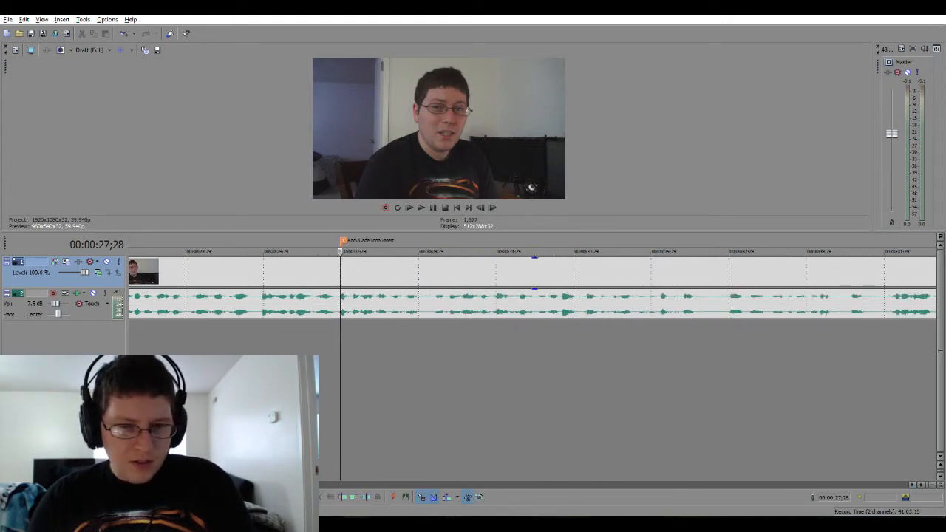
key(Down)
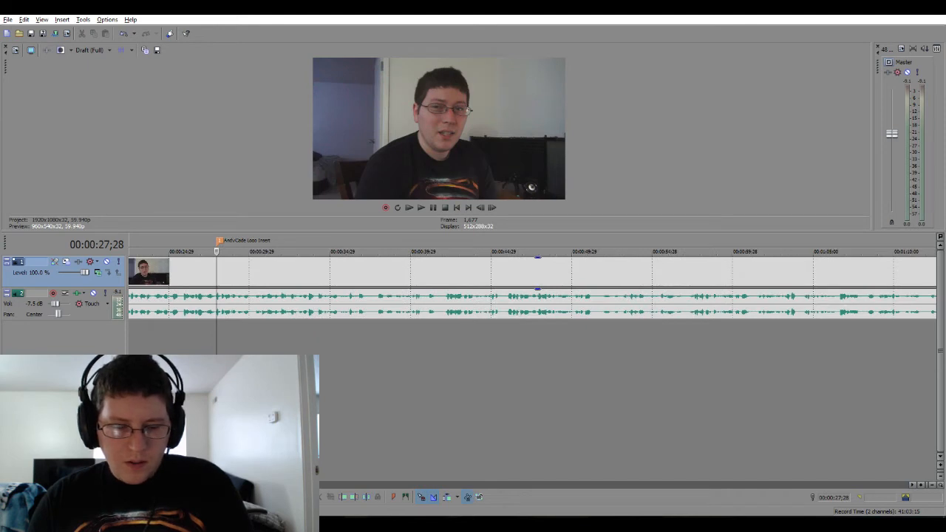
key(space)
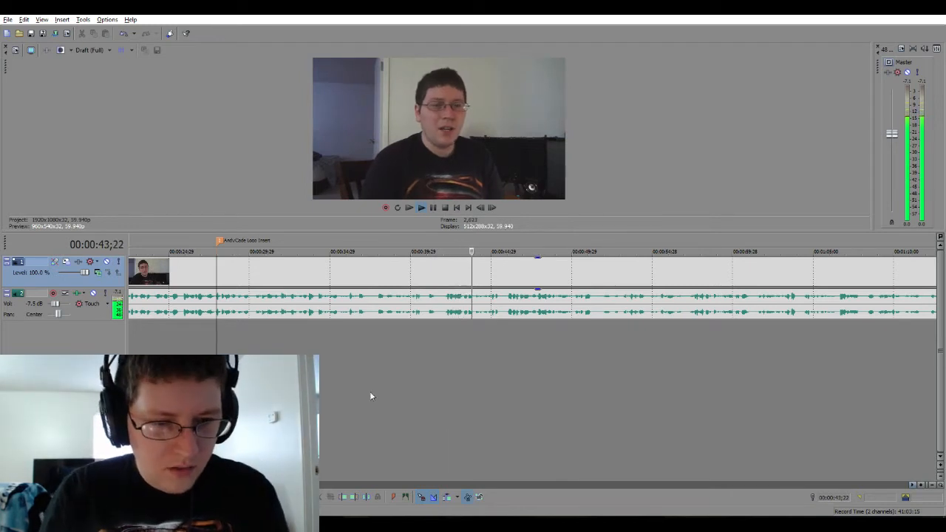
click(386, 323)
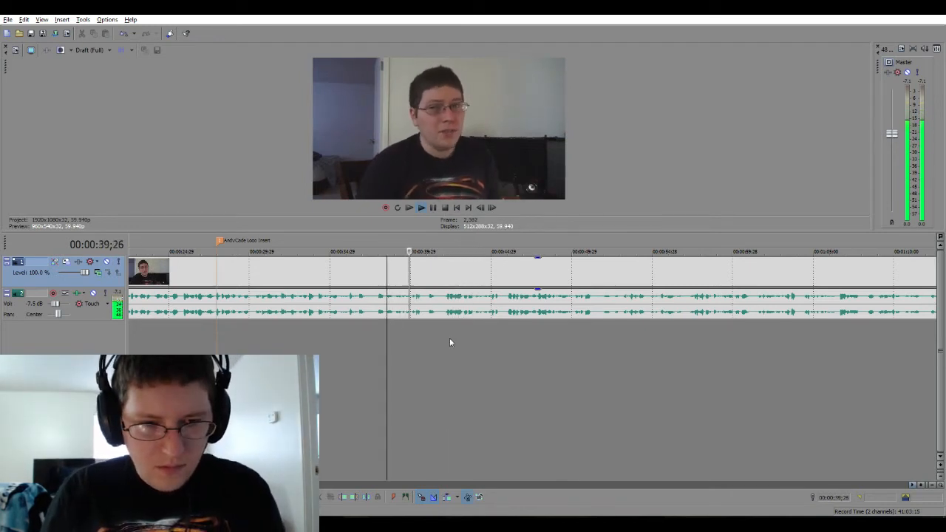
key(space)
Play short passages around 39 to 40 seconds to locate the end of speech and split the clip at 00:00:39;28.
scroll(430, 347, up, 3)
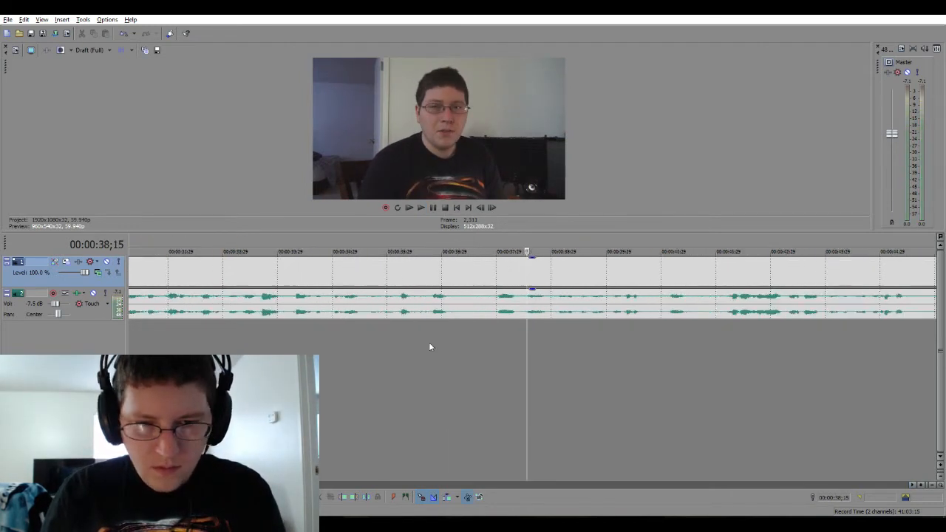
scroll(537, 352, up, 1)
click(568, 334)
key(space)
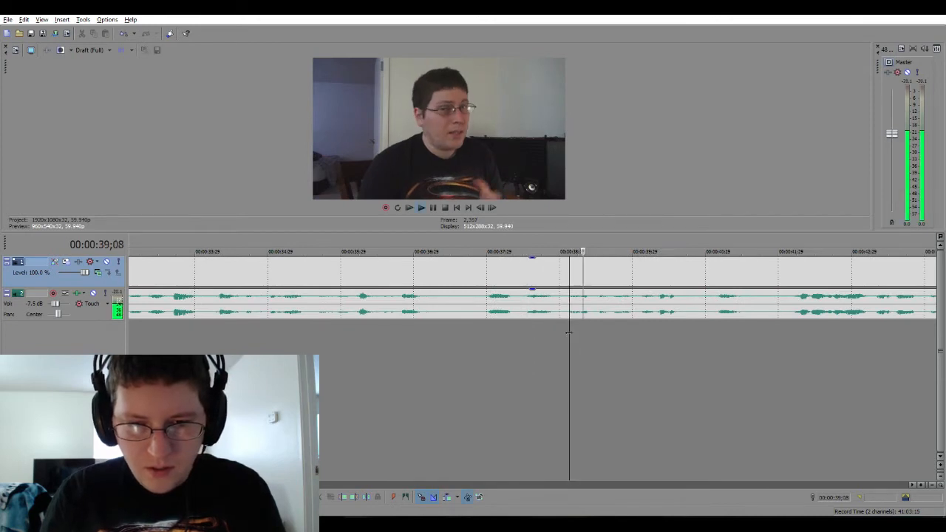
key(space)
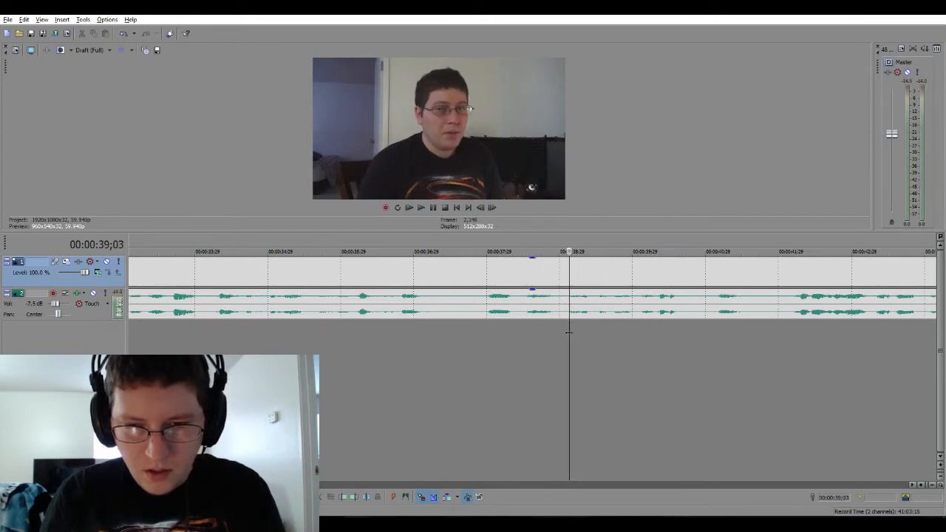
click(640, 322)
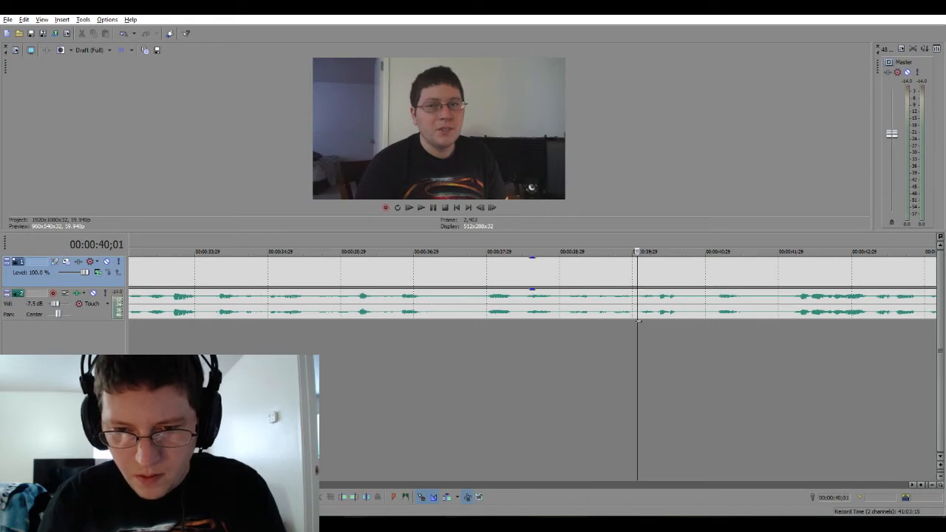
key(Left)
key(Left)
key(Left)
key(space)
key(space)
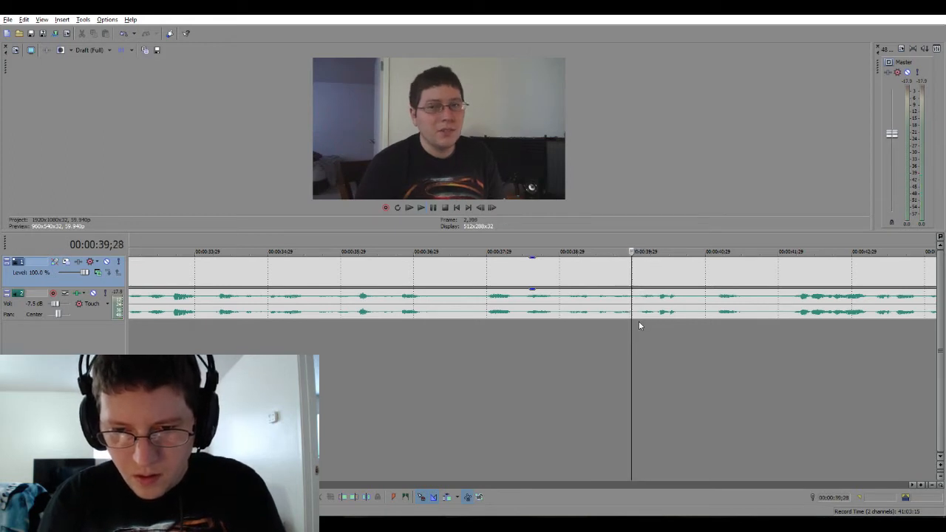
key(space)
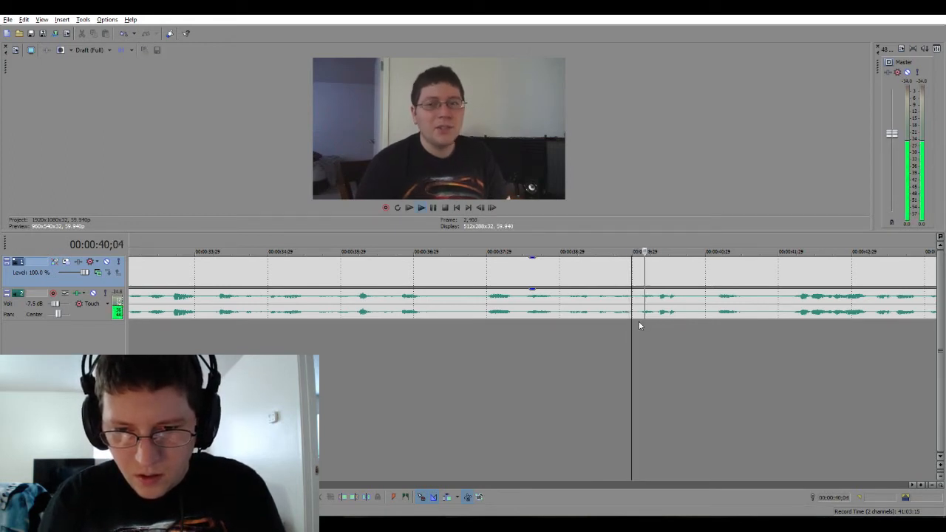
key(space)
key(ctrl+z)
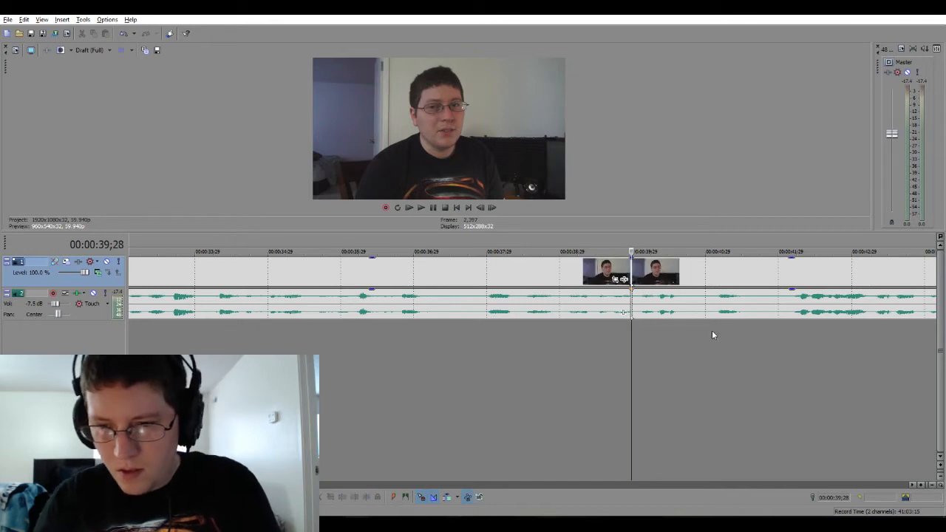
Split the clip at 00:00:42;03 and delete the section between the two splits.
click(788, 322)
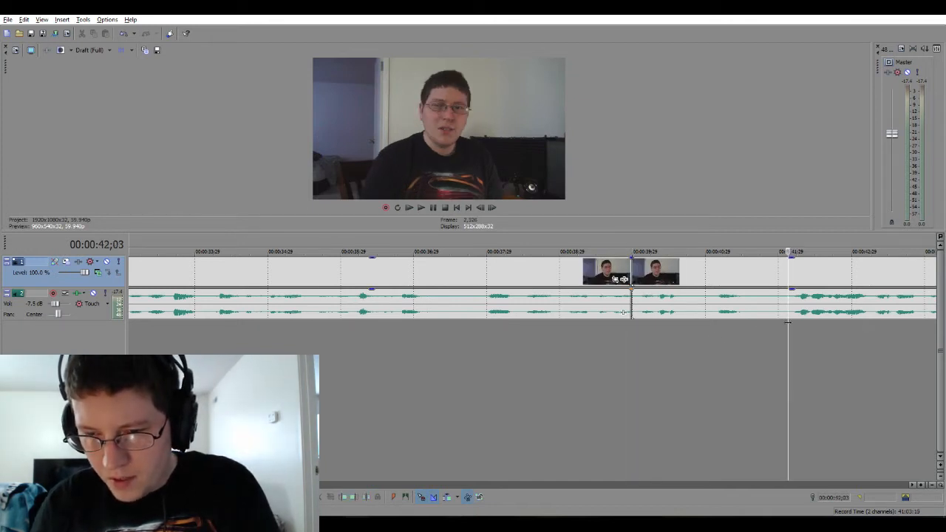
key(ctrl+z)
click(754, 311)
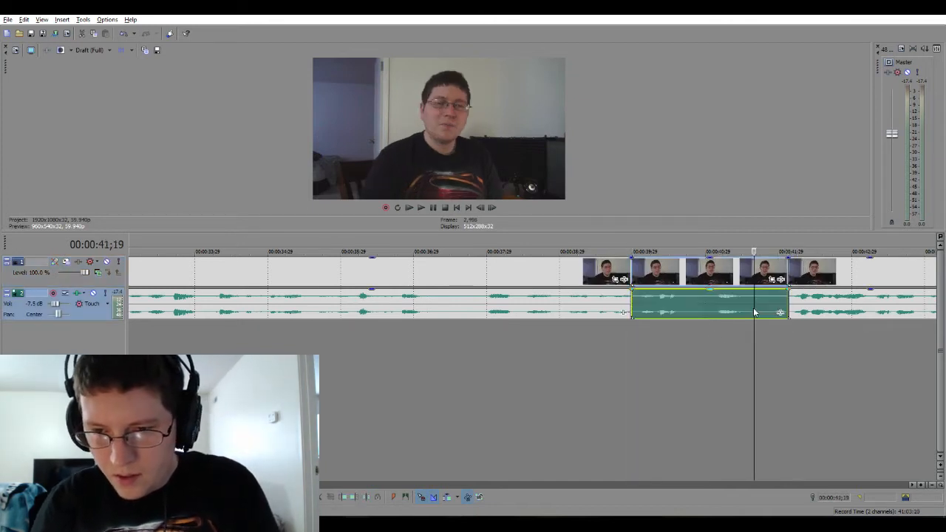
key(Delete)
Close the gap by overlapping the following clip onto the previous clip's end as a short crossfade, and play the transition from 00:00:38;05.
drag(813, 312, 643, 312)
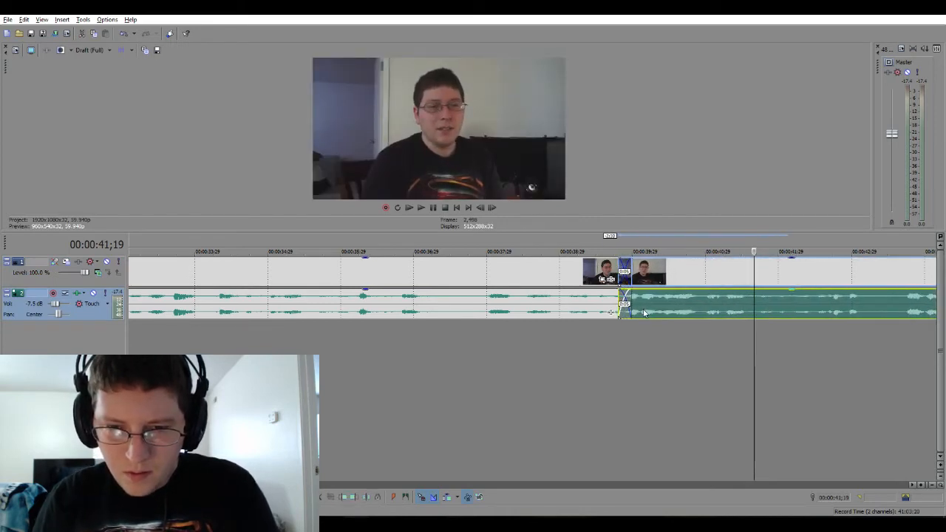
click(501, 331)
key(space)
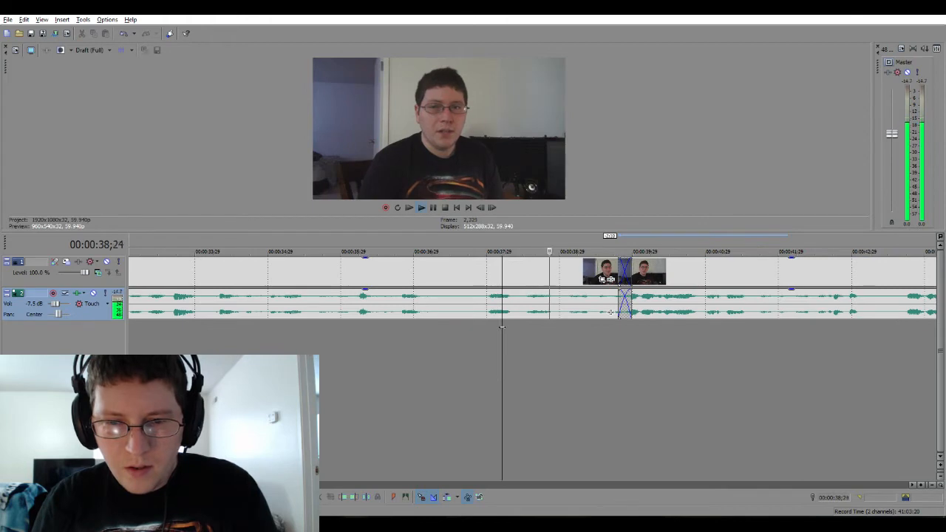
key(space)
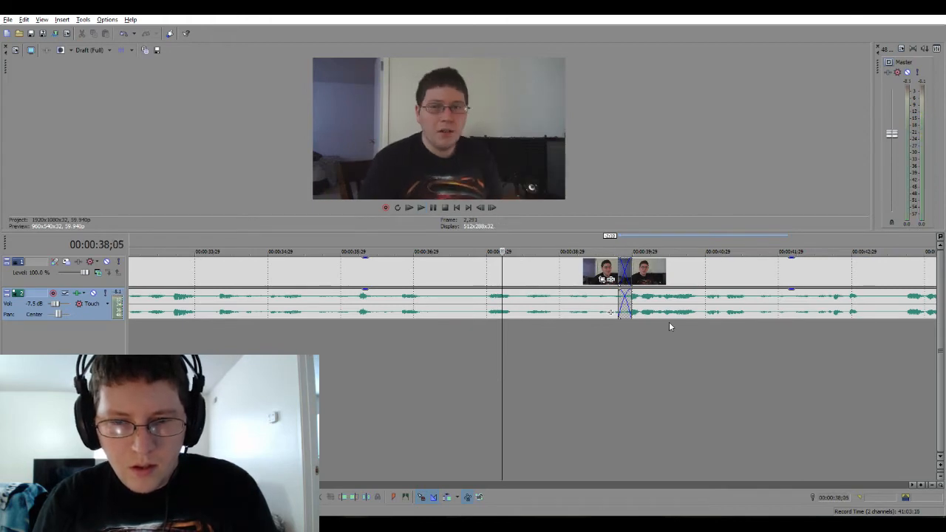
Extend the earlier clip's end by about 2 frames and overlap the following clip onto it again as a short crossfade near 40 seconds.
drag(662, 303, 742, 303)
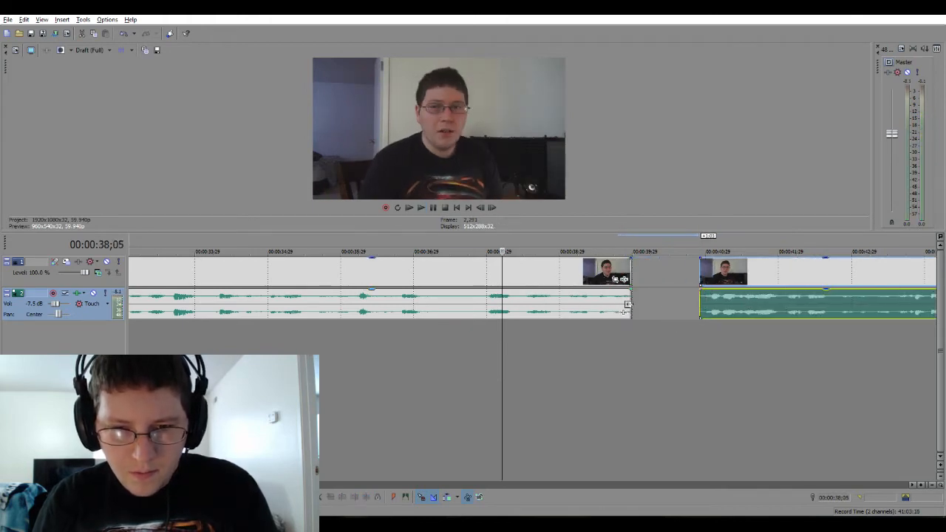
drag(628, 305, 635, 304)
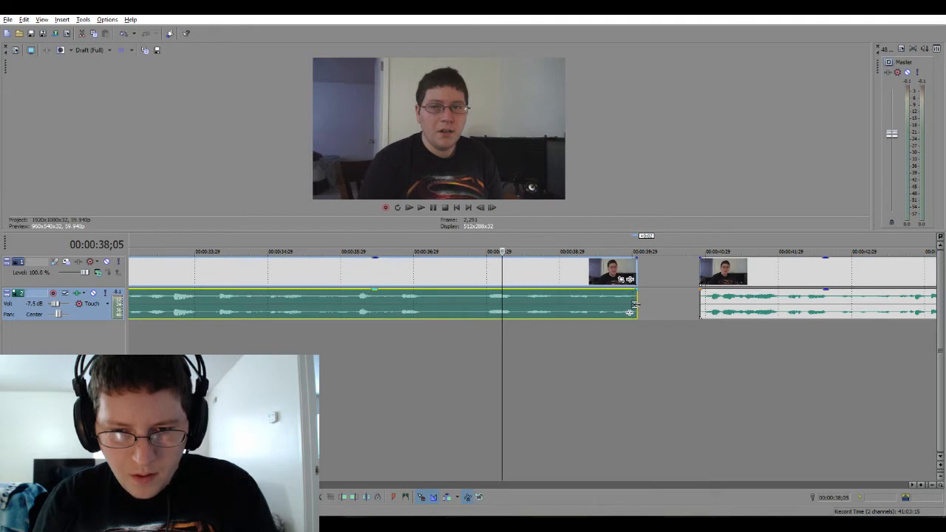
click(701, 305)
drag(699, 305, 650, 309)
Replay the crossfade near 40 seconds from 00:00:38;05 and reposition the following clip to shorten the overlap slightly.
key(space)
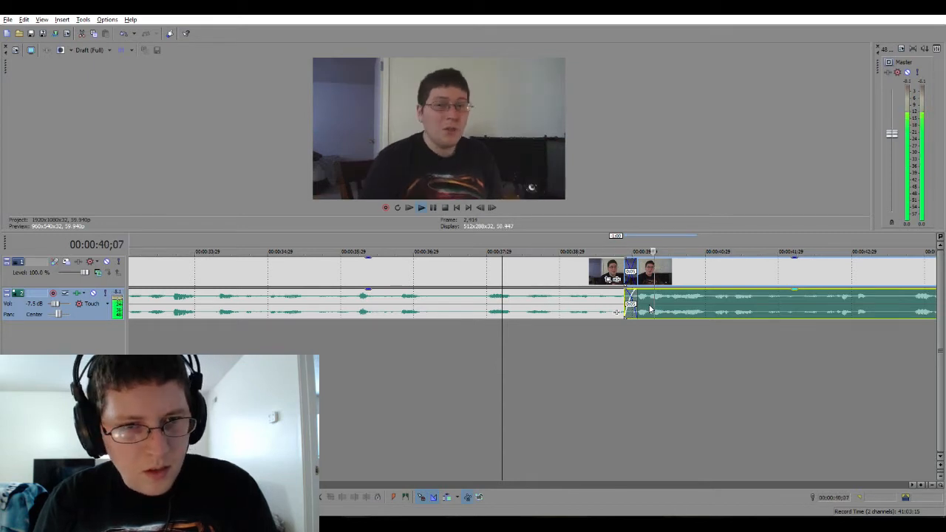
key(space)
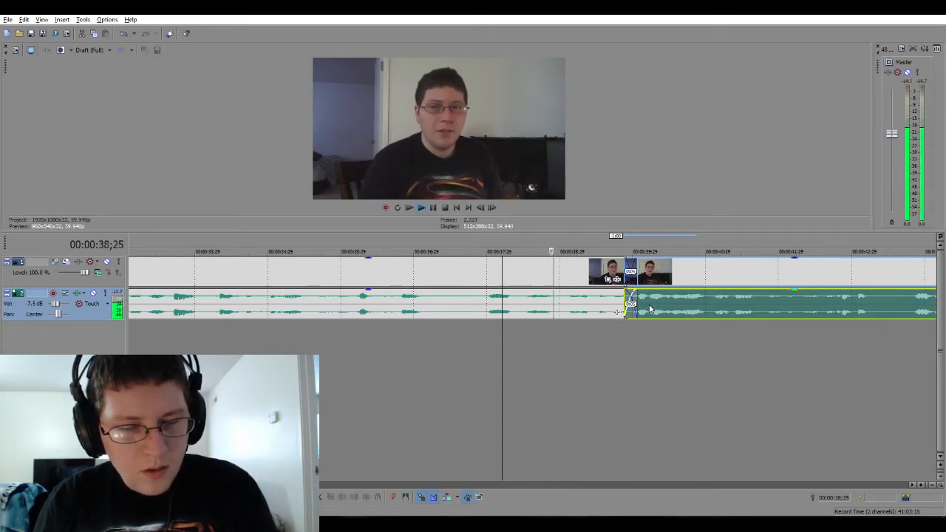
key(space)
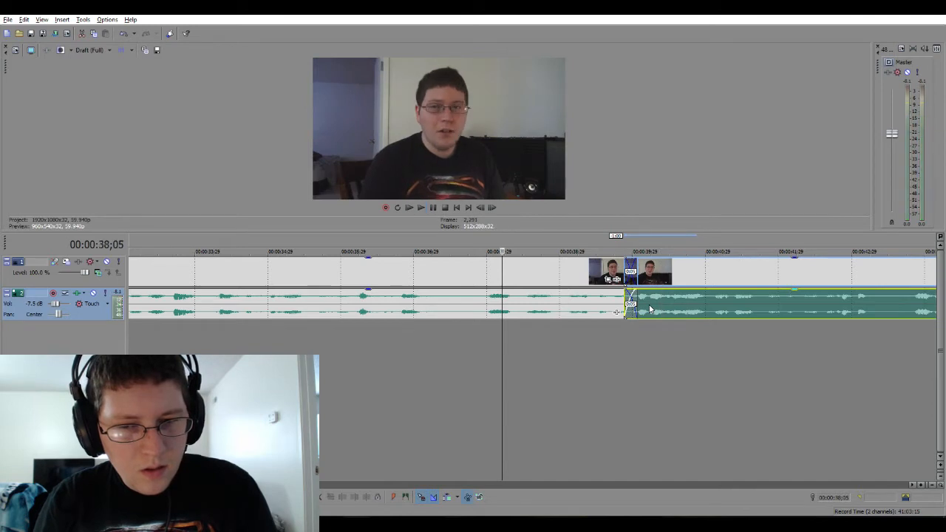
mouse_move(662, 307)
mouse_down()
mouse_move(703, 308)
mouse_move(651, 312)
mouse_up()
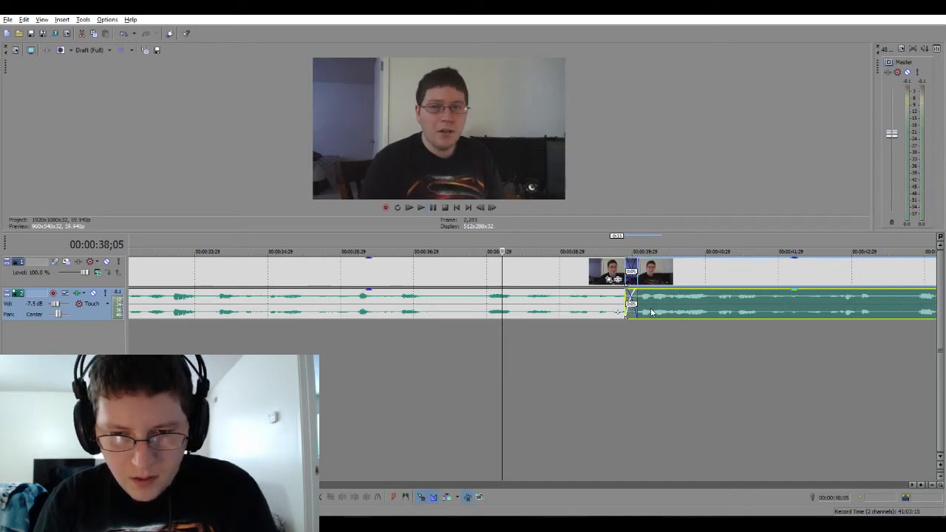
Play from 00:00:38;05 through the adjusted crossfade to about 1 minute 20 seconds, listening for further pauses to cut.
key(space)
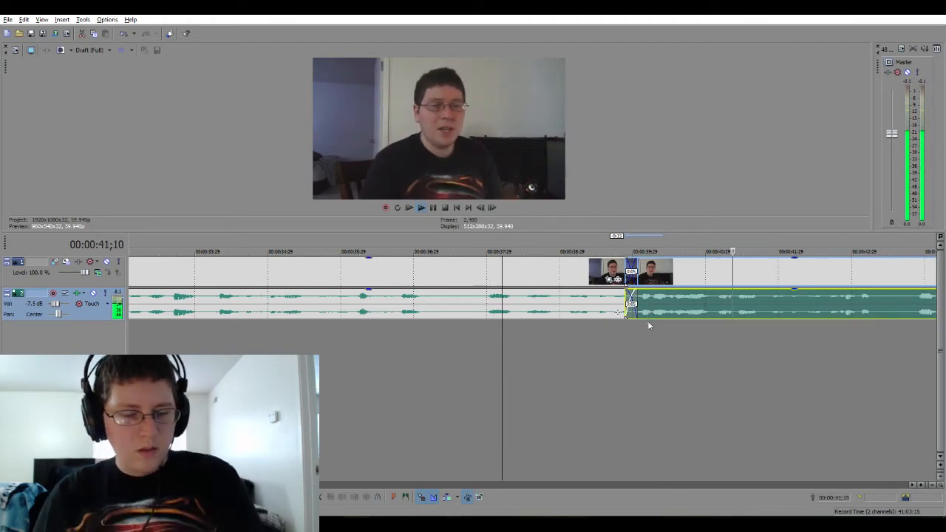
scroll(648, 350, down, 2)
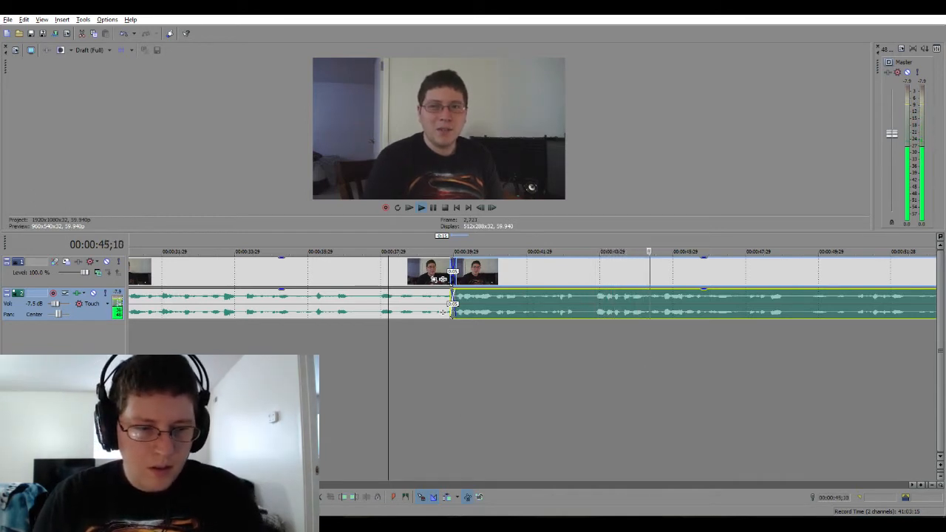
scroll(532, 296, down, 4)
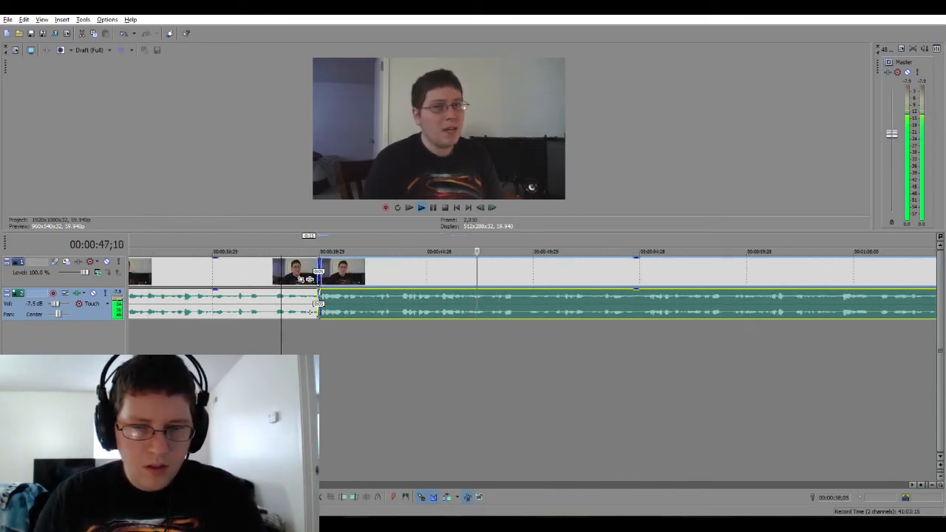
scroll(244, 311, down, 3)
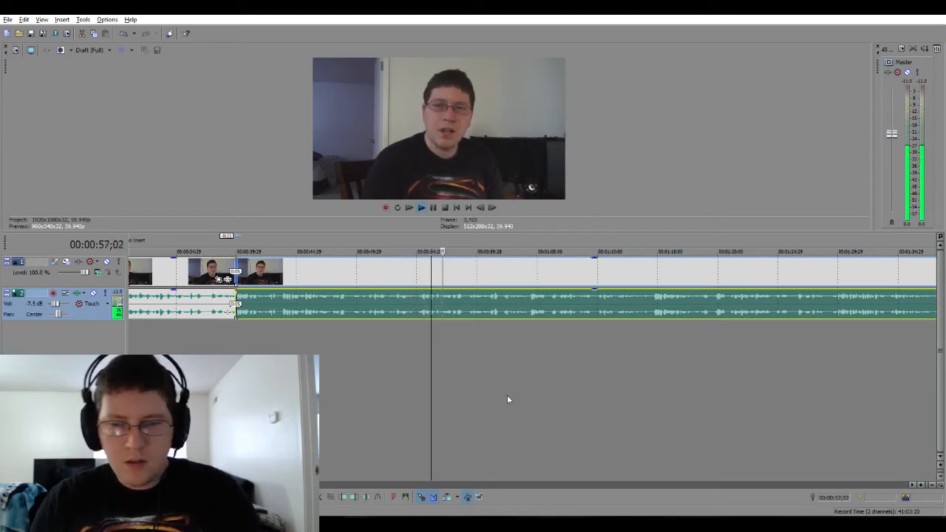
scroll(913, 486, right, 8)
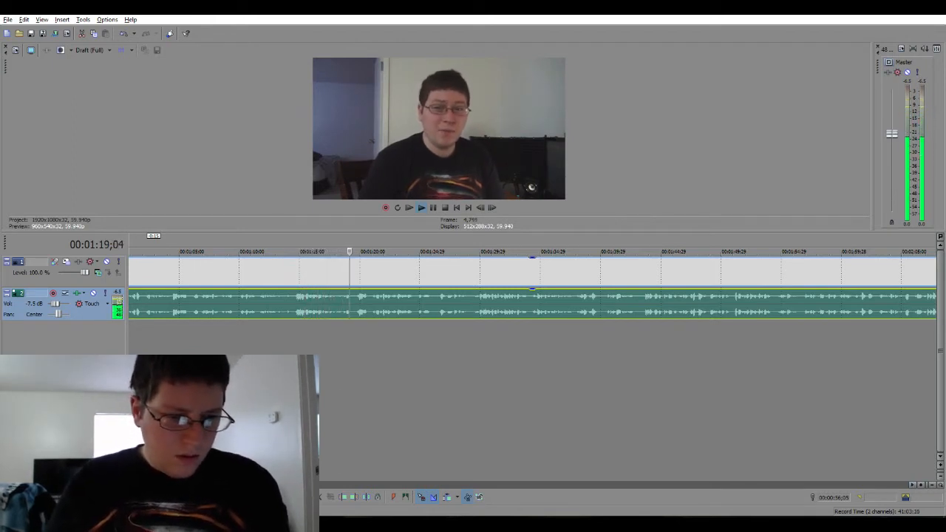
key(space)
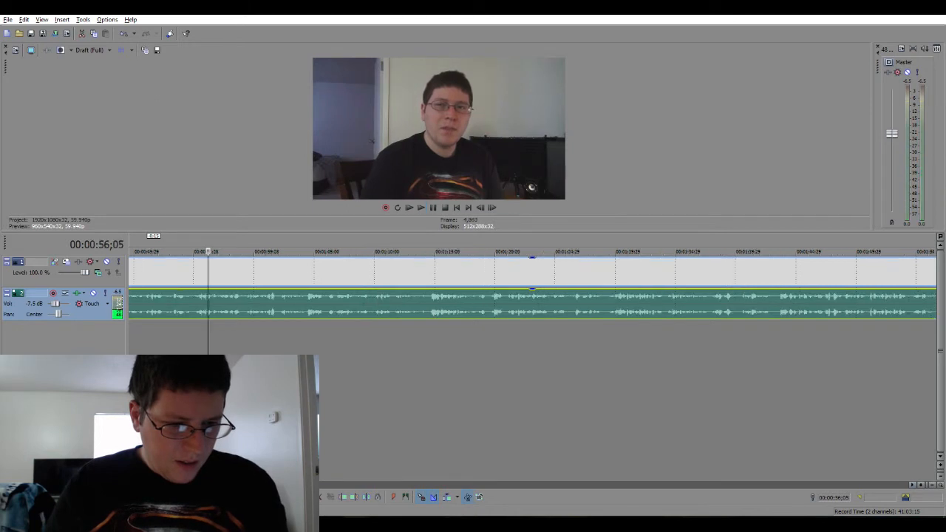
Switch to Open Broadcaster Software and mute the microphone.
key(alt+Tab)
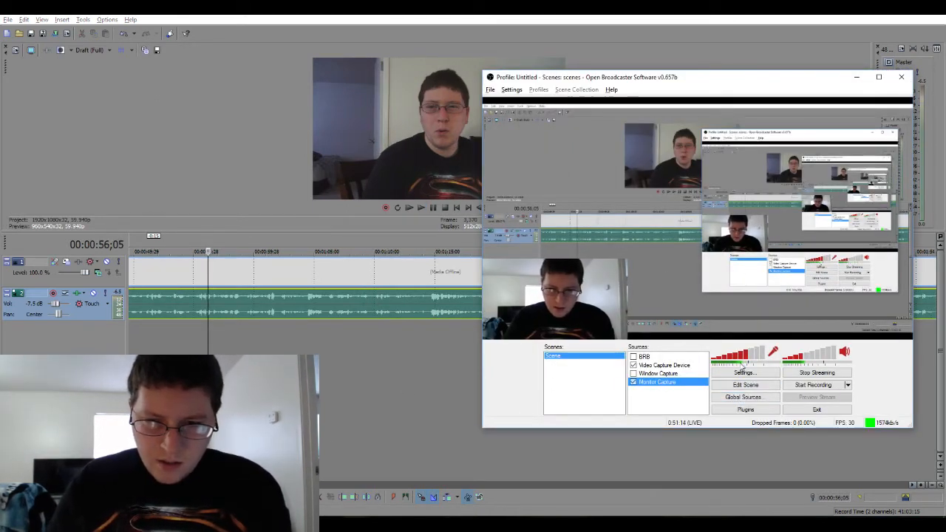
click(773, 353)
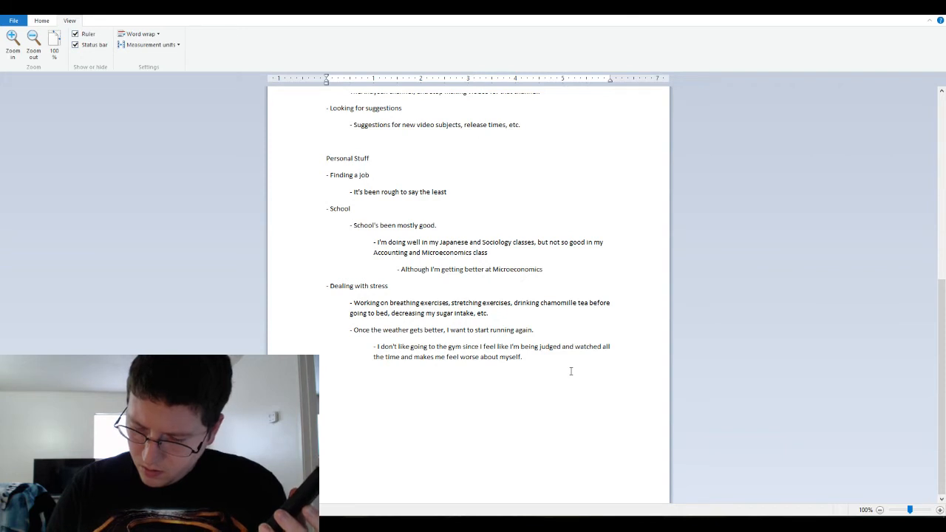
In the February 2016 Update document in WordPad, add the line "7:30 tuesday" below the last note.
key(Return)
key(Return)
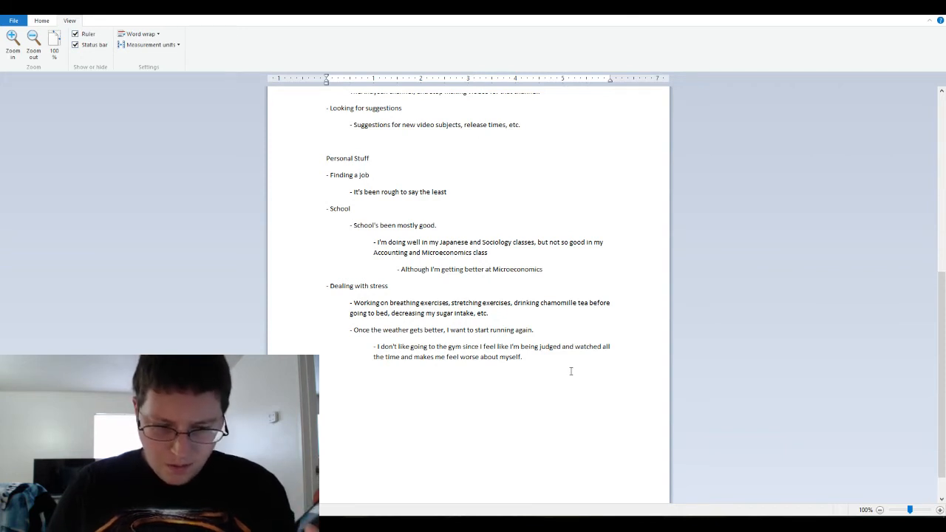
text(7)
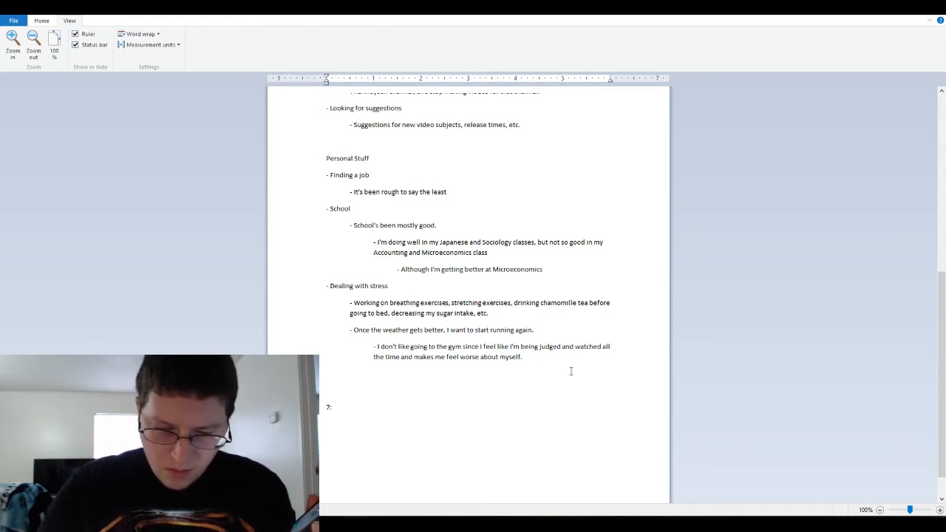
text(:30)
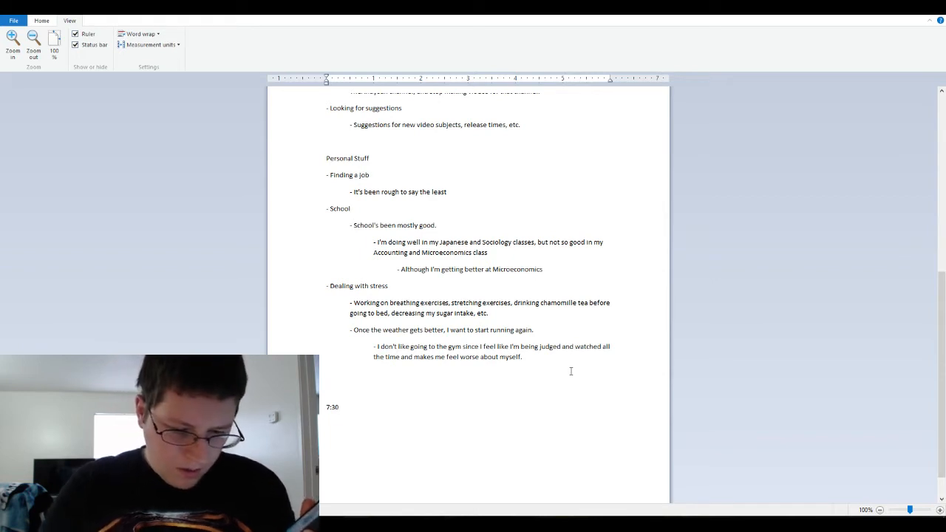
text(tue)
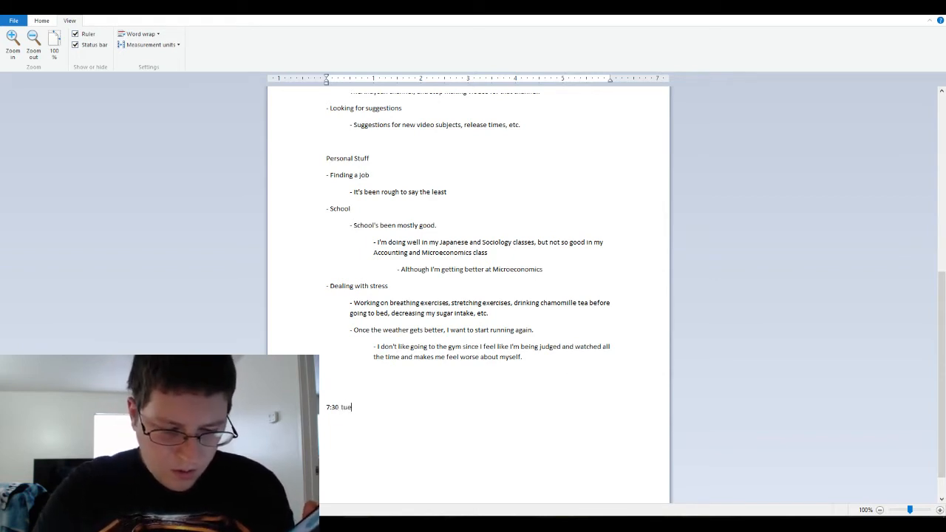
text(sday)
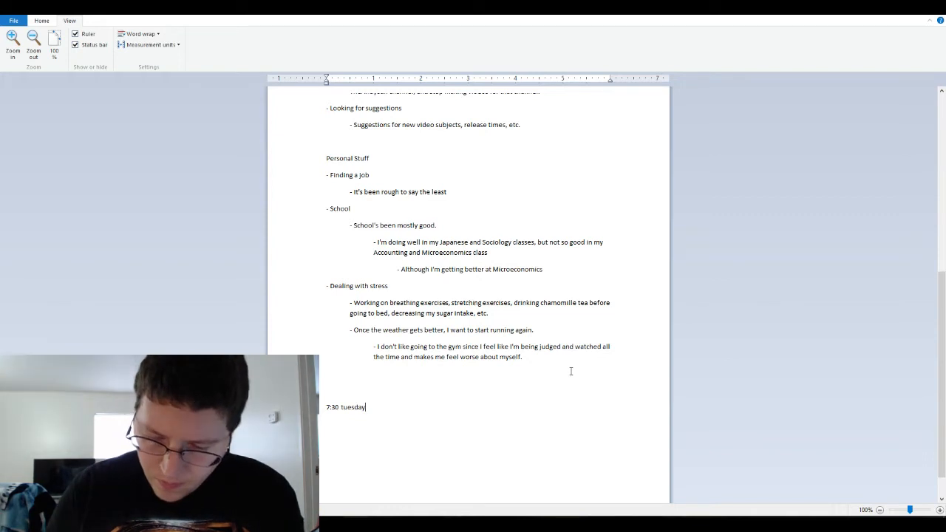
Add the person's first name on the line below, correct its spelling, and insert "pm" after 7:30.
key(Return)
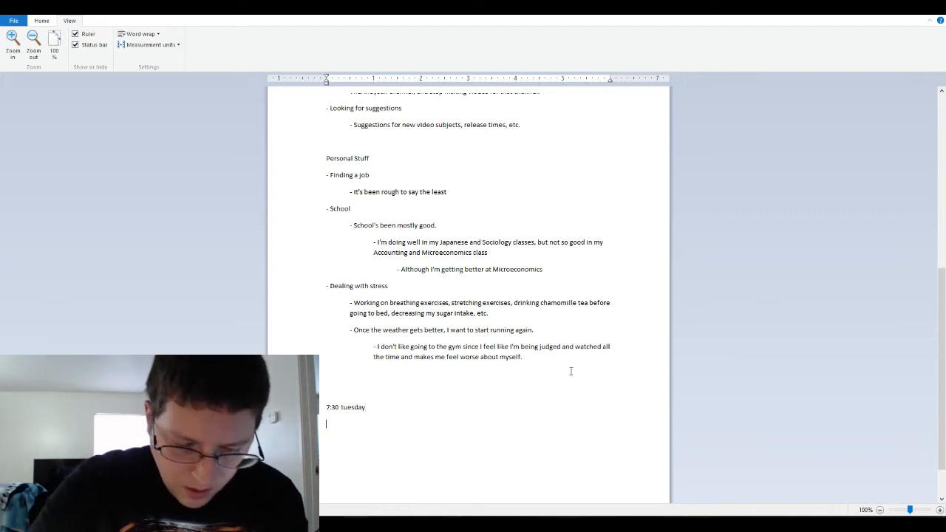
text(A)
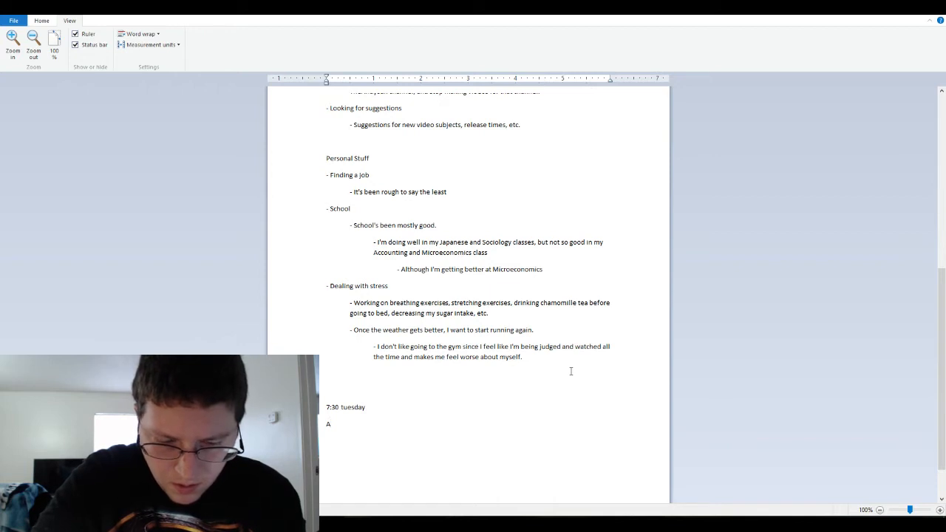
text(dd)
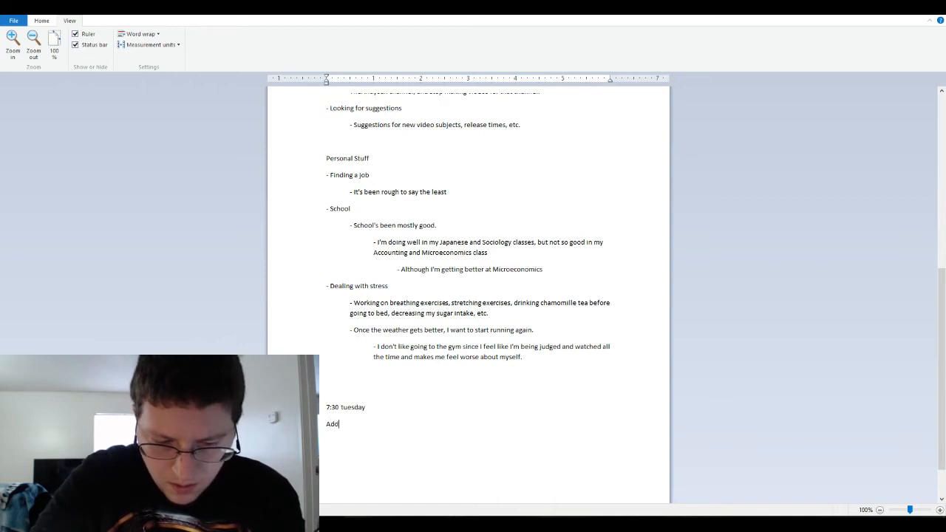
text(allah)
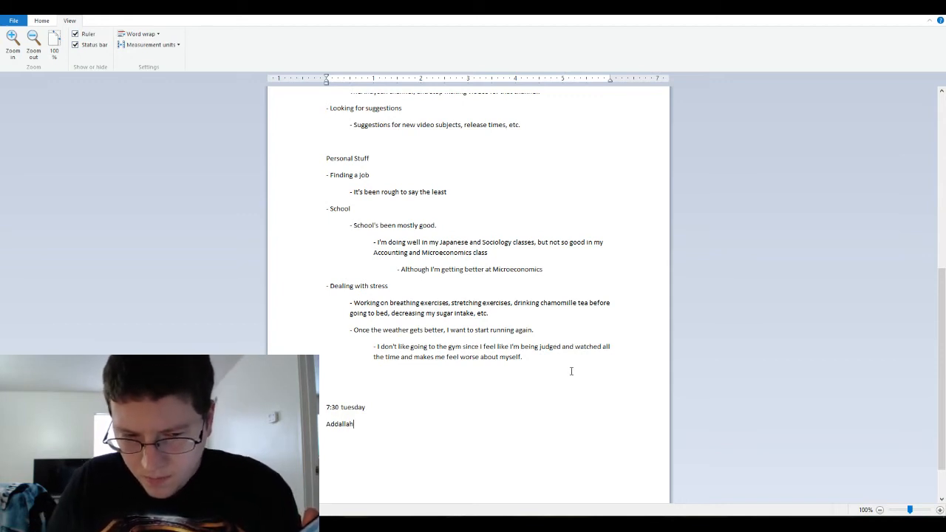
key(Left)
key(Left)
key(Left)
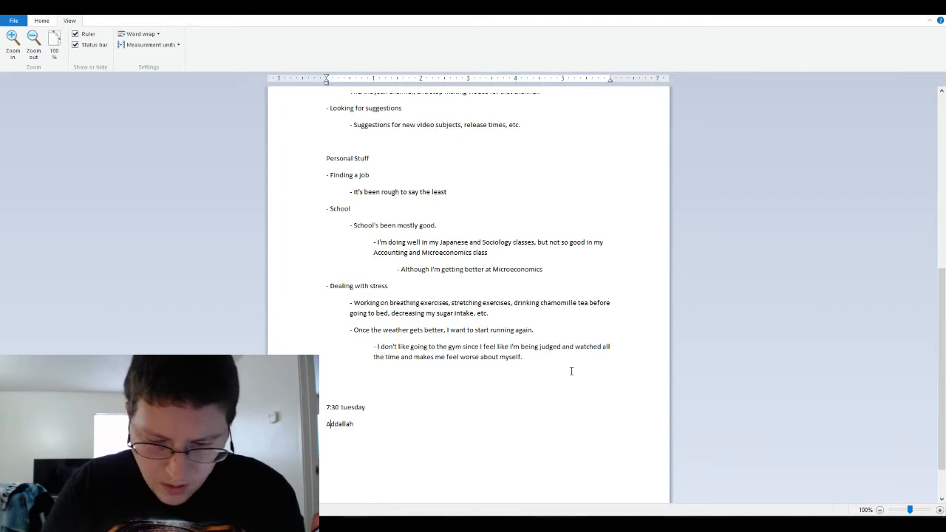
key(Delete)
text(b)
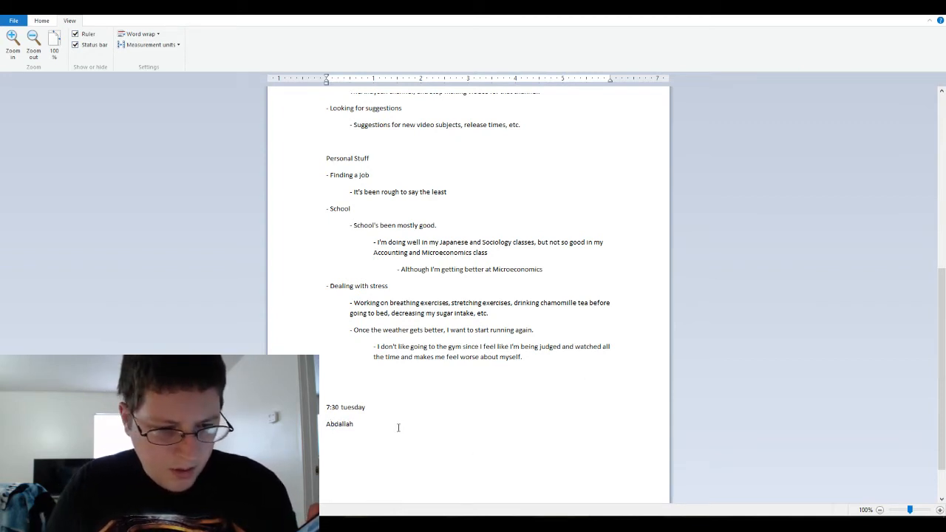
key(End)
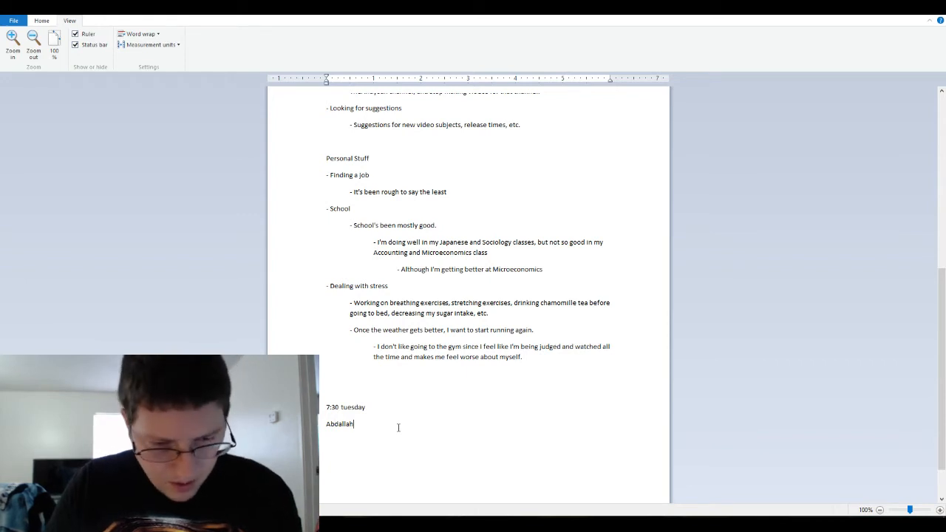
click(338, 408)
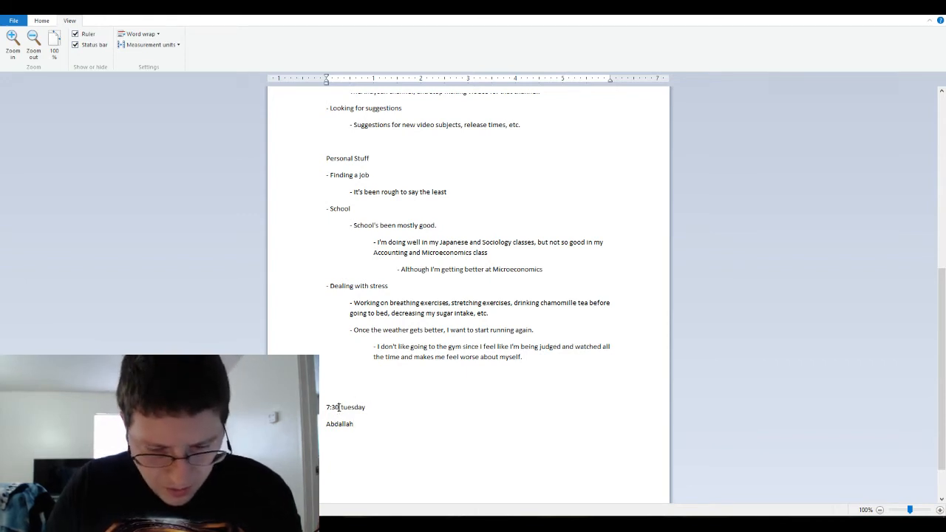
text(pm)
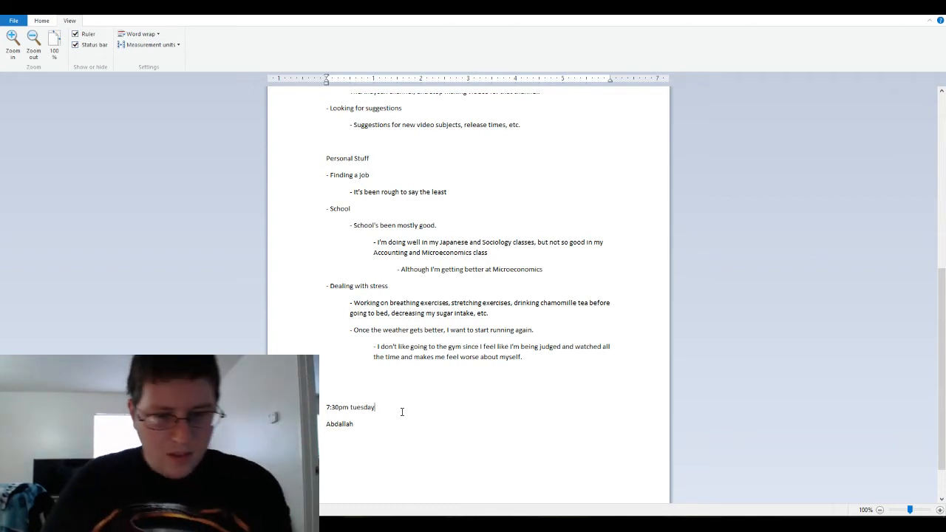
Switch back to Open Broadcaster Software over the video project and turn on the Window Capture source.
key(alt+Tab)
key(Tab)
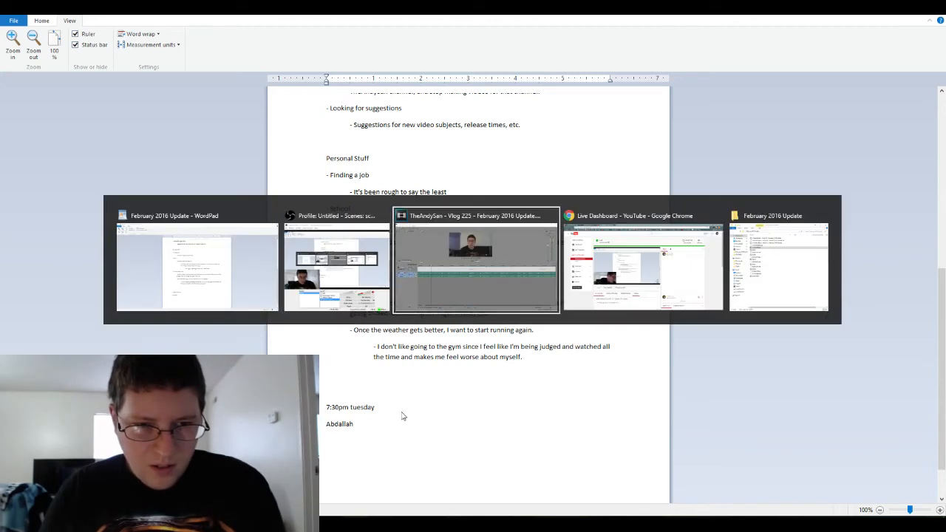
key(shift+Tab)
key(shift+Tab)
key(Tab)
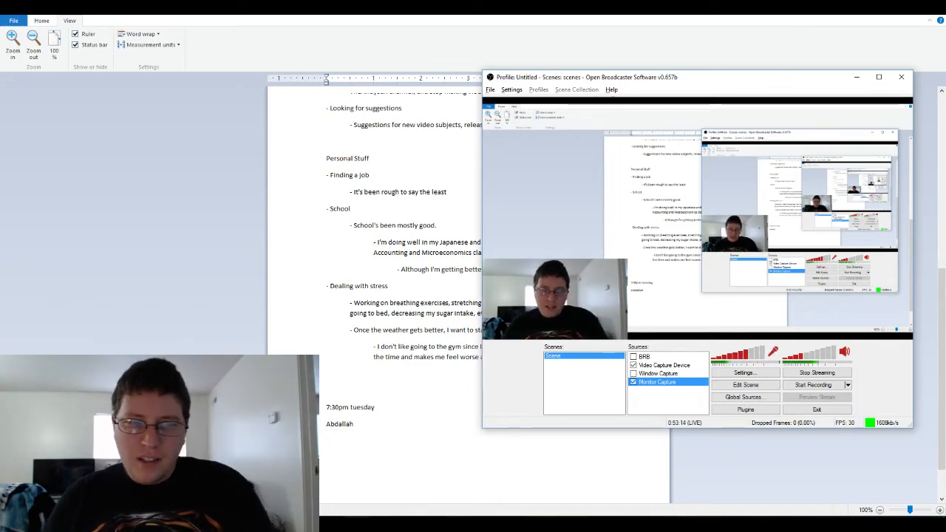
key(alt+Tab)
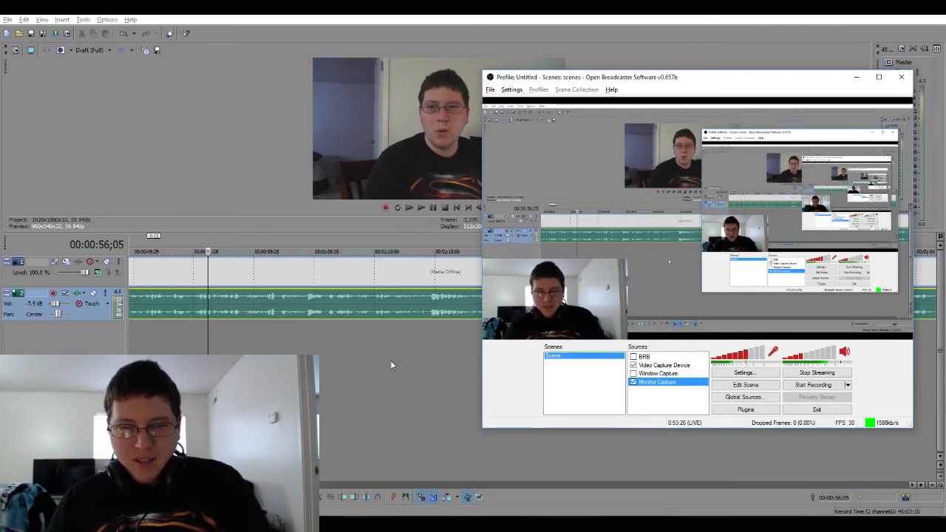
click(634, 374)
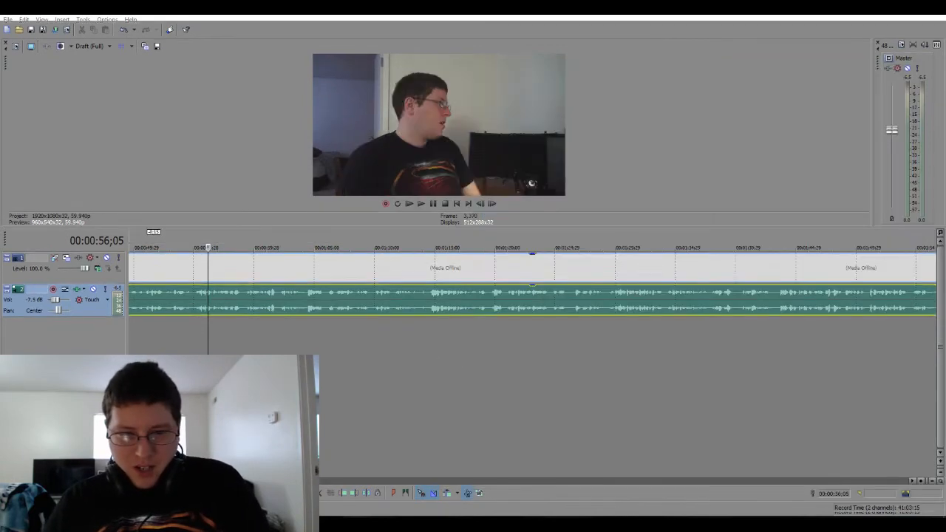
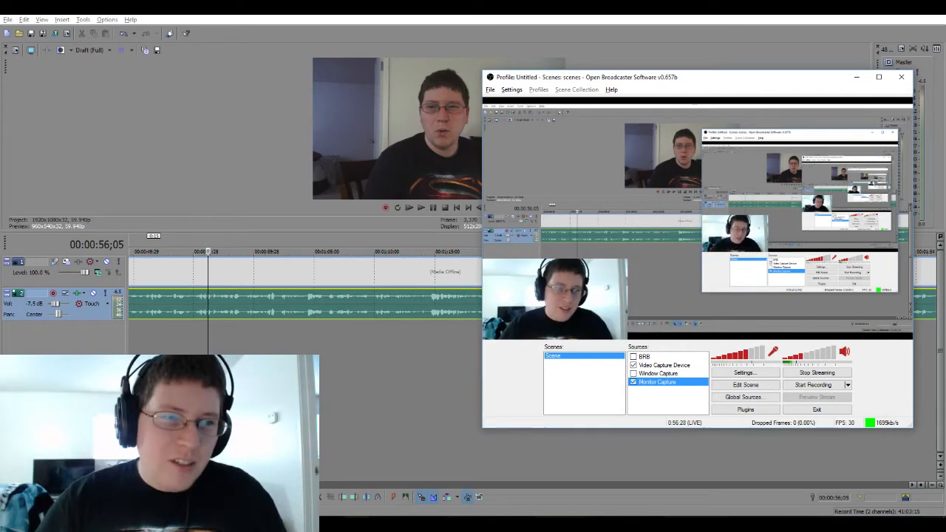
Return to the video project and play it from 00:00:55;00 to about 00:01:24, listening for another section to cut.
click(195, 346)
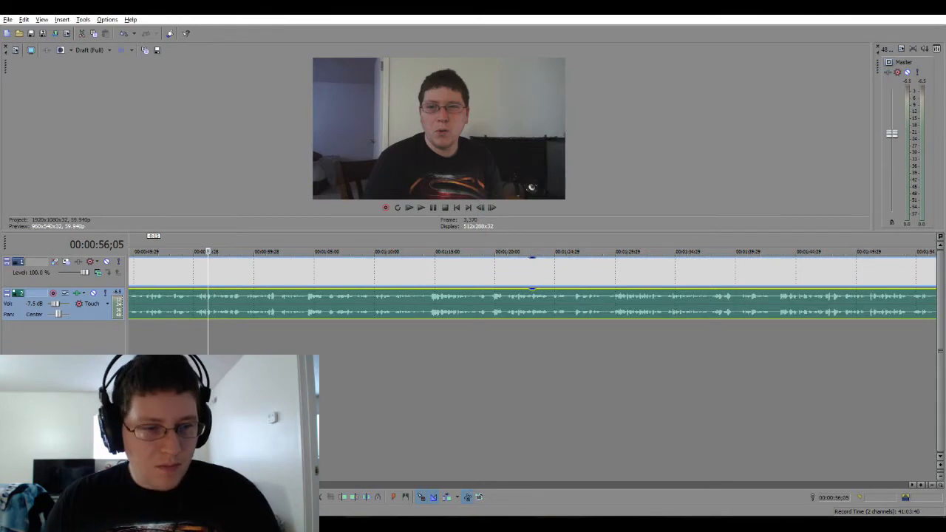
click(193, 330)
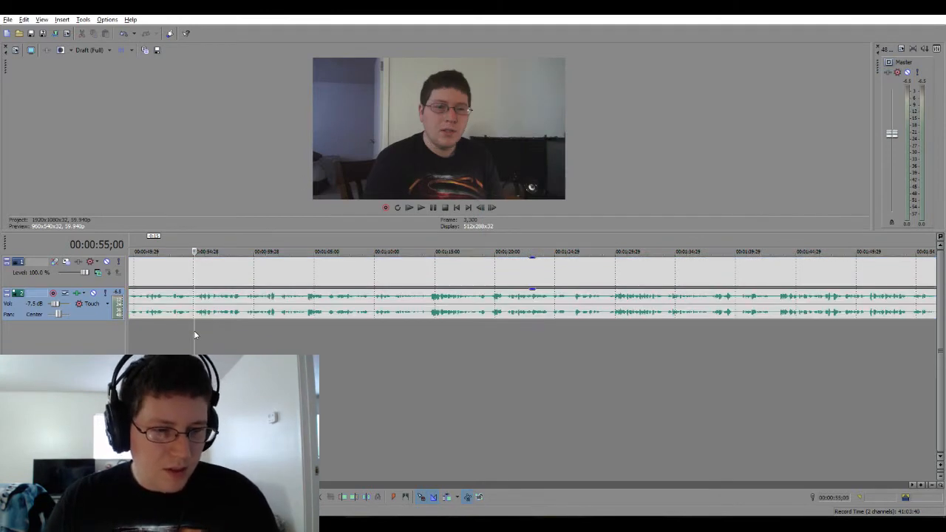
key(space)
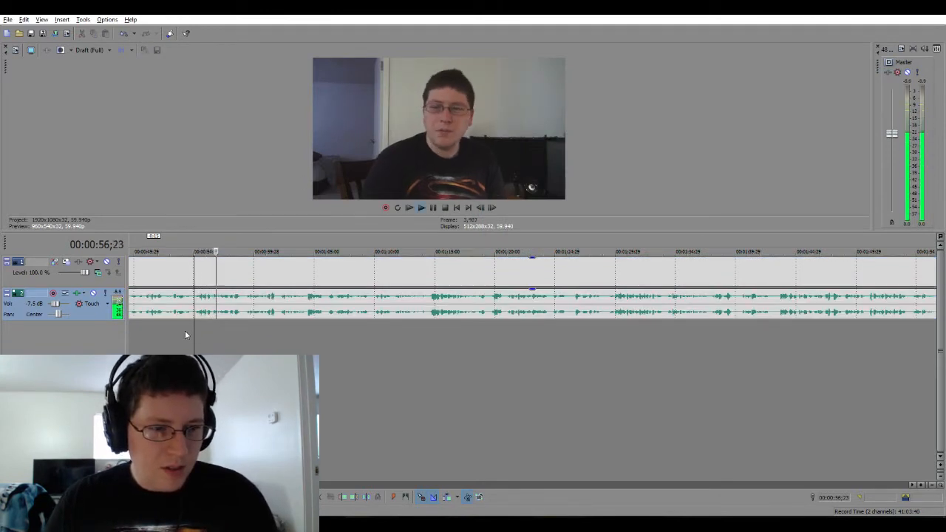
key(alt+Tab)
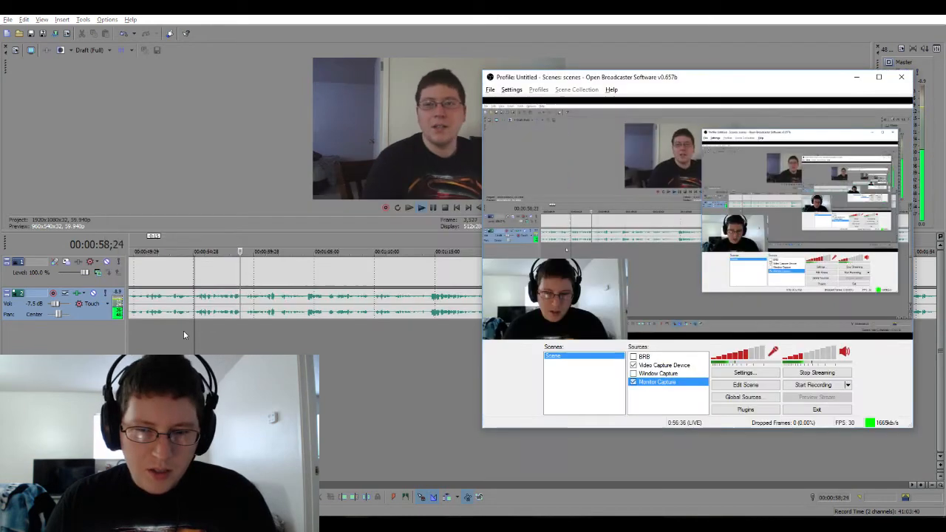
key(alt+Tab)
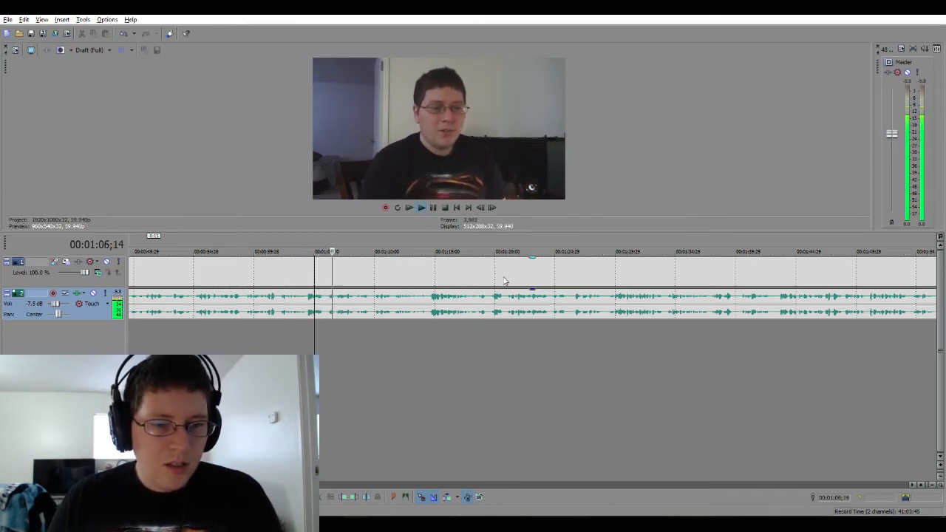
click(912, 485)
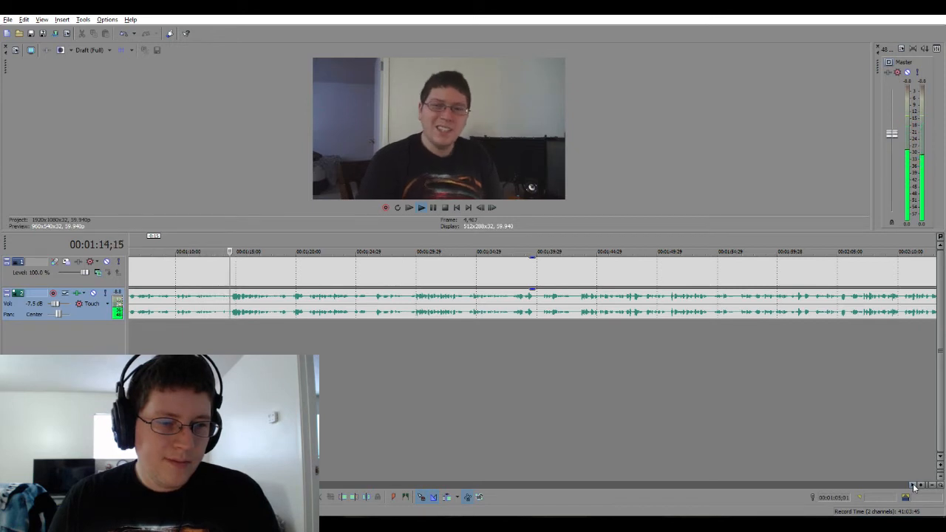
scroll(915, 486, right, 3)
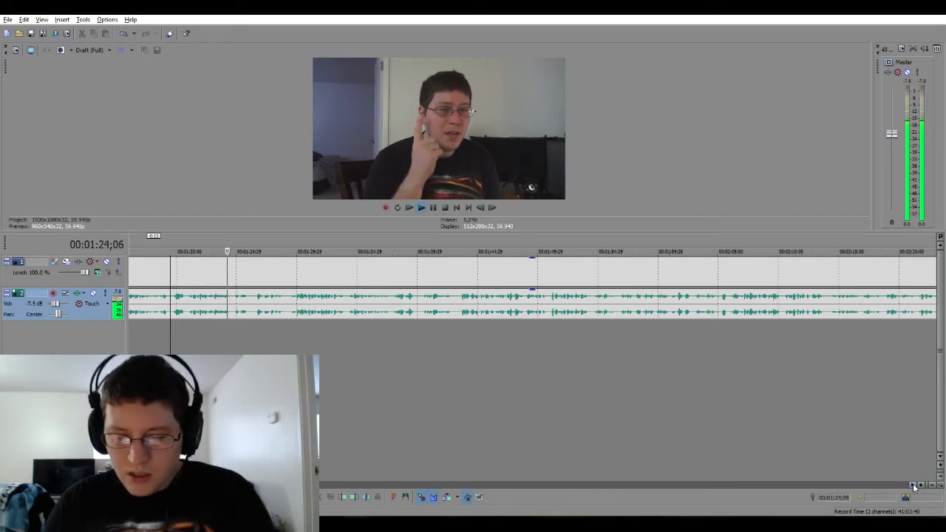
key(Return)
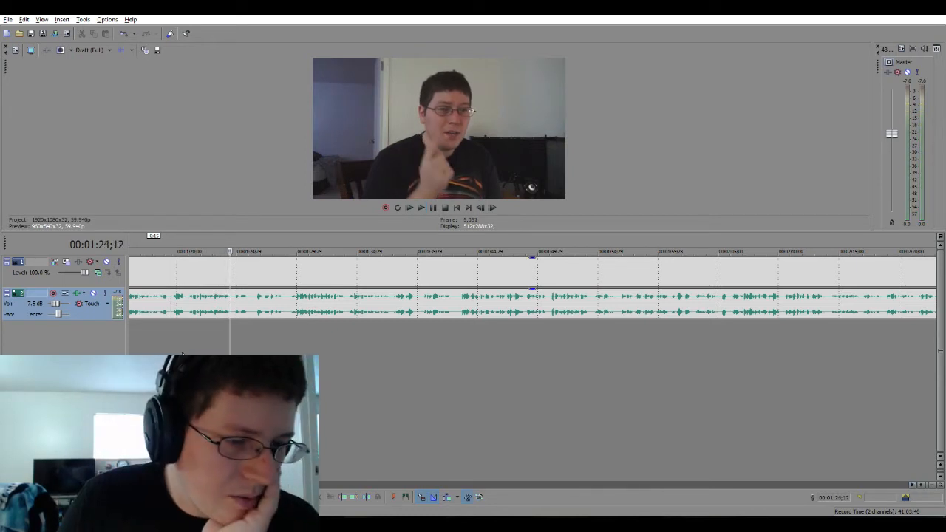
Delete the short section from 00:01:19;22 to 00:01:20;19 on both the video and audio tracks.
click(176, 329)
scroll(176, 330, up, 5)
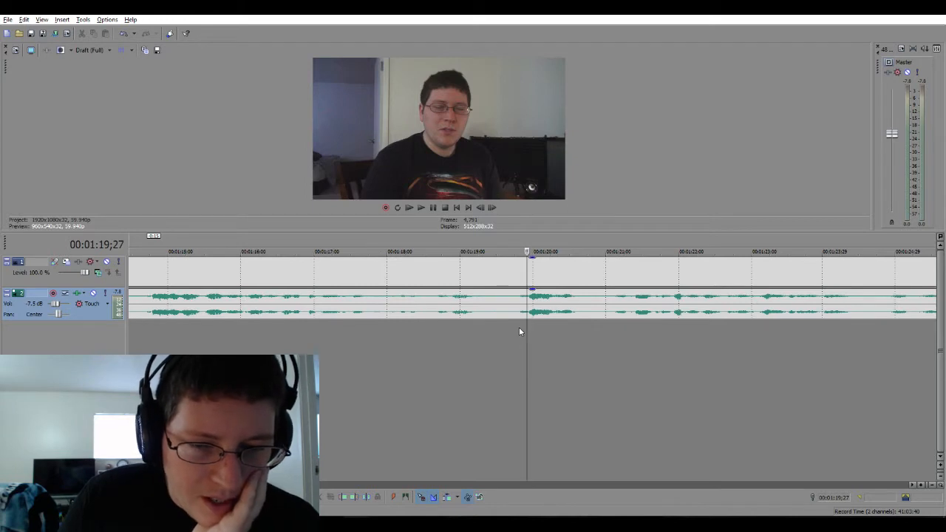
drag(519, 329, 578, 331)
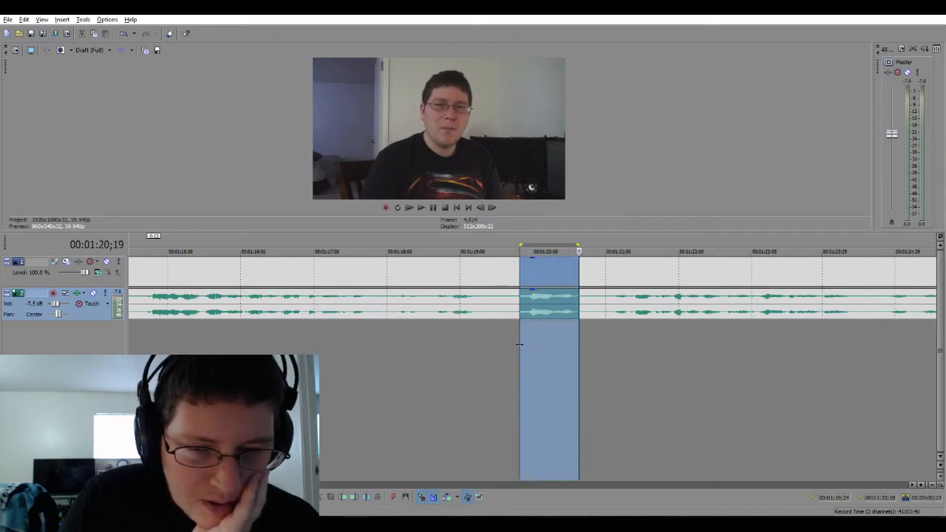
drag(519, 345, 513, 344)
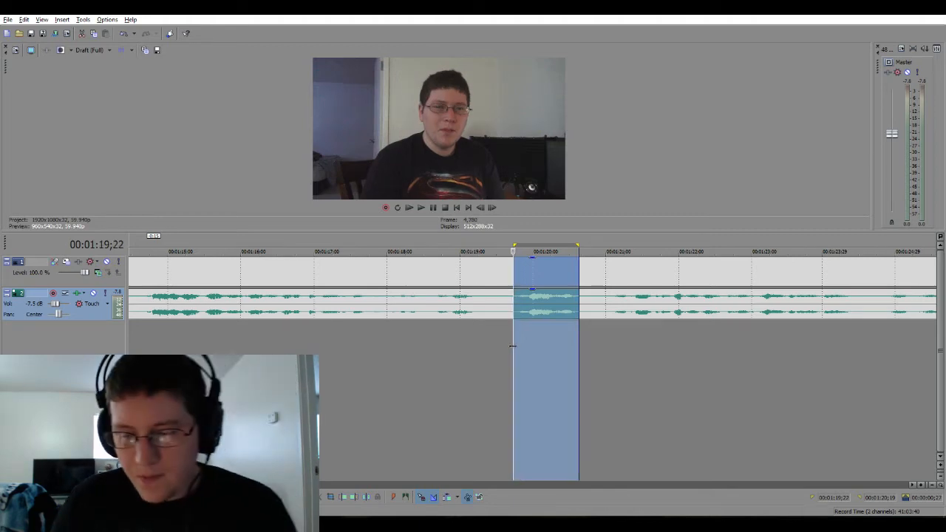
key(Delete)
Overlap the following clip onto the previous clip's end as a crossfade of about 5 frames, and play it from 00:01:17;29.
drag(603, 317, 528, 319)
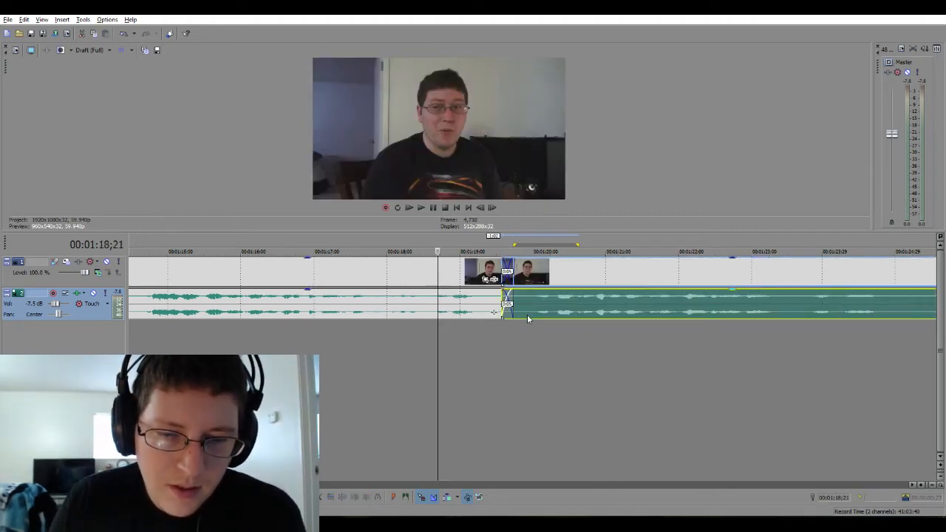
click(383, 338)
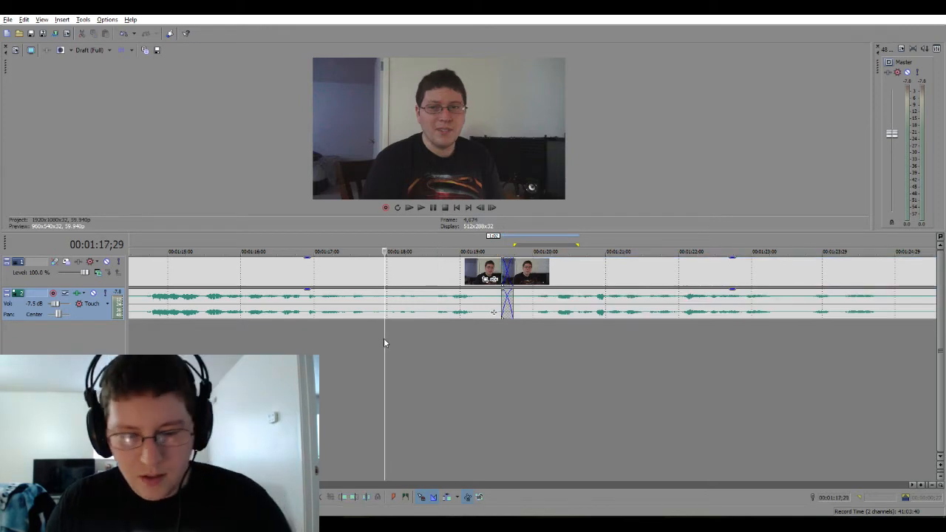
key(space)
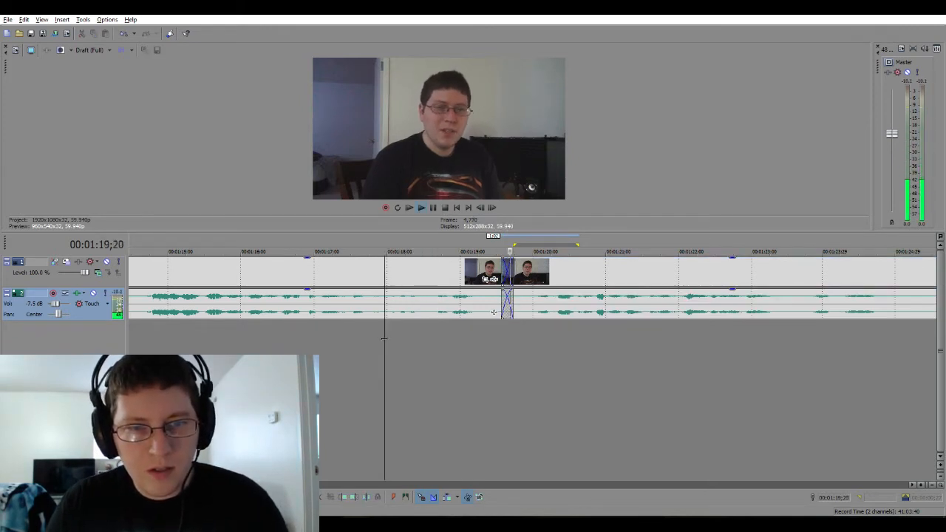
Trim the end of the clip before the 00:01:19 cut, re-overlap the following clip as a short crossfade, and play it from 00:01:17;17.
key(space)
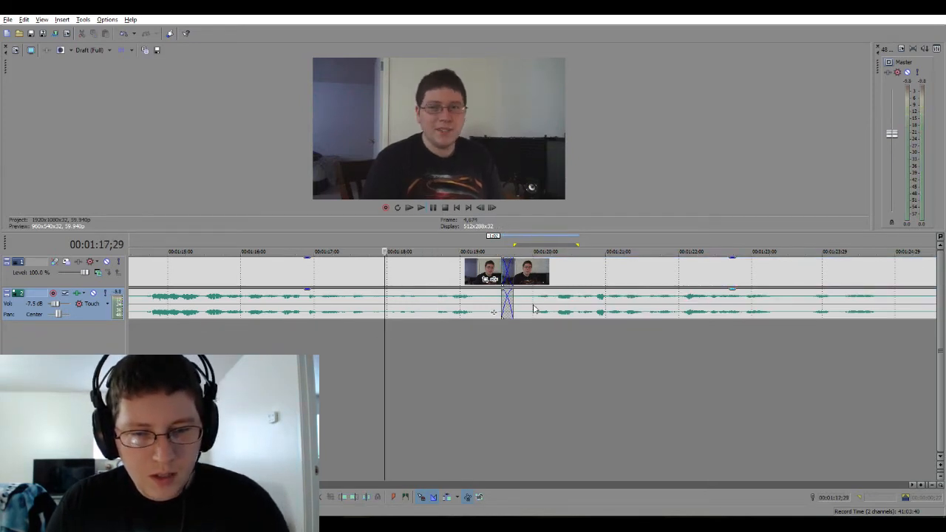
drag(534, 303, 571, 303)
drag(512, 312, 478, 310)
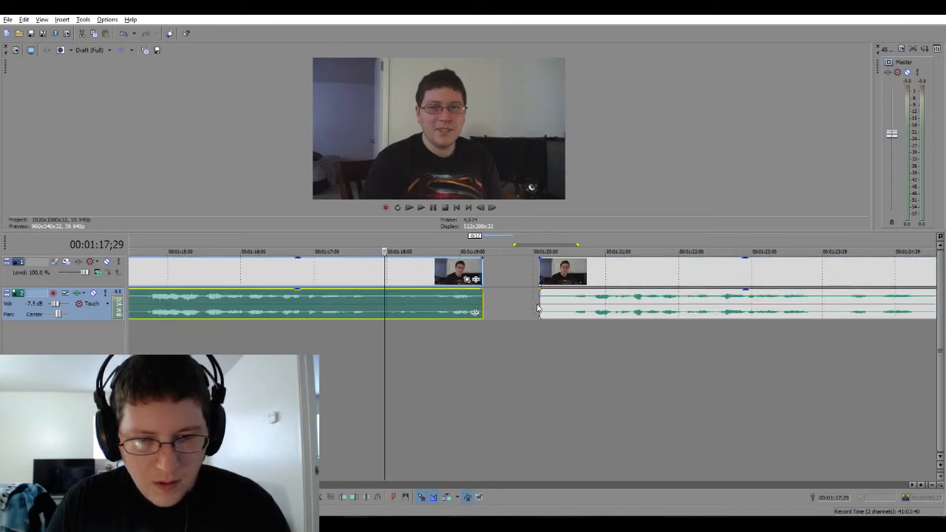
drag(540, 304, 479, 313)
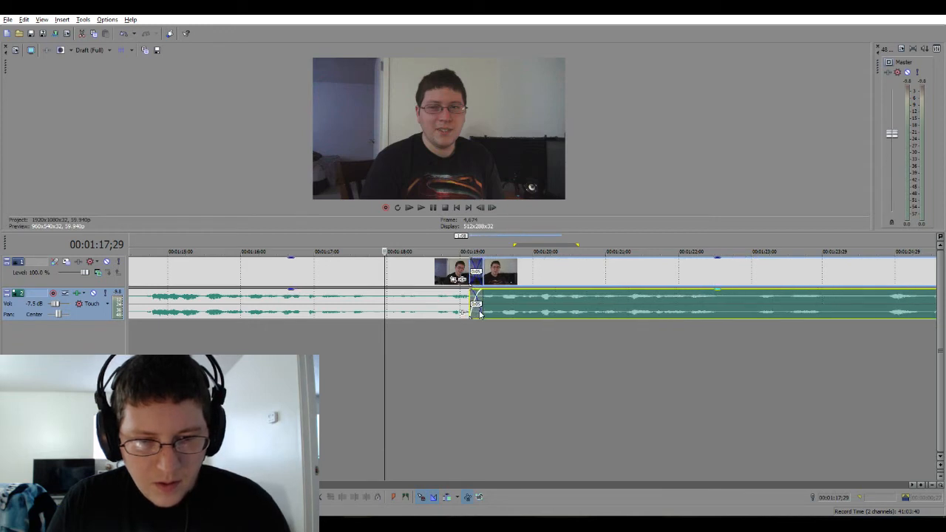
click(355, 343)
key(space)
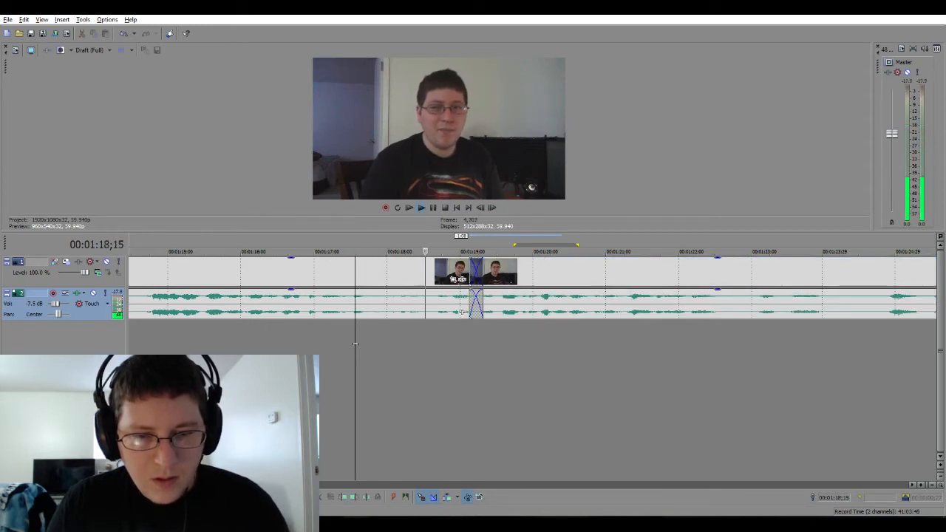
key(space)
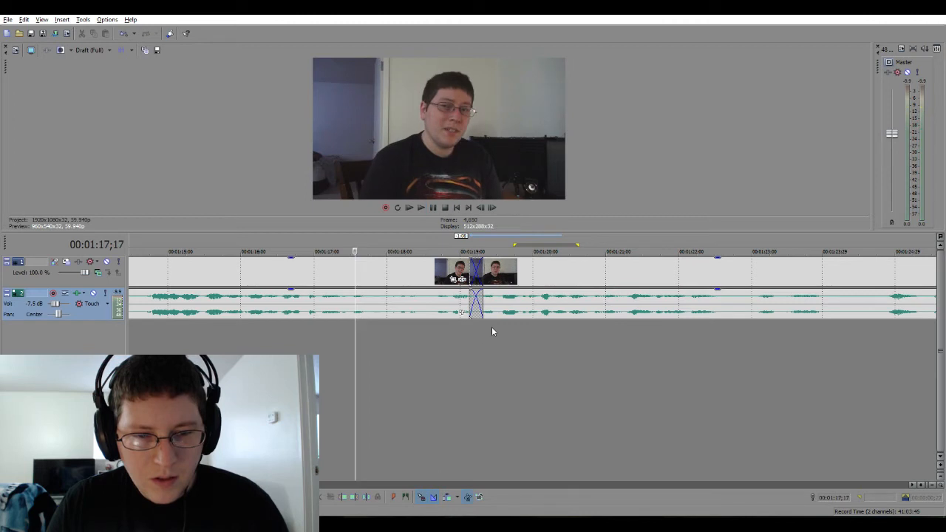
Extend the earlier clip's end by one frame, overlap the following clip as a crossfade of about 5 frames, and play across the join.
click(495, 314)
drag(495, 314, 544, 314)
click(482, 309)
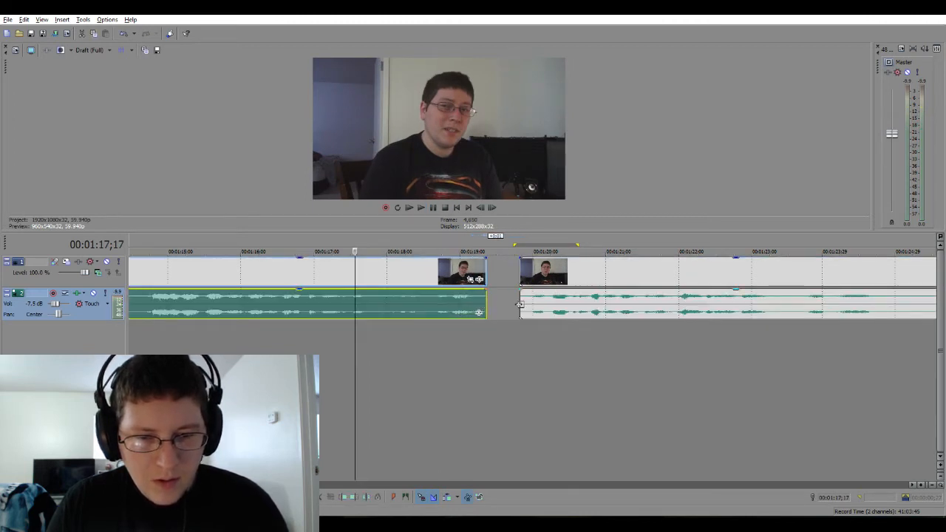
drag(522, 306, 496, 311)
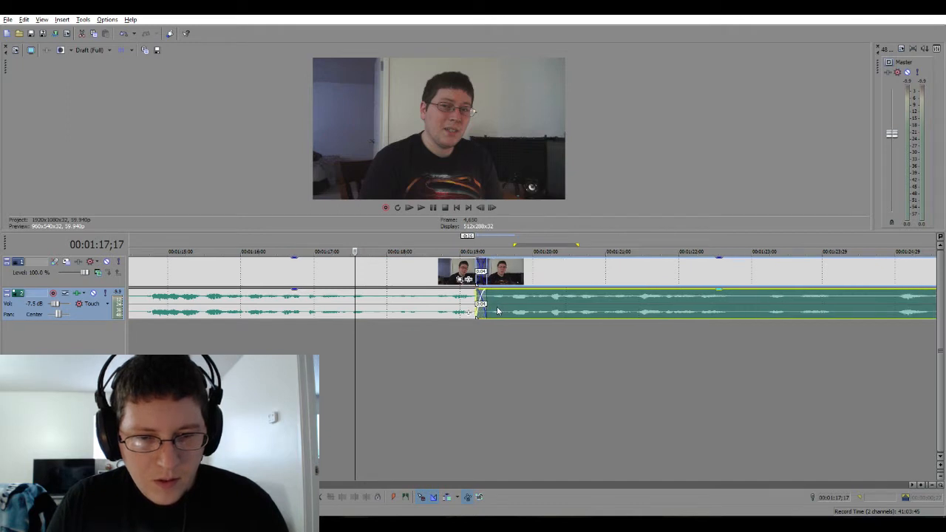
key(space)
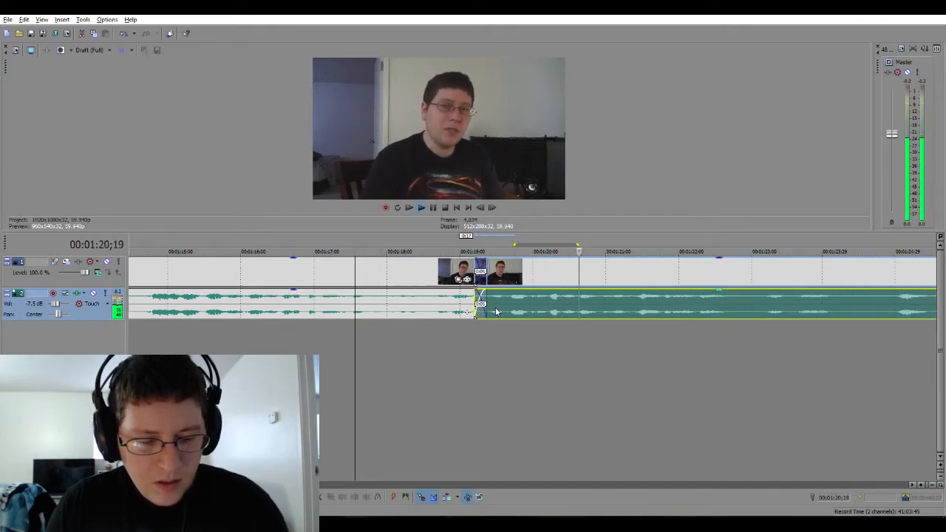
scroll(574, 376, down, 2)
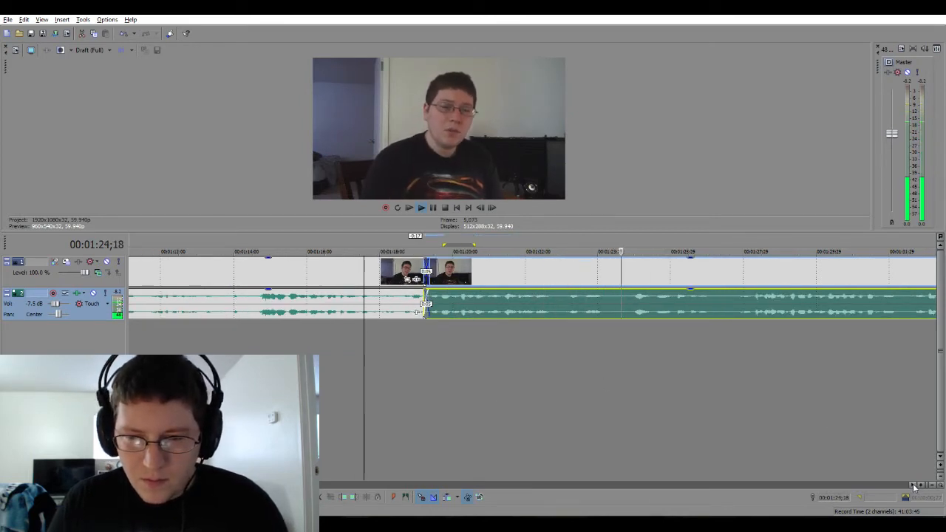
key(space)
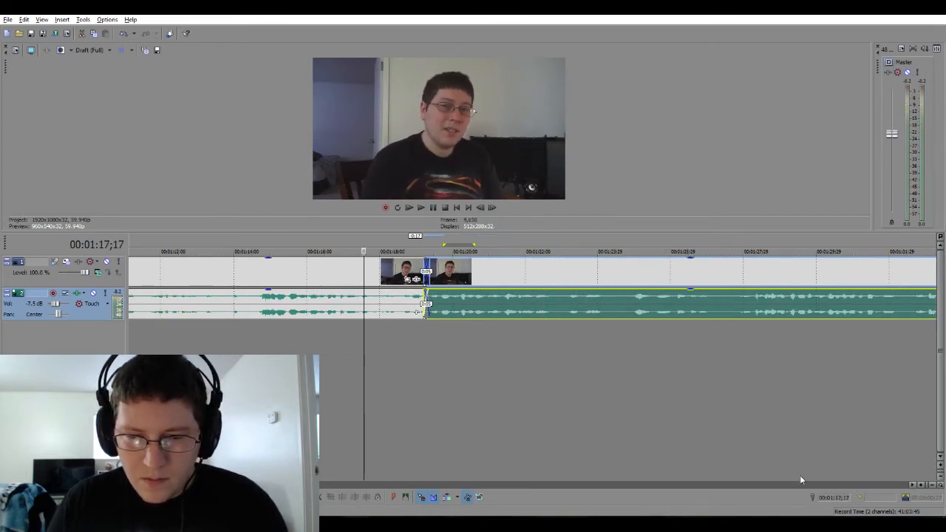
Replay short stretches between about 00:01:22 and 00:01:24;19 to find where the next unwanted section starts and ends.
click(568, 340)
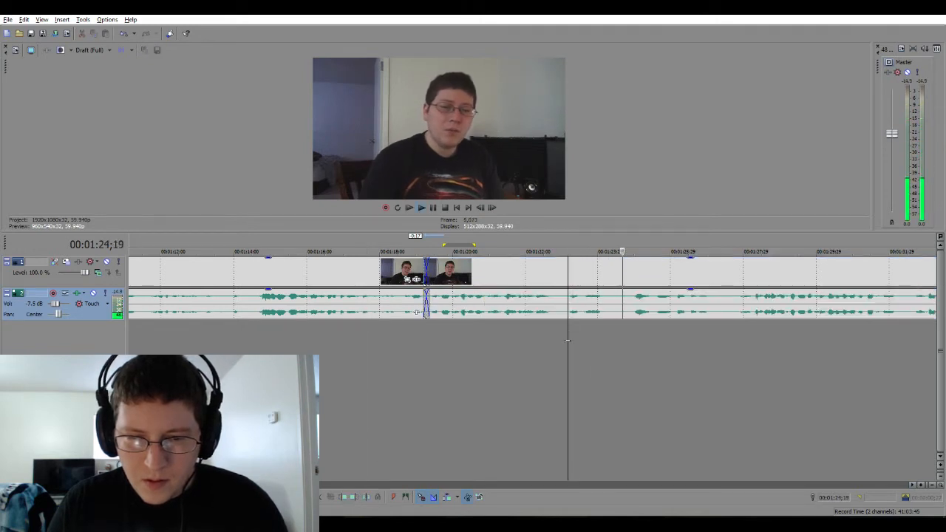
key(space)
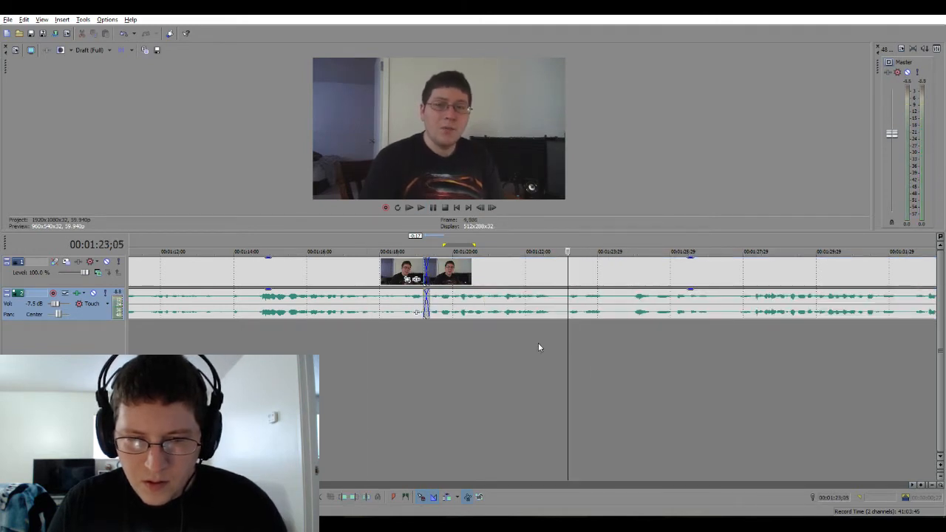
click(538, 343)
key(space)
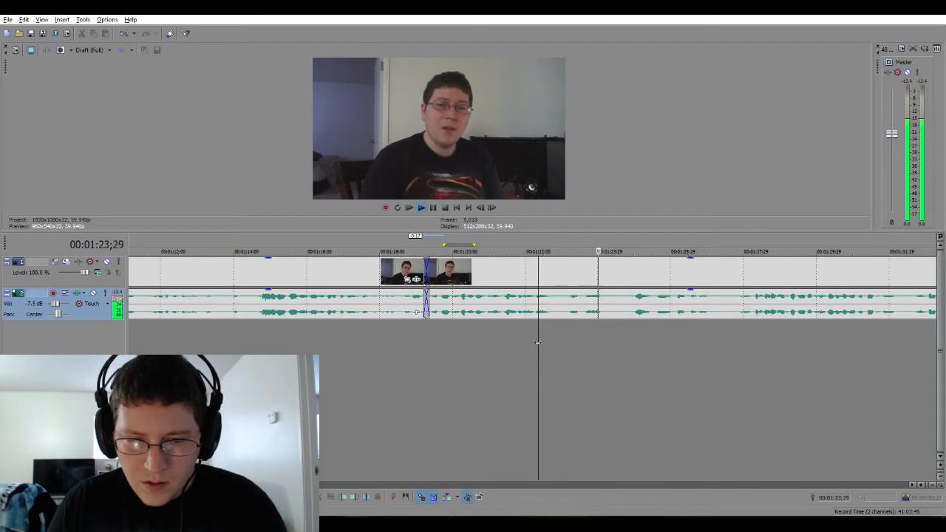
key(space)
click(583, 332)
key(space)
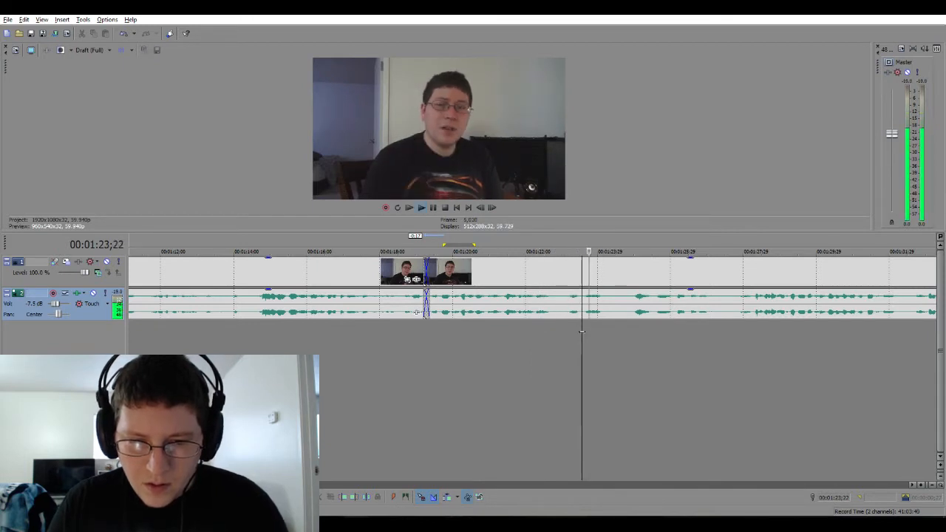
key(space)
Delete the section from 00:01:23;18 to 00:01:24;25 on both the video and audio tracks.
scroll(585, 331, up, 2)
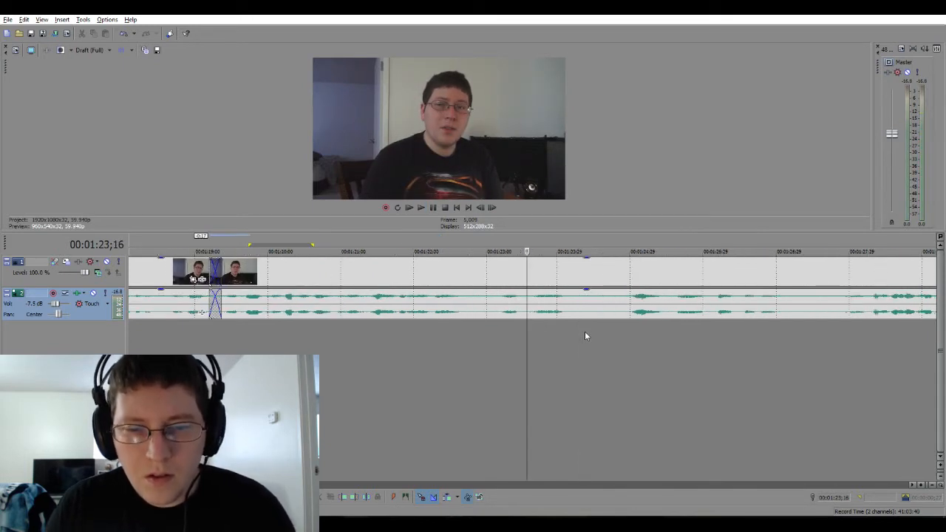
drag(530, 334, 620, 336)
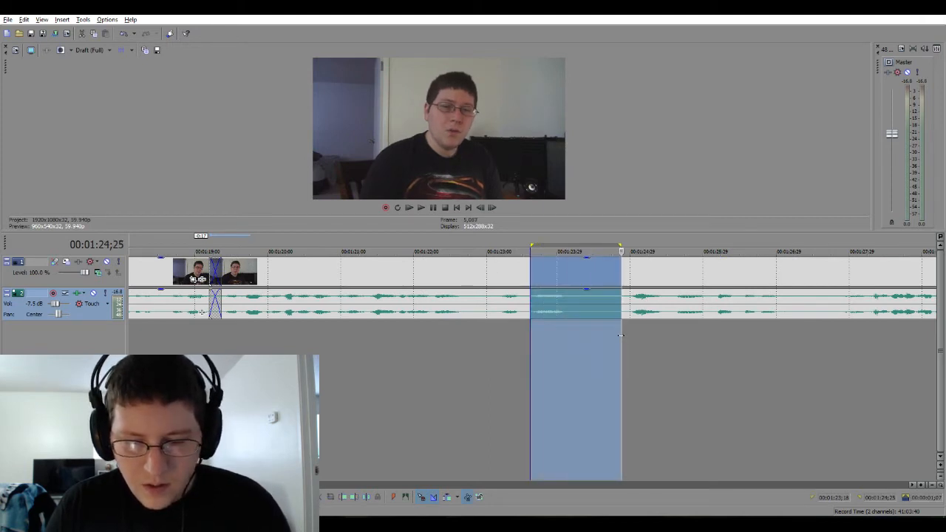
key(Delete)
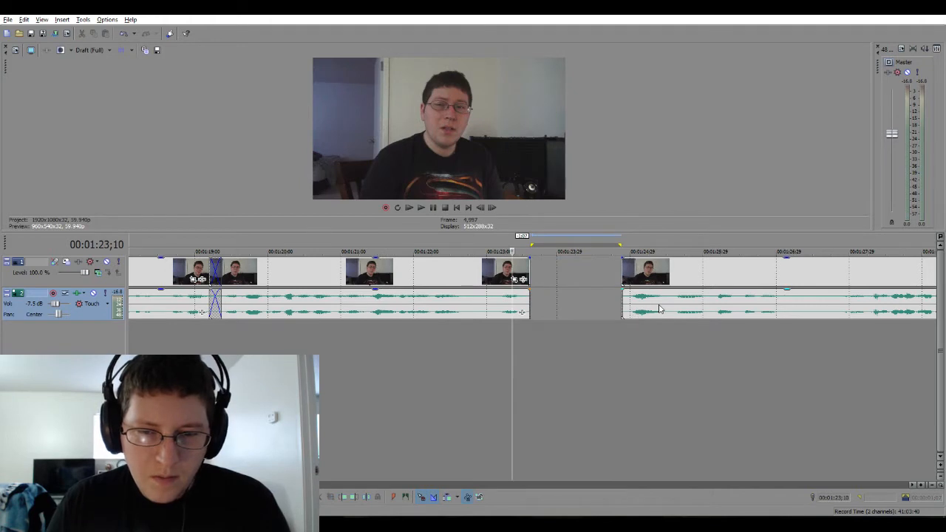
Close the gap by overlapping the following clip as a crossfade of about 5 frames, and play the join from 00:01:22;19.
drag(660, 309, 556, 318)
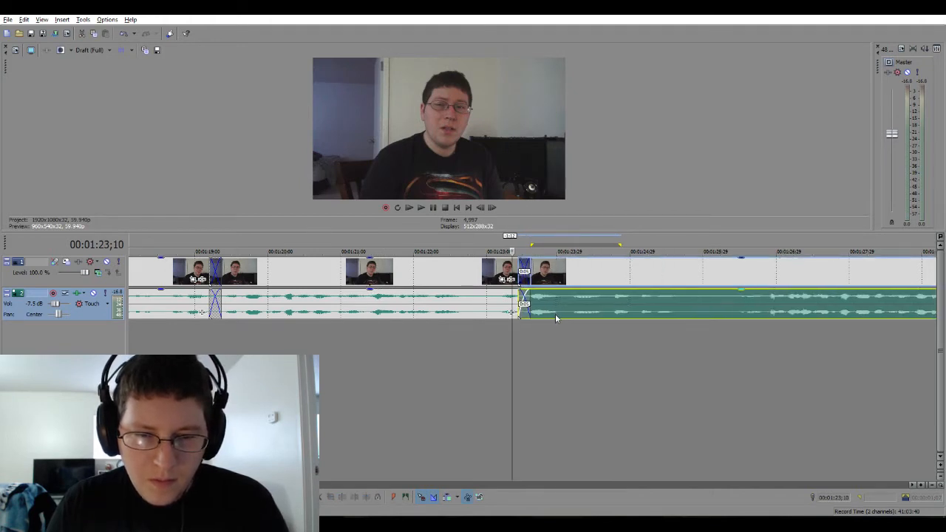
click(461, 343)
key(space)
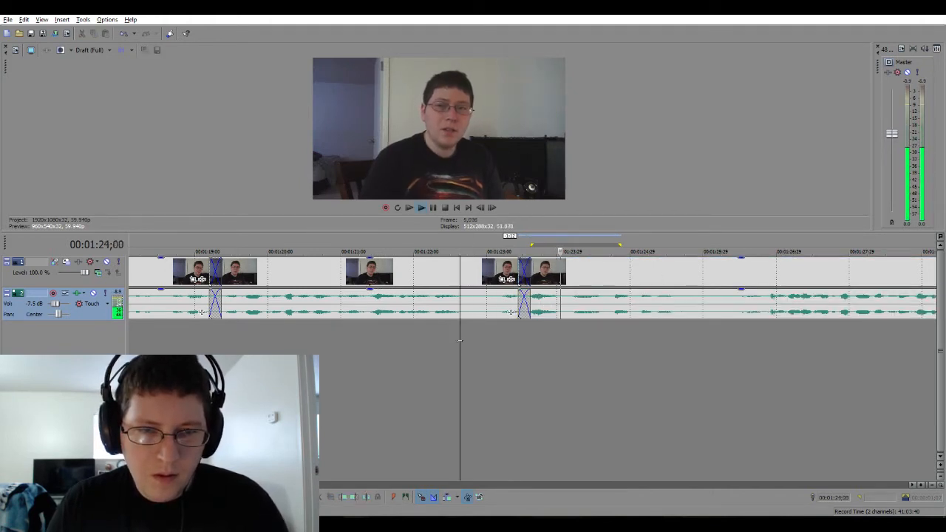
key(space)
Slightly extend the clip before the 00:01:23 cut, redo the crossfade at about 5 frames, and play it from 00:01:22;09.
drag(561, 305, 592, 305)
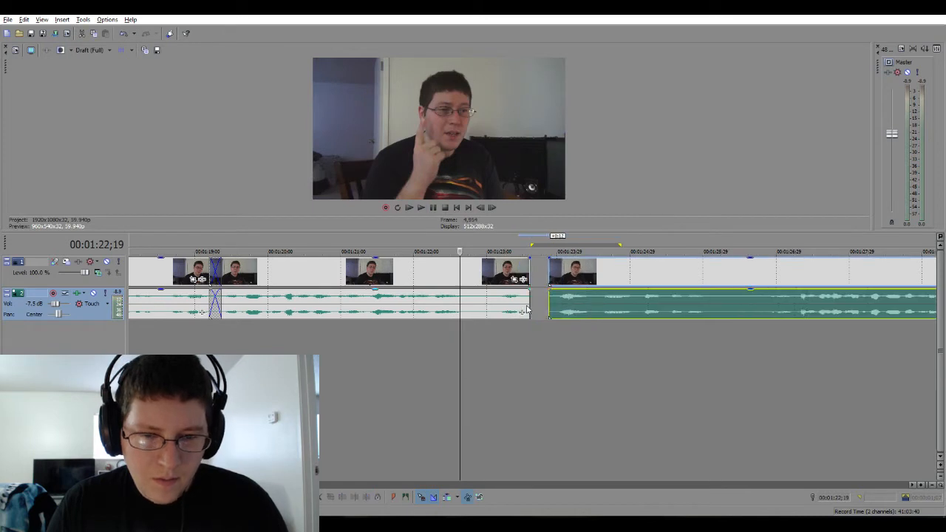
drag(525, 305, 543, 312)
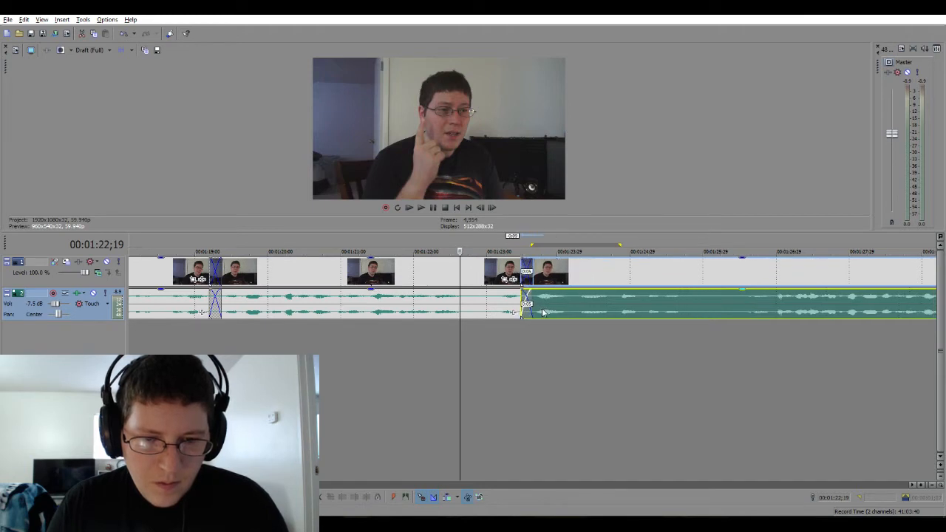
click(436, 351)
key(space)
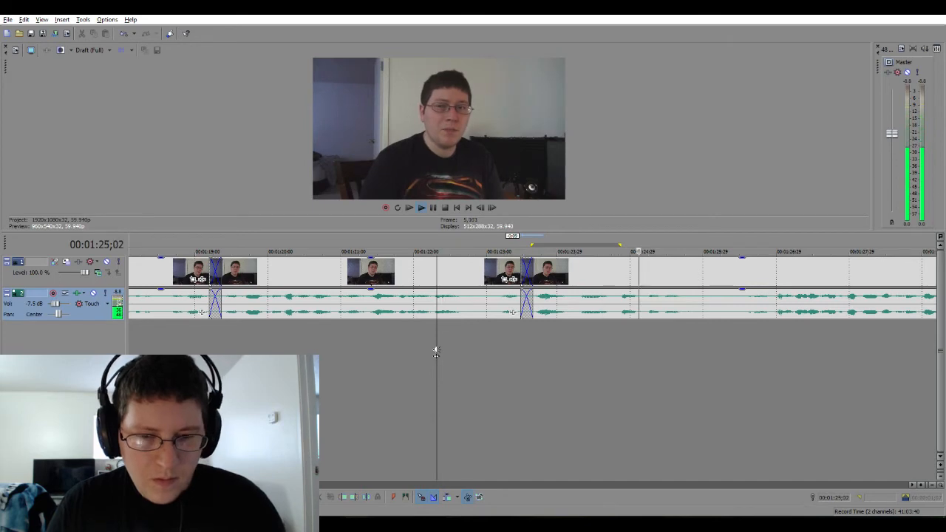
Listen on to about 00:01:39;16 for another pause to cut, and place the cursor near 00:01:37;06.
scroll(546, 349, down, 2)
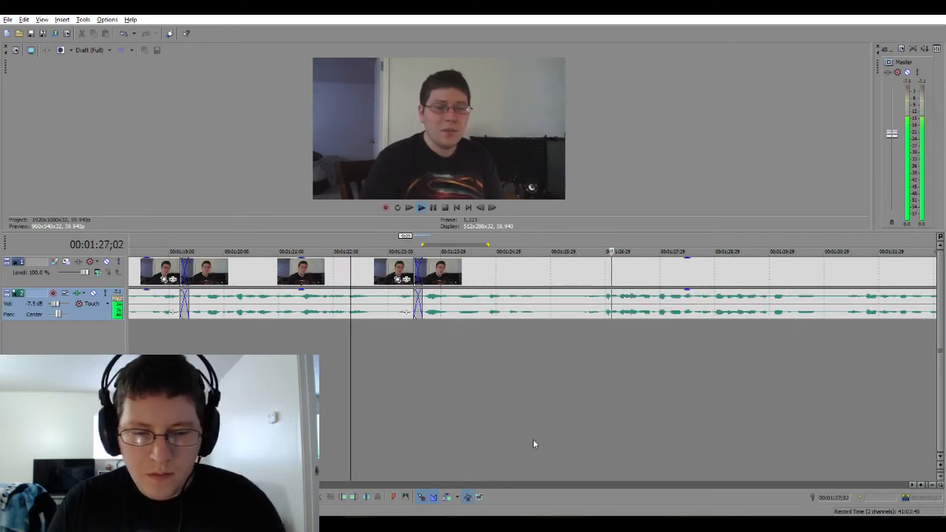
scroll(405, 313, down, 2)
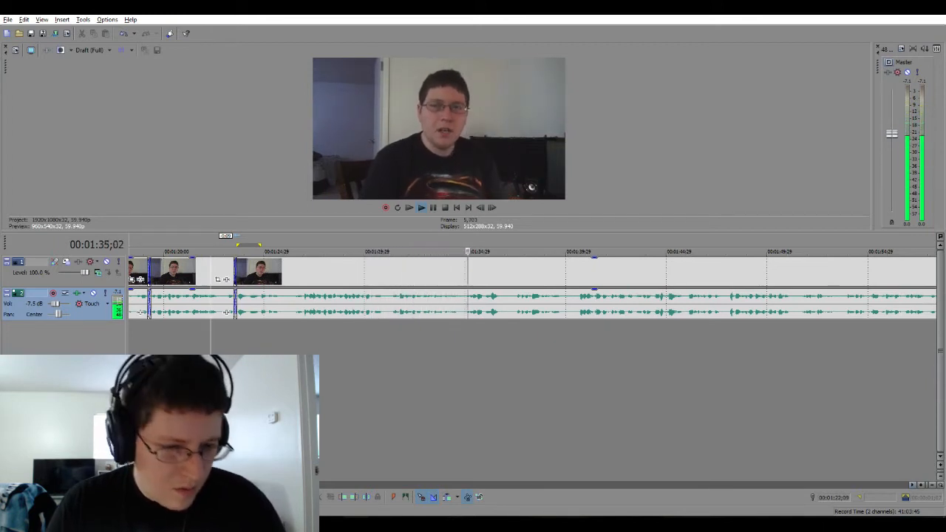
key(alt+Tab)
key(alt+Tab)
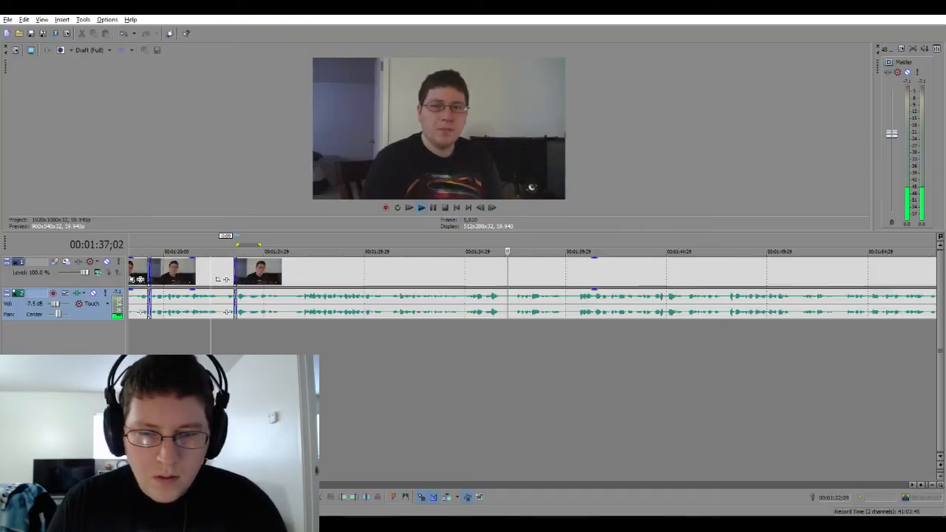
click(475, 339)
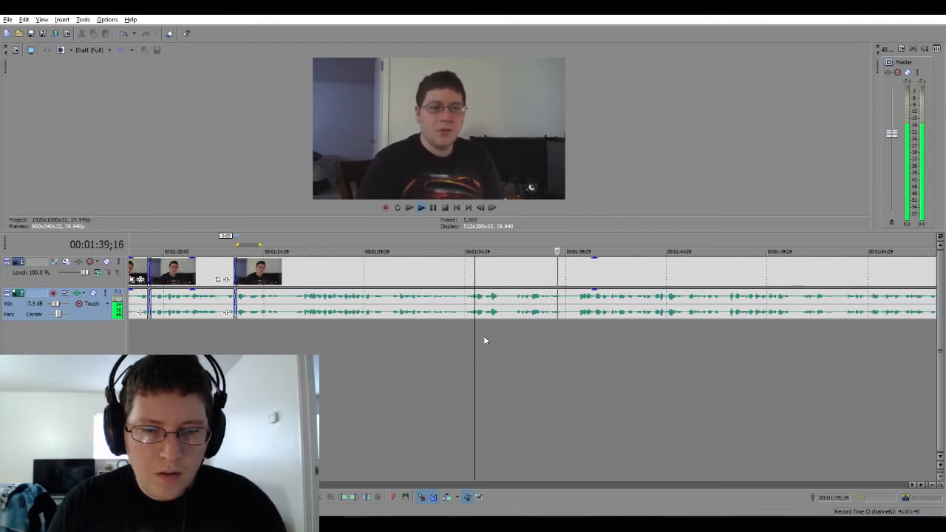
key(space)
click(484, 337)
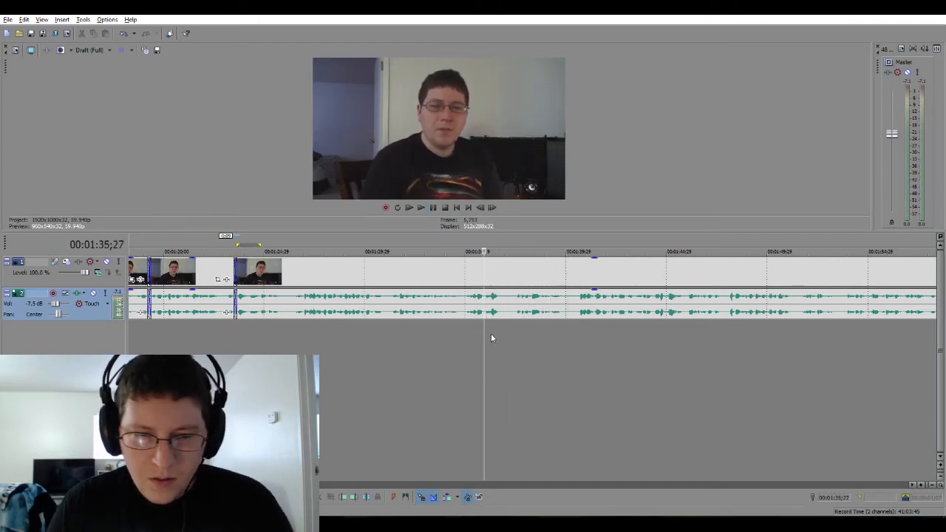
click(510, 327)
Delete the pause of about 16 frames around 00:01:37 on both the video and audio tracks.
scroll(509, 326, up, 5)
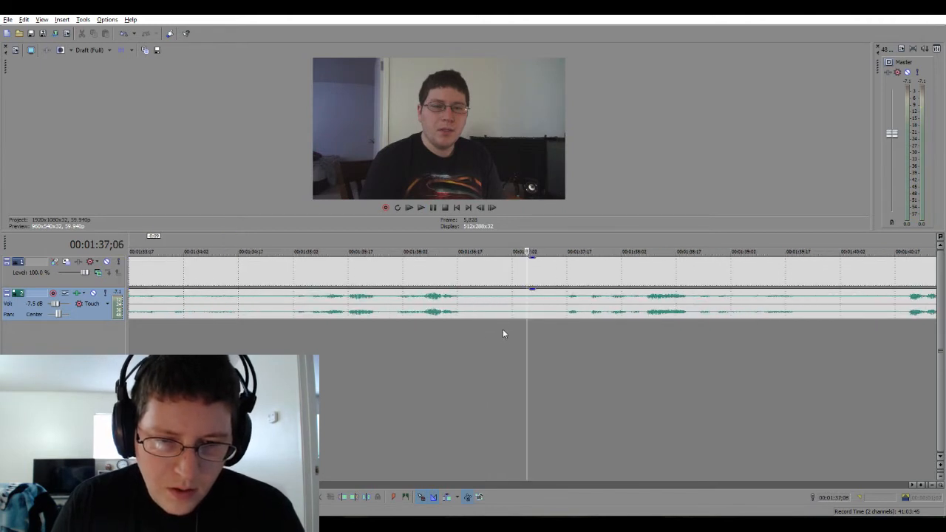
drag(488, 336, 548, 340)
key(Delete)
Overlap the following clip onto the previous one as a crossfade of about 5 frames, and play from 00:01:35;02 to about 00:01:45.
click(365, 382)
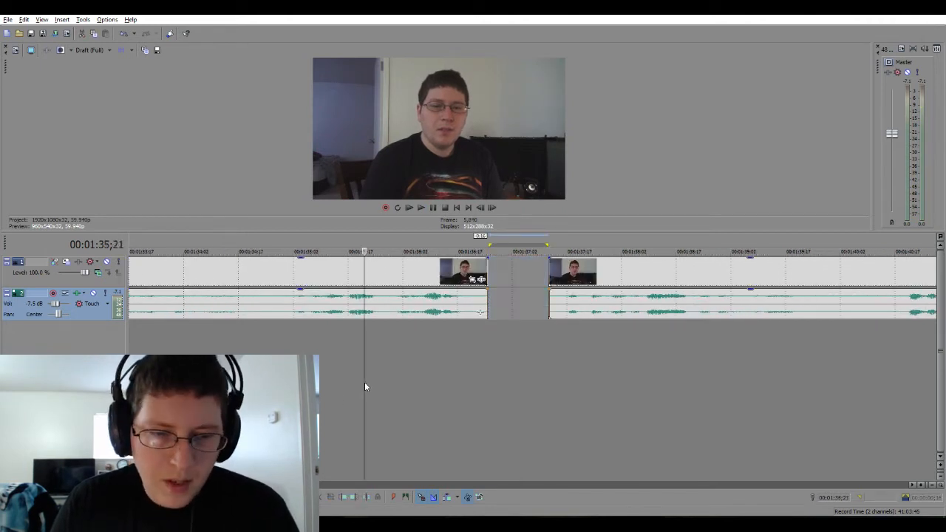
drag(580, 309, 502, 312)
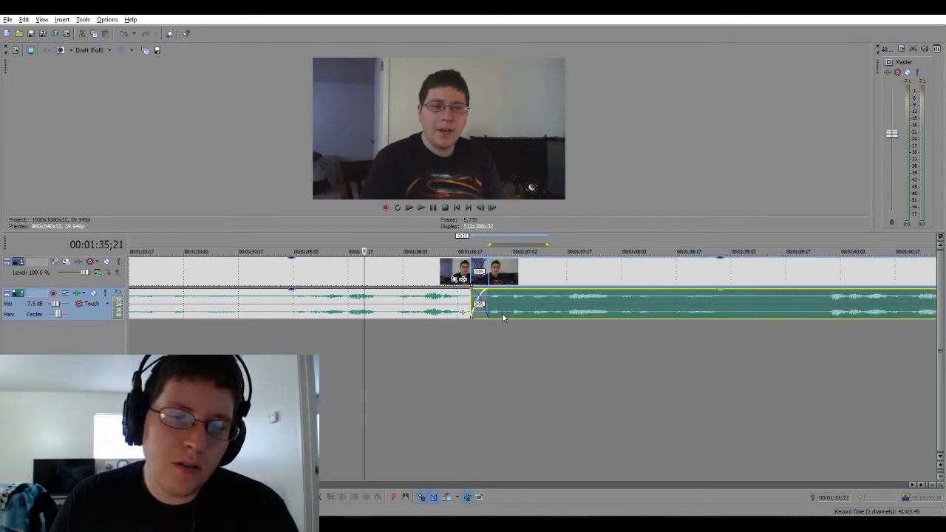
scroll(509, 353, down, 2)
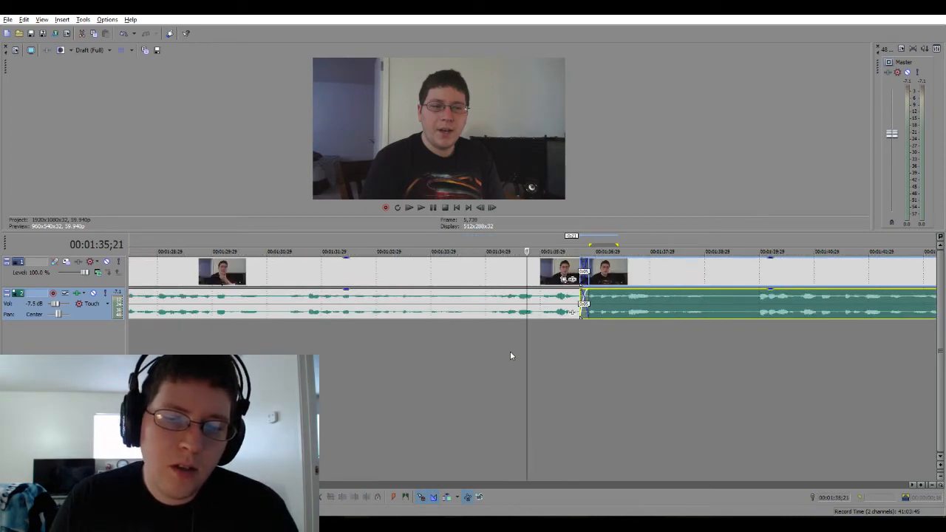
click(493, 367)
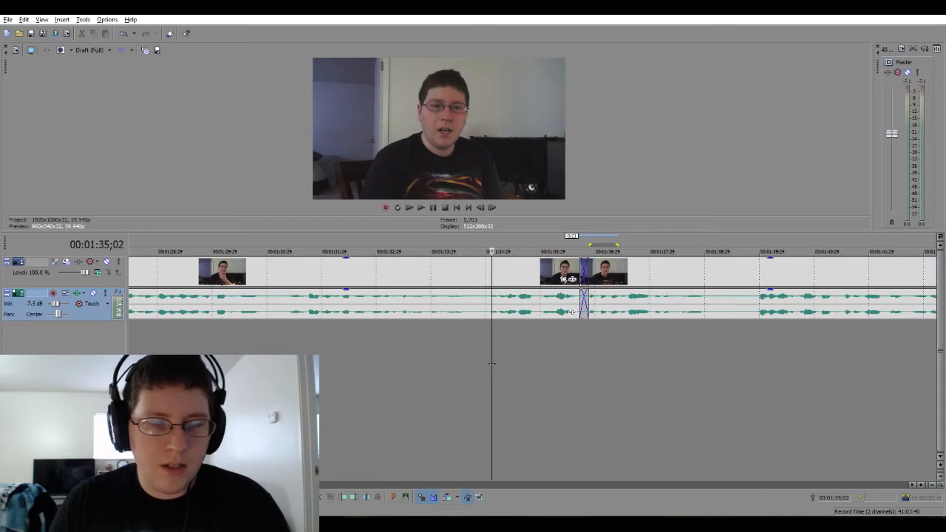
key(space)
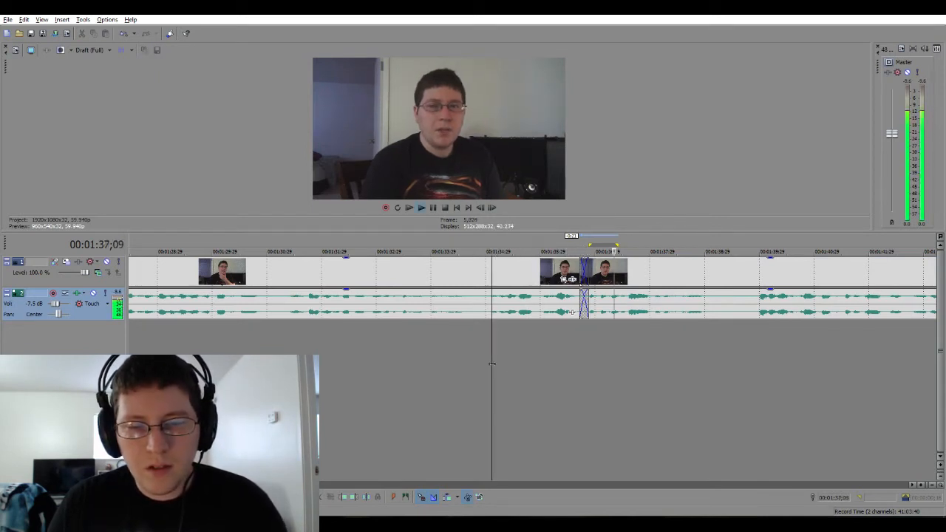
scroll(605, 364, down, 2)
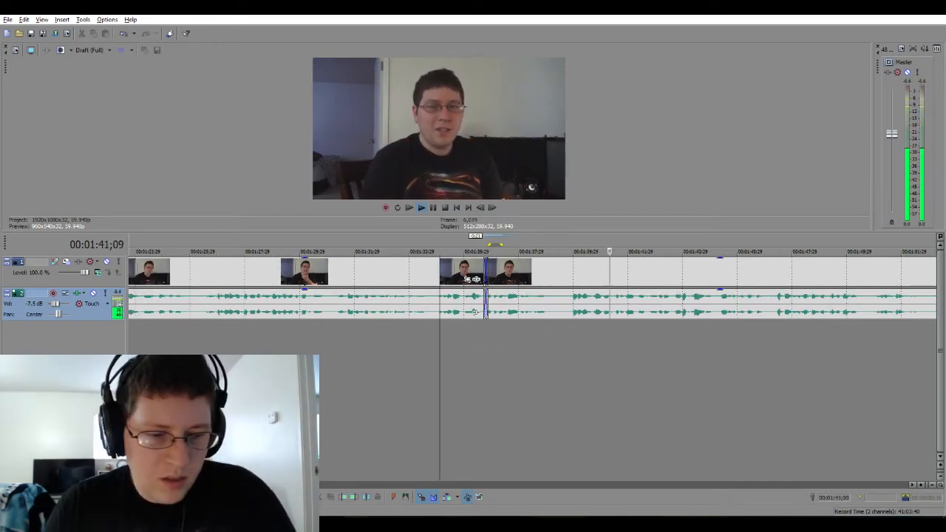
scroll(532, 363, down, 2)
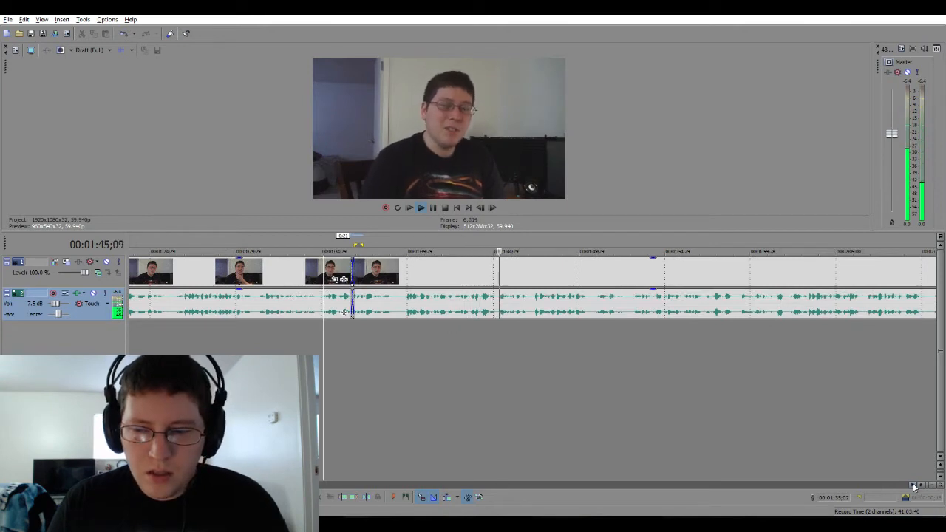
Listen on from about 00:01:45 to 00:02:45 for further pauses to cut.
drag(913, 486, 914, 486)
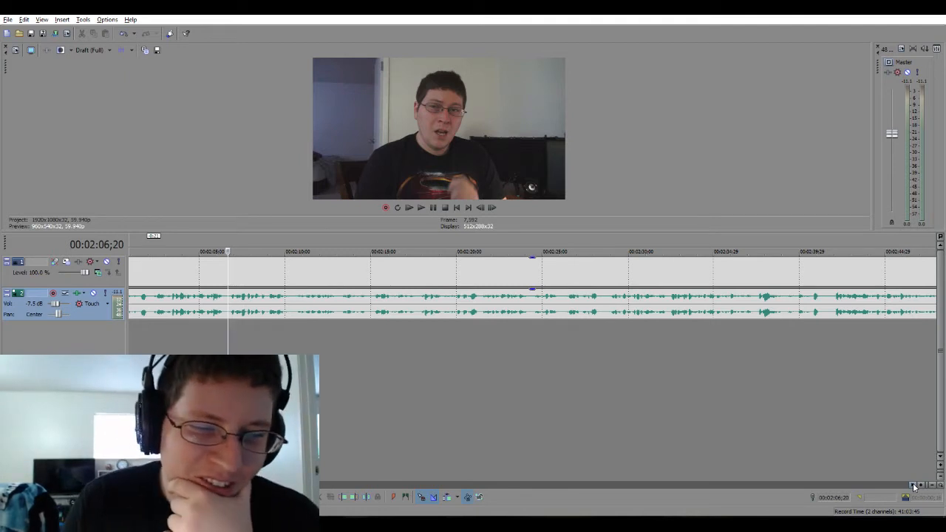
key(space)
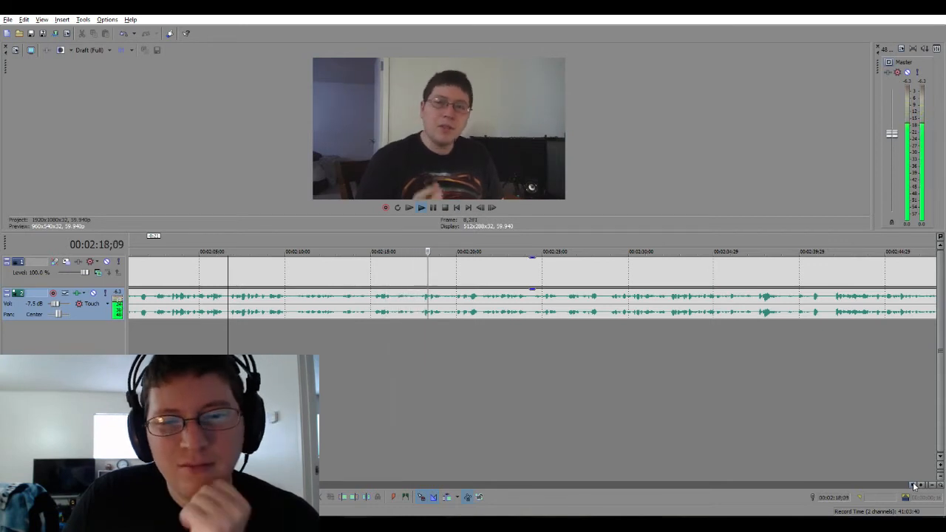
click(914, 486)
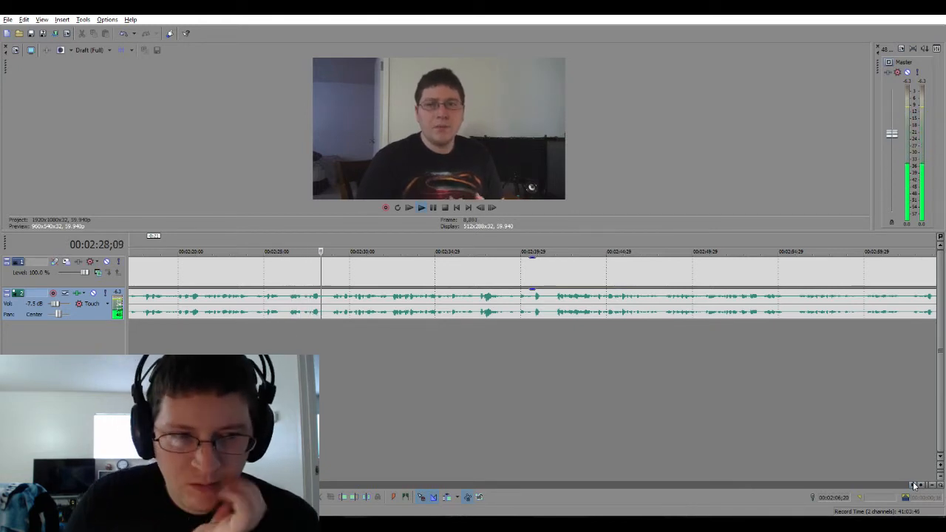
click(914, 486)
click(914, 485)
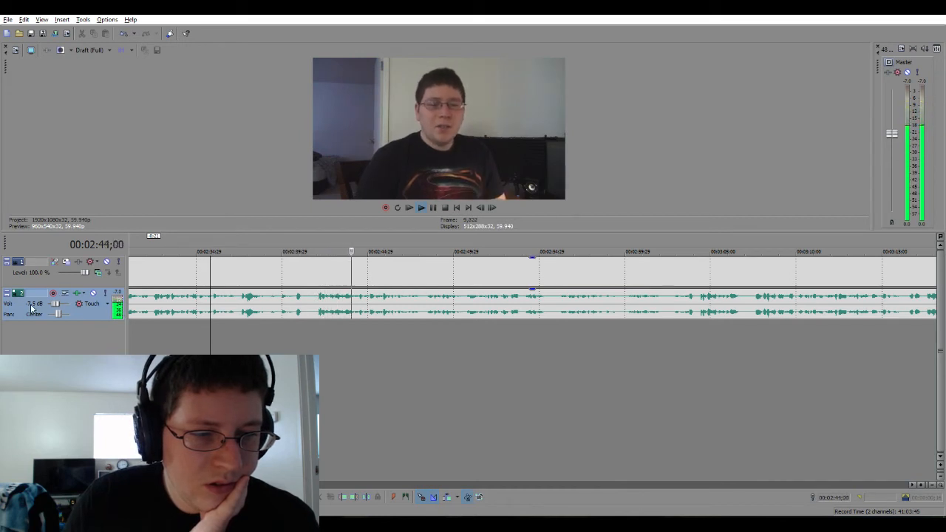
Raise the audio track's volume to -5.0 dB and replay from about 00:02:37 to hear the new level.
key(Return)
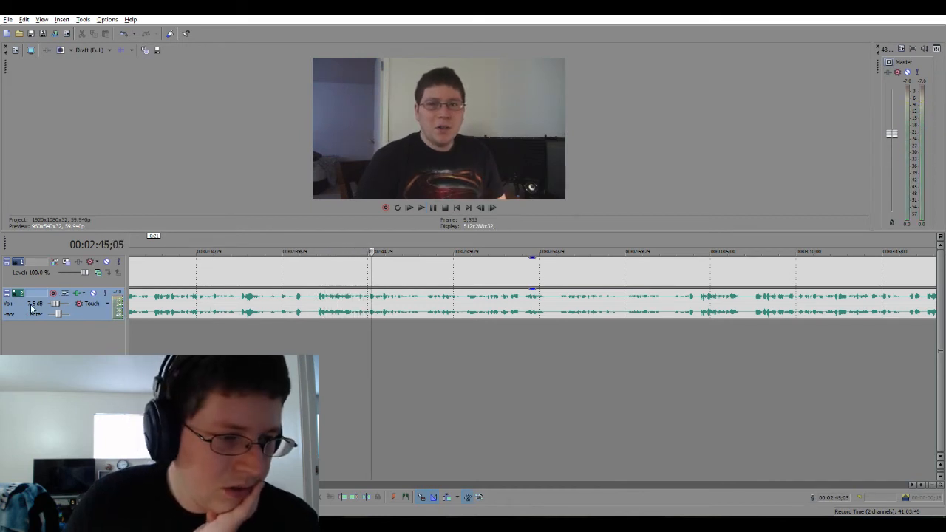
scroll(31, 309, up, 5)
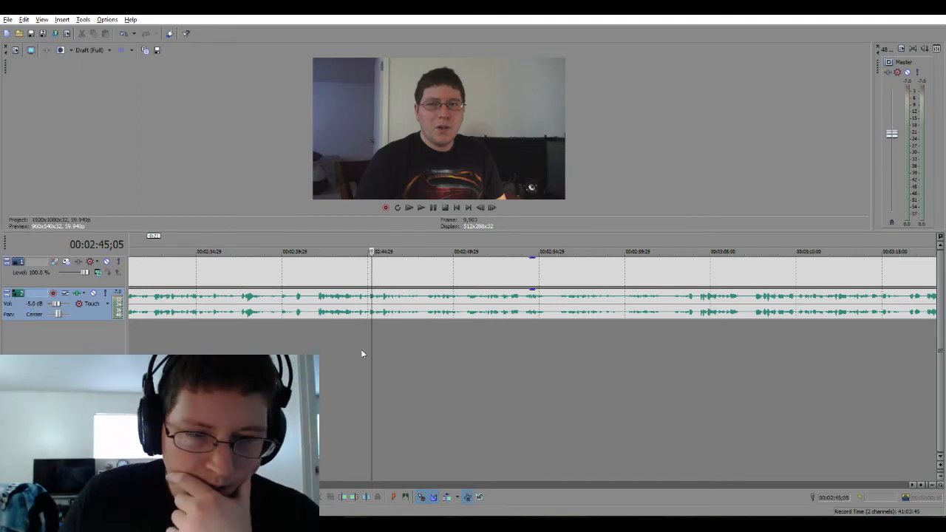
click(232, 326)
key(Return)
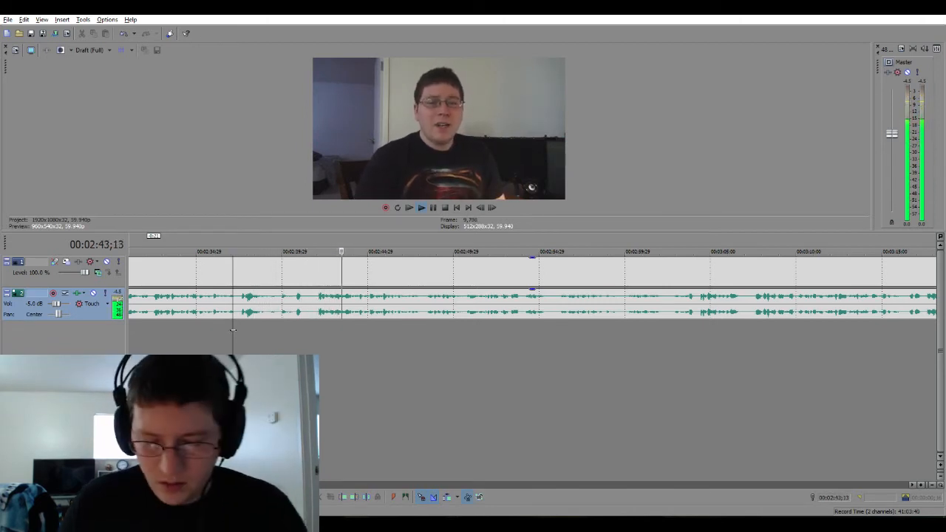
Delete the pause just after 00:02:41 on both the video and audio tracks.
key(Return)
click(308, 324)
scroll(309, 324, up, 5)
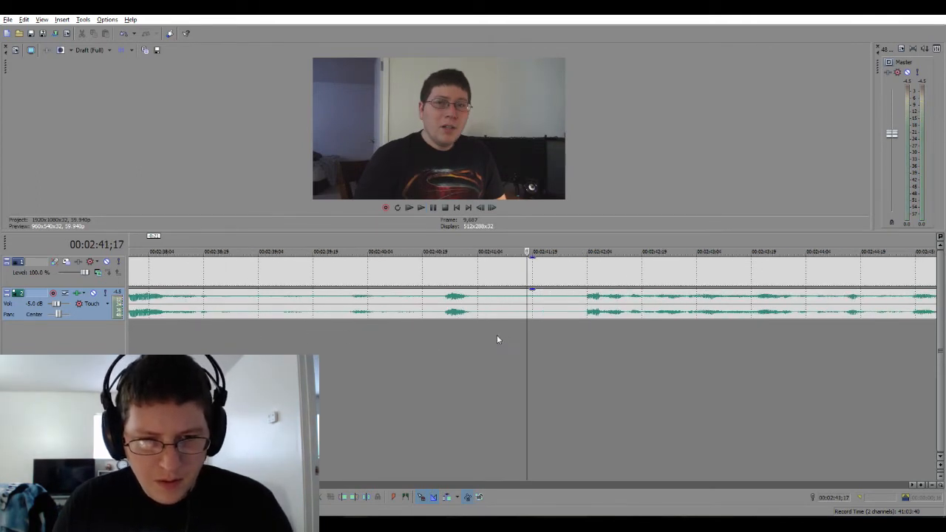
drag(497, 335, 512, 317)
key(Delete)
Try overlapping the following clip as a crossfade of about 5 frames near 00:02:41, and play across the join.
click(477, 361)
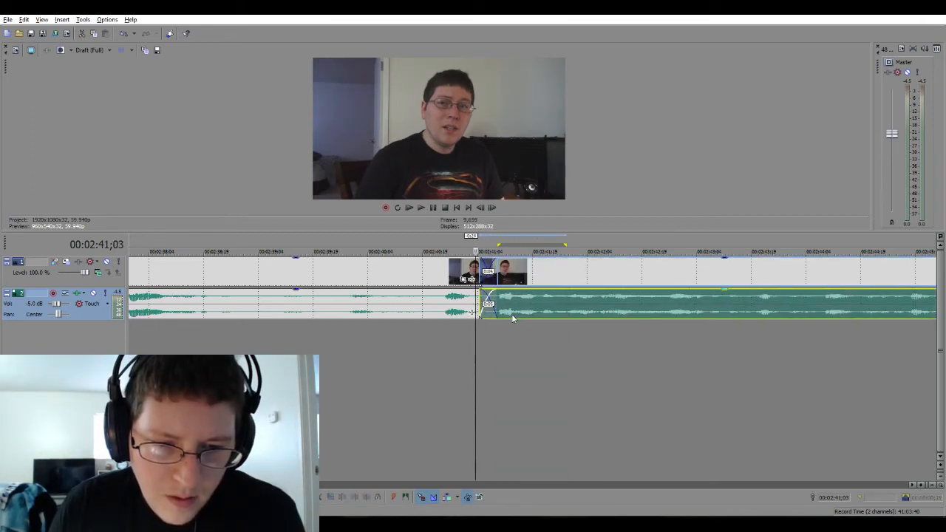
click(322, 354)
key(space)
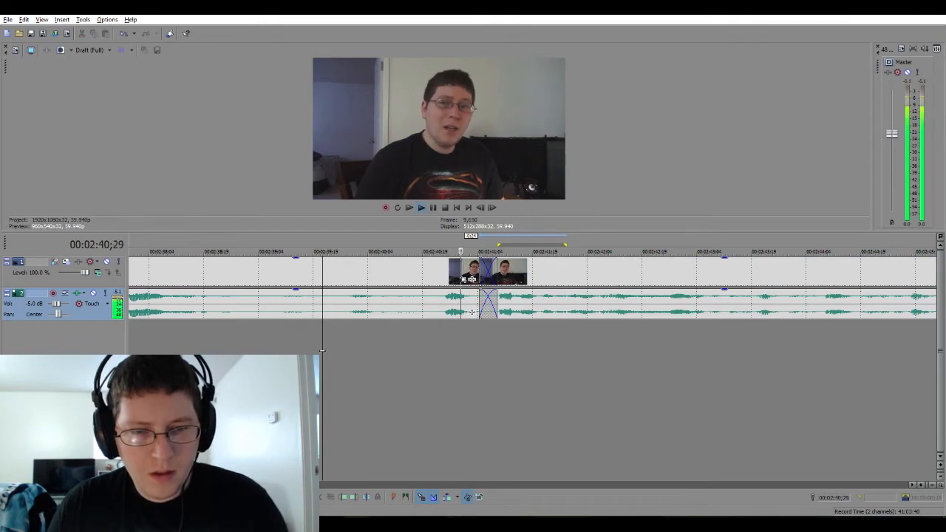
click(429, 351)
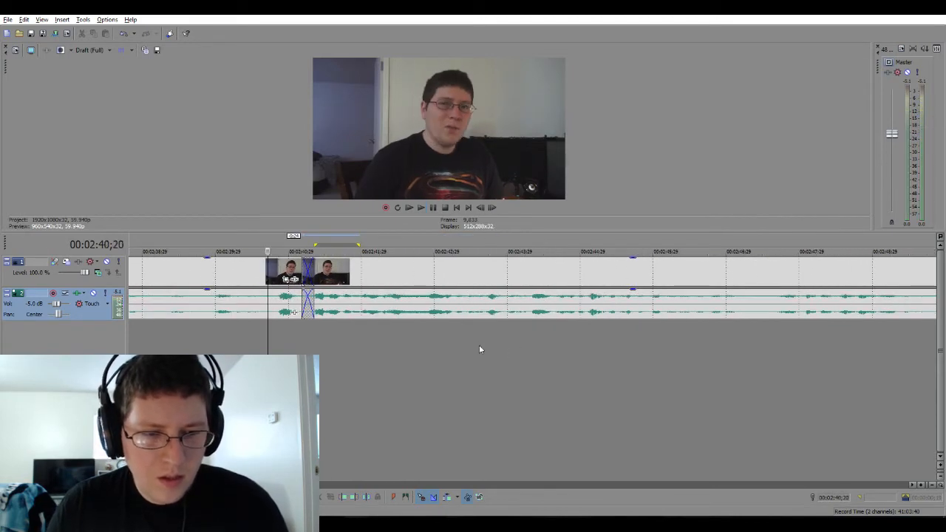
Move the following clip away to reopen a gap near 00:02:41, and play the end of the preceding clip.
drag(337, 312, 371, 313)
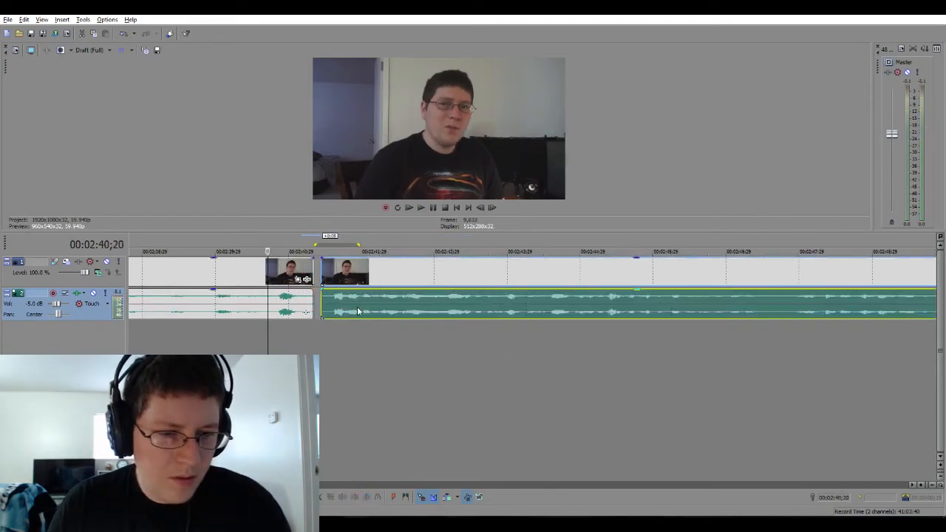
click(203, 340)
key(space)
key(space)
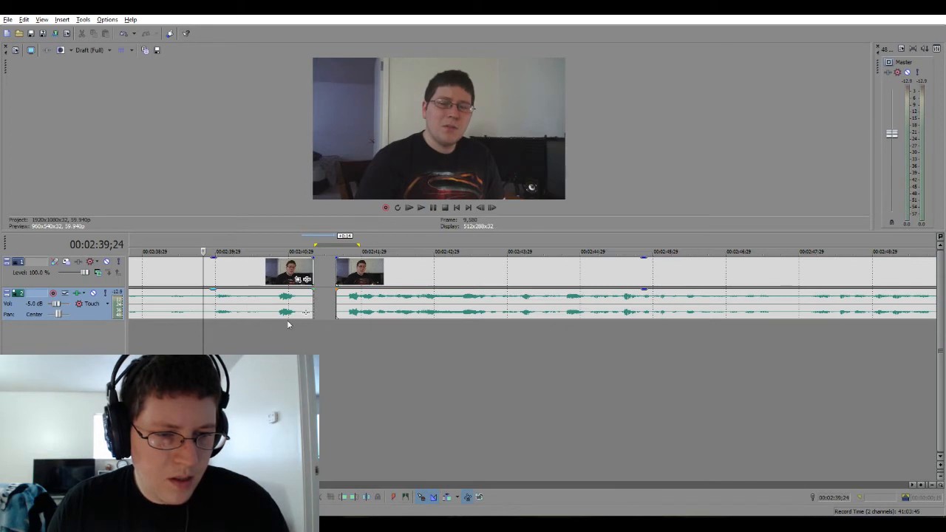
Trim the preceding clip's end to about 00:02:40;24, crossfade the following clip over it by about 5 frames, and play from 00:02:39;10.
click(310, 304)
drag(311, 304, 273, 305)
drag(360, 303, 286, 310)
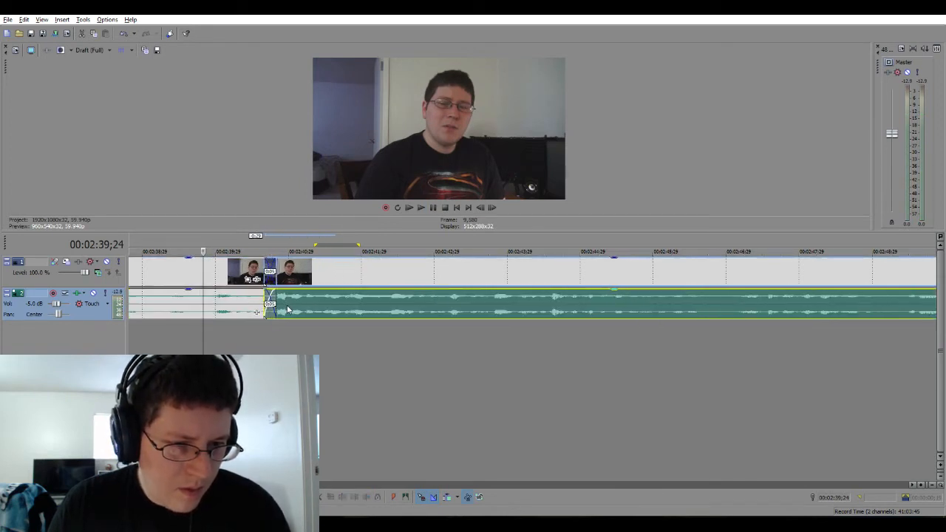
click(168, 341)
key(space)
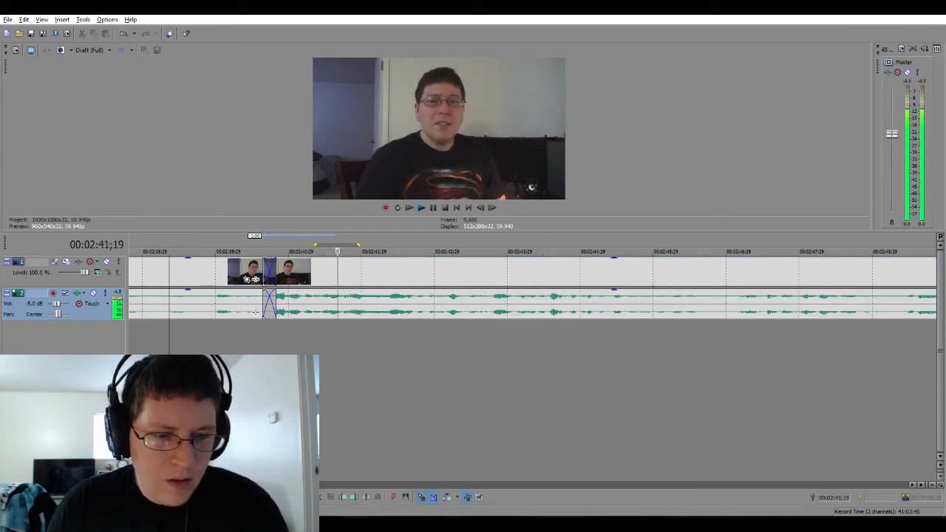
Listen on from about 00:02:41 to 00:03:09 for another pause to cut.
scroll(255, 312, down, 6)
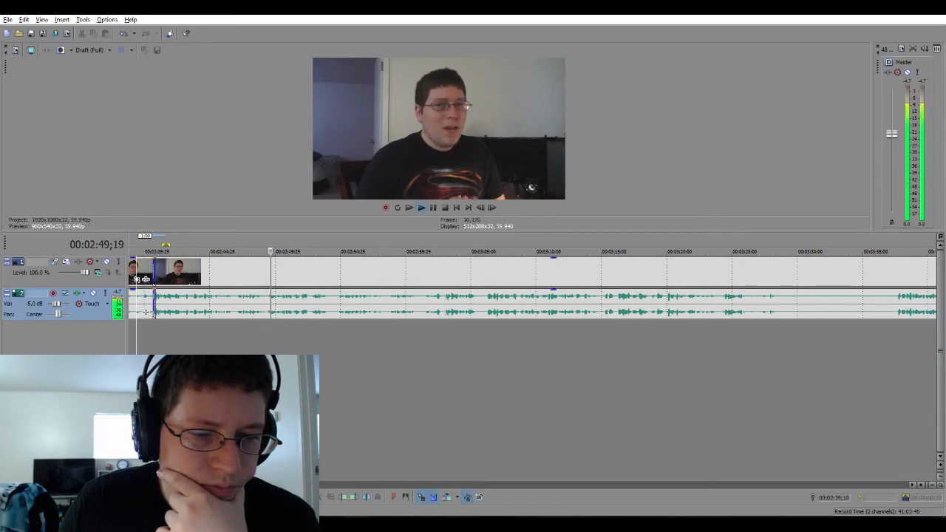
key(alt+Tab)
key(alt+Tab)
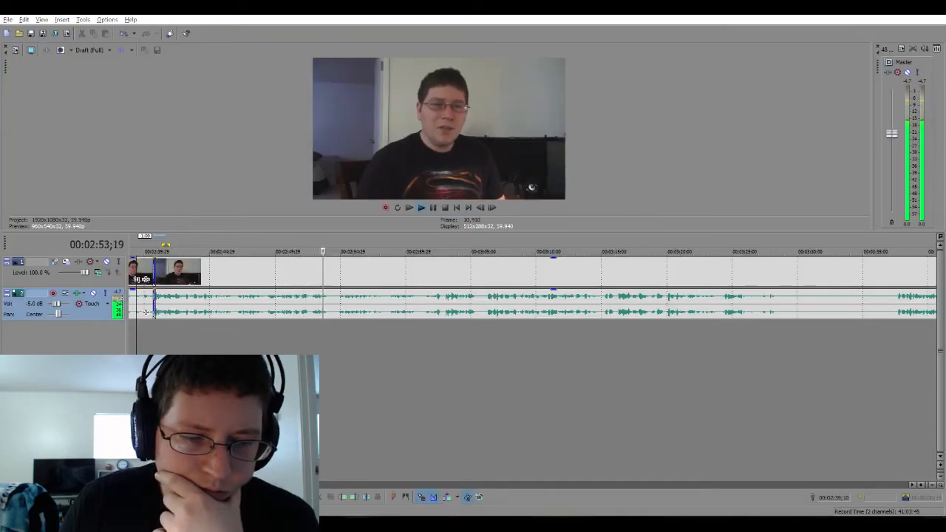
key(alt+Tab)
key(alt+Tab)
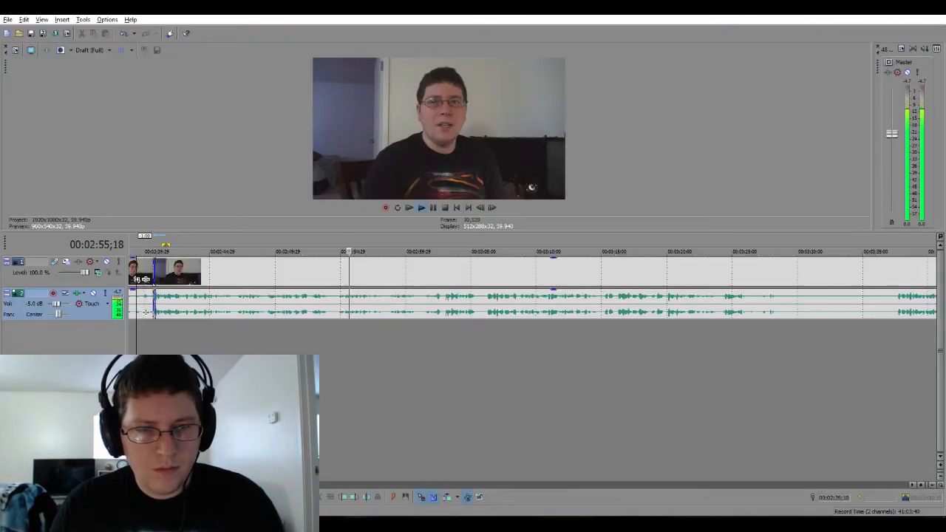
click(291, 340)
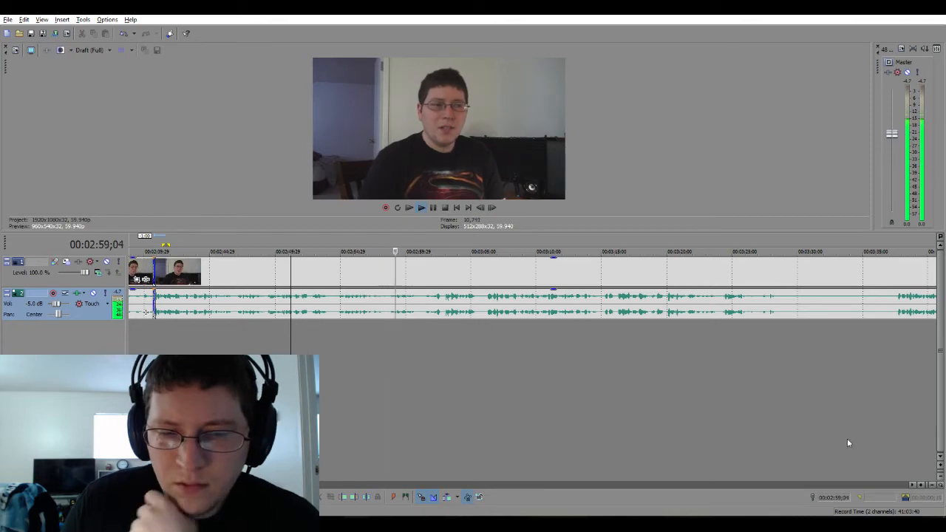
click(914, 486)
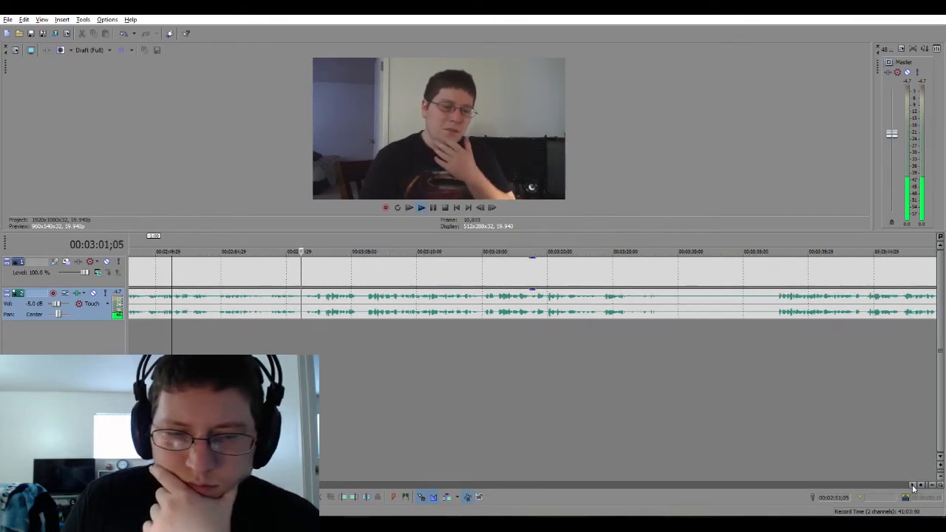
click(914, 486)
click(913, 486)
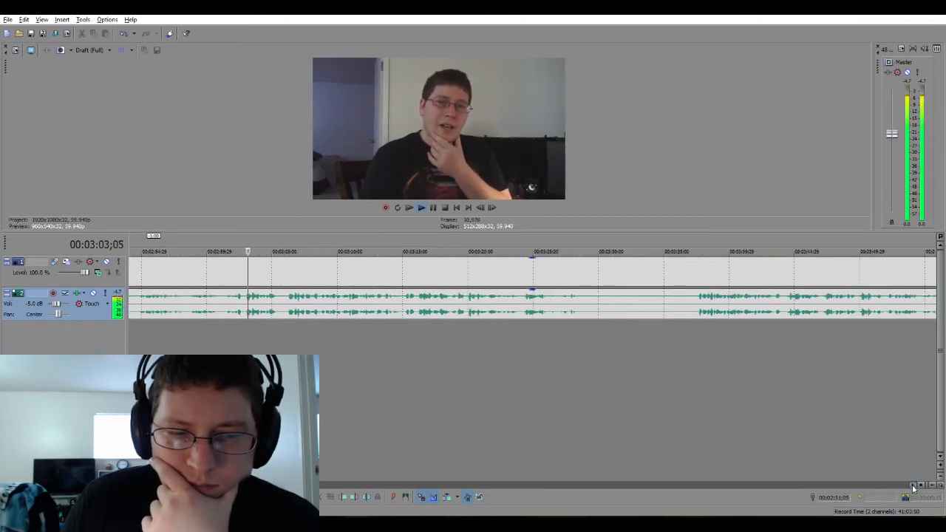
click(914, 486)
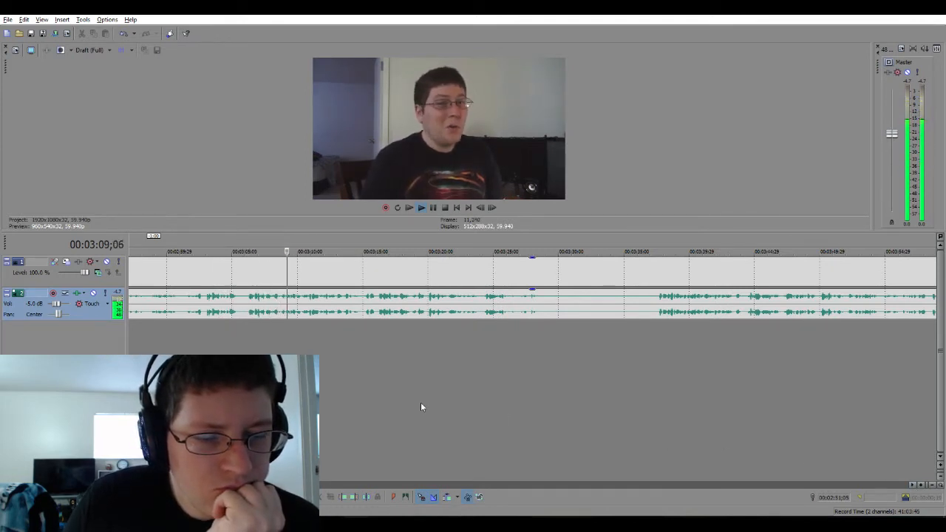
Delete the pause of about 16 frames just before 00:03:06 on both the video and audio tracks.
click(236, 345)
key(space)
scroll(237, 346, up, 5)
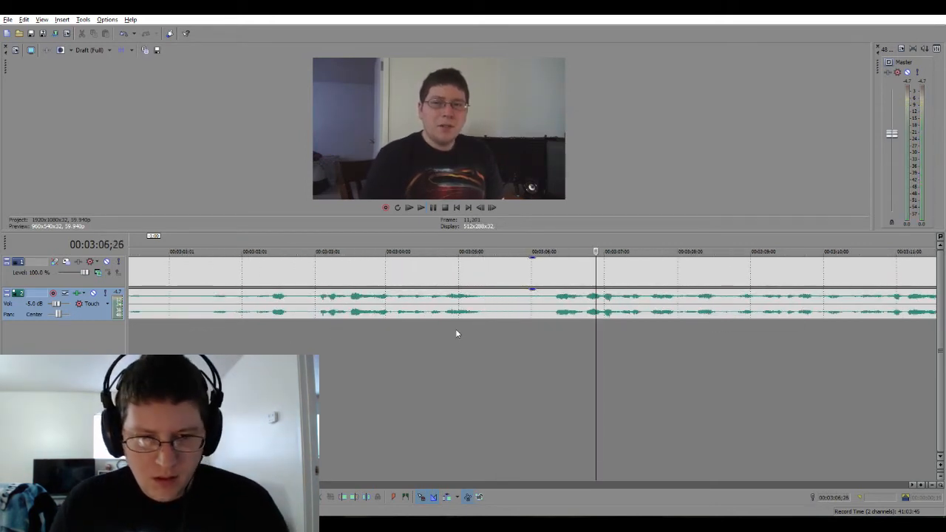
drag(501, 334, 539, 340)
key(Delete)
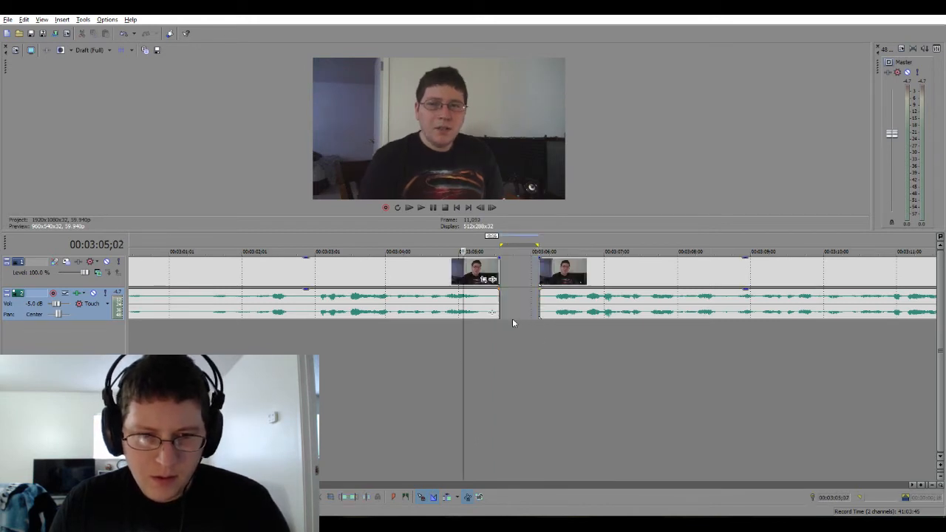
Overlap the following clip onto the previous one as a crossfade of about 5 frames, and play from 00:03:03;09.
drag(563, 298, 509, 311)
click(335, 355)
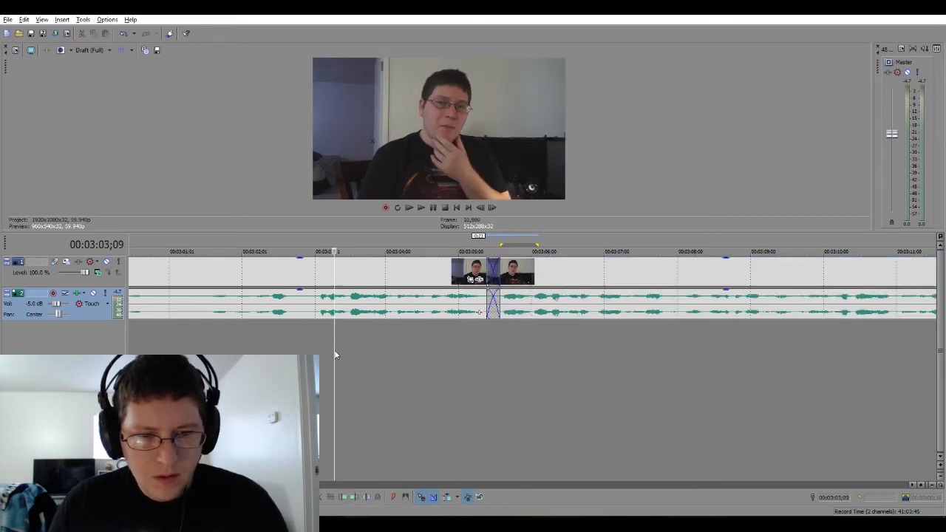
key(space)
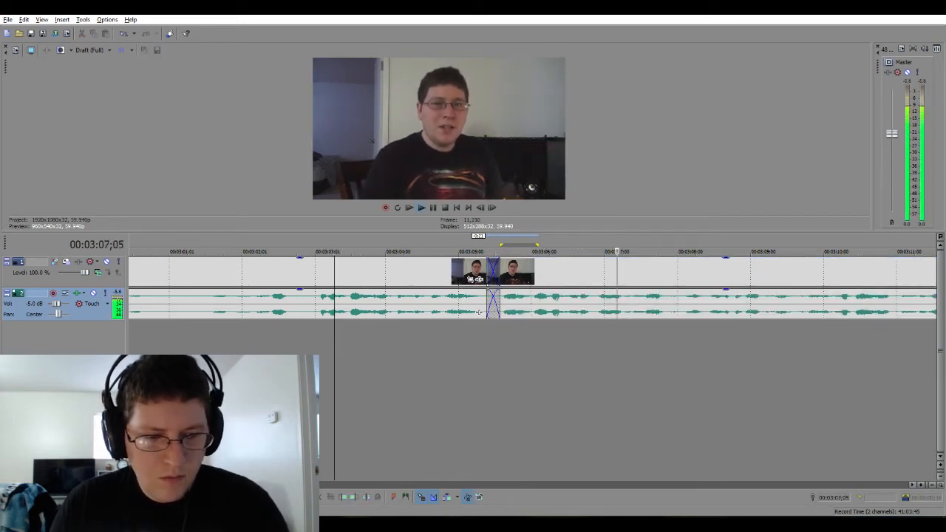
Listen on to about 00:03:29, set the audio track's volume to -4.0 dB, and split both tracks at 00:03:27;23.
scroll(158, 313, down, 10)
scroll(157, 314, up, 3)
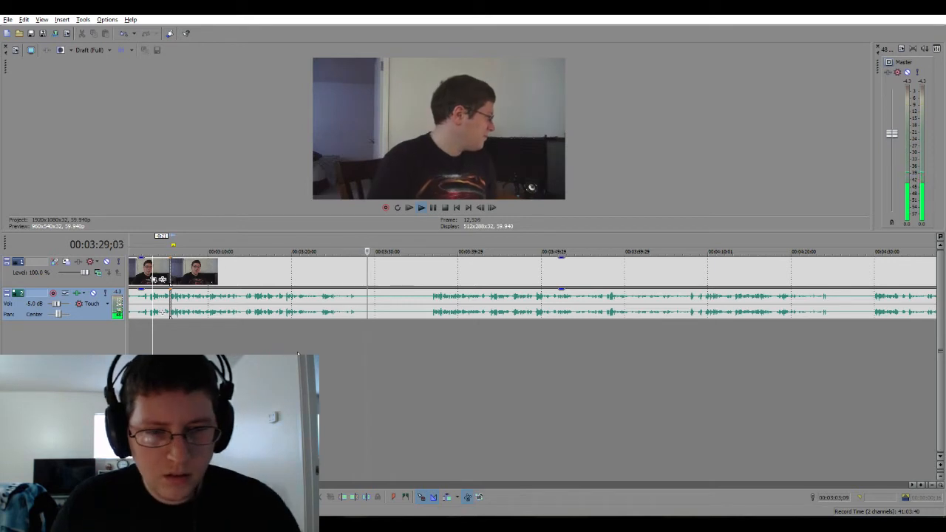
click(324, 344)
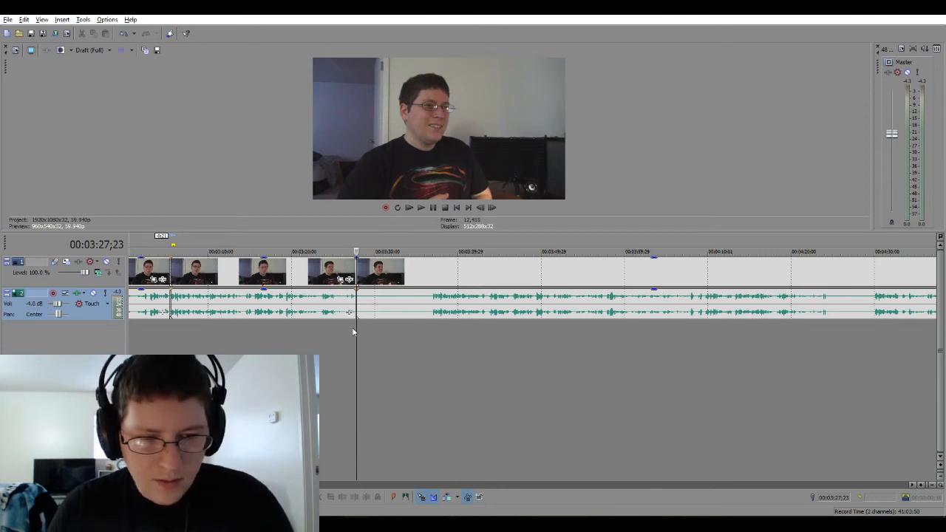
Find where speech resumes, split both tracks at 00:03:36;25, and delete the section back to the 00:03:27;23 split.
click(422, 328)
key(space)
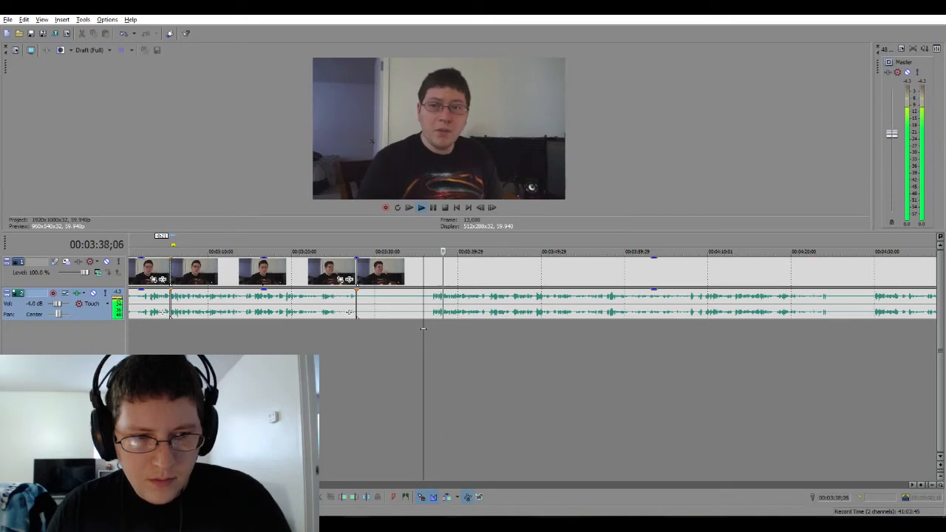
click(428, 328)
scroll(428, 328, up, 5)
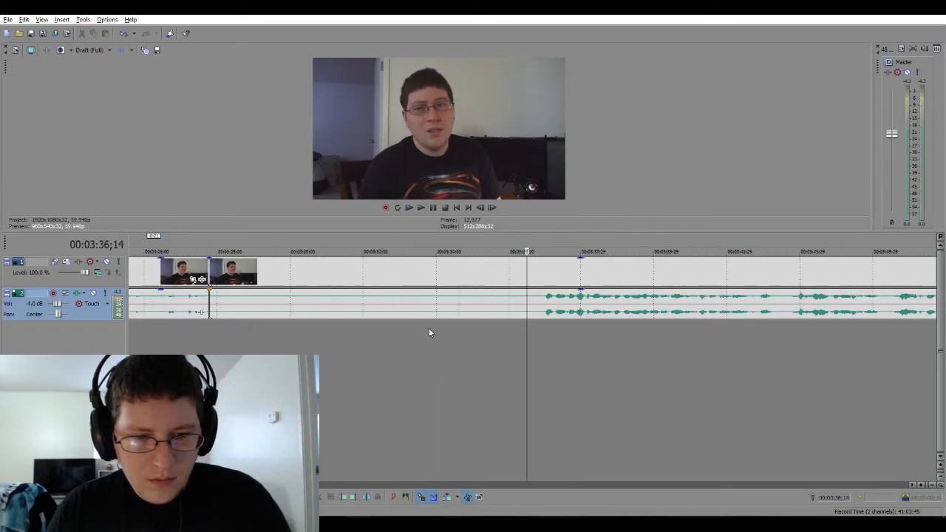
click(539, 323)
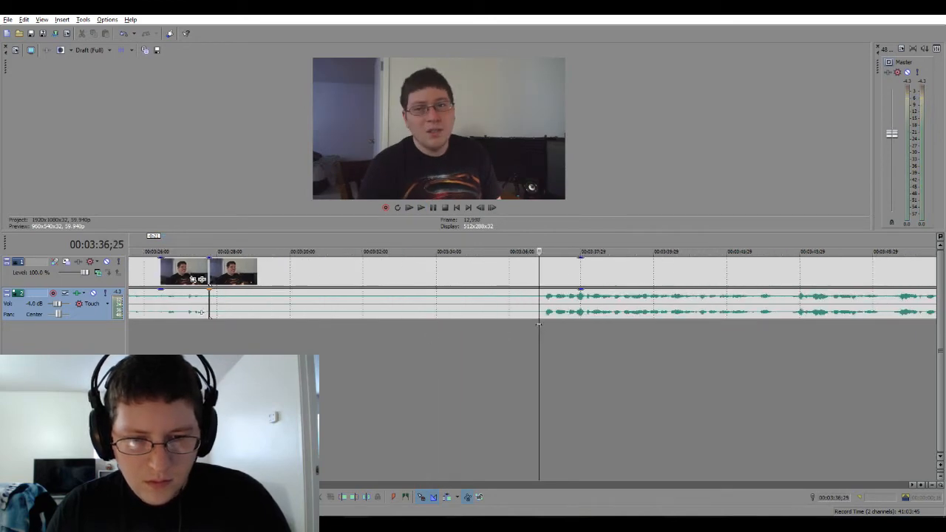
click(480, 310)
key(Delete)
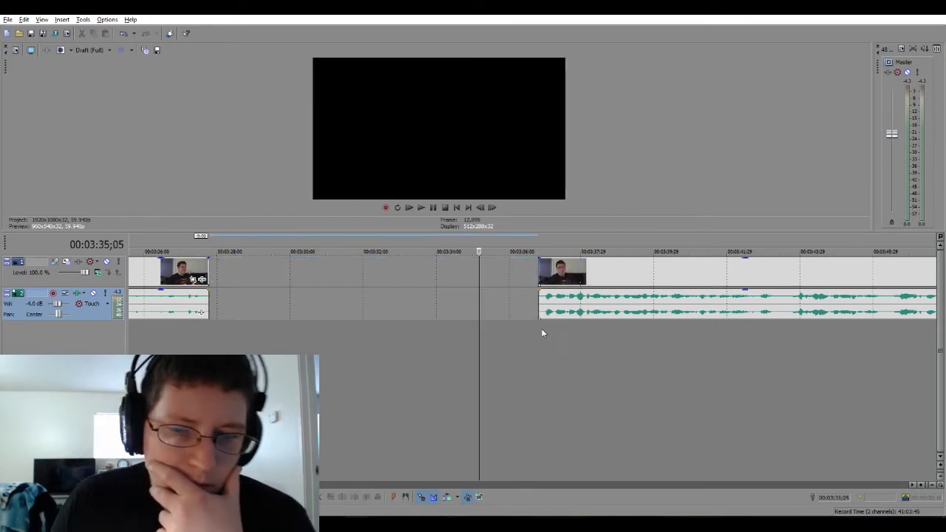
Close the gap at 00:03:27 by overlapping the following clip as a crossfade of about 6 frames, and play from about 00:03:26.
drag(567, 306, 229, 304)
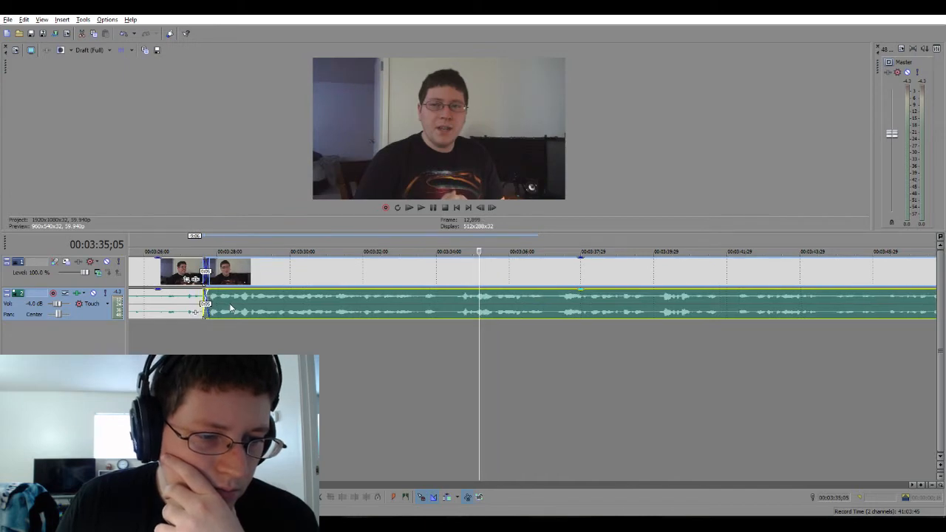
click(157, 333)
key(space)
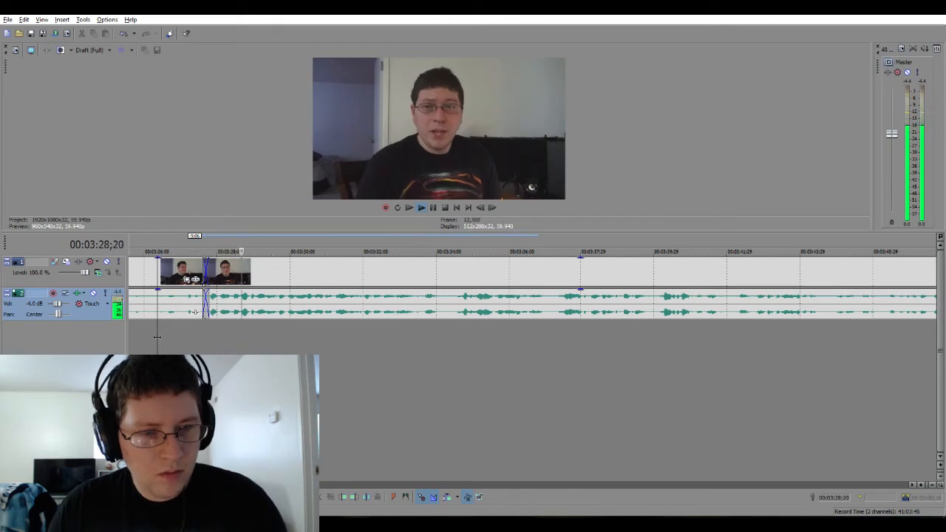
scroll(375, 382, down, 10)
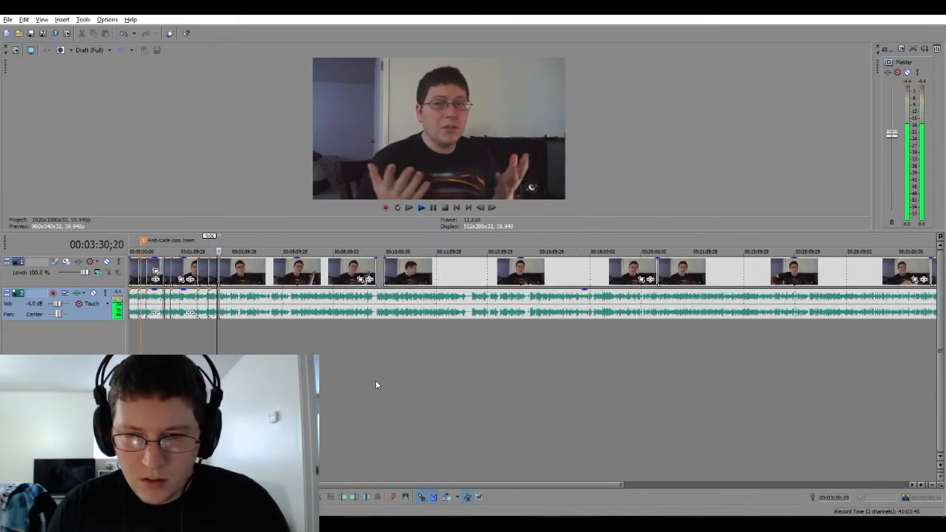
Listen on to about 00:03:46, and play the join near 00:03:27 again.
scroll(375, 384, down, 3)
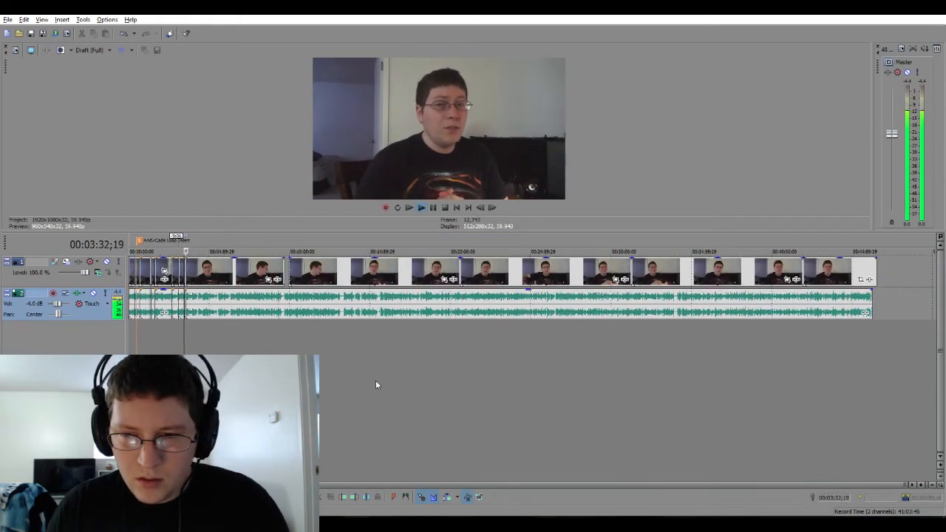
scroll(375, 385, up, 3)
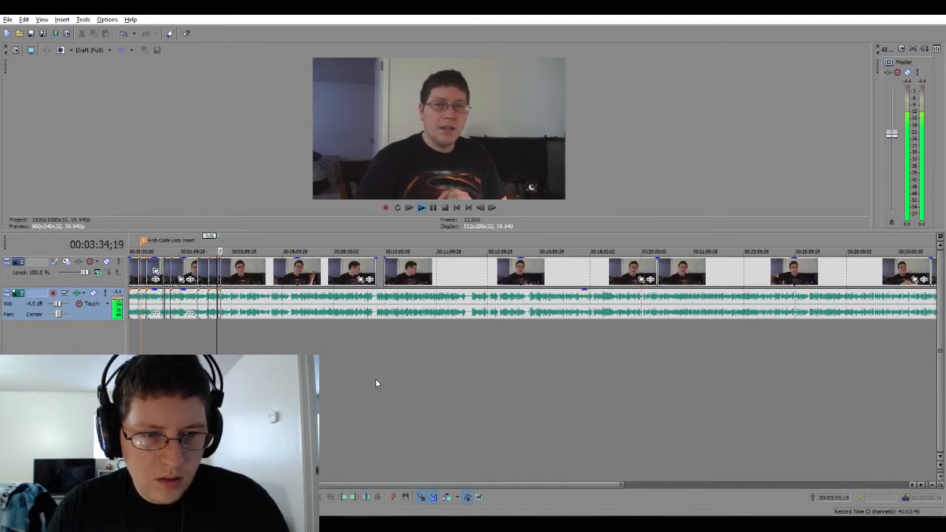
scroll(376, 383, up, 2)
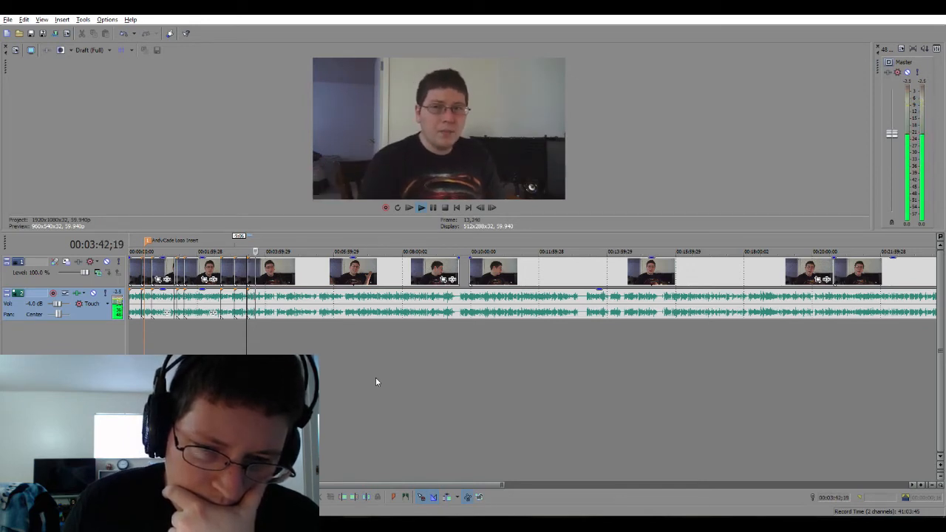
scroll(376, 379, up, 5)
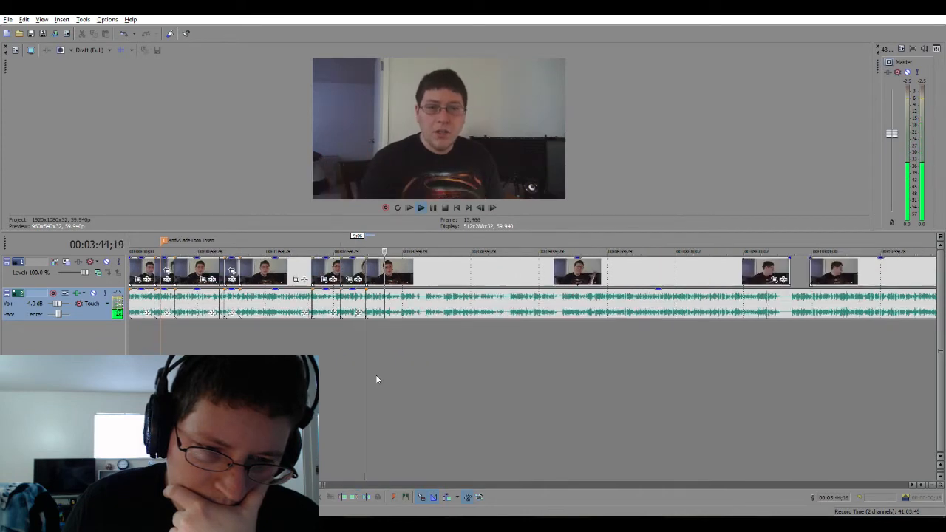
scroll(376, 379, up, 2)
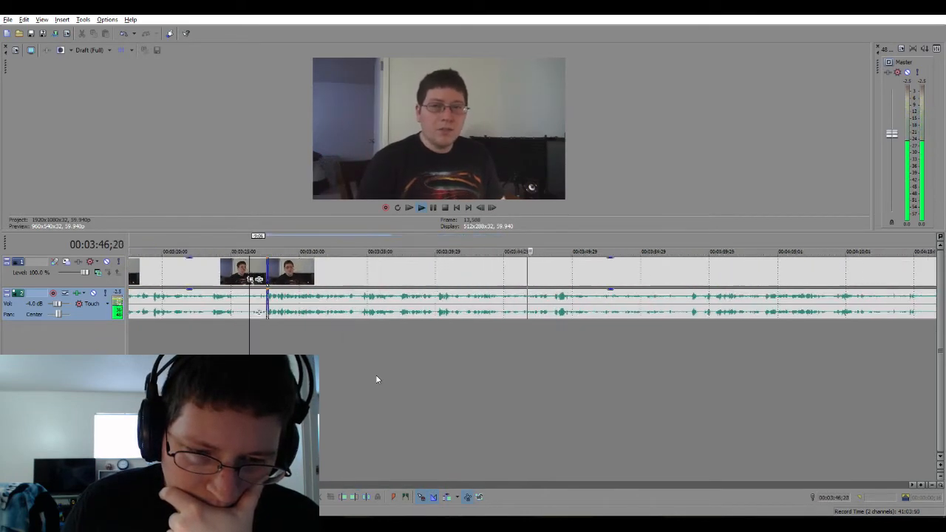
click(259, 335)
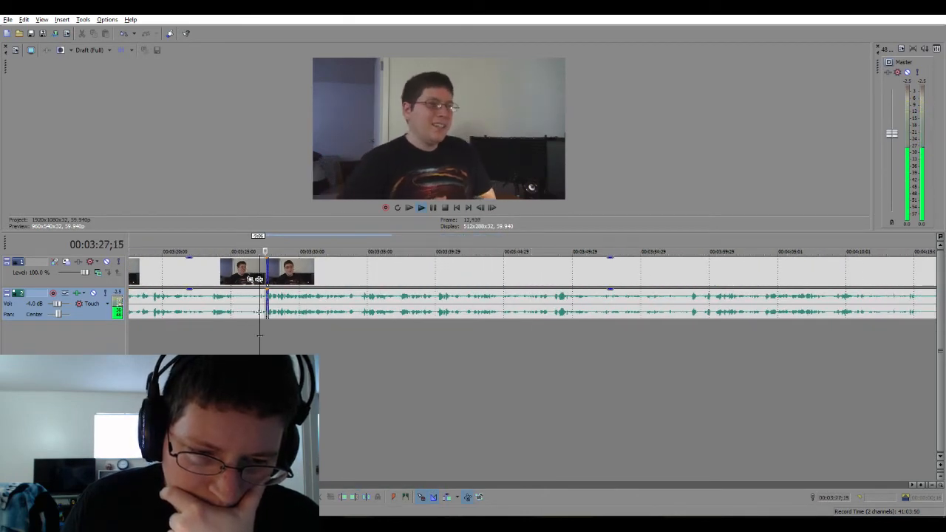
scroll(575, 403, up, 1)
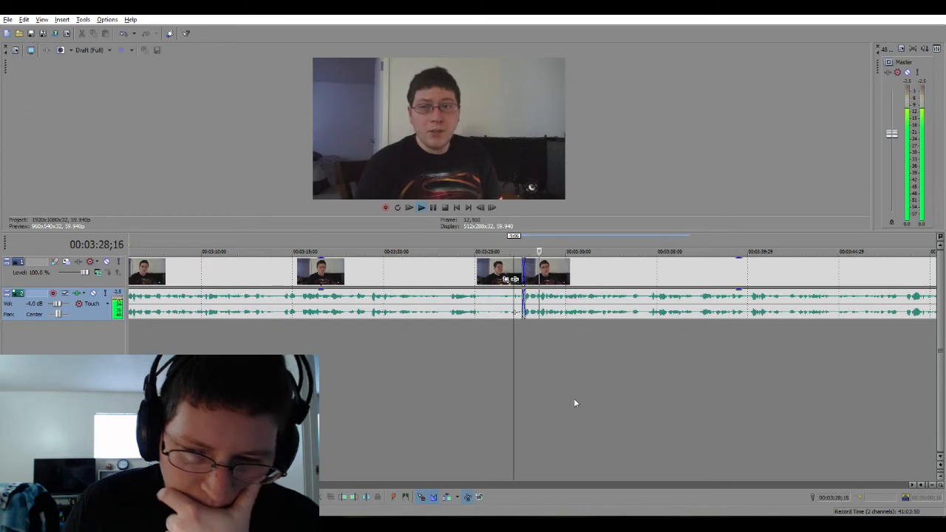
Listen on to where the speech stops, and split both tracks at 00:04:15;09.
click(914, 486)
click(915, 486)
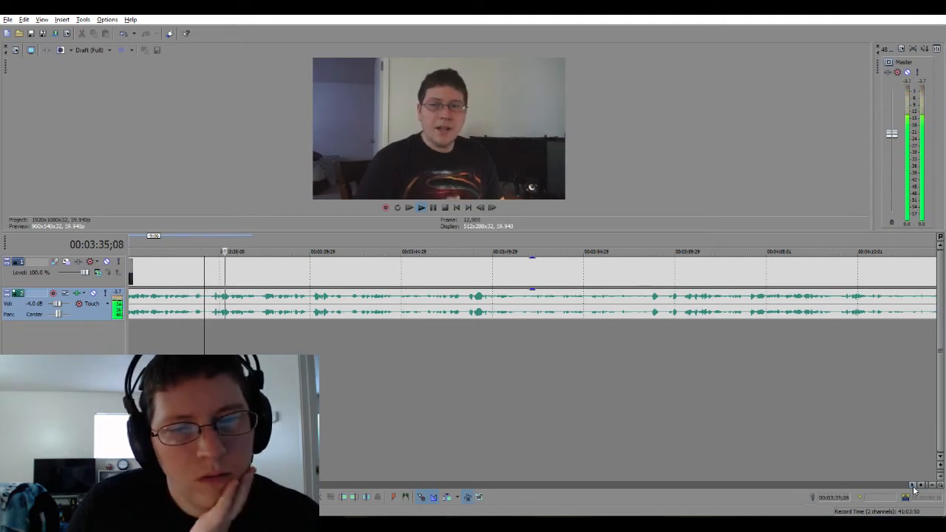
click(914, 487)
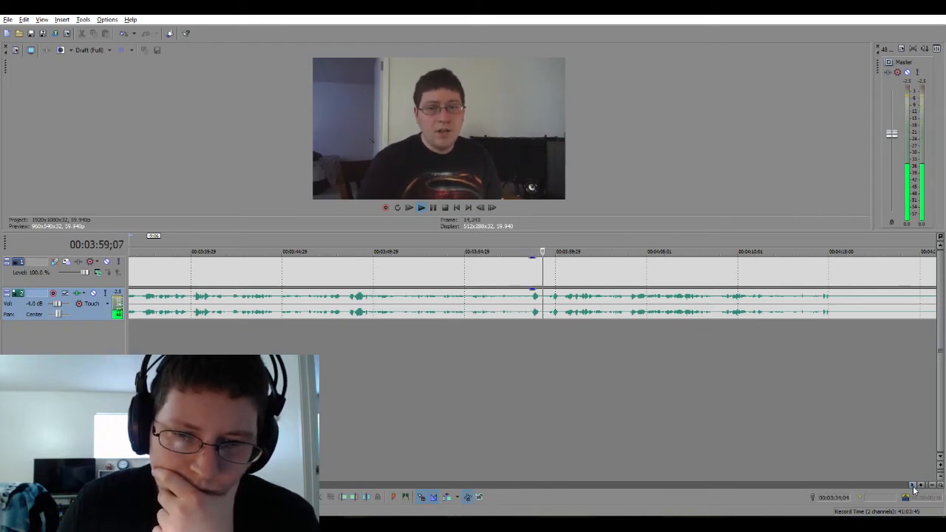
drag(914, 489, 914, 489)
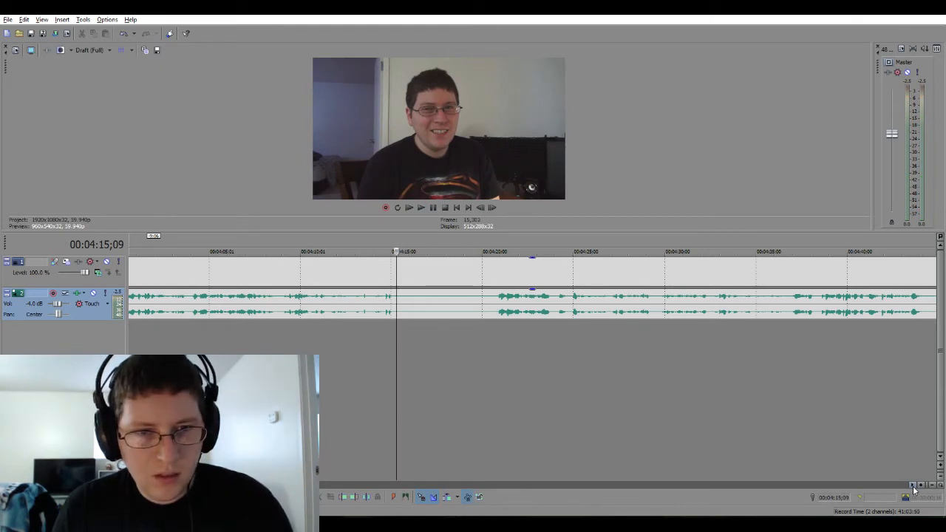
key(s)
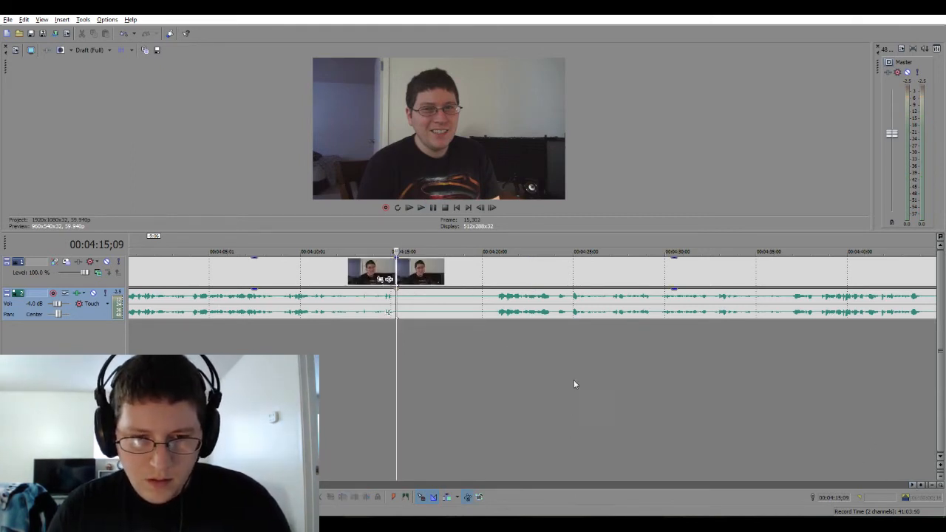
Find where speech resumes, split both tracks at 00:04:20;19, and delete the section back to the 00:04:15;09 split.
click(493, 333)
key(space)
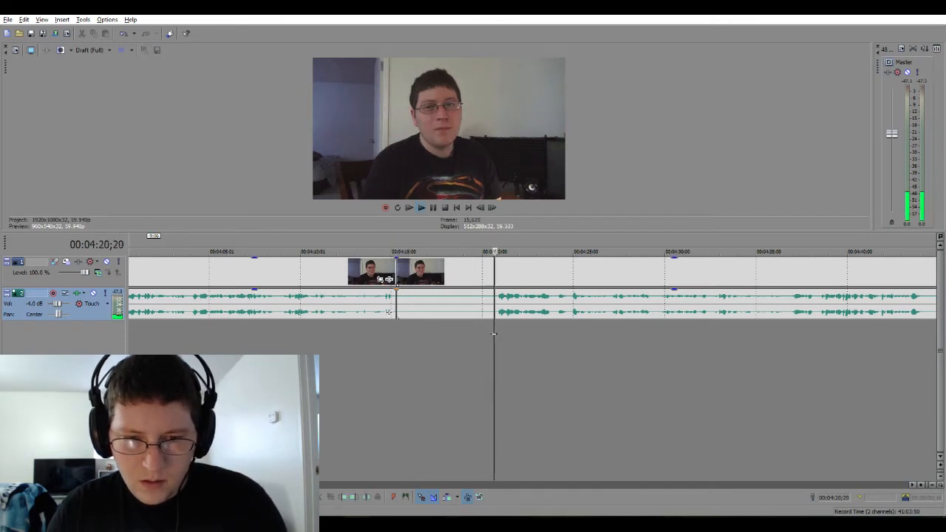
key(space)
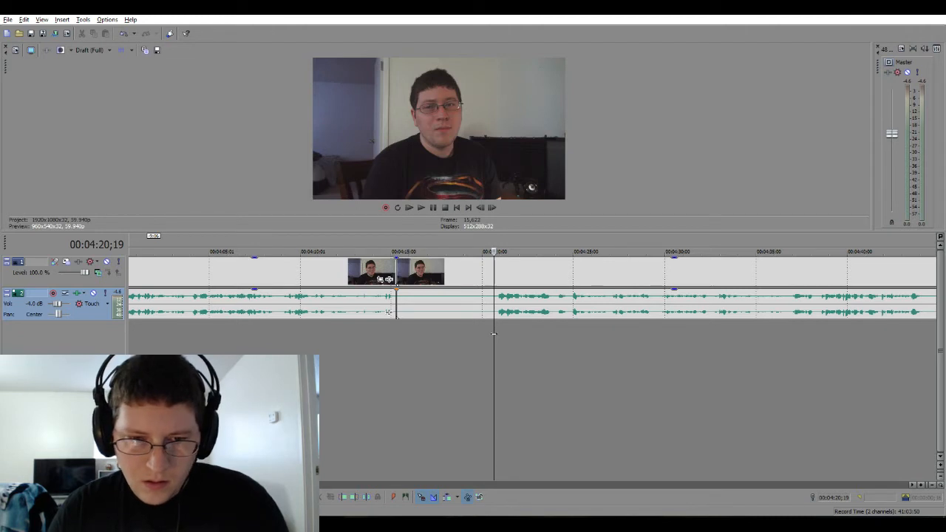
key(s)
click(462, 307)
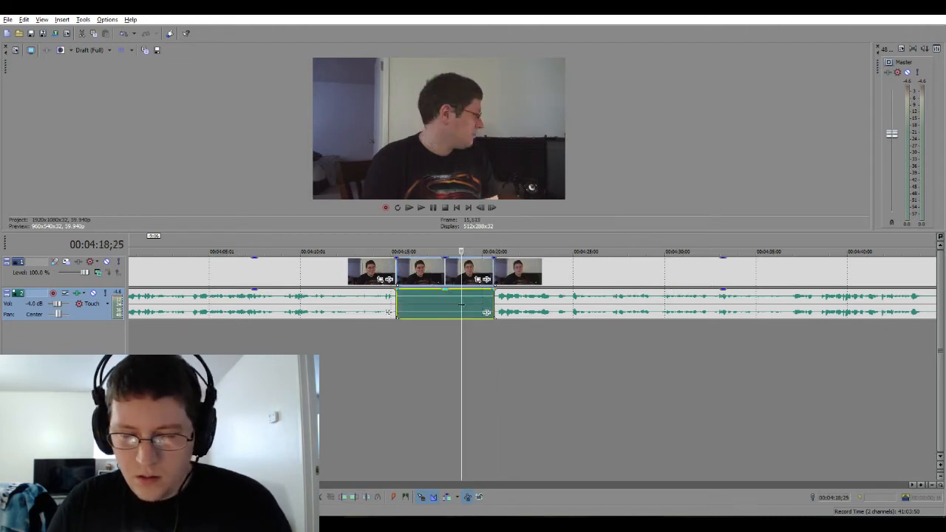
key(Delete)
Close the gap at 00:04:15 by overlapping the following clip as a crossfade of about 8 frames, and play across the join.
drag(533, 318, 435, 313)
click(411, 335)
scroll(412, 335, up, 3)
click(508, 312)
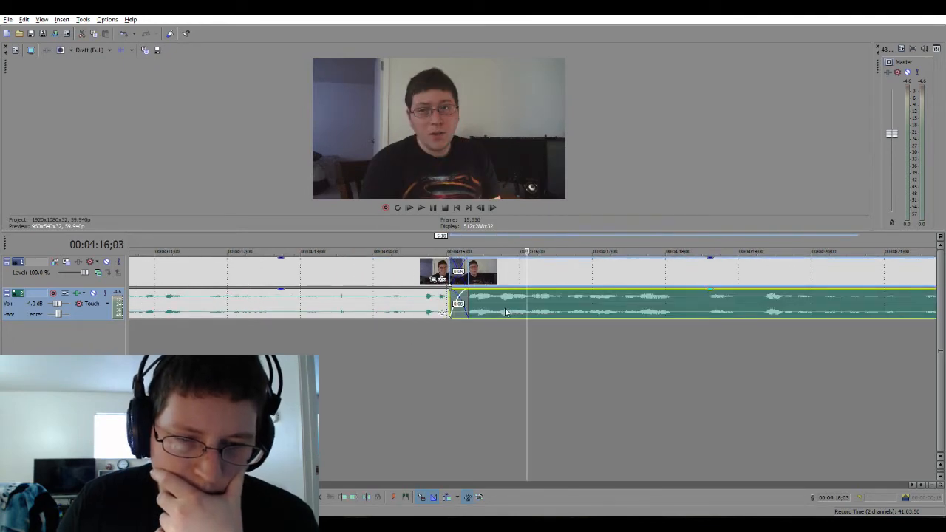
scroll(495, 318, down, 3)
click(457, 342)
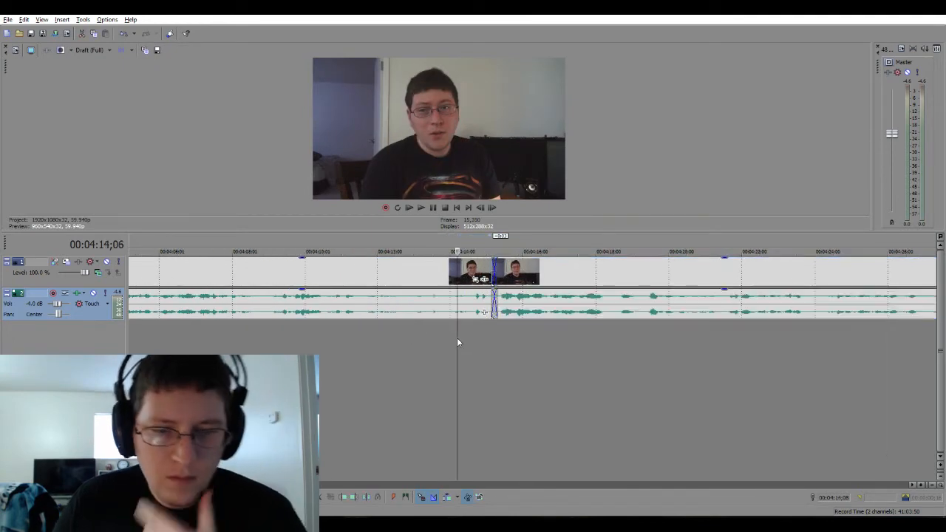
key(space)
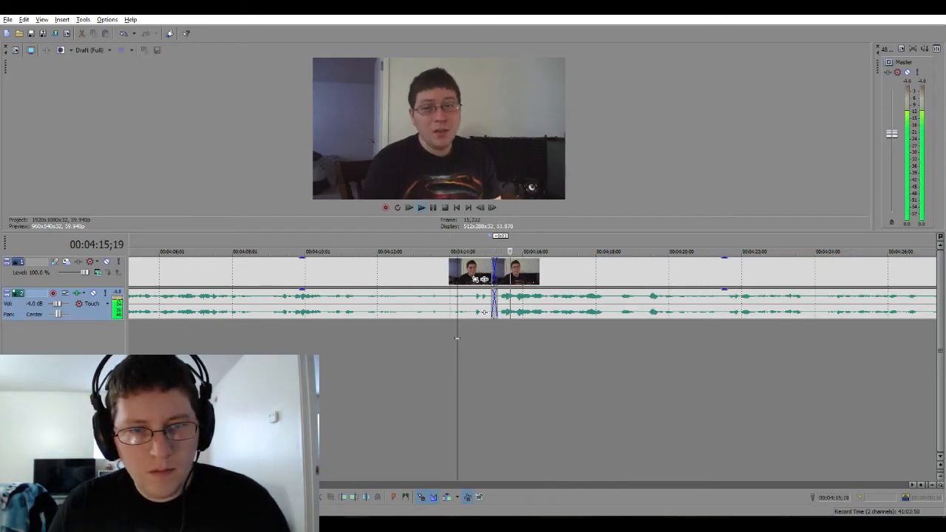
click(476, 337)
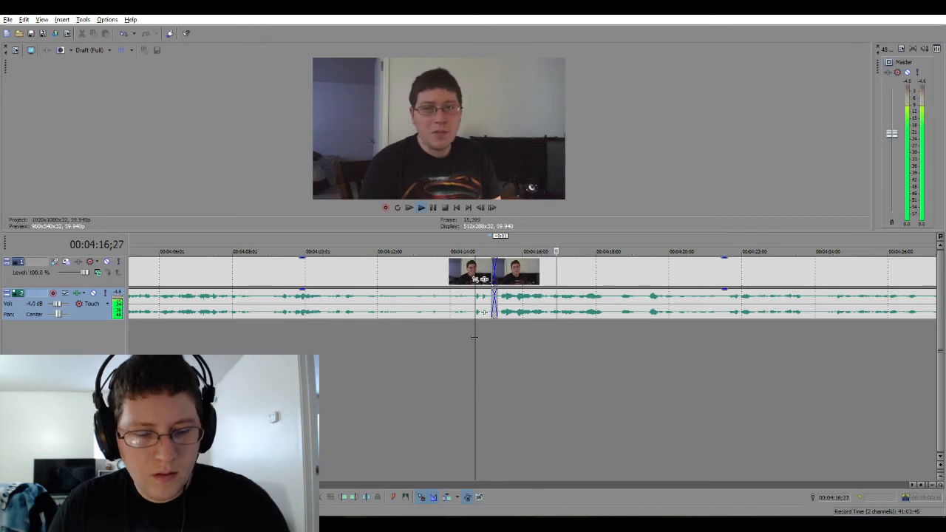
Listen on to about 00:04:40, and delete the pause from 00:04:38;23 to 00:04:39;07 on both tracks.
scroll(579, 356, down, 2)
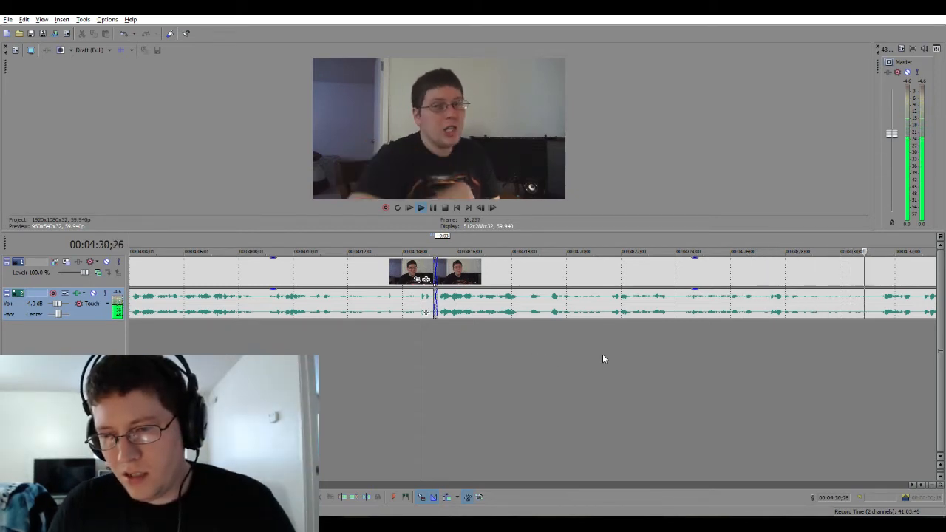
scroll(603, 353, down, 2)
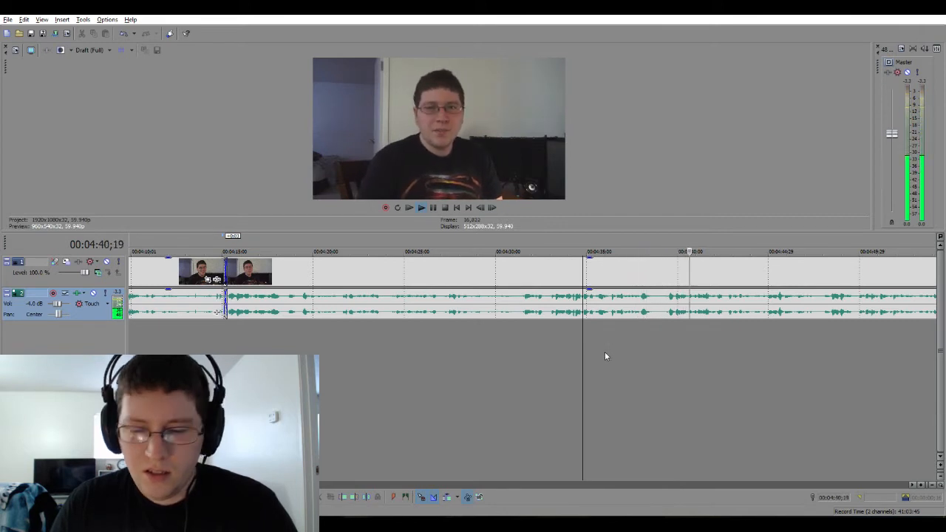
key(Return)
click(660, 345)
scroll(660, 345, up, 4)
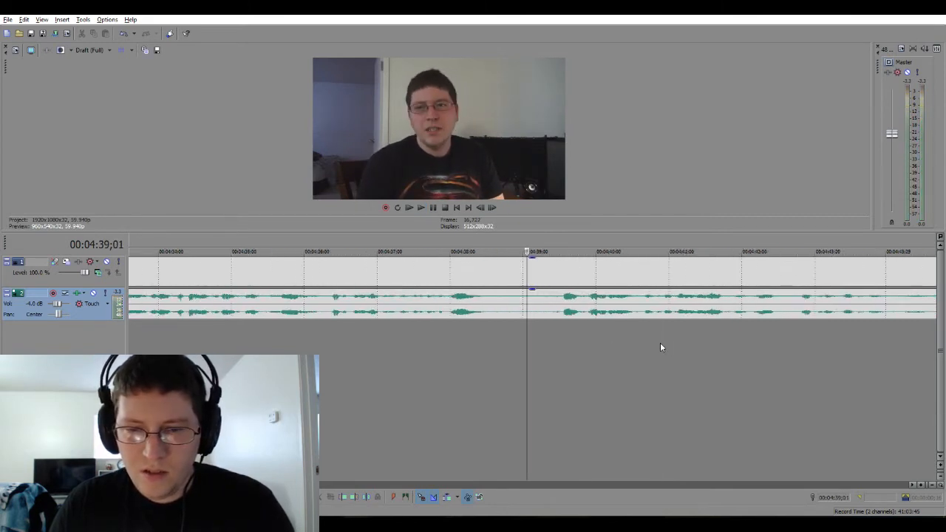
drag(508, 343, 541, 350)
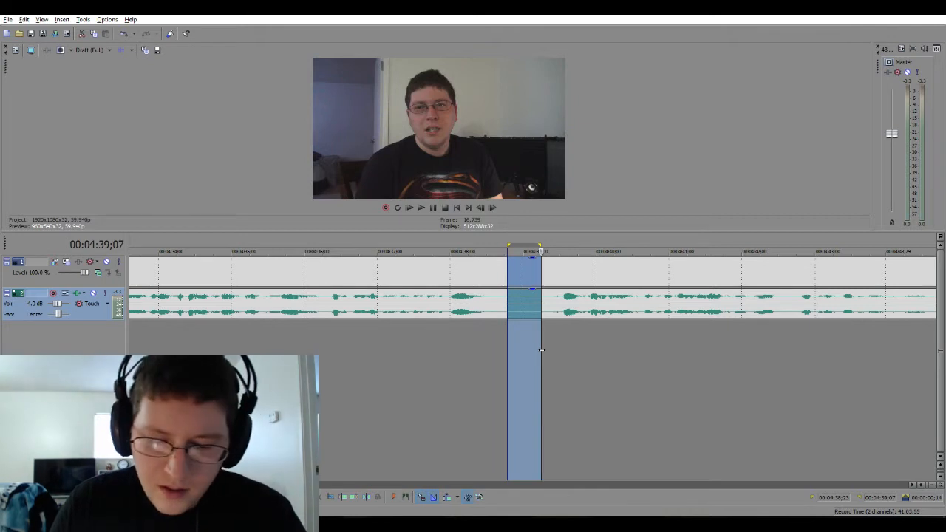
key(Delete)
Close the gap at 00:04:38 by overlapping the following clip as a crossfade of about 5 frames, and play from about 00:04:37.
click(419, 358)
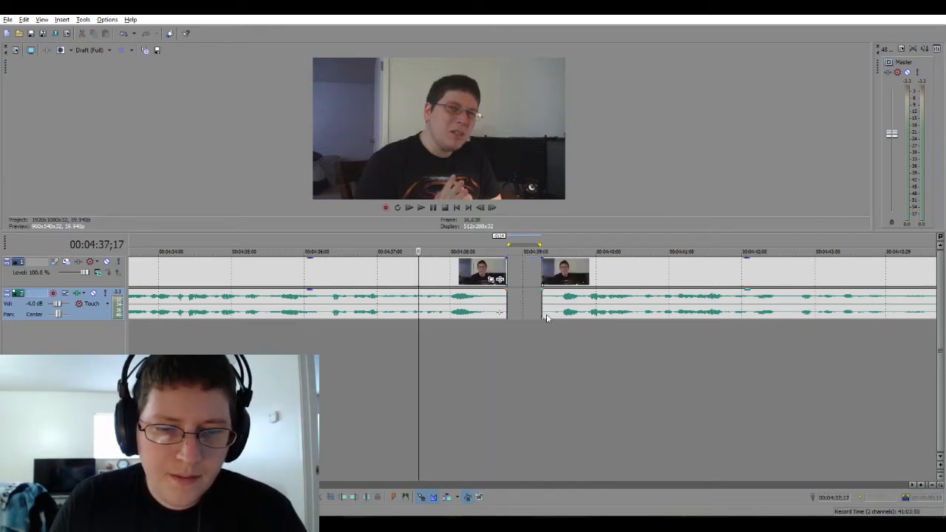
drag(572, 315, 524, 314)
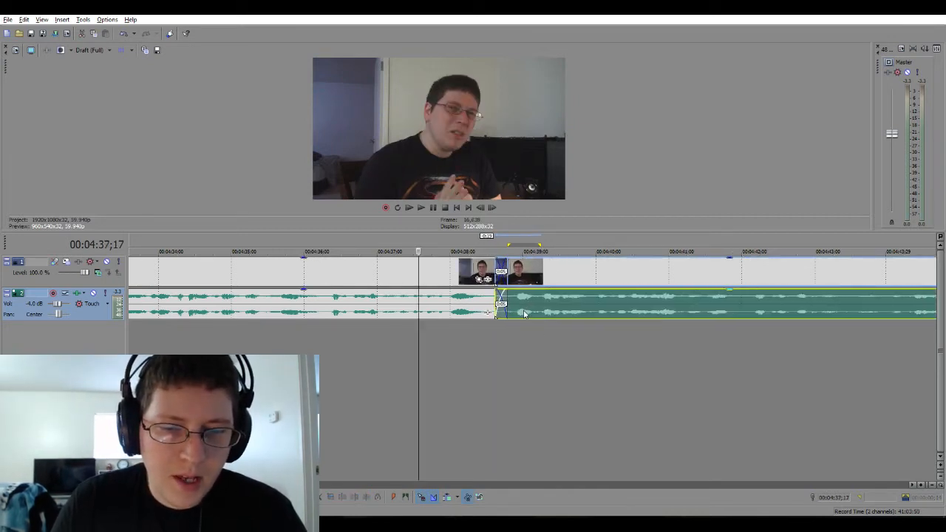
click(404, 340)
key(space)
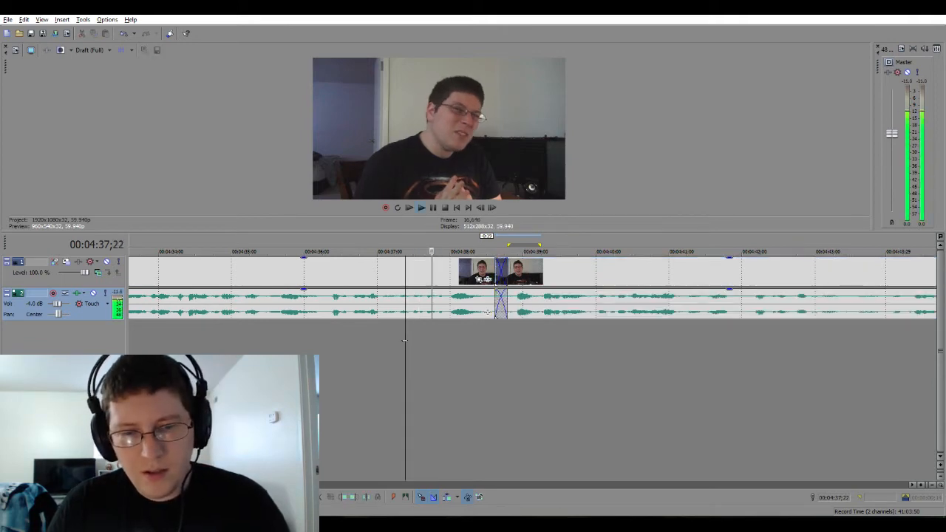
Listen on to the next long pause, and split both tracks at 00:05:23;08.
scroll(504, 358, down, 2)
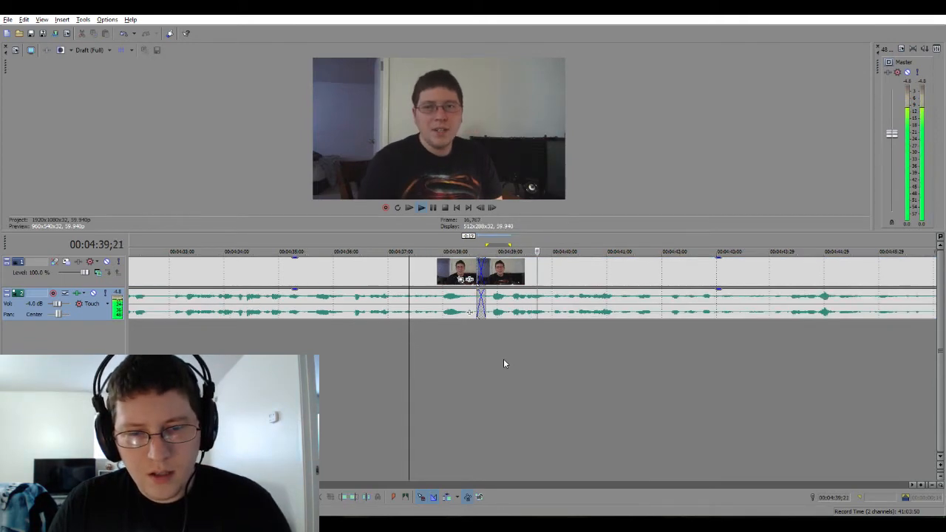
scroll(505, 363, down, 1)
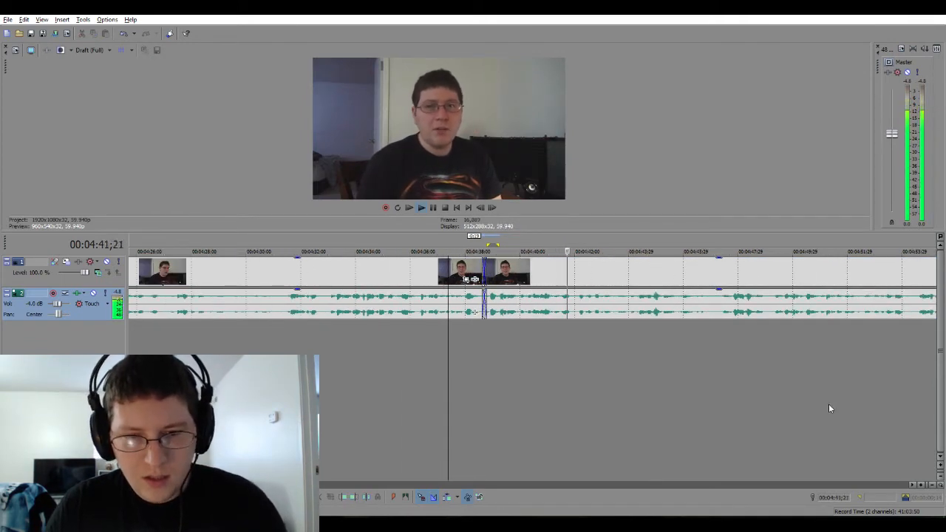
scroll(898, 455, down, 1)
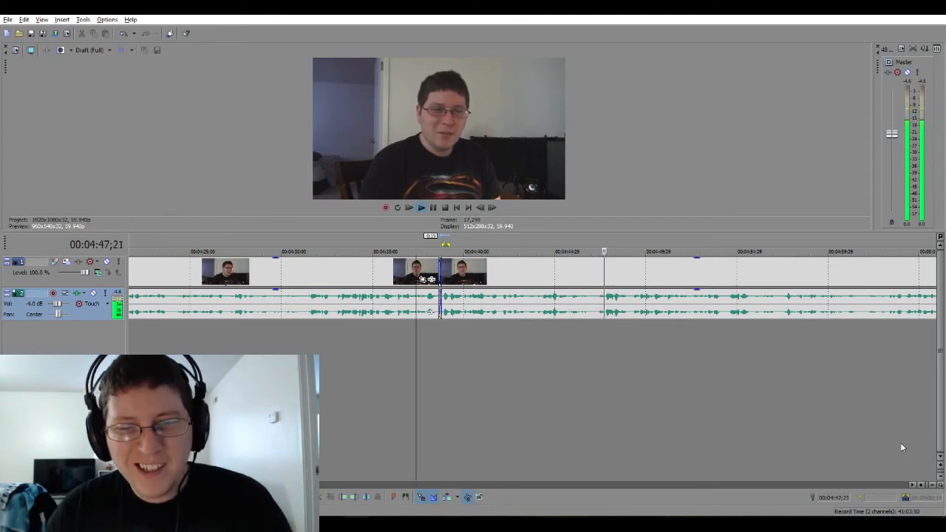
click(912, 485)
drag(912, 486, 912, 486)
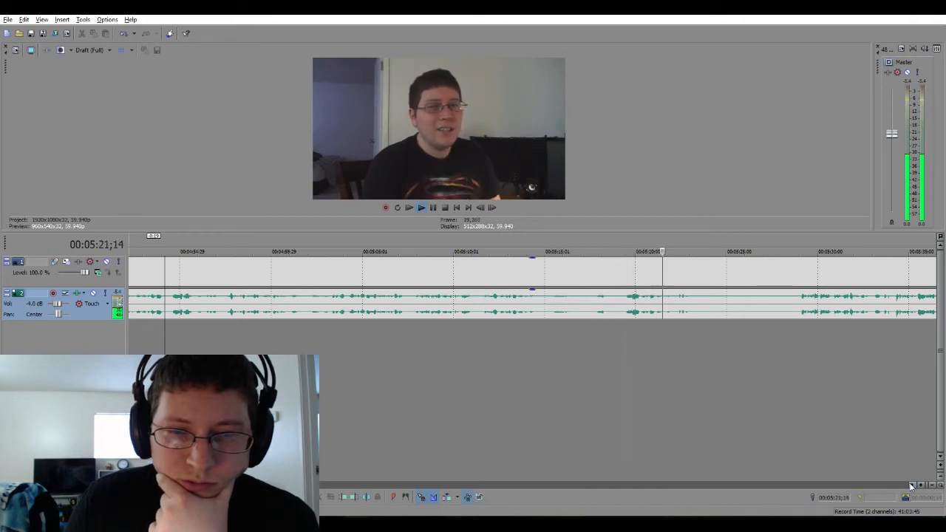
key(Return)
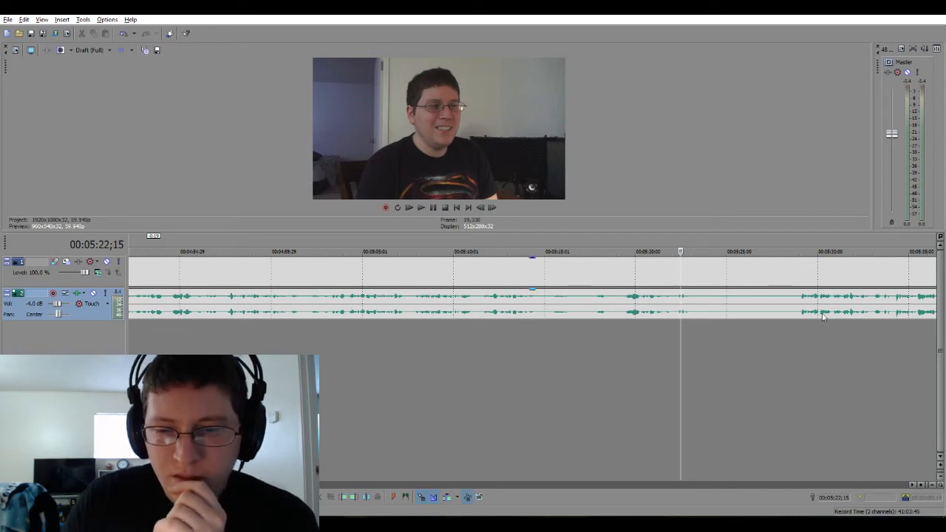
key(Return)
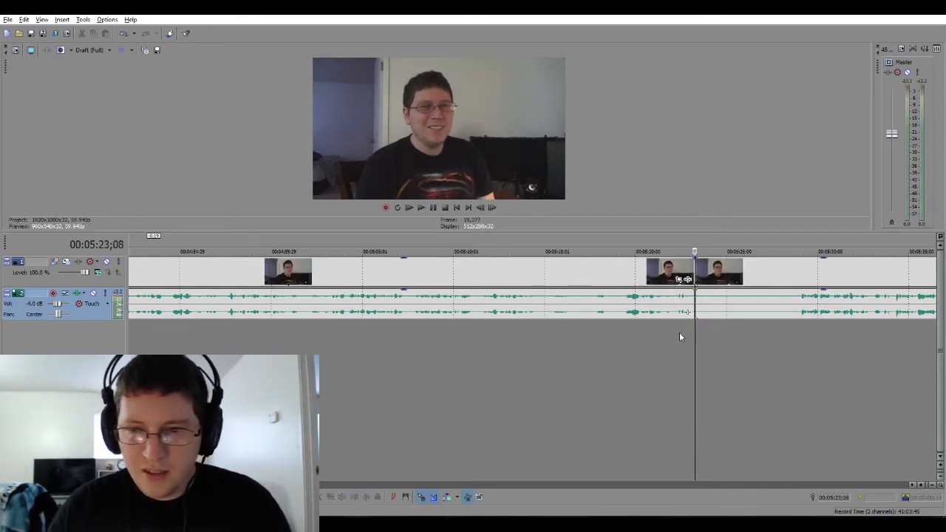
Delete the pause from the 00:05:23;08 split to about 00:05:28;29, and overlap the following clip as a crossfade of about 5 frames.
click(802, 332)
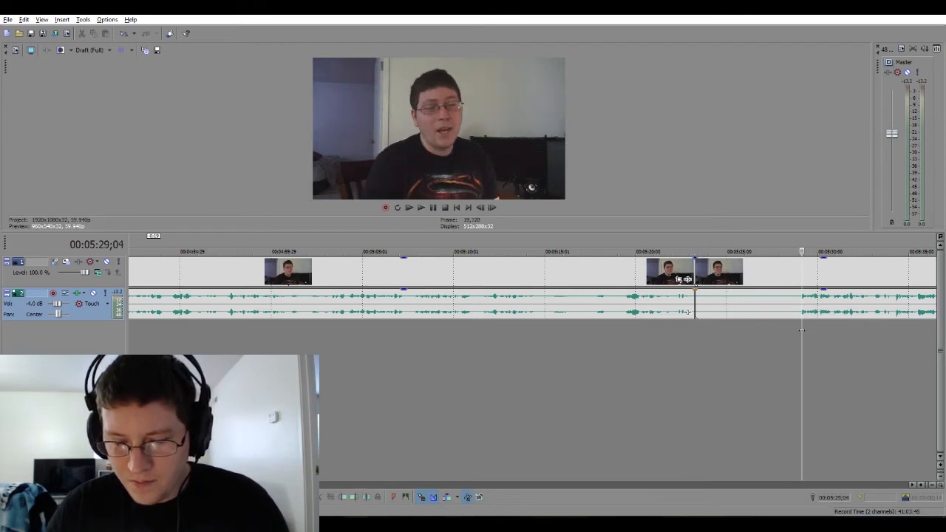
key(Left)
key(Left)
key(Left)
key(Left)
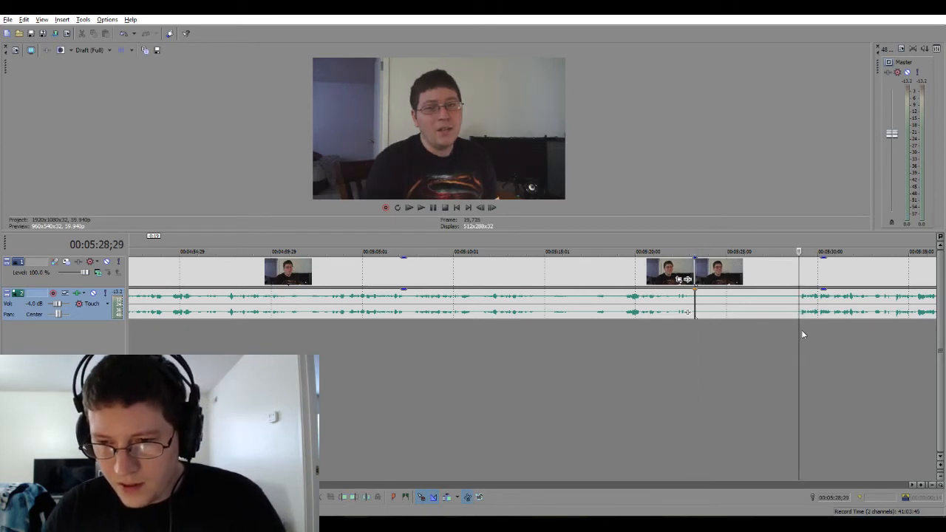
drag(796, 325, 470, 306)
click(751, 325)
key(Delete)
Play across the join at 00:05:23 from about 00:05:19.
scroll(779, 323, up, 3)
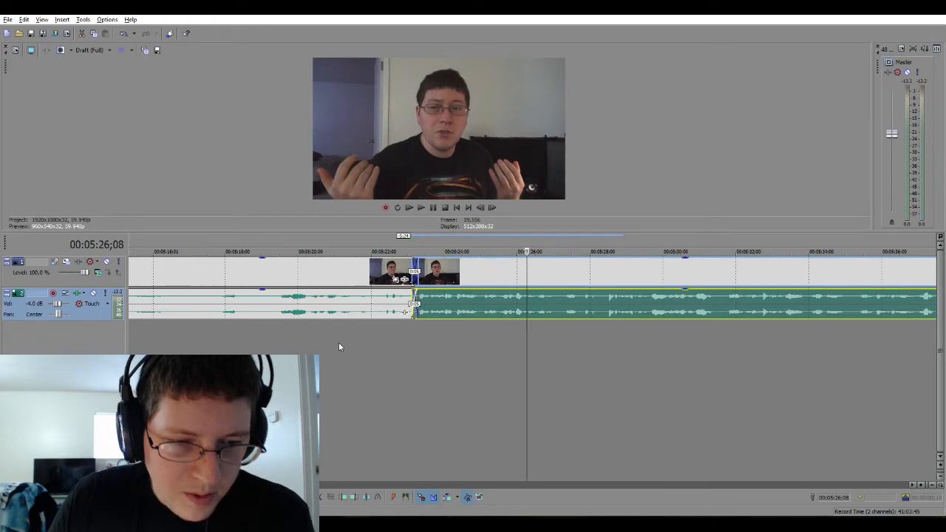
click(281, 343)
key(space)
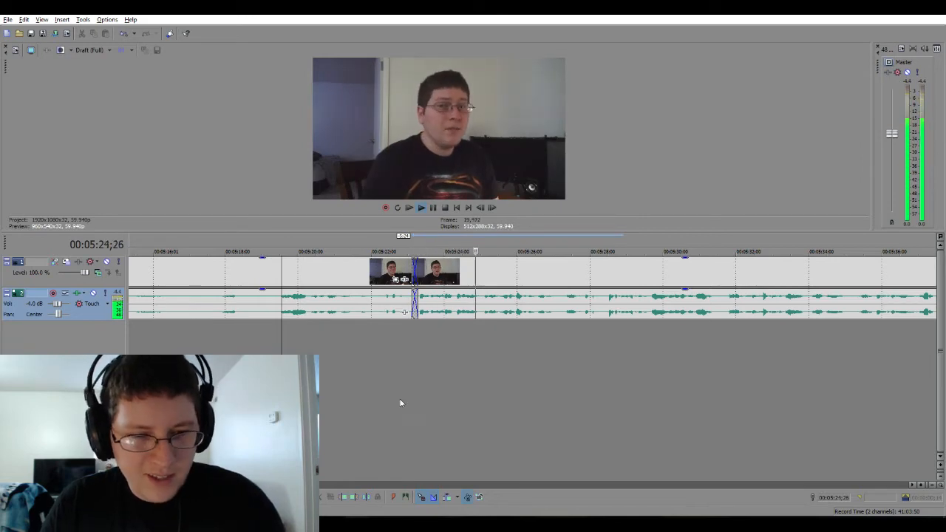
Listen on from 00:05:24 to the next long pause, and split both tracks at 00:06:04;08.
scroll(536, 406, down, 2)
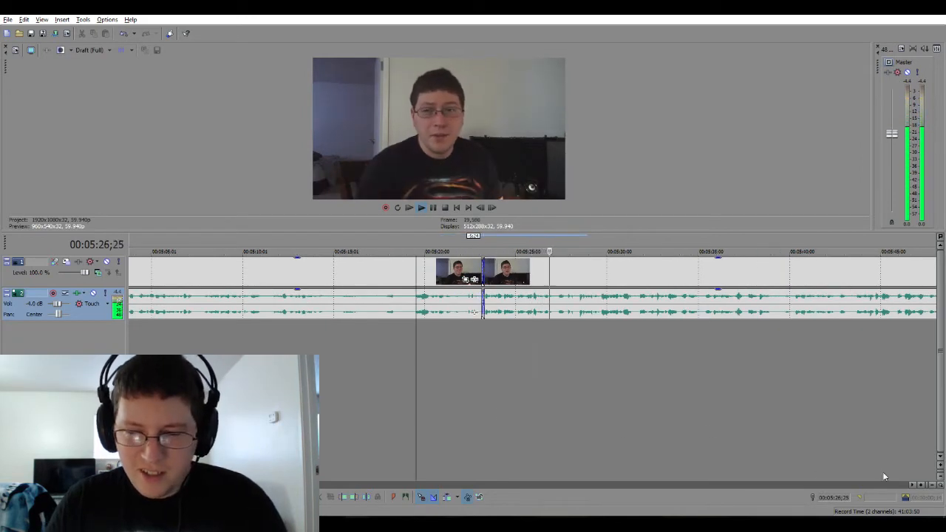
drag(912, 487, 915, 490)
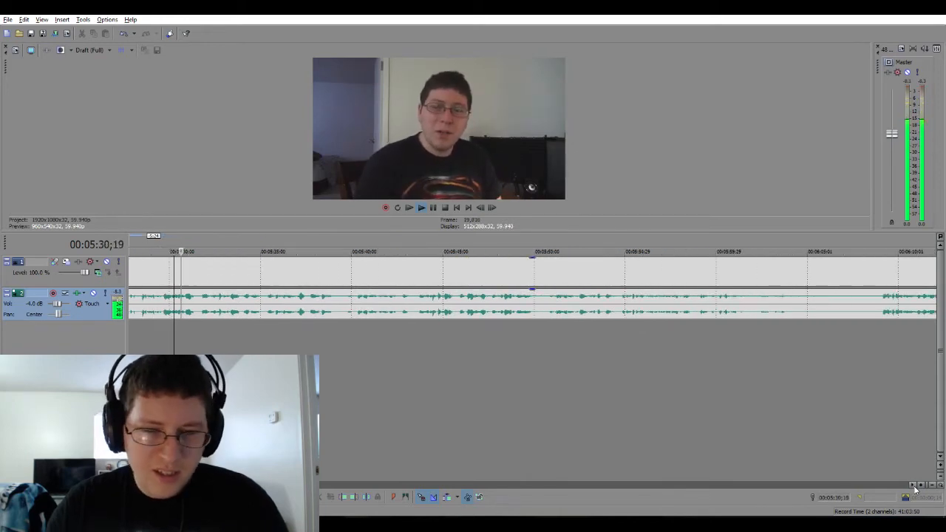
scroll(812, 433, down, 2)
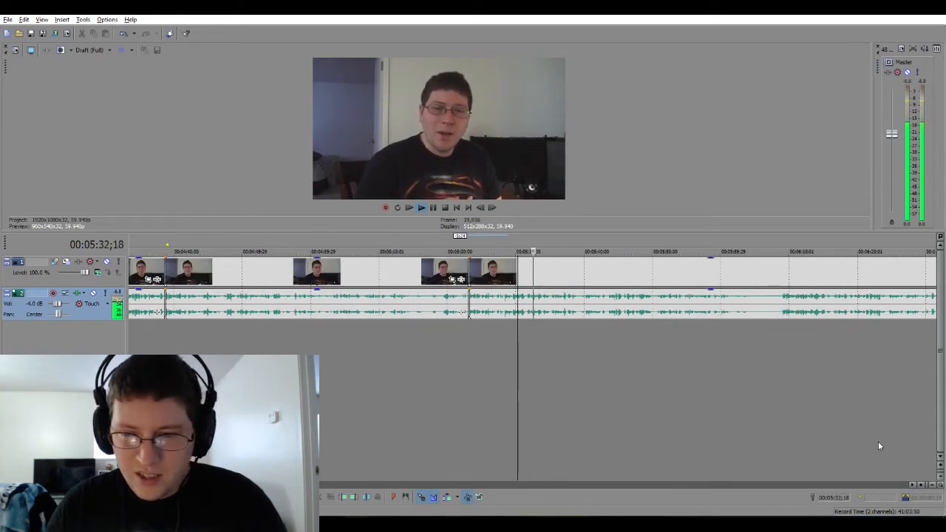
drag(912, 486, 911, 486)
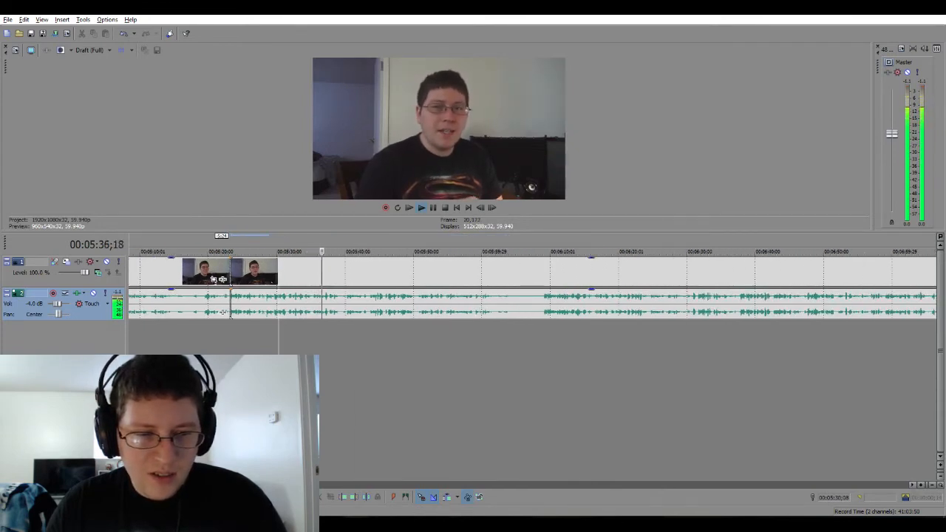
drag(261, 486, 292, 486)
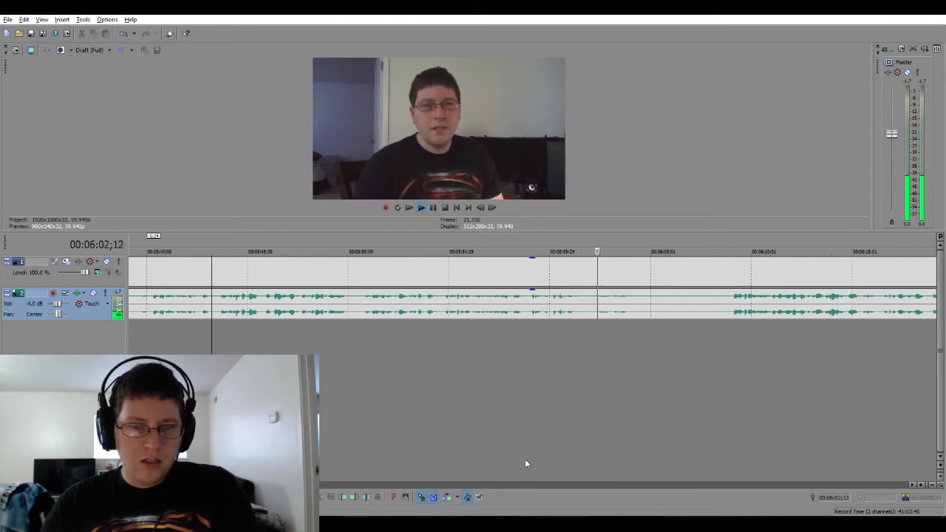
key(Return)
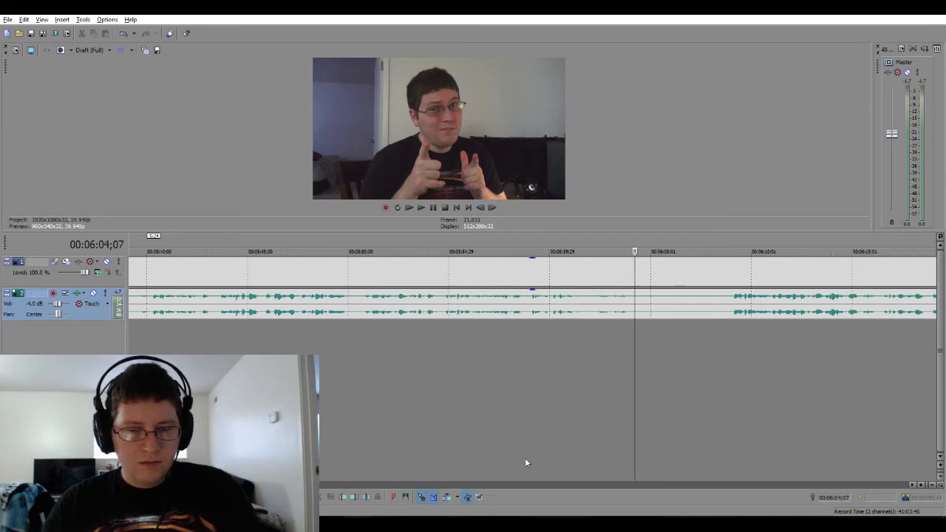
key(Right)
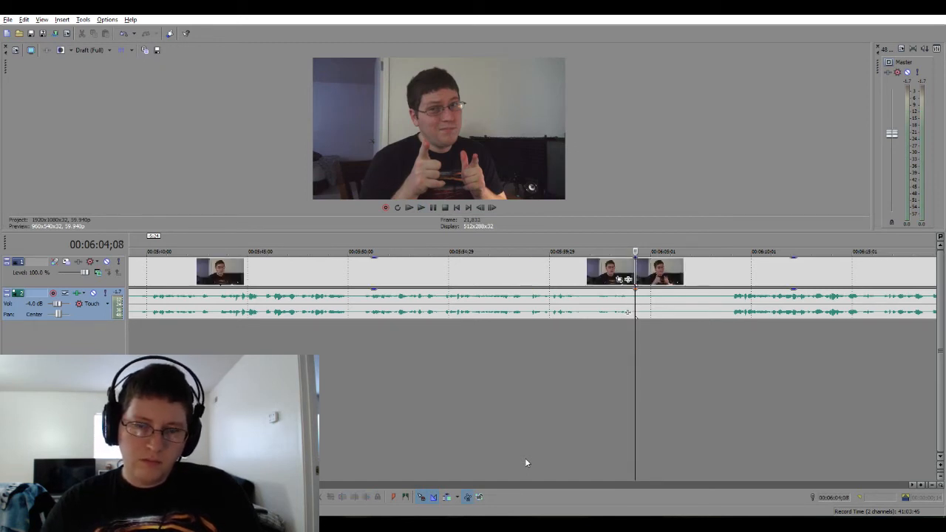
Find where speech resumes, split both tracks at 00:06:08;27, and delete the pause between the two splits.
key(space)
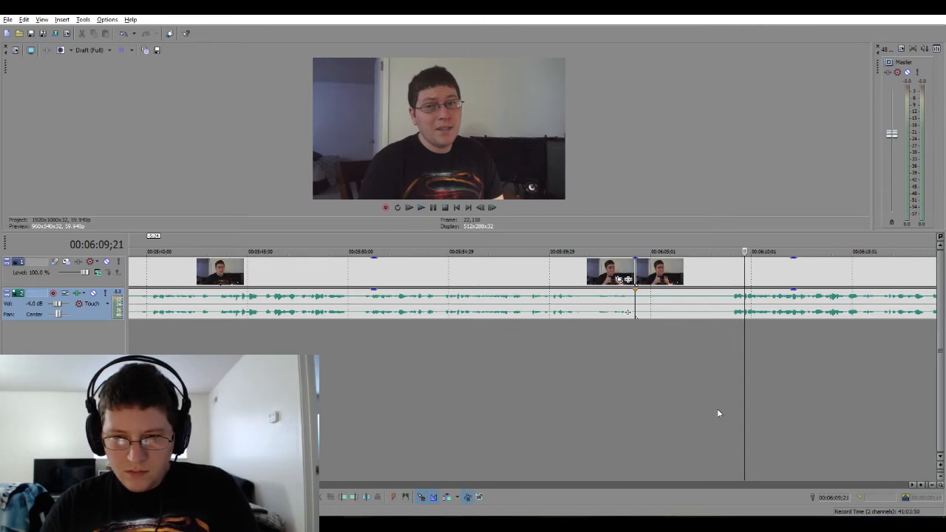
key(j)
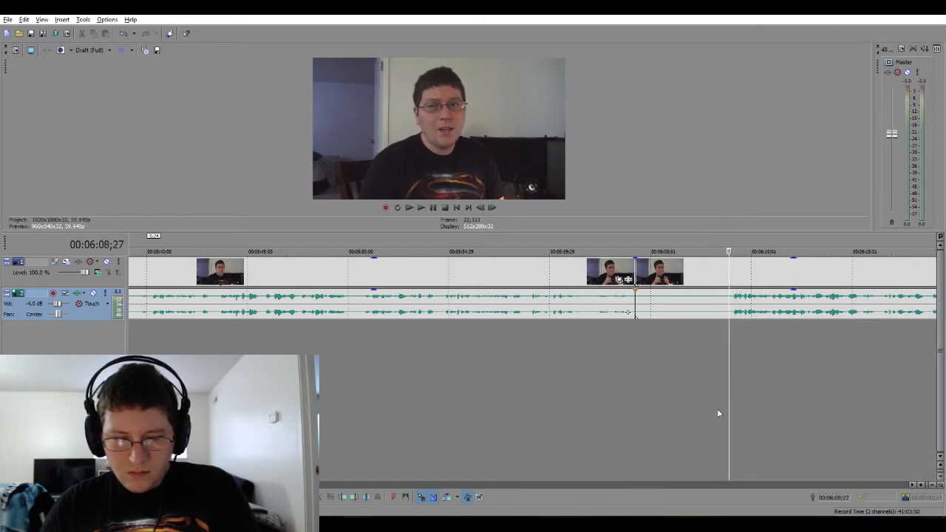
click(695, 312)
key(Delete)
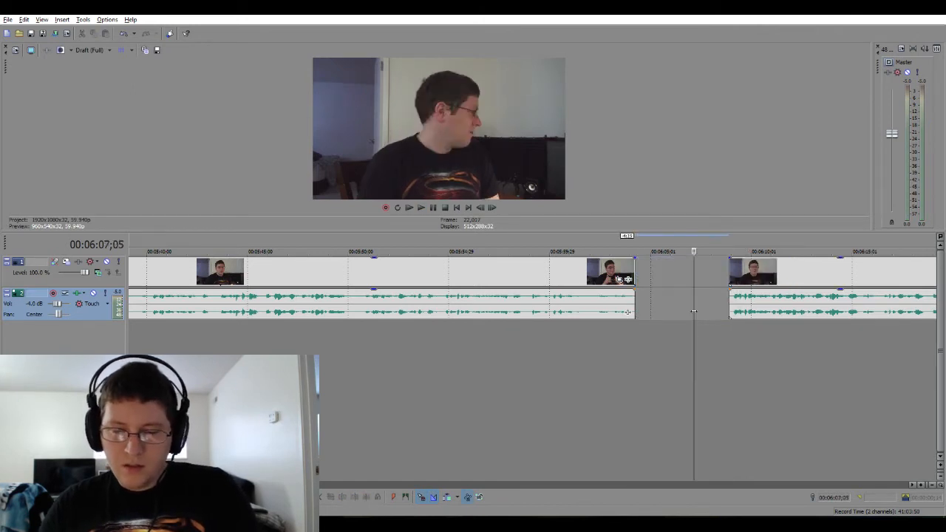
Close the gap at 00:06:04 by overlapping the following clip as a crossfade of a few frames, and play from about 00:06:01.
drag(734, 302, 648, 314)
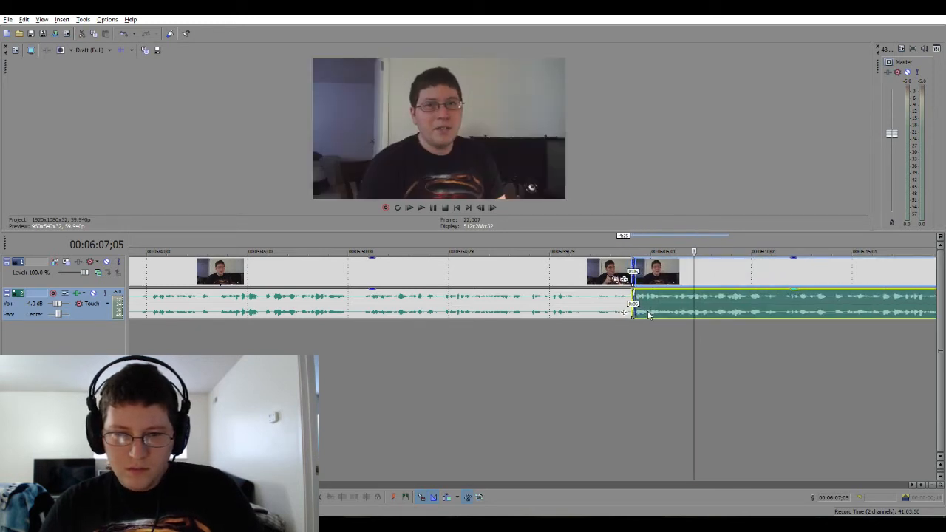
click(572, 331)
key(space)
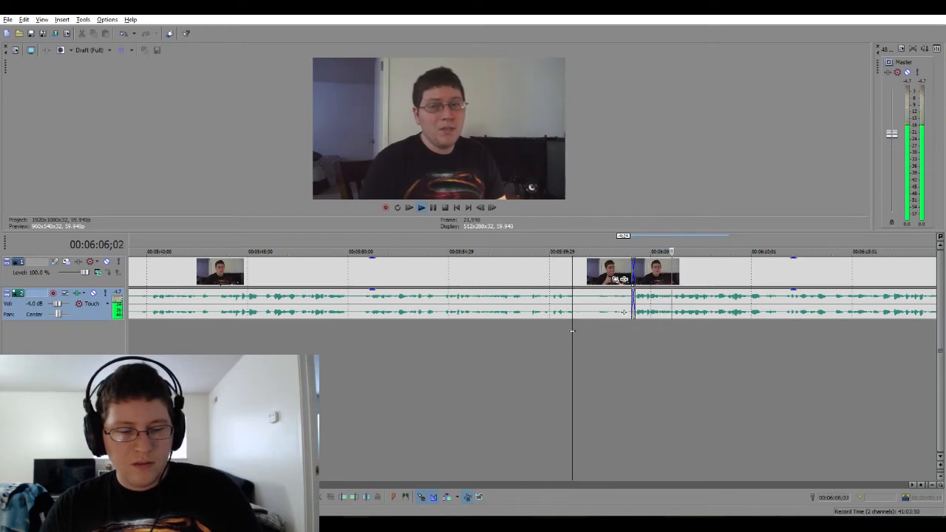
Switch to the YouTube live dashboard in Chrome to check the stream and chat, and return to the video editor.
key(alt+Tab)
key(alt+Tab)
key(alt+Tab)
key(alt+Tab)
key(alt+Tab)
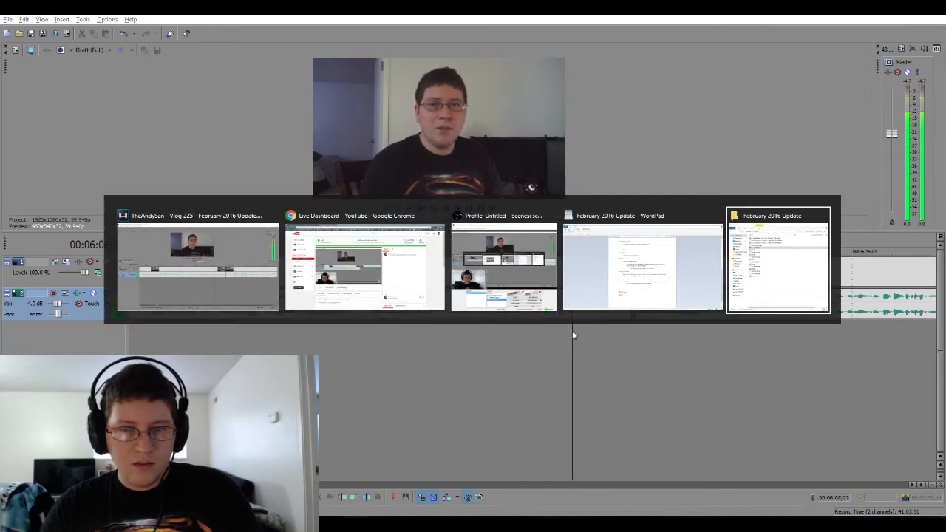
key(alt+Tab)
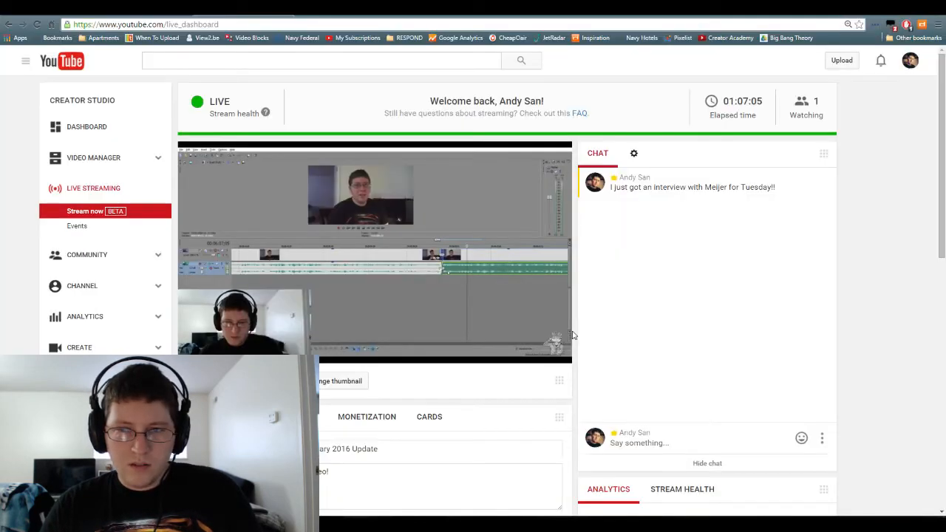
key(alt+Tab)
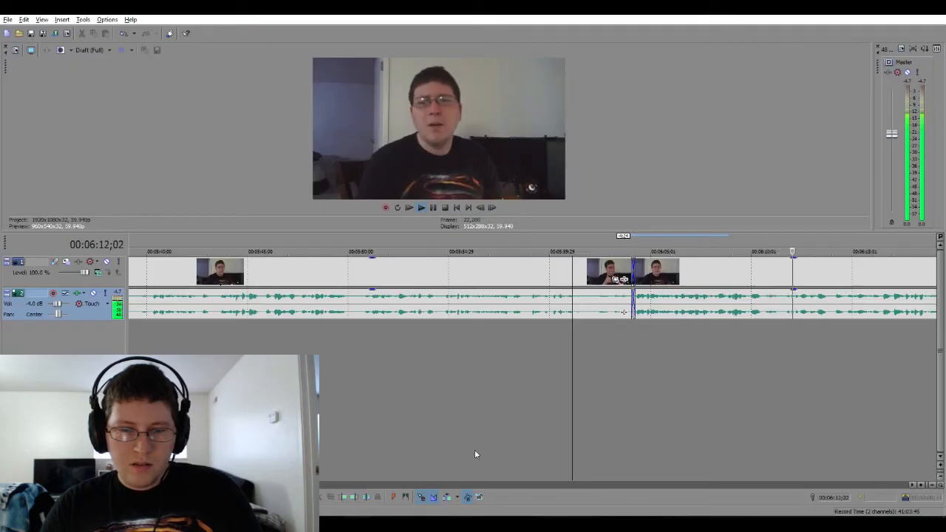
Listen on past the join at 00:06:04 to about 00:06:41, and dismiss the desktop notification.
scroll(725, 381, down, 1)
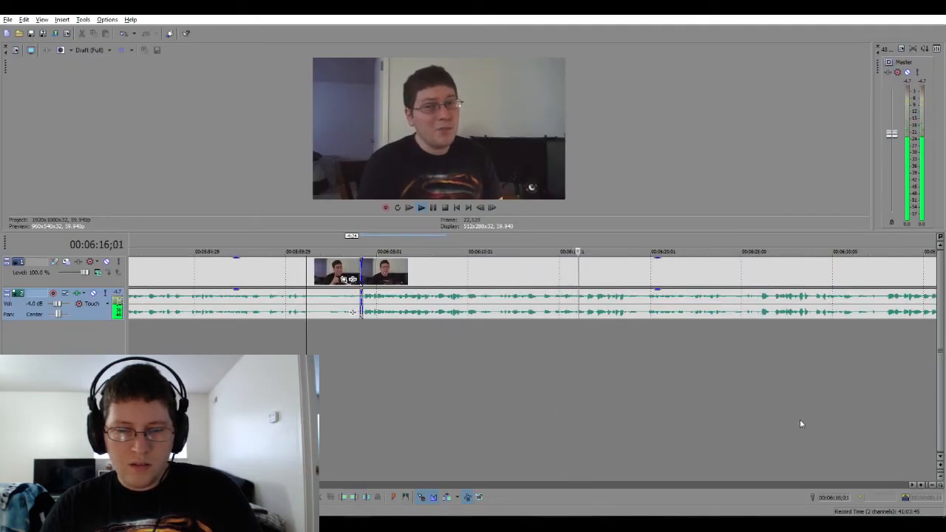
scroll(800, 419, down, 2)
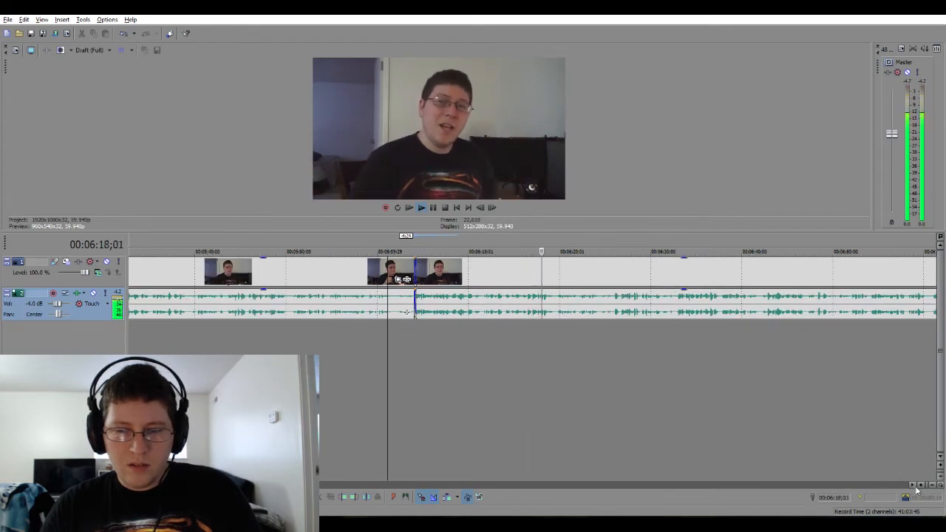
scroll(914, 487, right, 6)
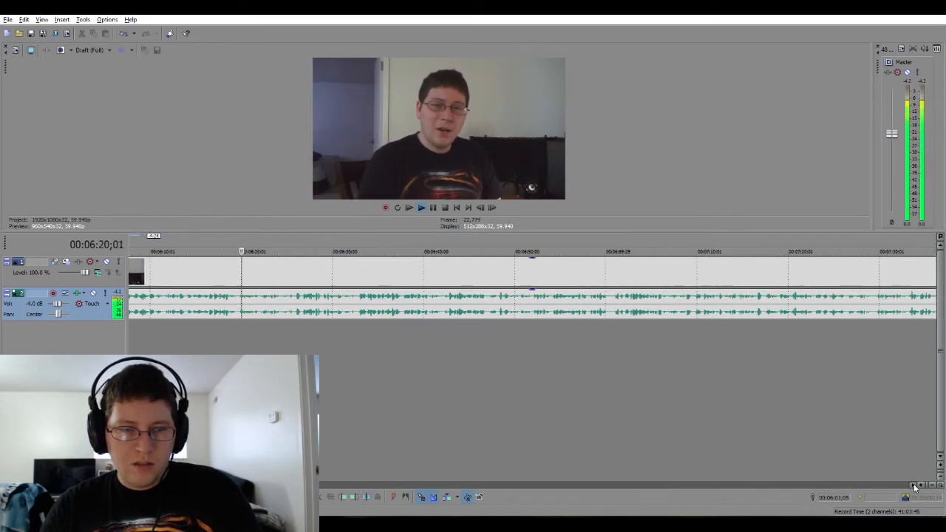
scroll(915, 487, right, 3)
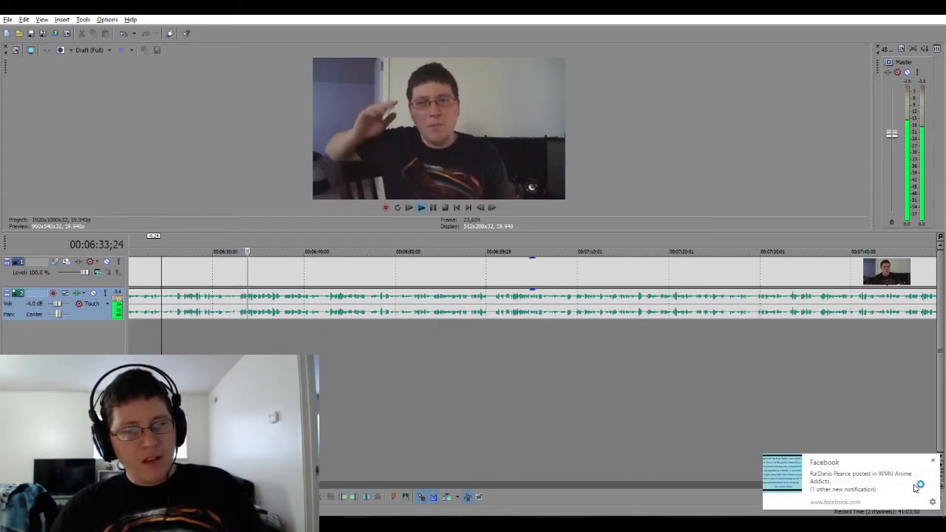
click(933, 461)
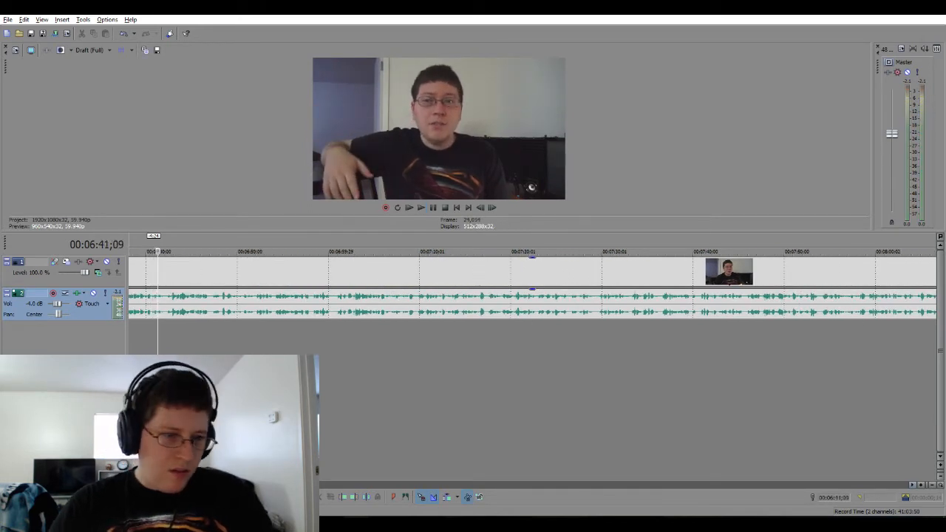
Replay short passages around 00:06:40 to pin down where the YouTube channel is mentioned.
scroll(155, 339, up, 5)
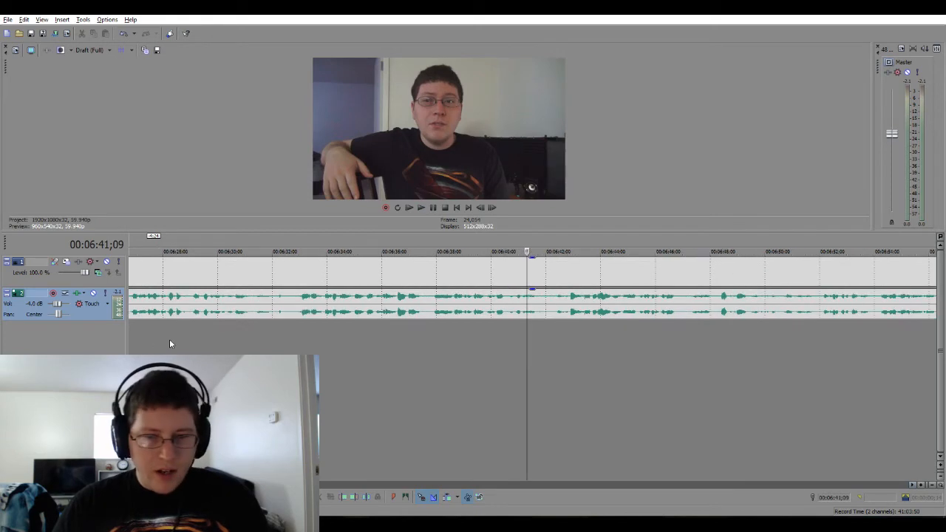
scroll(504, 358, up, 4)
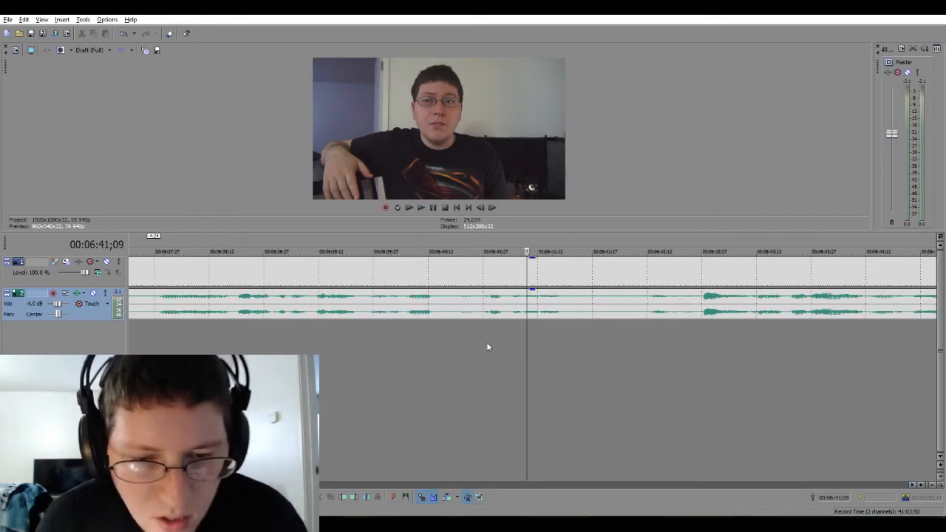
click(484, 341)
key(space)
key(space)
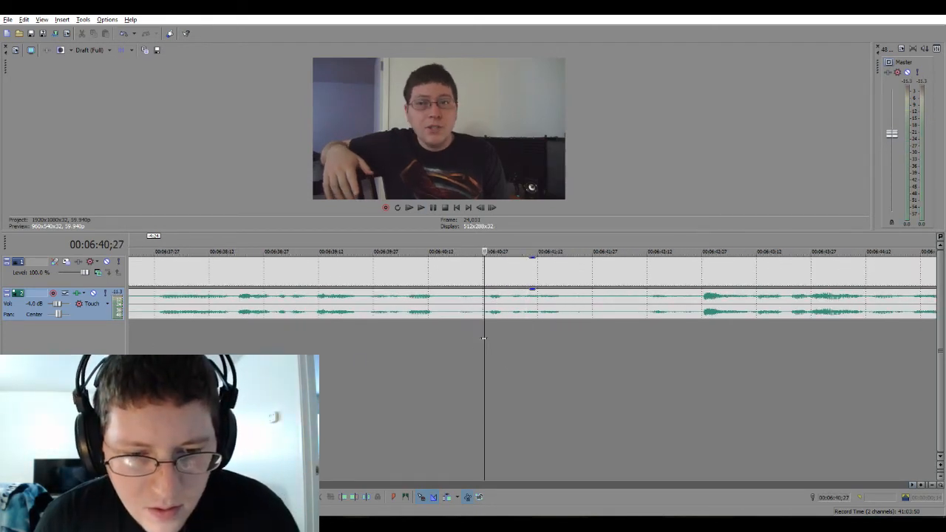
click(463, 337)
key(space)
key(space)
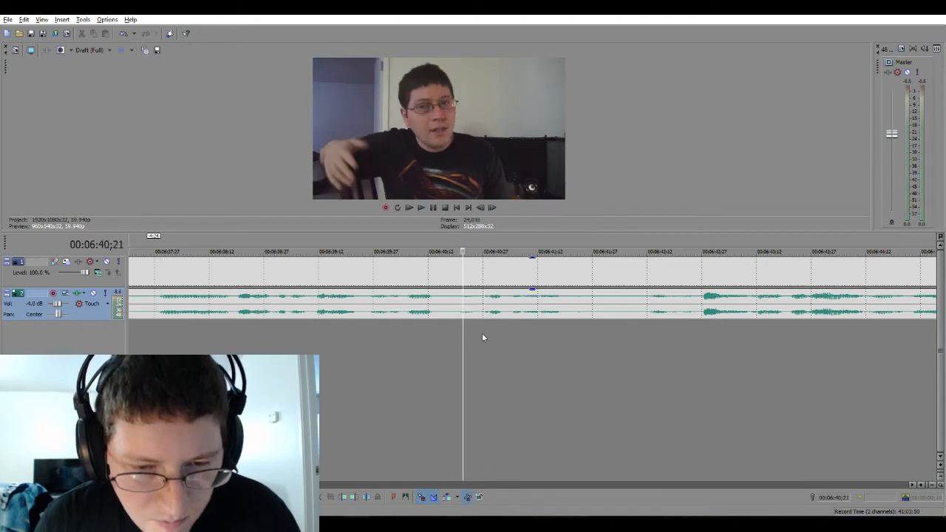
Add a timeline marker at 00:06:40;27 named "JTSuits YouTube Channel Name Insert".
click(482, 338)
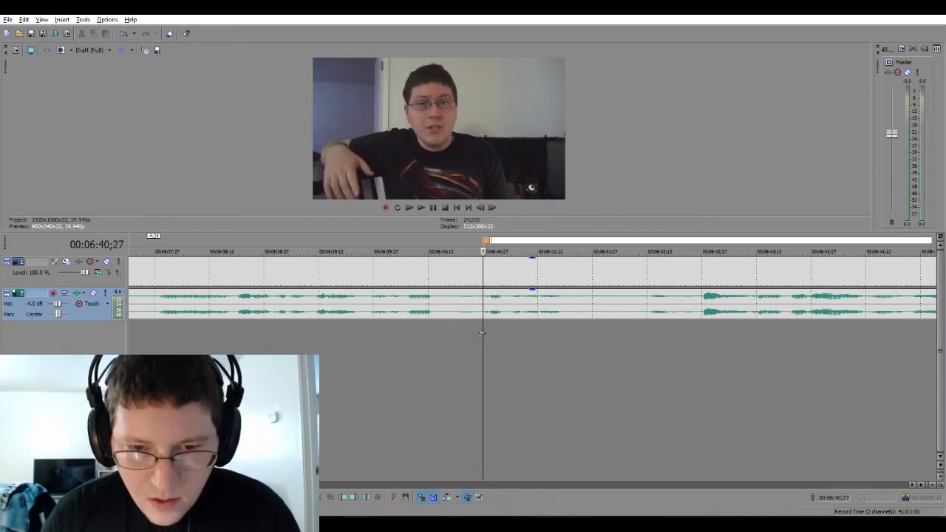
text(27)
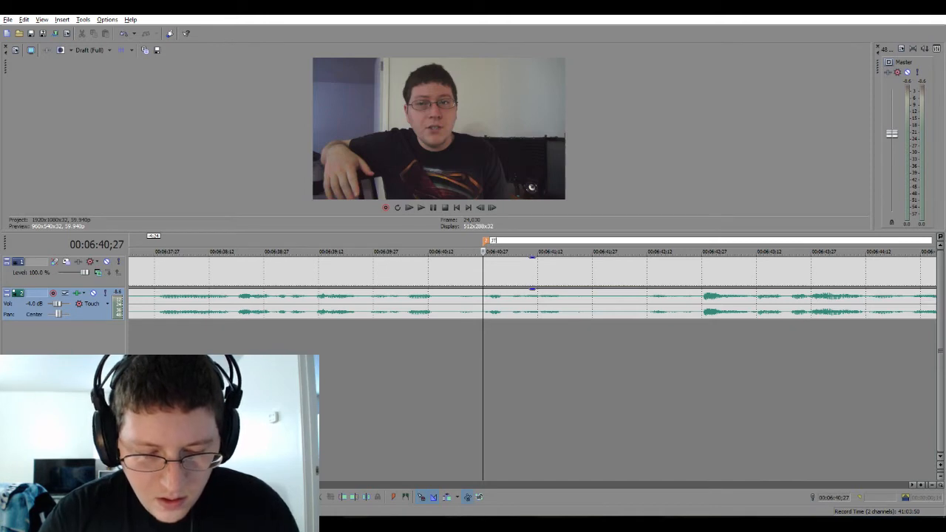
text(Suits)
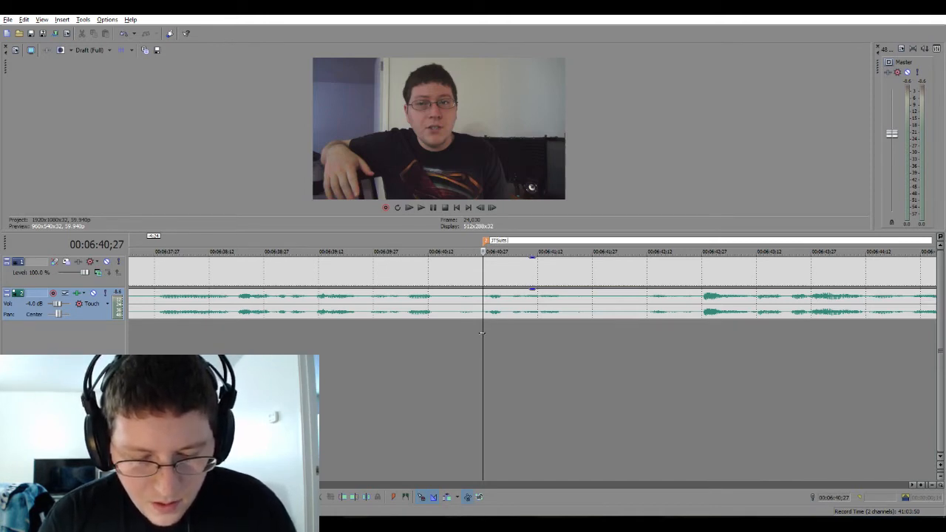
text( YouTube Channel Name Insert)
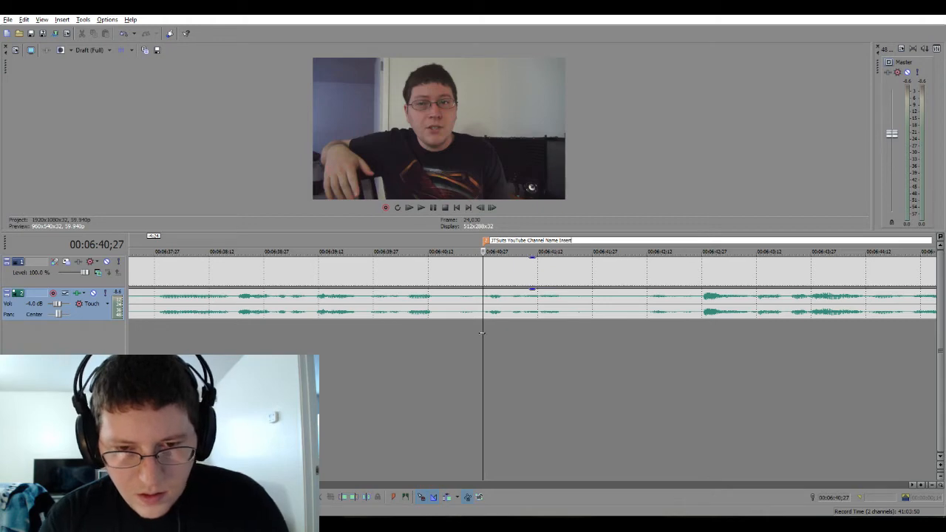
key(Return)
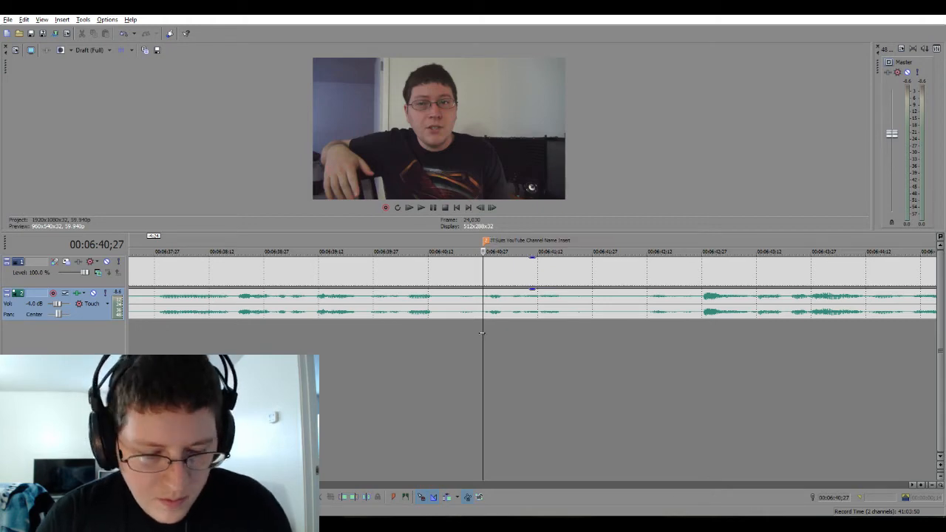
Play on from the marker at 00:06:40;27 and listen for further cuts or insert spots up to about 00:07:46.
scroll(587, 365, down, 2)
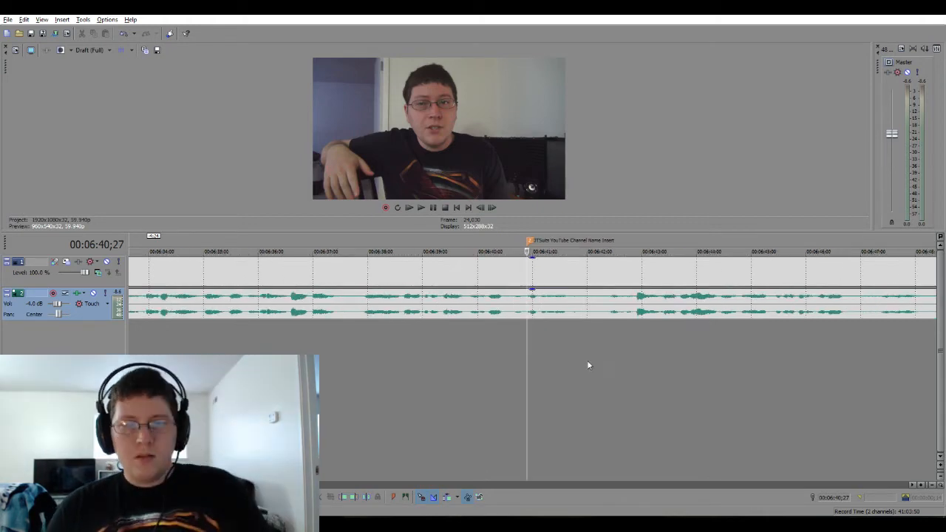
scroll(532, 296, down, 2)
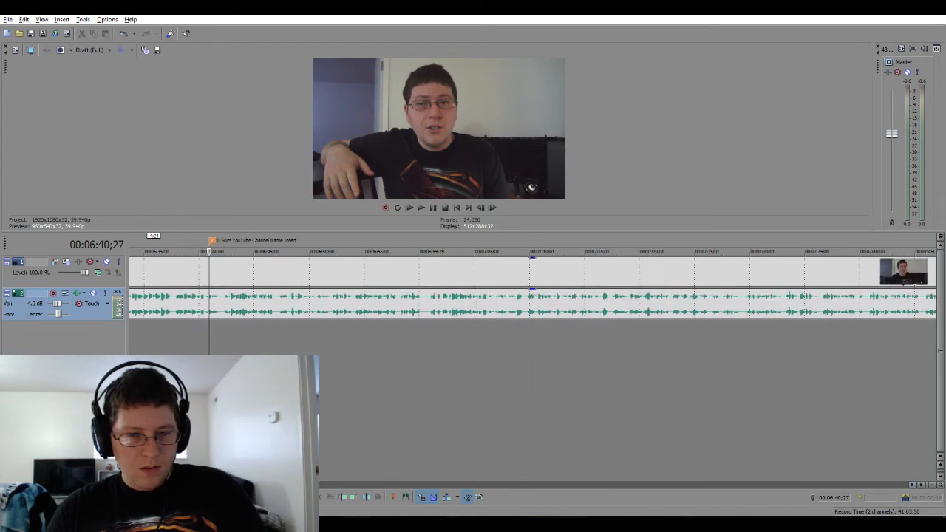
key(space)
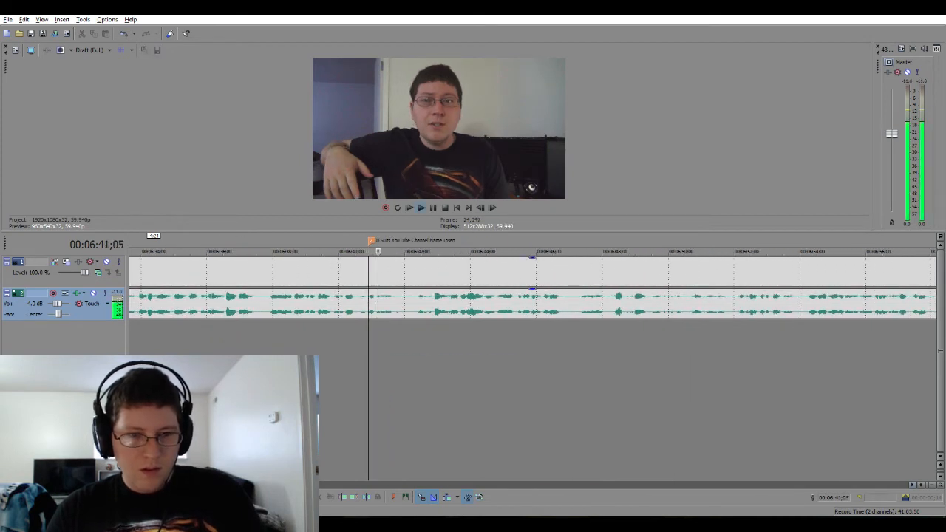
scroll(534, 435, down, 2)
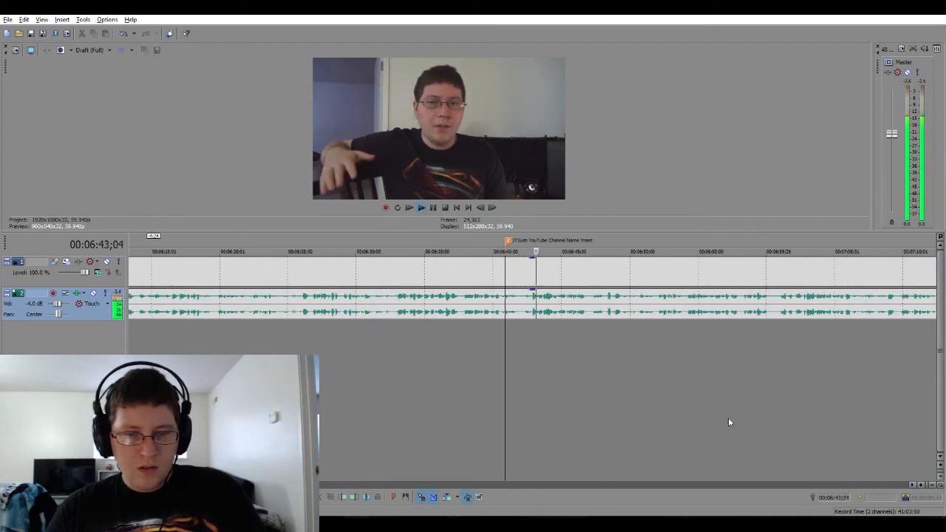
drag(921, 487, 915, 487)
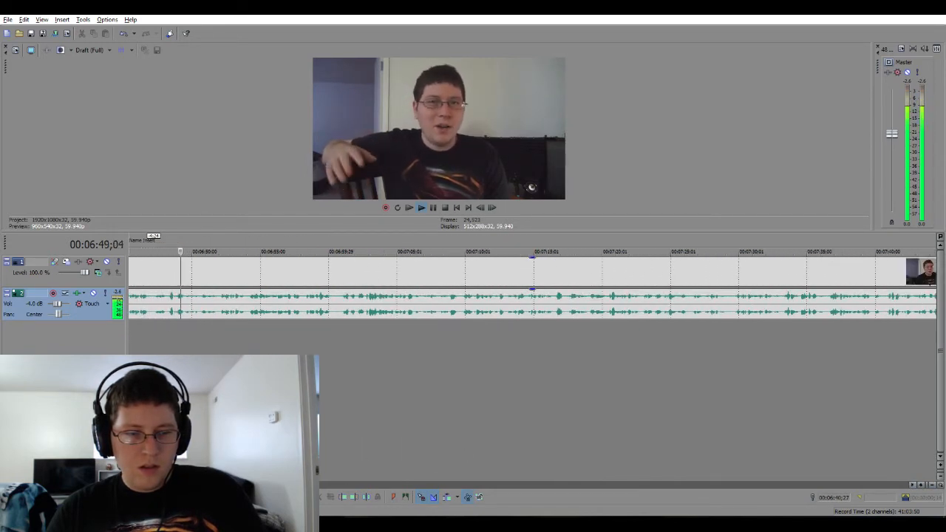
scroll(532, 296, down, 5)
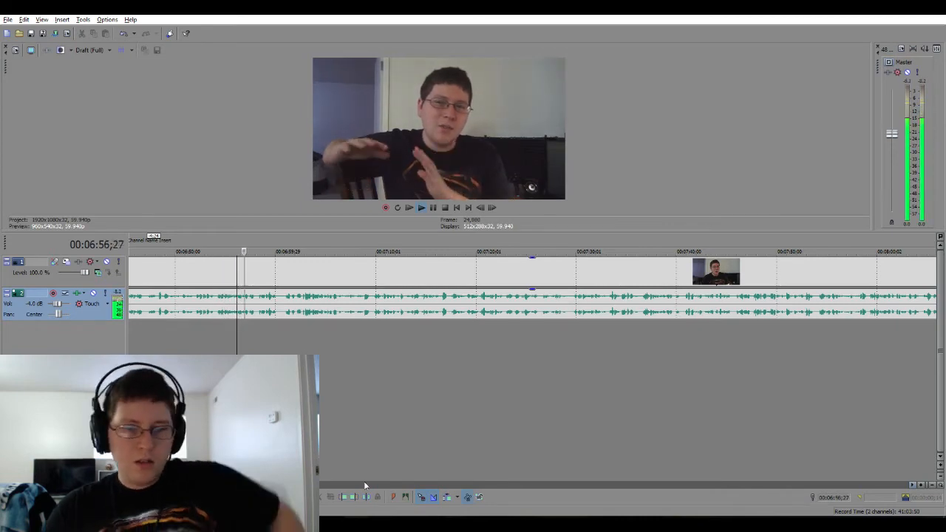
click(914, 485)
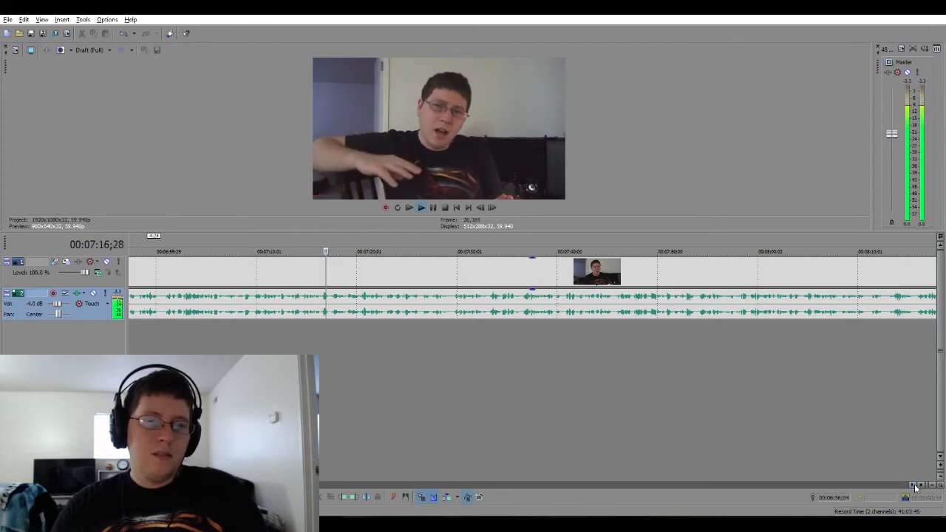
scroll(915, 488, right, 10)
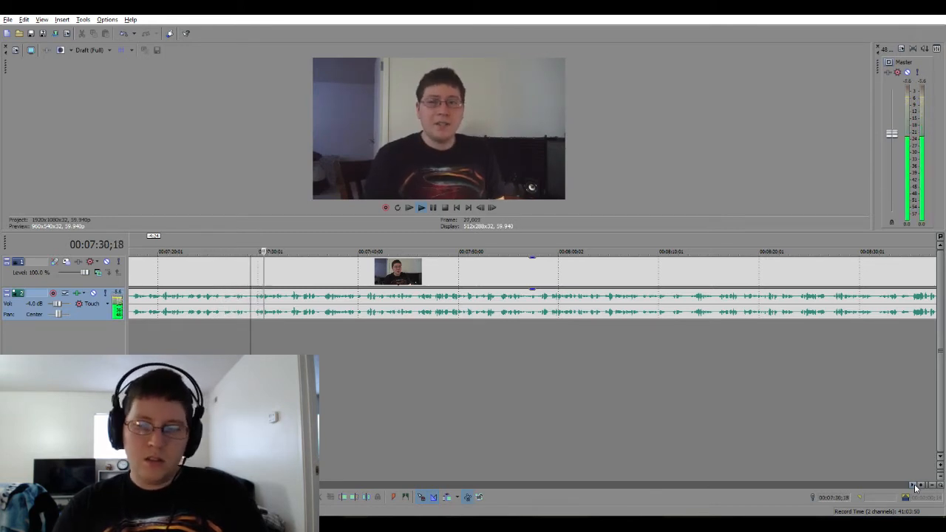
click(915, 487)
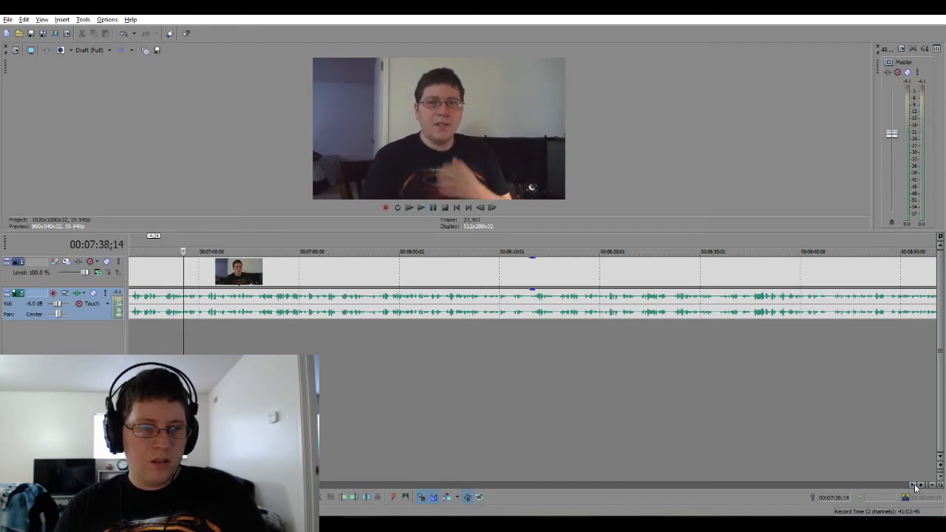
click(914, 486)
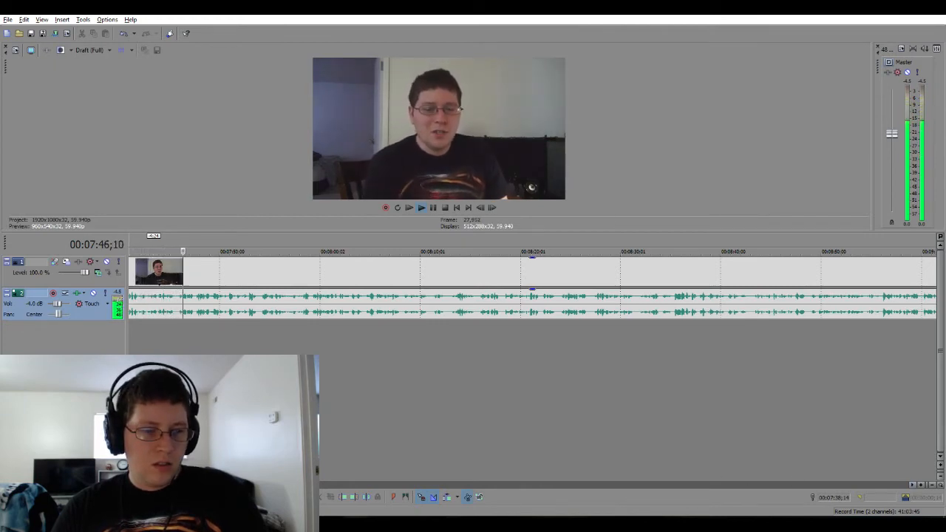
Replay short passages around 00:07:42 to pin down where the next YouTube channel is mentioned.
scroll(532, 288, left, 1)
click(163, 330)
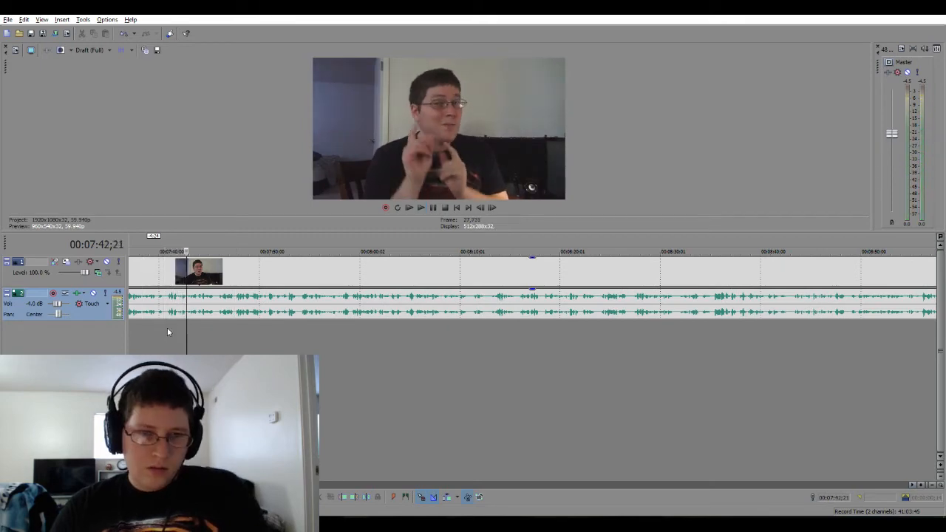
scroll(179, 325, up, 3)
scroll(179, 330, up, 4)
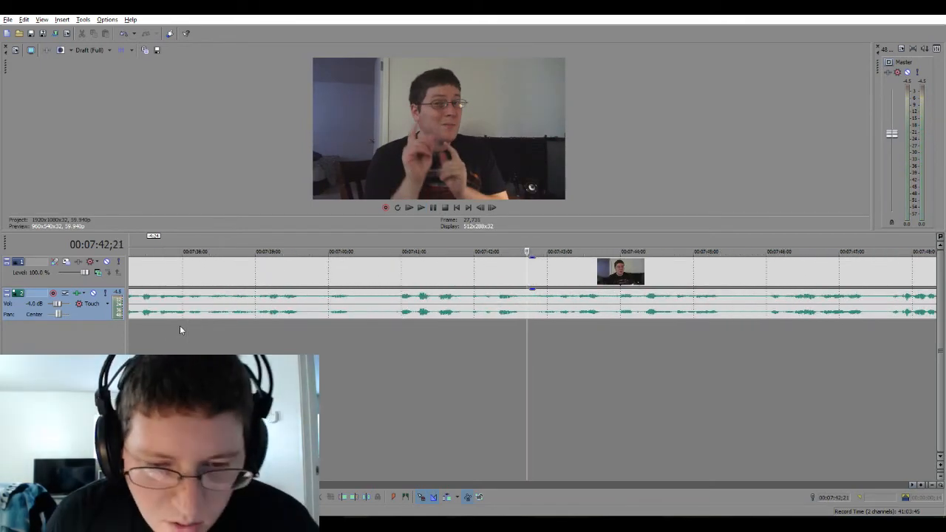
key(space)
click(538, 323)
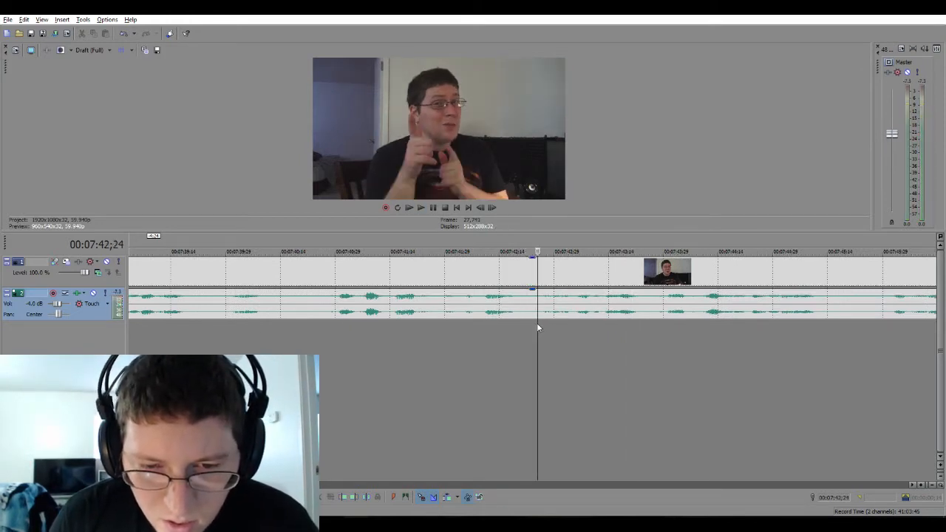
key(Return)
click(534, 324)
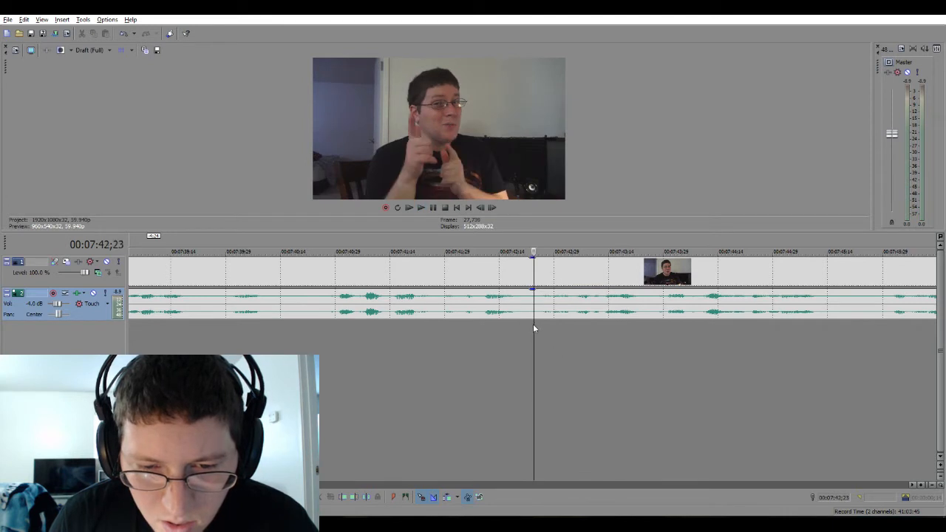
click(530, 325)
key(space)
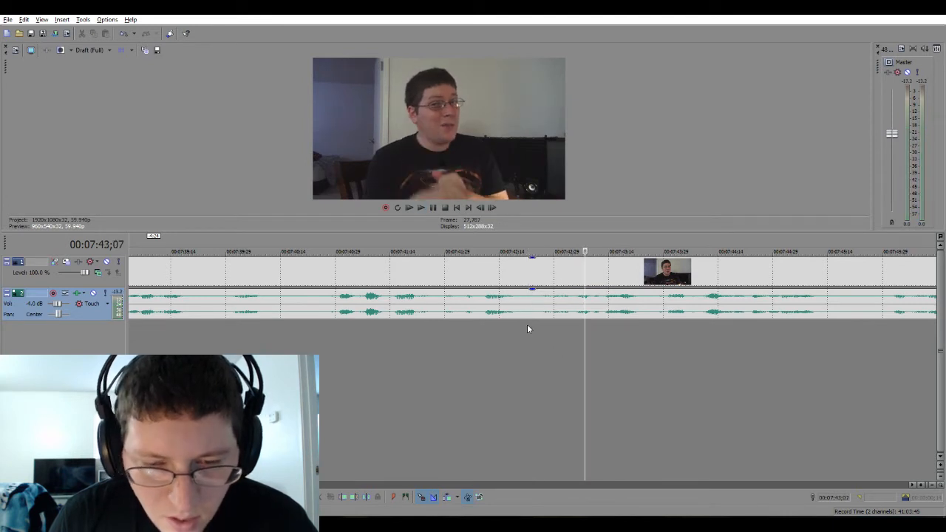
click(527, 324)
key(space)
key(space)
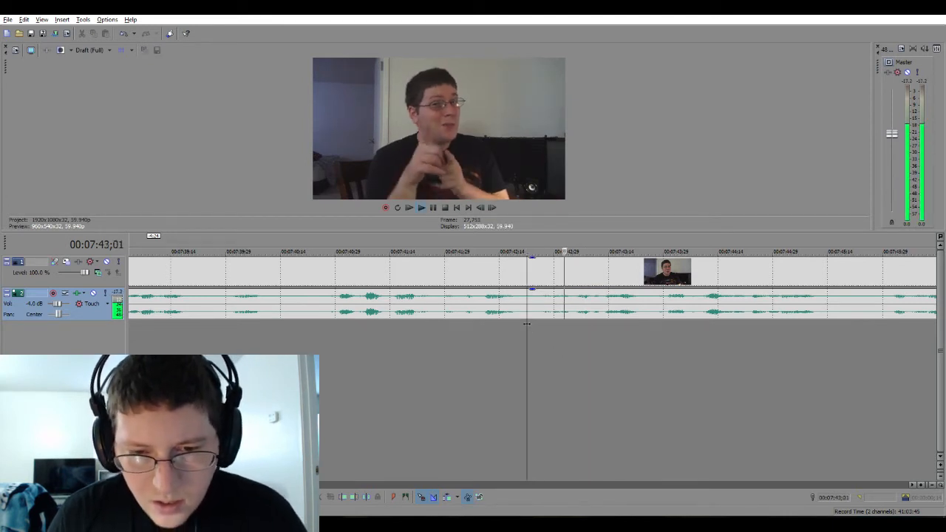
Add a timeline marker at 00:07:42;21 named "Bushido Devil Dog YouTube Channel Insert".
key(space)
text(m)
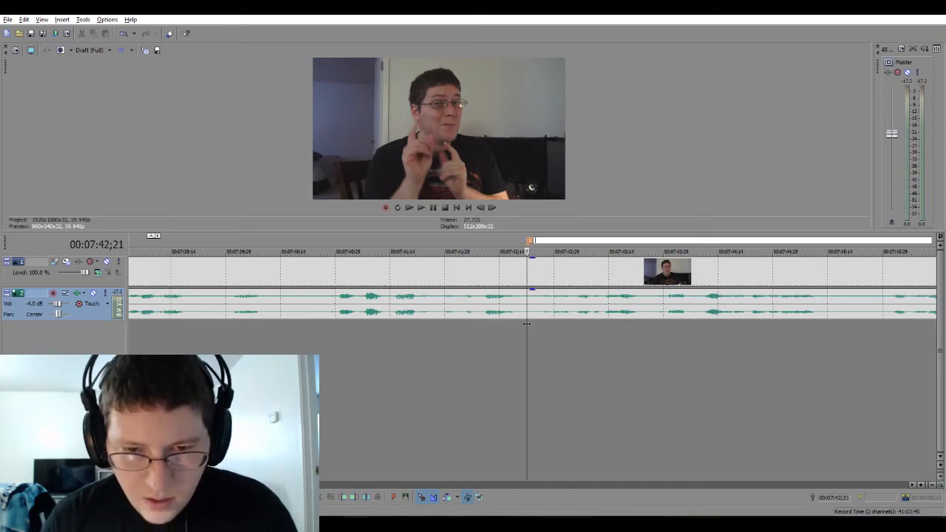
text(Bushido Devil Dog YouTube Channel Insert)
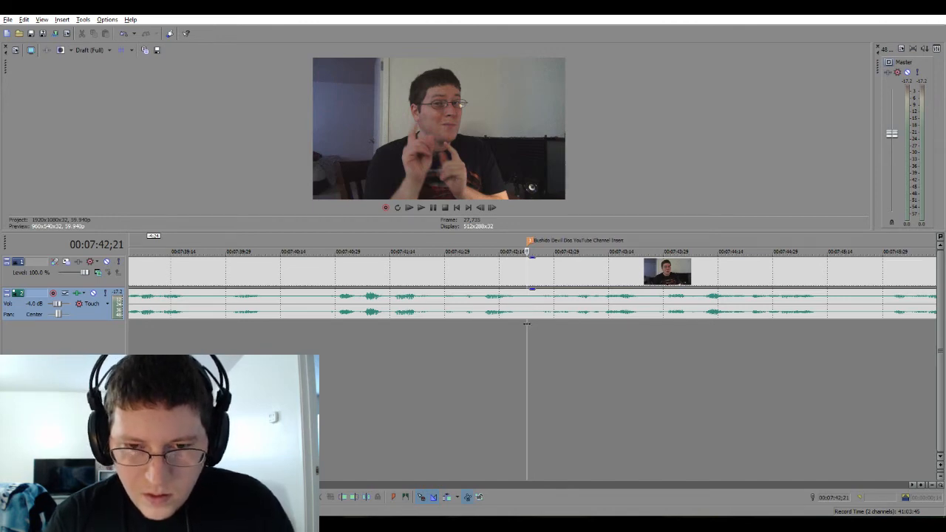
Switch to the YouTube live dashboard in Chrome to check the stream and chat, and return to the video editor.
key(alt+Tab)
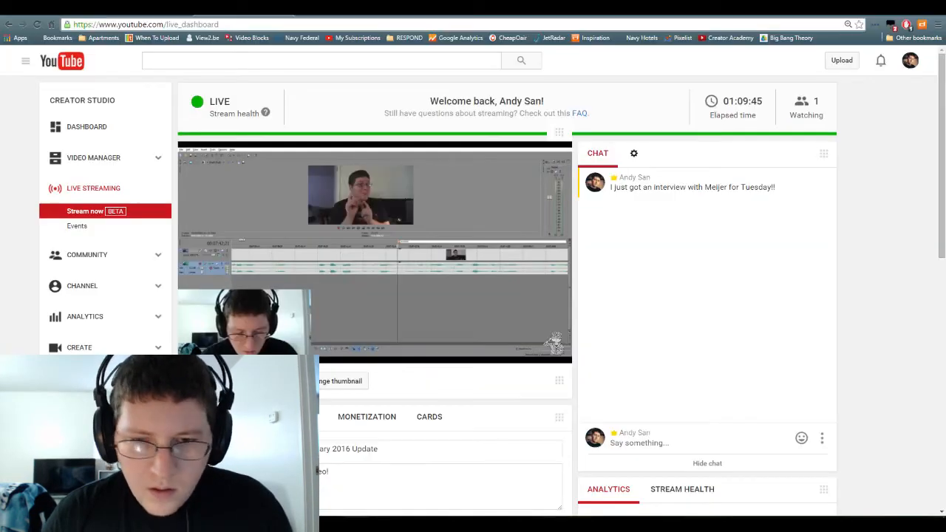
key(alt+Tab)
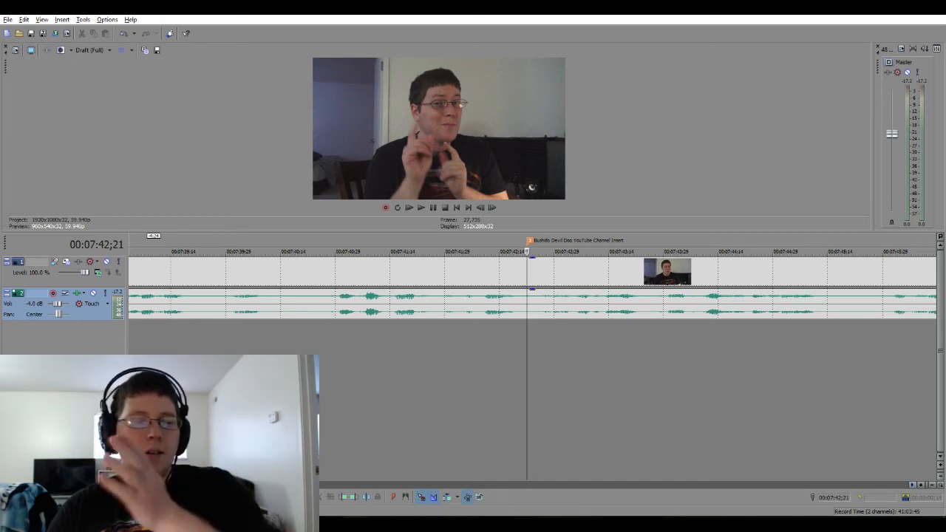
Play on from the 00:07:42;21 marker and listen for pauses up to about 00:08:15.
scroll(533, 296, down, 5)
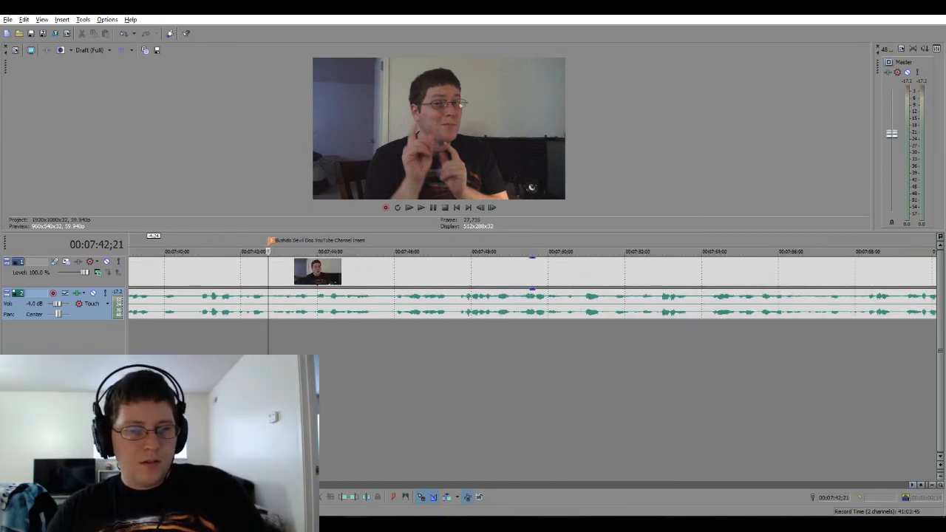
key(space)
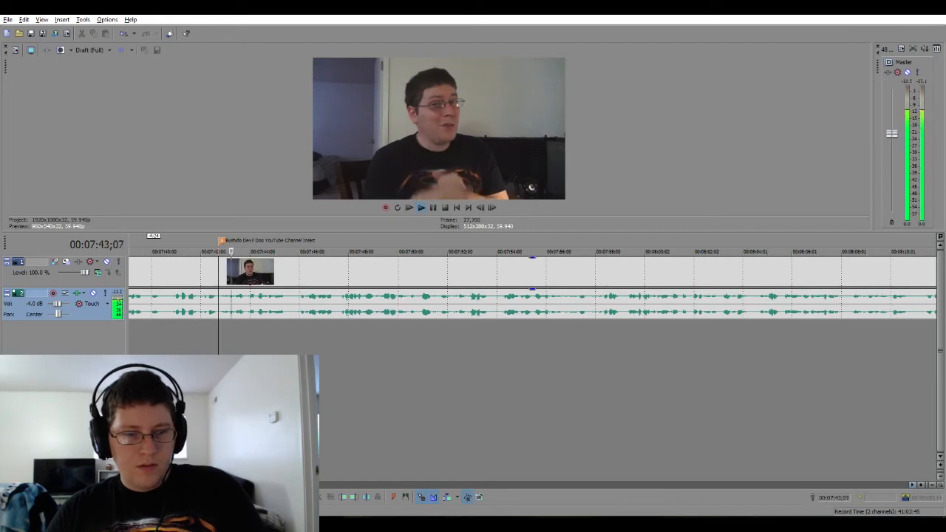
scroll(532, 295, down, 2)
scroll(532, 296, down, 4)
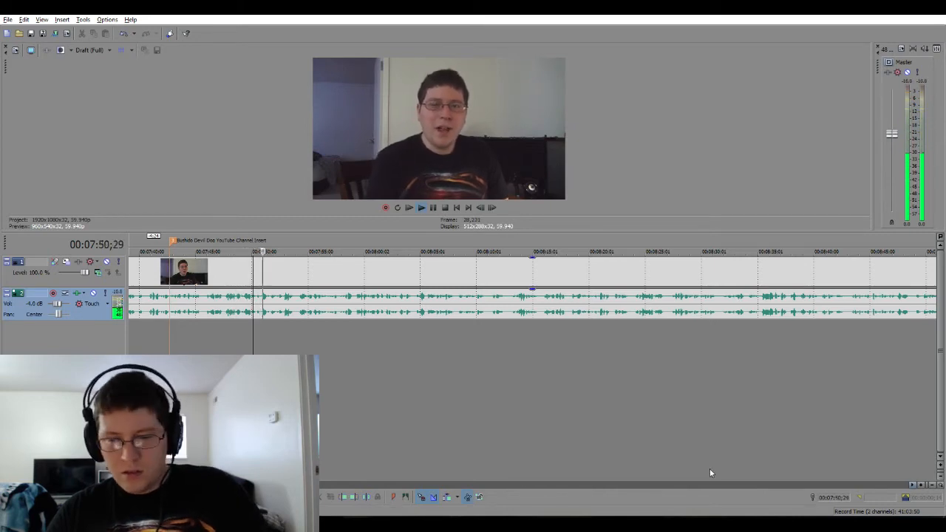
click(912, 485)
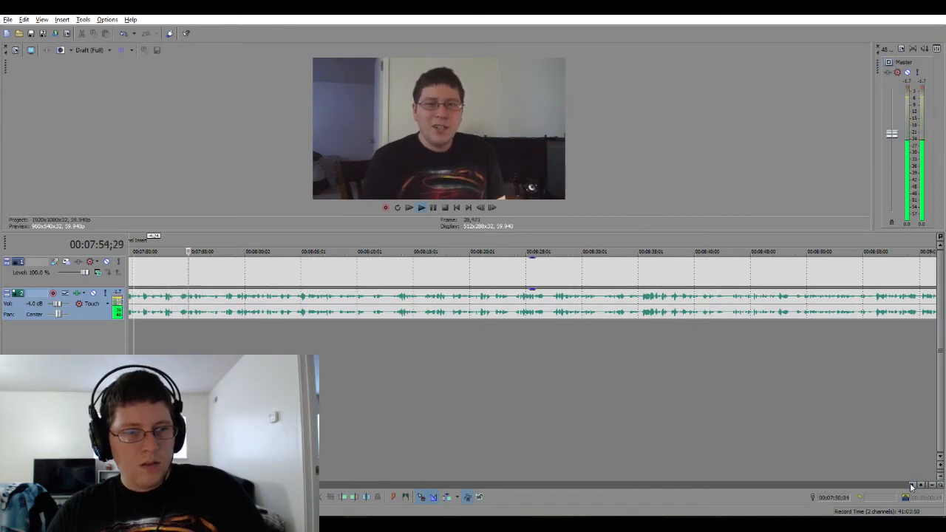
click(912, 485)
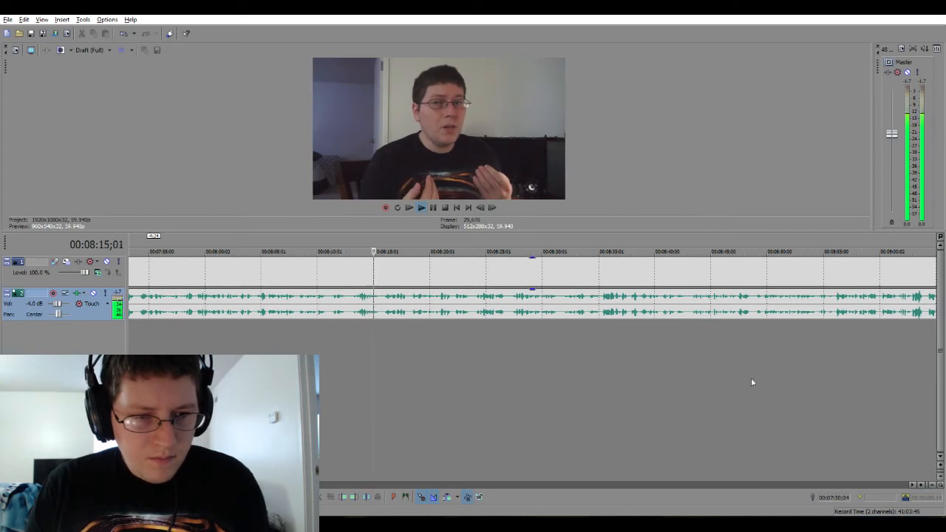
Replay from about 00:08:08, cut the short pause near 00:08:11 from video and audio, and overlap the remaining clips in a crossfade.
click(295, 333)
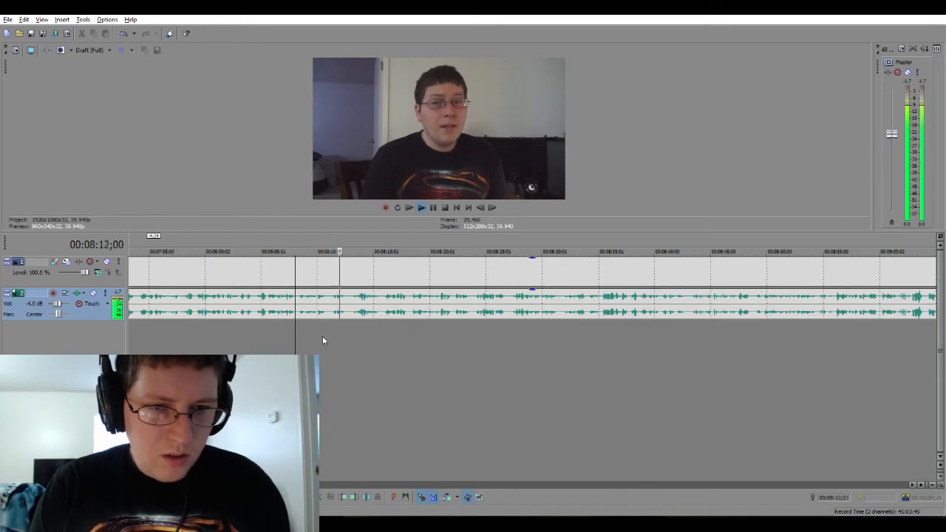
key(Return)
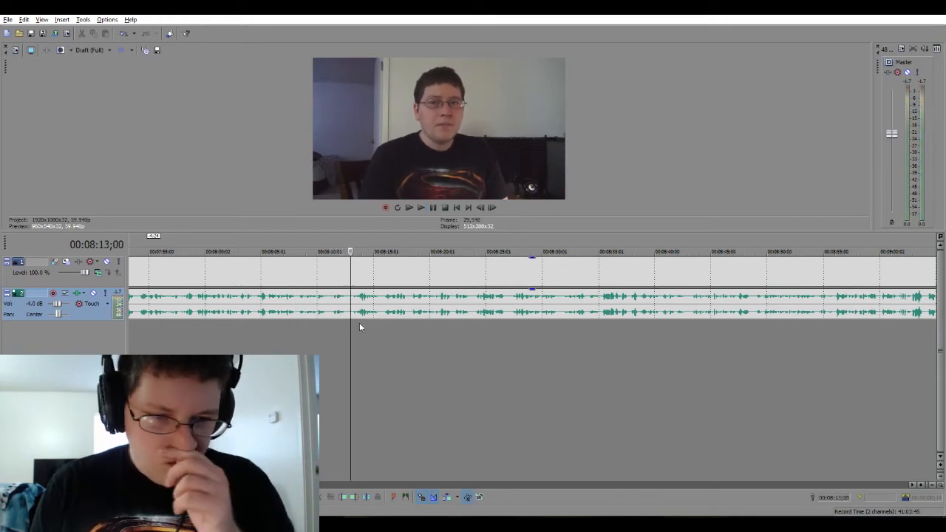
click(326, 345)
scroll(326, 344, up, 3)
scroll(327, 345, up, 2)
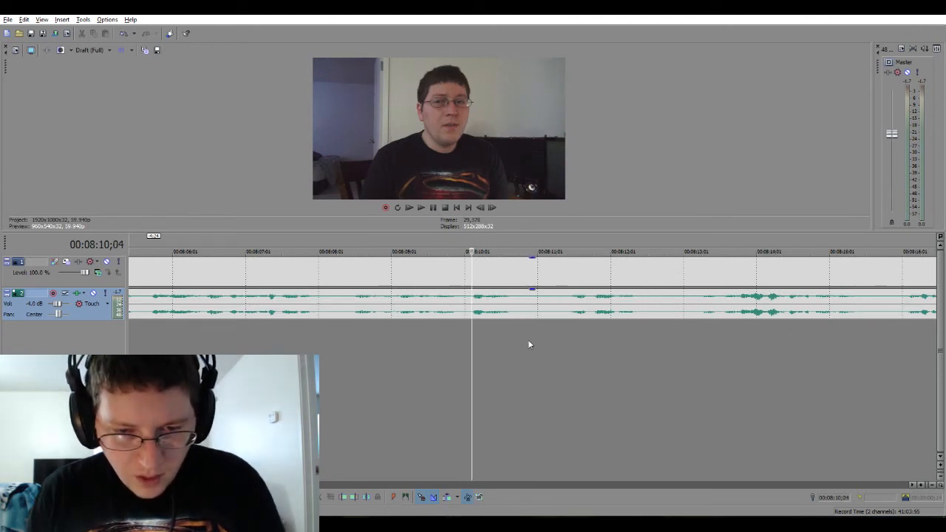
drag(529, 339, 539, 314)
key(Delete)
click(499, 348)
Play from 00:08:09;12 to about 00:08:13 to check the new join.
click(418, 340)
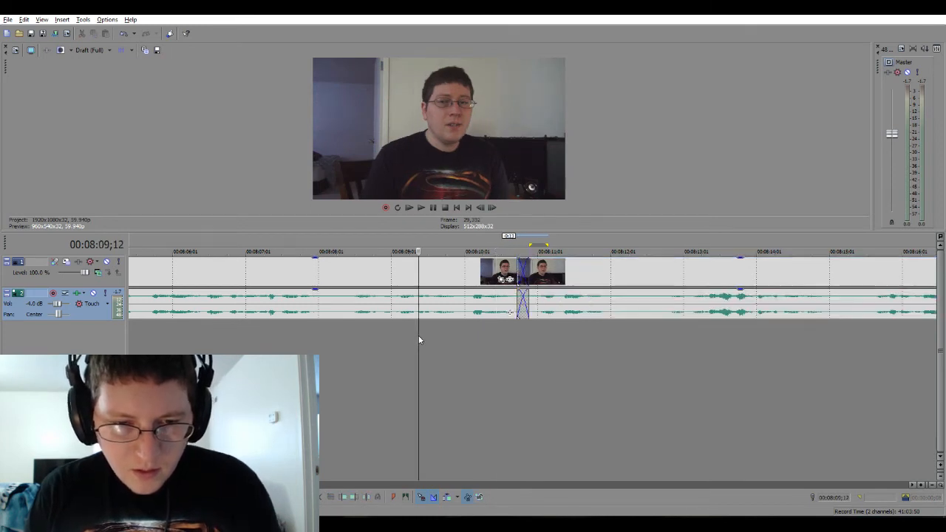
key(space)
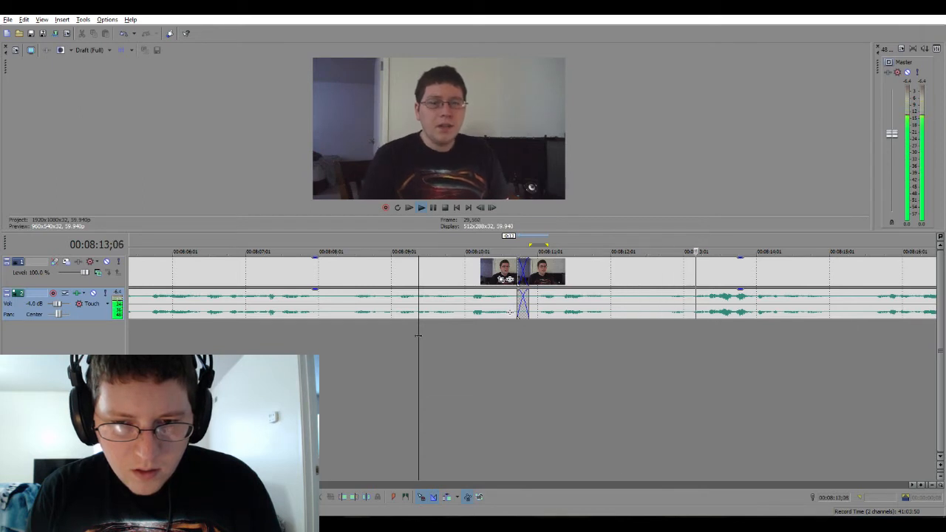
key(space)
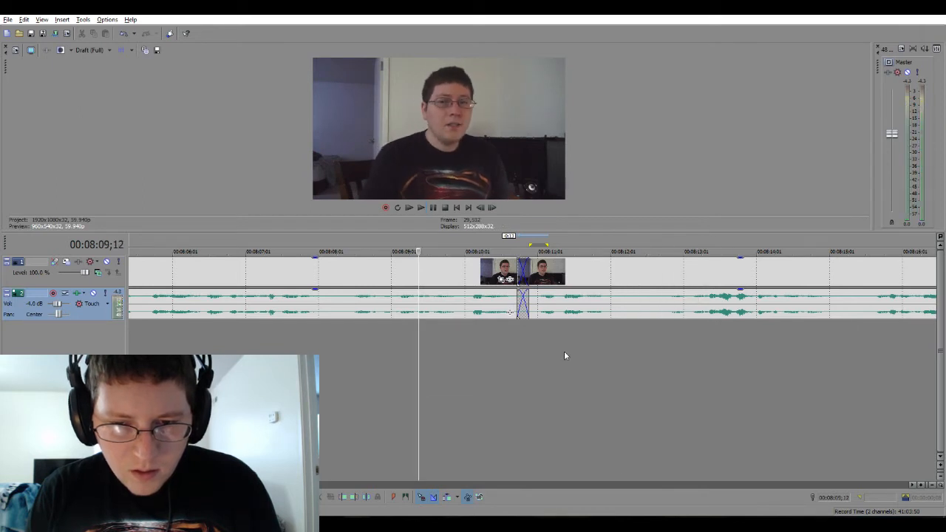
Cut the pause just after 00:08:12 from video and audio, and overlap the clips on either side in a crossfade.
drag(632, 336, 654, 311)
key(Delete)
click(617, 329)
click(608, 336)
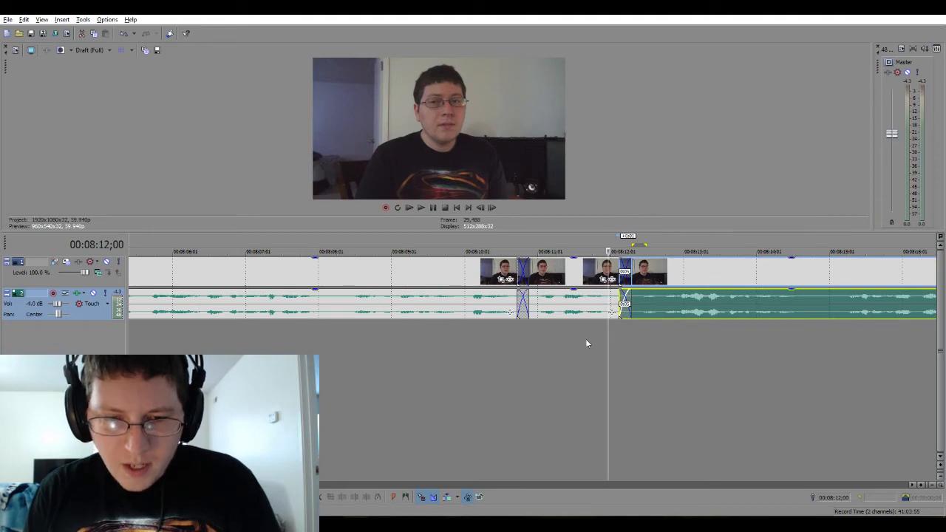
Play back both new joins from just before 00:08:10 and listen on to about 00:08:21.
click(453, 399)
key(space)
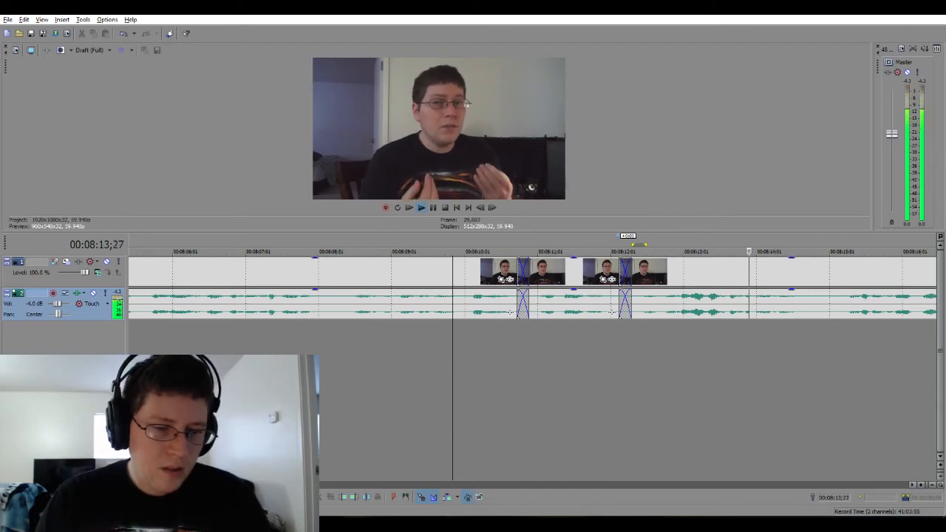
key(Down)
key(Down)
key(Down)
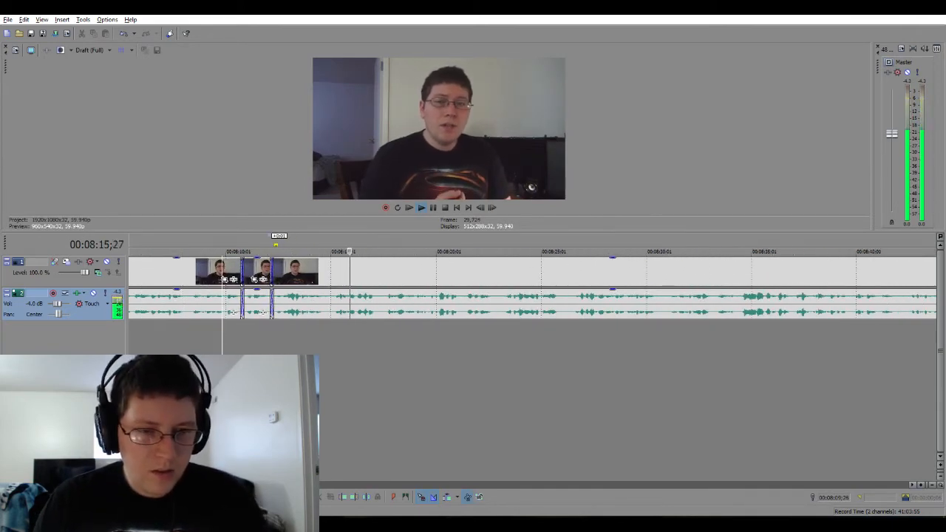
key(Down)
key(Down)
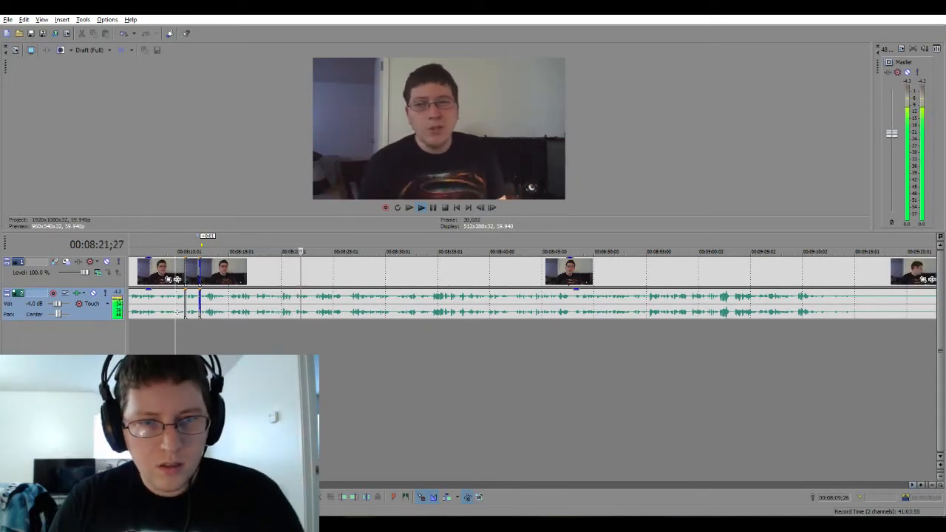
Replay around 00:08:26, cut the pause from 00:08:26;00 to 00:08:26;16 from video and audio, and overlap the remaining clips in a crossfade.
click(914, 485)
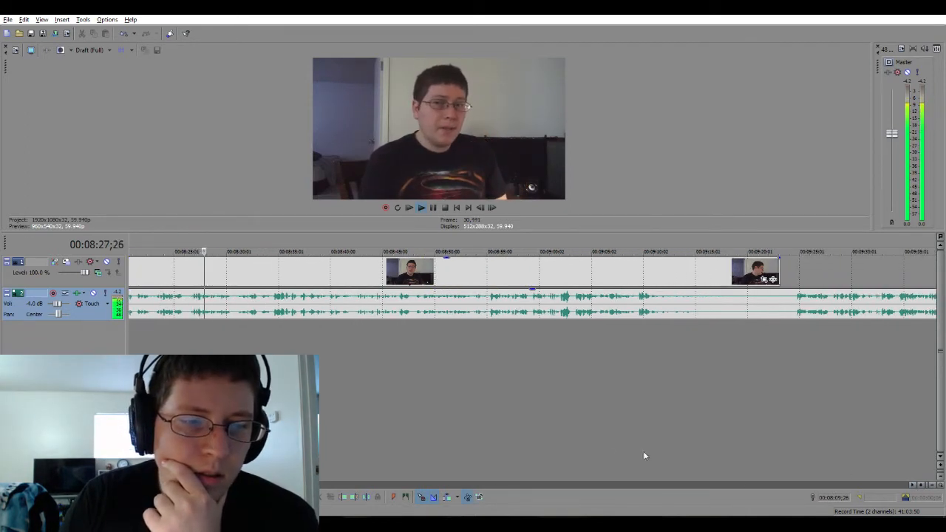
click(183, 329)
key(space)
scroll(183, 329, up, 6)
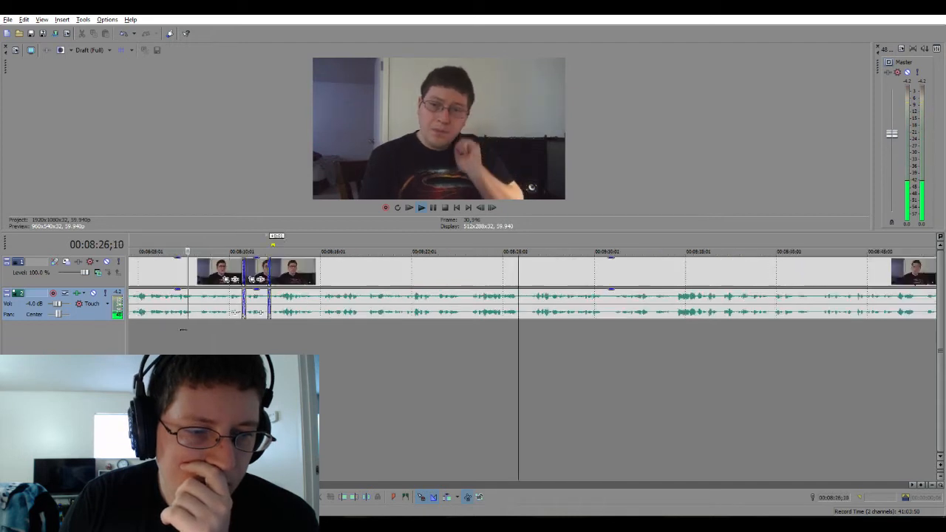
key(space)
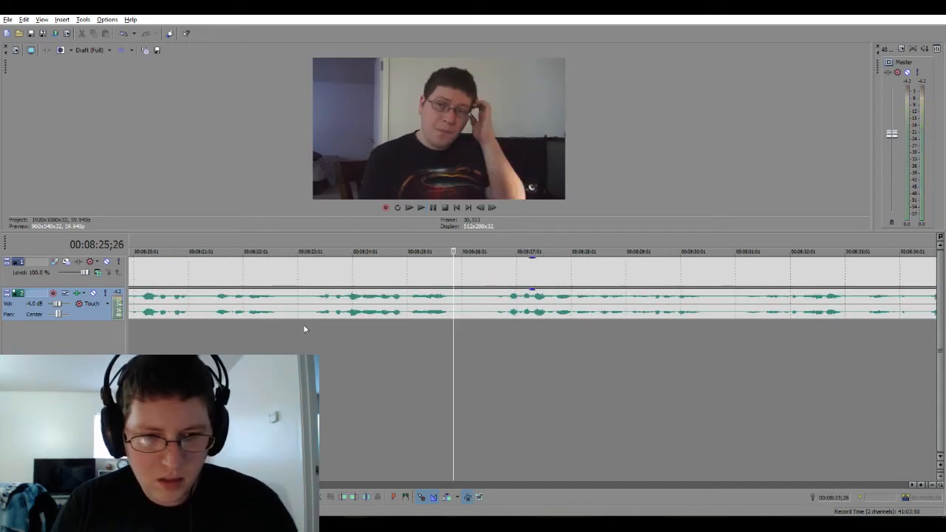
drag(461, 331, 489, 333)
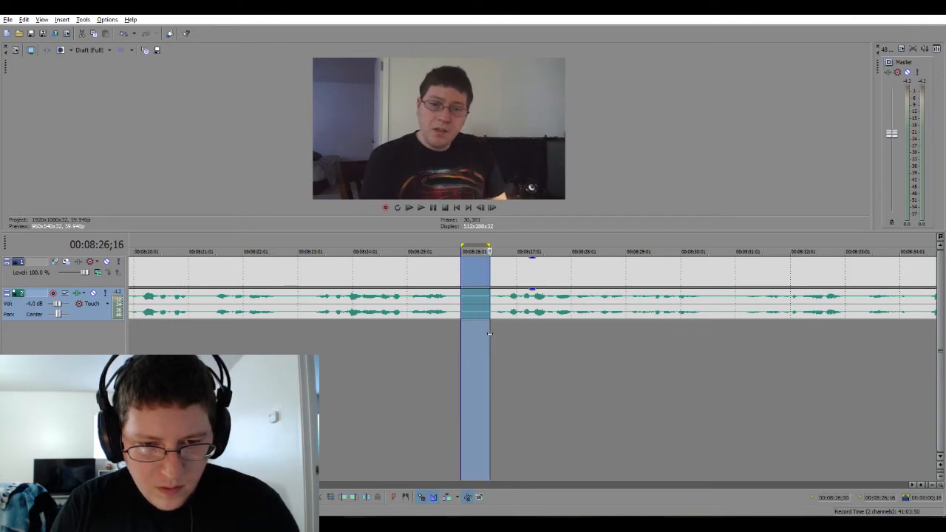
key(Delete)
click(444, 347)
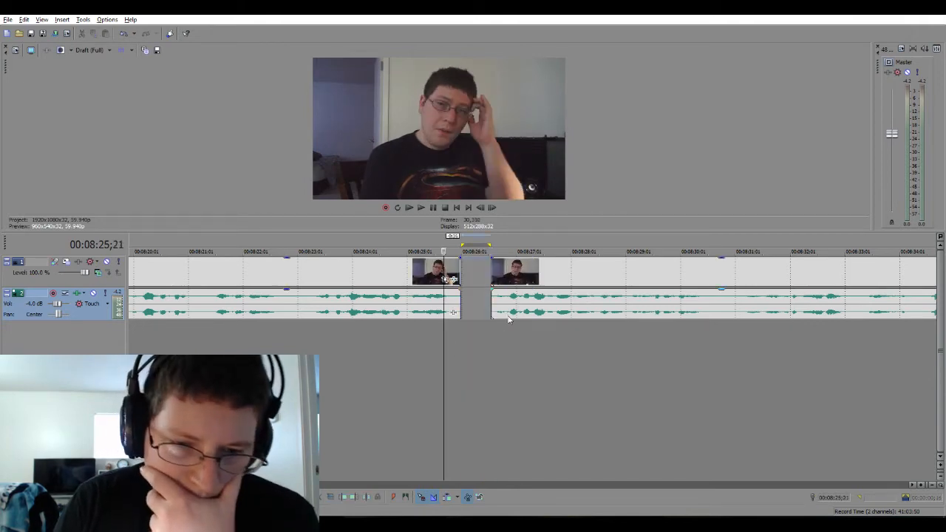
drag(507, 316, 468, 322)
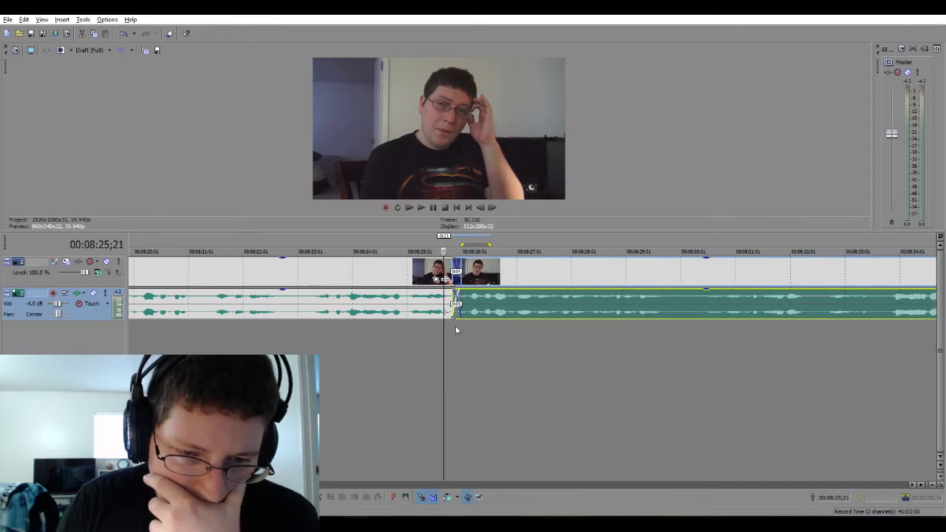
Play back the new join just before 00:08:26 twice, starting about a second ahead of it.
click(427, 334)
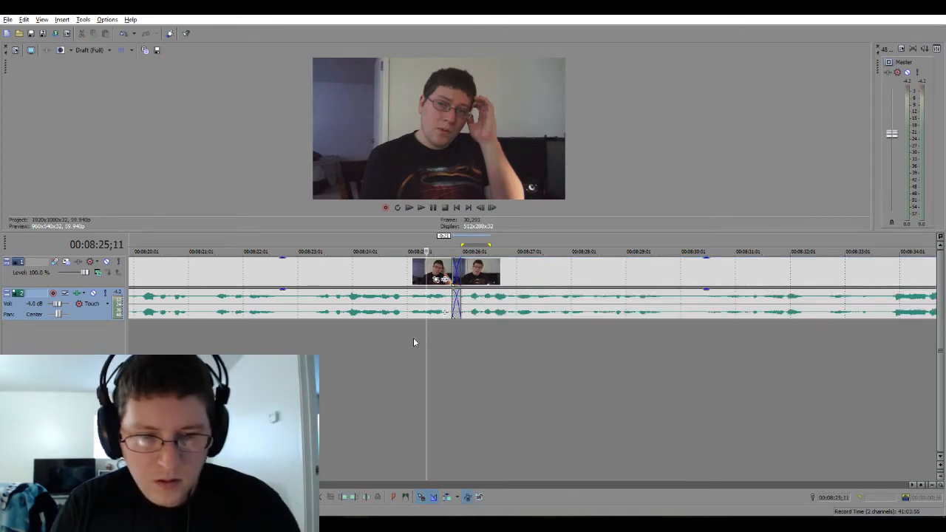
click(368, 344)
key(space)
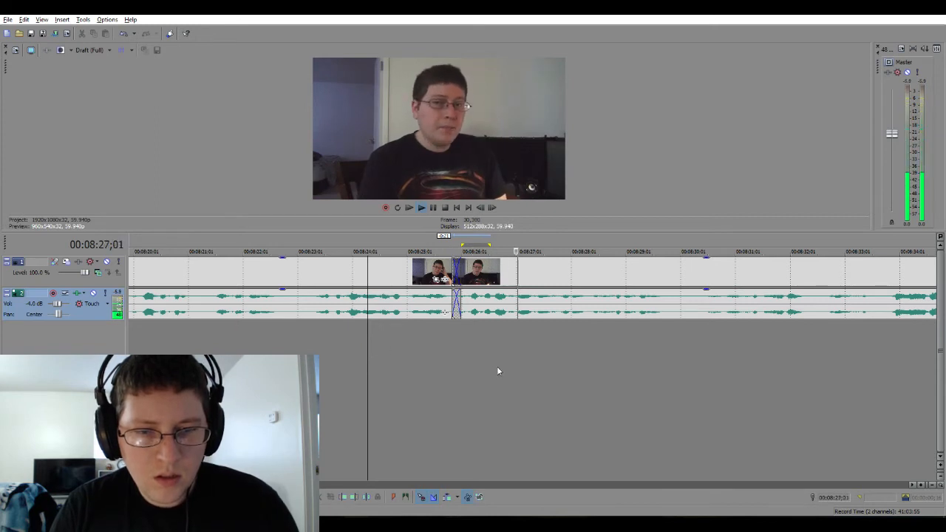
click(426, 341)
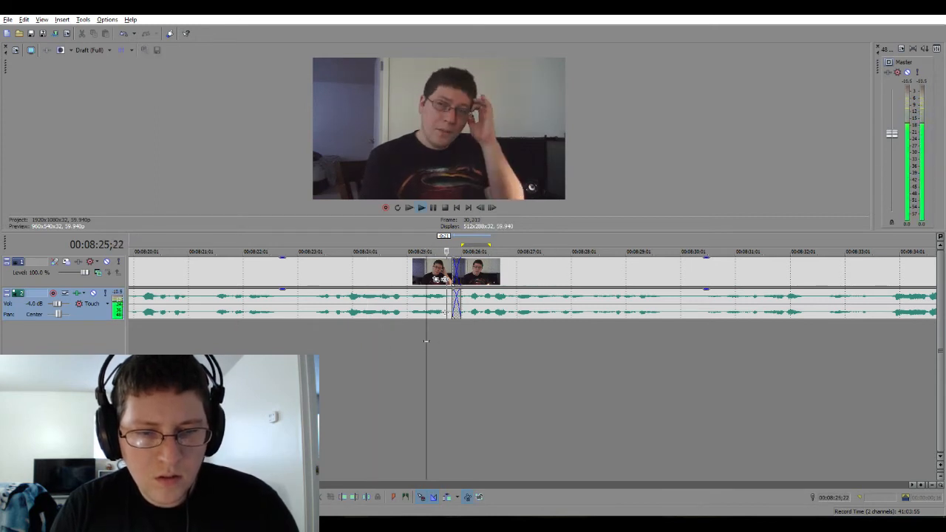
key(space)
Refit the overlap of the clips at the join just before 00:08:26 and replay it from about 00:08:25.
mouse_move(490, 314)
mouse_down()
mouse_move(515, 314)
mouse_move(471, 311)
mouse_up()
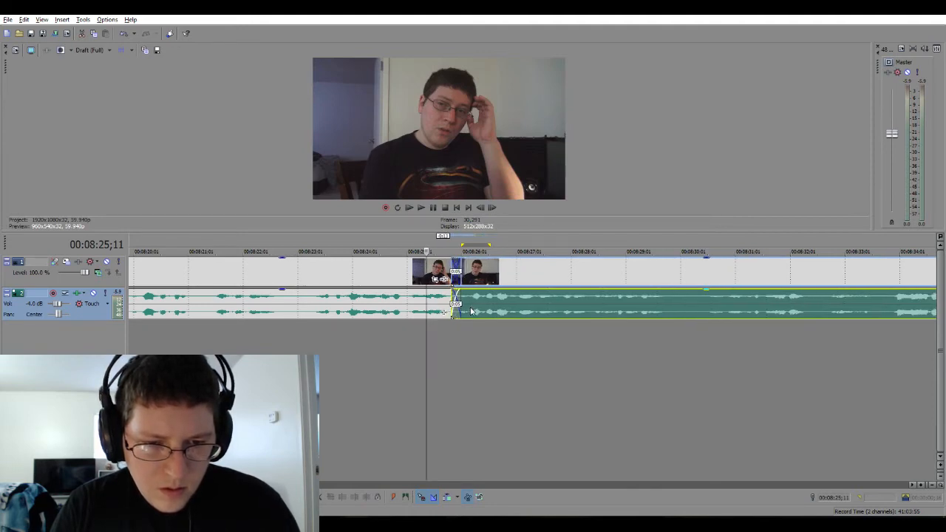
key(space)
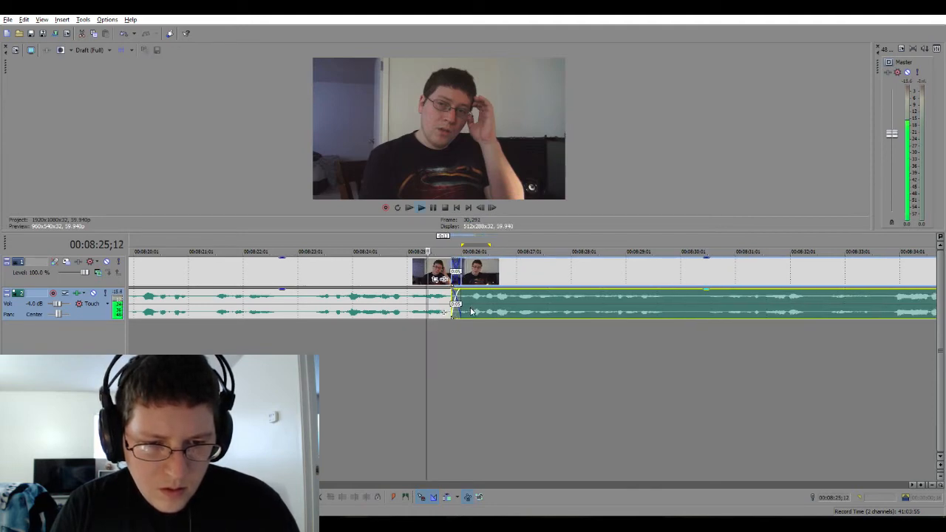
click(399, 325)
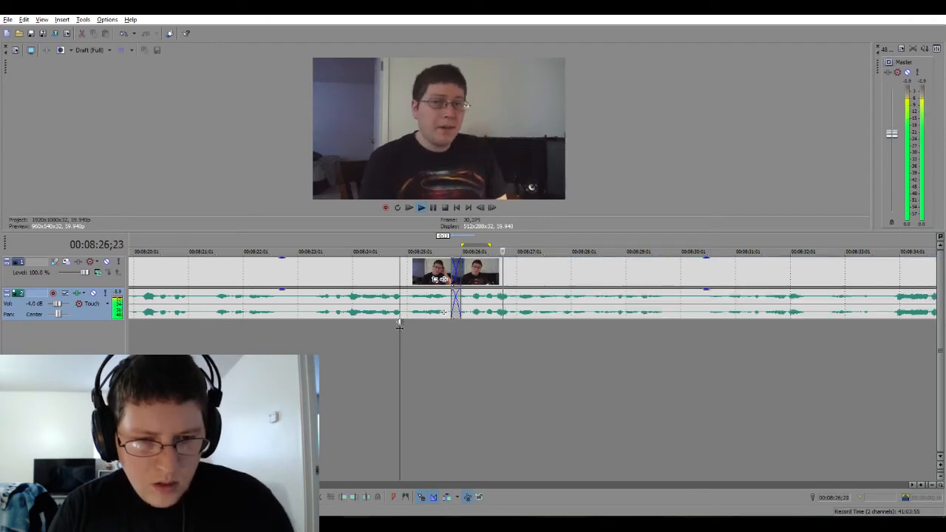
Listen on from the adjusted join to about 00:08:41 to find the next spot to cut.
scroll(442, 311, down, 6)
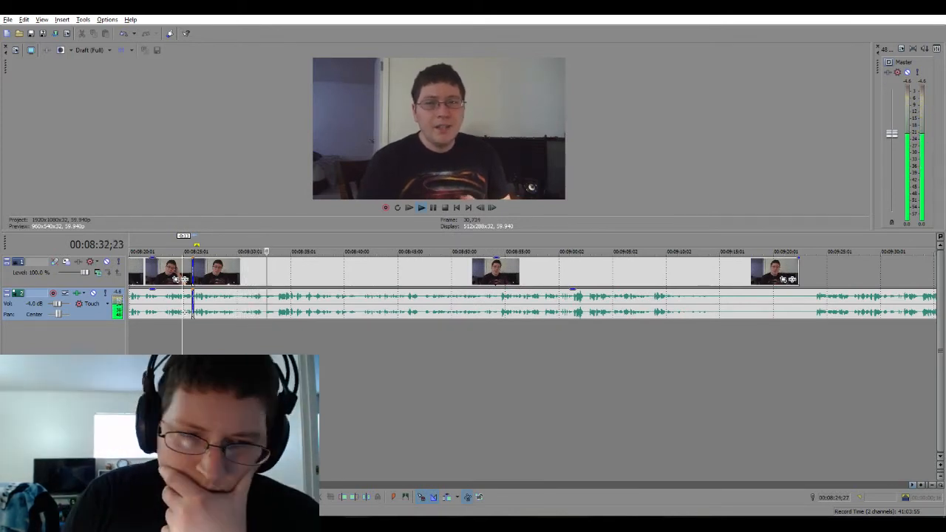
scroll(179, 307, down, 4)
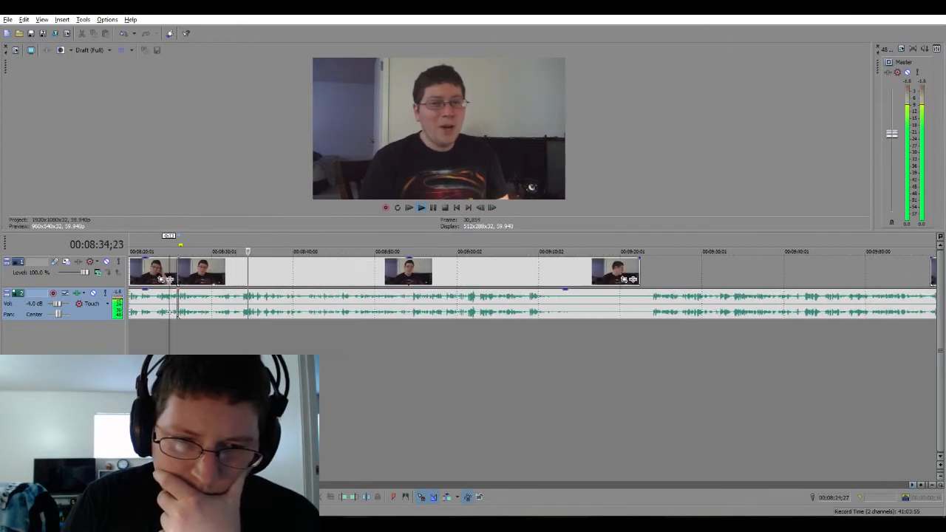
scroll(178, 315, up, 1)
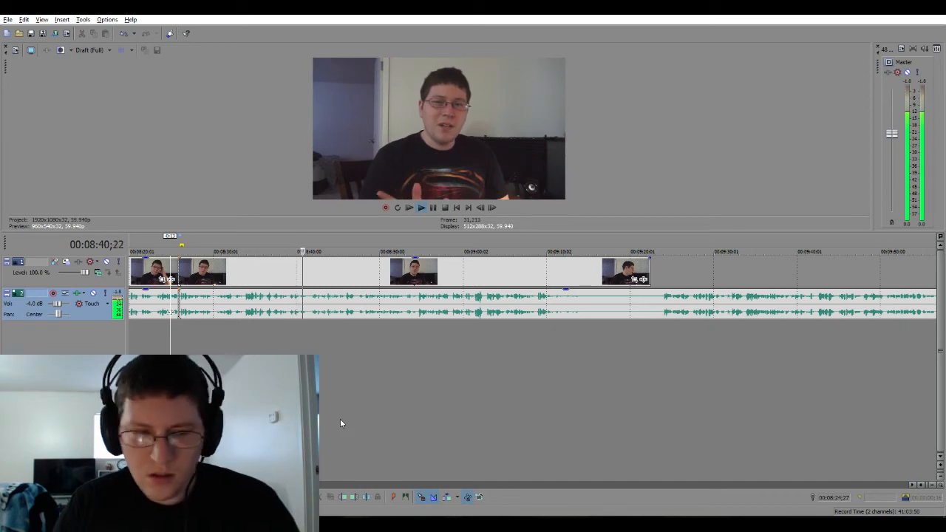
scroll(711, 375, down, 1)
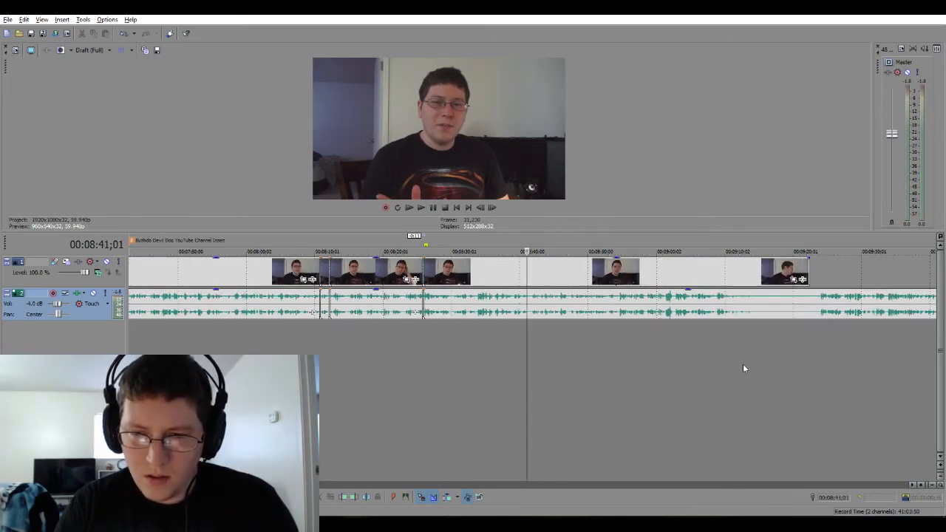
Close the gap after 00:09:15 on the video track by moving the following long video clip back against the preceding one.
drag(291, 484, 391, 484)
click(411, 271)
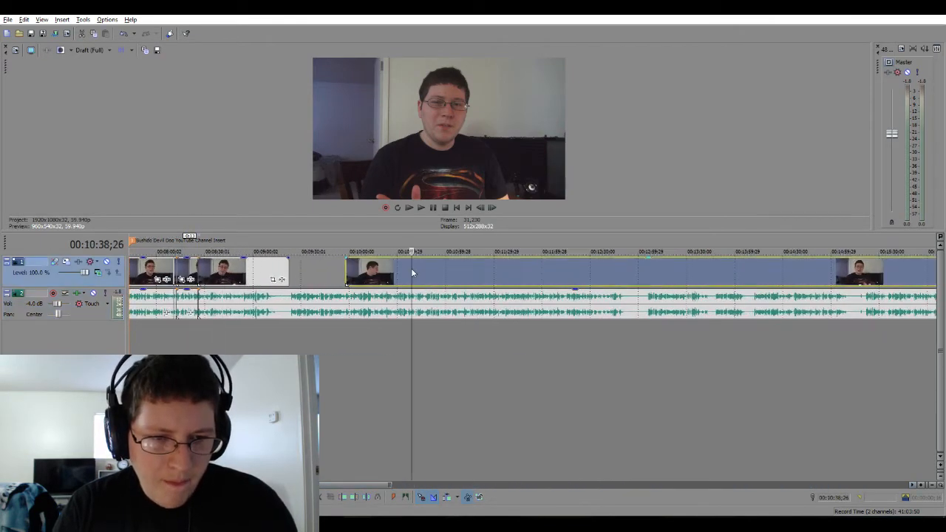
click(386, 270)
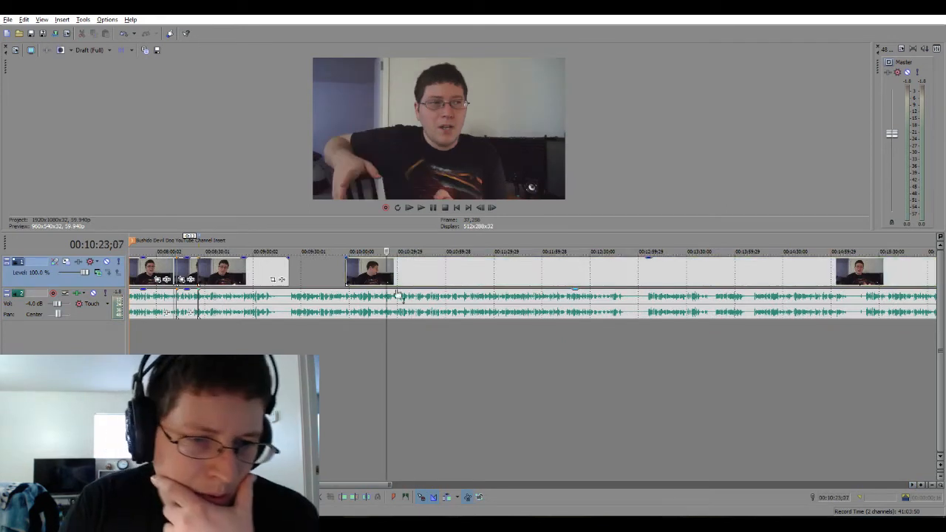
drag(415, 271, 355, 278)
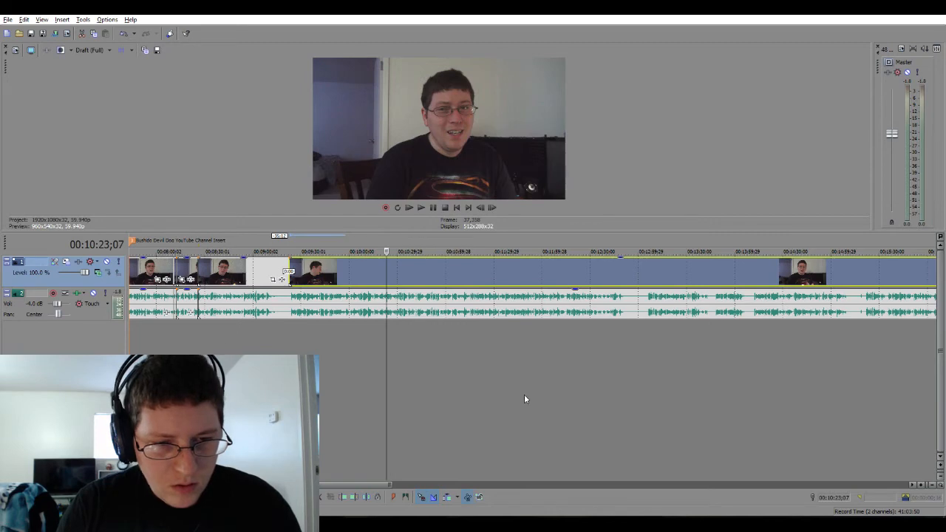
Select the last three video clips together and move them back against the preceding video clip to close the remaining gap.
scroll(612, 402, down, 3)
scroll(612, 402, down, 2)
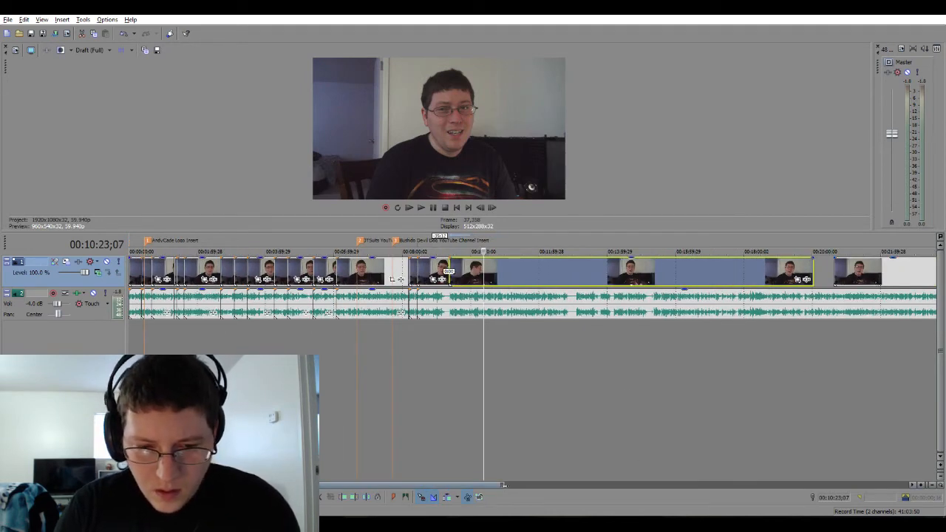
drag(502, 484, 873, 484)
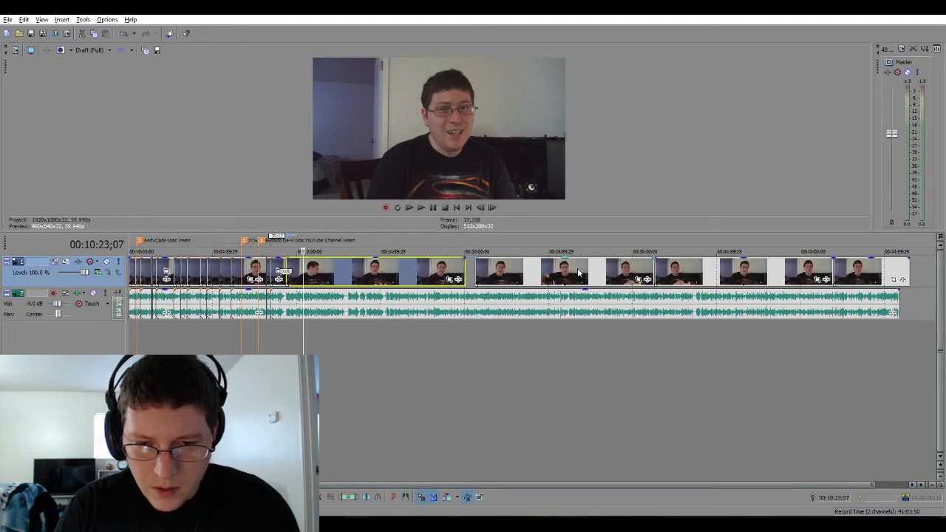
click(578, 273)
ctrl+click(708, 280)
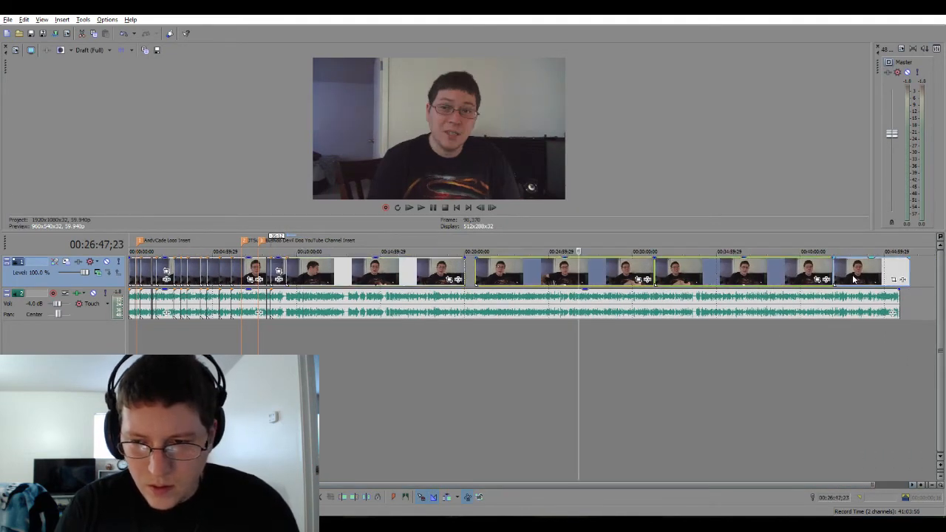
ctrl+click(854, 280)
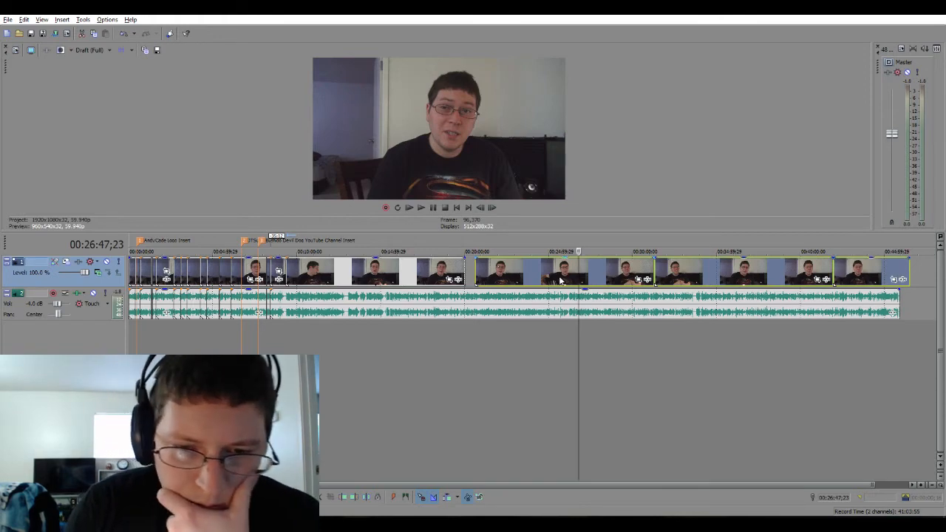
drag(557, 279, 547, 279)
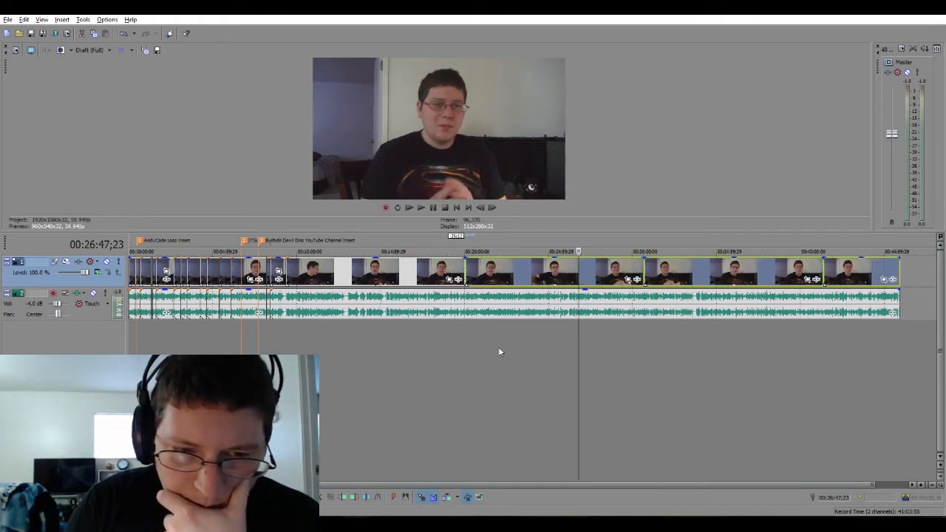
Return to the edit at about 00:08:32, then check the YouTube live dashboard and switch back to the video editor.
click(275, 344)
scroll(276, 345, up, 3)
scroll(275, 344, up, 3)
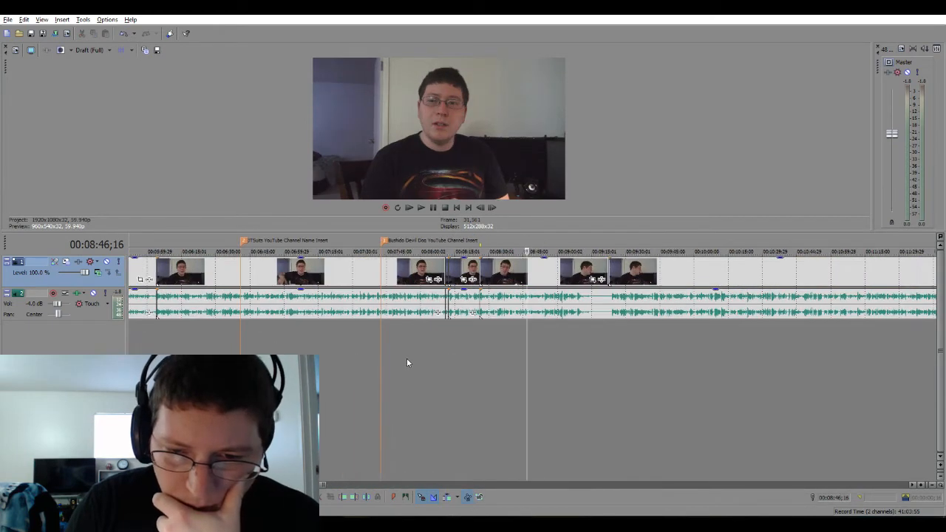
click(493, 347)
key(alt+Tab)
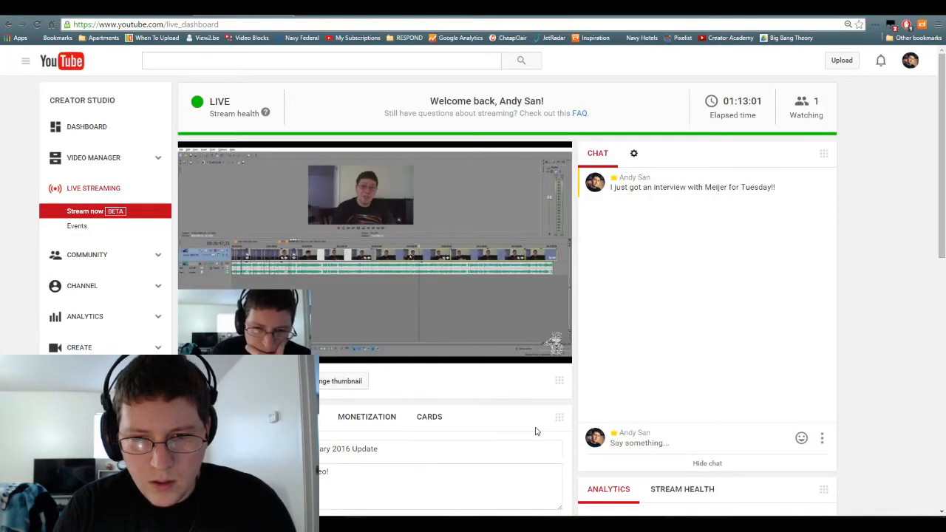
key(alt+Tab)
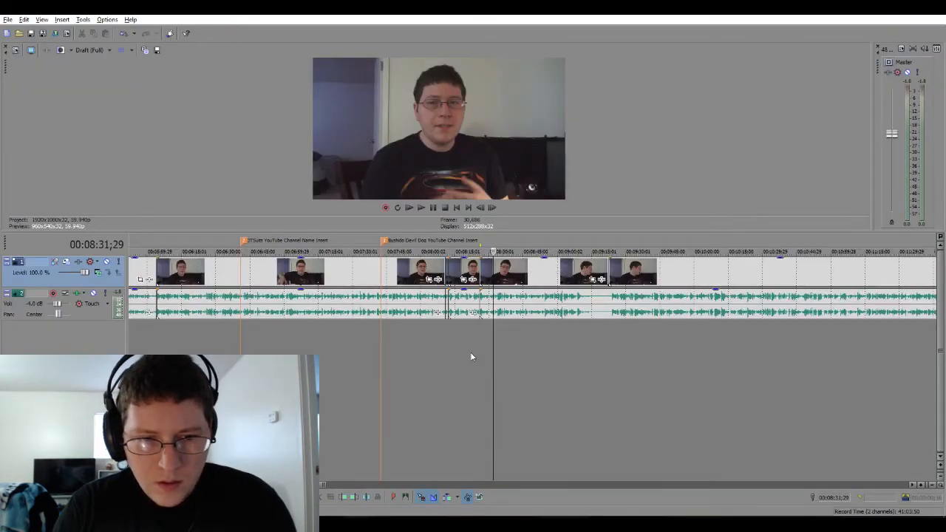
Play from about 00:08:23 through the join near 00:08:26 and listen on to about 00:08:35.
scroll(485, 335, up, 5)
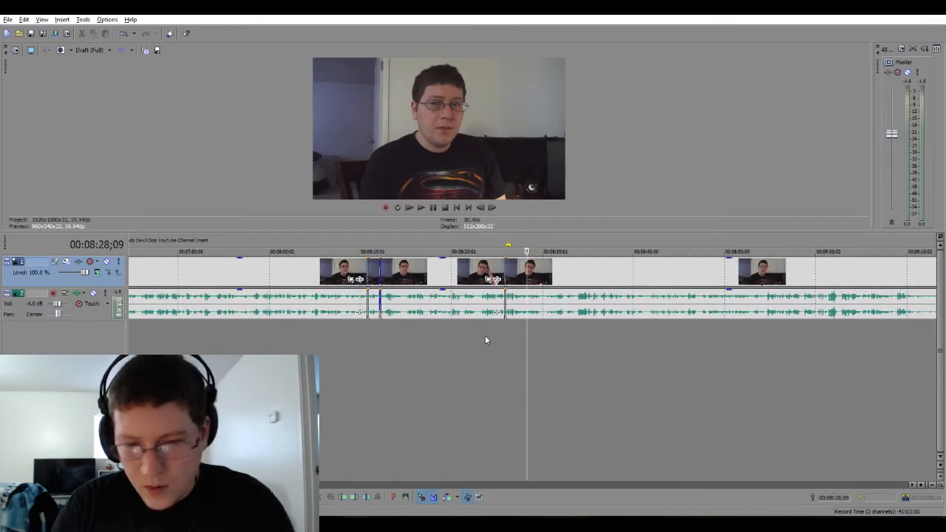
click(479, 341)
key(space)
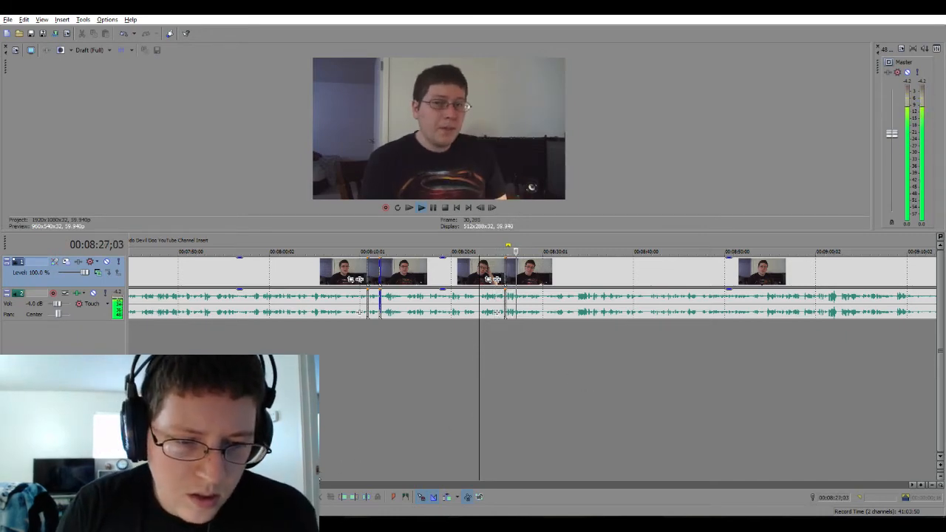
key(Down)
key(Down)
key(Down)
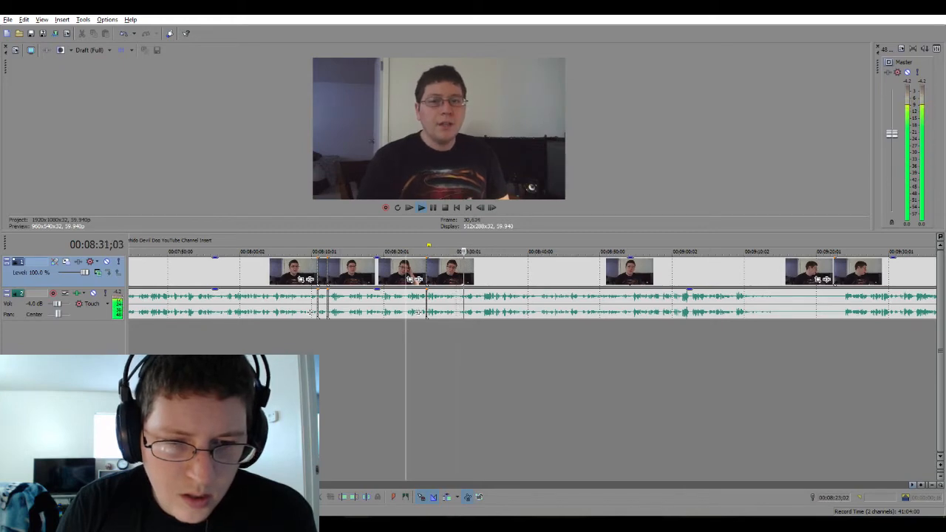
key(Up)
key(Up)
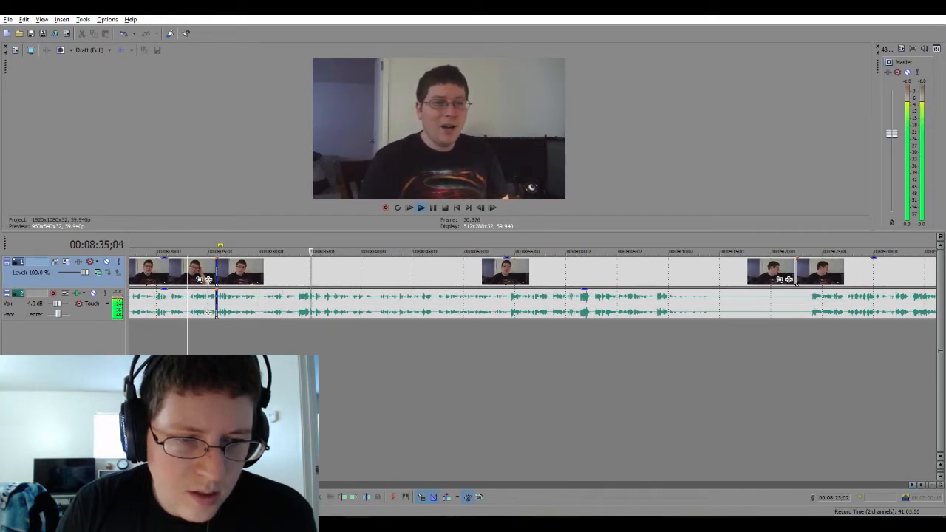
Replay from 00:08:32;18, cut 00:08:32;21 to 00:08:33;18 from video and audio, and overlap the clips on either side in a crossfade.
click(285, 342)
key(Up)
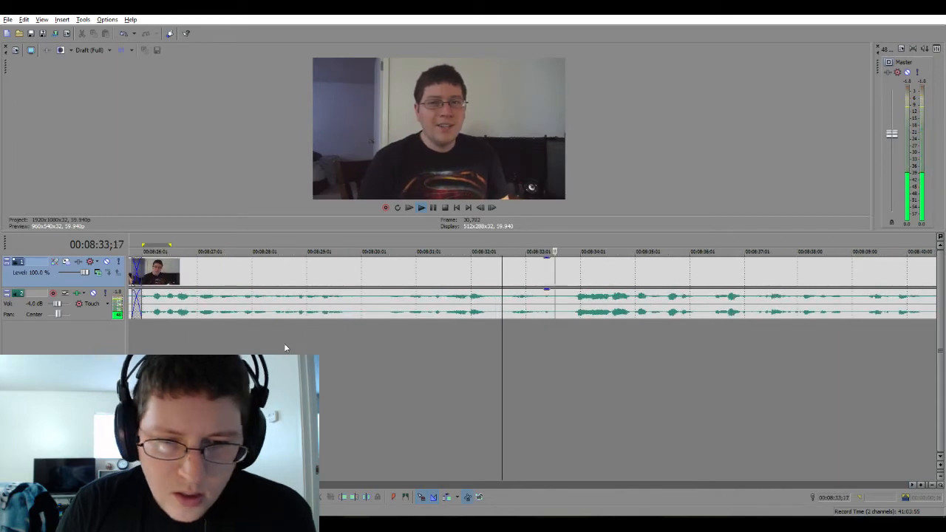
key(space)
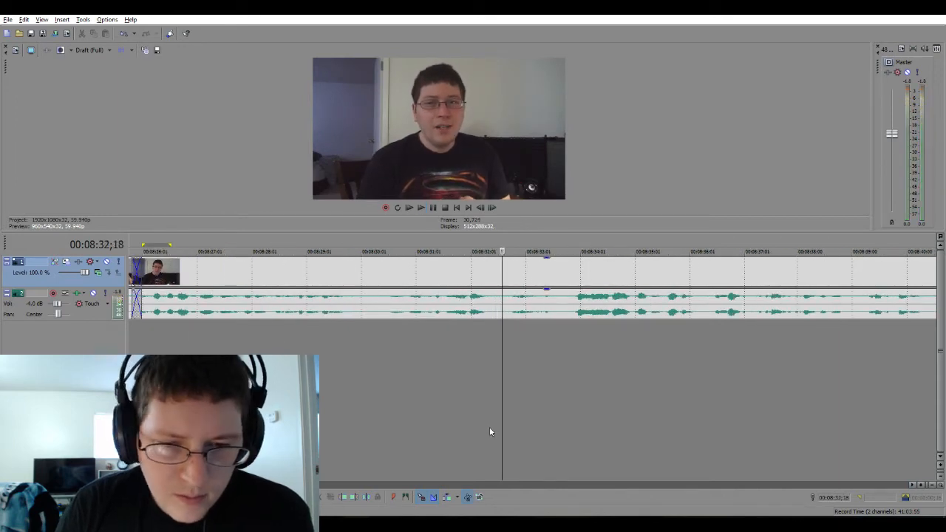
click(472, 368)
drag(507, 332, 554, 338)
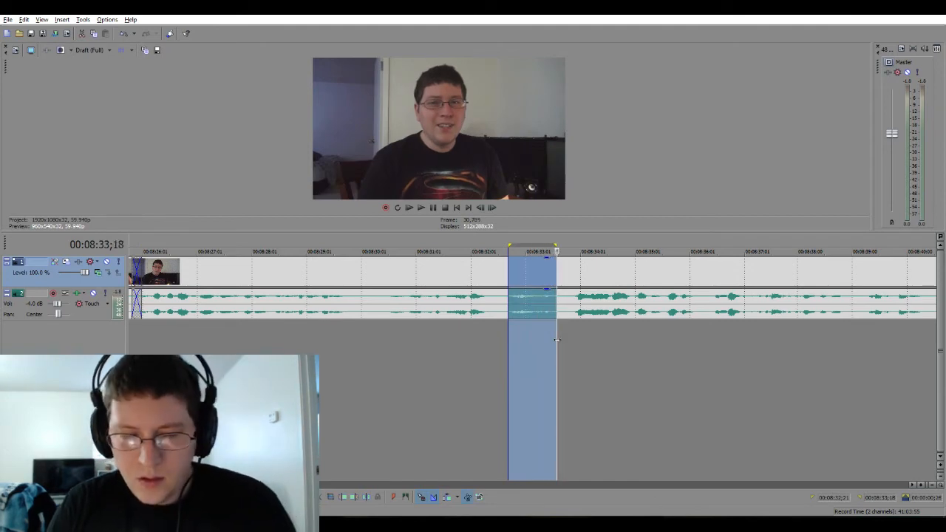
key(Delete)
click(456, 365)
drag(577, 309, 517, 309)
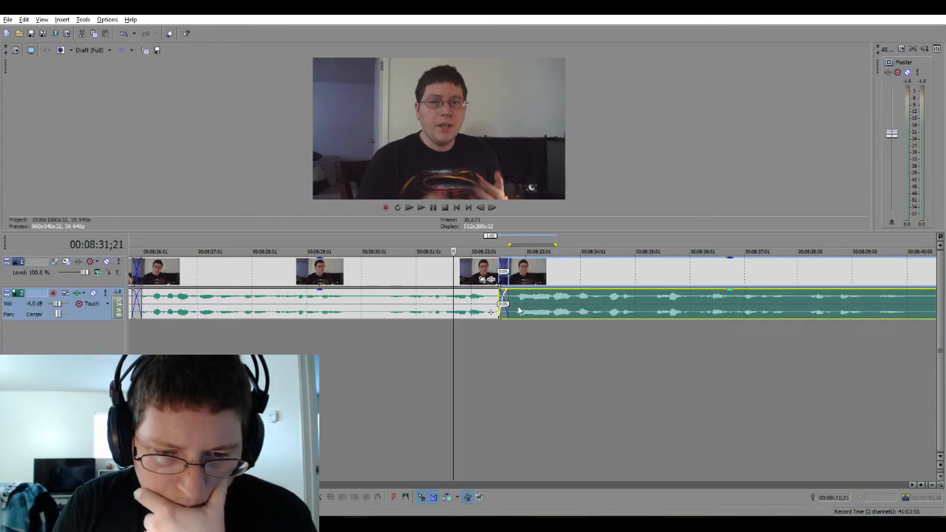
Play from 00:08:28;05 through the new crossfade near 00:08:32 and listen on past 00:08:40.
click(260, 346)
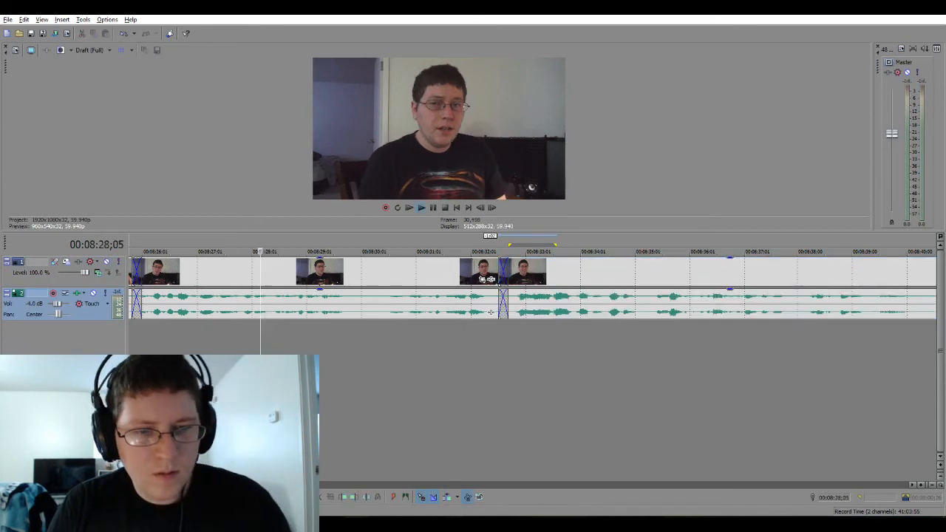
key(space)
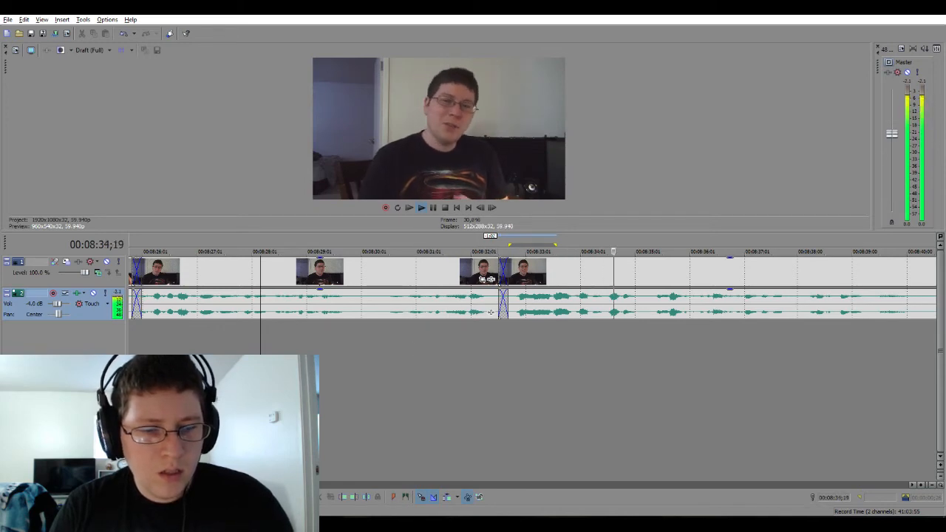
scroll(226, 312, down, 5)
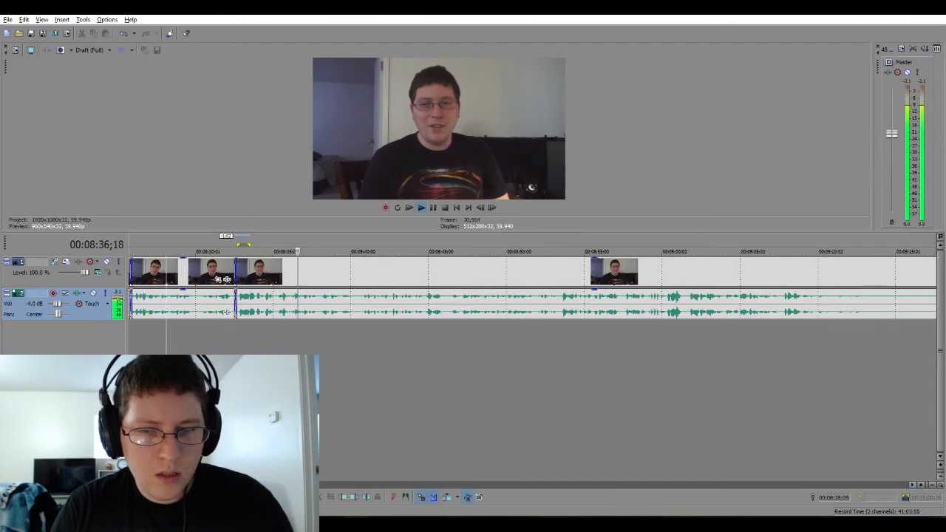
scroll(223, 279, down, 3)
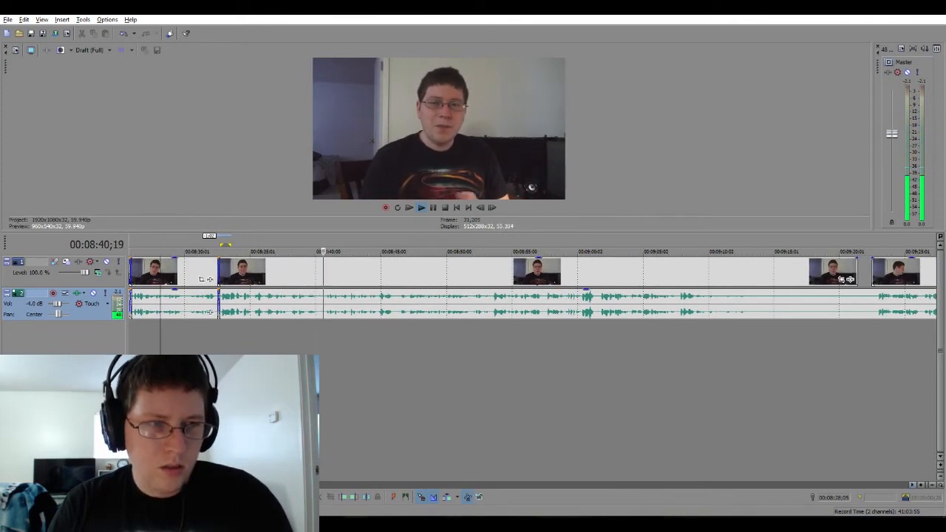
Close the small video gap near 00:09:21 and split the video and audio at 00:09:13;07.
drag(907, 280, 896, 280)
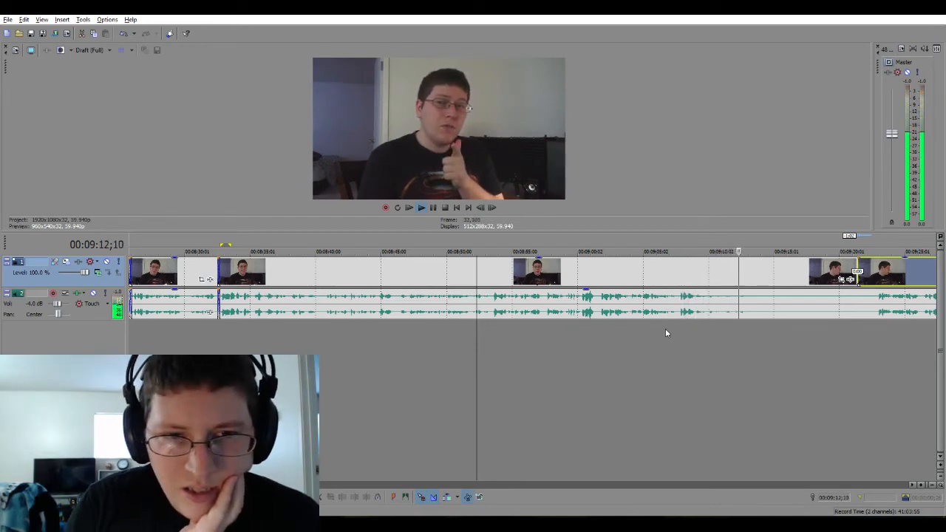
key(Return)
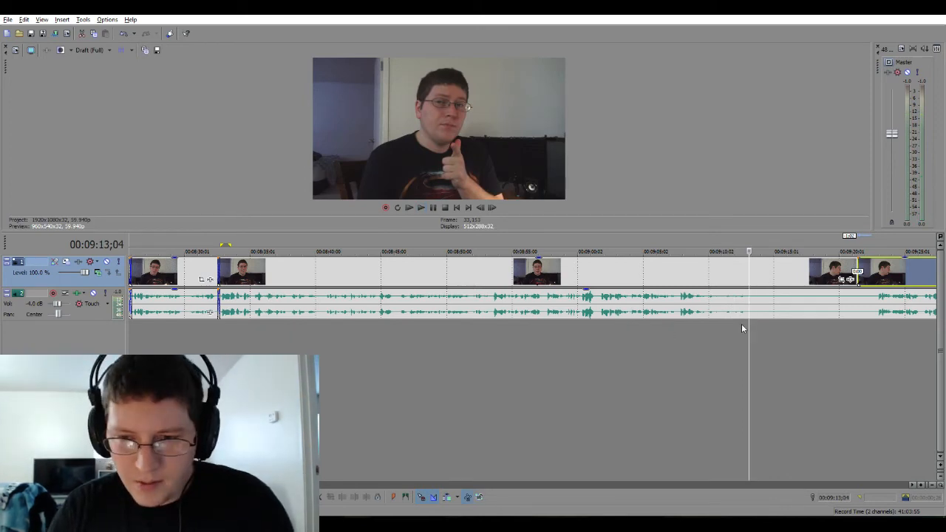
click(100, 320)
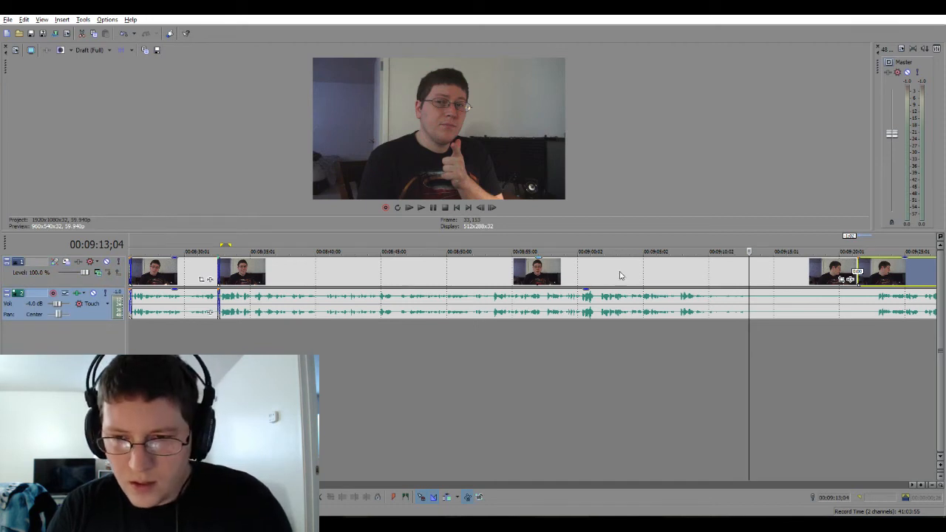
click(754, 303)
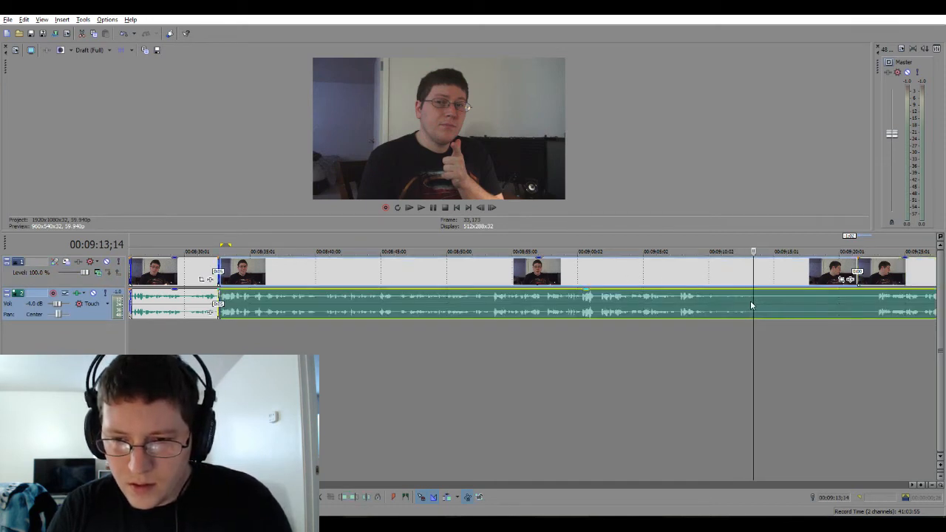
click(750, 300)
key(s)
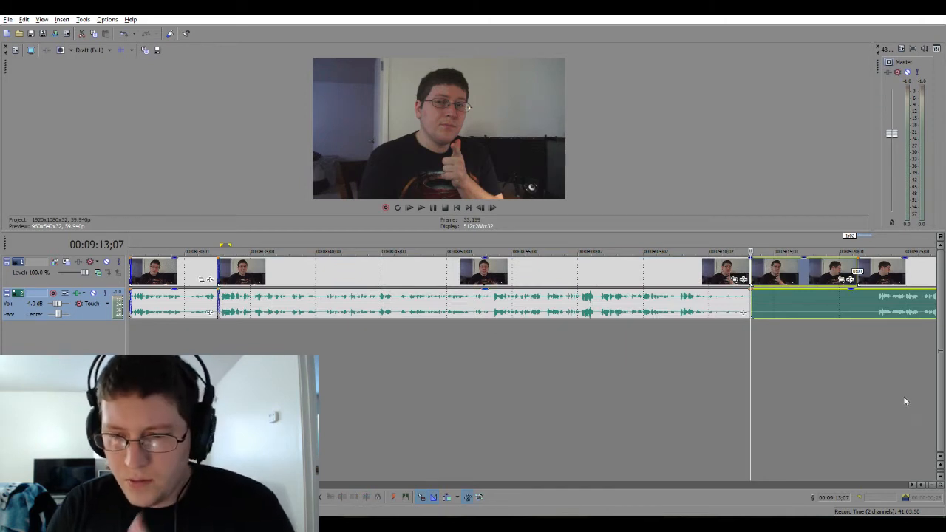
Split the video and audio at 00:09:22;20, just before the speech resumes.
click(913, 485)
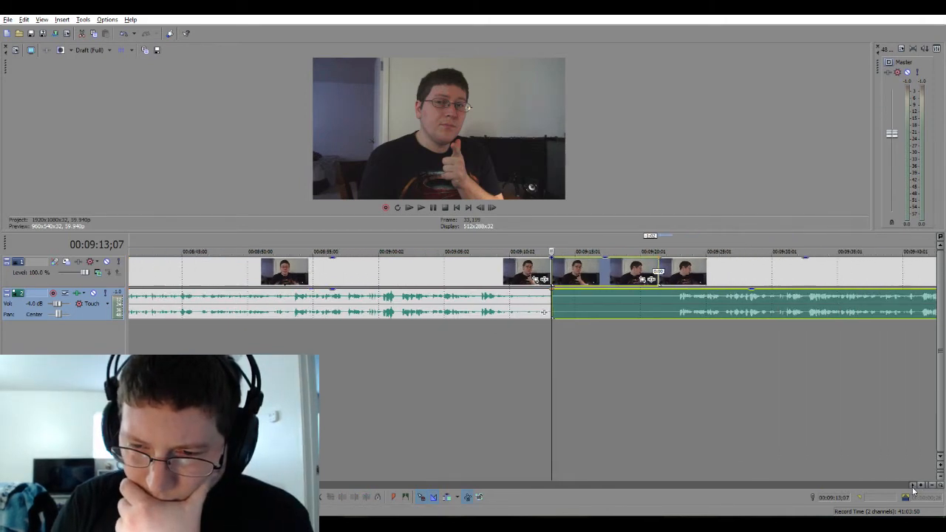
click(914, 486)
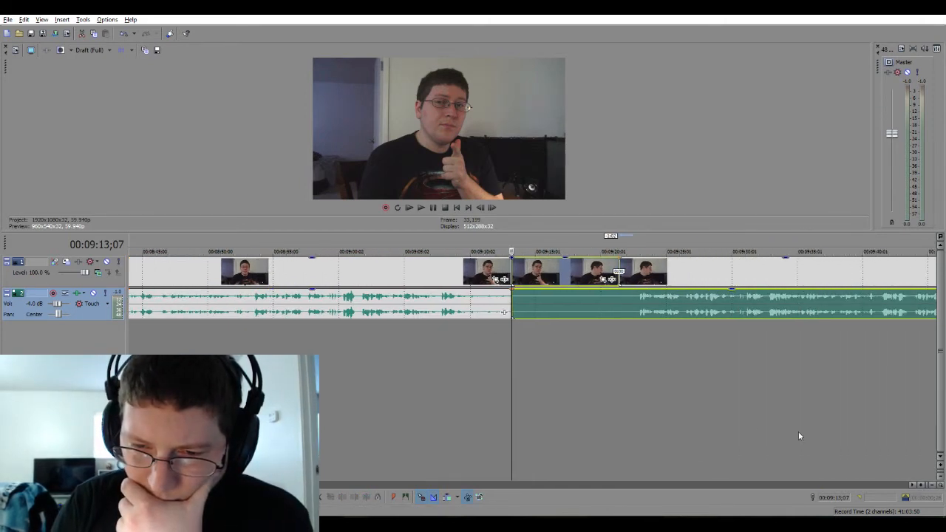
click(636, 326)
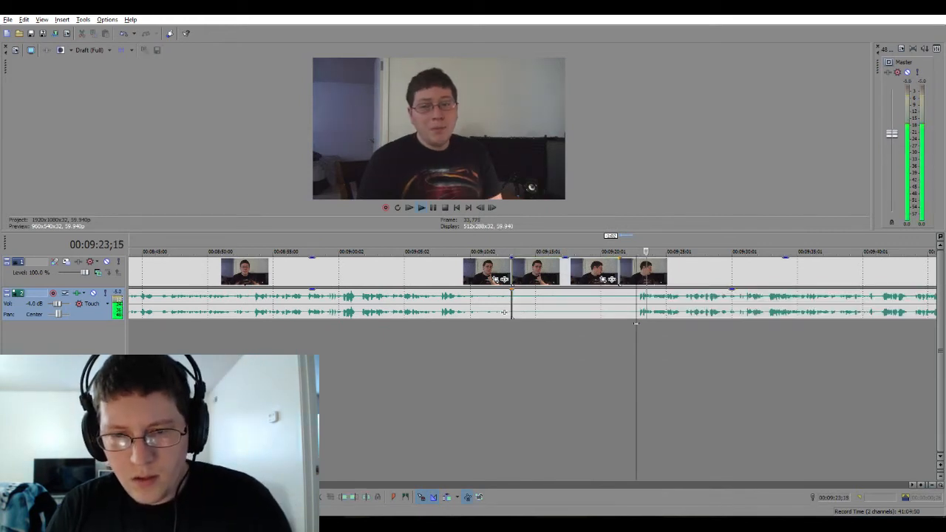
scroll(635, 325, up, 2)
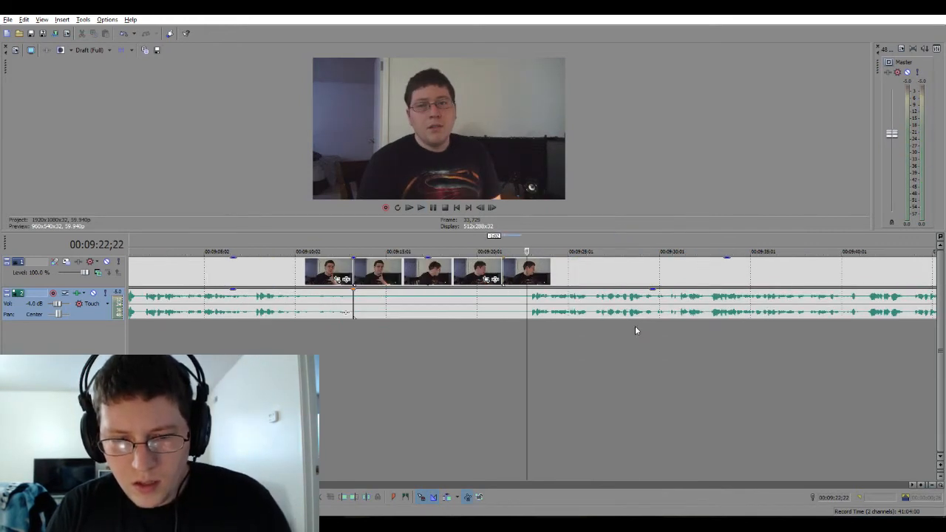
key(Left)
key(Left)
key(ctrl+v)
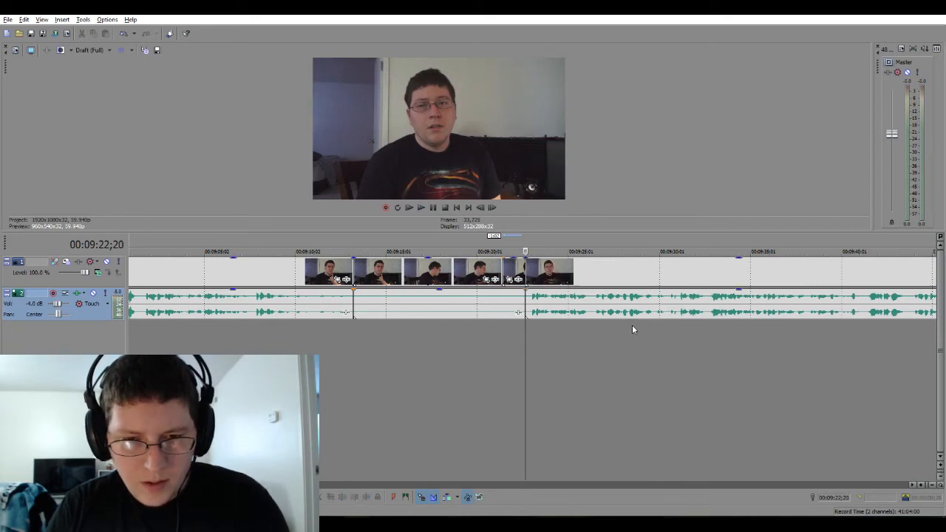
Delete the video and audio pieces between 00:09:13;07 and 00:09:22;20.
click(470, 283)
key(Delete)
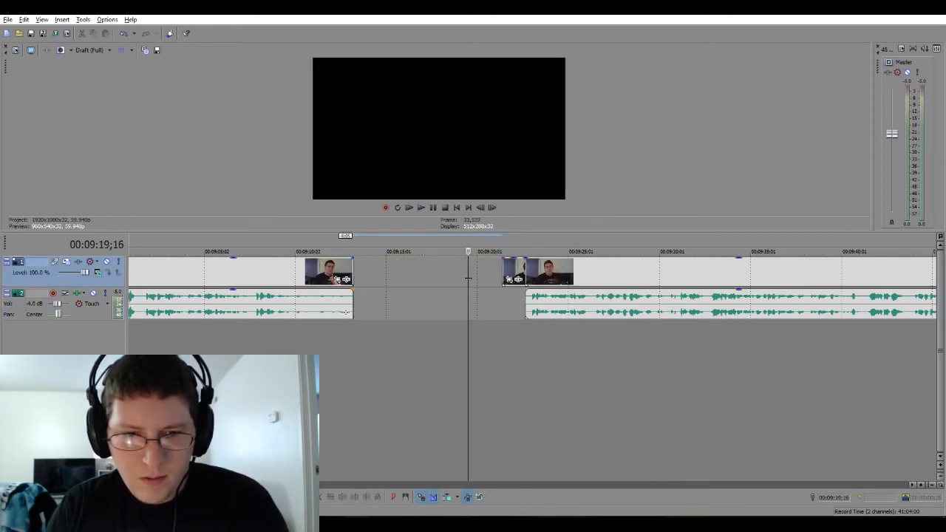
click(509, 279)
key(Delete)
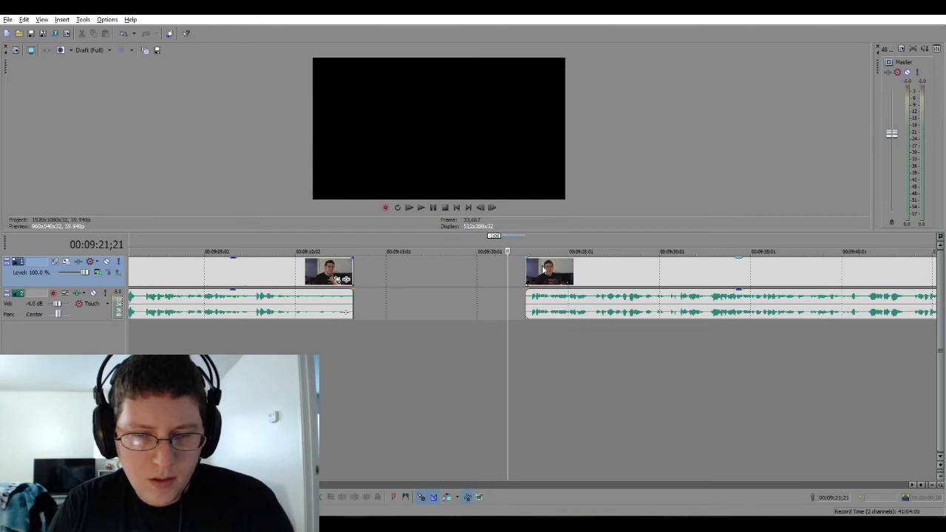
click(544, 271)
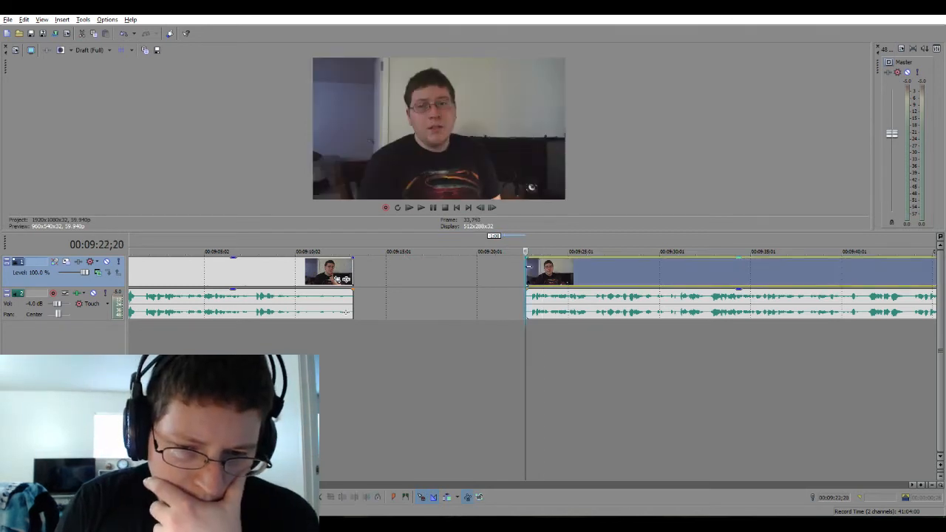
scroll(592, 299, down, 5)
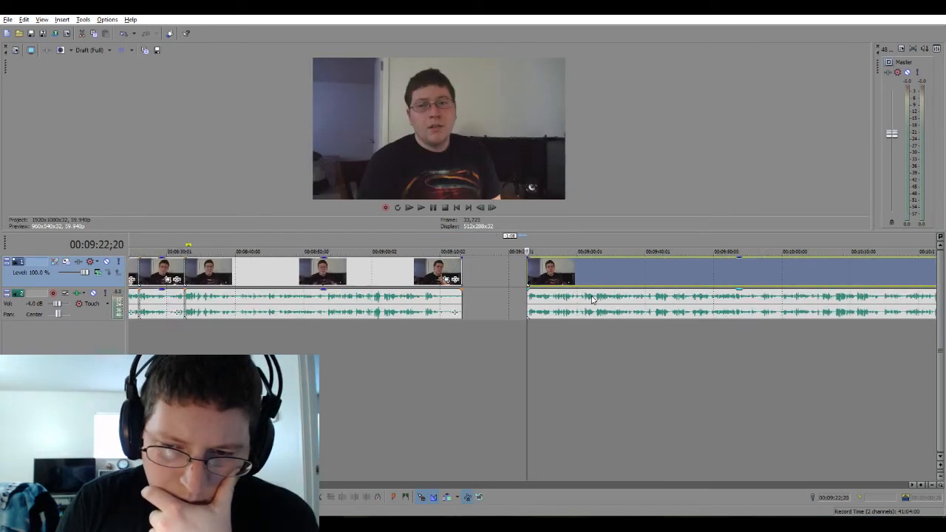
scroll(591, 299, down, 5)
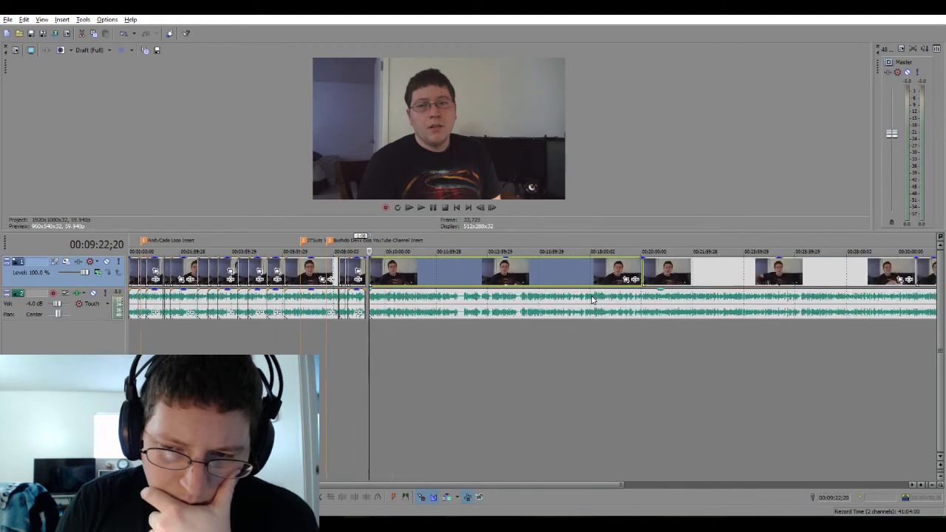
scroll(591, 300, up, 3)
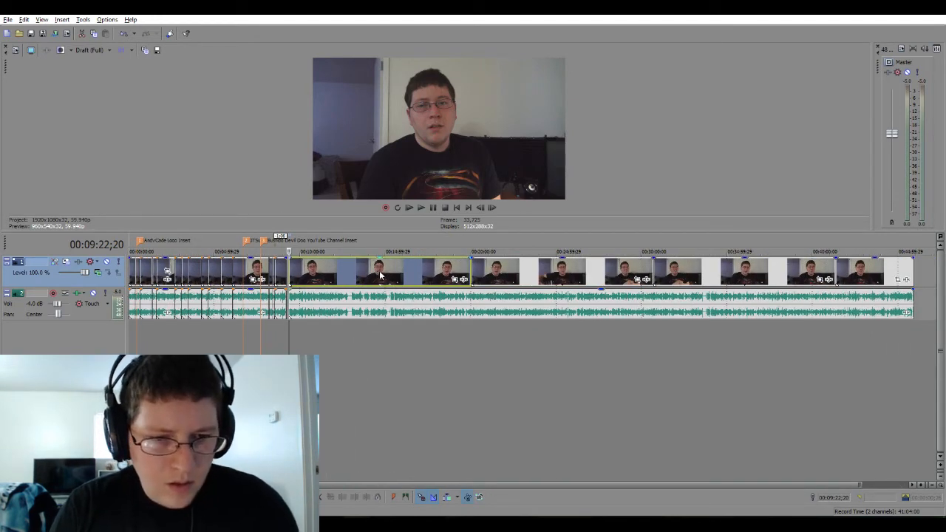
click(462, 354)
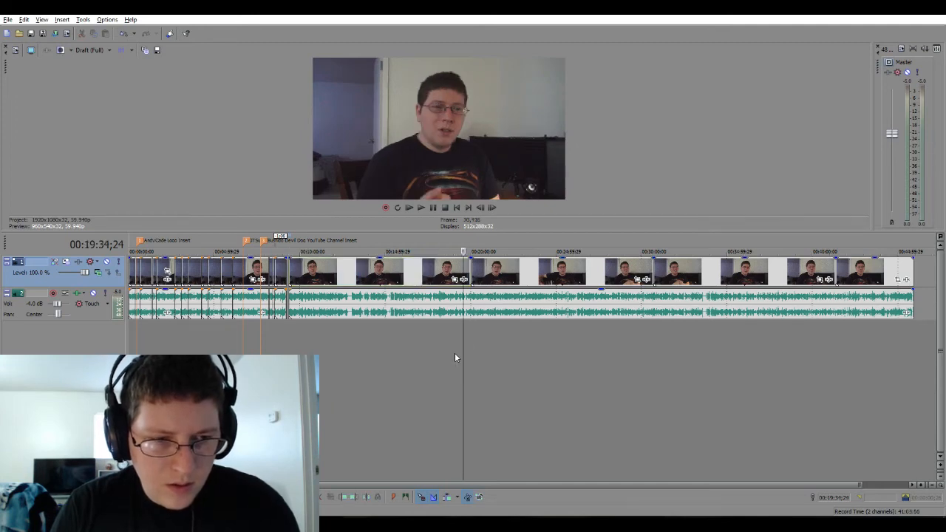
click(395, 272)
click(498, 272)
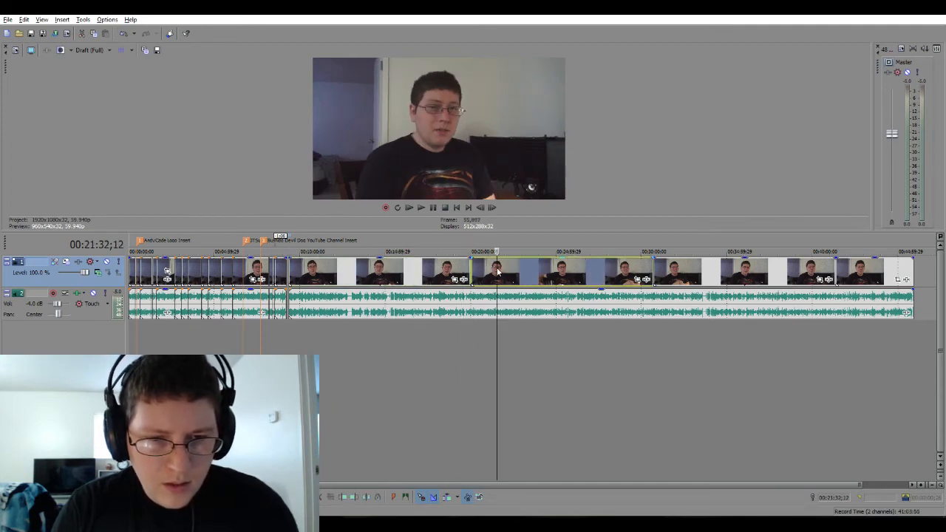
click(473, 355)
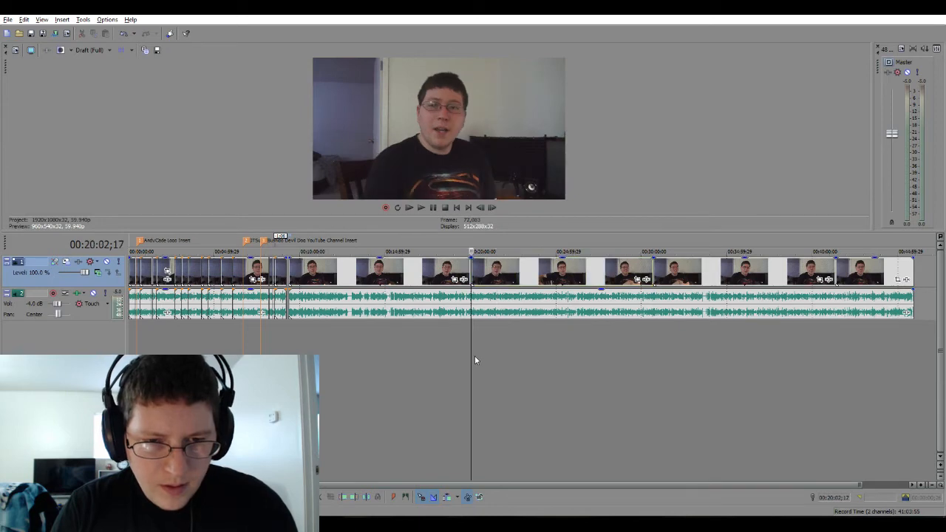
click(425, 275)
ctrl+click(506, 272)
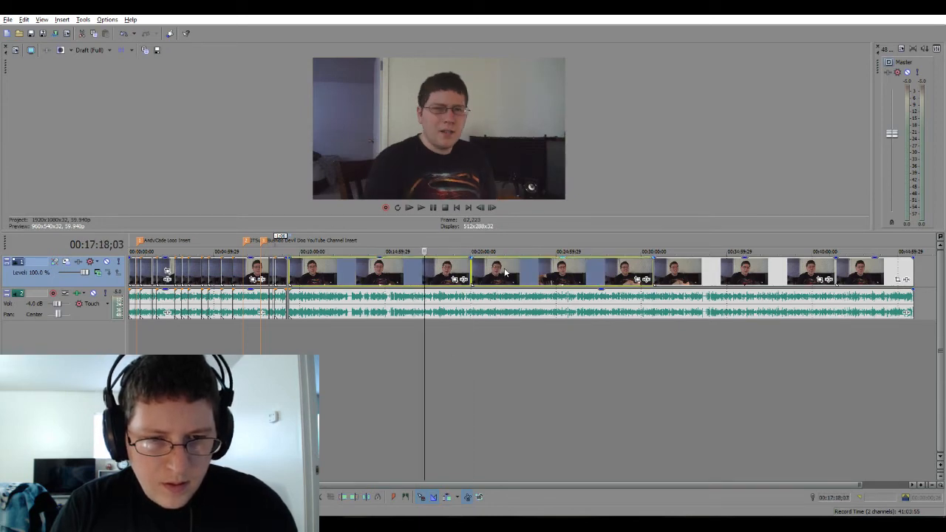
ctrl+click(676, 284)
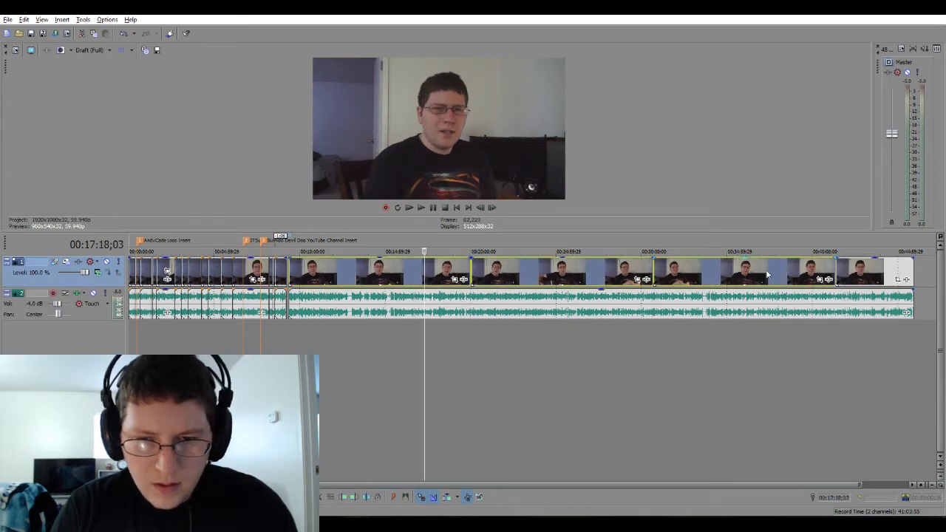
click(693, 356)
Select the last four video clips together with the long audio clip and move them back over the end of the preceding clips.
click(428, 269)
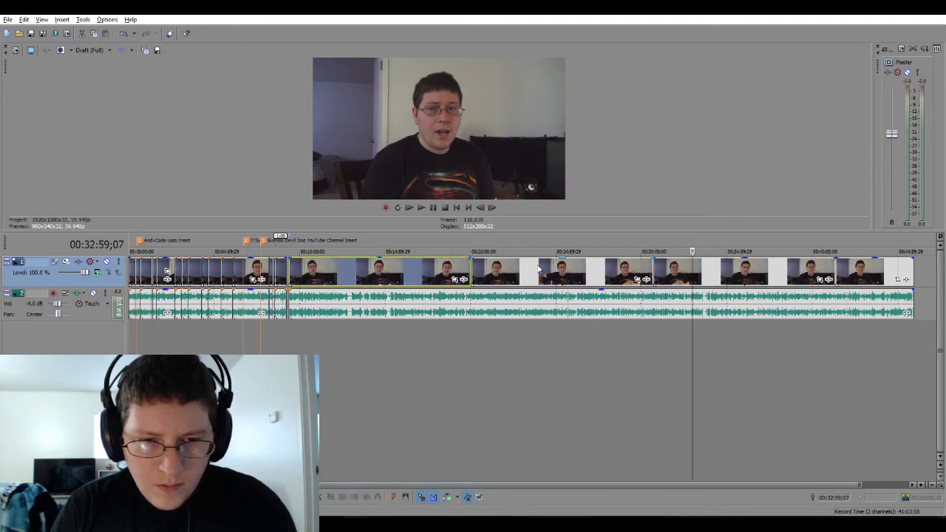
ctrl+click(562, 275)
ctrl+click(720, 275)
ctrl+click(874, 269)
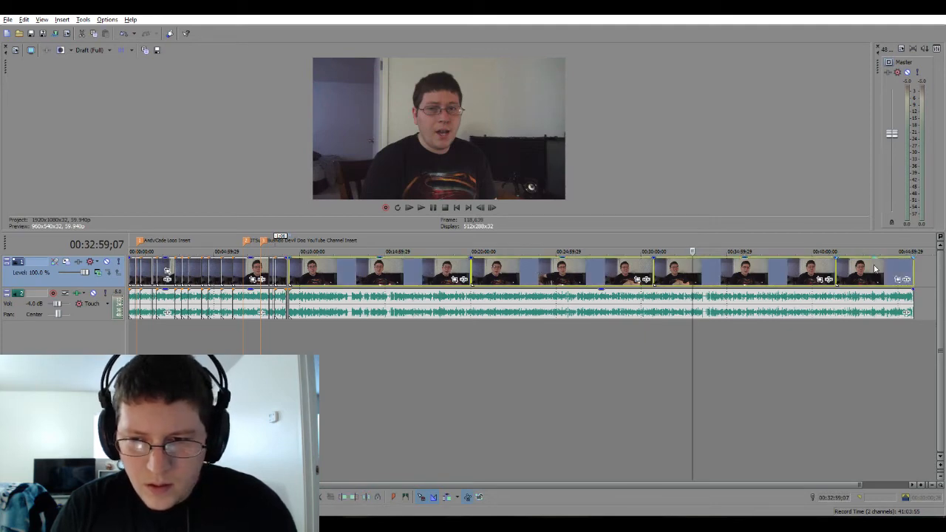
ctrl+click(860, 305)
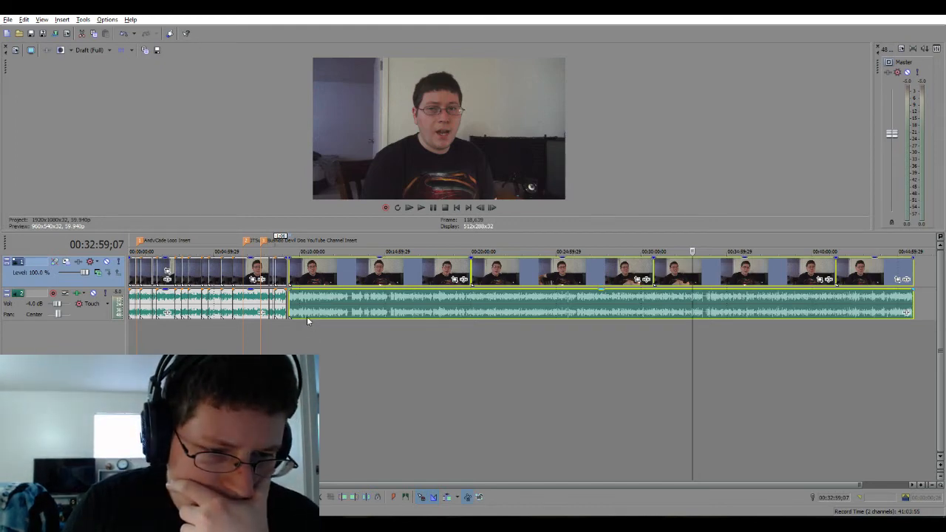
drag(306, 316, 300, 316)
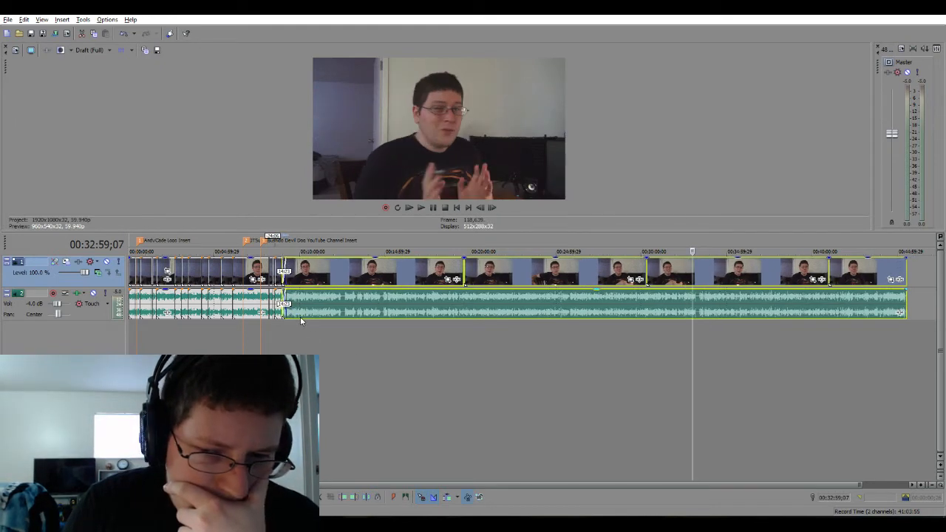
Move the clips after the join near 00:09:13 forward to reduce the overlap to about one second.
click(293, 336)
scroll(292, 336, up, 5)
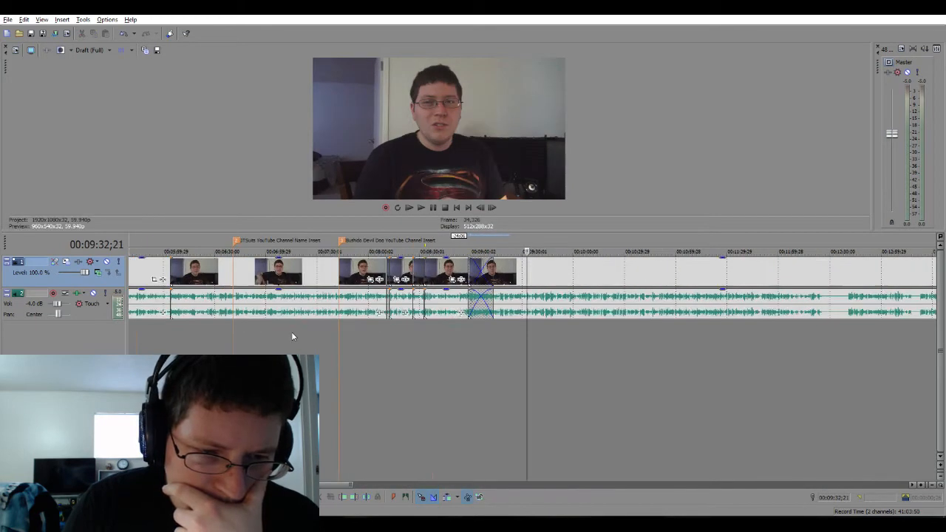
scroll(294, 334, up, 4)
click(434, 307)
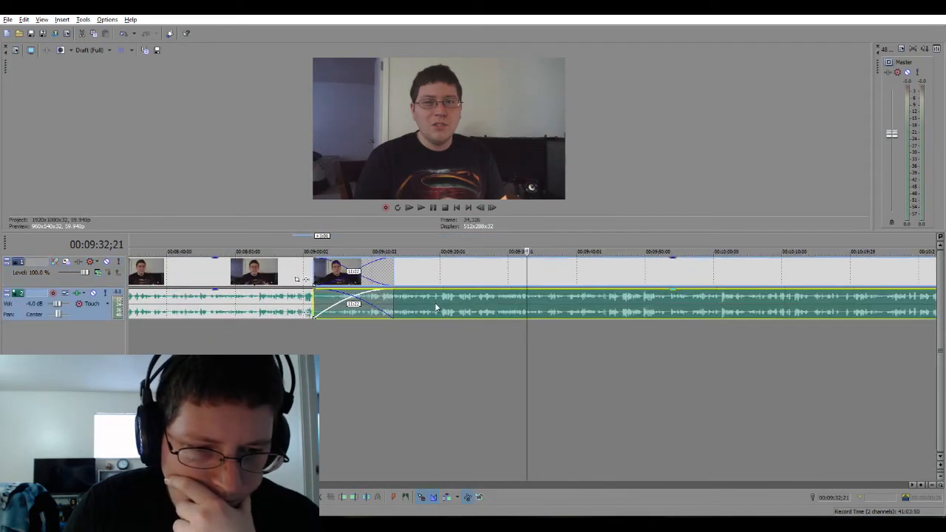
drag(436, 307, 508, 312)
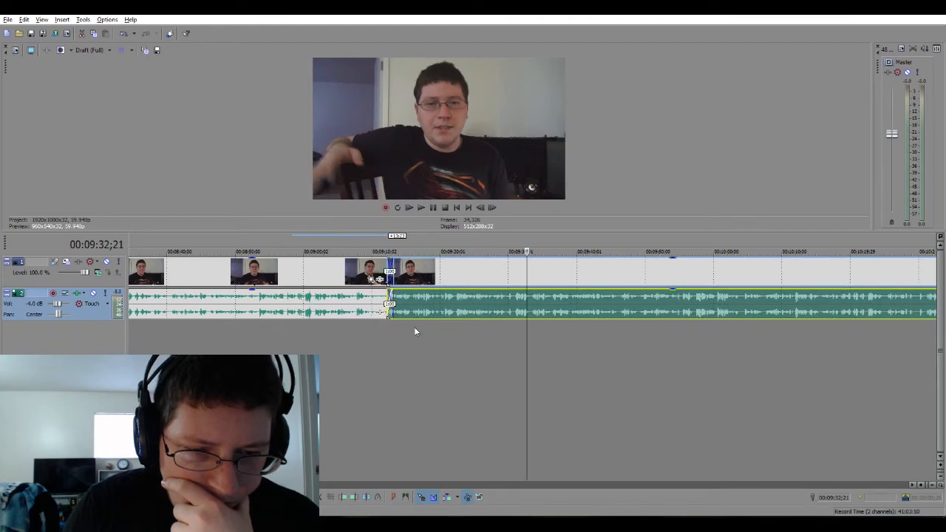
Shorten the crossfade near 00:09:13 to about five frames and return to 00:09:10;18.
click(410, 328)
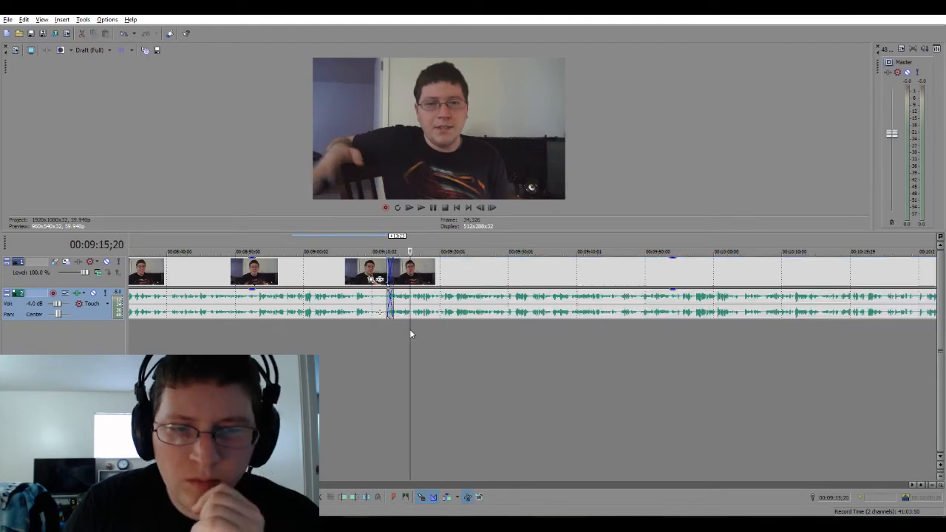
scroll(409, 329, up, 6)
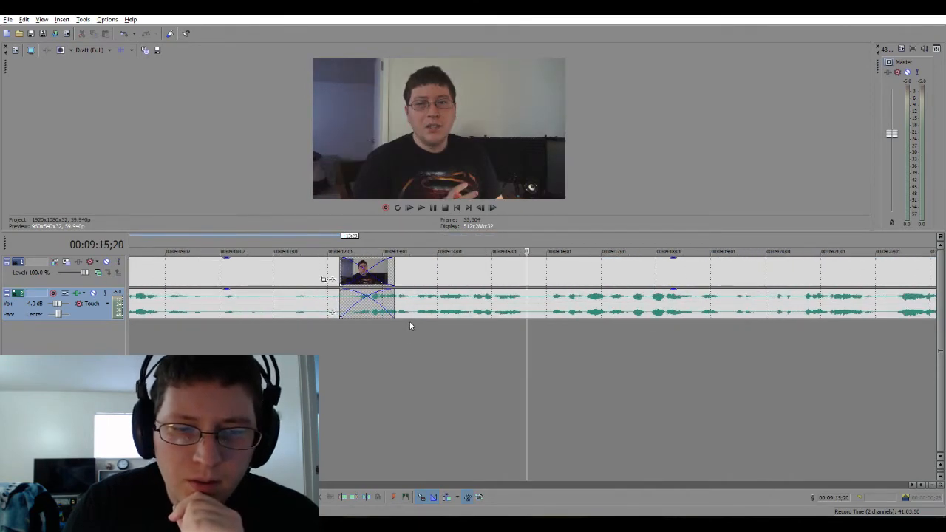
drag(410, 312, 456, 313)
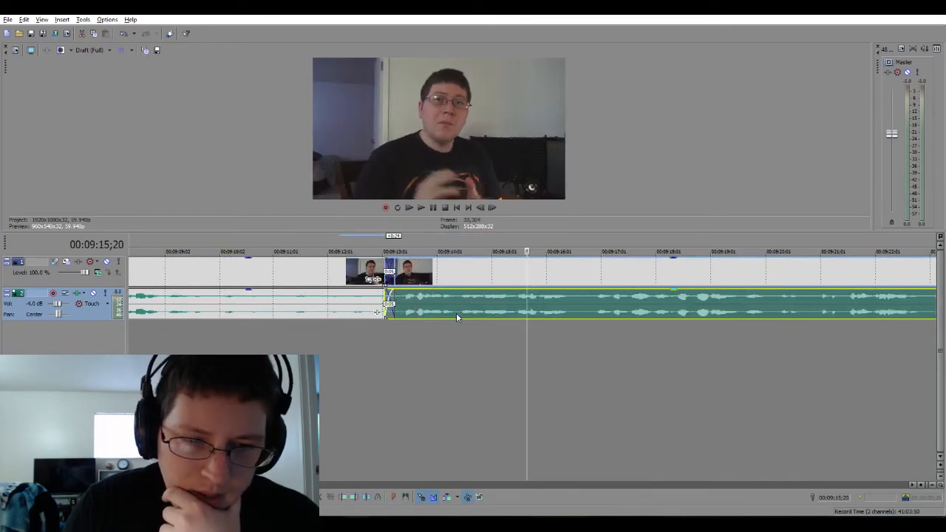
click(249, 341)
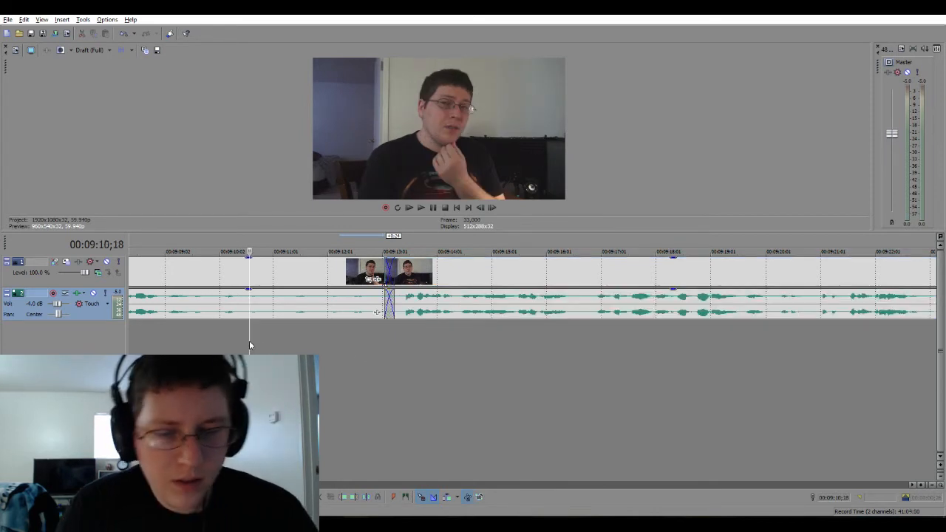
Play the cut near 00:09:13, shift the clip after it slightly earlier over the preceding clip, and replay the transition.
key(space)
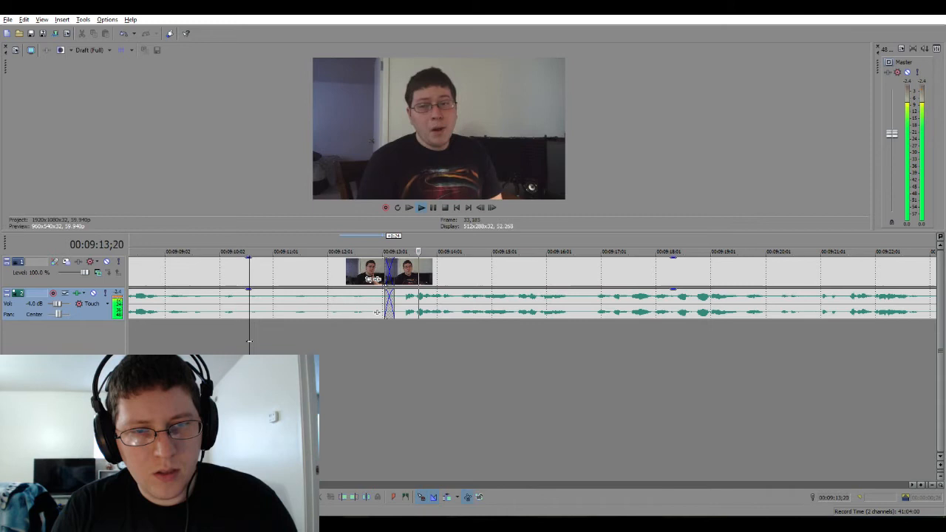
key(space)
mouse_move(408, 303)
mouse_down()
mouse_move(449, 305)
mouse_move(396, 305)
mouse_move(412, 307)
mouse_up()
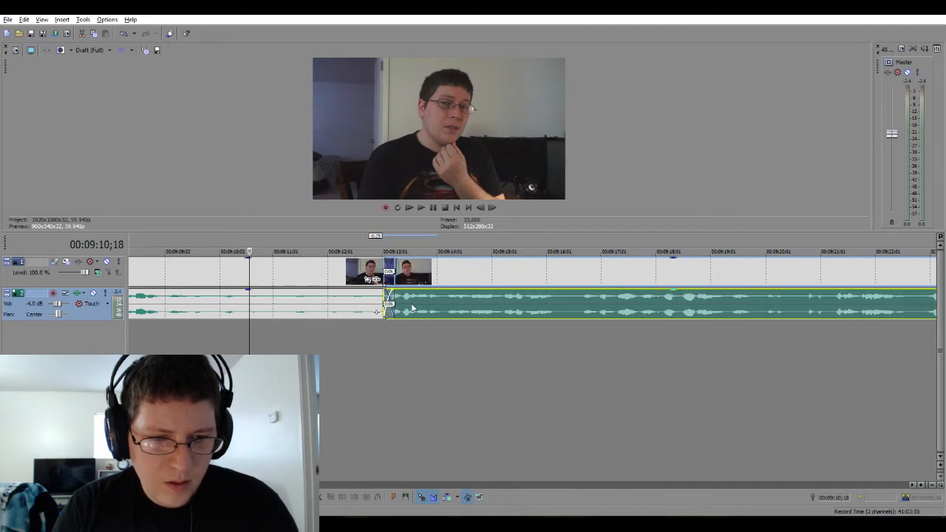
key(space)
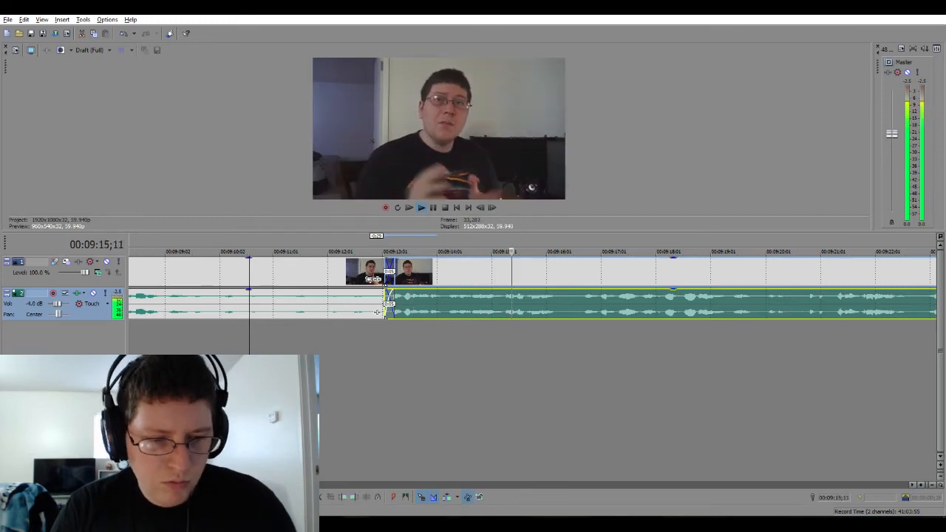
Review the footage after the cut up to about 00:09:45, checking the YouTube live dashboard in the browser along the way.
scroll(377, 312, down, 10)
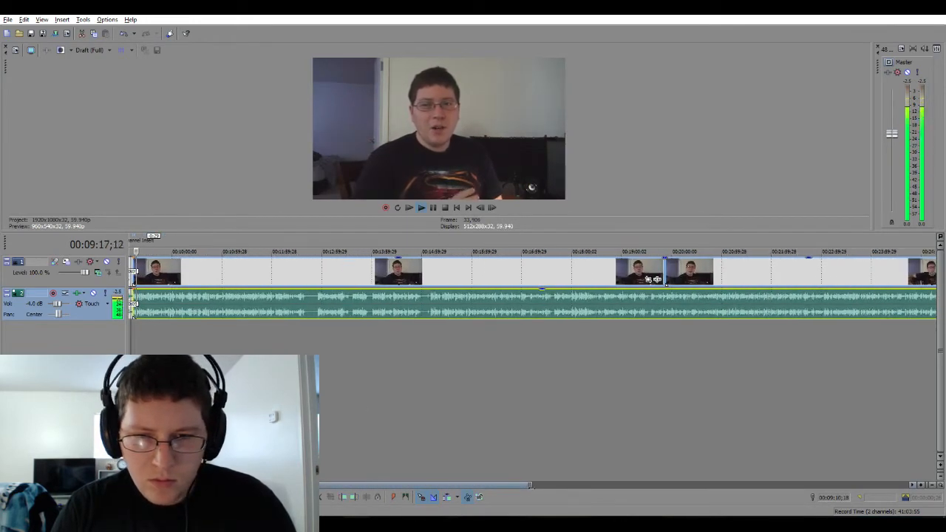
drag(573, 486, 683, 506)
scroll(180, 312, up, 10)
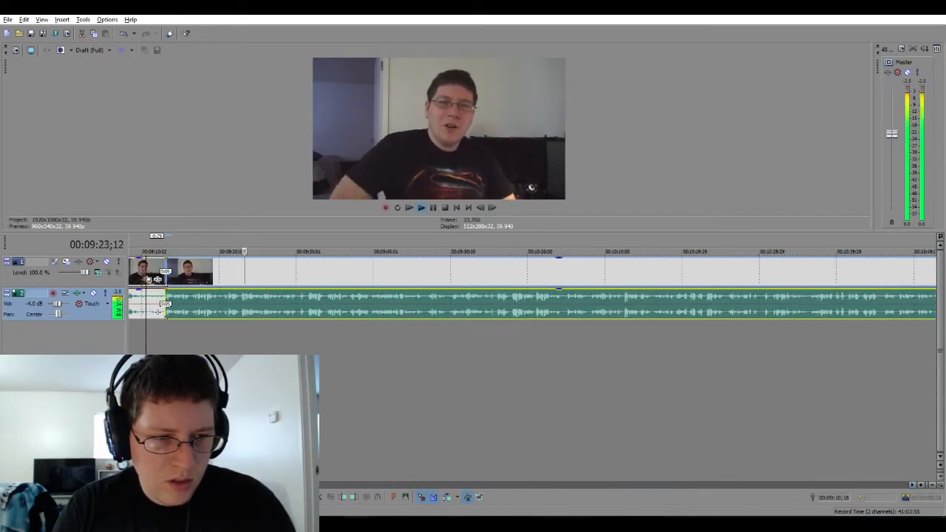
scroll(181, 312, up, 2)
scroll(158, 311, down, 6)
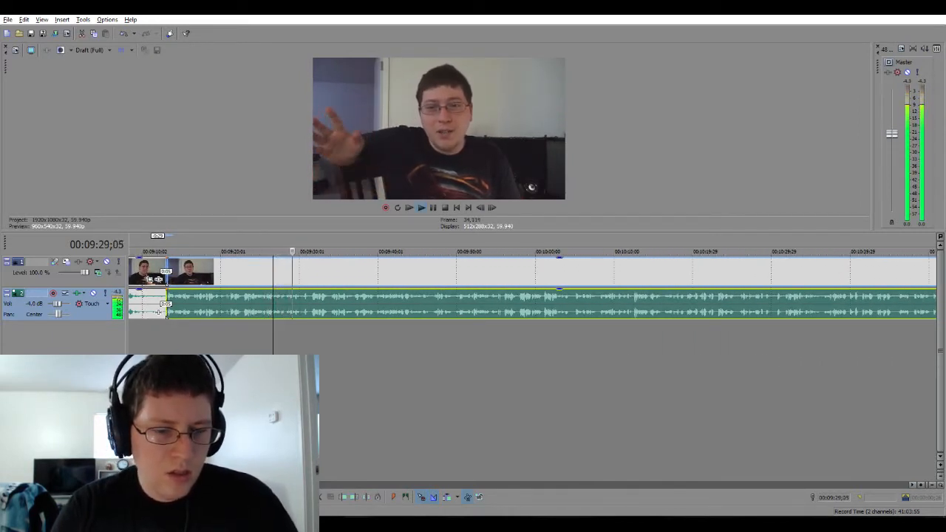
scroll(157, 312, right, 4)
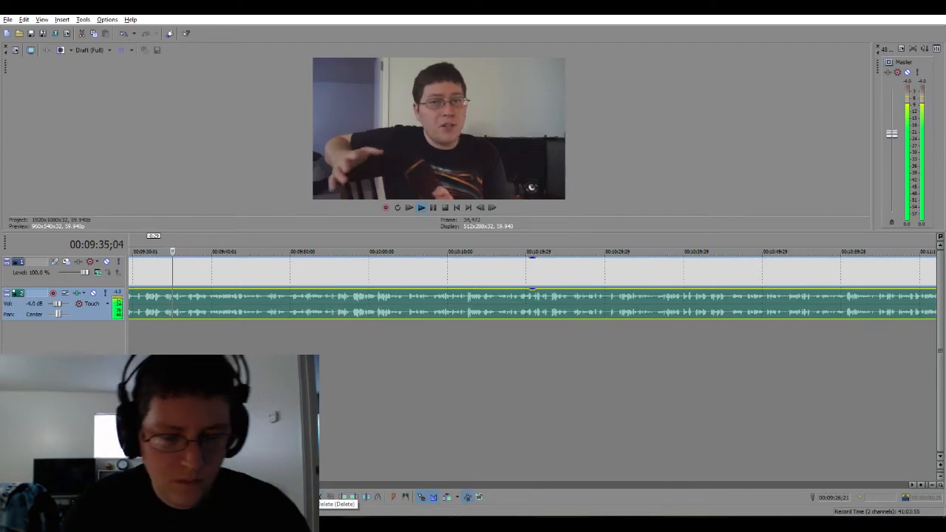
key(alt+Tab)
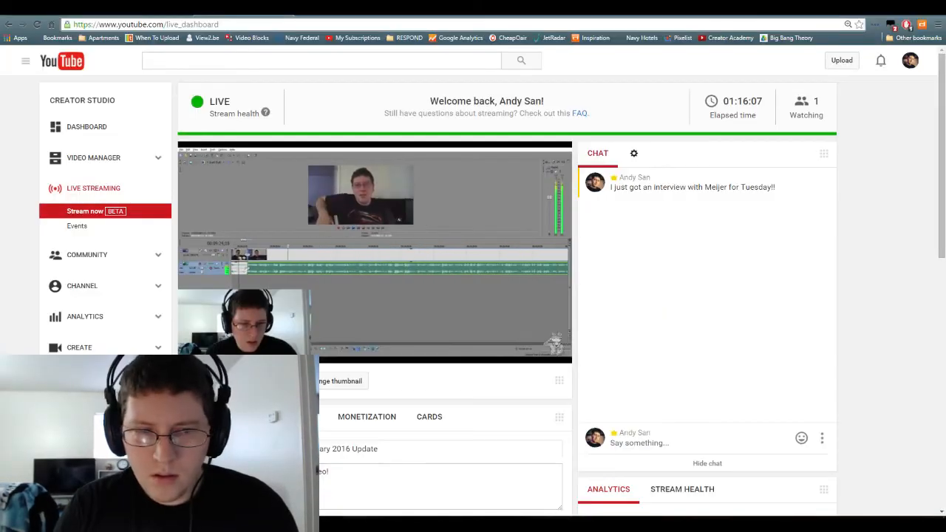
key(alt+Tab)
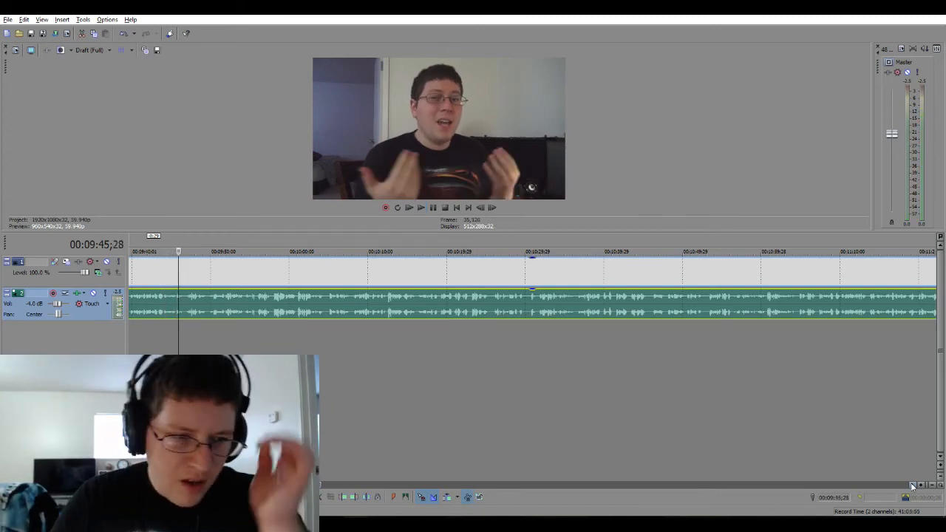
Audition the audio around 00:09:45 from several start points and place the cursor at 00:09:45;18.
click(921, 485)
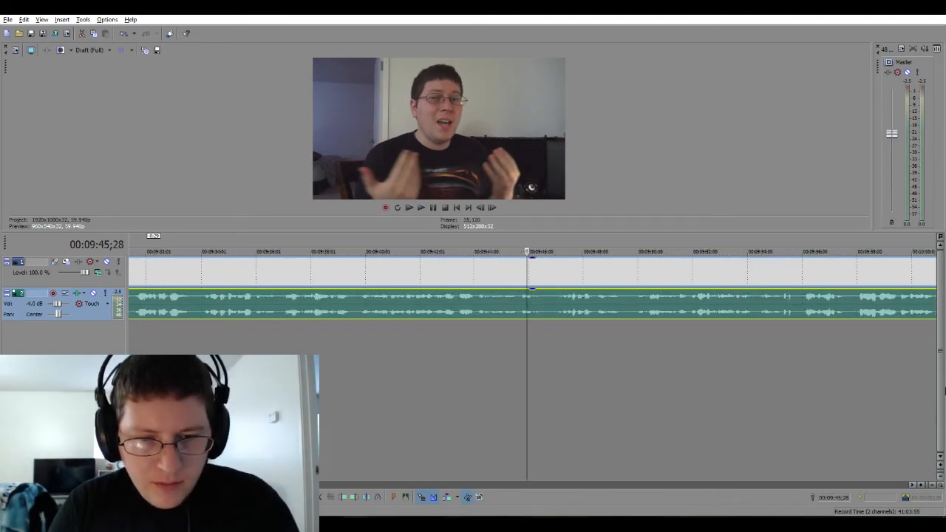
scroll(544, 381, up, 3)
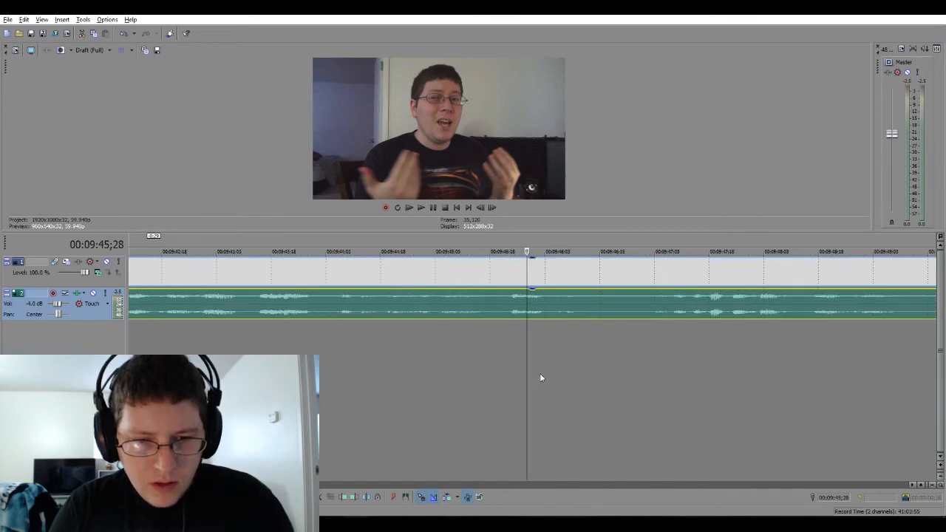
click(510, 336)
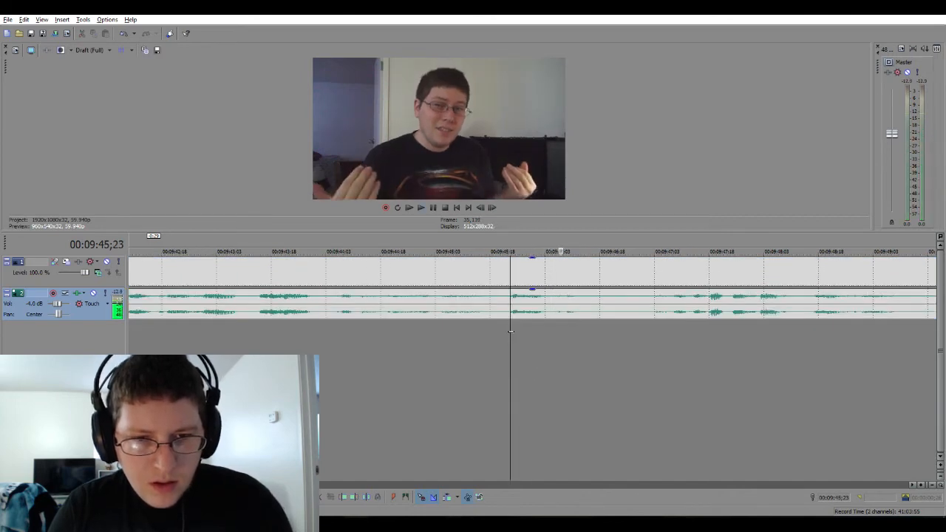
click(502, 336)
key(space)
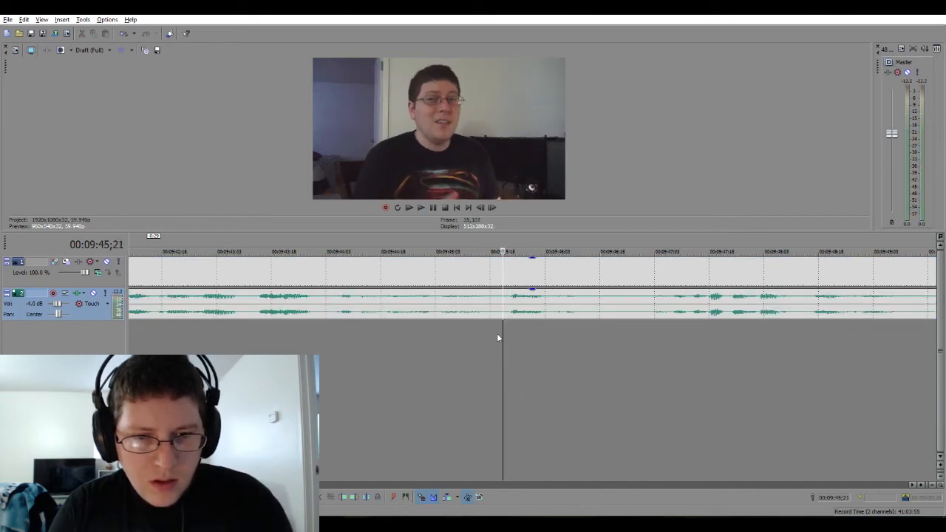
click(490, 336)
key(space)
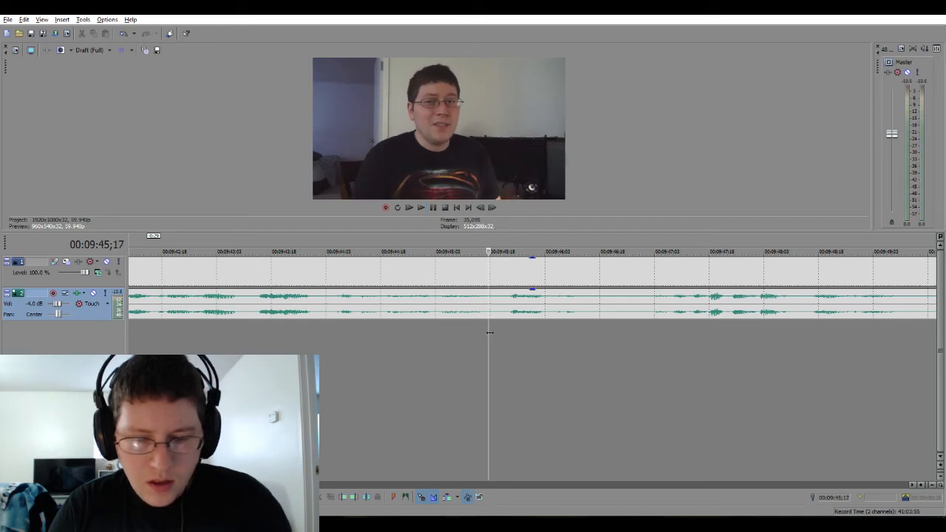
click(491, 334)
key(space)
key(space)
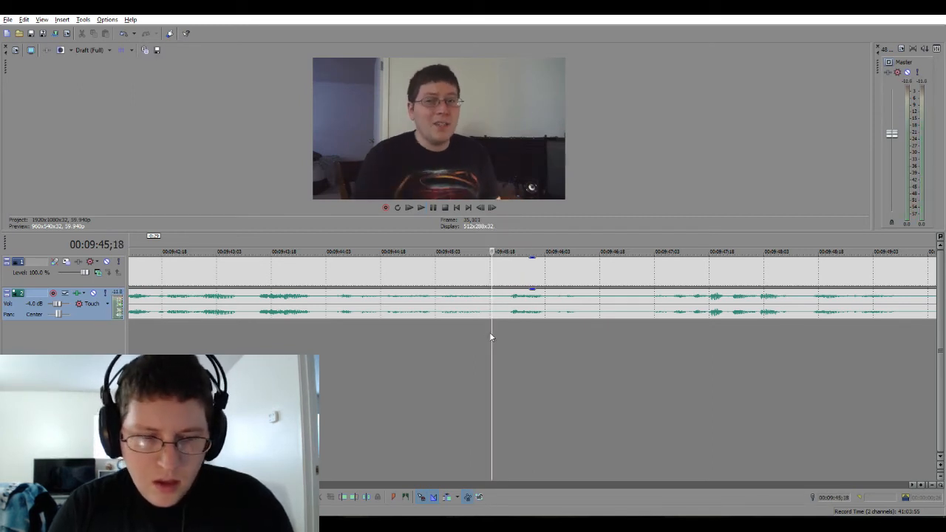
Add a timeline marker at the cursor labelled "TheAndySan Channel Name Insert".
key(shift+End)
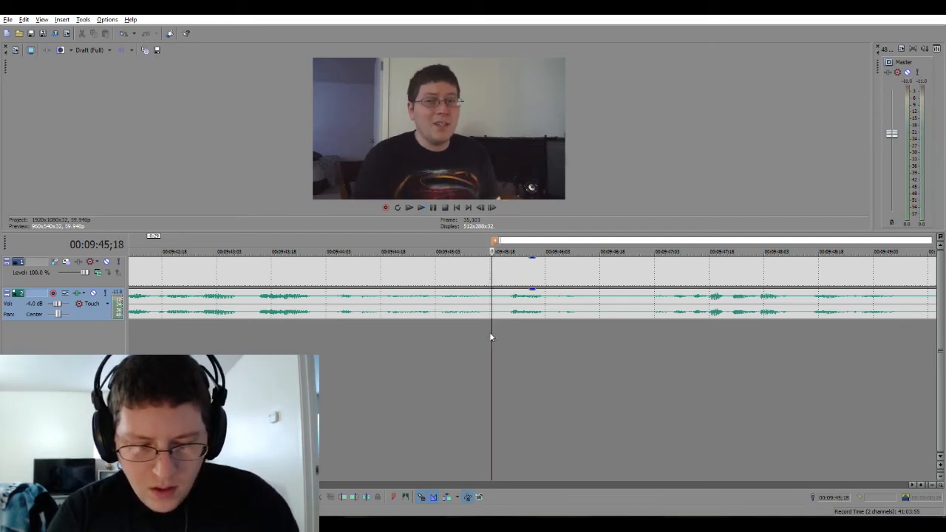
text(TheAndy)
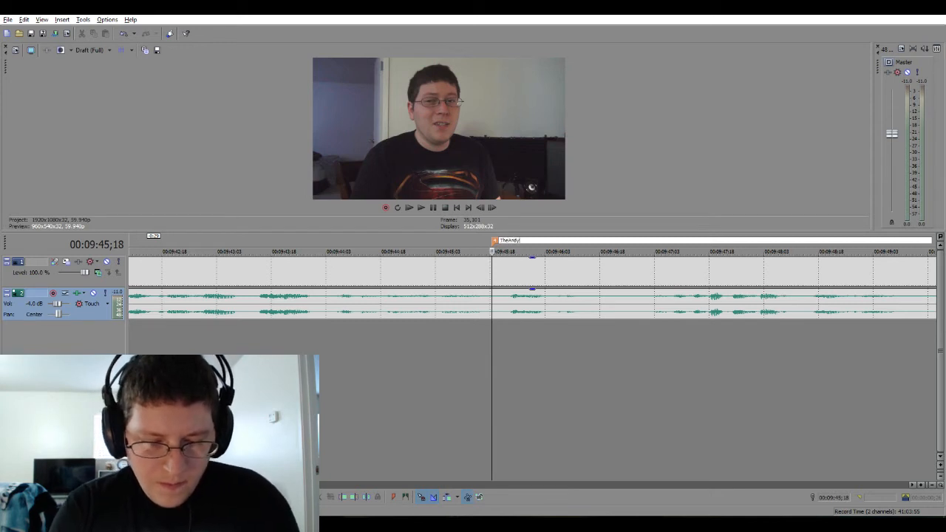
text(San Channel Name Insert)
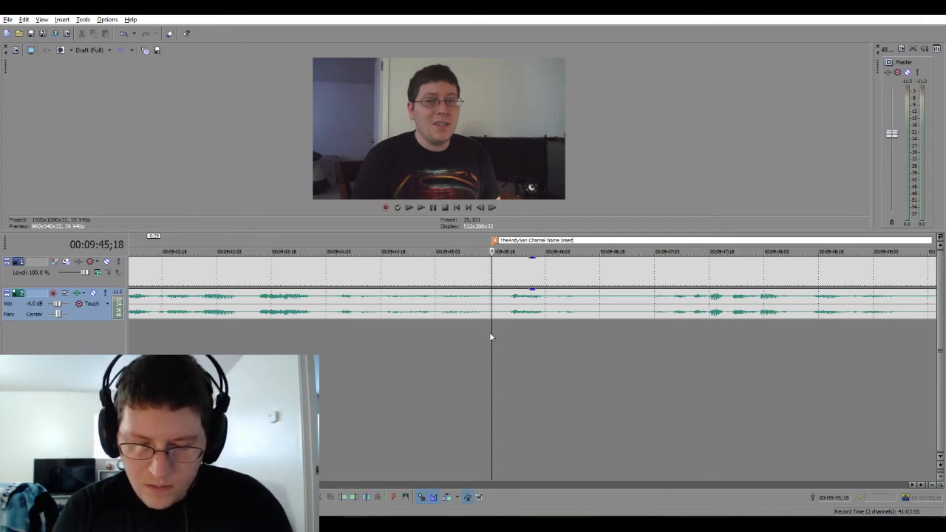
scroll(489, 337, left, 1)
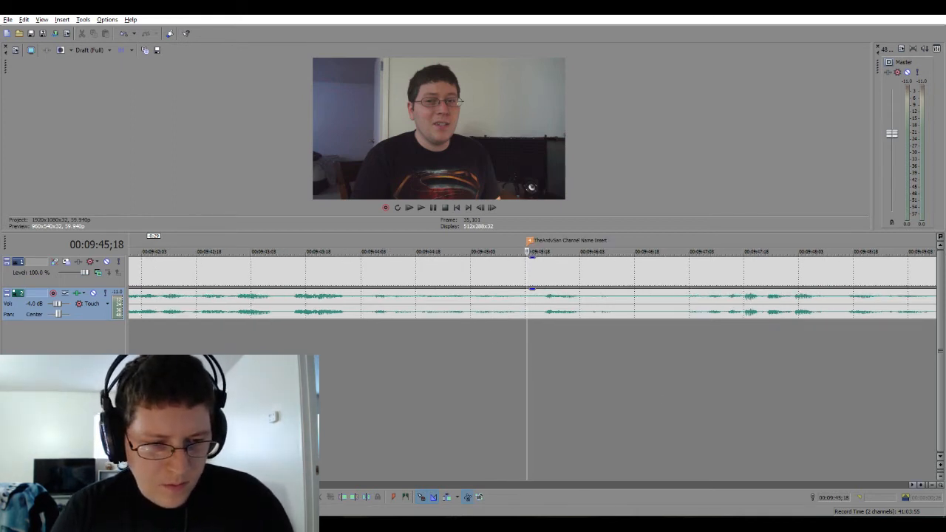
Play the footage from the new marker through to about 00:11:45 to look for mistakes, dismissing the Facebook notification.
key(Down)
key(Down)
key(Down)
key(space)
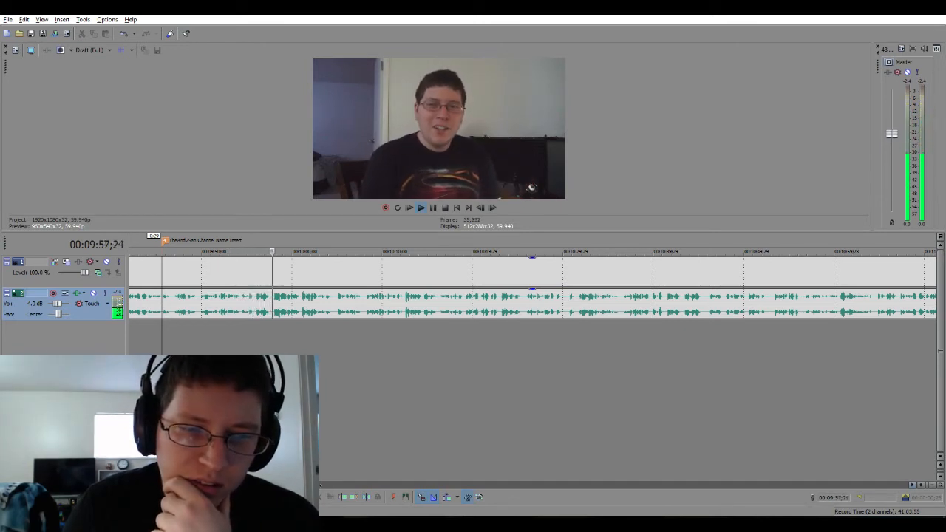
drag(320, 485, 320, 485)
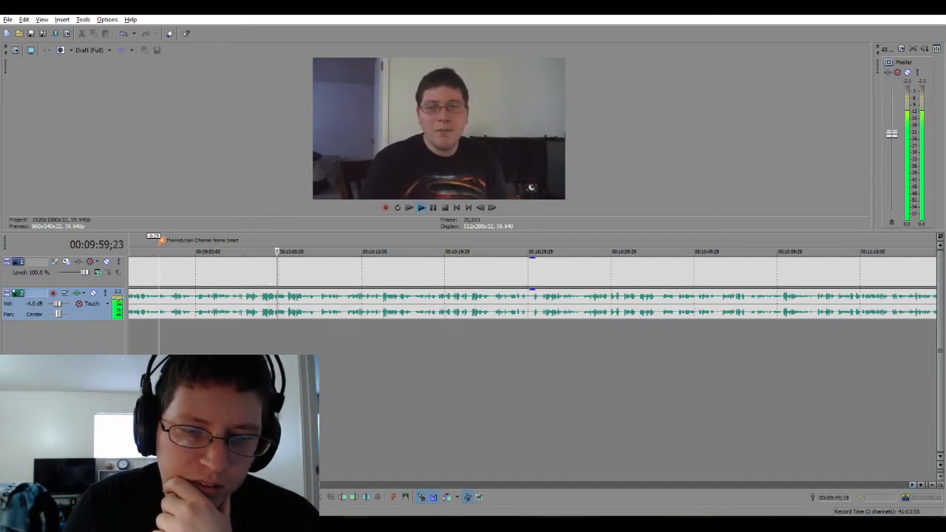
click(913, 487)
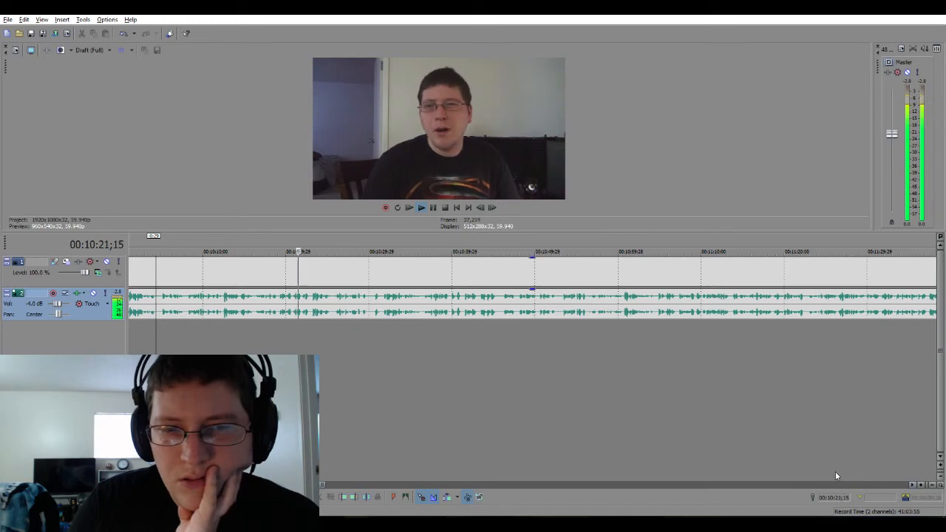
click(912, 485)
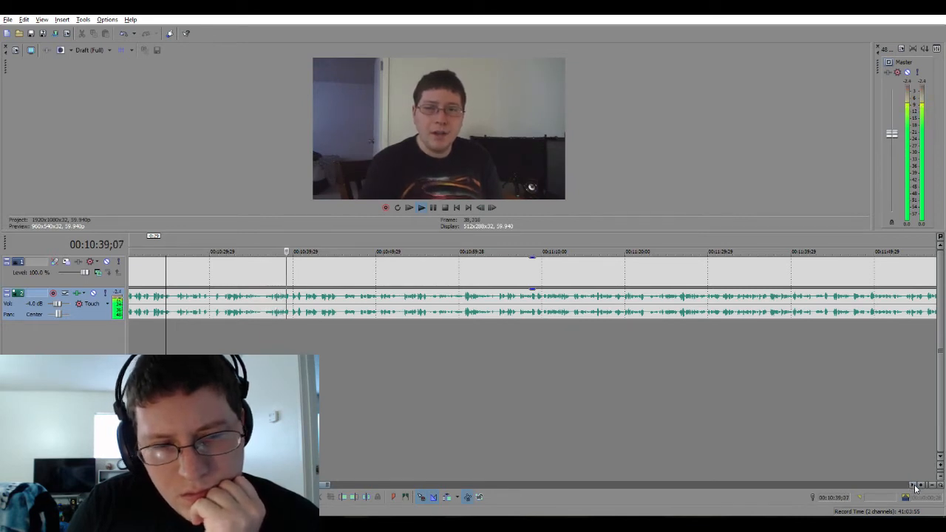
click(914, 486)
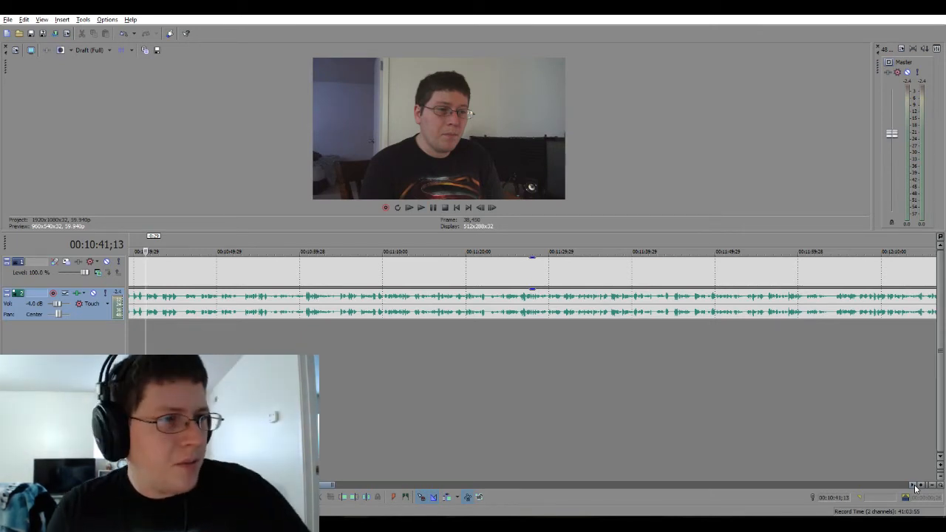
key(space)
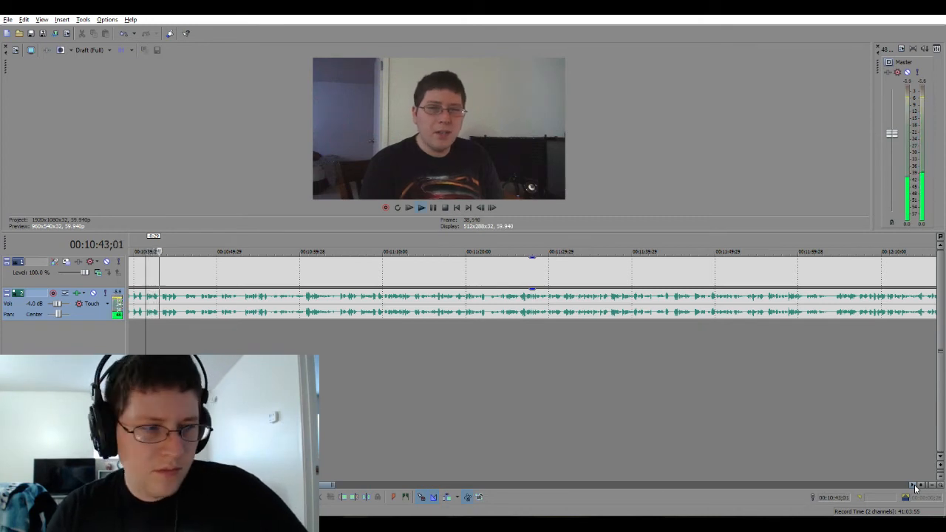
click(914, 485)
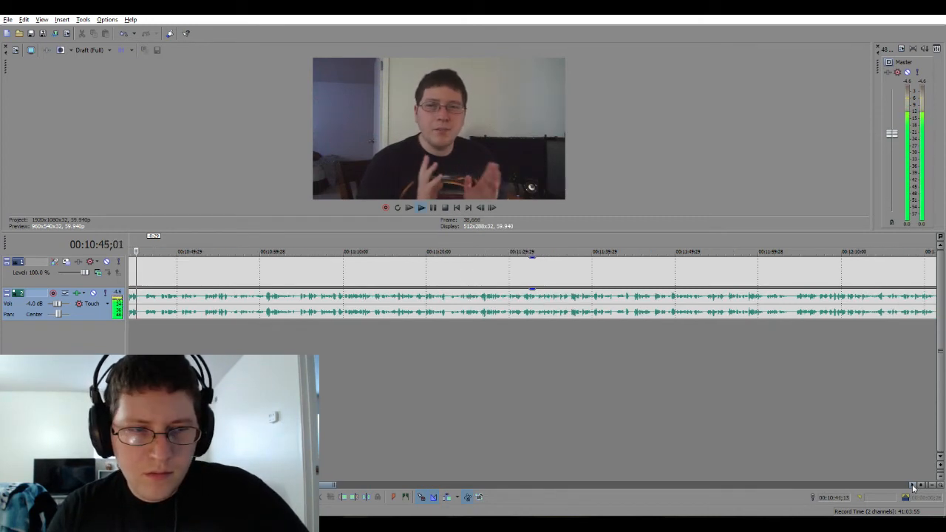
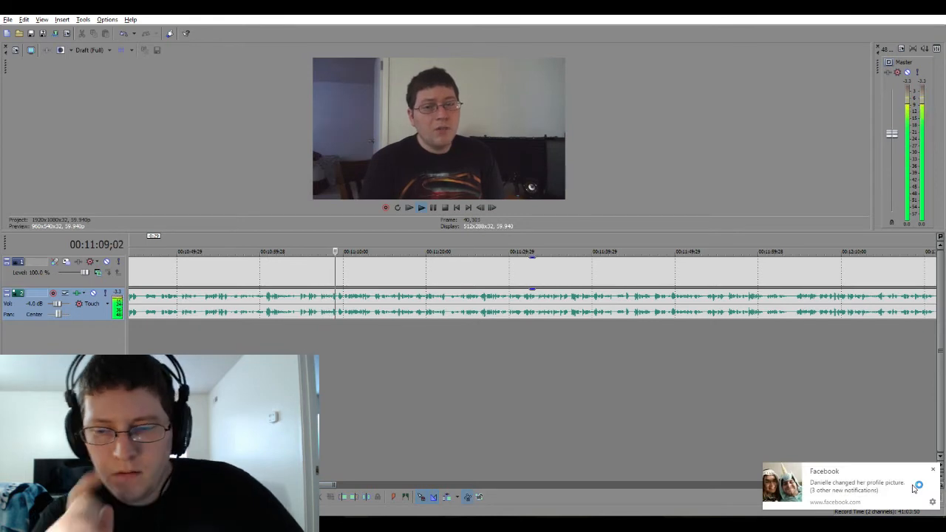
click(933, 470)
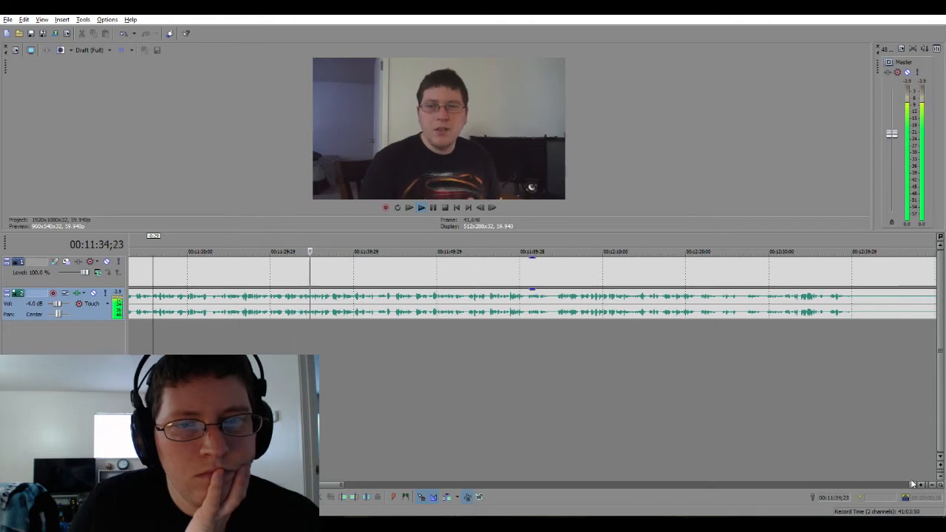
scroll(913, 484, right, 5)
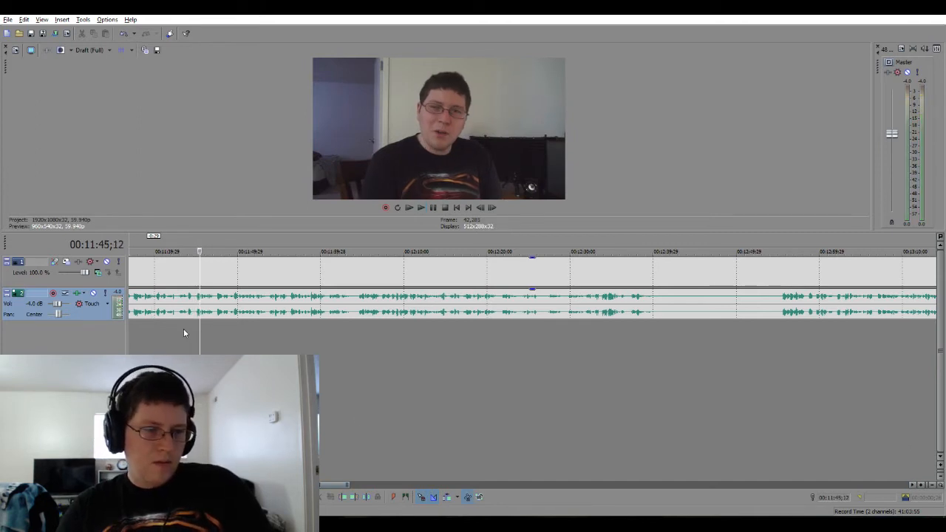
Select and play about two seconds of footage from roughly 00:11:42;17 to 00:11:44;22, and delete it from both tracks.
scroll(183, 328, up, 5)
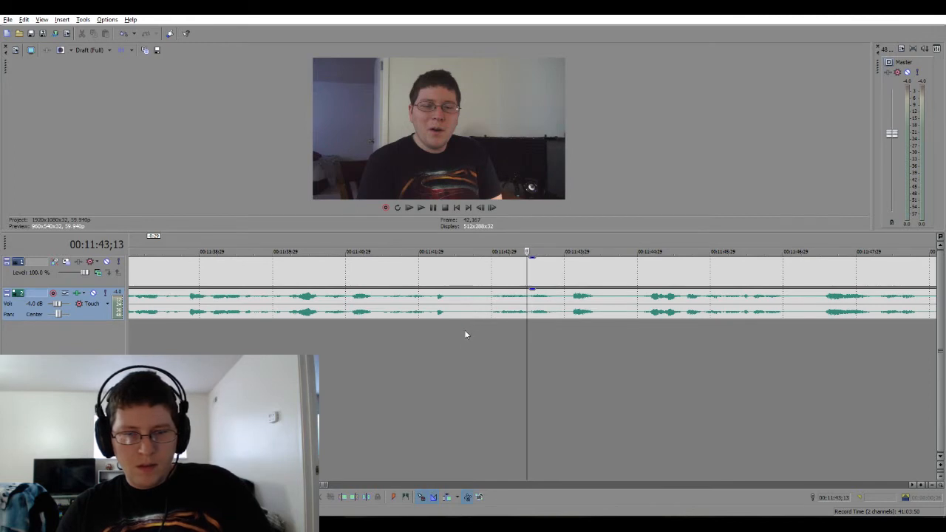
drag(464, 330, 621, 343)
key(space)
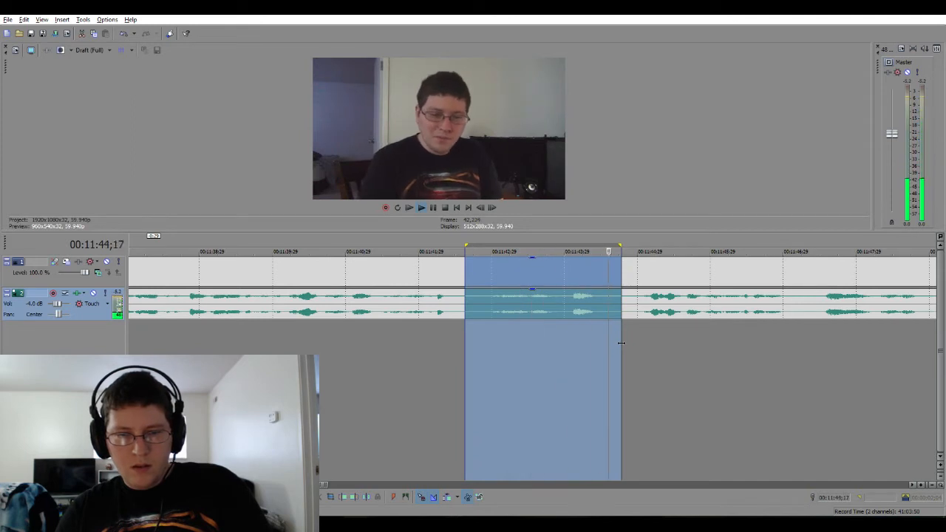
key(Delete)
click(446, 363)
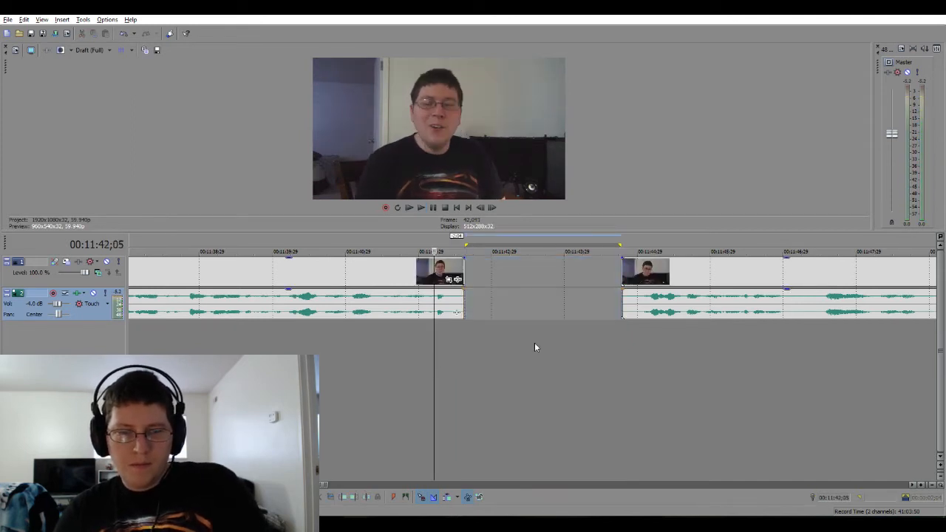
Close the gap by moving the following clip back to overlap the previous one in a short crossfade, and play the transition.
drag(669, 310, 499, 315)
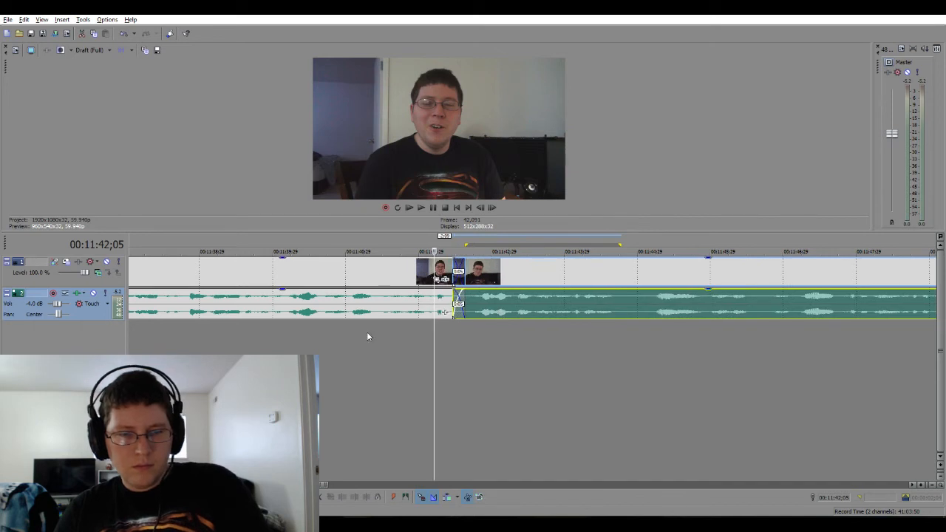
click(367, 337)
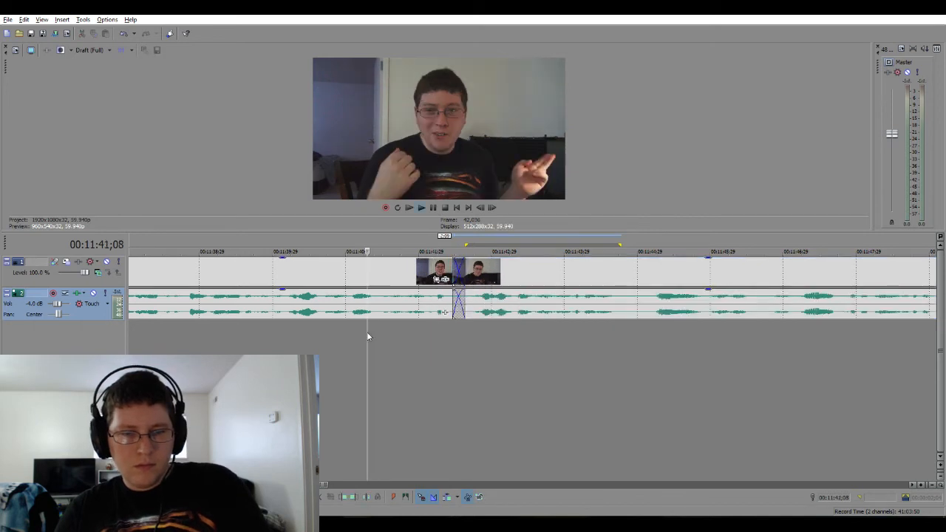
key(space)
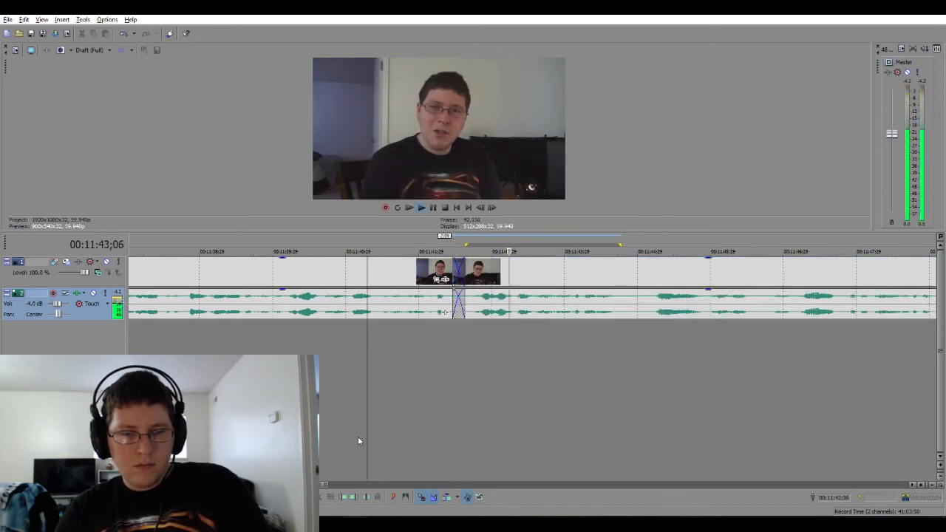
Play the footage after the new crossfade through to about 00:12:07 to look for mistakes.
scroll(336, 485, down, 3)
scroll(336, 485, down, 4)
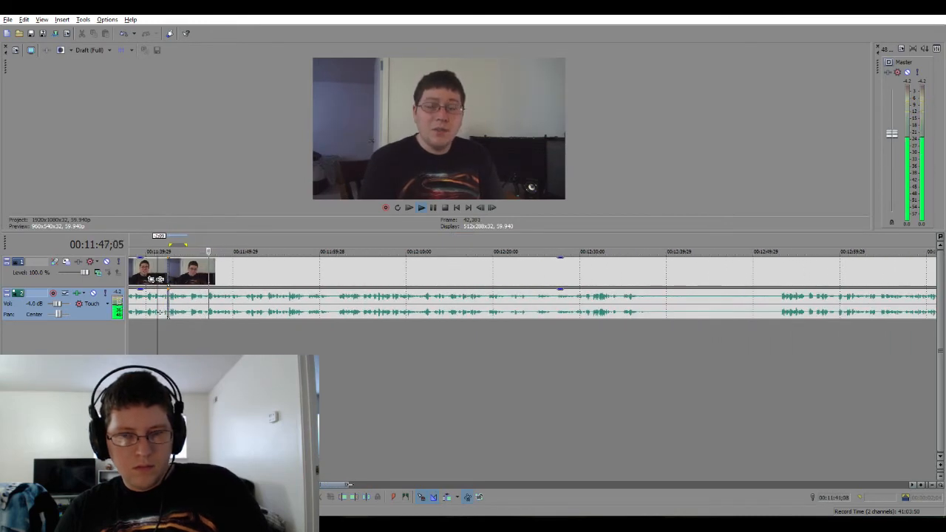
scroll(336, 485, down, 6)
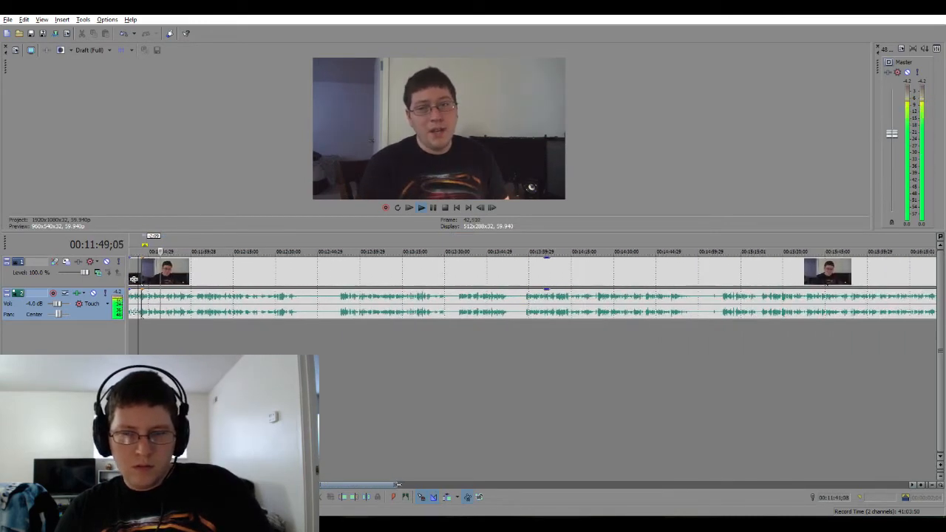
scroll(337, 485, up, 8)
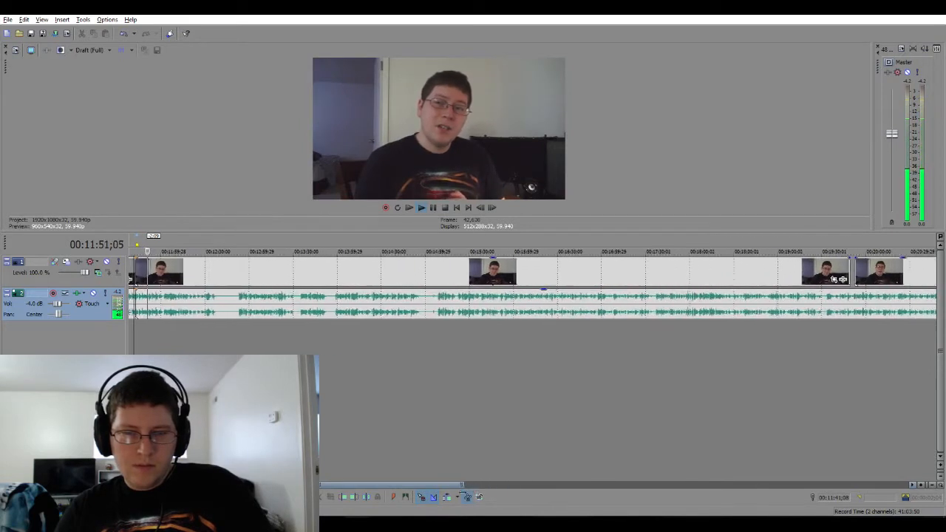
scroll(337, 484, up, 3)
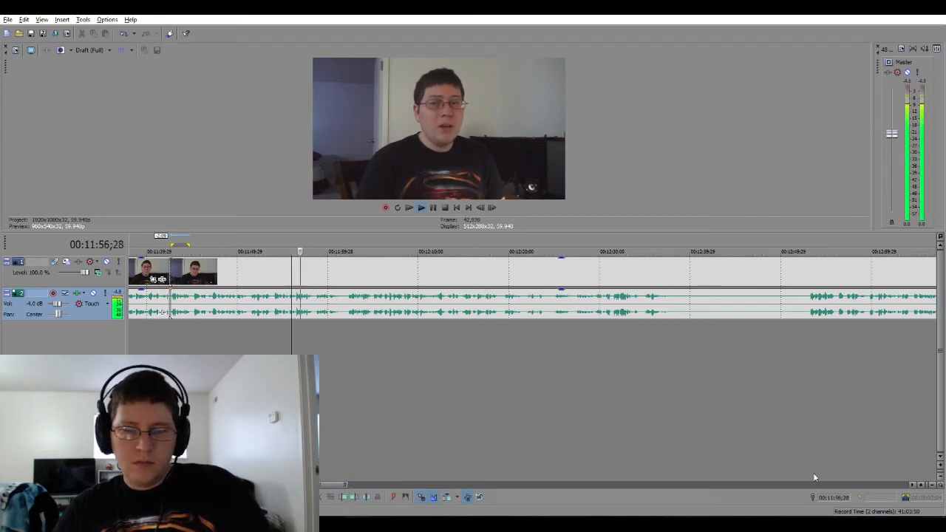
click(913, 484)
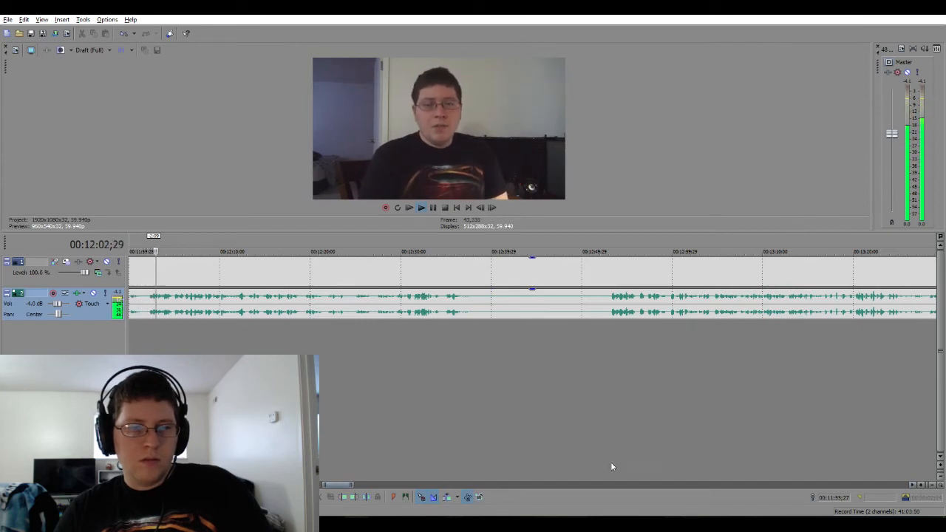
scroll(532, 289, left, 2)
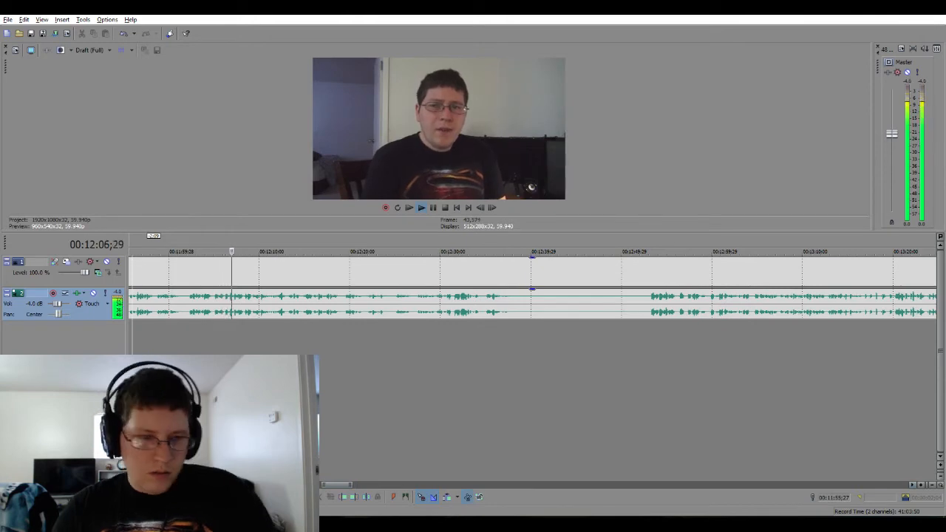
key(space)
Select about half a second of footage from roughly 00:12:01;17 to 00:12:02;02 and delete it from both tracks.
click(187, 345)
scroll(187, 346, up, 5)
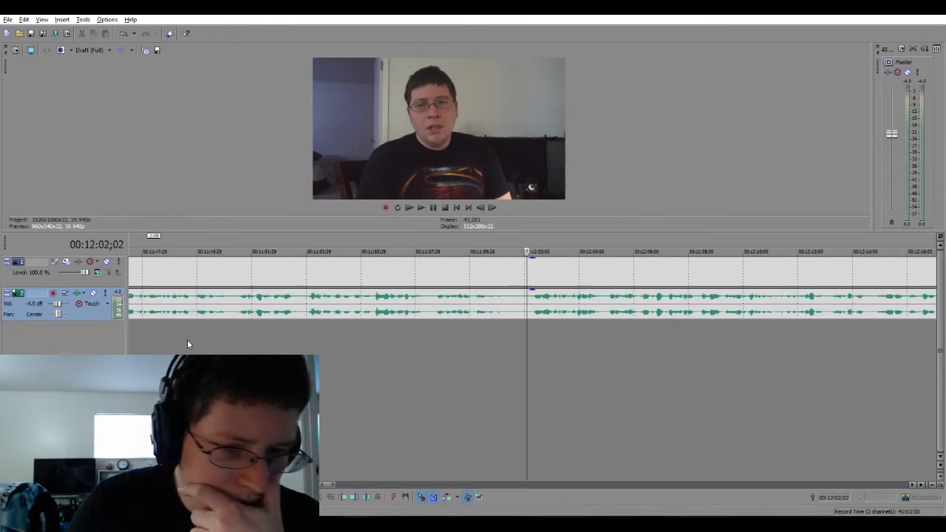
drag(497, 344, 523, 341)
key(Delete)
click(441, 351)
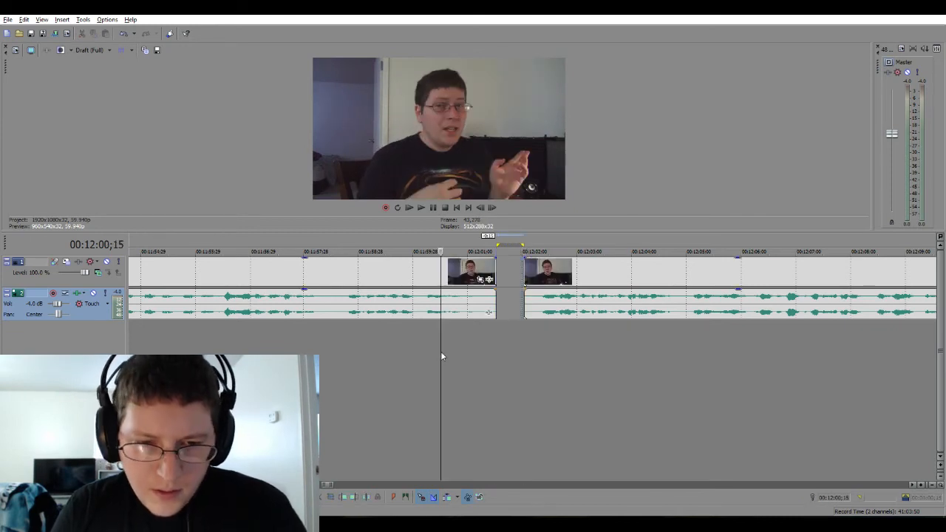
Overlap the following clip onto the previous one in a short crossfade, play the transition and nudge the clip slightly earlier.
drag(539, 311, 486, 314)
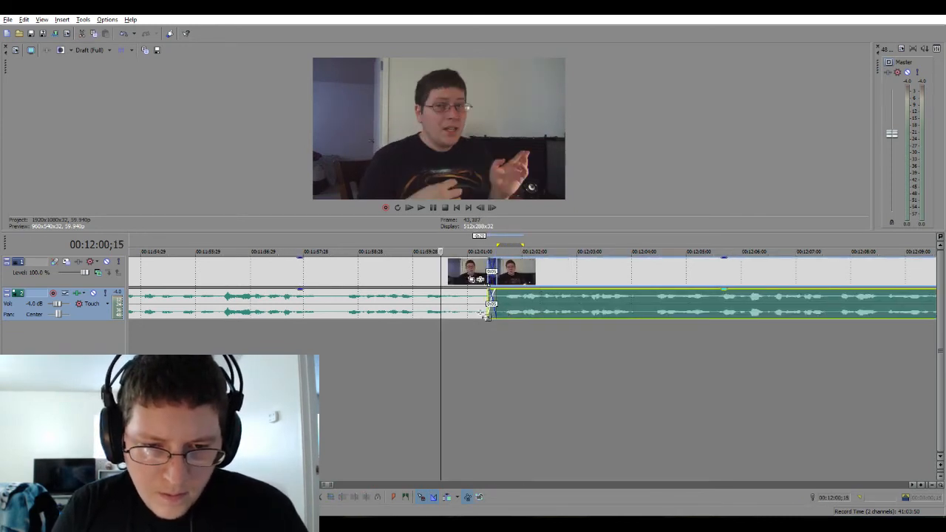
click(413, 337)
key(space)
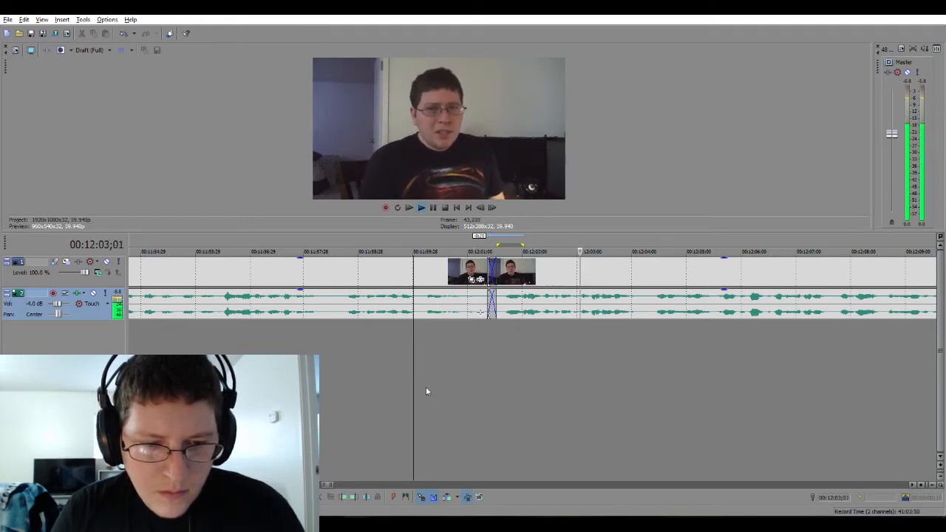
key(space)
mouse_move(519, 312)
mouse_down()
mouse_move(554, 312)
mouse_move(493, 305)
mouse_move(538, 304)
mouse_move(517, 311)
mouse_up()
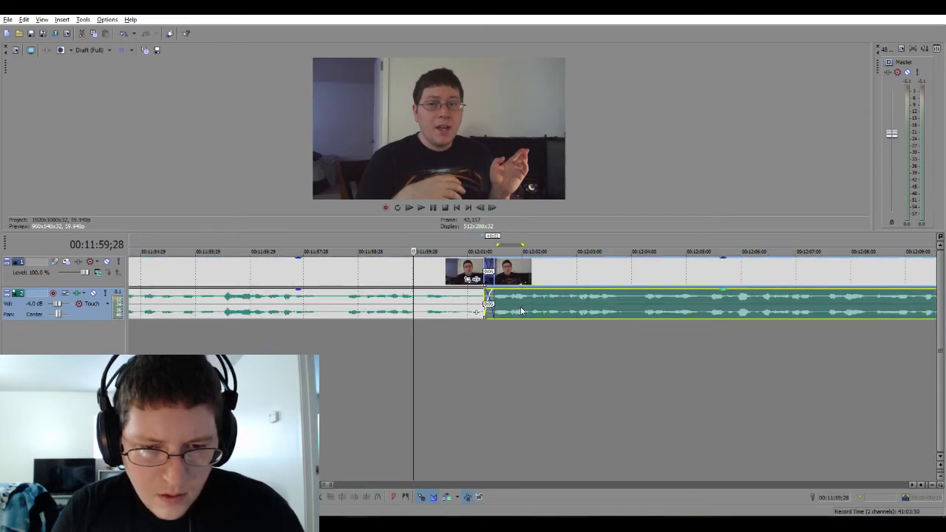
Play the footage from 00:11:59;28 across the adjusted crossfade to about 00:12:27 to look for mistakes.
key(space)
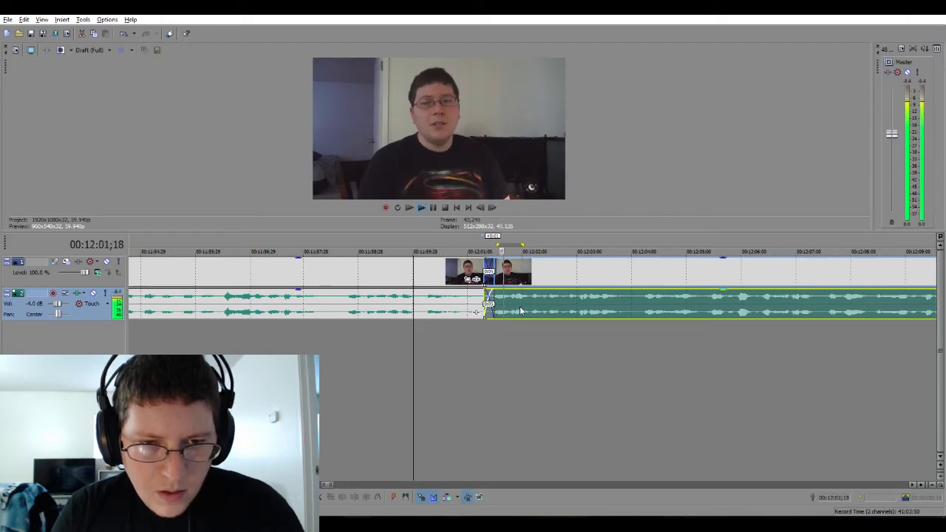
scroll(539, 411, down, 2)
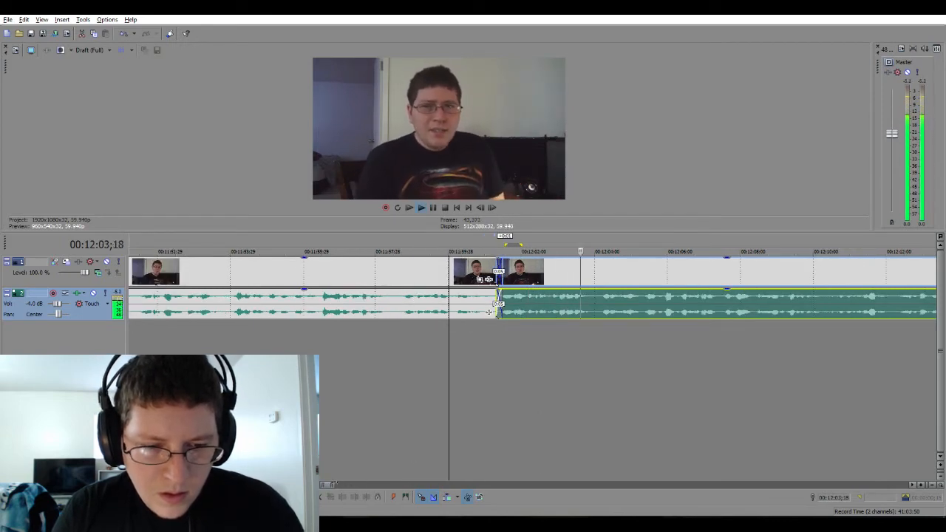
scroll(532, 296, down, 4)
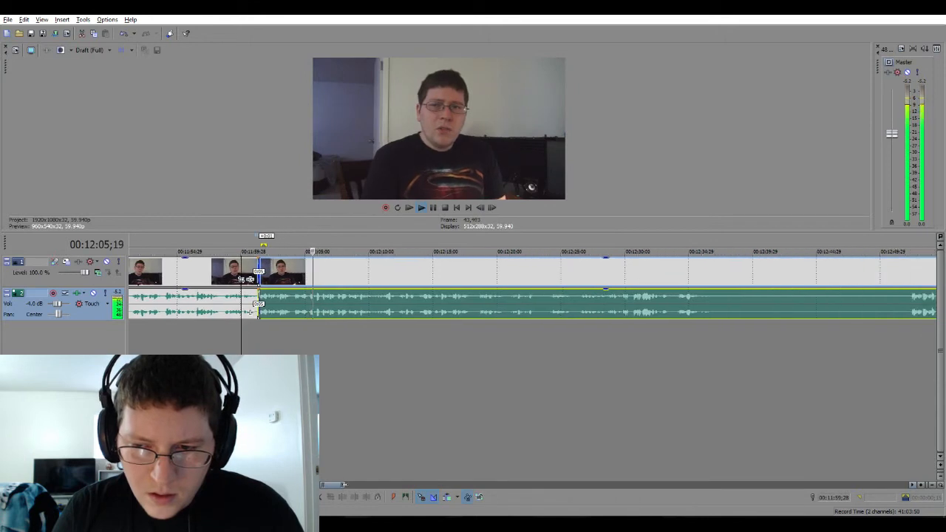
scroll(251, 312, down, 1)
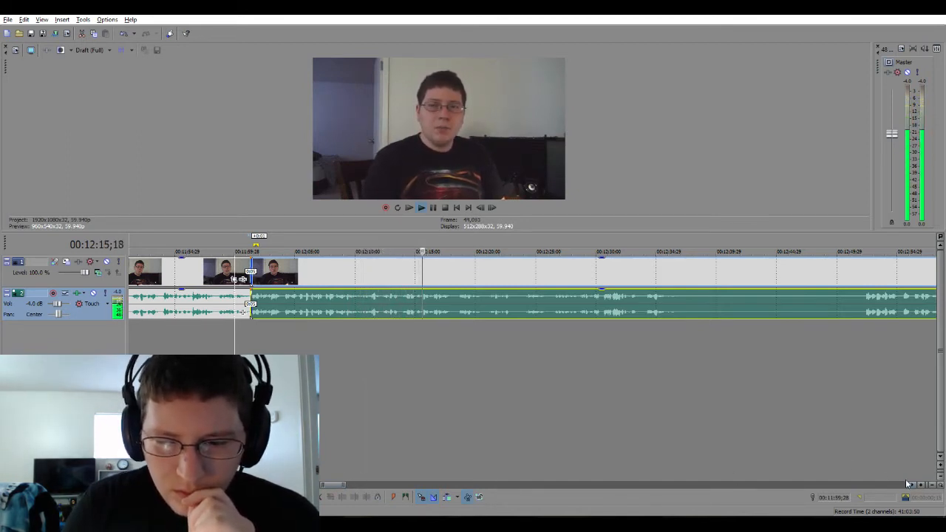
drag(913, 485, 914, 486)
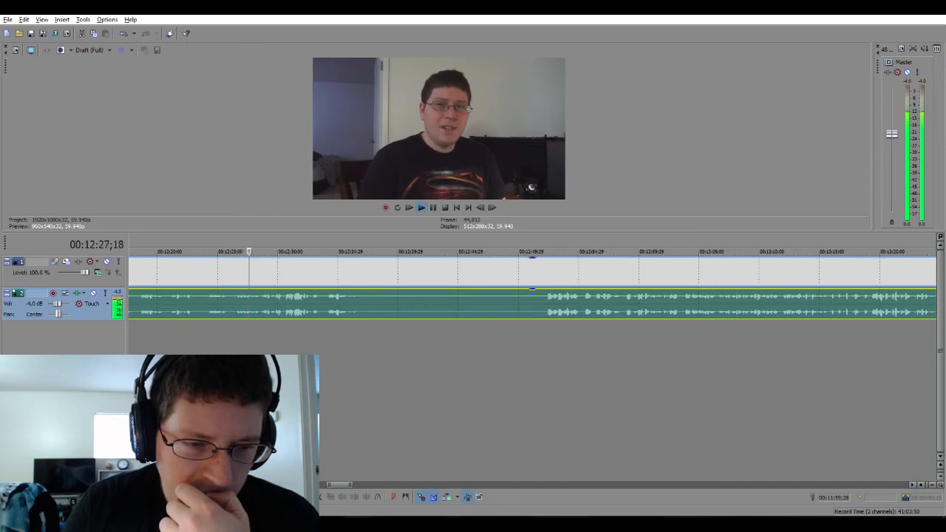
key(space)
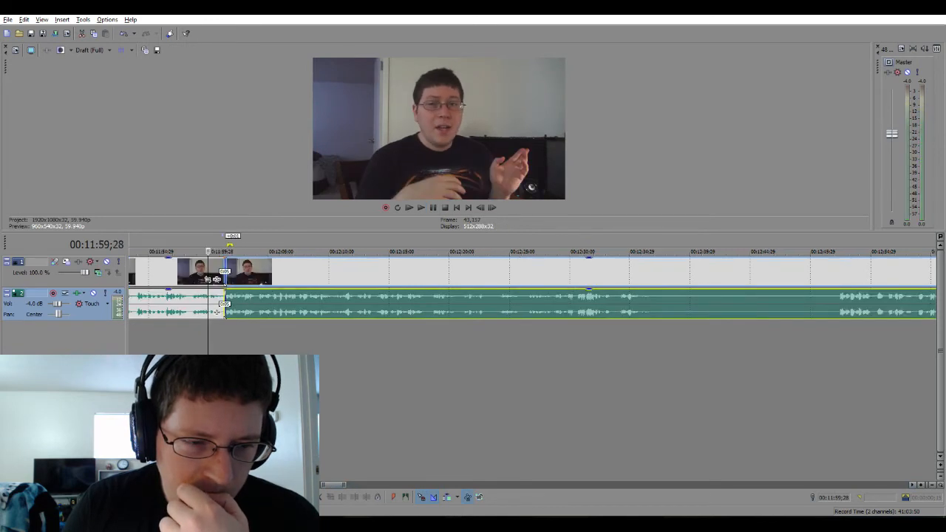
Play the passages starting at 00:12:27;01 and 00:12:21;16 to find where the next mistake begins.
click(534, 323)
key(space)
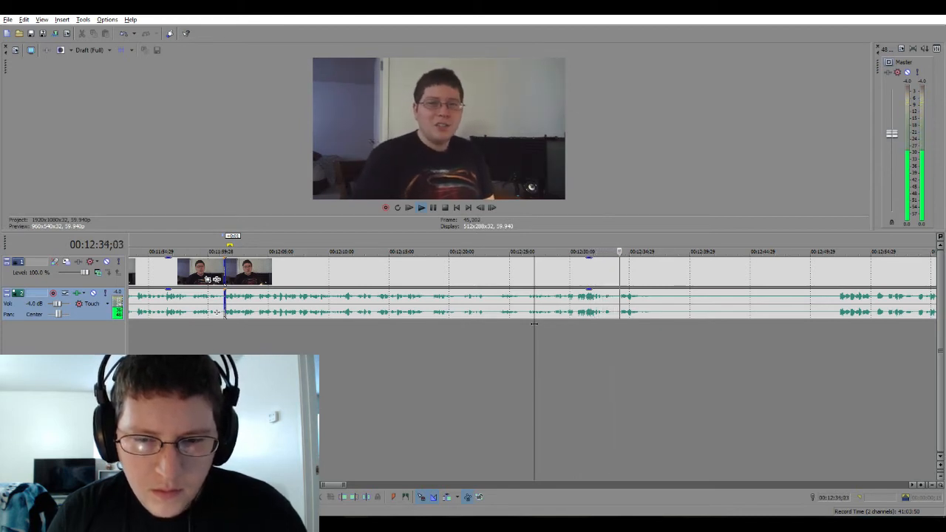
key(space)
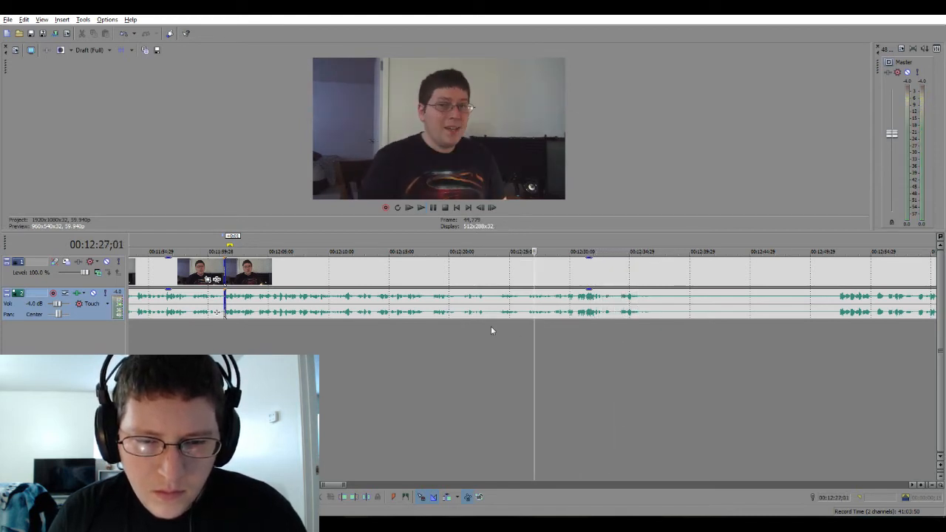
click(468, 329)
key(space)
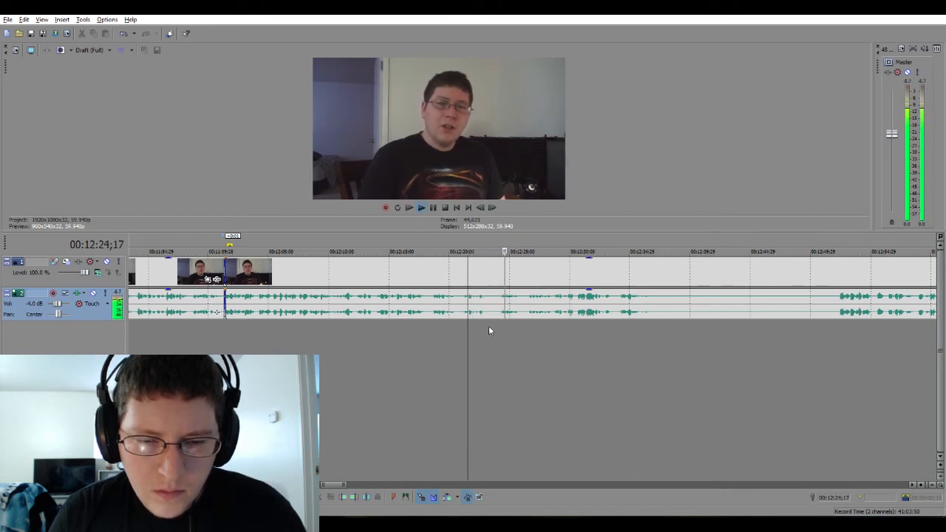
key(space)
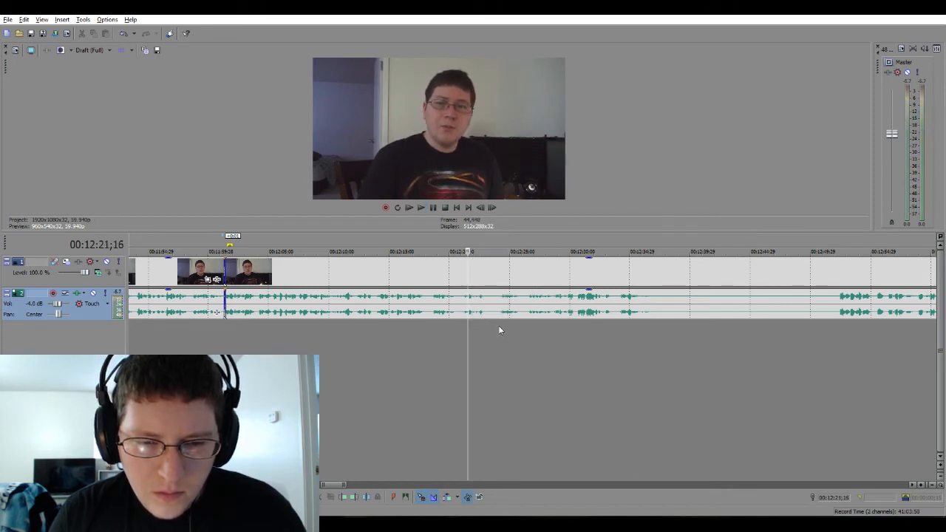
Select the footage from 00:12:23;17 to 00:12:51;14 and delete it from both tracks.
drag(500, 330, 828, 350)
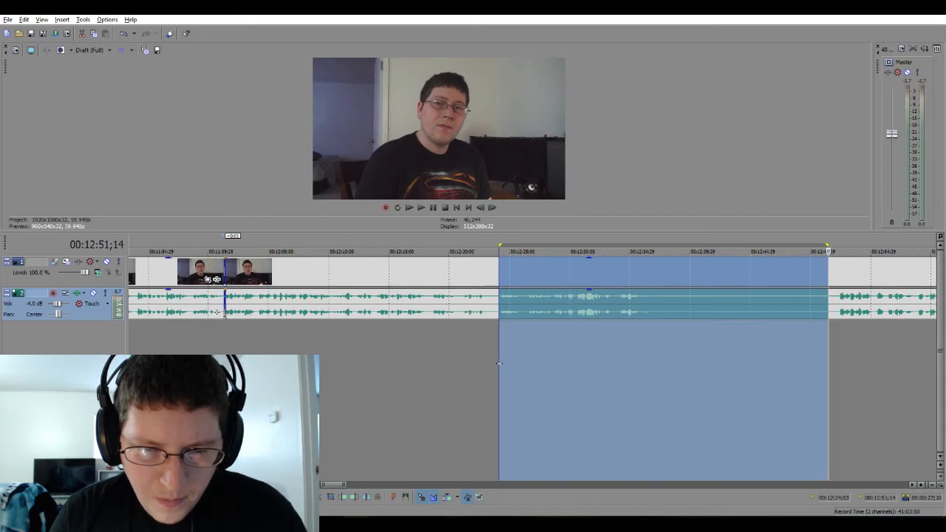
drag(499, 362, 492, 368)
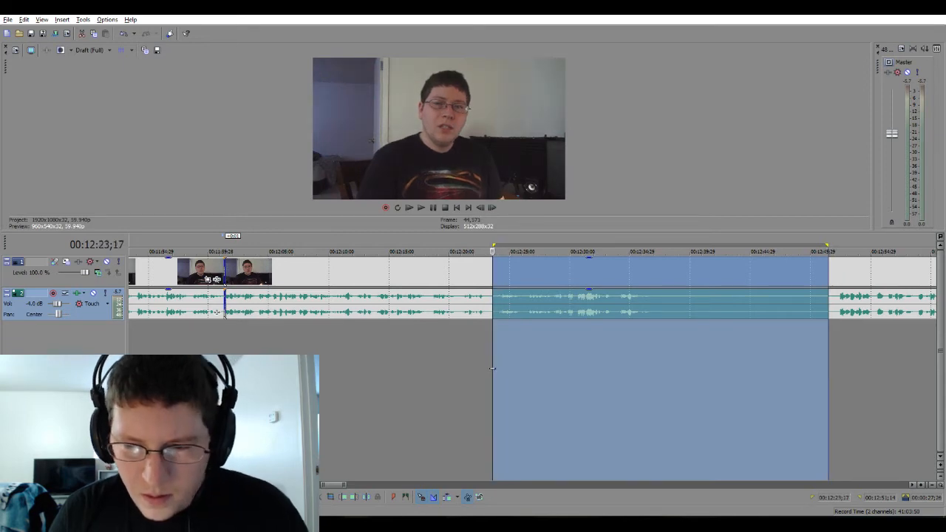
key(Delete)
click(455, 381)
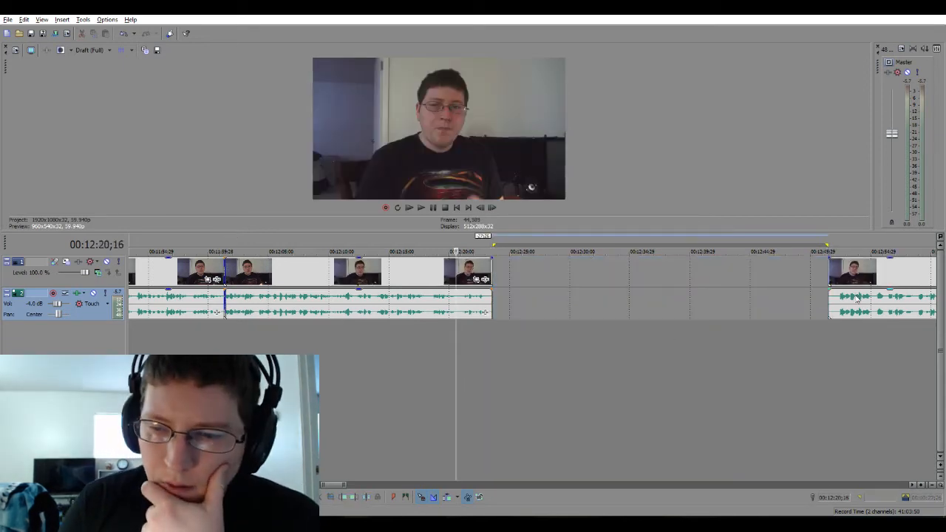
Trim the previous clip's end to about 00:12:23;00 and move the following clip back to overlap it in a short crossfade.
drag(857, 298, 624, 305)
click(498, 338)
scroll(498, 338, up, 5)
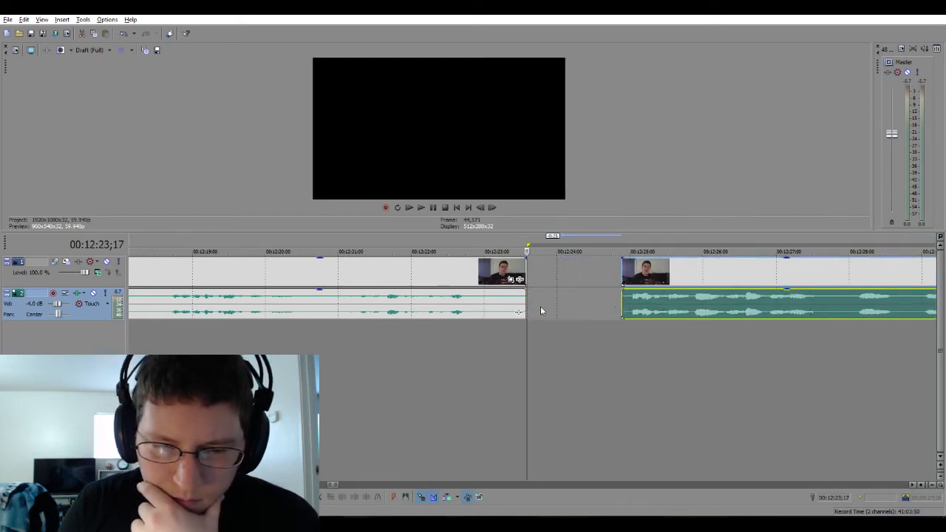
drag(525, 303, 496, 305)
drag(634, 306, 496, 311)
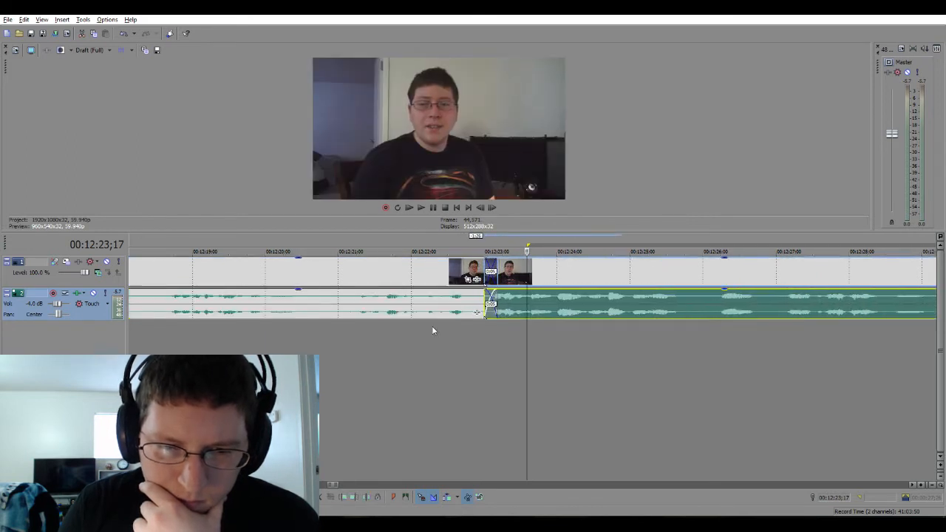
Play from about 00:12:21;06 across the crossfade to 00:13:01;11 to look for mistakes, and dismiss the Facebook notification.
click(353, 347)
key(space)
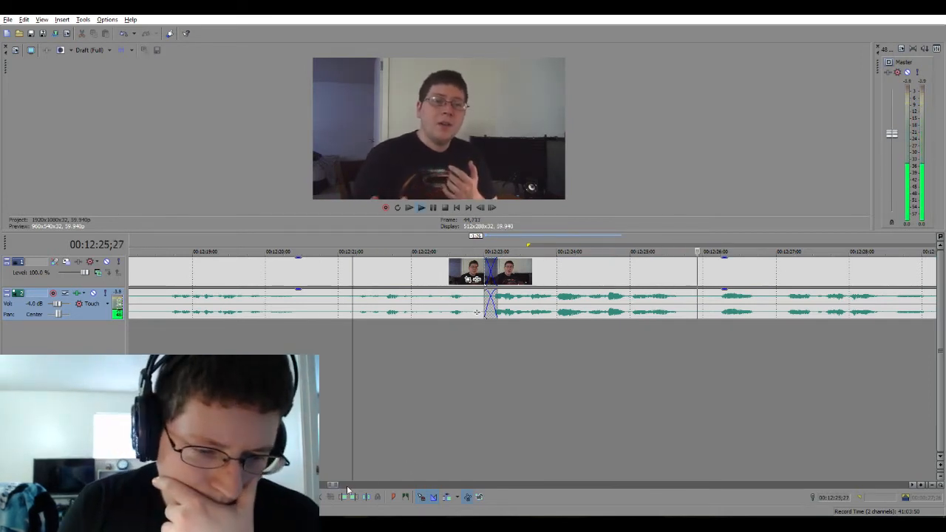
scroll(477, 312, down, 4)
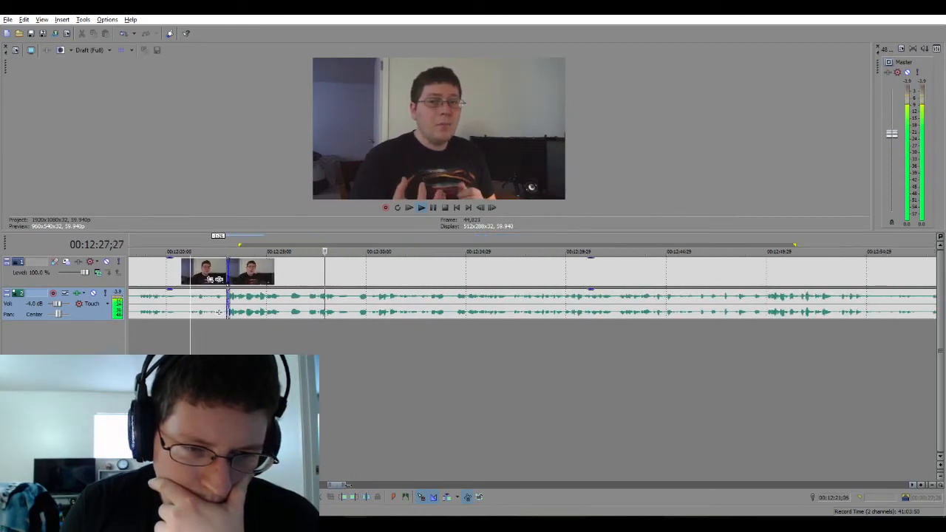
scroll(219, 312, down, 3)
scroll(183, 312, down, 1)
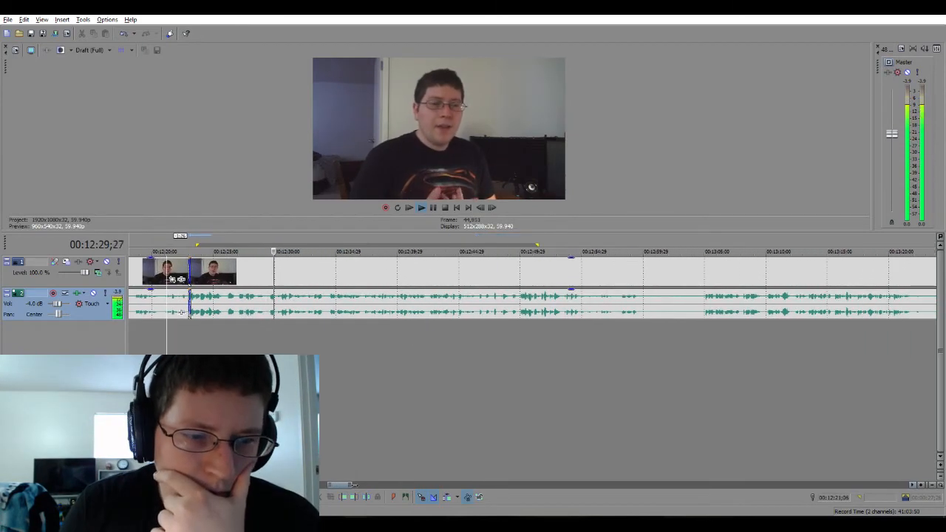
scroll(181, 312, down, 4)
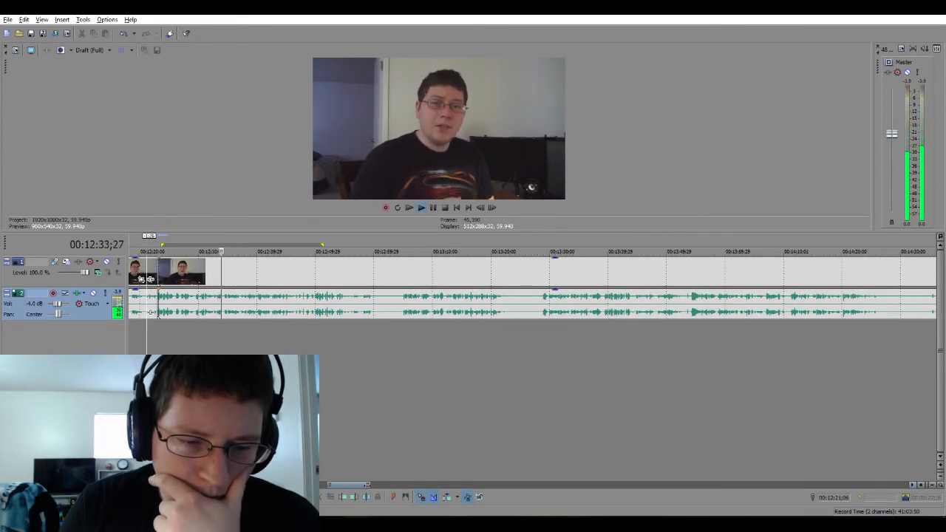
drag(367, 484, 355, 486)
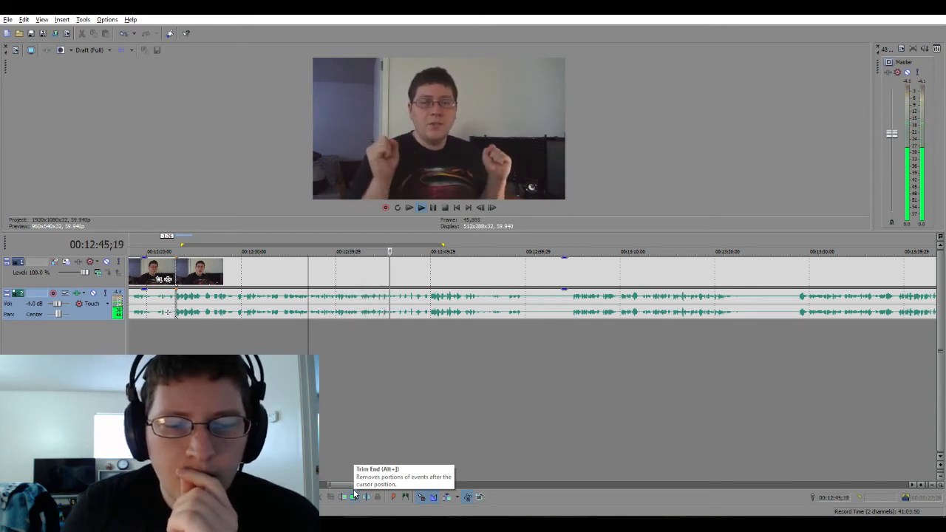
click(914, 486)
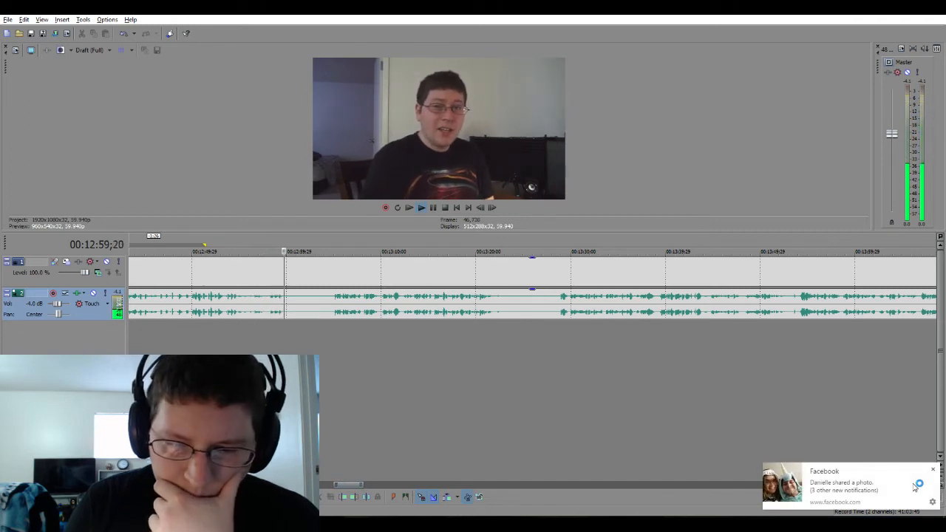
key(Return)
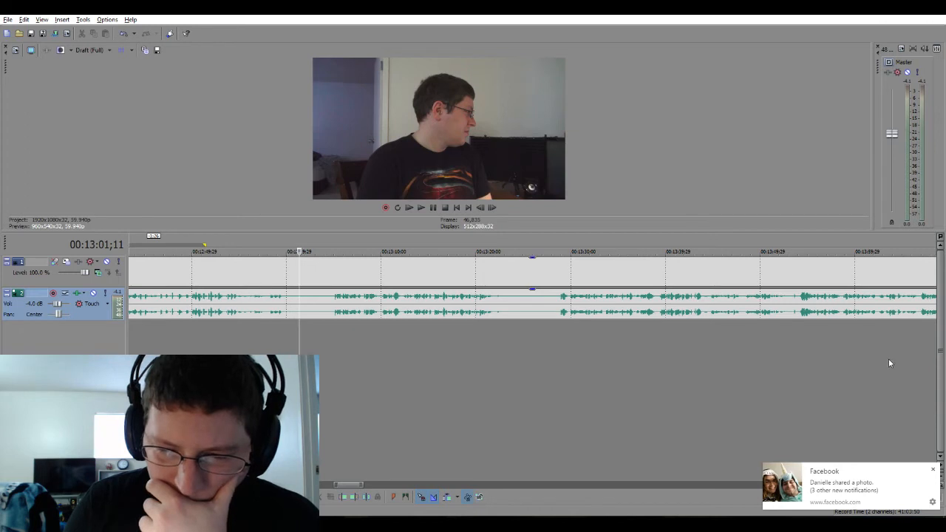
click(933, 470)
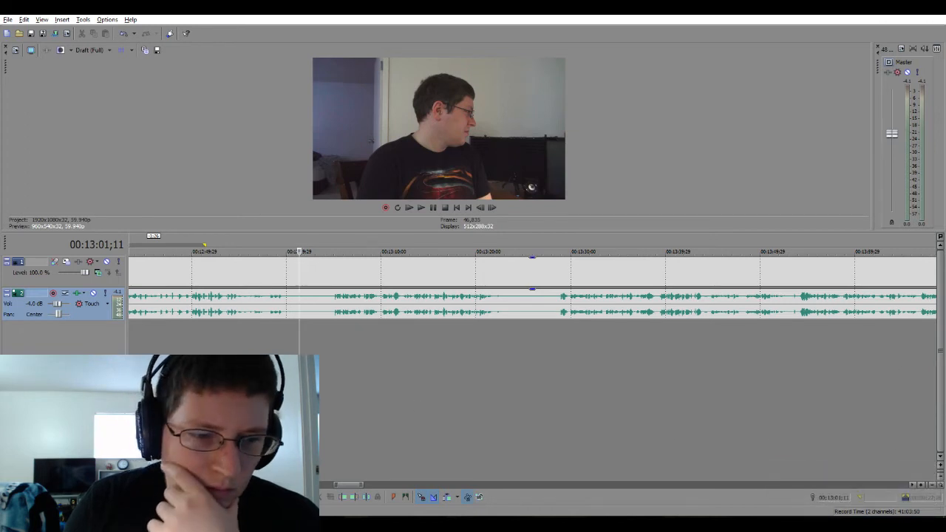
Replay the passage around 00:12:56 to find the mistake, and split both tracks at 00:12:57;24 and 00:13:05;00.
click(272, 354)
scroll(389, 356, up, 5)
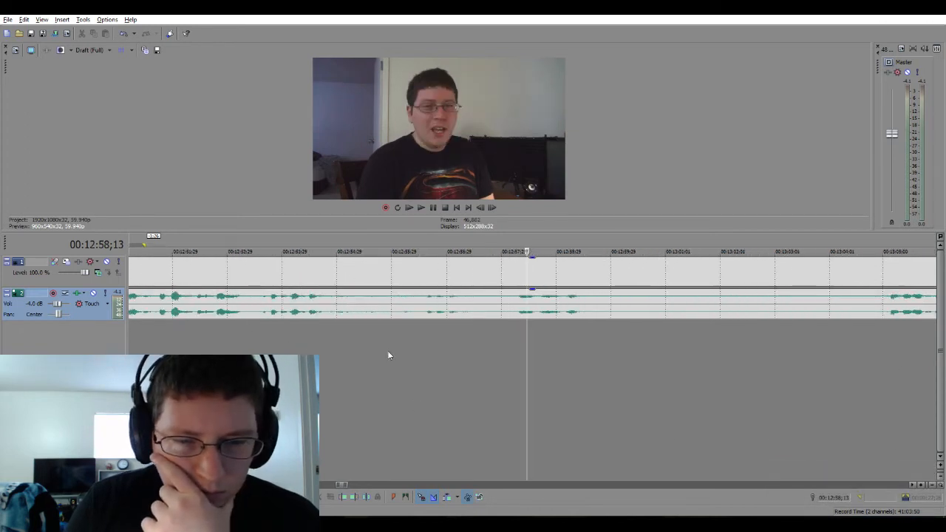
click(411, 345)
key(space)
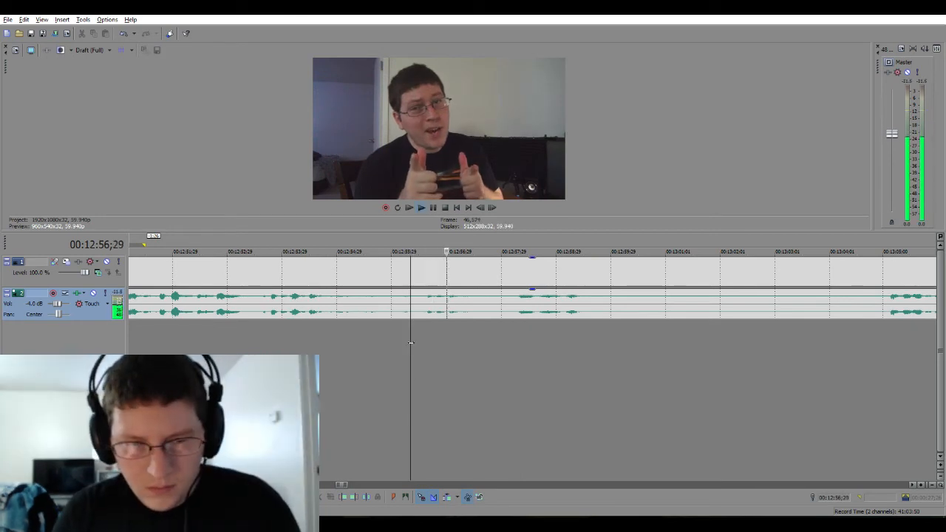
key(Return)
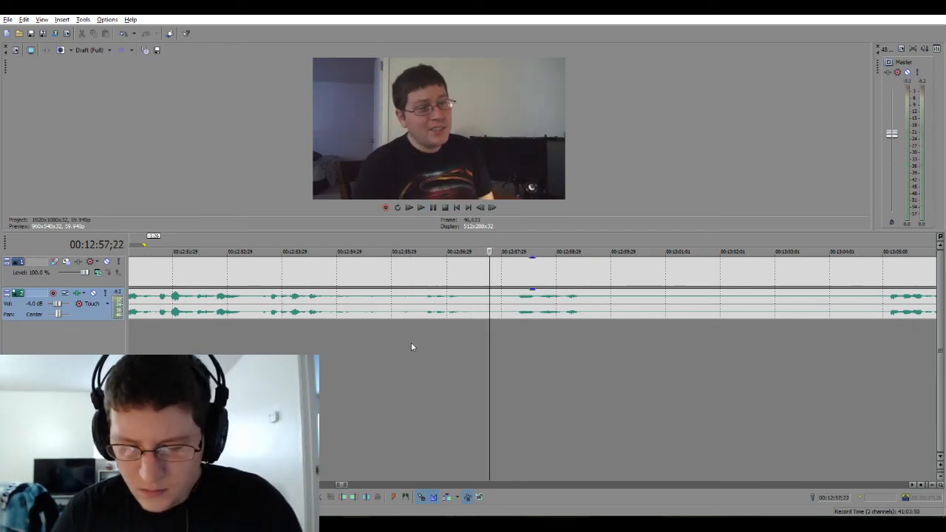
key(Right)
key(Right)
key(ctrl+z)
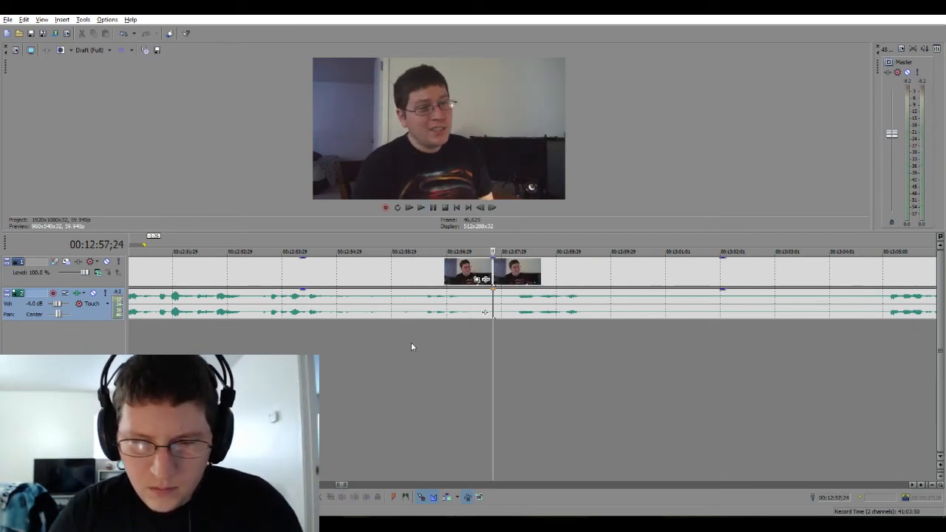
click(884, 325)
key(ctrl+z)
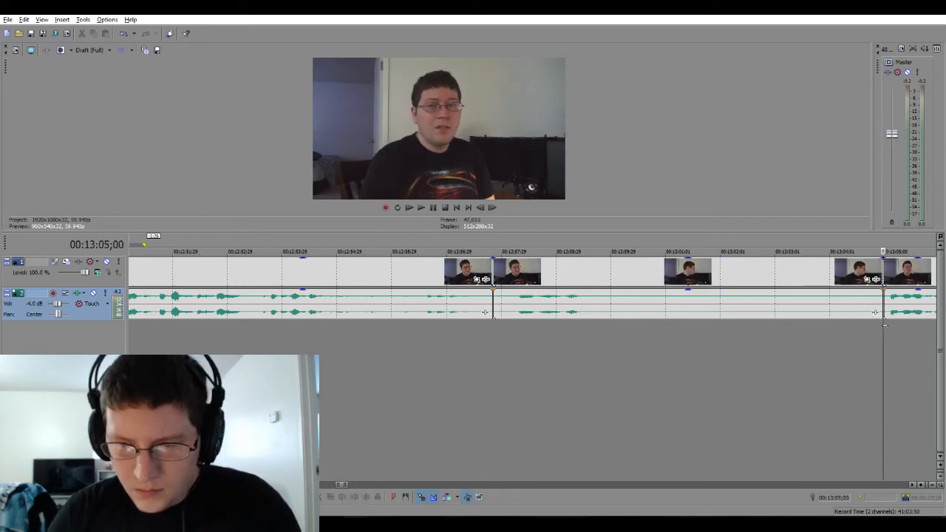
Delete the segment between the two splits and move the following clip back to overlap the previous one in a short crossfade.
click(785, 303)
key(Delete)
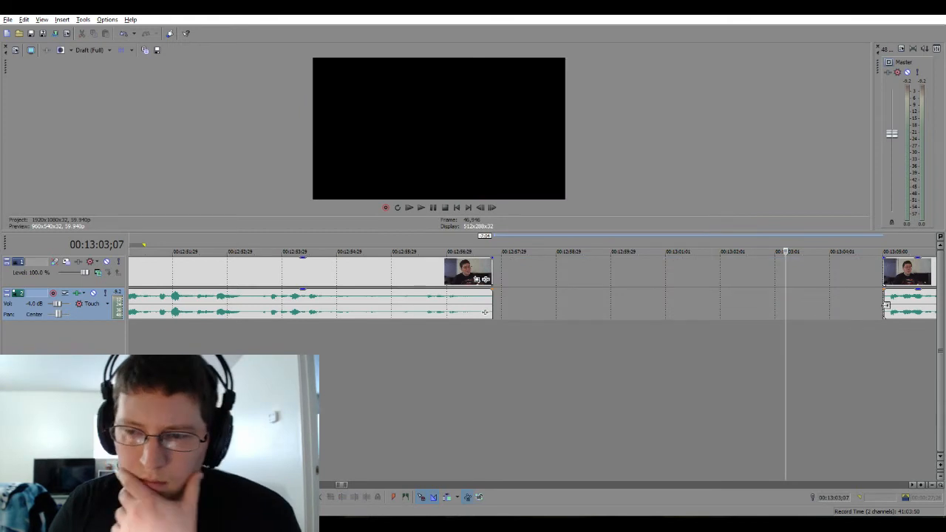
drag(896, 304, 508, 319)
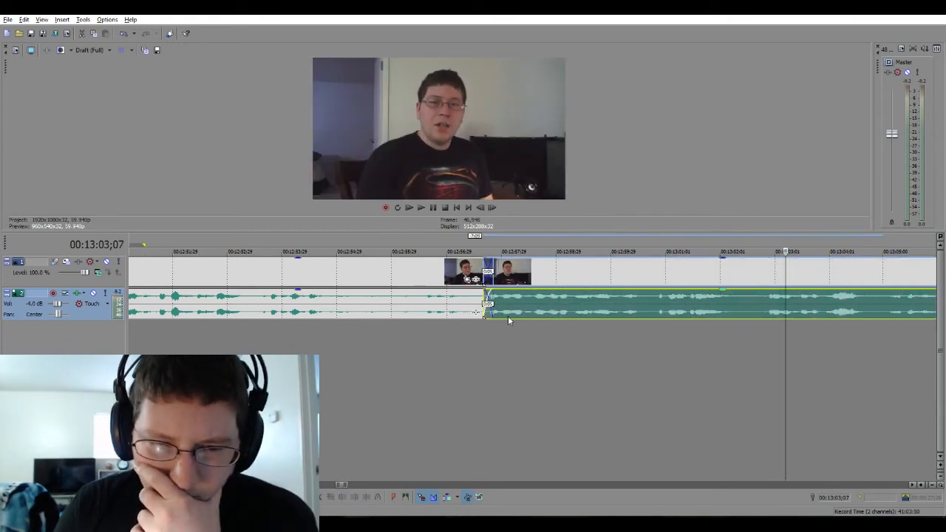
Play from 00:12:56;19 across the crossfade to 00:13:15;25 to find where the next mistake begins.
click(429, 343)
key(space)
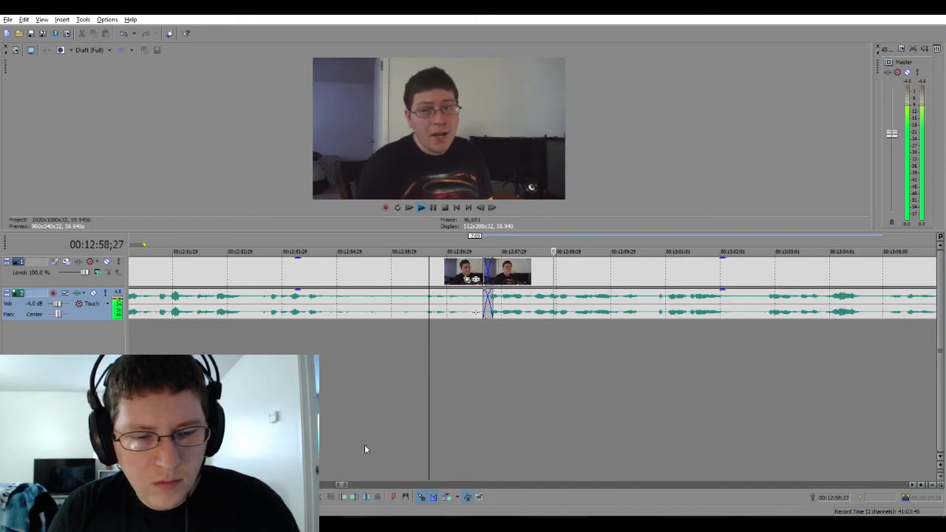
key(Down)
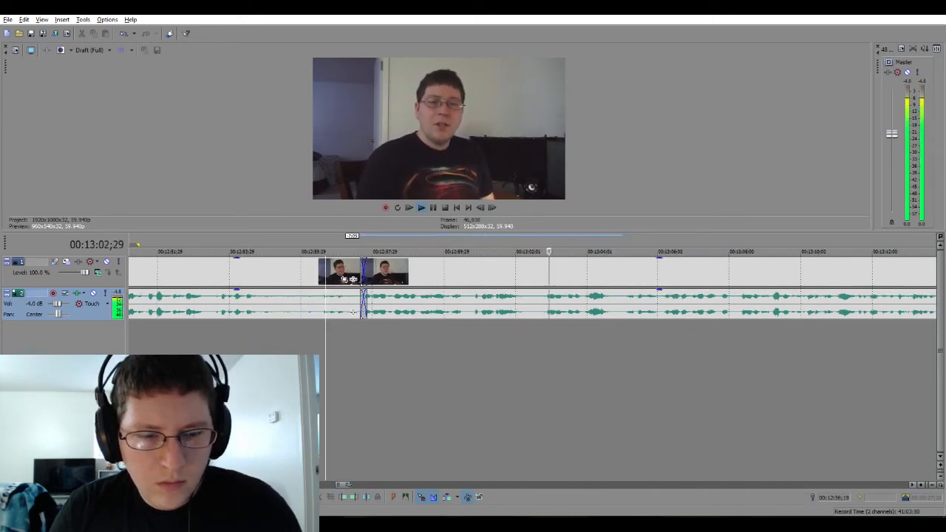
key(Down)
key(Down)
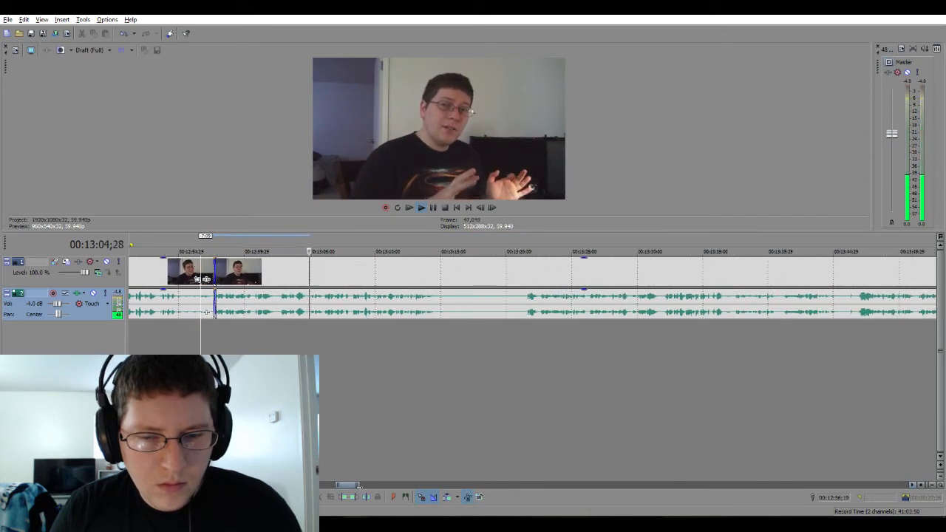
key(Up)
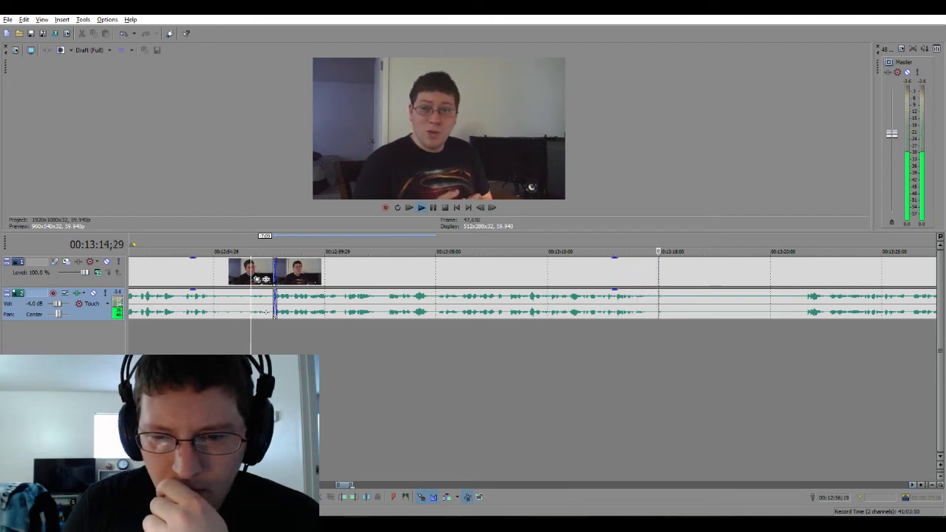
key(Return)
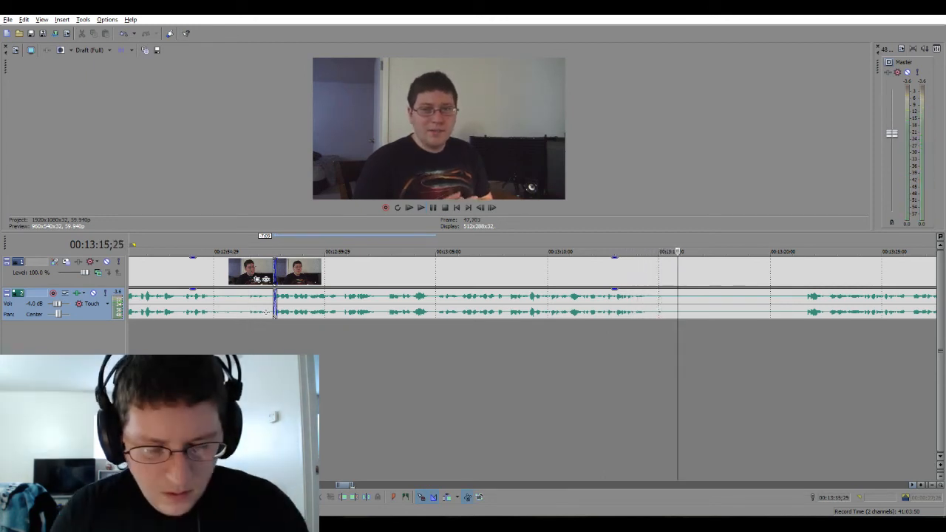
Split both tracks at 00:13:15;25 and, after locating where speech resumes, at 00:13:21;11.
key(Return)
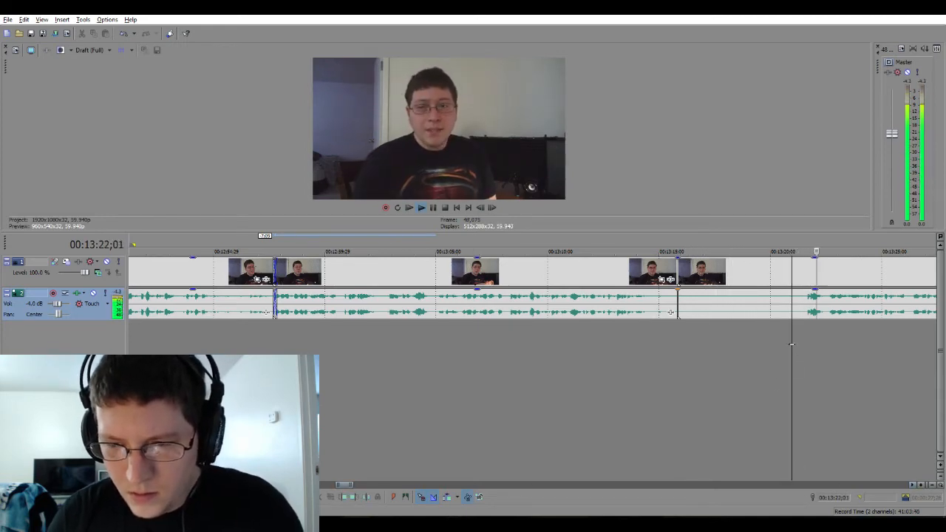
key(Return)
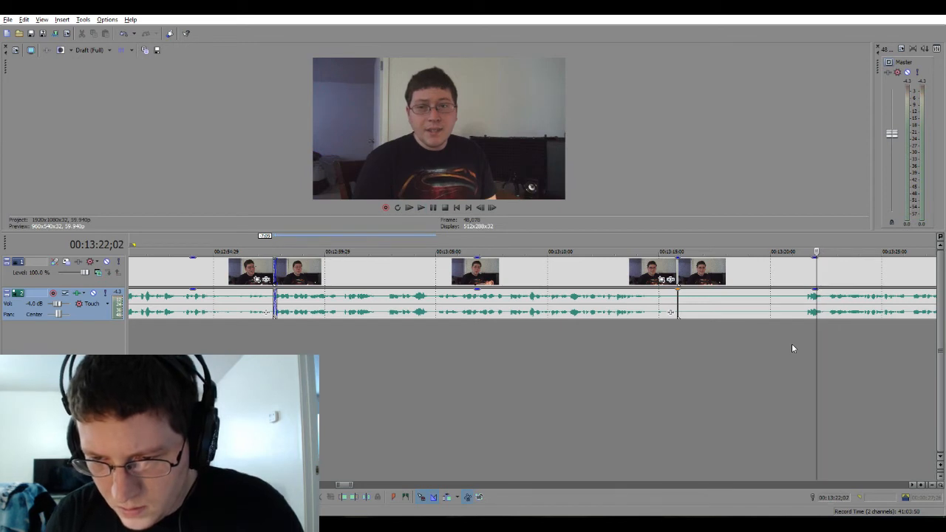
key(Left)
key(Left)
key(Left)
key(Left)
key(Left)
key(Left)
key(Left)
key(Left)
key(Left)
key(Left)
key(Left)
key(Left)
key(Left)
key(Left)
key(Left)
key(Left)
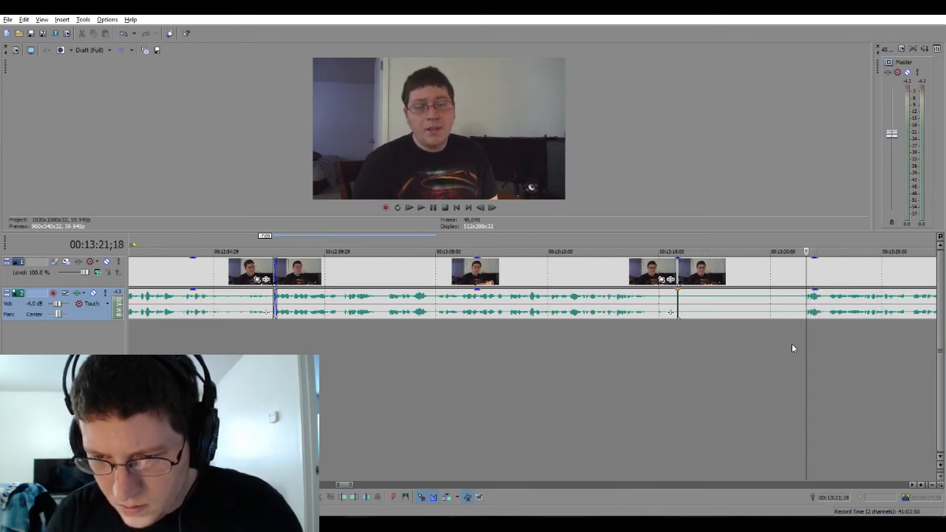
key(Left)
key(Left)
key(Left)
key(Left)
key(Left)
key(ctrl+v)
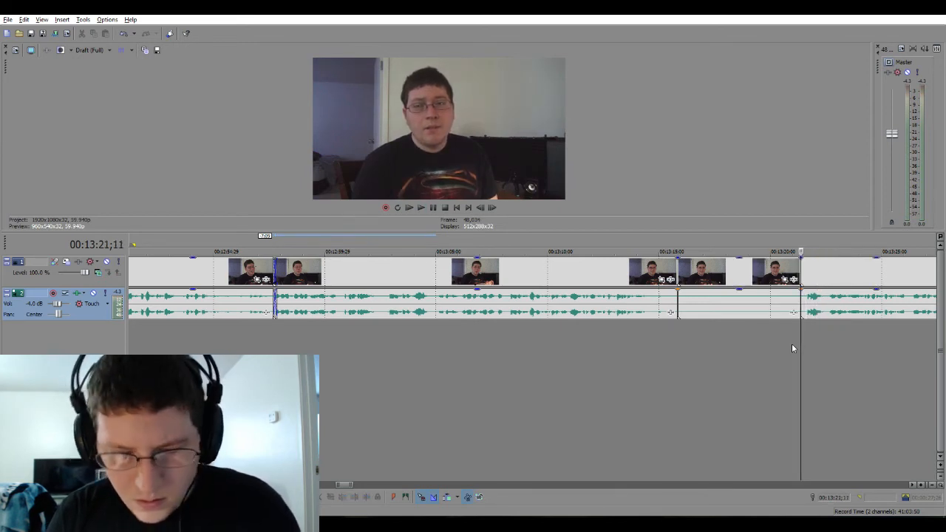
Delete the segment from 00:13:15;25 to 00:13:21;11 and pull the following clip back into a short crossfade.
click(742, 304)
key(Delete)
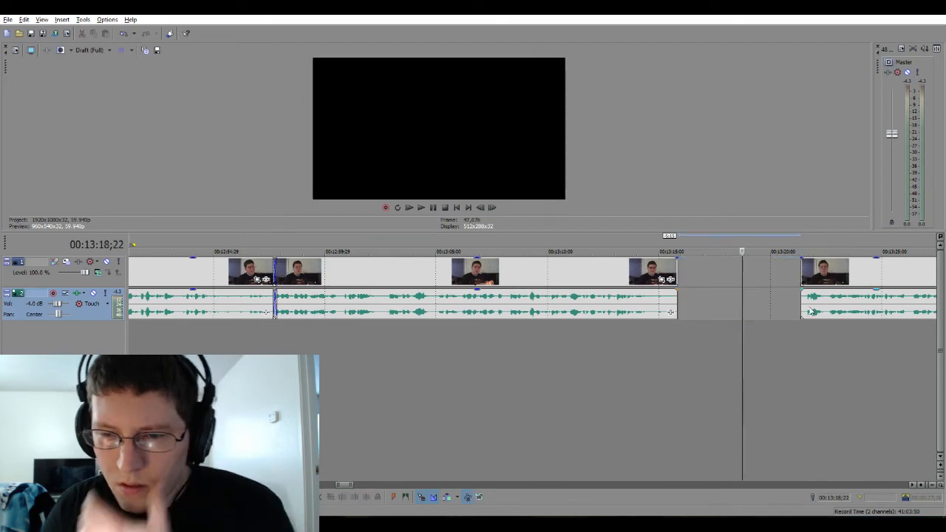
drag(802, 309, 692, 320)
Play across the crossfade near 00:13:15;25 twice to check the pacing of the cut.
click(617, 342)
key(space)
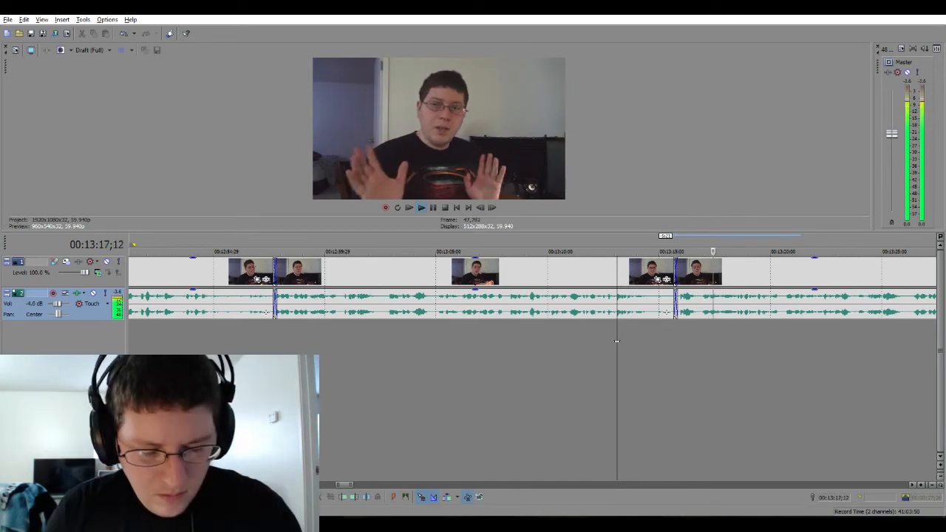
click(664, 343)
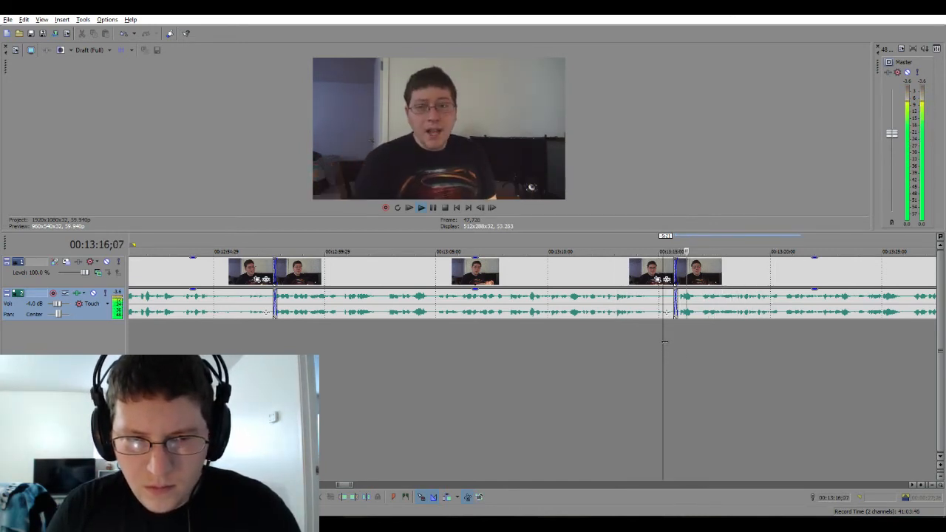
Separate the clips near 00:13:15;25, trim the previous clip's end slightly and overlap them again in a short crossfade.
key(space)
drag(698, 316, 717, 316)
scroll(697, 322, up, 3)
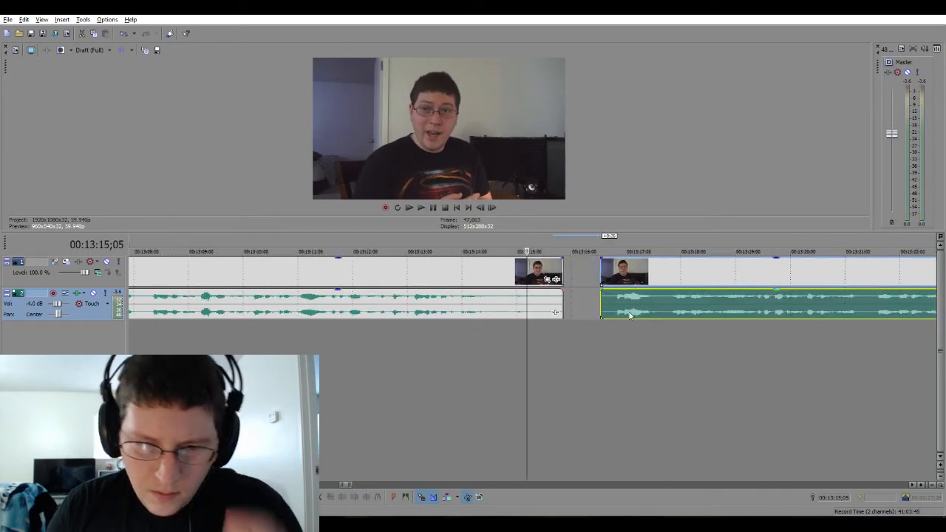
drag(598, 305, 570, 311)
click(560, 307)
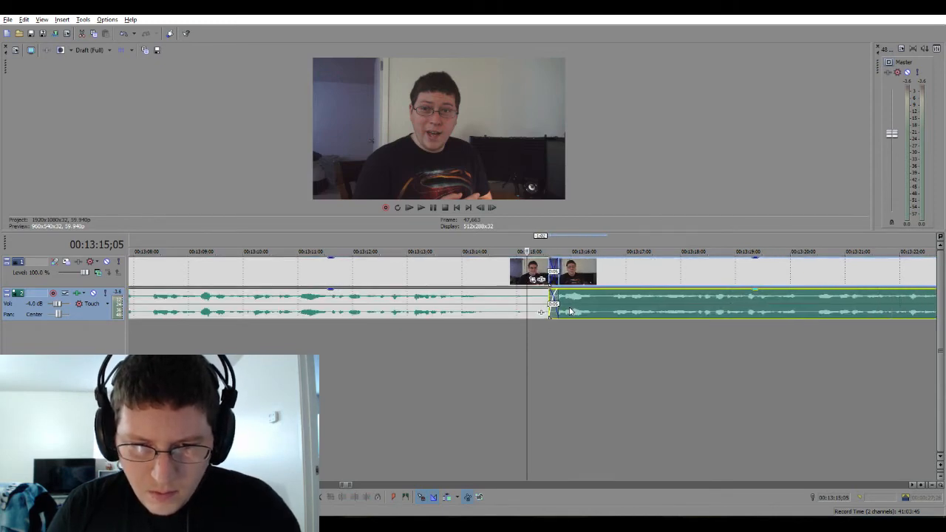
Play from about 00:13:13;26 across the adjusted crossfade to check the transition.
click(455, 340)
key(space)
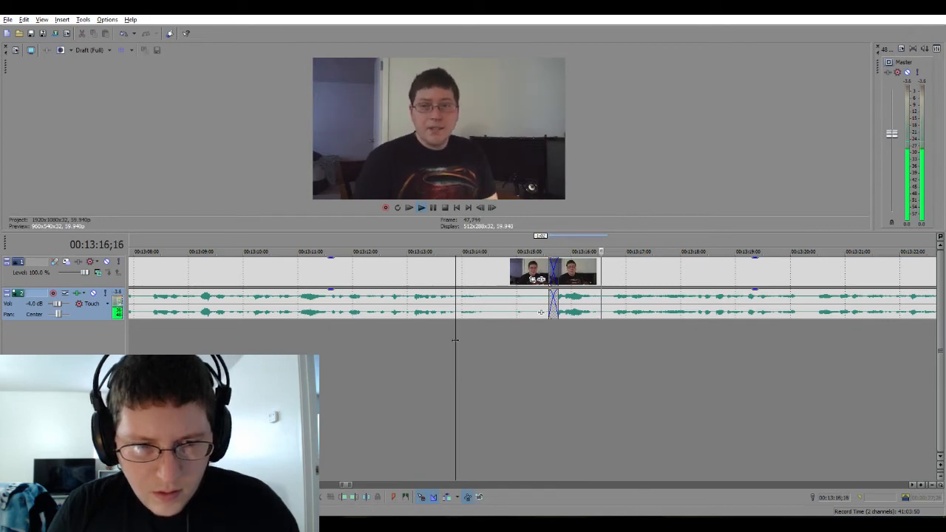
scroll(530, 341, down, 3)
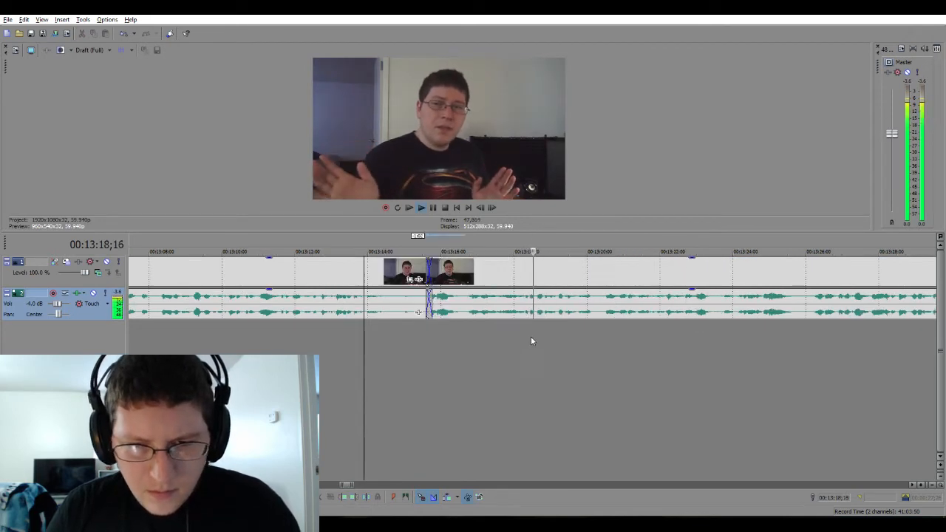
scroll(531, 337, down, 3)
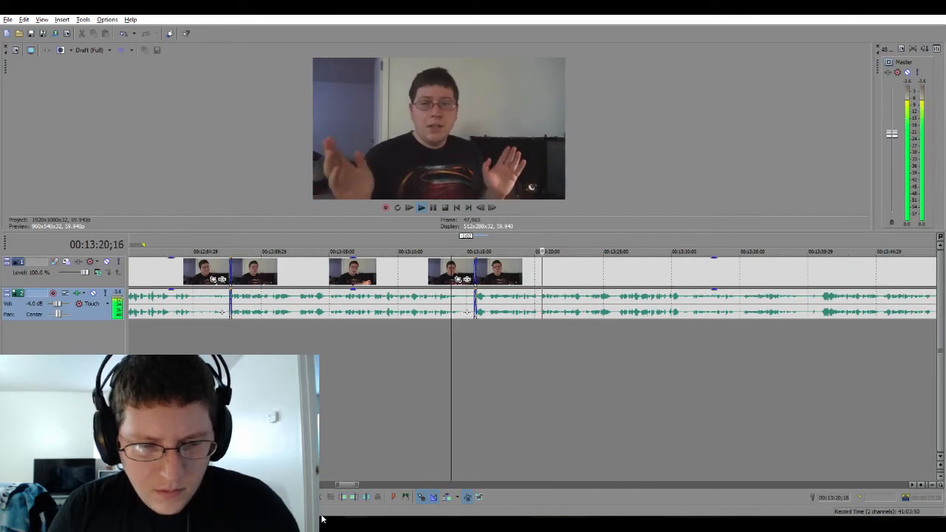
Move the later video clip near 00:19:00 back against the previous video clip's end to close the gap.
drag(360, 485, 465, 485)
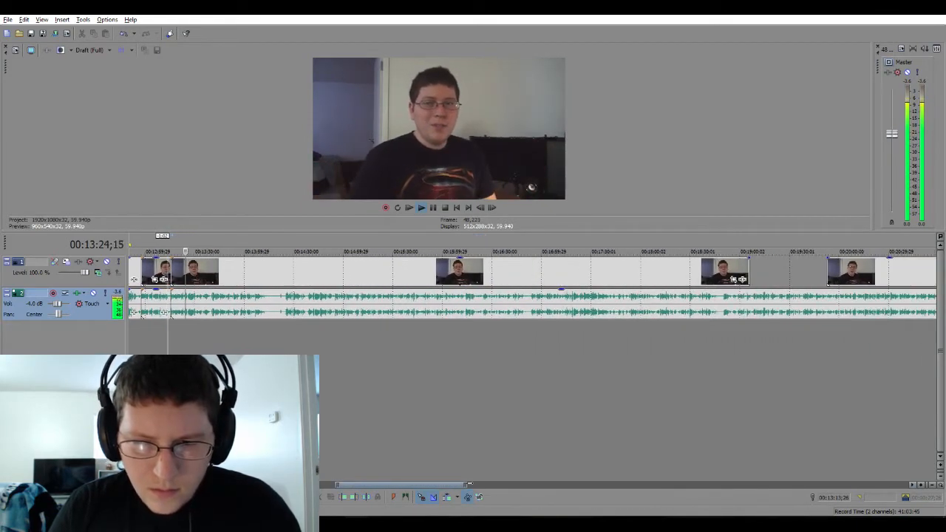
drag(848, 278, 774, 278)
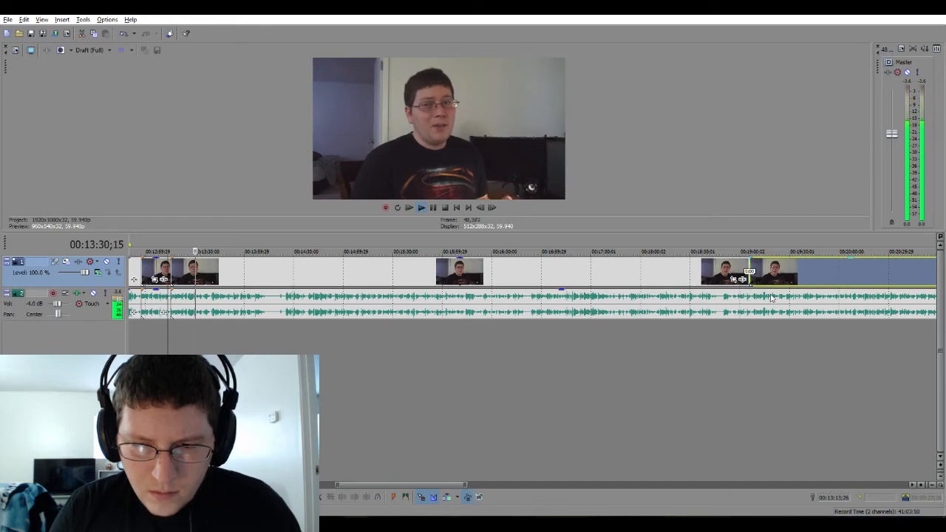
drag(463, 485, 364, 449)
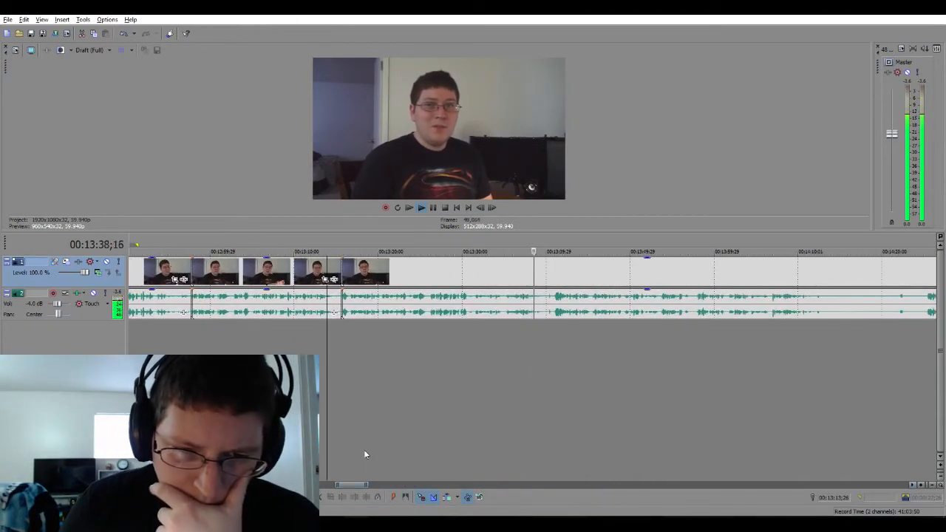
Replay from just after the 00:13:15 crossfade to 00:13:59;23 to look for the next mistake.
click(346, 323)
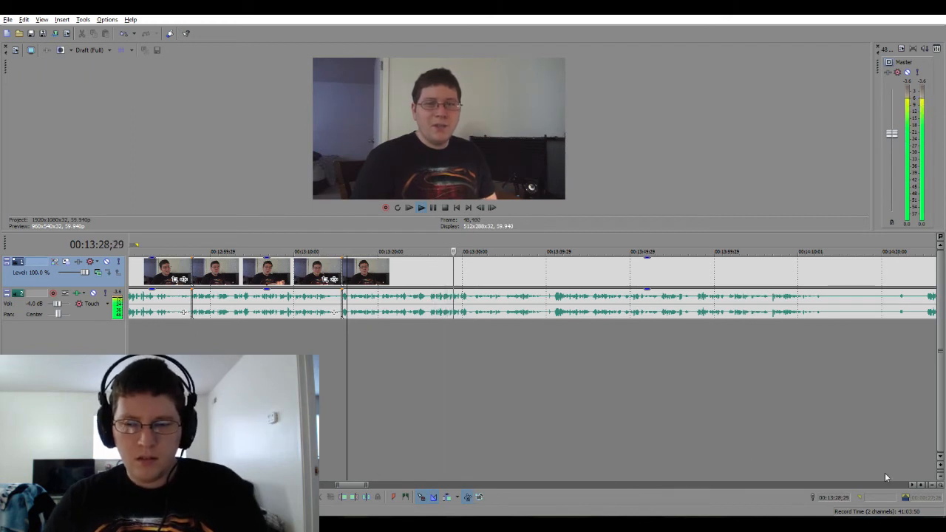
scroll(913, 486, right, 5)
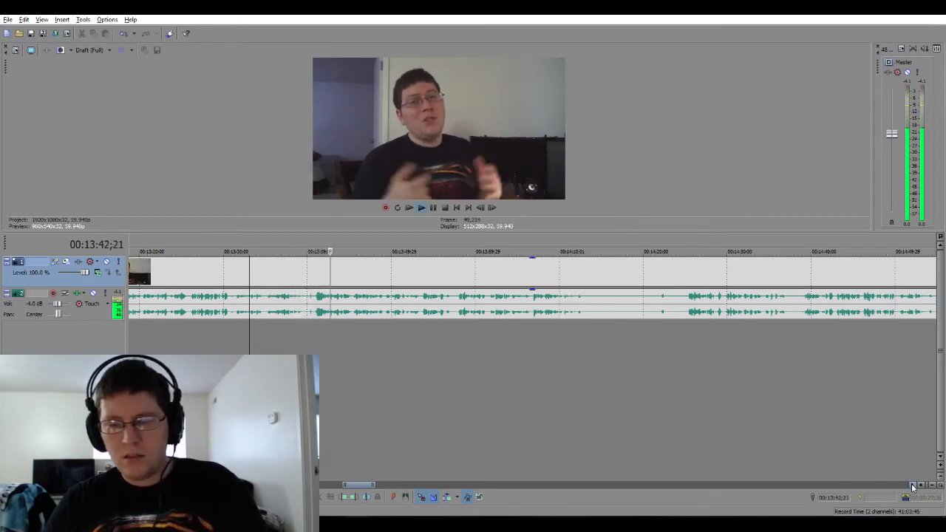
click(912, 486)
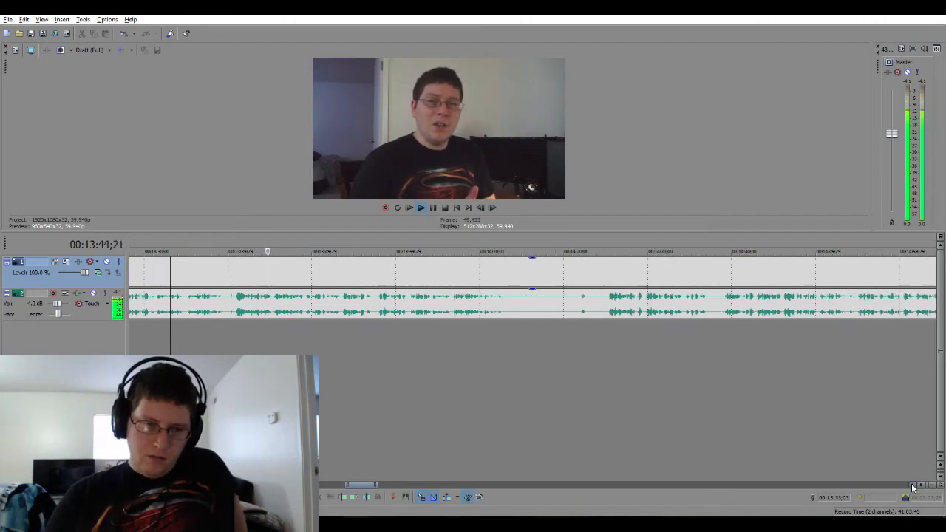
click(912, 487)
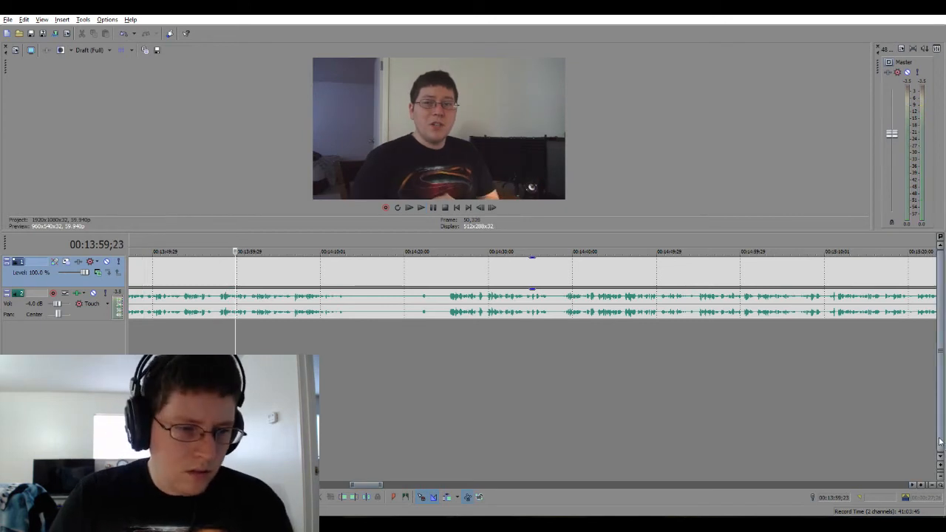
Delete the footage from 00:13:56;12 to 00:13:57;20 and move the following clip back to overlap in a short crossfade.
click(218, 335)
scroll(218, 335, up, 5)
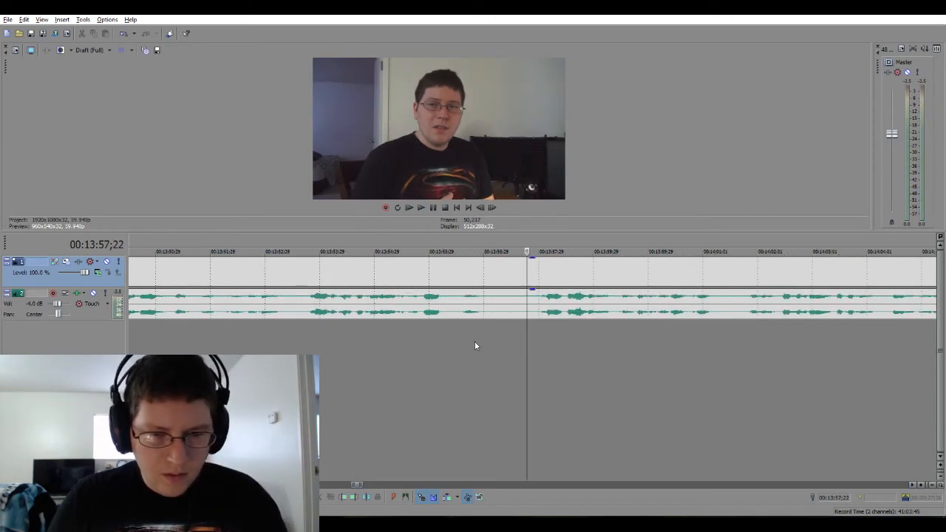
drag(452, 338, 523, 339)
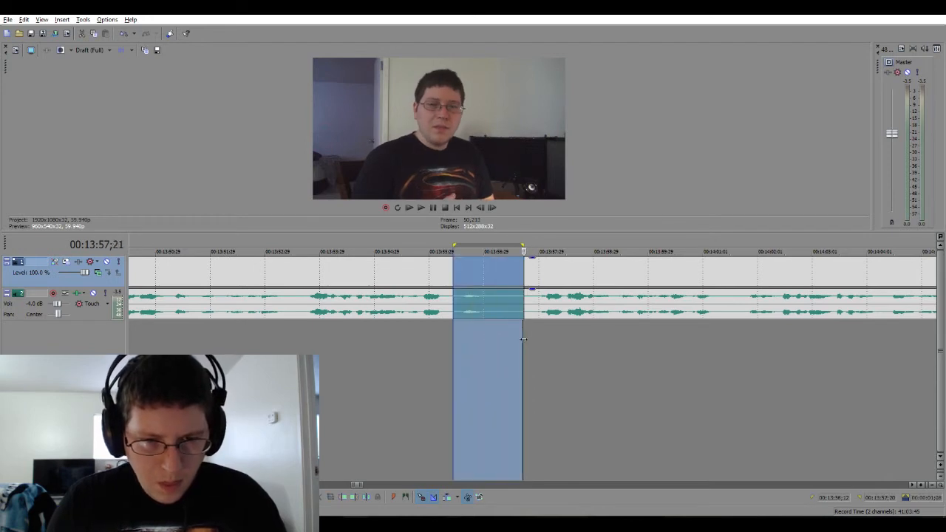
key(Delete)
click(400, 369)
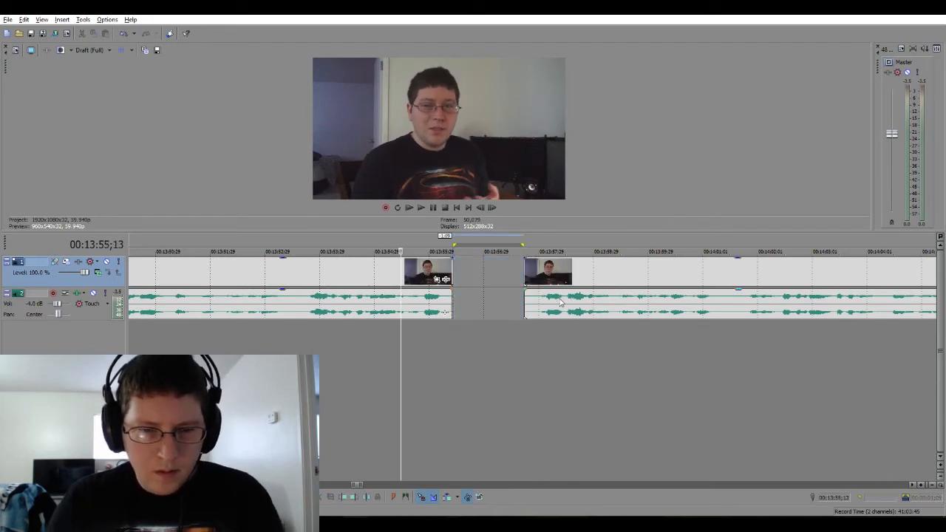
drag(560, 301, 479, 316)
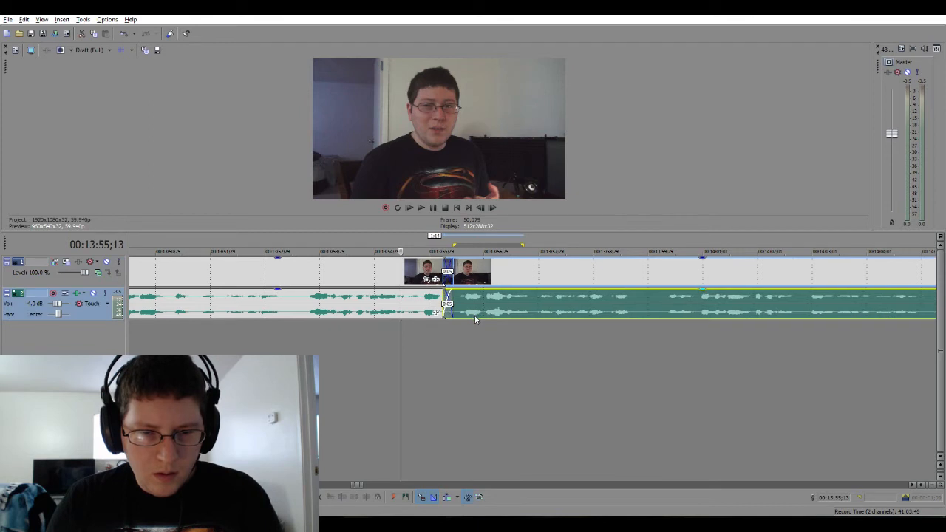
Play from 00:13:54;17 across the new crossfade near 00:13:56 to check the transition.
click(353, 344)
key(space)
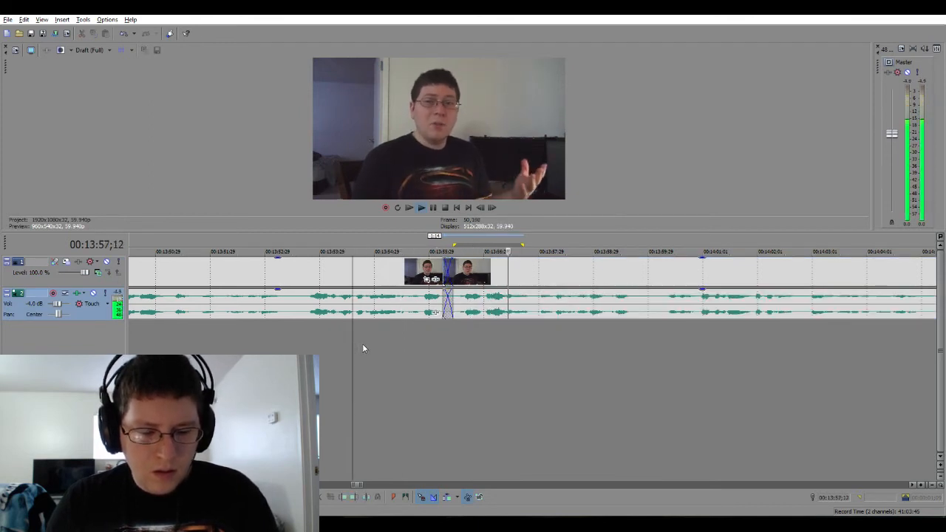
key(space)
Switch to the YouTube live dashboard, post "yaya!!" in the stream chat, and return to the video editor.
key(alt+Tab)
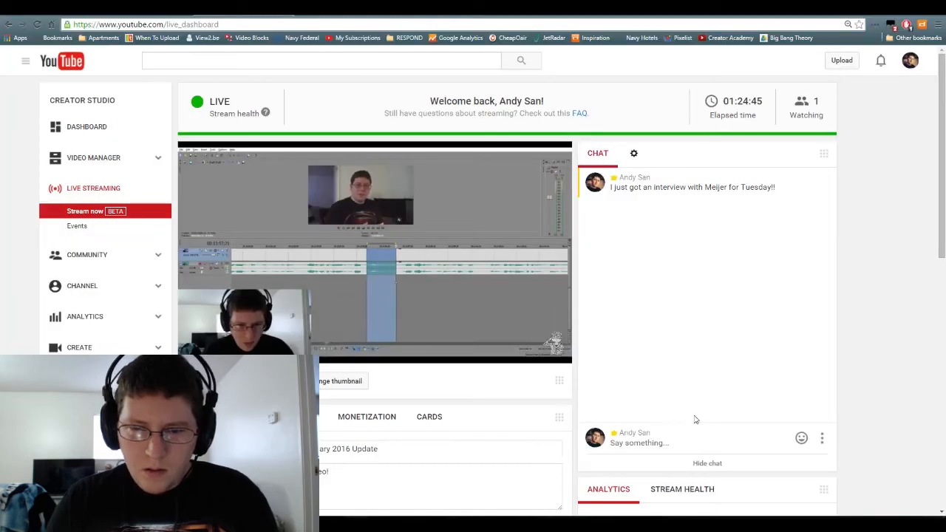
click(681, 439)
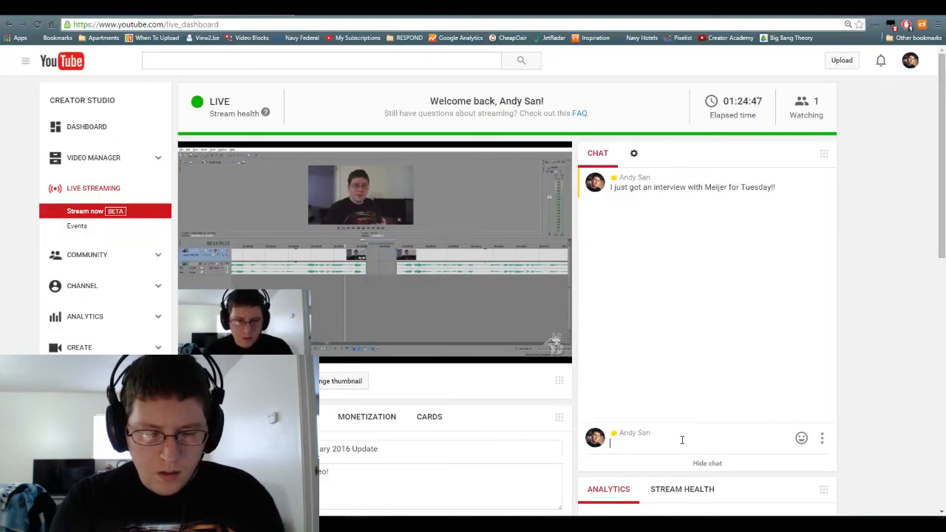
text(yaya!!)
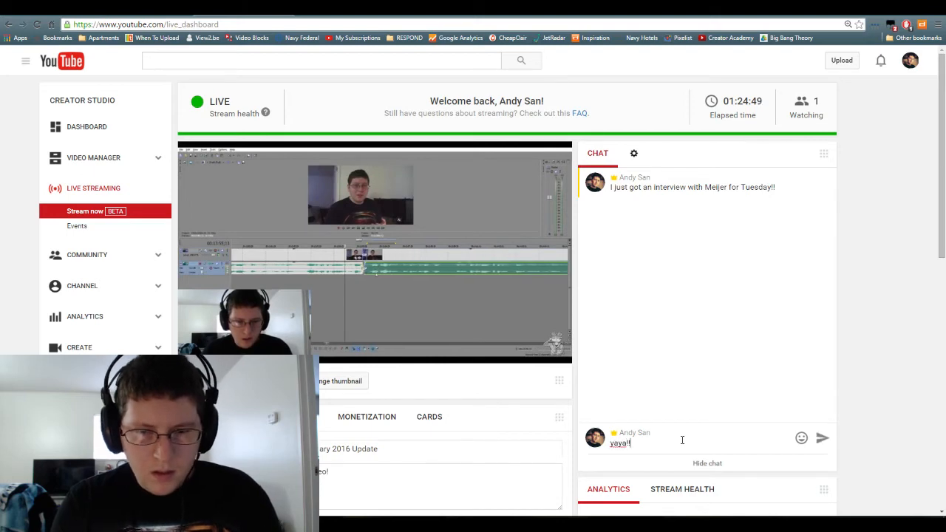
key(Return)
key(alt+Tab)
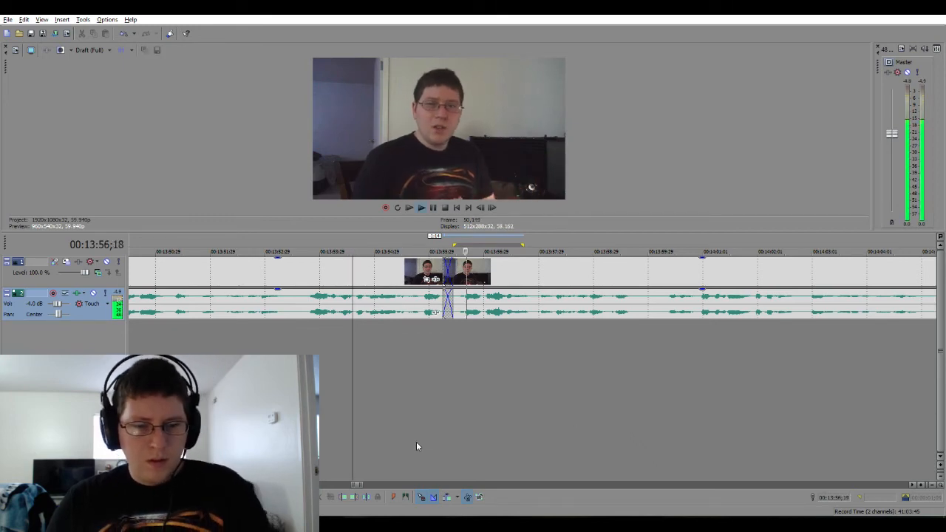
Play on from the 00:13:56 crossfade to 00:14:11;22 to look for the next mistake or pause.
scroll(156, 315, down, 6)
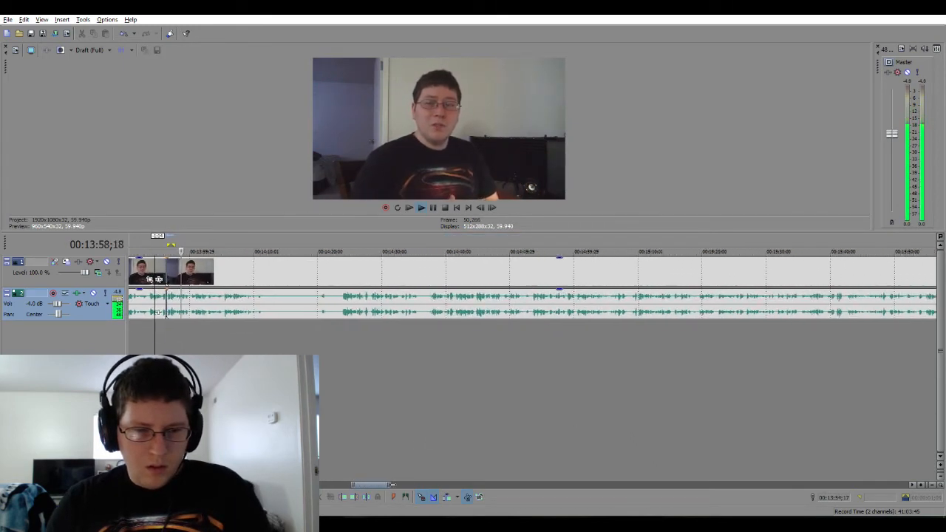
scroll(156, 316, up, 4)
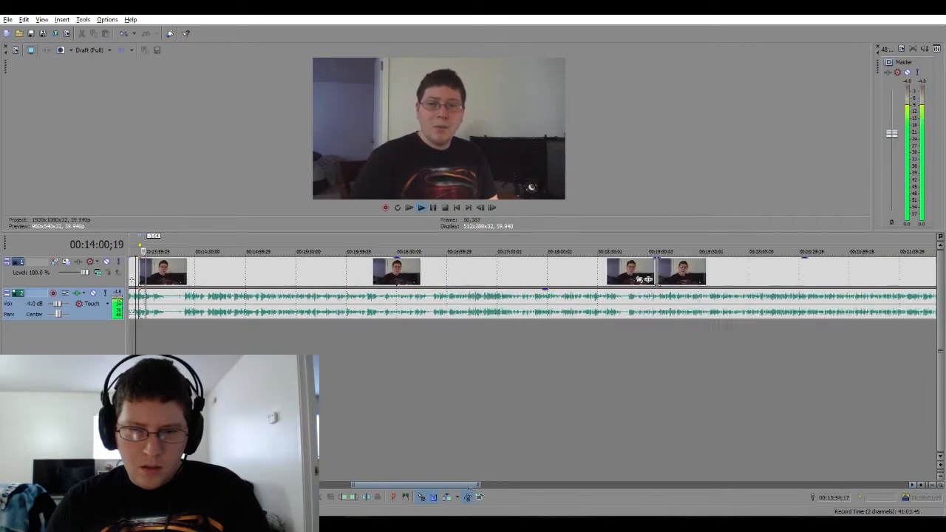
scroll(174, 313, up, 4)
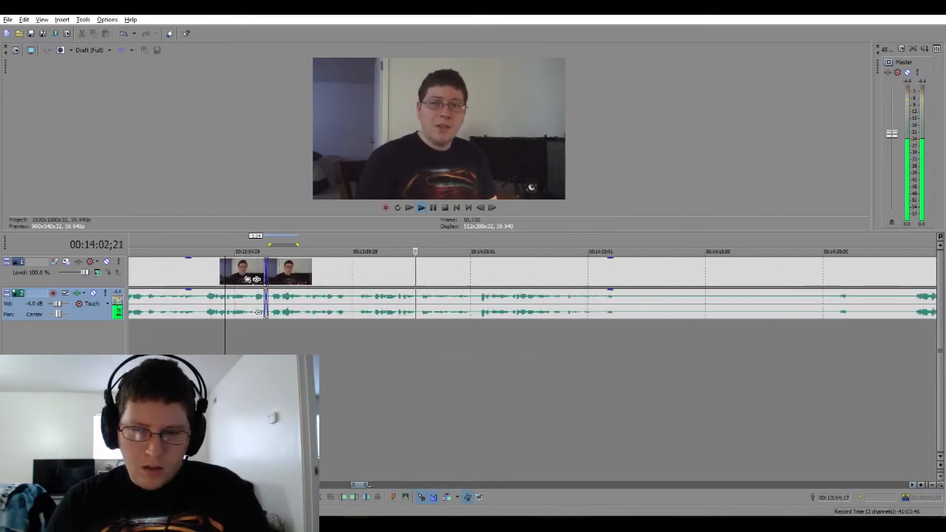
scroll(174, 312, down, 1)
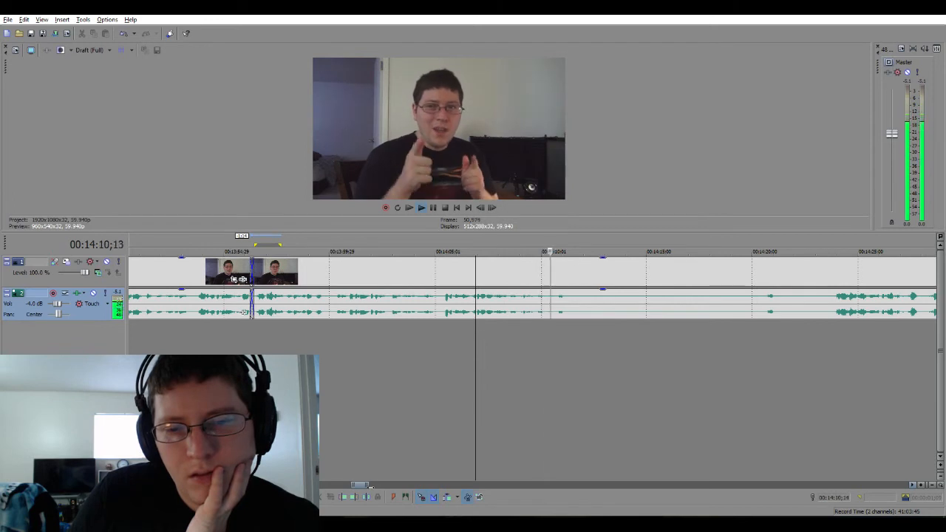
key(Return)
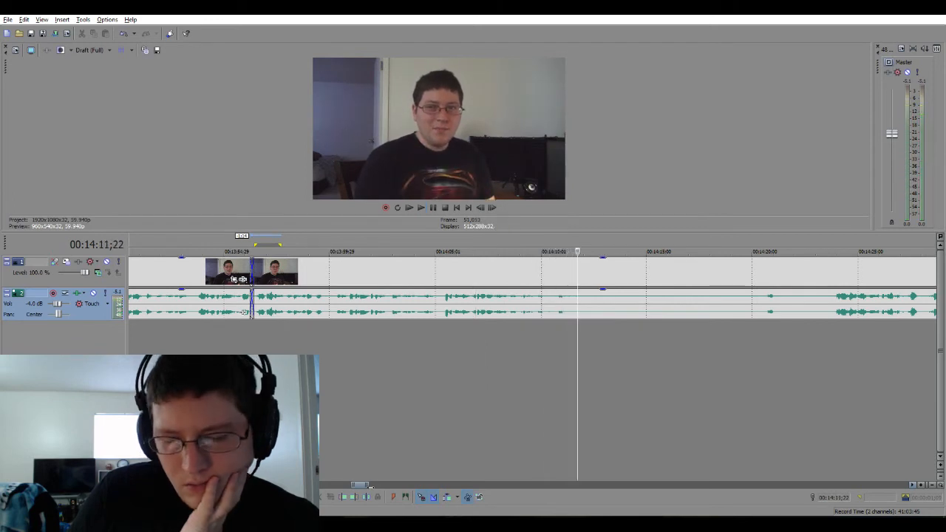
Replay the end of the sentence near 00:14:11 and split the video and audio at 00:14:11;13.
scroll(243, 312, up, 2)
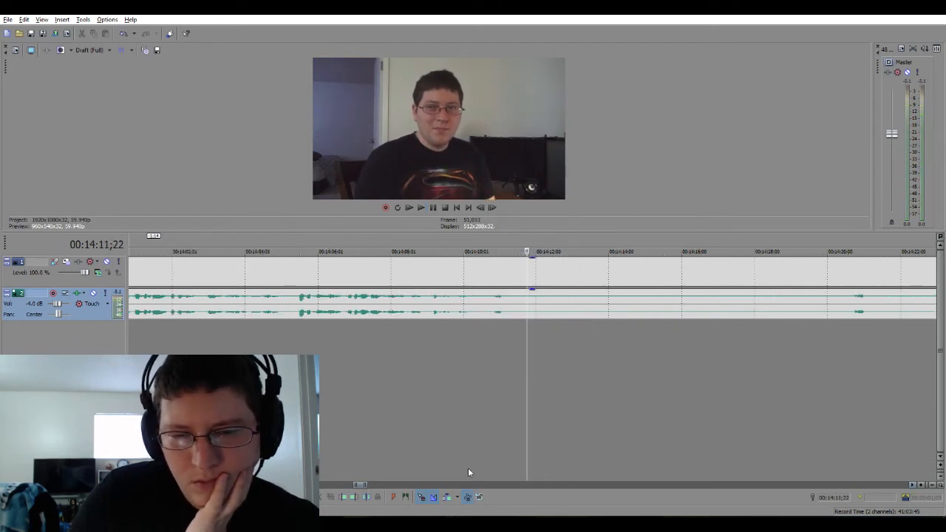
click(484, 370)
key(space)
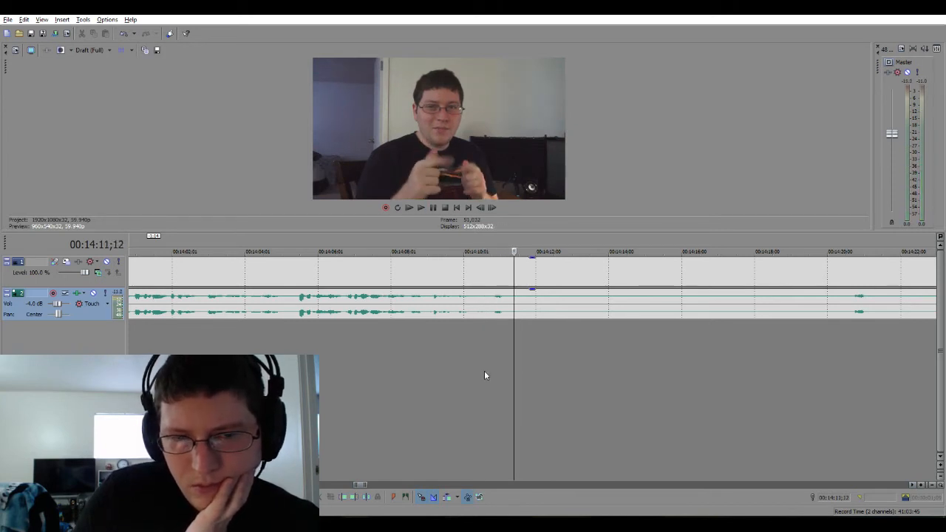
key(space)
key(space)
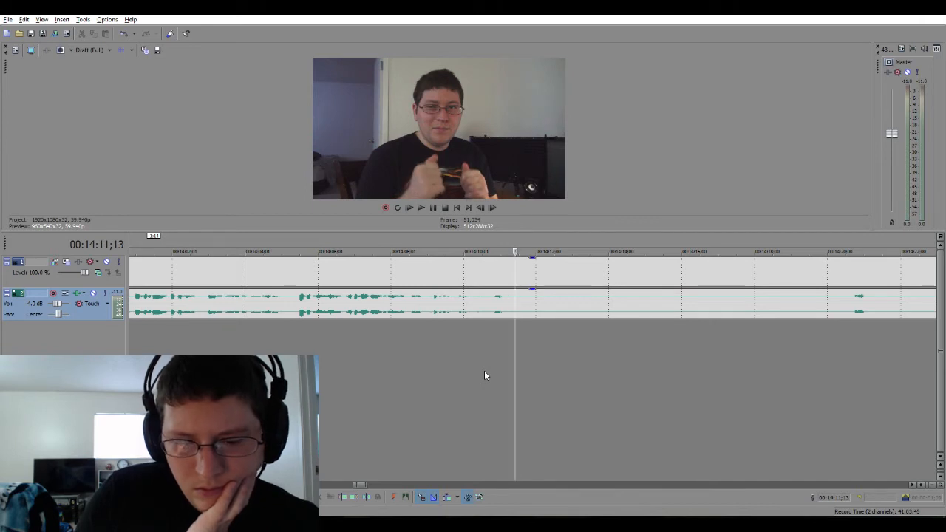
Split the video and audio at 00:14:23;22 just before the speech resumes, and delete the footage back to 00:14:11;13.
scroll(484, 375, down, 2)
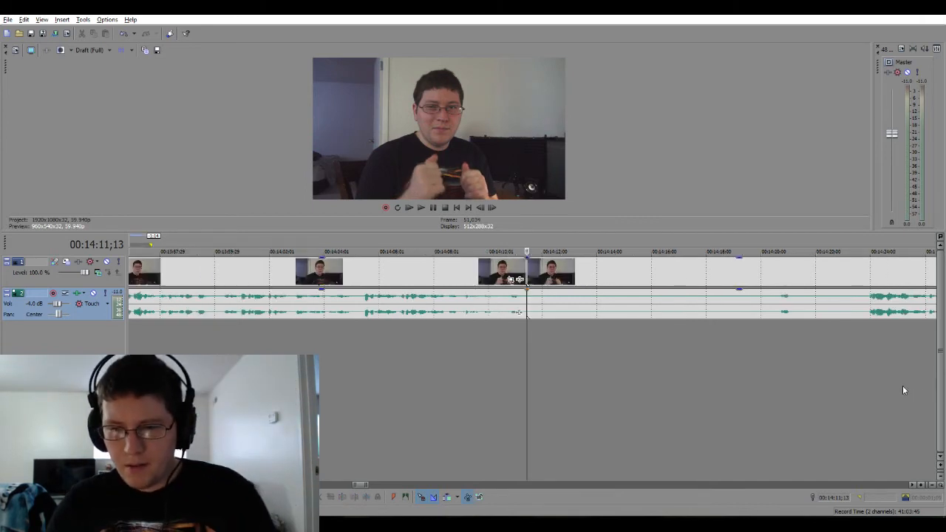
click(785, 349)
key(space)
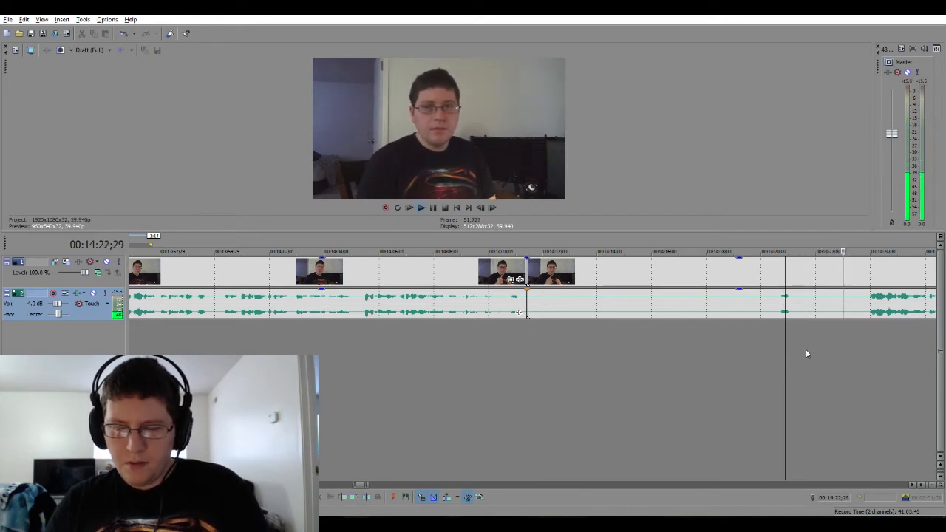
click(863, 333)
key(space)
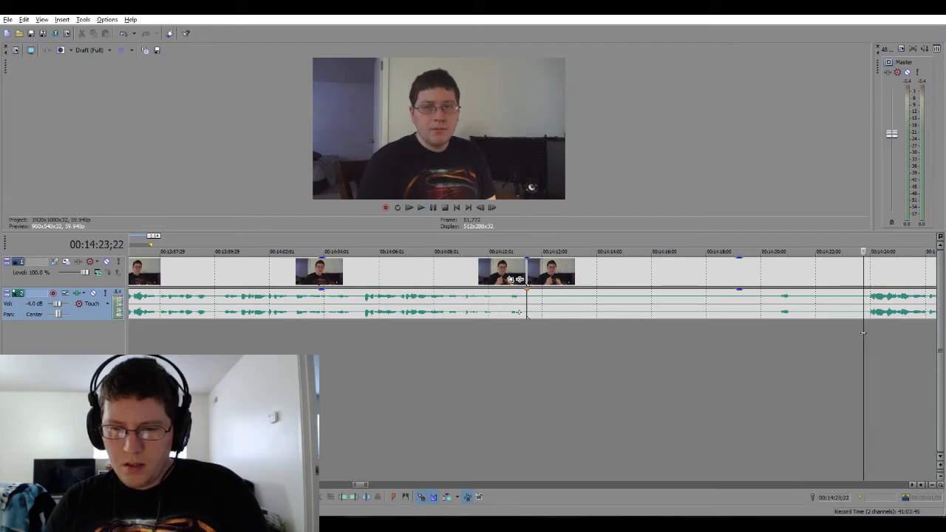
click(820, 307)
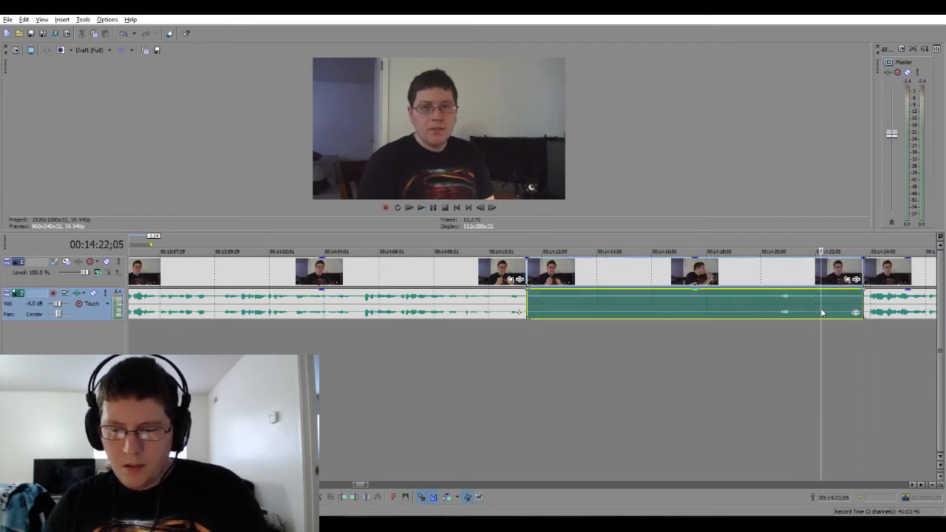
key(Delete)
Move the following clip back to overlap the previous one in a short crossfade near 00:14:11, and play across it.
drag(910, 310, 574, 304)
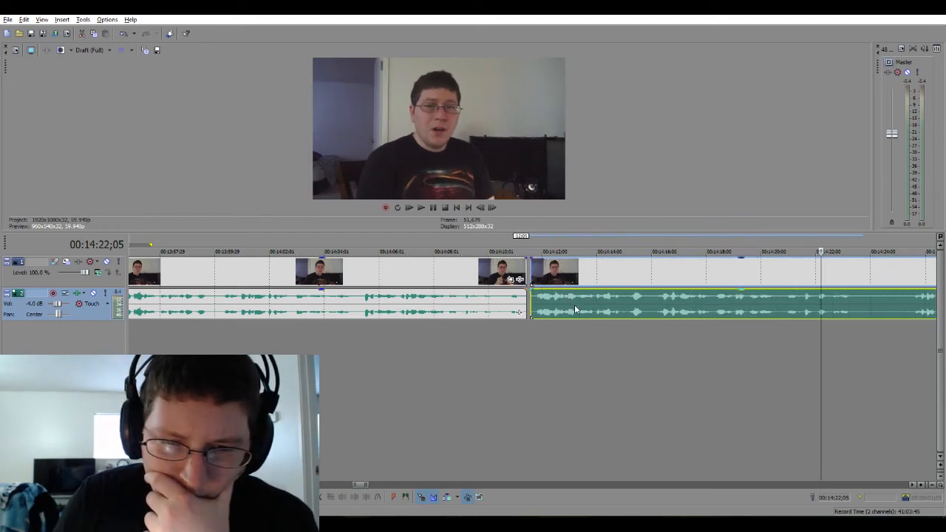
click(544, 341)
scroll(545, 342, up, 3)
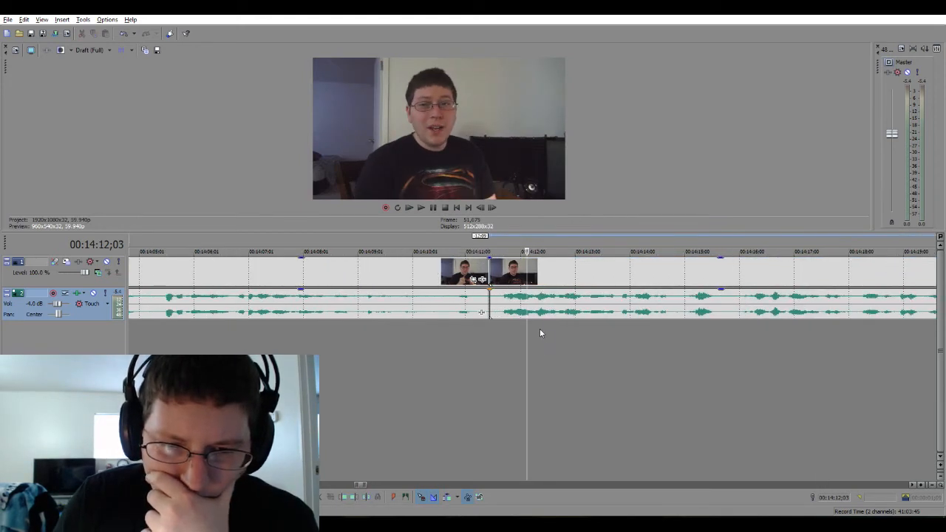
click(505, 311)
click(445, 328)
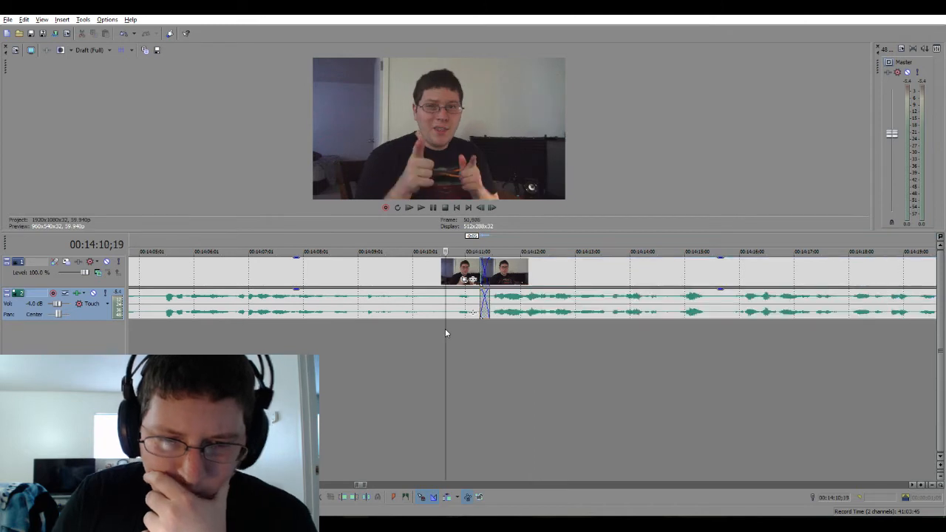
key(space)
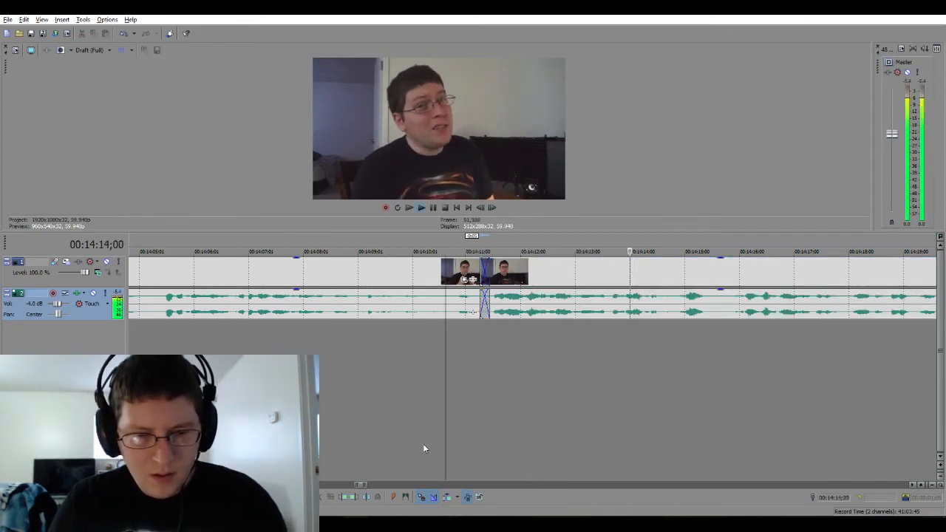
Move the later video clip near 00:18:20 back against the previous video clip's end to close the gap.
drag(367, 486, 846, 519)
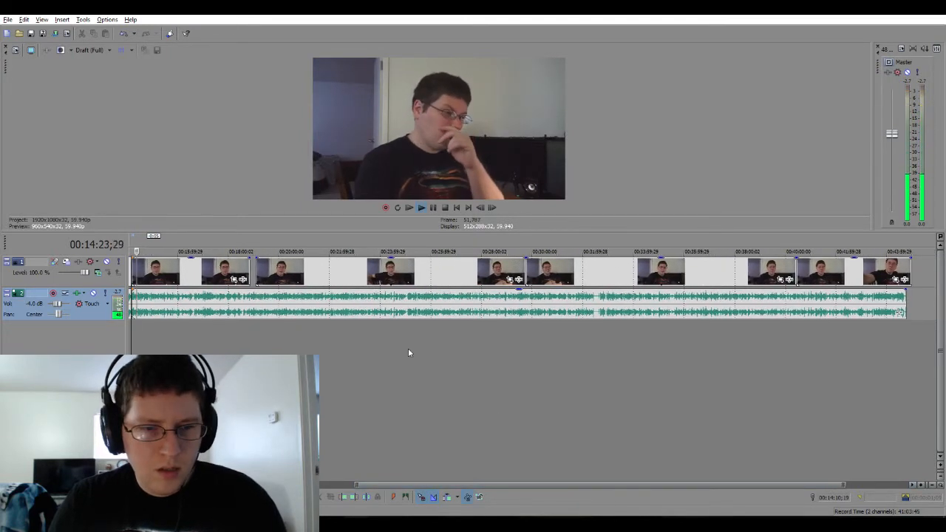
drag(389, 283, 385, 280)
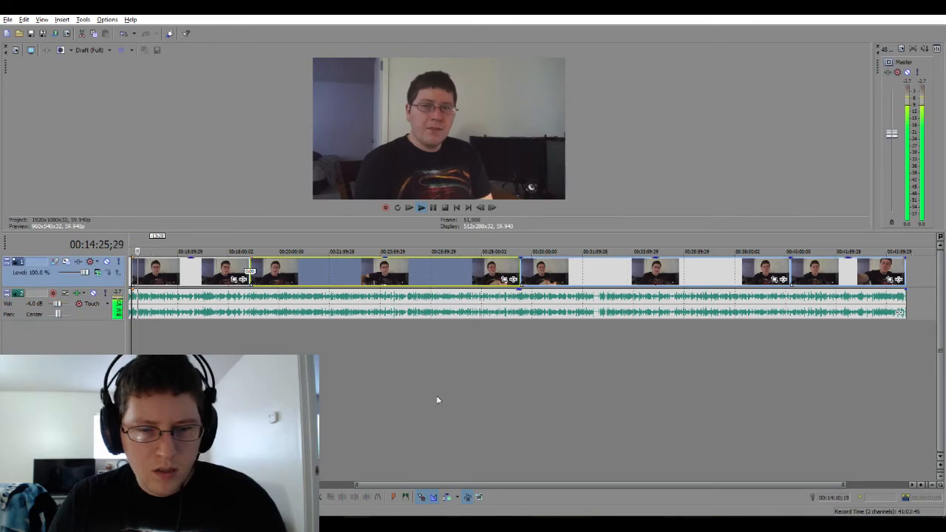
drag(845, 485, 371, 485)
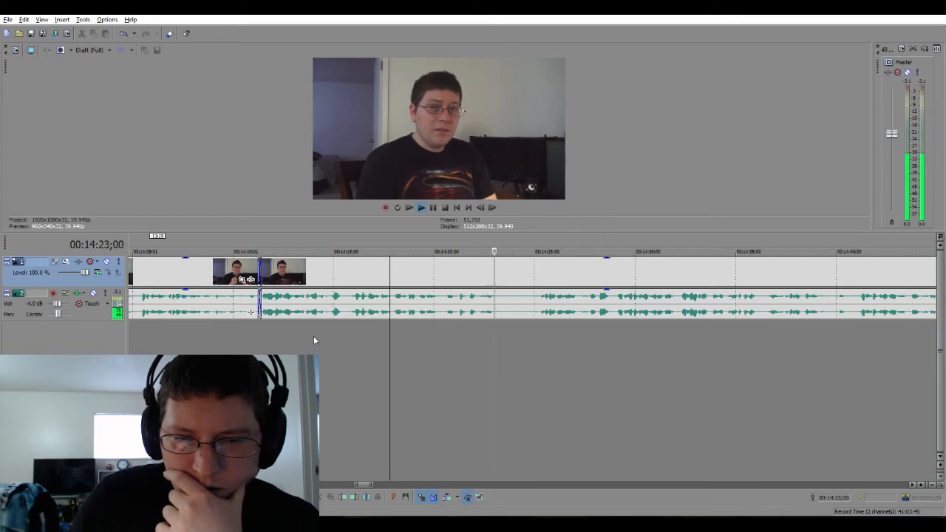
Split the video and audio at 00:14:23;02 and 00:14:25;03, and delete the pause between the two cuts.
key(Return)
key(Left)
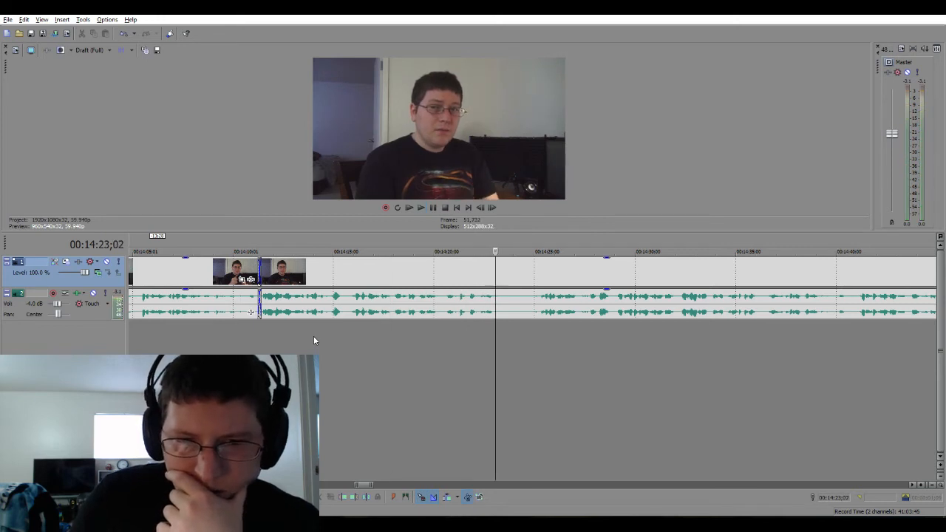
key(ctrl+z)
key(Return)
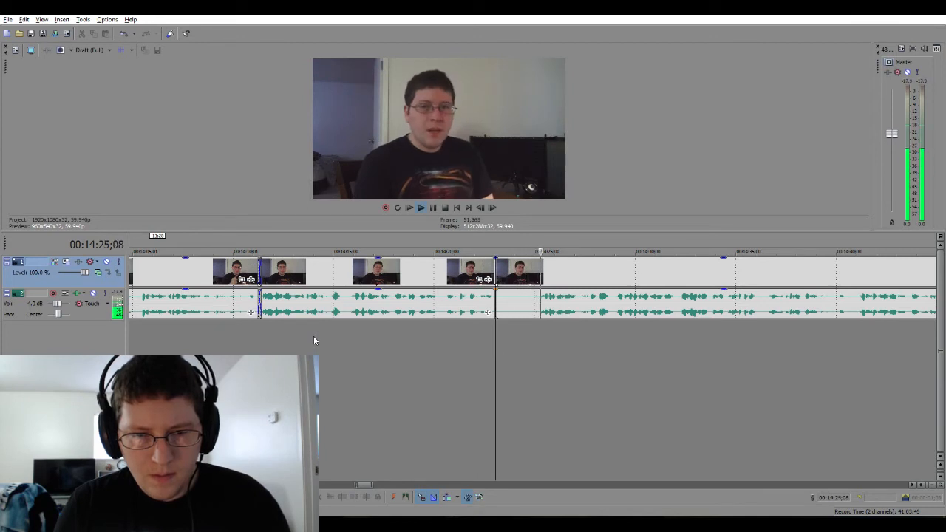
key(Return)
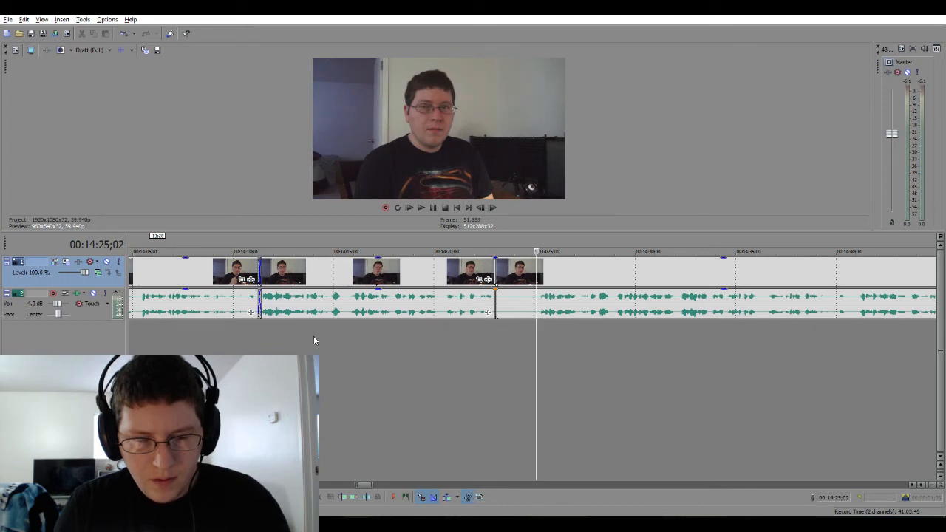
key(ctrl+v)
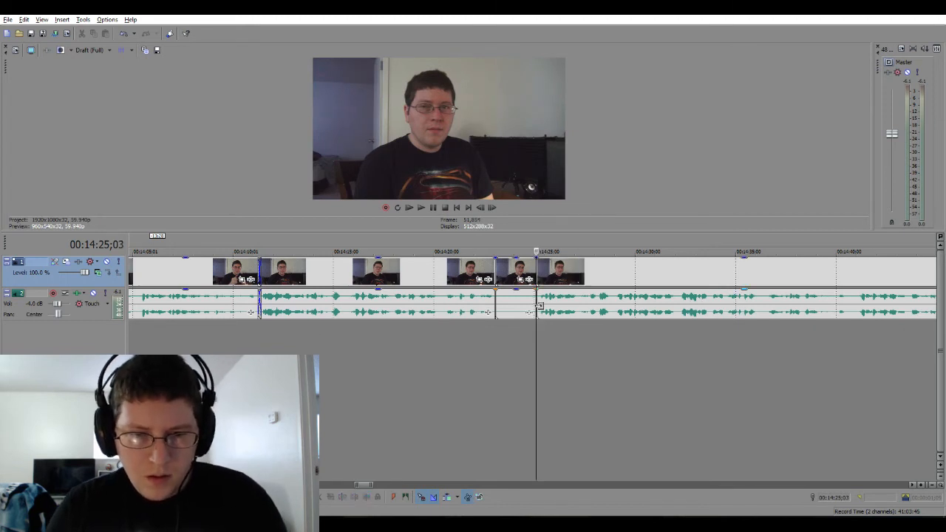
click(511, 307)
key(Delete)
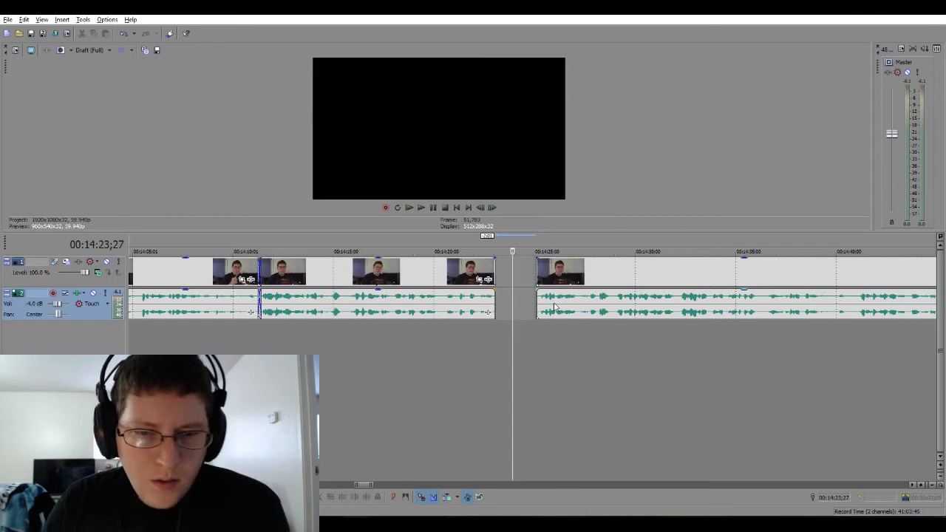
Move the following clip back over the previous clip's end near 00:14:23 and shorten the overlap to a brief crossfade.
drag(555, 307, 507, 314)
scroll(481, 358, up, 8)
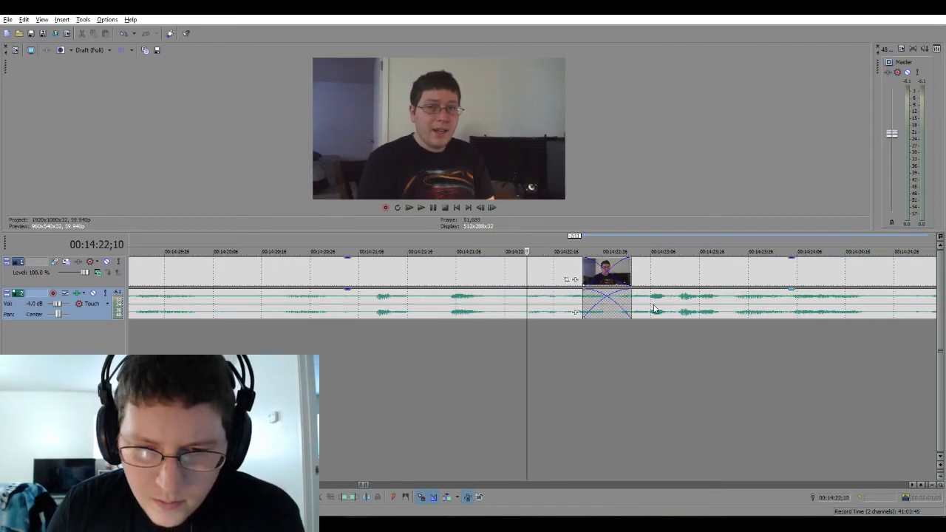
drag(654, 309, 675, 309)
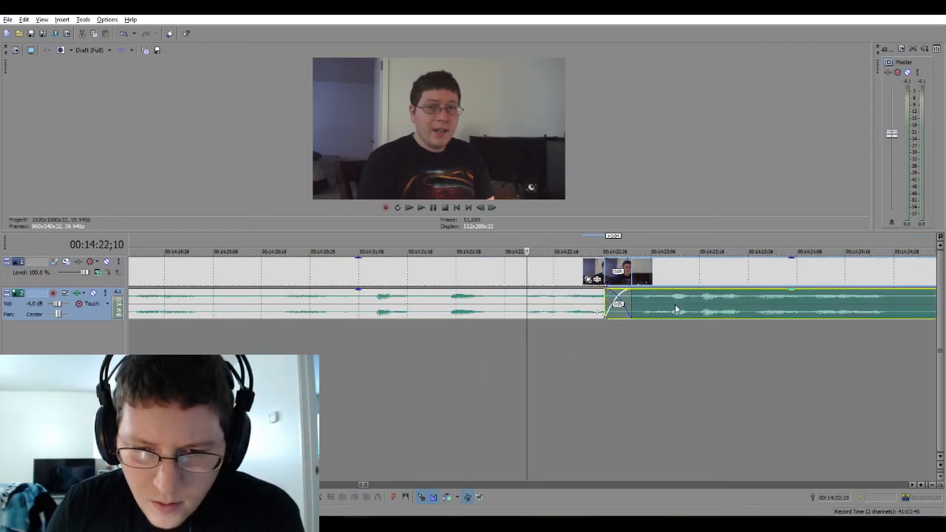
Play from 00:14:21;20 across the new crossfade to about 00:14:41, and go back to 00:14:37;05 to review the footage there.
scroll(675, 311, down, 8)
click(503, 342)
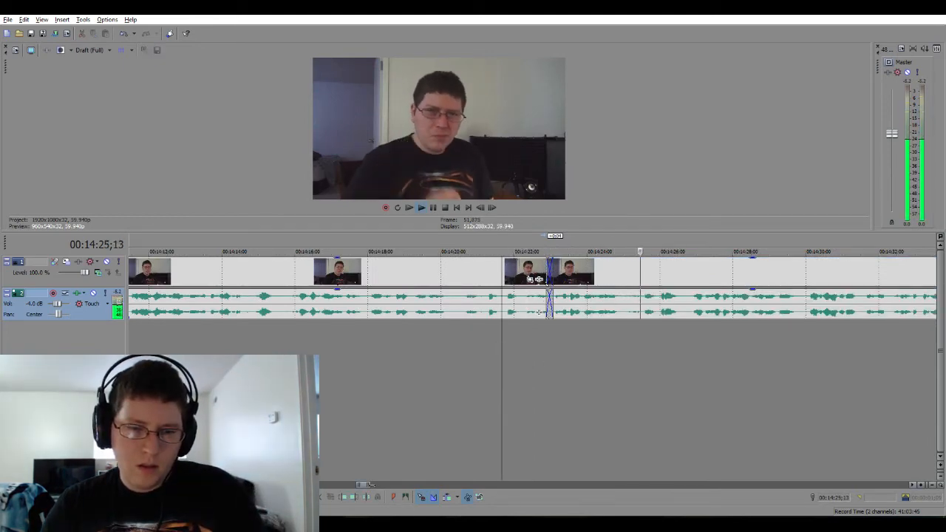
scroll(383, 489, down, 4)
scroll(382, 490, down, 1)
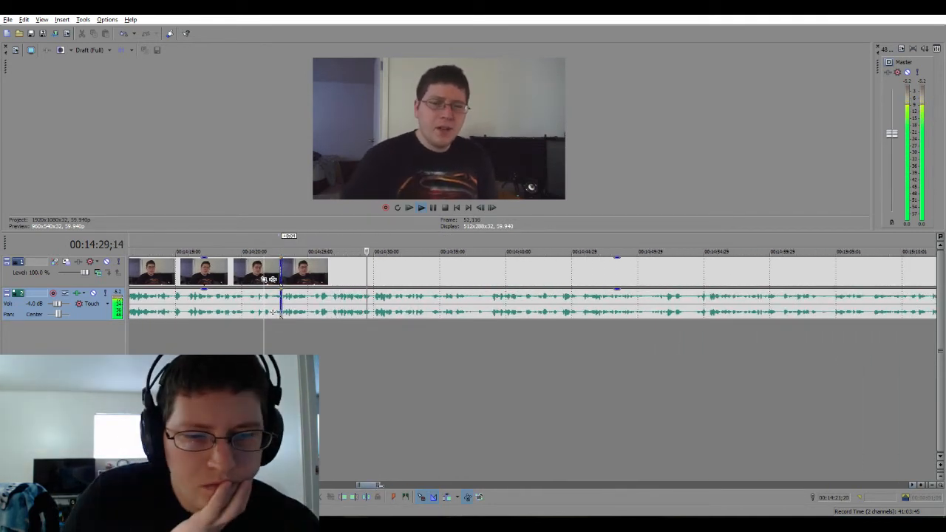
scroll(222, 312, down, 4)
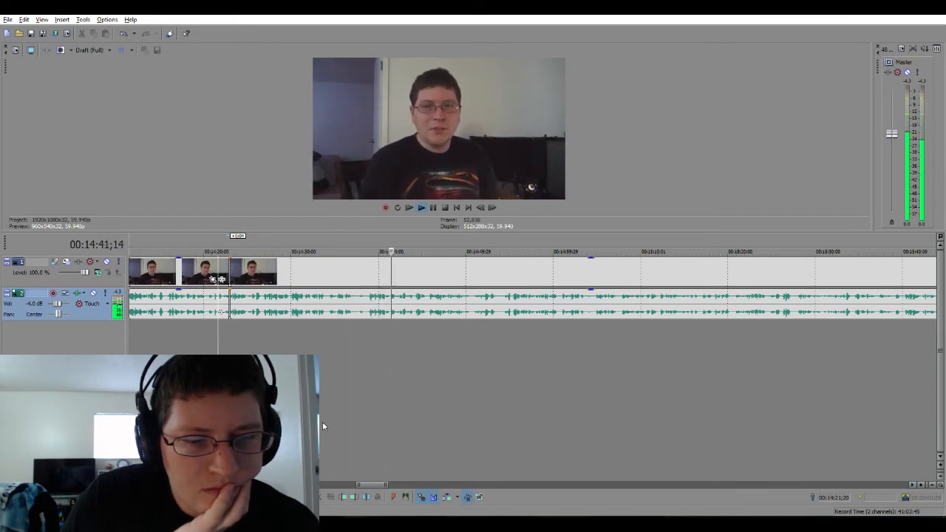
click(349, 405)
key(Return)
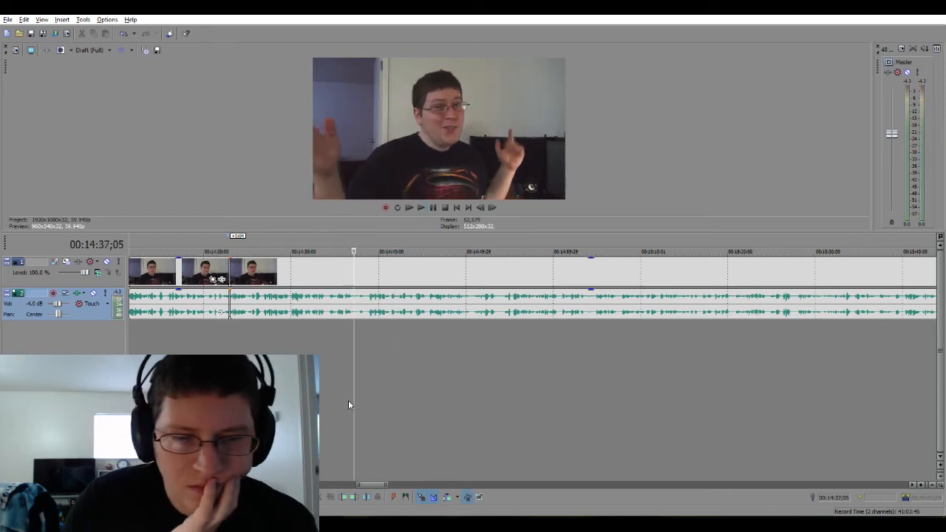
Delete the short pause near 00:14:38 and move the following clip back over the previous clip's end as a brief crossfade.
scroll(349, 405, up, 3)
scroll(348, 405, up, 2)
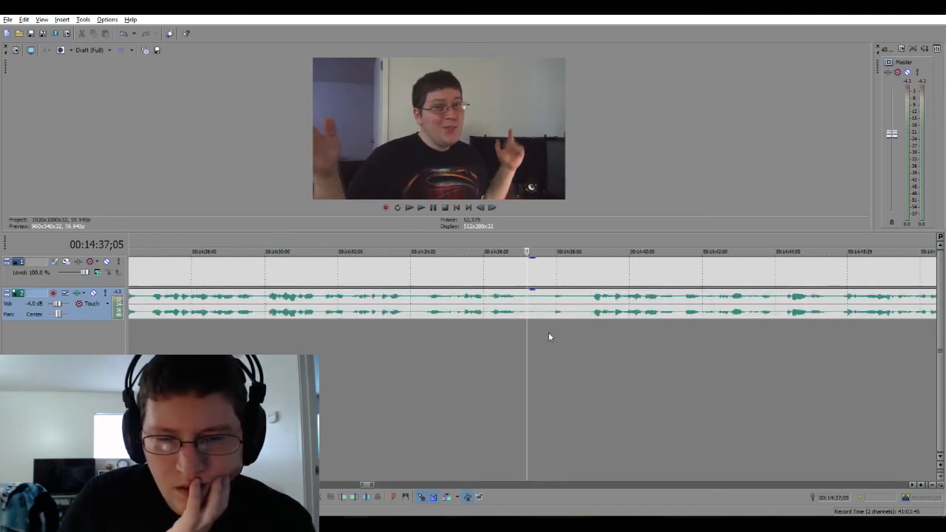
mouse_move(550, 337)
mouse_down()
mouse_move(580, 333)
mouse_move(547, 321)
mouse_up()
key(Delete)
click(487, 351)
click(578, 315)
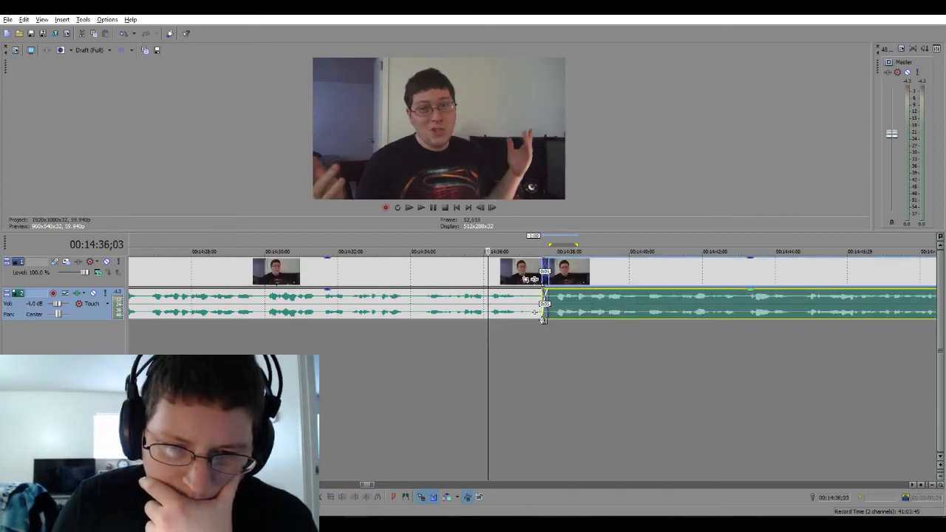
Play across the new crossfade near 00:14:37 and review the footage to about 00:14:55.
scroll(524, 335, down, 3)
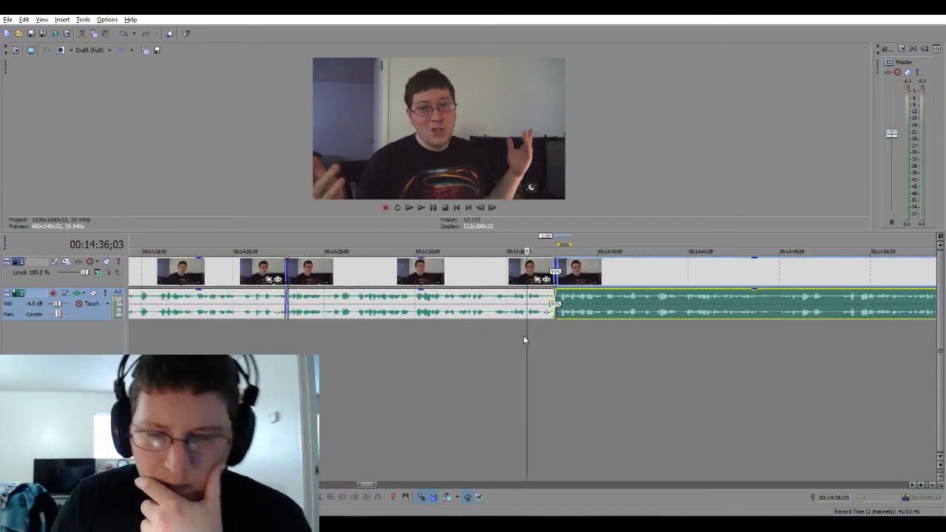
click(498, 351)
key(space)
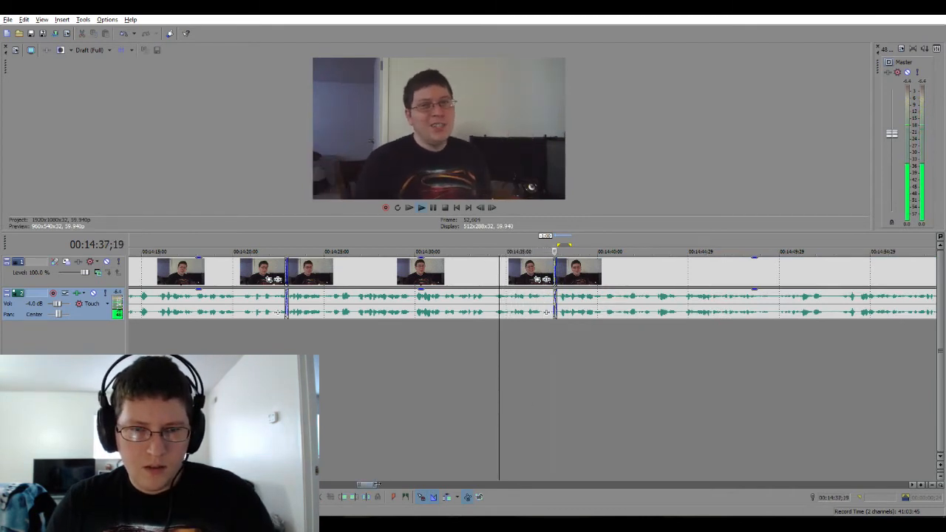
drag(376, 485, 386, 484)
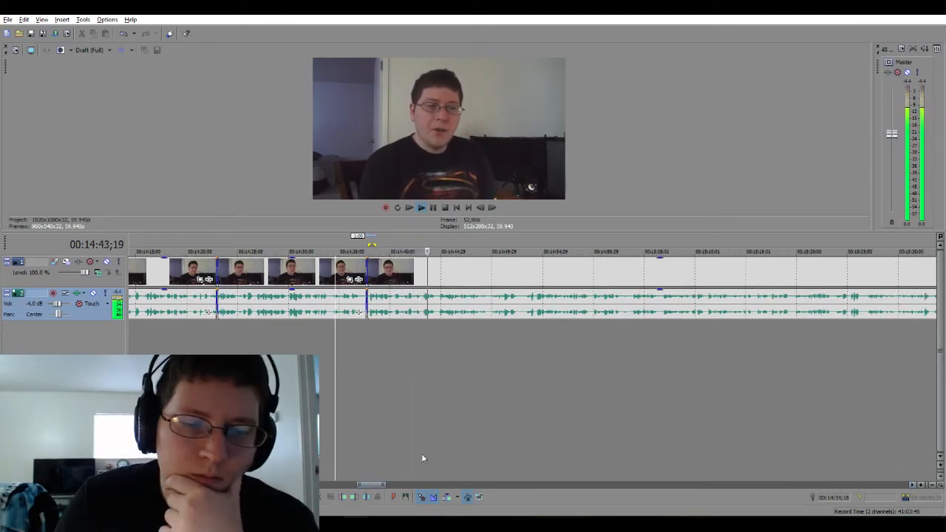
drag(386, 484, 401, 484)
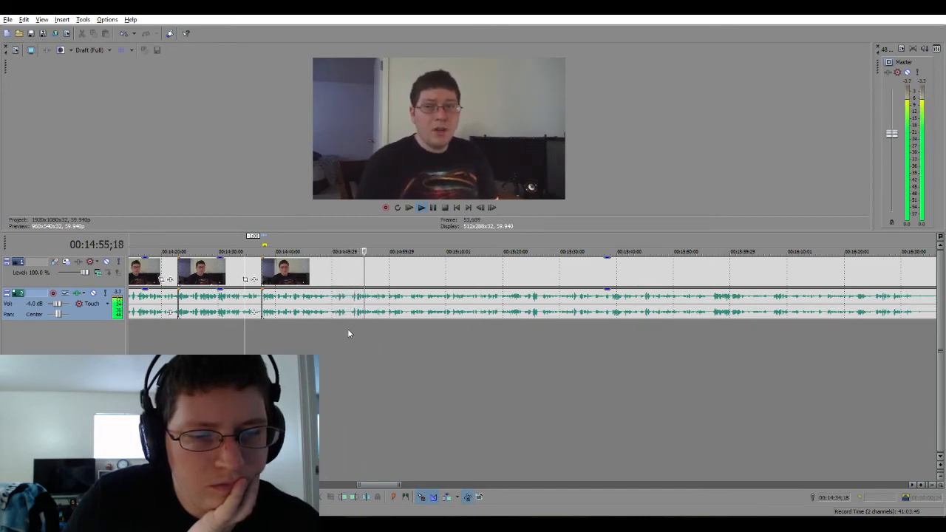
Delete the video and audio from 00:14:49;23 to 00:14:54;06.
scroll(348, 331, up, 5)
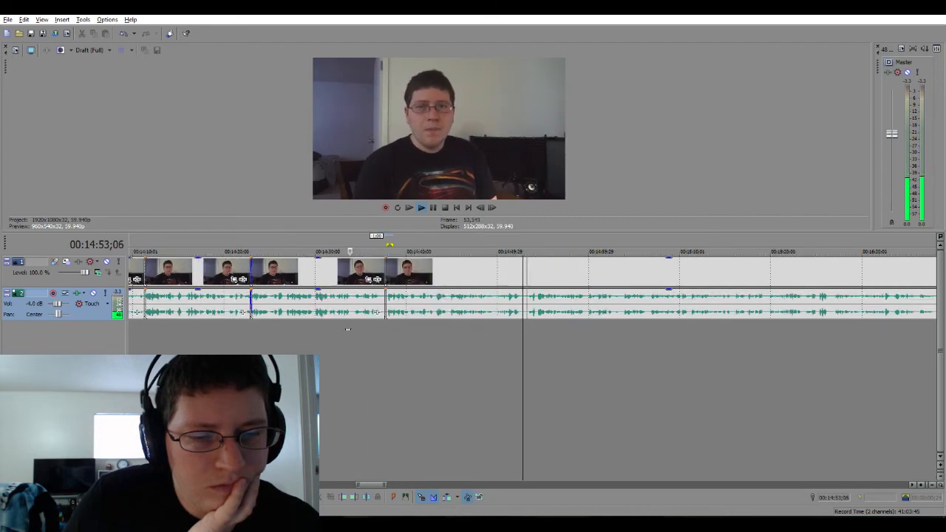
click(438, 324)
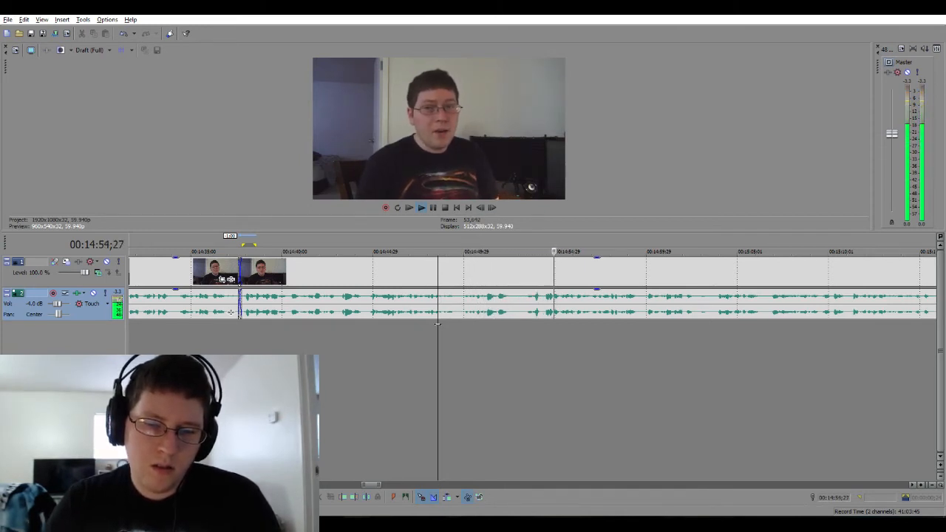
drag(460, 323, 540, 328)
key(Delete)
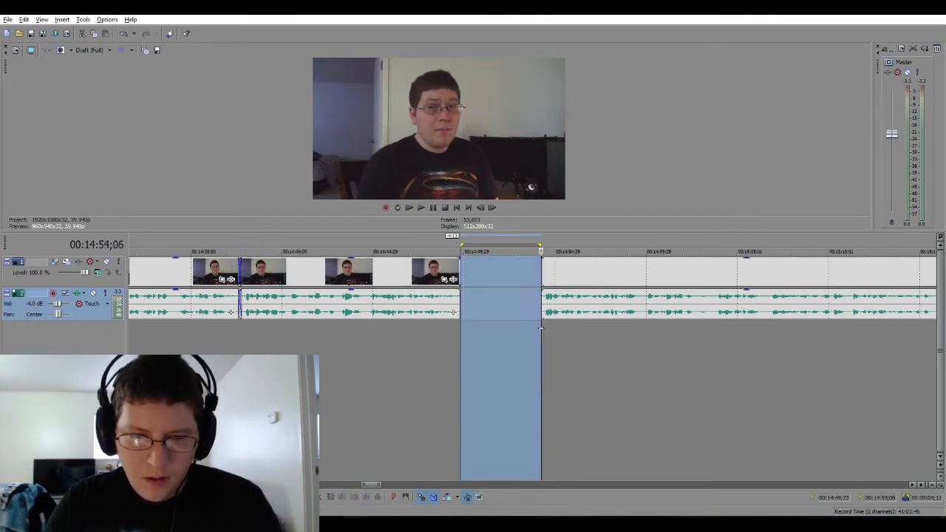
Move the following clip back over the previous clip's end near 00:14:49 and shorten the overlap to a brief crossfade.
click(425, 348)
click(550, 307)
drag(550, 307, 467, 317)
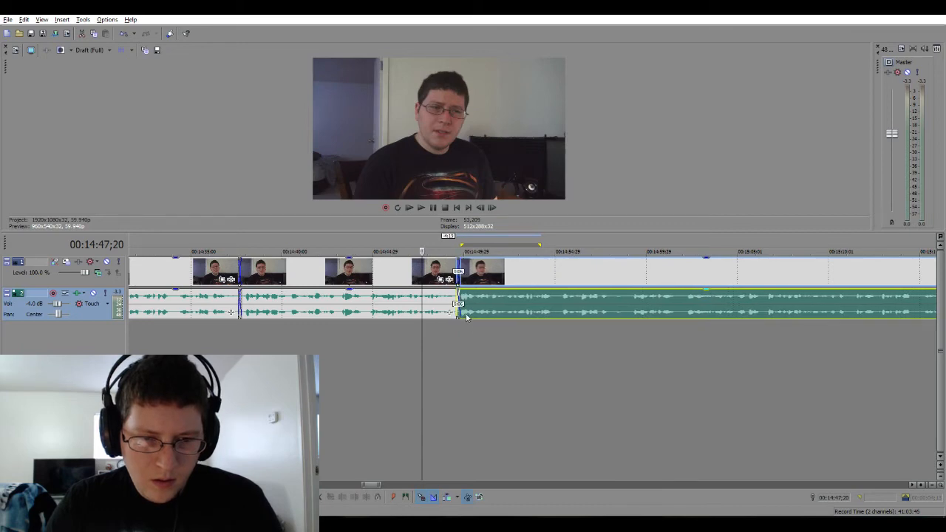
click(458, 332)
scroll(458, 332, up, 3)
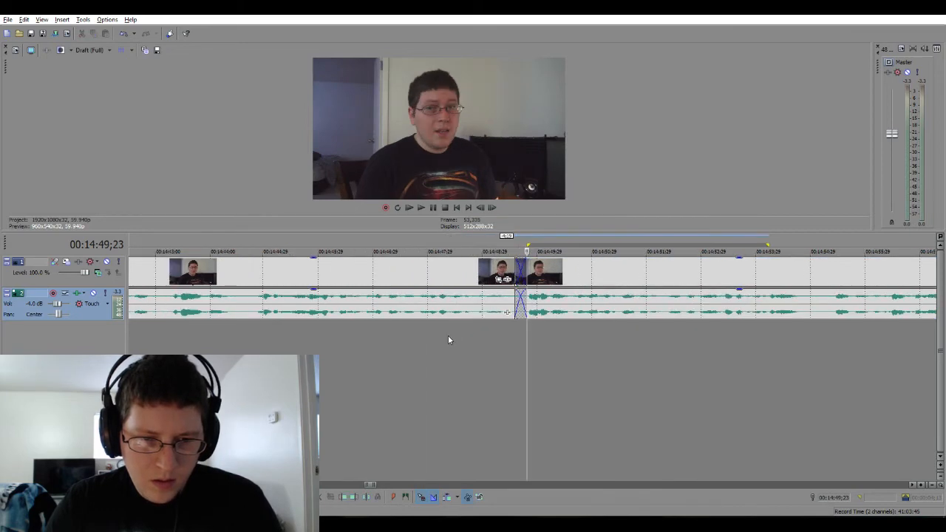
click(448, 335)
click(549, 311)
drag(548, 311, 548, 311)
scroll(525, 325, down, 3)
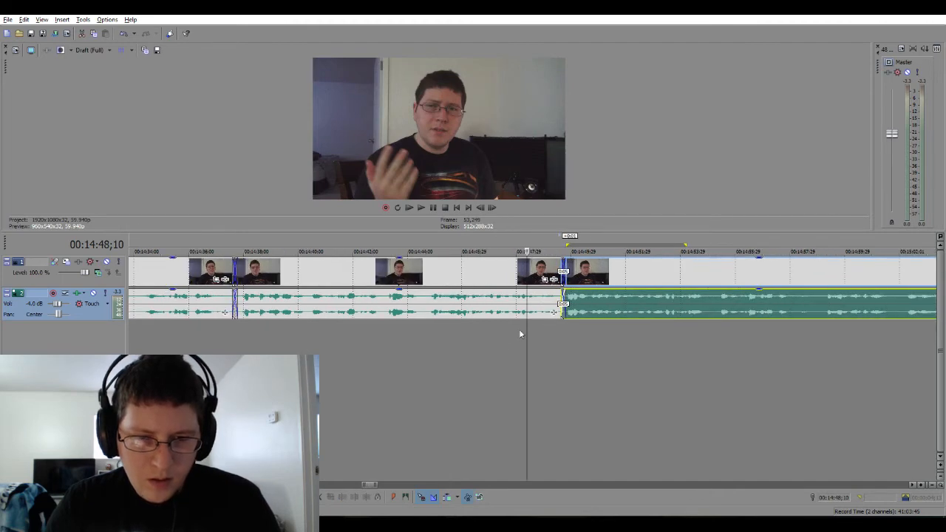
Play from 00:14:47;12 across the new crossfade and review the footage to about 00:15:54.
click(500, 340)
key(space)
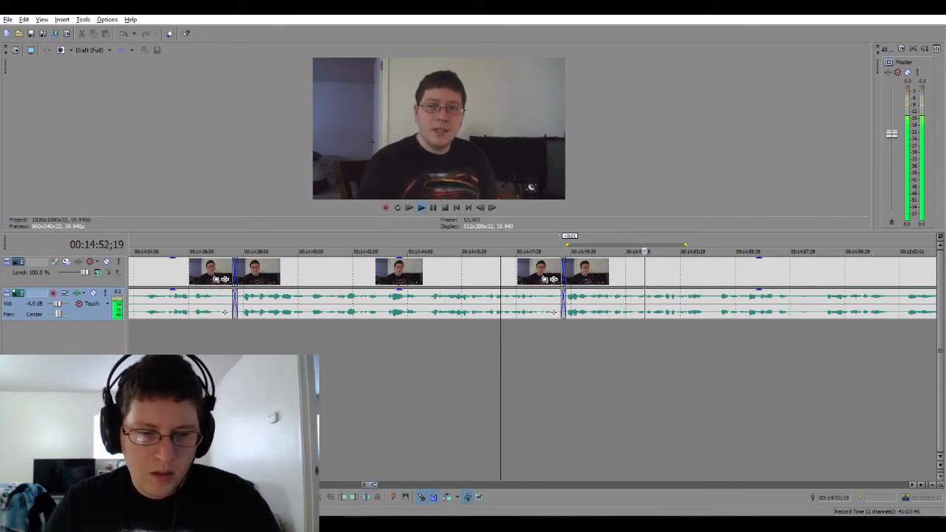
scroll(533, 296, down, 6)
drag(385, 486, 388, 493)
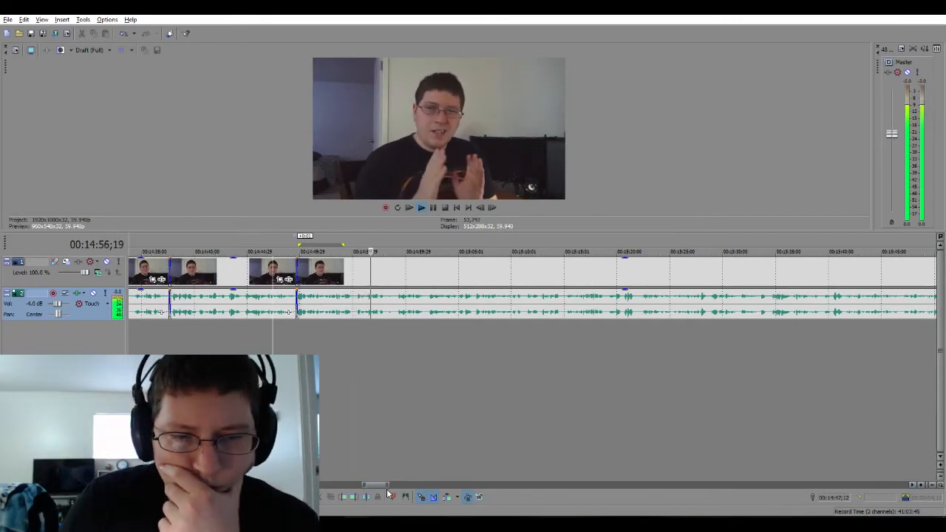
drag(389, 486, 393, 485)
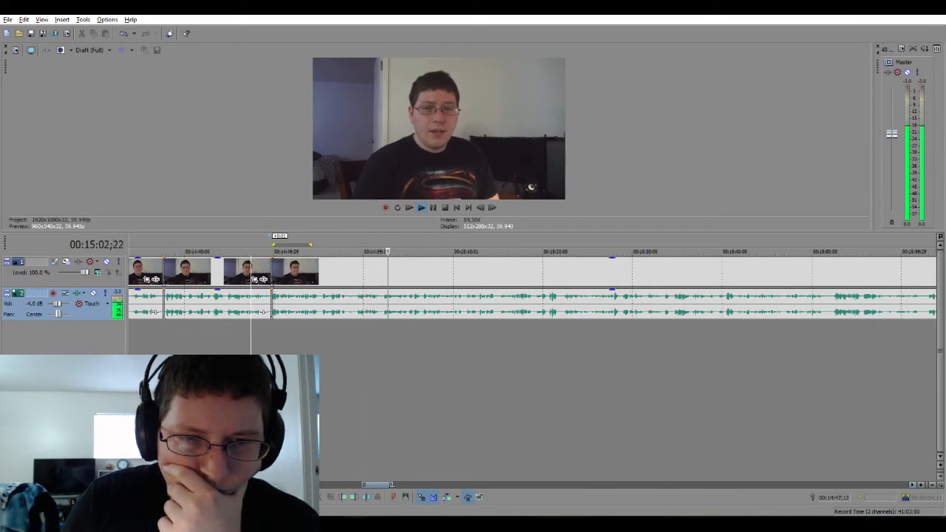
click(913, 486)
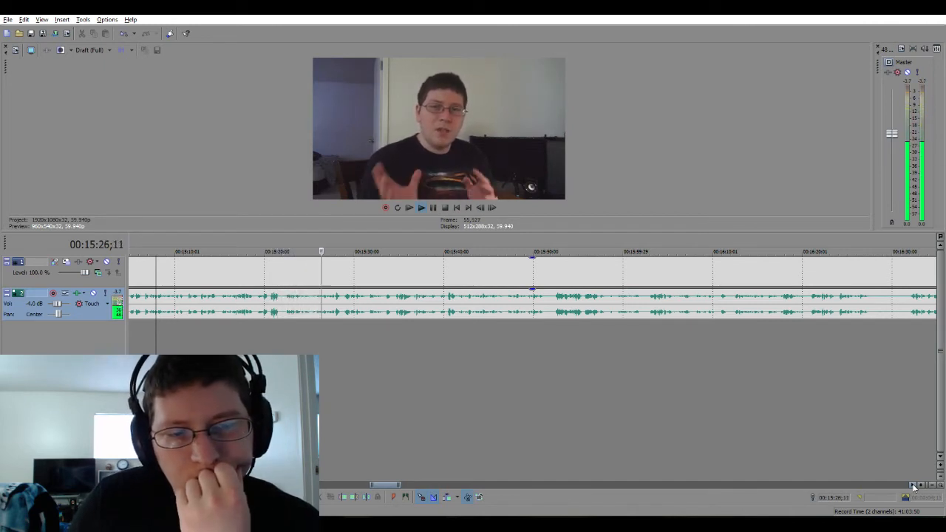
click(913, 485)
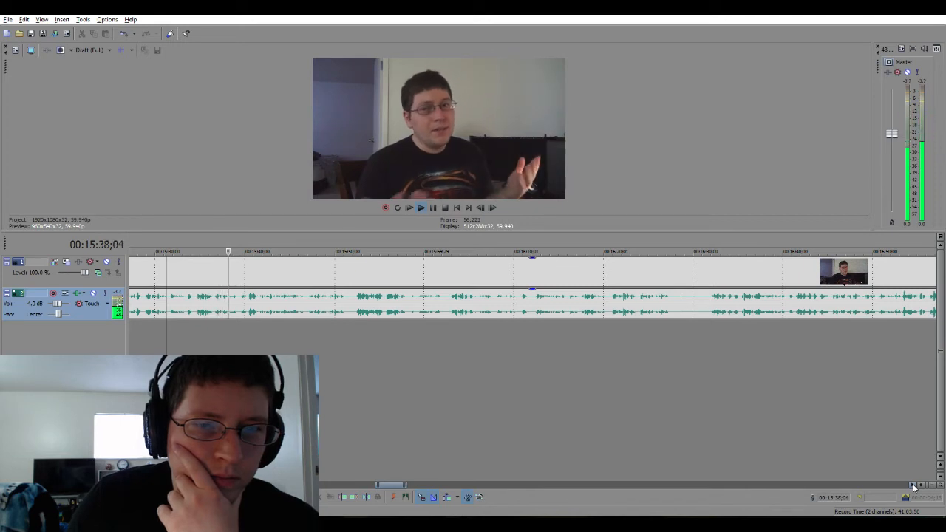
click(913, 486)
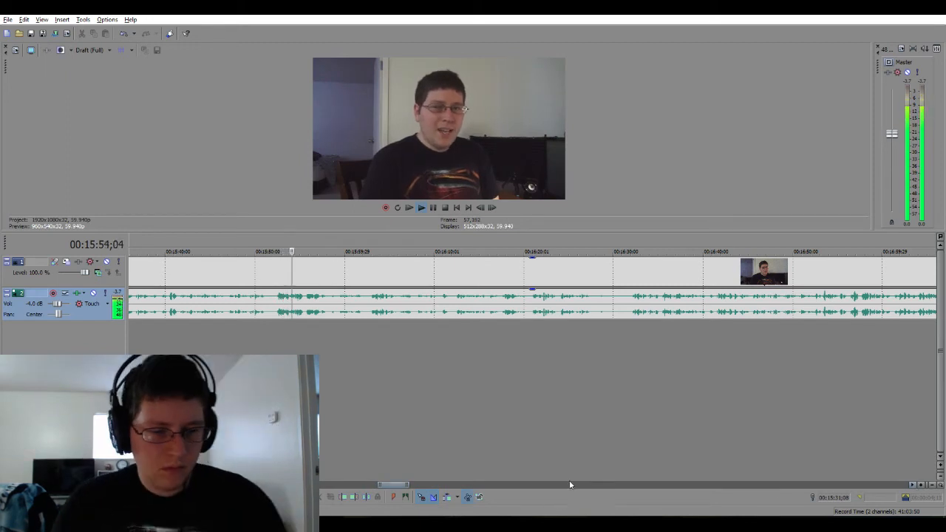
Delete the pause from 00:15:51;08 to 00:15:52;03 and move the following clip back over the previous clip's end as a brief crossfade.
click(259, 332)
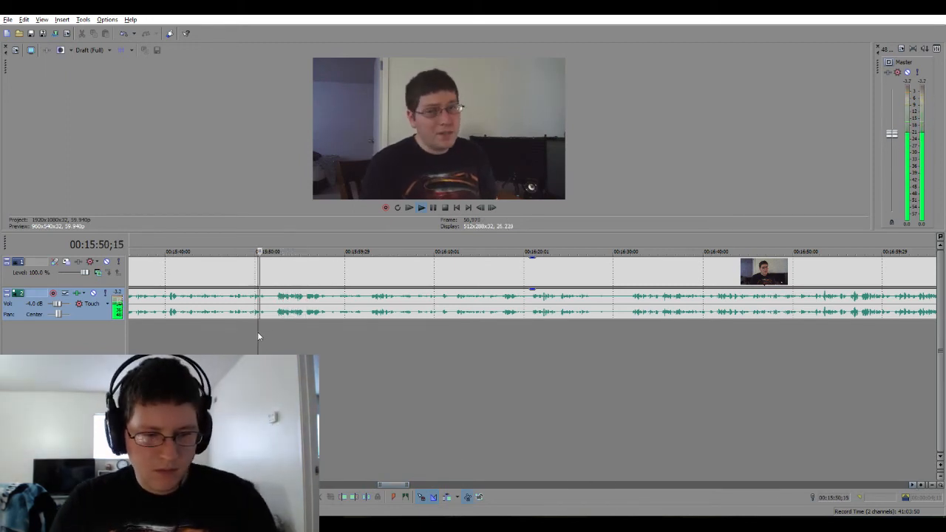
click(269, 331)
scroll(269, 331, up, 5)
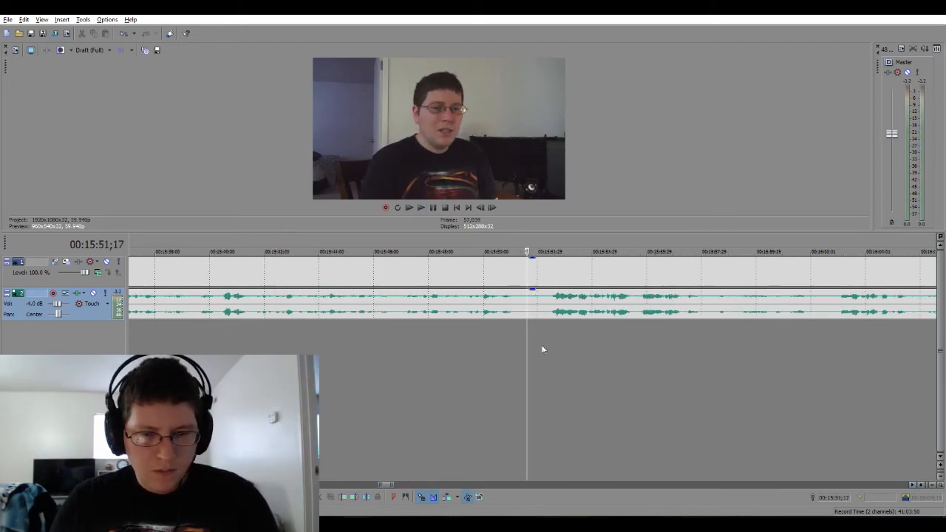
drag(519, 334, 541, 336)
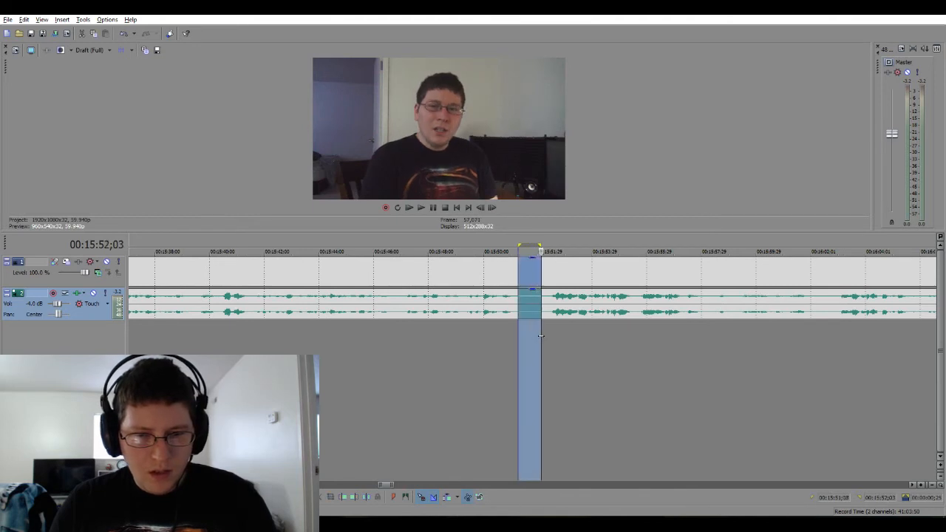
key(Delete)
click(474, 339)
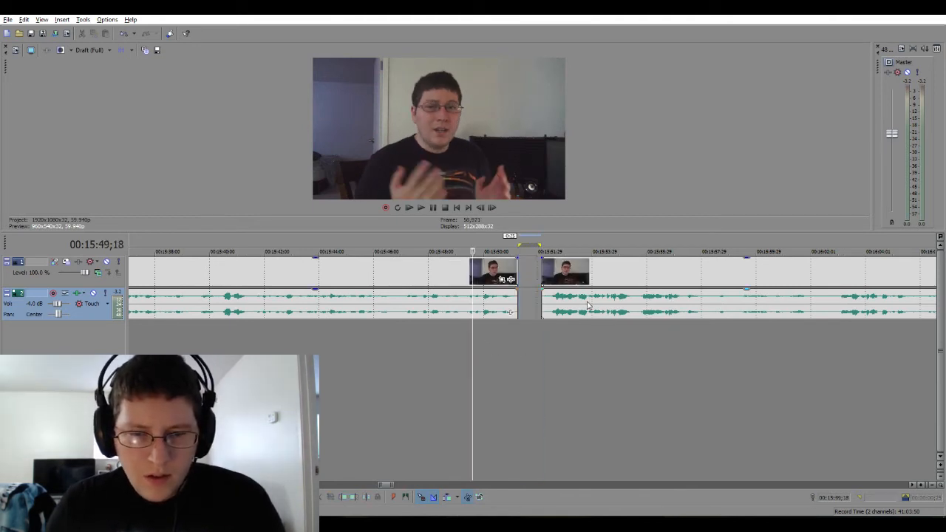
mouse_move(577, 303)
mouse_down()
mouse_move(550, 304)
mouse_move(559, 304)
mouse_up()
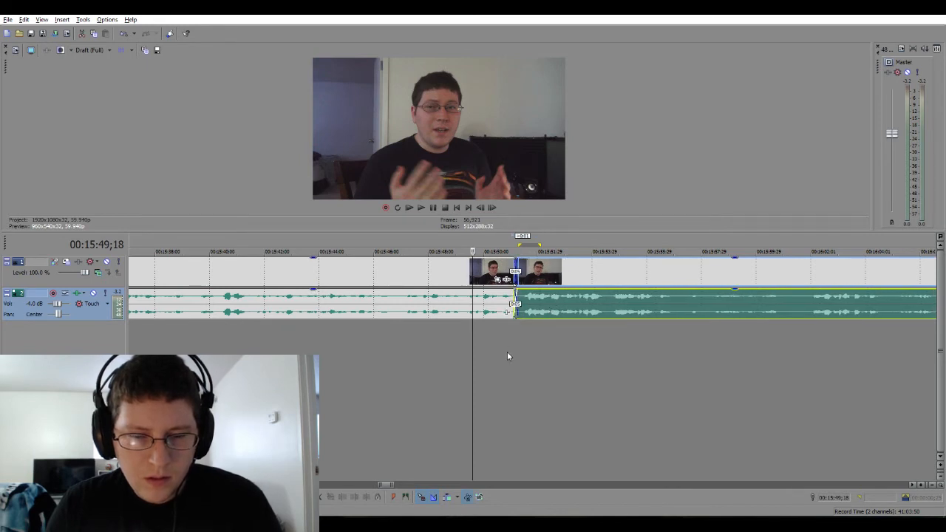
Play from 00:15:49;18 across the new crossfade and review the footage to about 00:16:25.
scroll(507, 356, down, 2)
key(space)
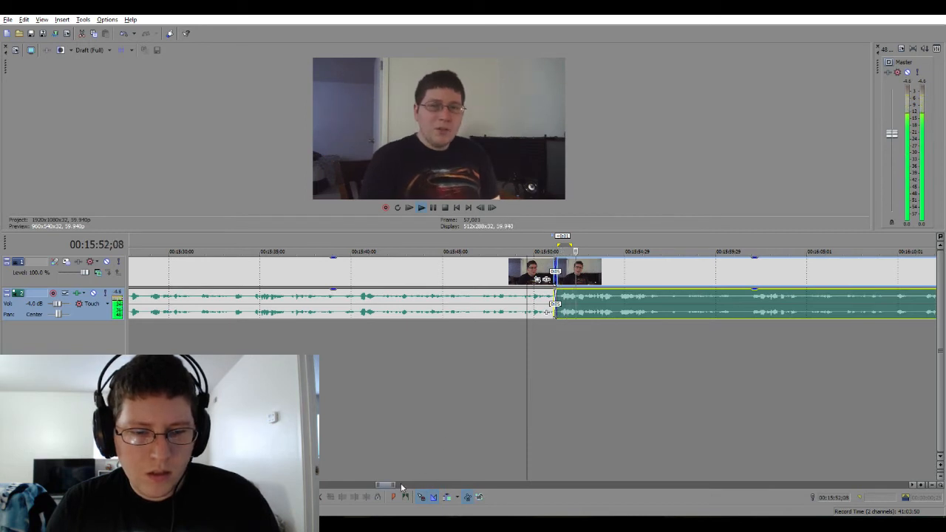
drag(397, 485, 408, 484)
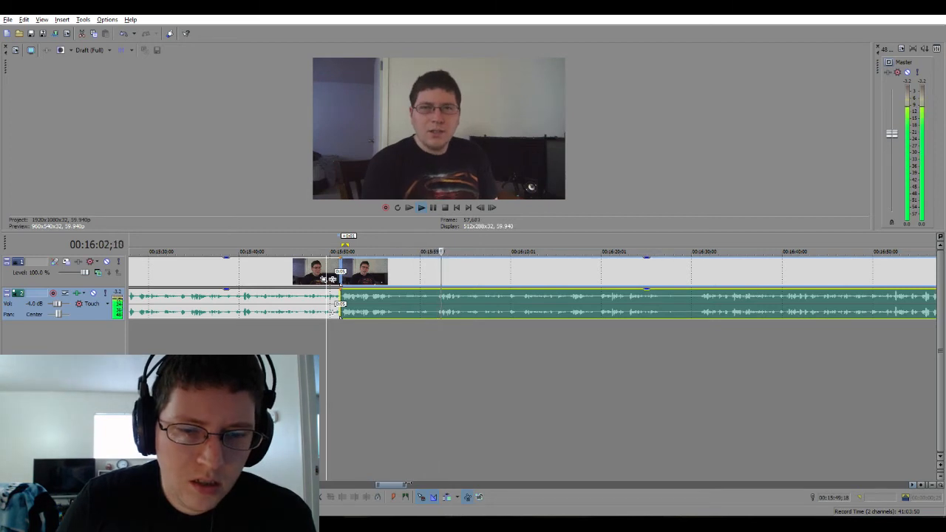
drag(407, 484, 421, 485)
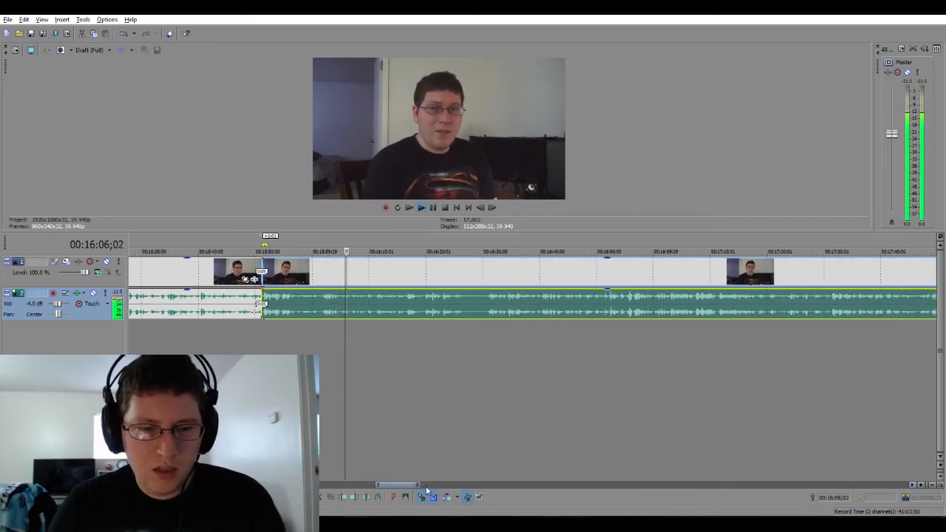
click(912, 485)
click(912, 486)
click(912, 485)
click(912, 485)
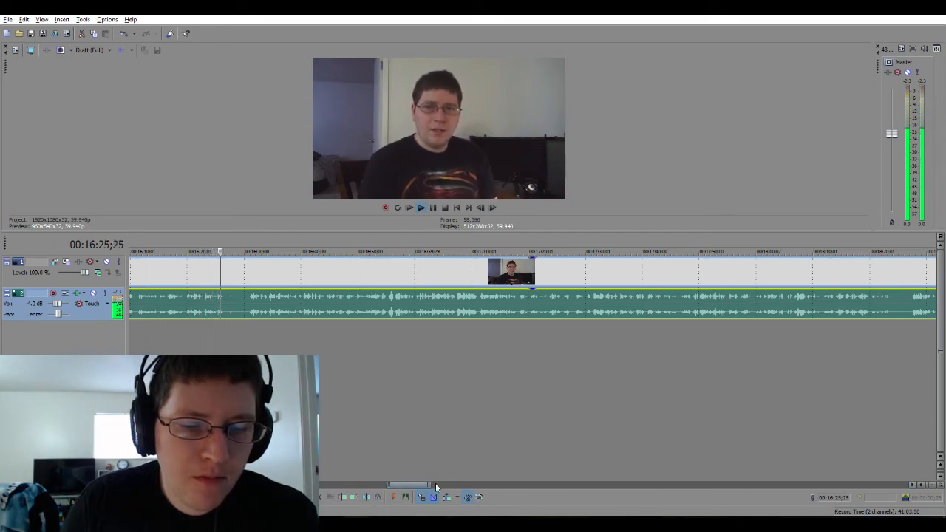
Split the video and audio at 00:16:26;13 and 00:16:30;20, and delete the pause between the two cuts.
scroll(277, 348, up, 3)
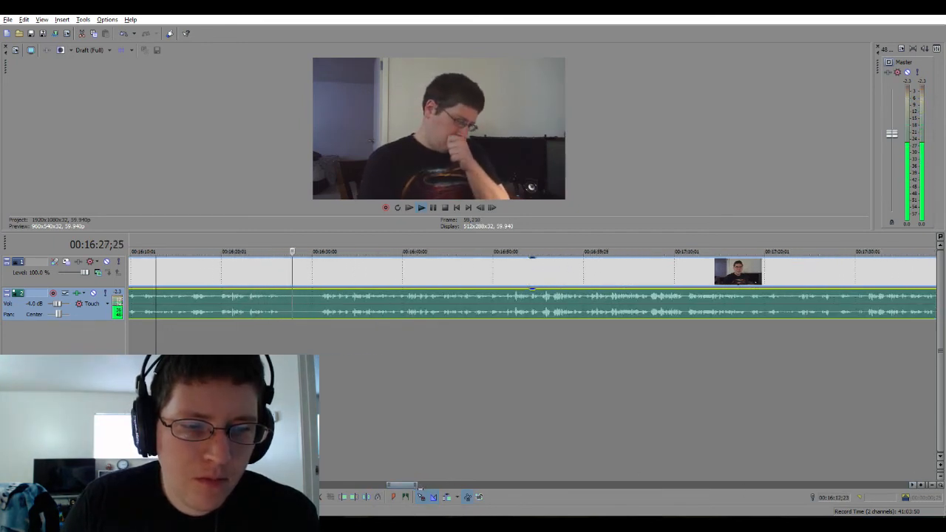
click(277, 349)
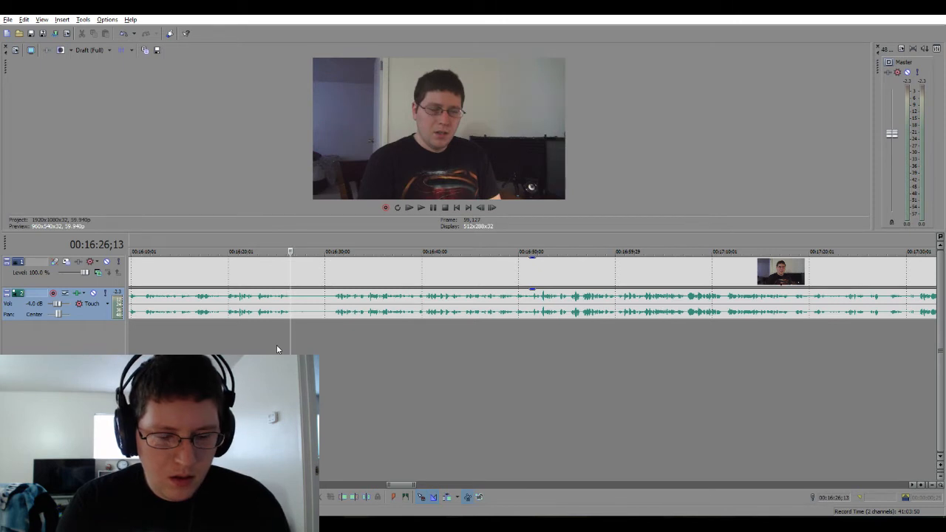
key(s)
click(331, 324)
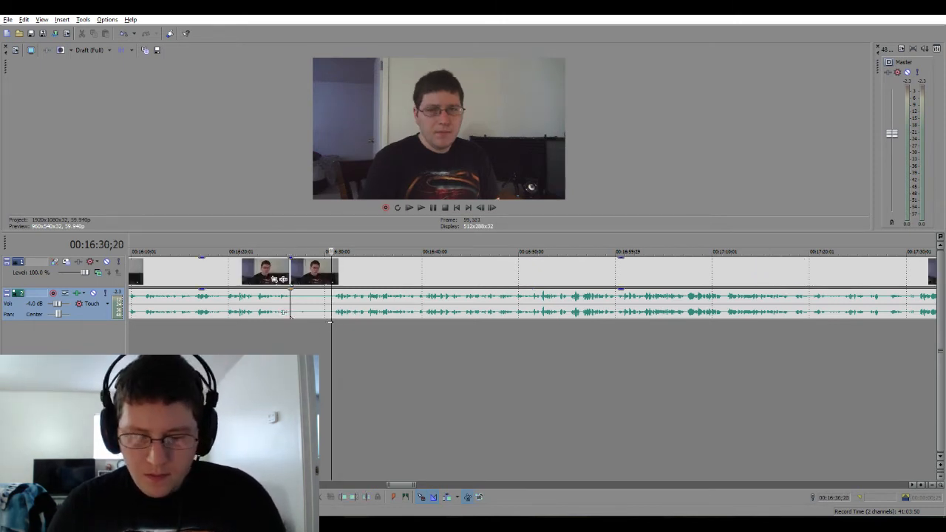
click(324, 309)
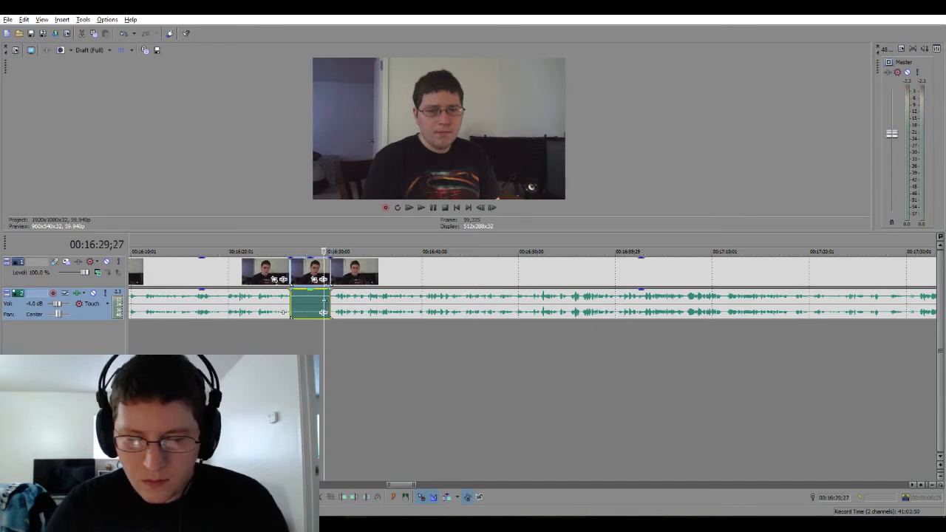
key(Delete)
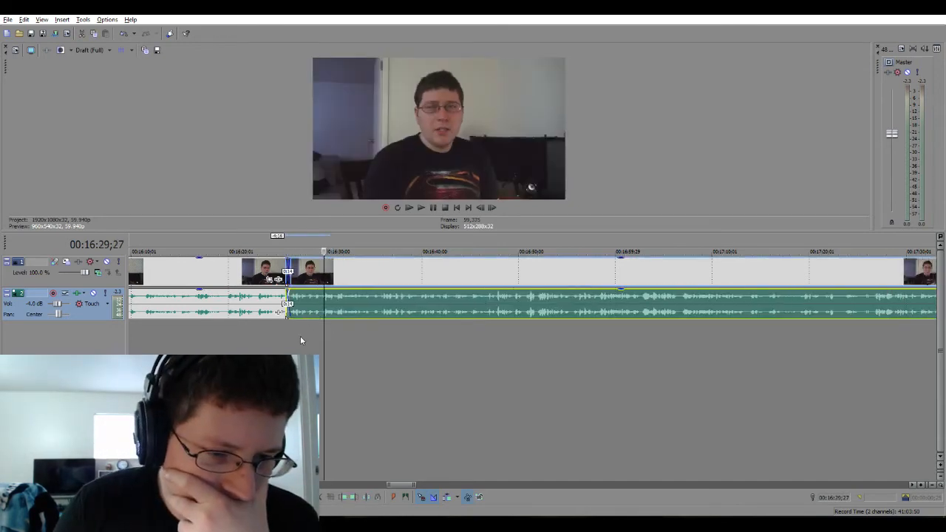
Shorten the clip overlap near 00:16:26 to a brief crossfade and play across it from just before.
scroll(300, 336, up, 4)
click(328, 344)
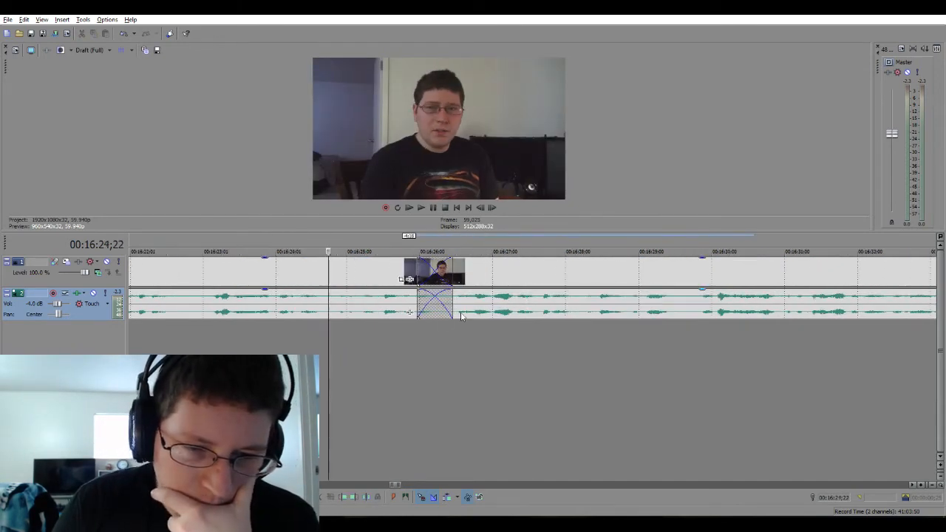
drag(461, 316, 488, 312)
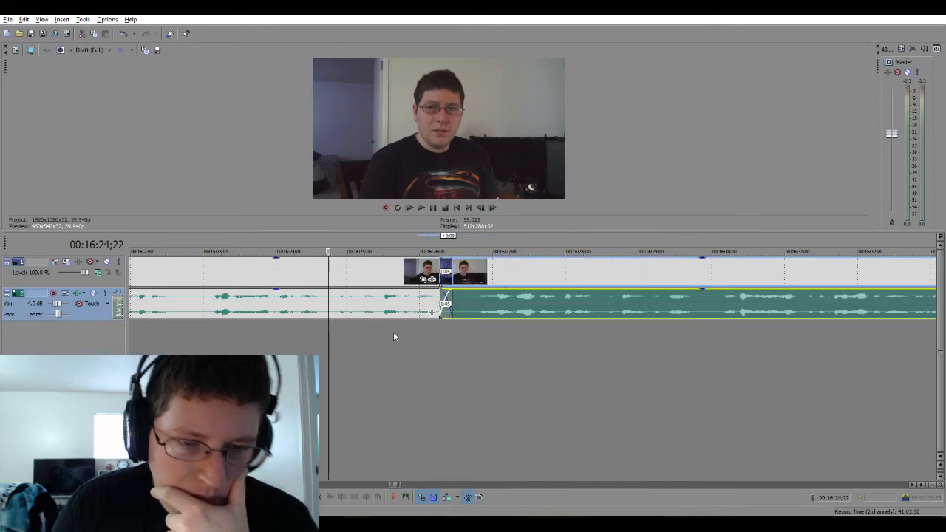
click(346, 334)
key(space)
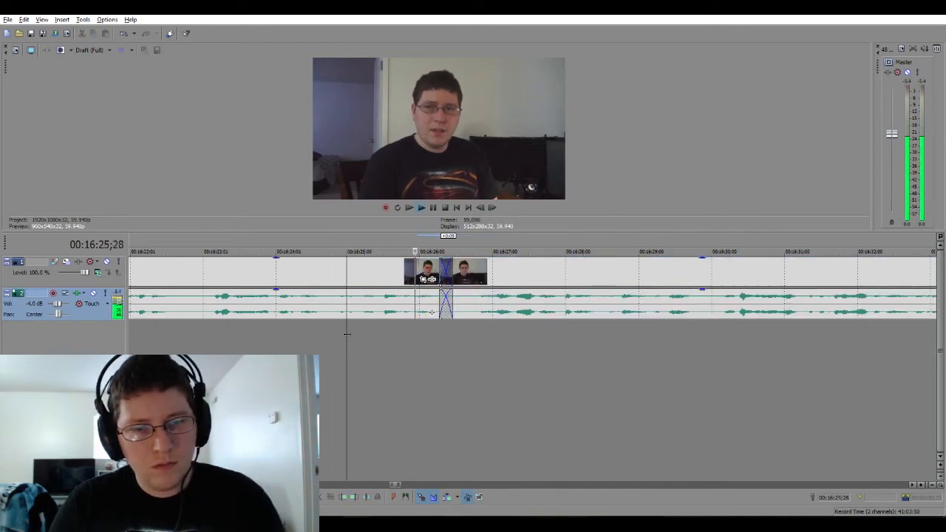
Move the clip after the 00:16:26 cut slightly back into a brief crossfade and play across it from 00:16:25;00.
key(space)
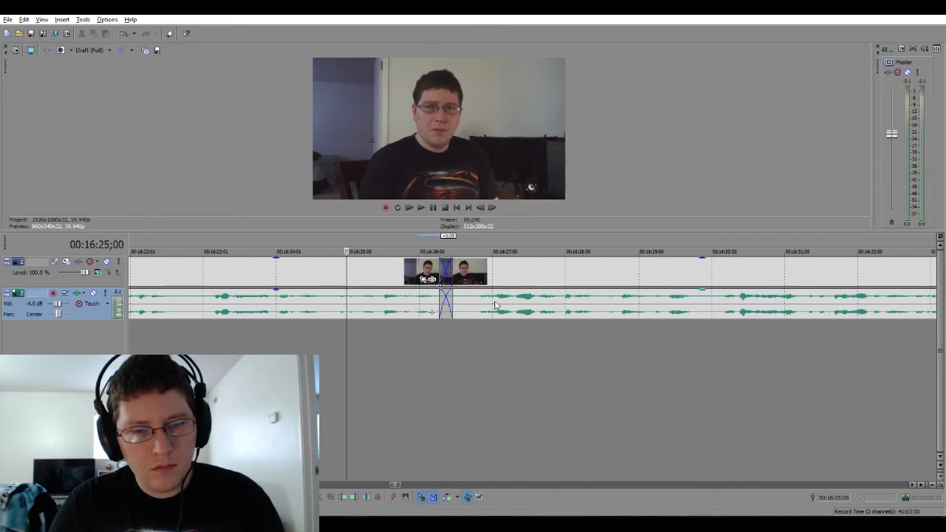
drag(495, 304, 471, 312)
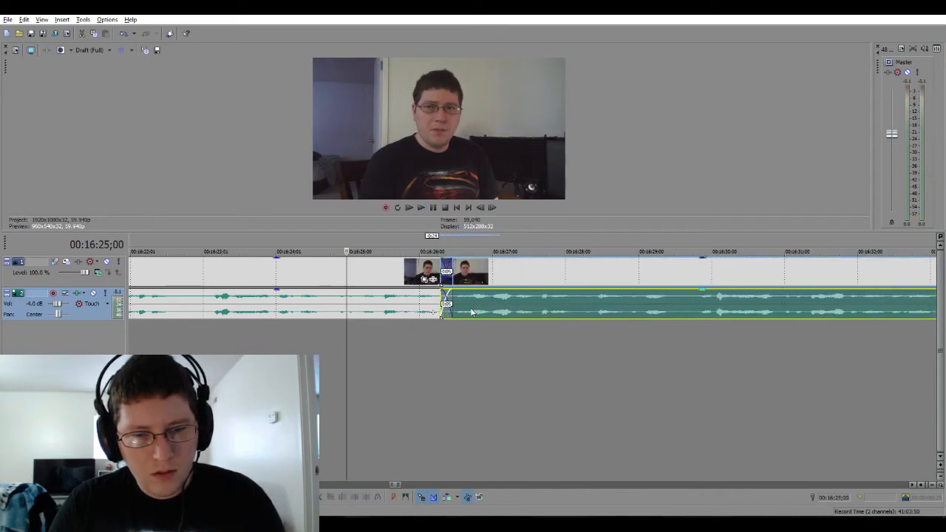
key(space)
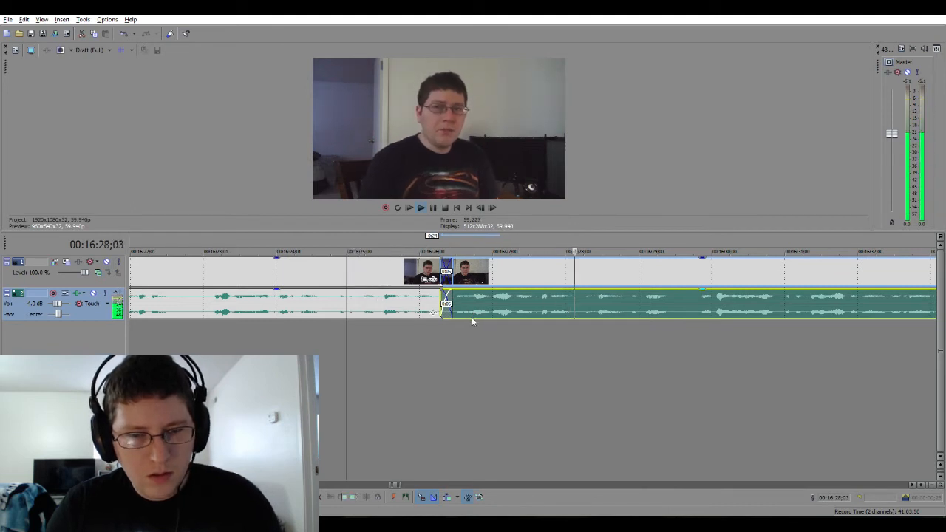
Review the footage from about 00:16:28 to about 00:17:24, looking for pauses or mistakes to cut.
scroll(473, 322, down, 3)
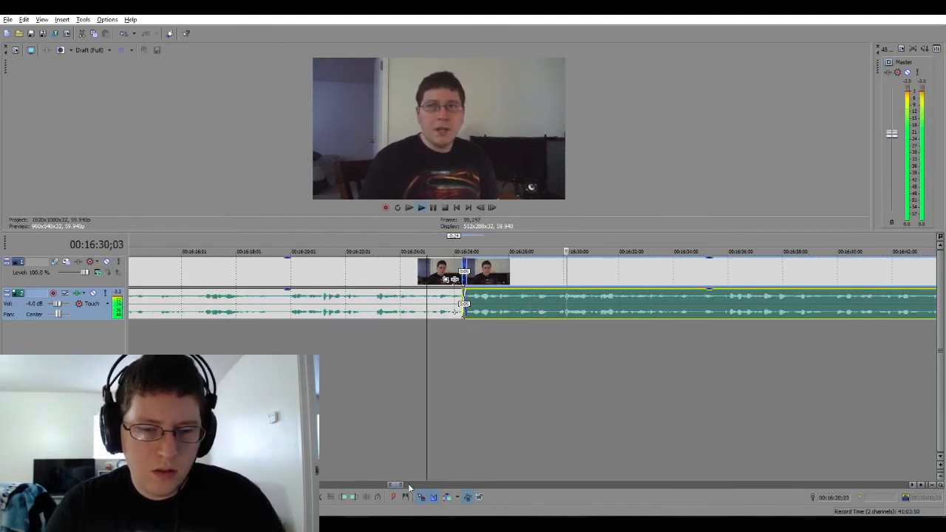
drag(406, 485, 424, 485)
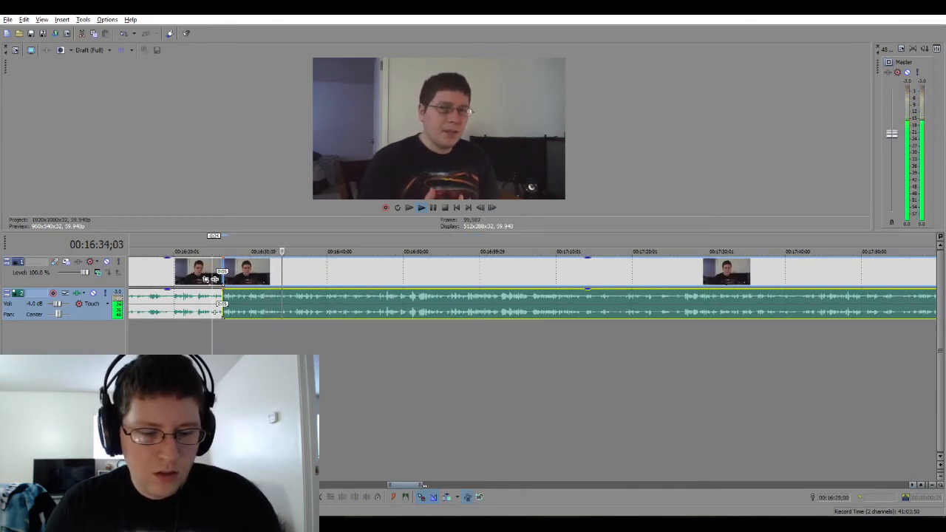
key(alt+Tab)
key(alt+Tab)
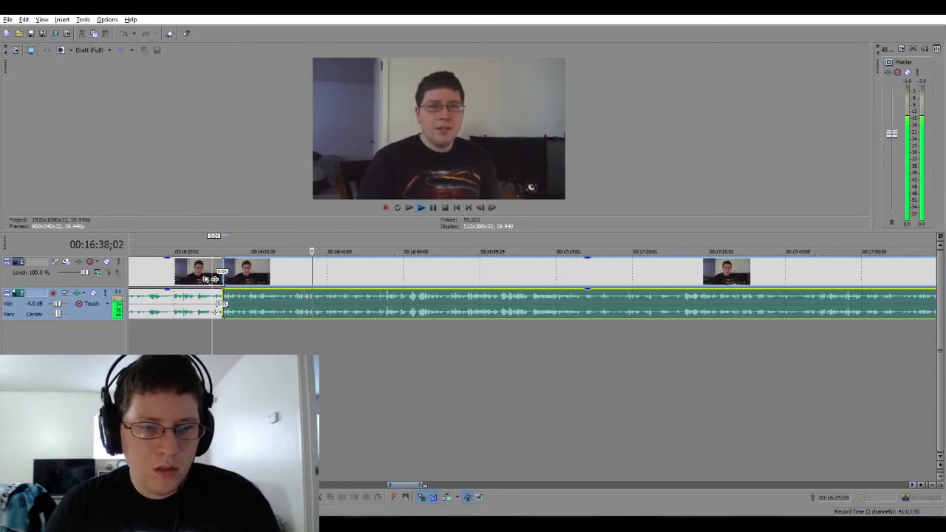
click(914, 486)
click(915, 485)
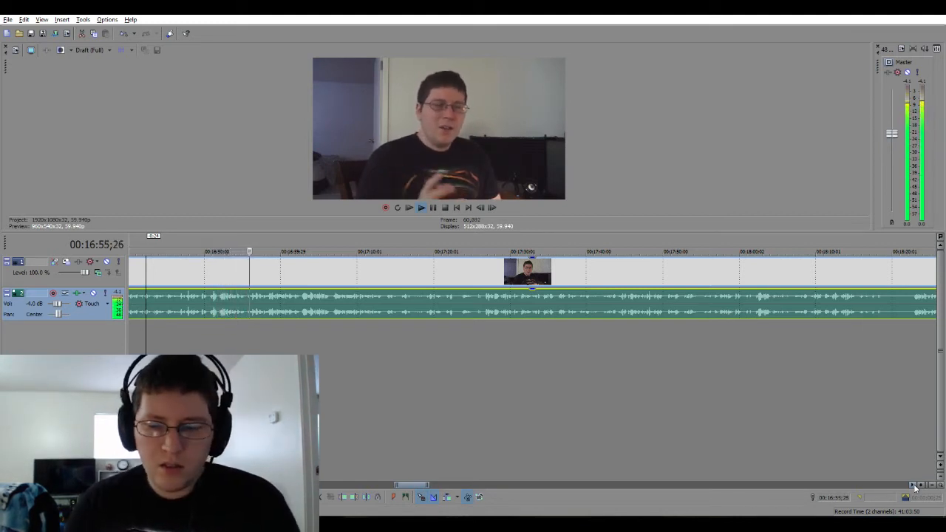
click(915, 486)
click(915, 486)
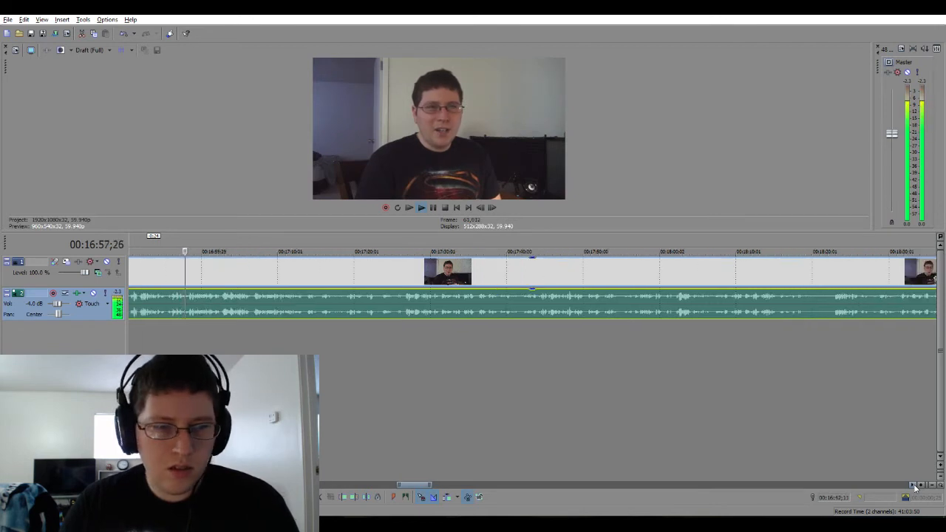
click(915, 486)
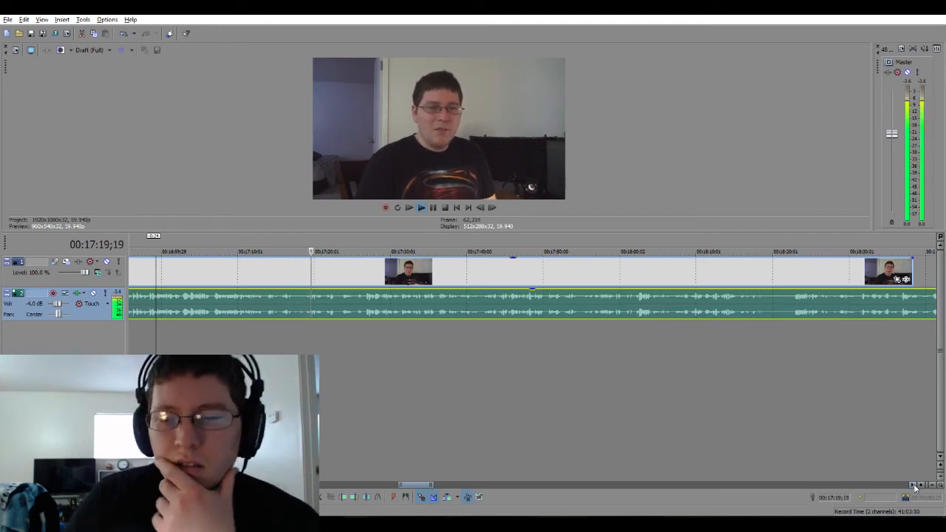
click(914, 486)
click(914, 487)
click(914, 486)
click(914, 486)
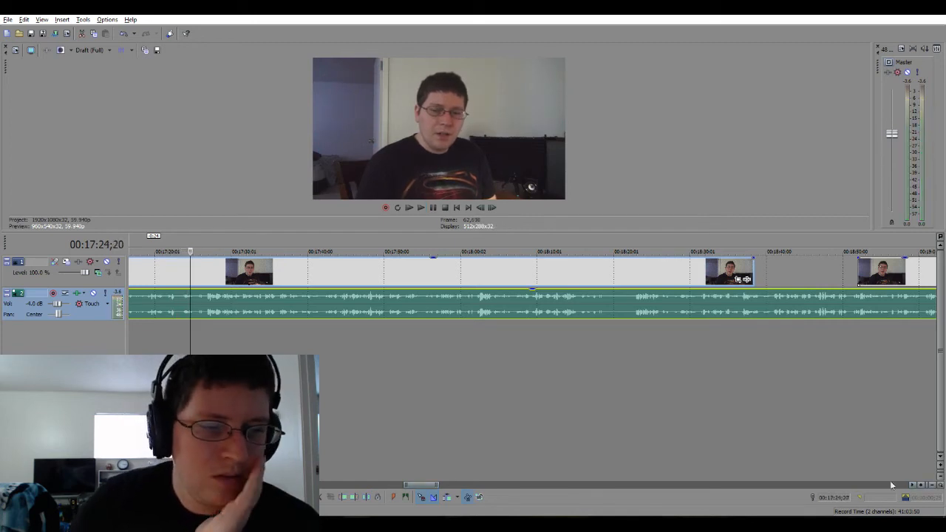
Replay the footage from just before 00:17:20 and split the video and audio at 00:17:21;08.
click(184, 335)
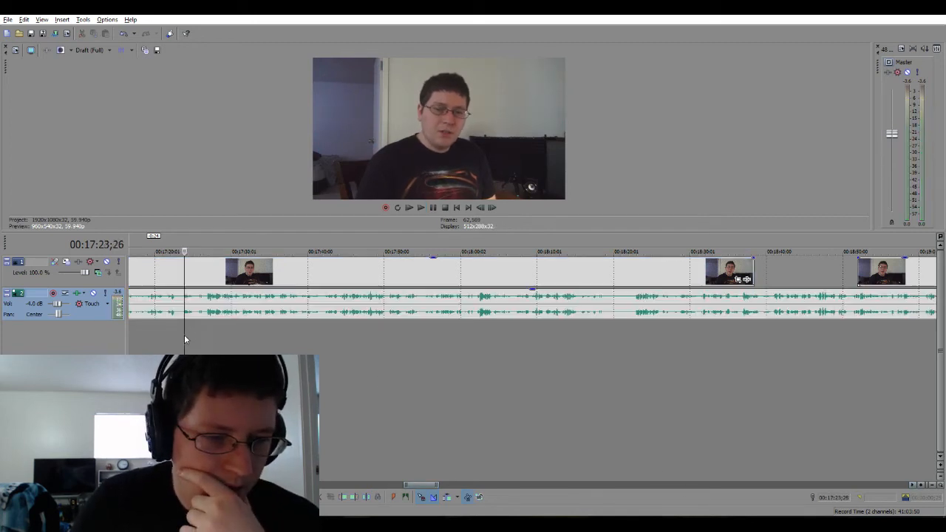
scroll(184, 334, up, 5)
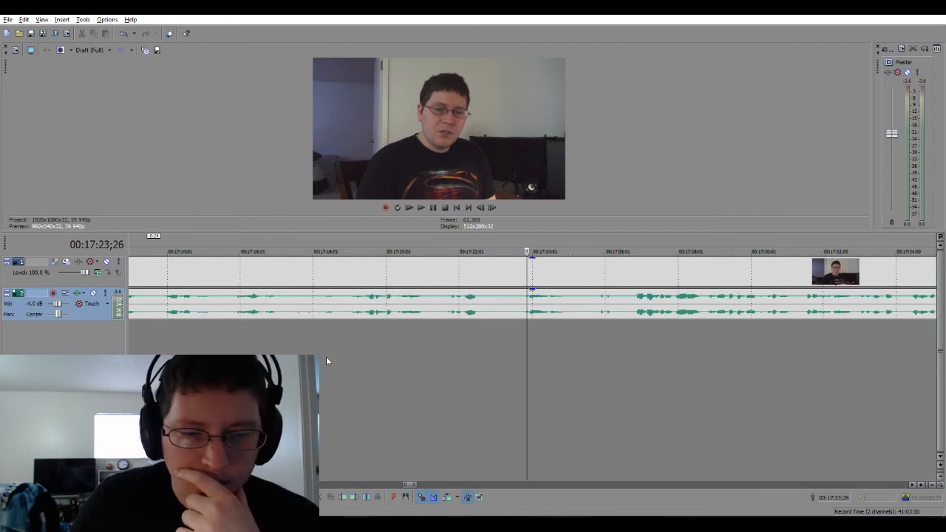
click(356, 342)
key(space)
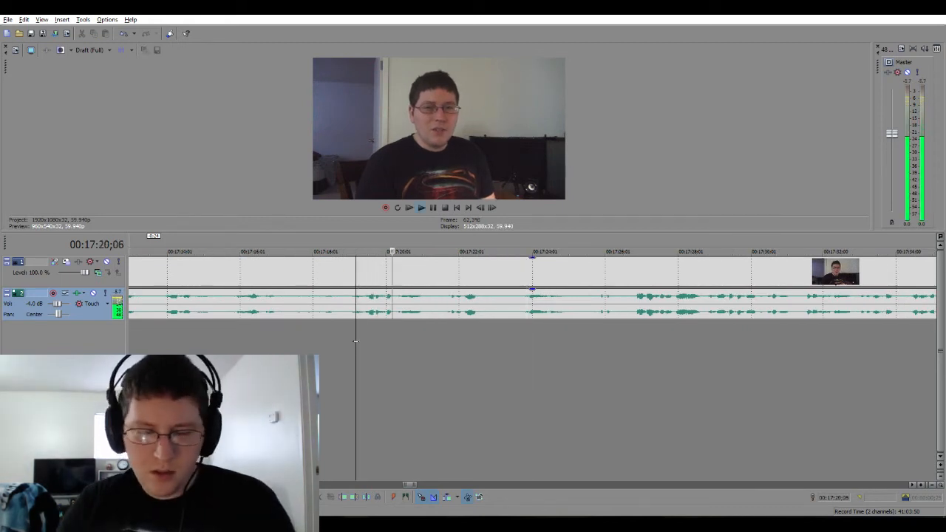
key(Return)
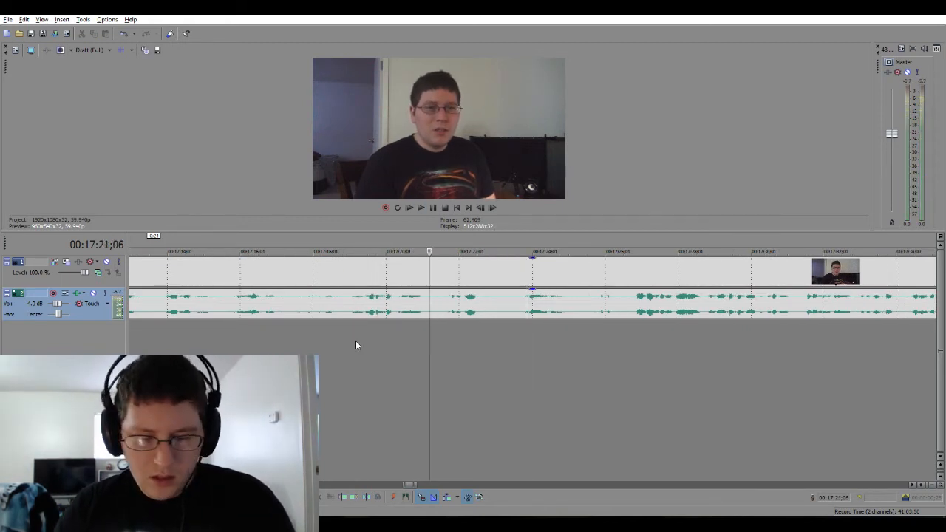
key(Right)
key(Right)
key(s)
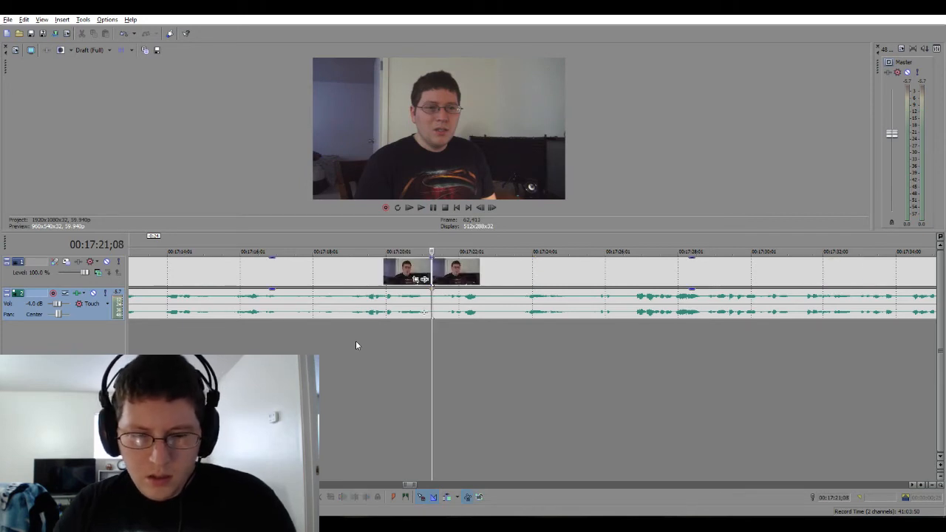
Split the video and audio at 00:17:26;21 and delete the unwanted section back to the cut at 00:17:21;08.
key(space)
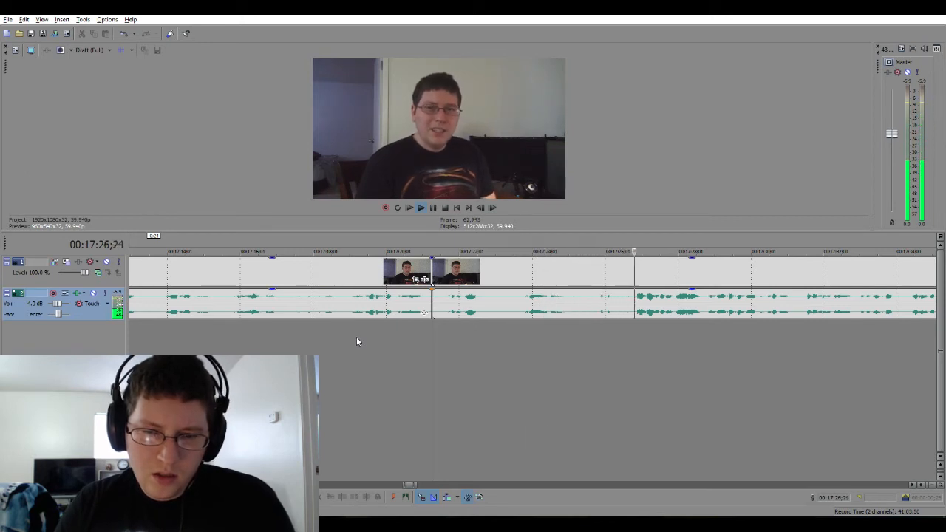
key(space)
key(j)
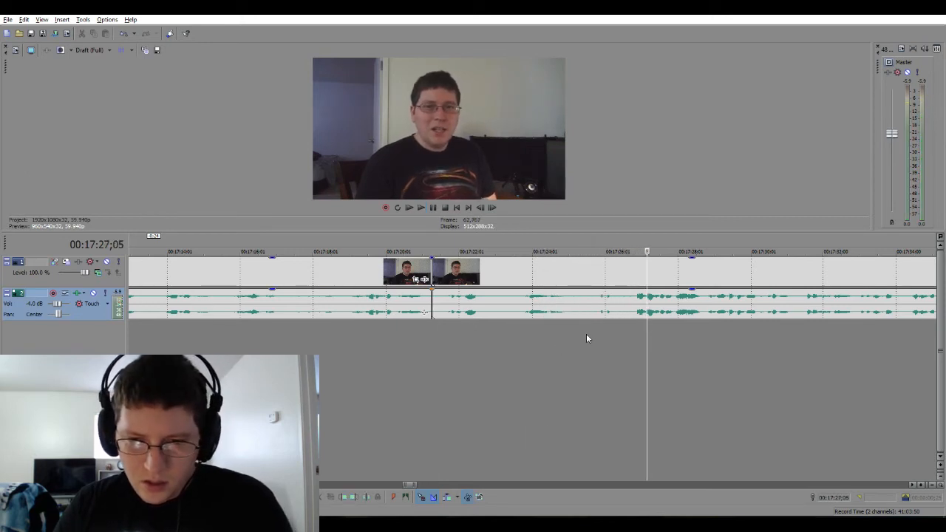
key(s)
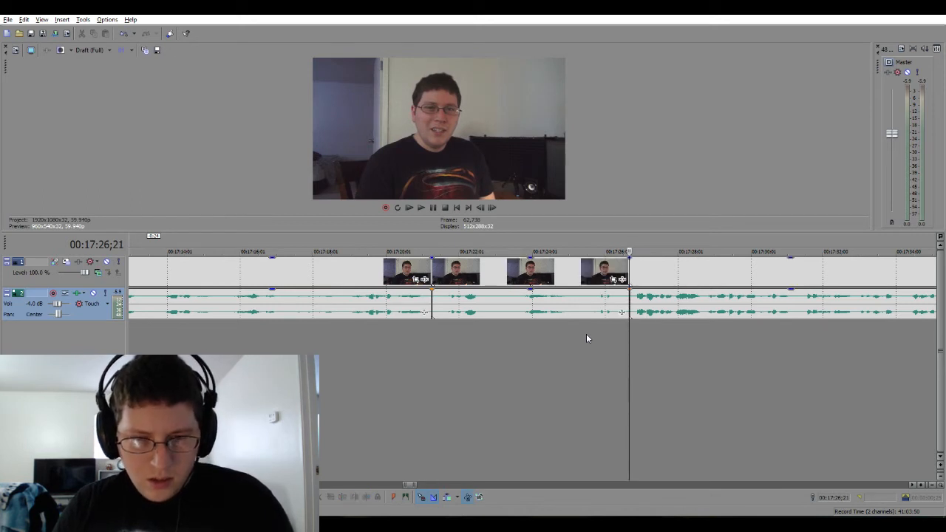
click(582, 297)
key(Delete)
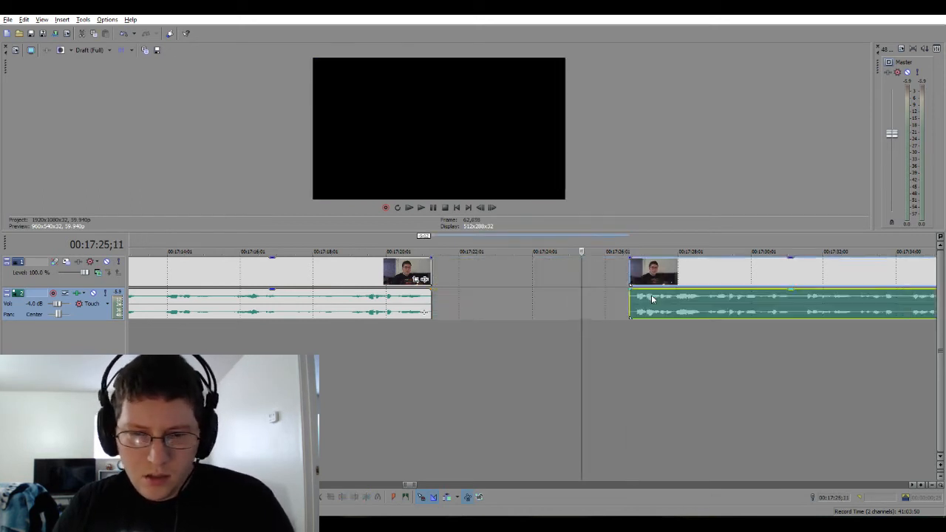
Move the following clip back over the previous clip's end near 00:17:21 as a brief crossfade and play across it from just before.
drag(651, 295, 448, 314)
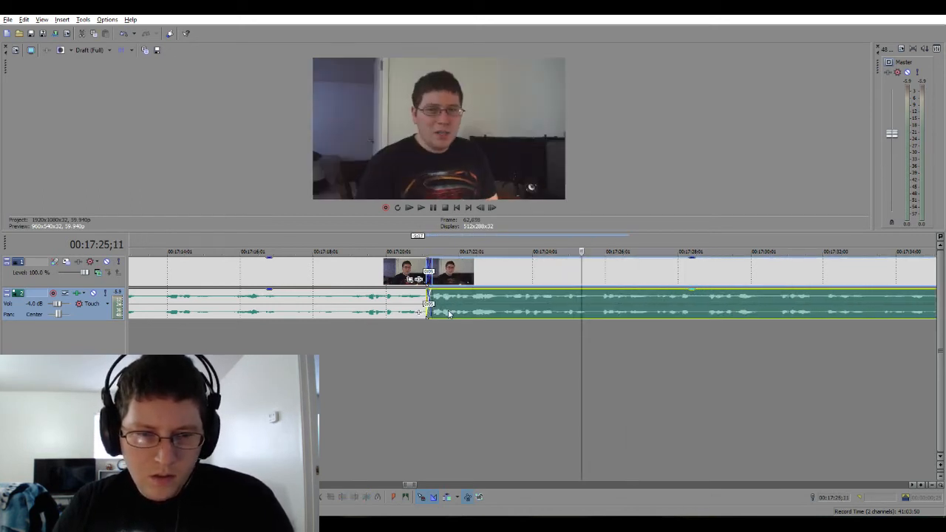
click(355, 342)
key(space)
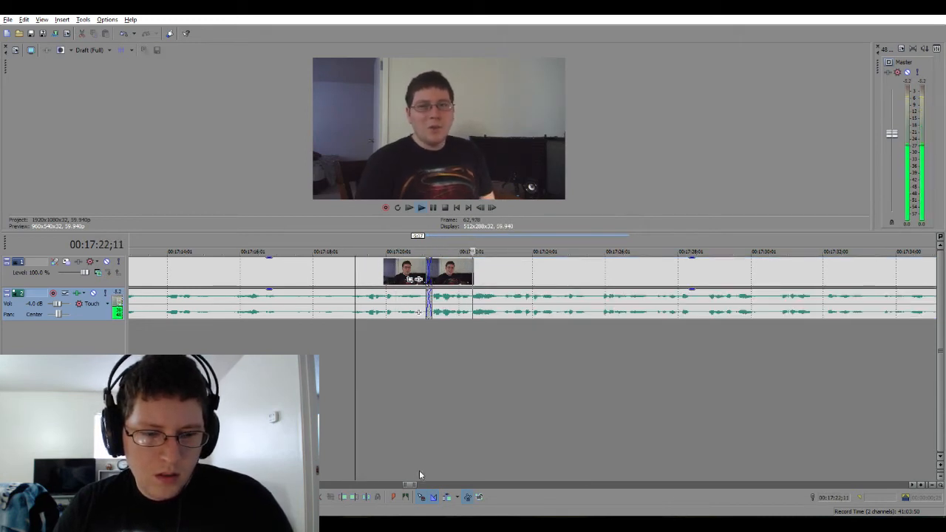
Close the gap in the video track by moving the clip at about 00:18:50 back to the previous video clip's end near 00:18:31.
scroll(417, 312, down, 6)
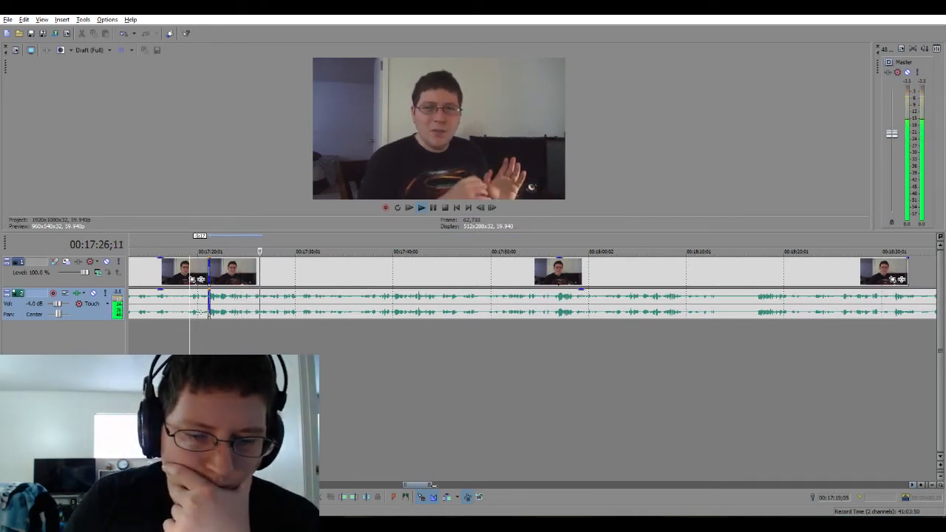
drag(436, 485, 442, 485)
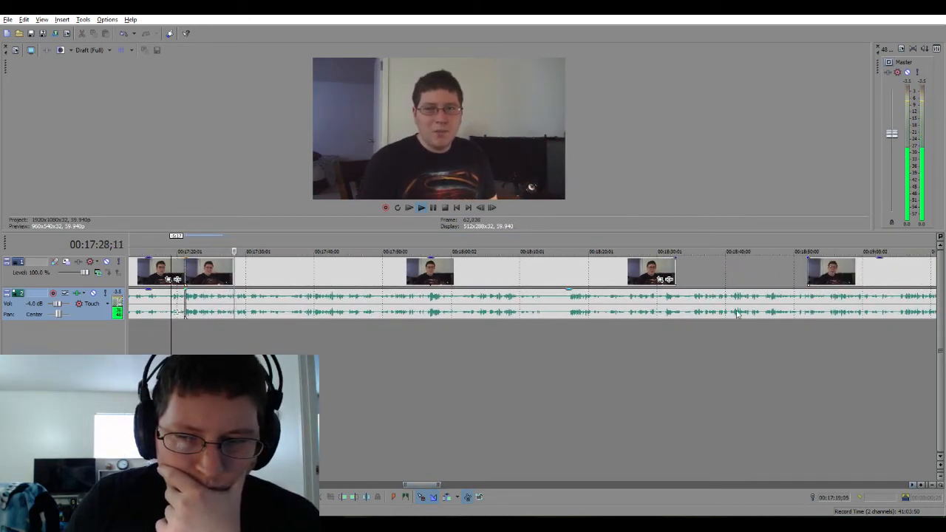
drag(823, 271, 693, 269)
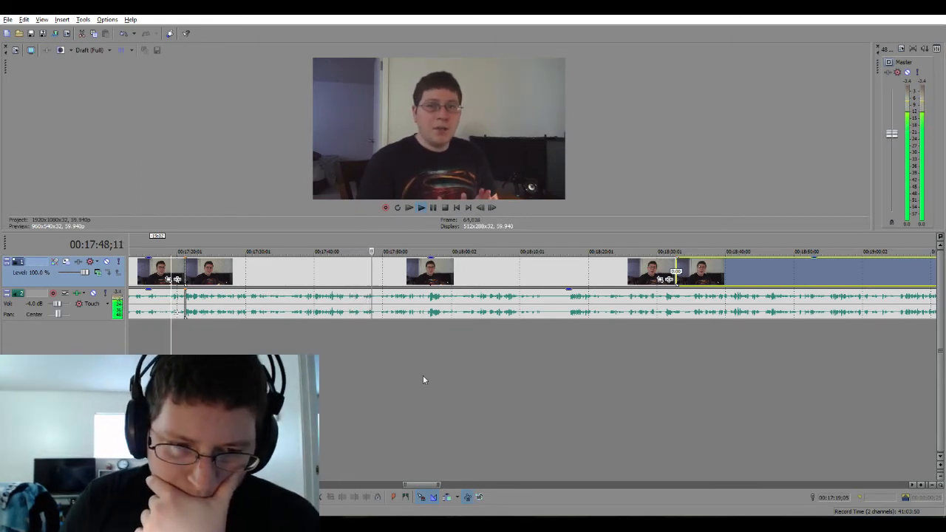
Review the footage around 00:17:54 and split the video and audio at 00:17:54;26 and 00:17:56;08.
scroll(676, 281, up, 2)
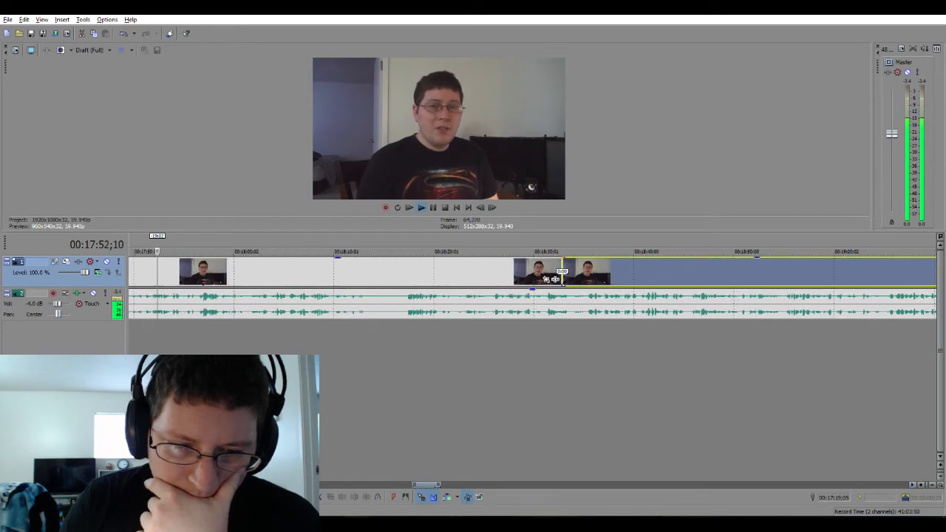
scroll(563, 280, up, 1)
scroll(623, 279, up, 1)
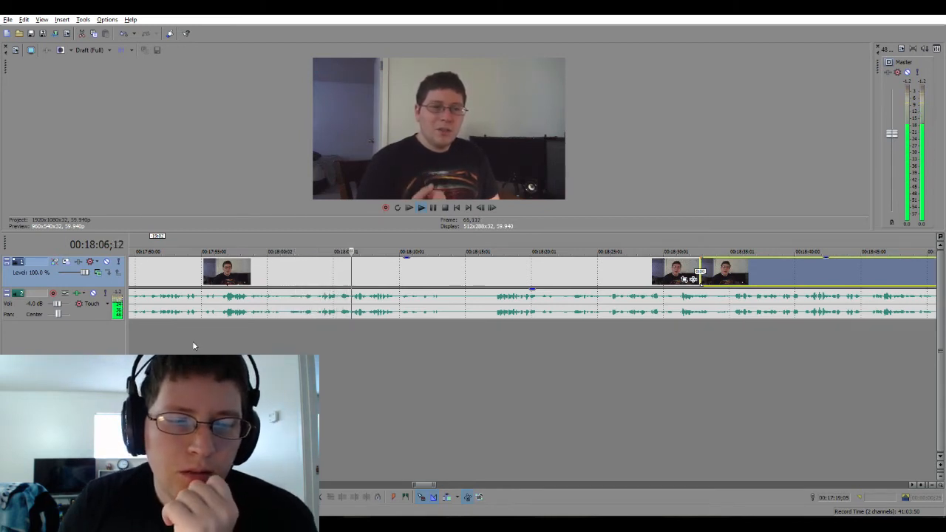
drag(192, 341, 185, 343)
key(space)
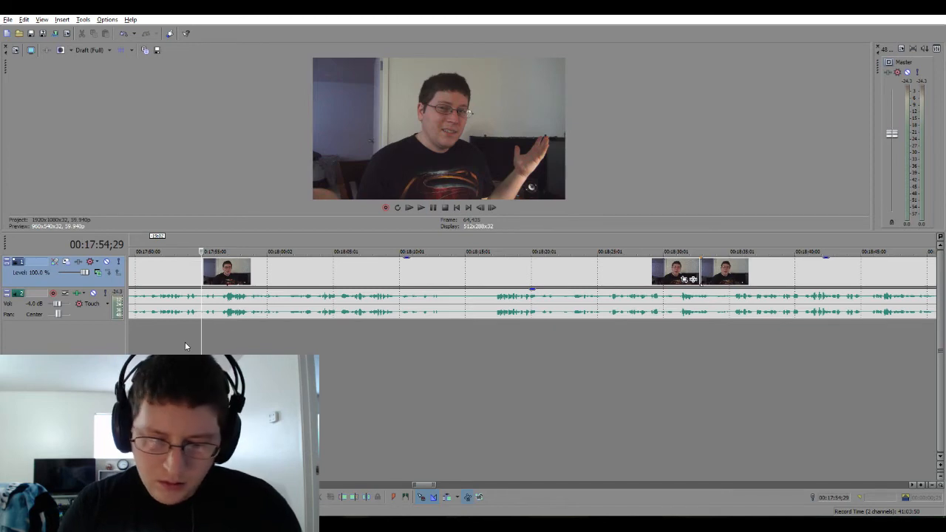
key(Left)
key(Left)
key(Left)
key(Left)
key(Left)
key(Left)
key(Left)
key(Left)
key(Left)
key(Left)
key(Left)
key(Left)
key(Left)
key(Left)
key(Left)
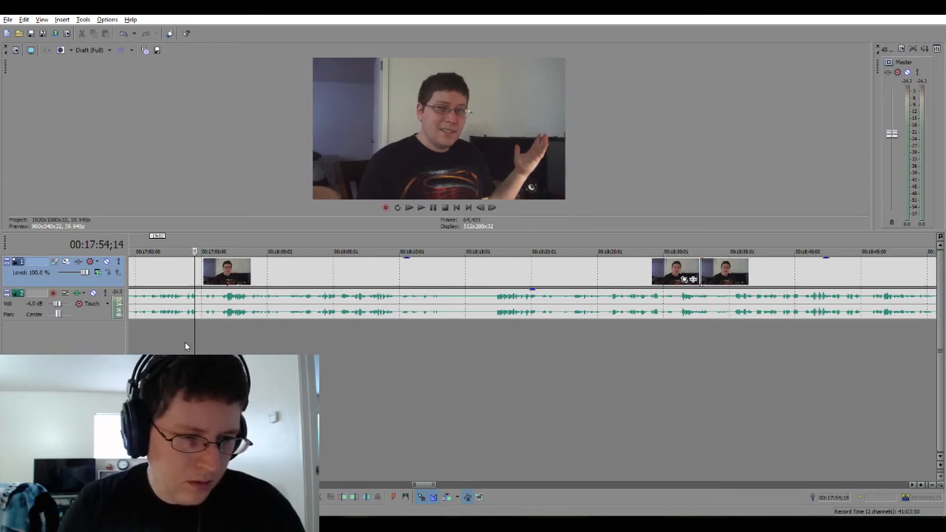
key(Right)
key(Right)
key(Right)
key(Right)
key(Right)
key(Right)
key(Right)
key(Right)
key(Right)
key(Right)
key(Right)
key(Right)
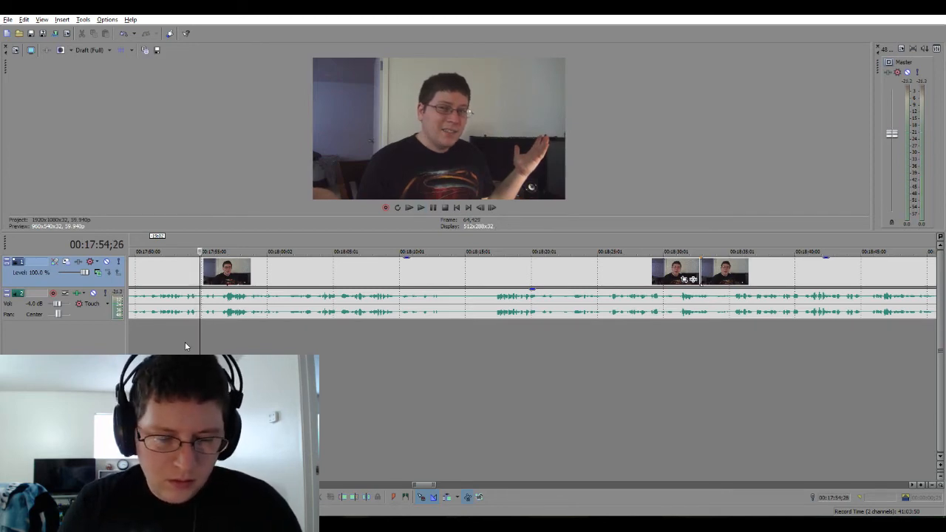
key(s)
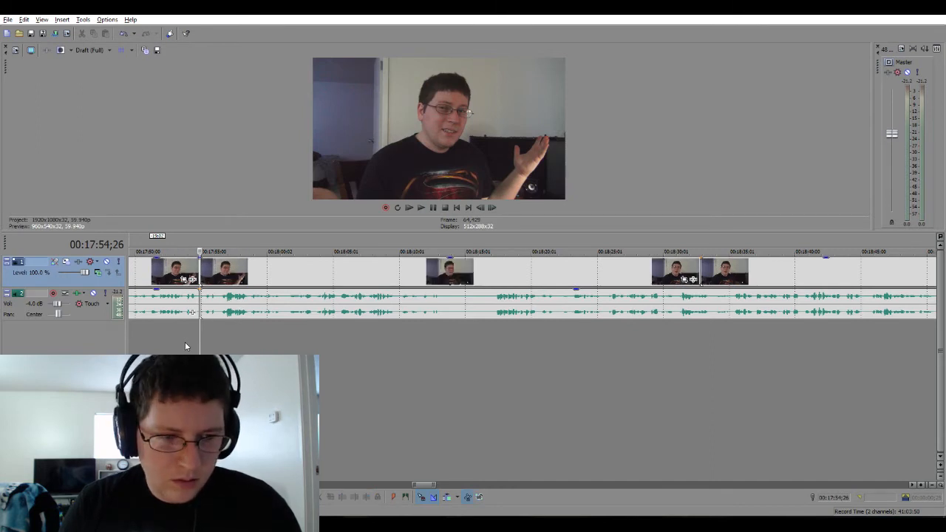
key(space)
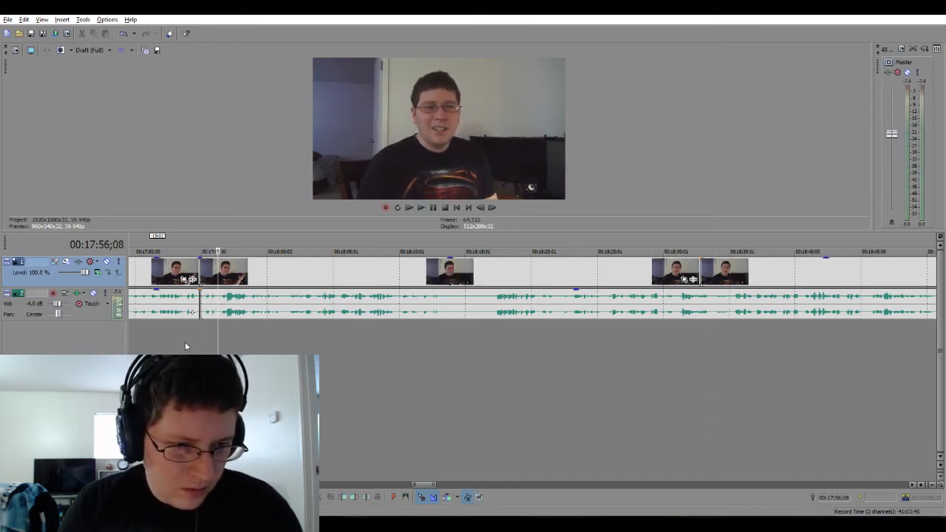
key(s)
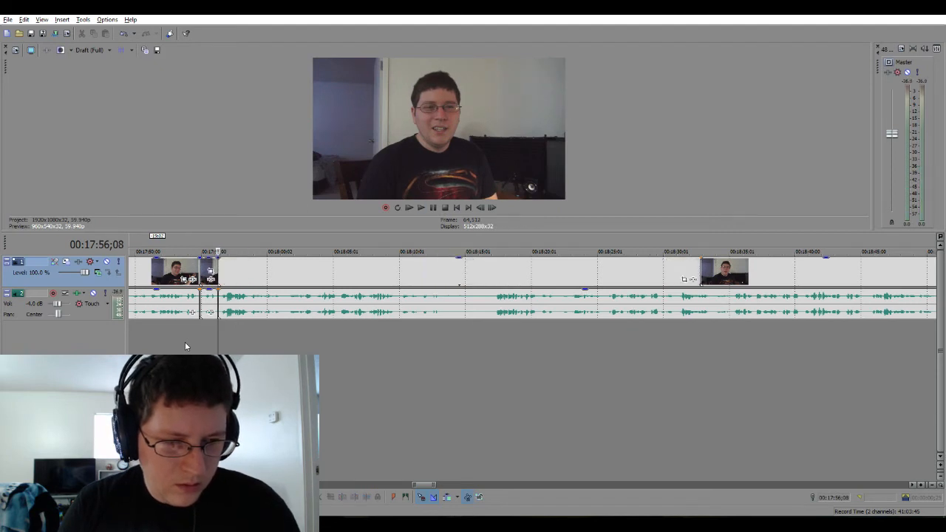
Delete the pause between 00:17:54;26 and 00:17:56;08 and move the following clip back over the previous clip's end as a brief crossfade.
scroll(185, 343, up, 3)
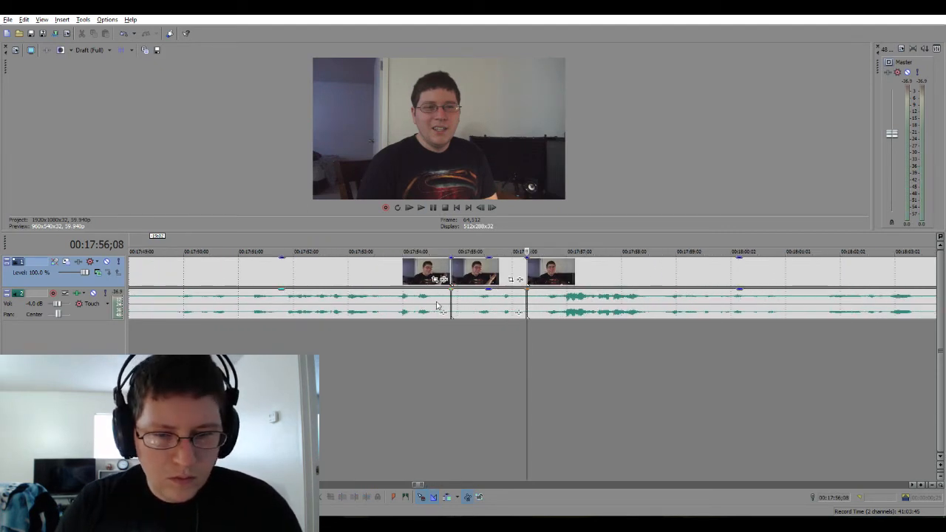
click(462, 303)
key(Delete)
click(420, 339)
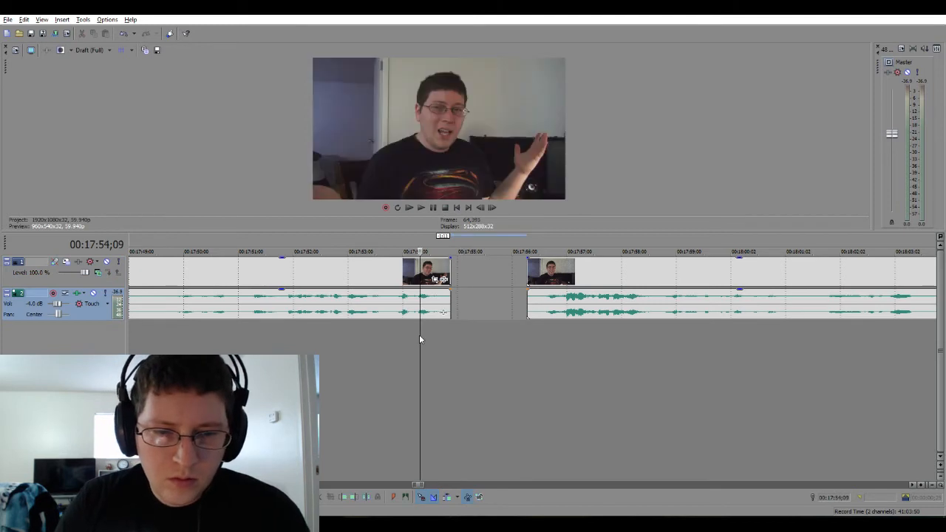
drag(567, 316, 482, 316)
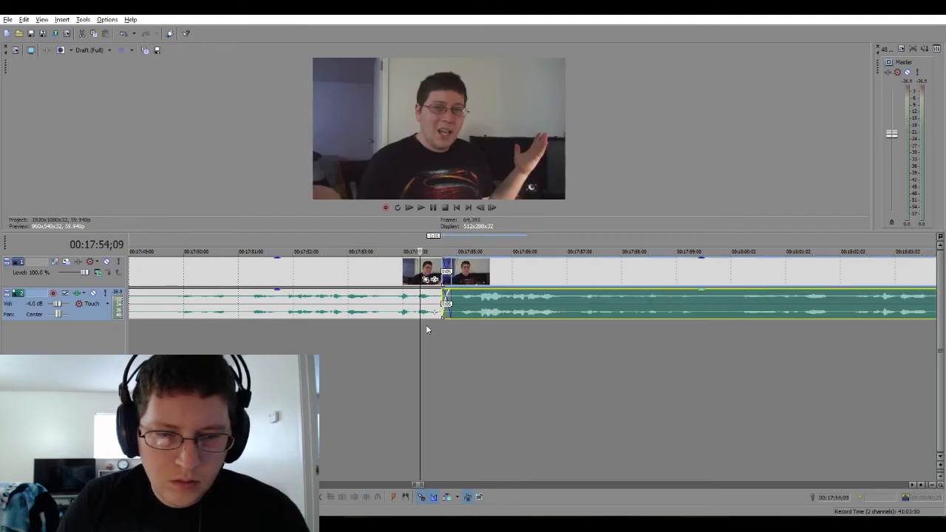
Play across the crossfade near 00:17:54 and close the video track gap by moving the next clip back to about 00:18:30.
click(331, 345)
key(space)
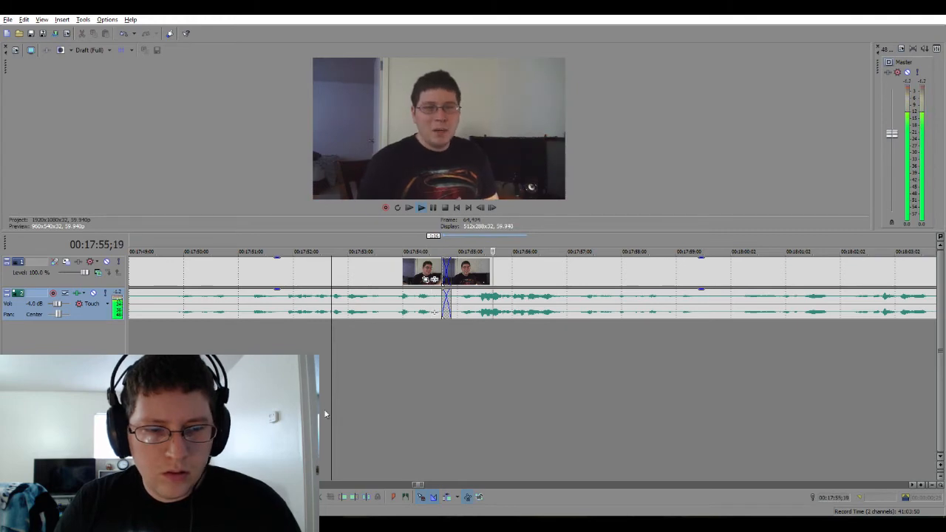
drag(423, 486, 437, 485)
drag(695, 284, 678, 287)
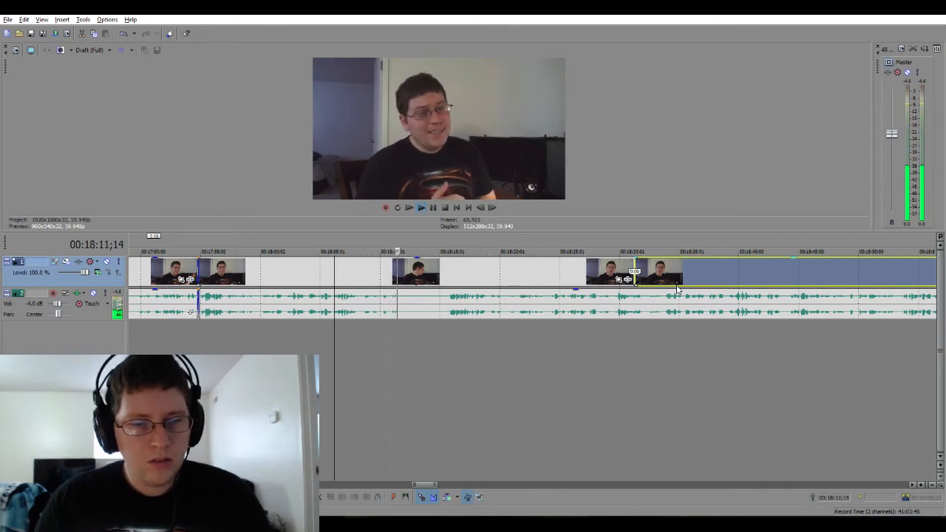
key(Return)
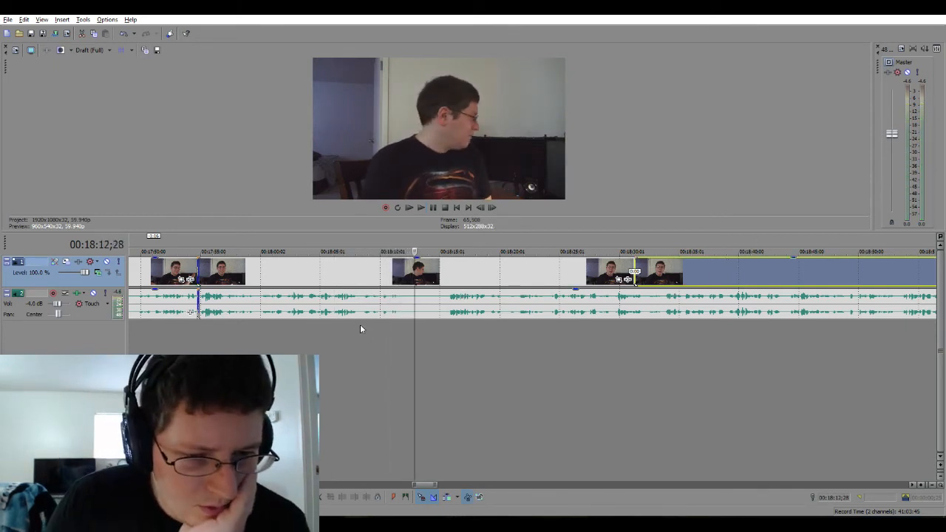
Select the bad section from 00:18:08;10 to 00:18:15;16 across both tracks and delete it.
drag(360, 324, 422, 326)
click(351, 343)
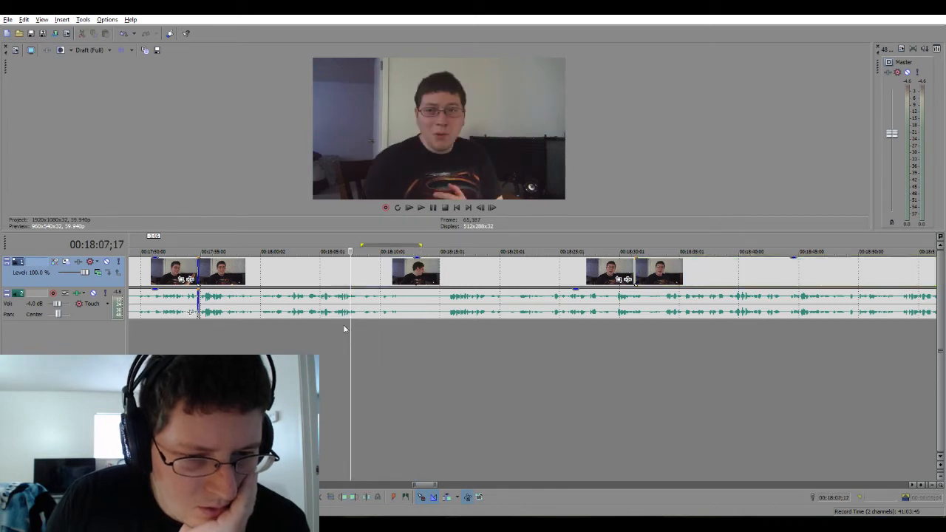
drag(359, 325, 445, 326)
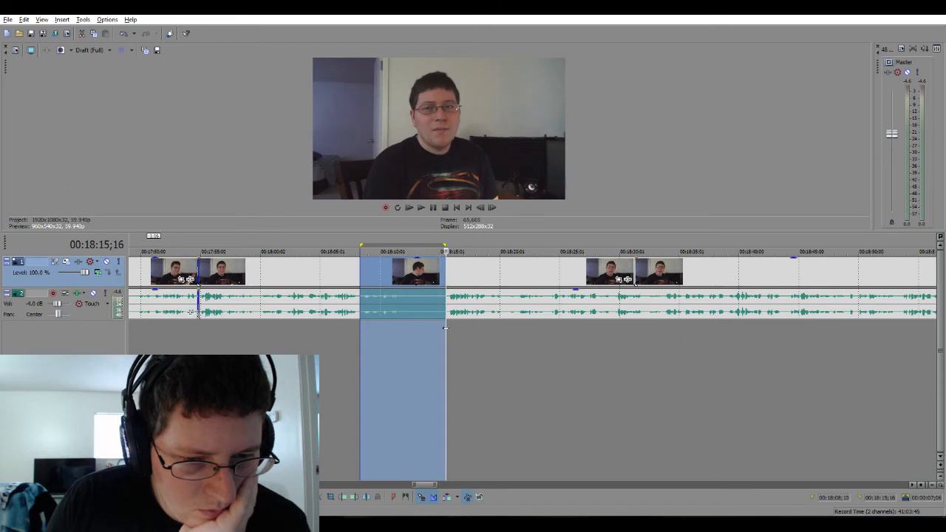
key(Delete)
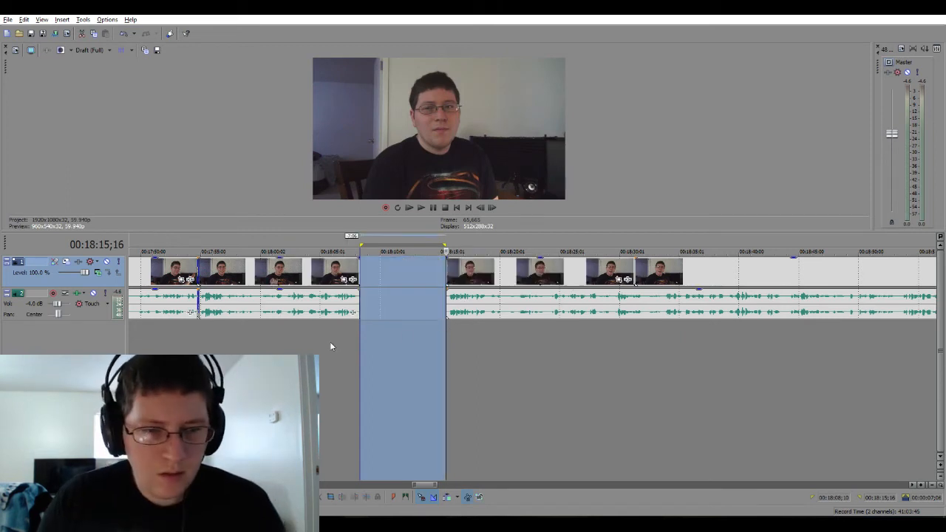
Move the following clip back over the previous clip's end near 00:18:08 and shorten the overlap to a brief crossfade.
click(330, 342)
drag(464, 316, 378, 314)
scroll(370, 335, up, 5)
click(526, 314)
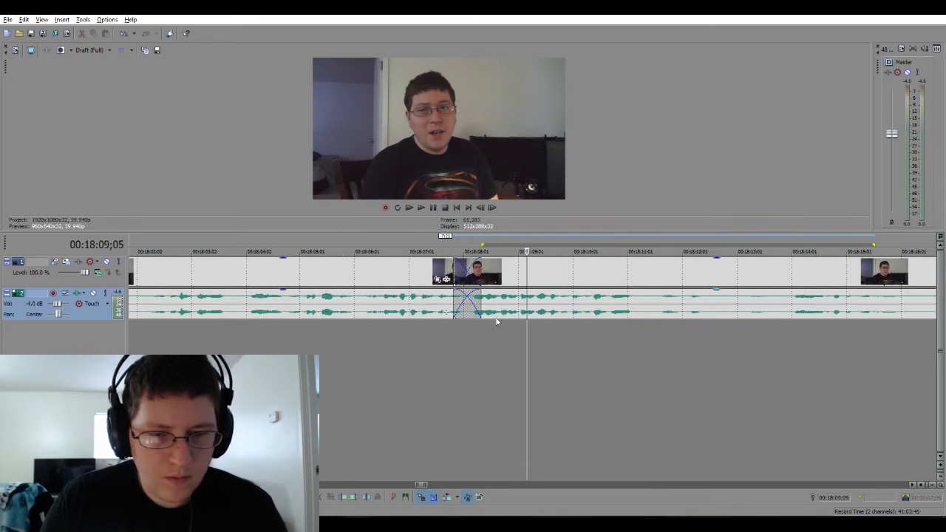
drag(545, 311, 561, 310)
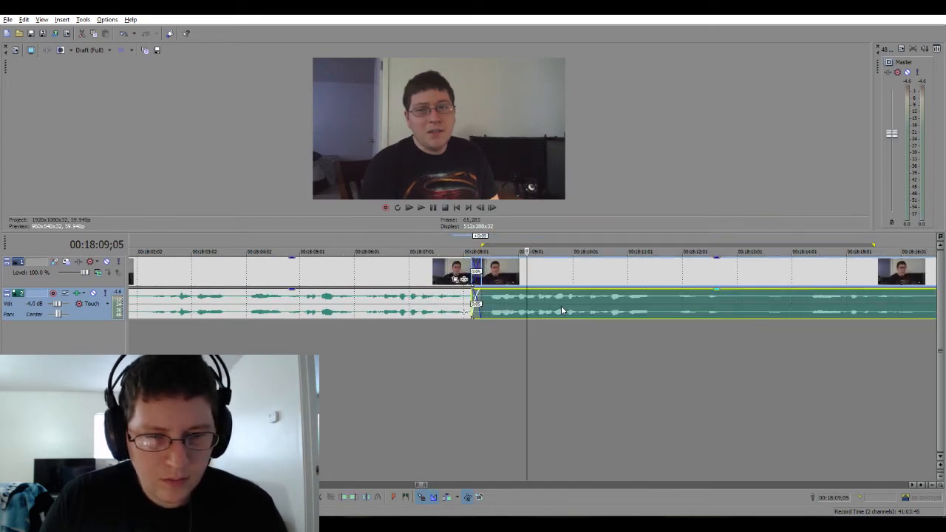
Play across the 00:18:08 crossfade, tighten the start of the following clip, and replay the transition from just before it.
click(427, 352)
key(space)
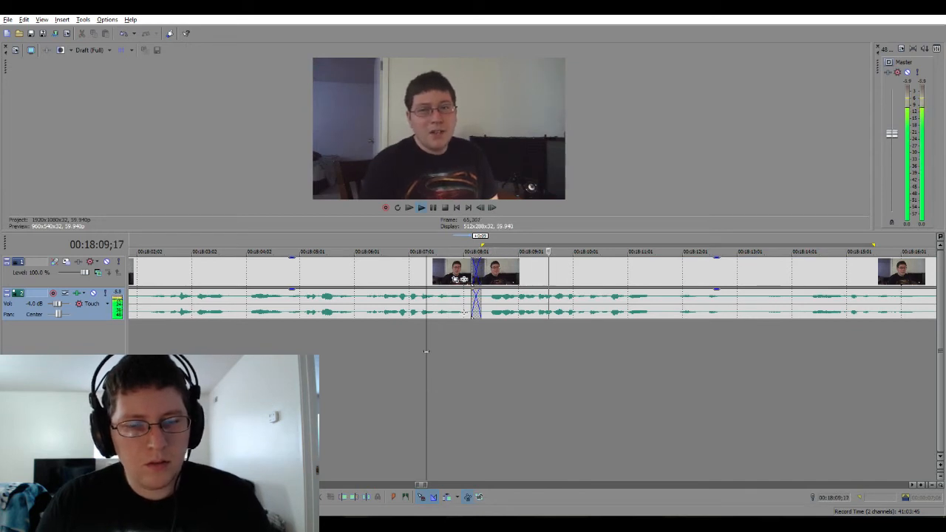
key(space)
mouse_move(501, 320)
mouse_down()
mouse_move(514, 312)
mouse_move(494, 305)
mouse_move(505, 310)
mouse_up()
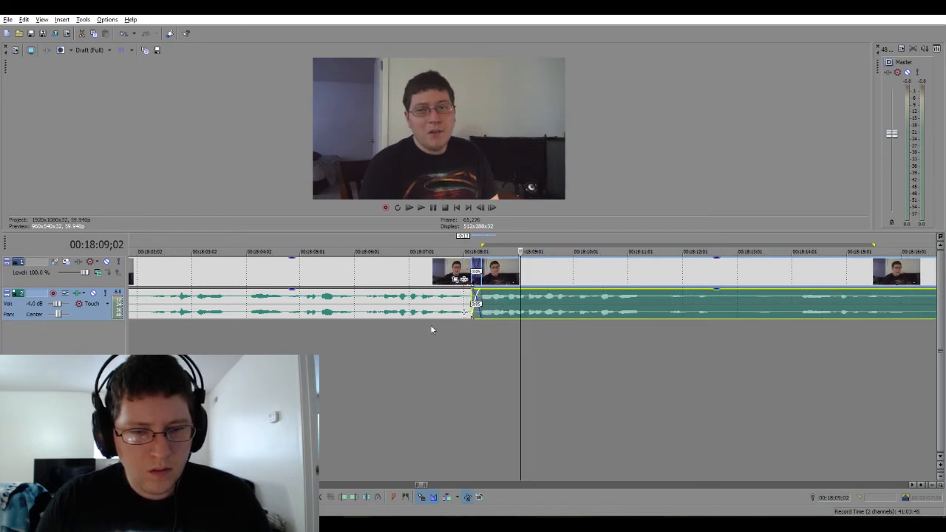
click(411, 334)
key(space)
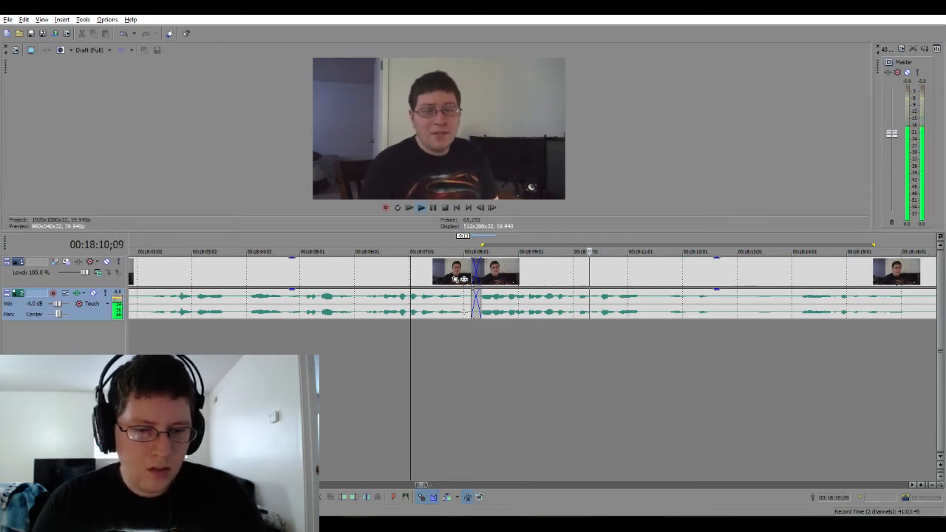
Close the gap in the video track by moving the clip at about 00:18:31 back to the previous video clip's end near 00:18:23.
key(Down)
key(Down)
key(Down)
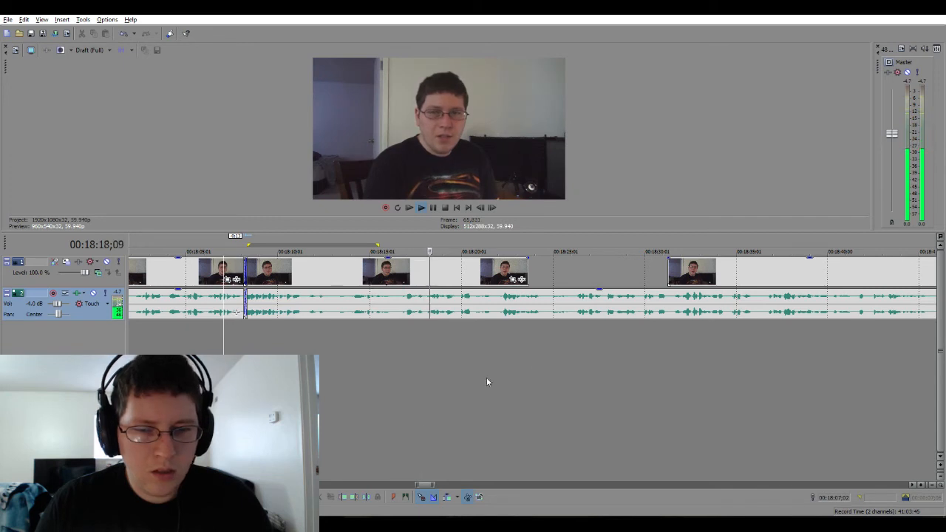
drag(689, 275, 549, 279)
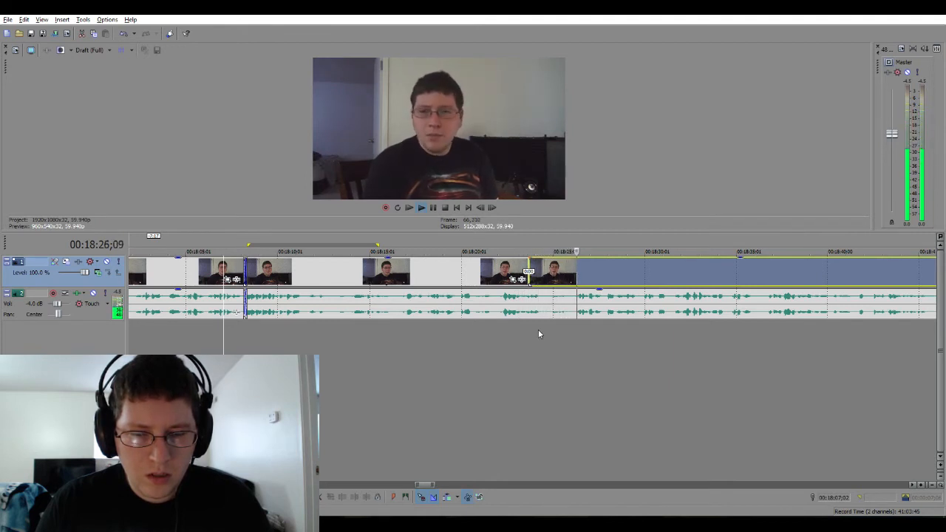
key(space)
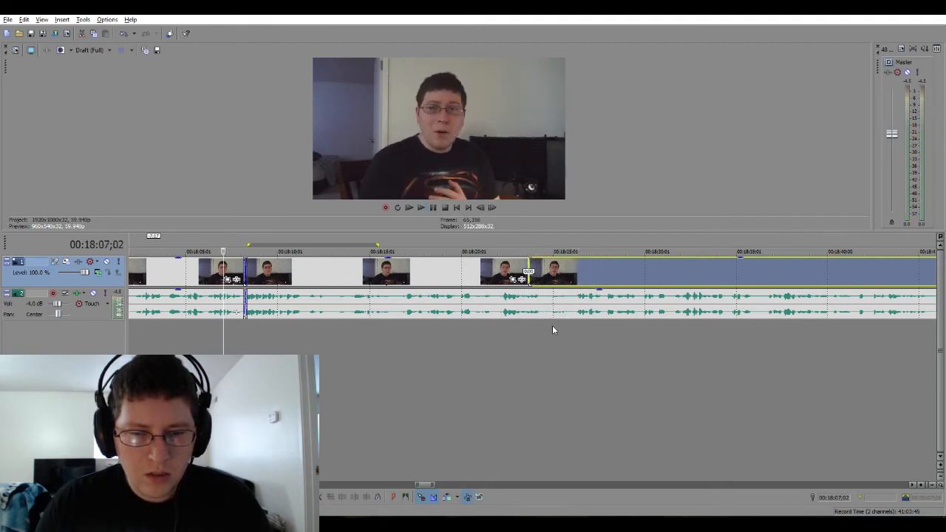
Review the footage between about 00:18:23 and 00:18:38 for pauses and mistakes to cut.
click(552, 325)
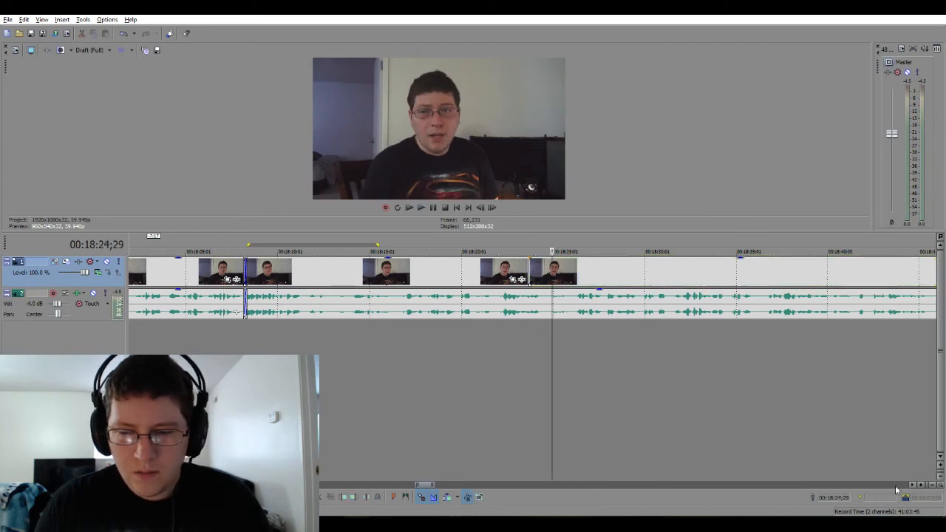
scroll(895, 485, right, 3)
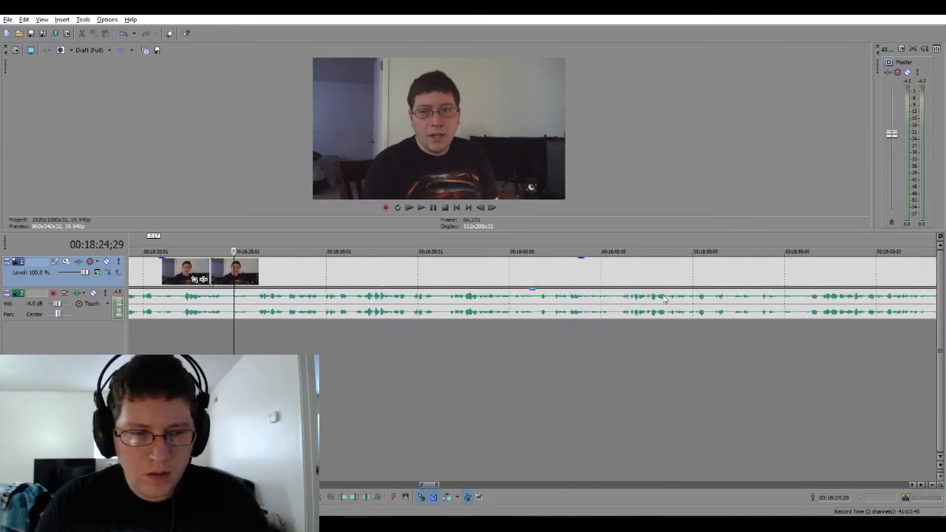
double_click(567, 269)
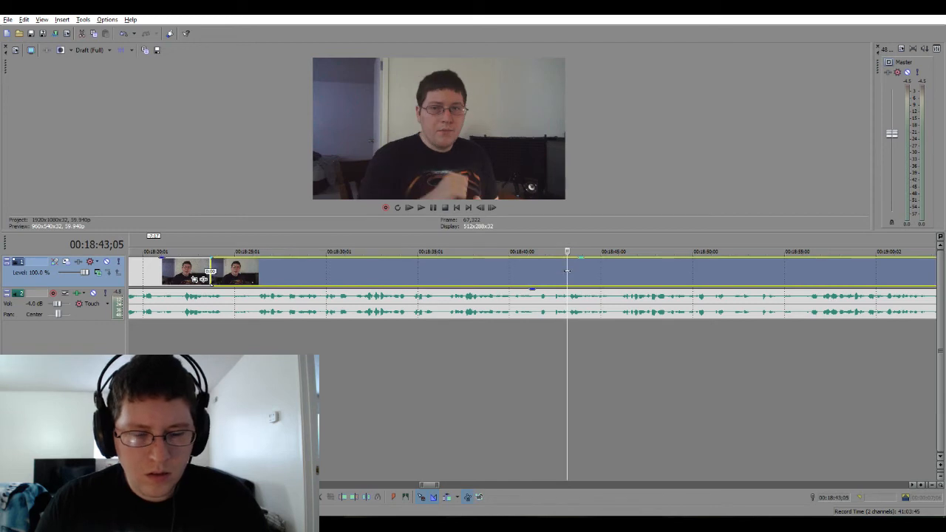
click(411, 344)
key(space)
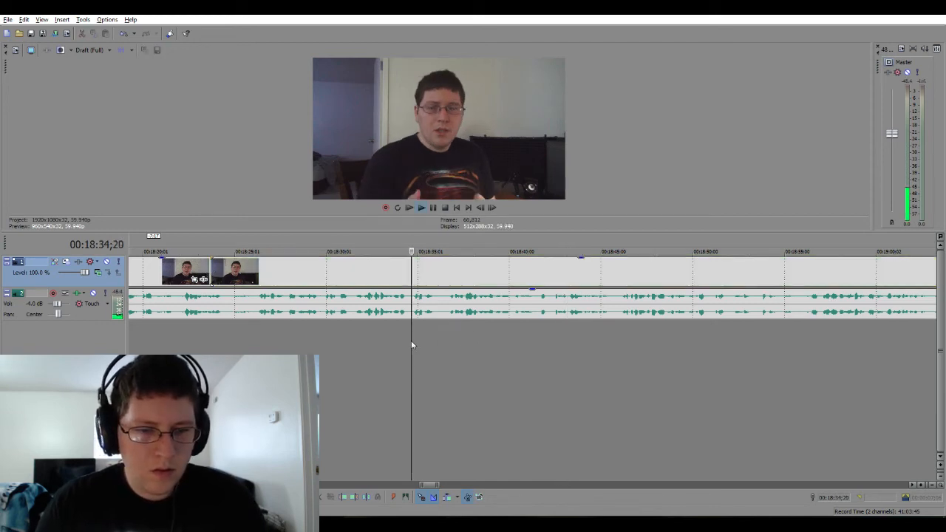
click(215, 352)
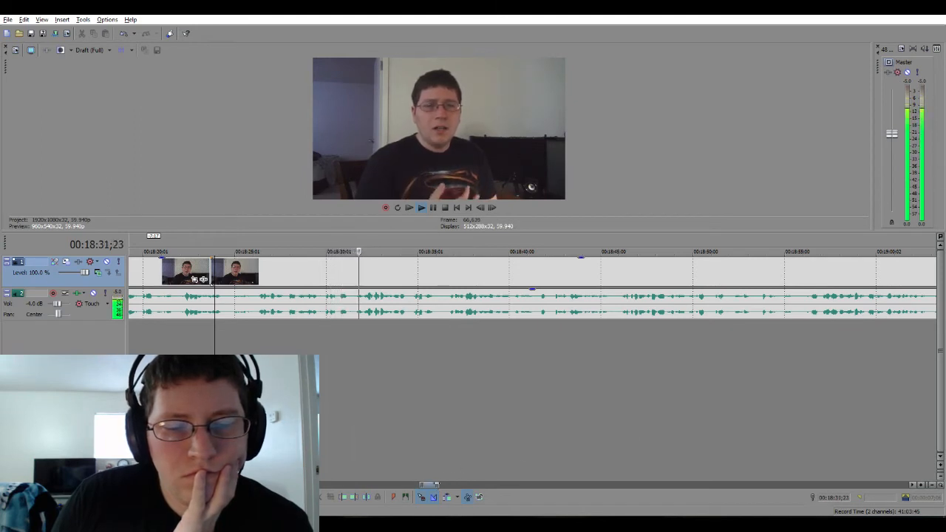
mouse_move(434, 485)
mouse_down()
mouse_move(462, 485)
mouse_move(444, 486)
mouse_up()
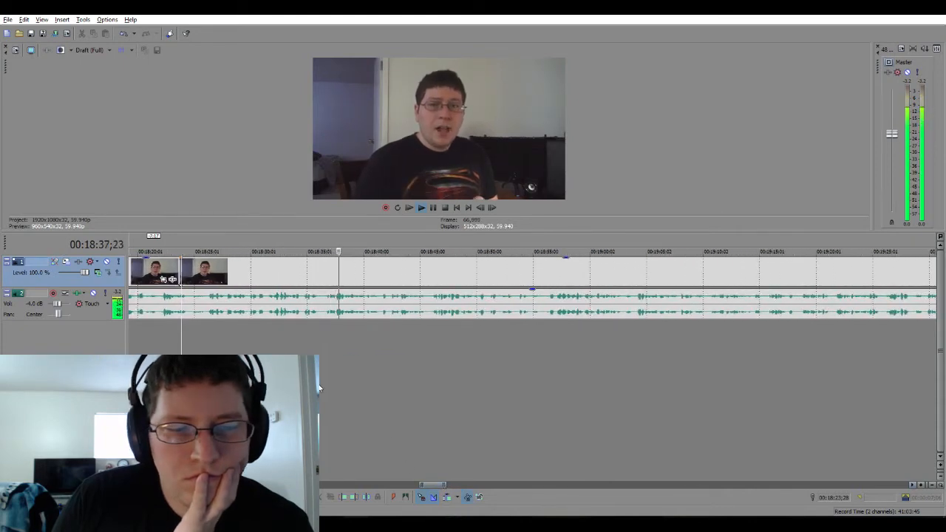
scroll(345, 349, up, 3)
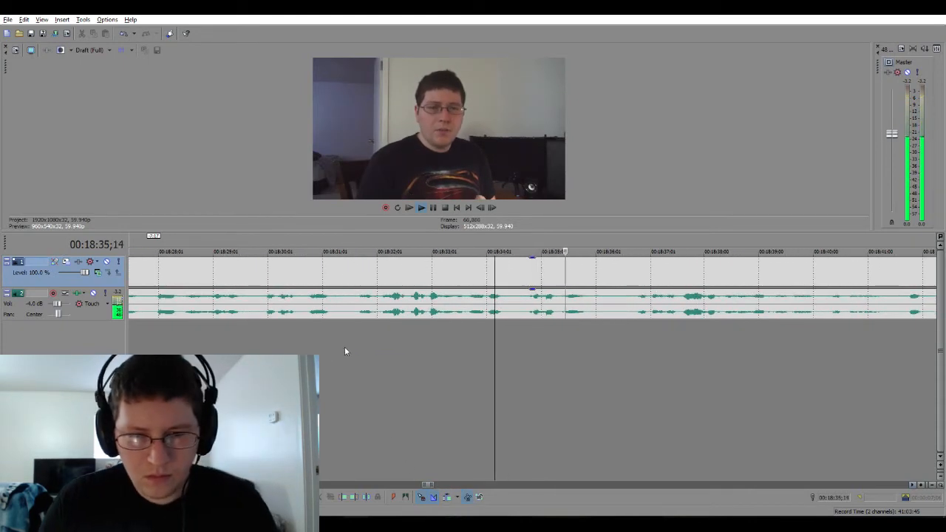
key(space)
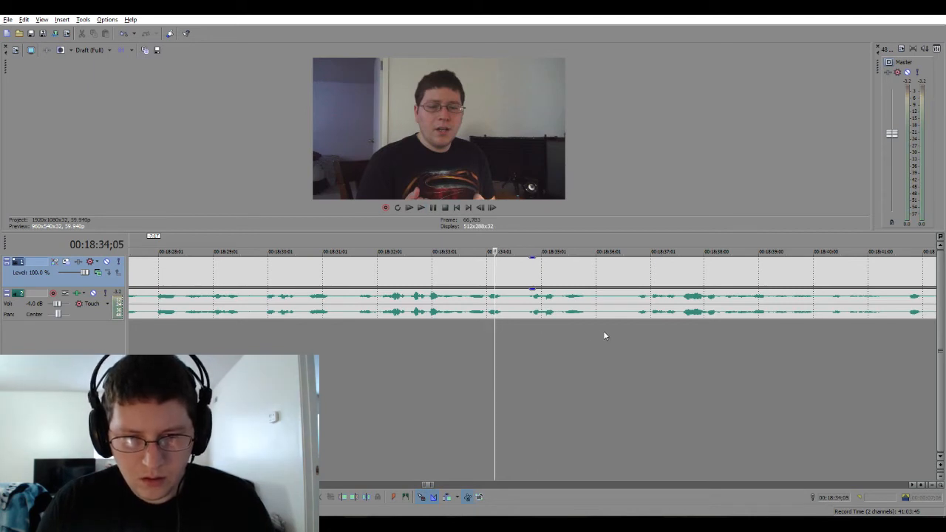
Delete the pause between 00:18:36;05 and 00:18:36;19 from both the video and audio tracks.
drag(604, 334, 615, 333)
drag(624, 334, 629, 336)
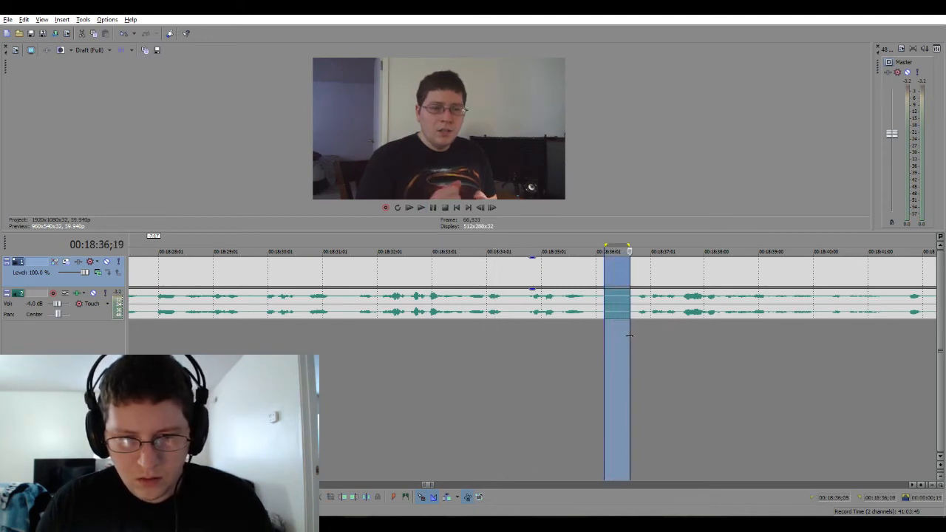
click(578, 352)
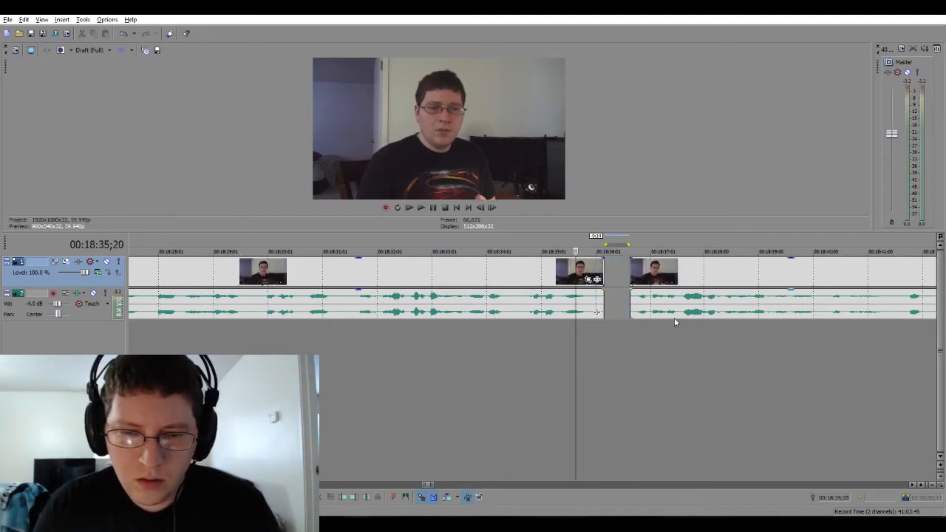
Undo the audio-only move and group the video and audio of the clips on each side of the 00:18:36 gap.
drag(676, 318, 638, 316)
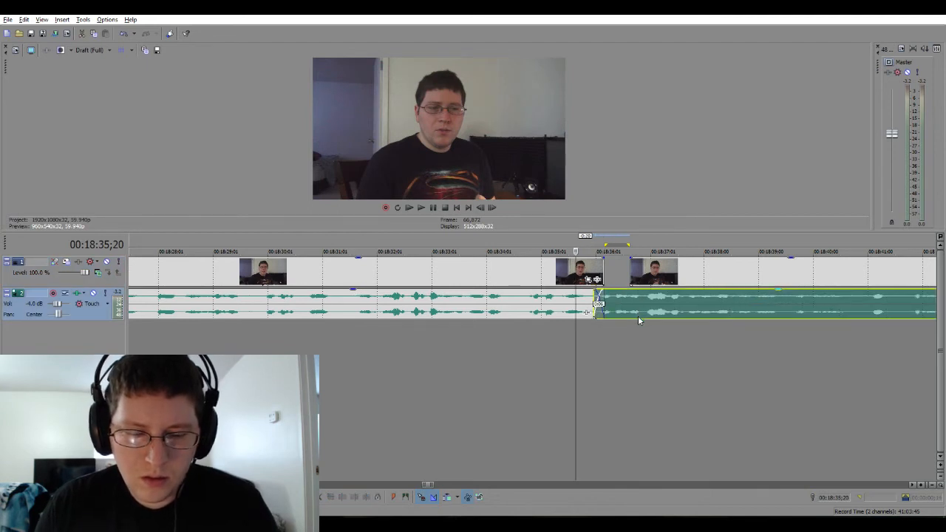
key(ctrl+z)
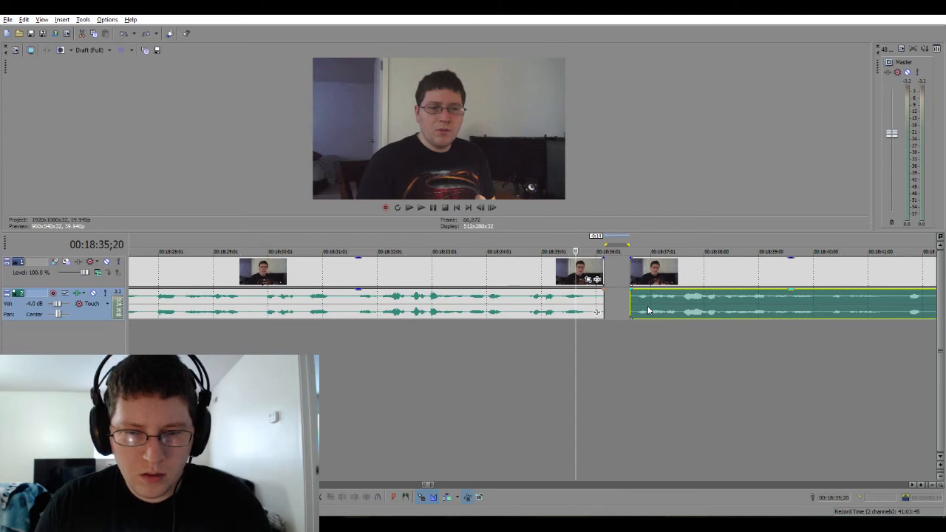
click(648, 310)
click(581, 307)
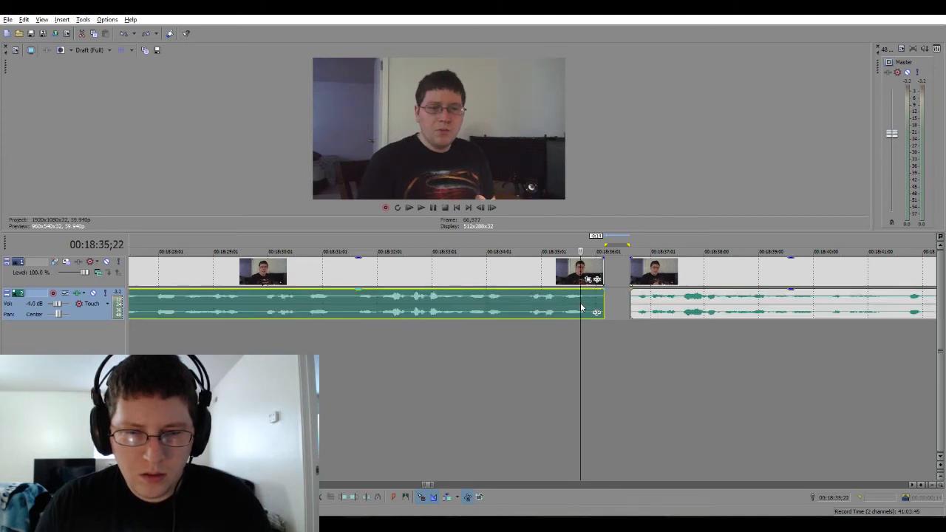
ctrl+click(570, 279)
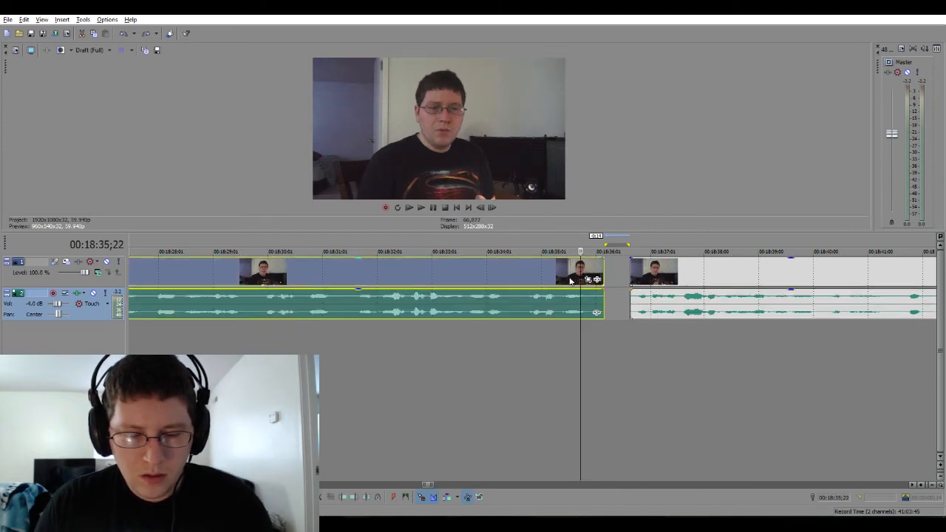
click(651, 310)
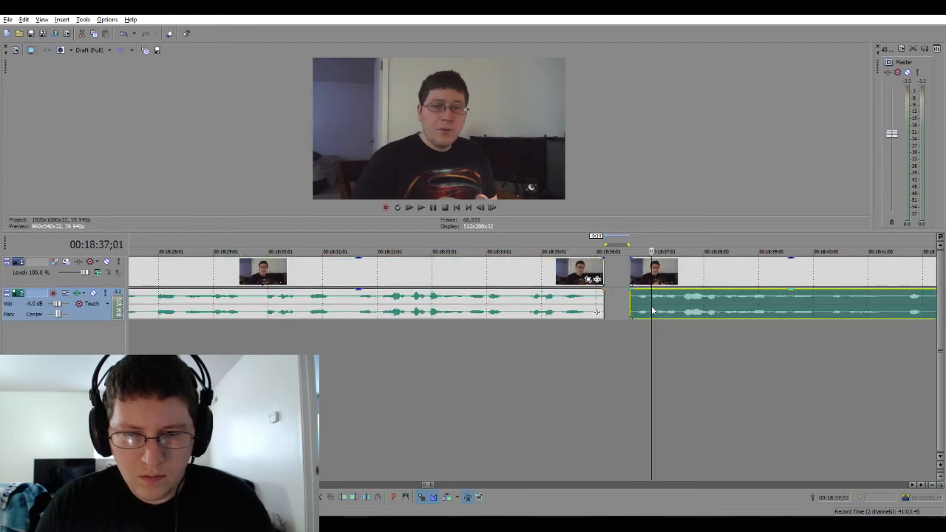
ctrl+click(657, 275)
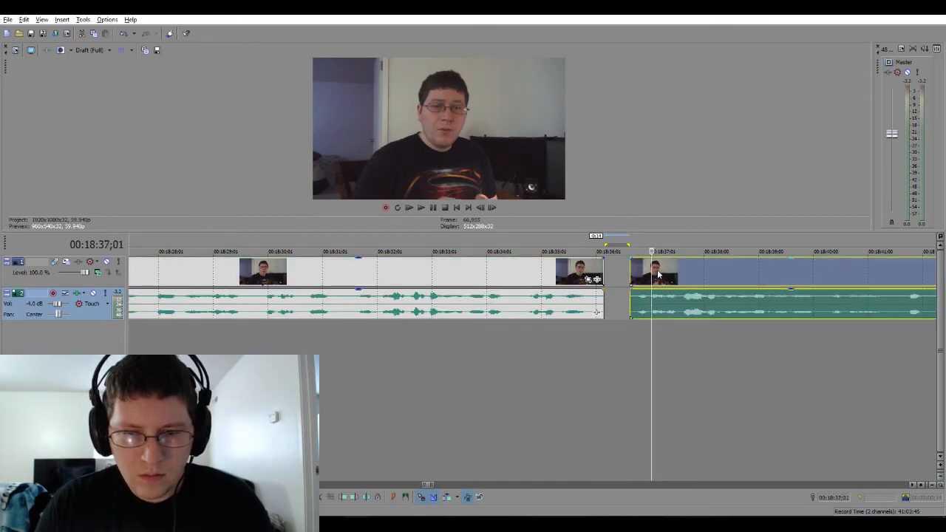
click(652, 370)
Move the following clip back over the previous clip's end near 00:18:36 as a brief crossfade and play across it from just before.
drag(680, 309, 648, 315)
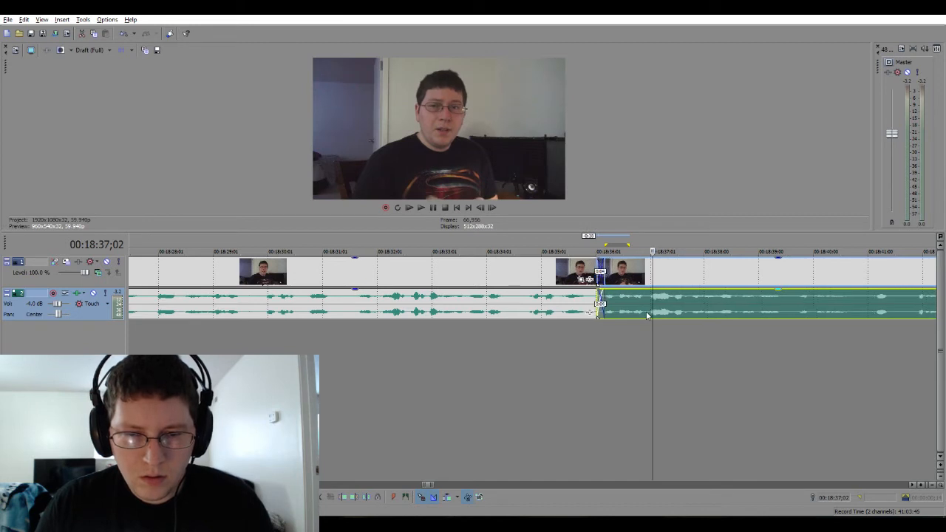
click(615, 335)
scroll(615, 336, up, 3)
click(593, 300)
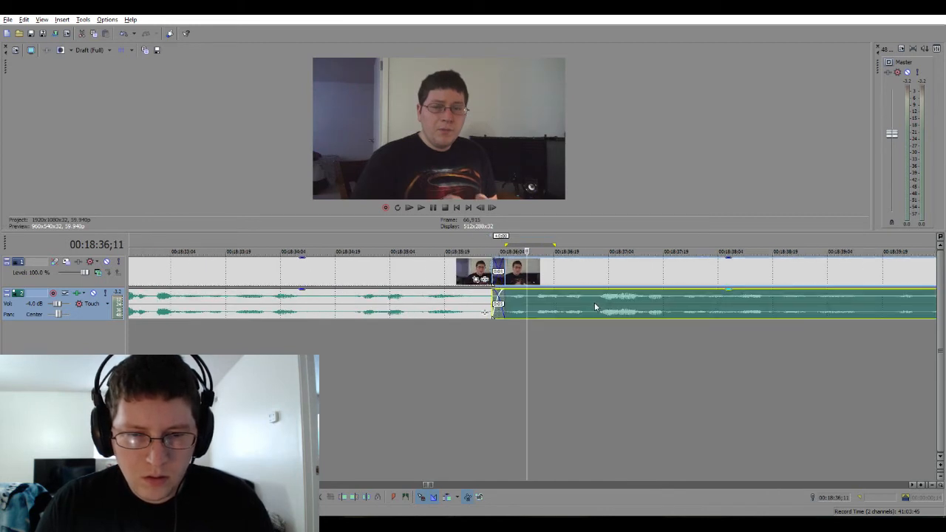
drag(594, 303, 589, 306)
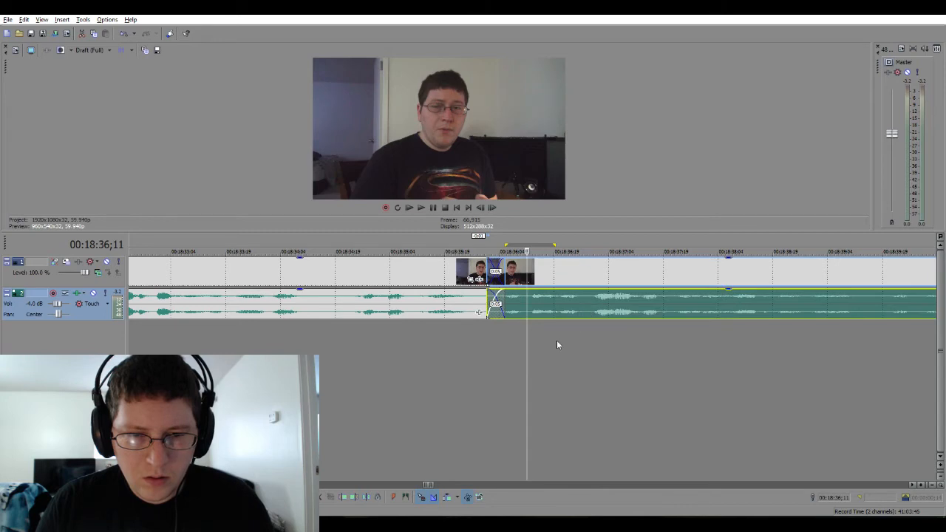
scroll(557, 340, down, 8)
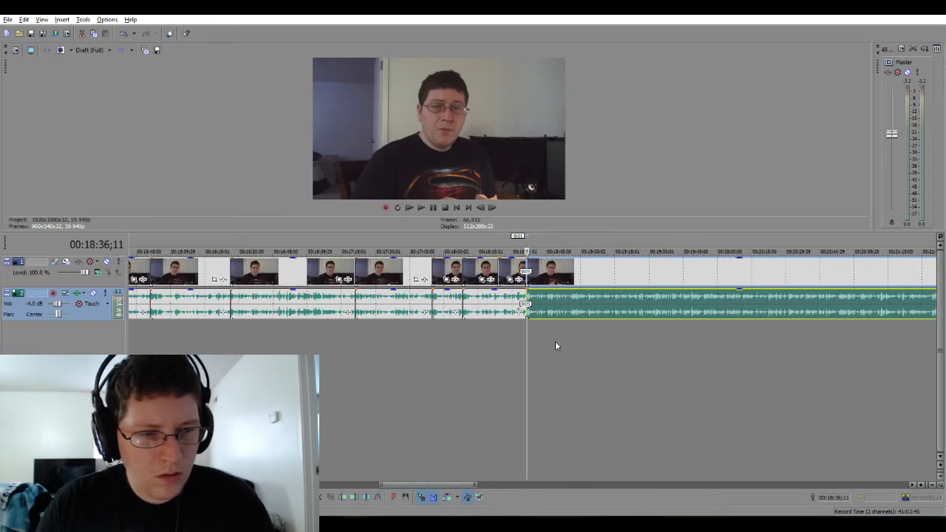
scroll(555, 341, up, 6)
click(481, 345)
key(space)
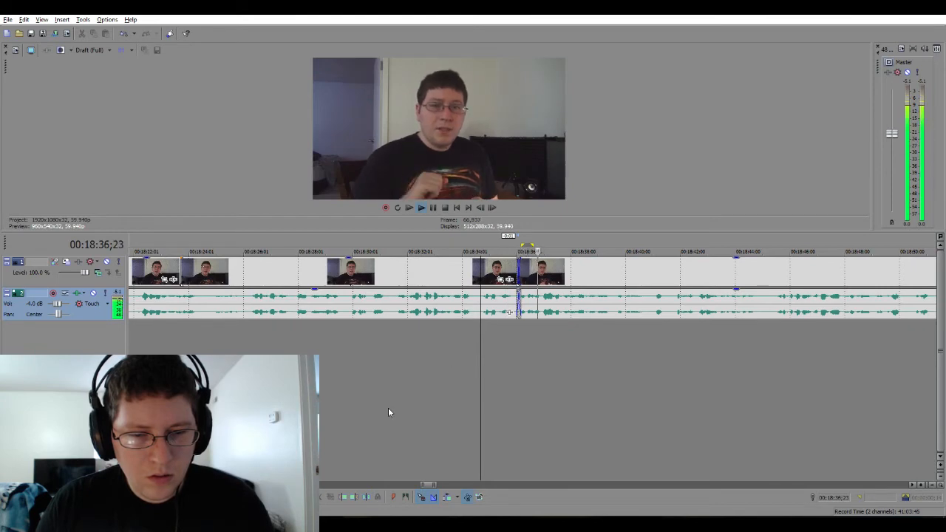
Play on to about 00:18:46 and delete the roughly half-second pause ending at 00:18:45;11 from both the video and audio tracks.
drag(435, 484, 437, 518)
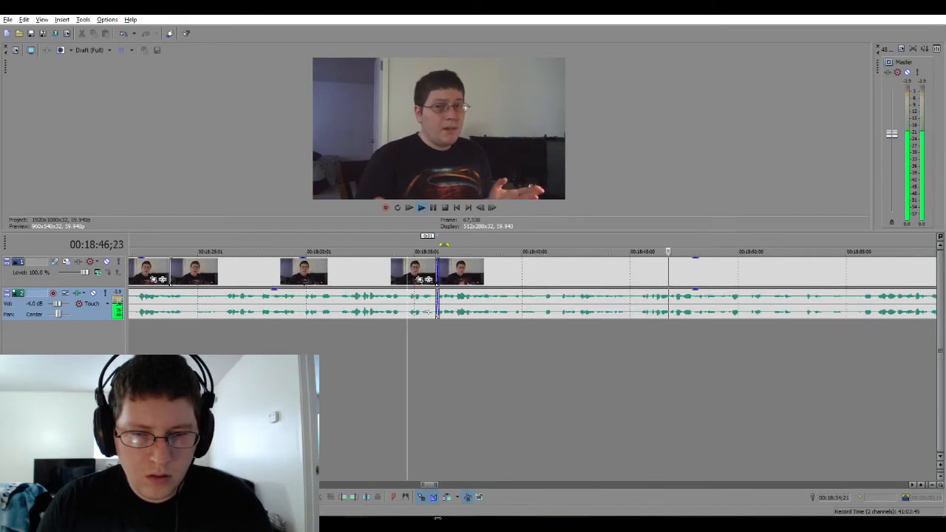
click(513, 356)
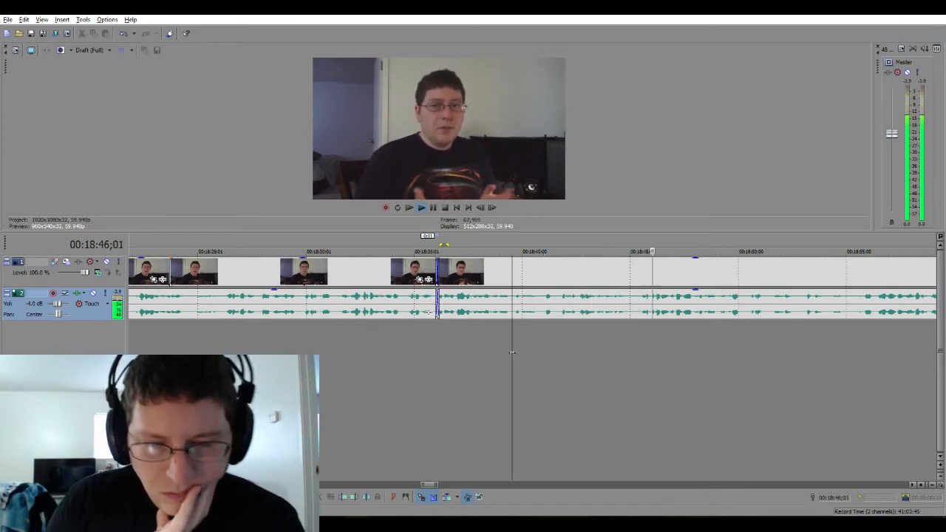
key(space)
click(632, 330)
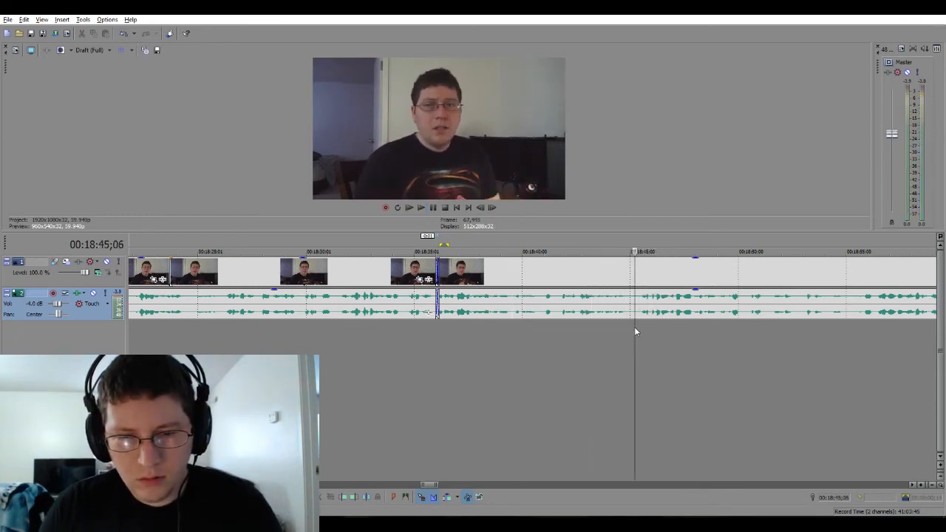
scroll(634, 327, up, 6)
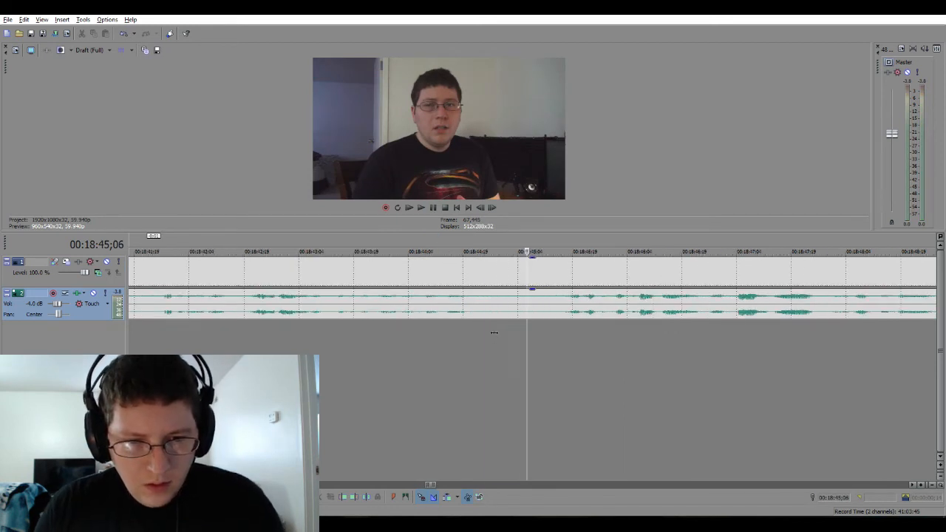
drag(491, 332, 543, 336)
key(Delete)
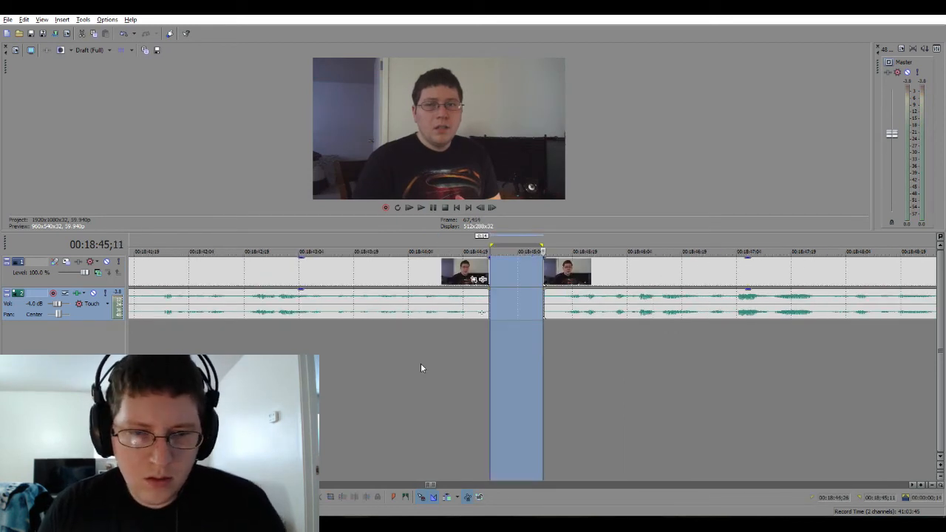
Move the following clip back over the previous clip's end near 00:18:44 as a 5-frame crossfade and play across it from 00:18:43;28.
click(421, 363)
click(552, 312)
drag(553, 312, 504, 317)
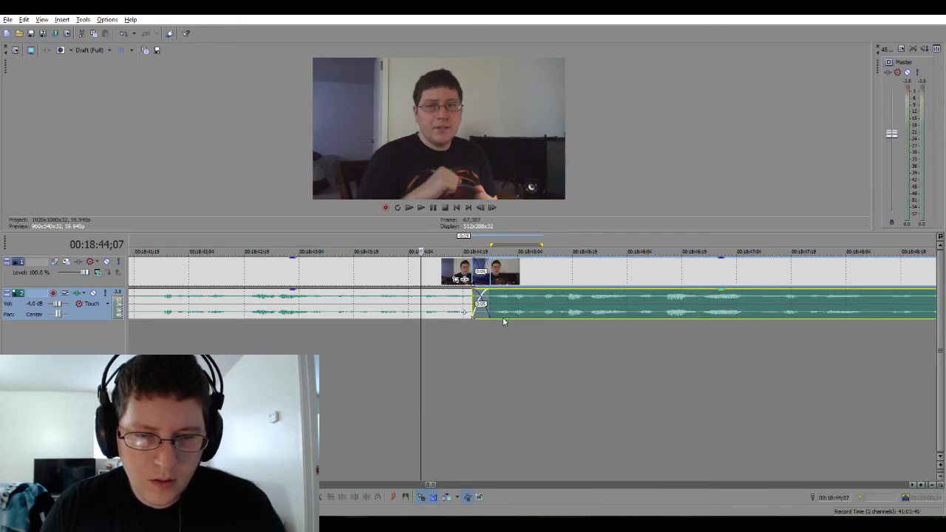
scroll(518, 347, down, 4)
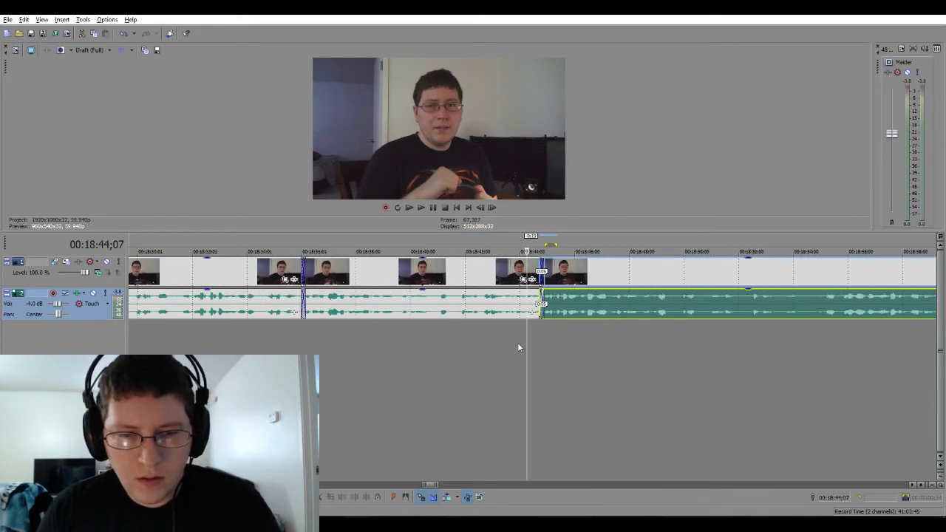
click(518, 343)
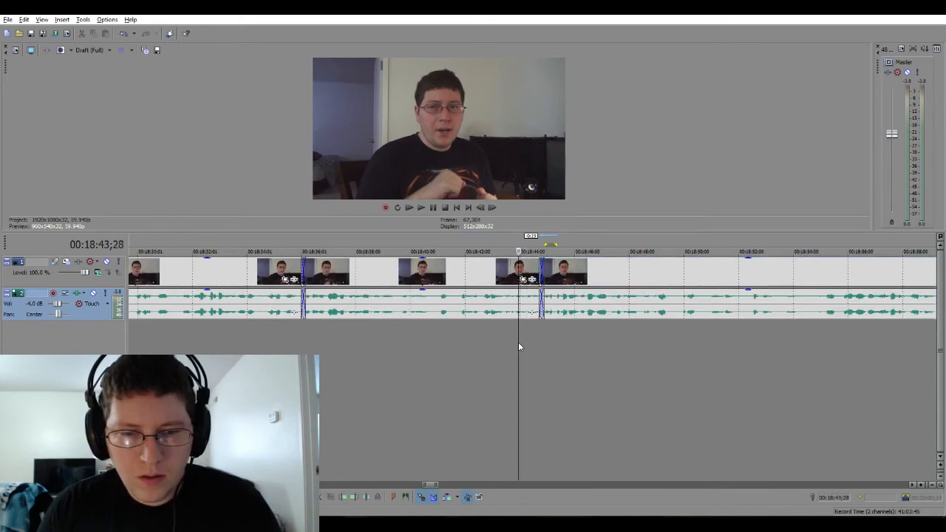
key(space)
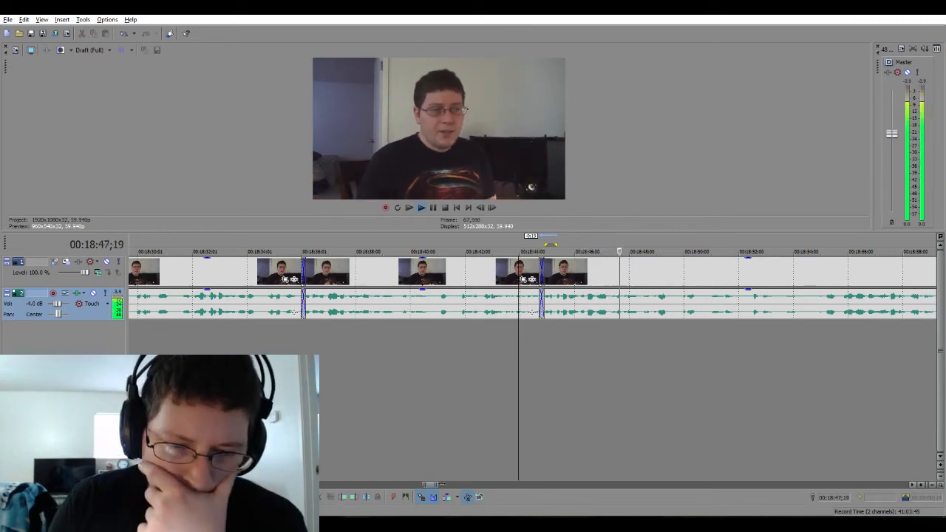
Review the footage from about 00:18:47 to 00:19:01 for mistakes and return the cursor to 00:18:53;15.
key(Down)
key(Down)
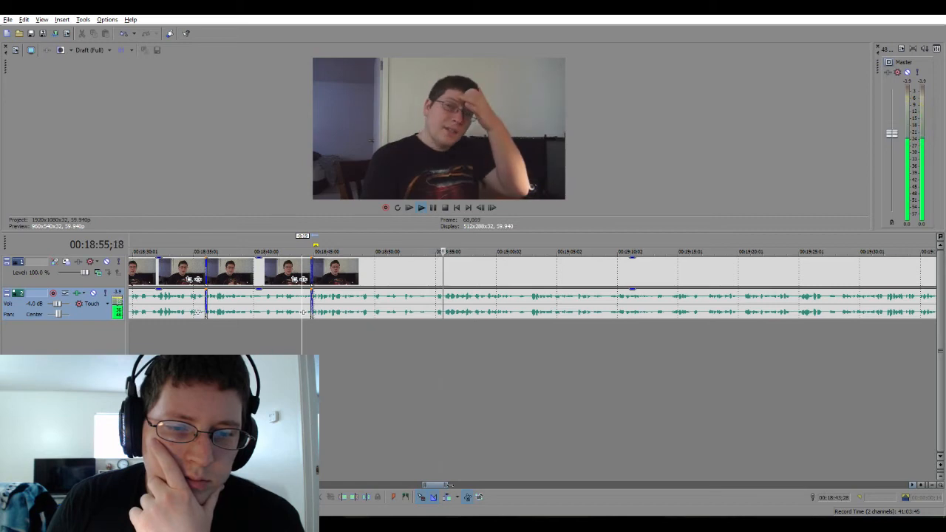
scroll(913, 484, right, 10)
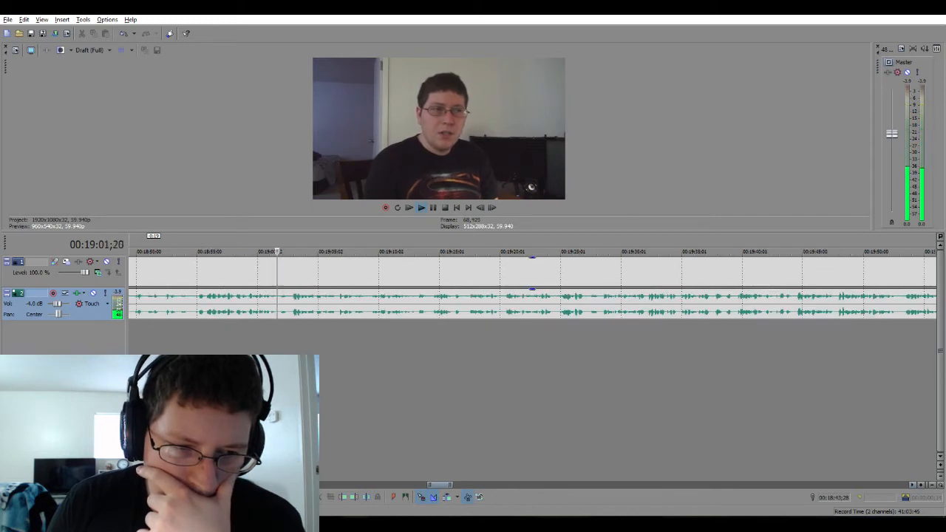
scroll(184, 279, left, 6)
click(257, 347)
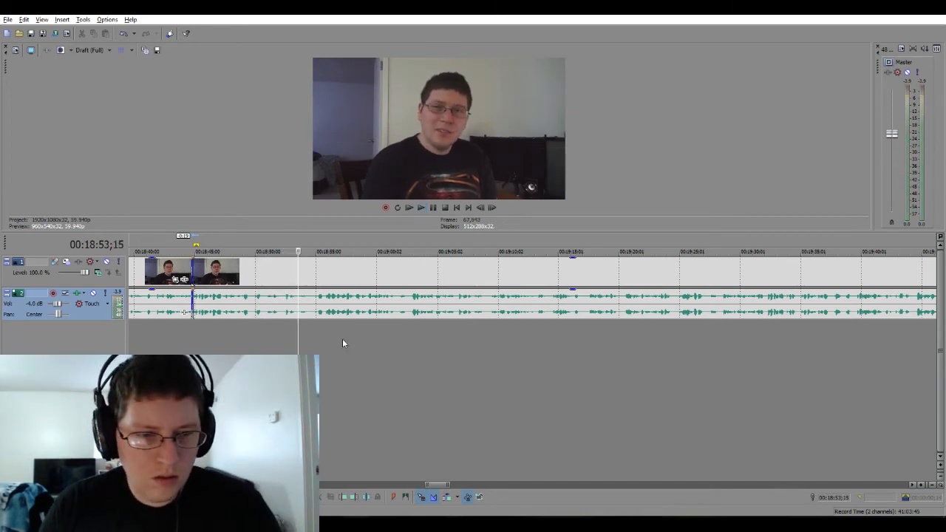
Select and preview the mistake starting at 00:18:53;15, end the selection at 00:18:55;19, and split out and delete that section from both tracks.
scroll(342, 343, up, 3)
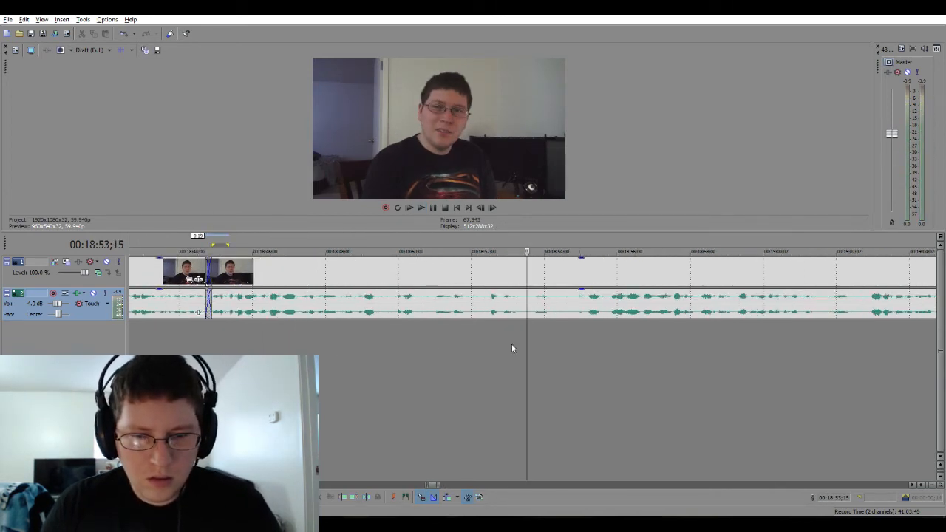
key(shift+Right)
key(shift+Right)
key(shift+Right)
key(shift+Right)
key(shift+Right)
key(shift+Right)
key(shift+Right)
key(shift+Right)
key(shift+Right)
key(shift+Right)
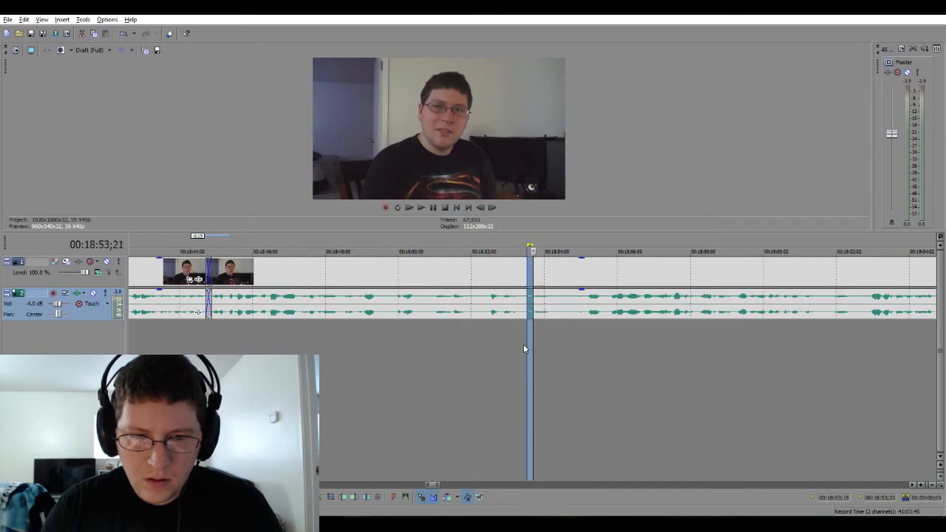
key(shift+Right)
key(shift+Right)
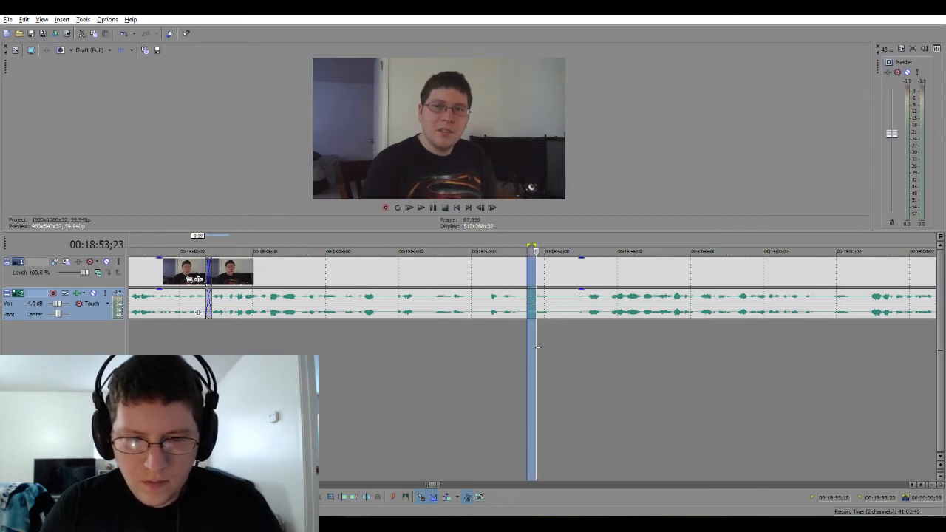
drag(537, 347, 643, 348)
key(space)
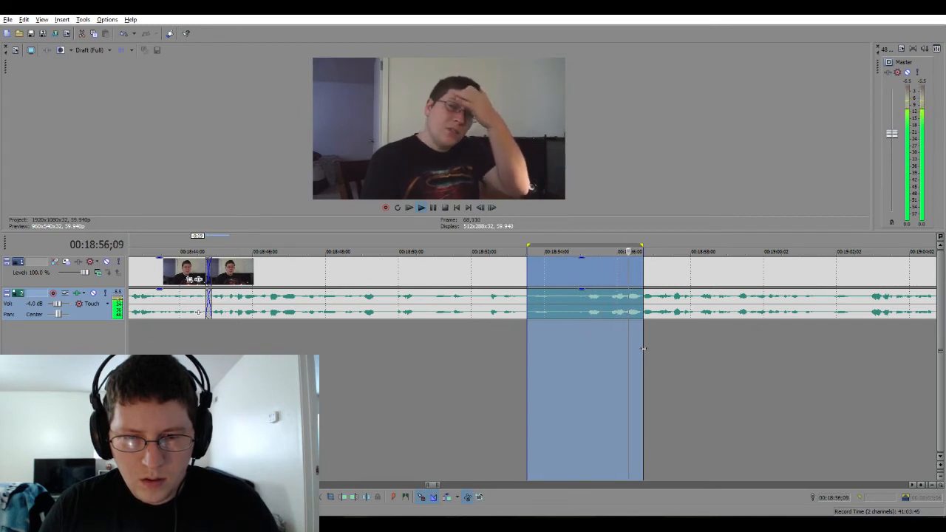
drag(641, 348, 603, 353)
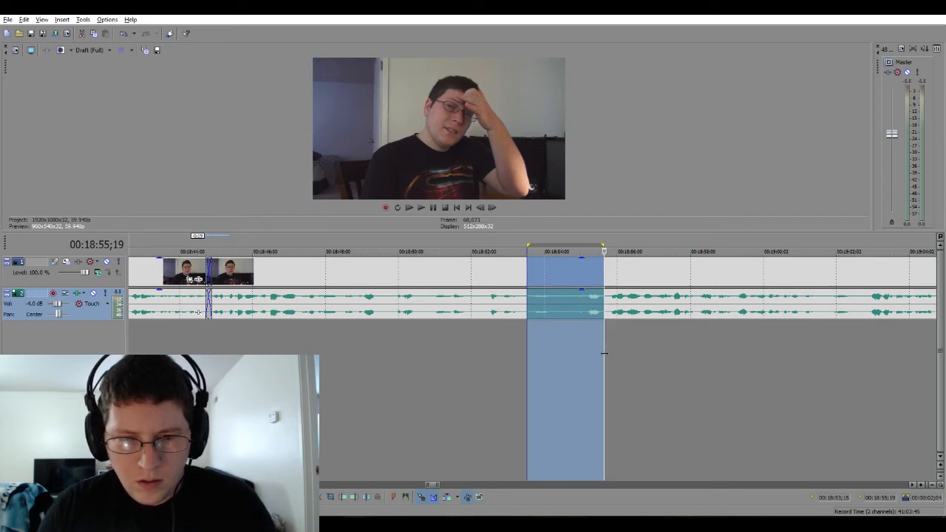
key(s)
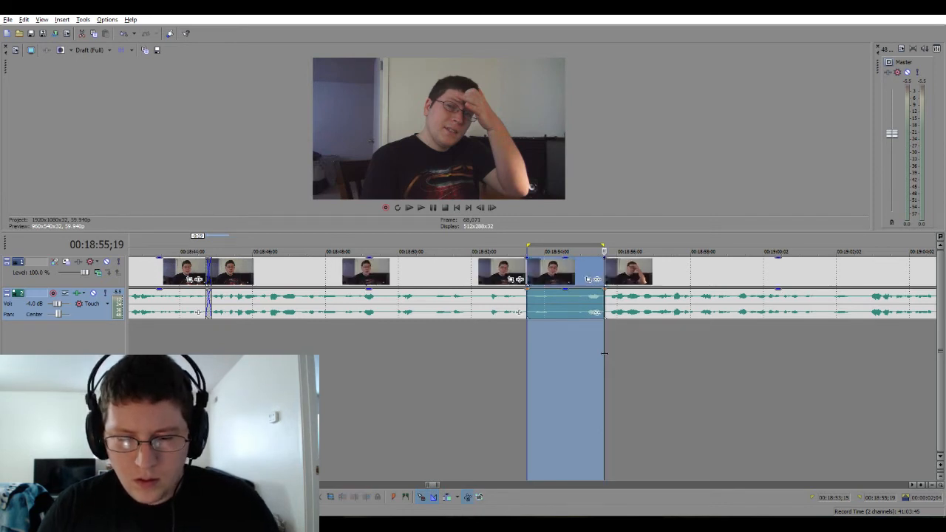
key(Delete)
Overlap the following clip onto the previous clip's end near 00:18:53 by 5 frames, readjust the join slightly, and play across it from 00:18:52;09.
click(507, 366)
drag(637, 313, 556, 314)
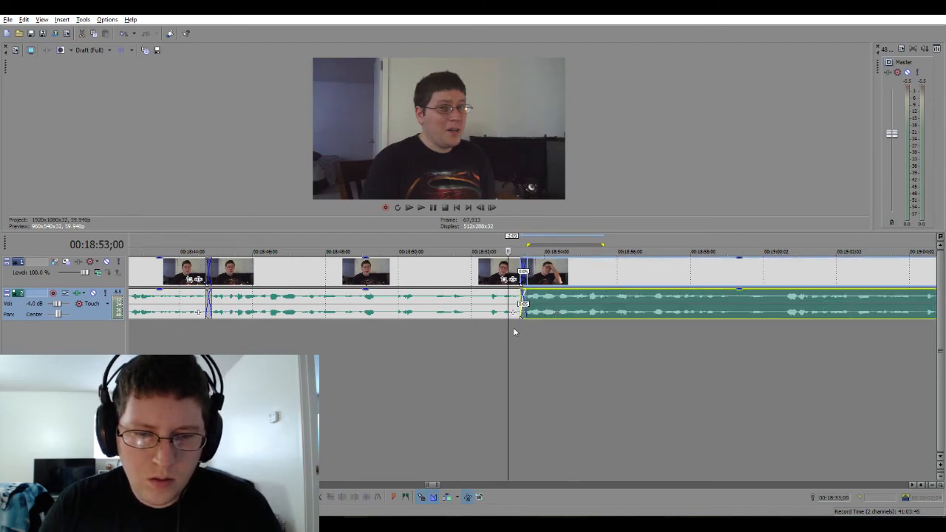
click(483, 334)
key(space)
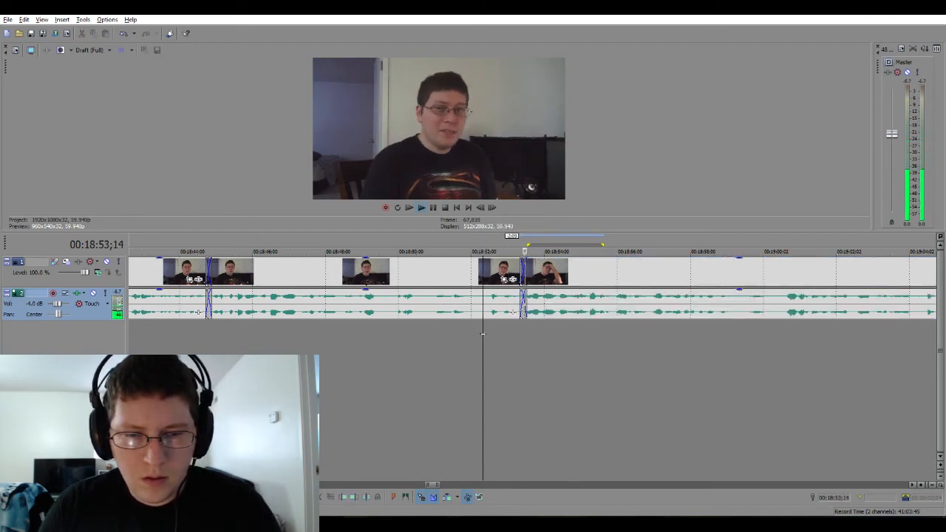
key(space)
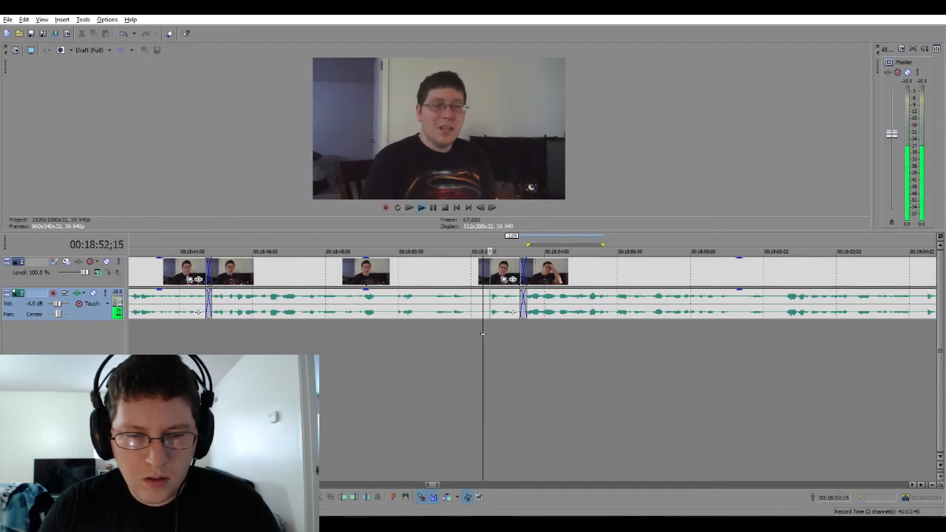
key(space)
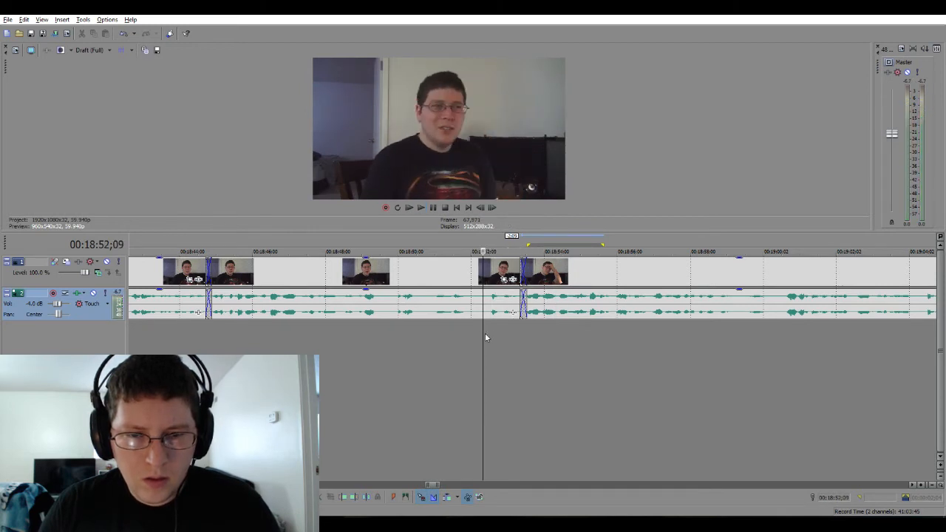
drag(570, 316, 530, 309)
key(space)
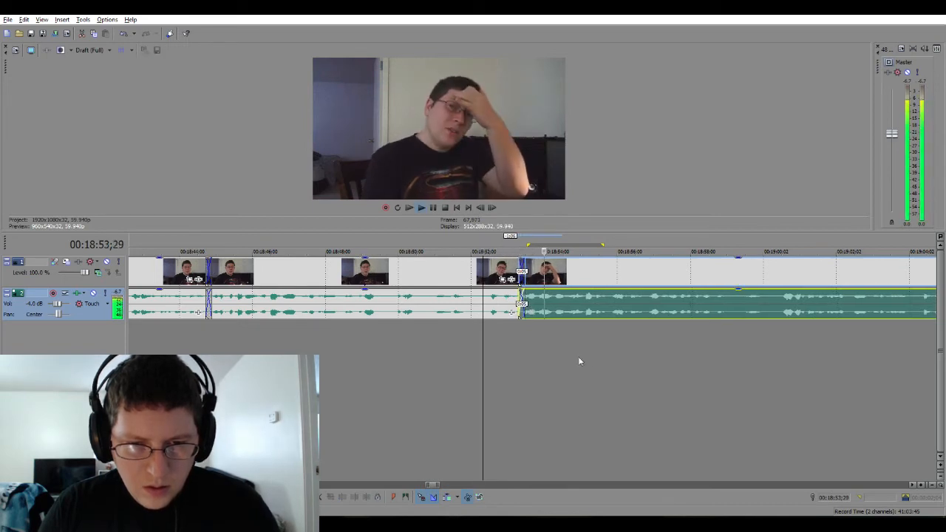
Review the footage from about 00:18:54 to 00:19:37 for mistakes, replaying the passage from about 00:19:32 to 00:19:36.
scroll(199, 312, down, 3)
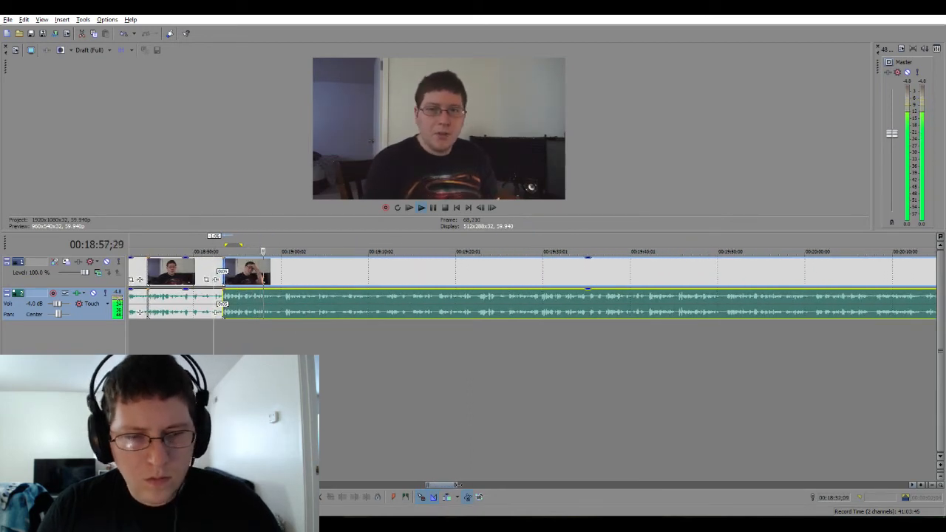
key(alt+Tab)
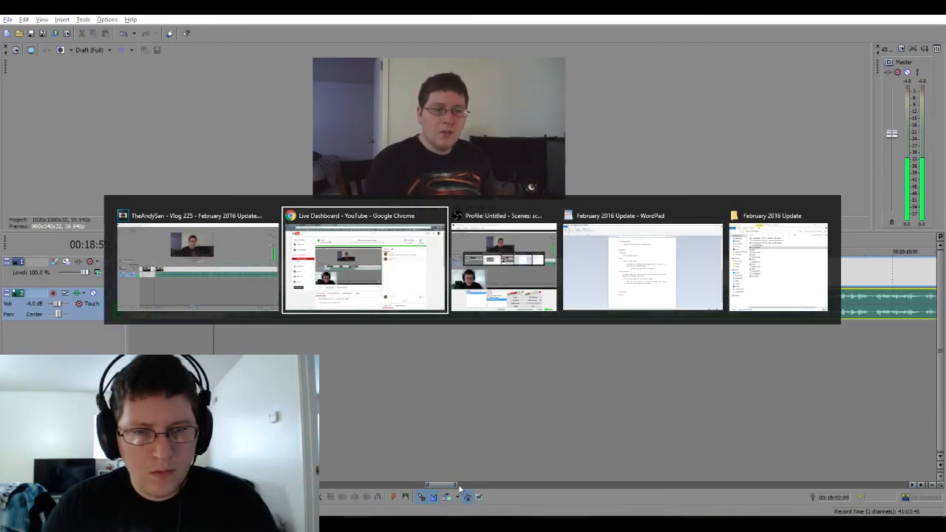
key(alt+Tab)
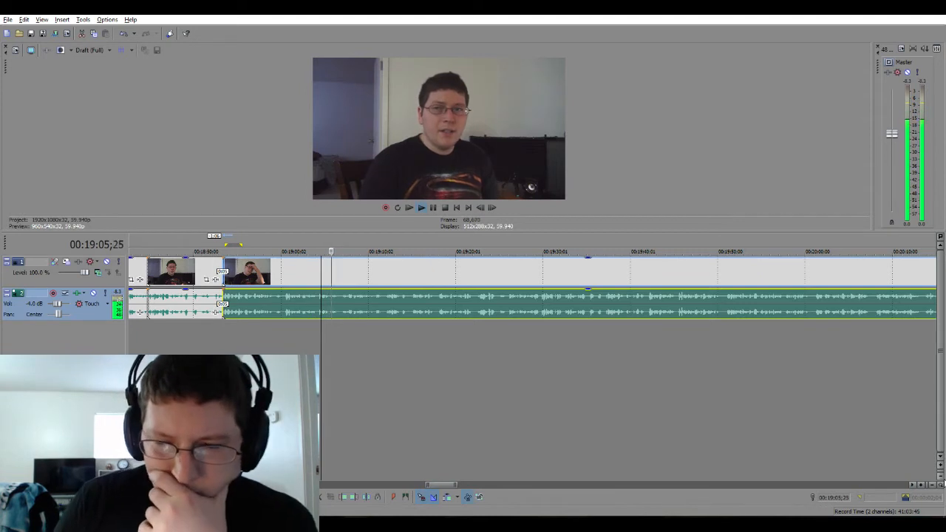
click(914, 486)
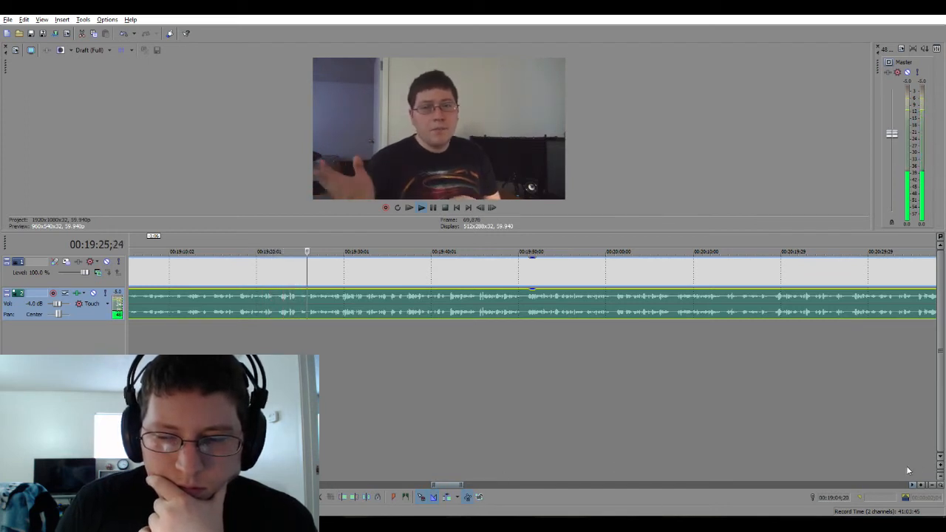
click(912, 485)
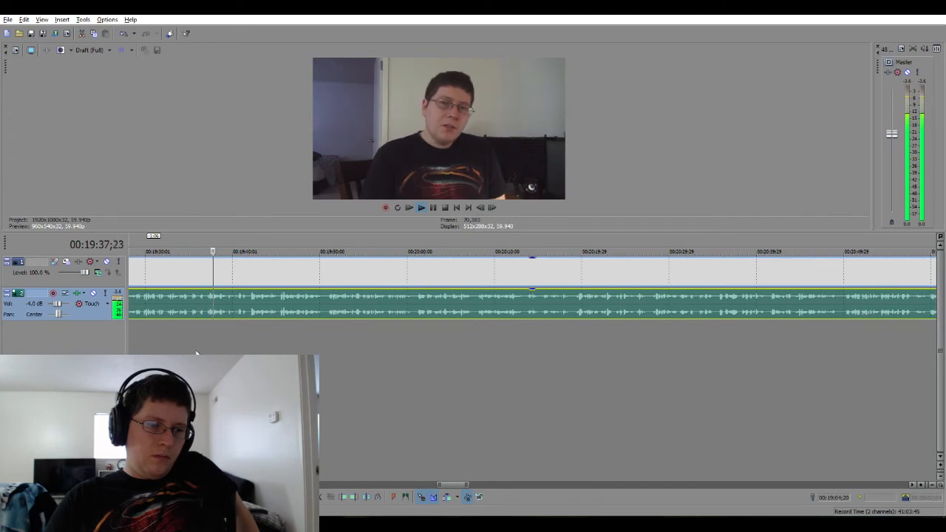
key(space)
scroll(185, 339, up, 3)
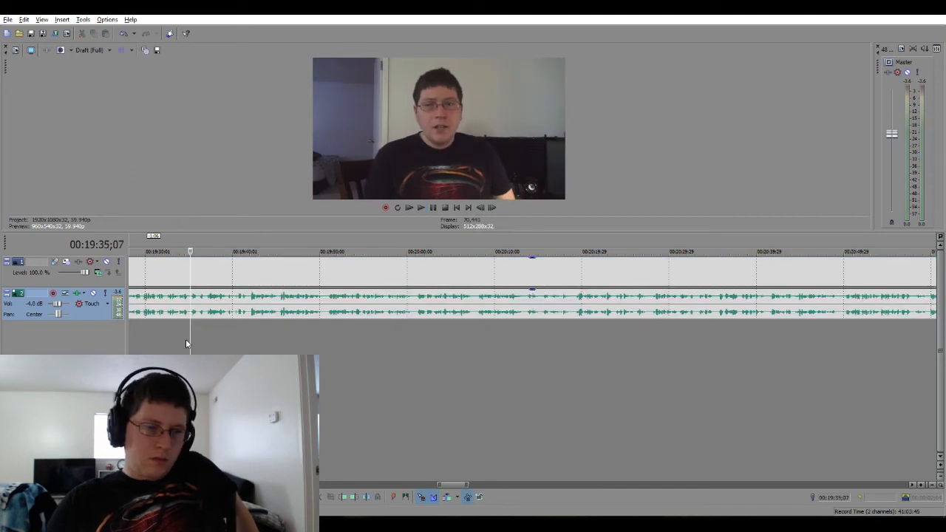
scroll(186, 339, up, 2)
click(354, 356)
key(space)
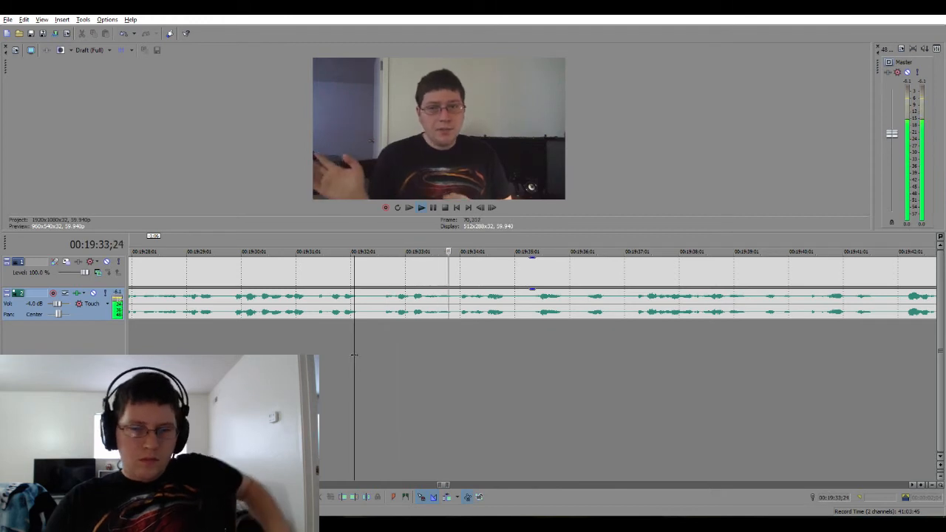
key(space)
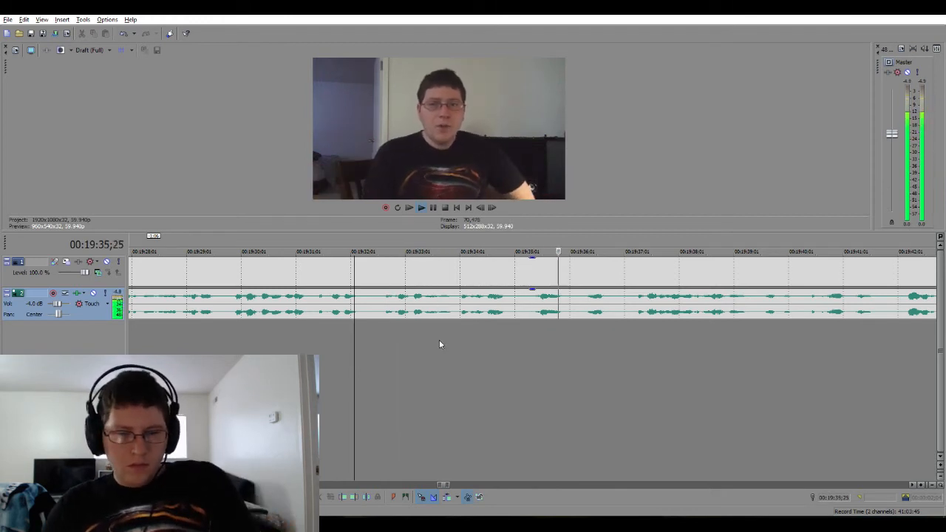
Delete the section from 00:19:35;01 to 00:19:37;04 on both tracks and overlap the following clip onto the previous clip by 5 frames.
drag(521, 338, 629, 341)
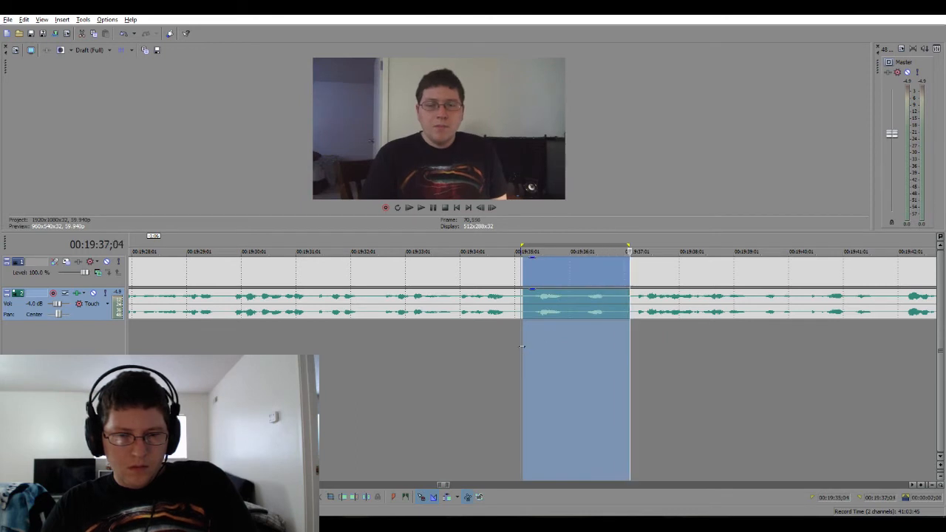
drag(523, 349, 515, 351)
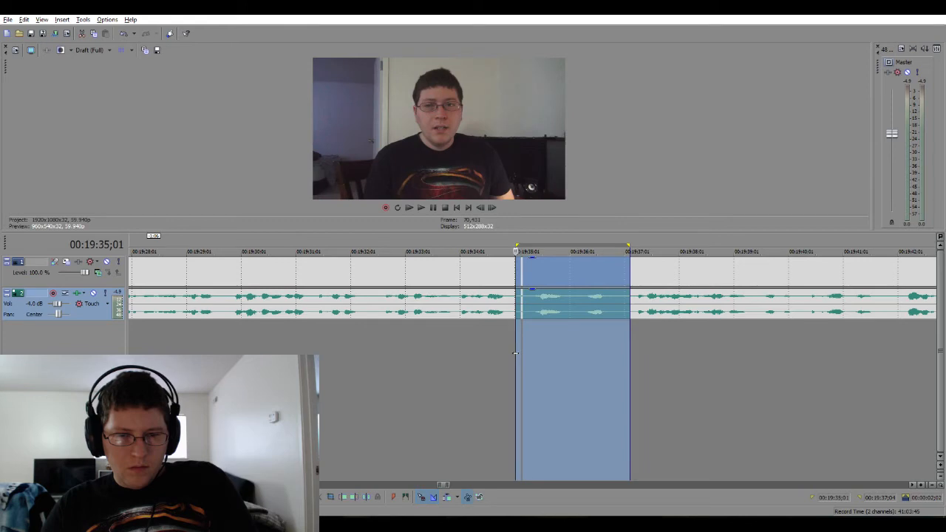
key(Delete)
click(490, 347)
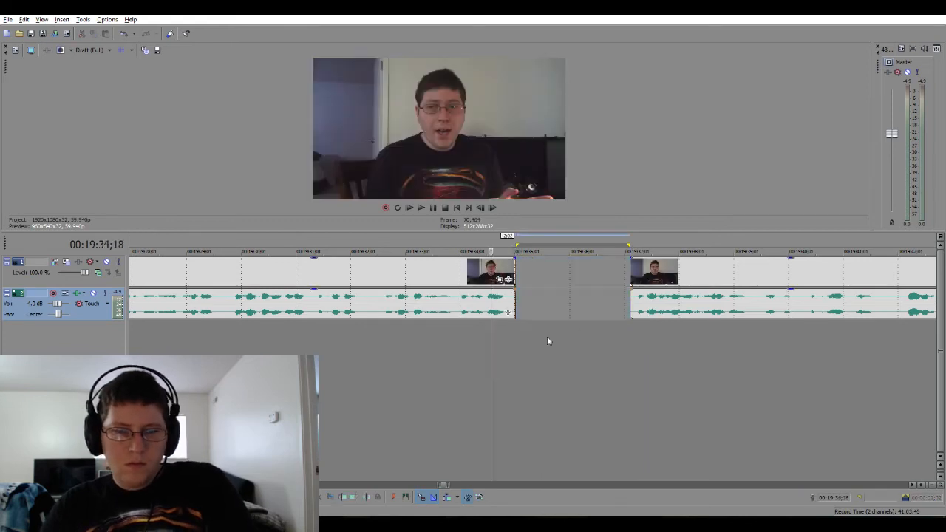
drag(650, 309, 527, 316)
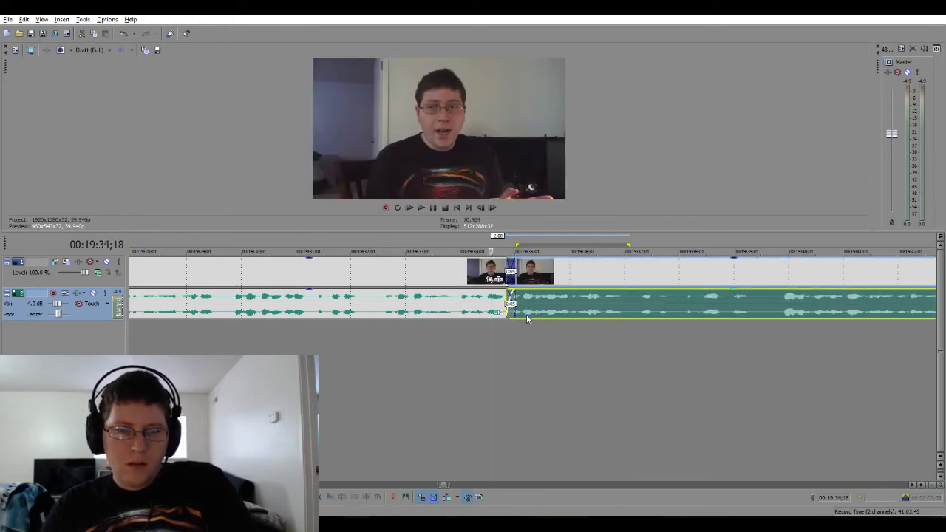
Play across the new join from 00:19:33;07 and review the footage up to about 00:21:06 for mistakes.
click(417, 345)
key(space)
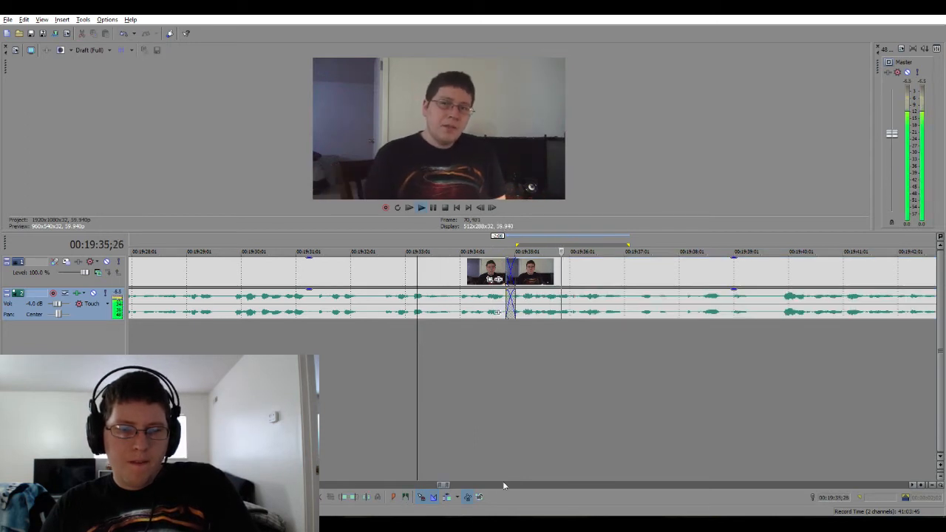
scroll(454, 490, down, 3)
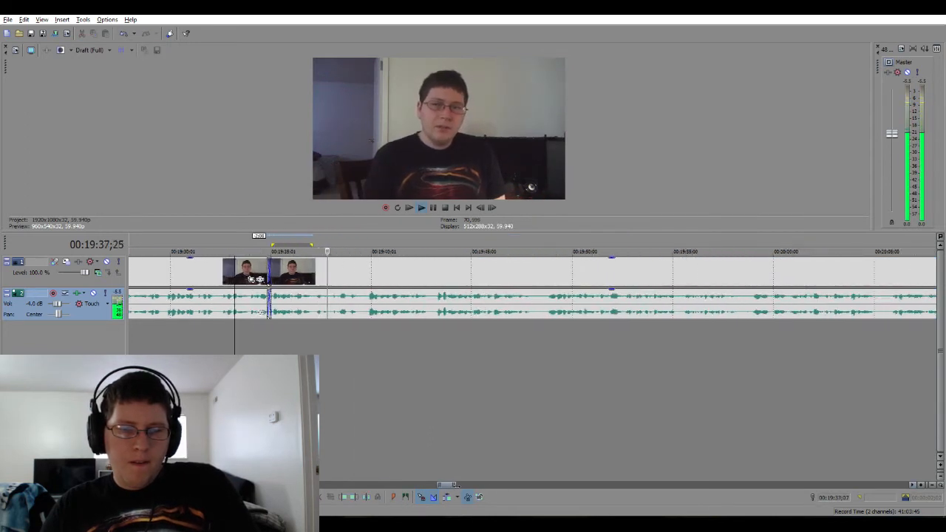
scroll(454, 490, down, 2)
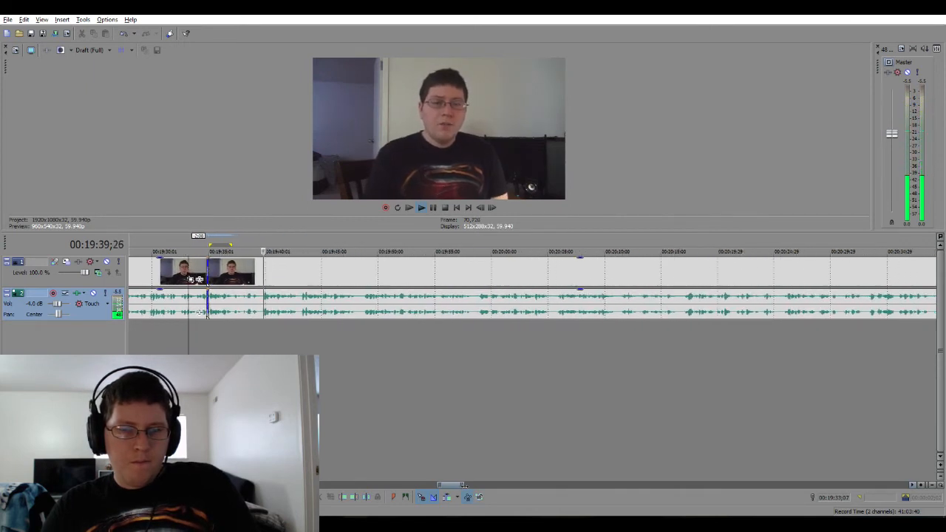
scroll(454, 491, up, 2)
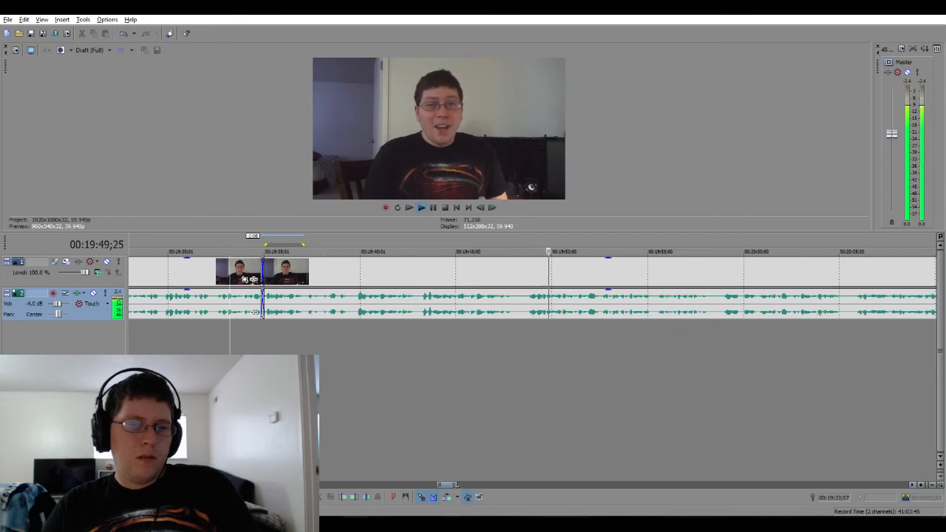
key(Down)
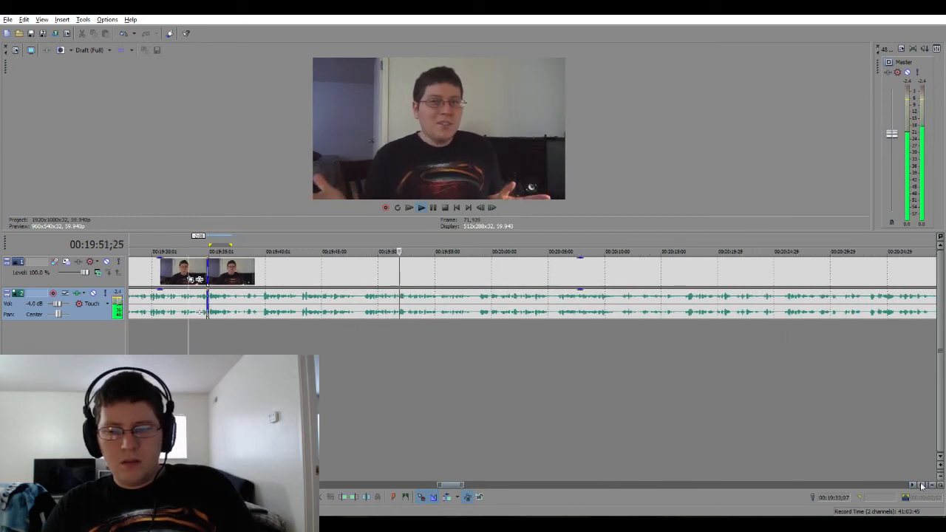
scroll(917, 485, right, 5)
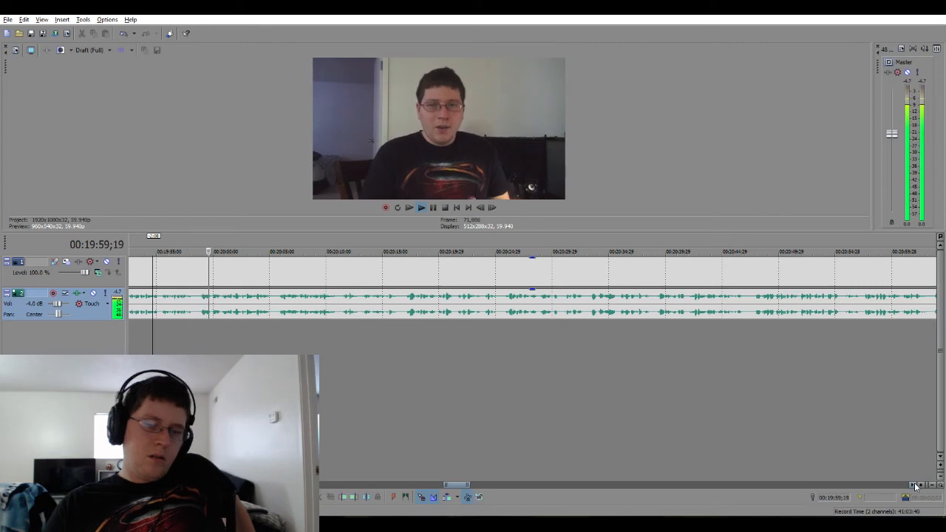
click(915, 485)
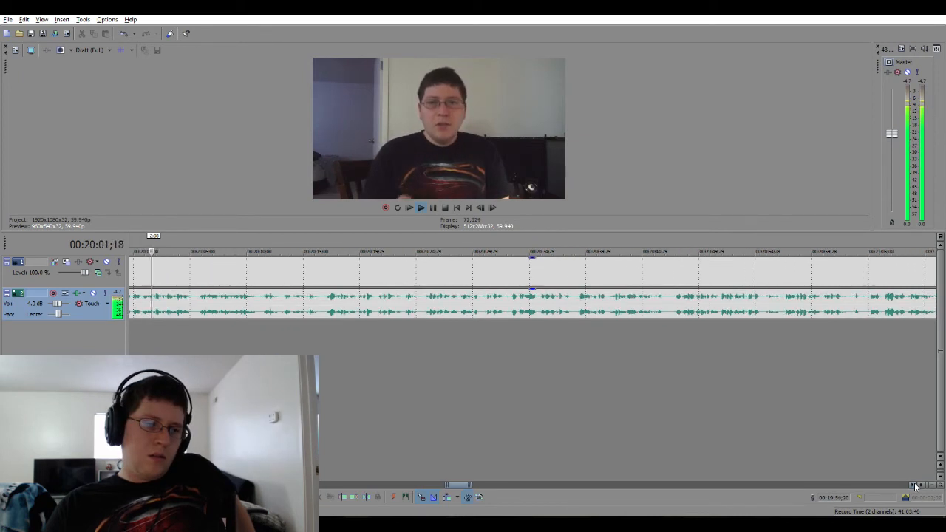
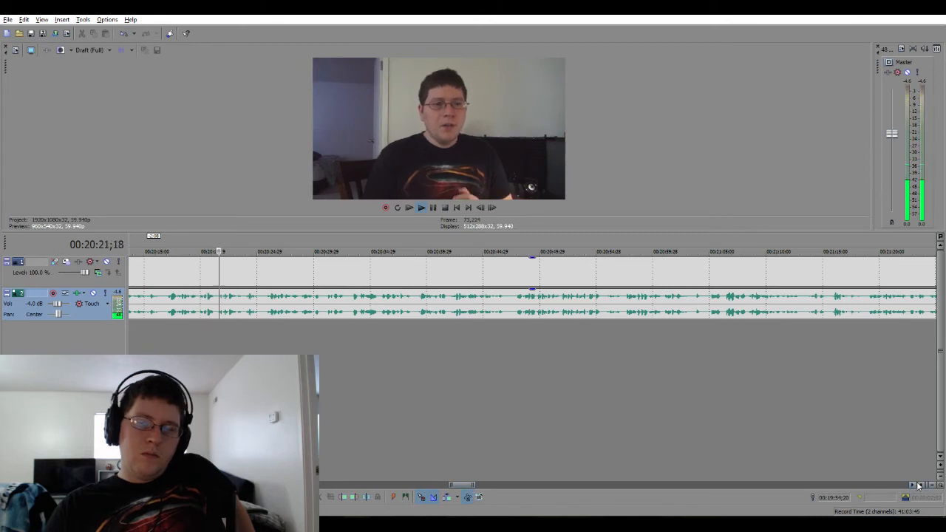
click(920, 485)
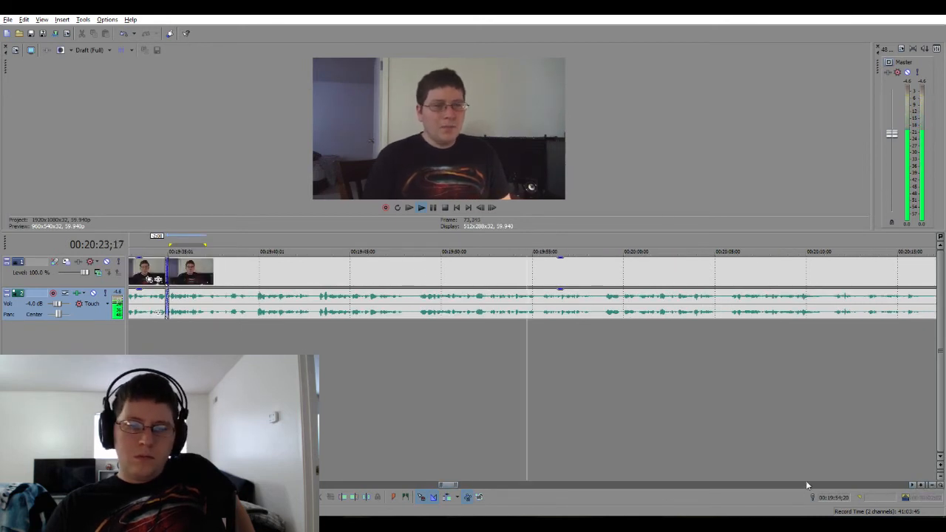
scroll(813, 421, down, 5)
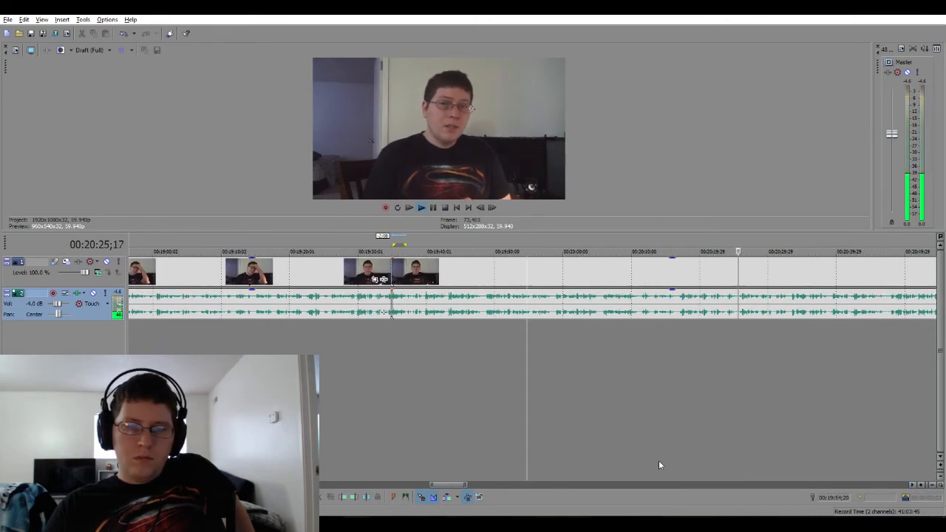
drag(434, 482, 475, 484)
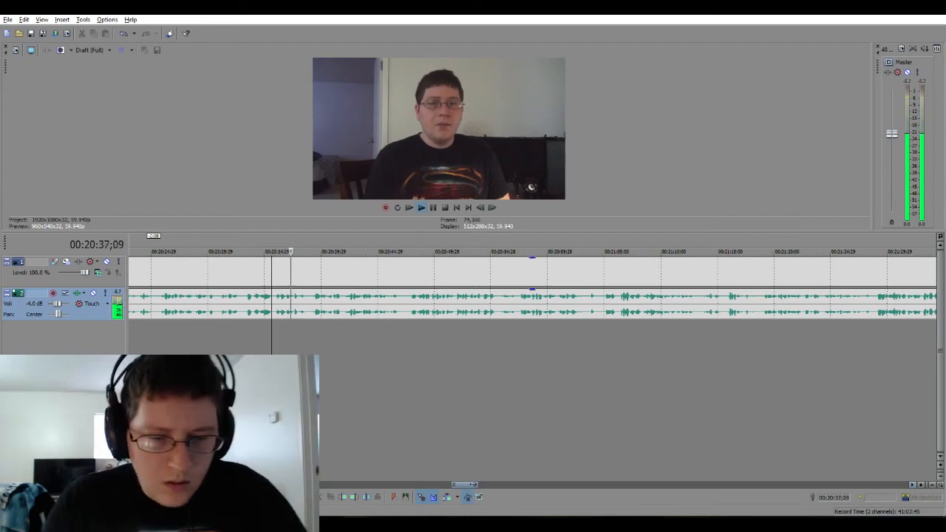
click(913, 485)
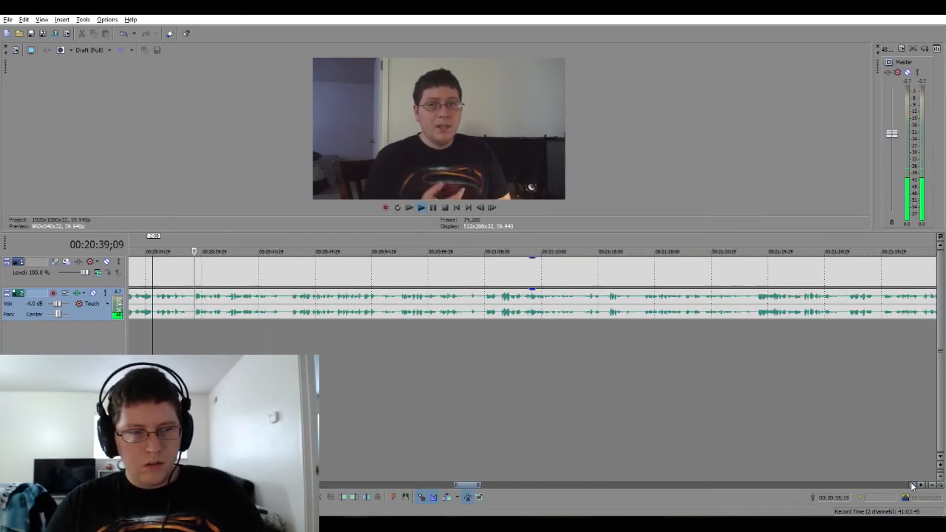
click(913, 485)
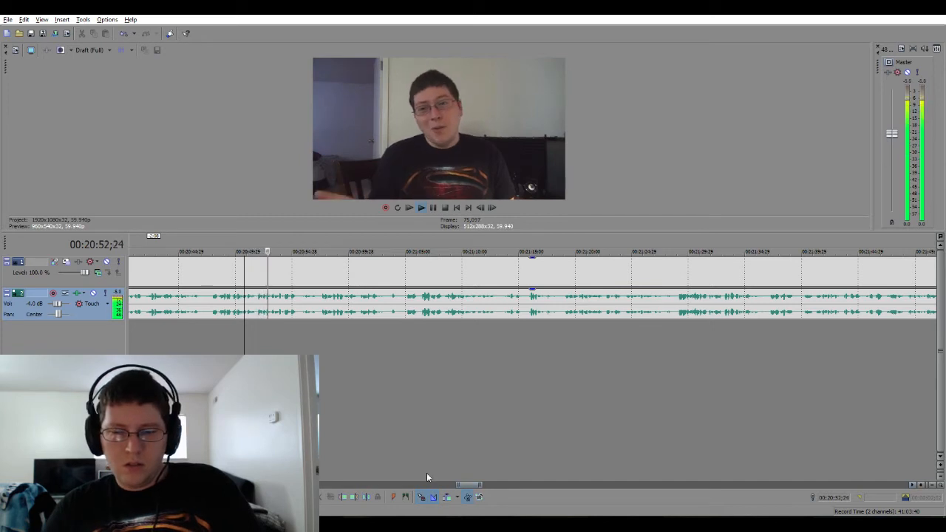
click(913, 485)
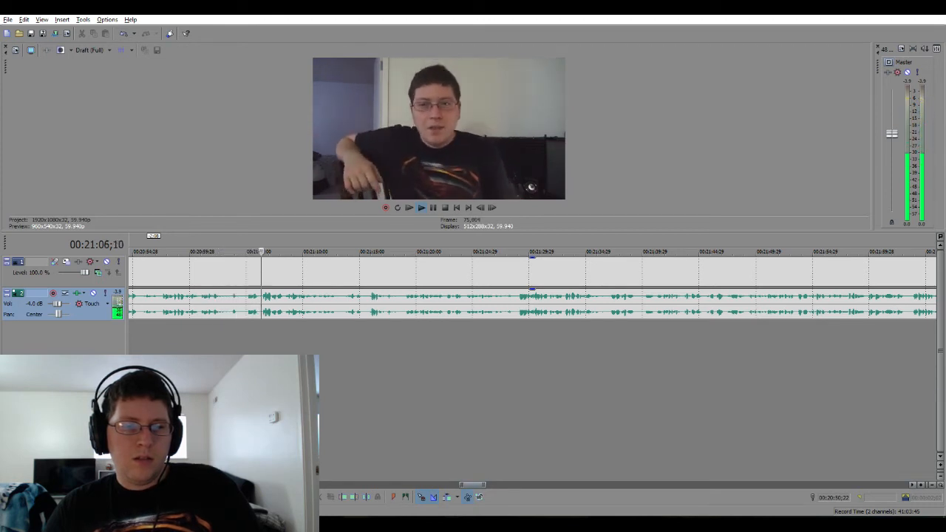
key(space)
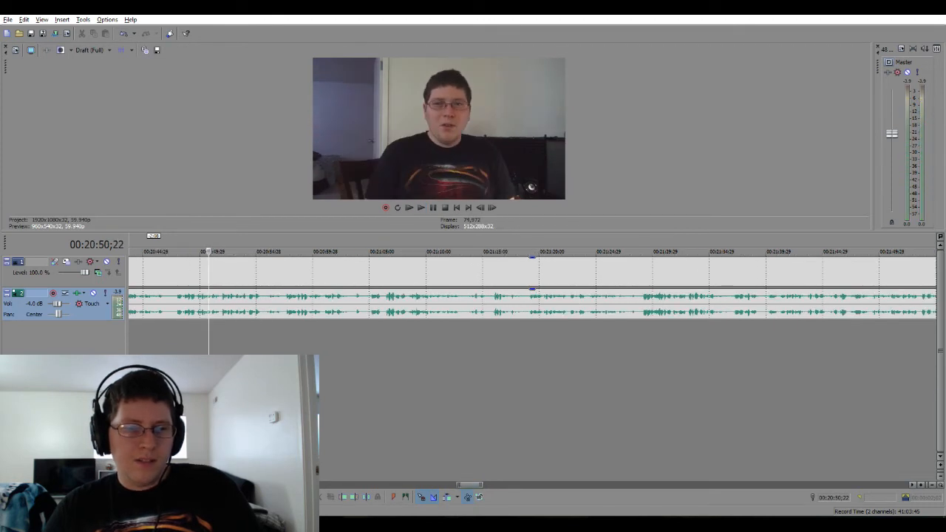
Select the section from about 00:21:03 to 00:21:04;26, split it out, and delete it from both tracks.
click(359, 335)
scroll(359, 335, up, 3)
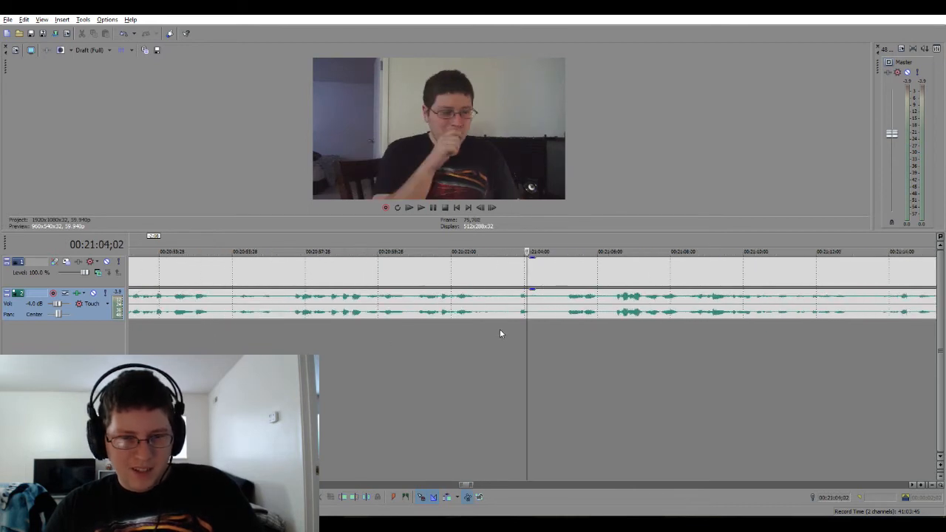
drag(499, 332, 556, 332)
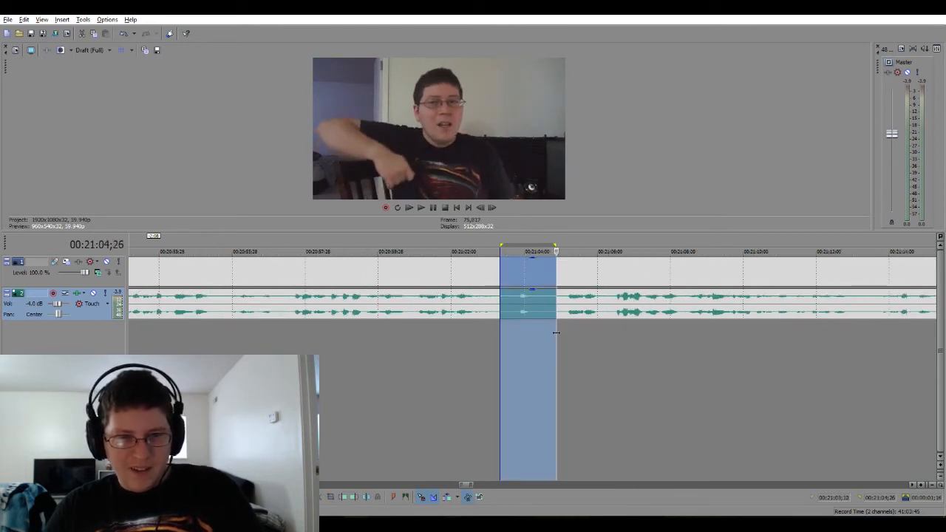
key(s)
key(Delete)
click(461, 347)
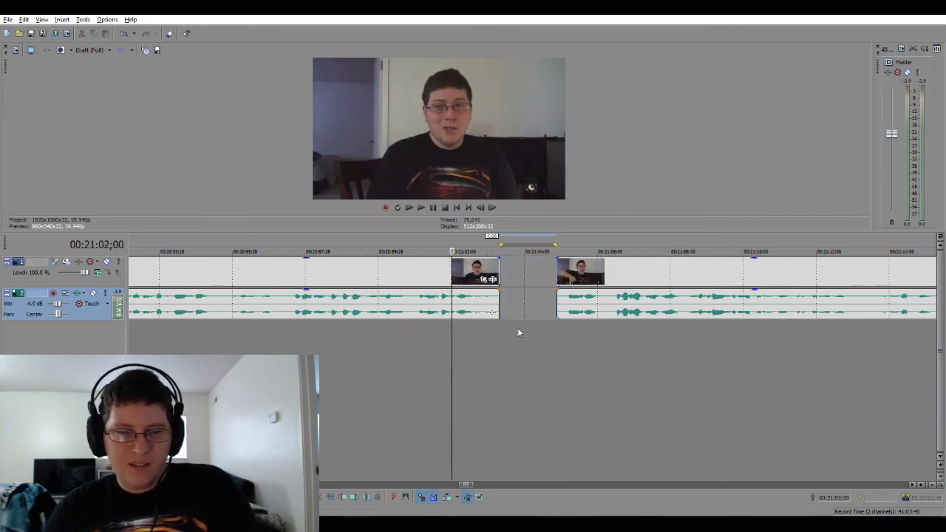
Overlap the following clip onto the previous clip's end near 00:21:03 and play across the join from 00:21:00;14.
click(598, 306)
drag(598, 305, 537, 315)
click(396, 337)
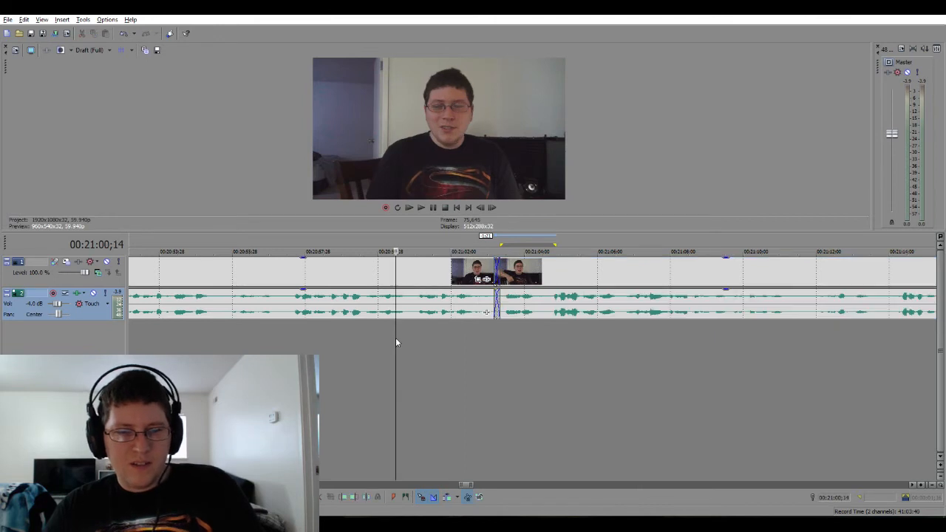
key(space)
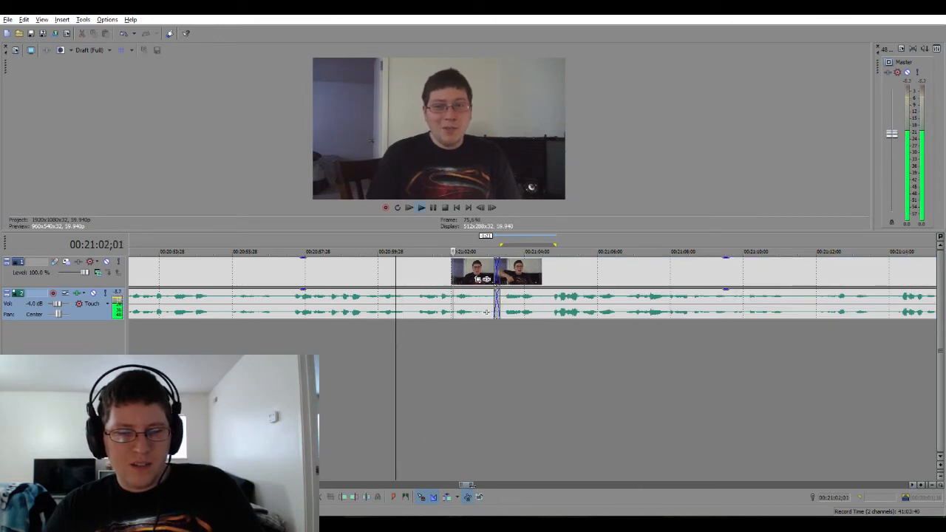
key(space)
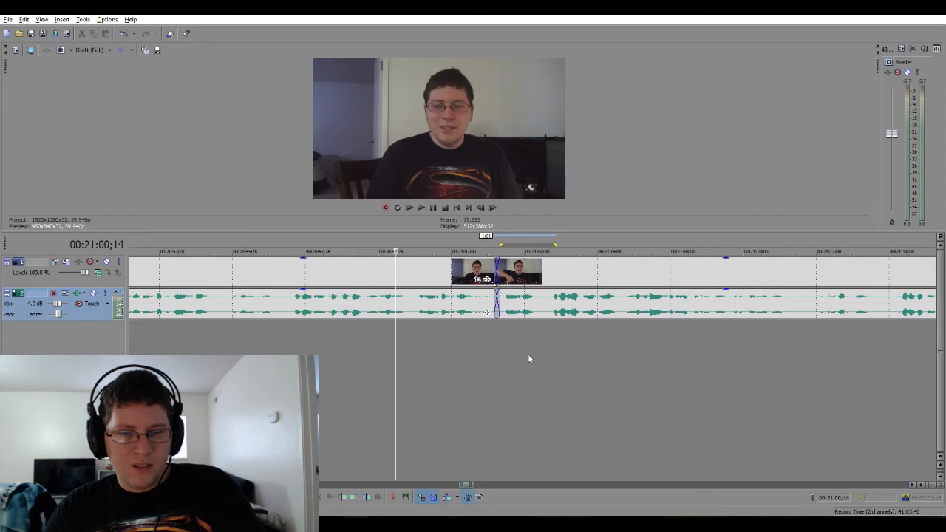
Extend the previous clip's end slightly, reposition the following clip into a short crossfade near 00:21:03, and replay the join from 00:21:00;14.
mouse_move(507, 311)
mouse_down()
mouse_move(540, 312)
mouse_move(501, 303)
mouse_move(515, 309)
mouse_up()
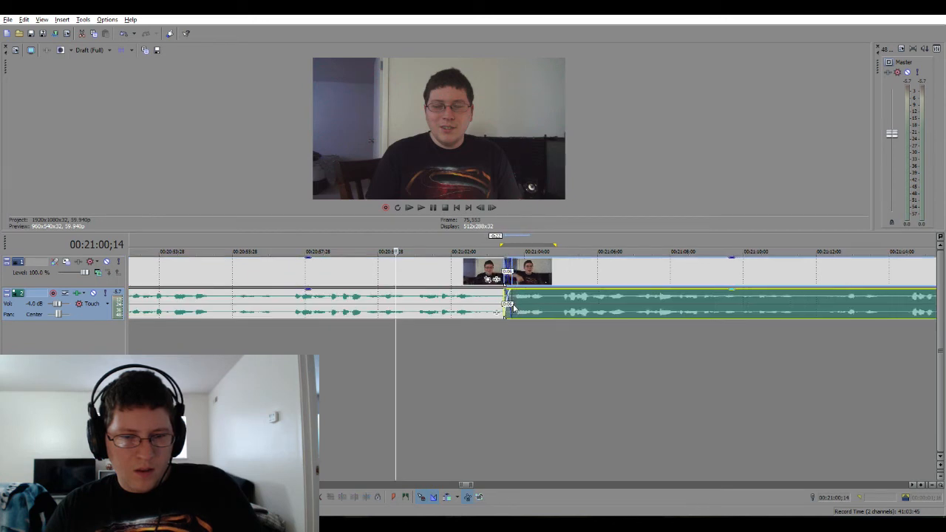
key(space)
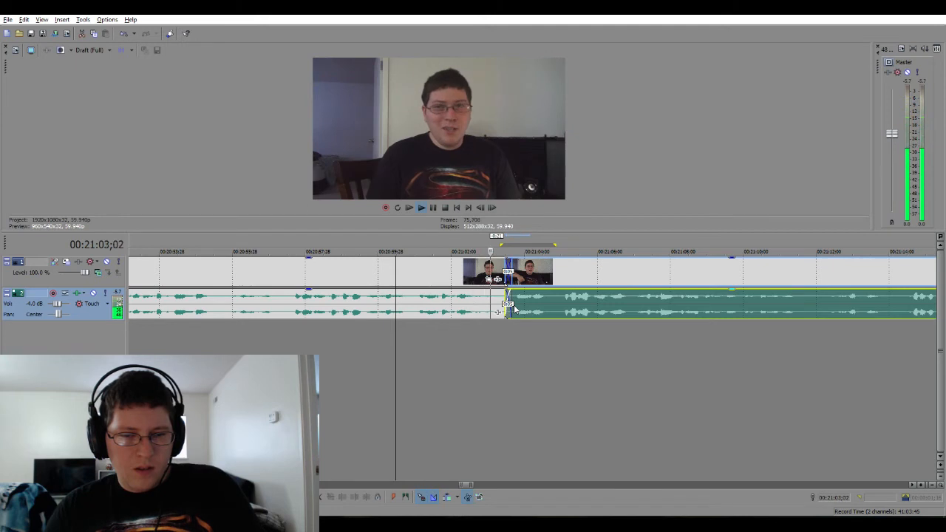
key(space)
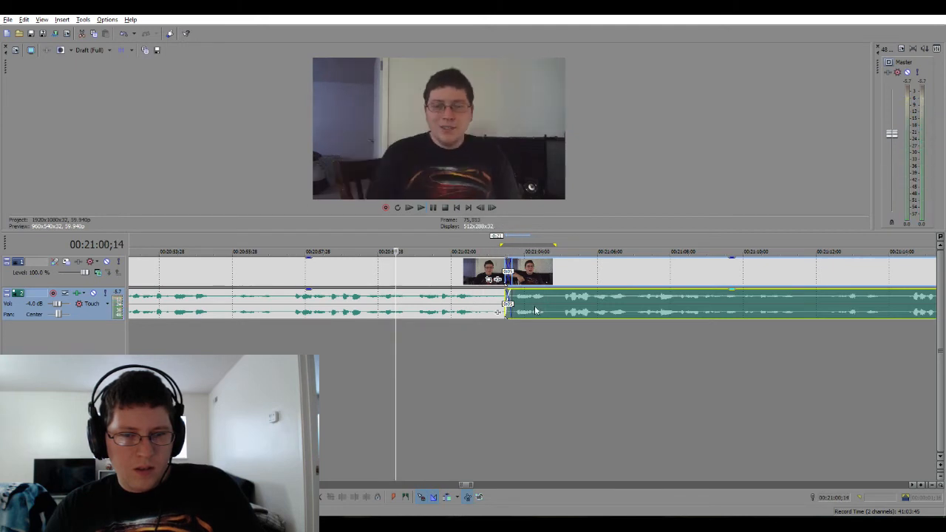
mouse_move(508, 303)
mouse_down()
mouse_move(543, 307)
mouse_move(524, 308)
mouse_up()
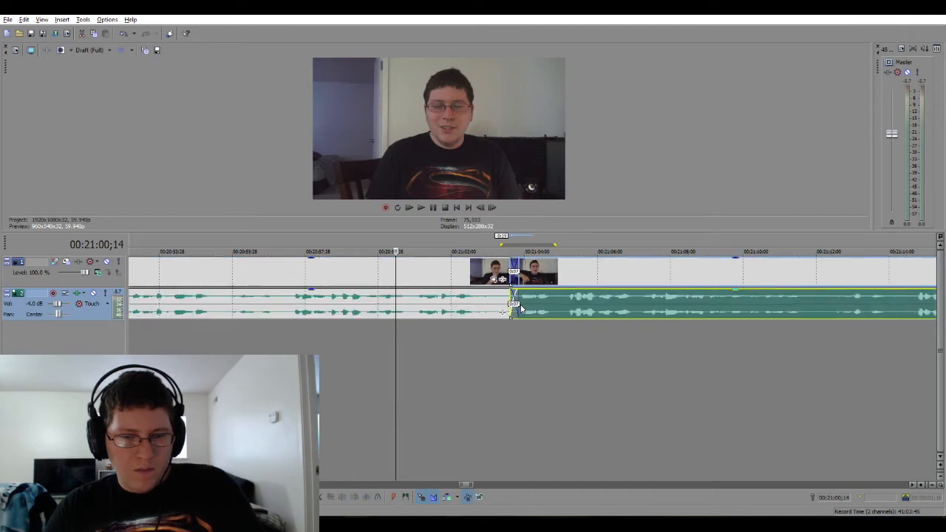
key(space)
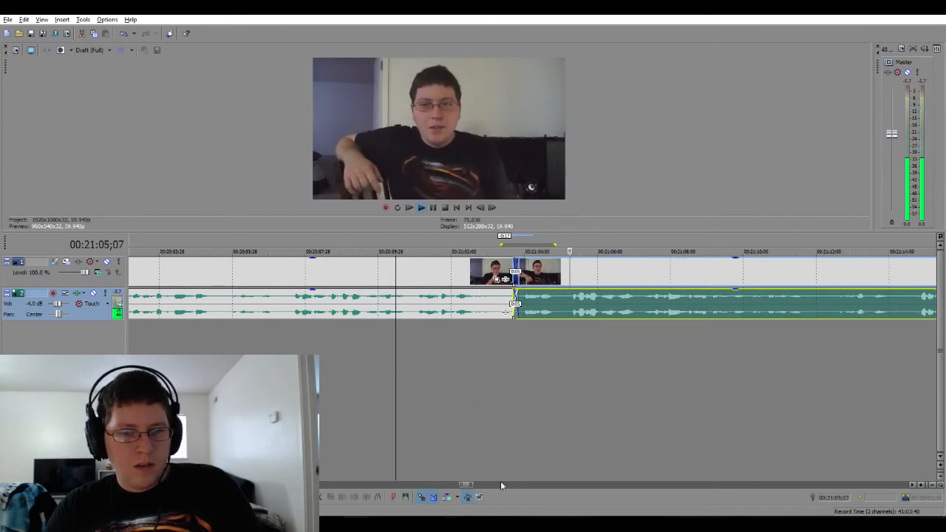
Review the footage from about 00:21:05 to 00:21:19 for mistakes and replay the passage from 00:21:10;19.
scroll(507, 311, down, 3)
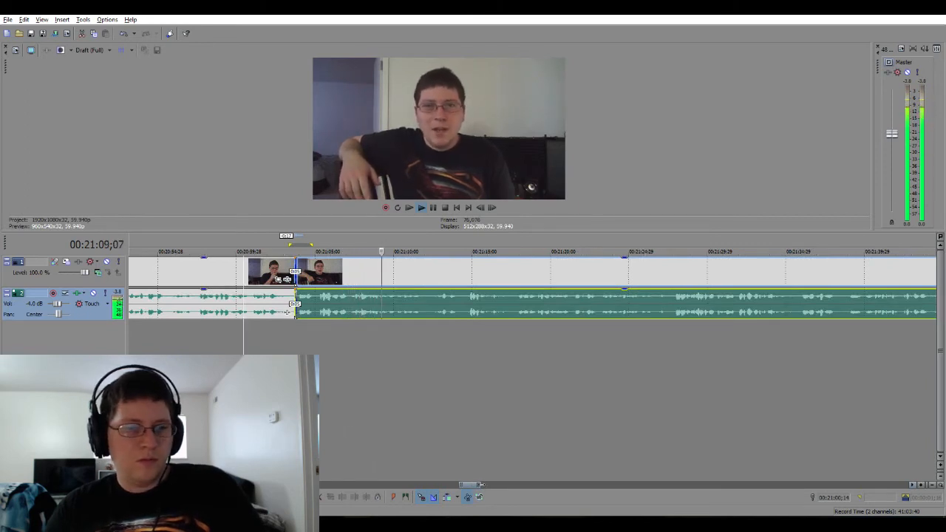
scroll(532, 295, down, 1)
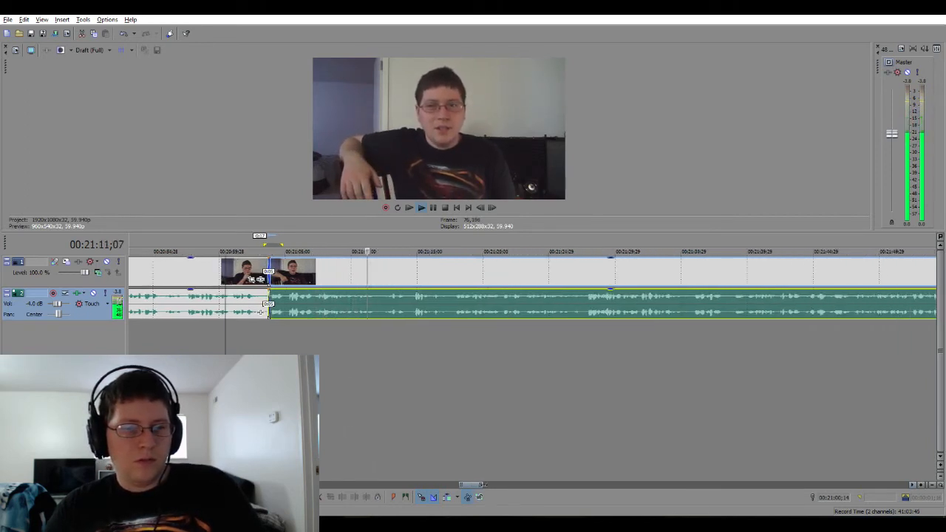
scroll(532, 296, down, 1)
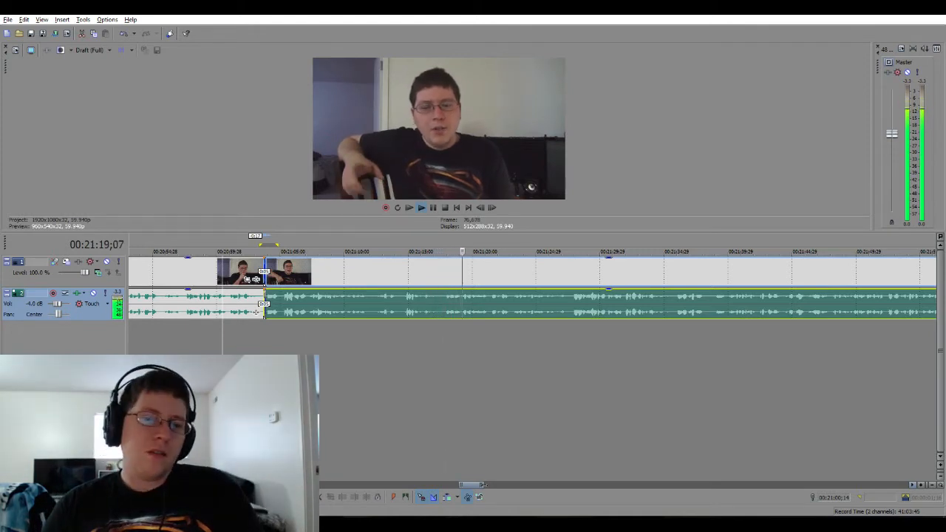
click(363, 345)
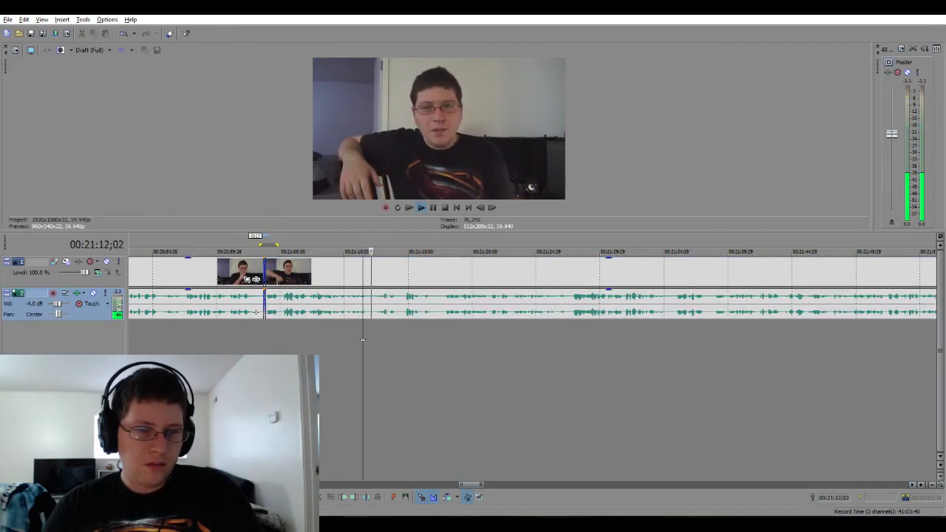
scroll(363, 340, up, 2)
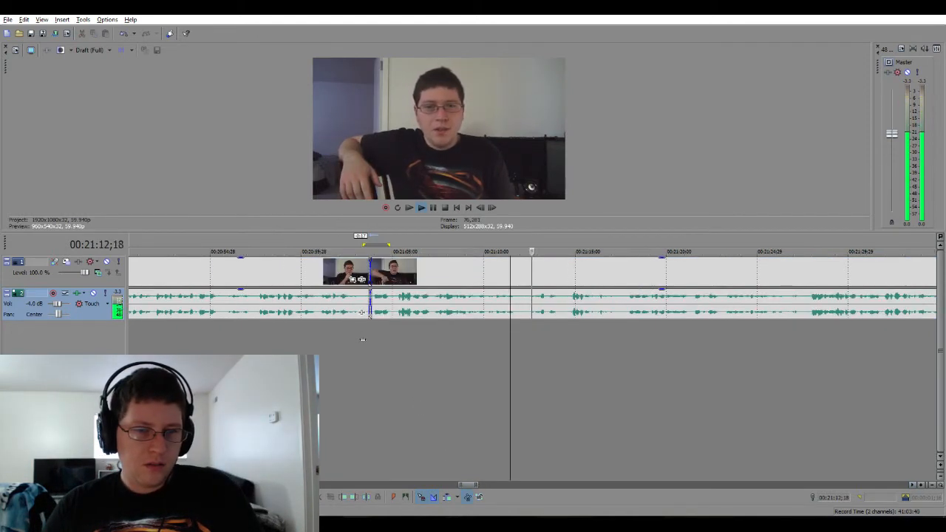
scroll(514, 326, up, 5)
click(481, 332)
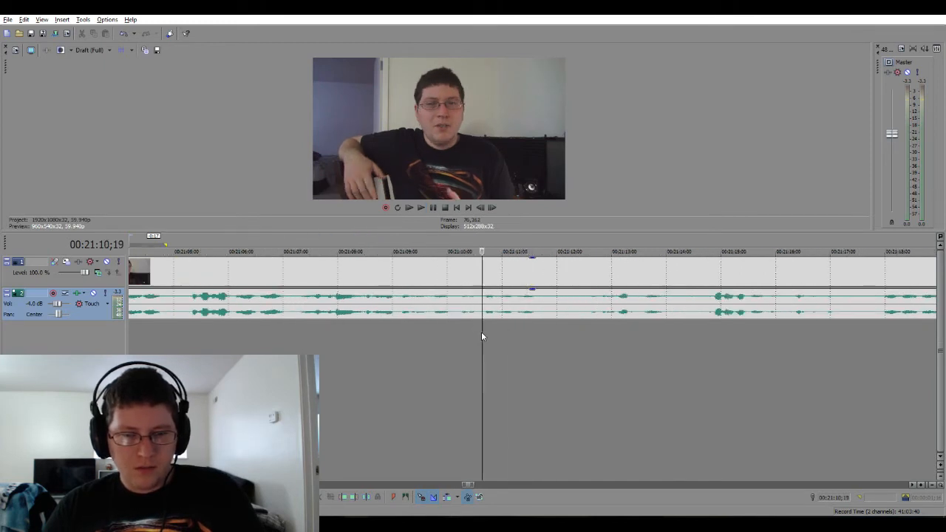
key(space)
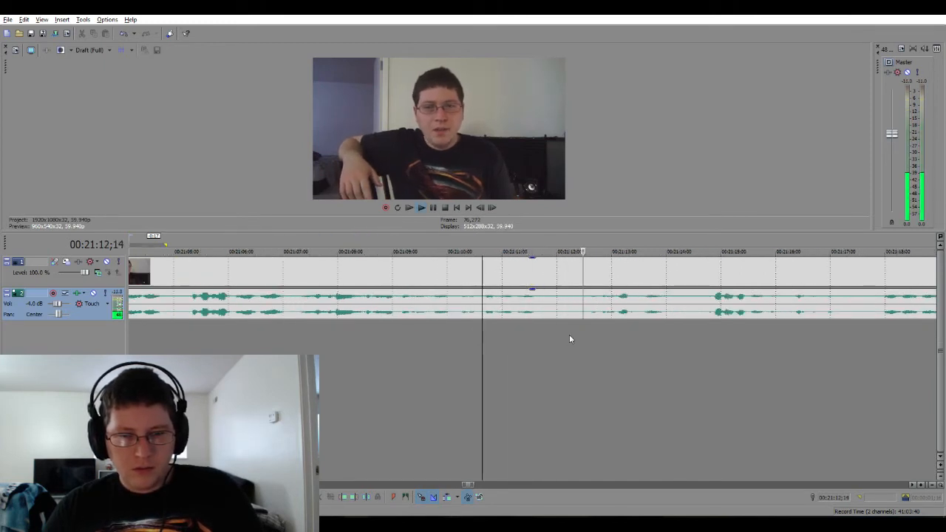
Cut the short pause near 00:21:12 from both tracks, overlapping the following clip onto the previous clip by 5 frames and playing across the join.
key(space)
drag(551, 332, 565, 319)
key(Delete)
click(532, 352)
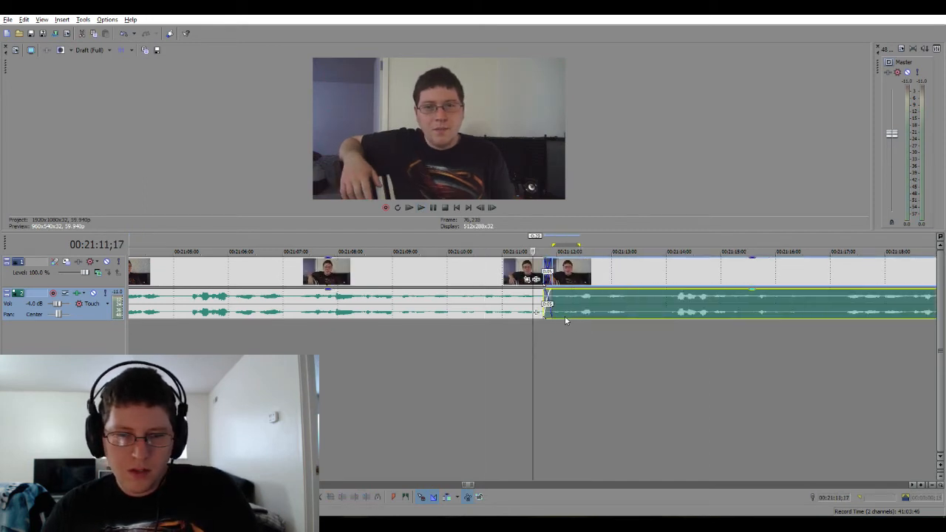
click(499, 354)
key(space)
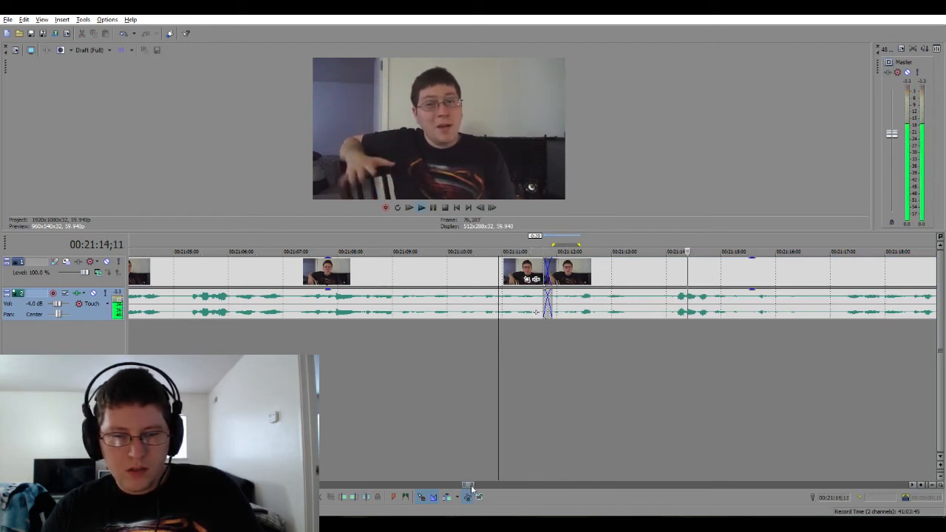
Cut the pause from 00:21:13;17 to 00:21:13;25 on both tracks, overlap the following clip by 5 frames, and play across the join.
key(space)
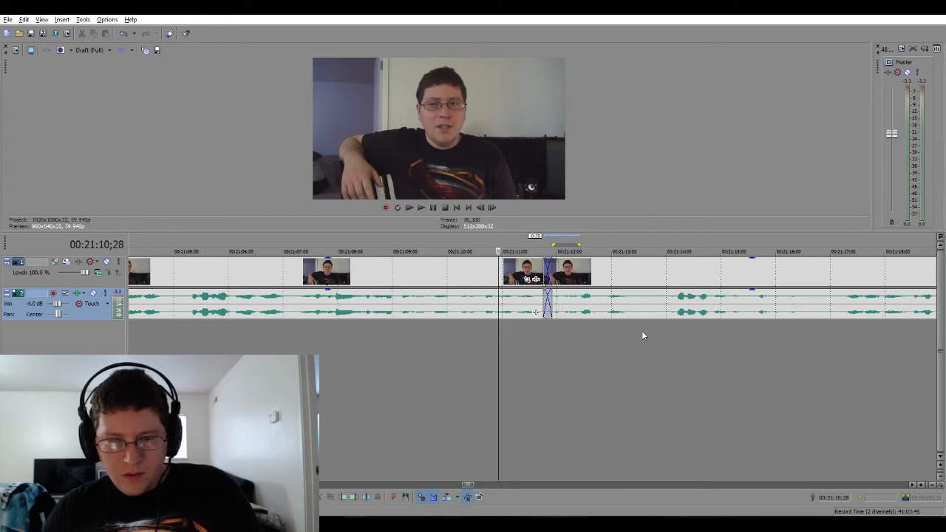
drag(641, 330, 657, 332)
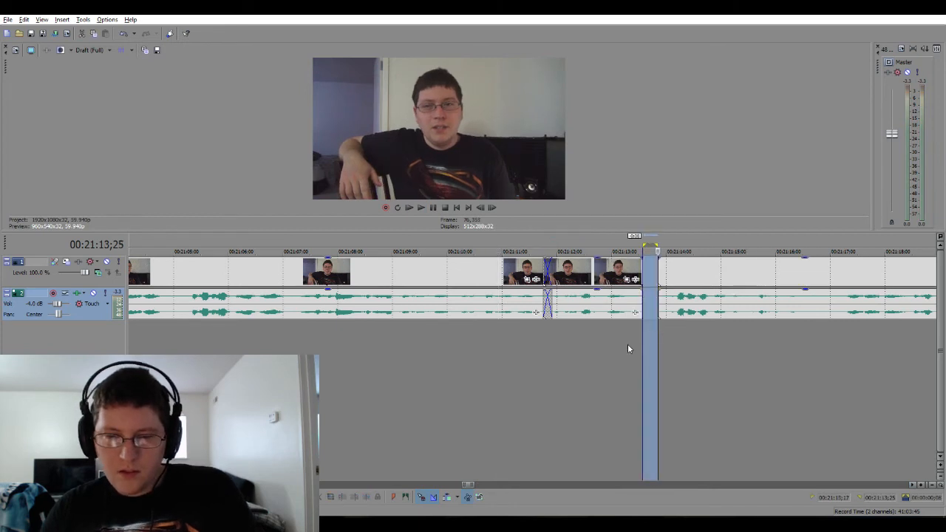
key(Delete)
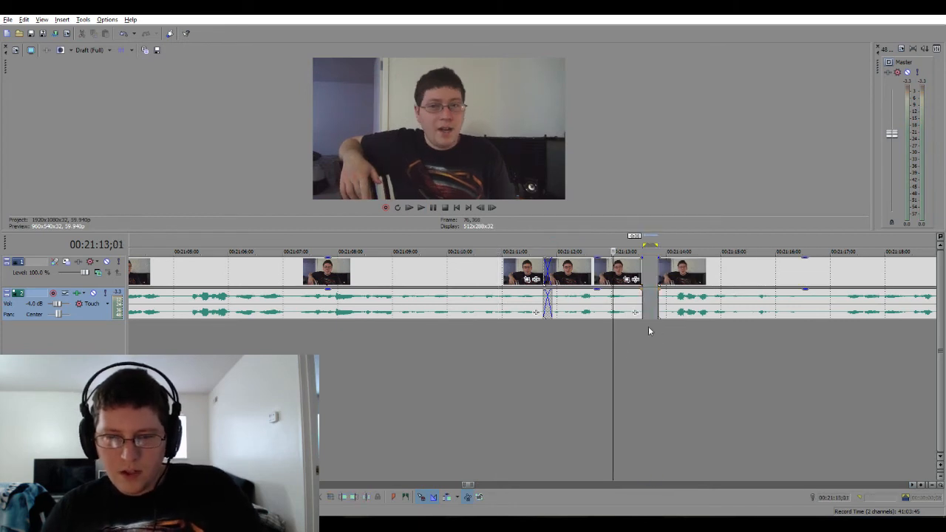
drag(703, 302, 680, 315)
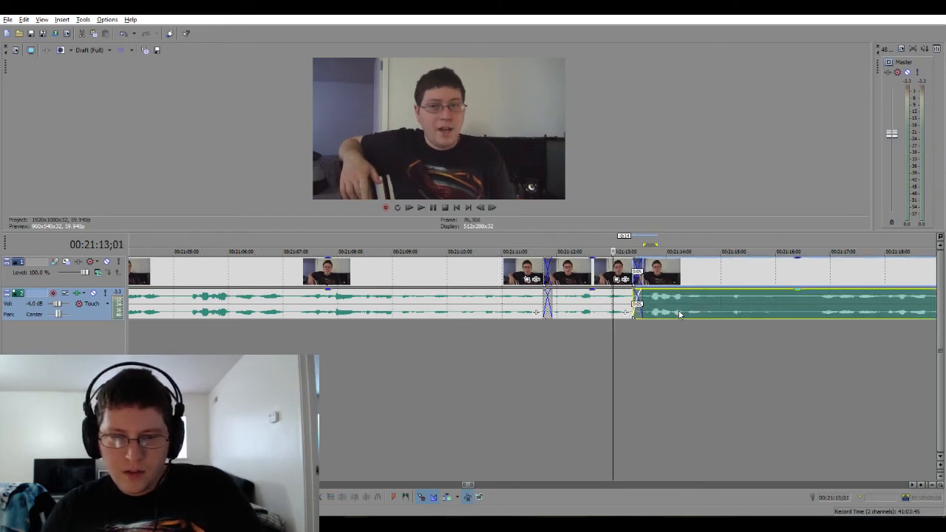
click(455, 345)
key(space)
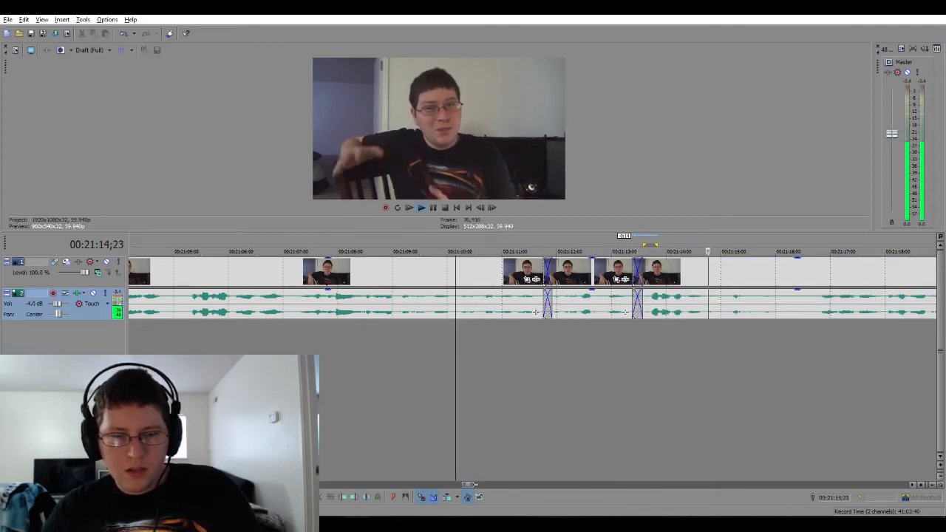
Continue reviewing to about 00:21:18, then cut the short pause ending at 00:21:16;15 from both tracks.
scroll(473, 481, down, 2)
scroll(475, 484, down, 2)
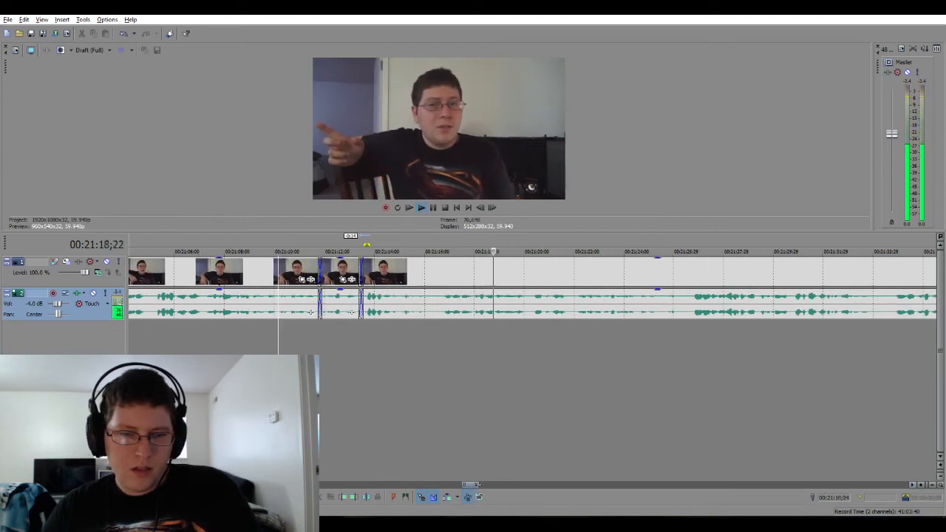
key(space)
click(444, 359)
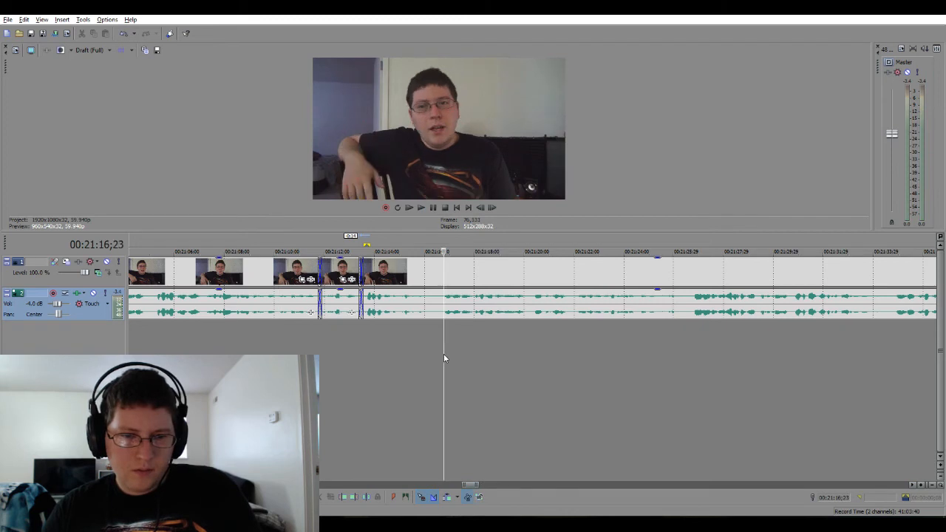
scroll(445, 356, up, 2)
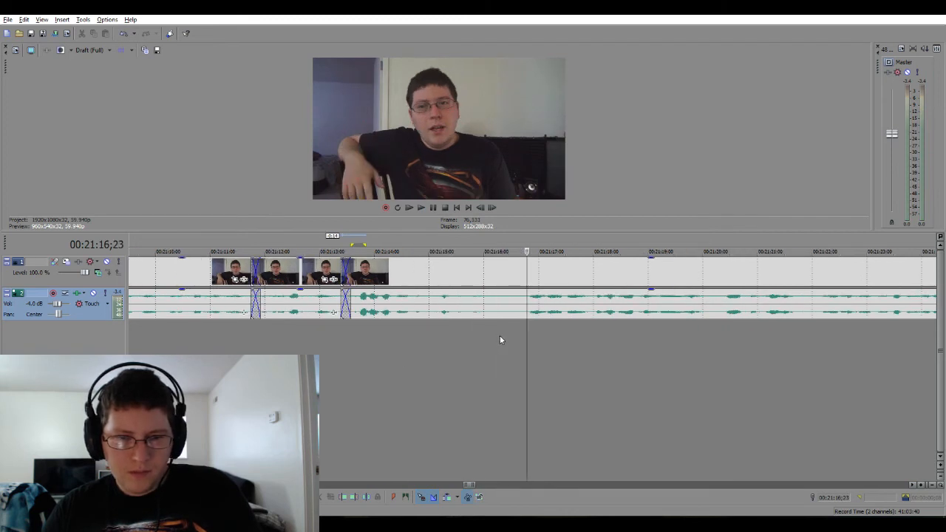
drag(500, 334, 511, 335)
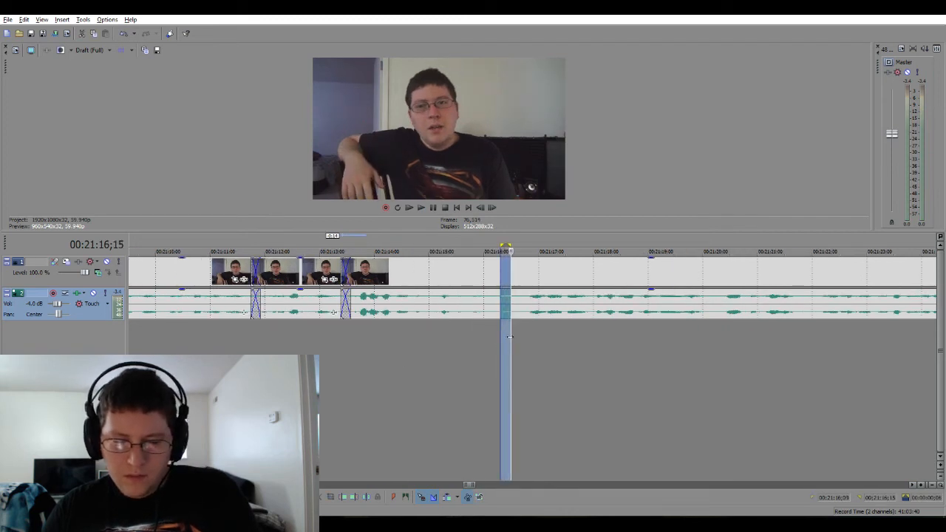
key(ctrl+z)
Overlap the following clip onto the previous clip's end near 00:21:16 in a short crossfade and play across the join from 00:21:15;09.
click(481, 345)
click(519, 313)
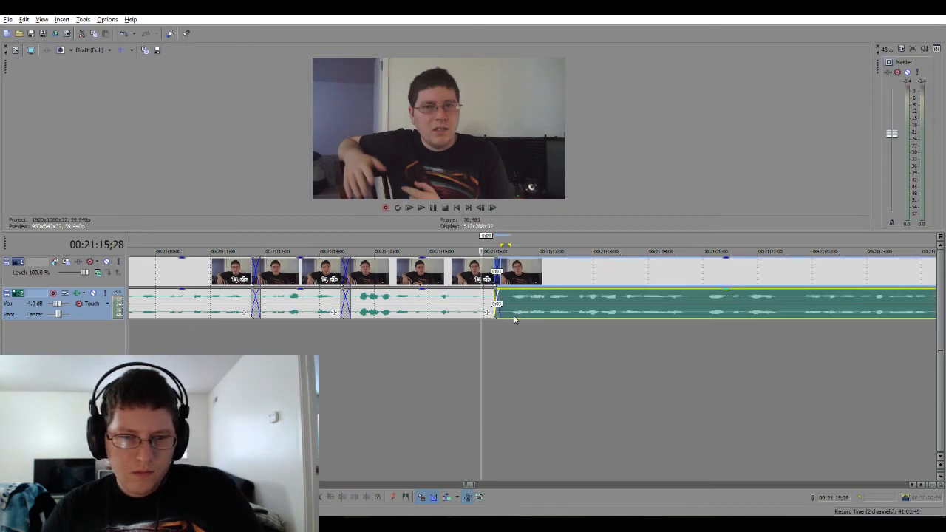
drag(515, 319, 510, 321)
click(446, 339)
key(space)
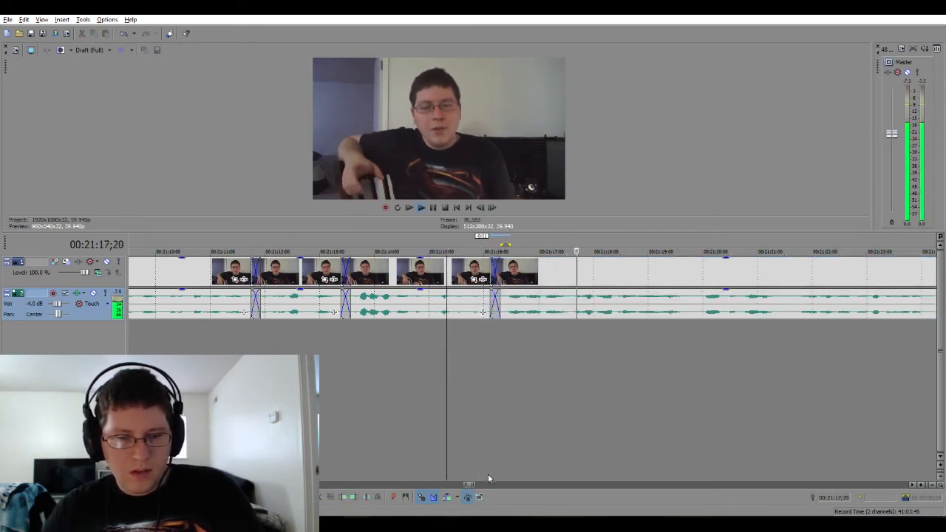
Review the footage from about 00:21:17 to 00:21:33 for mistakes and pauses.
key(Down)
key(Down)
key(Down)
key(Down)
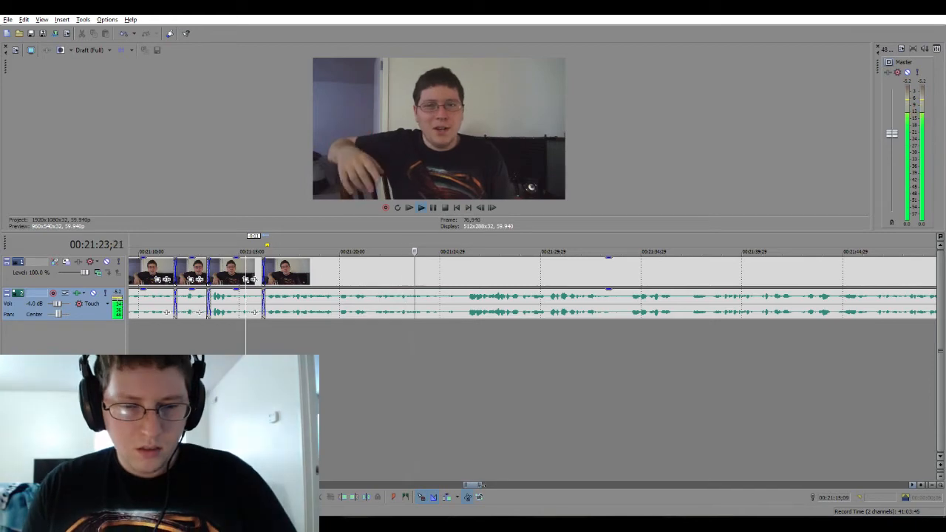
key(Down)
key(Down)
key(Down)
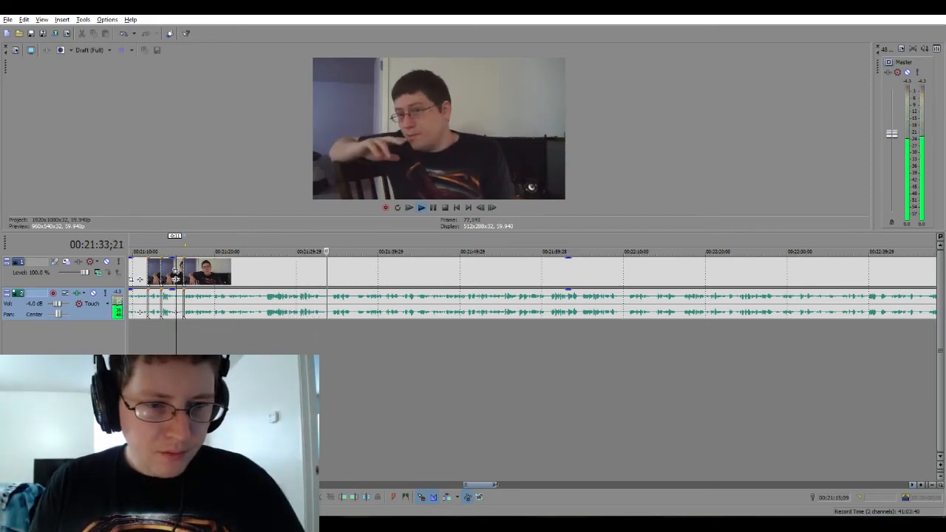
key(space)
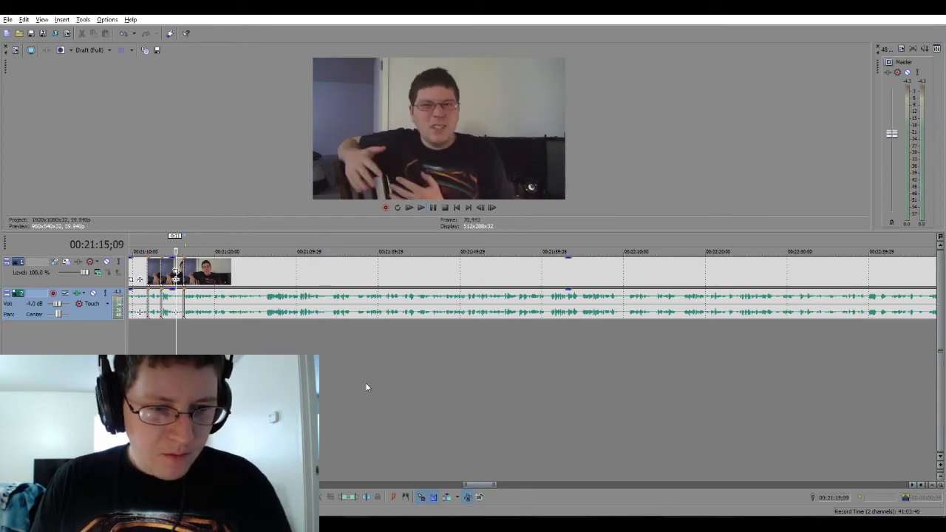
Replay the footage from 00:21:32;02 and 00:21:33;02 to find where the pause begins near 00:21:33.
click(317, 338)
click(325, 338)
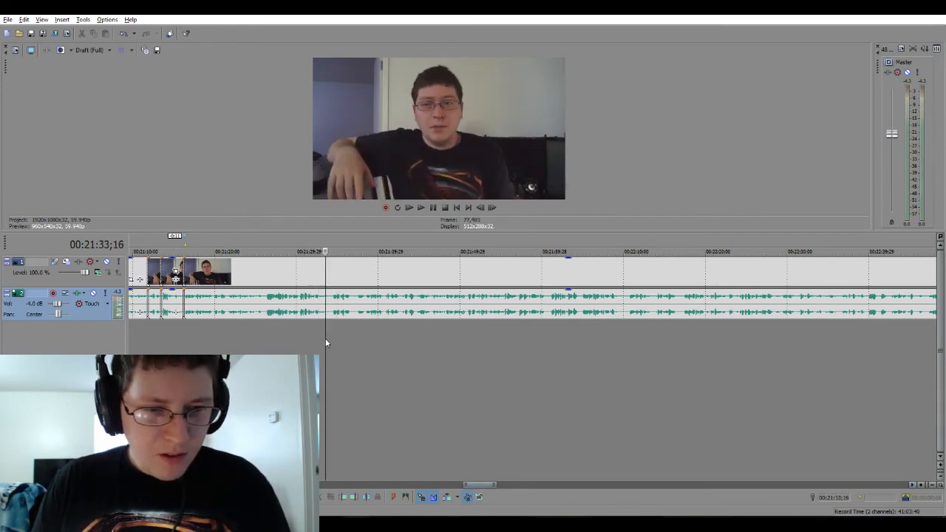
scroll(325, 339, up, 2)
scroll(325, 339, up, 2)
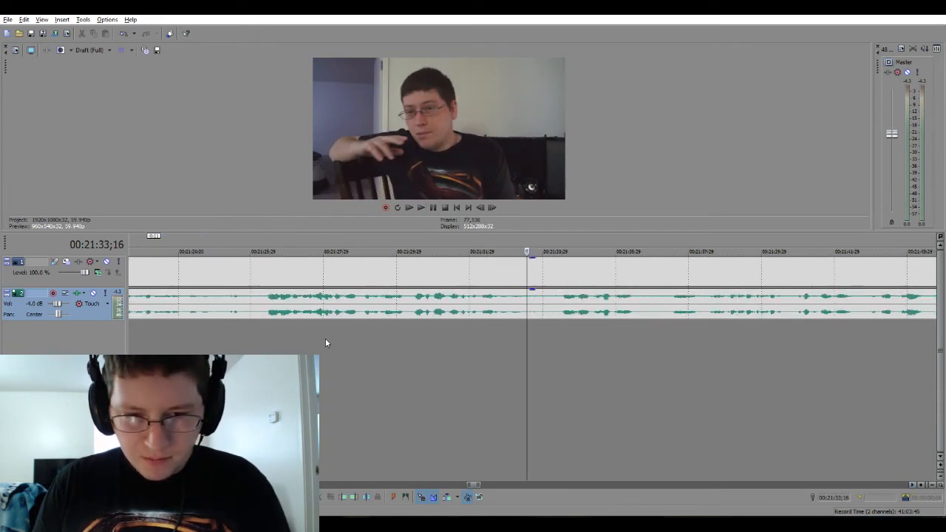
click(473, 333)
key(space)
key(space)
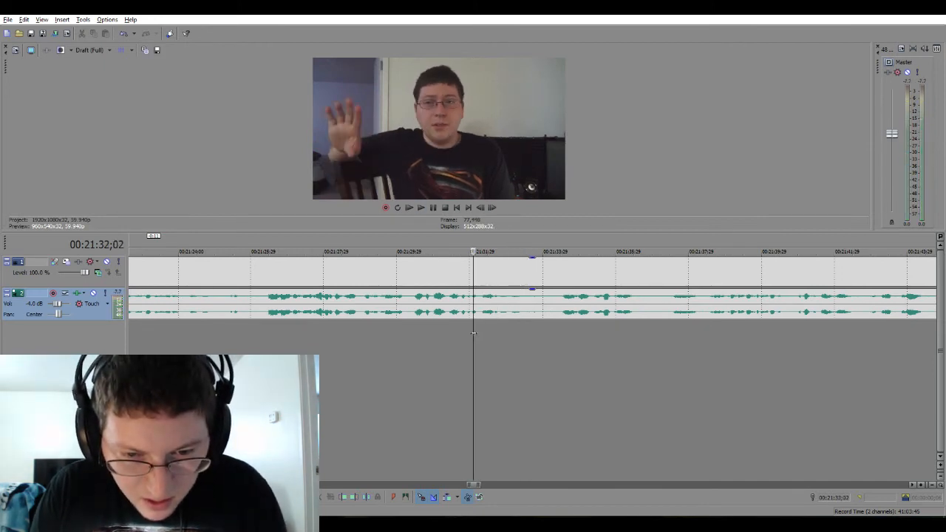
click(523, 327)
scroll(523, 327, up, 3)
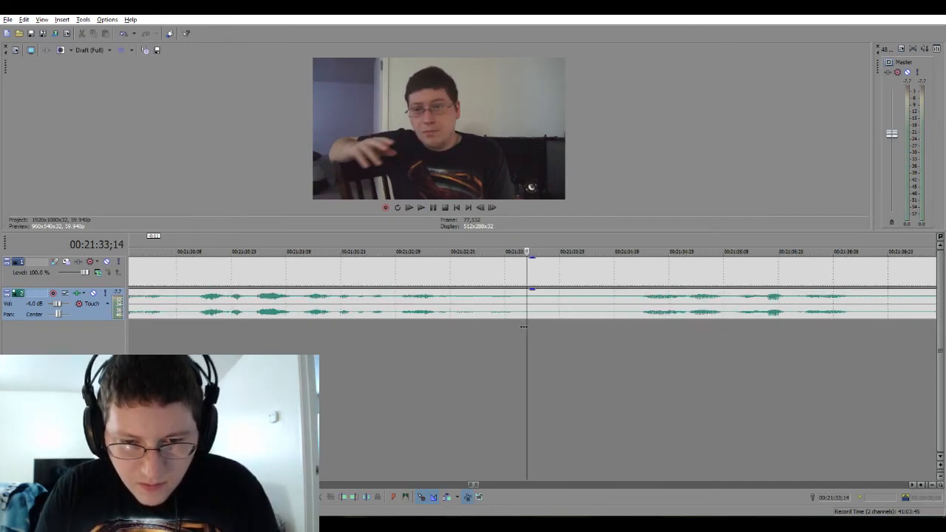
scroll(517, 332, down, 2)
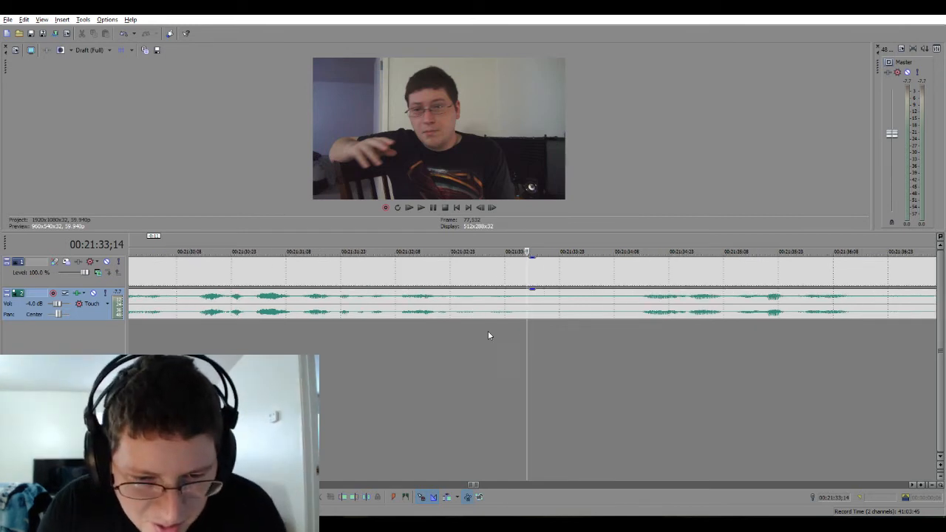
click(484, 334)
key(space)
key(space)
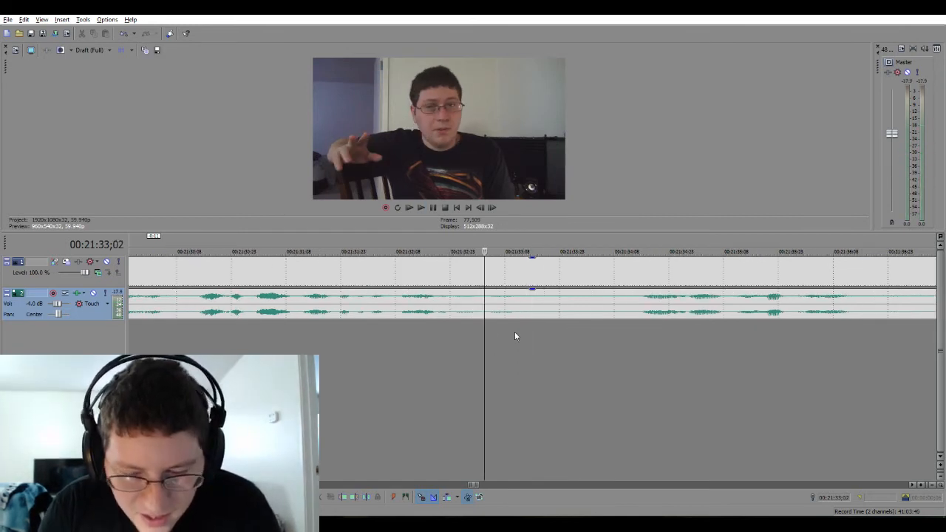
key(space)
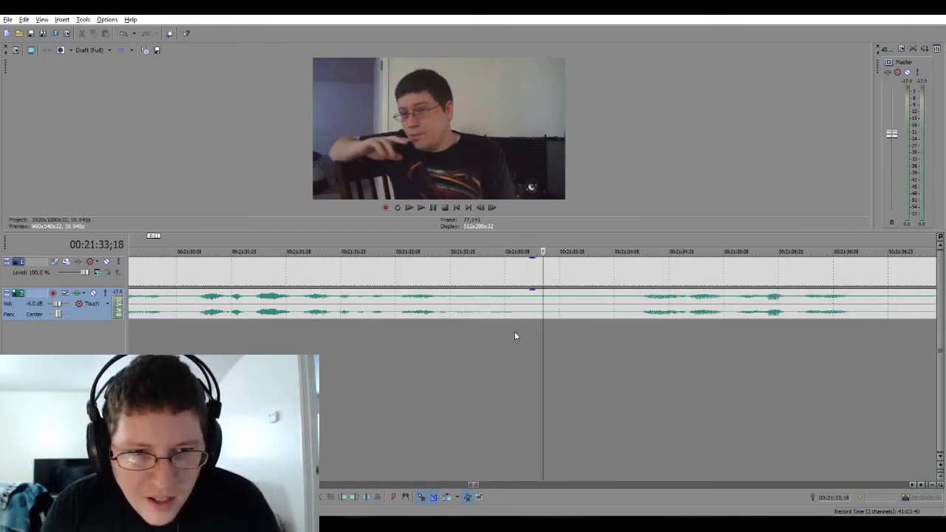
Step back frame by frame to the start of the pause and split both tracks at 00:21:33;13.
key(Left)
key(Left)
key(Left)
key(Left)
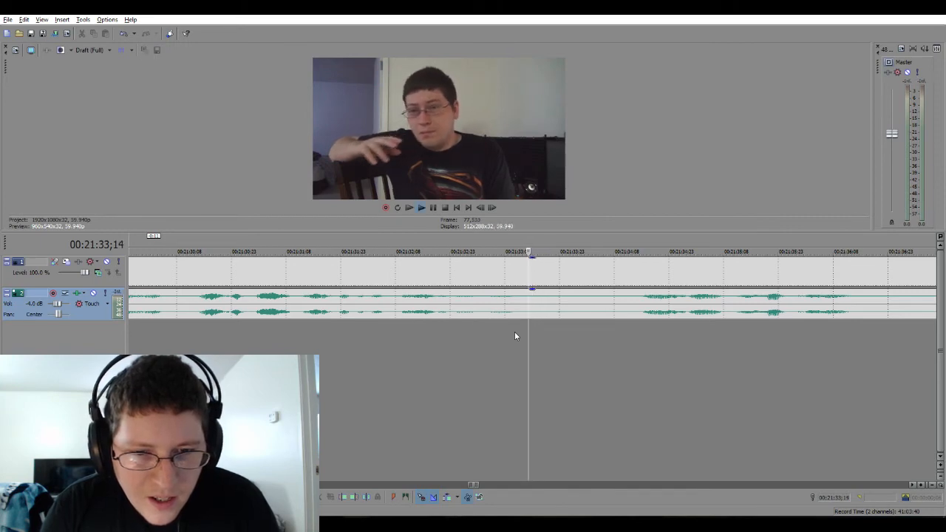
key(Left)
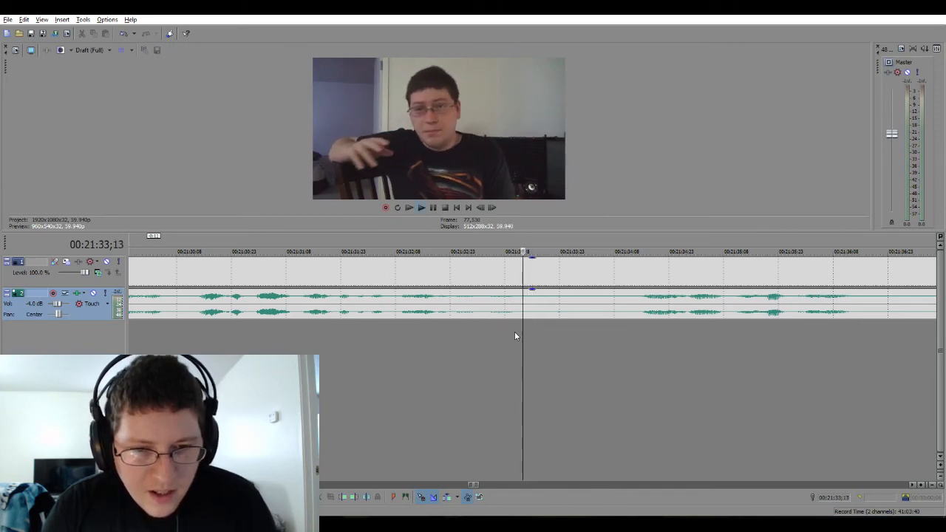
key(s)
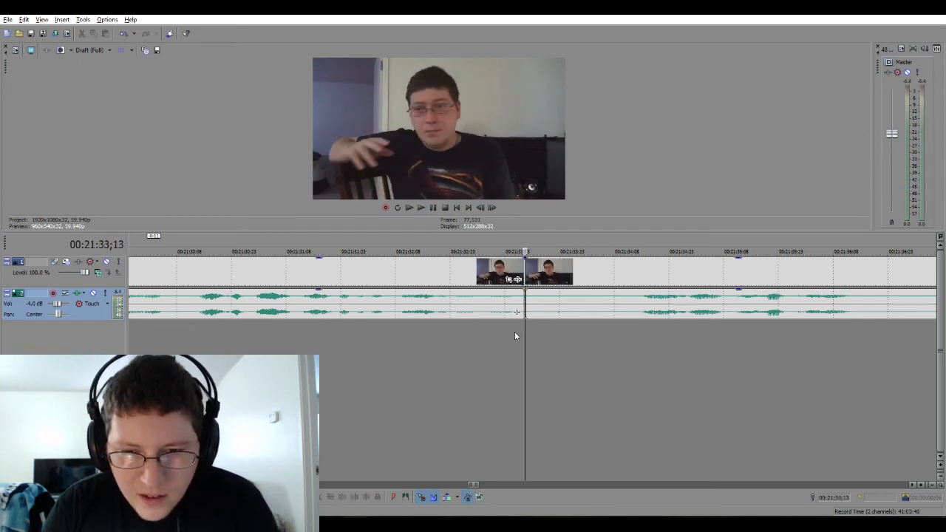
Play through the pause, split both tracks at 00:21:34;12, and select the segment between the two splits.
key(Right)
key(space)
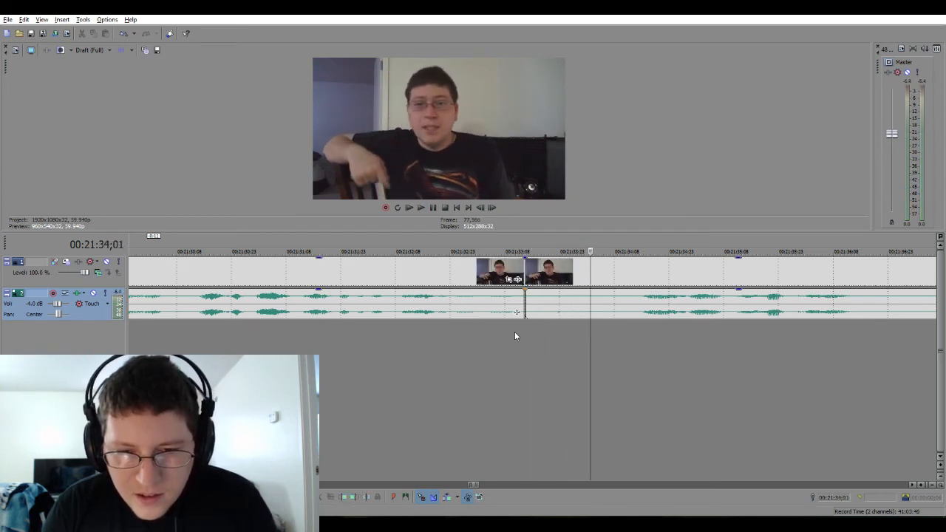
key(Return)
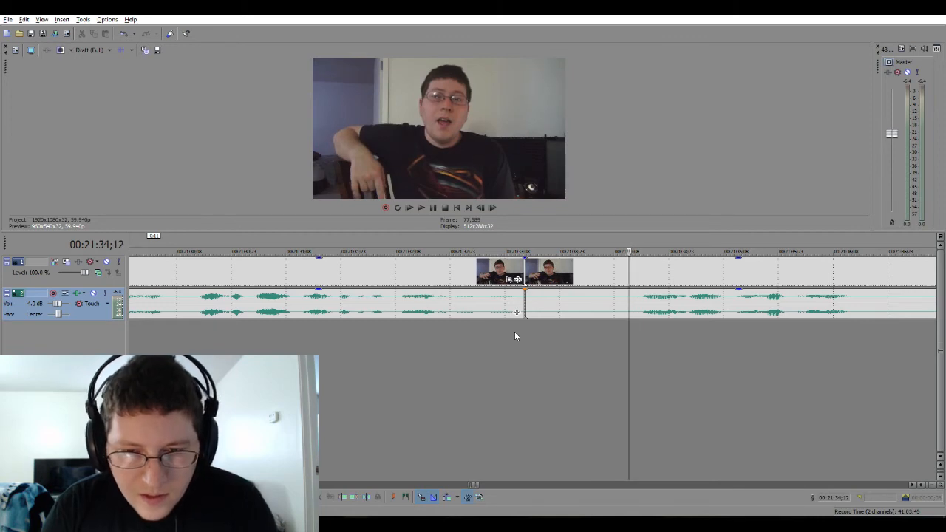
click(575, 303)
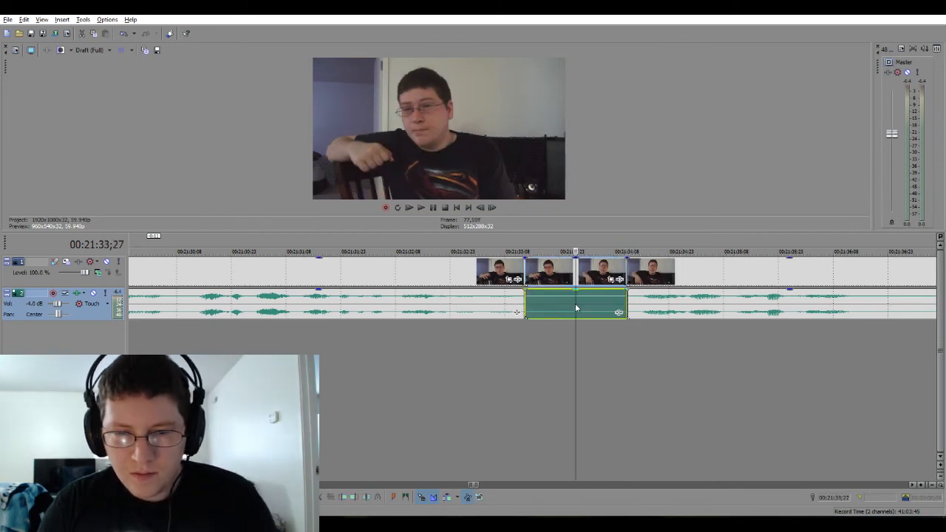
Delete the silent segment near 00:21:33, overlap the following clip onto the previous one as a crossfade, and preview the cut.
key(Delete)
drag(654, 310, 532, 313)
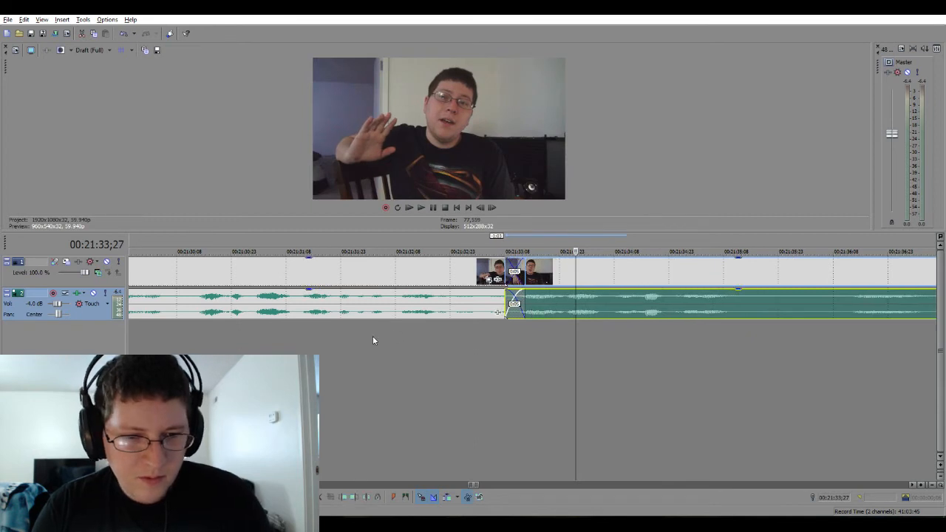
click(368, 336)
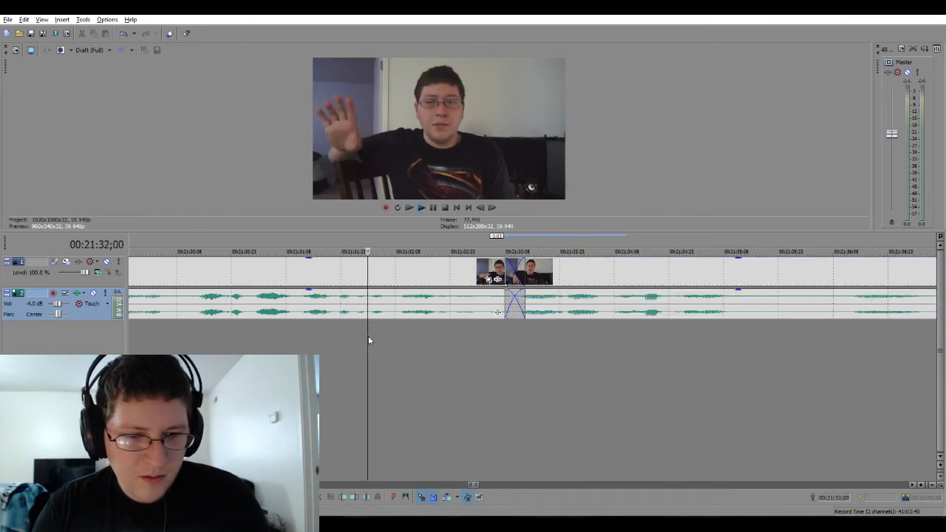
key(space)
key(space)
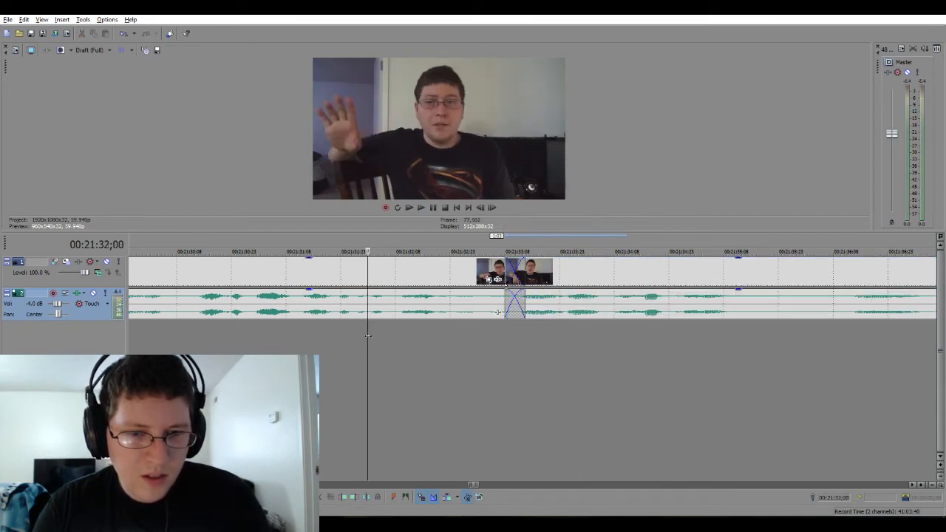
Rework the join near 00:21:33 by adjusting the outgoing clip's end and overlapping the following clip in a shorter crossfade, playing it back.
drag(520, 316, 549, 312)
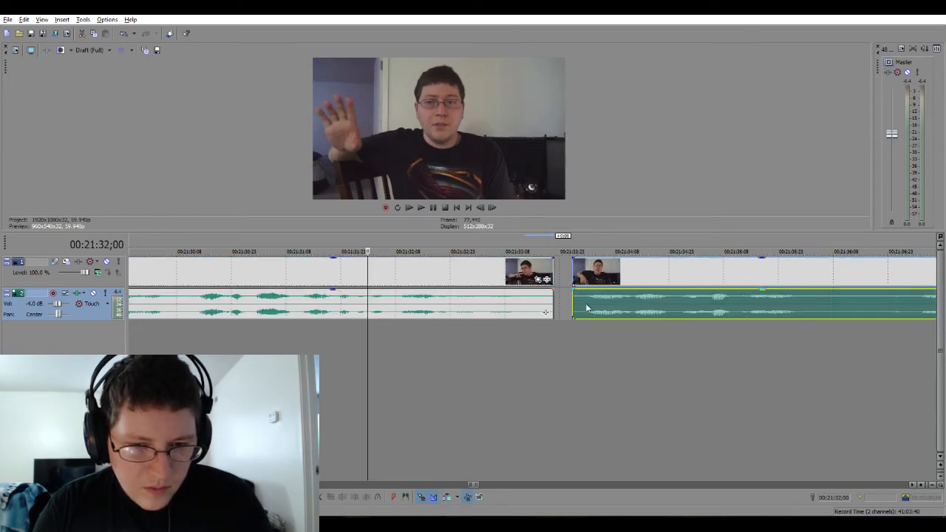
key(space)
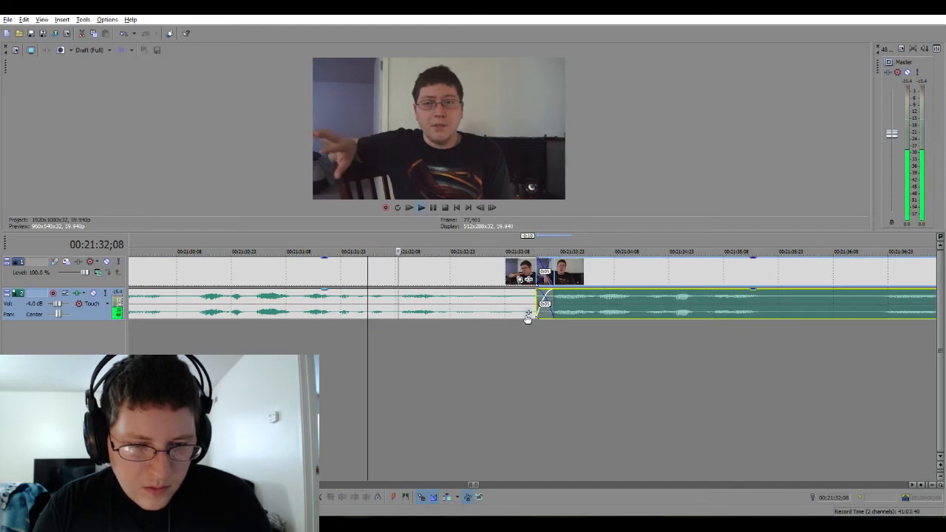
key(space)
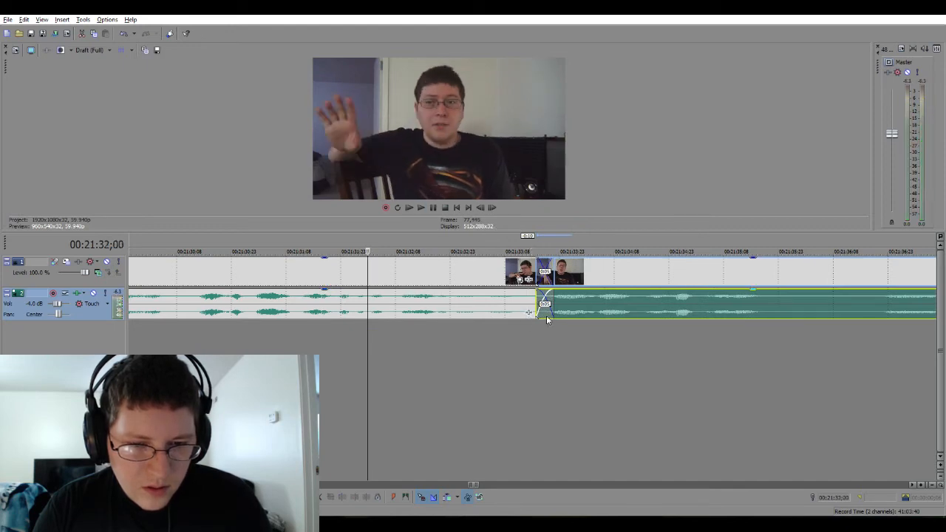
mouse_move(546, 312)
mouse_down()
mouse_move(581, 310)
mouse_move(538, 304)
mouse_up()
drag(600, 308, 554, 313)
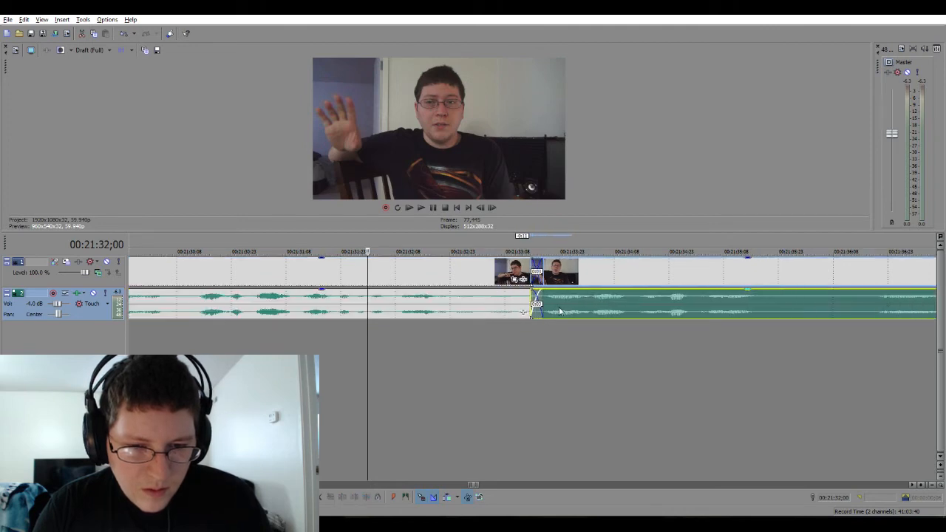
key(space)
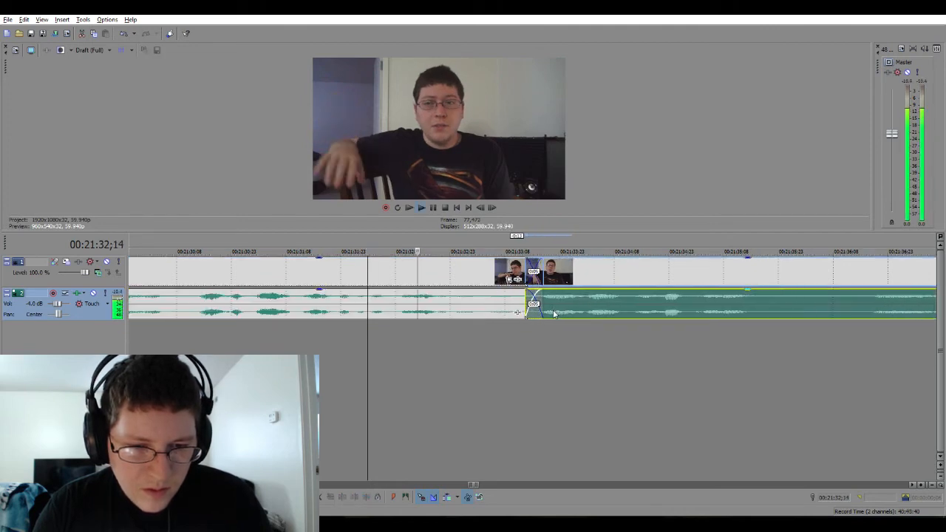
key(space)
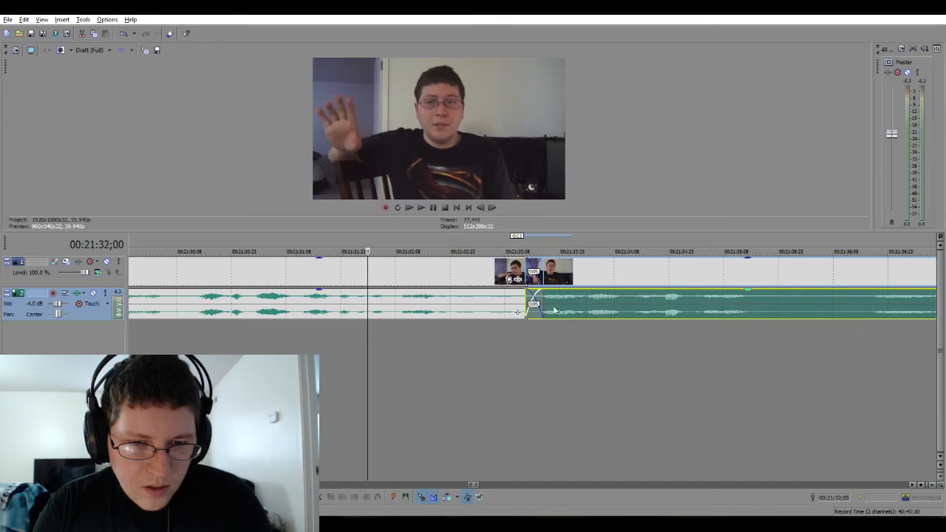
Trim the outgoing clip slightly at the 00:21:33 join, shift the following clip earlier to match, and play through the transition.
mouse_move(553, 314)
mouse_down()
mouse_move(591, 312)
mouse_move(536, 306)
mouse_move(576, 310)
mouse_move(544, 311)
mouse_up()
click(540, 305)
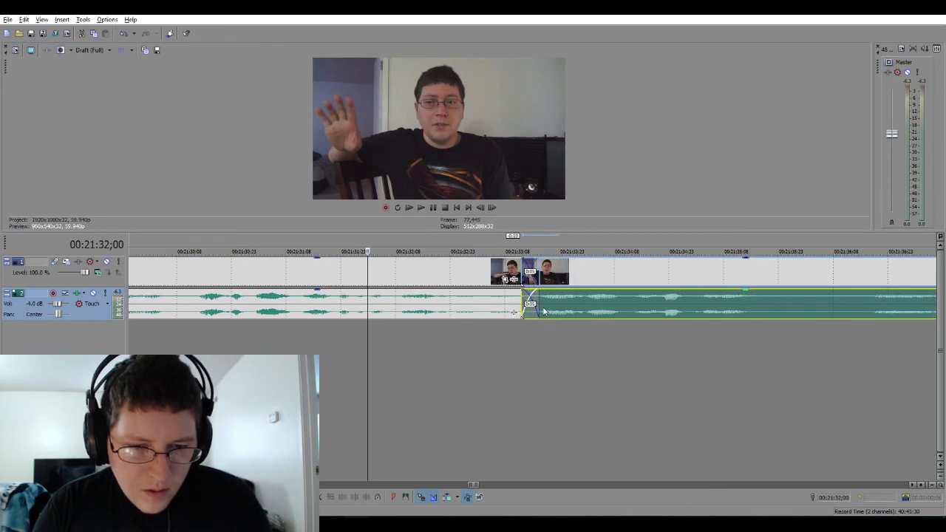
key(space)
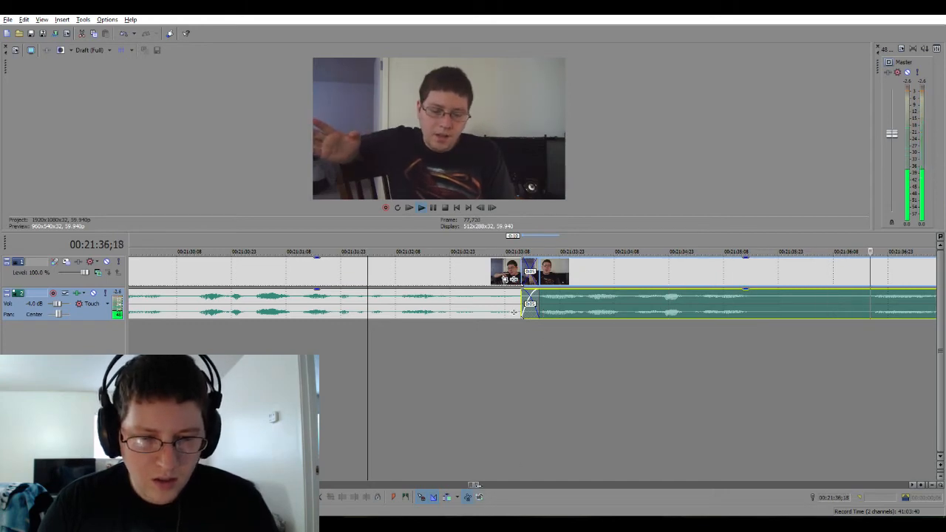
scroll(458, 414, down, 2)
key(space)
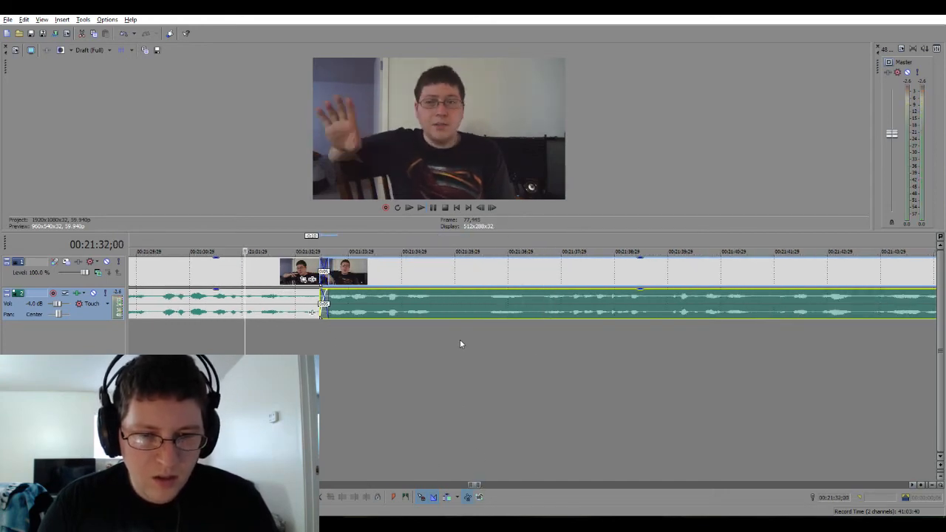
Cut out the pause near 00:21:35, overlap the remaining footage as a crossfade, and play back across the cut.
mouse_move(442, 329)
mouse_down()
mouse_move(535, 331)
mouse_move(547, 316)
mouse_move(443, 323)
mouse_move(454, 315)
mouse_up()
key(Delete)
click(454, 325)
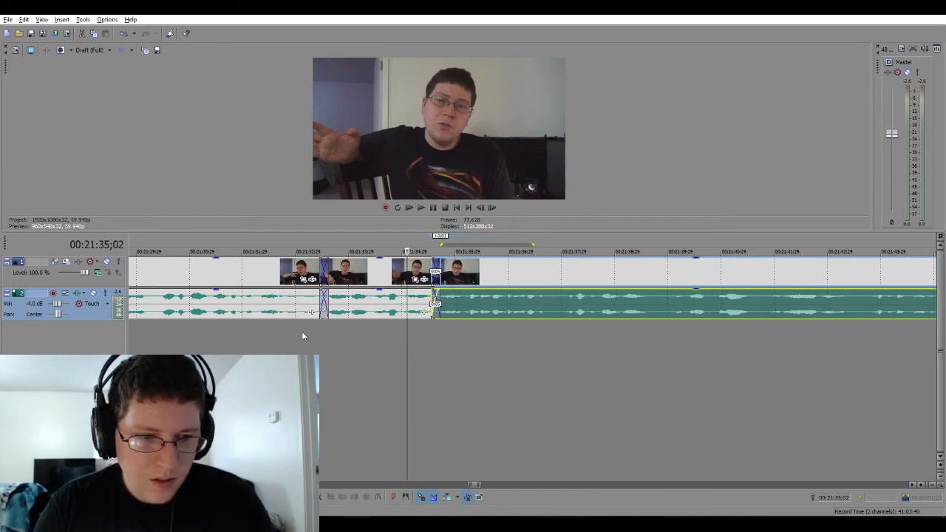
click(299, 333)
key(space)
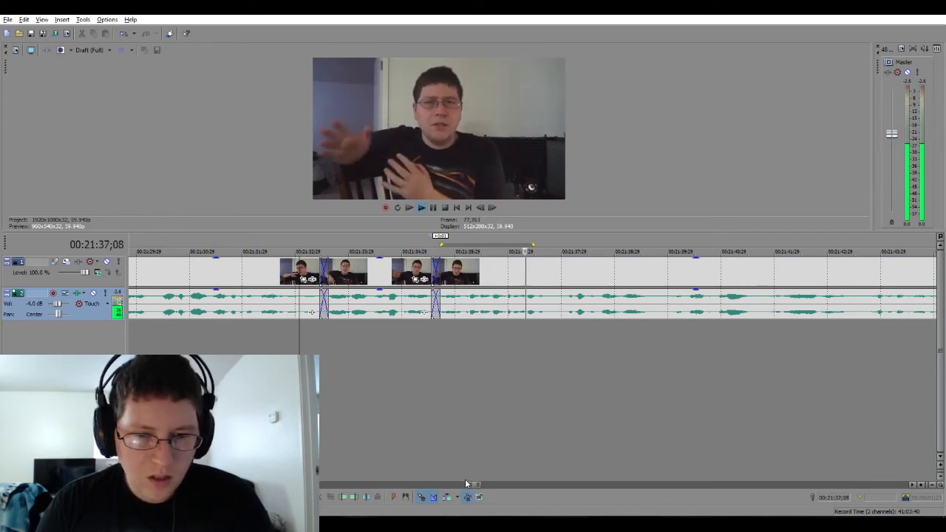
Play the footage after 00:21:35 to locate the next pause, briefly checking the YouTube live dashboard during playback.
drag(480, 485, 484, 485)
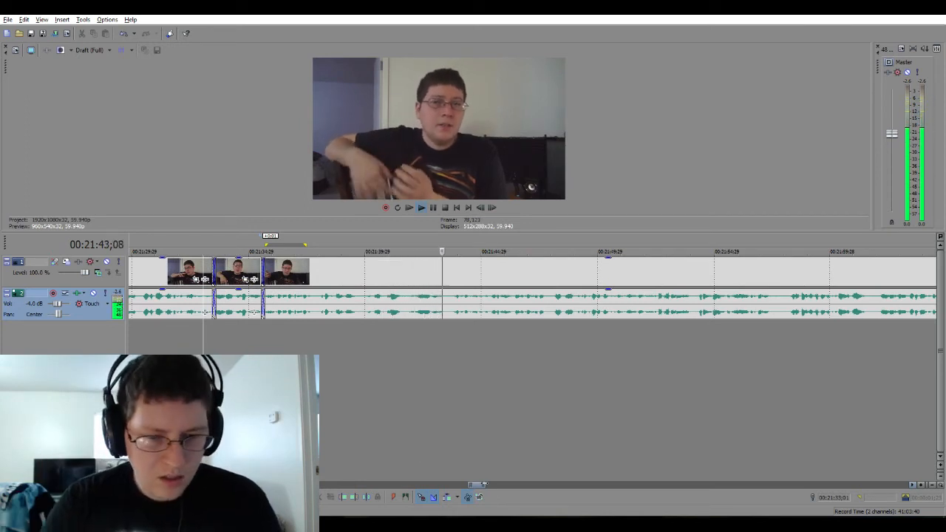
drag(484, 485, 488, 485)
key(alt+Tab)
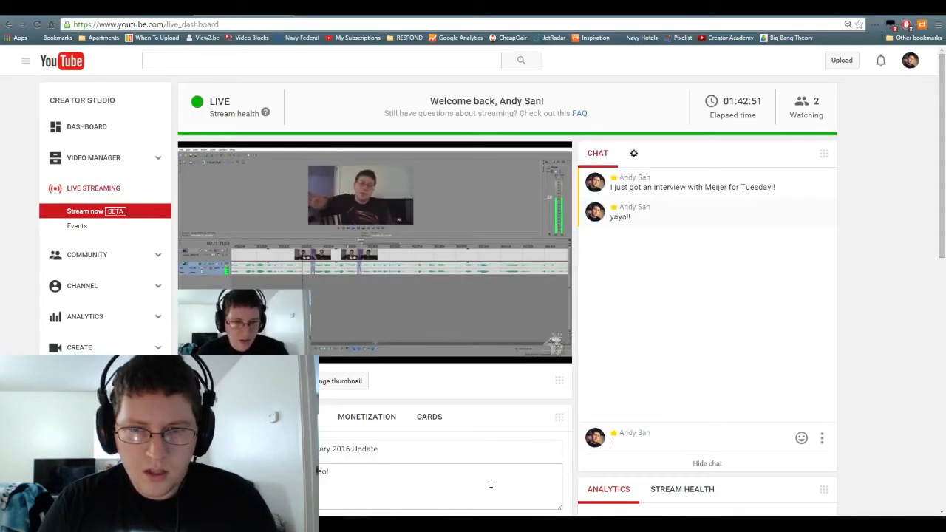
key(alt+Tab)
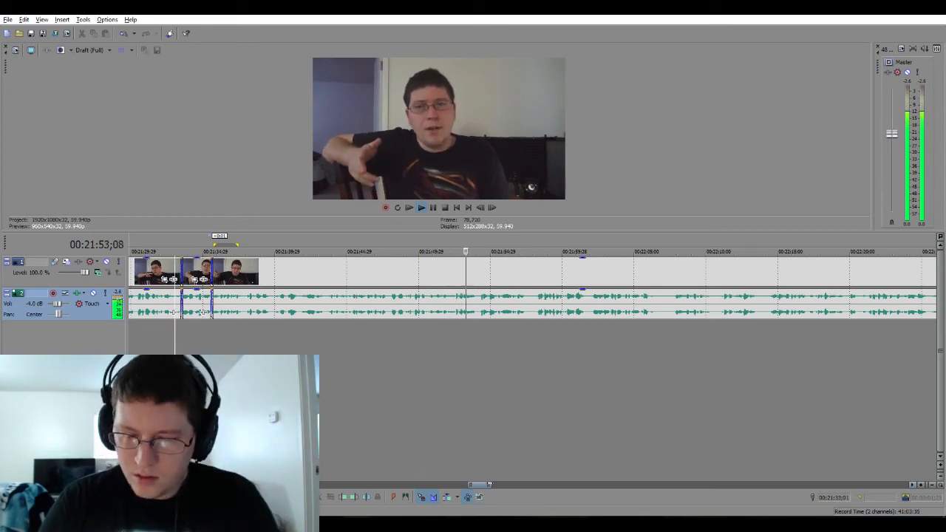
click(912, 486)
click(912, 485)
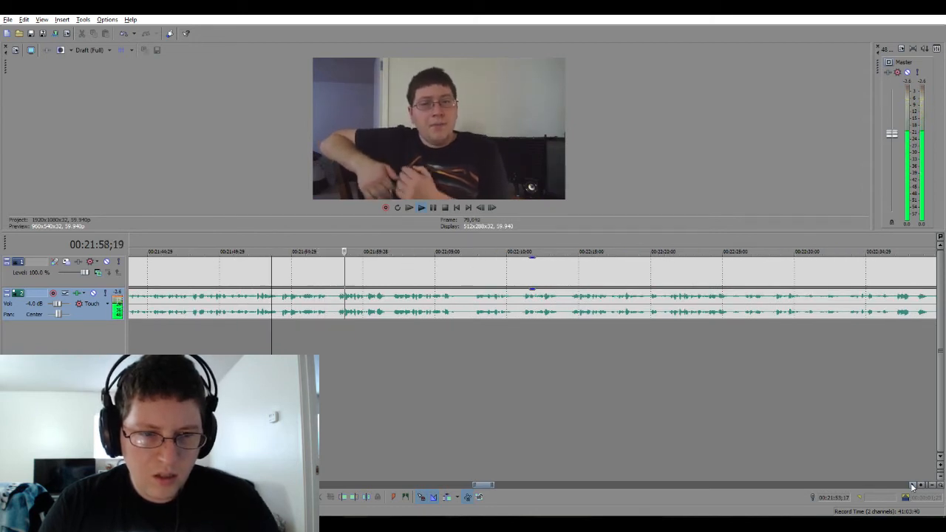
key(space)
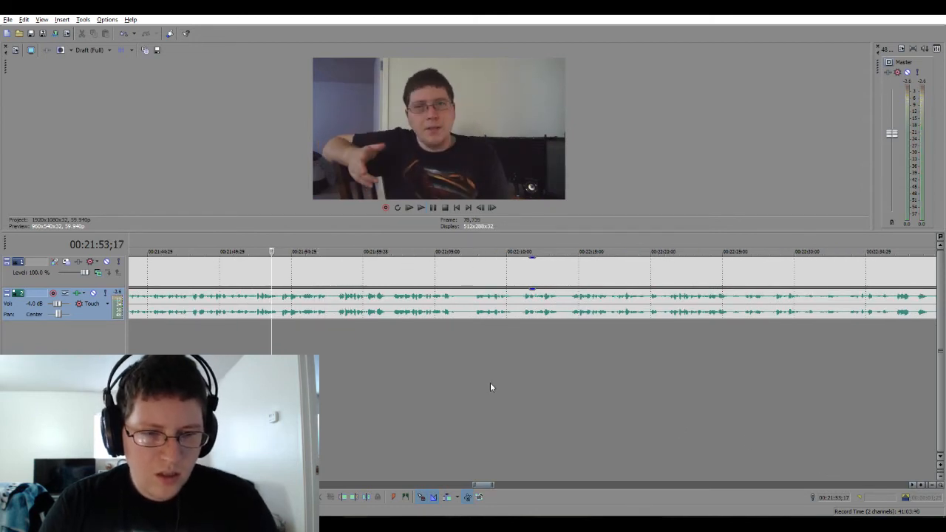
Delete the pause just before 00:21:58 and overlap the following footage onto the previous clip as a crossfade.
click(338, 342)
key(Up)
key(Up)
key(Up)
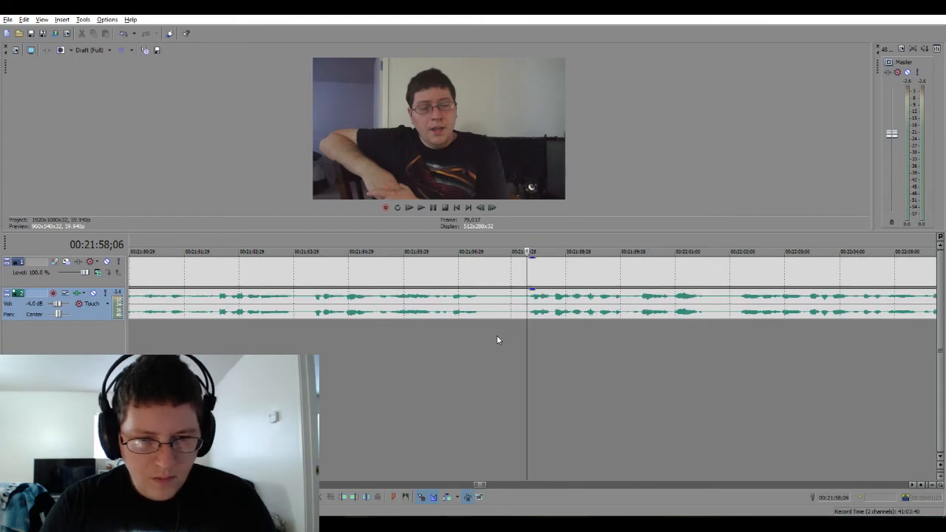
drag(497, 340, 515, 318)
key(Delete)
click(446, 349)
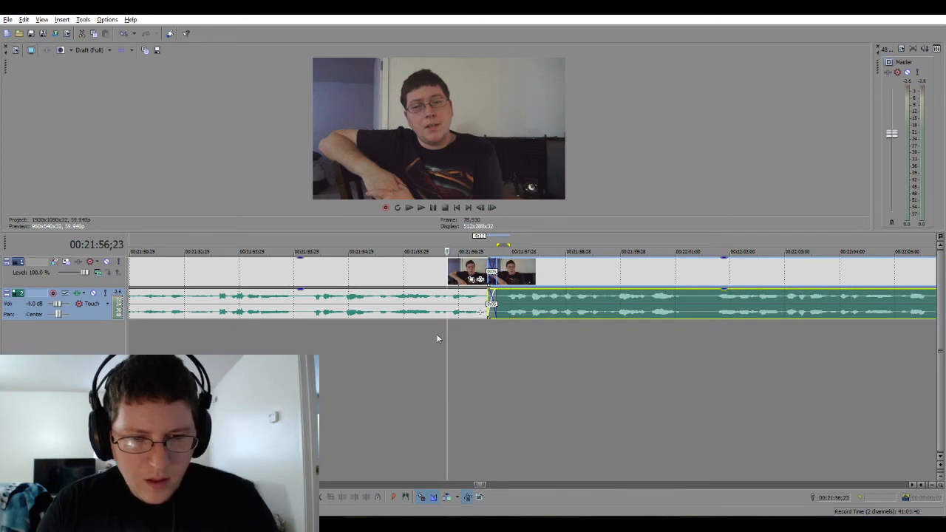
Preview the crossfade near 00:21:57, nudge its join slightly earlier, and play through it again.
click(436, 334)
key(space)
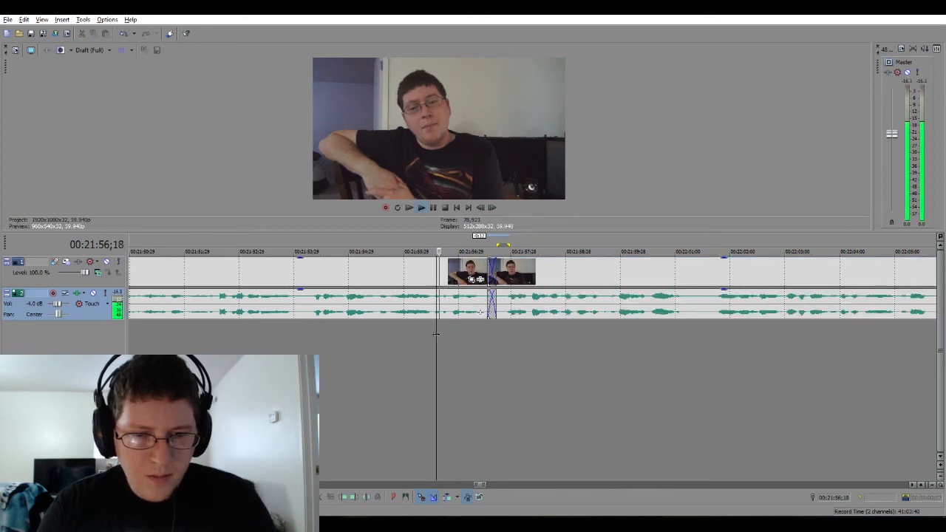
key(space)
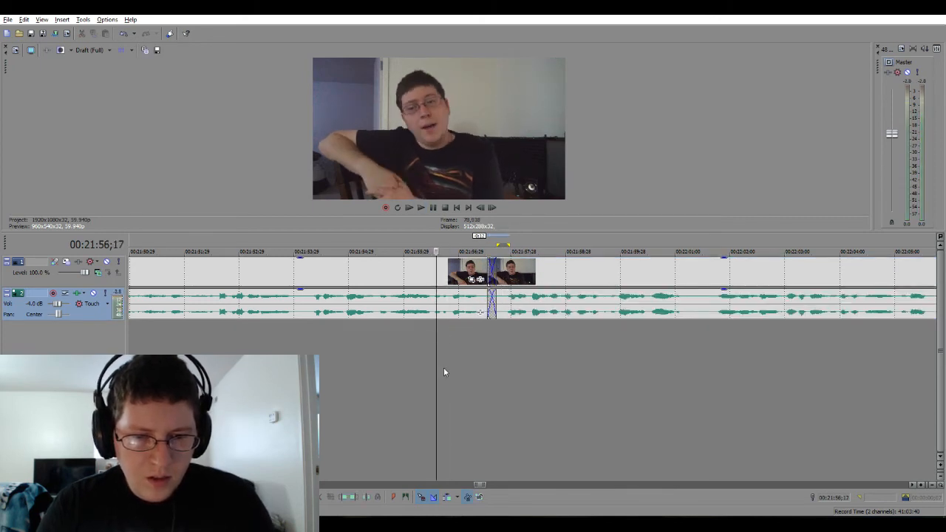
mouse_move(513, 314)
mouse_down()
mouse_move(529, 306)
mouse_move(491, 307)
mouse_move(519, 305)
mouse_move(506, 307)
mouse_up()
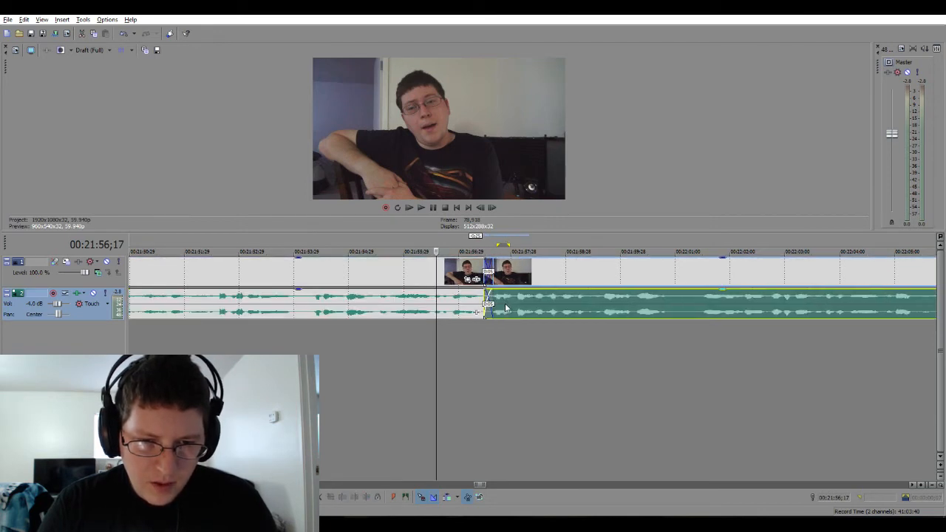
click(402, 338)
key(space)
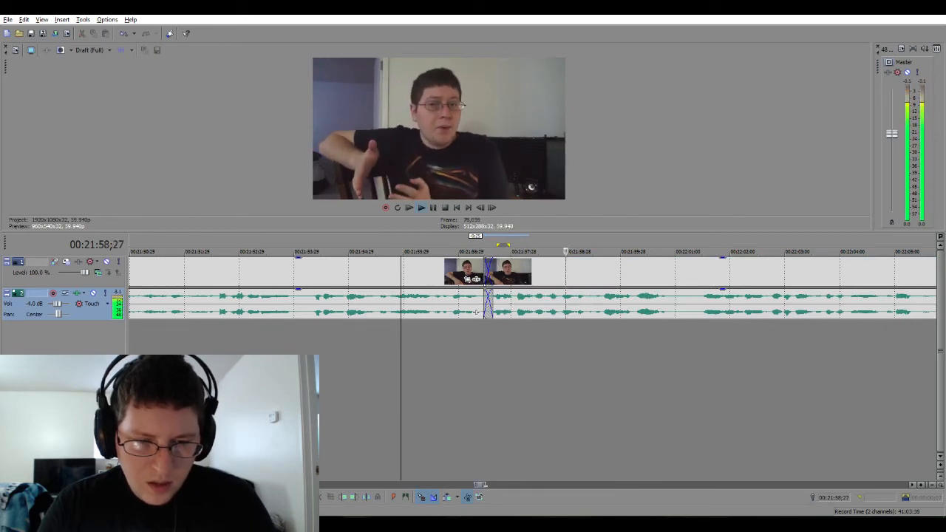
Delete the section from 00:22:09;23 to 00:22:10;04, overlap the following footage as a crossfade, and play back the join.
scroll(475, 312, down, 3)
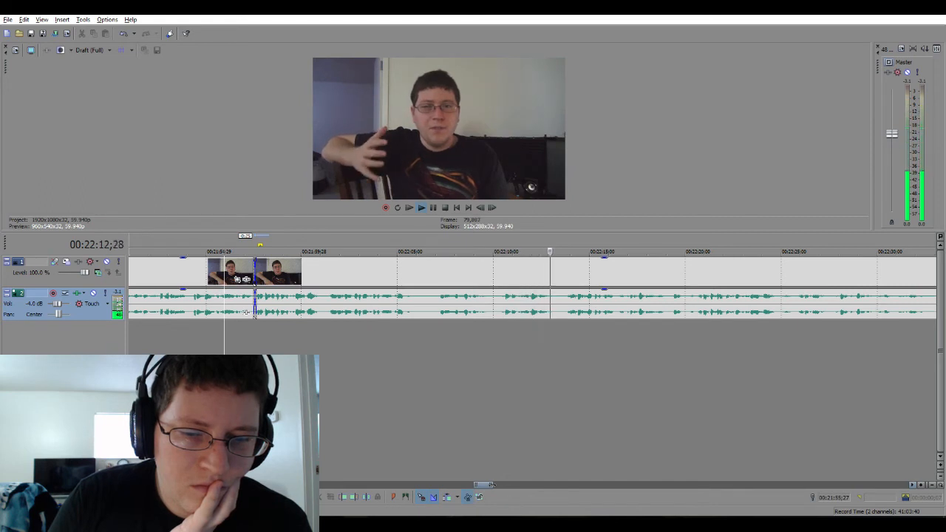
key(space)
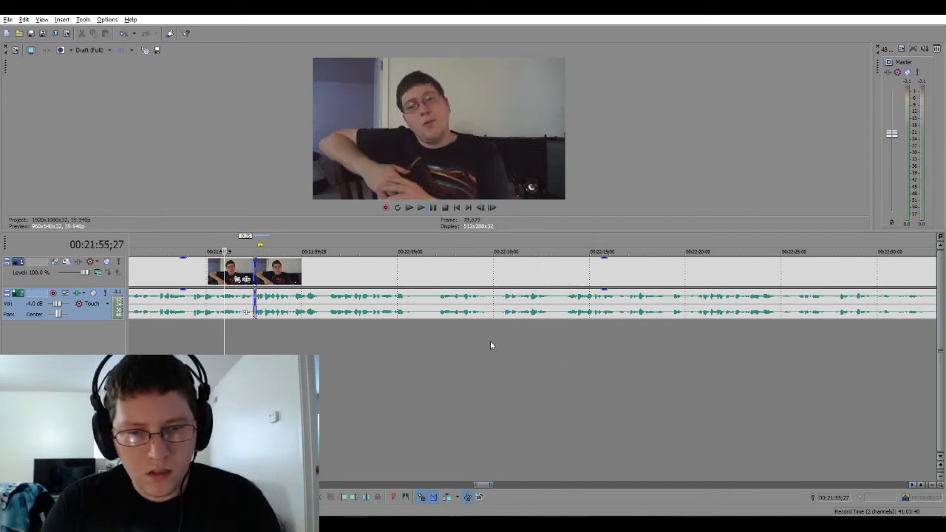
click(490, 345)
scroll(490, 345, up, 5)
drag(521, 342, 545, 340)
key(Delete)
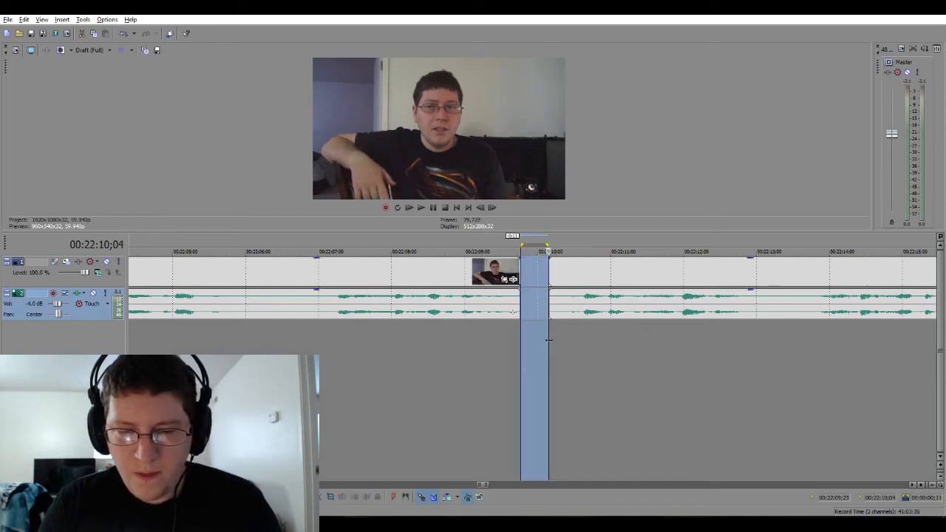
click(476, 354)
drag(604, 310, 563, 316)
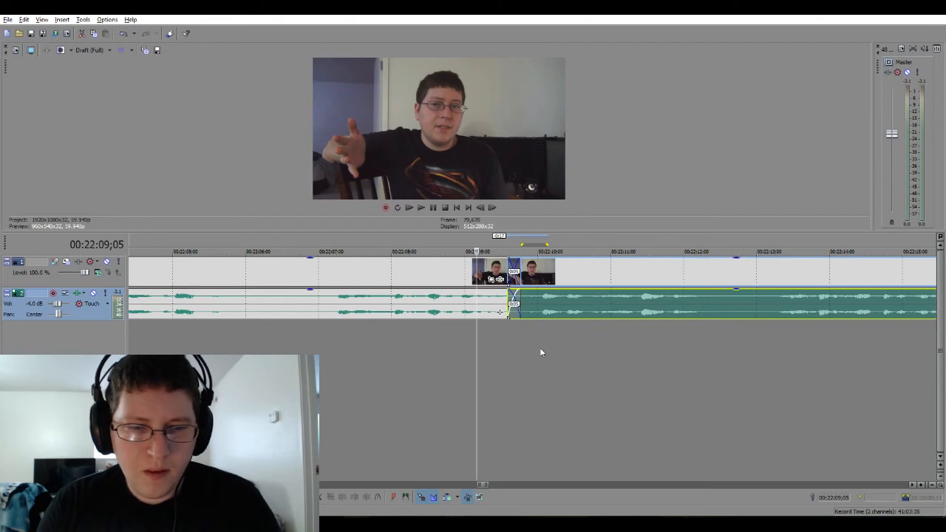
click(328, 350)
key(space)
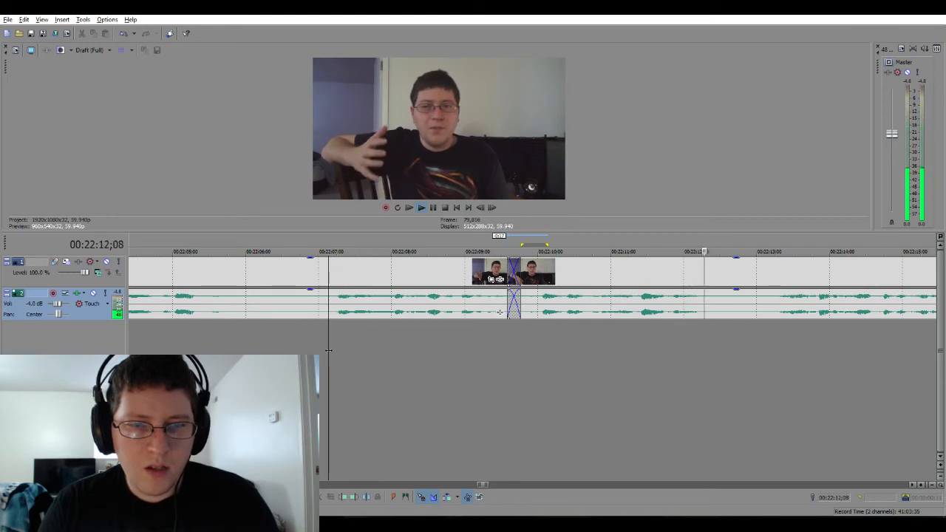
key(space)
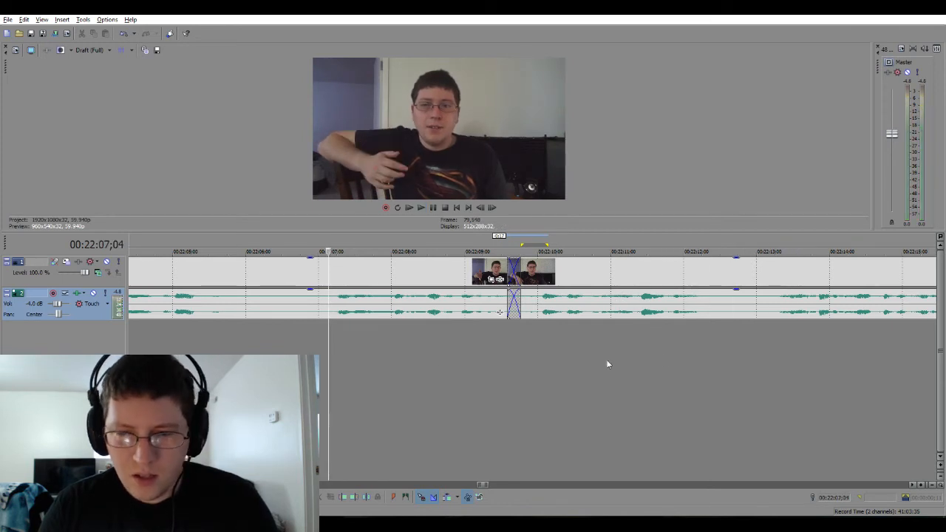
Delete the short silence ending at 00:22:13;01 and overlap the following footage onto the previous clip as a crossfade.
drag(734, 342, 758, 342)
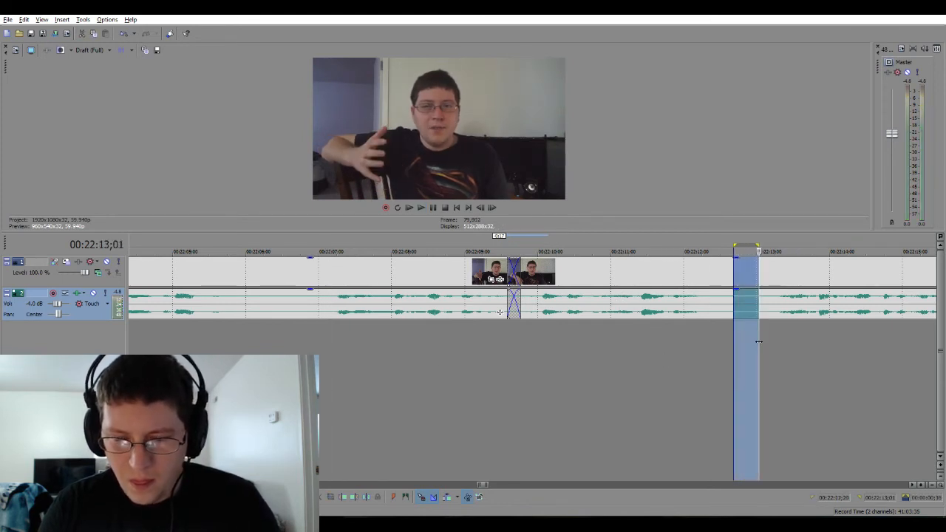
key(Delete)
drag(802, 314, 769, 316)
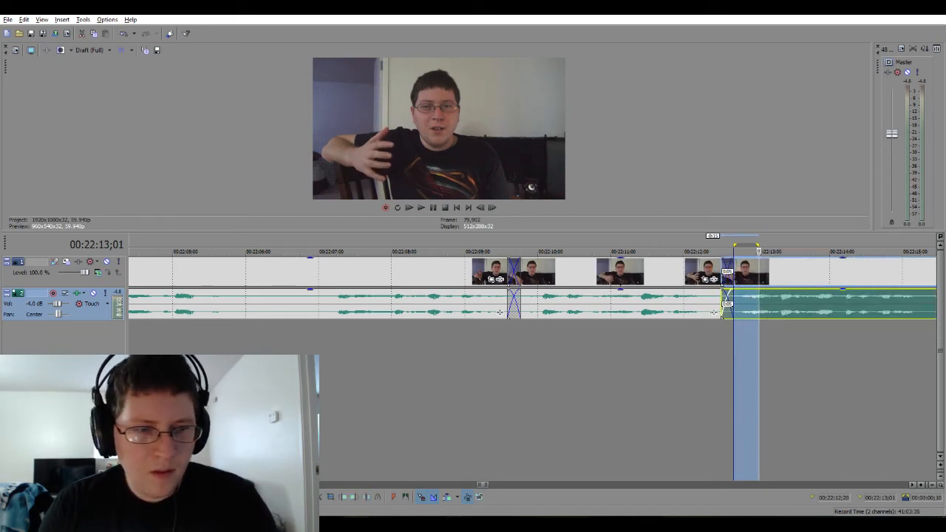
key(Escape)
Play the footage from about 00:22:13 to 00:22:40, listening for the next pause to cut.
key(space)
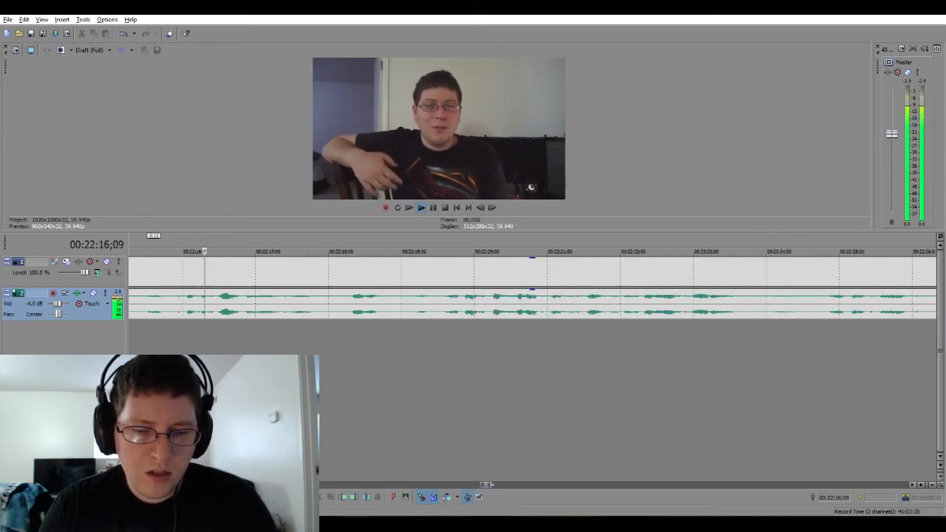
key(Down)
key(Down)
key(Down)
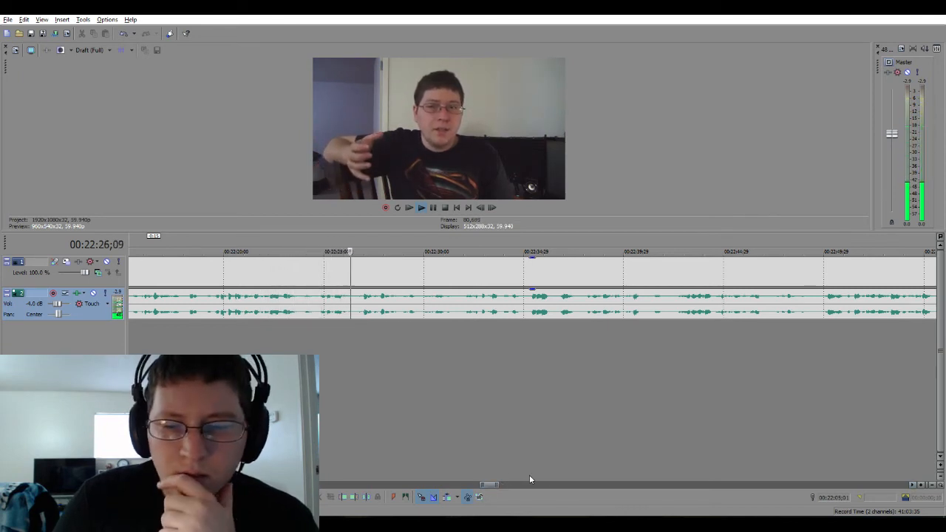
scroll(626, 475, down, 2)
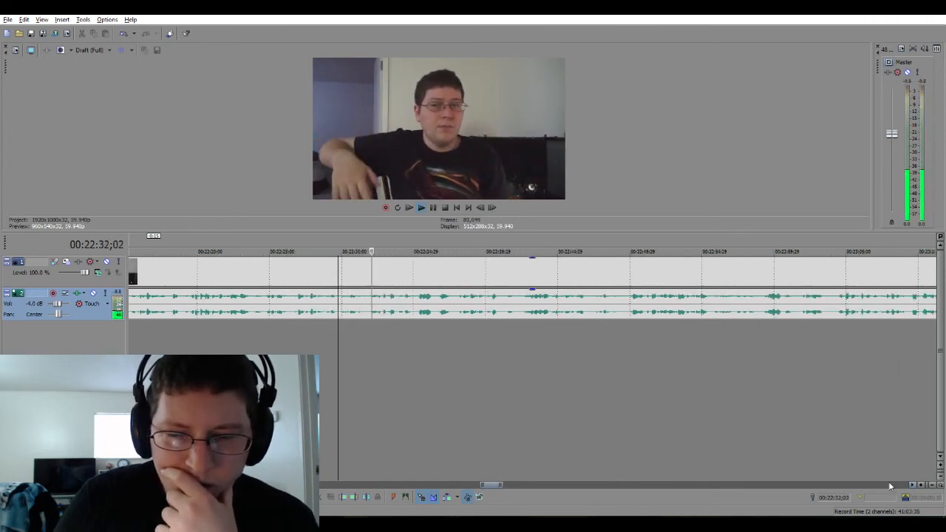
click(912, 485)
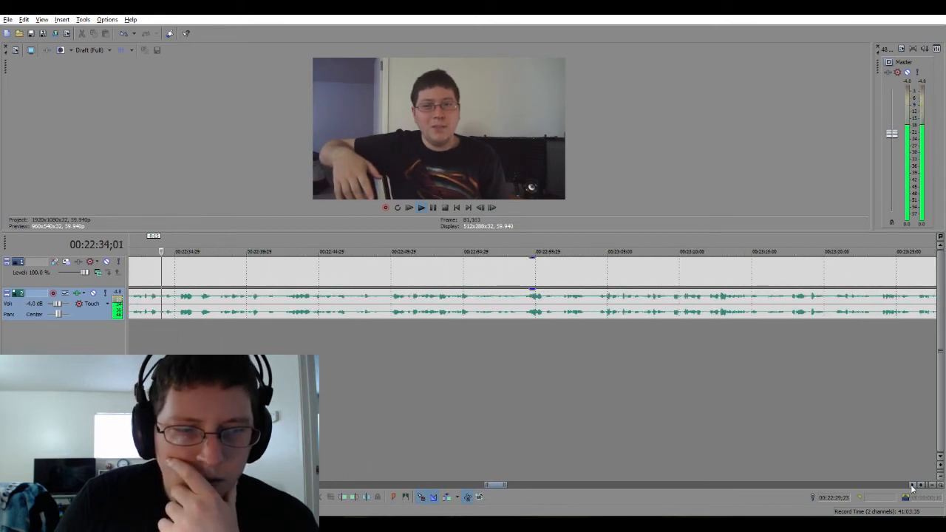
click(912, 486)
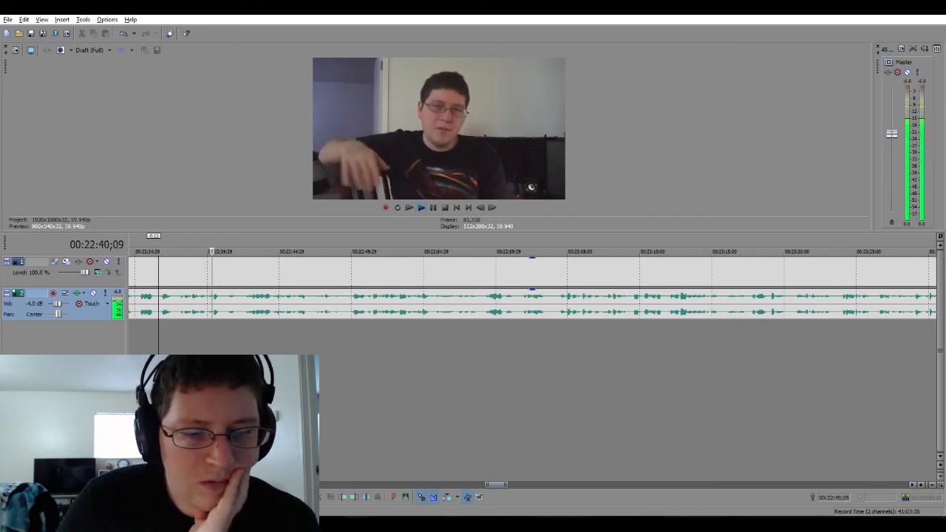
key(space)
Delete the section from 00:22:36;12 to 00:22:37;26, overlap the following footage as a crossfade, and play back the join.
scroll(174, 344, up, 3)
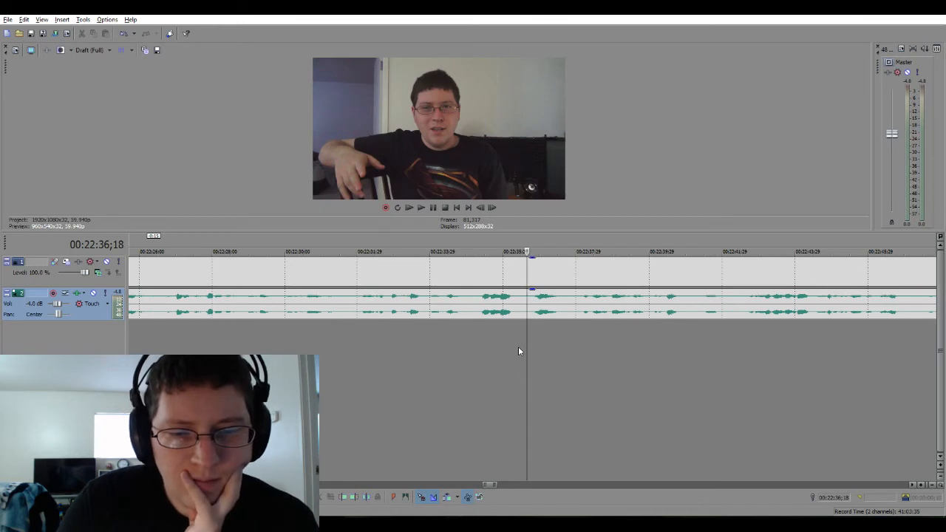
drag(518, 346, 571, 348)
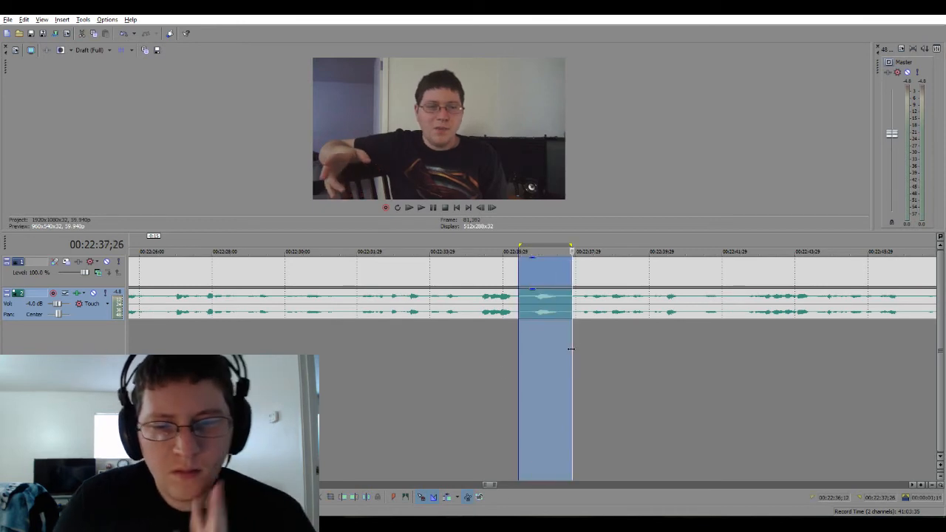
key(Delete)
click(476, 356)
drag(582, 309, 524, 309)
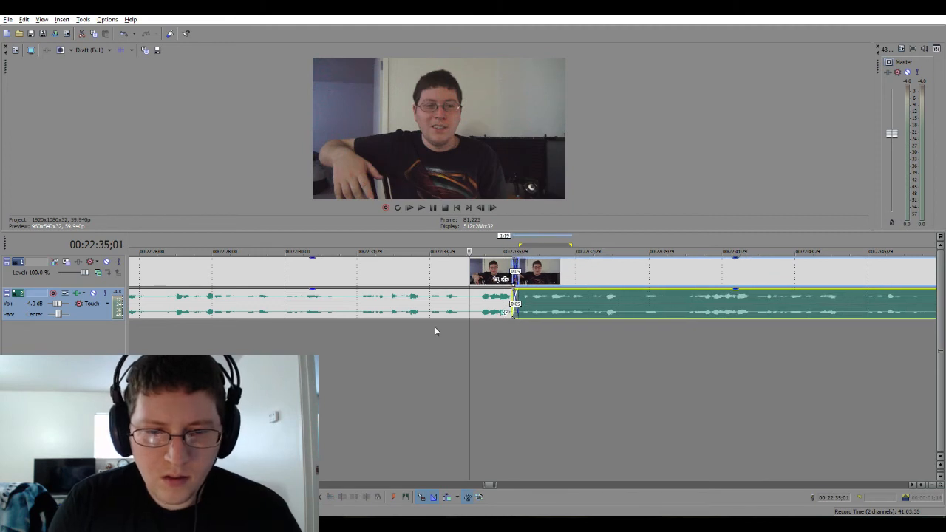
click(397, 335)
key(space)
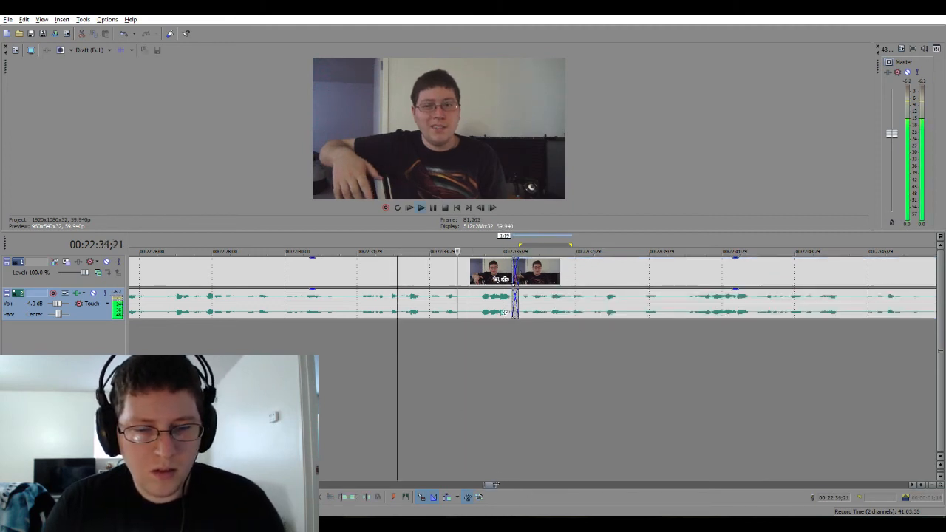
Delete the short pause around 00:22:40 and overlap the following footage onto the previous clip as a crossfade.
drag(495, 484, 505, 484)
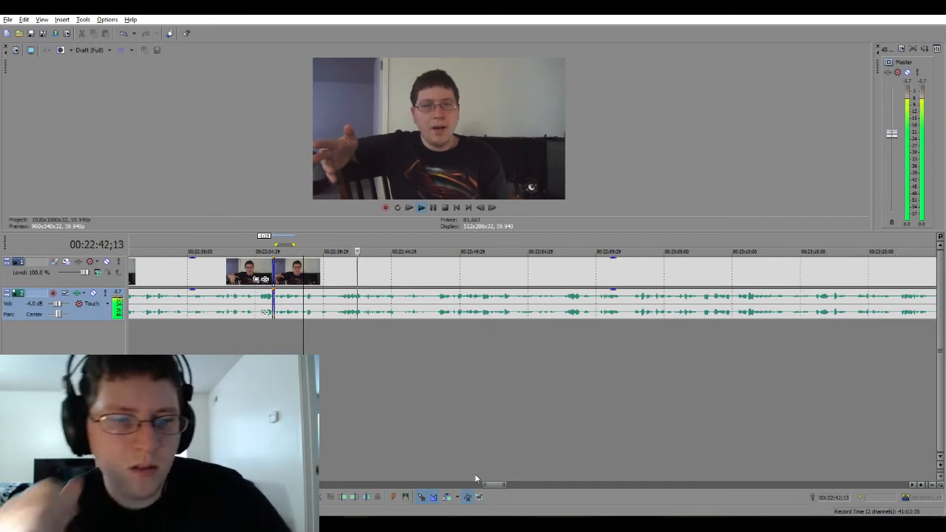
key(space)
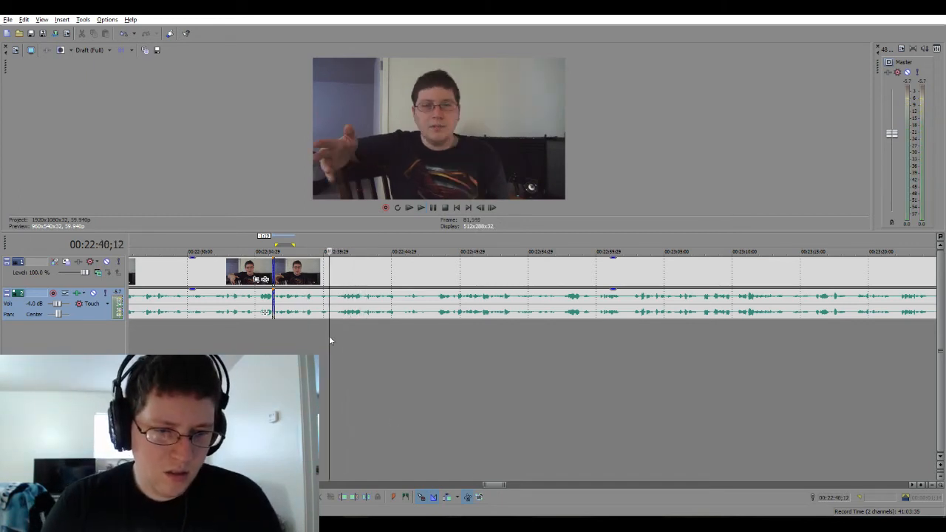
scroll(329, 336, up, 2)
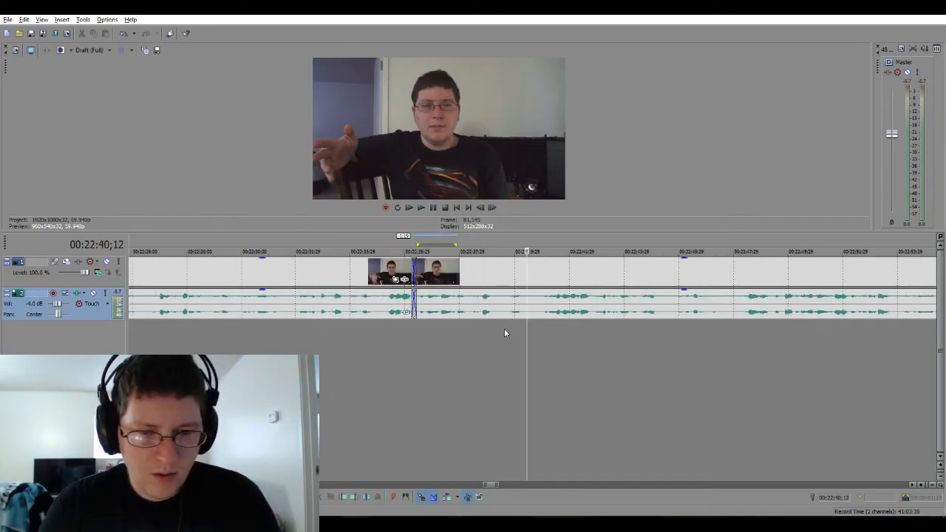
drag(505, 328, 525, 317)
key(Delete)
click(456, 354)
click(367, 355)
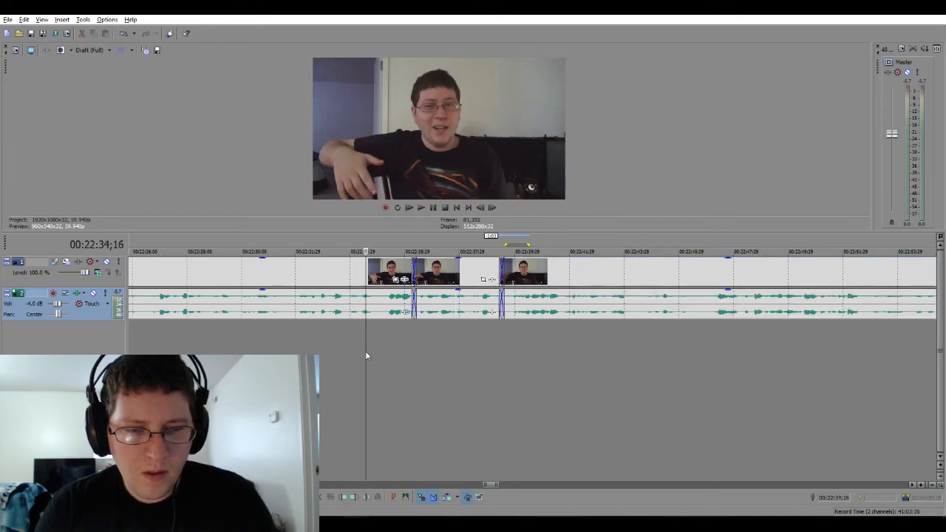
Preview the crossfade near 00:22:39, shift the following clip slightly earlier, and play through the join again.
key(space)
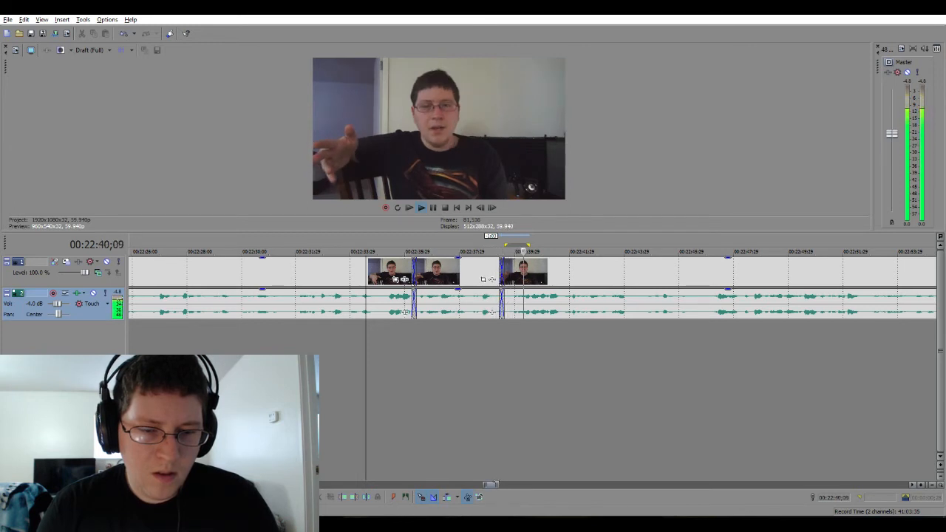
key(space)
mouse_move(509, 310)
mouse_down()
mouse_move(529, 310)
mouse_move(516, 311)
mouse_up()
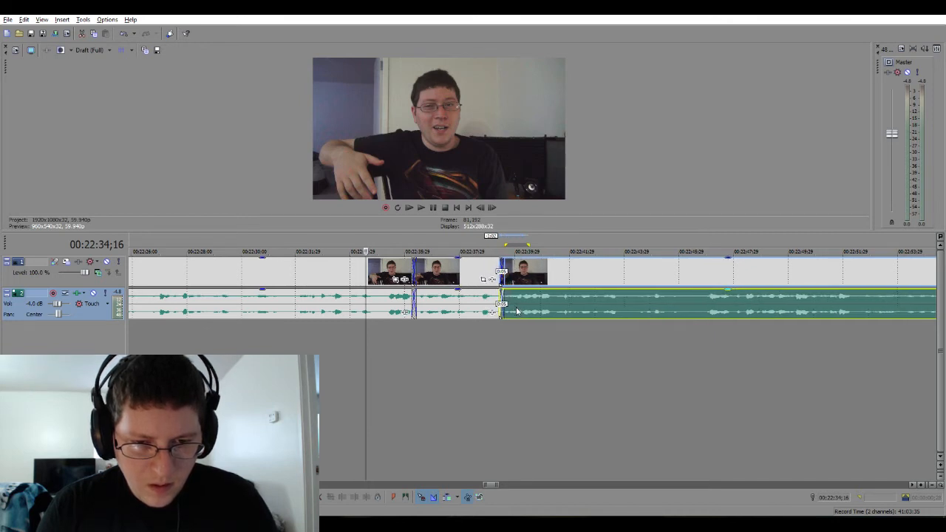
key(space)
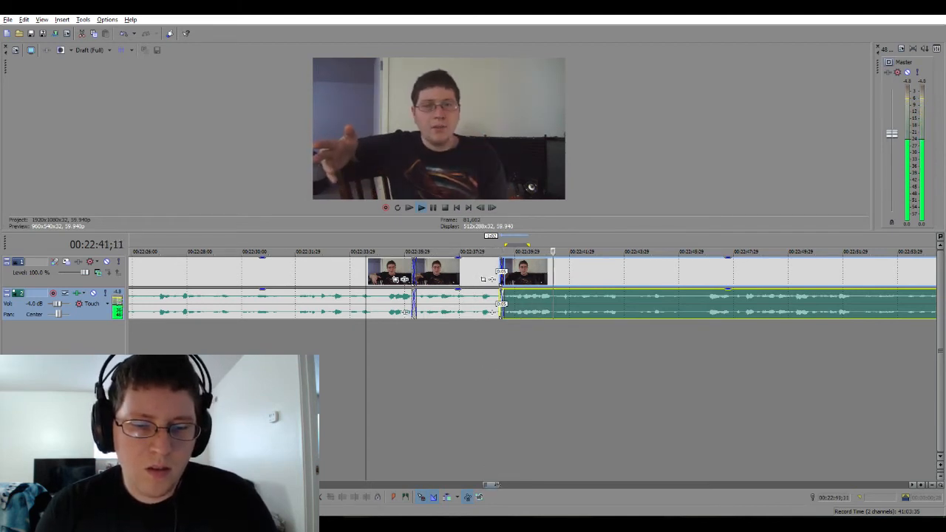
Play on from 00:22:41 to about 00:24:00, following the waveform, and recheck the pause after 00:23:57.
drag(498, 484, 509, 485)
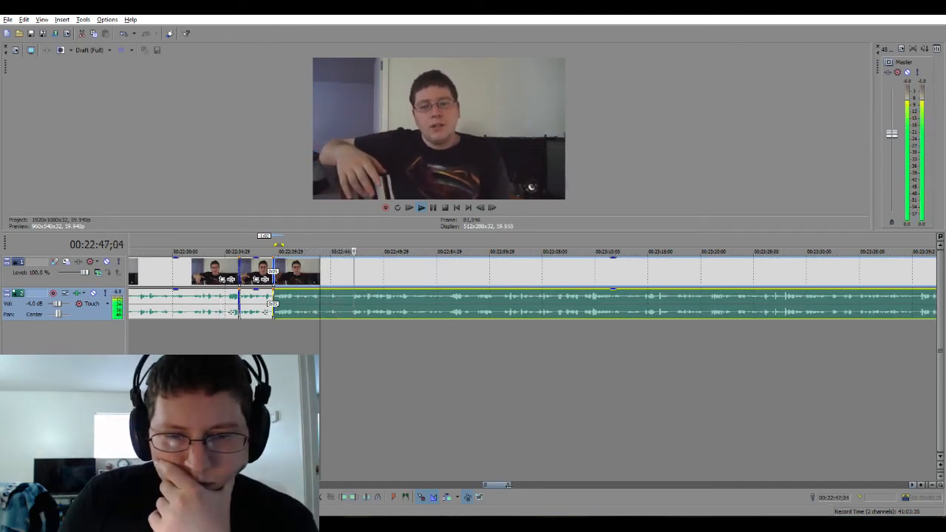
scroll(866, 482, down, 2)
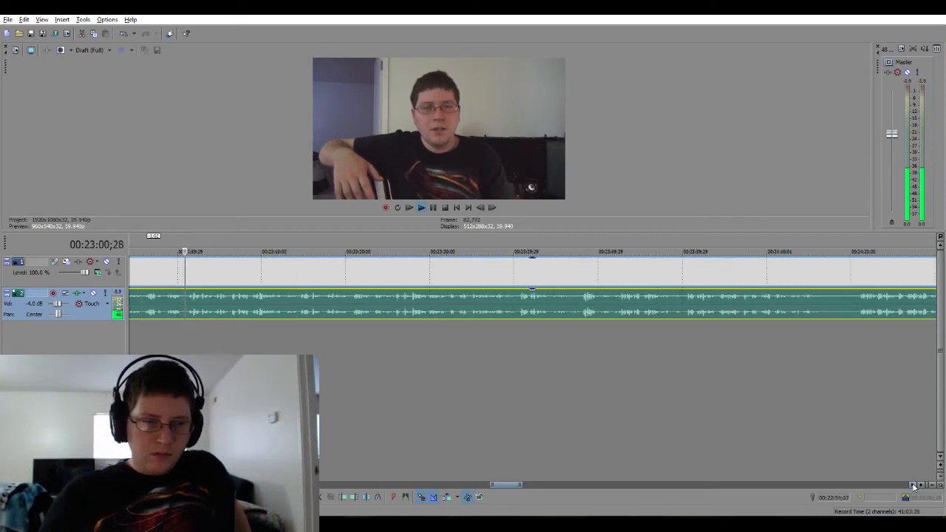
click(914, 486)
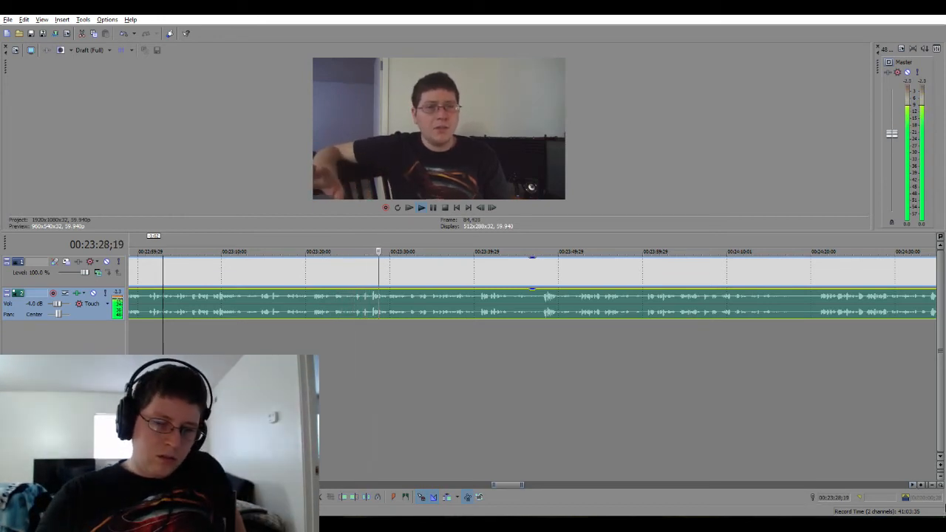
click(914, 485)
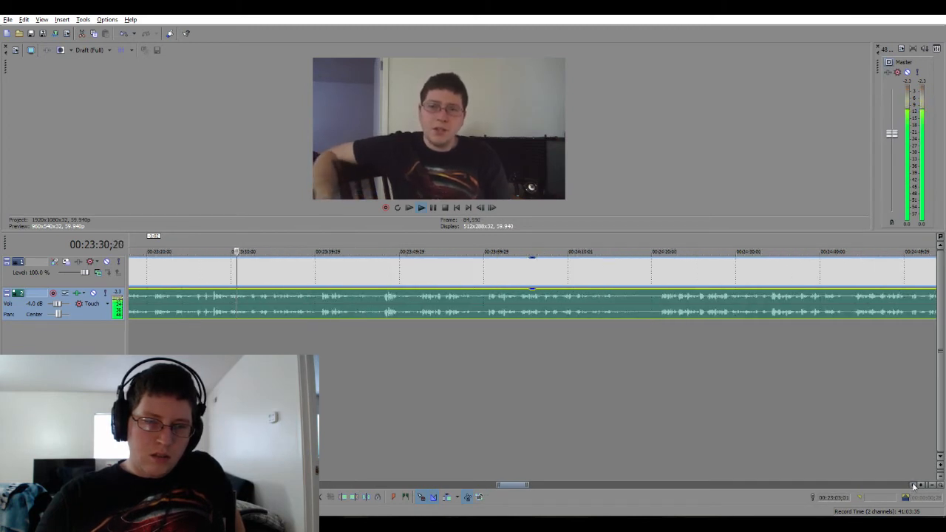
click(913, 484)
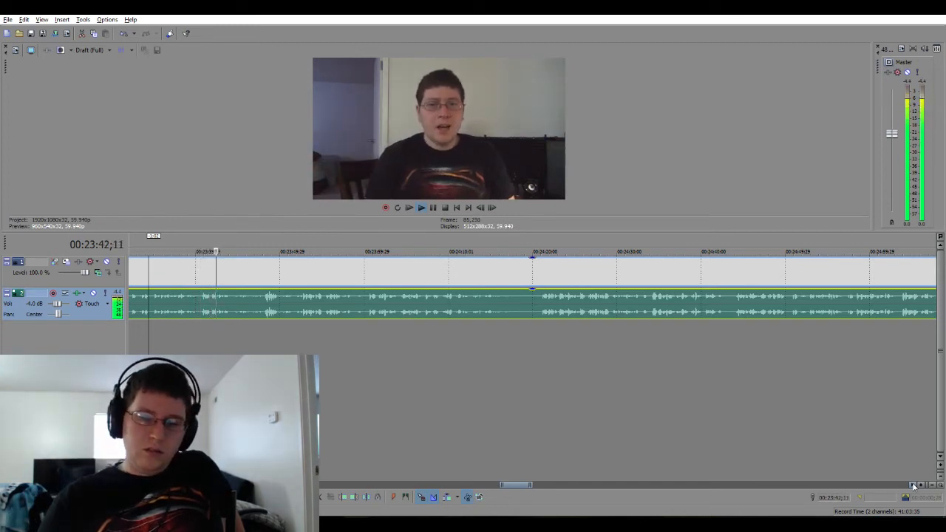
click(915, 486)
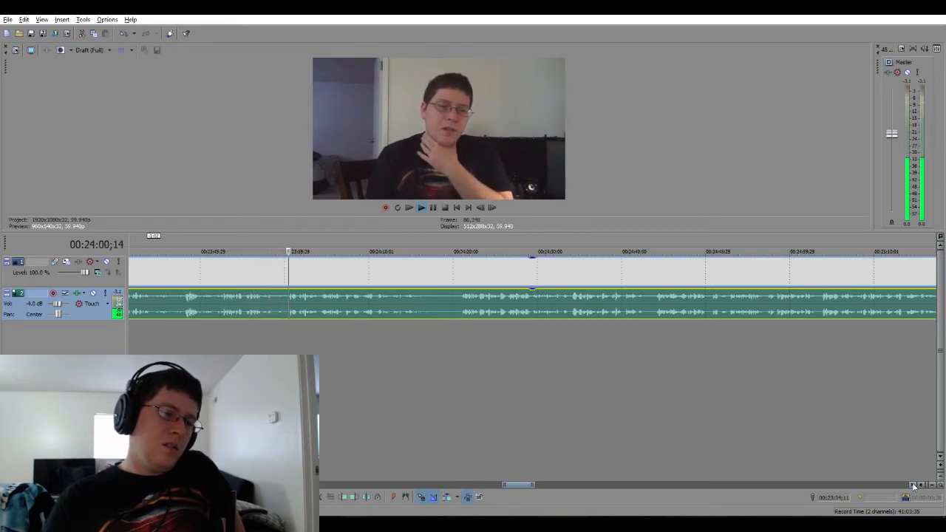
click(254, 328)
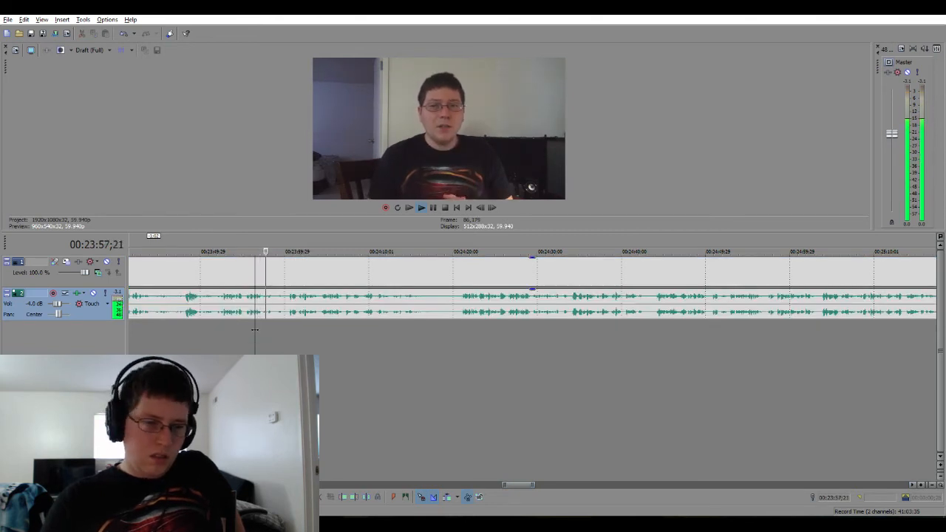
key(Return)
Delete the pause from 00:23:57;11 to 00:24:00;13, overlap the following footage as a crossfade, and play back the join.
scroll(294, 353, up, 8)
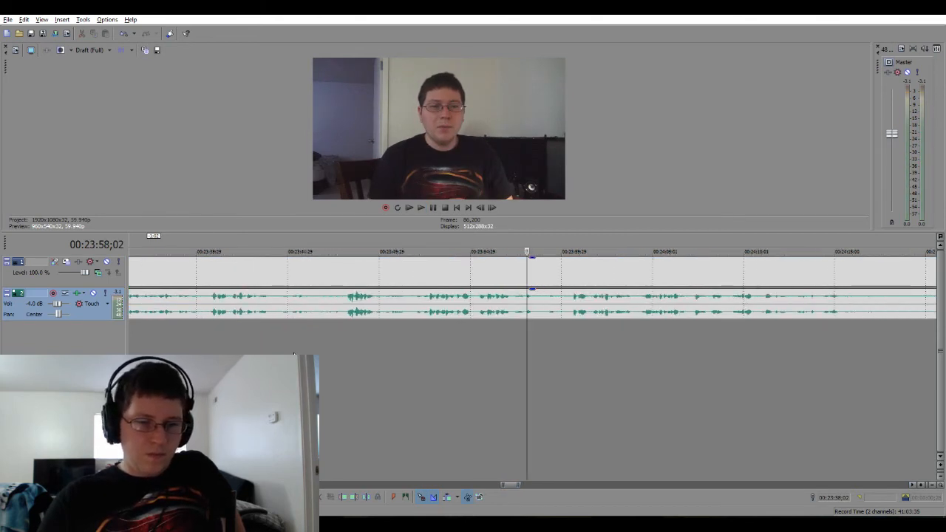
click(445, 342)
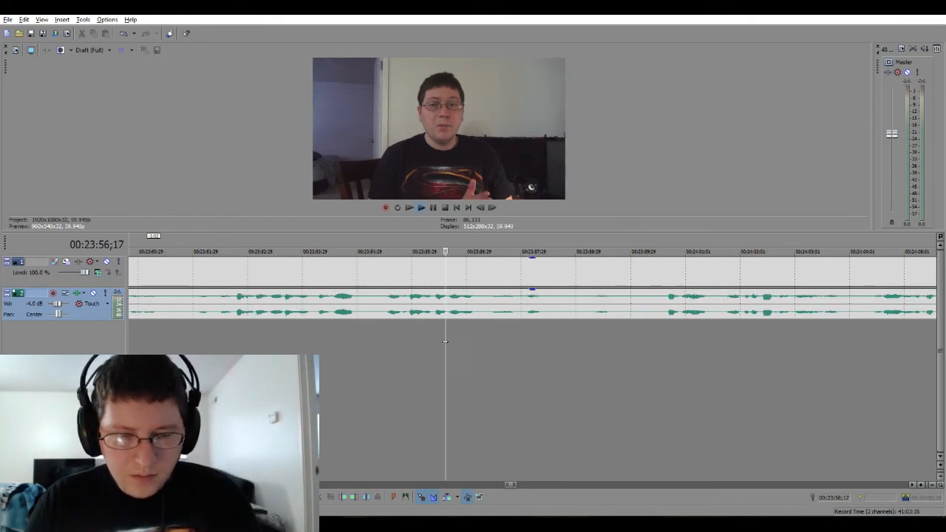
key(space)
key(space)
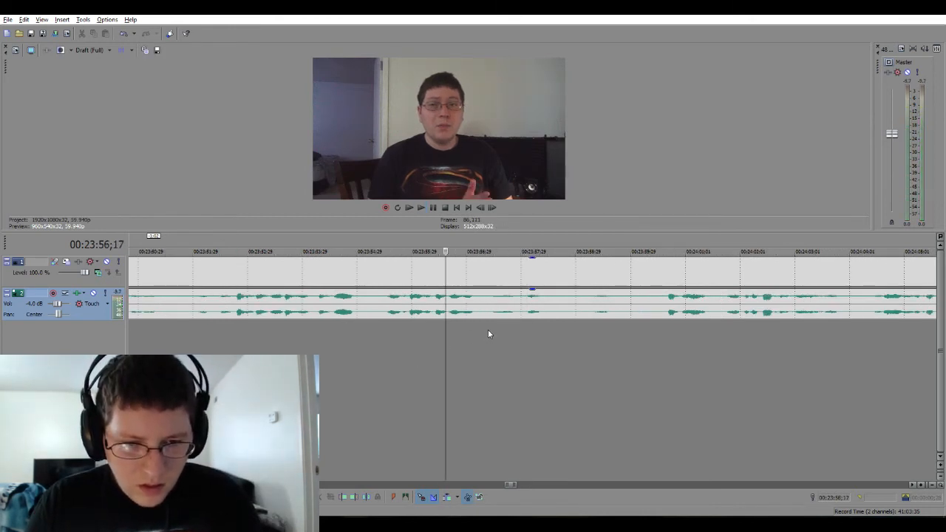
drag(488, 334, 652, 340)
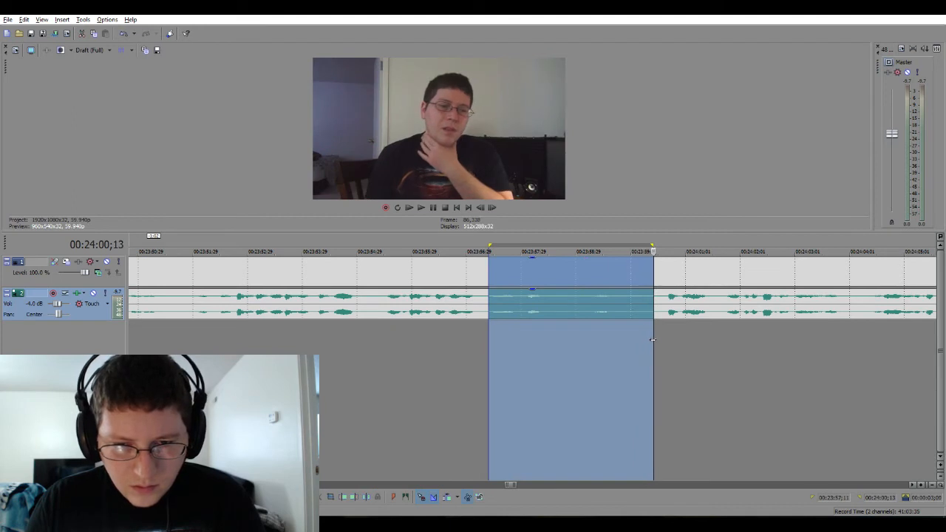
key(Delete)
click(469, 365)
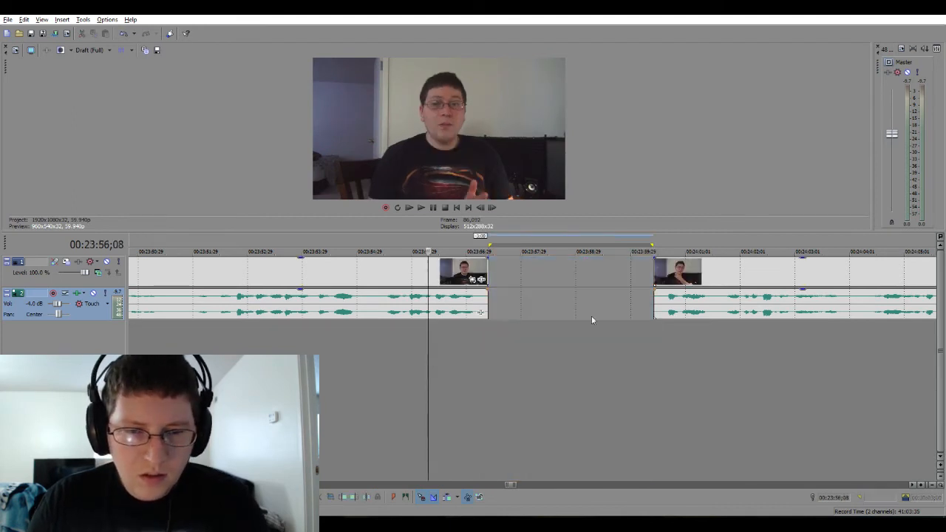
drag(703, 303, 528, 314)
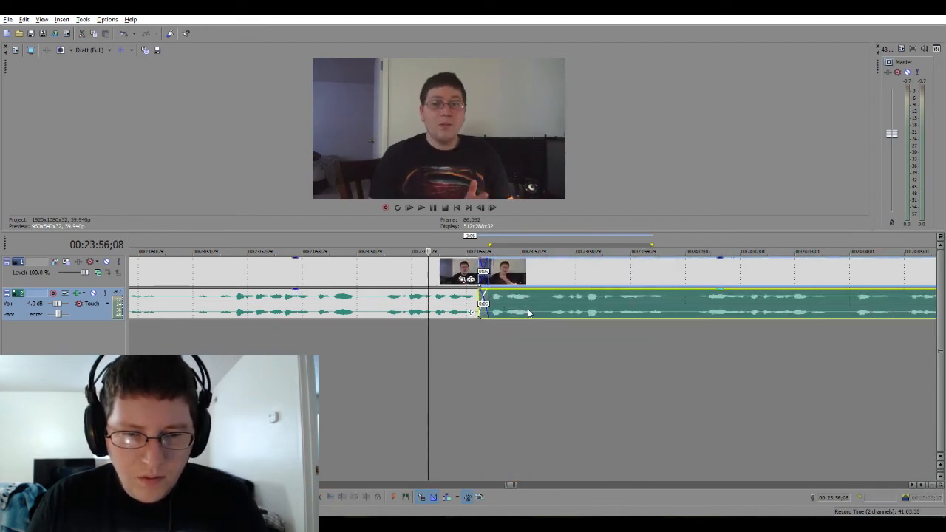
click(409, 341)
key(space)
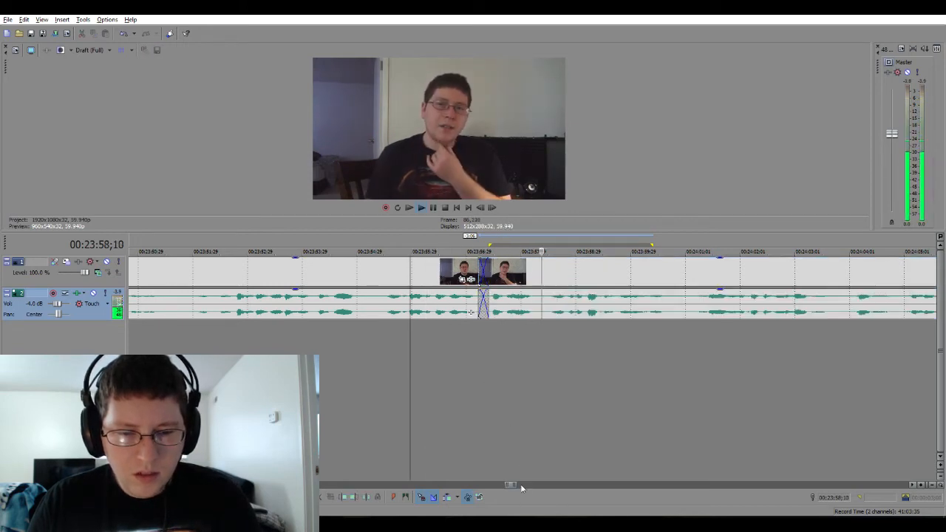
Try splitting the footage at 00:24:13;15, undo the split, and replay the quiet passage around it.
drag(521, 488, 527, 486)
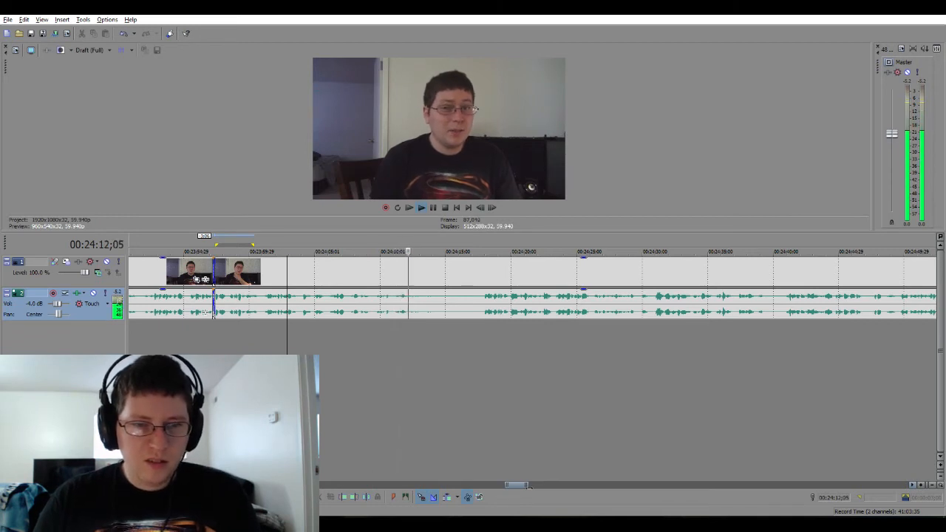
key(Return)
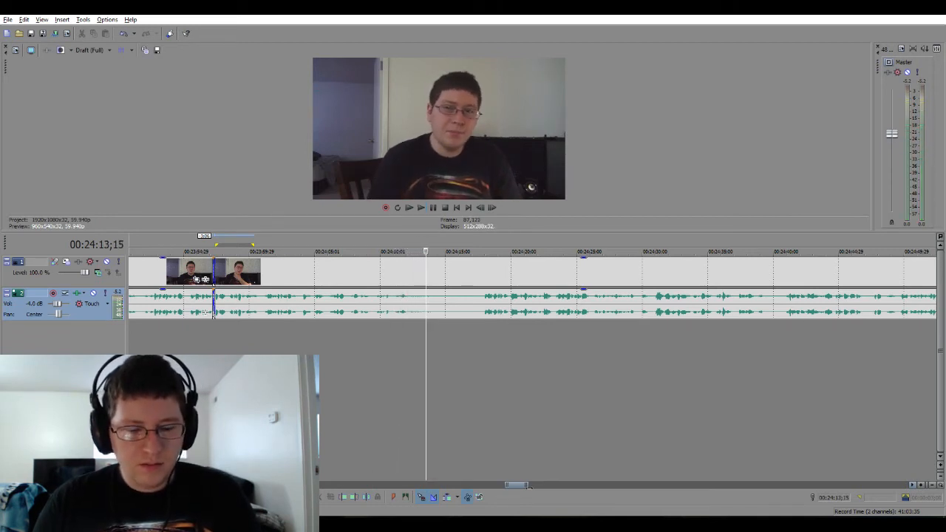
key(space)
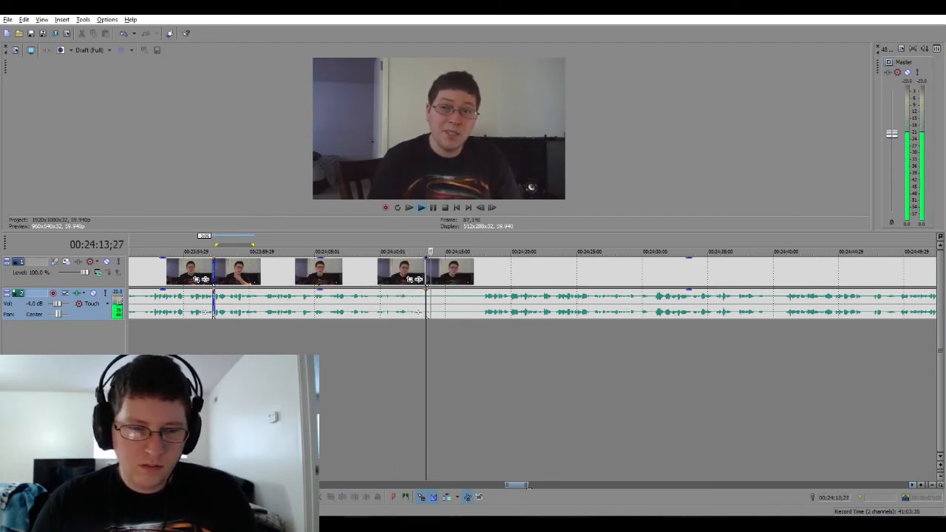
key(Return)
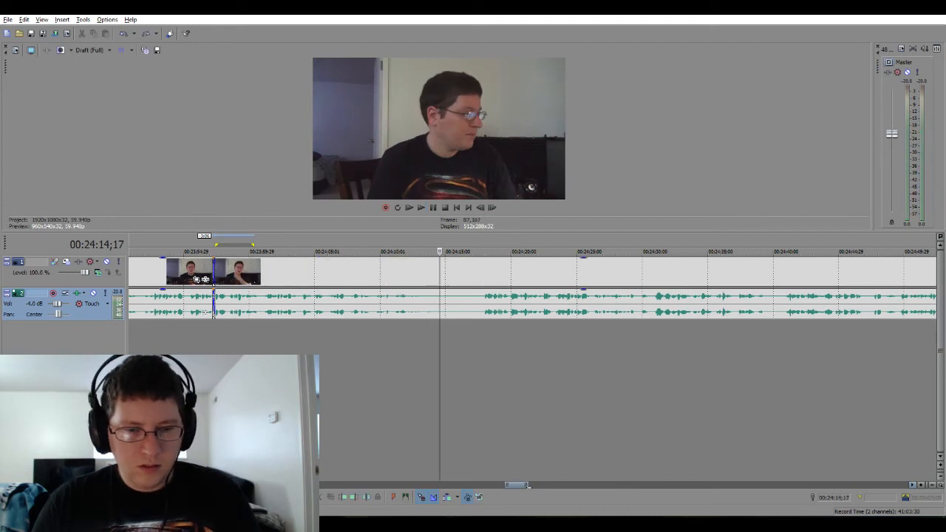
click(421, 332)
key(space)
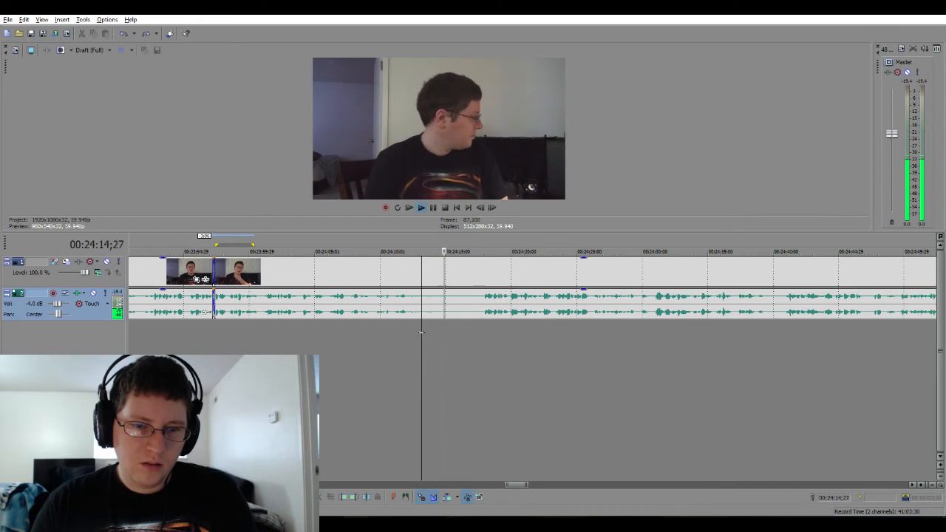
Replay the quiet passage after 00:24:13, stop where the speech ends, and split the footage at 00:24:14;12.
click(413, 331)
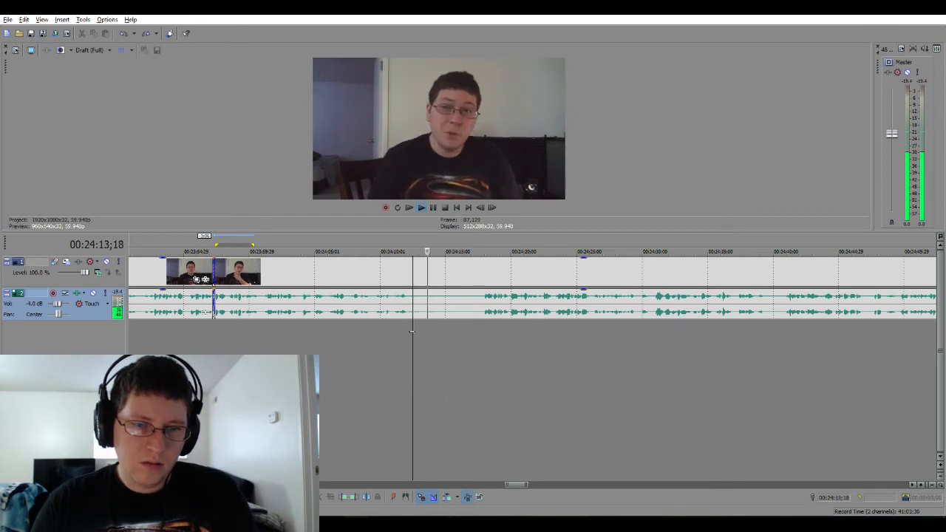
key(space)
key(Left)
key(Left)
key(Left)
key(Left)
key(Left)
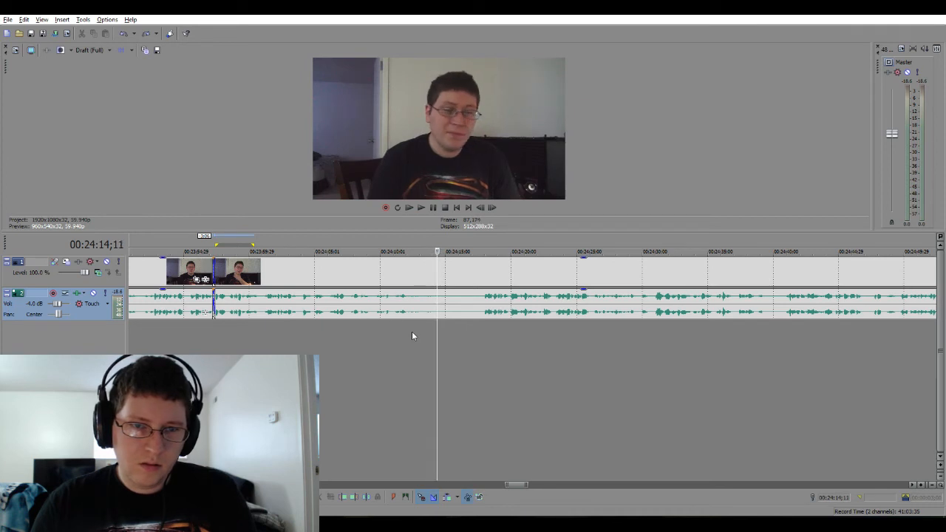
key(Left)
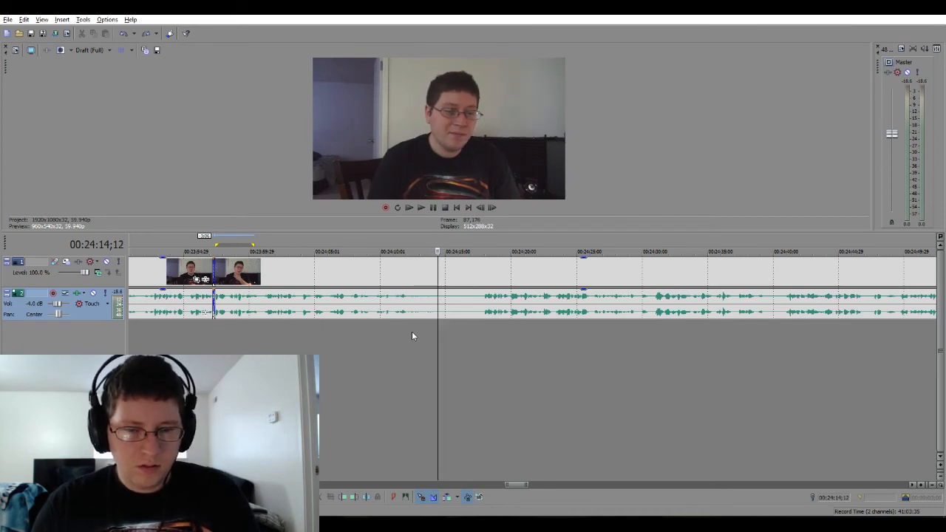
key(s)
Preview the pause after the split, split again just before 00:24:17;24, and delete the section between the two splits.
key(space)
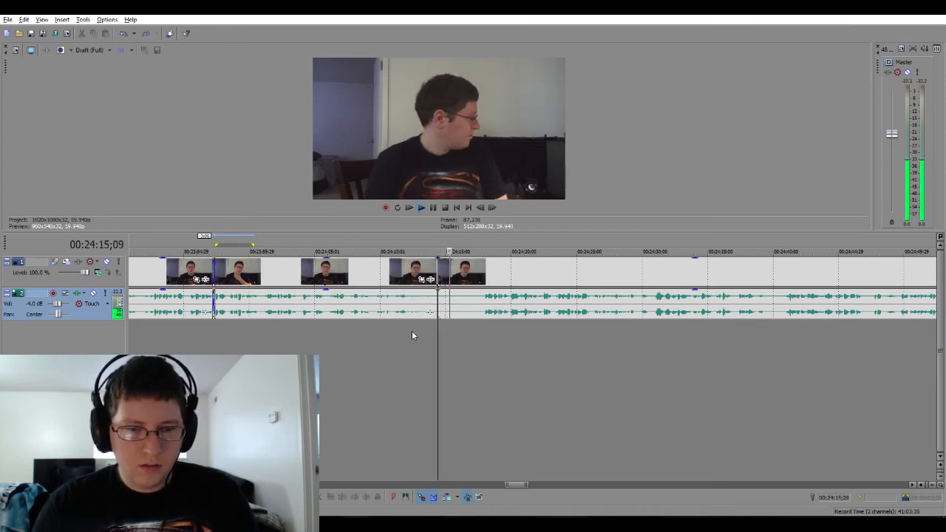
key(space)
click(482, 334)
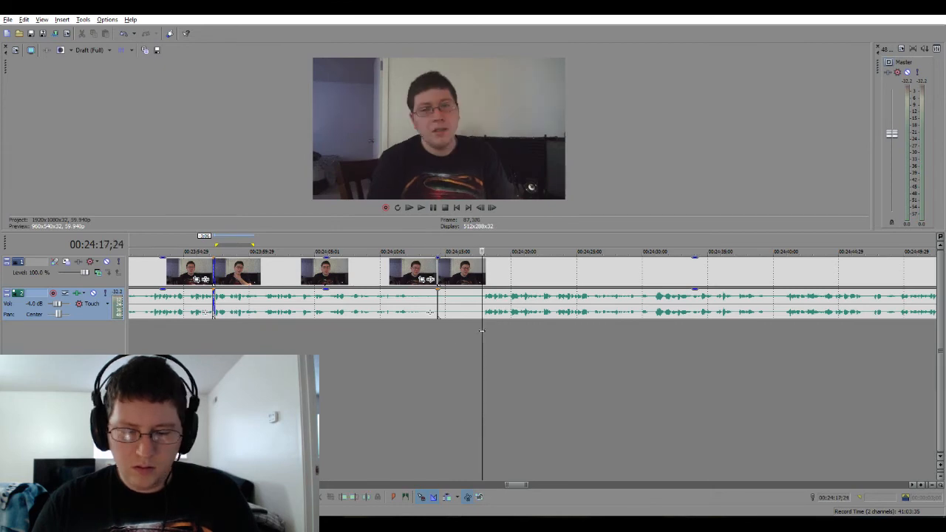
key(Left)
key(s)
click(462, 303)
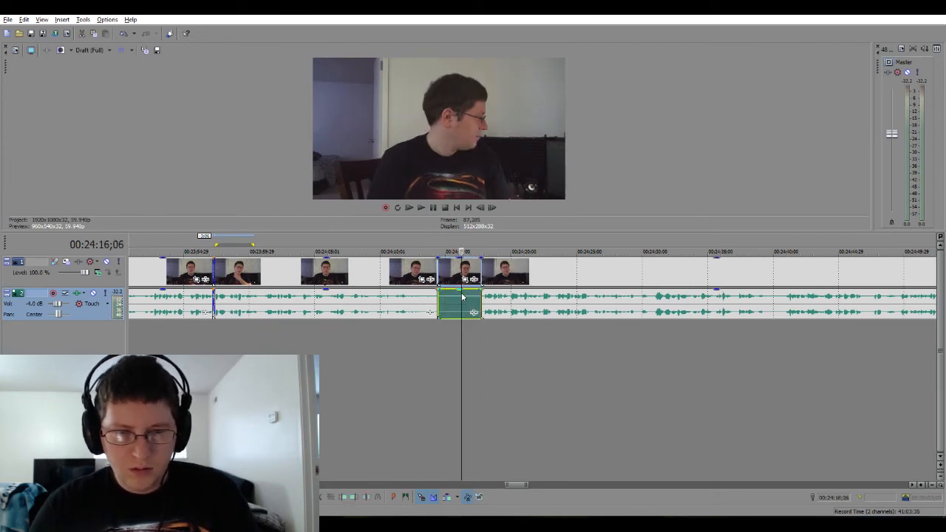
key(Delete)
Overlap the following footage across the gap at 00:24:14 as a crossfade, shorten the overlap, and play back the join.
drag(500, 302, 453, 303)
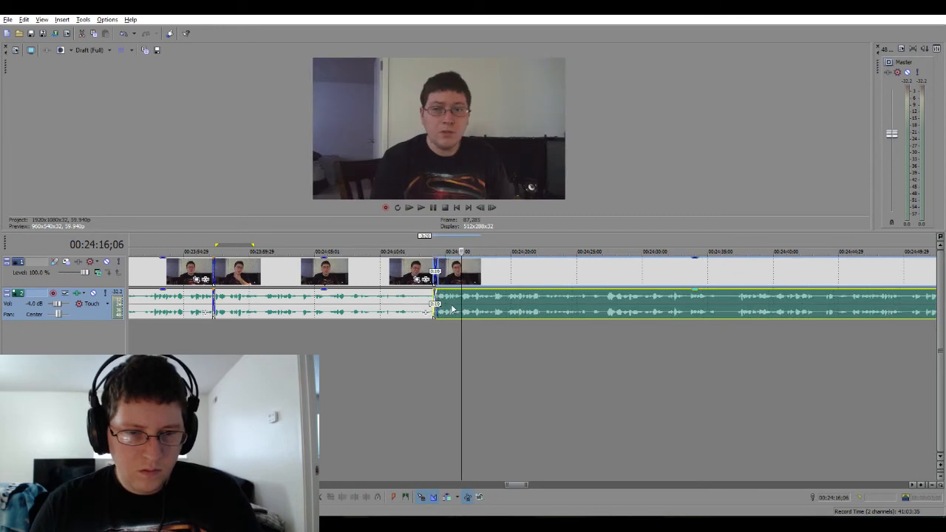
scroll(442, 324, up, 3)
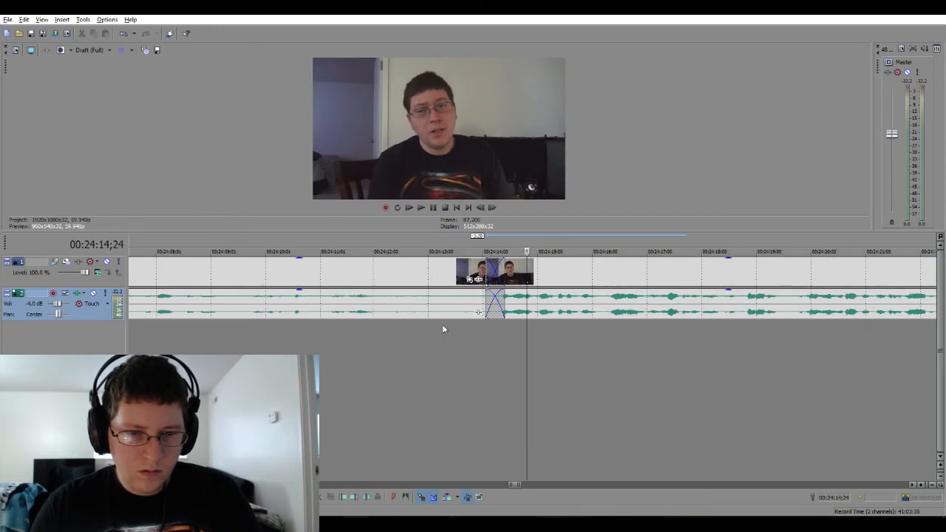
drag(539, 314, 548, 314)
click(373, 349)
key(space)
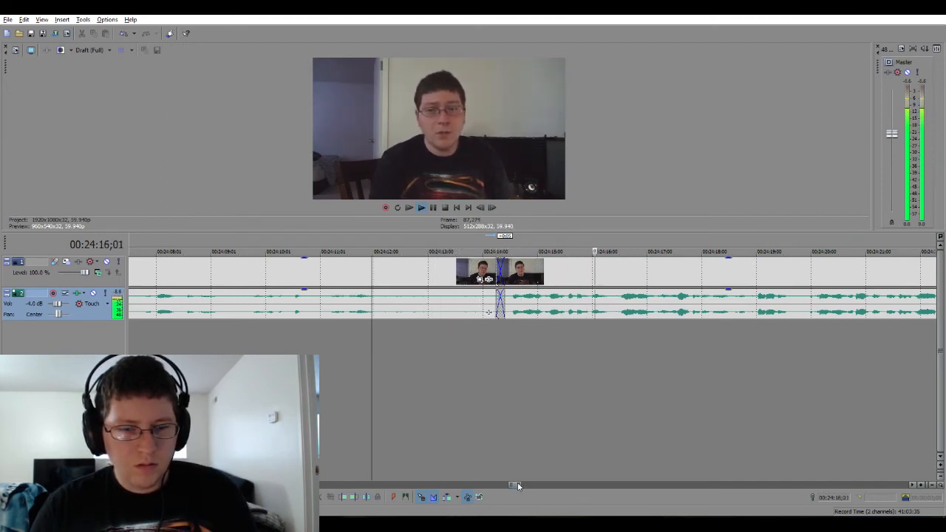
Play on to about 00:24:30 and delete the pause from 00:24:26;07 to 00:24:27;03.
scroll(488, 312, down, 5)
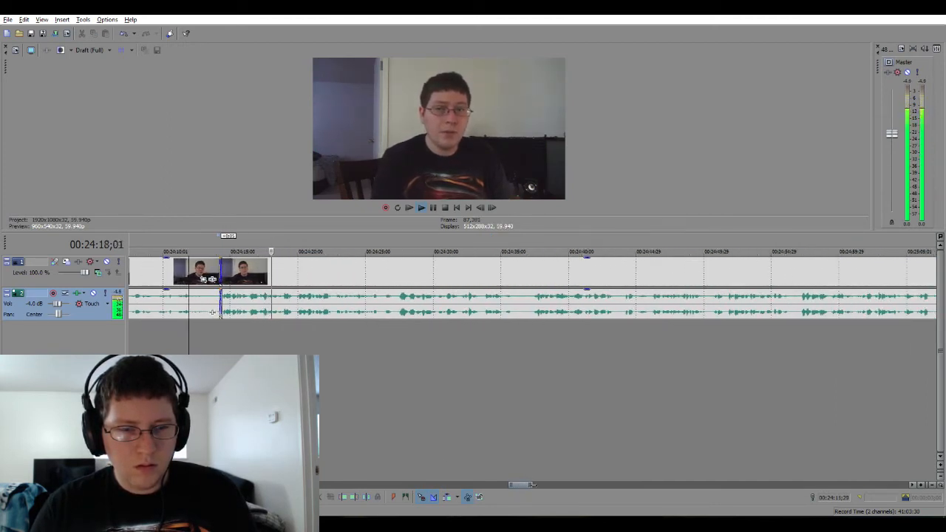
scroll(212, 312, down, 3)
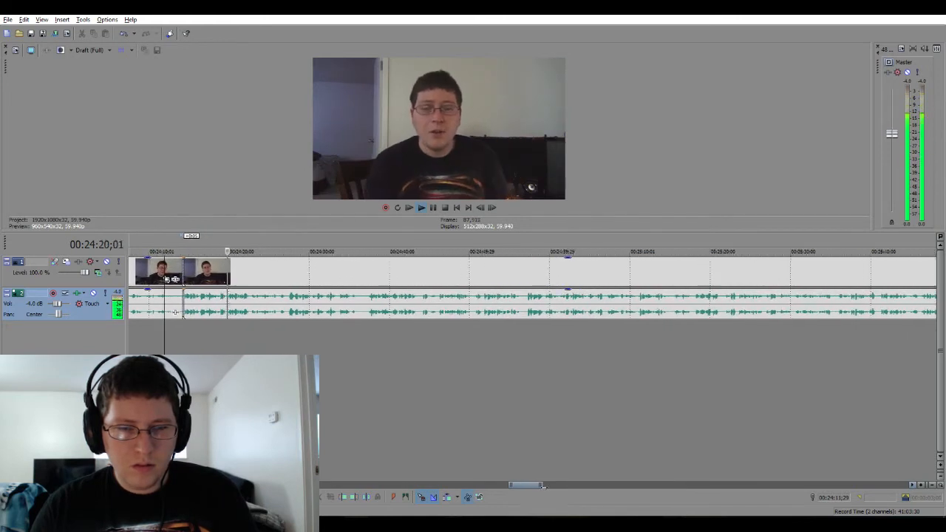
scroll(175, 312, up, 3)
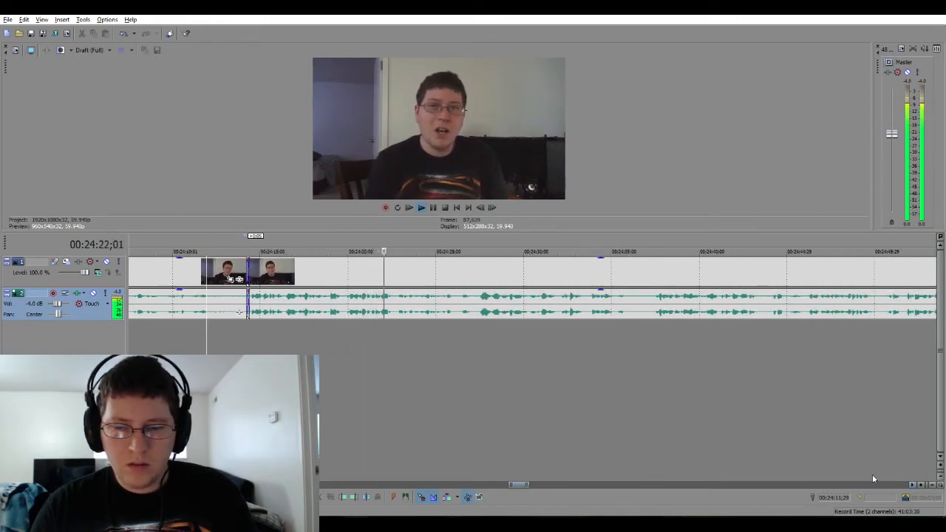
click(912, 485)
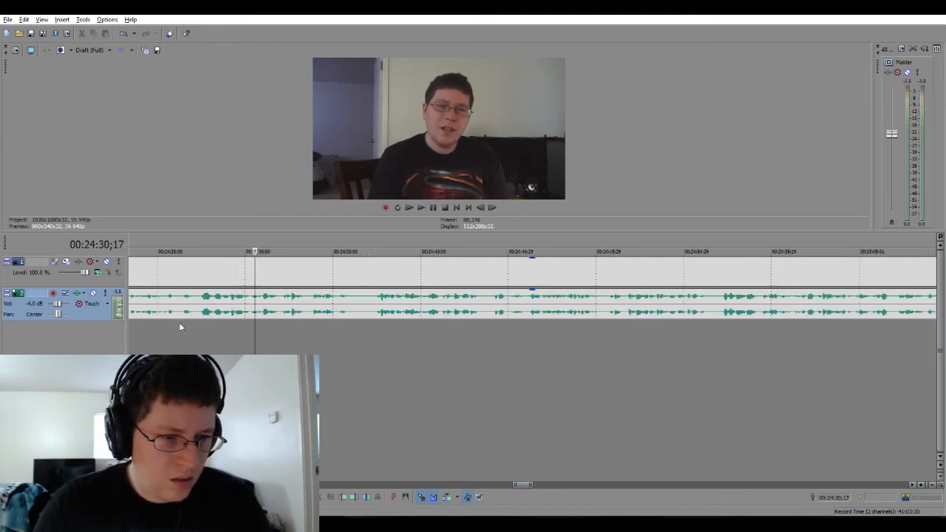
drag(179, 322, 193, 324)
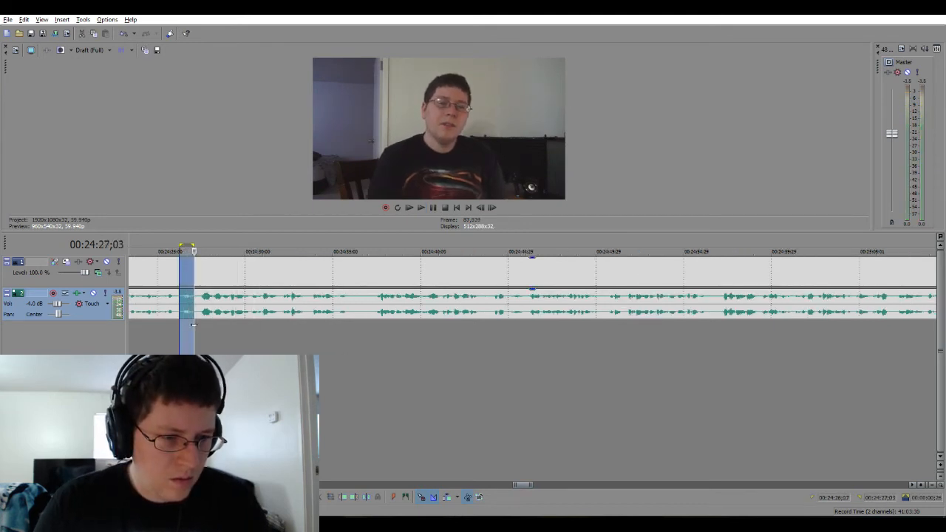
key(Delete)
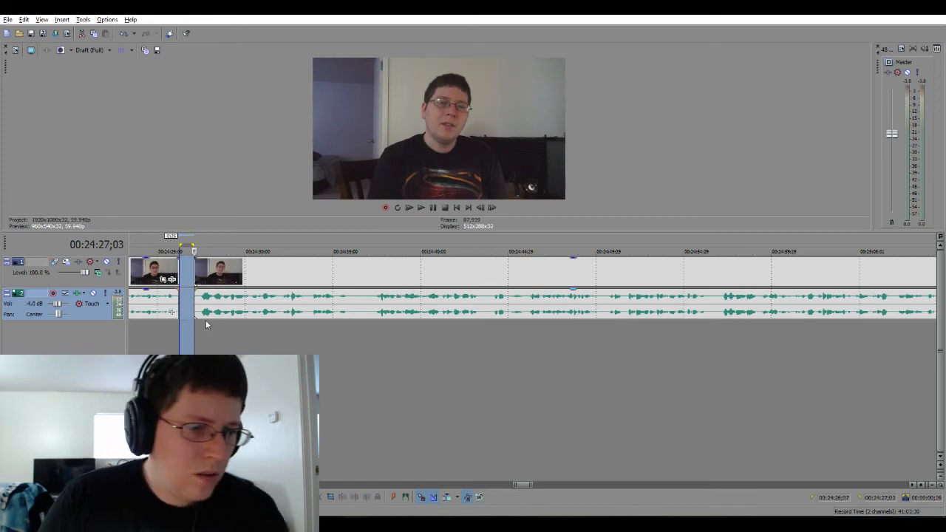
Move the following footage back to overlap the clip ending near 00:24:26 as a short crossfade, and play the join.
click(150, 350)
drag(204, 316, 190, 316)
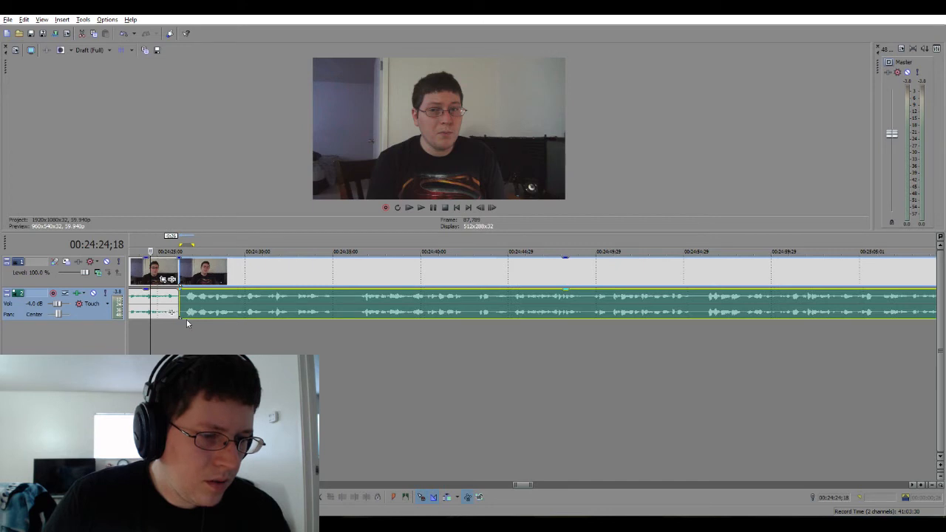
click(183, 332)
scroll(183, 333, up, 3)
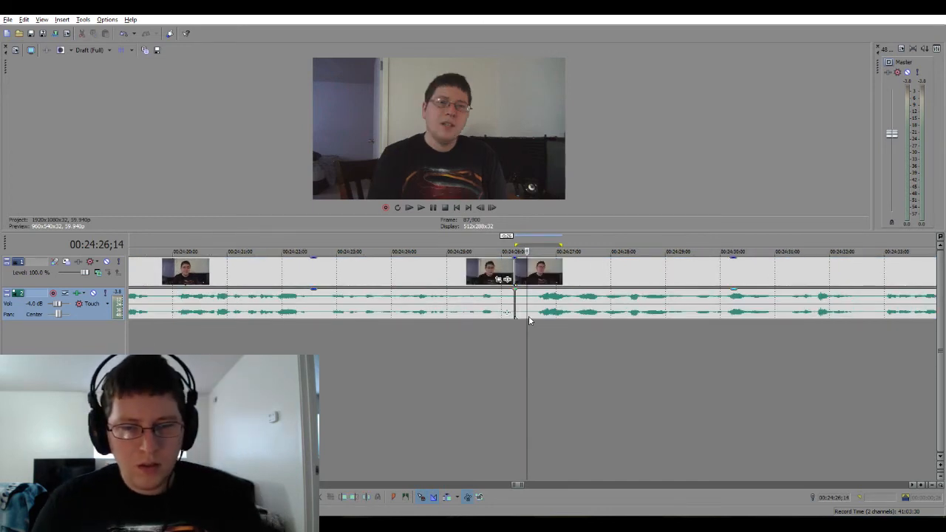
mouse_move(529, 316)
mouse_down()
mouse_move(558, 306)
mouse_move(530, 314)
mouse_up()
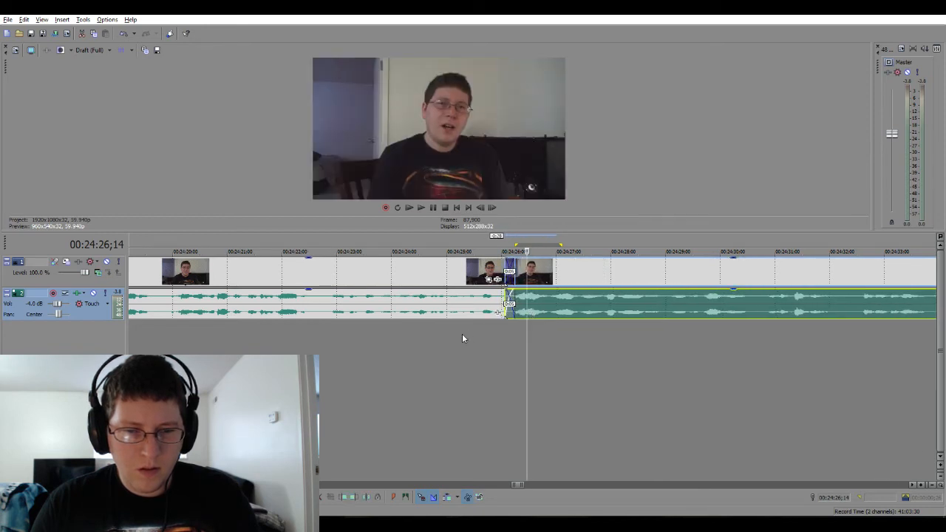
click(462, 338)
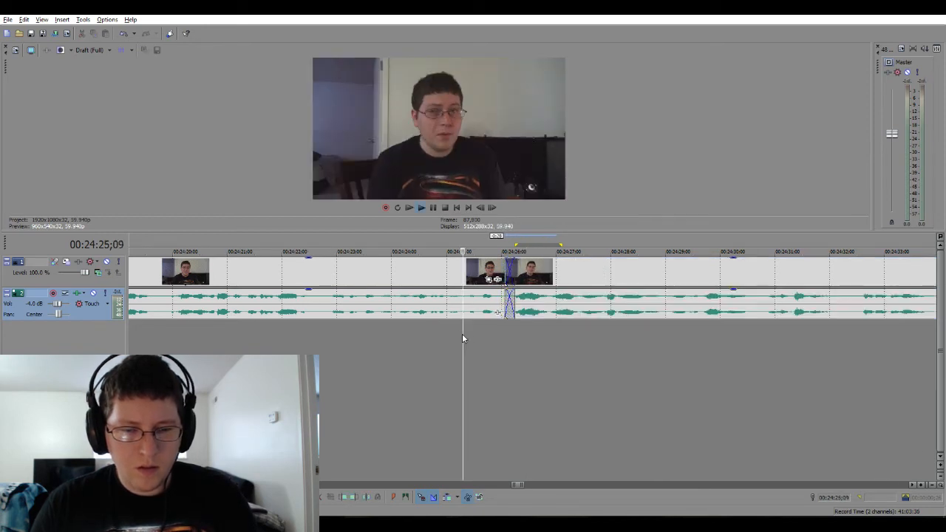
key(space)
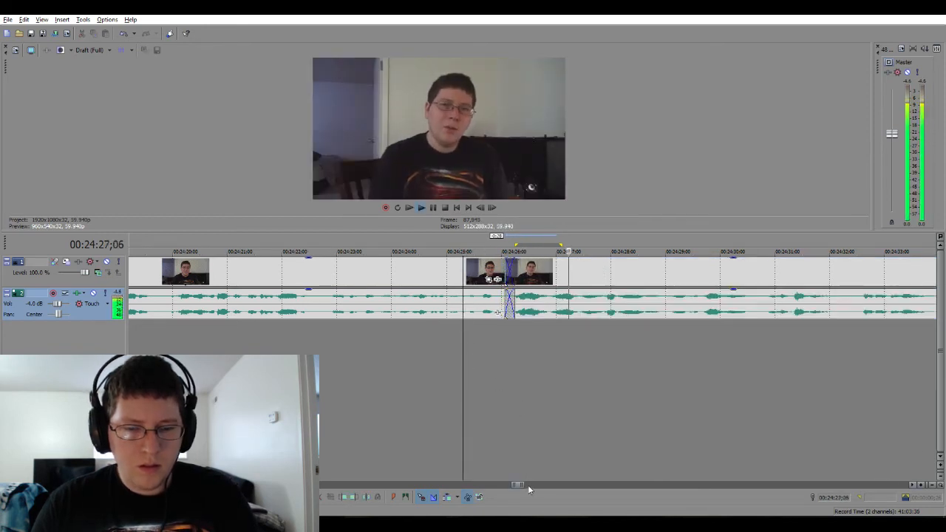
Play on to about 00:24:35 and delete the footage between about 00:24:33;29 and 00:24:36;00.
scroll(527, 485, down, 4)
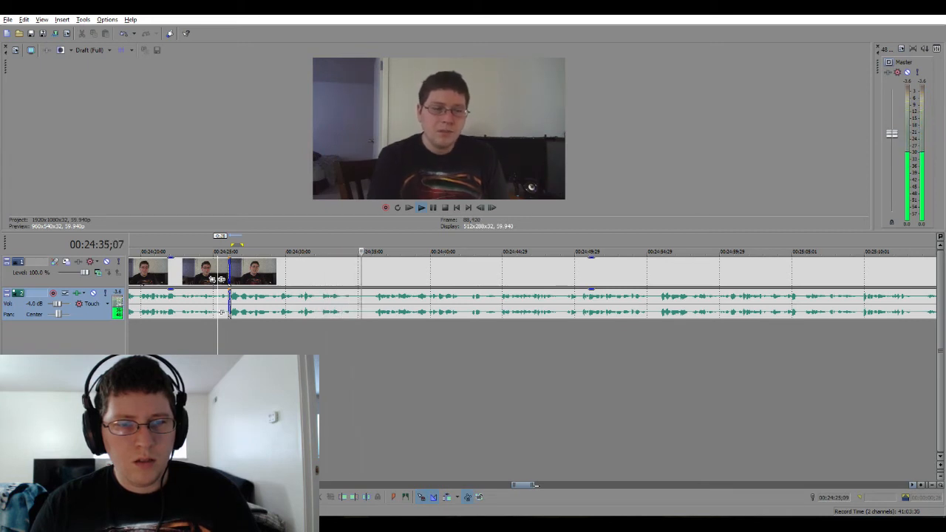
key(space)
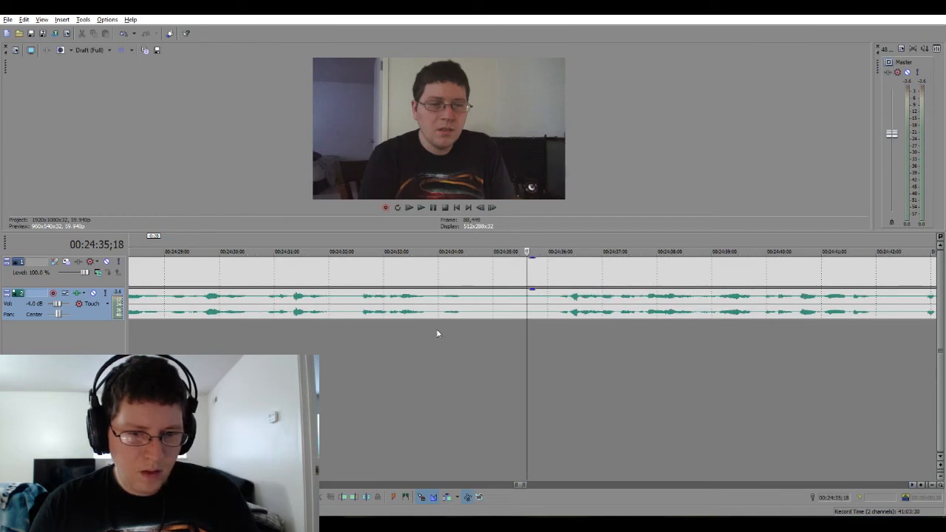
drag(437, 333, 544, 339)
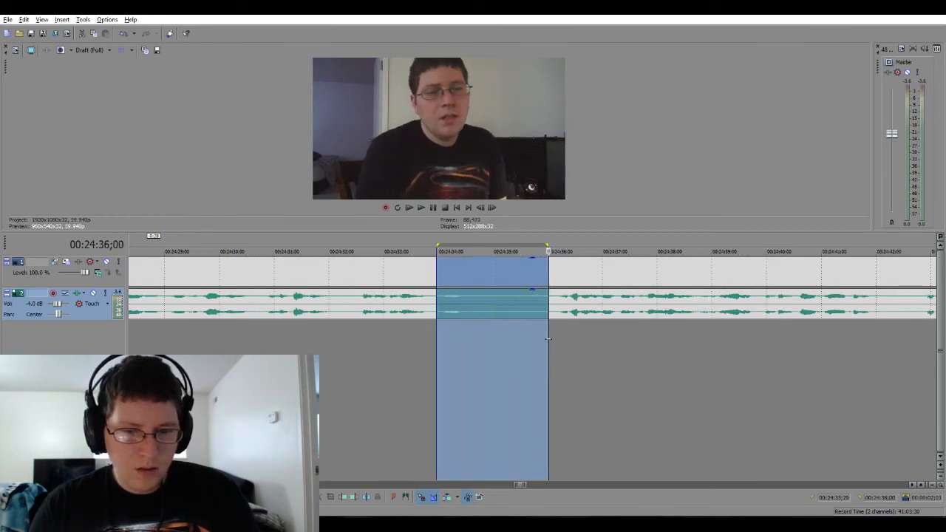
key(Delete)
Overlap the following footage with the clip ending near 00:24:34 as a short crossfade, and play back the join.
click(409, 354)
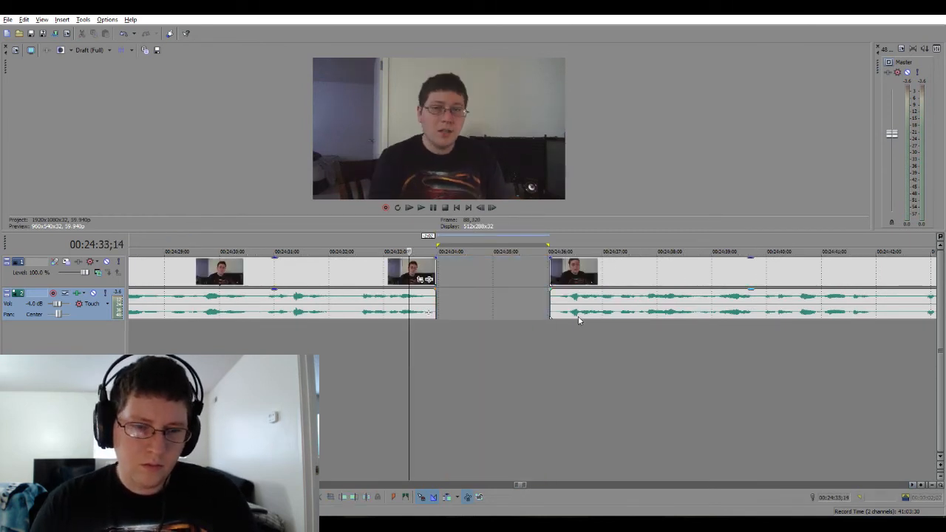
click(592, 311)
drag(592, 310, 470, 314)
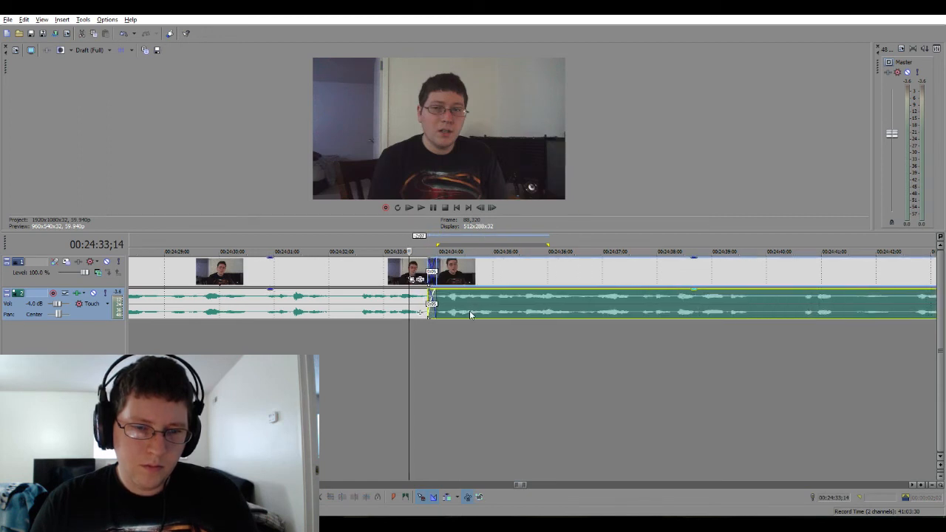
click(330, 355)
key(space)
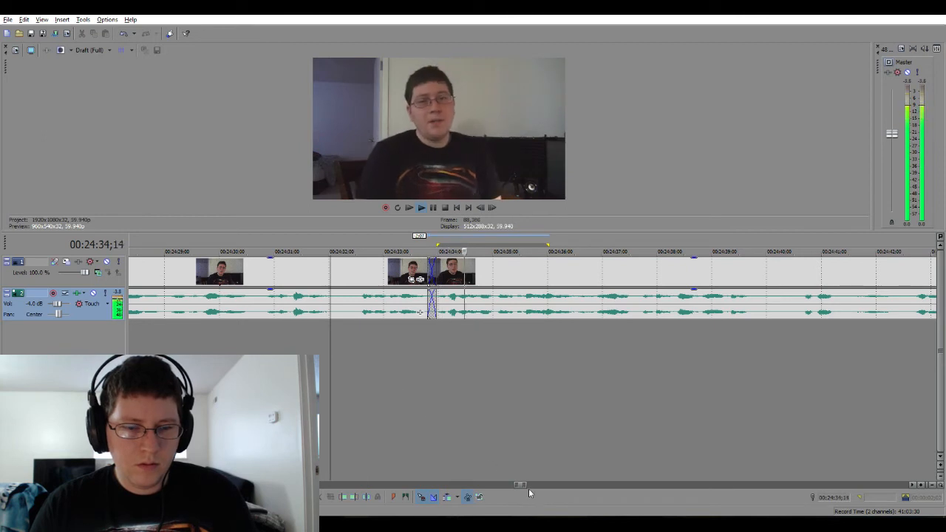
Play on to about 00:24:54, delete the short pause around 00:24:53, and overlap the following footage as a crossfade.
scroll(529, 489, down, 3)
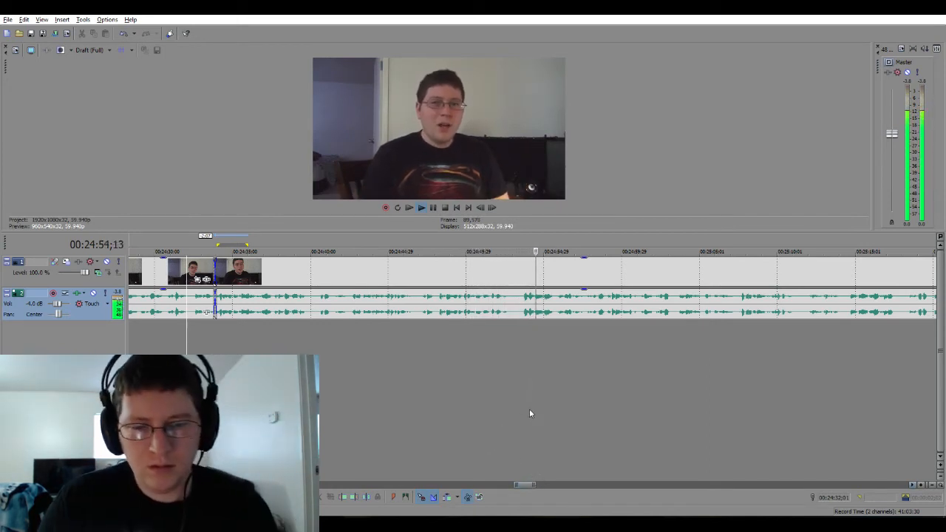
click(516, 369)
scroll(516, 369, up, 4)
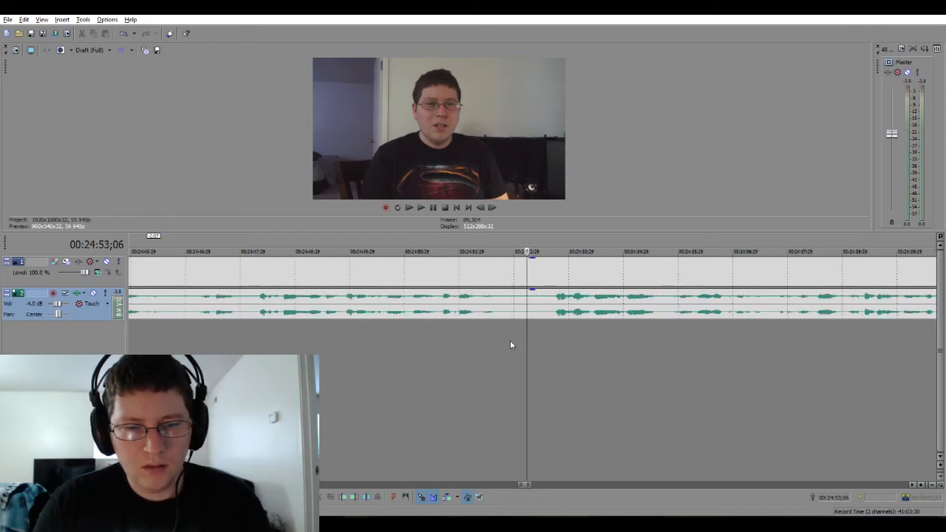
drag(510, 340, 533, 319)
key(Delete)
click(475, 365)
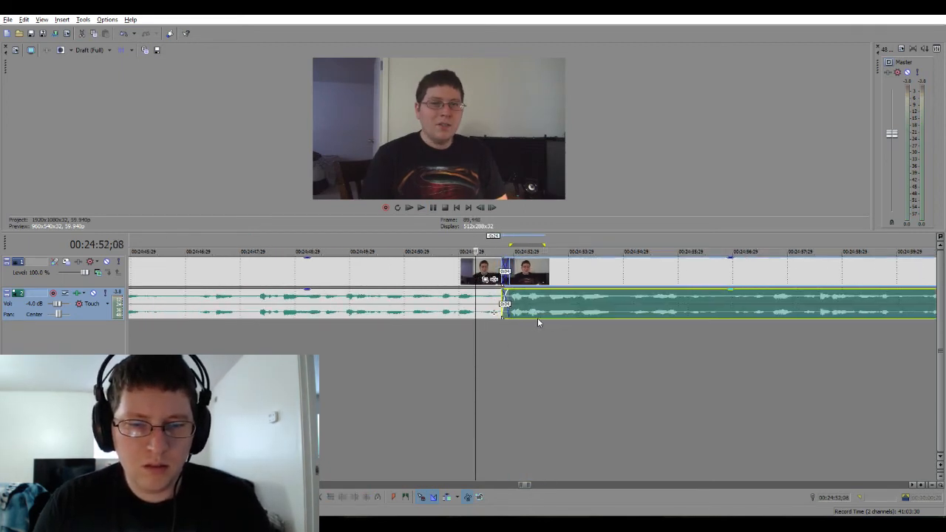
scroll(535, 327, down, 3)
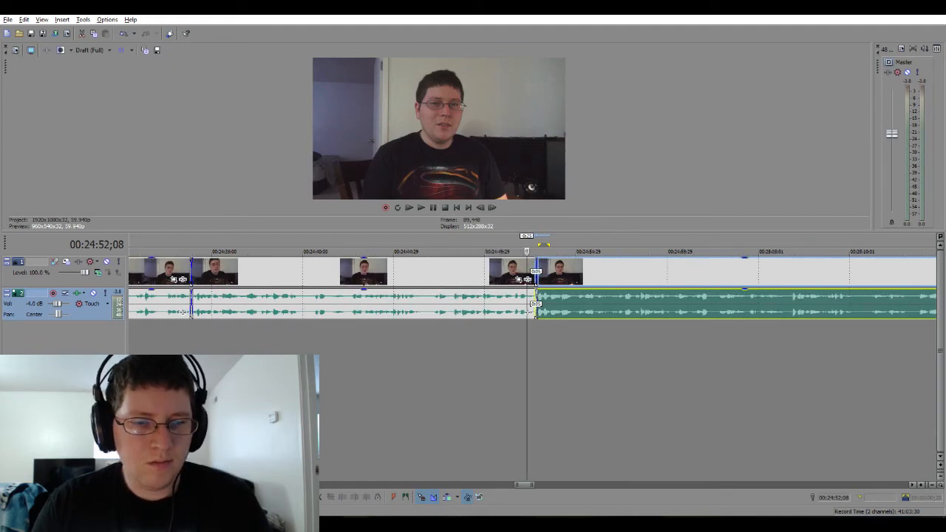
Replay the passage from 00:24:38;17 and delete the short pause around 00:24:40.
click(277, 353)
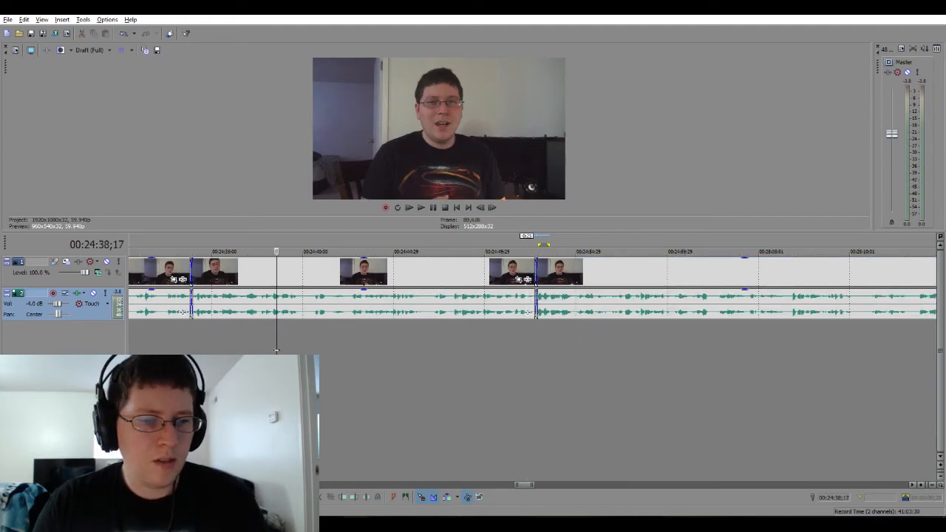
key(space)
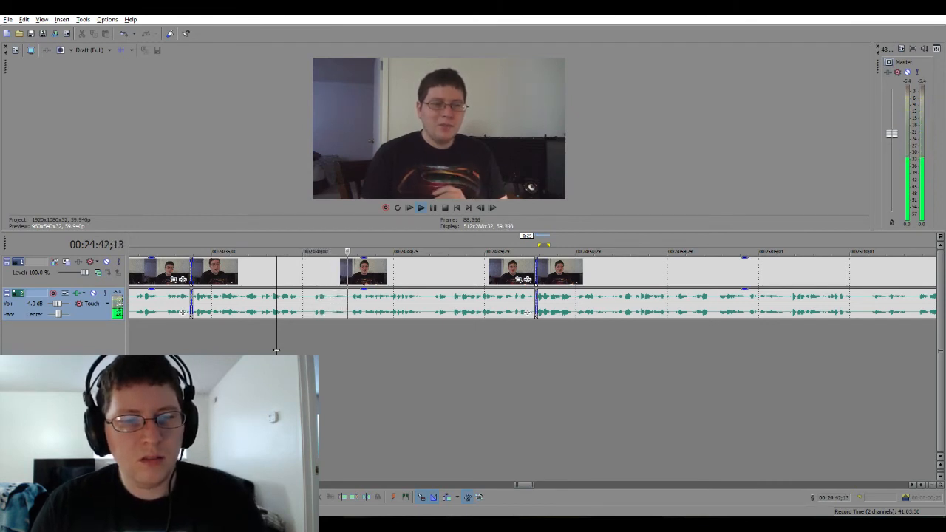
key(space)
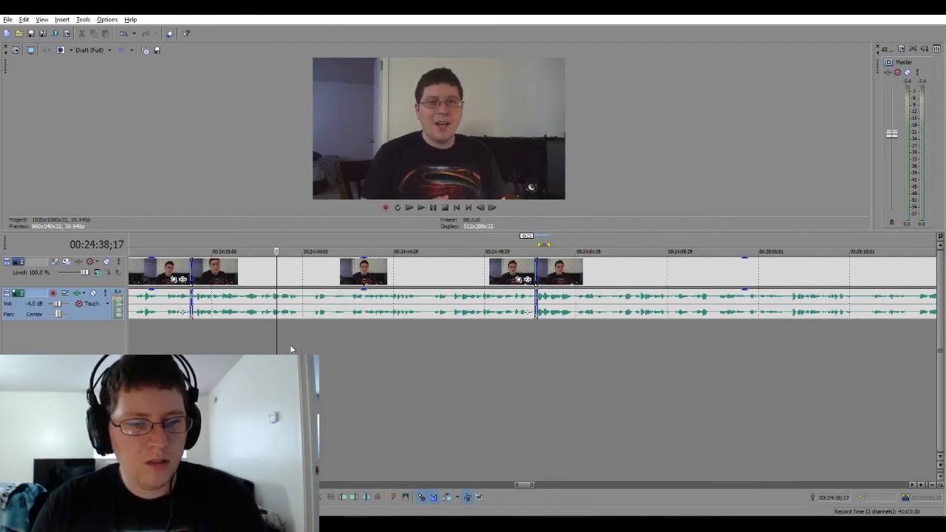
scroll(315, 338, up, 3)
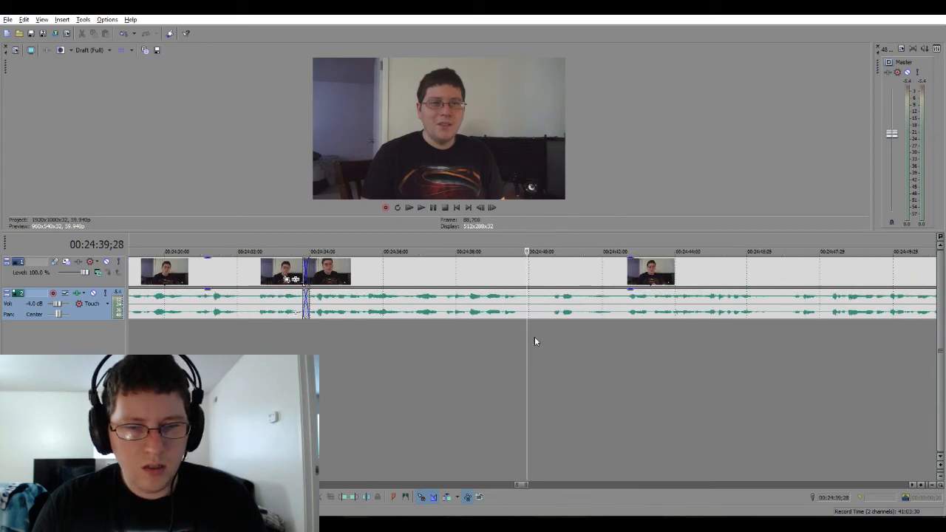
drag(531, 337, 543, 336)
key(Delete)
click(487, 350)
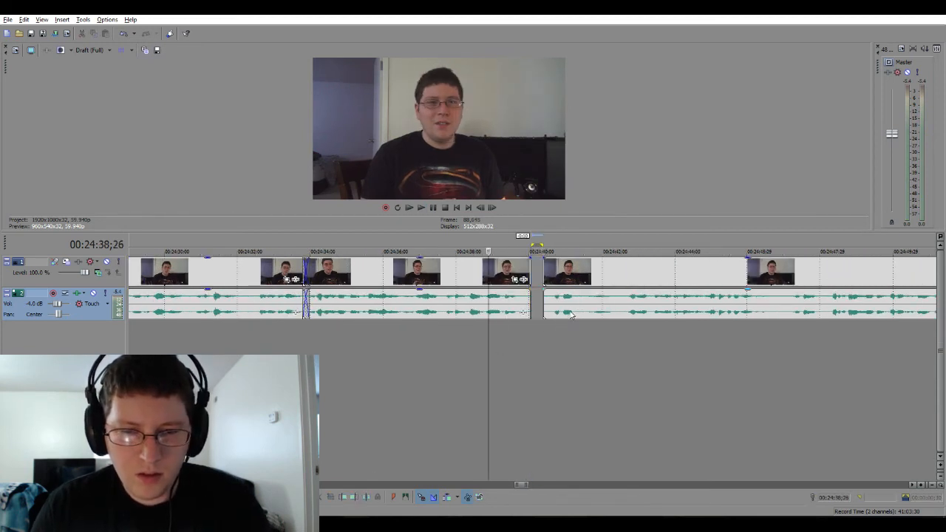
Overlap the footage after the gap near 00:24:40 with the preceding clip as a short crossfade, and play back the join.
click(550, 315)
key(space)
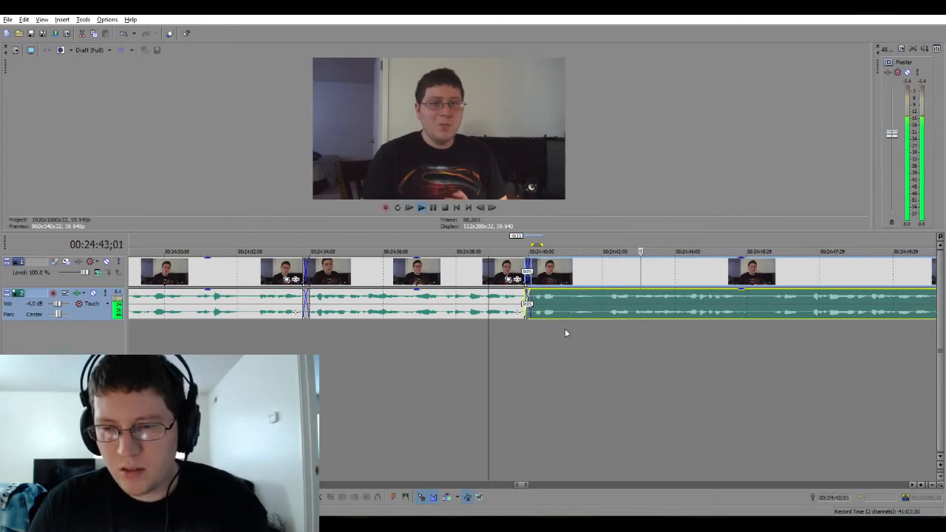
key(Down)
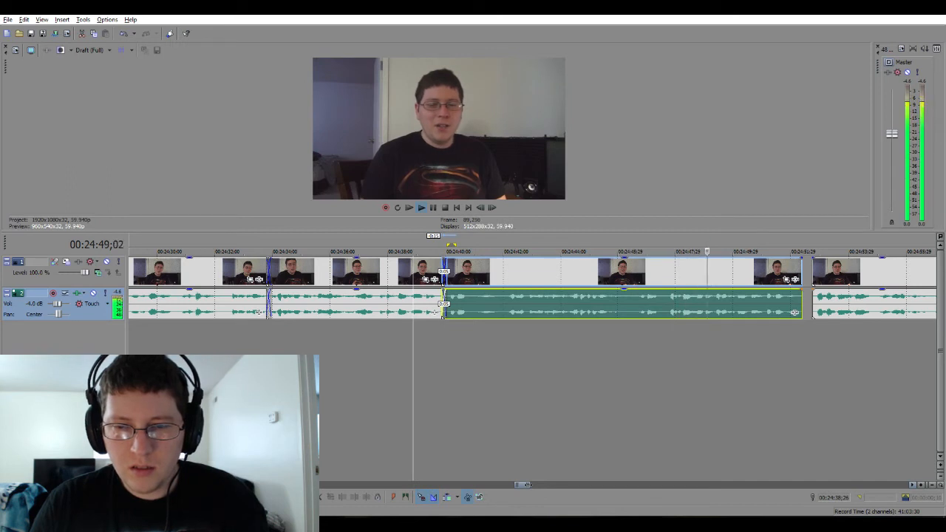
key(Down)
key(space)
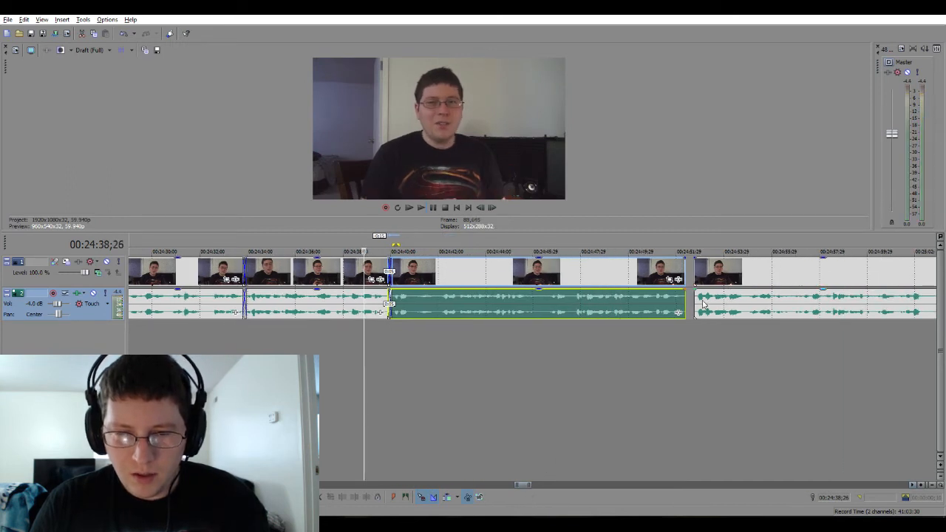
Close the gap near 00:24:51;29 by overlapping the following footage as a short crossfade, and play back the join.
drag(704, 303, 689, 311)
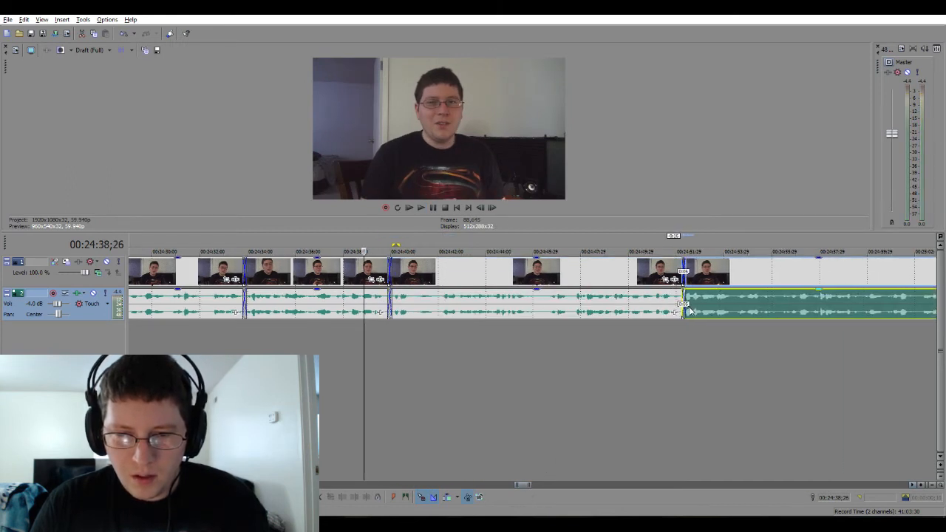
click(610, 334)
key(space)
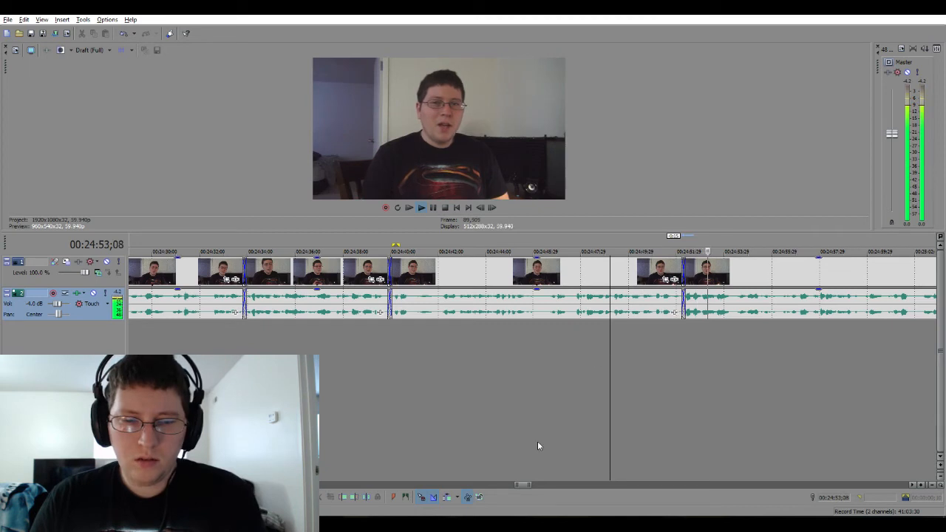
Play on from about 00:24:53 to 00:25:13;15, checking the footage for the next pause.
key(Down)
key(Down)
key(Down)
key(Down)
key(Down)
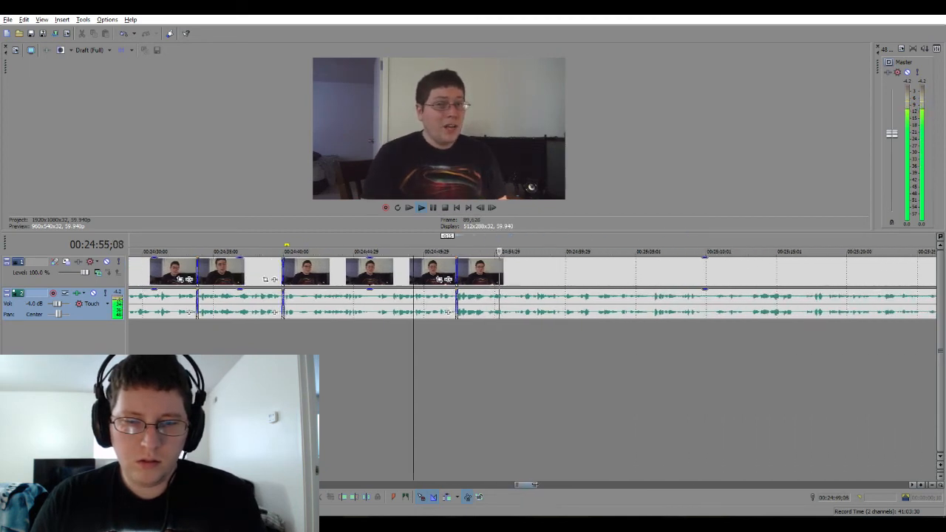
key(Down)
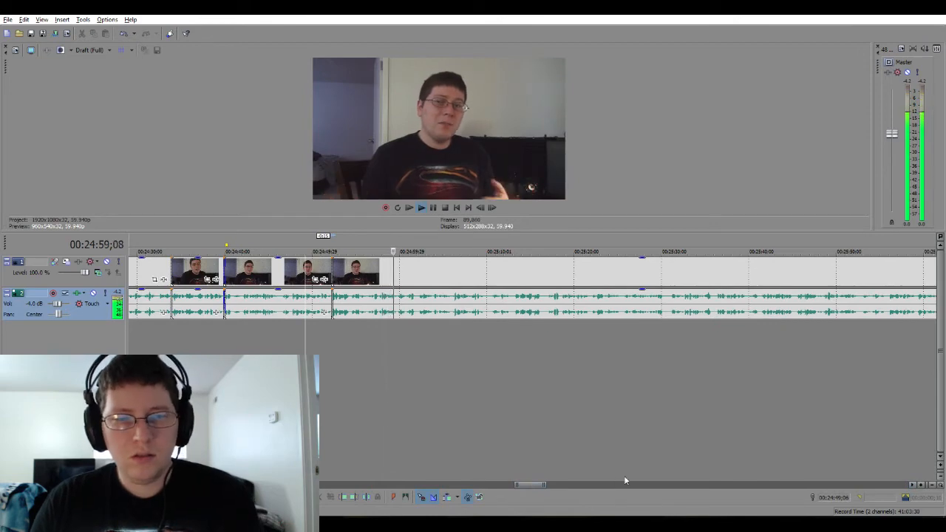
click(913, 485)
click(913, 484)
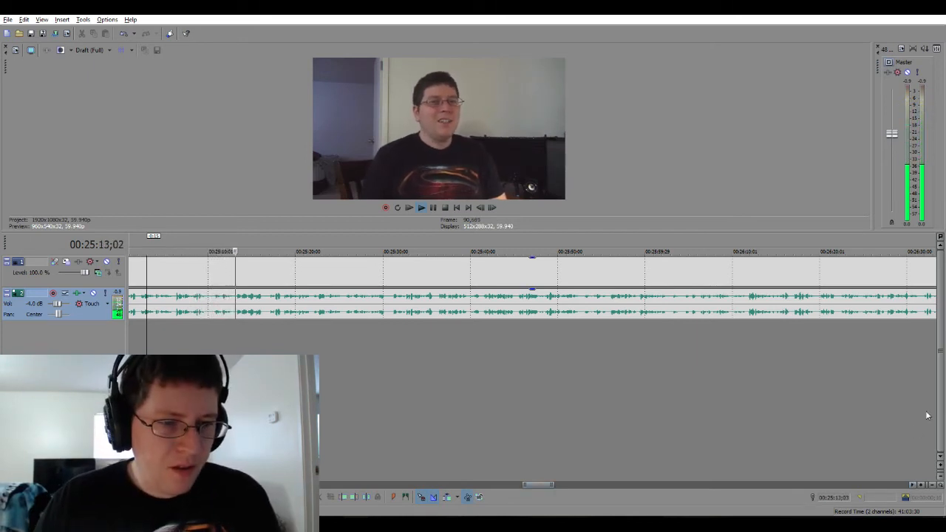
key(Return)
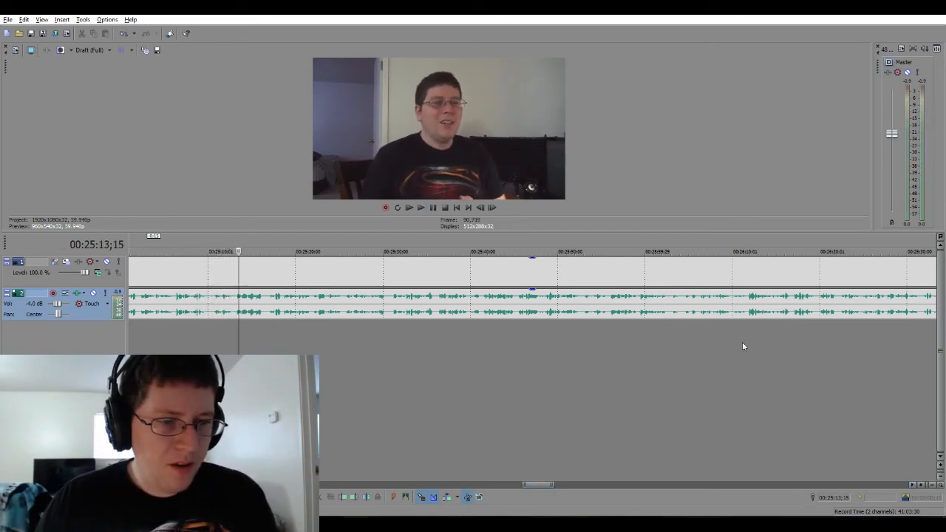
Delete the short pause around 00:25:10, overlap the following footage as a short crossfade, and play back the join.
click(212, 332)
scroll(212, 332, up, 5)
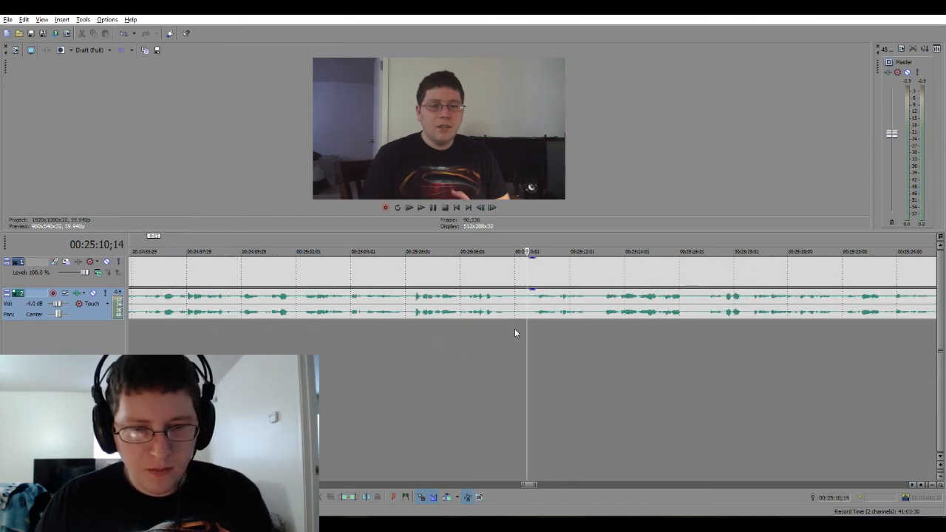
drag(513, 330, 535, 314)
key(Delete)
click(477, 343)
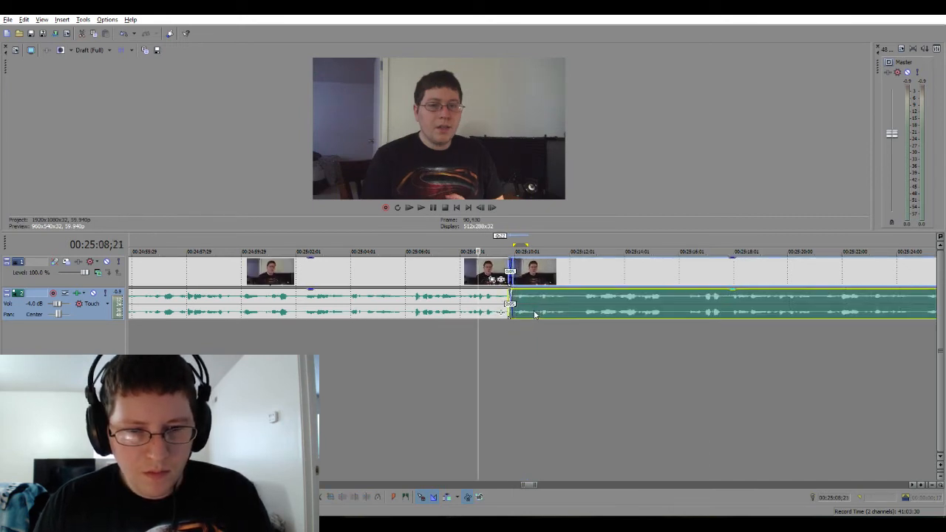
click(461, 334)
key(space)
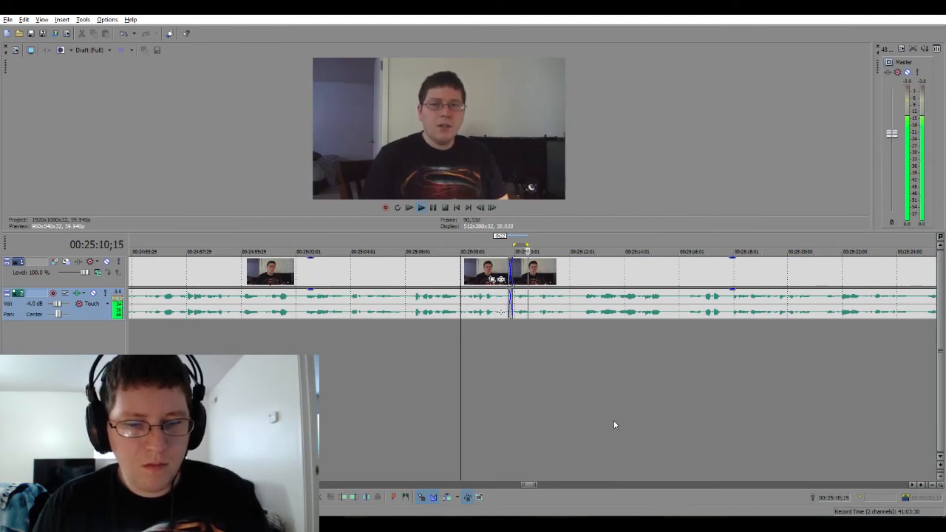
Play on to about 00:25:16, delete the short pause around 00:25:15;23, and overlap the following footage as a crossfade.
drag(533, 486, 539, 485)
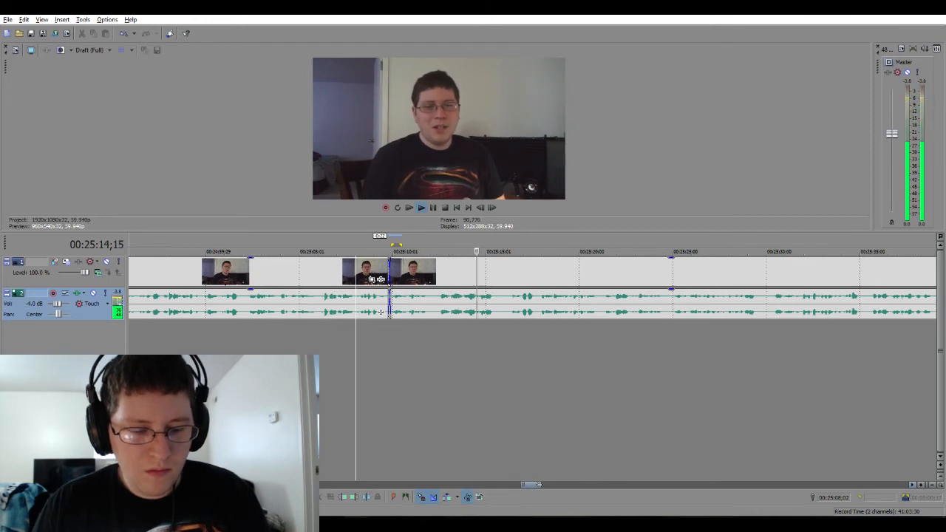
drag(538, 485, 541, 485)
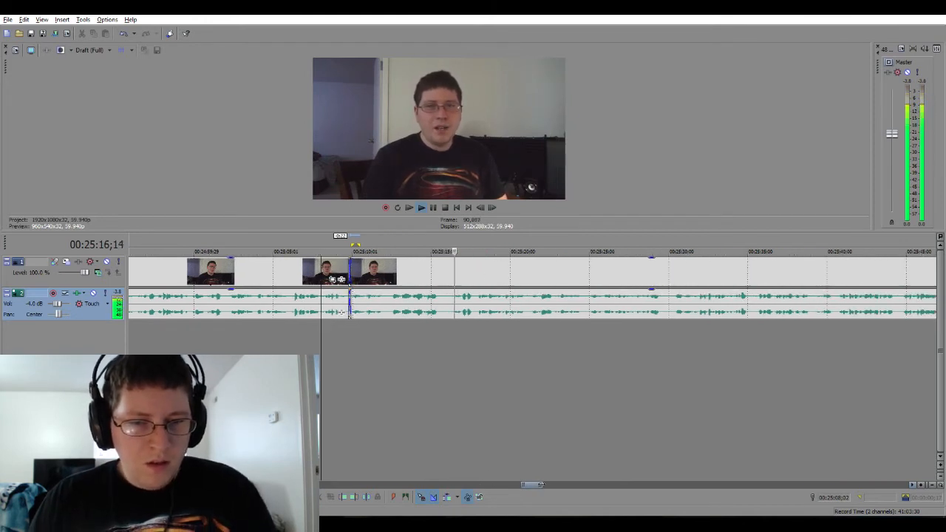
key(space)
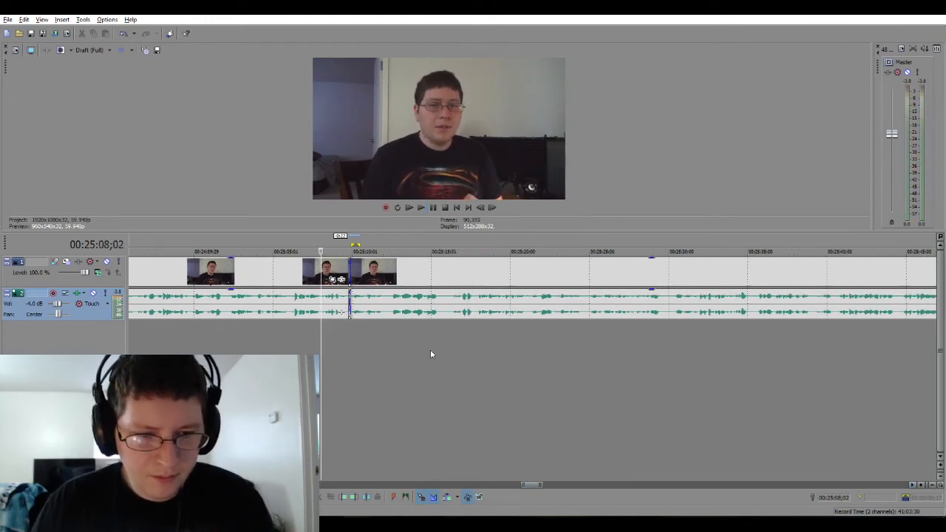
click(443, 329)
scroll(443, 328, up, 3)
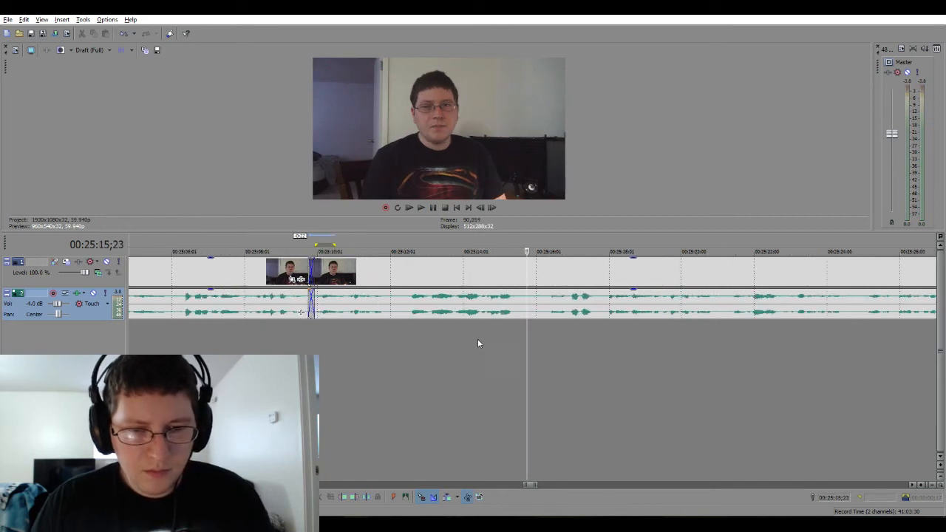
click(475, 338)
drag(529, 333, 548, 317)
key(Delete)
click(479, 346)
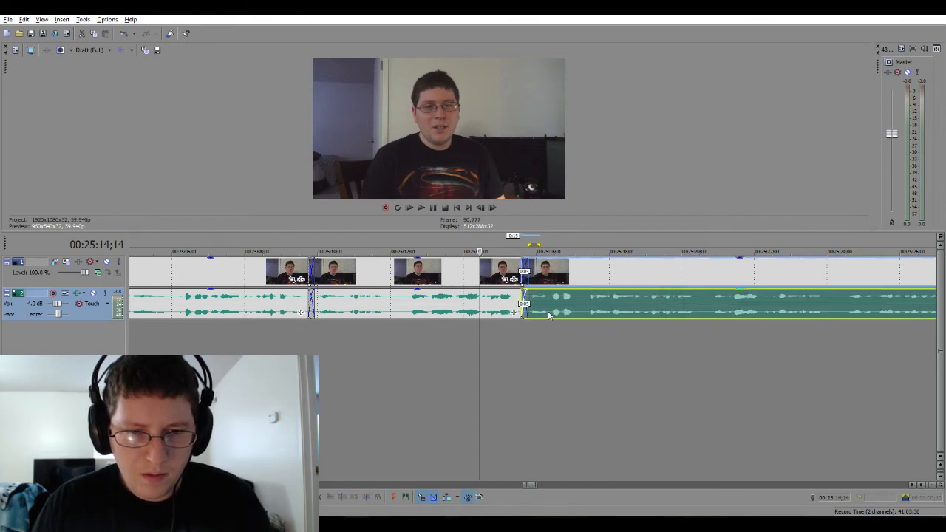
Play back the new join from 00:25:13;03 to about 00:25:22.
click(428, 337)
key(space)
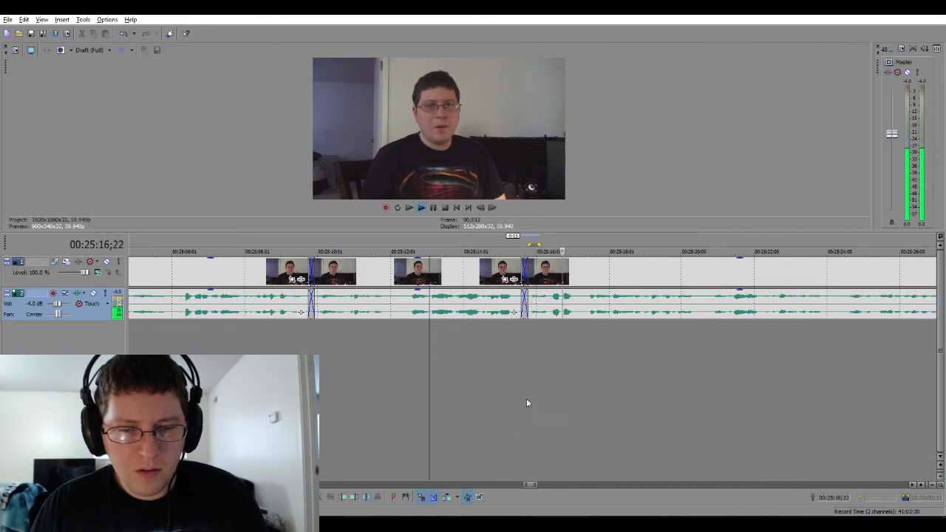
drag(533, 485, 542, 485)
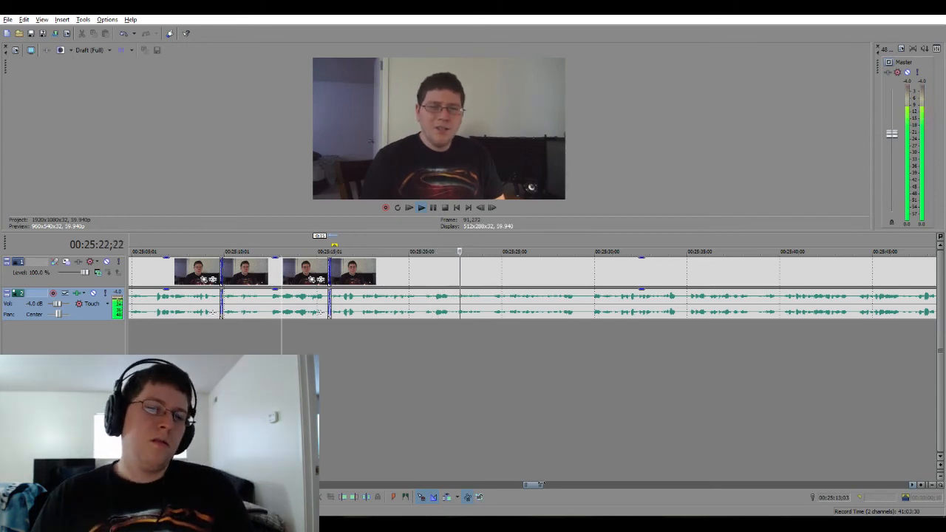
key(space)
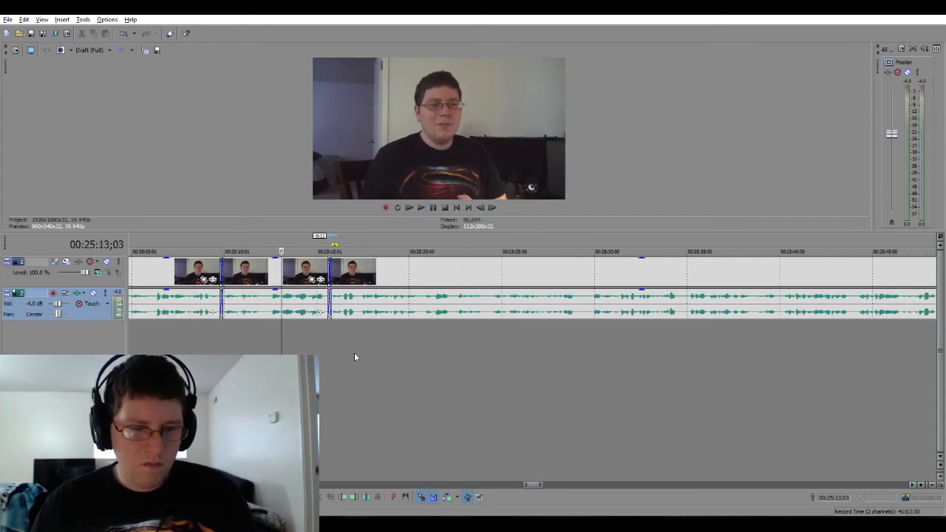
key(alt+Tab)
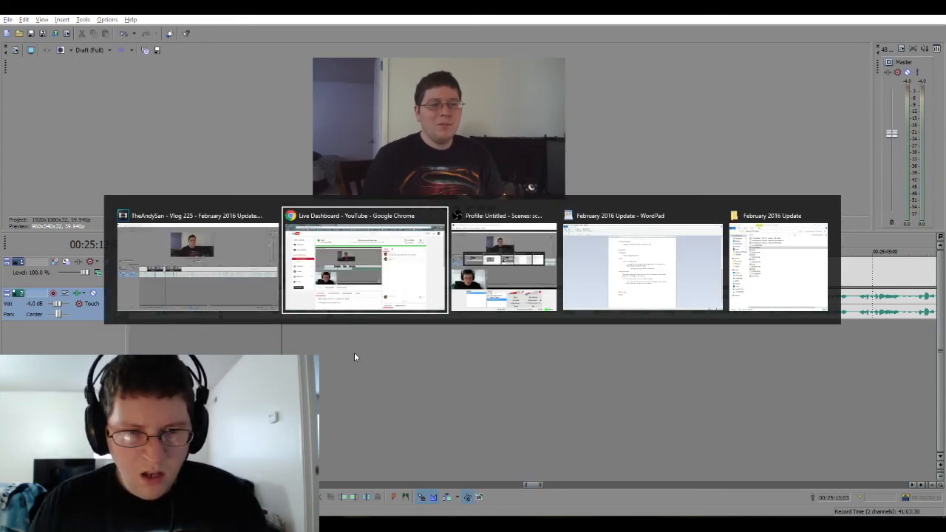
key(alt+Tab)
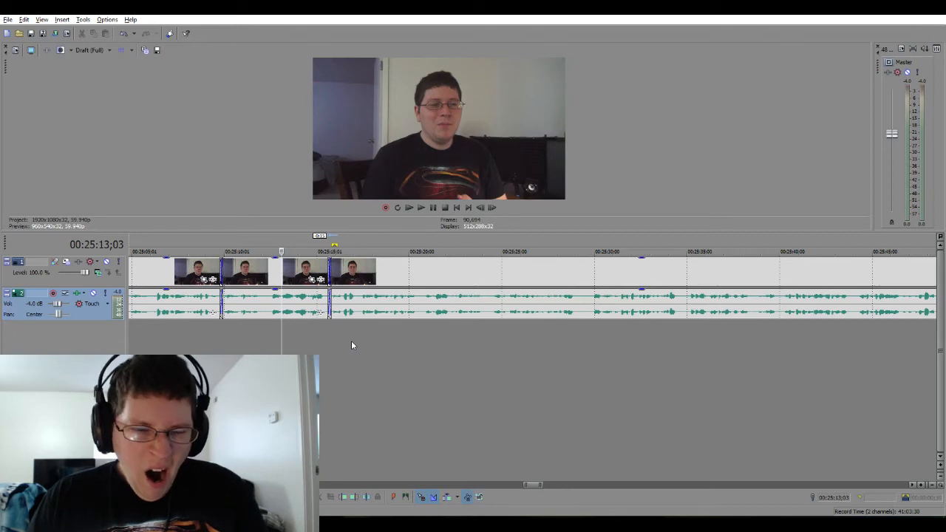
Trim the quiet start off the footage after the join near 00:25:15, overlap the rest as a short crossfade, and replay it.
click(351, 345)
scroll(352, 345, up, 5)
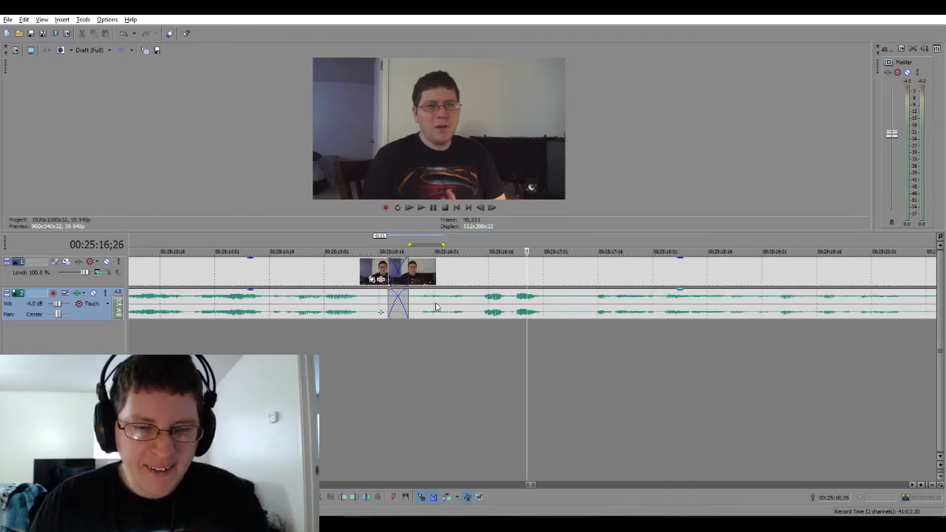
drag(436, 307, 403, 310)
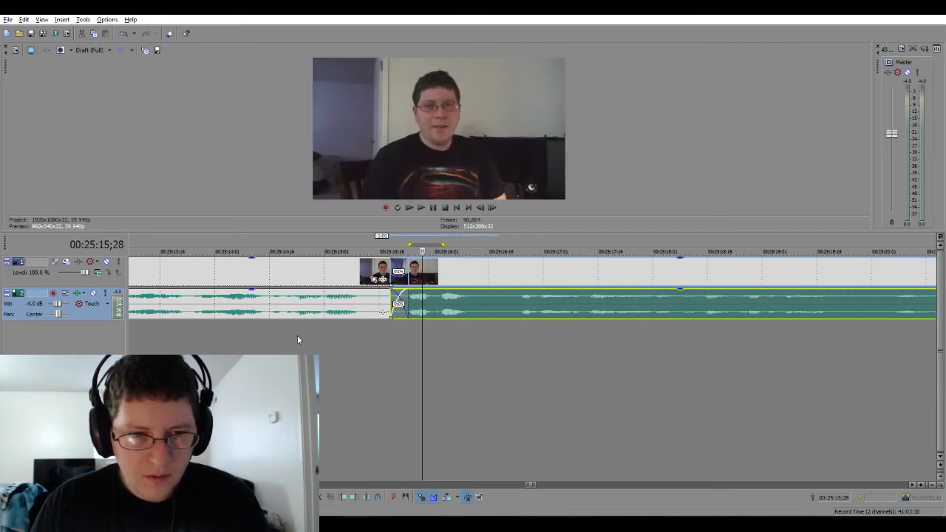
click(297, 336)
key(space)
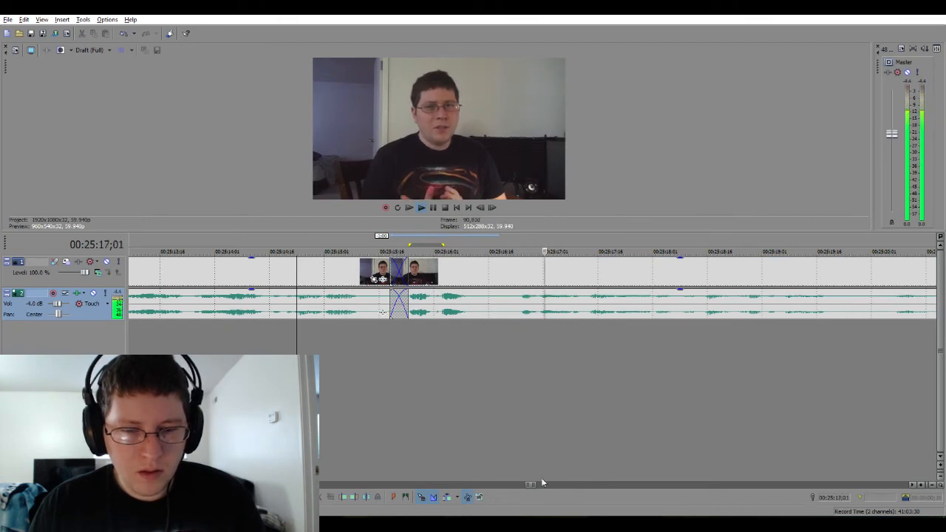
Play on to about 00:25:31 and delete the pause between 00:25:28;13 and 00:25:29;04.
drag(533, 484, 547, 485)
scroll(159, 312, up, 1)
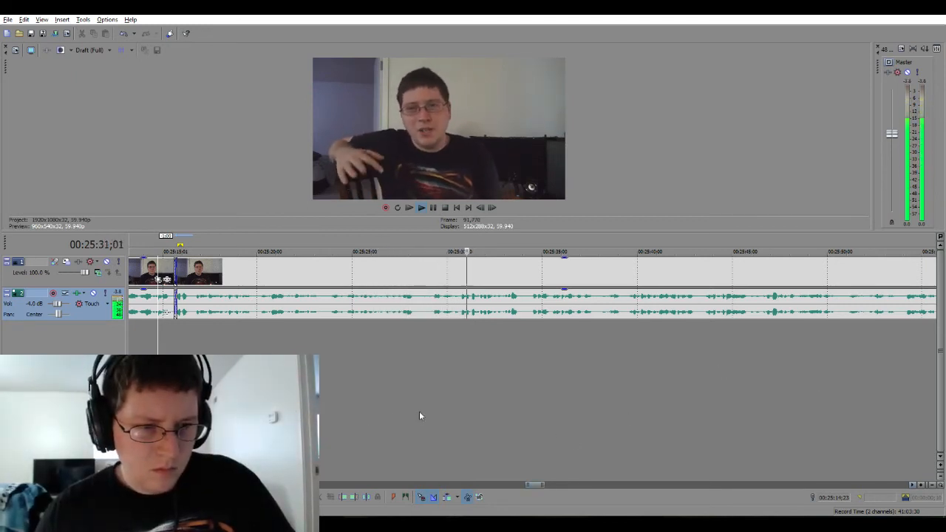
click(259, 411)
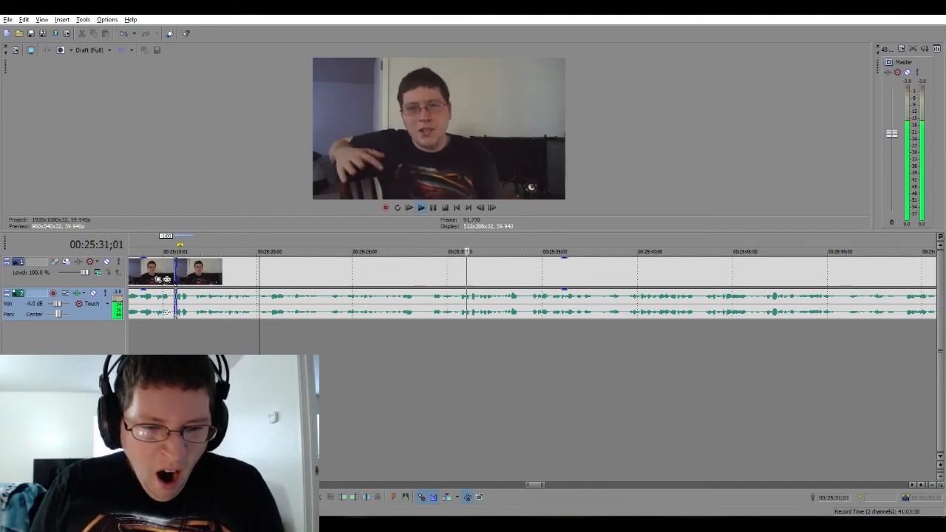
key(space)
click(419, 340)
scroll(419, 341, up, 3)
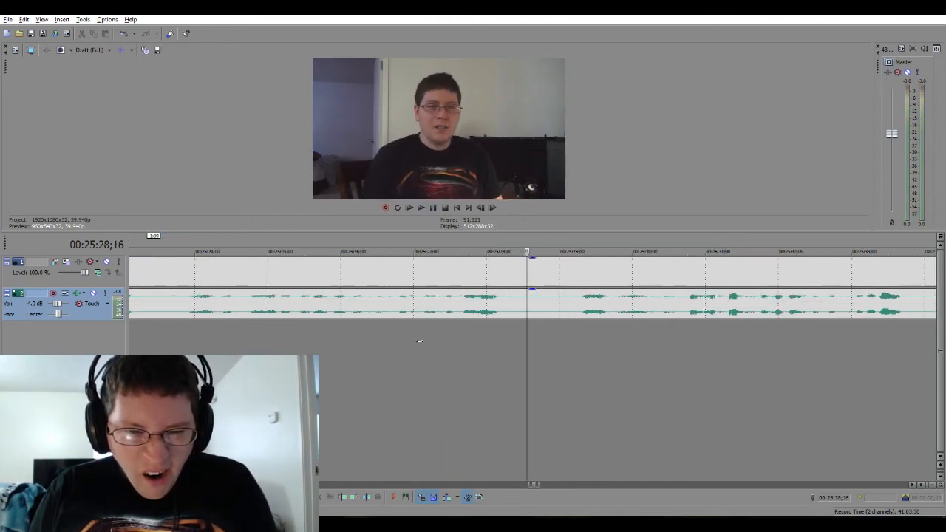
drag(520, 340, 568, 341)
key(s)
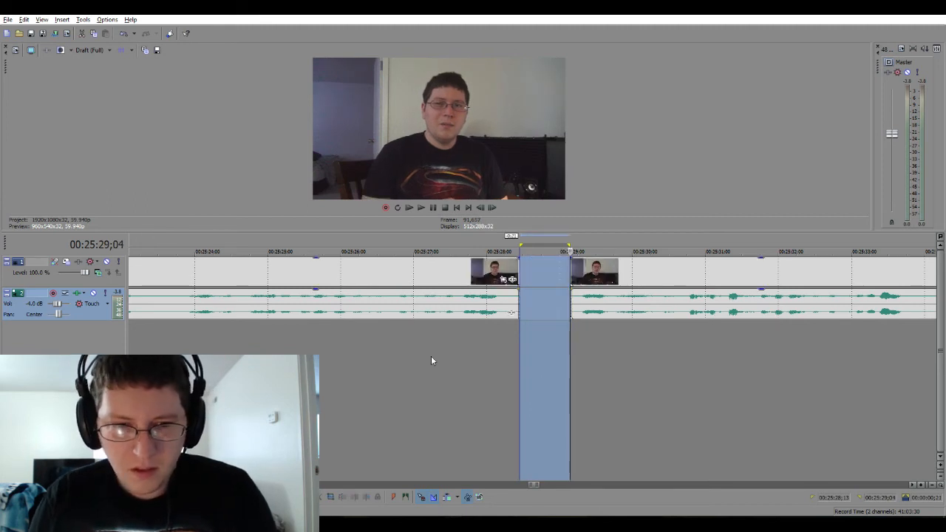
key(Delete)
Overlap the following footage with the clip ending near 00:25:28 as a short crossfade, and play back from 00:25:27;07.
click(432, 355)
click(594, 304)
drag(593, 305, 530, 310)
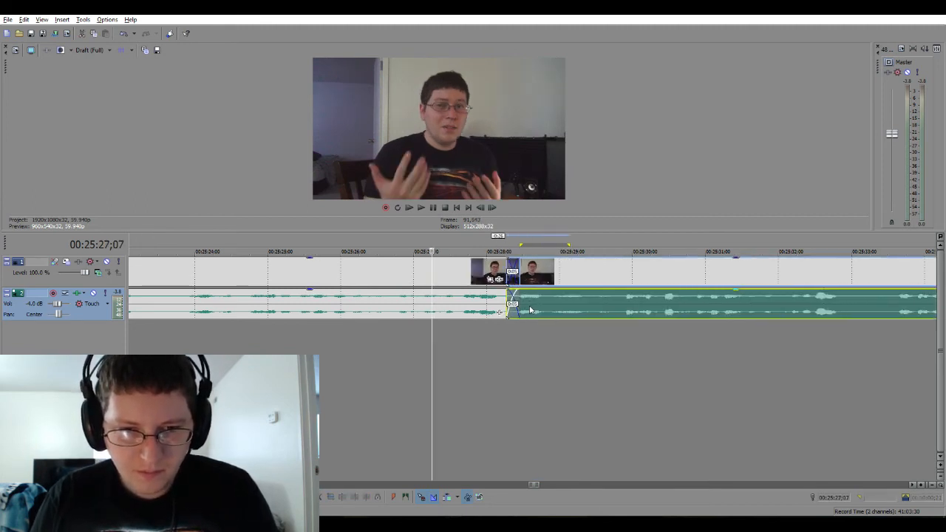
key(space)
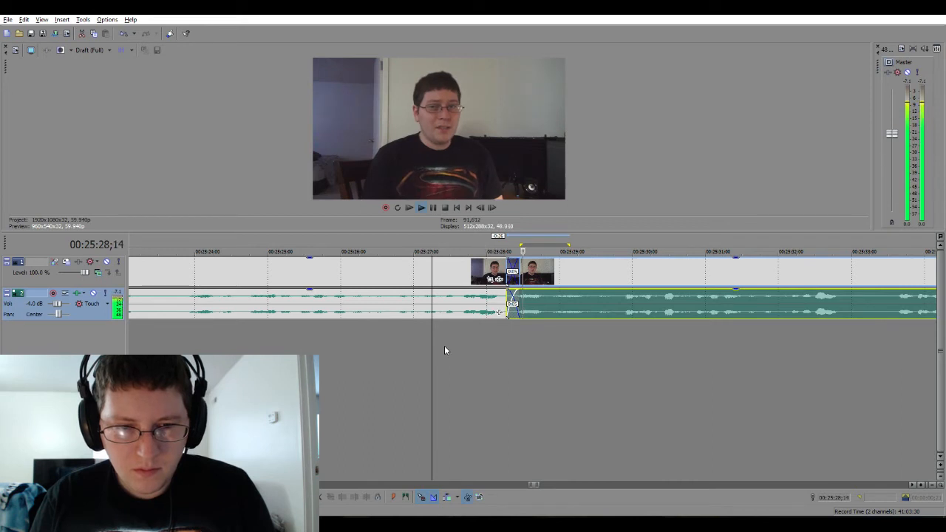
Play on to about 00:26:31 and delete the pause between 00:26:28;18 and 00:26:29;04.
drag(537, 484, 547, 485)
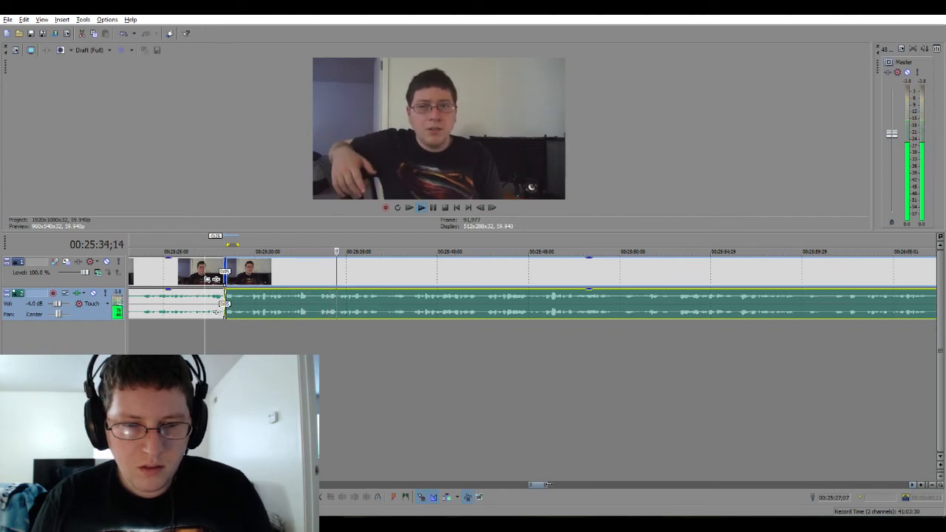
drag(548, 484, 558, 484)
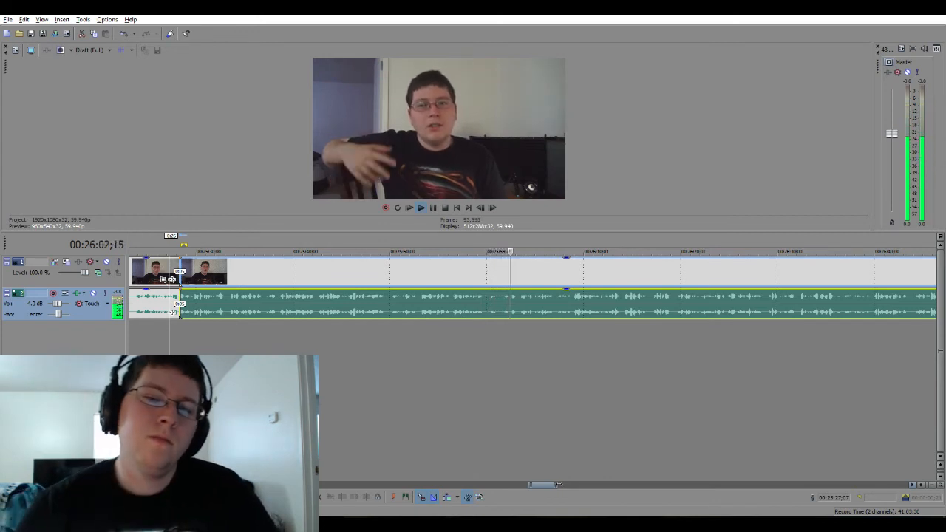
click(913, 485)
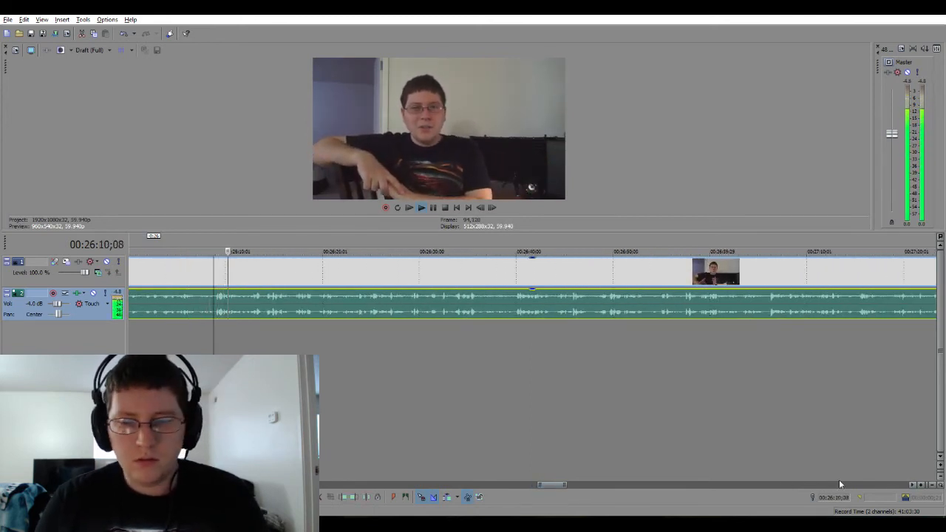
click(913, 486)
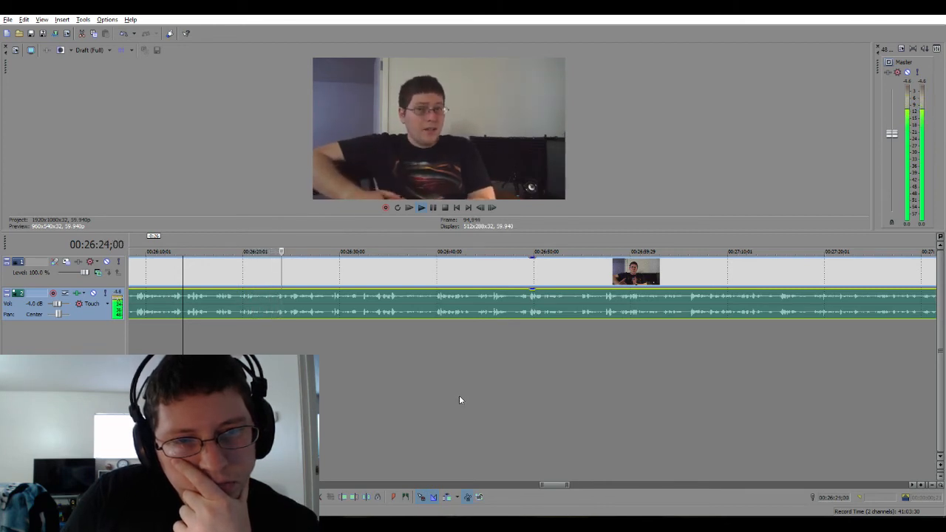
click(915, 486)
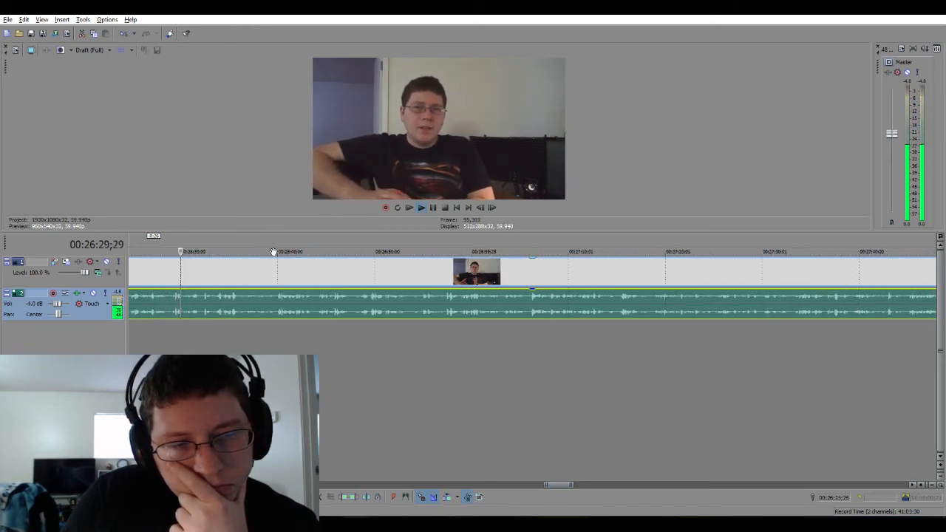
click(148, 325)
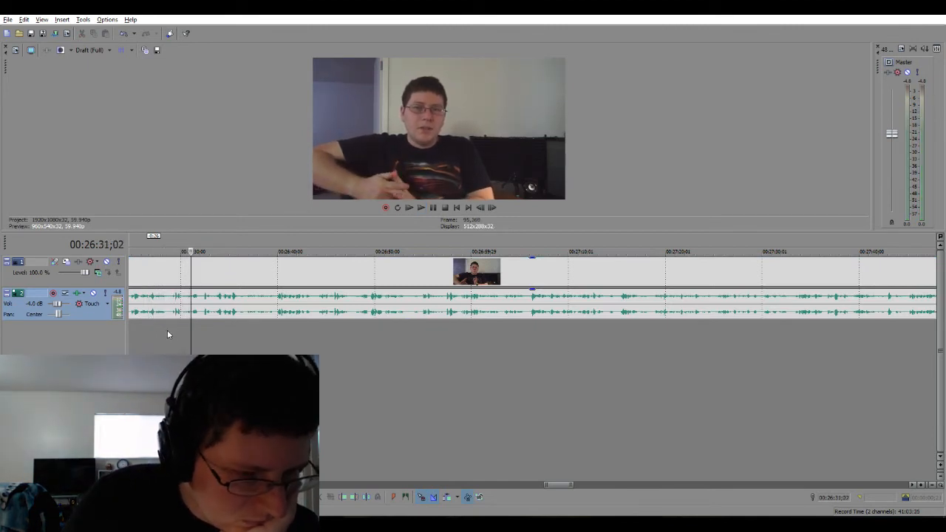
click(167, 330)
scroll(167, 329, up, 5)
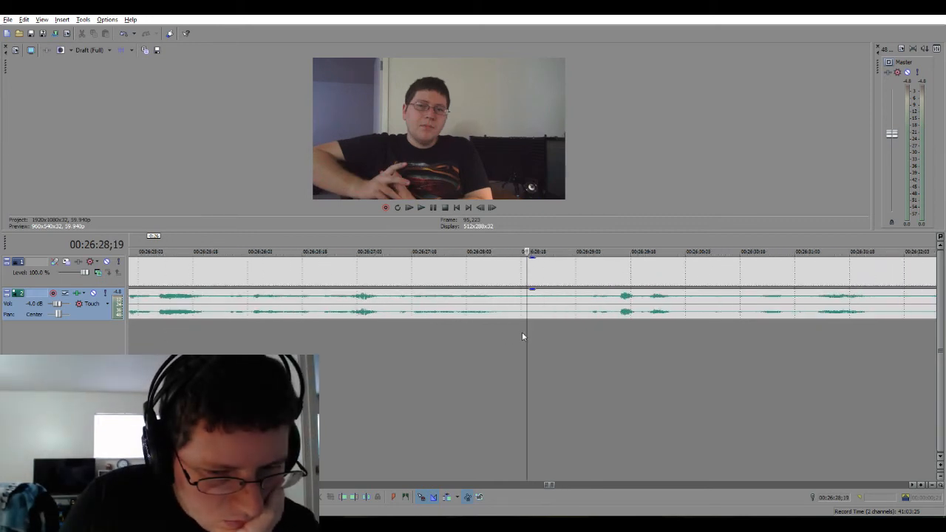
drag(522, 336, 580, 332)
key(Delete)
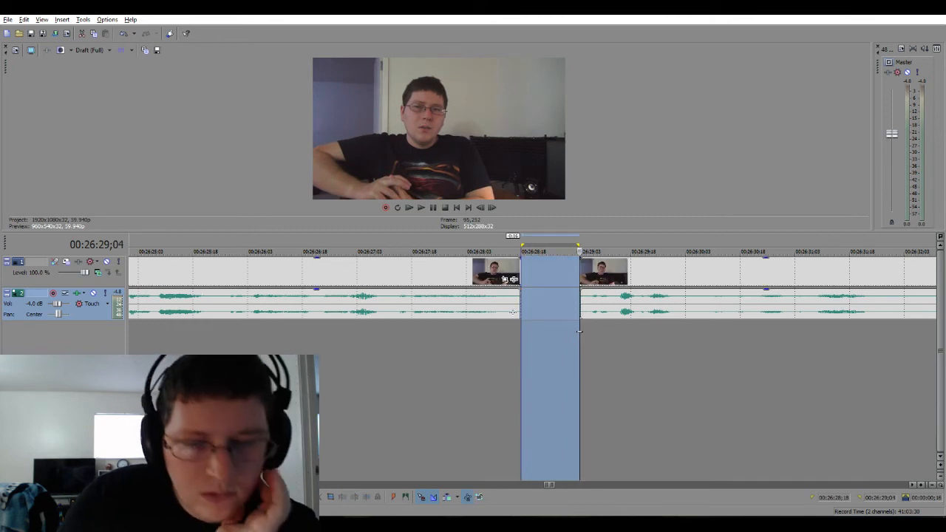
Overlap the following footage with the clip ending near 00:26:28 as a short crossfade, and play back from 00:26:25;22.
click(449, 363)
drag(609, 300, 528, 313)
scroll(540, 364, down, 3)
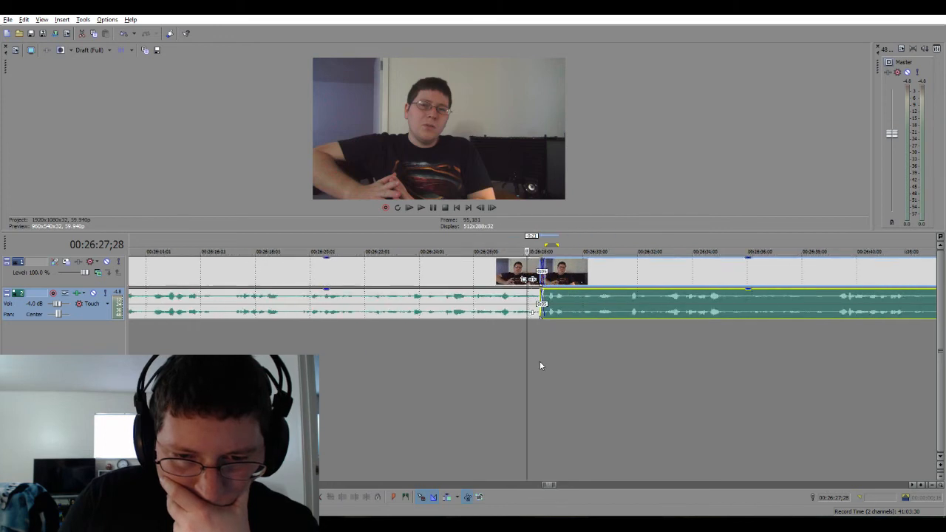
click(486, 357)
key(space)
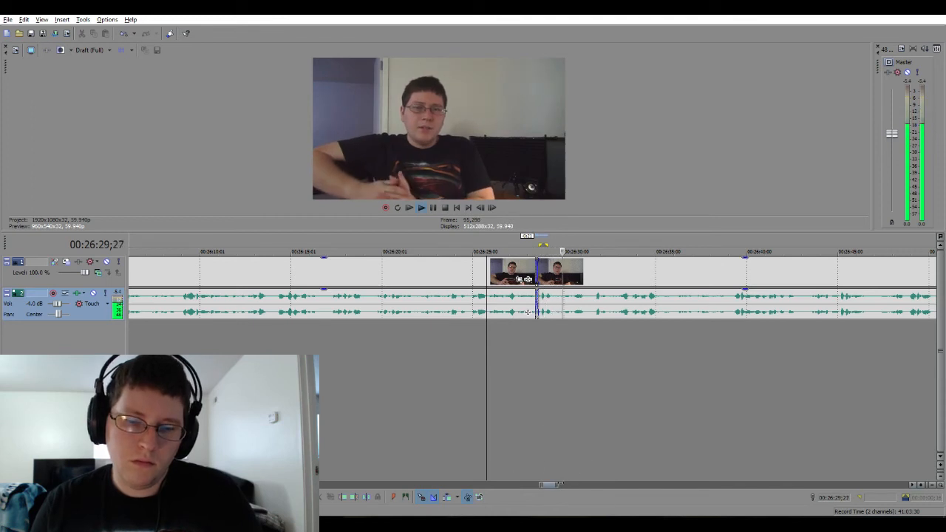
Play on to about 00:26:53 and delete the pause between 00:26:52;15 and 00:26:53;29.
drag(560, 485, 564, 485)
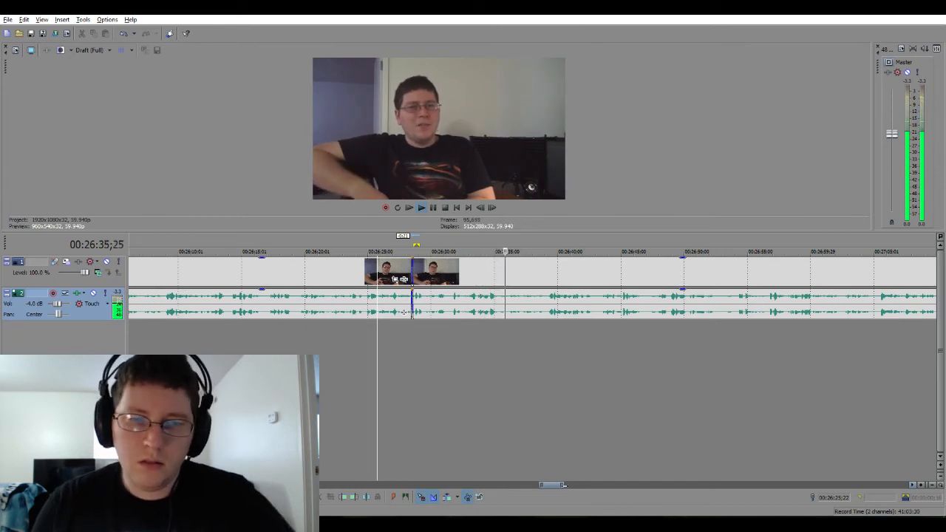
drag(564, 484, 547, 485)
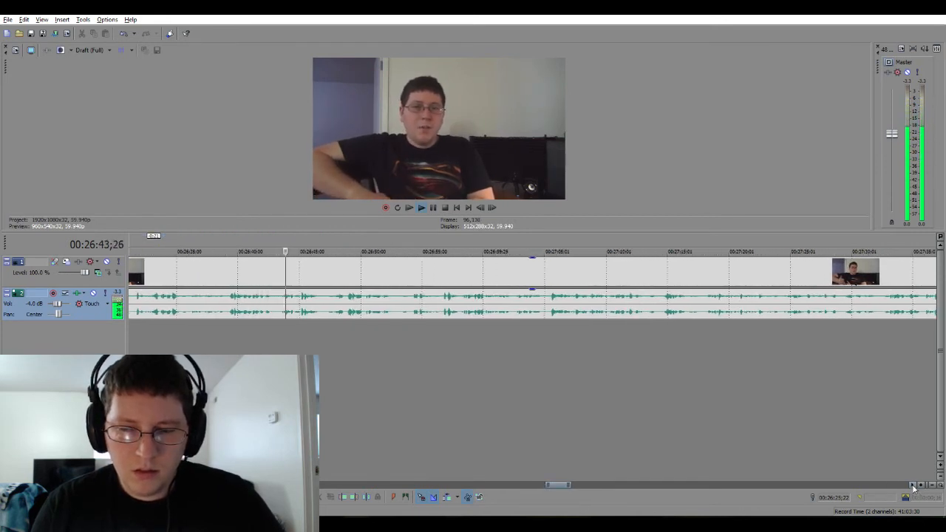
drag(913, 486, 914, 486)
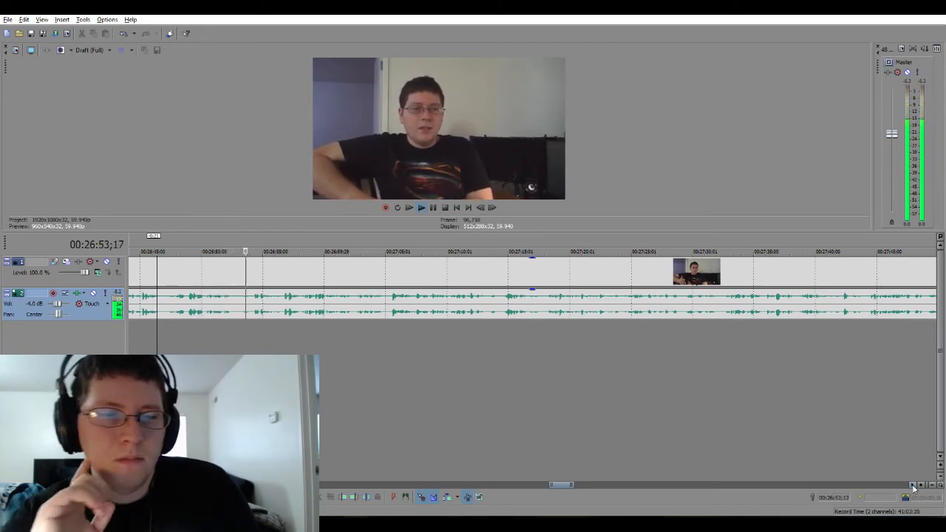
key(space)
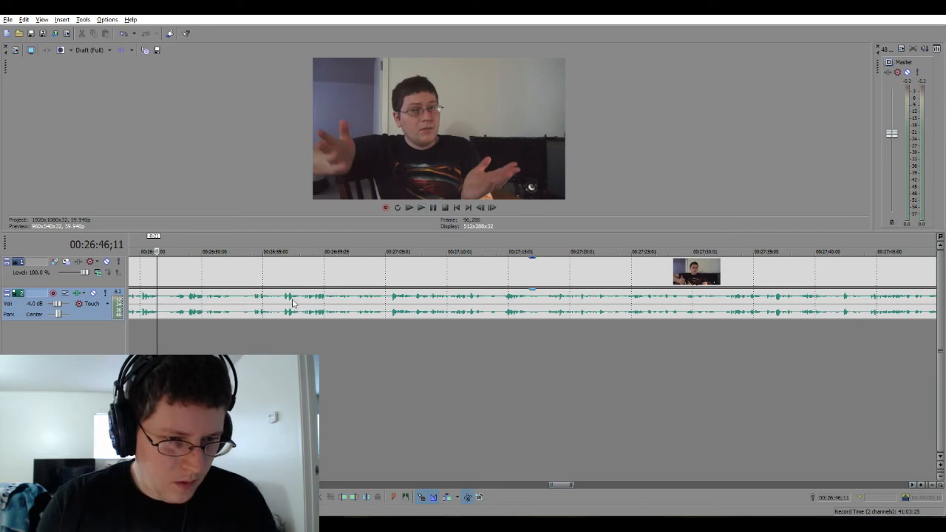
drag(232, 325, 247, 328)
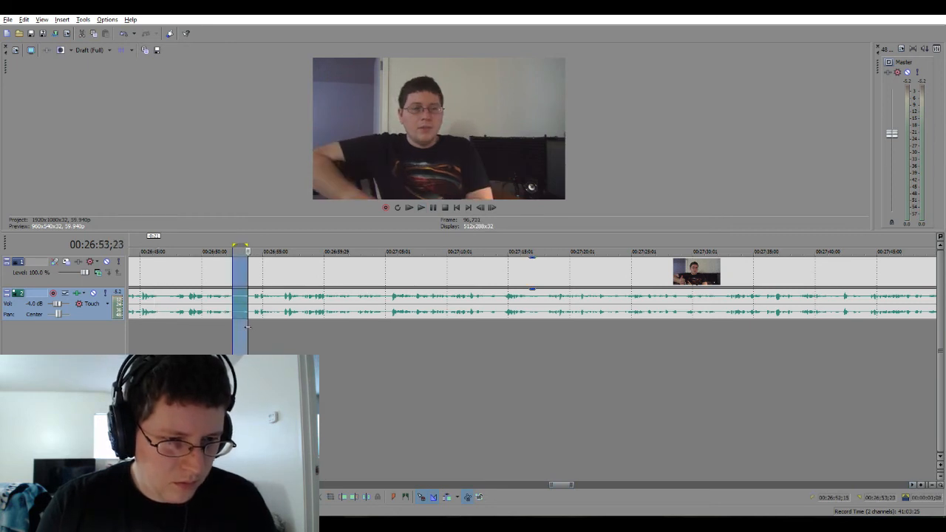
scroll(324, 331, up, 4)
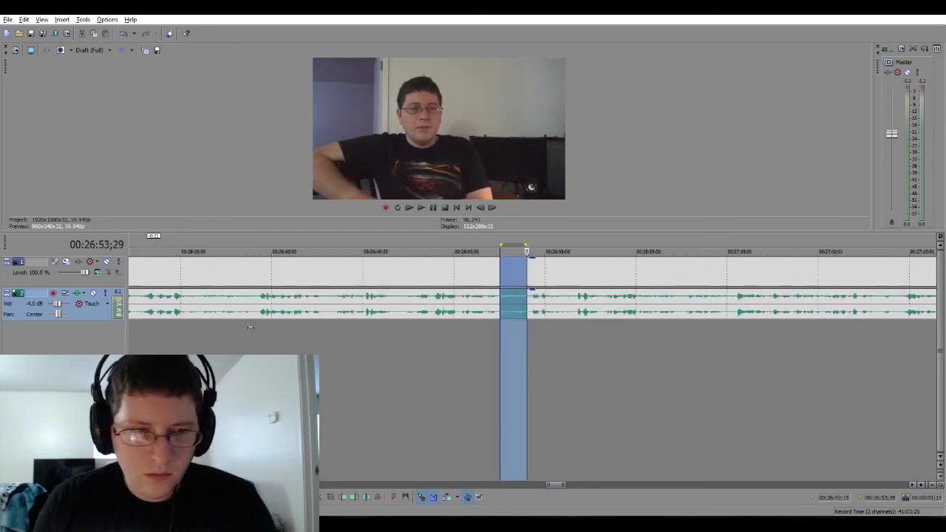
Overlap the following footage with the clip ending near 00:26:52 as a short crossfade, and play back from 00:26:51;04.
click(448, 338)
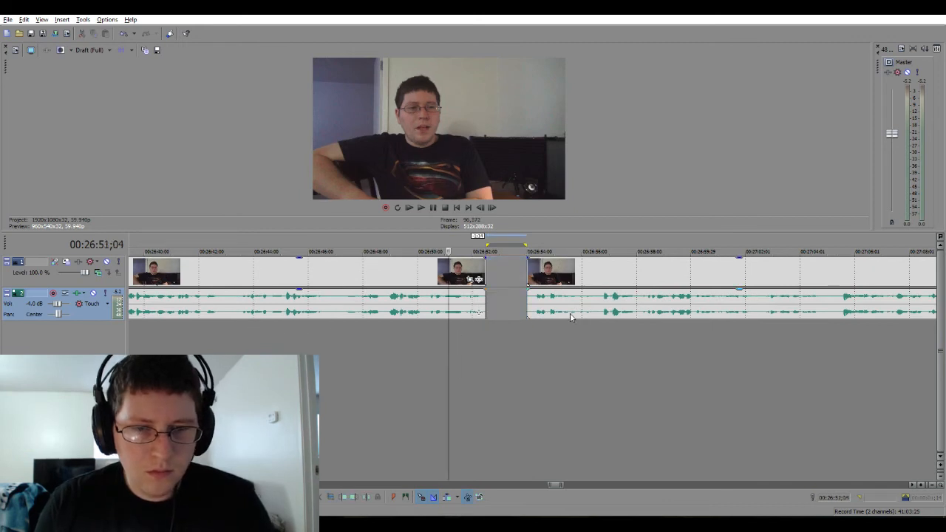
drag(570, 314, 525, 318)
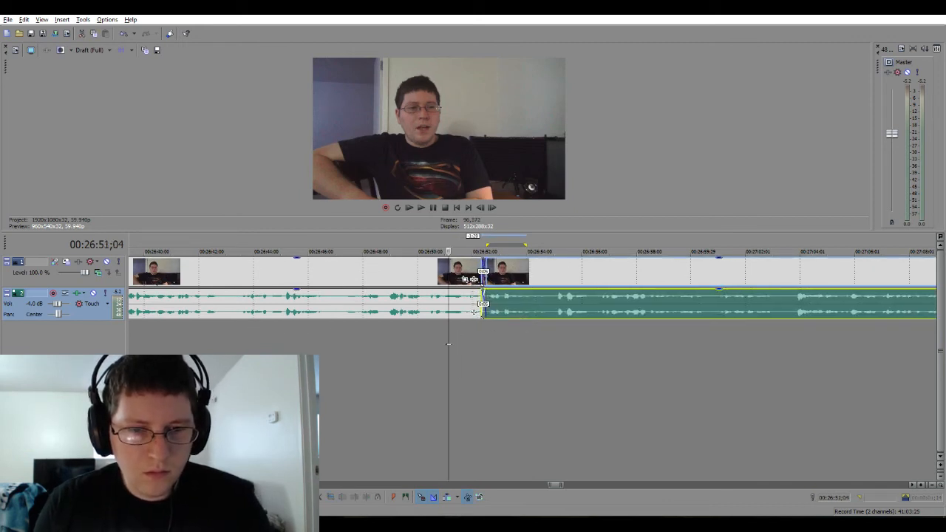
key(space)
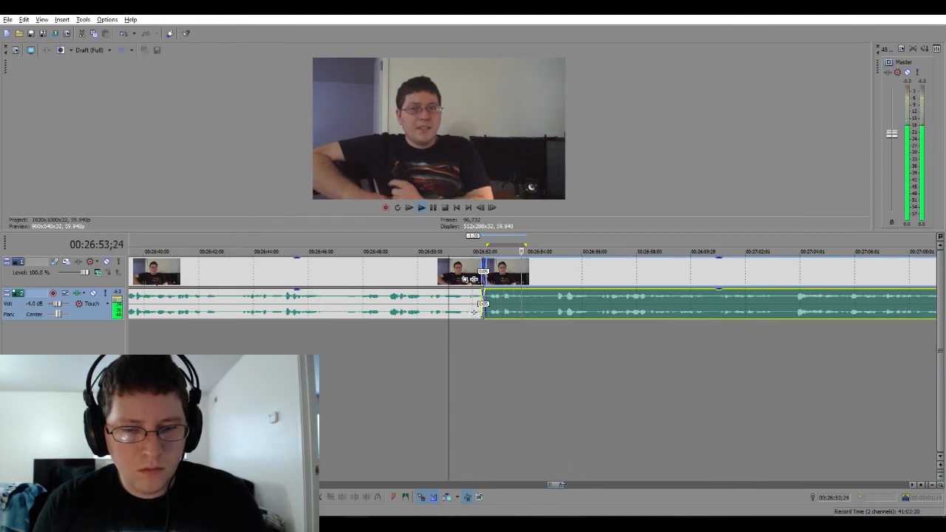
Play on past 00:27:13 and close the video-track gap by moving the following clip against the one ending near 00:28:30.
drag(562, 484, 567, 484)
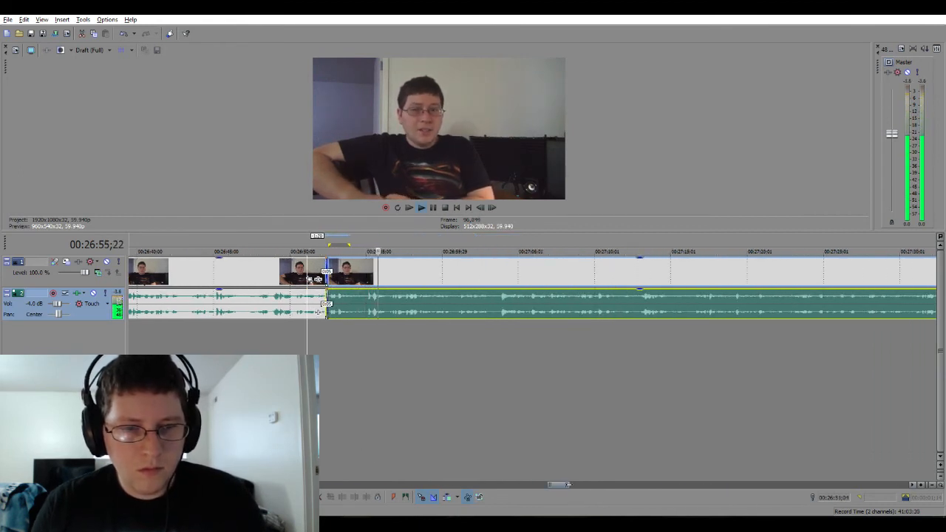
drag(568, 484, 583, 484)
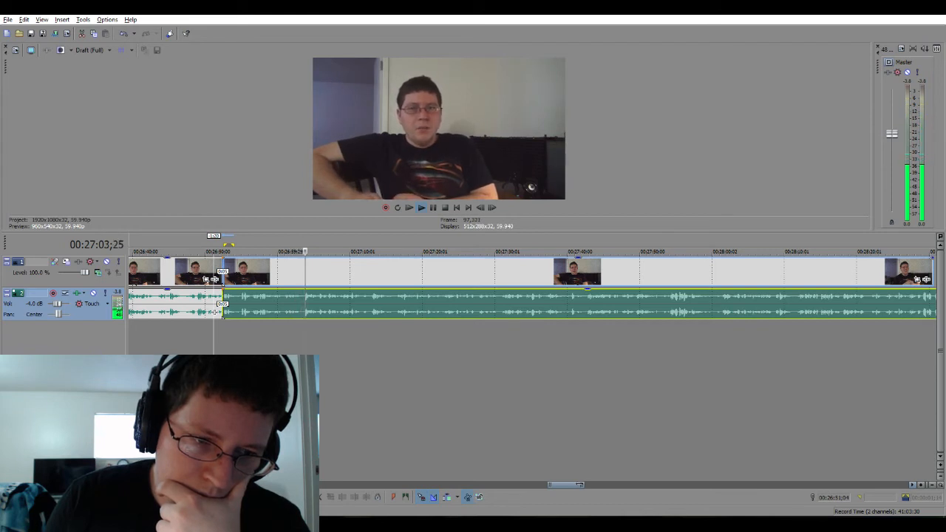
drag(580, 484, 602, 485)
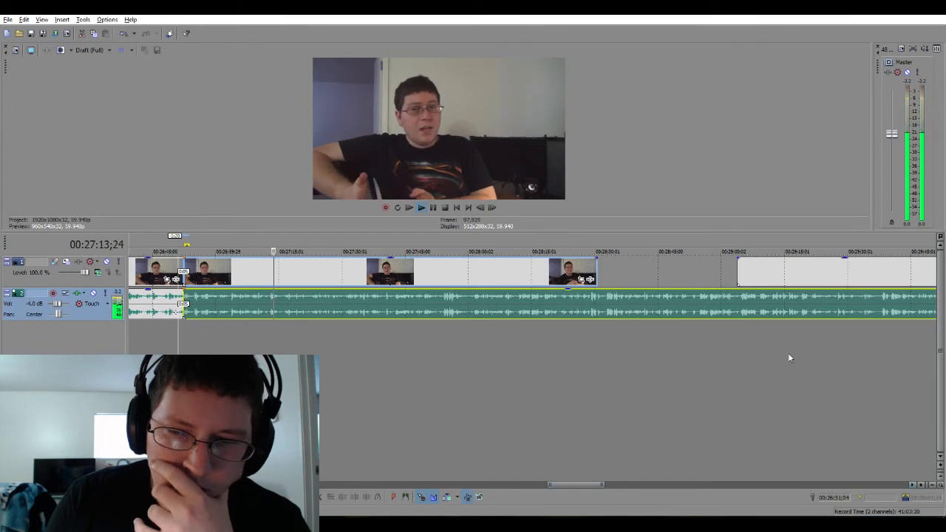
drag(818, 287, 678, 270)
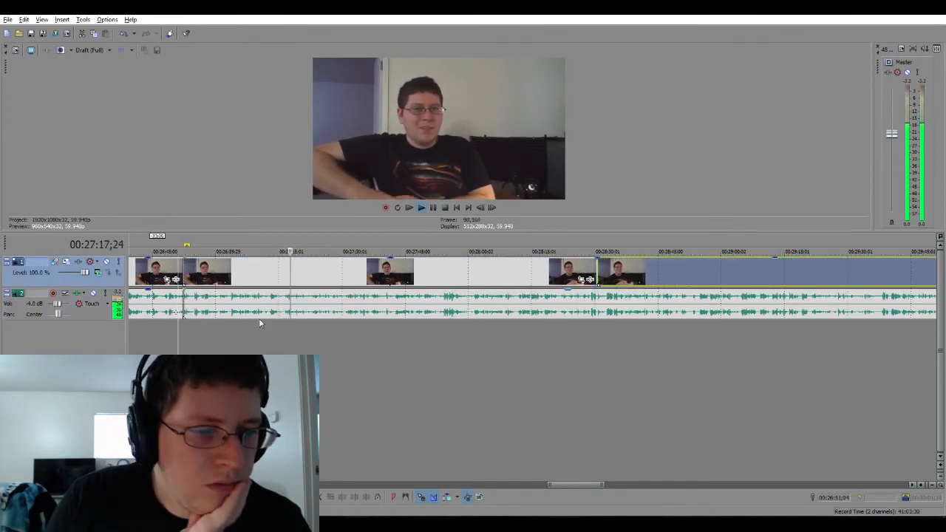
Replay the footage from 00:27:03 and delete the pause between 00:27:03;06 and 00:27:03;20.
click(223, 338)
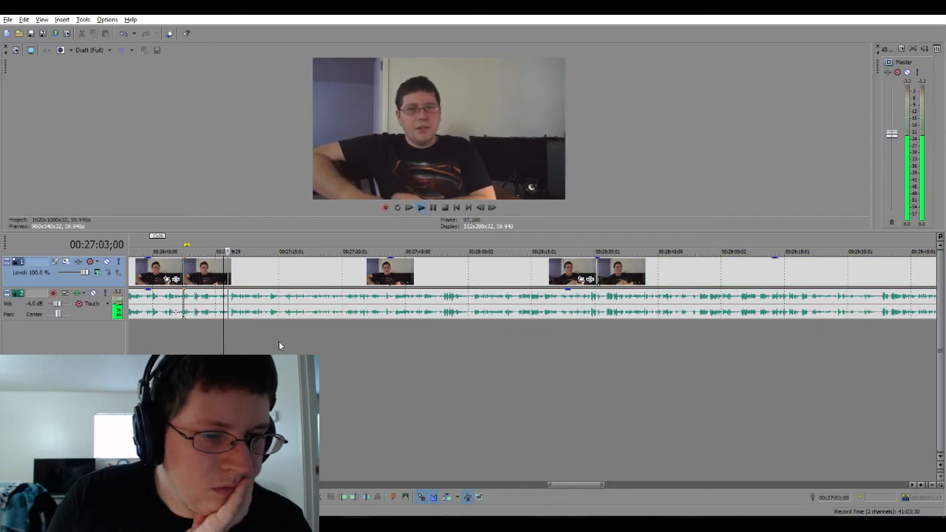
scroll(279, 345, up, 2)
scroll(279, 345, up, 3)
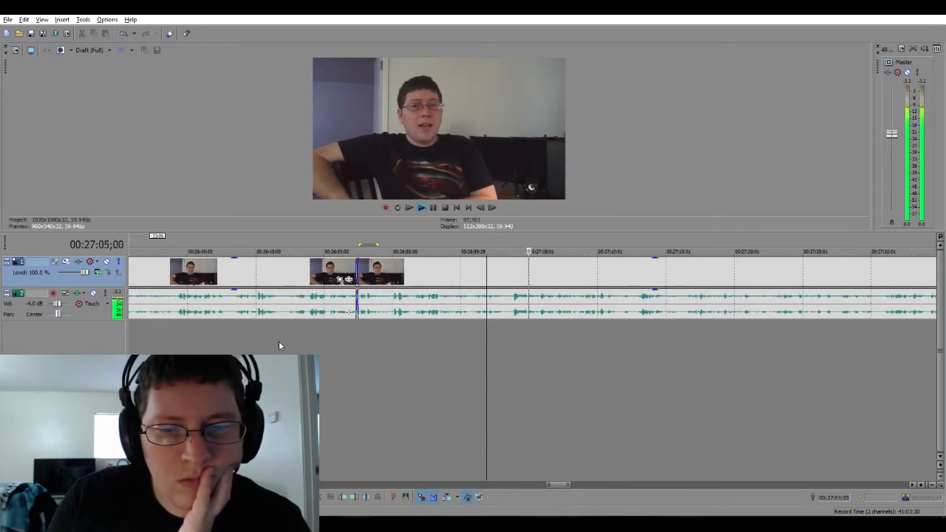
key(space)
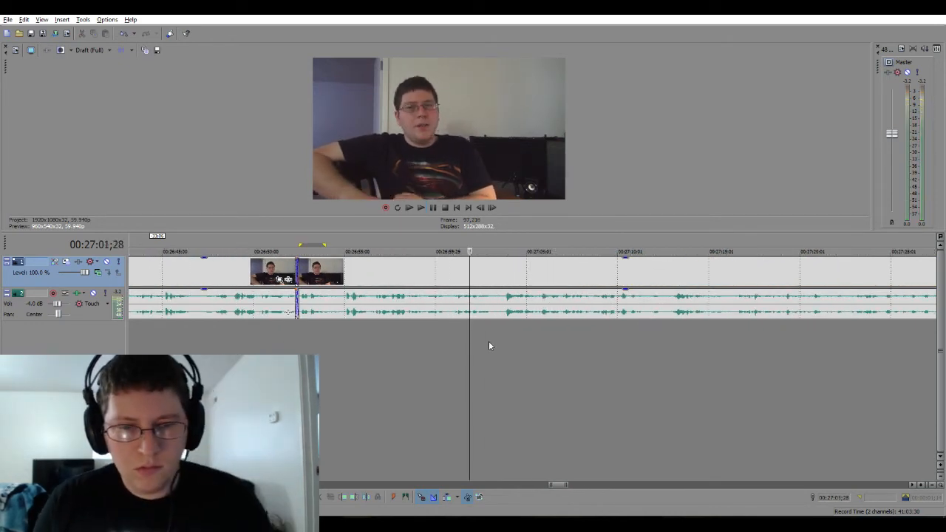
scroll(496, 338, up, 2)
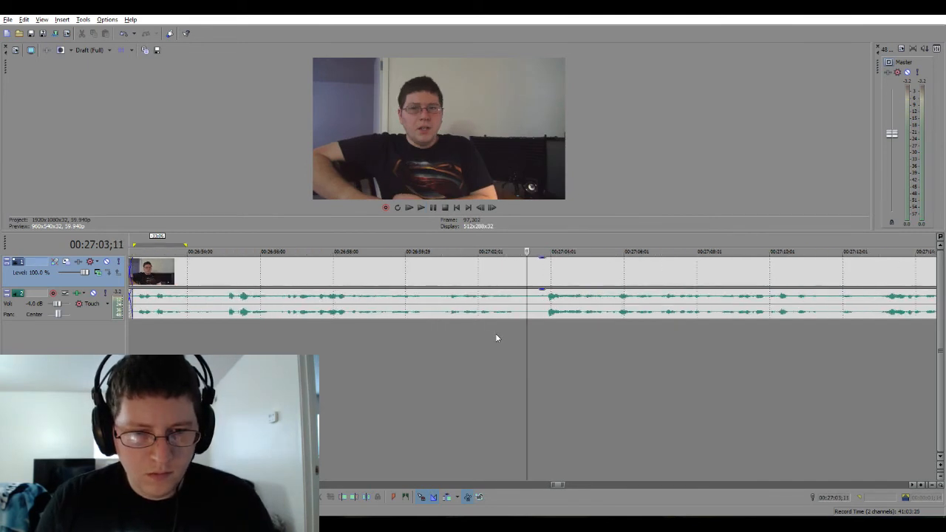
drag(521, 336, 533, 336)
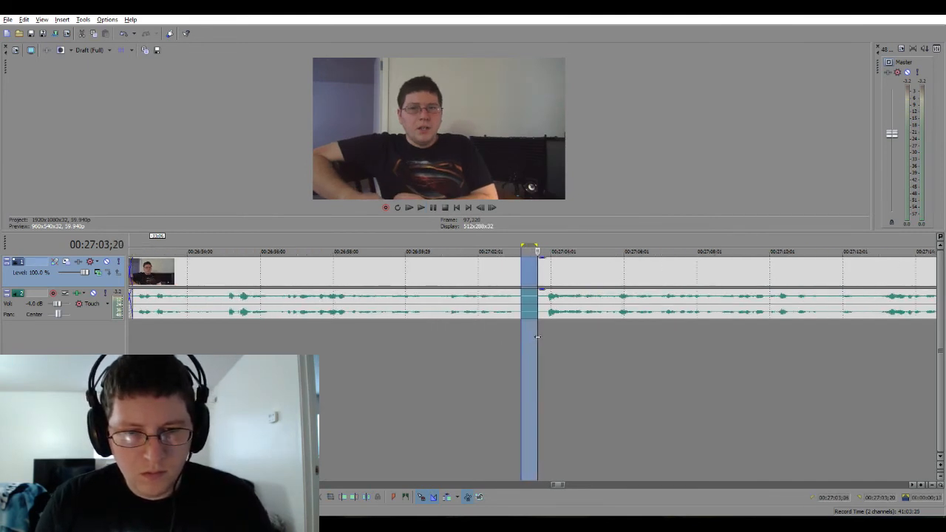
key(s)
key(Delete)
Overlap the following footage with the clip ending near 00:27:03 as a short crossfade and fine-tune its position.
click(477, 360)
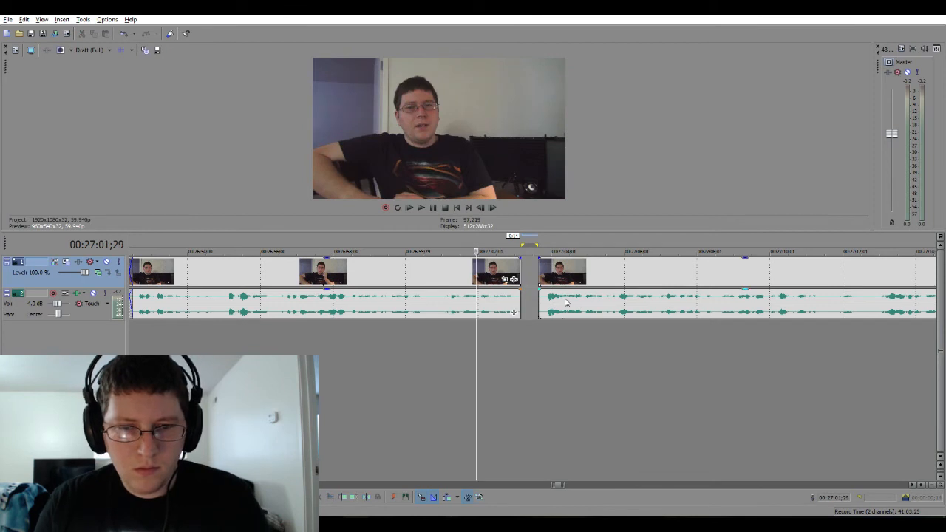
drag(565, 311, 543, 311)
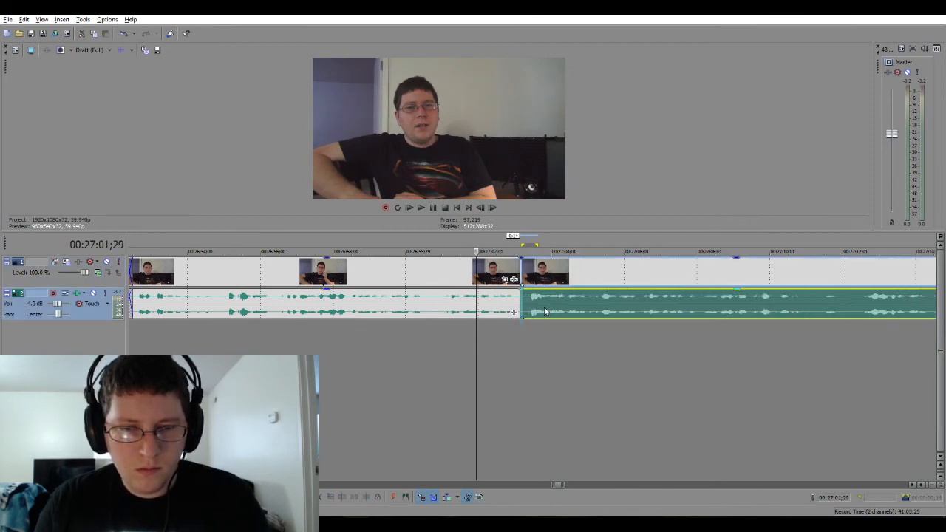
click(531, 331)
scroll(531, 331, up, 2)
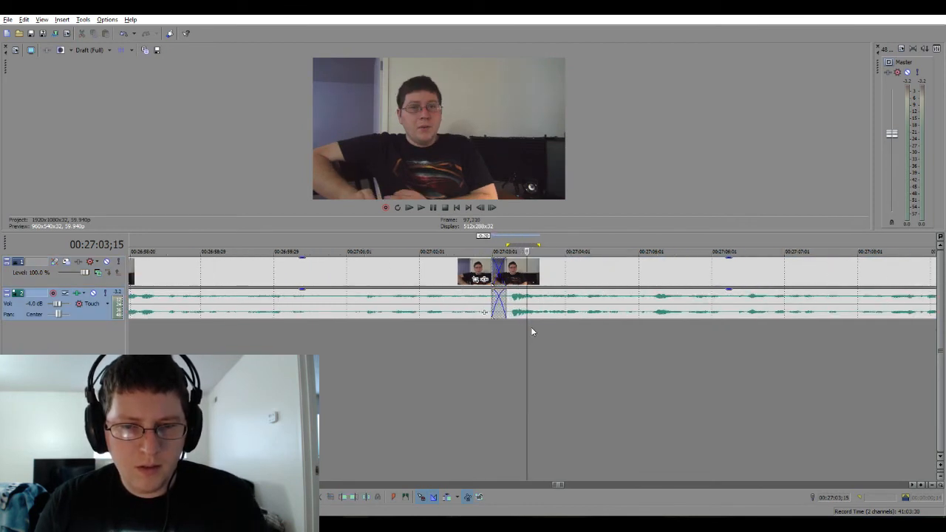
click(540, 312)
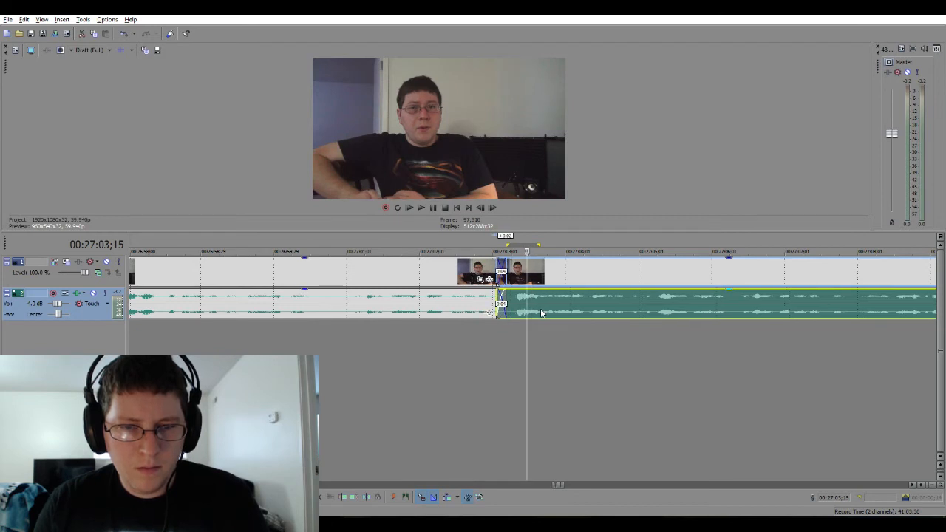
drag(541, 313, 539, 313)
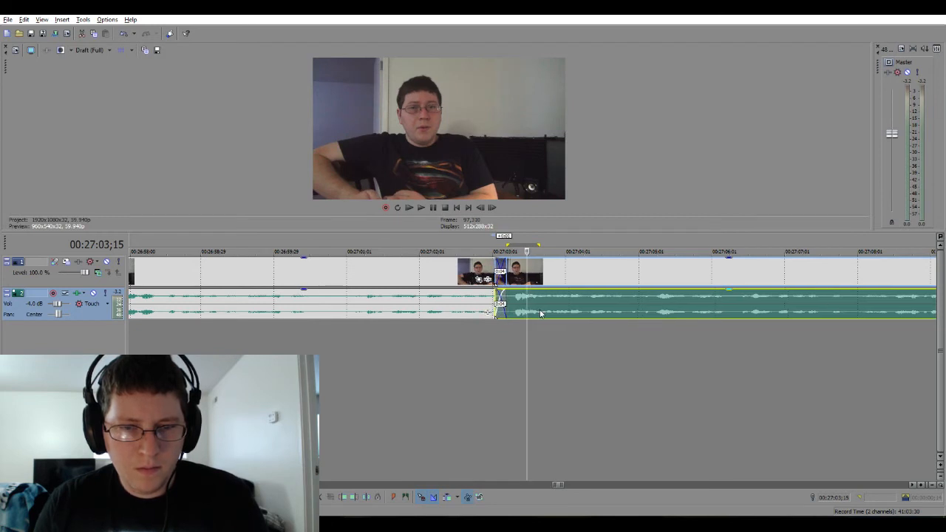
Trim the quiet start off the footage after the join near 00:27:03, restore the short crossfade, and play back from 00:27:02;15.
click(505, 348)
drag(545, 312, 521, 315)
click(454, 331)
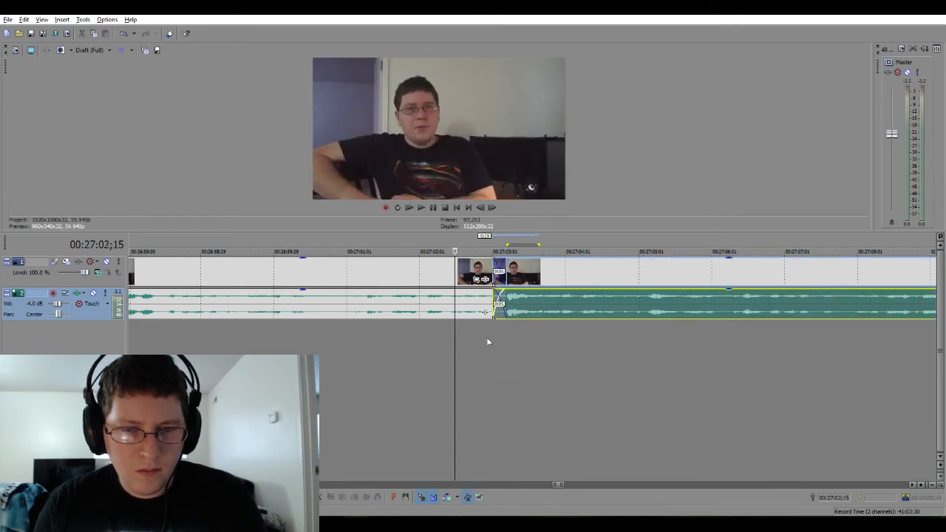
key(space)
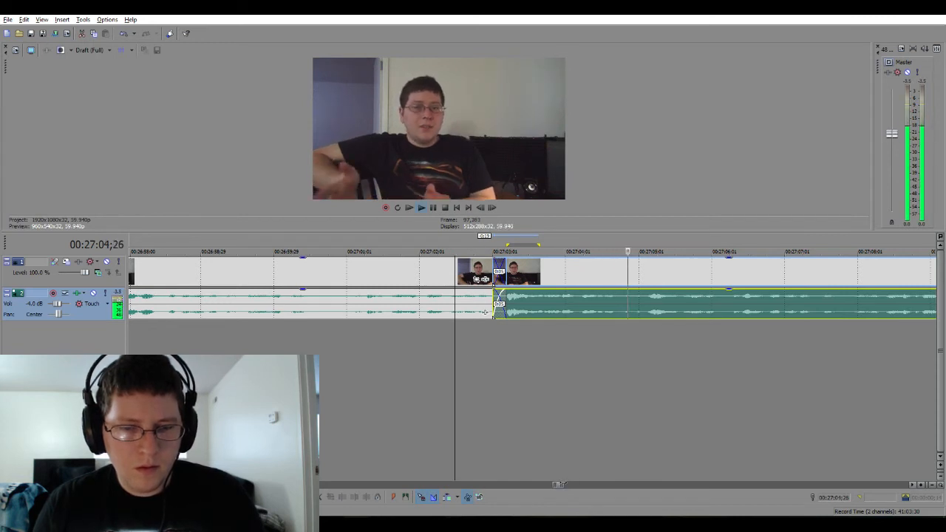
Play on through the footage, return to about 00:27:11, and delete the pause between 00:27:10;27 and 00:27:12;05.
drag(563, 484, 571, 485)
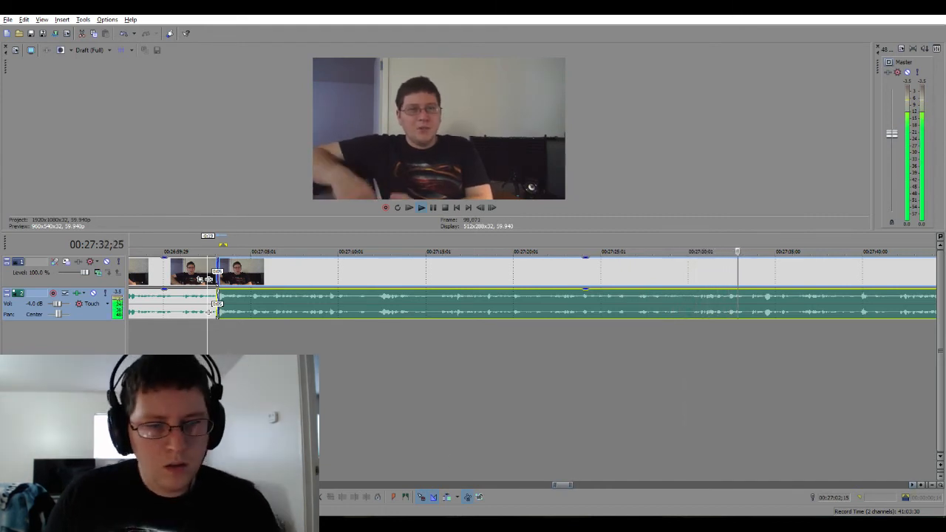
key(space)
key(space)
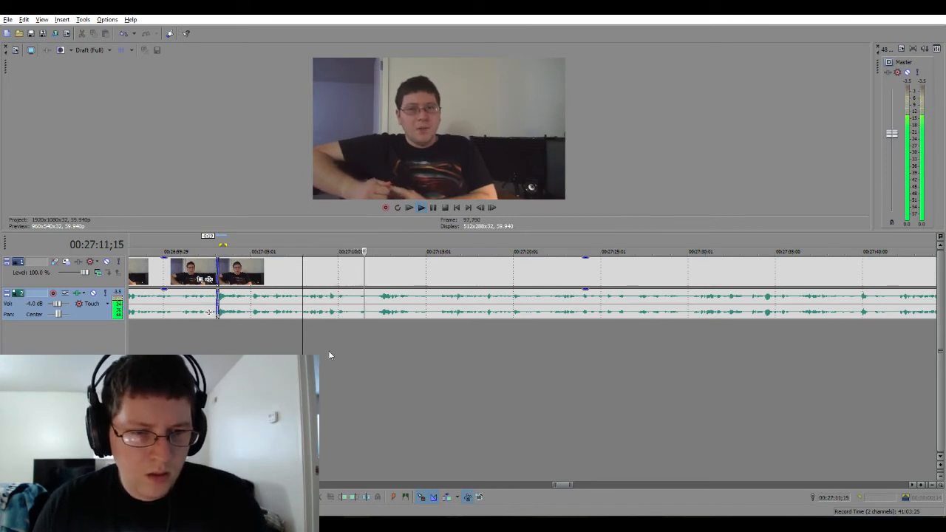
click(367, 348)
click(361, 340)
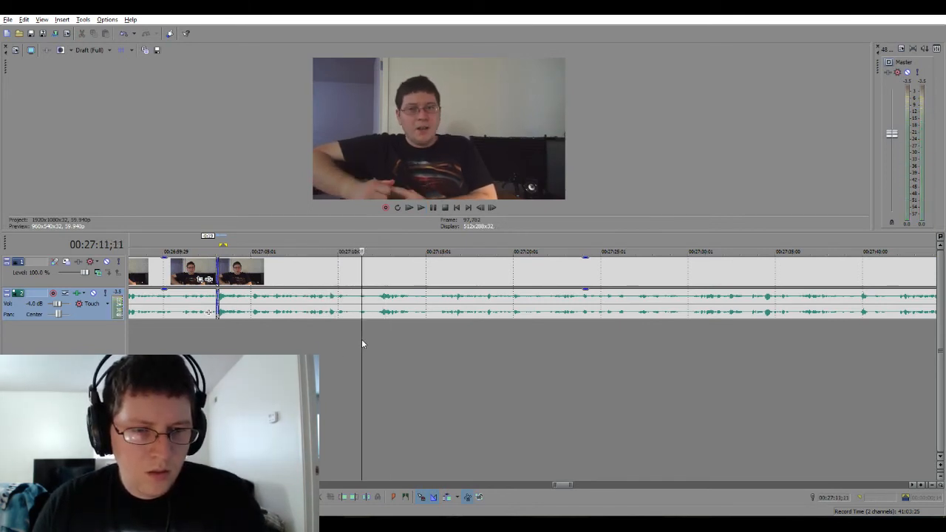
scroll(362, 339, up, 3)
drag(502, 334, 570, 339)
key(Delete)
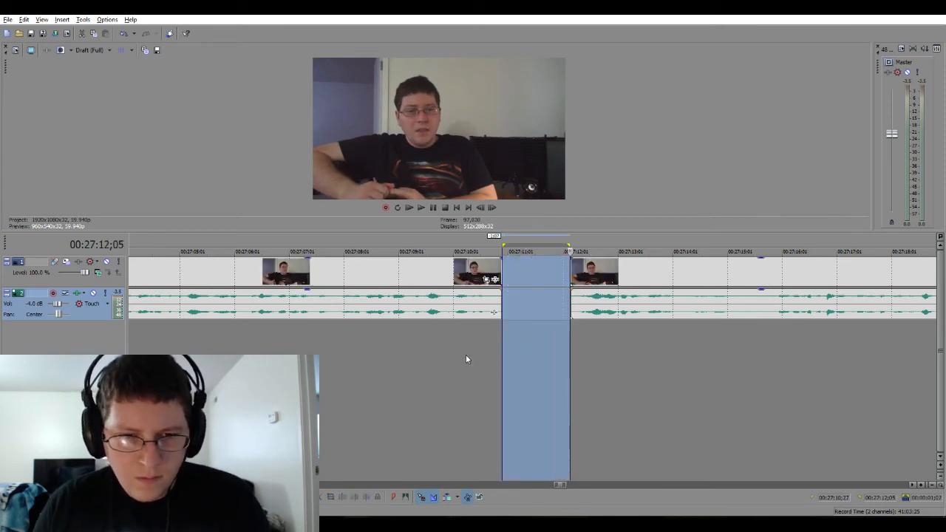
Overlap the following footage with the clip ending at 00:27:10;27 as a short crossfade and play back from 00:27:08;28.
click(461, 354)
drag(578, 302, 500, 317)
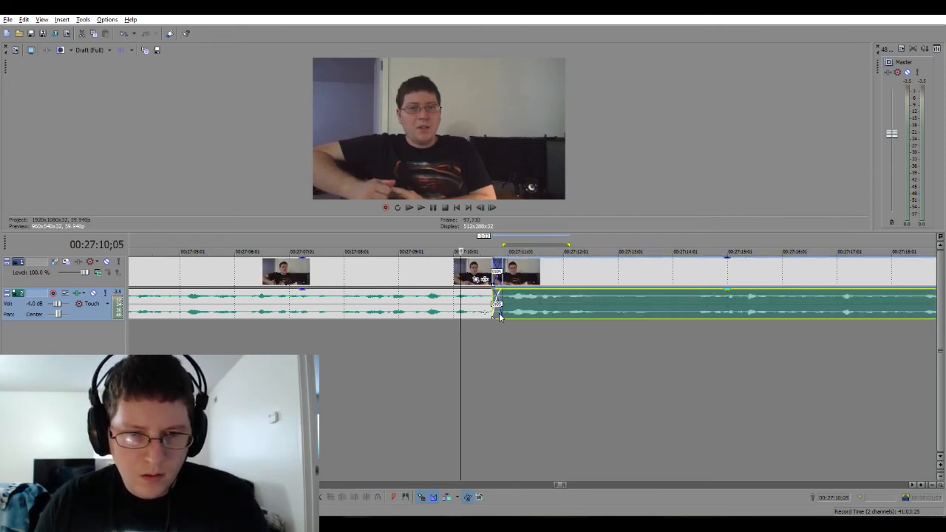
click(393, 347)
key(space)
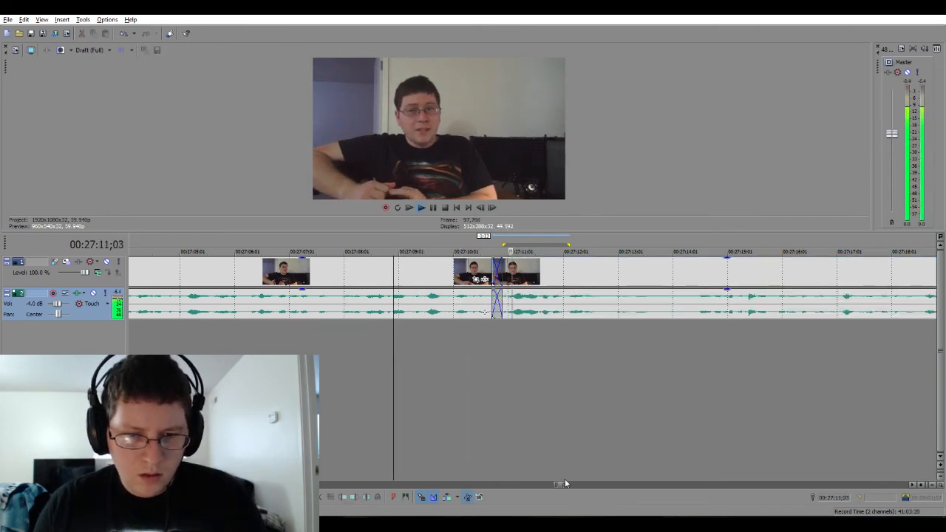
Delete the pause from about 00:27:13 to 00:27:14, join the clips with a short crossfade, and replay from 00:27:09;29.
scroll(564, 479, down, 2)
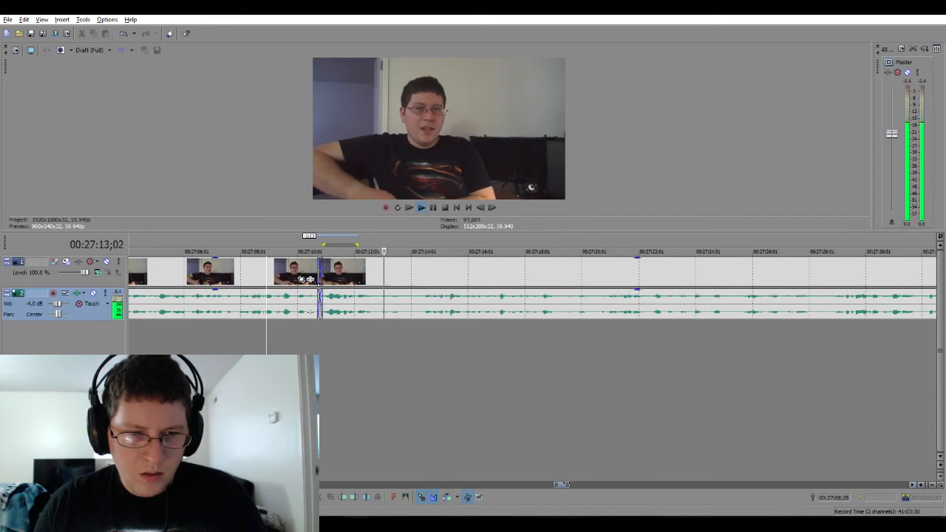
key(space)
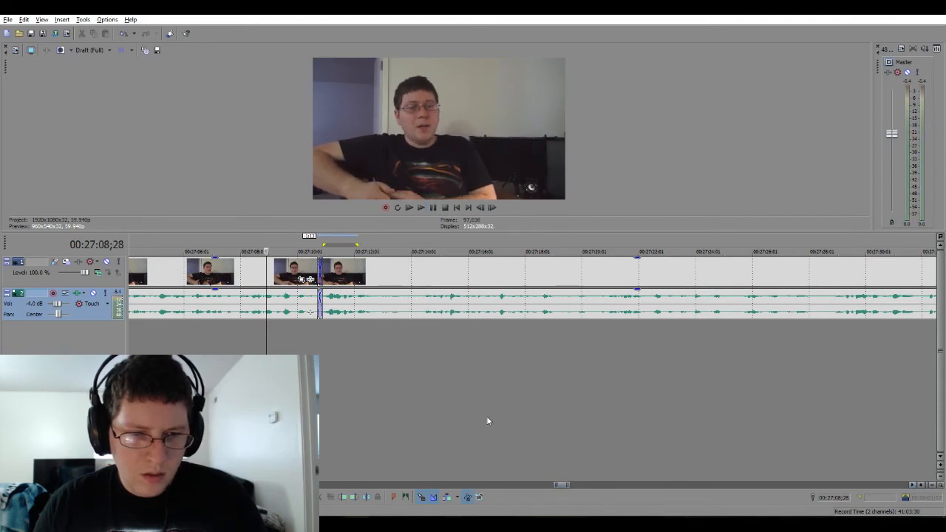
drag(379, 336, 398, 318)
key(Delete)
click(303, 340)
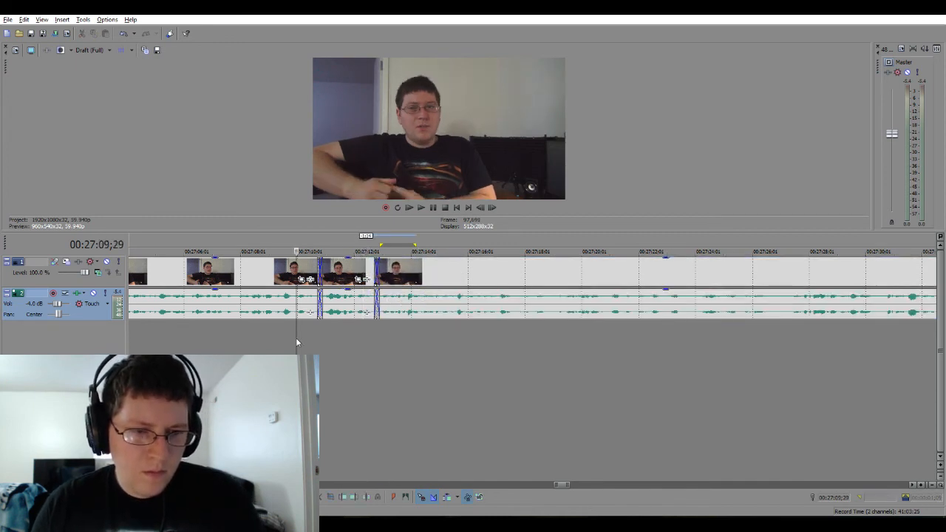
key(space)
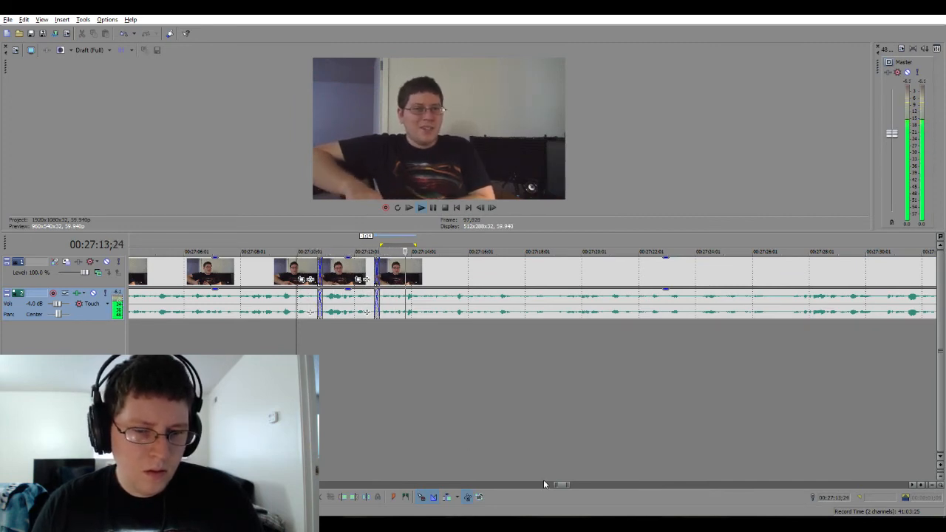
Play on from about 00:27:14 and place the cursor in the pause near 00:27:49;29.
scroll(567, 484, down, 3)
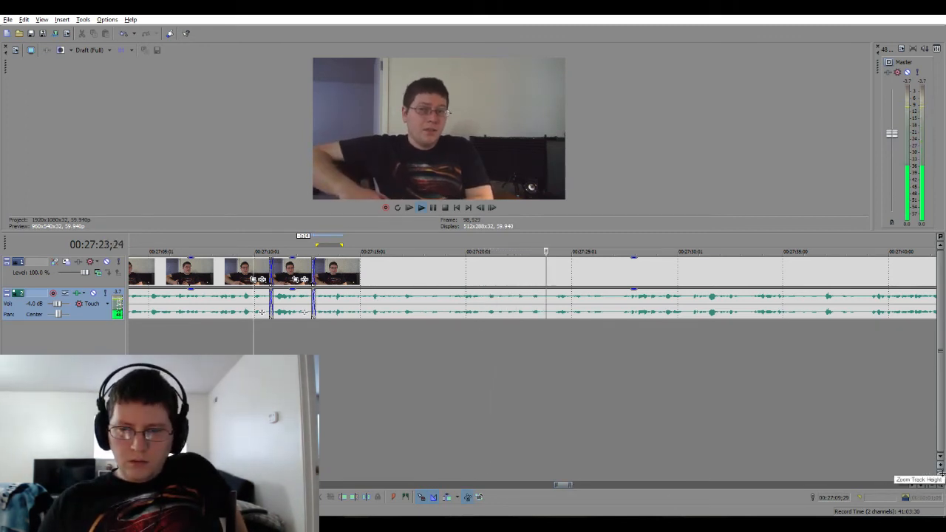
drag(913, 486, 912, 488)
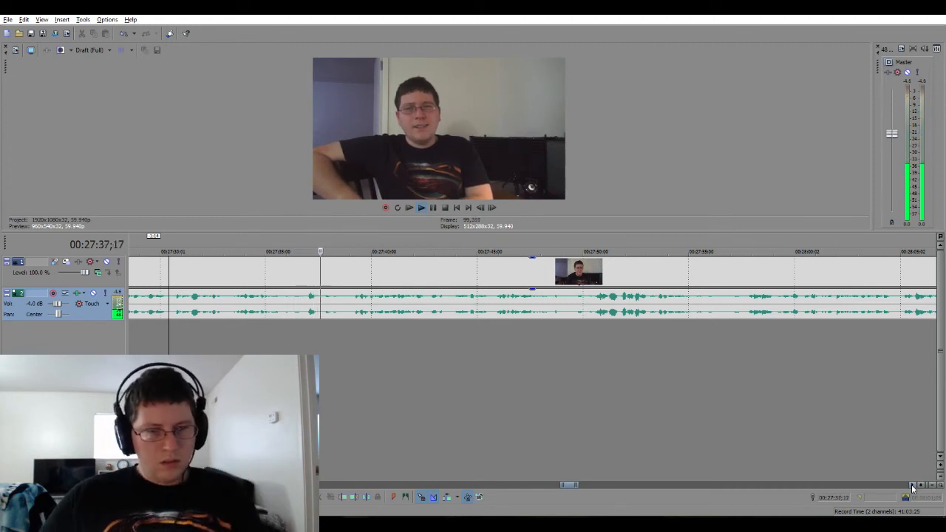
click(913, 485)
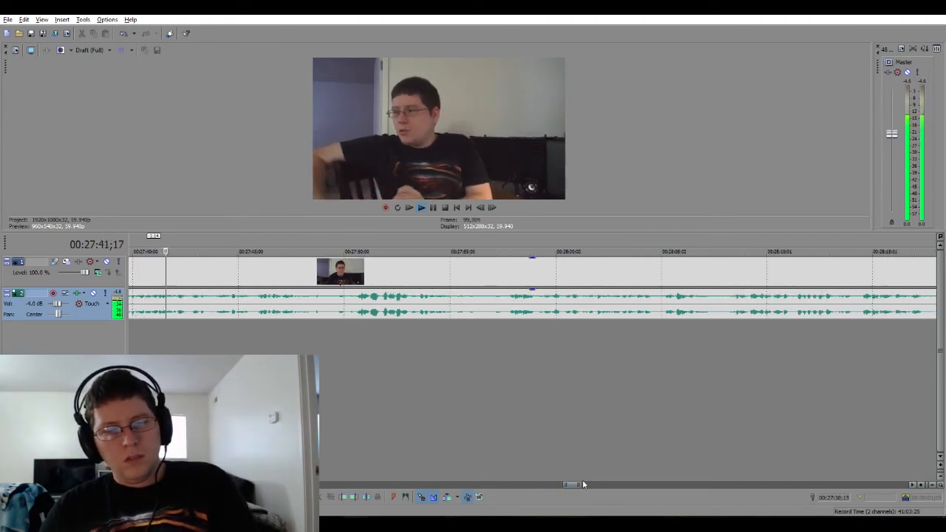
drag(581, 482, 585, 485)
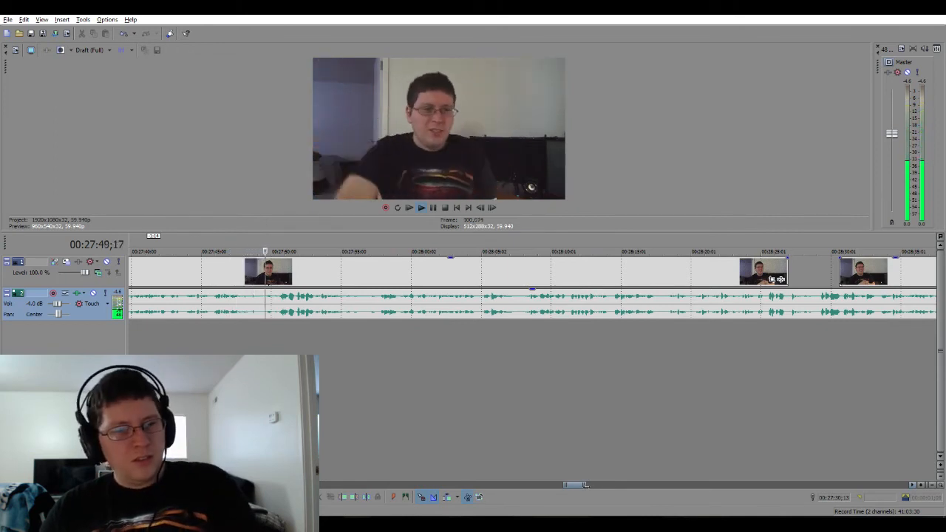
key(space)
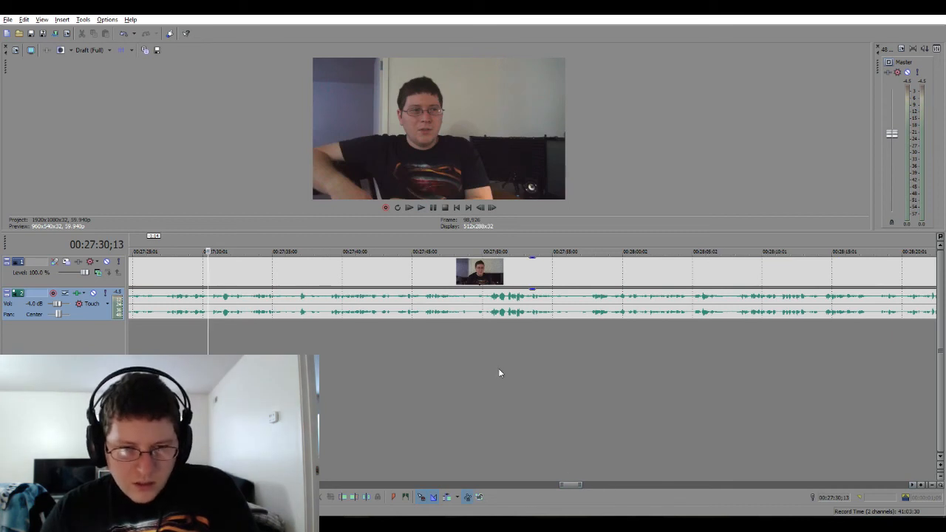
click(481, 335)
scroll(482, 335, up, 3)
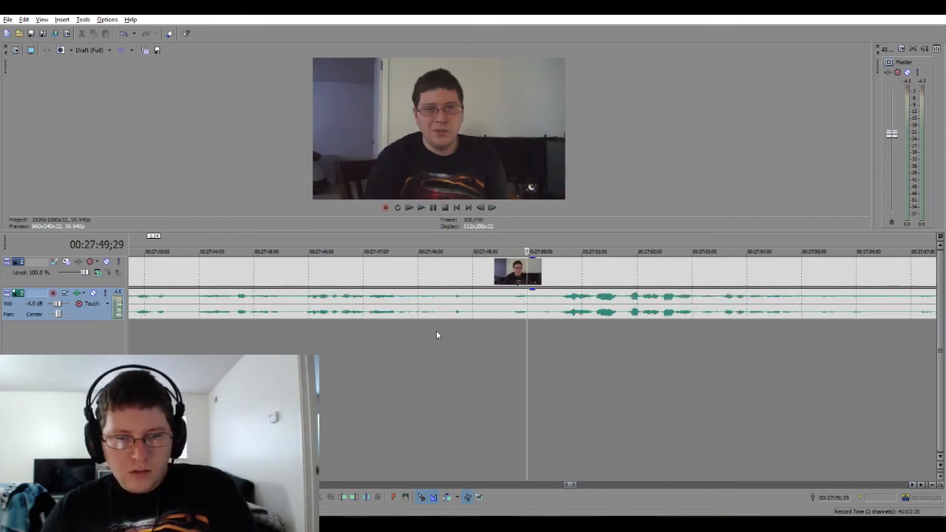
Select the pause around 00:27:49, audition and tighten the selection to 00:27:48;27 through 00:27:50;15, and delete it.
drag(413, 339, 564, 341)
key(space)
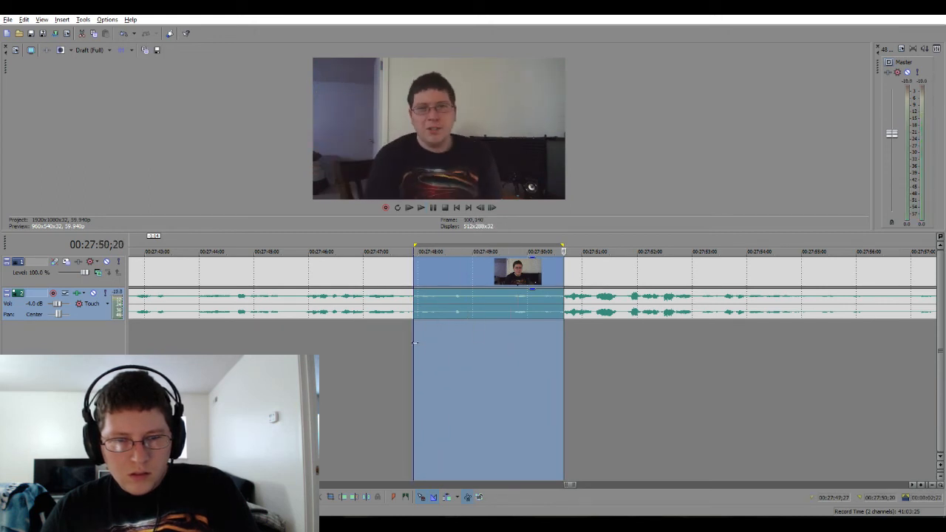
drag(414, 342, 467, 344)
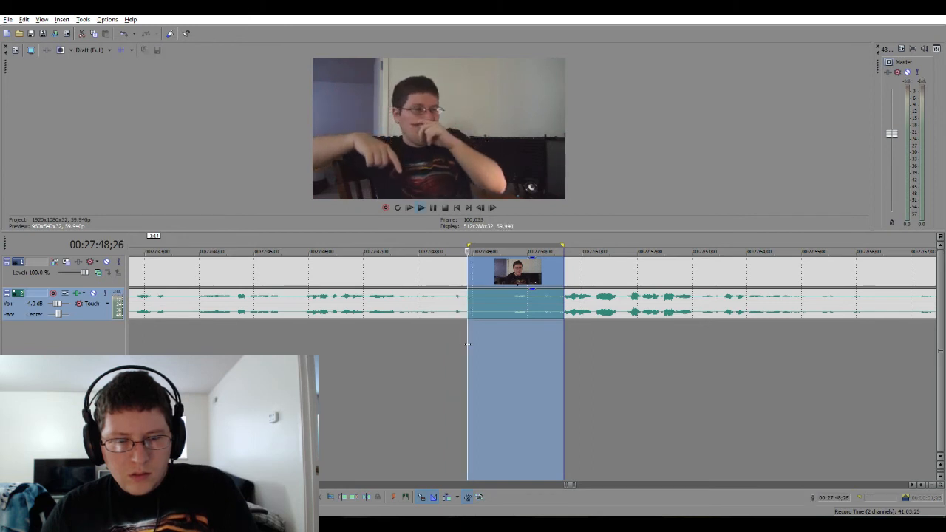
key(space)
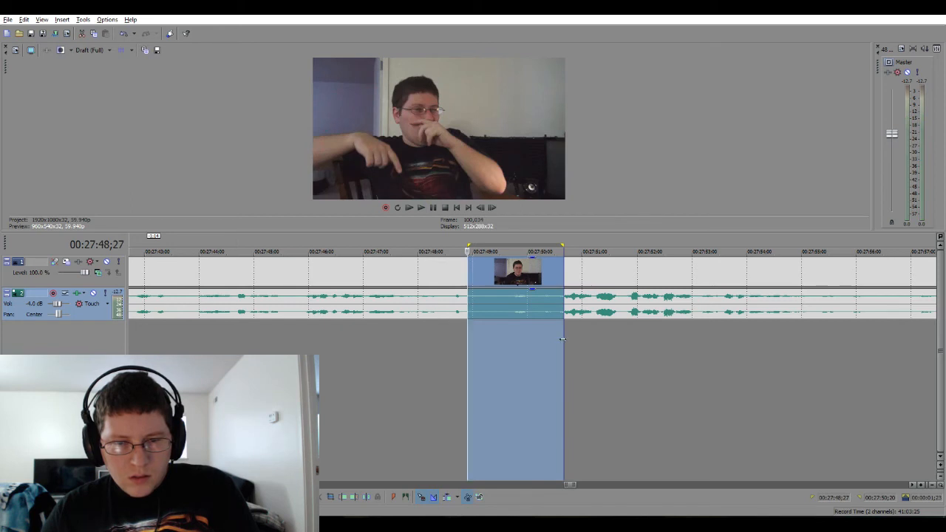
drag(562, 339, 554, 342)
key(space)
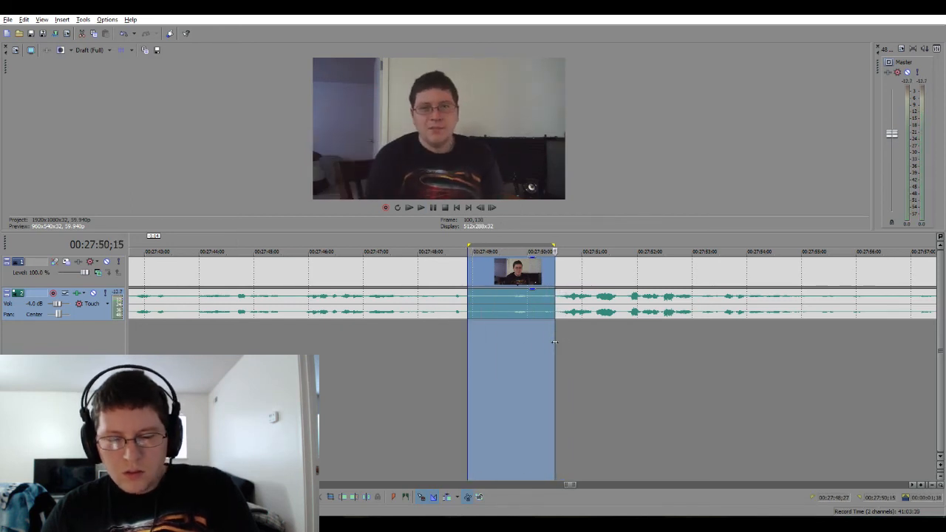
key(Delete)
Overlap the following footage with the clip ending at 00:27:48;27 as a short crossfade and play back from 00:27:47;16.
click(432, 359)
click(565, 307)
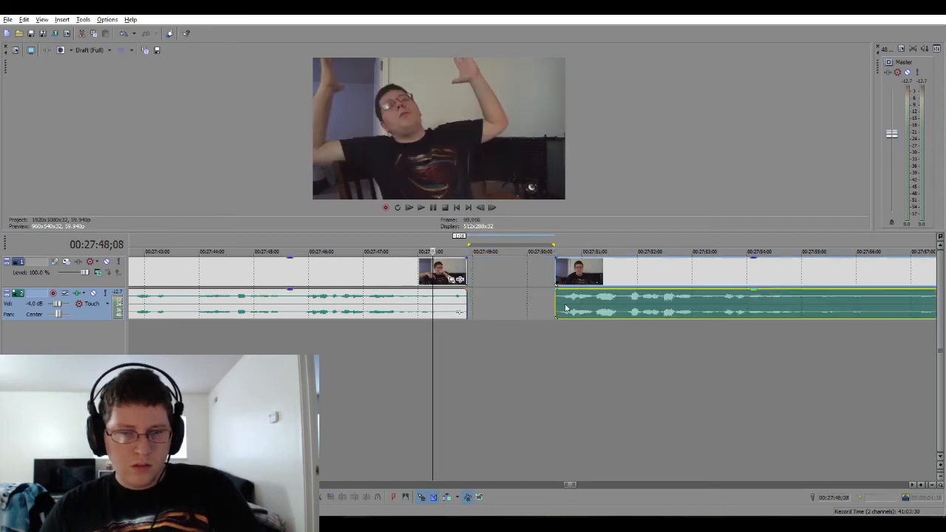
drag(565, 308, 473, 316)
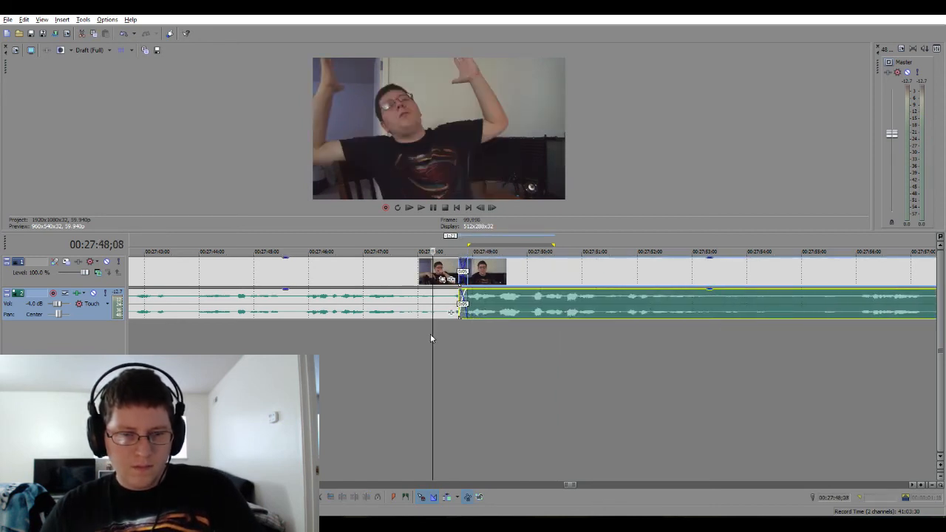
click(392, 342)
key(space)
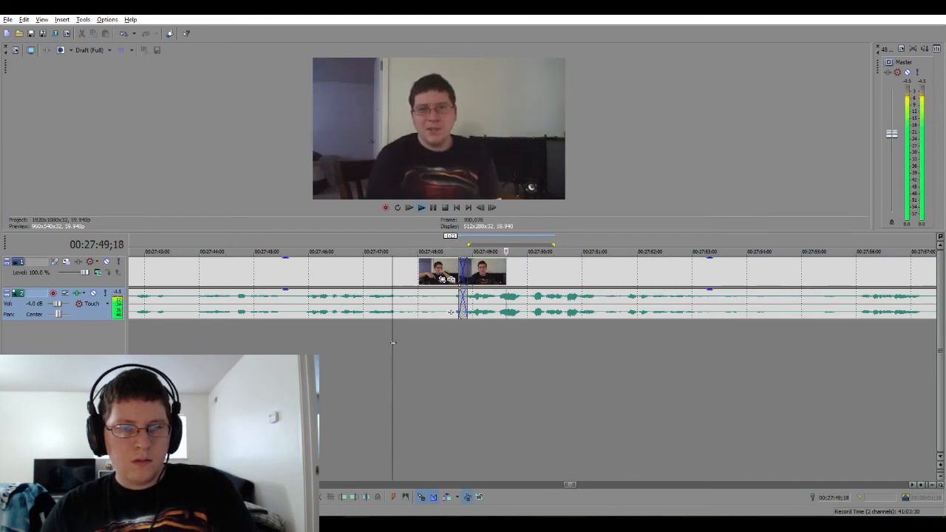
Trim the end of the clip before the join near 00:27:48, restore the short crossfade, and replay the join.
key(space)
drag(527, 311, 551, 311)
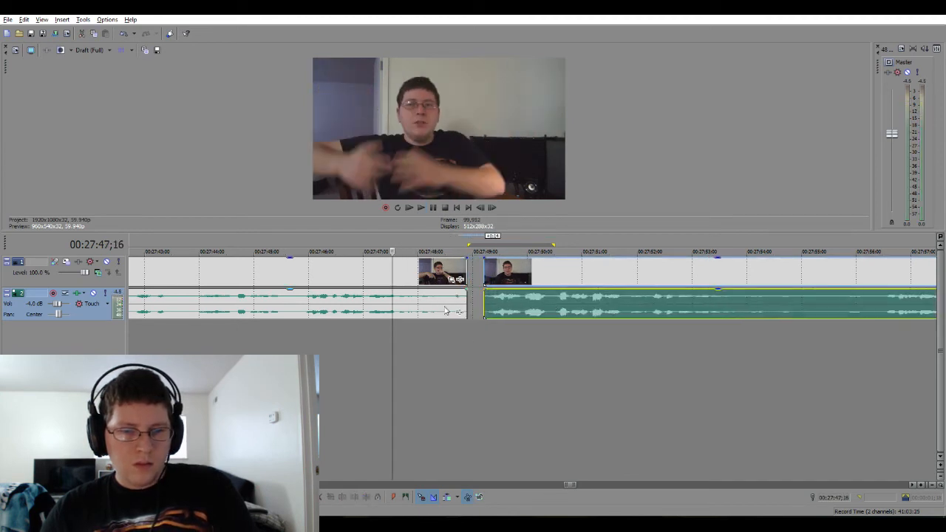
mouse_move(466, 303)
mouse_down()
mouse_move(452, 308)
mouse_move(472, 311)
mouse_move(458, 315)
mouse_up()
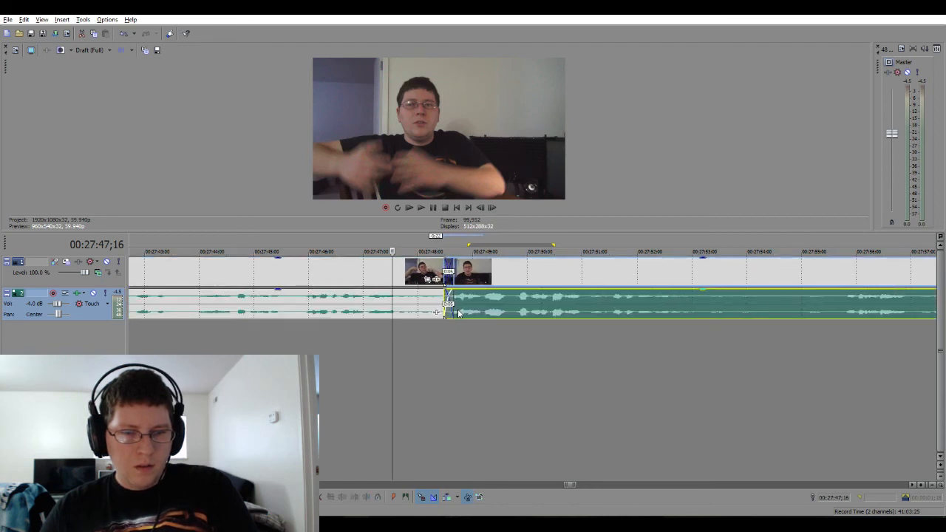
click(349, 344)
key(space)
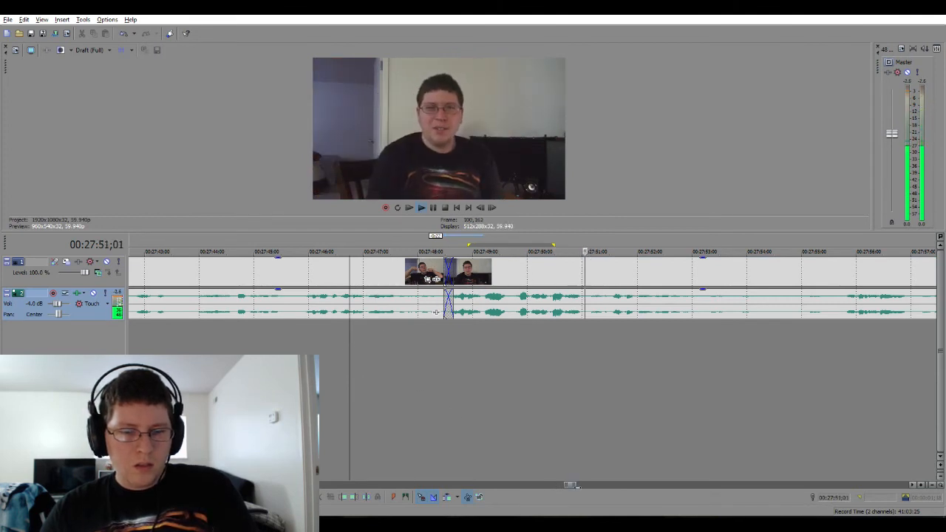
Play on to the pause after 00:27:53 and delete it from about 00:27:53;24 to 00:27:55;20.
scroll(552, 481, down, 3)
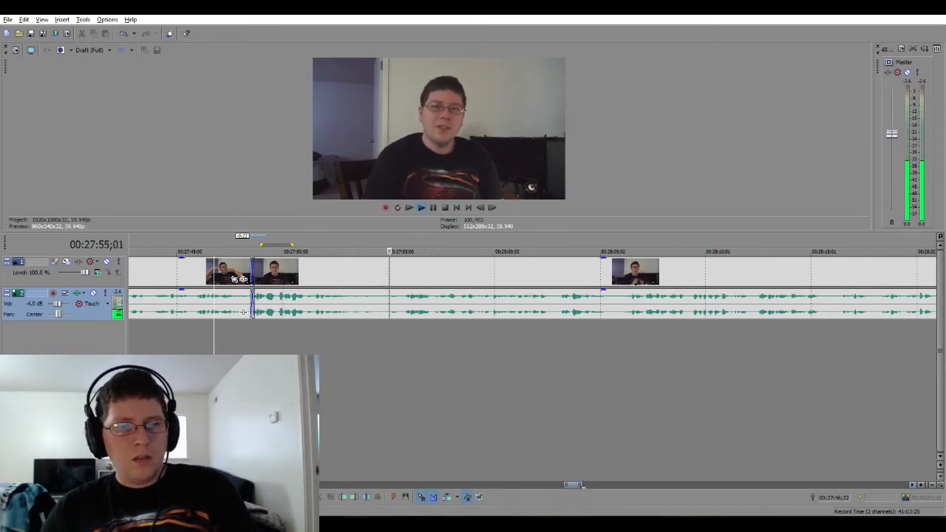
click(354, 330)
click(348, 333)
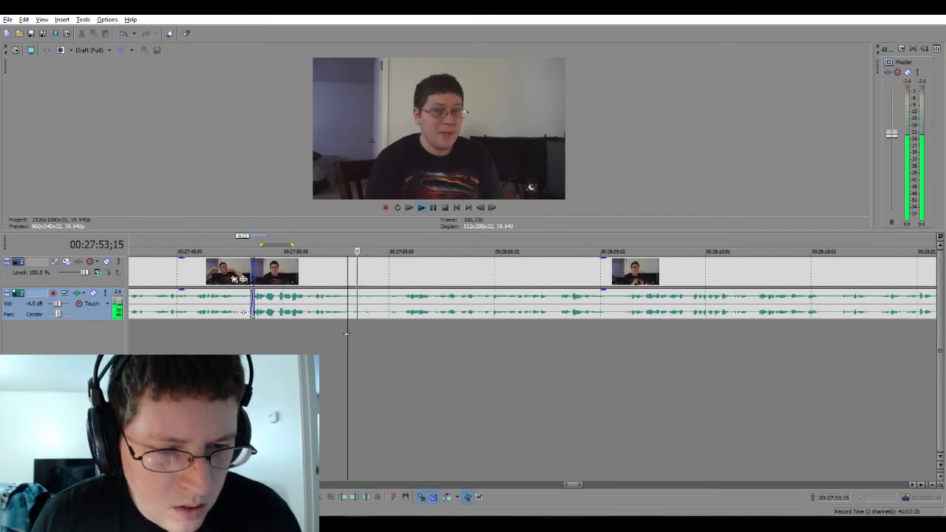
scroll(365, 331, up, 5)
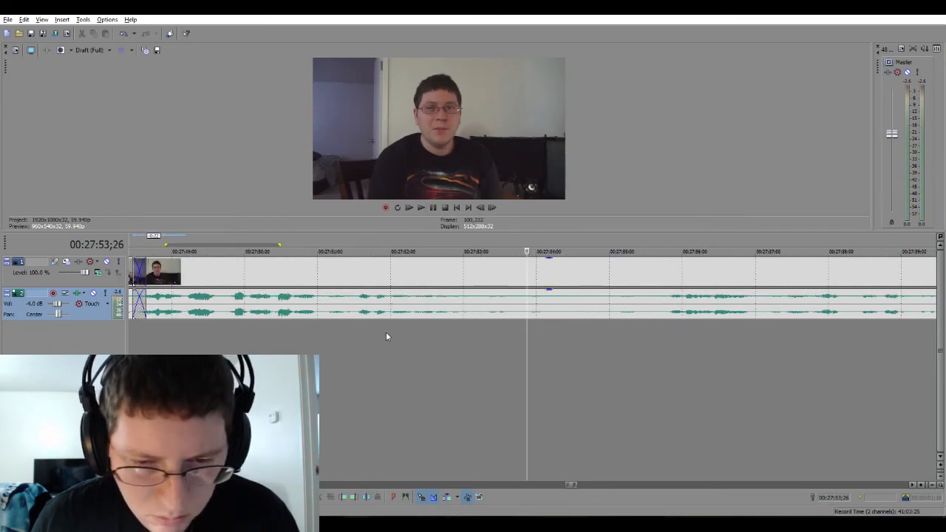
mouse_move(523, 330)
mouse_down()
mouse_move(658, 328)
mouse_move(662, 312)
mouse_move(529, 317)
mouse_up()
key(Delete)
Overlap the following footage with the clip ending near 00:27:53;24 as a short crossfade and play back from 00:27:51;23.
click(473, 362)
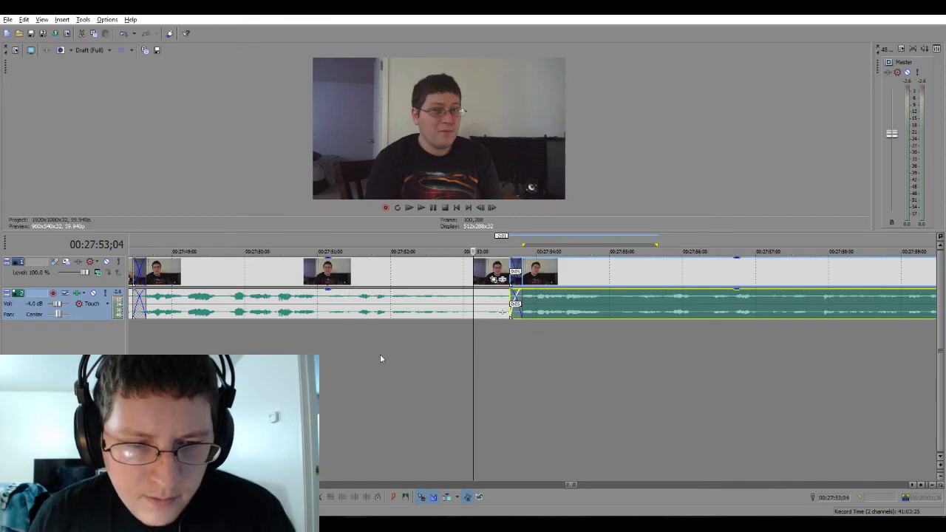
click(373, 356)
key(space)
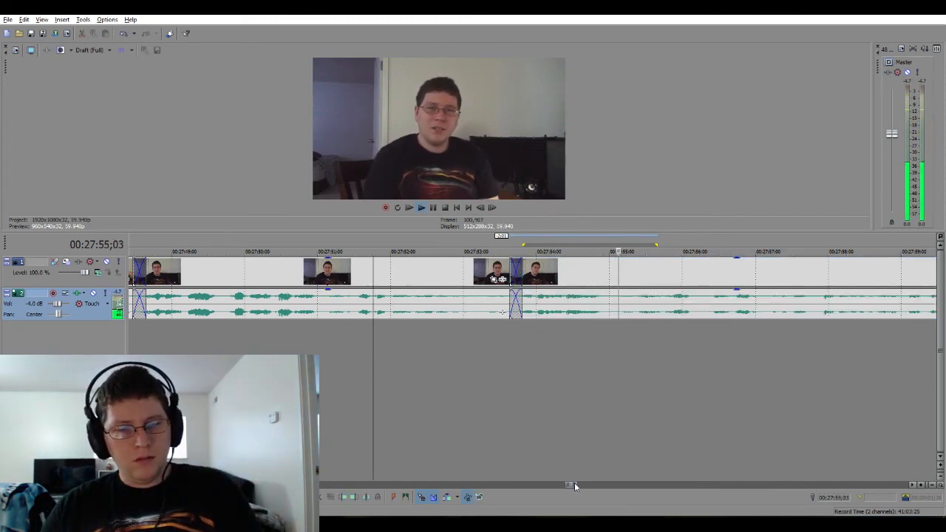
Play on to the pause after 00:28:02, mark it from about 00:28:02;18 to 00:28:04;09, and preview the selection.
scroll(503, 313, down, 4)
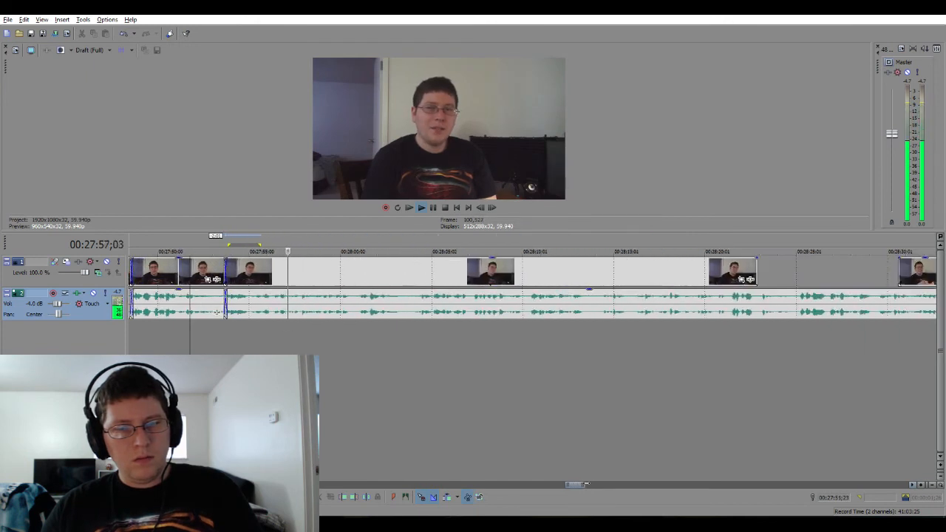
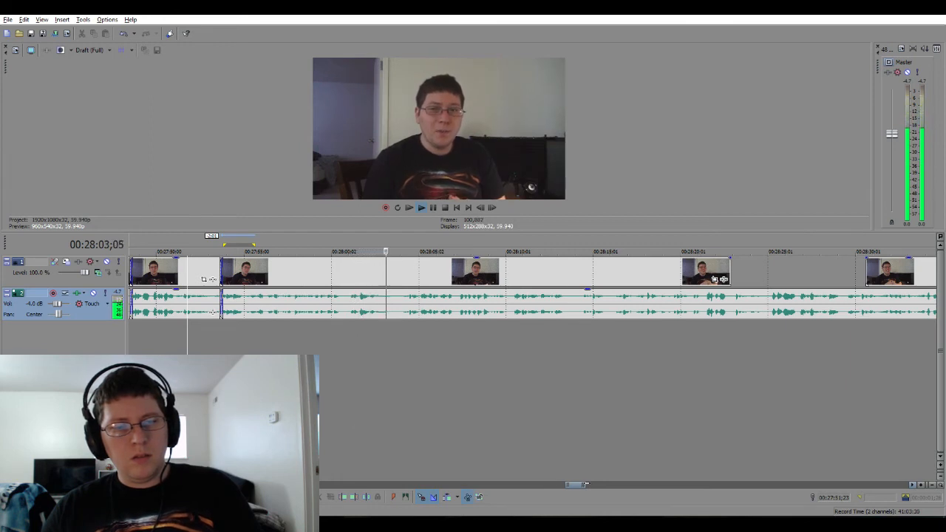
key(space)
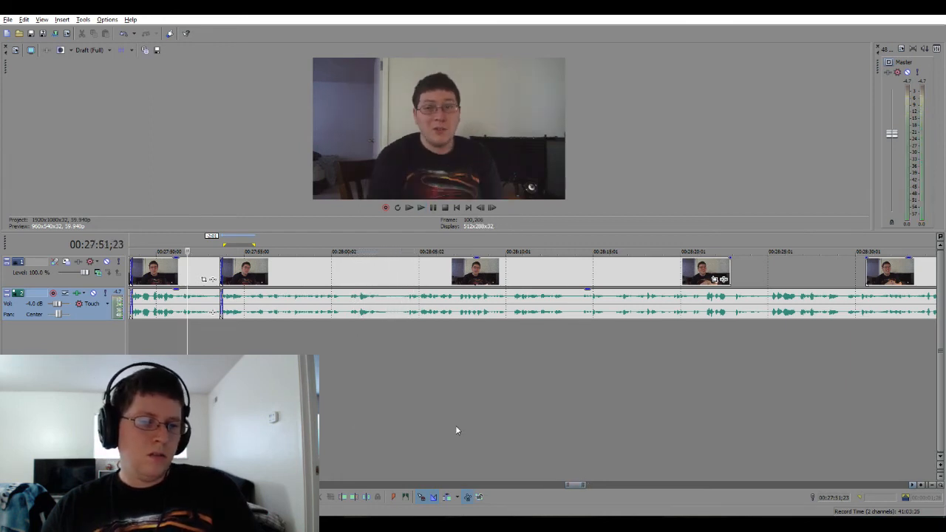
click(398, 347)
scroll(397, 348, up, 3)
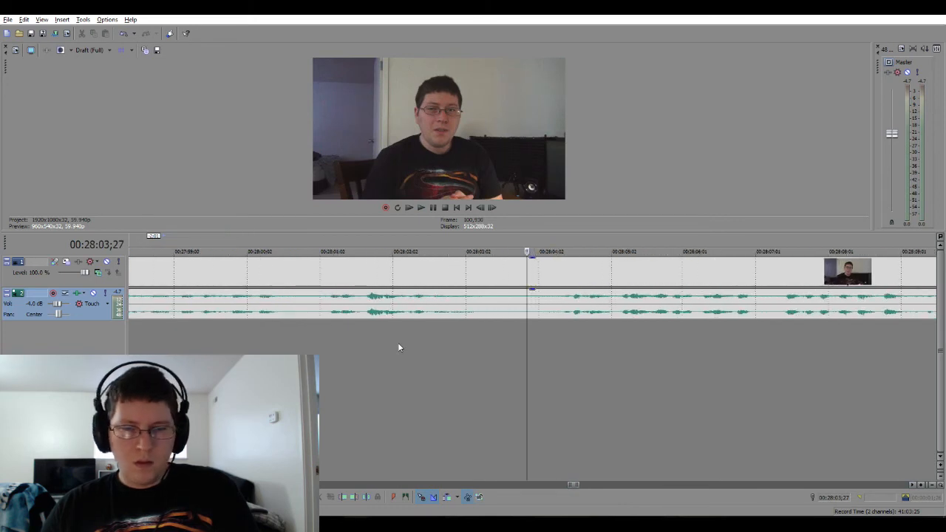
drag(433, 331, 555, 327)
key(space)
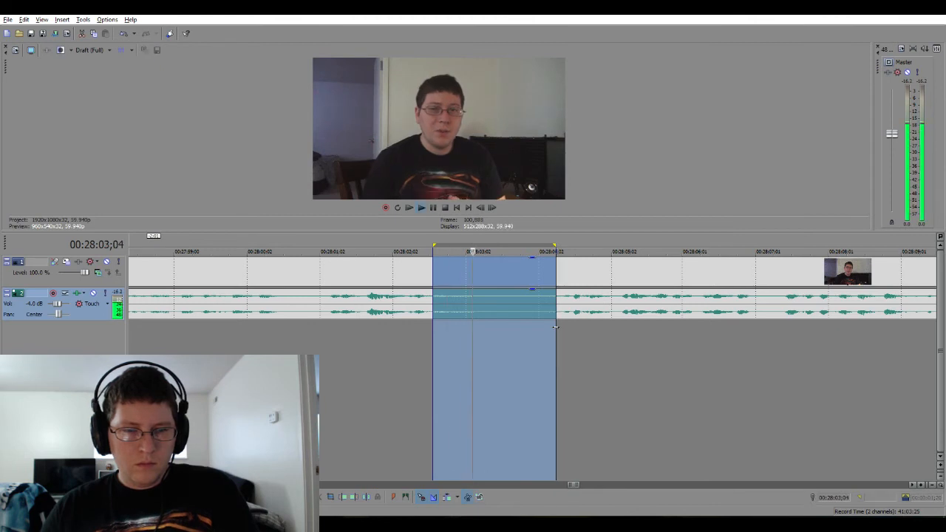
key(space)
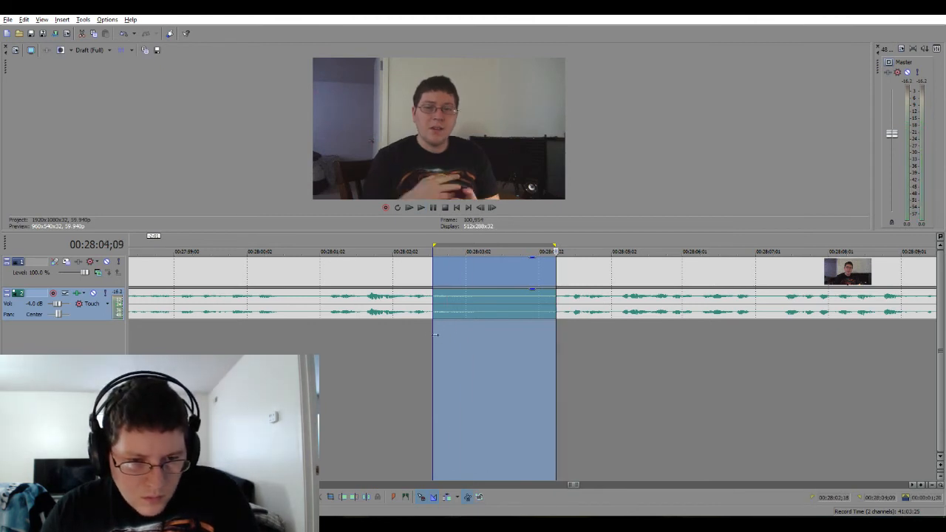
Adjust the selection to run from 00:28:02;25 to 00:28:04;10, previewing its boundary, and delete the selected pause.
drag(435, 335, 448, 339)
key(space)
key(space)
key(space)
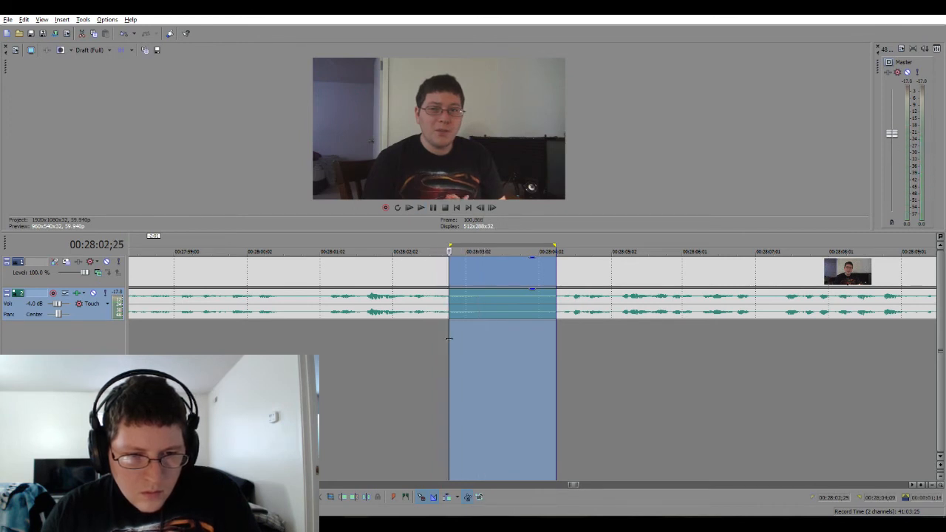
key(space)
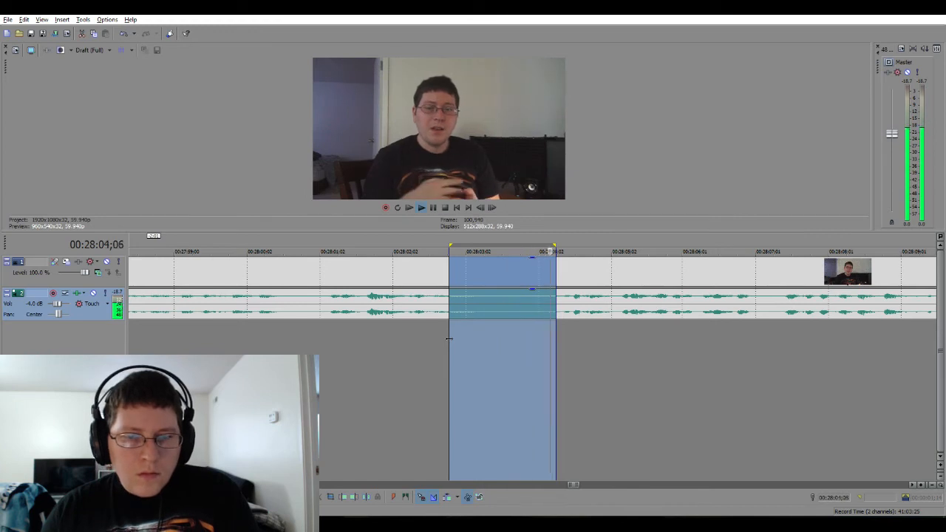
key(space)
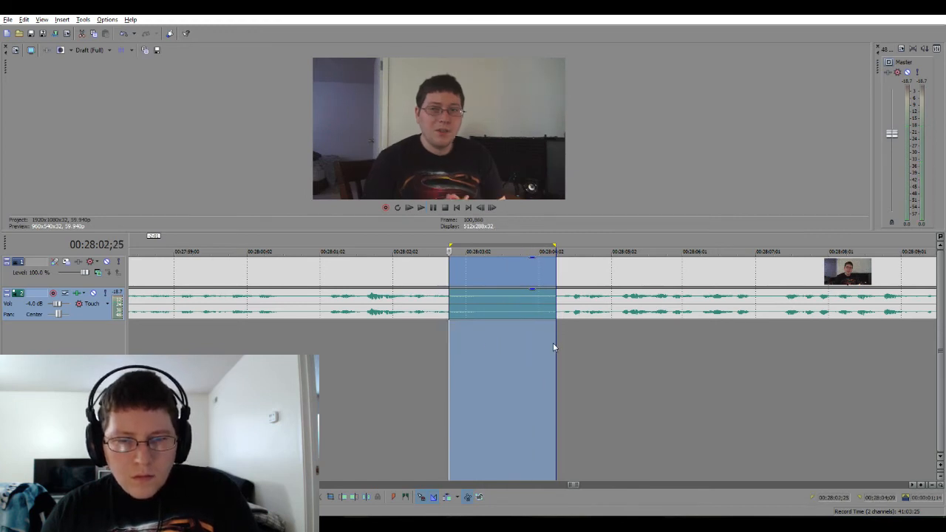
drag(555, 343, 560, 345)
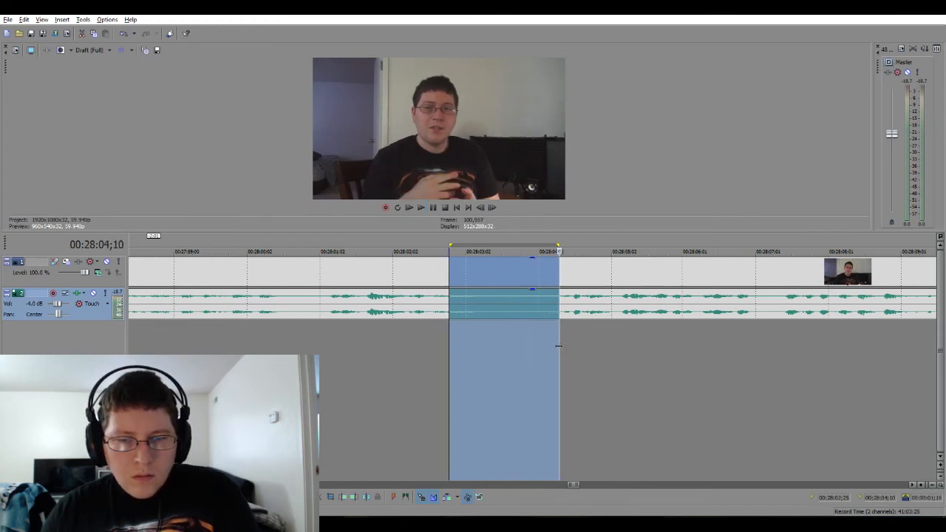
key(Delete)
Overlap the following footage with the clip ending at 00:28:02;25 as a short crossfade and play back from 00:28:01;11.
click(360, 384)
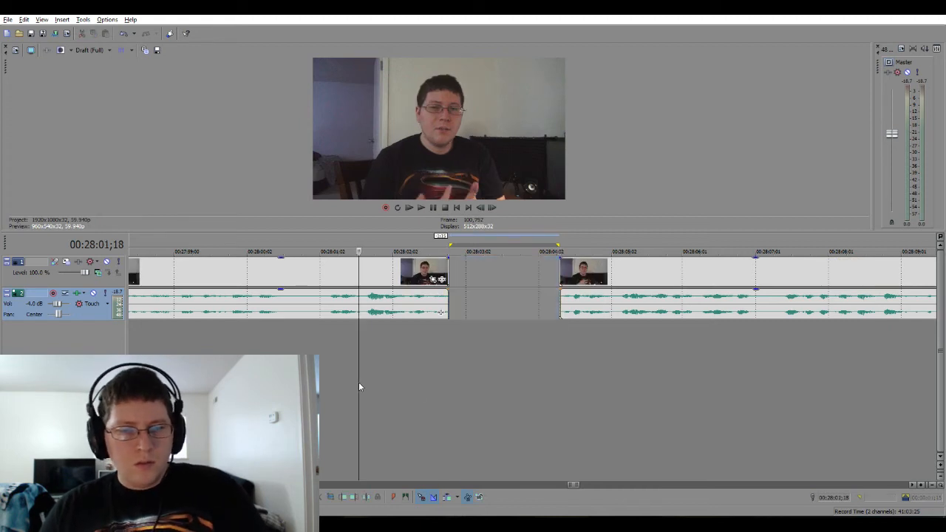
drag(594, 311, 473, 318)
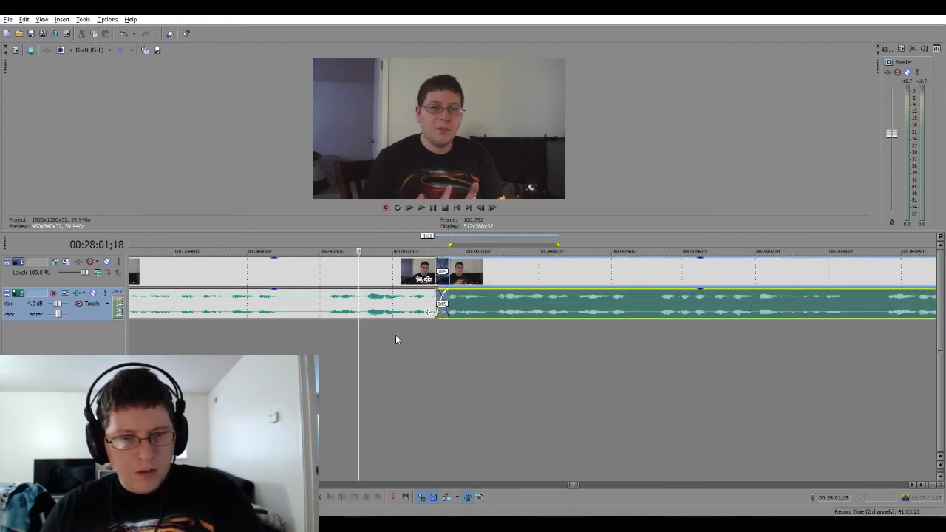
click(342, 350)
key(space)
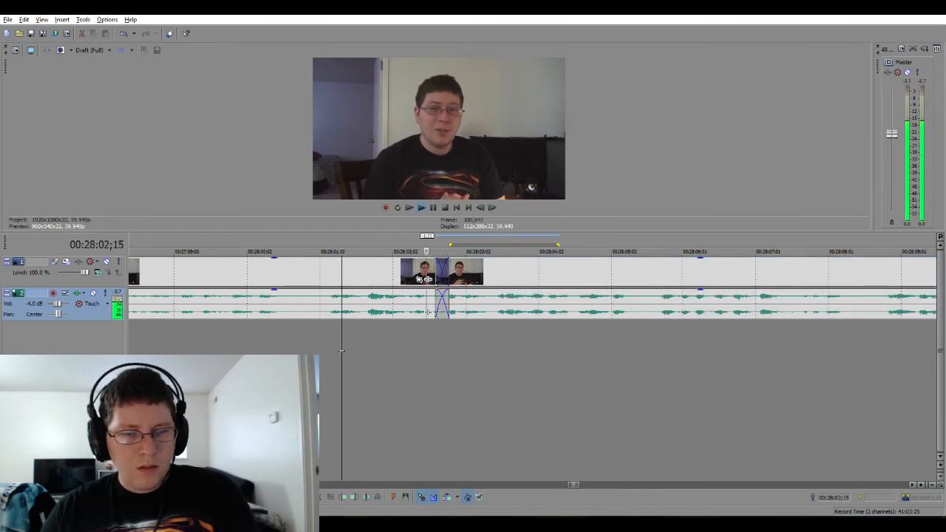
key(space)
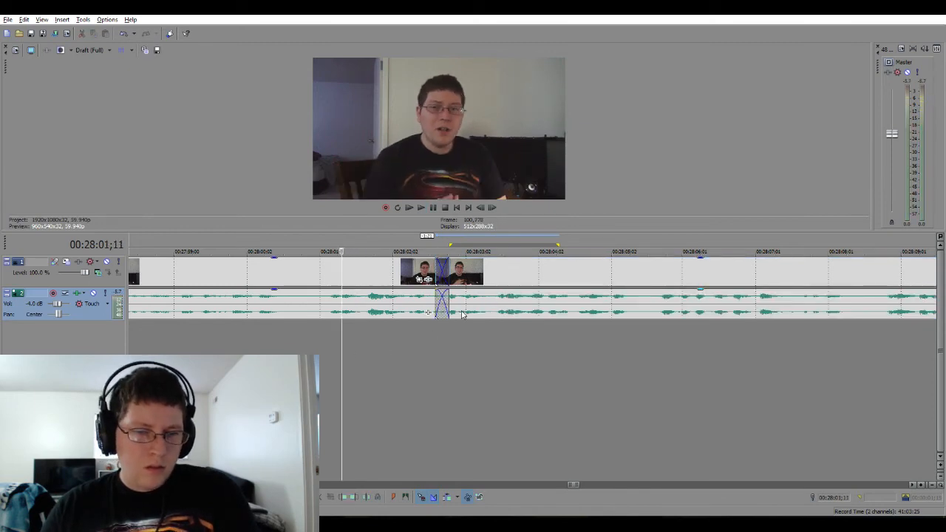
Extend the start of the clip after the join near 00:28:02;25 slightly earlier, restore the crossfade, and replay the join.
mouse_move(462, 314)
mouse_down()
mouse_move(517, 311)
mouse_move(470, 310)
mouse_up()
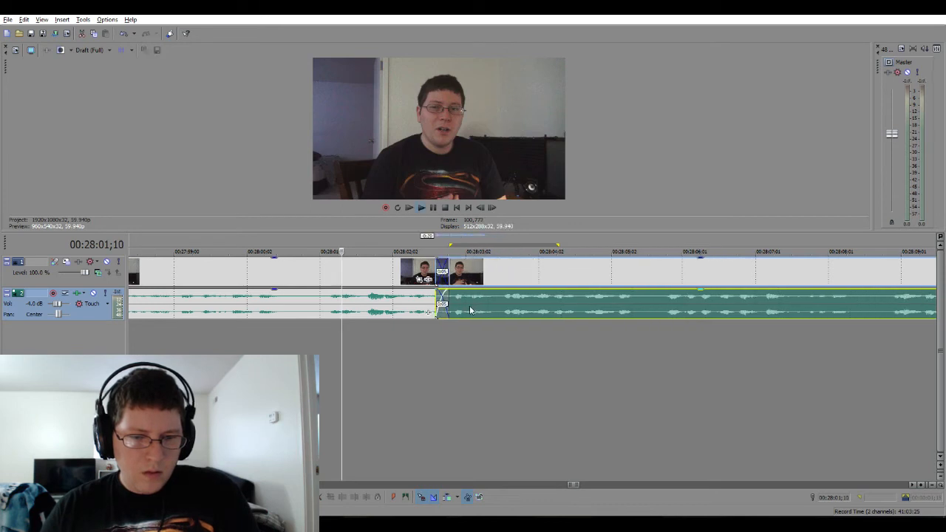
key(space)
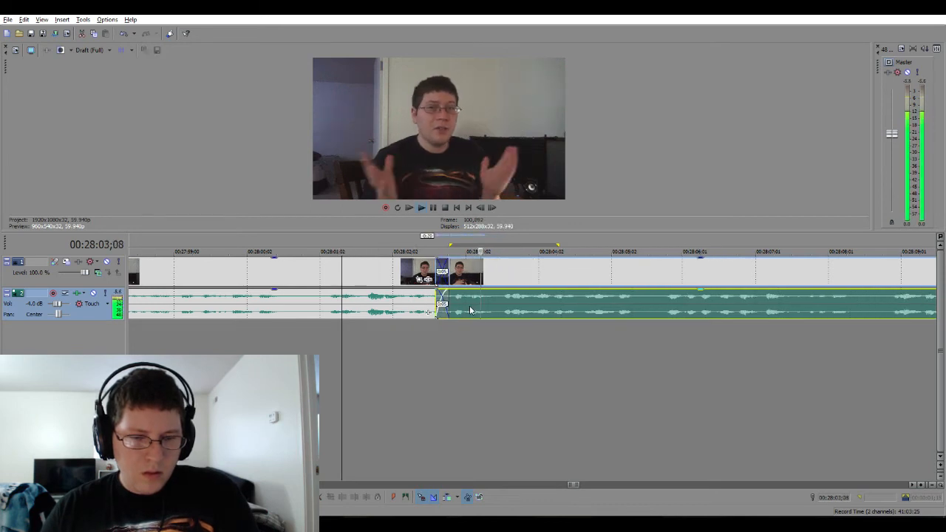
key(space)
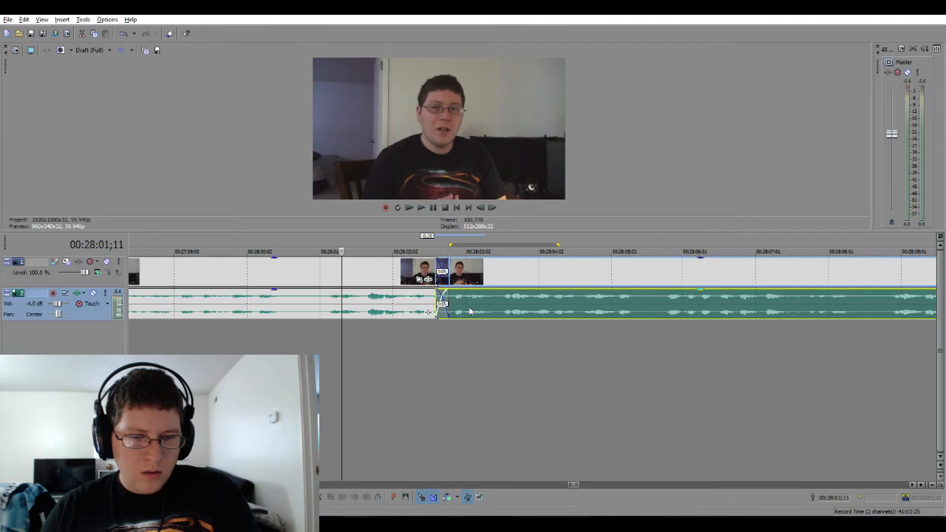
Undo the last overlap, extend the following clip's start a little further, and rejoin it near 00:28:02;25 with a short crossfade.
key(ctrl+z)
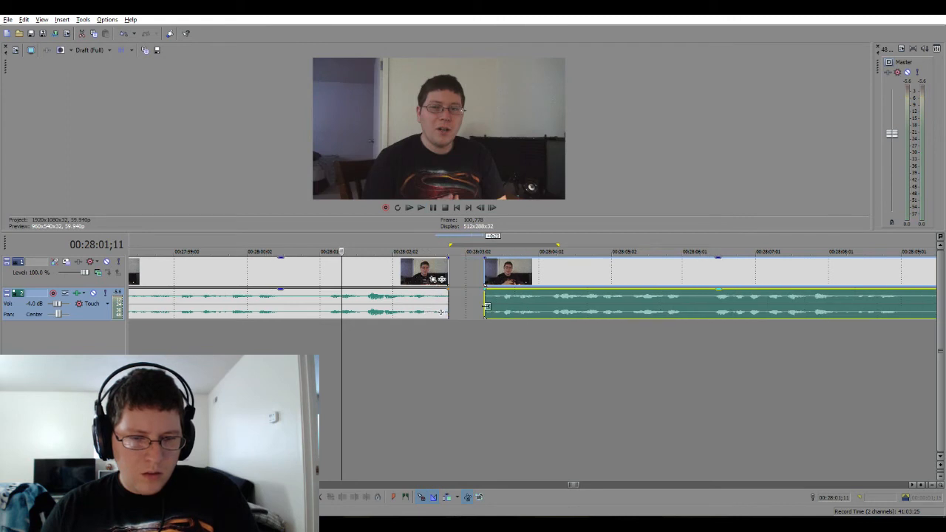
drag(485, 306, 479, 308)
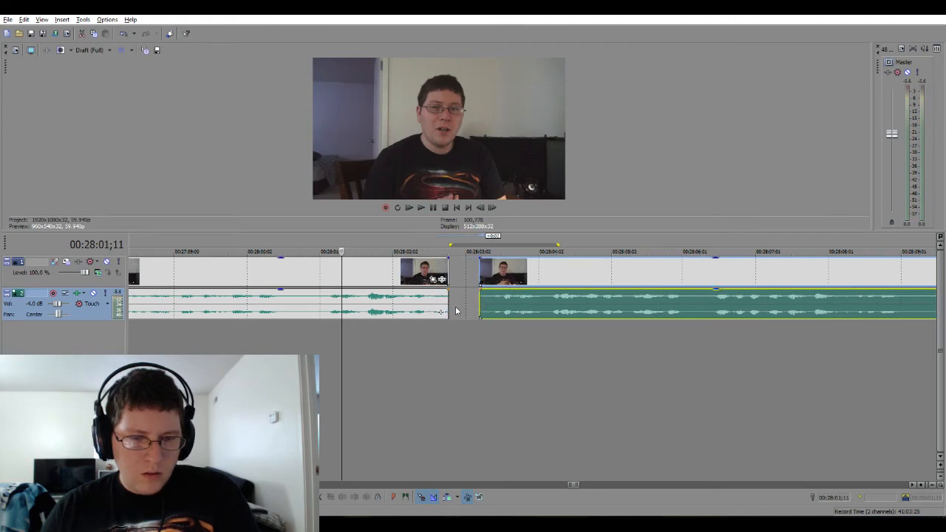
click(447, 303)
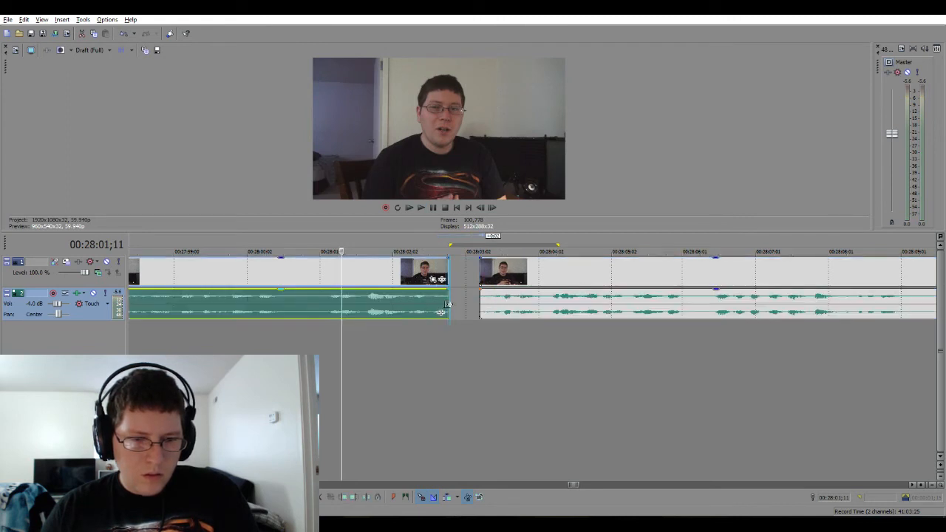
drag(485, 313, 445, 314)
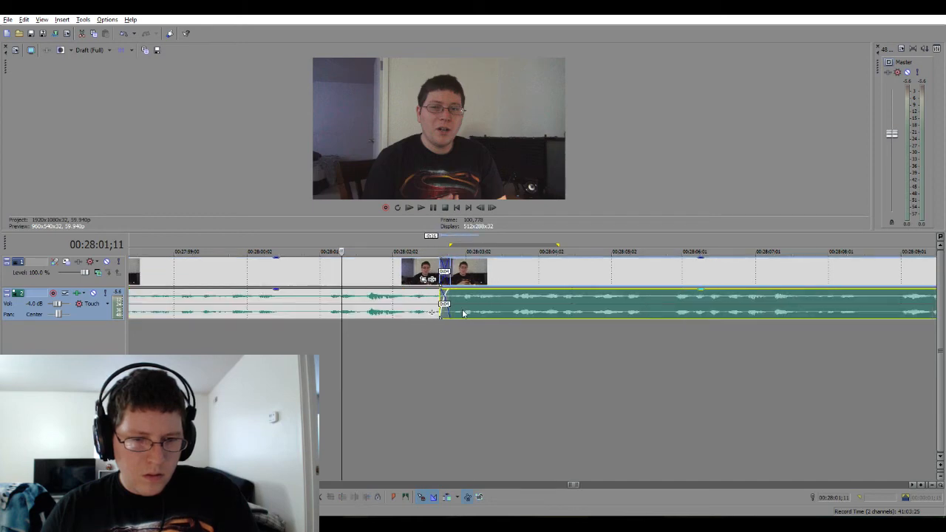
key(space)
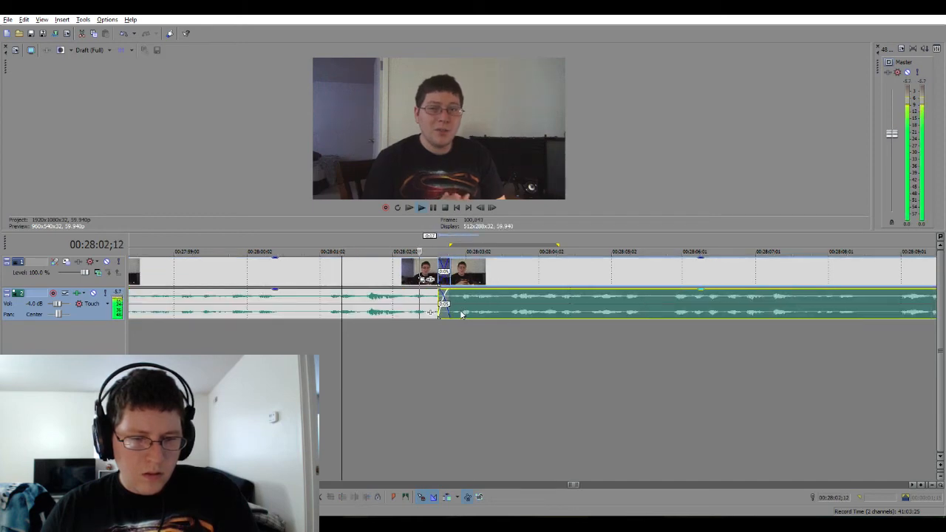
click(397, 333)
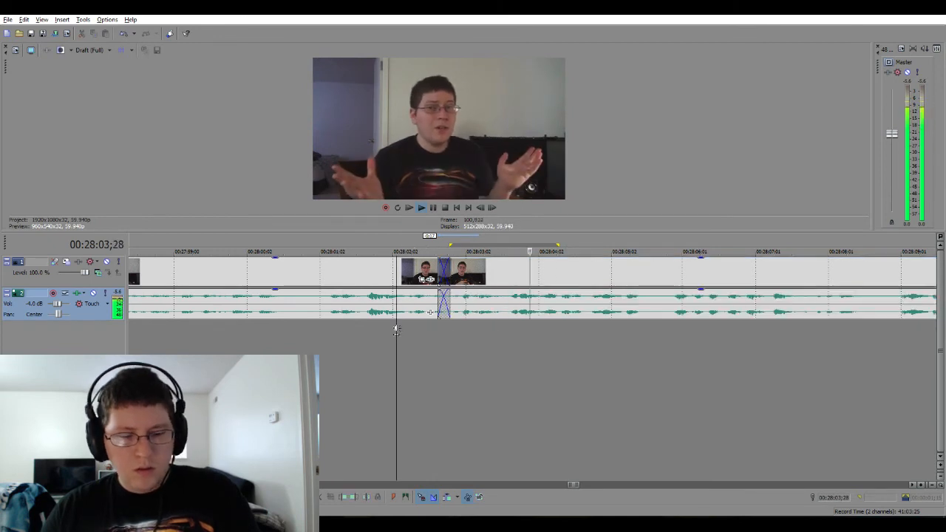
Move the video clip after the gap near 00:28:21 back against the end of the preceding video clip.
scroll(581, 480, down, 3)
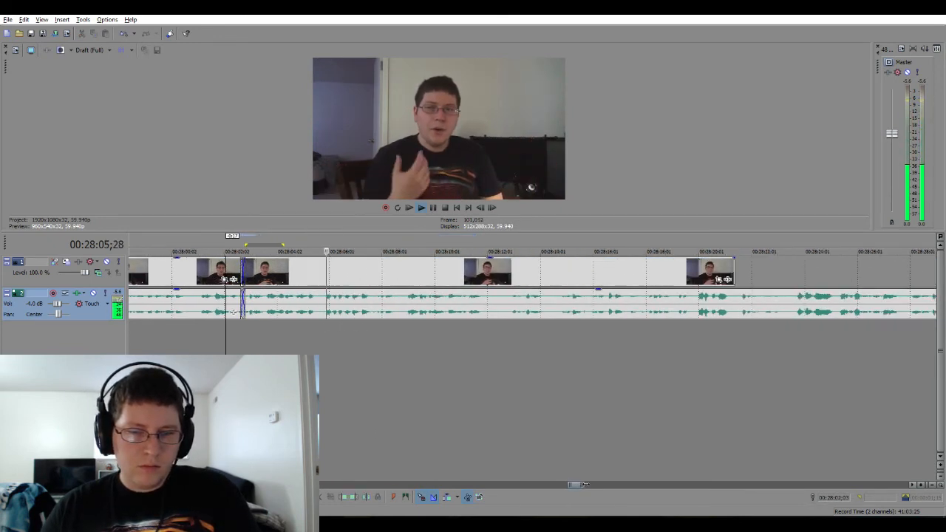
scroll(234, 311, down, 1)
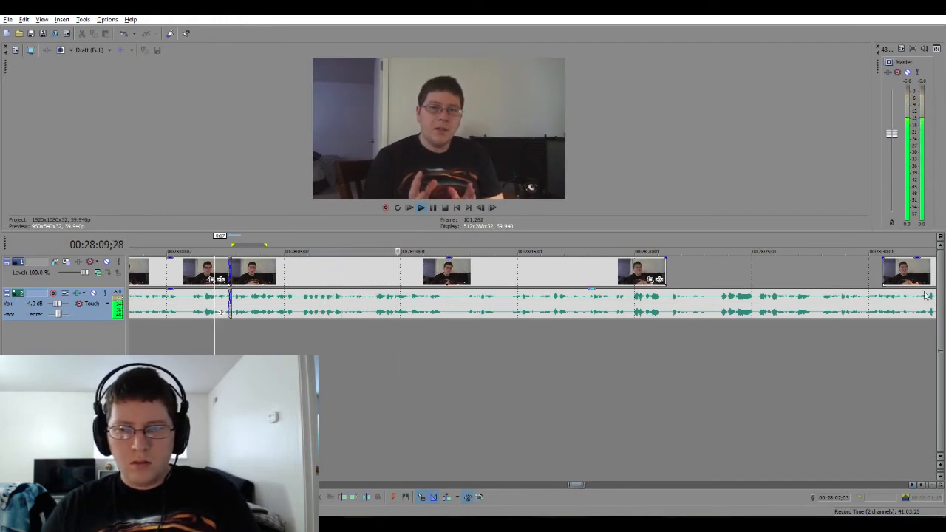
drag(923, 277, 707, 281)
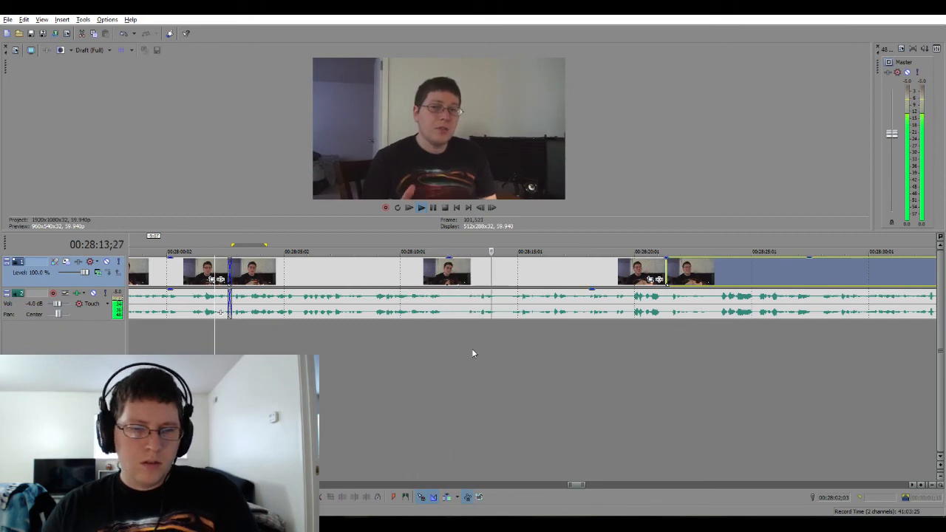
Select the pause from about 00:28:11;26 to 00:28:12;23 and delete it.
key(space)
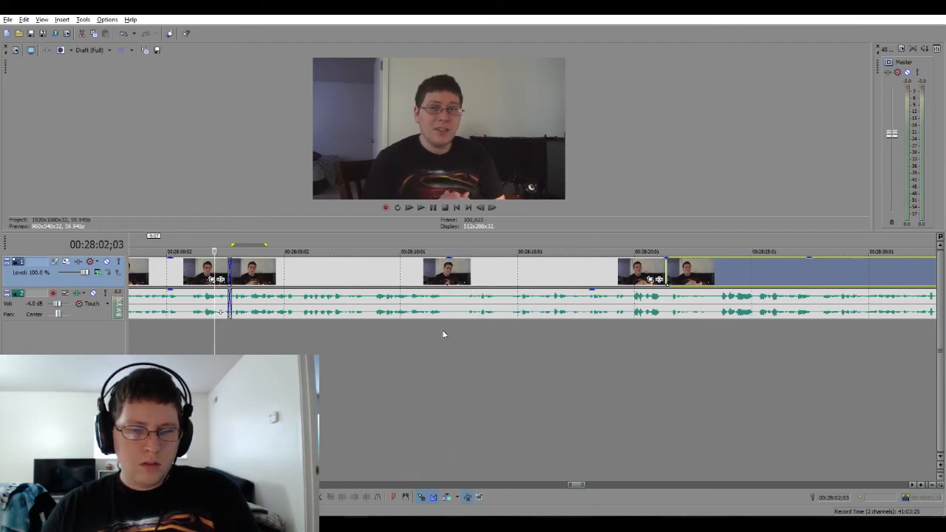
click(457, 331)
scroll(457, 331, up, 3)
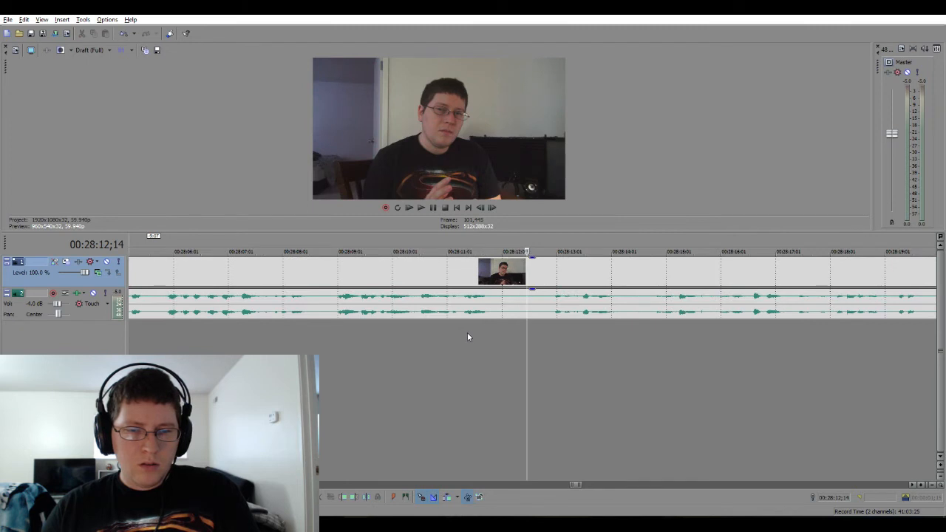
drag(492, 331, 544, 333)
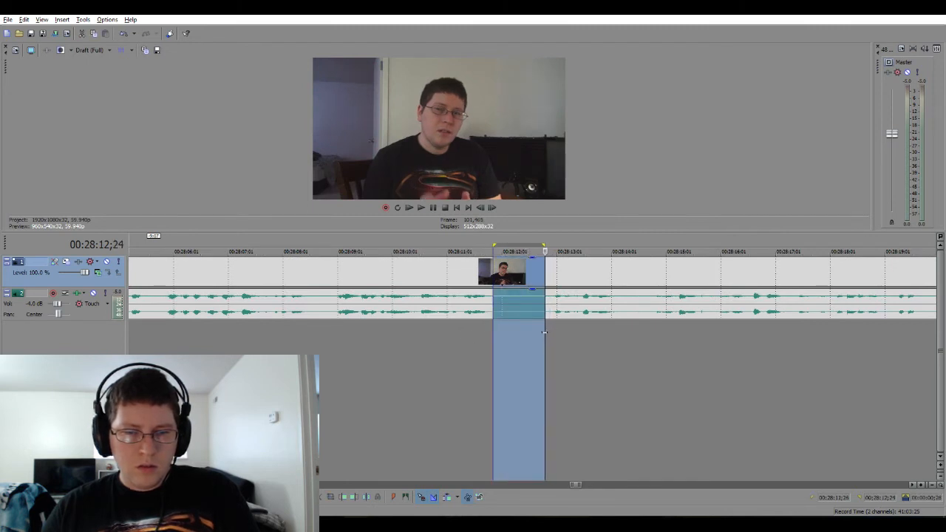
key(Delete)
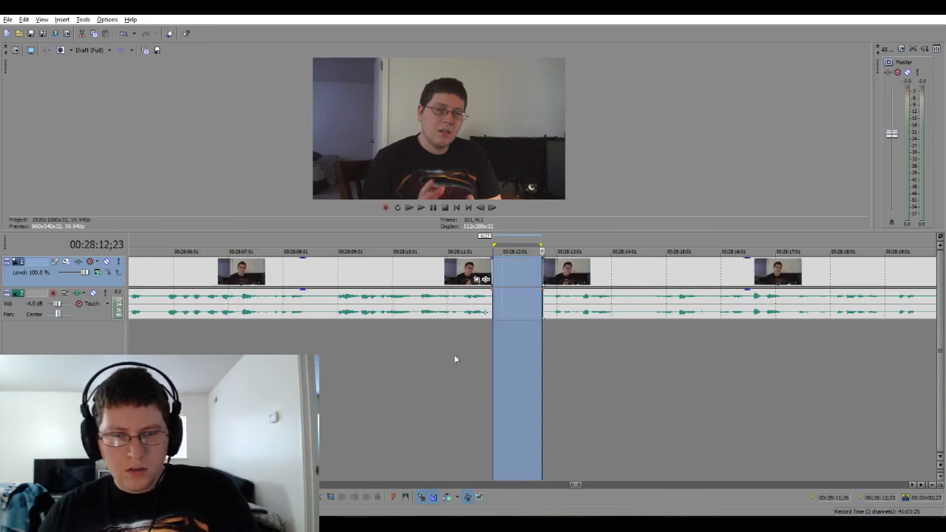
Overlap the following footage with the clip ending near 00:28:11;26 as a short crossfade and play back from 00:28:09;29.
click(453, 354)
drag(570, 317, 510, 321)
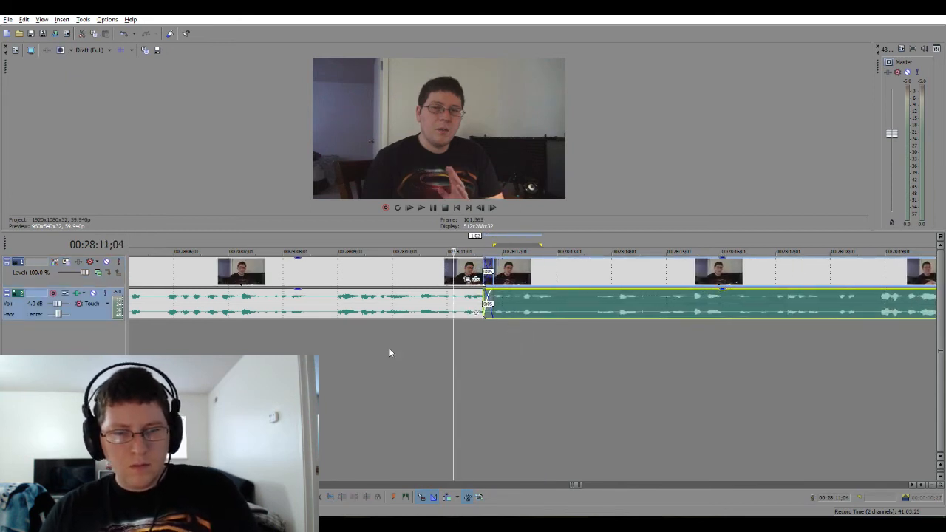
click(391, 352)
key(space)
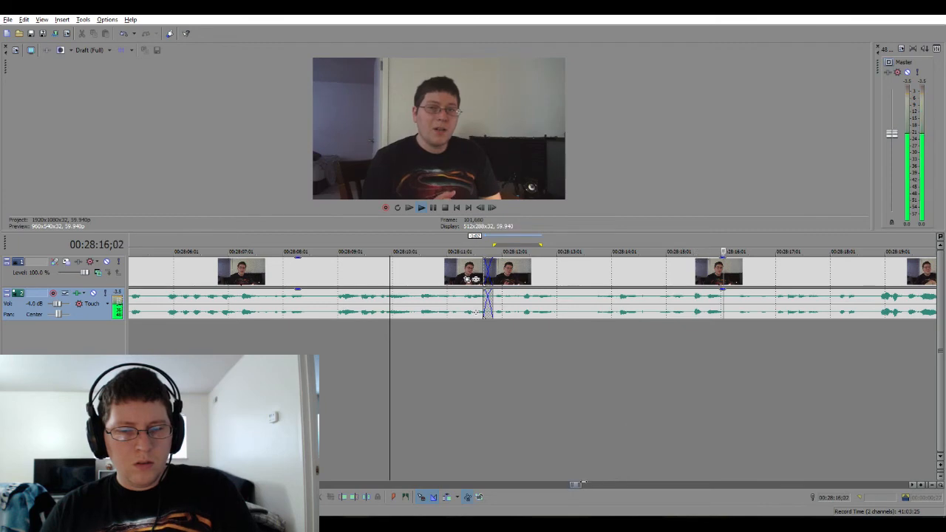
Close the video gap near 00:28:20 by moving the following video clip against the preceding one, and stop playback.
scroll(579, 484, down, 3)
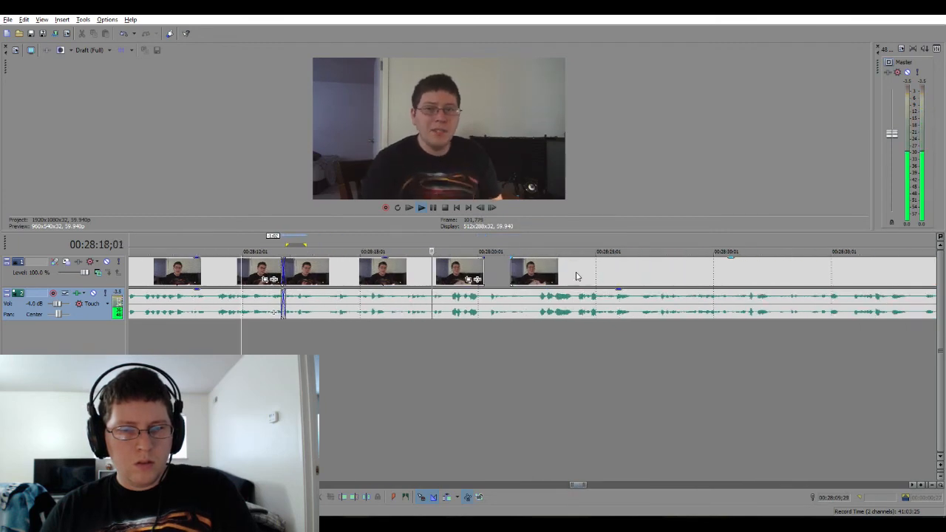
click(564, 277)
drag(564, 277, 551, 278)
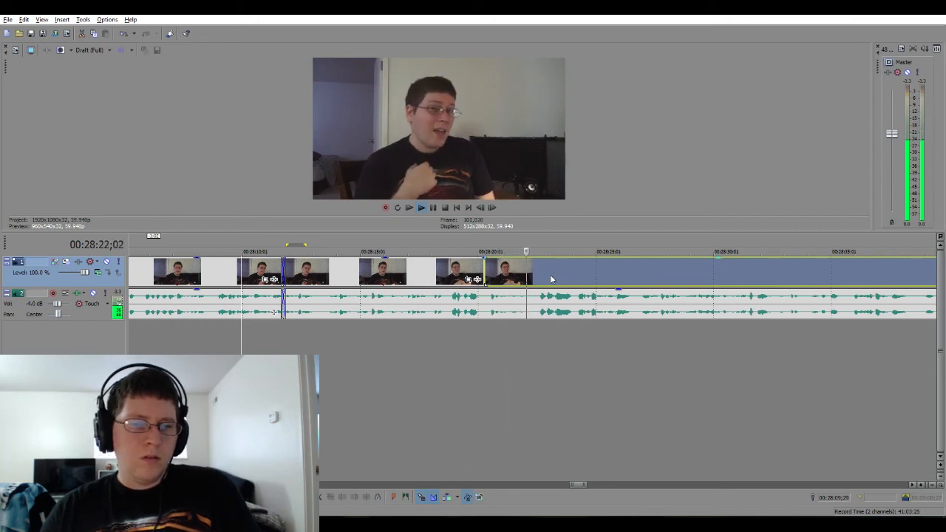
key(space)
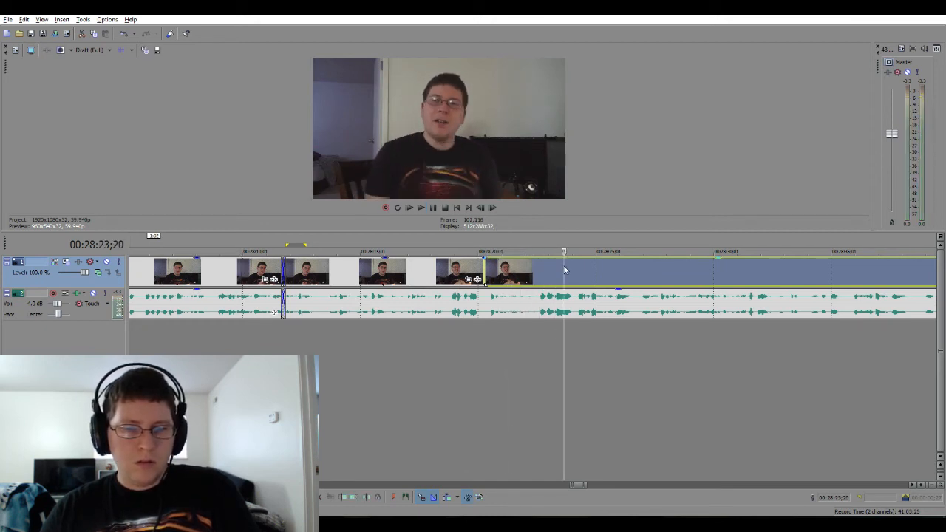
Play back the footage from about 00:28:18;28 and pause at 00:28:38;17 to find the next section to cut.
click(556, 303)
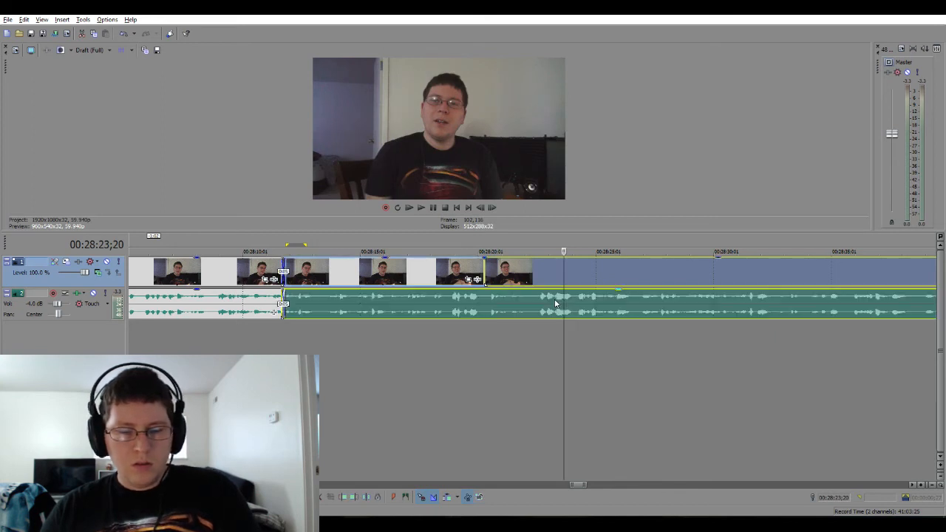
click(555, 303)
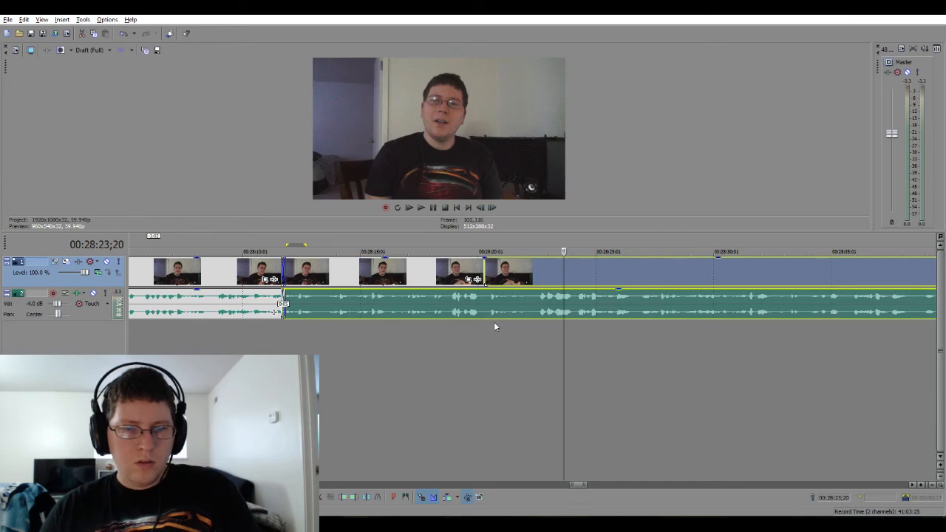
click(453, 331)
key(space)
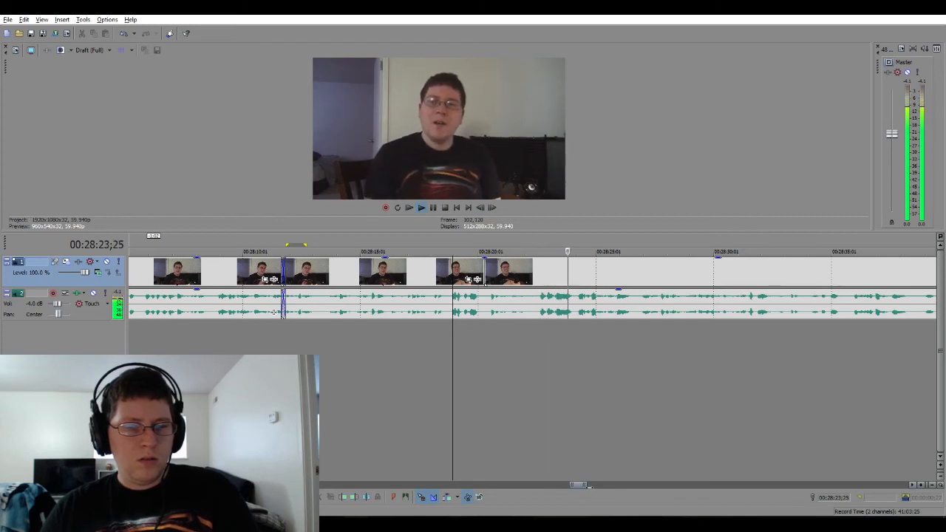
scroll(274, 312, down, 5)
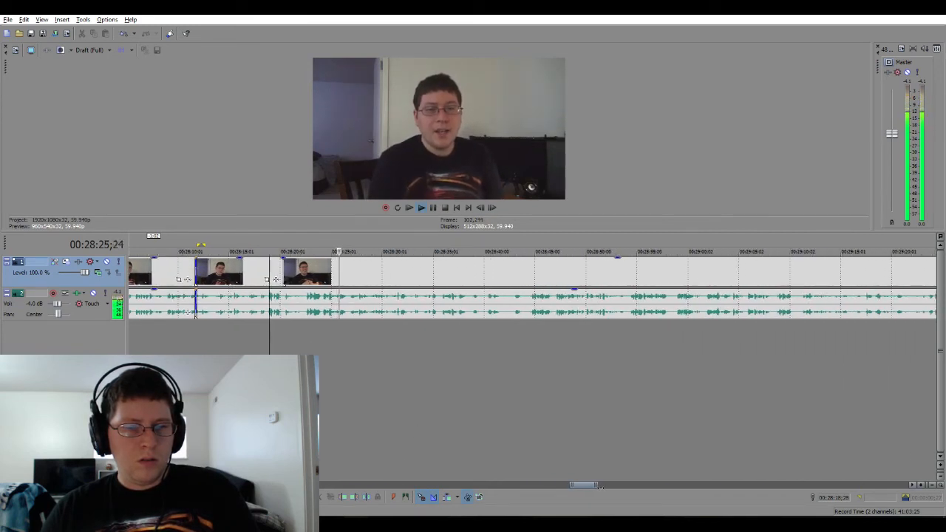
scroll(269, 312, down, 2)
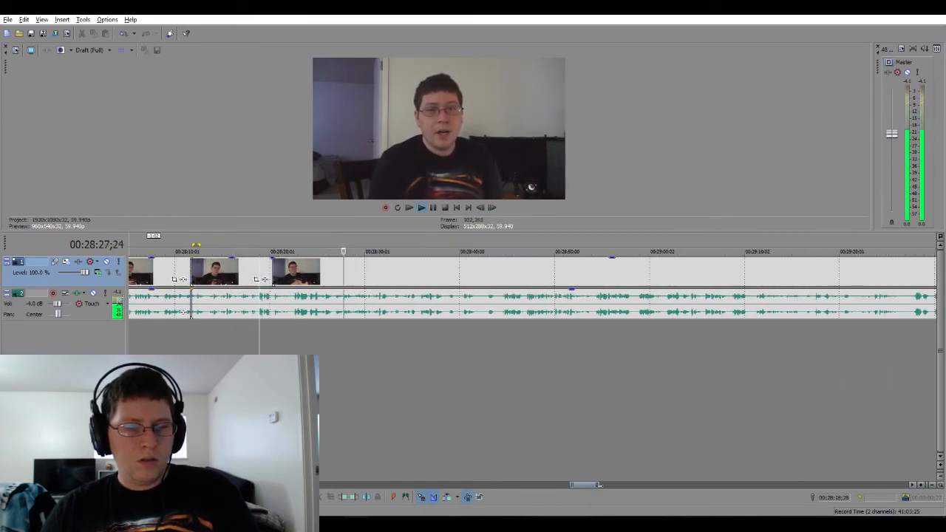
scroll(182, 312, up, 2)
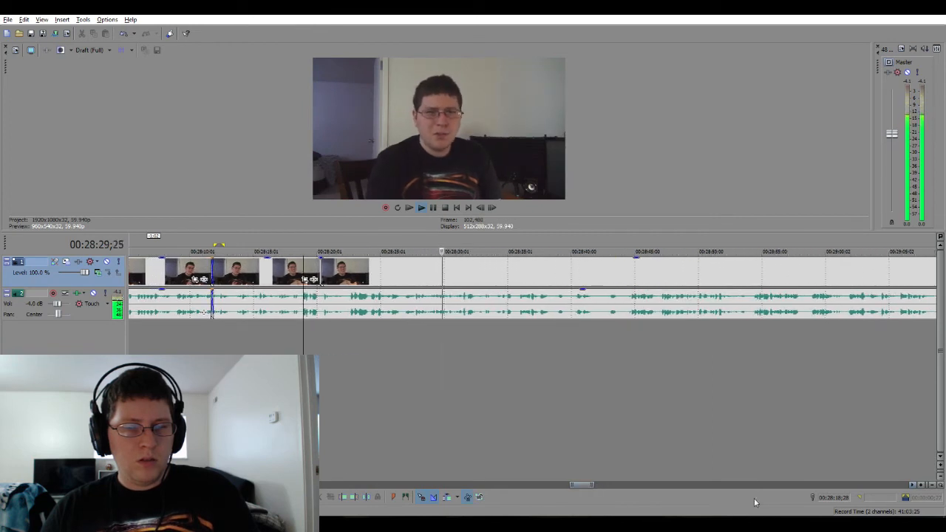
drag(916, 487, 915, 485)
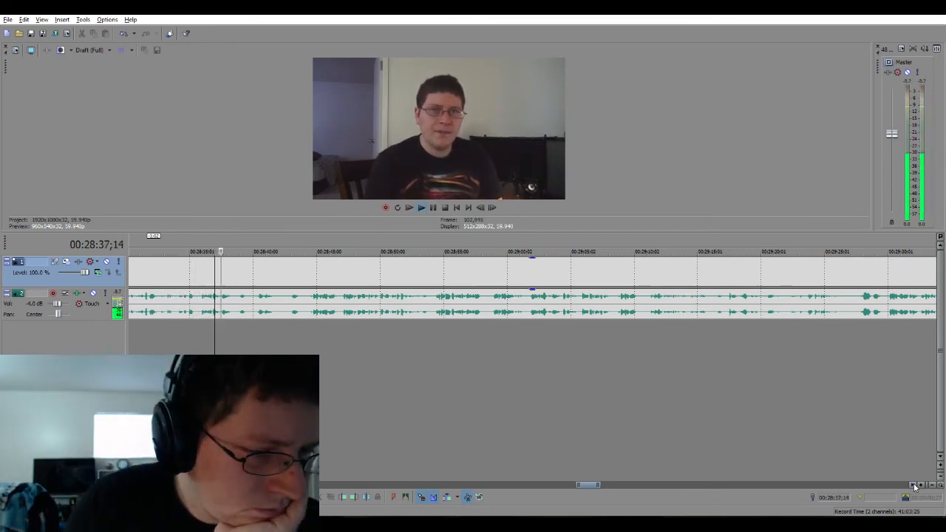
key(Return)
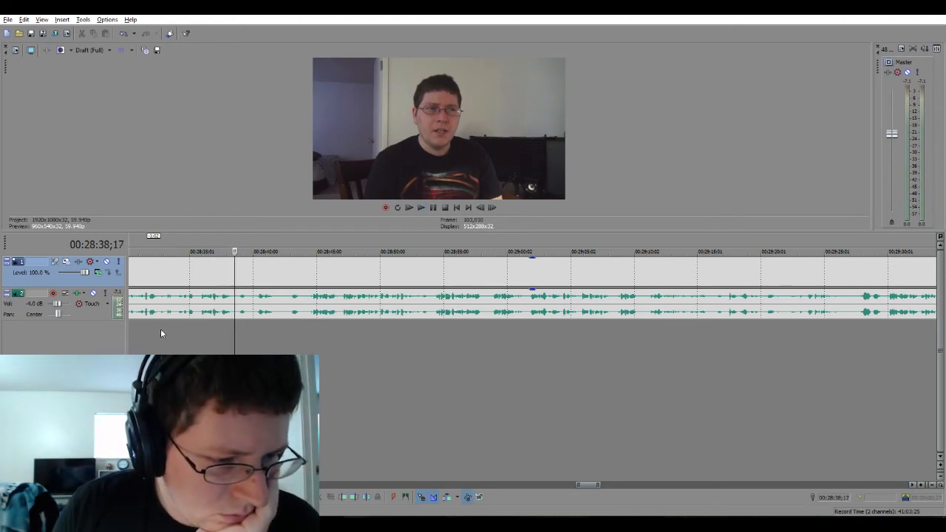
Select the section from about 00:28:33;28 to 00:28:35;15 on both tracks and delete it.
drag(161, 330, 200, 329)
key(space)
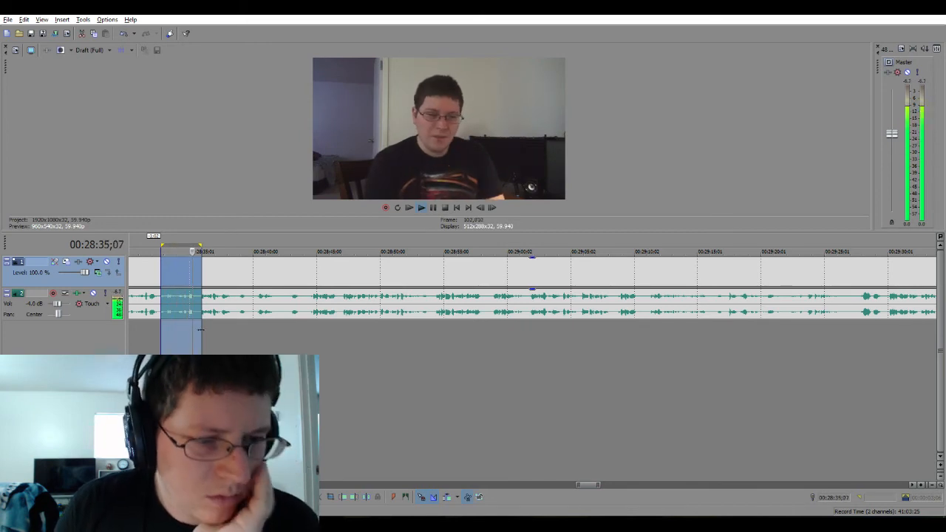
drag(199, 333, 176, 340)
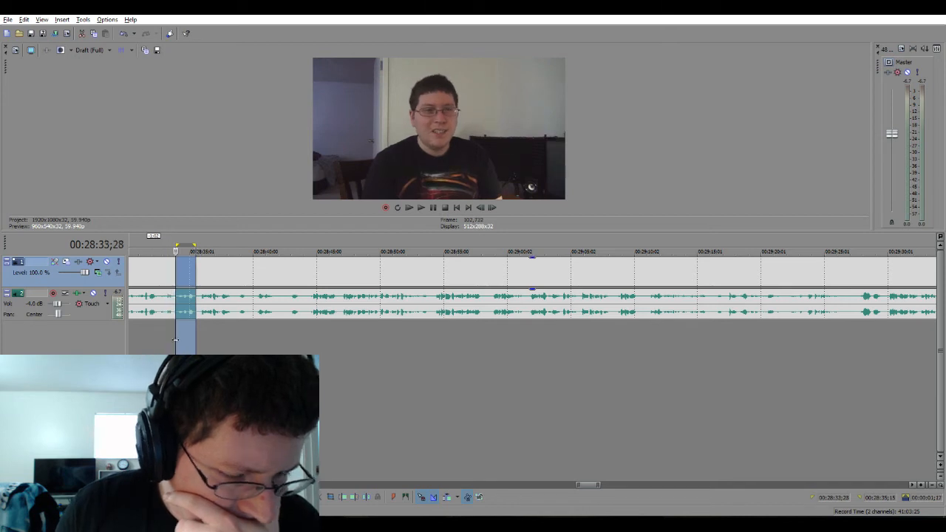
key(Delete)
click(150, 337)
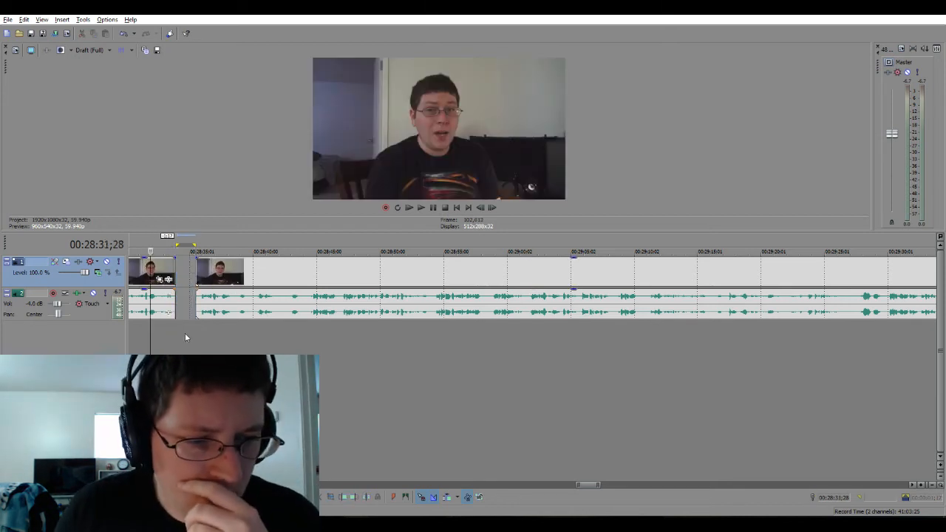
Overlap the following footage with the clip ending near 00:28:33;28 and shorten the overlap to a crossfade of about 5 frames.
drag(199, 314, 174, 313)
click(171, 349)
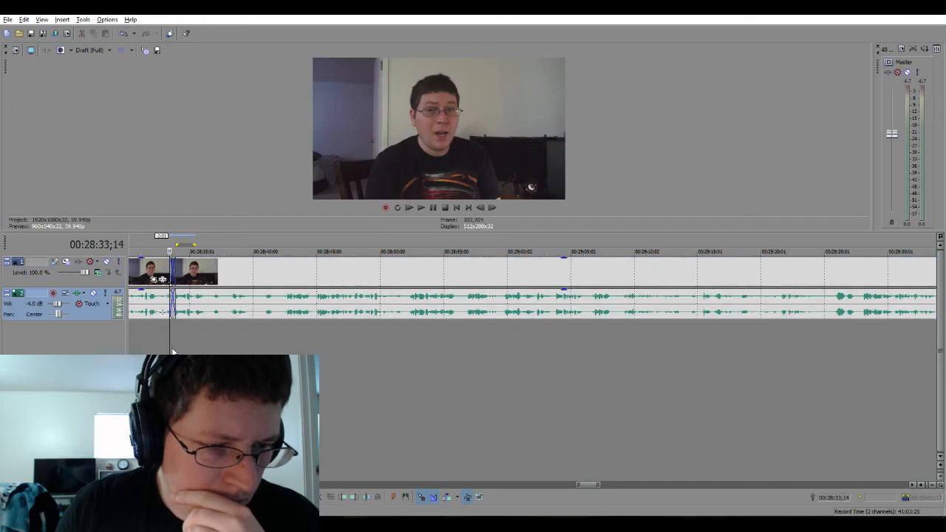
scroll(181, 348, up, 5)
click(474, 341)
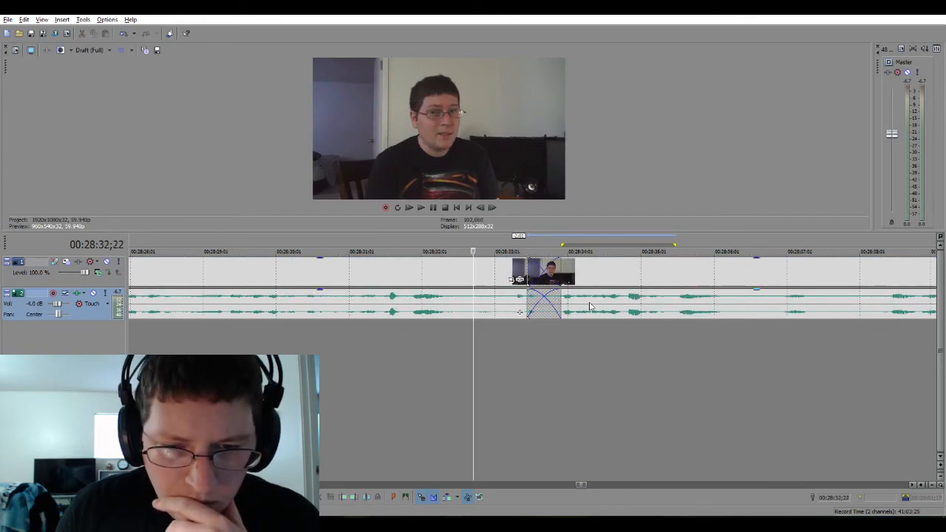
drag(590, 306, 612, 303)
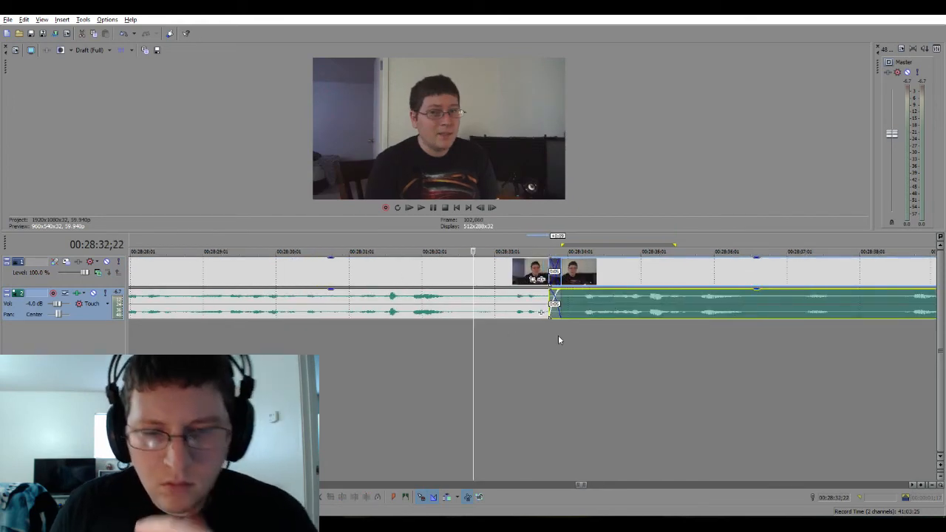
scroll(558, 340, down, 8)
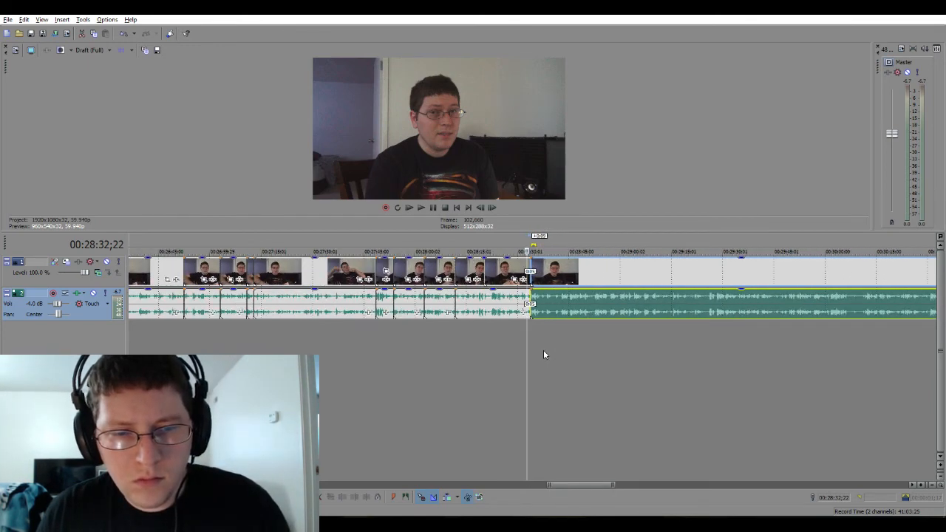
scroll(544, 351, down, 4)
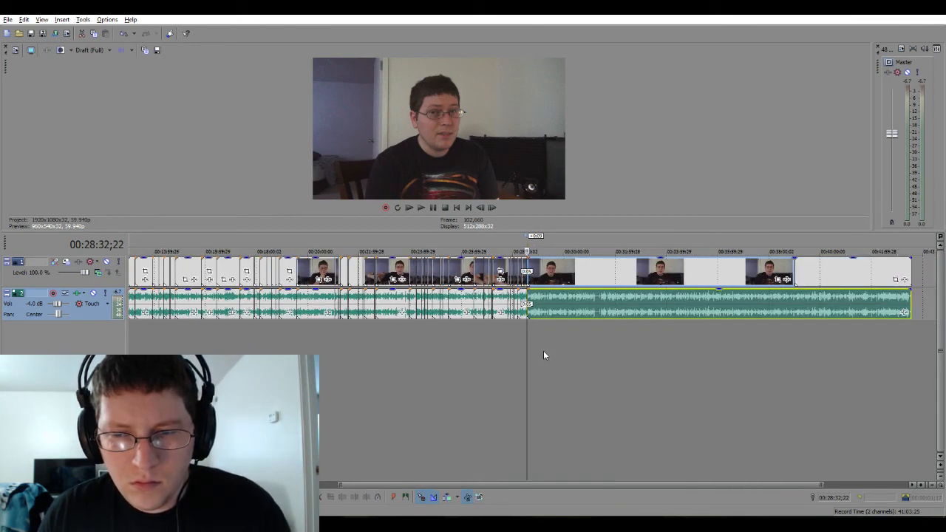
scroll(544, 354, up, 10)
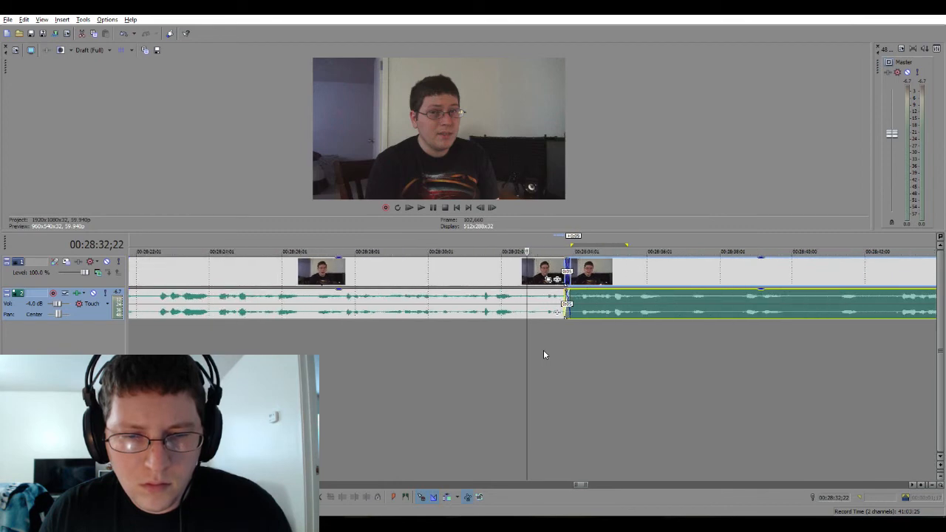
Tighten the start of the clip after the 00:28:33;28 crossfade and play back the join from 00:28:32;22.
key(space)
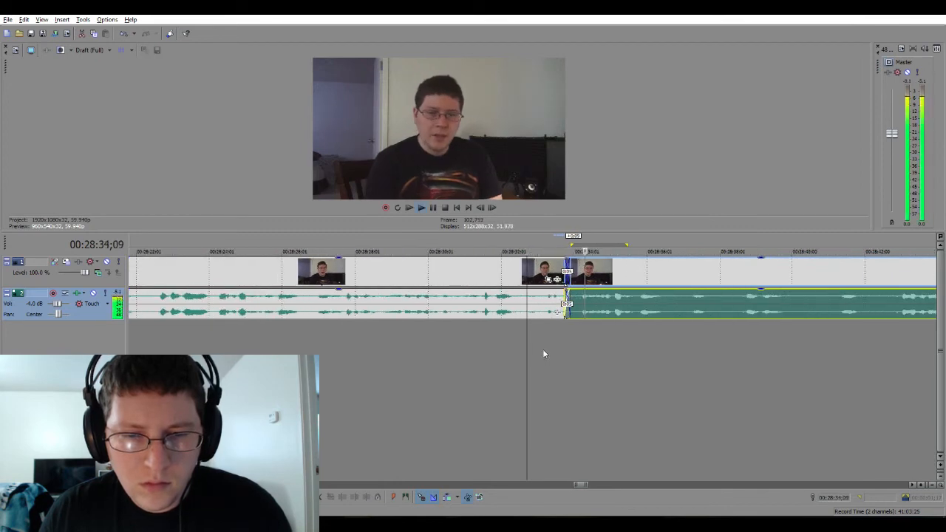
key(space)
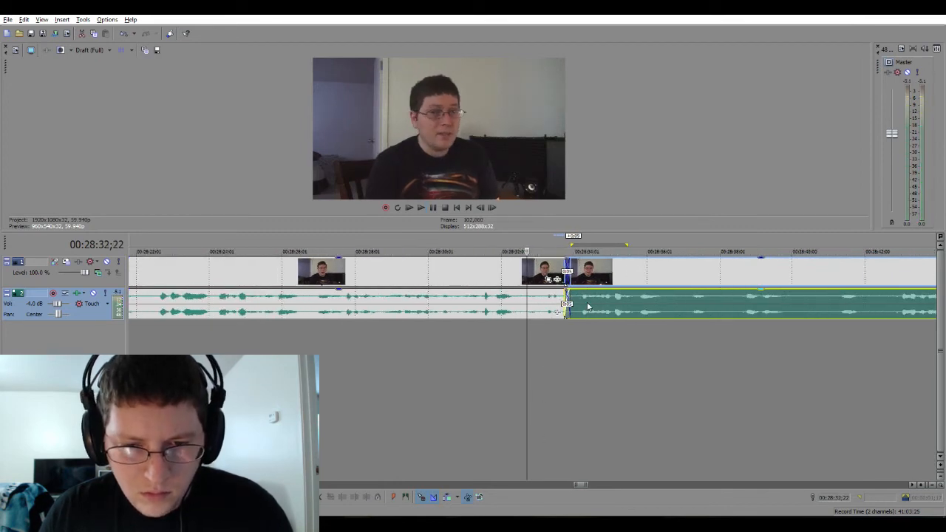
mouse_move(588, 306)
mouse_down()
mouse_move(615, 306)
mouse_move(589, 310)
mouse_up()
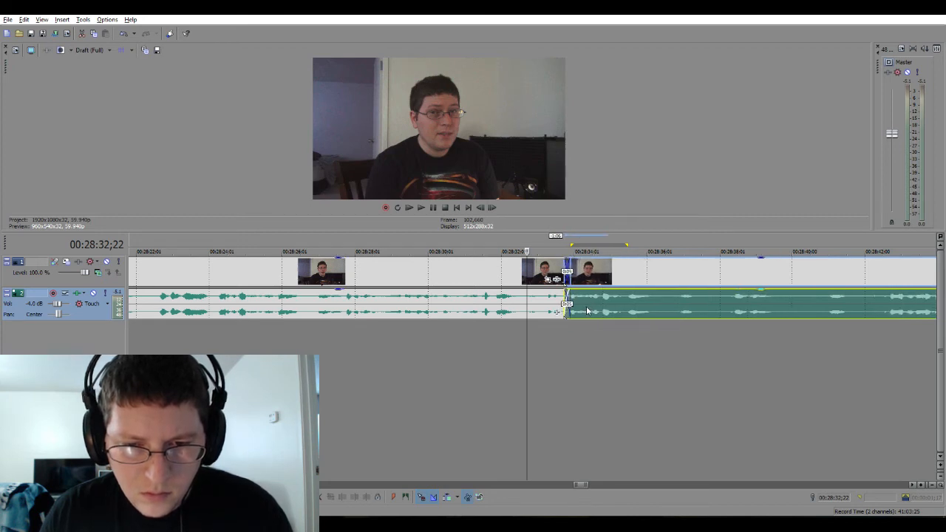
key(space)
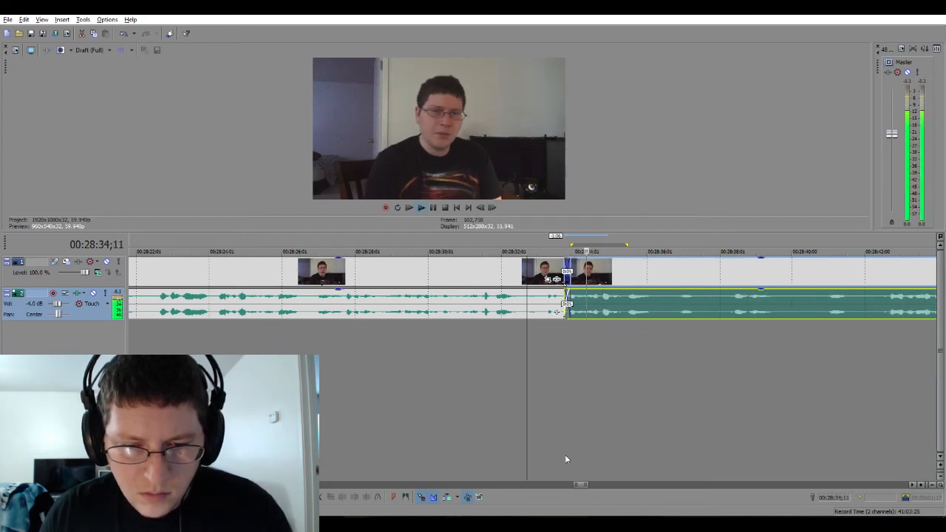
scroll(565, 459, down, 3)
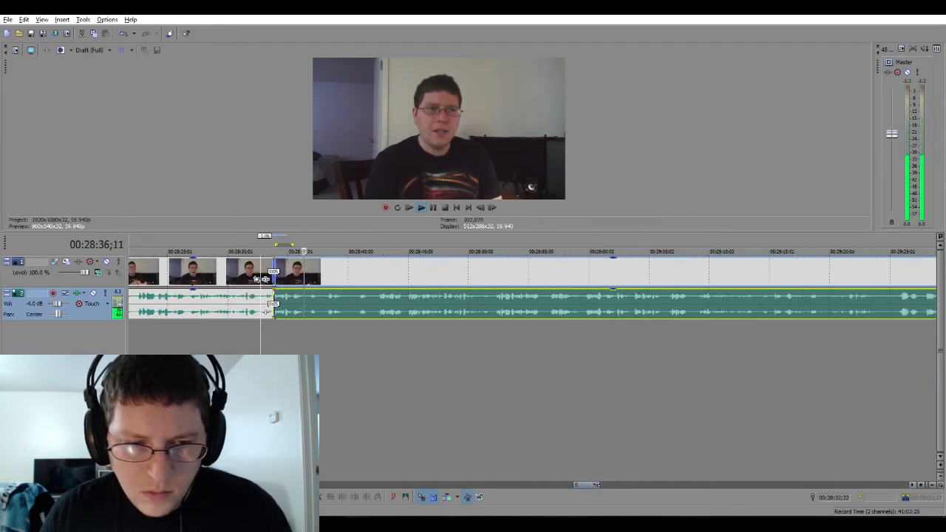
scroll(267, 312, up, 1)
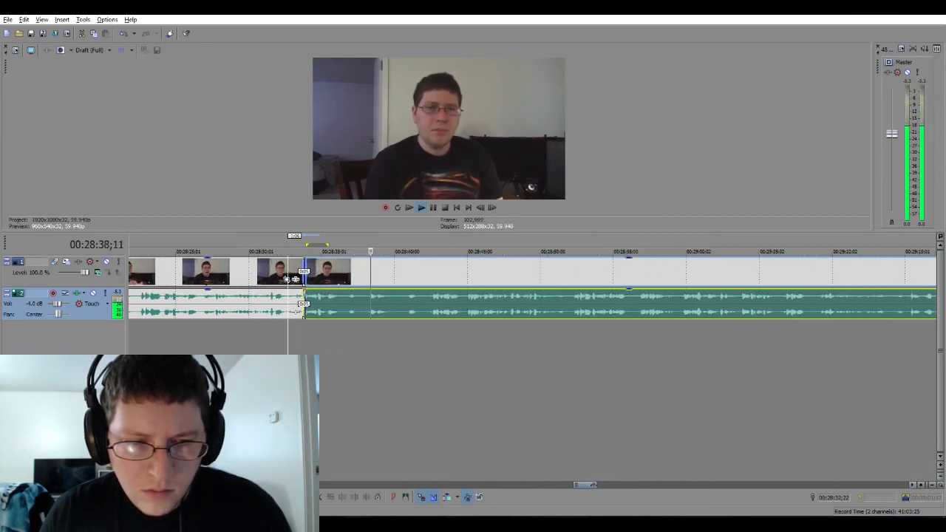
key(space)
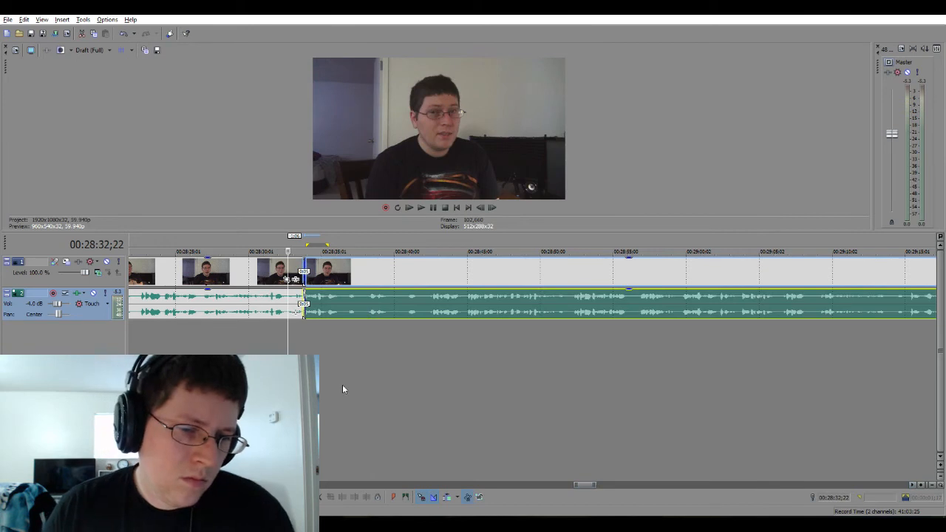
Delete the section from about 00:28:36;13 to 00:28:38;02 and overlap the following footage as a crossfade of about 5 frames.
drag(346, 350, 363, 334)
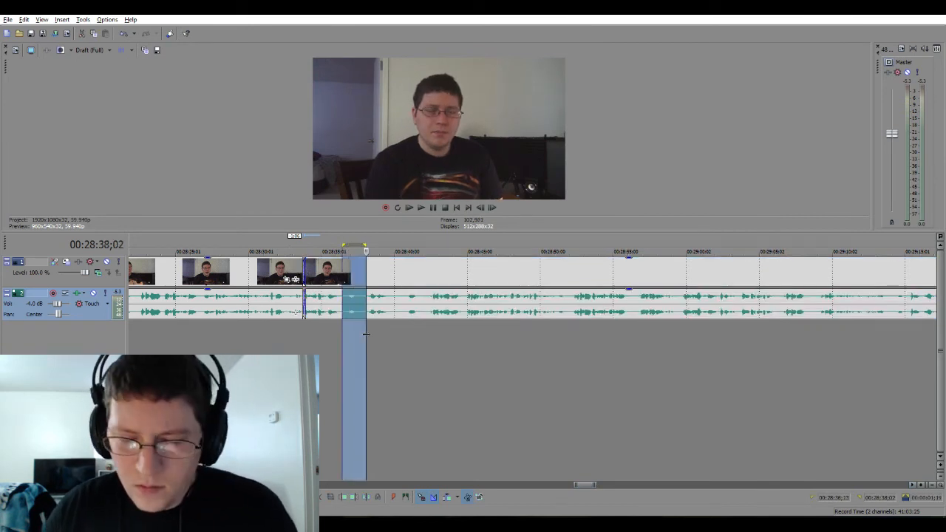
key(Delete)
click(353, 300)
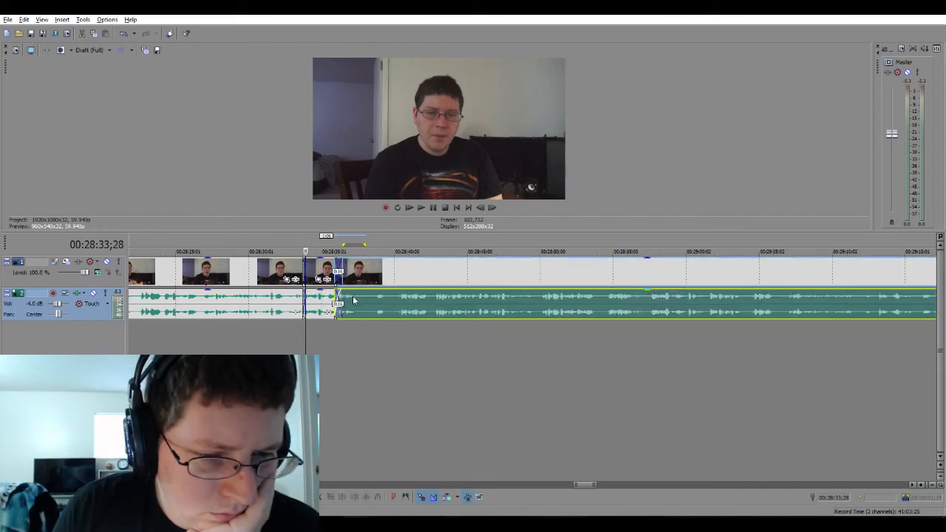
click(350, 324)
scroll(350, 325, up, 5)
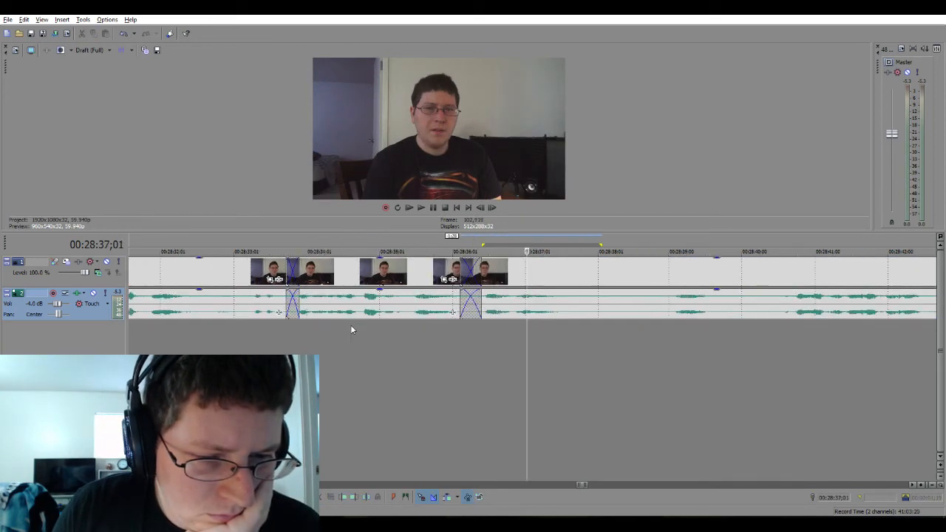
drag(494, 309, 505, 306)
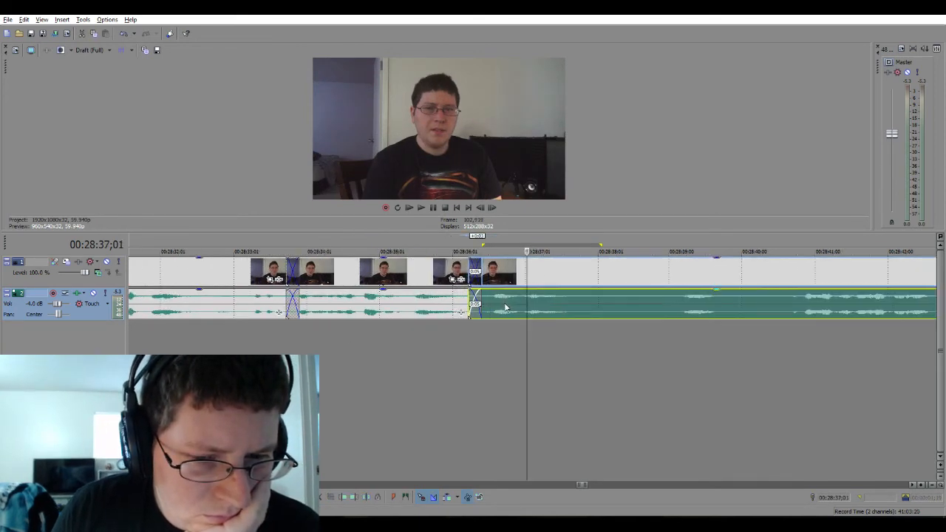
Play back both new crossfades from 00:28:33;08 past 00:28:40, and stop playback.
click(252, 332)
key(space)
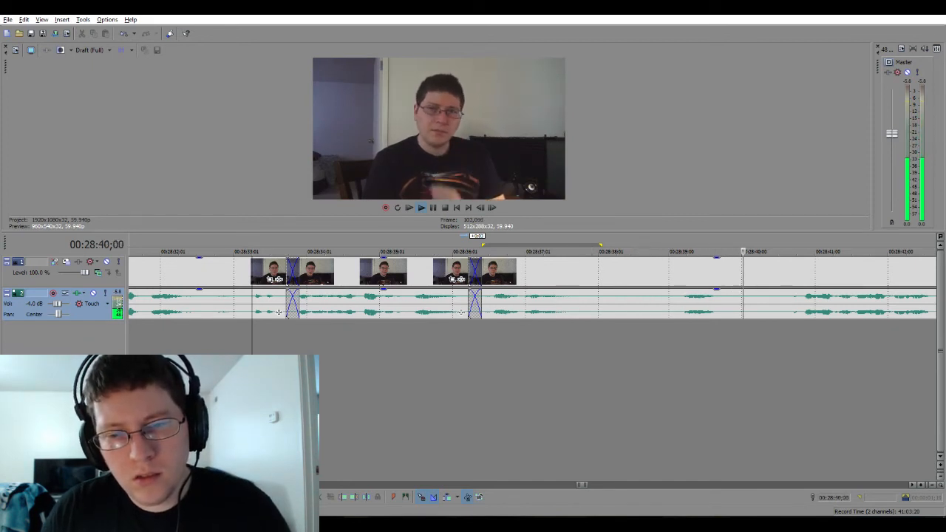
key(space)
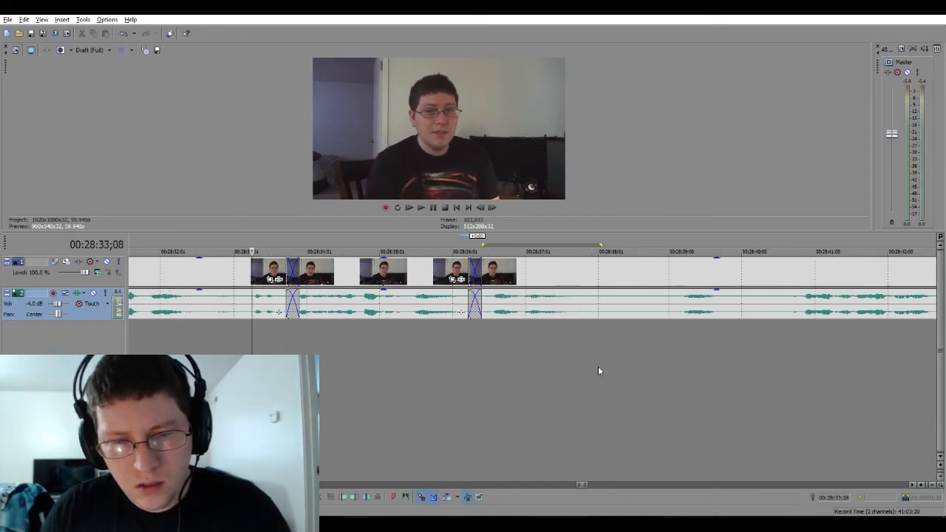
Delete the pause from about 00:28:37;27 to 00:28:40;22 and overlap the following footage as a crossfade of about 5 frames.
drag(588, 340, 796, 361)
key(Delete)
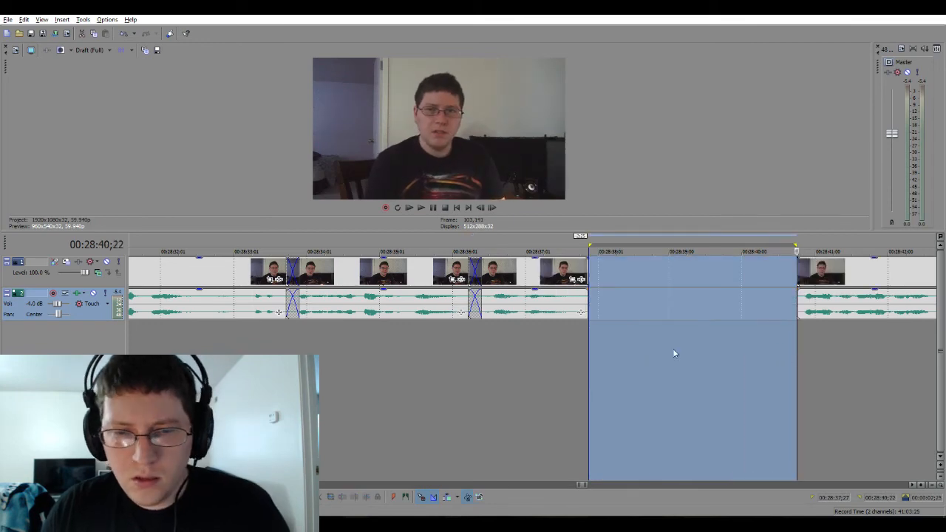
click(543, 345)
drag(824, 296, 610, 300)
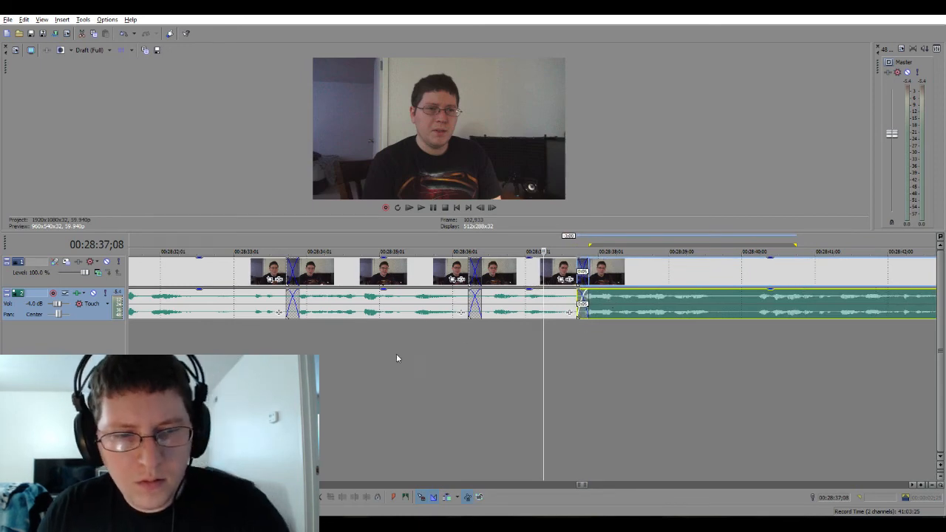
Play back the join before 00:28:38 from 00:28:32;28 and keep reviewing the footage up to about 00:28:51.
click(226, 329)
key(space)
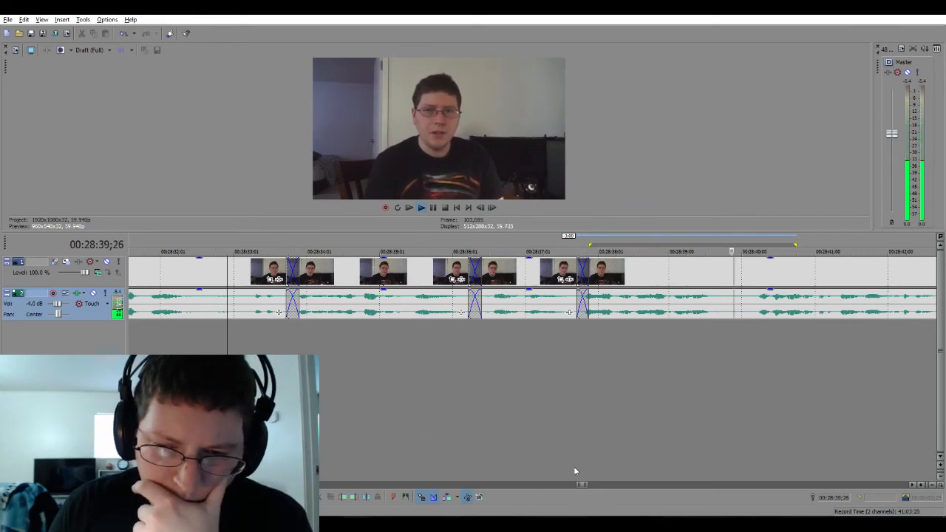
drag(589, 486, 600, 486)
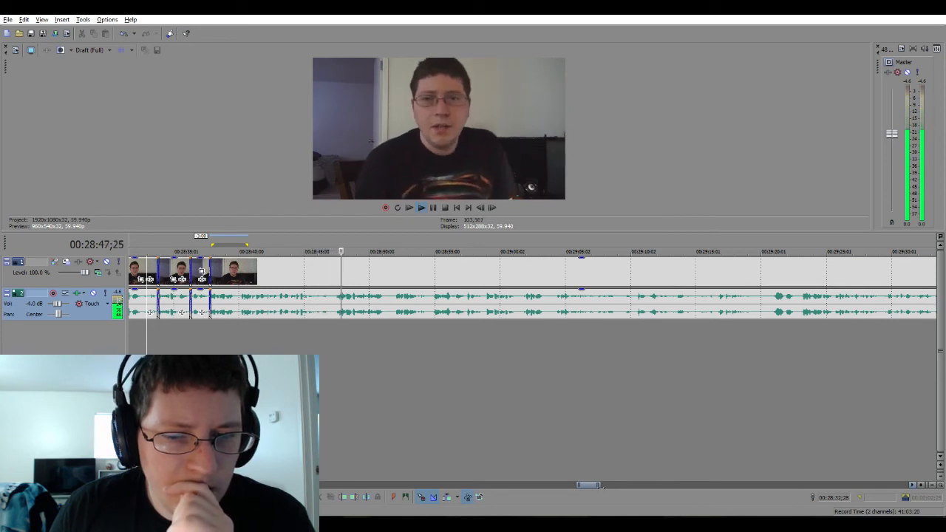
drag(599, 485, 604, 486)
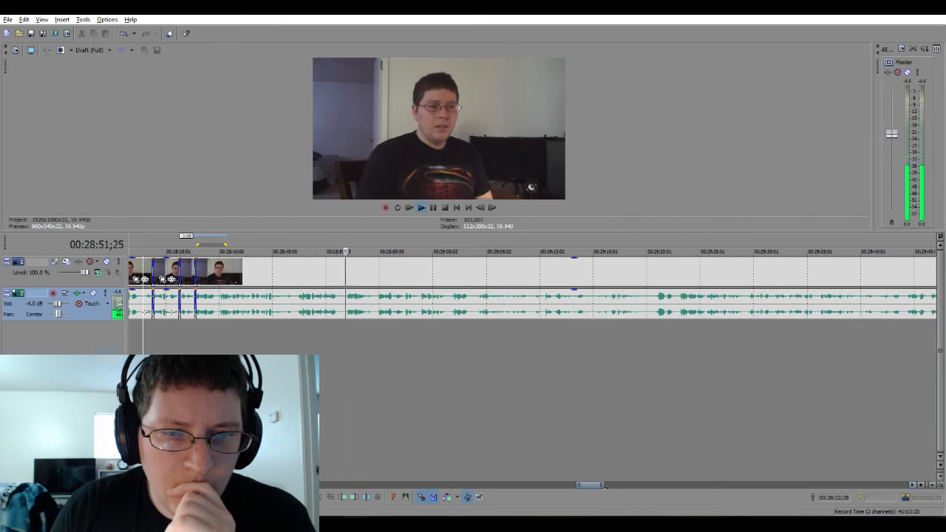
Delete the pause from about 00:28:51;07 to 00:28:51;25 and overlap the following footage as a crossfade of about 5 frames.
click(330, 338)
click(341, 337)
scroll(340, 337, up, 5)
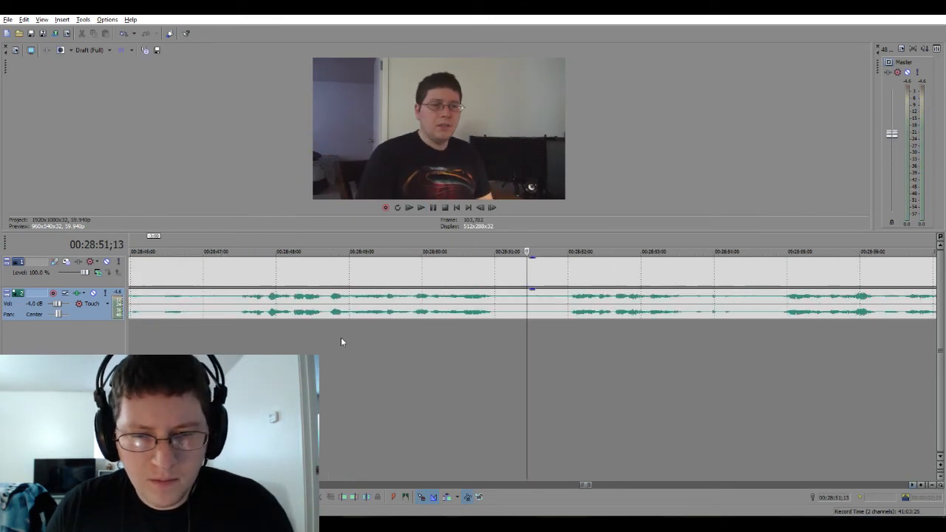
drag(512, 333, 556, 337)
click(445, 358)
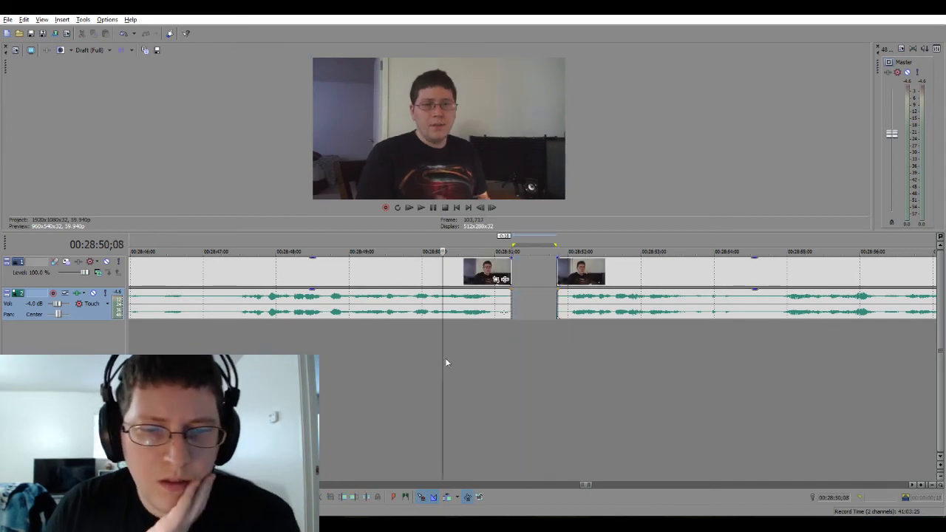
drag(572, 316, 515, 316)
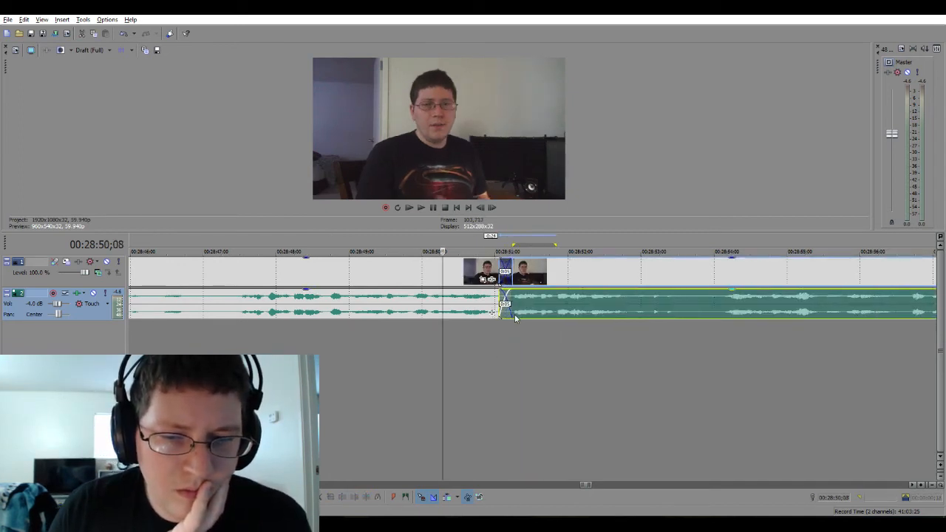
Play back the new crossfade from 00:28:50;06 into the footage past 00:29:06, and replay from about 00:28:57.
click(437, 340)
key(space)
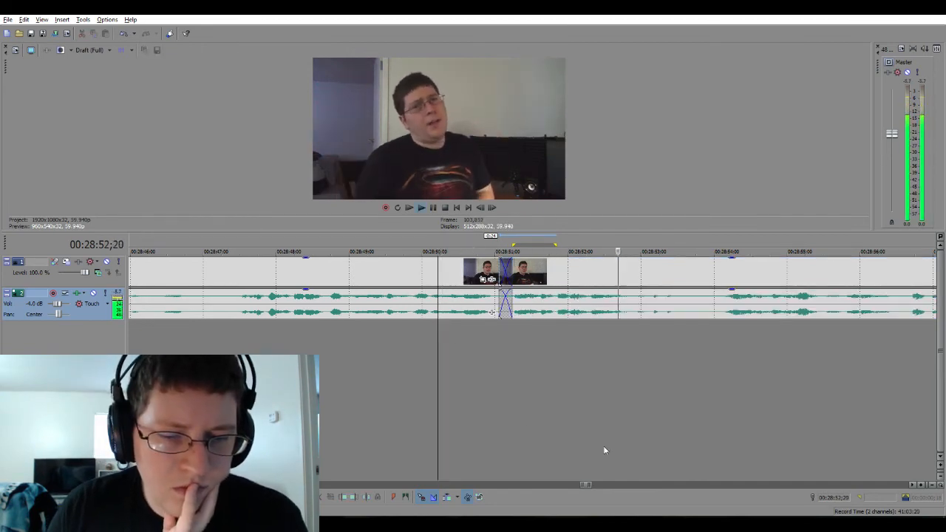
scroll(492, 312, down, 5)
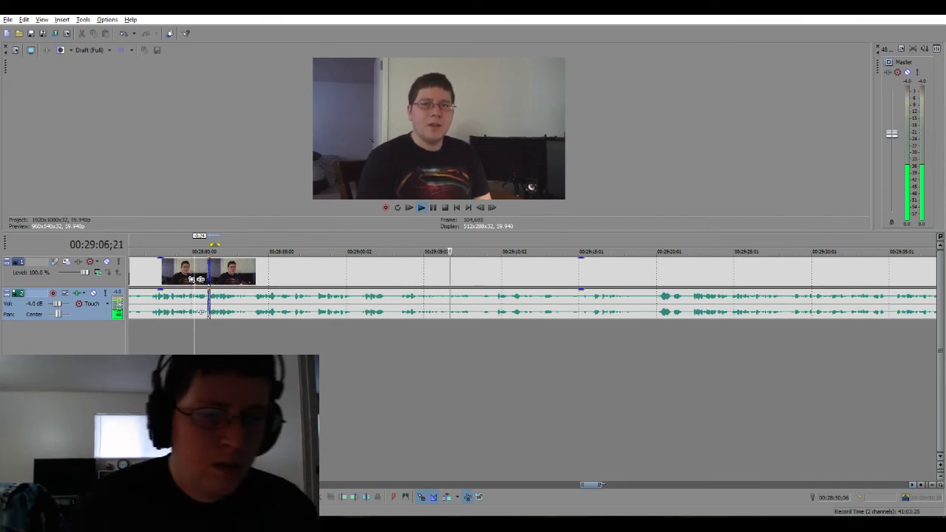
click(296, 331)
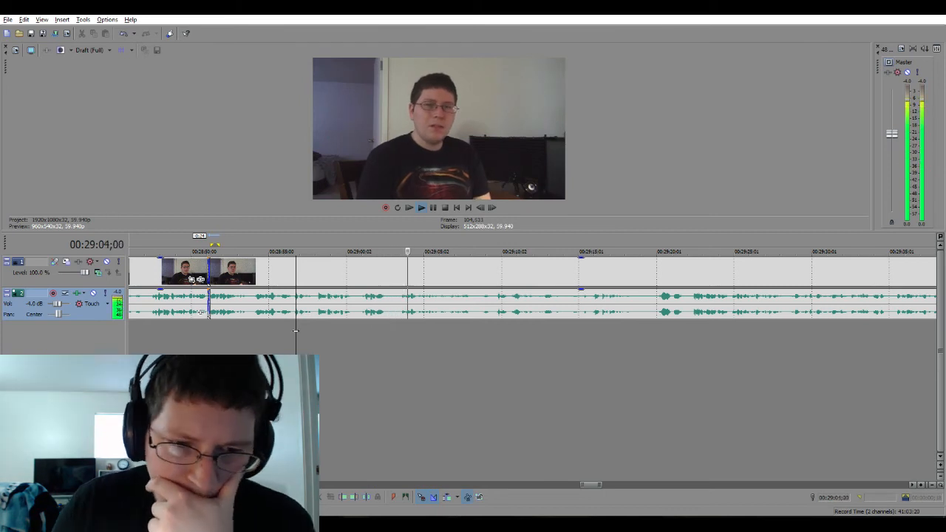
Delete the pause from 00:29:02;24 to 00:29:03;16 and overlap the following footage as a crossfade of about 5 frames.
click(371, 317)
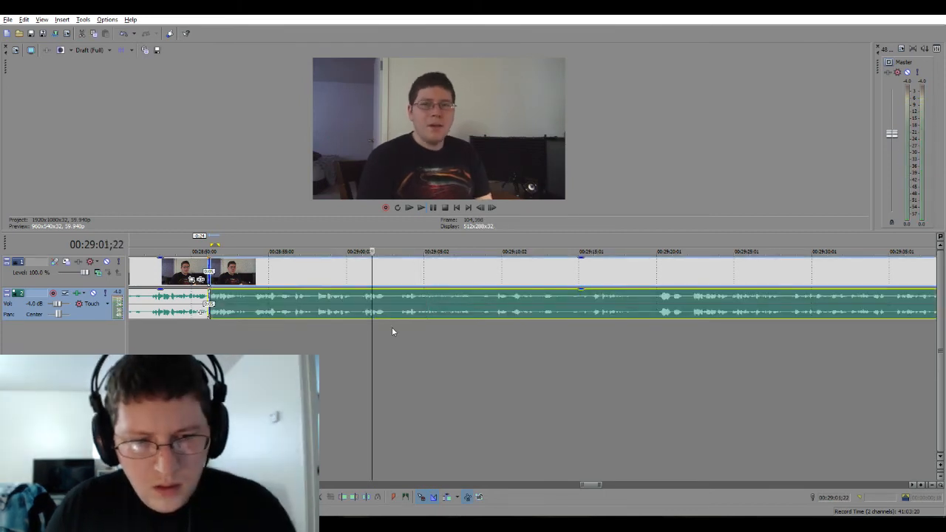
click(393, 331)
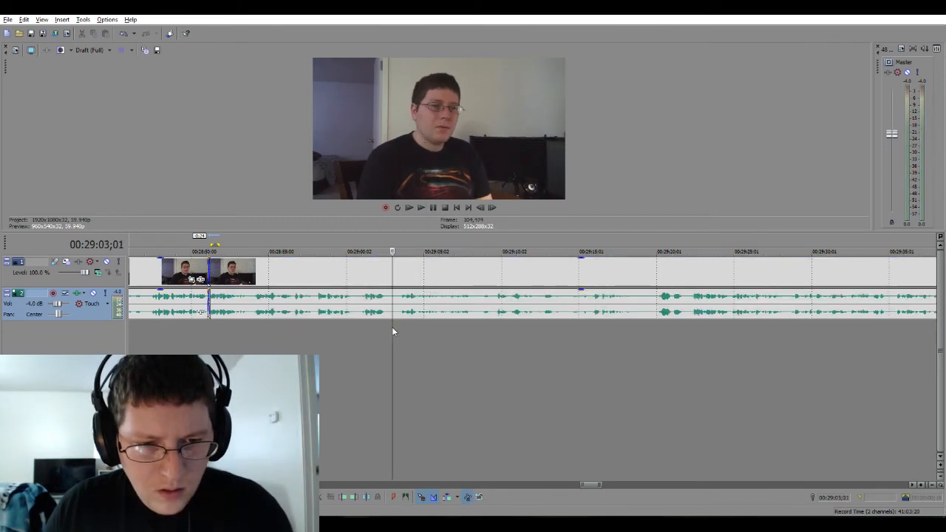
scroll(392, 331, up, 3)
drag(510, 333, 563, 337)
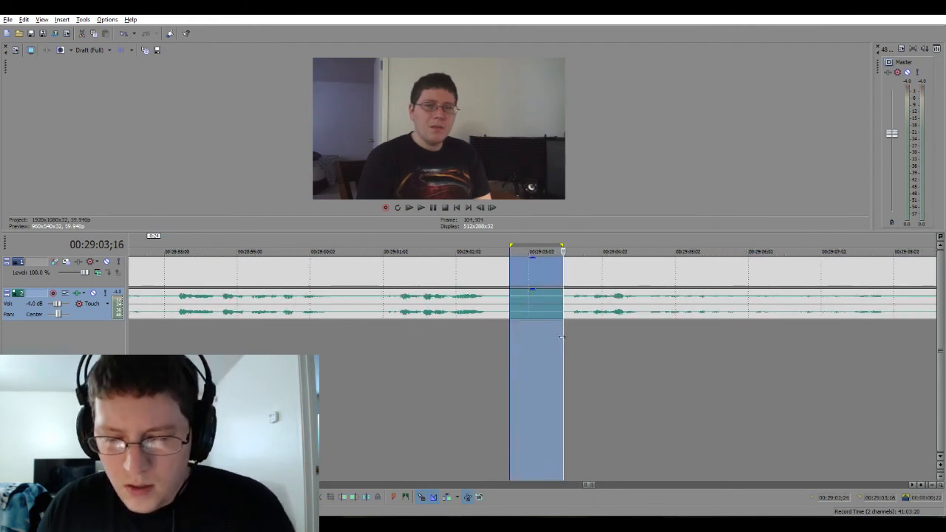
key(Delete)
click(437, 369)
drag(586, 313, 519, 314)
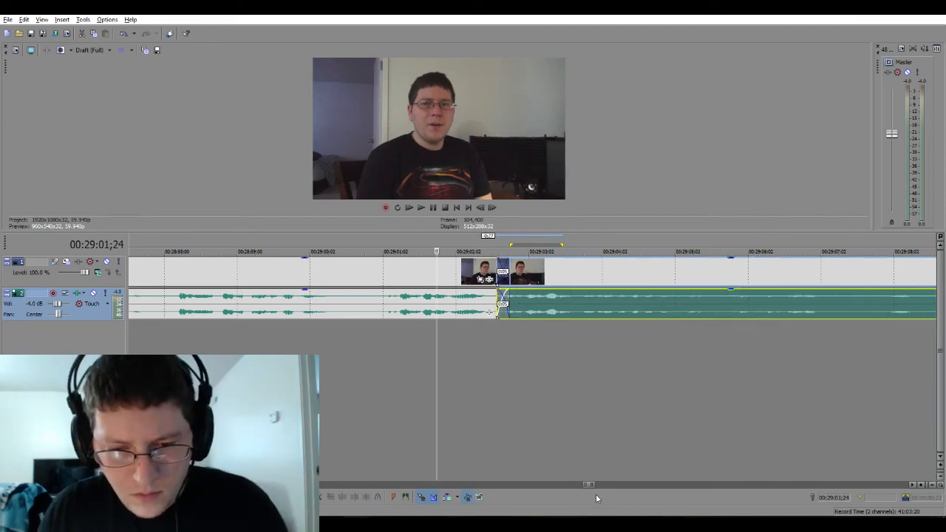
Play back the new crossfade from 00:29:01;00 past 00:29:08, and stop playback.
scroll(489, 311, down, 8)
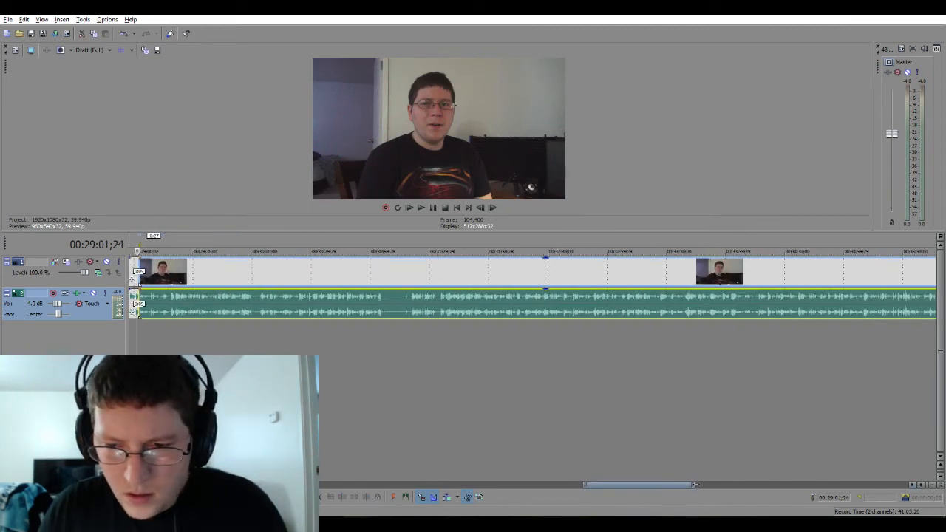
scroll(838, 313, down, 4)
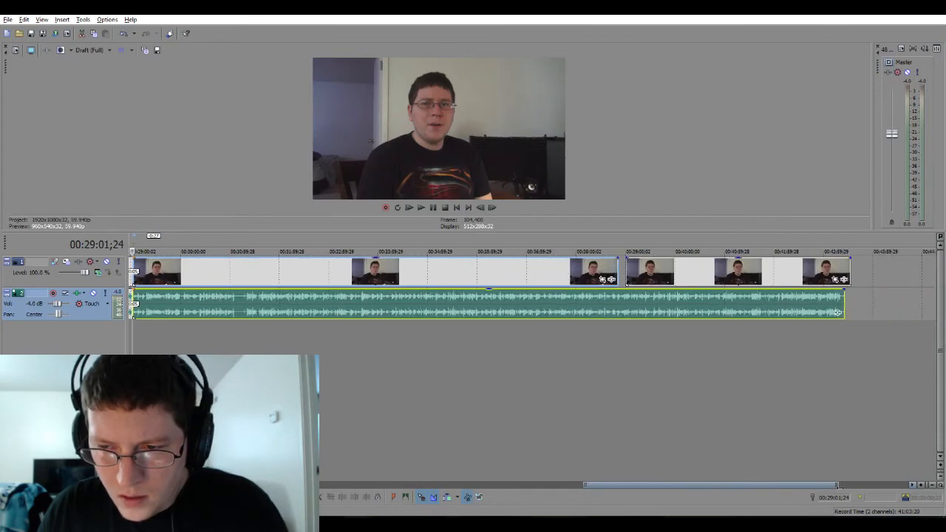
drag(837, 485, 599, 484)
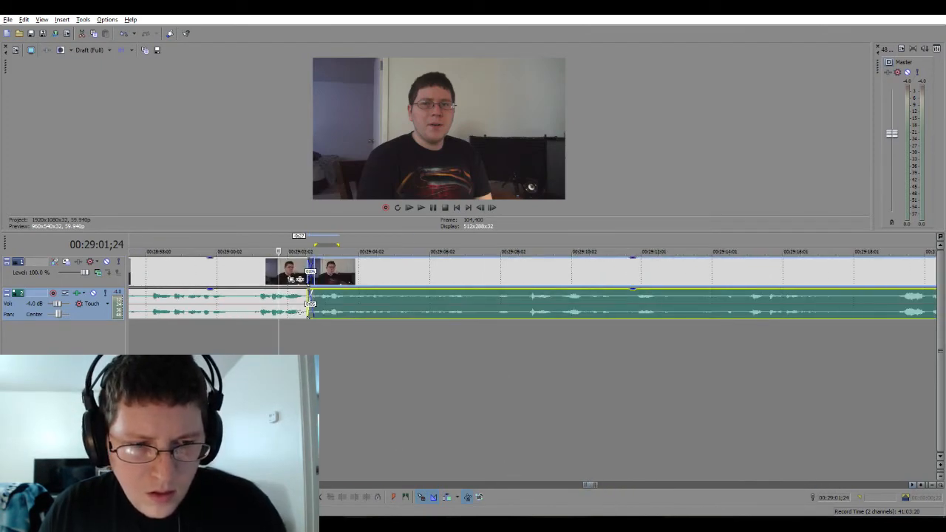
click(251, 336)
key(space)
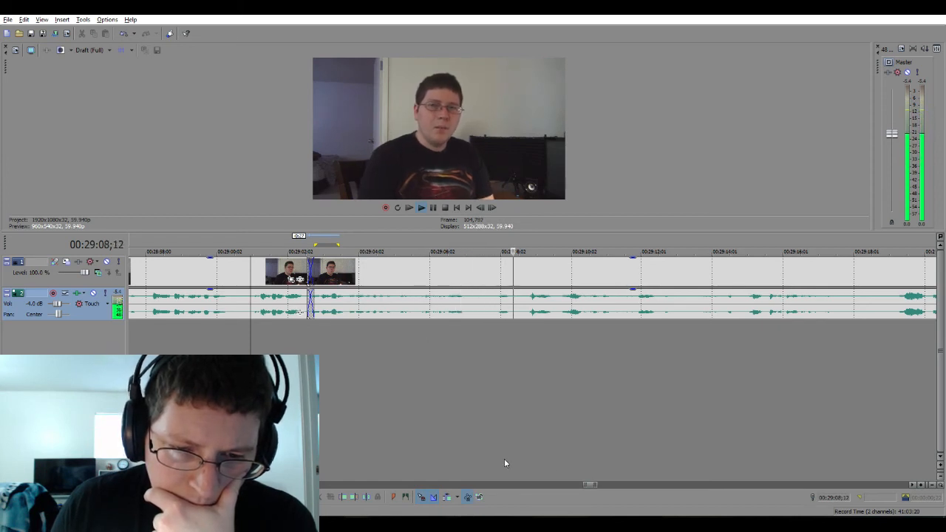
key(space)
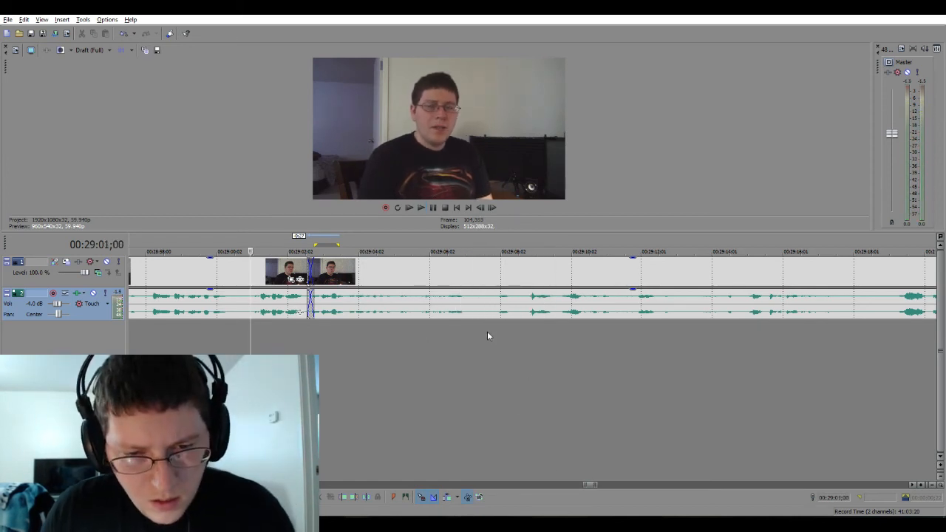
Delete the section from about 00:29:07;22 to 00:29:08;20 and overlap the following footage as a short crossfade.
drag(487, 333, 498, 312)
key(Delete)
click(433, 340)
click(541, 312)
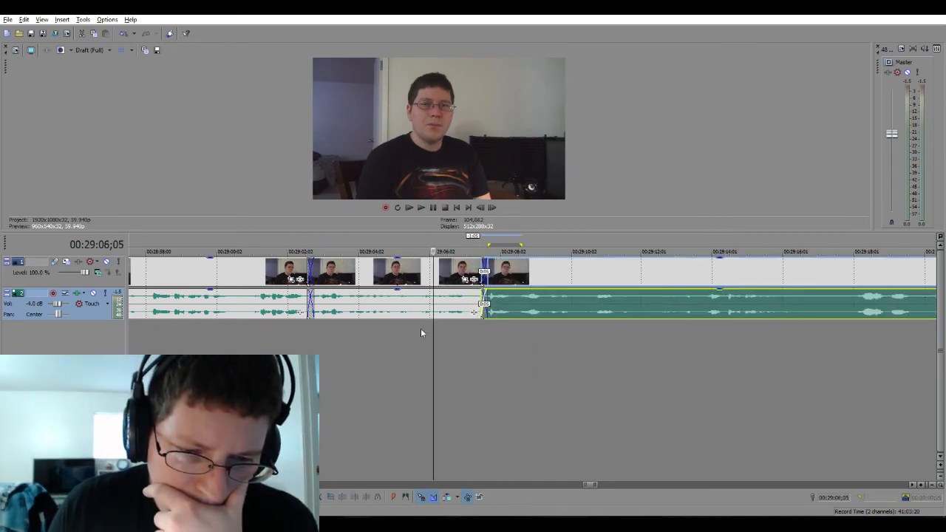
Play back the latest join from 00:29:04;07 past 00:29:10, and stop playback.
click(364, 341)
key(space)
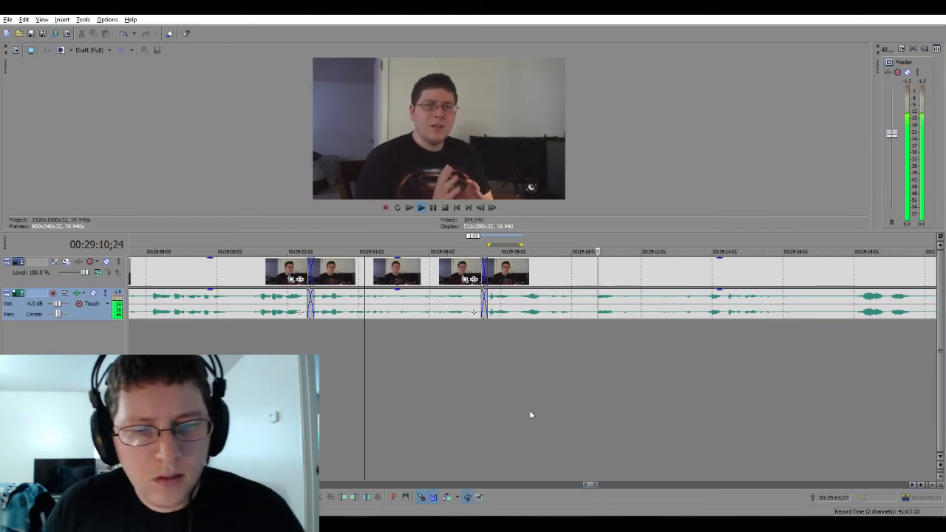
key(space)
Pull apart the join near 00:29:07;22, trim the facing clip edges, and overlap the clips again as a crossfade of about 5 frames.
drag(507, 305, 523, 305)
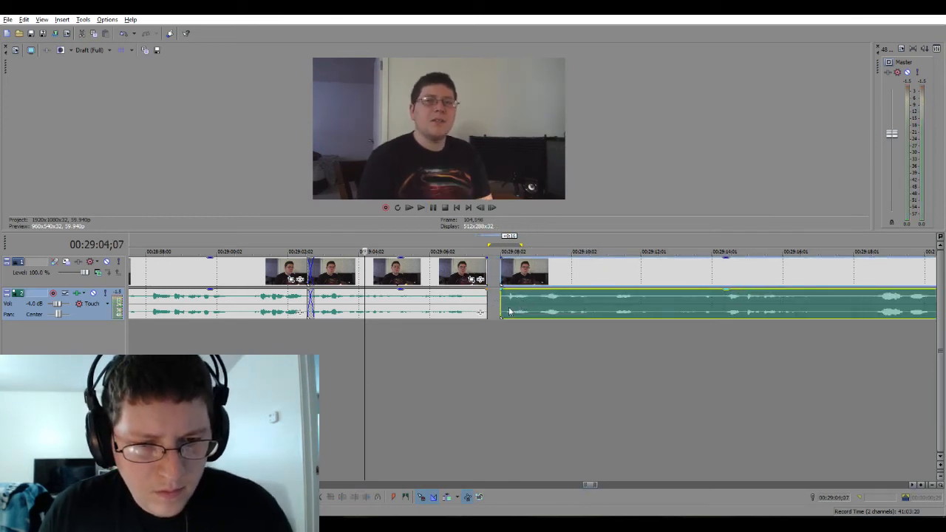
click(499, 323)
key(space)
key(space)
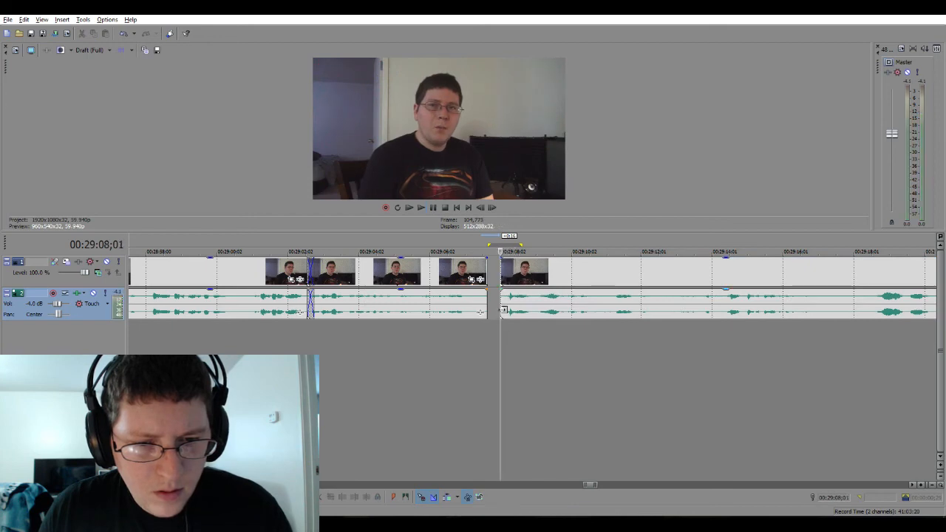
drag(503, 309, 502, 311)
scroll(509, 337, up, 2)
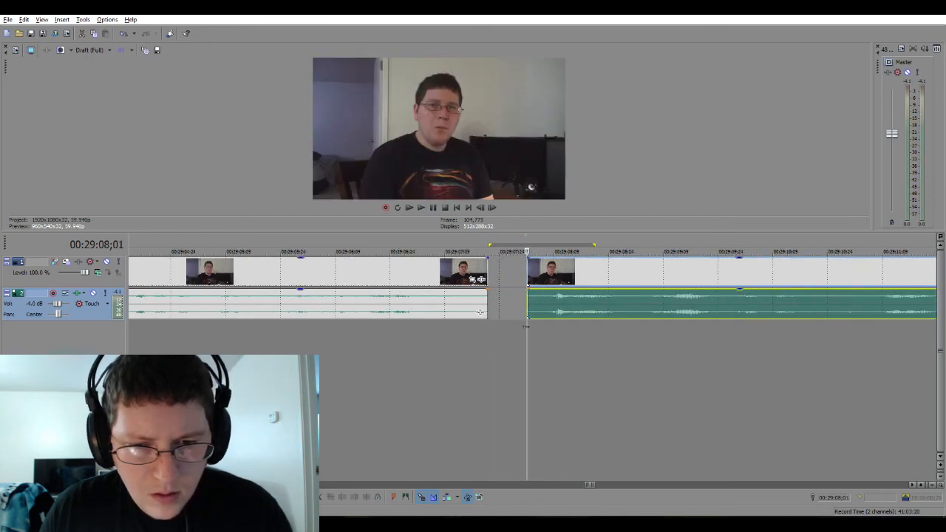
drag(526, 306, 454, 299)
drag(578, 302, 482, 304)
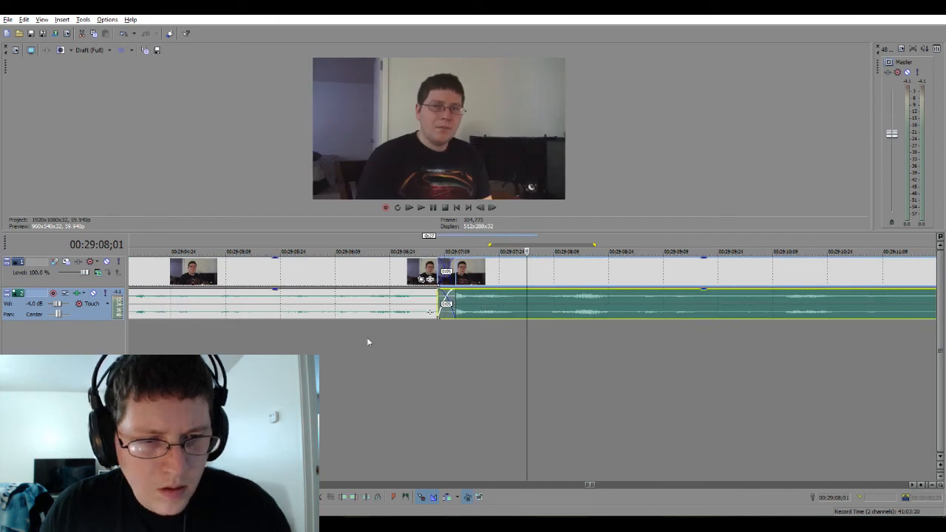
Play back the reworked crossfade from 00:29:05;27 past 00:29:17, and stop playback.
click(292, 338)
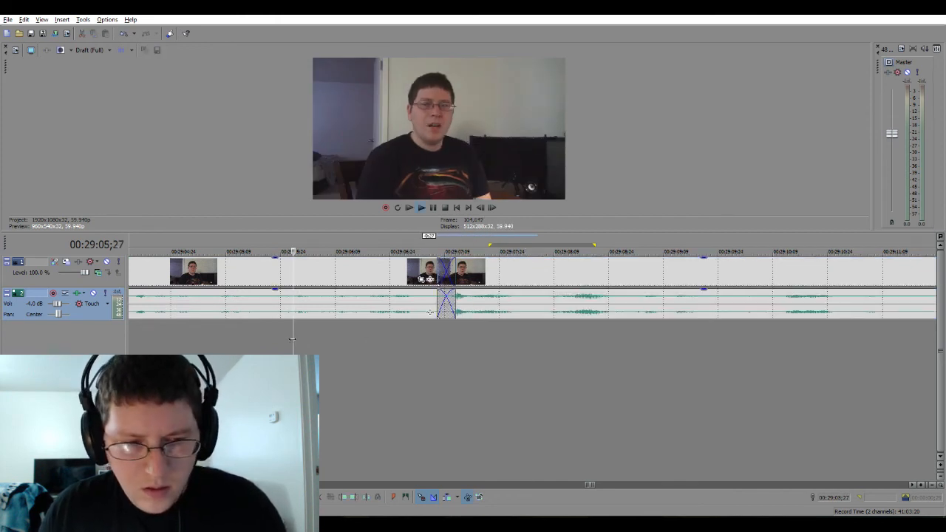
key(space)
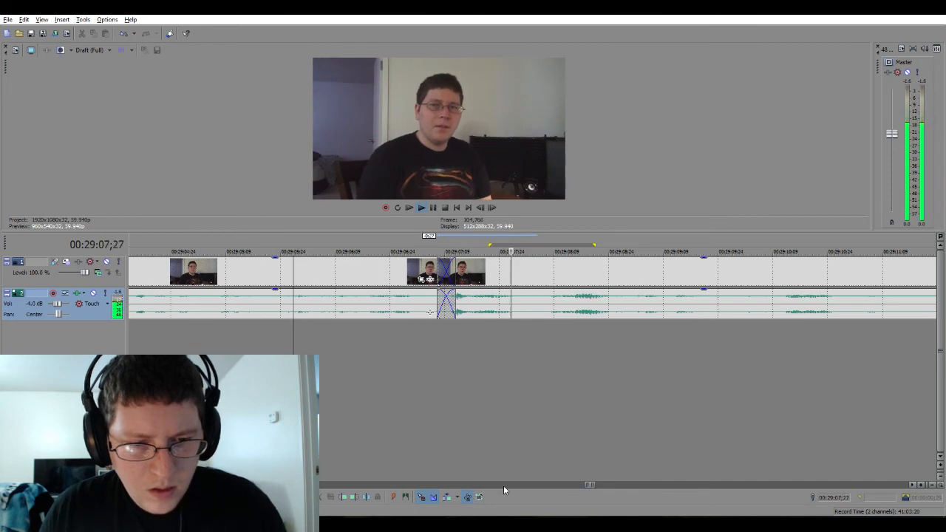
scroll(504, 490, down, 4)
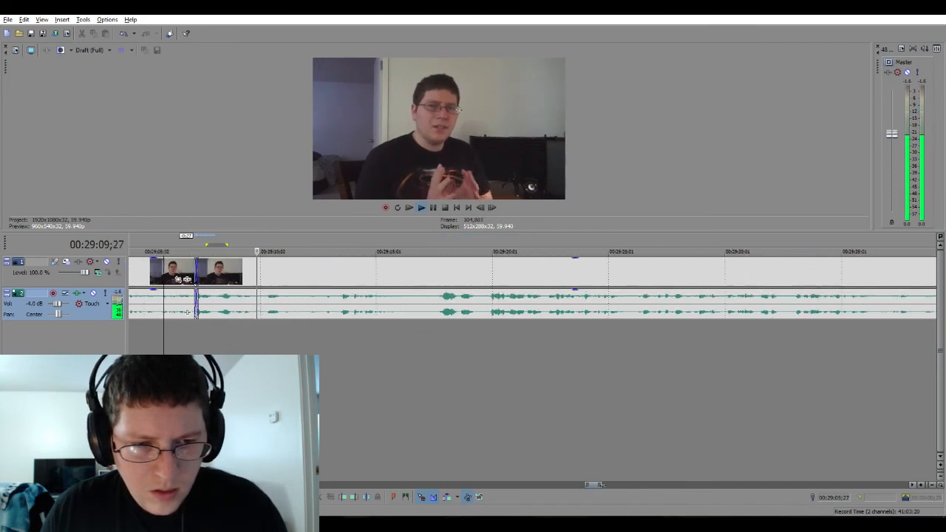
scroll(532, 288, down, 2)
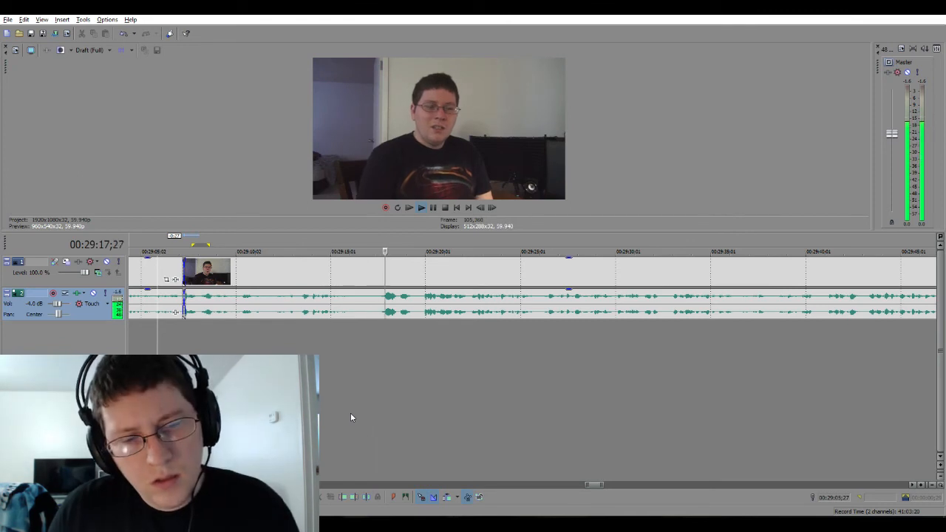
key(space)
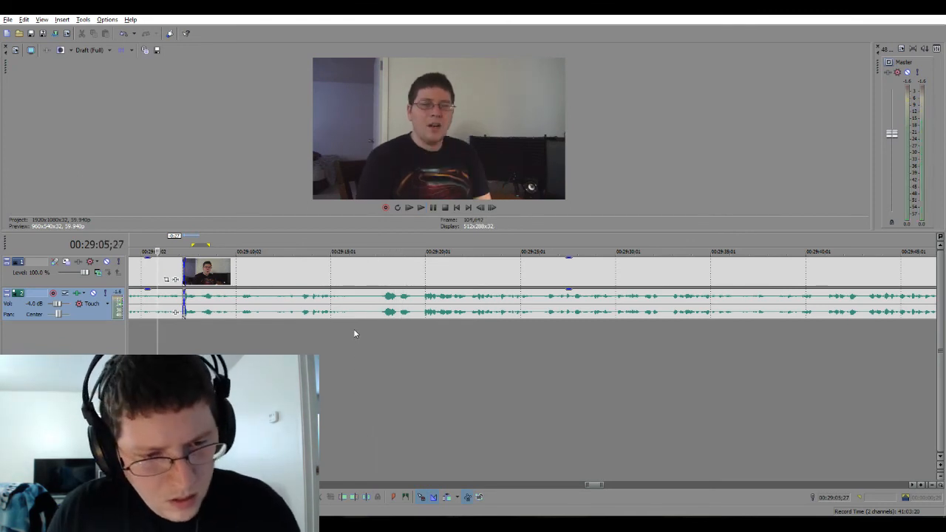
Delete the section from about 00:29:16;08 to 00:29:19;18 and overlap the following footage as a crossfade of about 9 frames.
drag(354, 334, 416, 336)
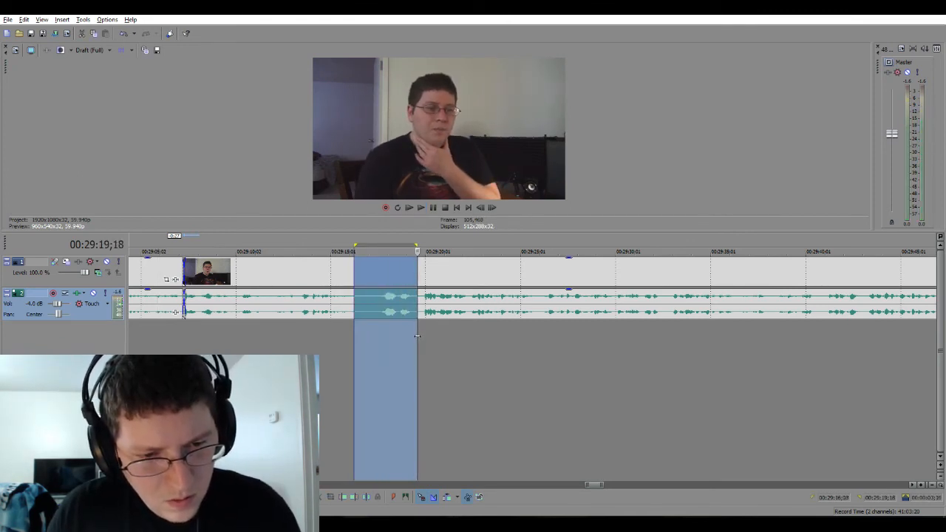
key(Delete)
click(319, 340)
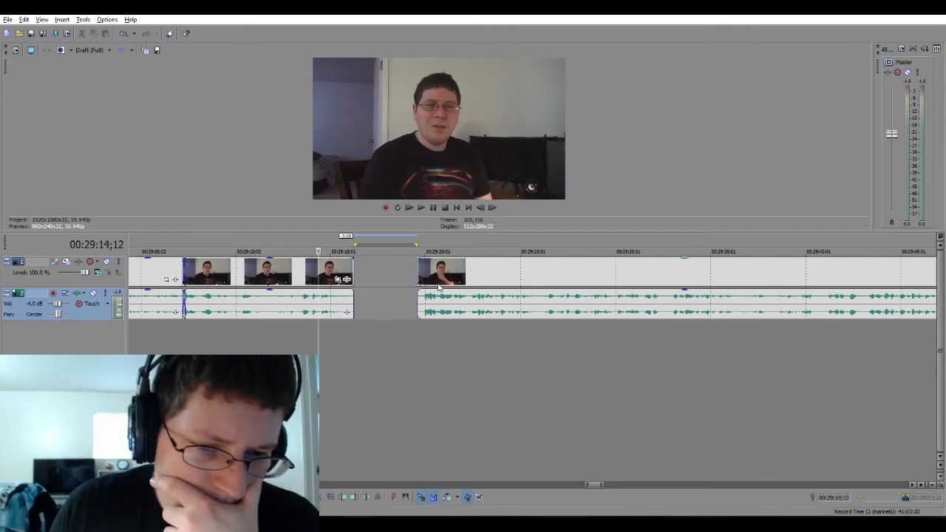
click(442, 303)
drag(441, 303, 372, 306)
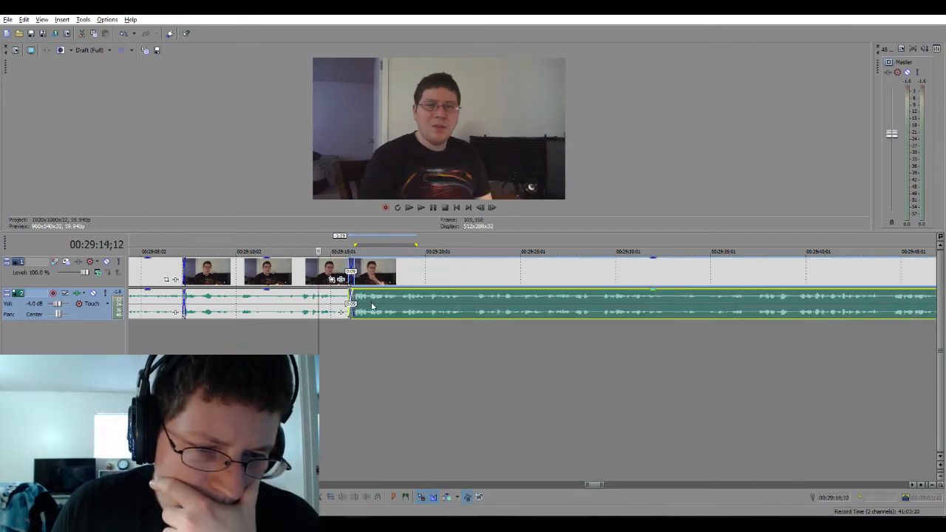
Shorten the crossfade near 00:29:16 to about 5 frames and play back the join from about 00:29:15;01.
click(362, 335)
scroll(363, 335, up, 5)
drag(499, 313, 507, 313)
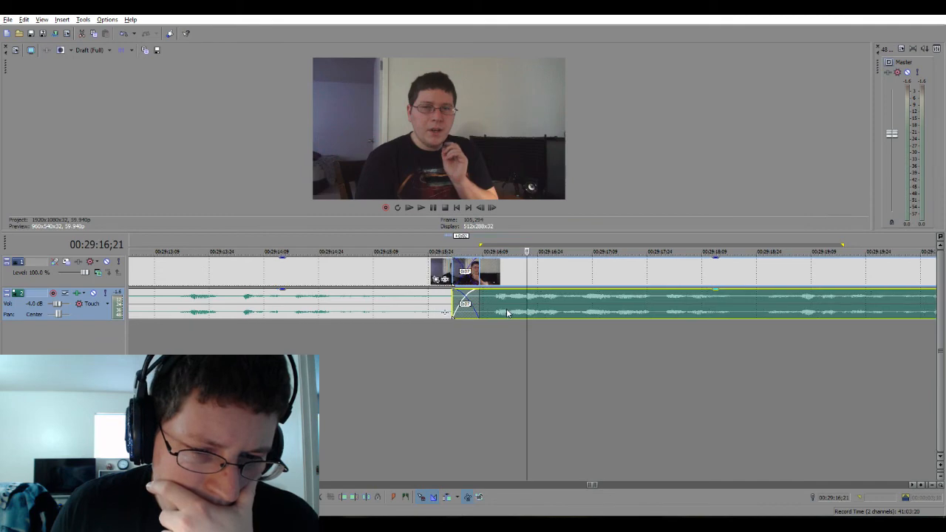
scroll(474, 333, down, 3)
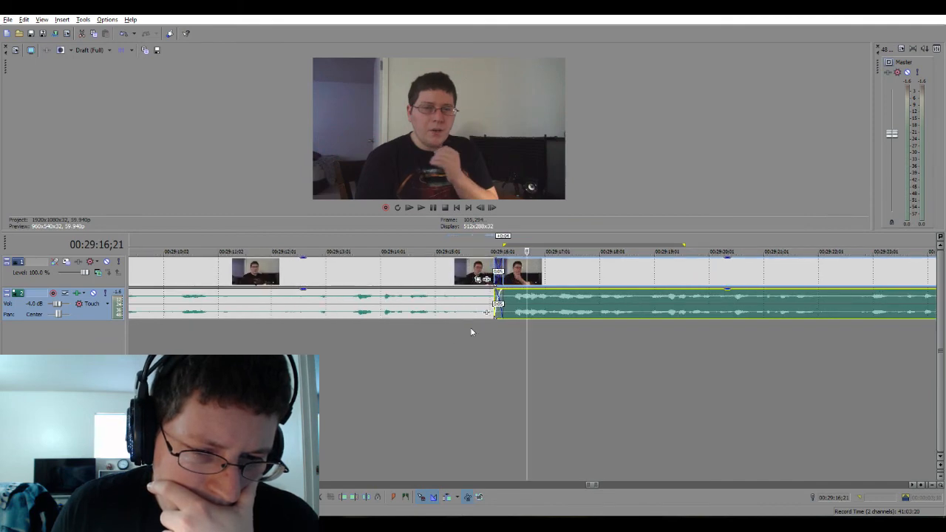
click(436, 335)
key(space)
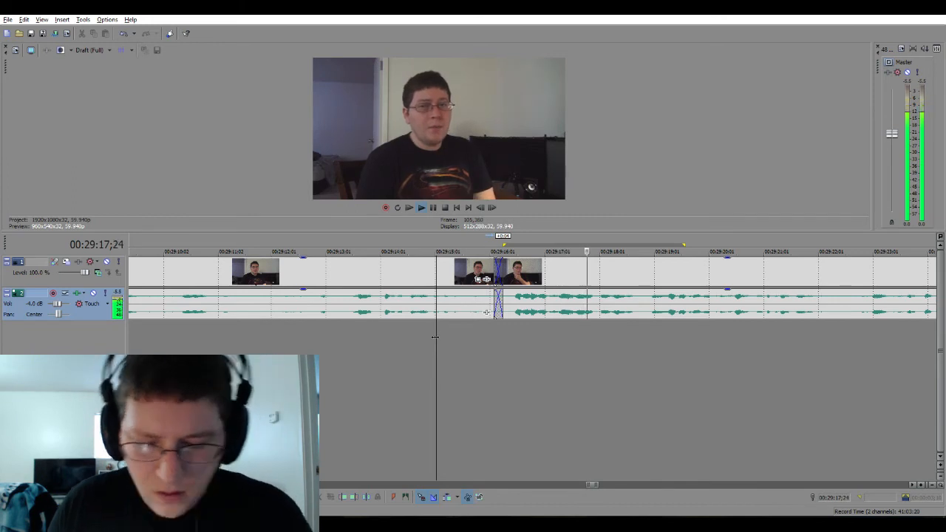
Pull apart the join near 00:29:16, trim the facing clip edges, and overlap the clips again as a crossfade of about 5 frames.
key(space)
drag(525, 313, 499, 312)
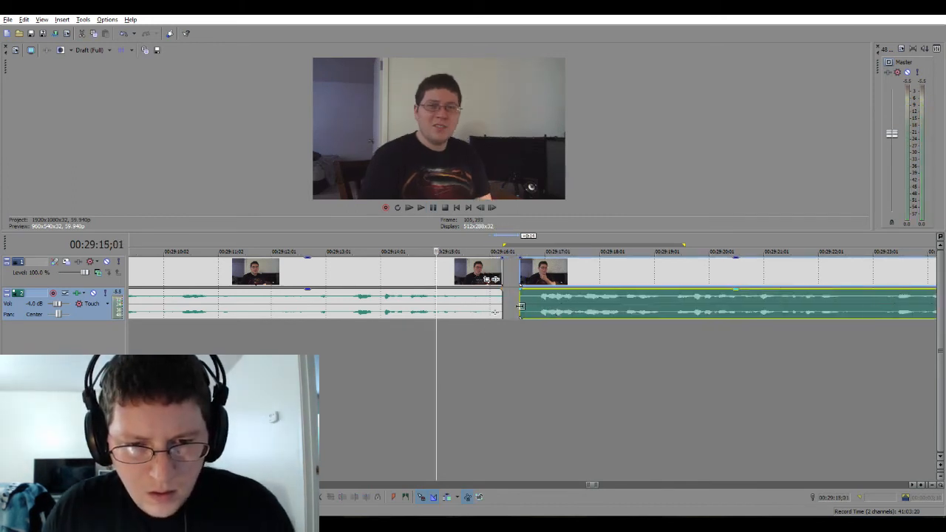
click(501, 303)
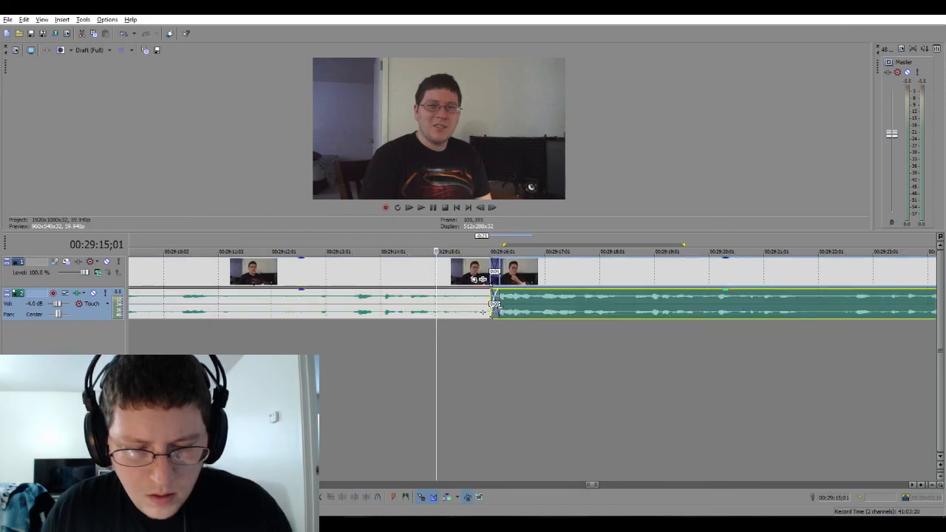
Play back the reworked join from 00:29:15;01 and continue through the footage to about 00:30:18;02.
key(space)
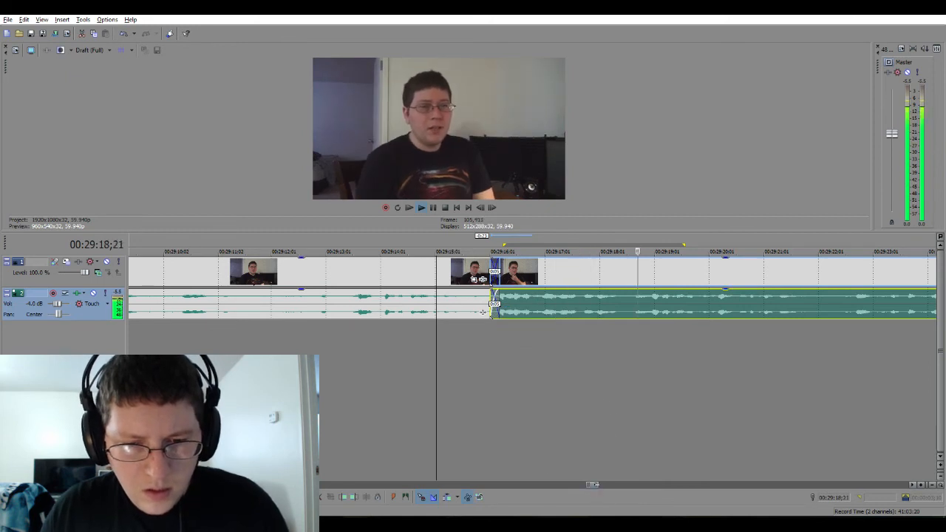
scroll(483, 312, down, 6)
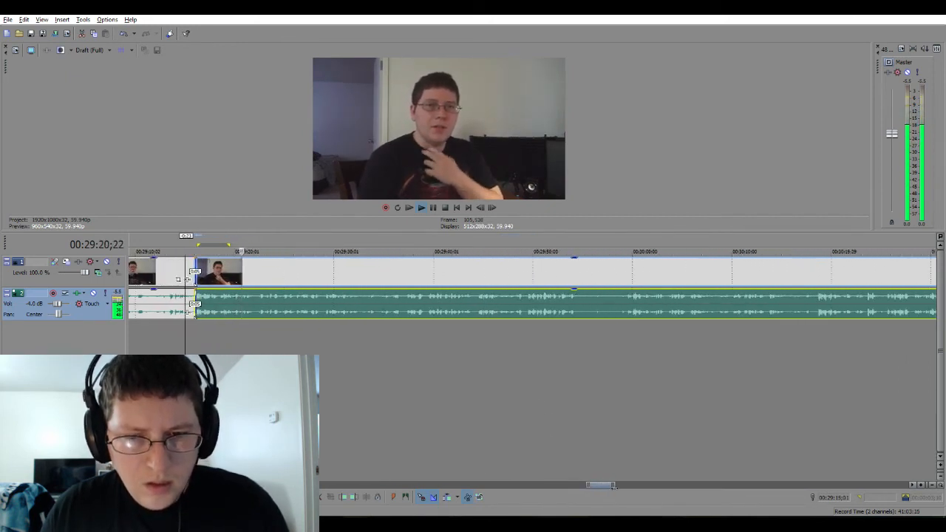
drag(613, 486, 609, 486)
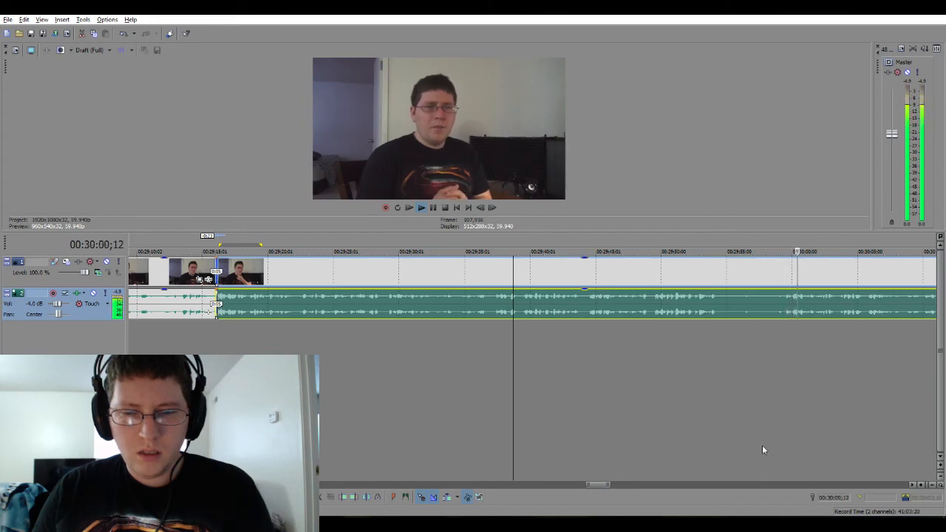
click(912, 486)
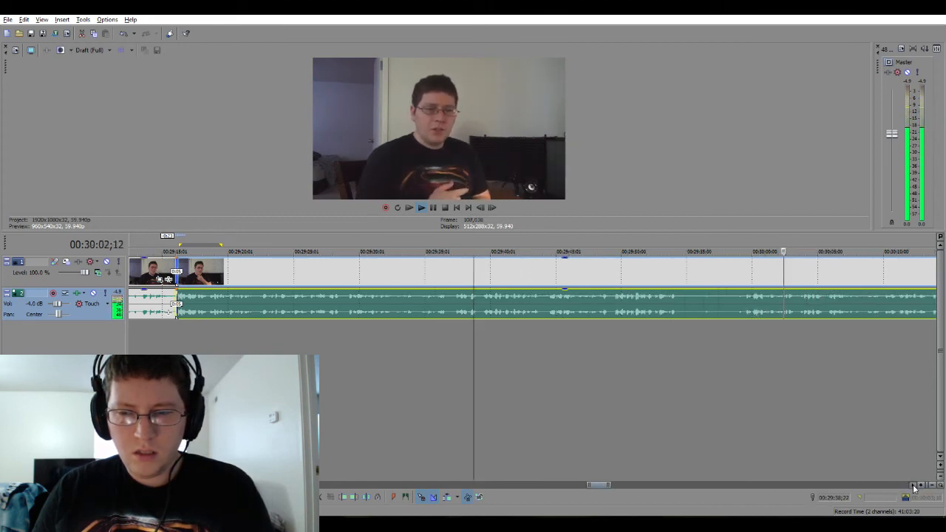
click(913, 486)
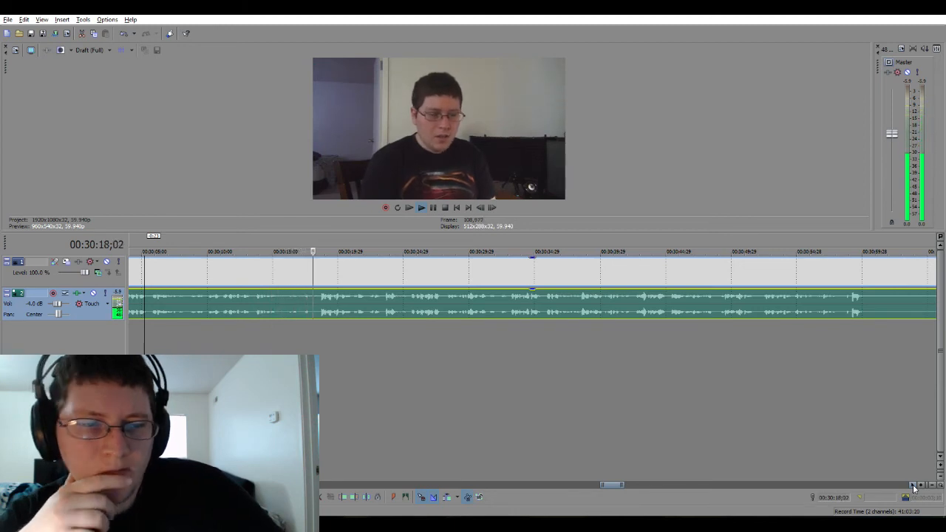
key(space)
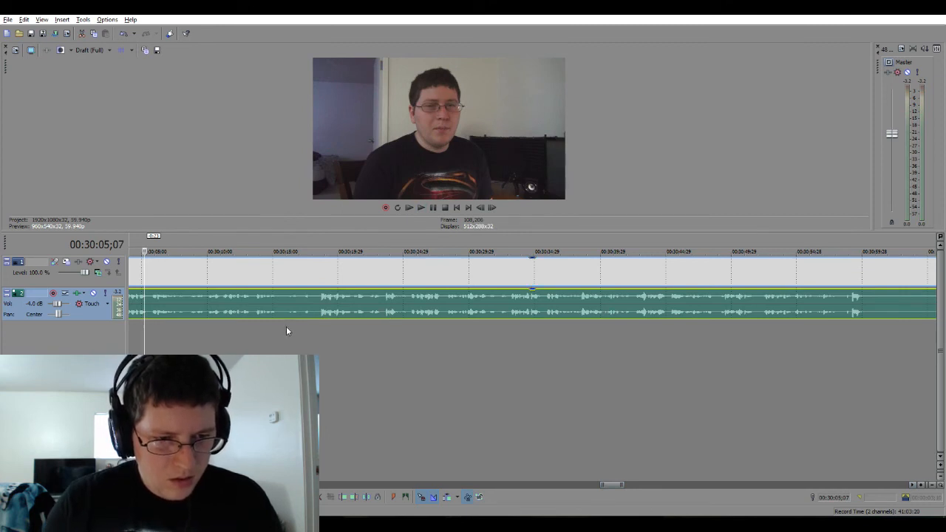
Delete the section from about 00:30:15 to 00:30:18;05, overlap the following footage as a crossfade of about 5 frames, and play back the join.
drag(280, 327, 314, 329)
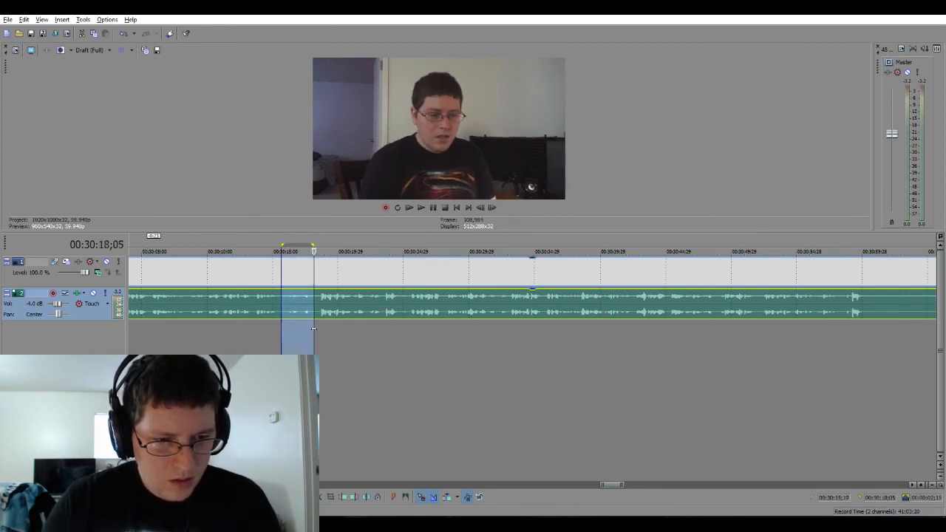
click(285, 322)
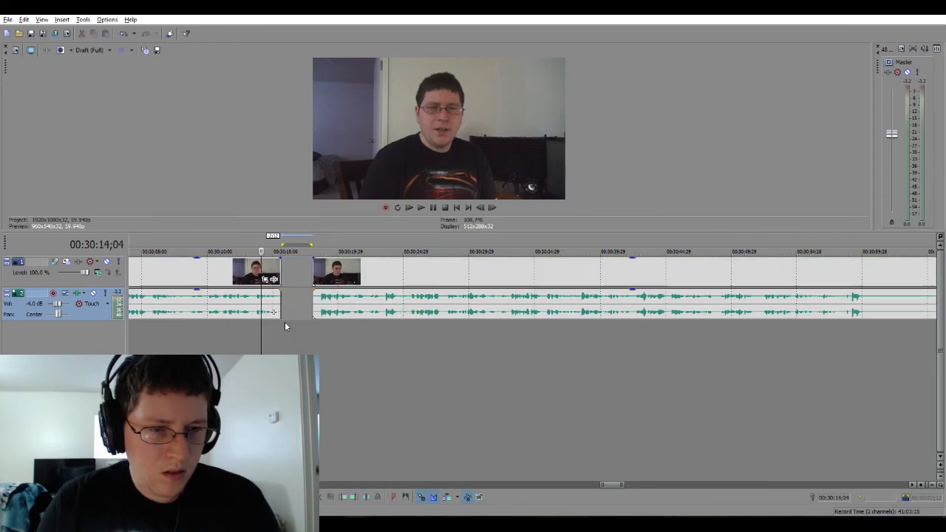
drag(332, 310, 296, 312)
scroll(295, 329, up, 3)
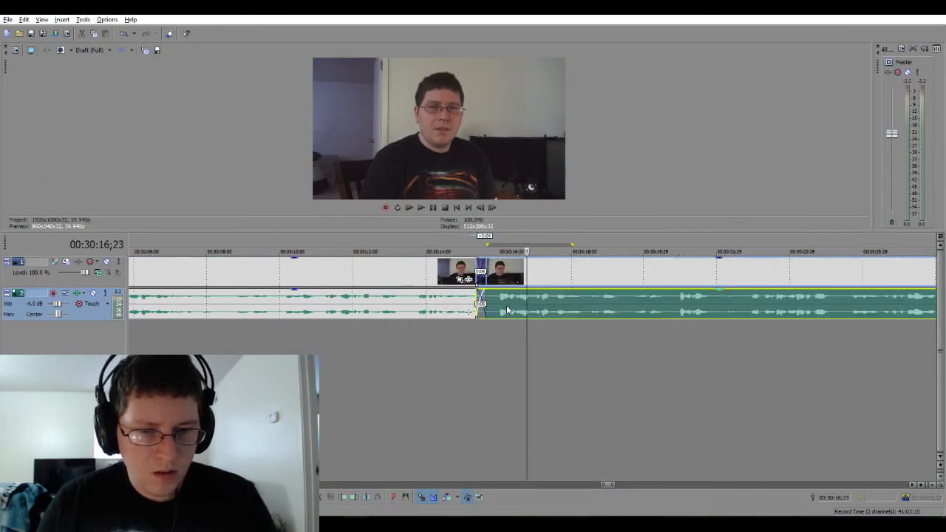
drag(507, 310, 511, 312)
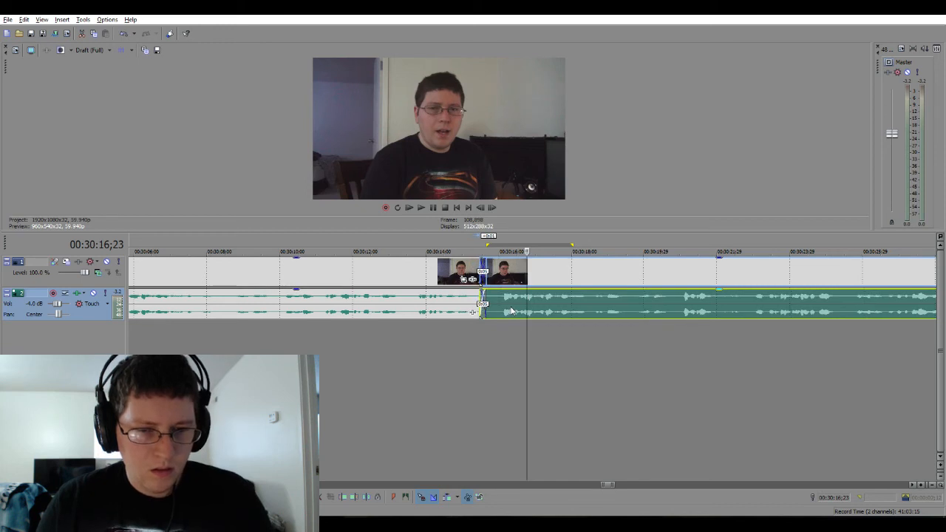
click(389, 346)
key(space)
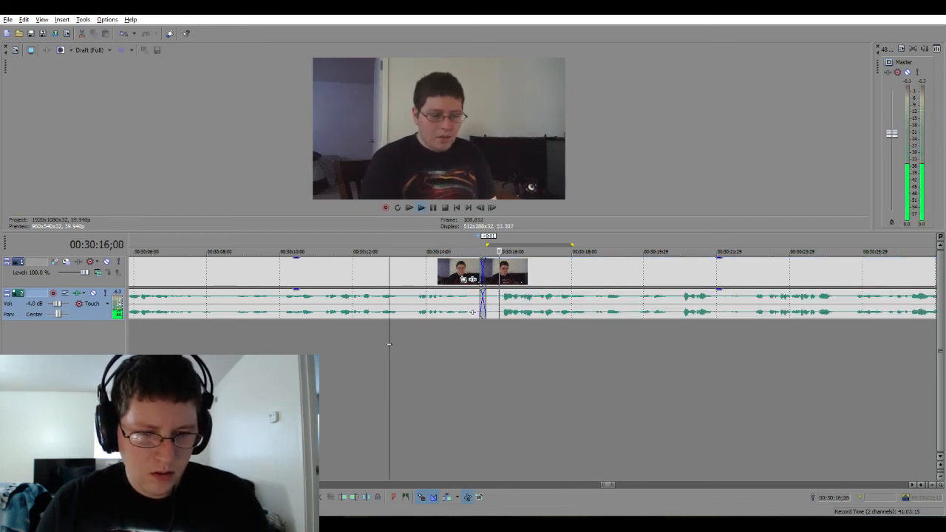
Trim the pause at the start of the clip after the 00:30:15 join and overlap it again as a crossfade of about 5 frames.
key(space)
drag(482, 307, 503, 313)
key(space)
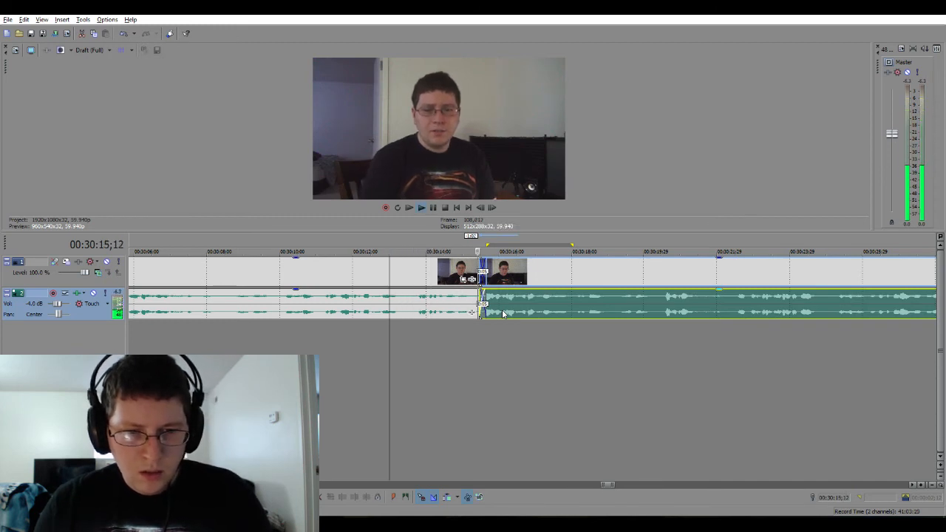
key(space)
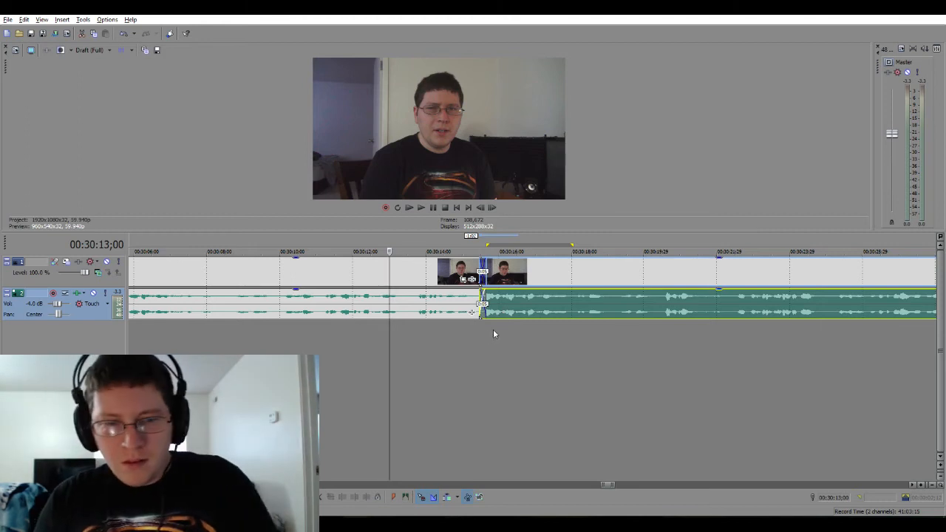
Play back the join from about 00:30:15;04 and review the following footage up to about 00:30:33.
click(468, 342)
key(space)
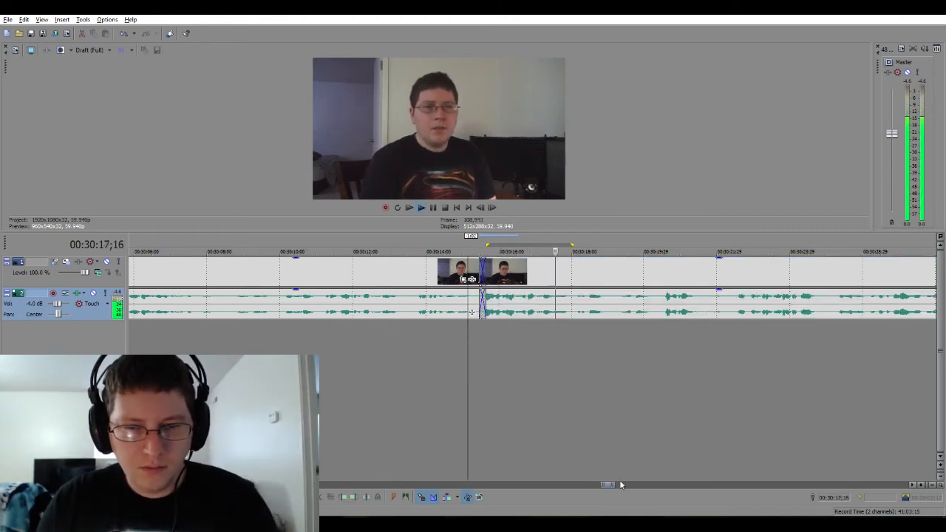
scroll(472, 312, down, 3)
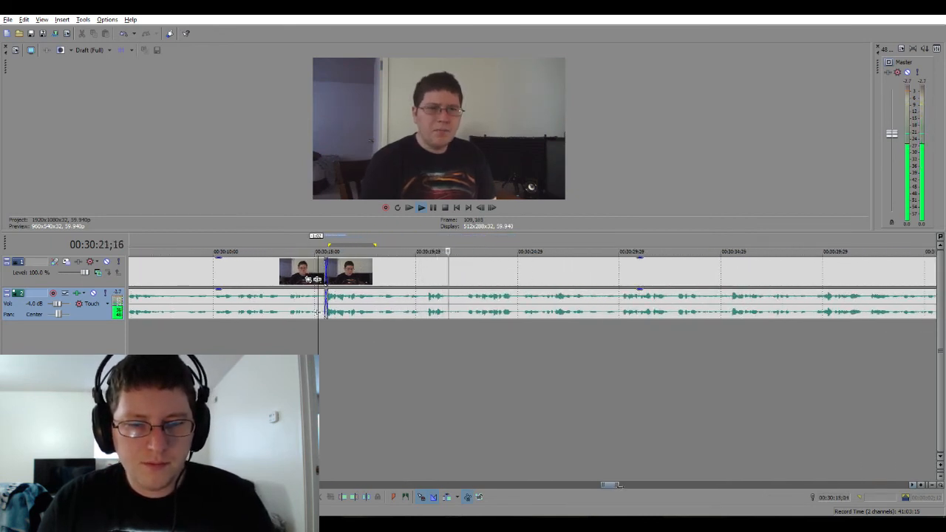
scroll(317, 312, down, 1)
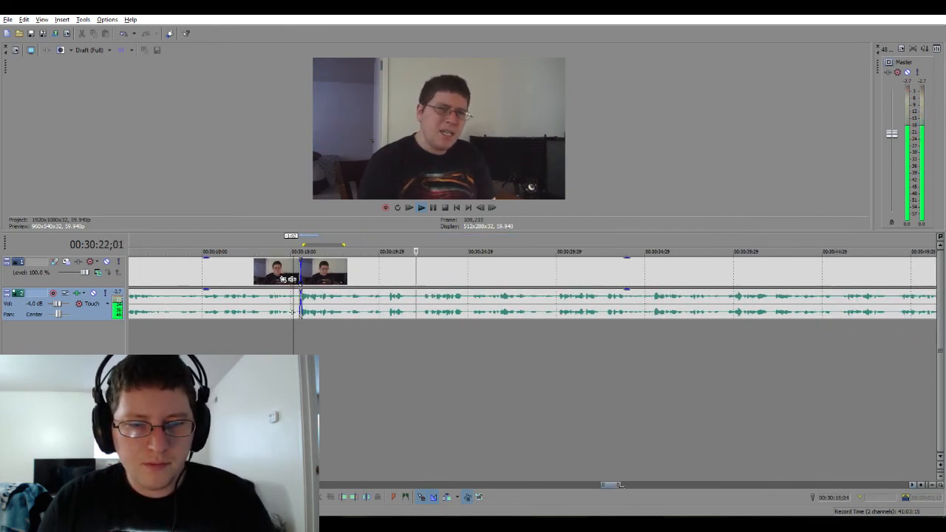
click(915, 487)
click(915, 486)
click(915, 486)
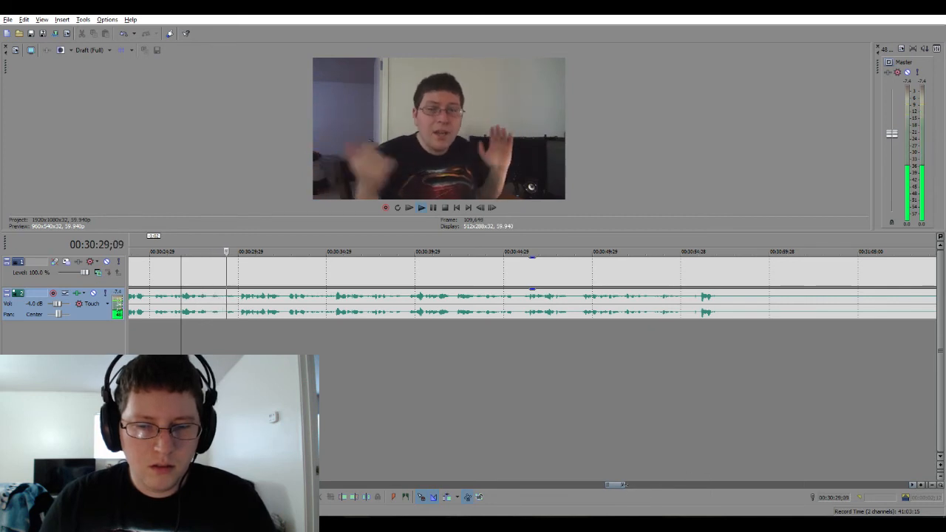
drag(624, 485, 626, 484)
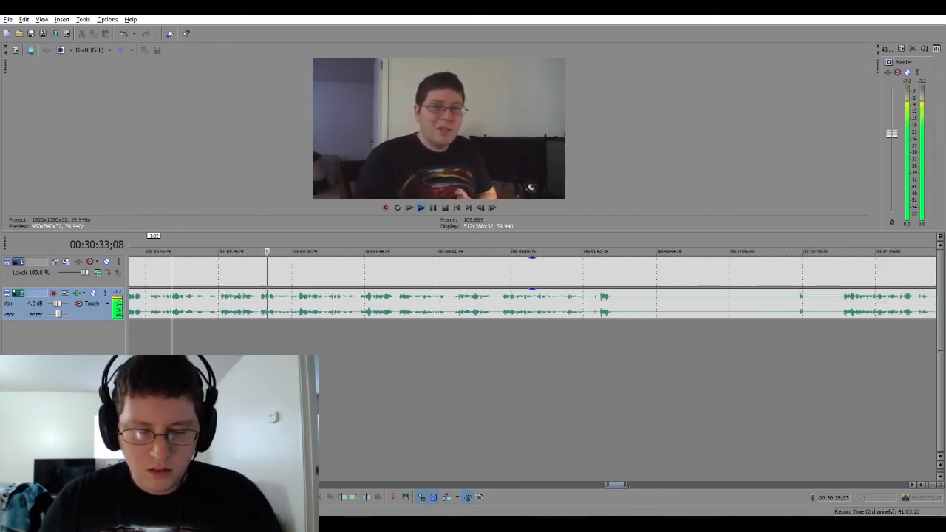
key(space)
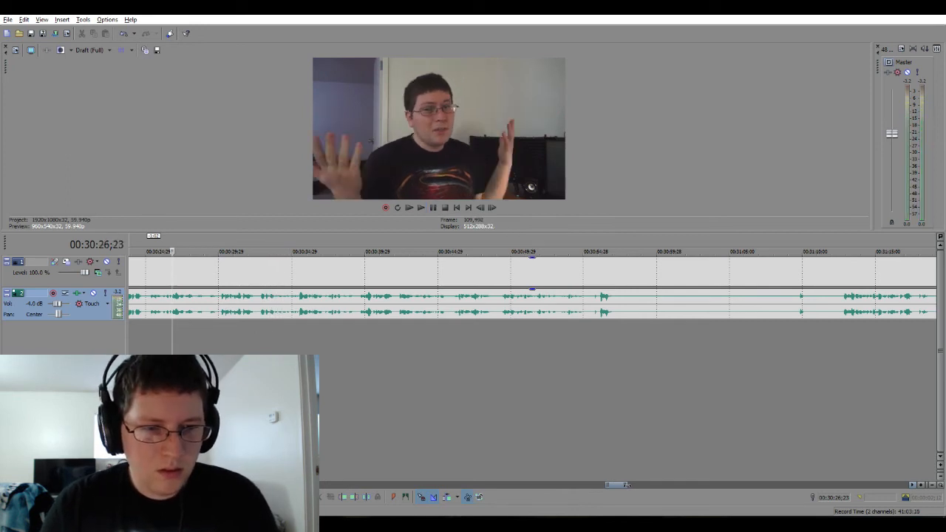
Play back the footage from 00:30:26;23 and narrow in on the passage around 00:30:37.
key(space)
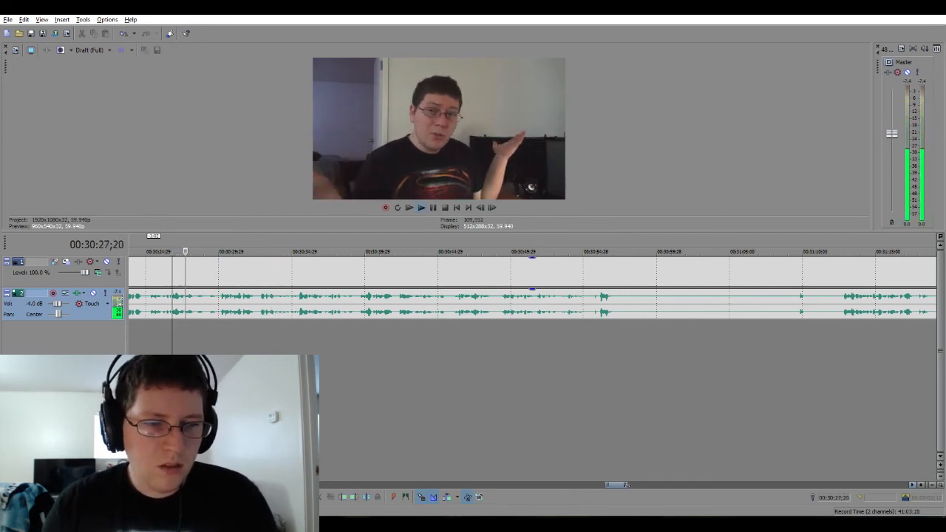
click(280, 327)
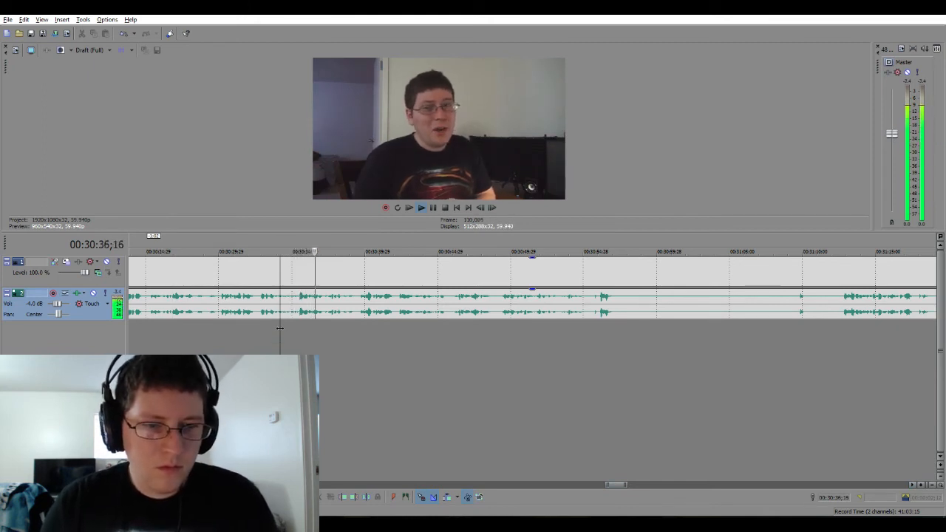
key(Return)
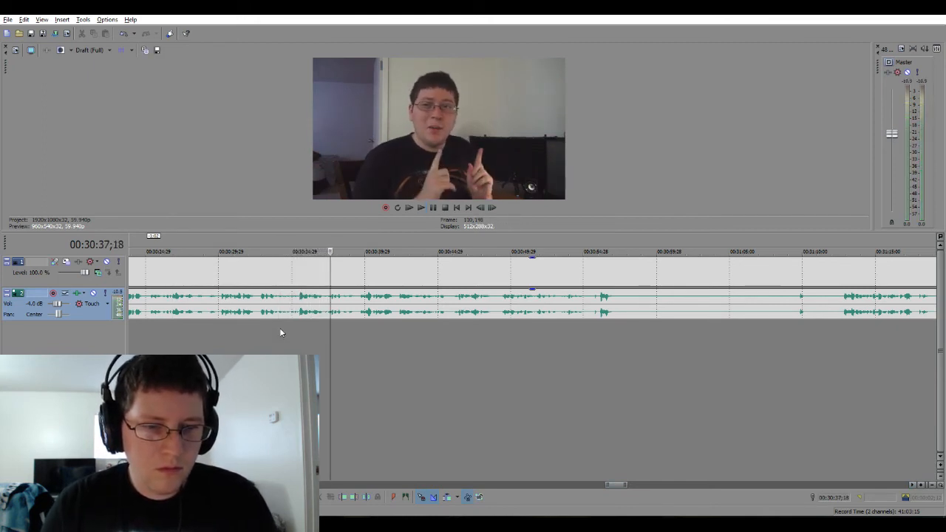
click(322, 334)
scroll(322, 334, up, 2)
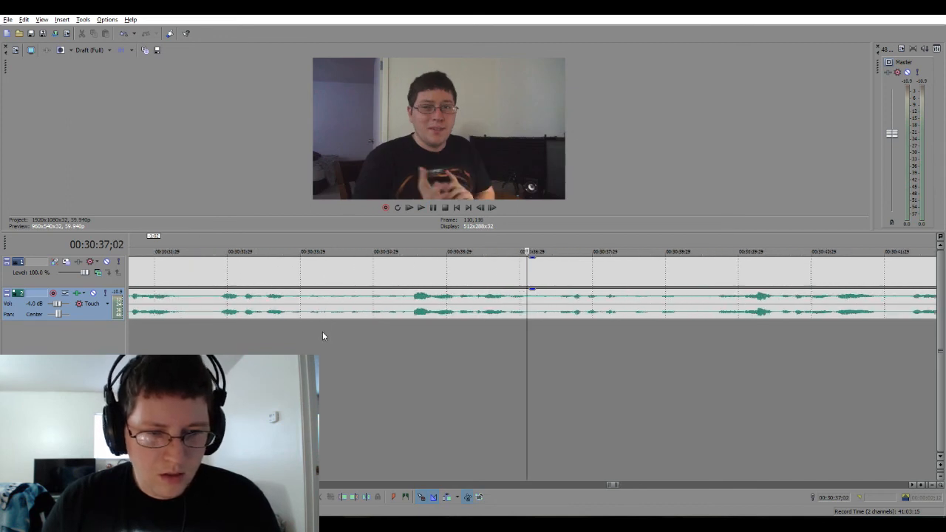
key(space)
key(space)
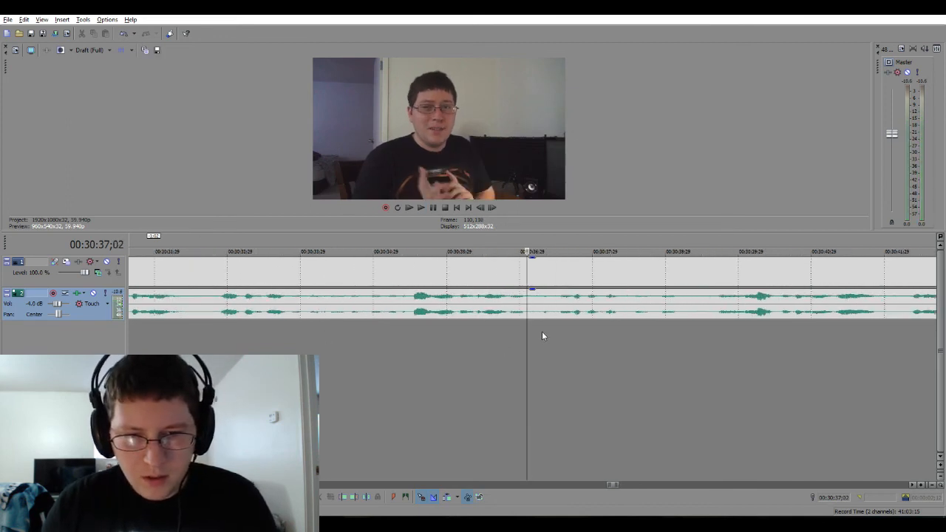
Place a timeline marker named "Instagram URL Insert" at 00:30:37;07.
click(537, 330)
key(space)
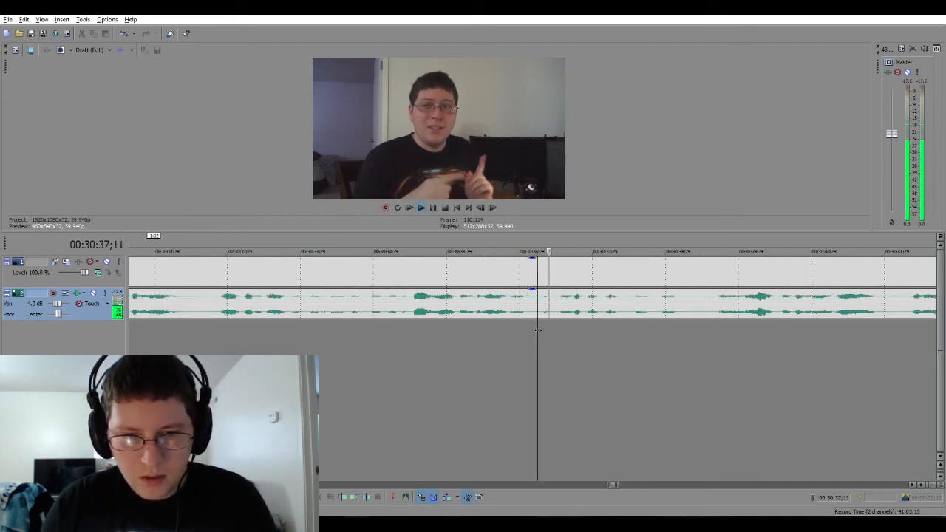
key(space)
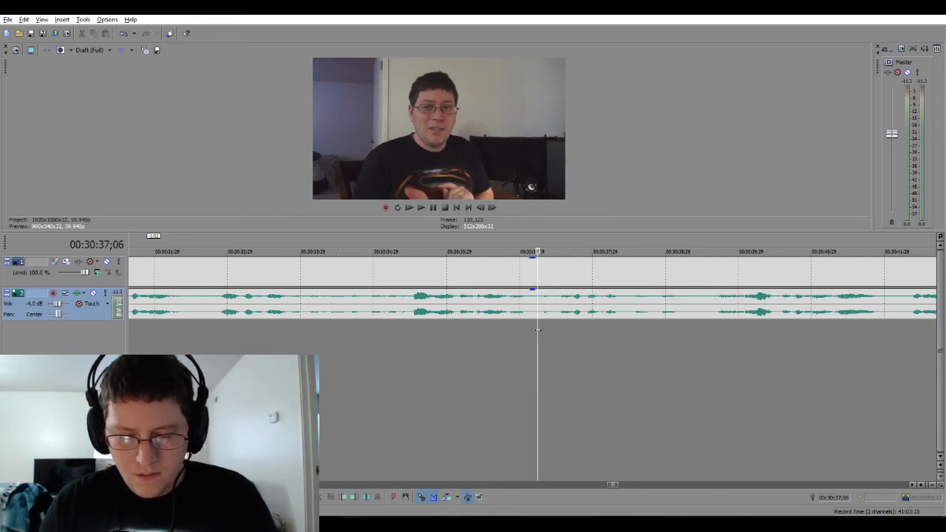
key(Right)
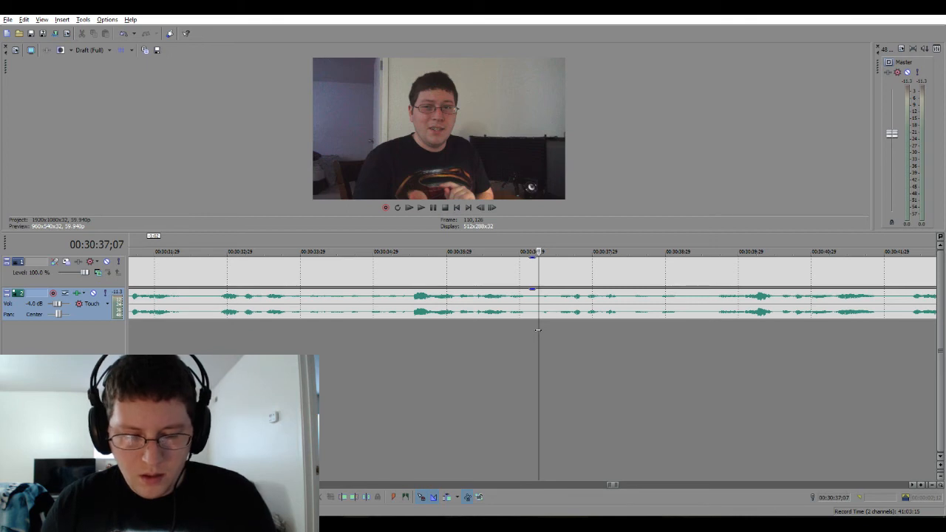
key(i)
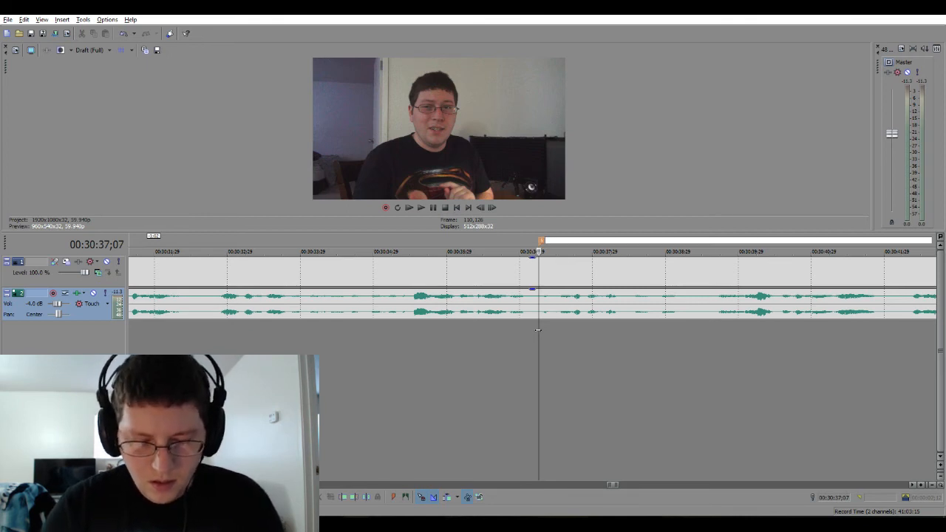
text(Int)
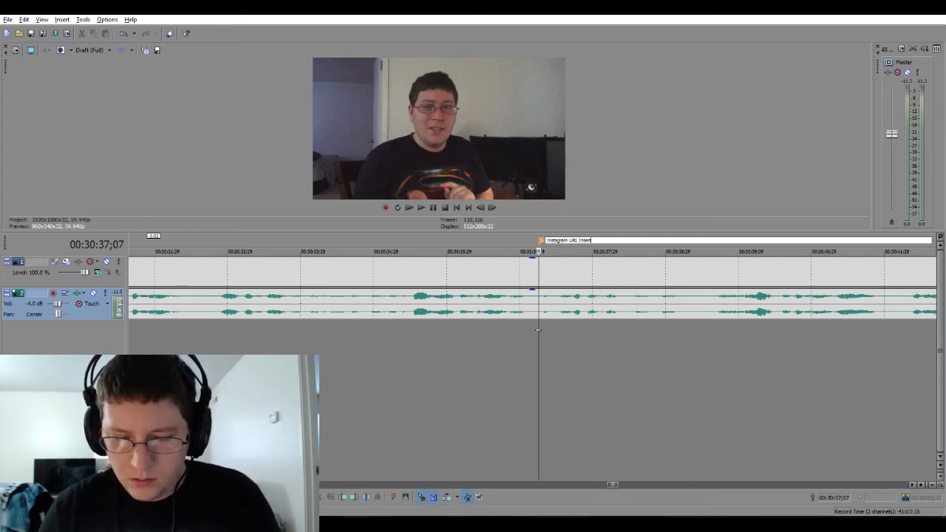
key(Return)
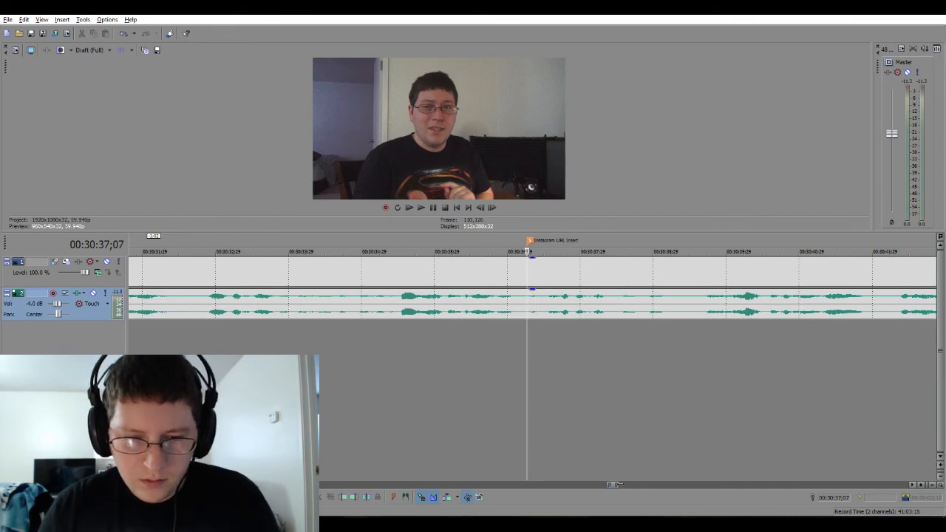
Close the video track gap near 00:38:30 by moving the final video clip against the end of the preceding clip.
drag(619, 485, 835, 510)
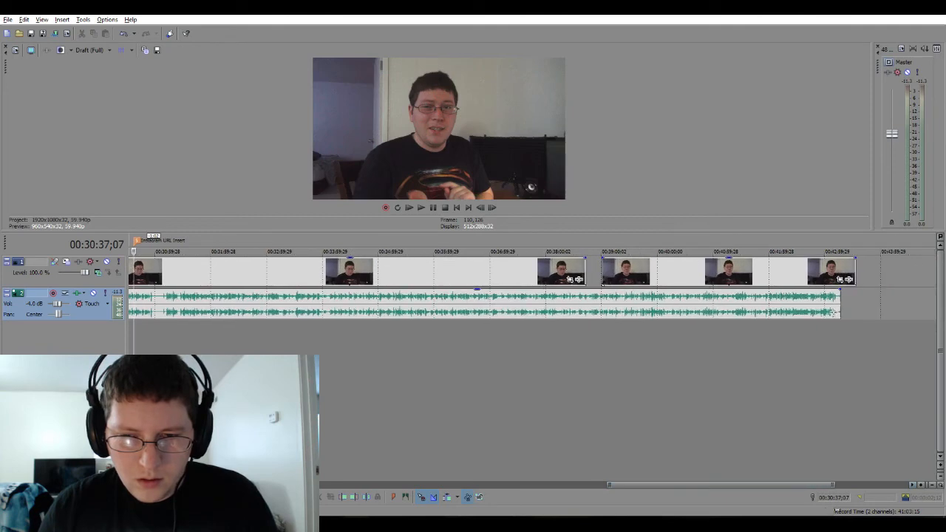
drag(766, 285, 752, 286)
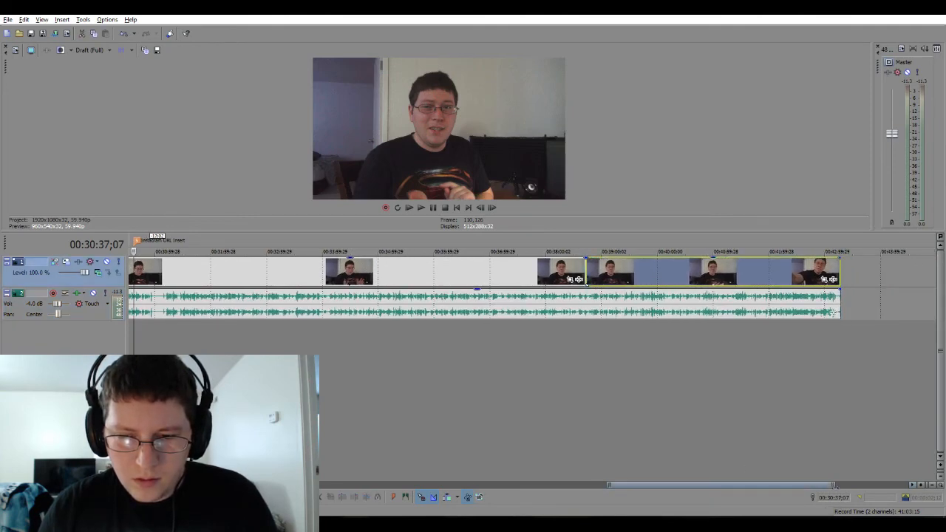
drag(834, 485, 626, 487)
Play back from the Instagram URL Insert marker and delete the short section from about 00:30:48;25 to 00:30:49;07.
key(space)
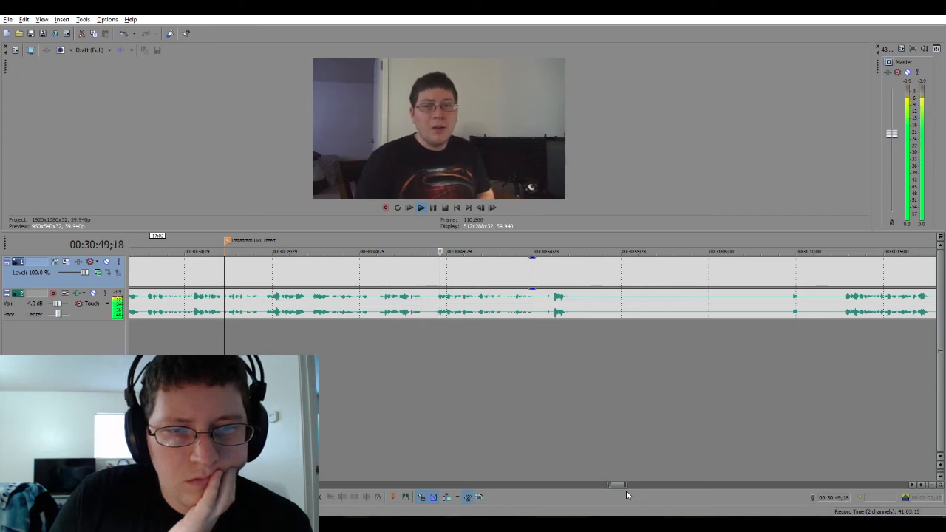
key(Return)
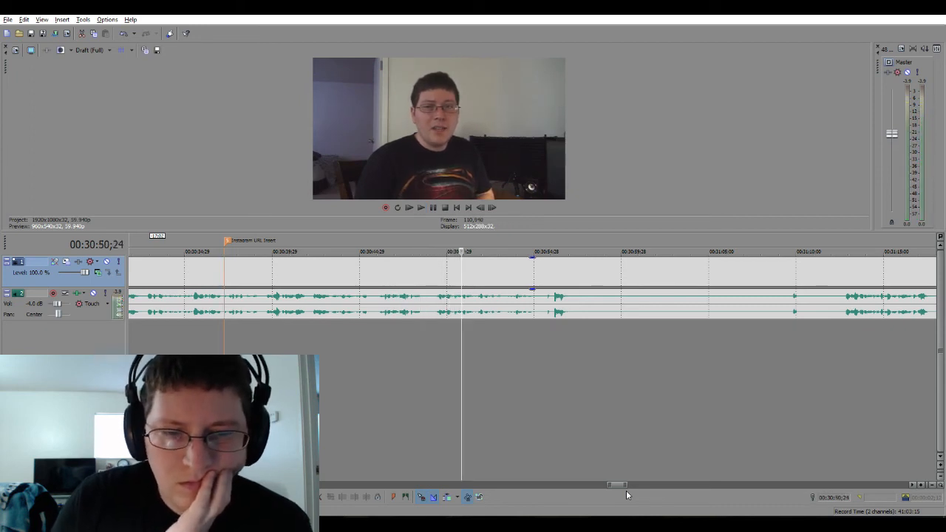
click(449, 354)
scroll(449, 354, up, 3)
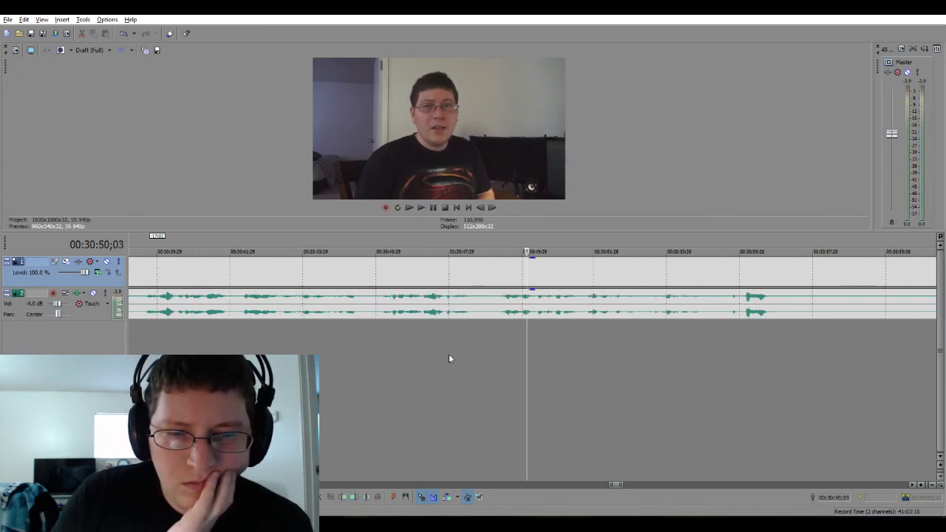
drag(482, 333, 494, 332)
key(Delete)
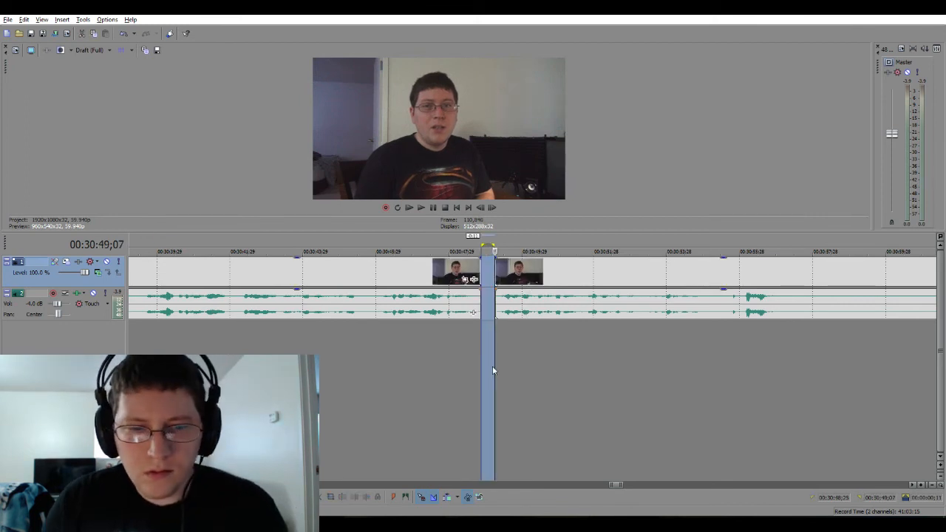
Move the clip after the gap near 00:30:48 back to overlap the preceding clip by five frames, and play across the join.
drag(519, 300, 498, 313)
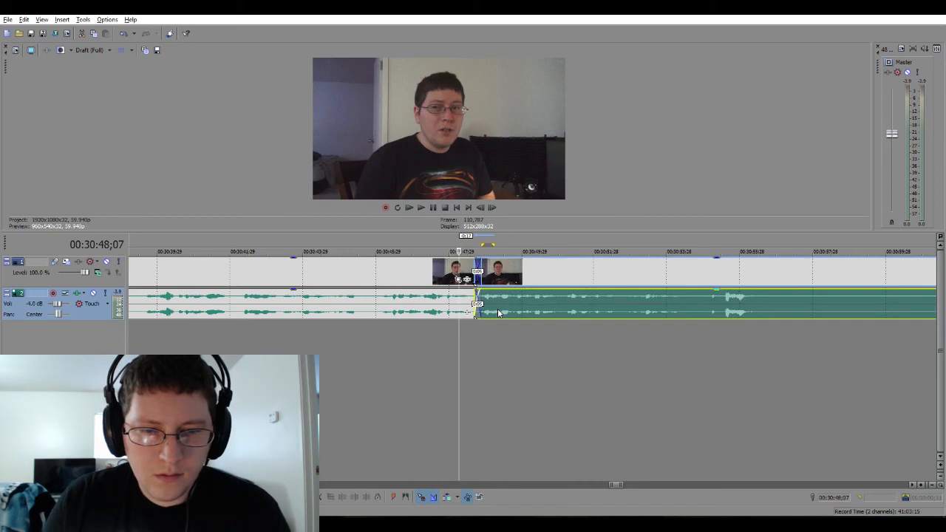
click(432, 337)
key(space)
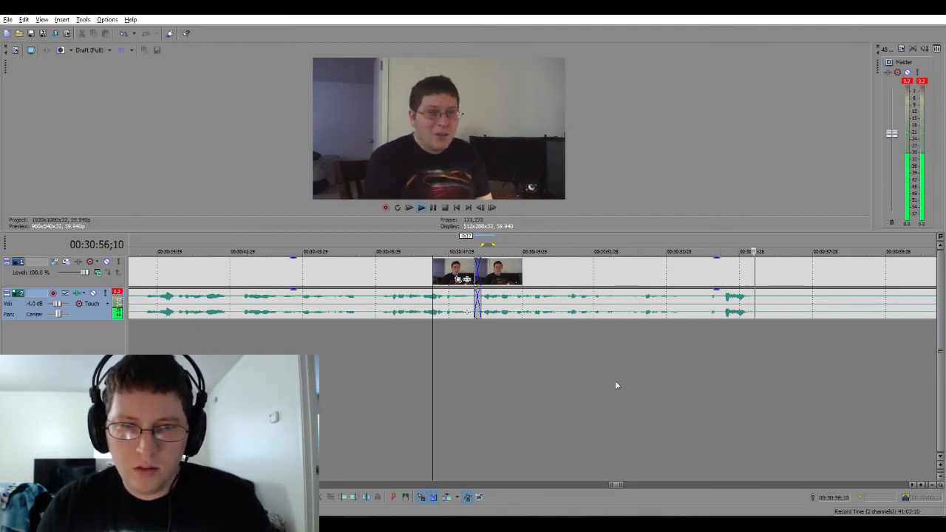
Stop playback after the spoken line and split the video and audio at 00:30:56;29.
key(Return)
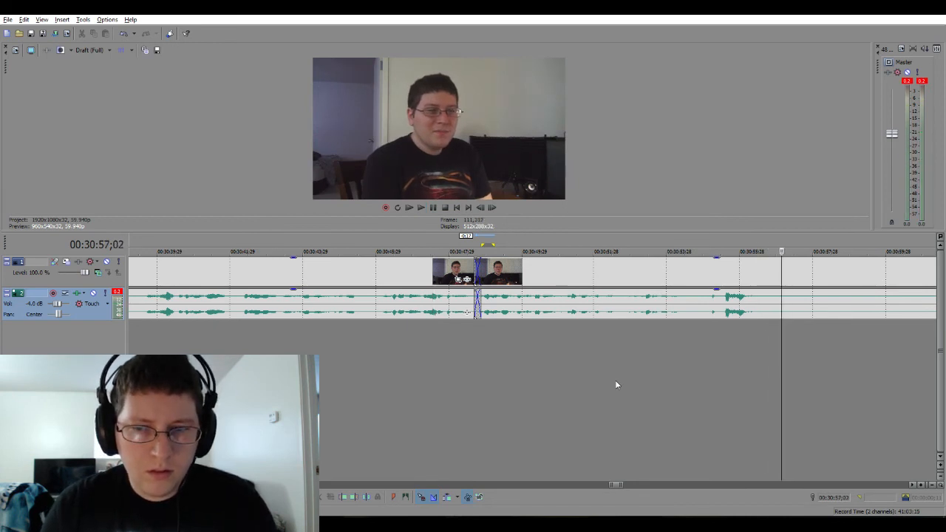
key(Left)
key(Left)
key(Left)
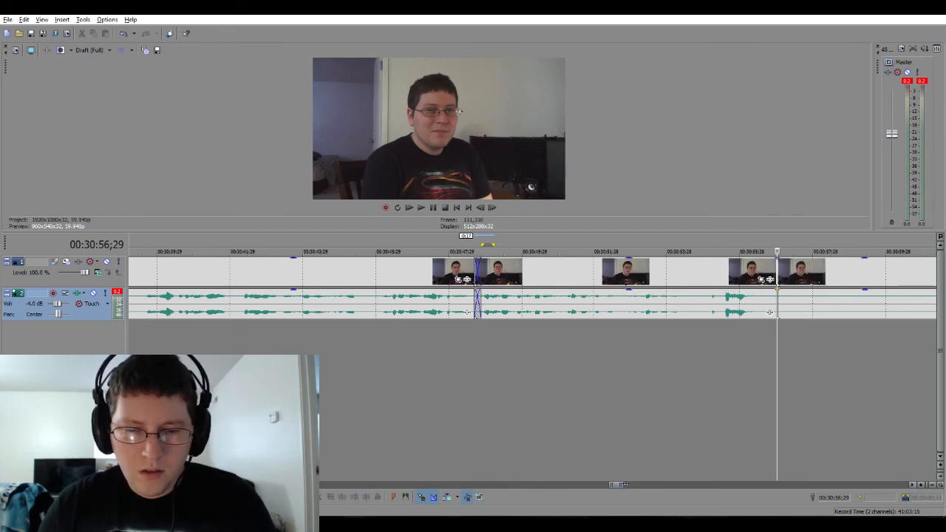
Split both tracks at 00:31:11;25, just before speech resumes, and delete the section back to the previous split.
drag(623, 484, 632, 480)
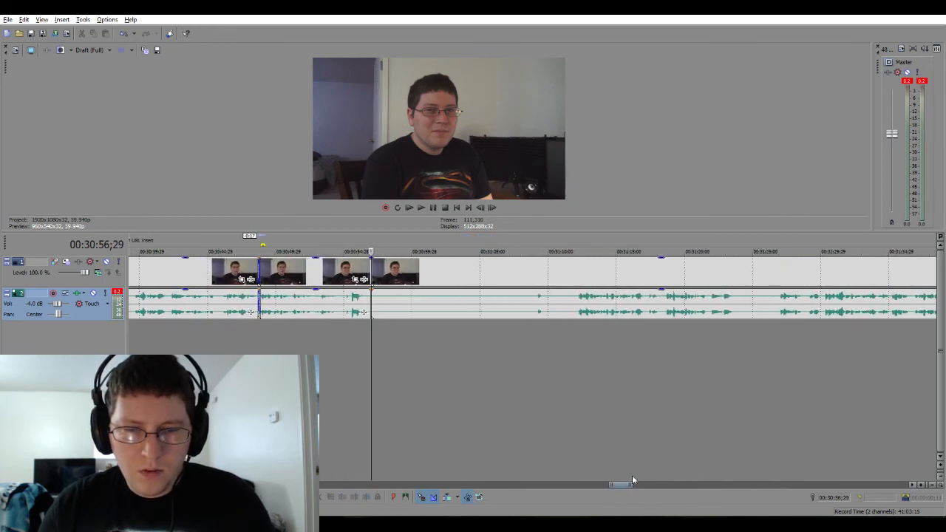
click(533, 321)
key(space)
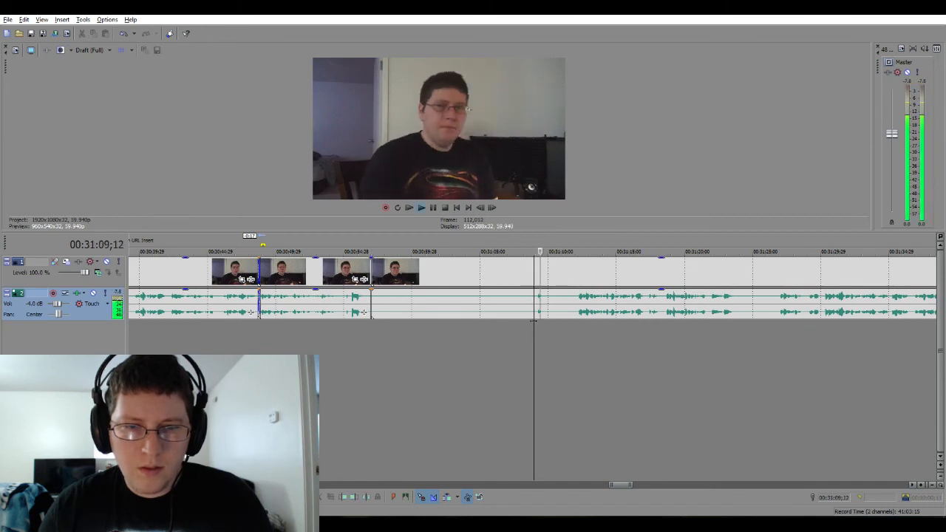
click(572, 320)
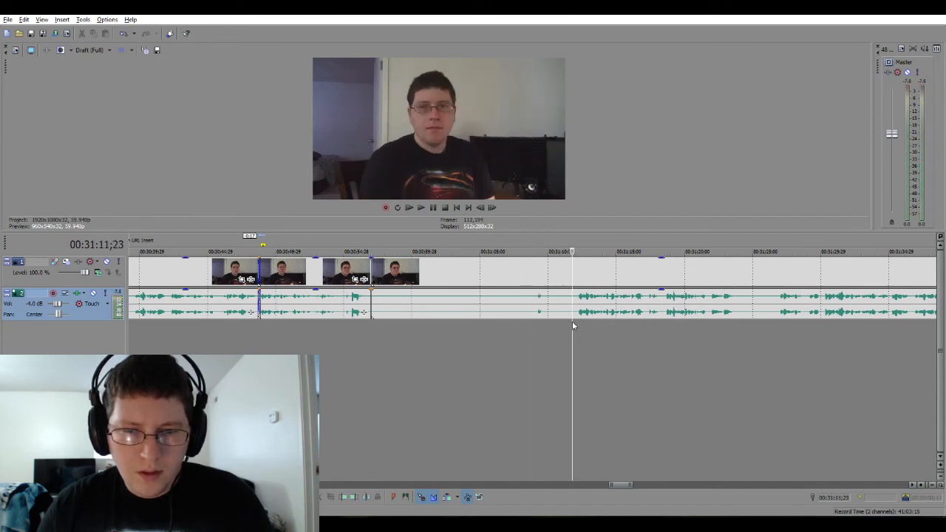
key(s)
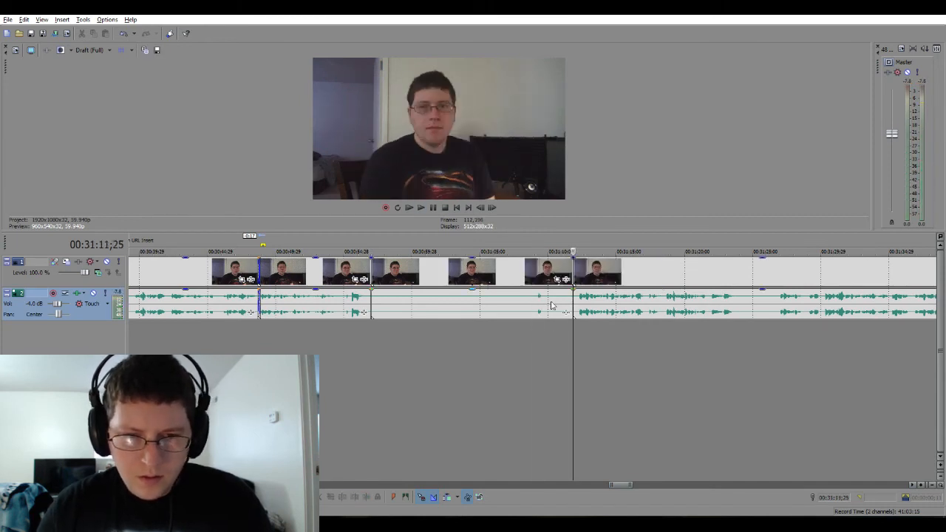
click(546, 304)
key(Delete)
Close the gap after 00:30:56 by moving the later clip back, and adjust its overlap to a five-frame crossfade.
drag(582, 312, 402, 319)
click(395, 347)
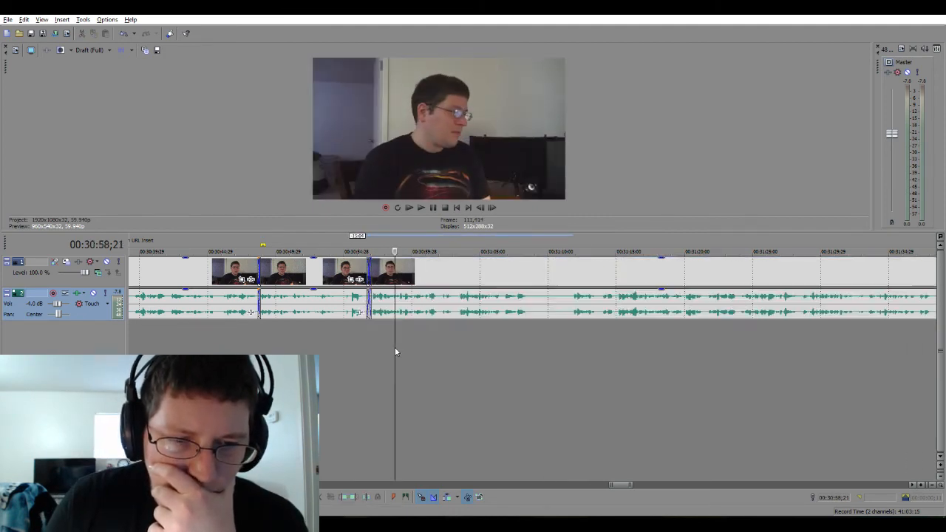
scroll(395, 348, up, 5)
scroll(458, 323, up, 1)
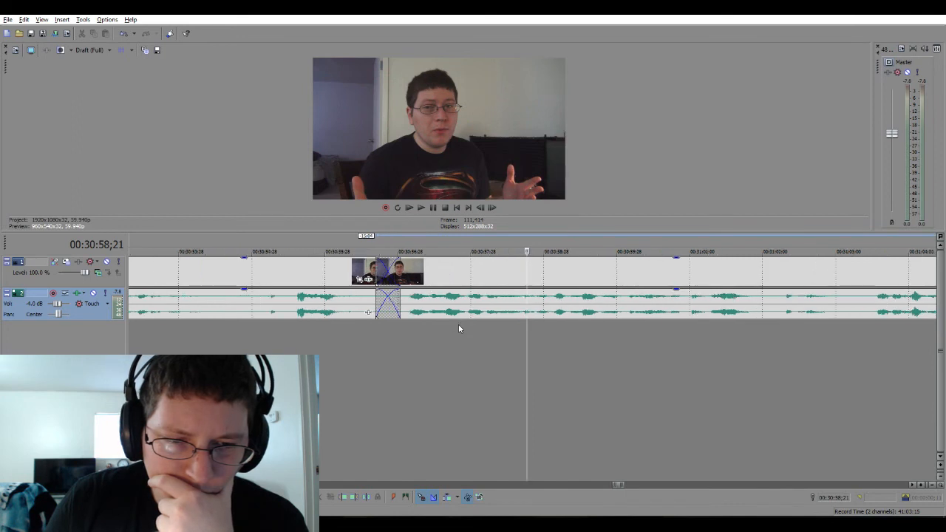
drag(424, 312, 437, 310)
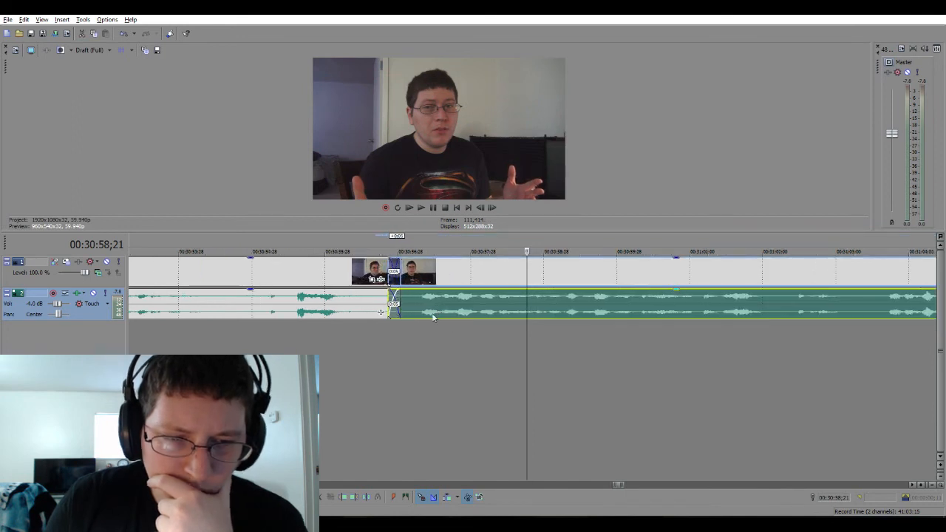
Play the join from 00:30:55;14 and shorten its pause by bringing the later clip earlier, keeping a five-frame crossfade.
click(292, 336)
key(space)
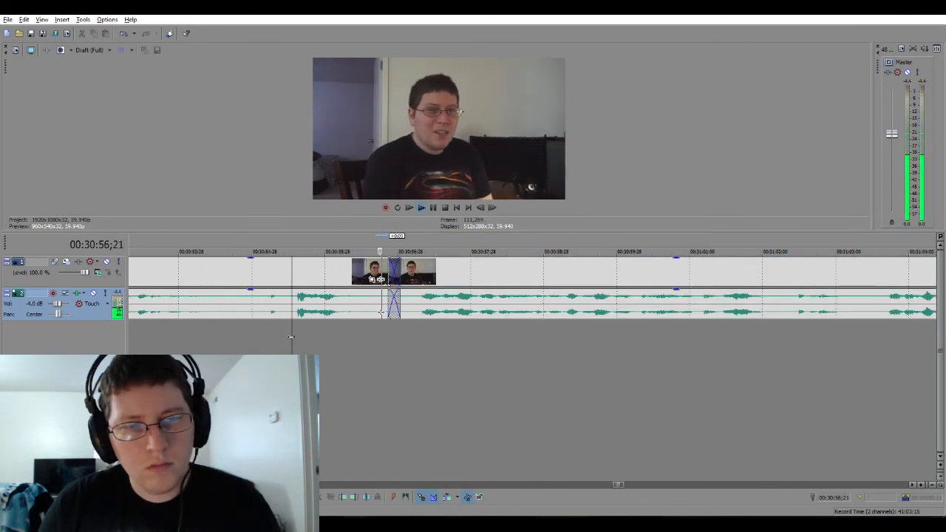
key(space)
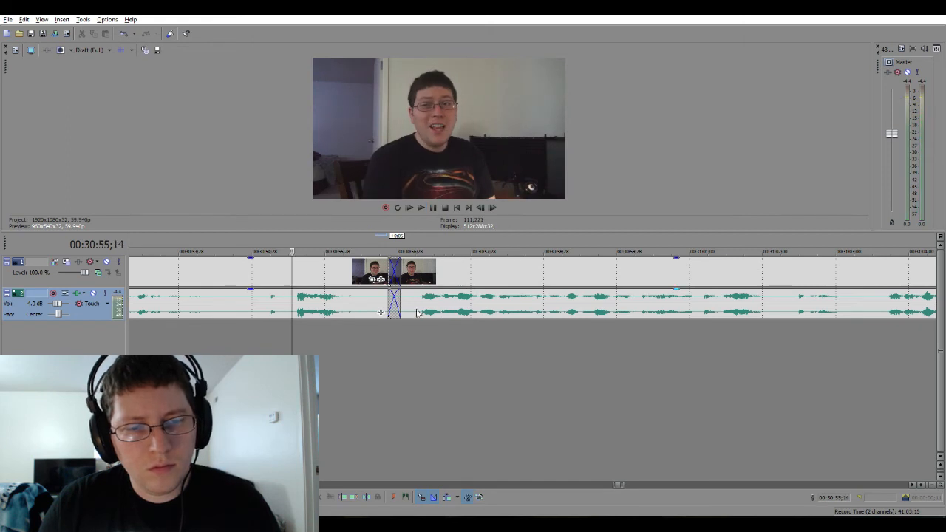
mouse_move(418, 312)
mouse_down()
mouse_move(447, 310)
mouse_move(388, 309)
mouse_move(409, 306)
mouse_up()
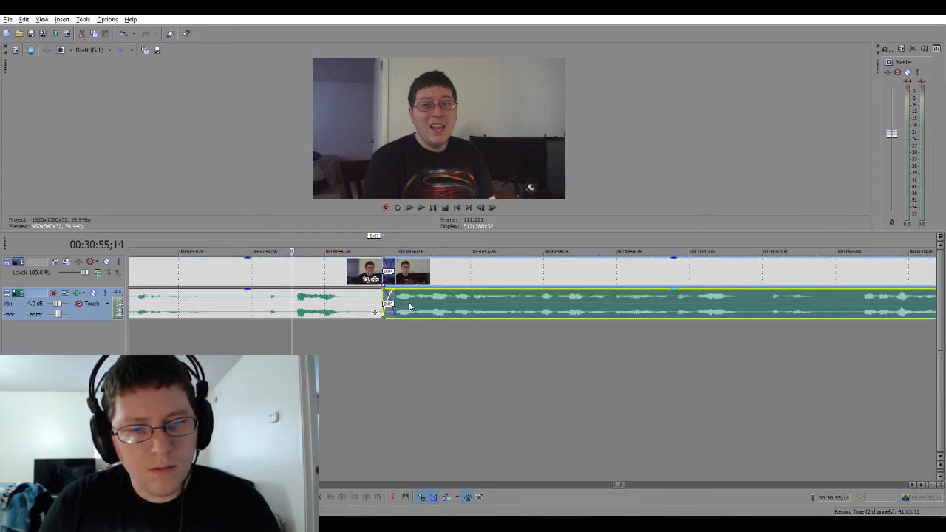
key(space)
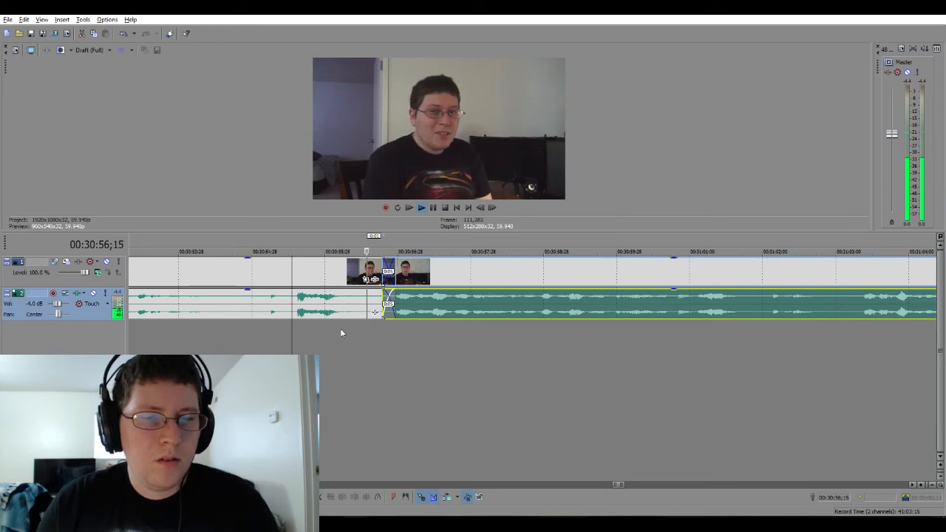
key(space)
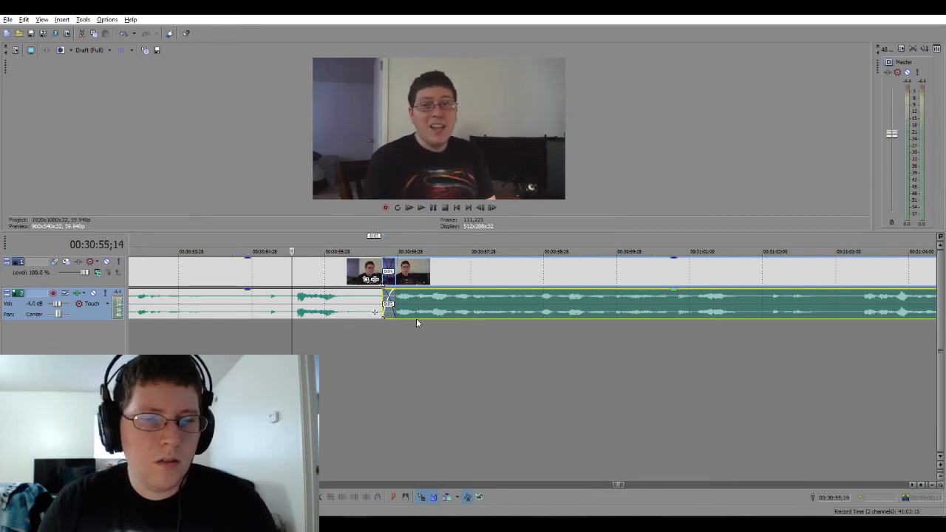
Tighten the same join further by shifting the later clip earlier in small amounts, previewing the timing between adjustments.
drag(414, 308, 393, 311)
key(space)
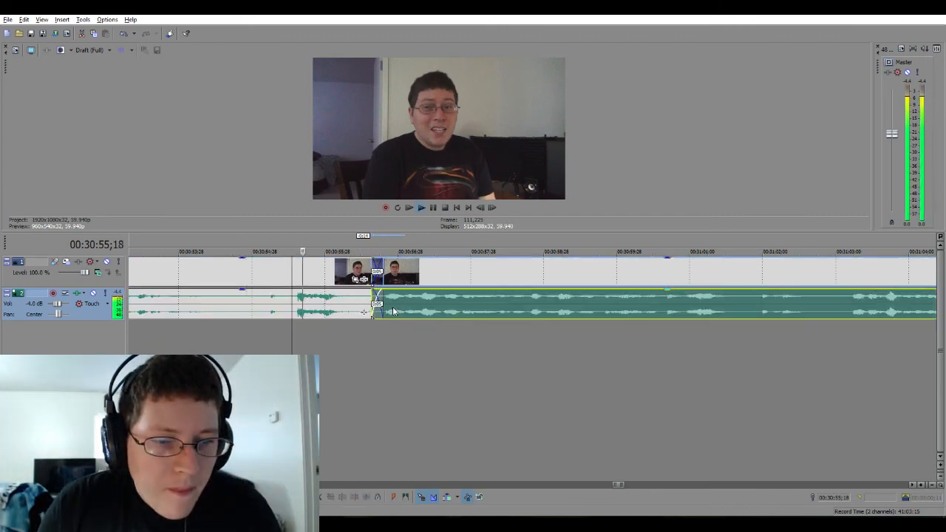
key(space)
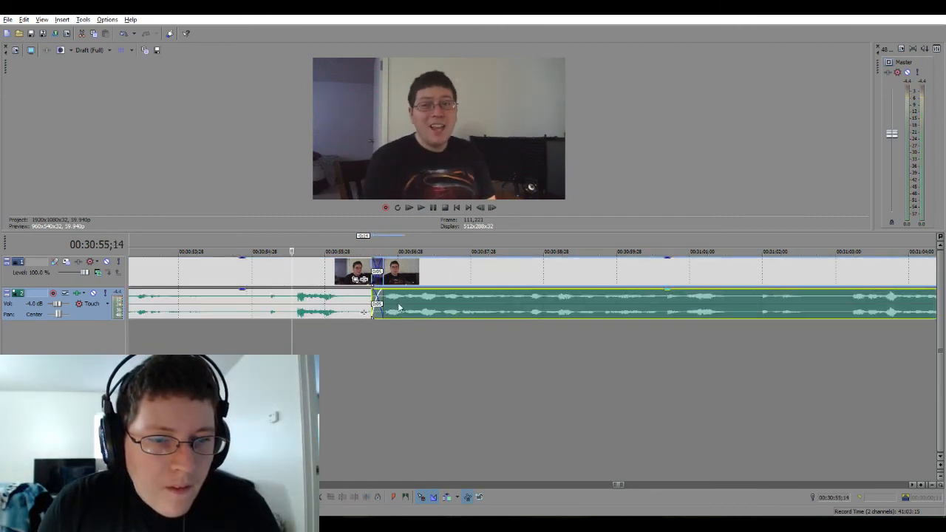
mouse_move(399, 308)
mouse_down()
mouse_move(416, 303)
mouse_move(377, 303)
mouse_move(405, 308)
mouse_move(395, 310)
mouse_up()
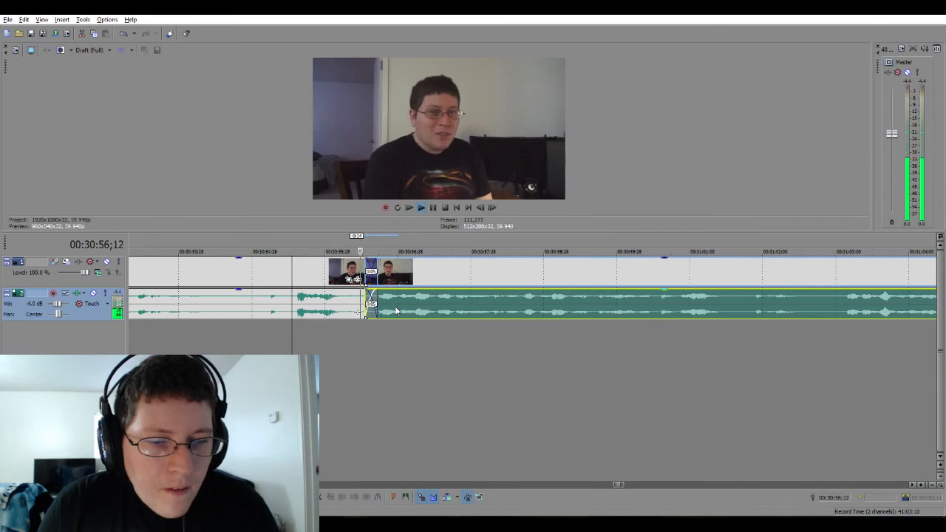
key(space)
mouse_move(395, 310)
mouse_down()
mouse_move(433, 308)
mouse_move(373, 304)
mouse_move(397, 306)
mouse_up()
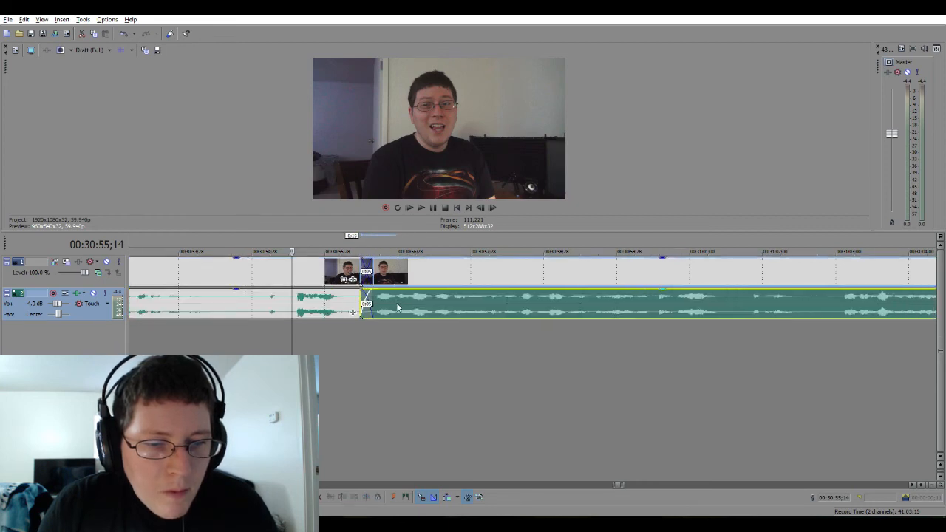
Play from 00:30:55;14 through the tightened join and on to about 00:31:07 to review the following speech.
key(space)
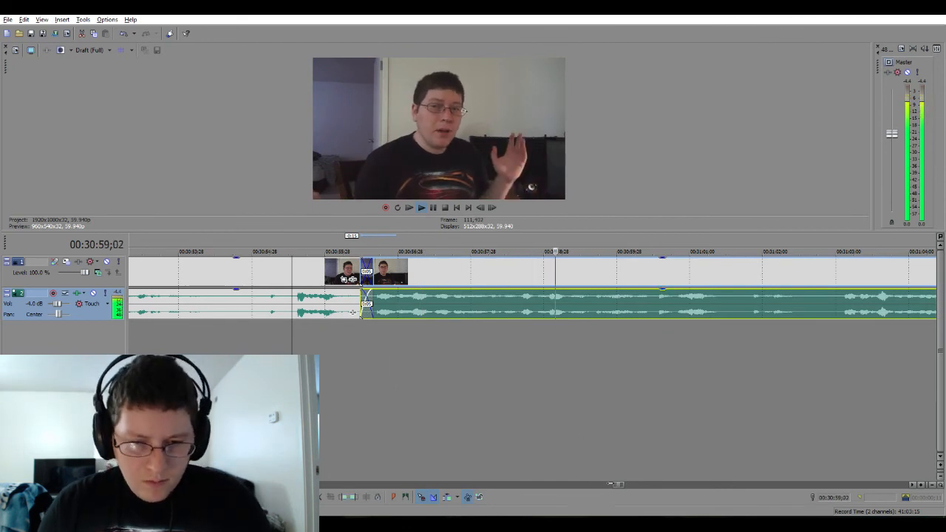
key(Down)
key(Down)
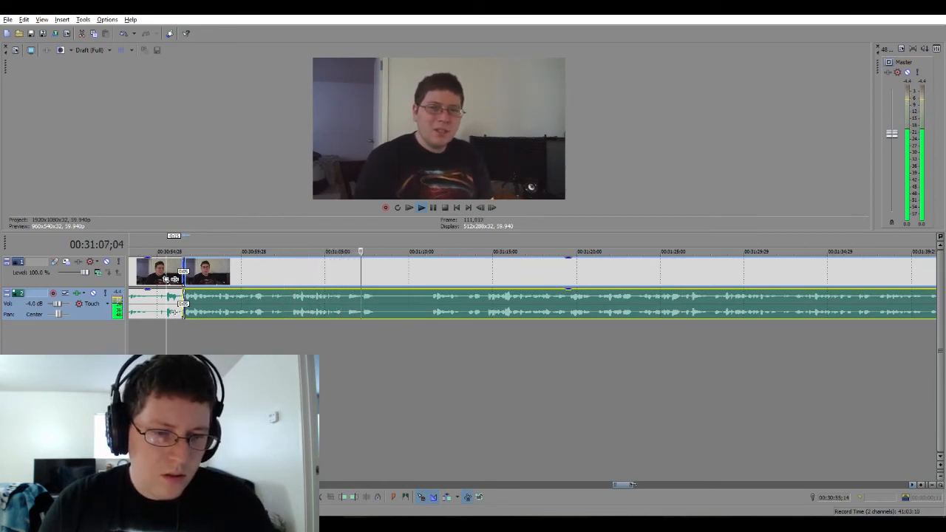
key(space)
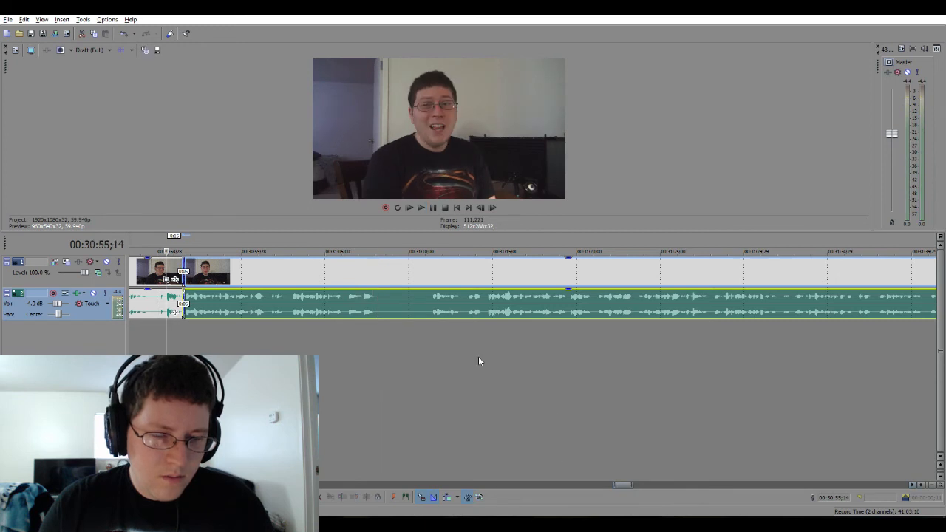
Mark the passage from 00:31:05;25 to 00:31:15;05 and play it to find the unwanted part.
click(376, 339)
scroll(376, 340, up, 1)
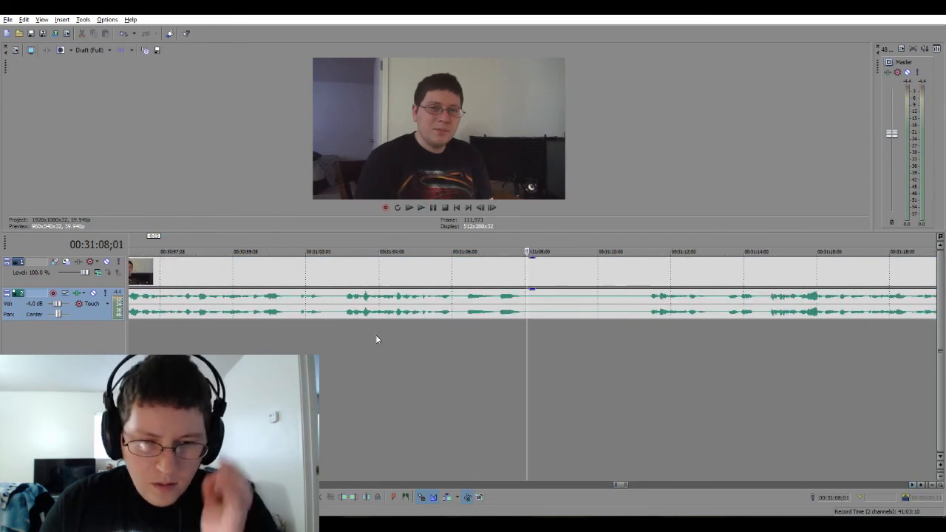
drag(437, 339, 664, 346)
click(509, 356)
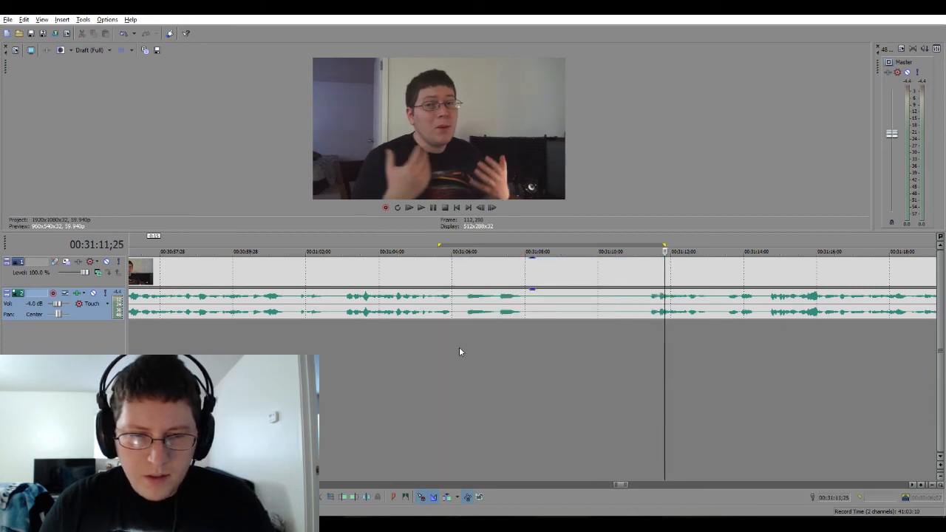
drag(446, 348, 786, 351)
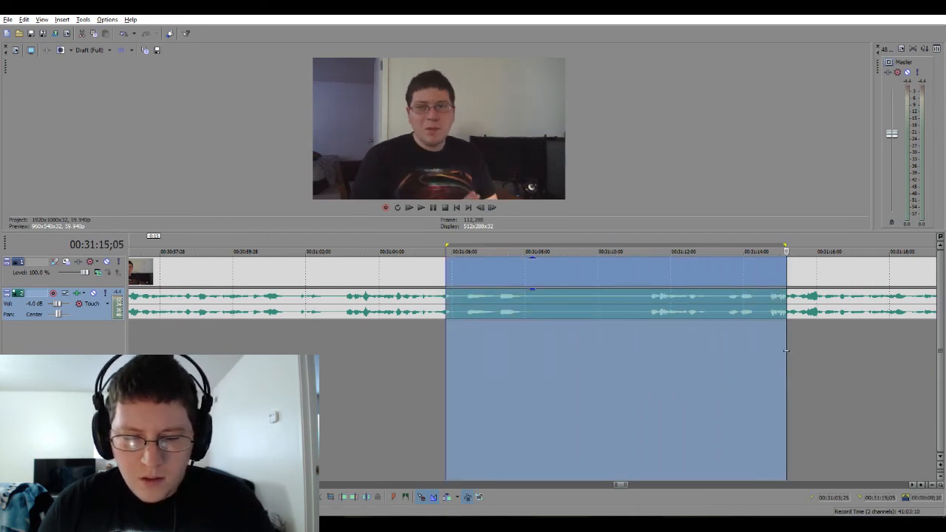
key(space)
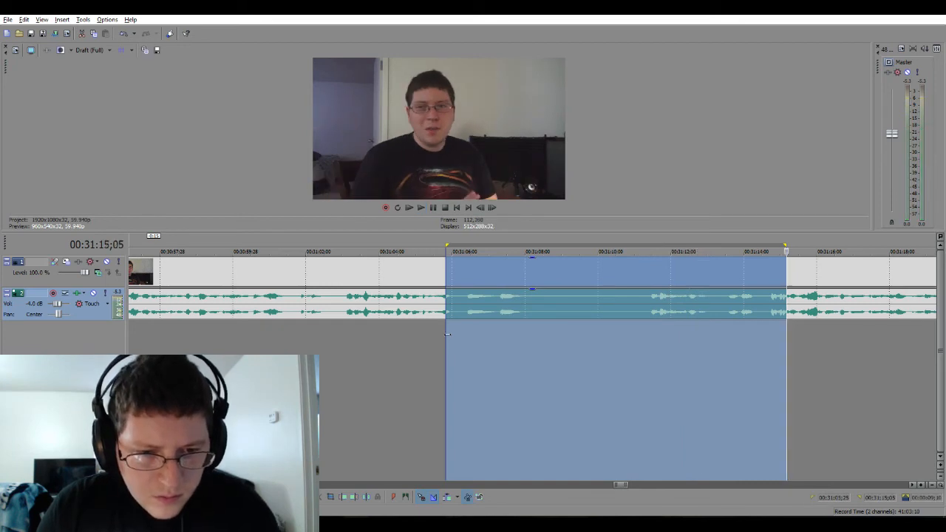
Narrow the time selection to 00:31:06;09 through 00:31:11;09 and delete that section from both tracks.
drag(446, 335, 463, 337)
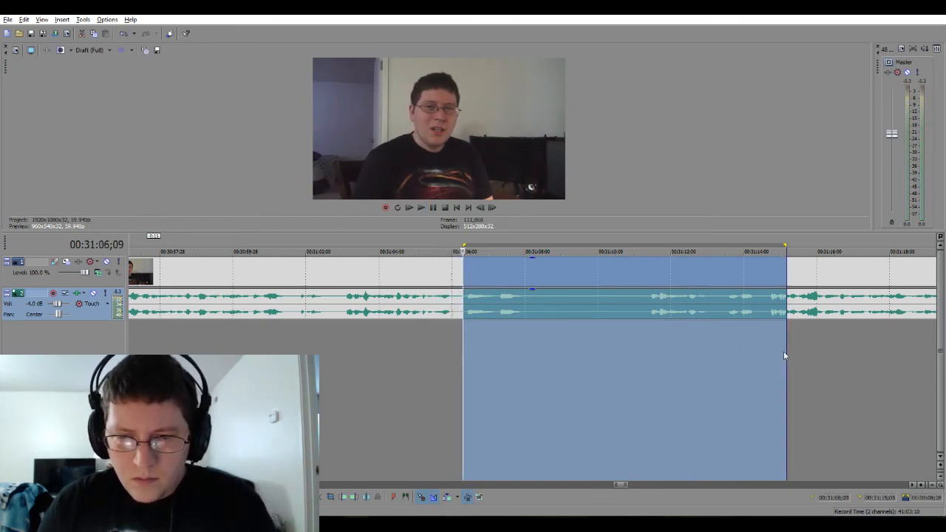
drag(785, 352, 645, 356)
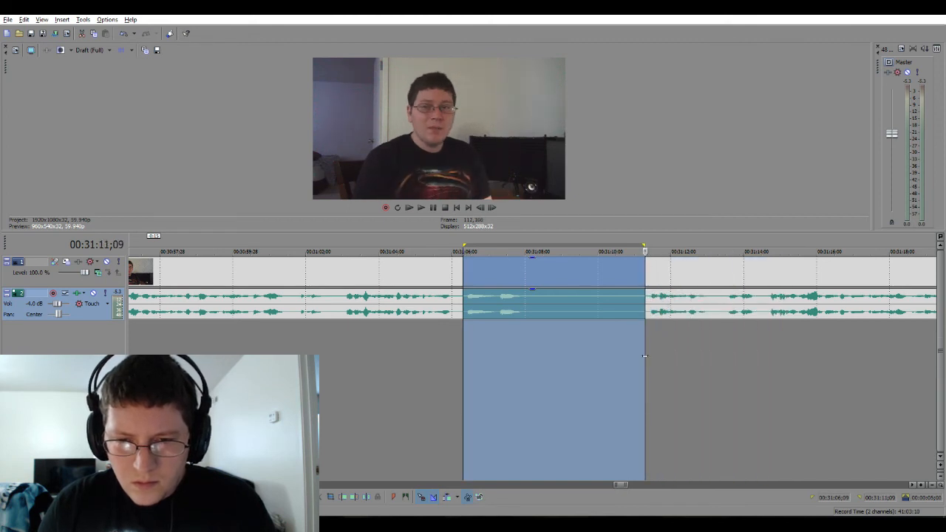
key(Delete)
Move the clip after the five-second gap back to a five-frame overlap with the preceding clip, and play from 00:31:04;24.
click(409, 385)
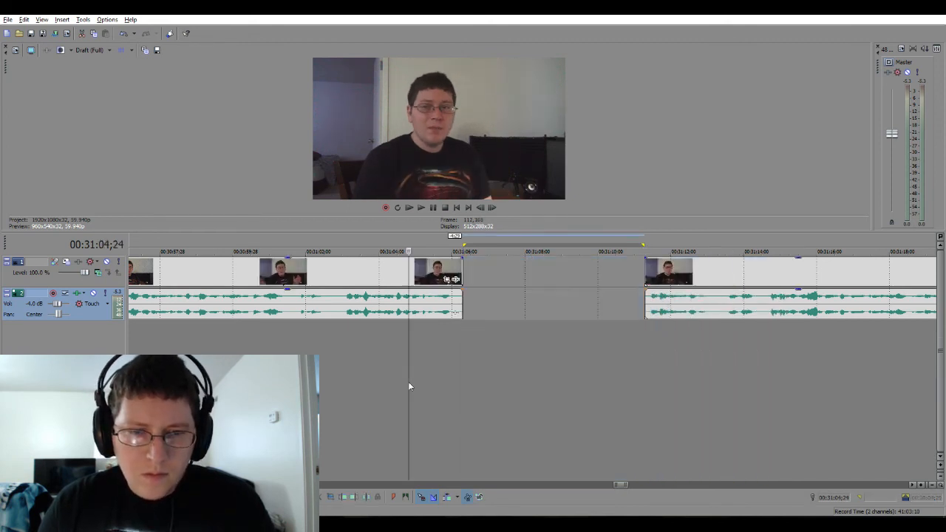
drag(654, 312, 473, 315)
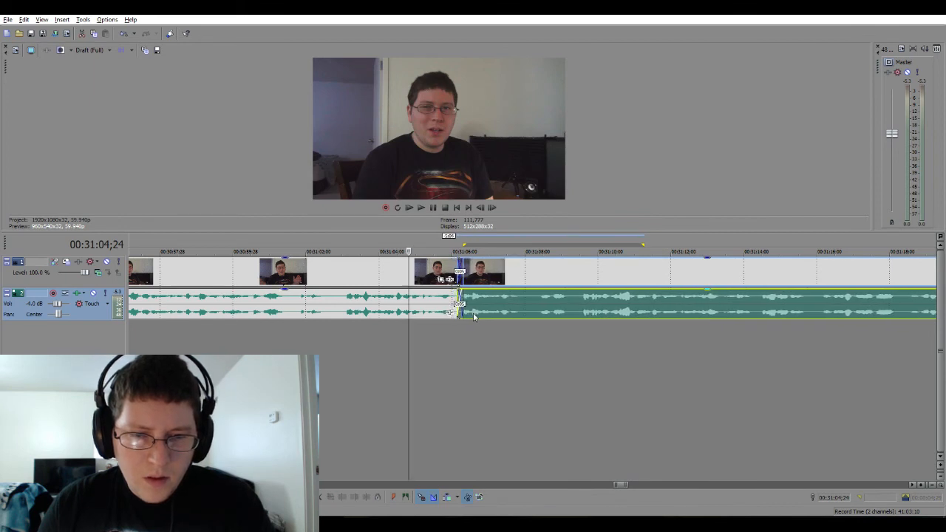
key(space)
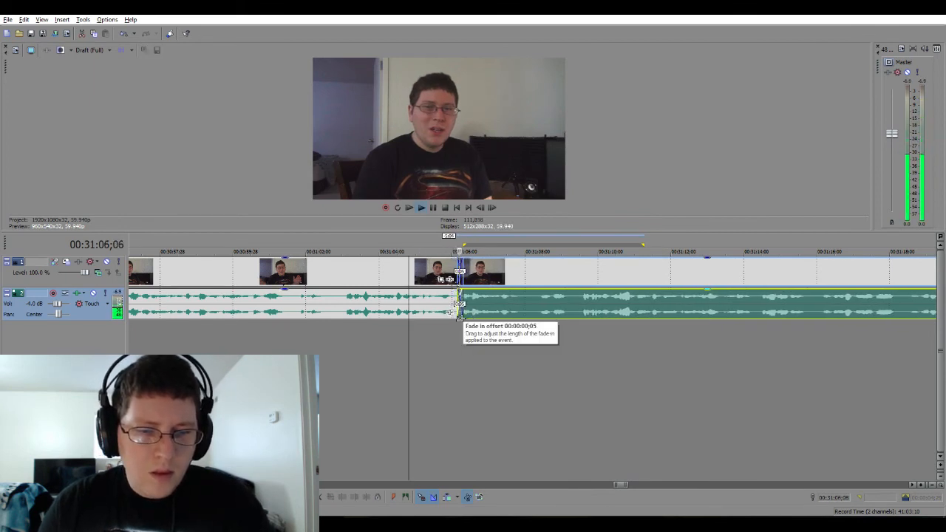
drag(627, 485, 630, 485)
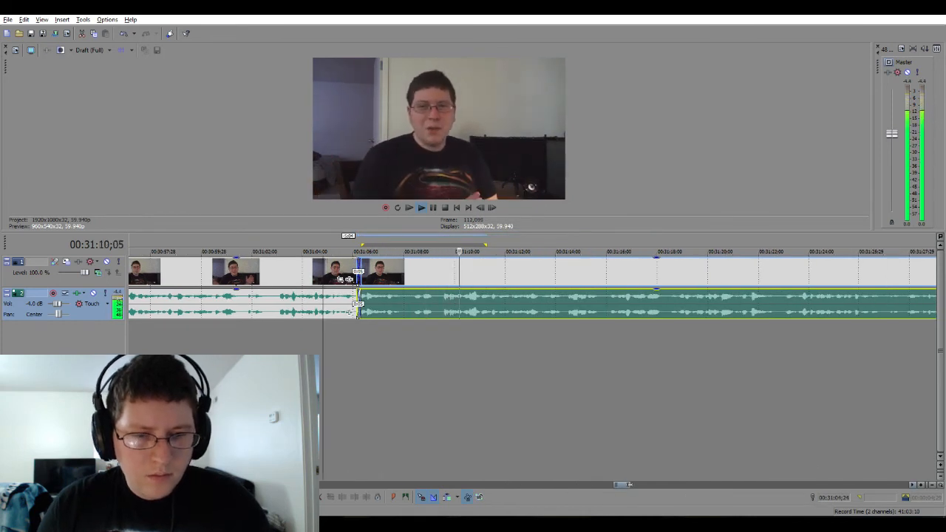
Stop playback, delete the pause between about 00:31:08 and 00:31:09 from both tracks, and place the playhead at 00:31:07;13.
key(space)
click(431, 375)
scroll(430, 375, up, 3)
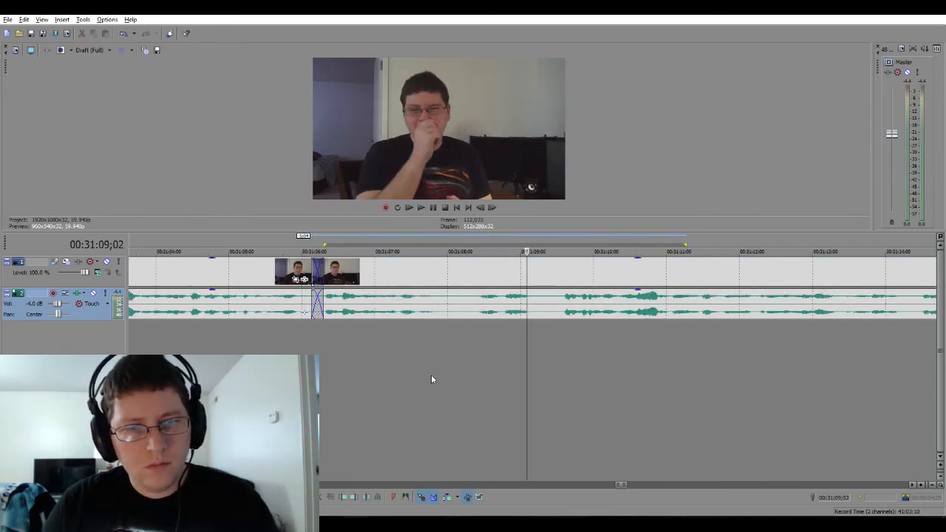
drag(471, 338, 532, 342)
key(Delete)
click(407, 365)
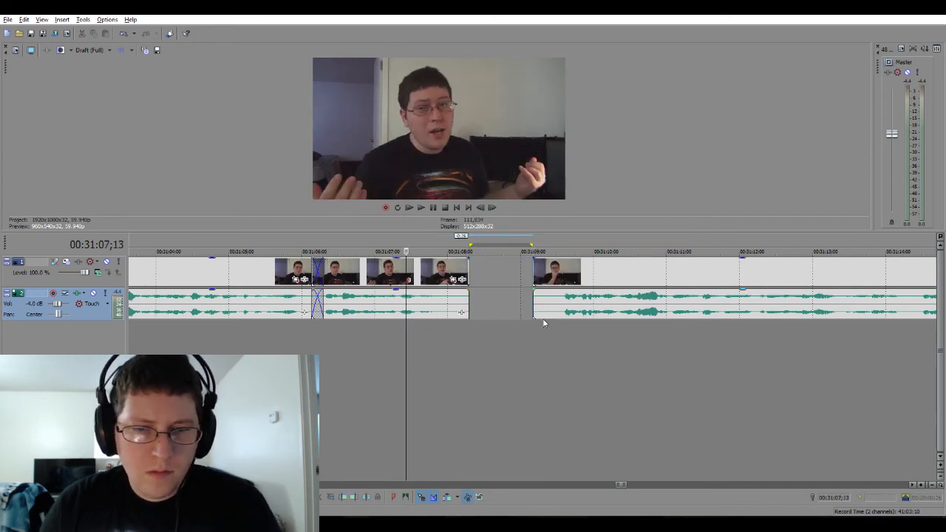
Move the clip after the gap back to a five-frame overlap with the preceding clip, and play the join from 00:31:04;09.
drag(549, 311, 470, 319)
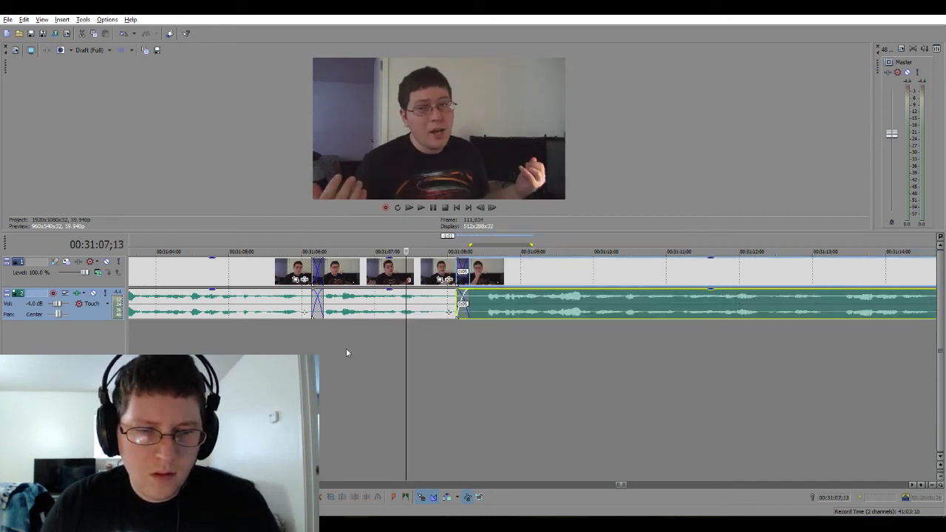
click(178, 347)
key(space)
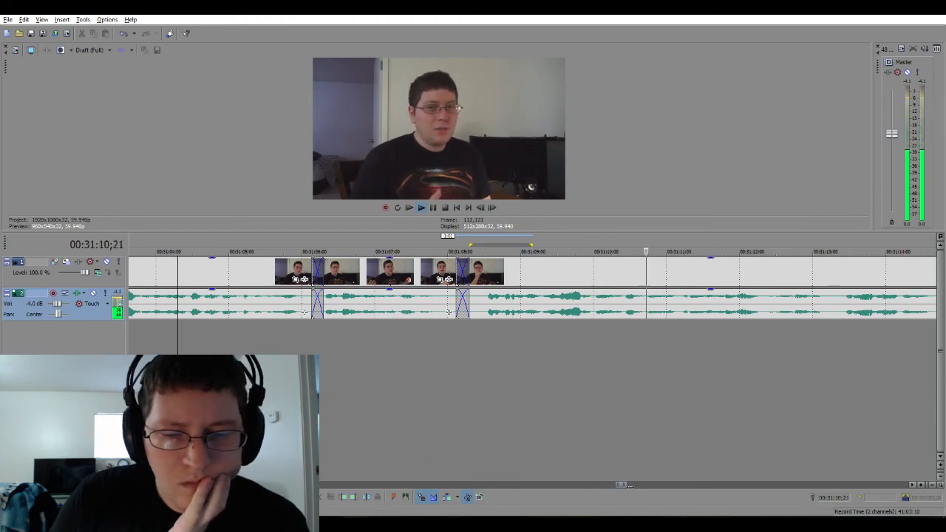
drag(625, 485, 641, 485)
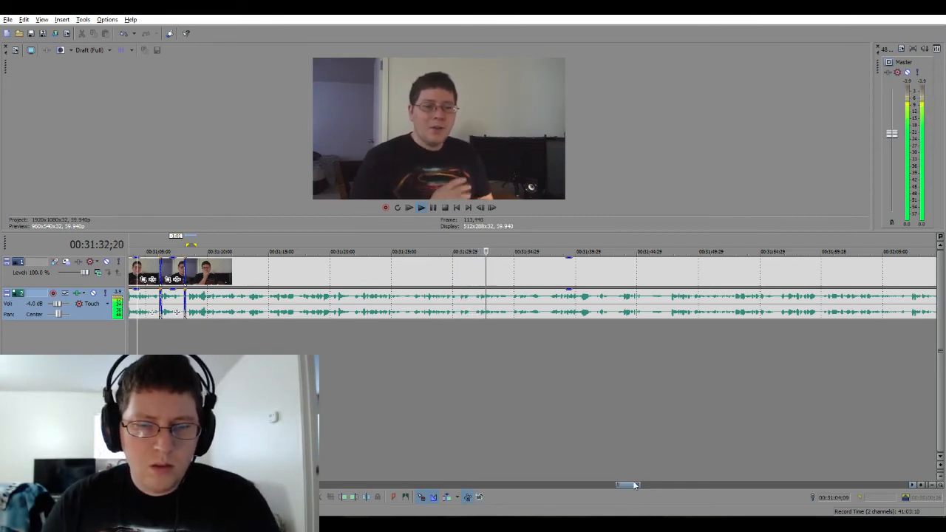
Stop playback, delete the short pause just before 00:31:37;24 from both tracks, and place the playhead at 00:31:36;03.
click(495, 340)
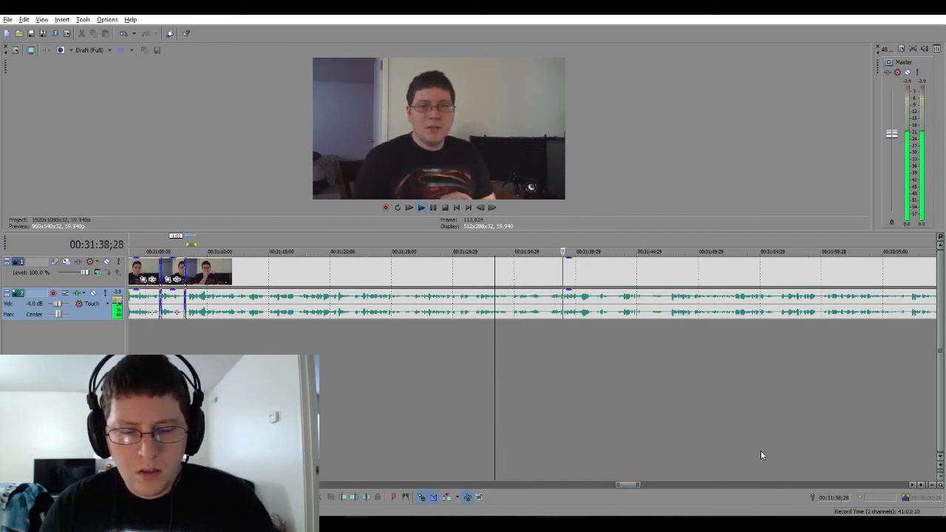
key(space)
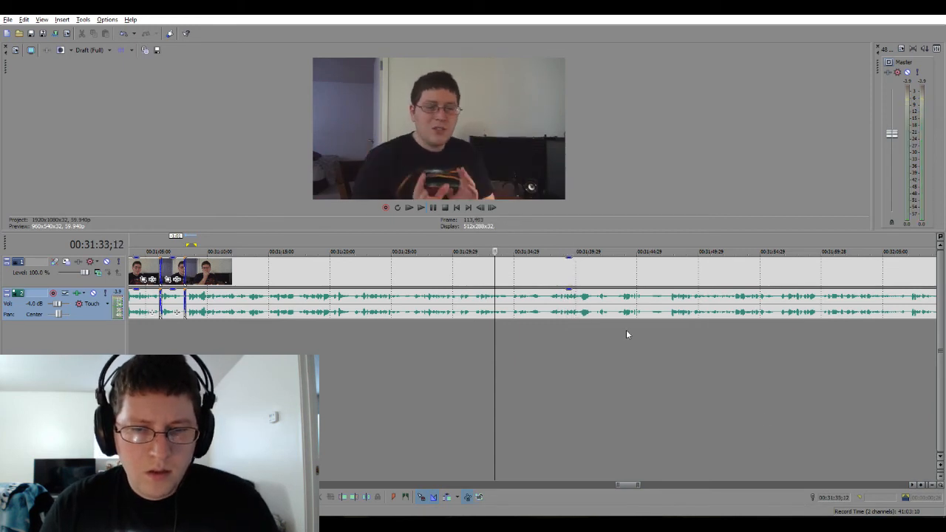
click(548, 326)
scroll(548, 327, up, 3)
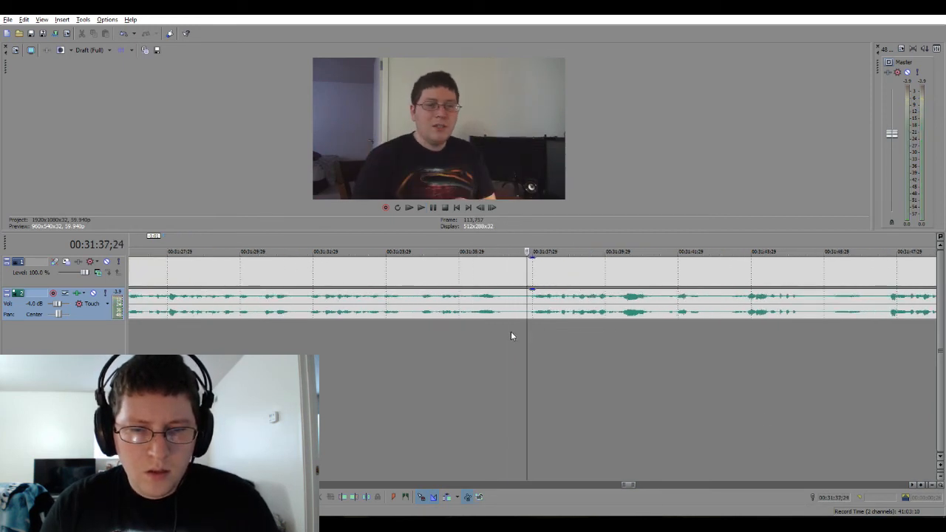
drag(511, 337, 524, 336)
key(Delete)
click(464, 351)
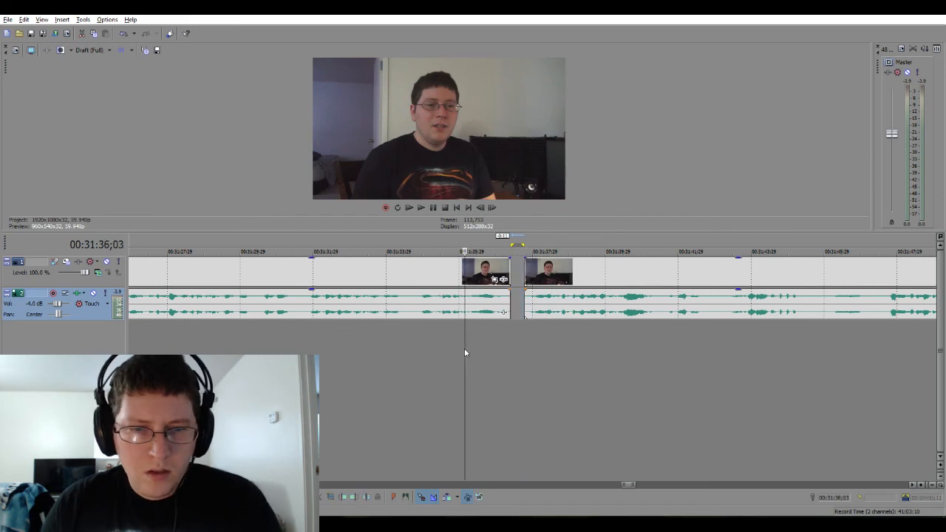
Overlap the clip after the gap by five frames with the preceding clip, and play the join from 00:31:36;03.
drag(548, 303, 529, 310)
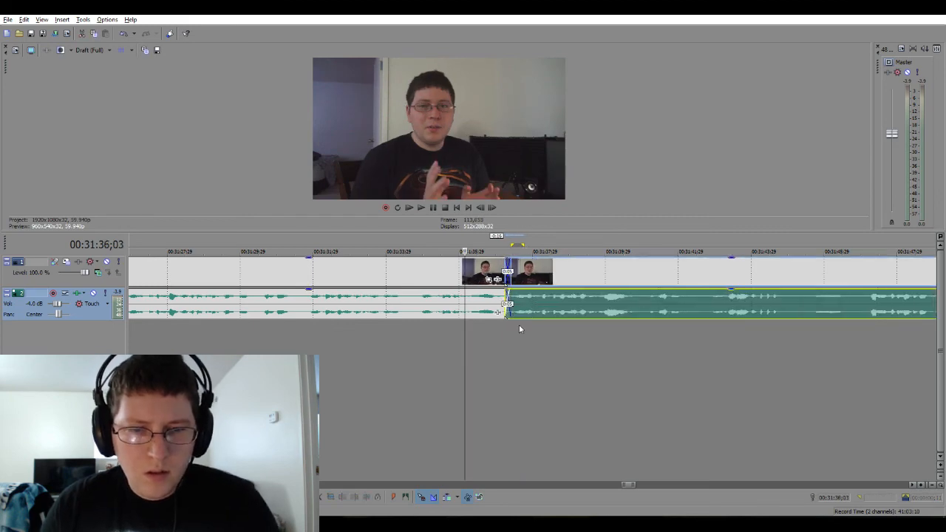
key(space)
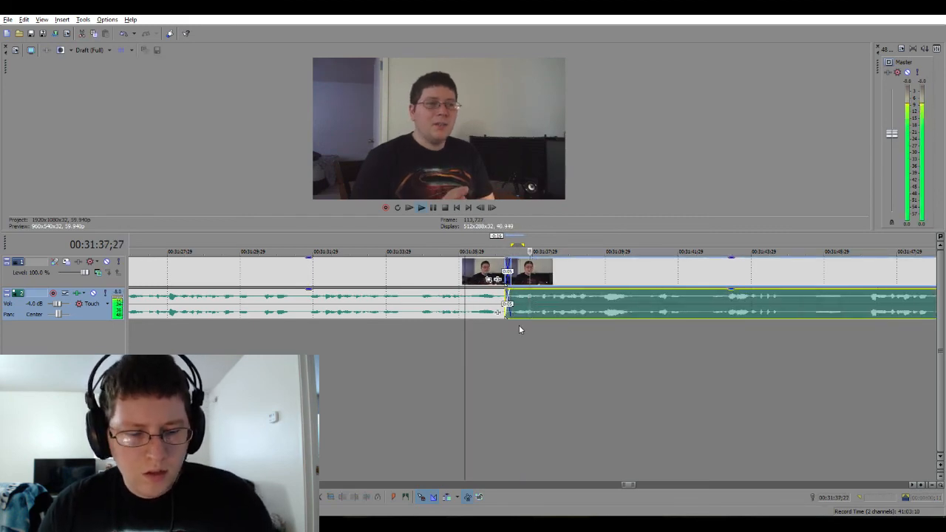
key(alt+Tab)
key(alt+Tab)
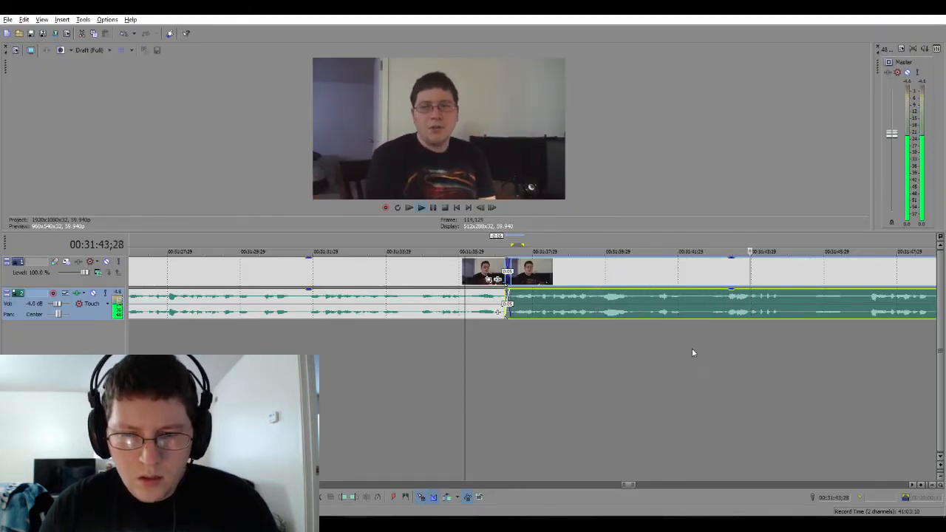
key(space)
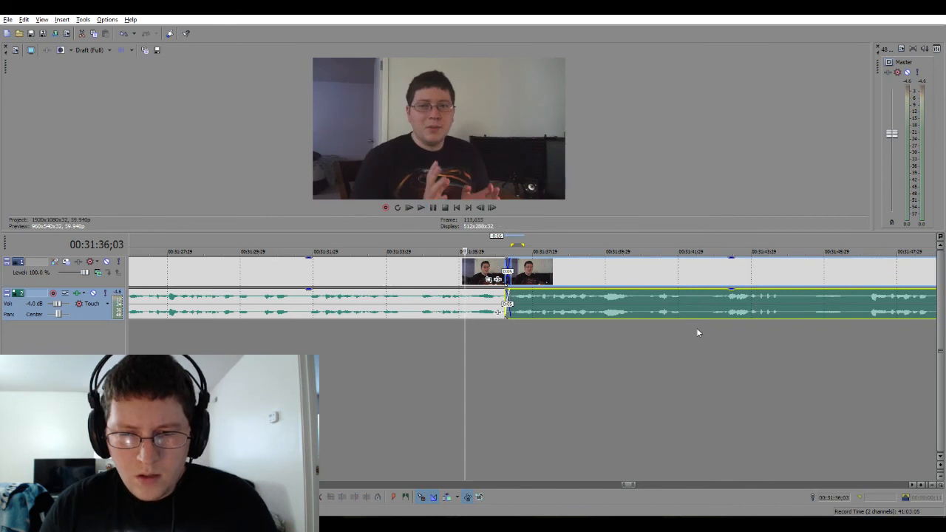
Delete the section from 00:31:42;11 to 00:31:42;22 from both tracks, and place the playhead at 00:31:41;19.
drag(692, 328, 710, 331)
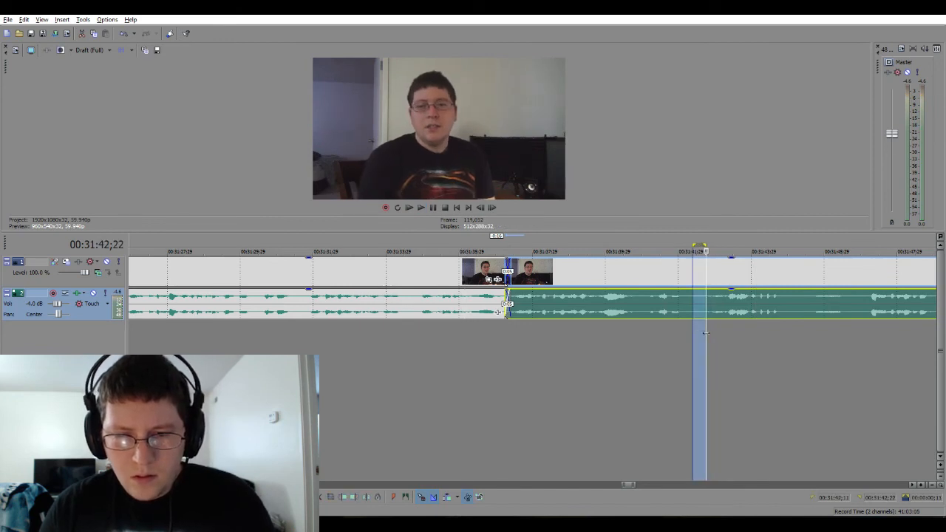
key(Delete)
click(666, 343)
Close the gap at about 00:31:42 by sliding the following clip back to a five-frame overlap, and play from 00:31:36;02.
drag(745, 306, 724, 306)
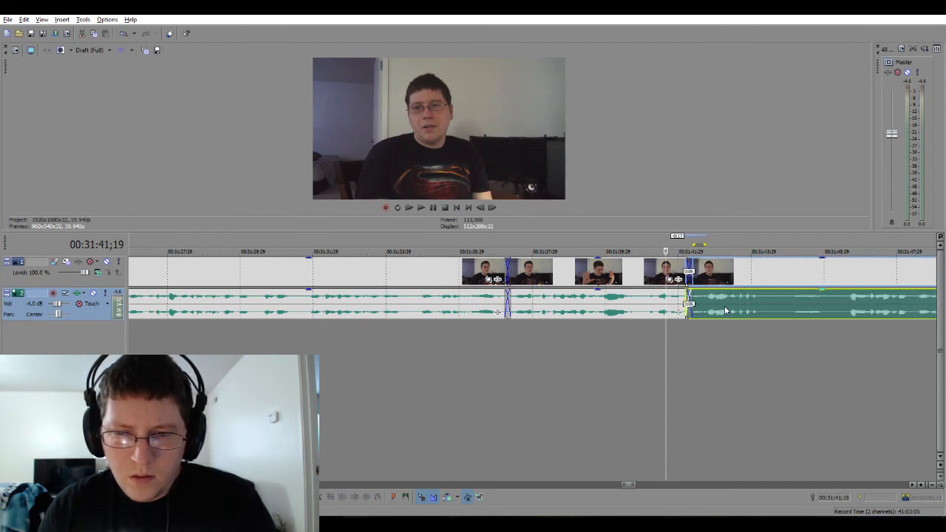
click(462, 356)
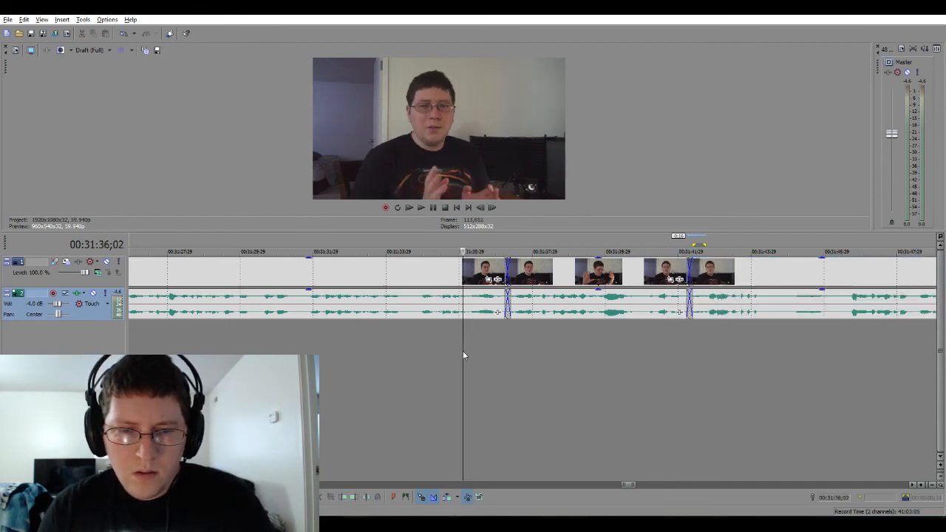
key(space)
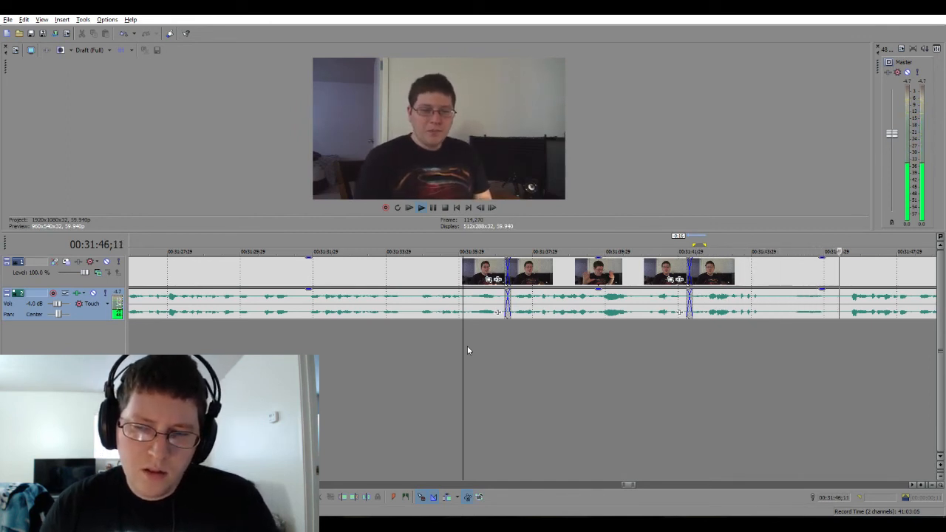
key(Return)
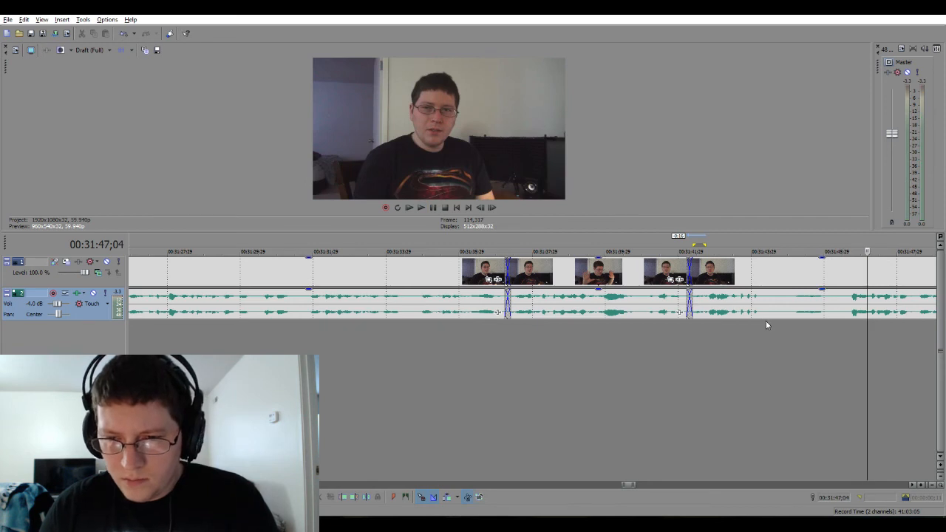
Delete the roughly two-second passage ending at 00:31:46;13 from both tracks, and place the playhead at 00:31:43;08.
drag(766, 321, 841, 329)
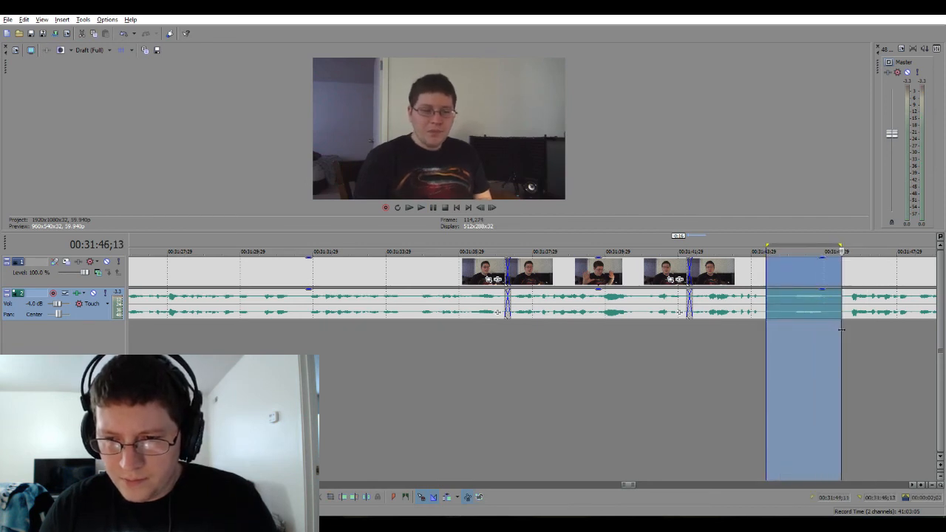
key(Delete)
click(726, 347)
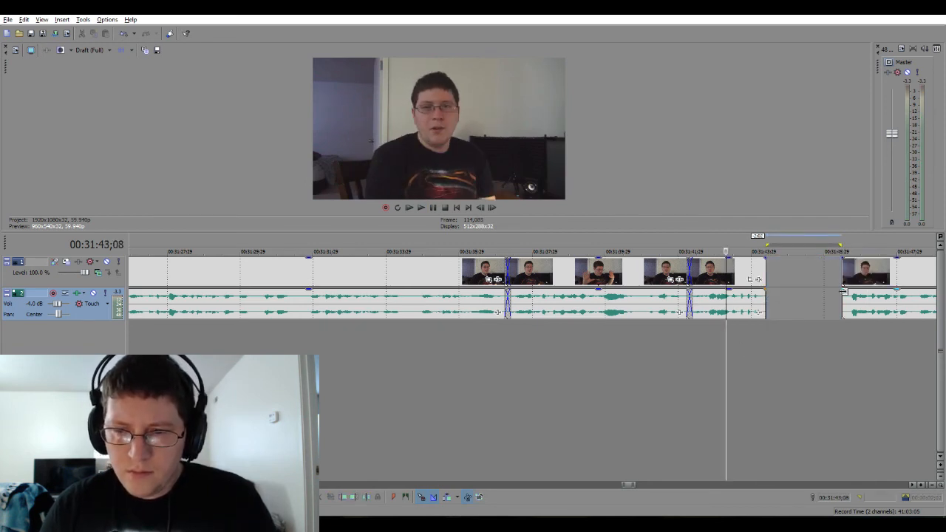
Slide the clip after the two-second gap back to a five-frame overlap, and play from 00:31:35;10 through to about 00:32:09.
click(860, 300)
drag(860, 299, 776, 312)
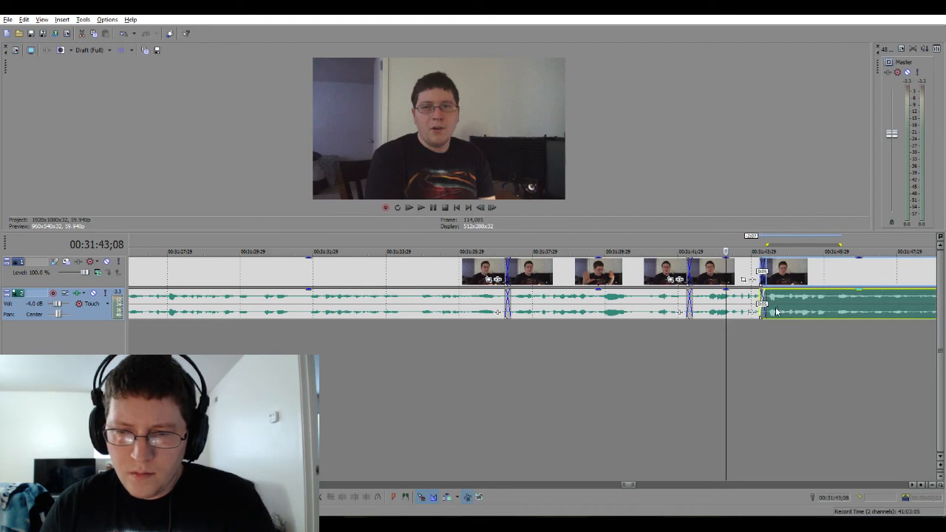
click(435, 341)
key(space)
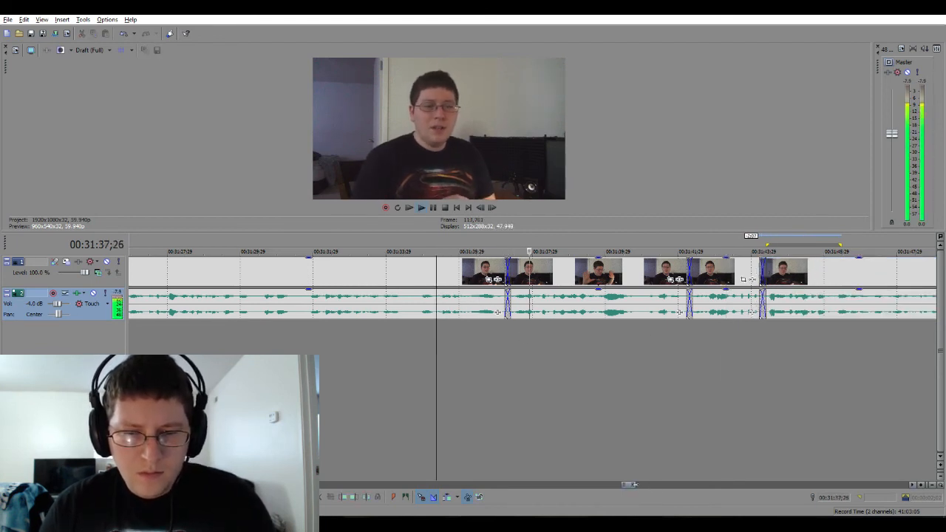
drag(635, 485, 625, 485)
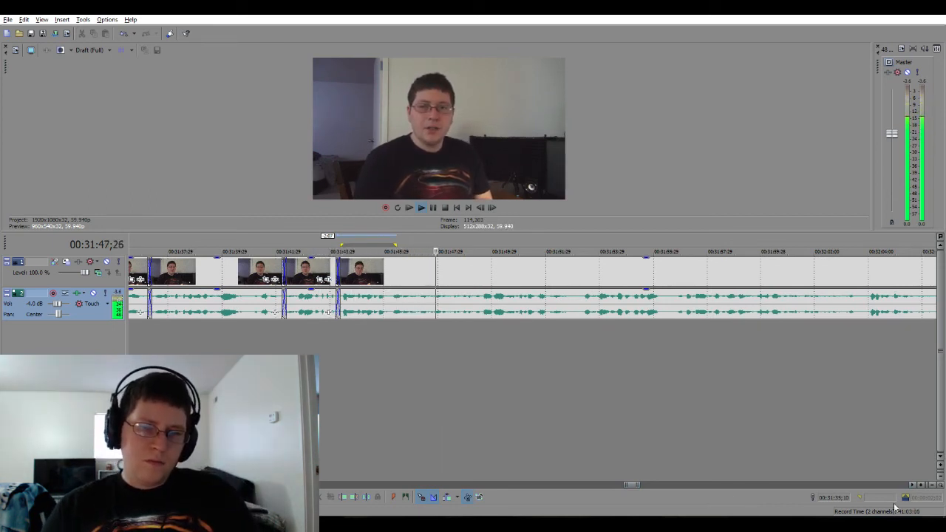
drag(914, 486, 915, 487)
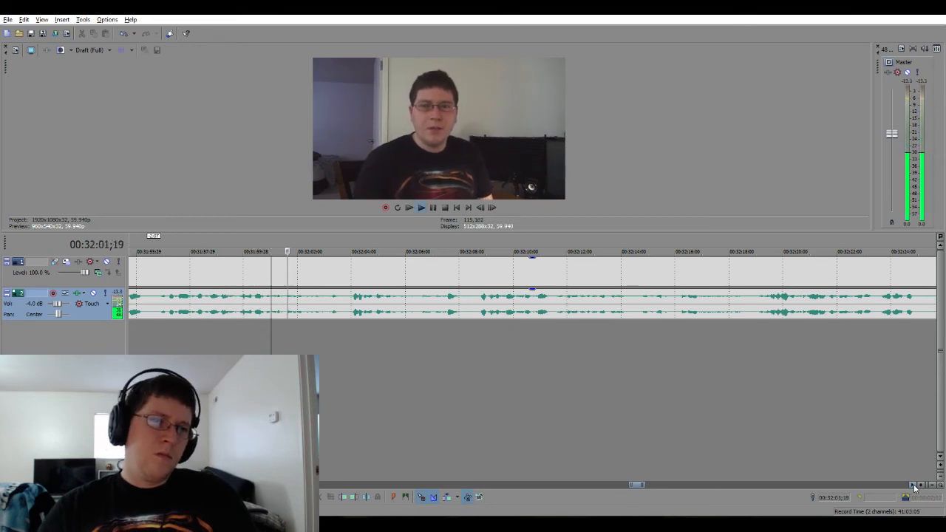
click(914, 487)
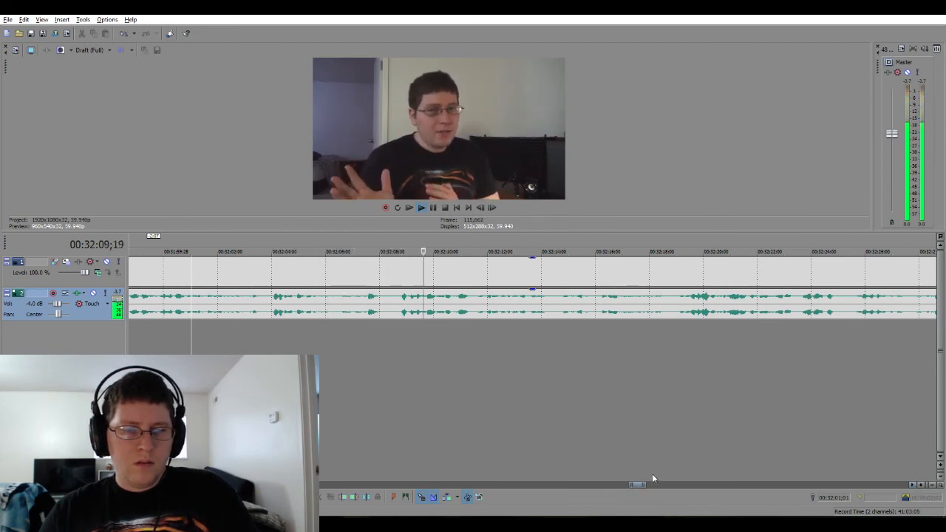
Replay from 00:32:05;09, delete the pause from 00:32:06;17 to 00:32:07;14 from both tracks, and place the playhead at 00:32:05;08.
key(space)
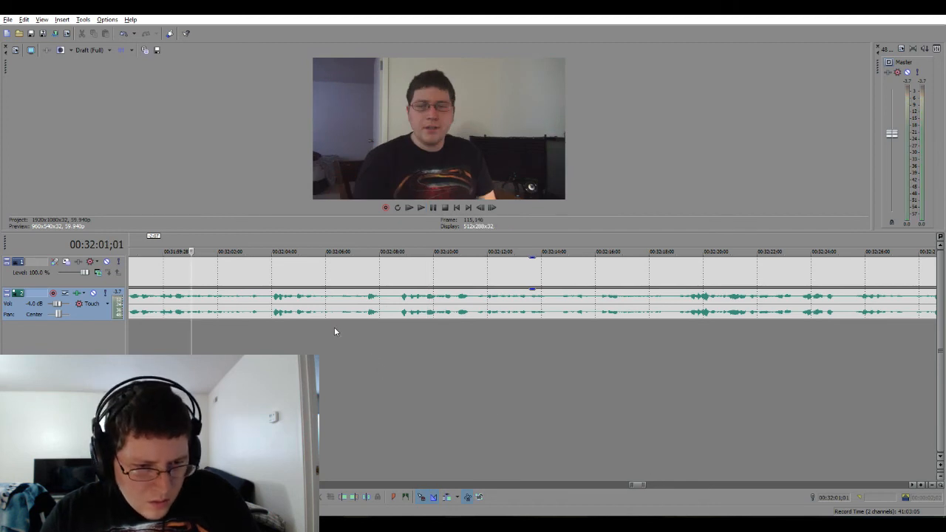
click(307, 331)
key(space)
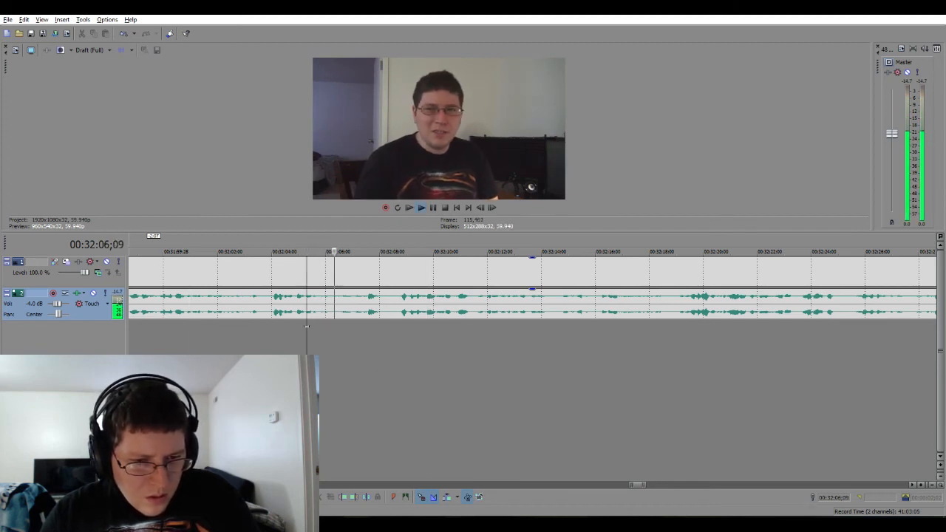
key(space)
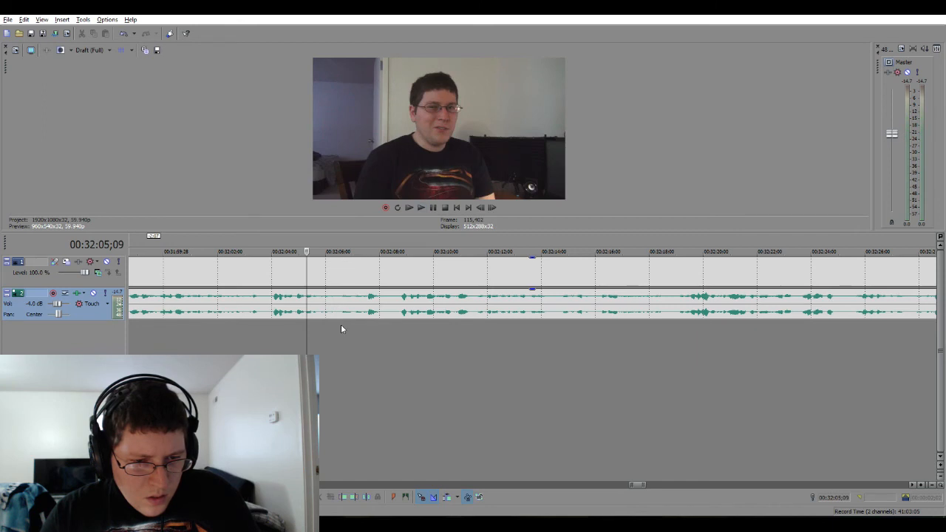
drag(340, 328, 363, 329)
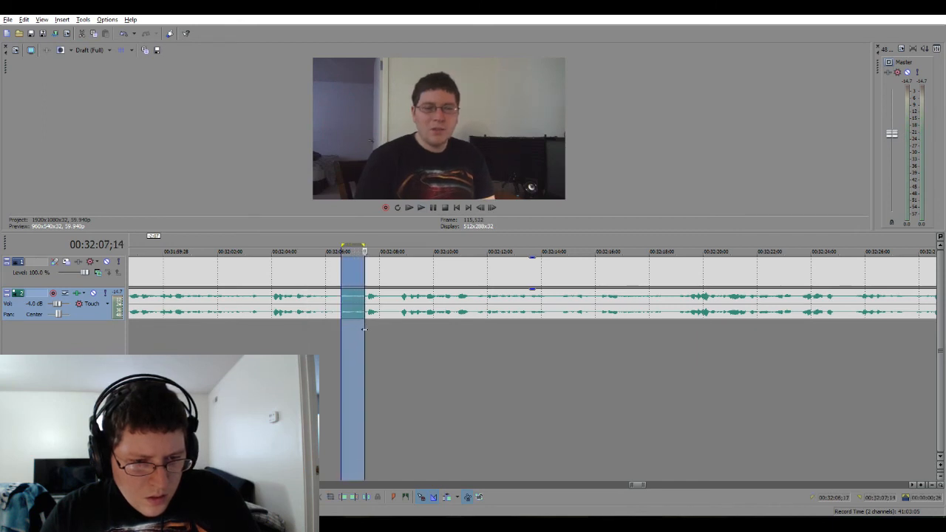
key(Delete)
click(306, 353)
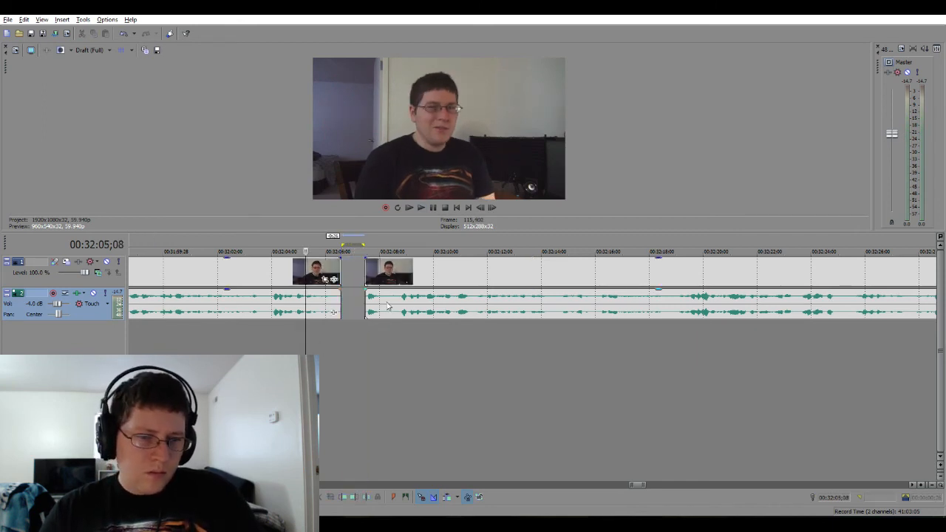
Move the clip after the gap at about 00:32:07 back to a five-frame overlap, and play the join from 00:32:03;27.
drag(386, 307, 359, 315)
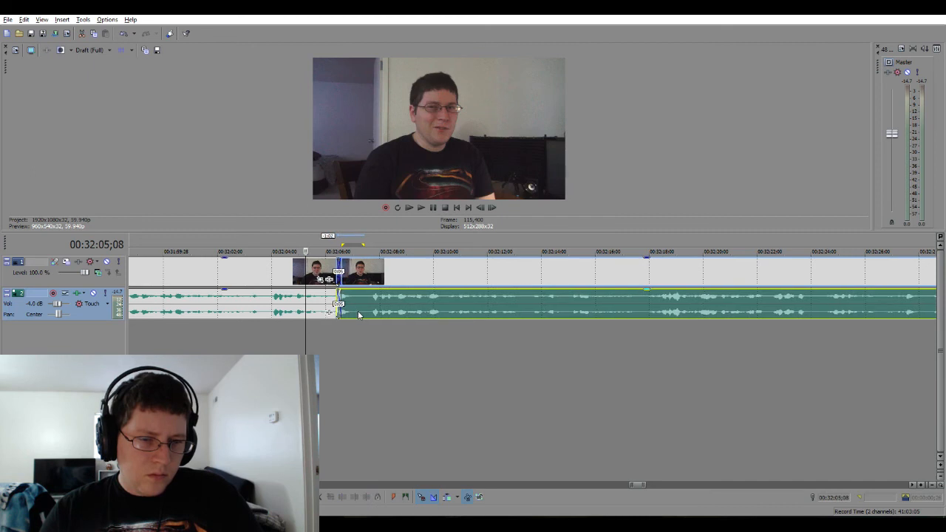
click(269, 331)
key(space)
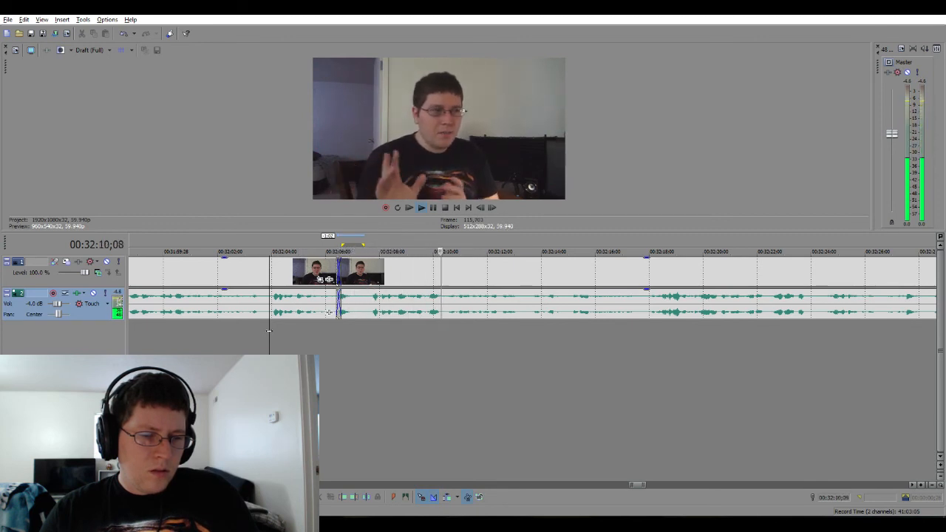
key(space)
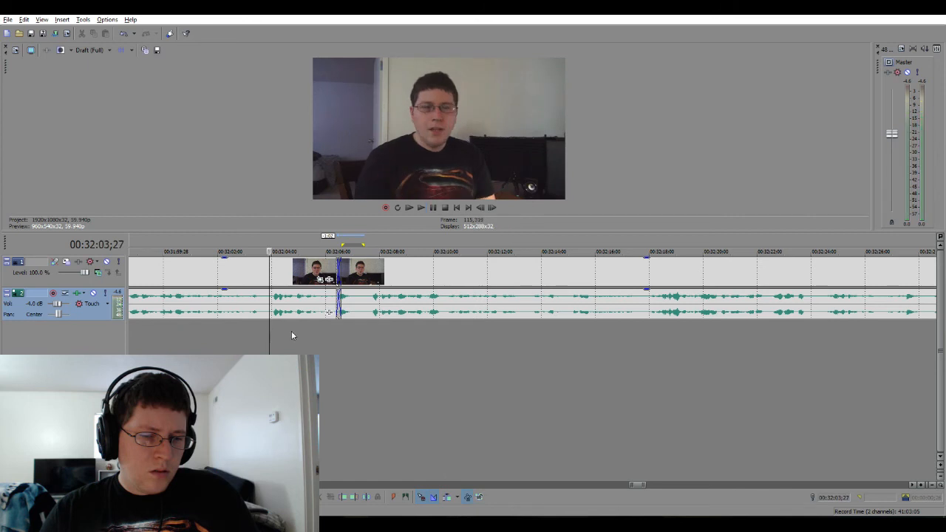
Shift the crossfade near 00:32:06 slightly earlier by readjusting the following clip, and replay the join to check it.
drag(374, 307, 338, 303)
drag(395, 310, 357, 312)
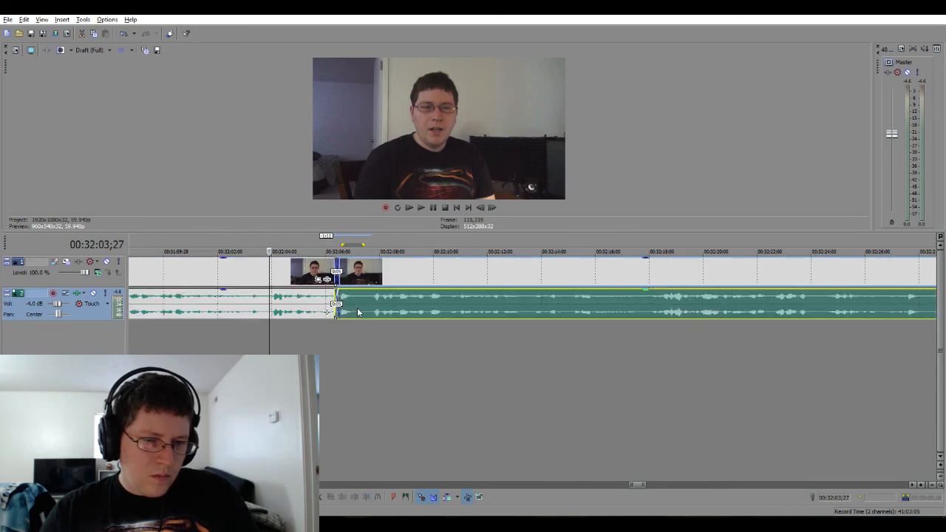
key(space)
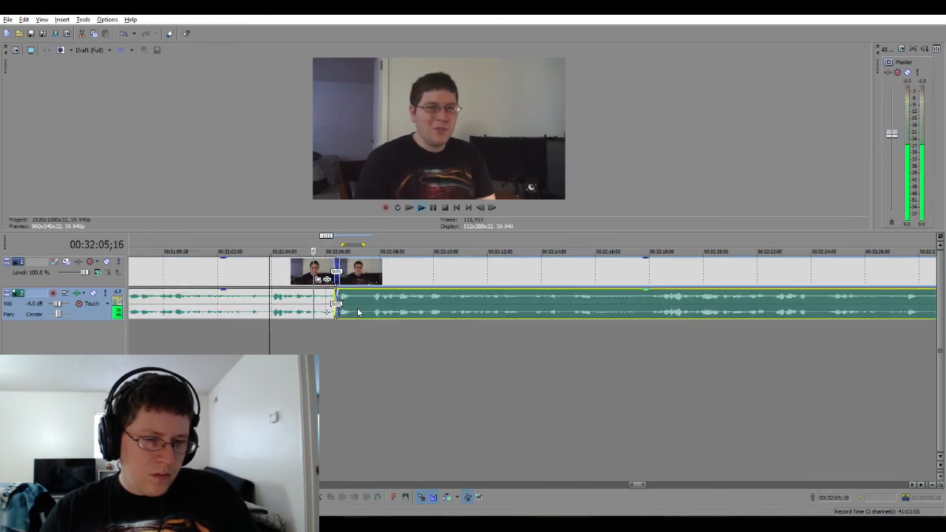
key(space)
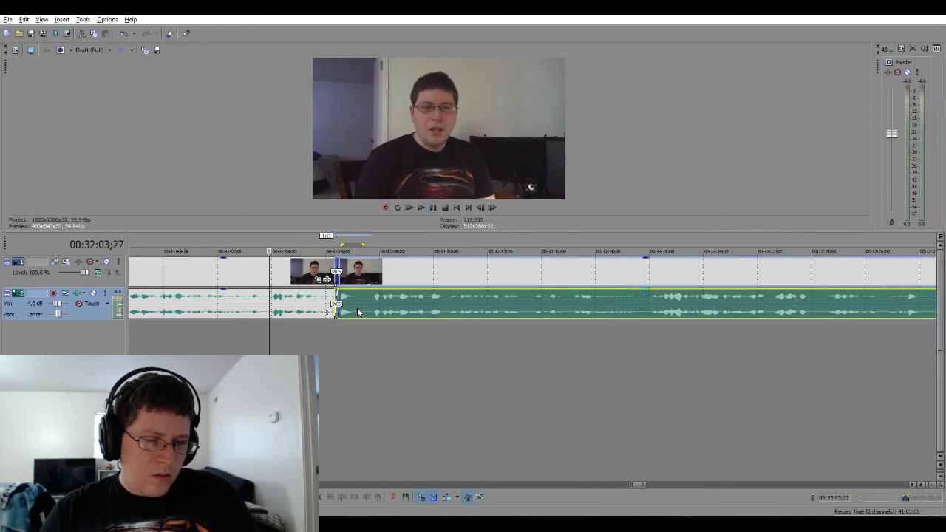
click(325, 313)
key(space)
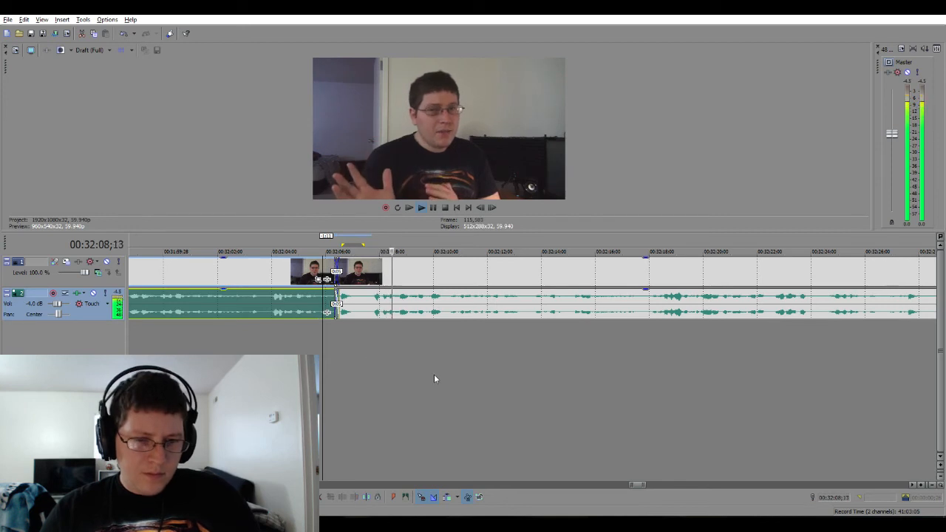
Play on from 00:32:08;13 and stop at 00:32:34;01, listening for pauses to cut.
scroll(433, 251, down, 4)
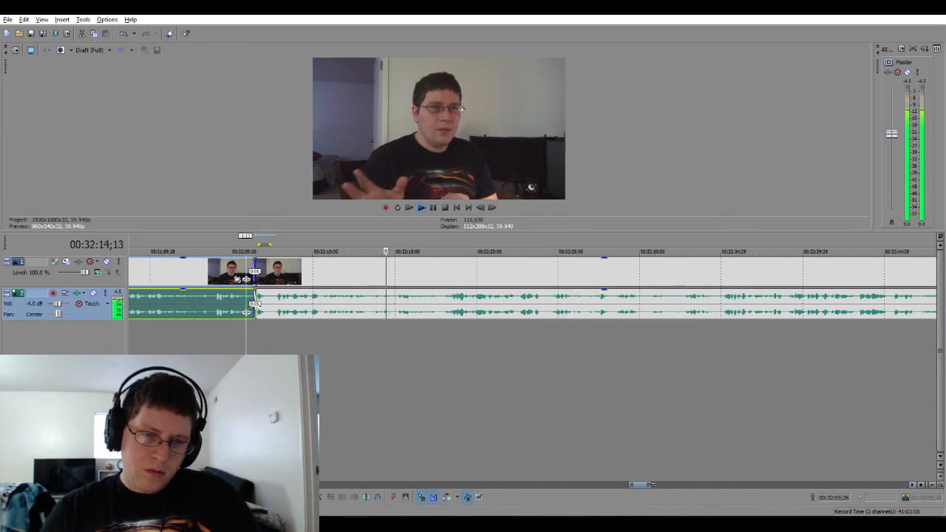
scroll(650, 484, up, 3)
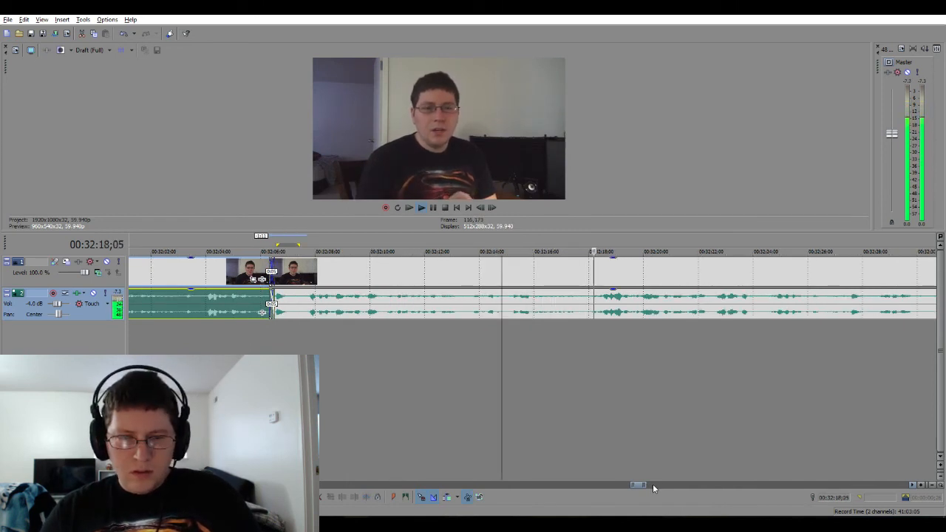
click(914, 486)
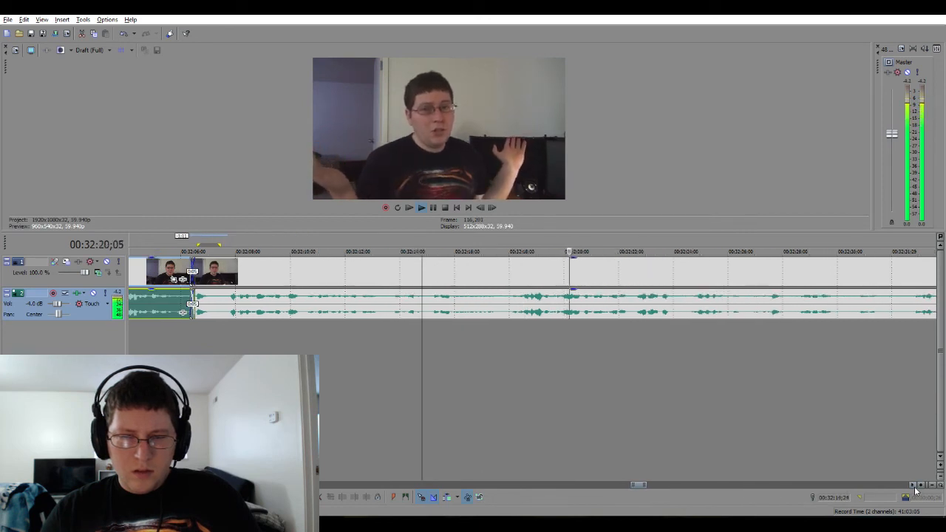
click(913, 485)
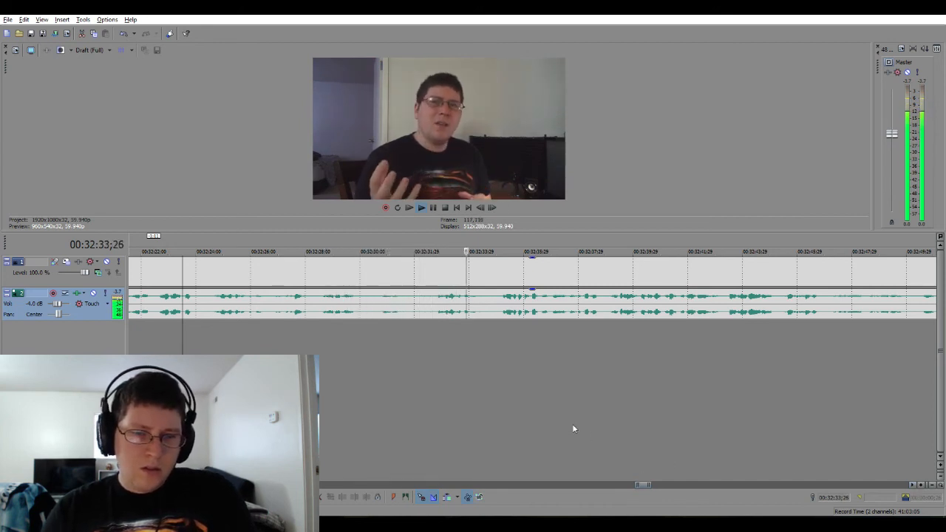
key(Return)
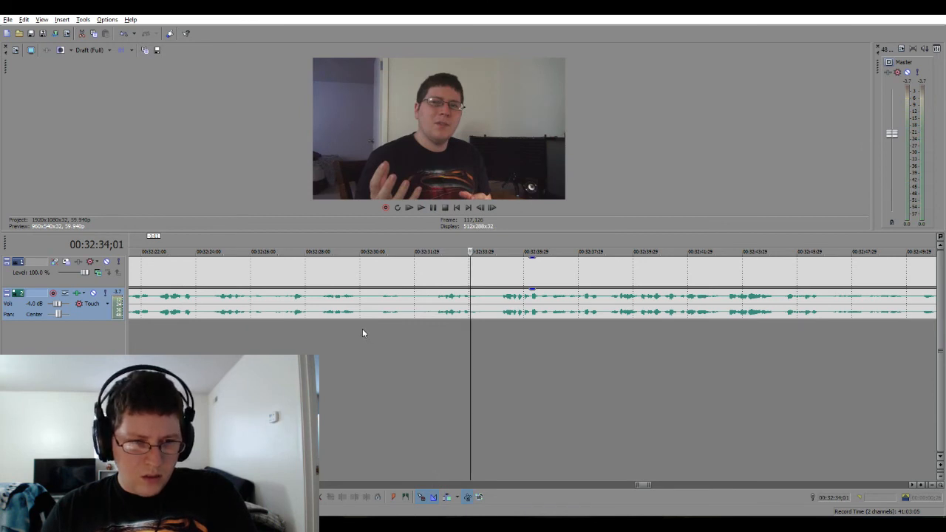
Delete the pause from about 00:32:30 to 00:32:32 on both tracks and overlap the following clip in a short crossfade.
drag(362, 331, 422, 335)
click(416, 338)
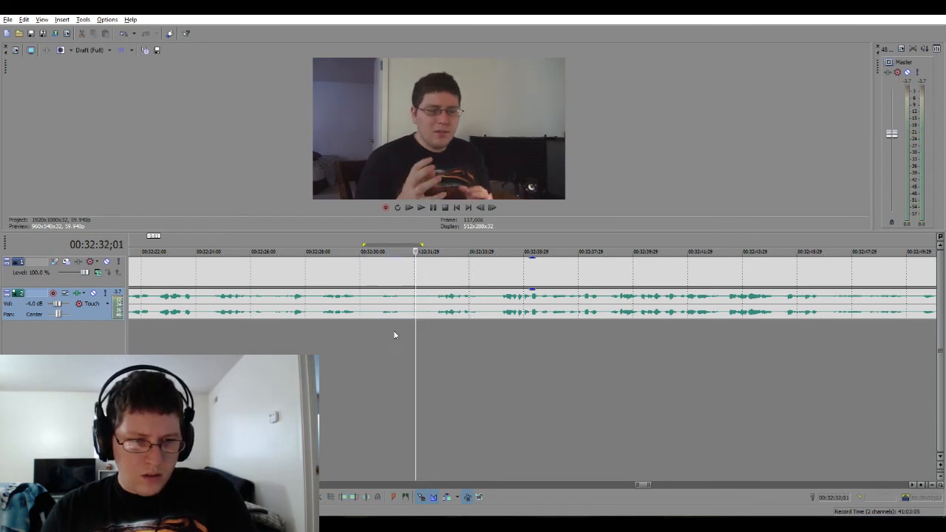
mouse_move(365, 328)
mouse_down()
mouse_move(430, 328)
mouse_move(371, 321)
mouse_up()
key(Delete)
click(332, 339)
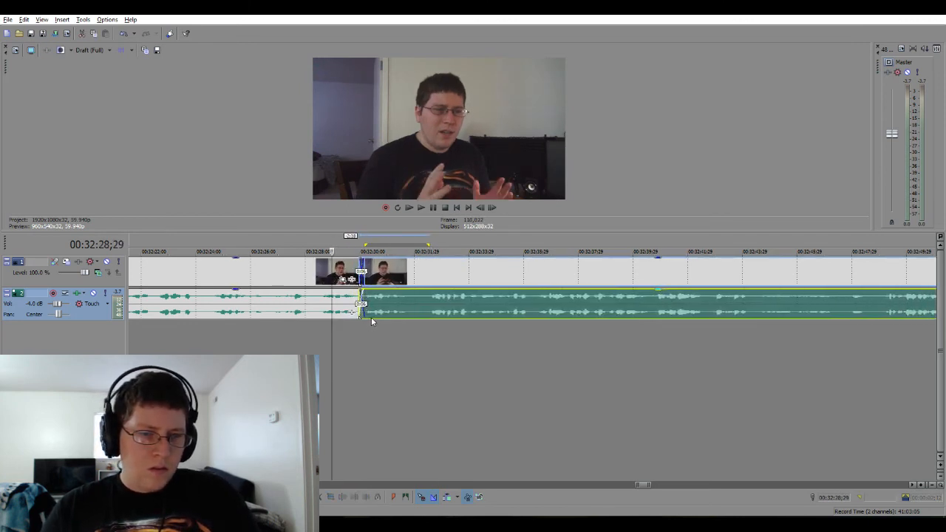
Play the join near 00:32:30 from 00:32:28;15, and replay it from 00:32:26;07.
click(319, 334)
key(space)
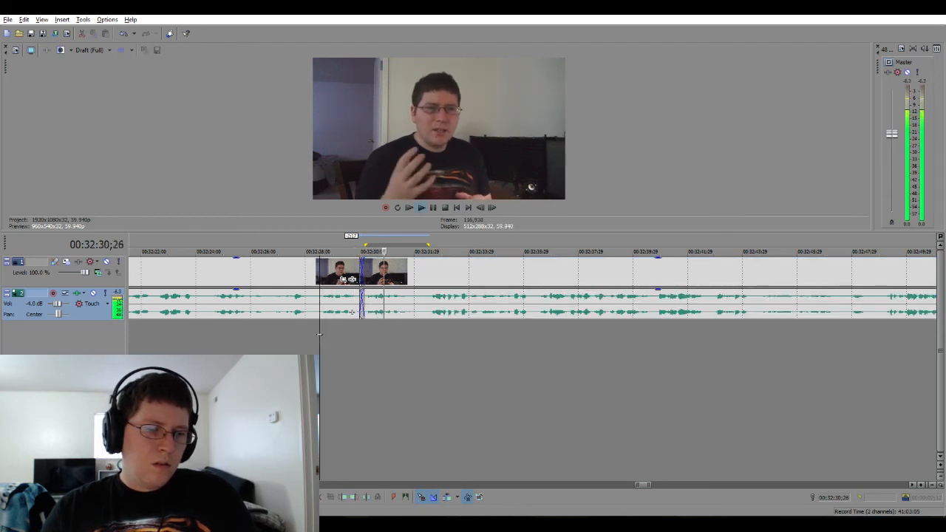
key(space)
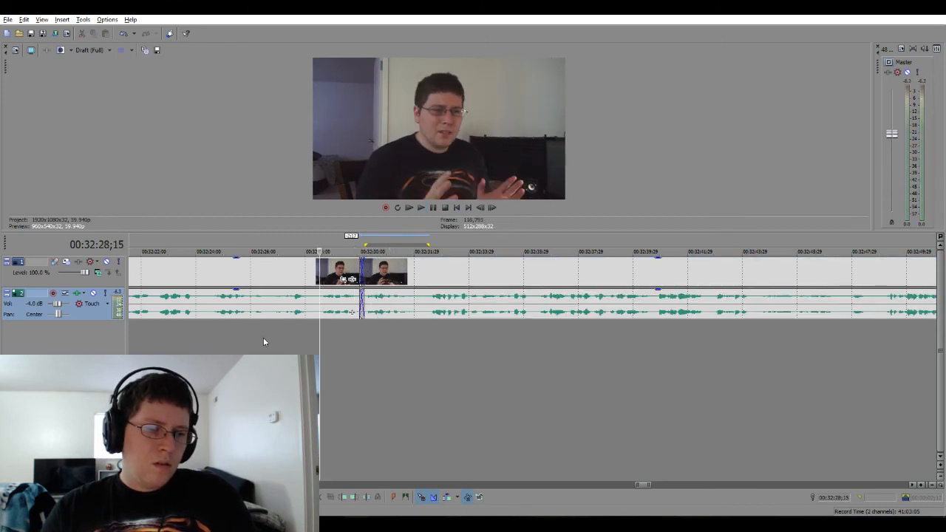
click(258, 335)
key(space)
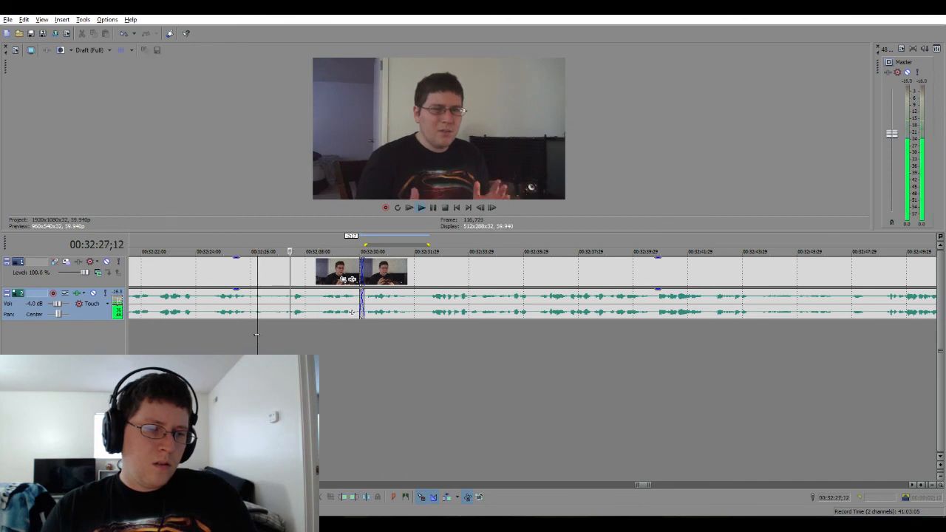
key(space)
Trim the end of the clip before the join to about 00:32:28, move the following clip back to a five-frame overlap, and play the join.
click(384, 308)
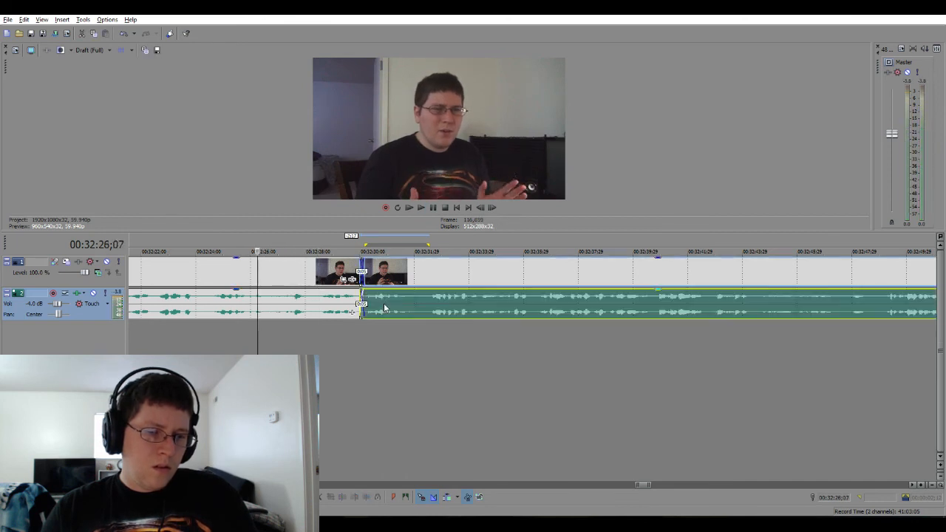
drag(384, 307, 310, 312)
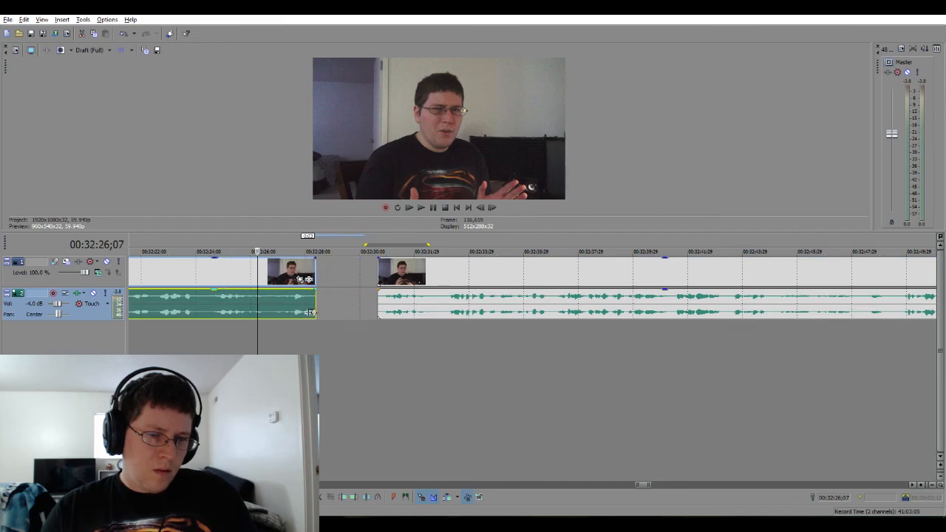
drag(424, 306, 357, 310)
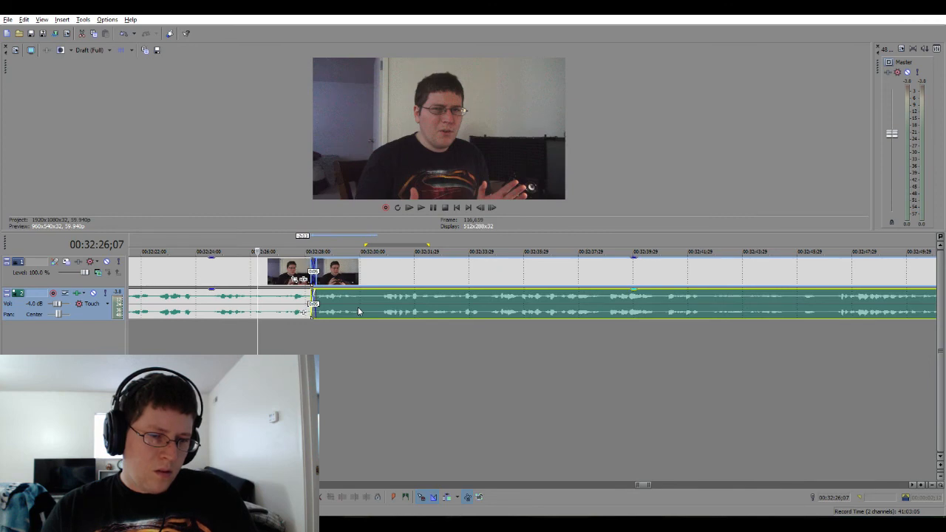
key(space)
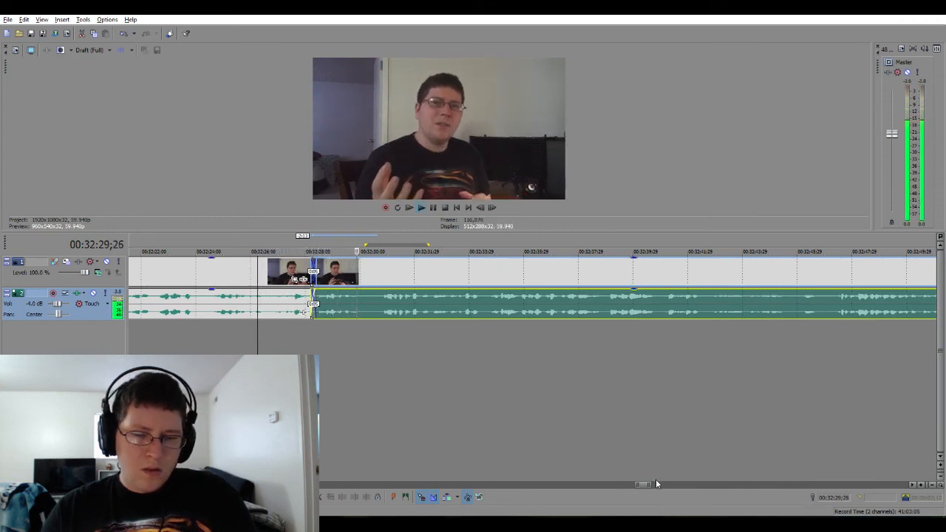
Close the video-track gap at about 00:38:02 by moving the following video clip back against the end of the preceding one.
drag(647, 485, 652, 484)
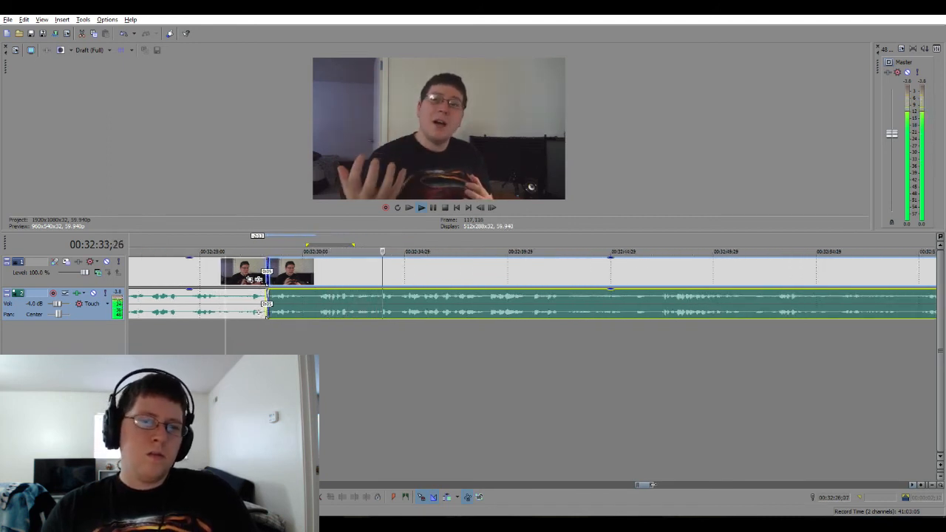
drag(652, 485, 776, 485)
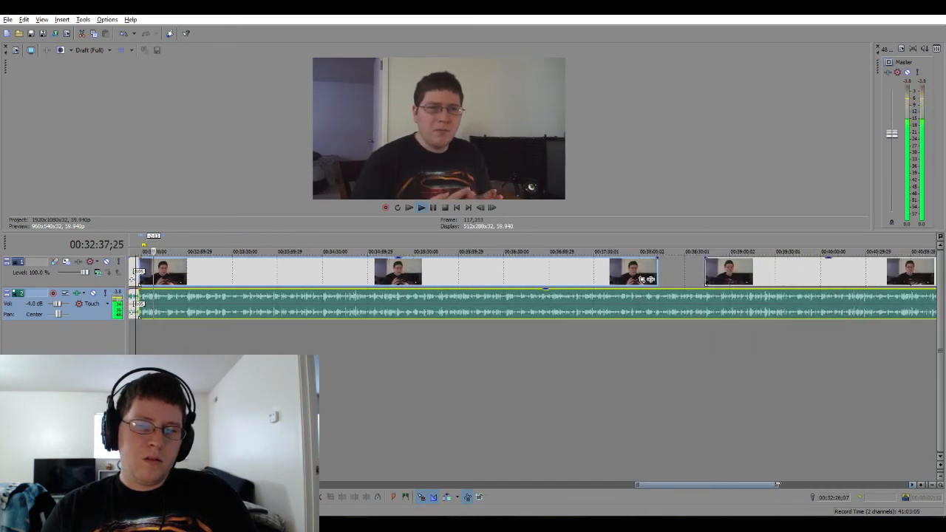
click(765, 266)
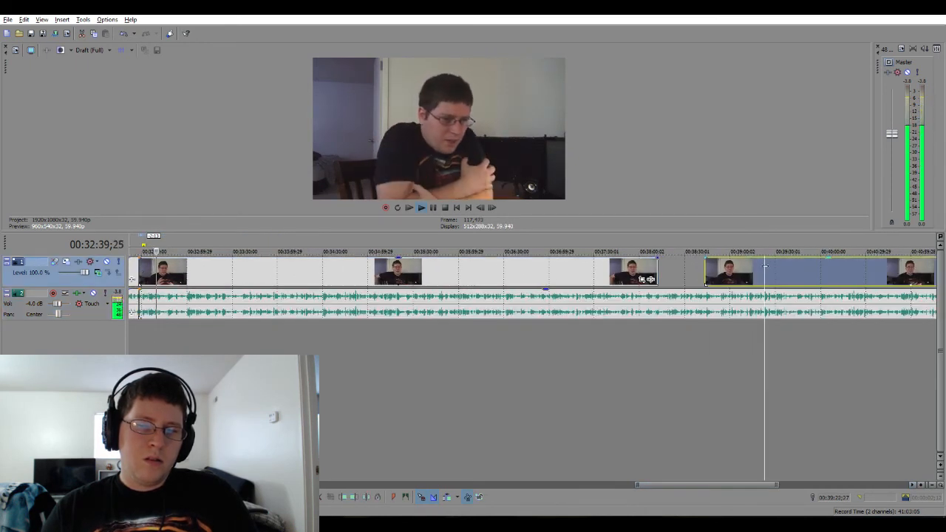
click(758, 267)
drag(777, 264, 734, 279)
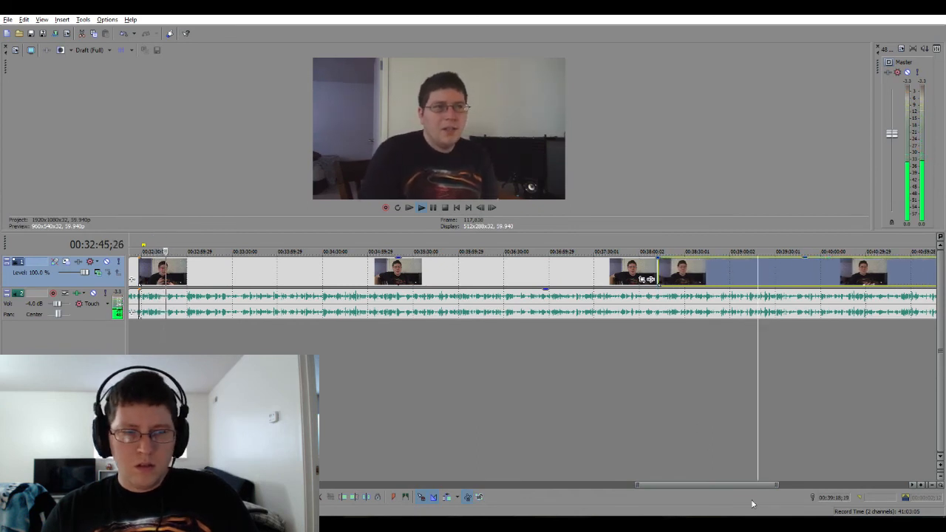
drag(775, 485, 663, 486)
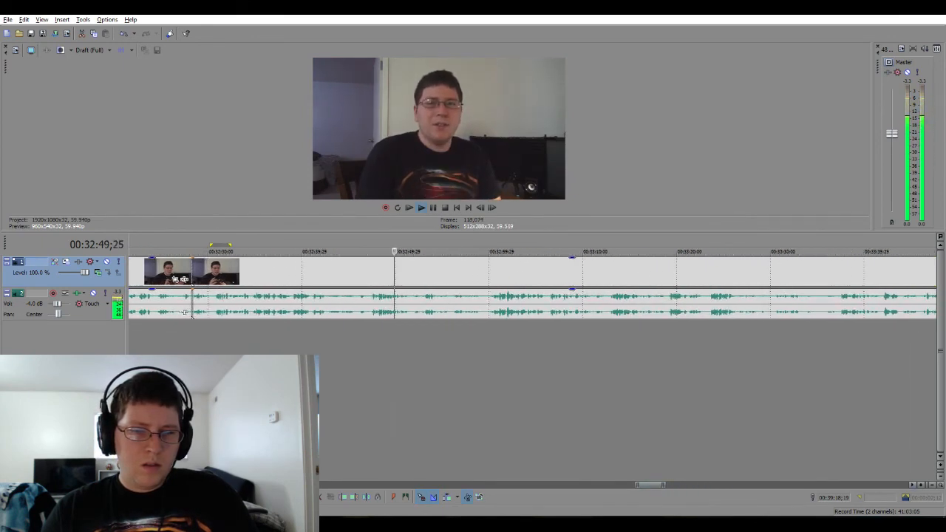
Play the footage from about 00:32:49 through to about 00:34:02, listening for pauses to cut.
click(328, 344)
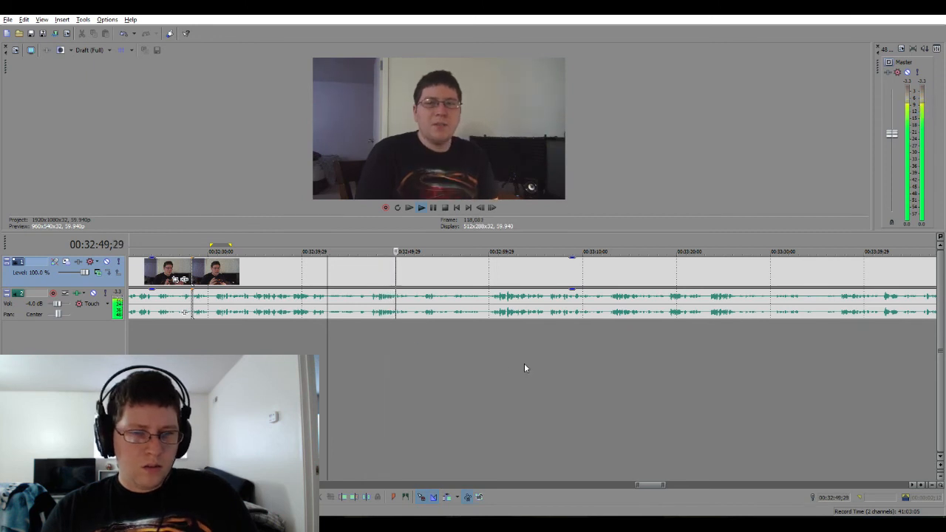
click(915, 485)
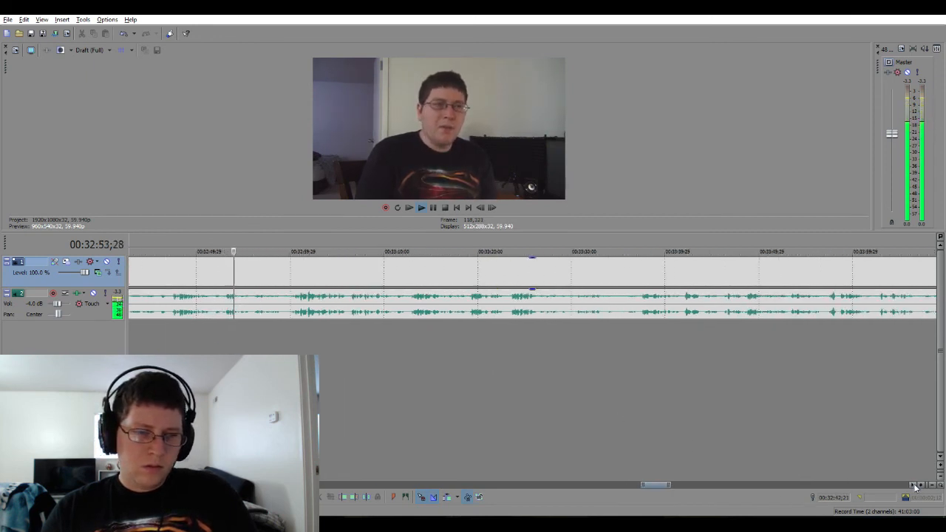
click(914, 486)
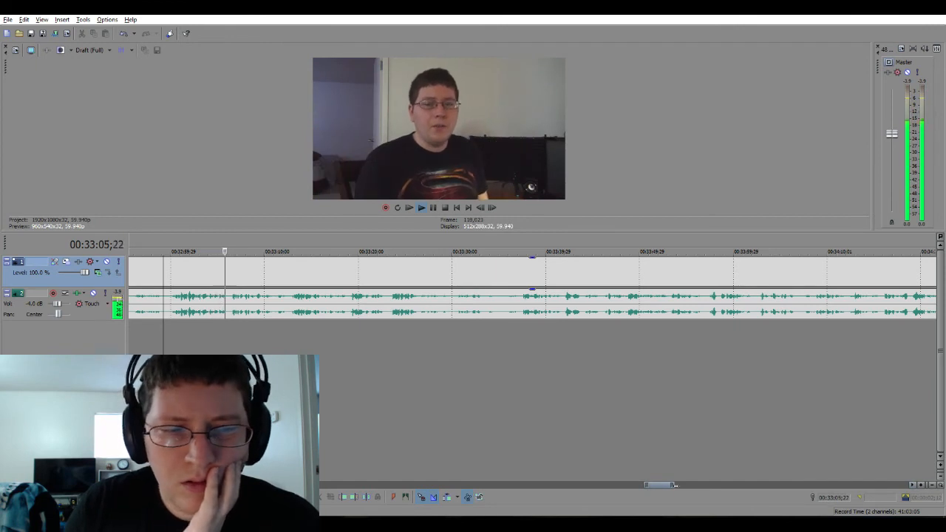
drag(675, 485, 692, 486)
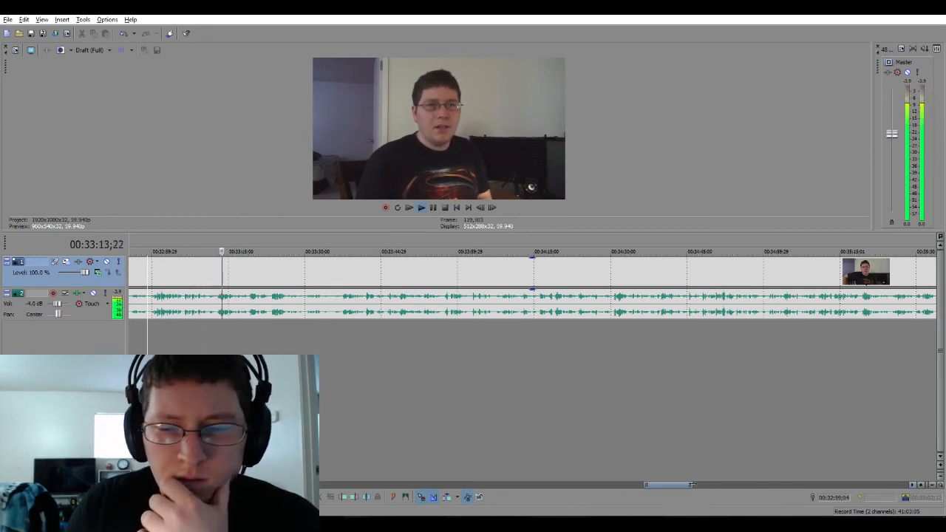
click(913, 485)
click(913, 485)
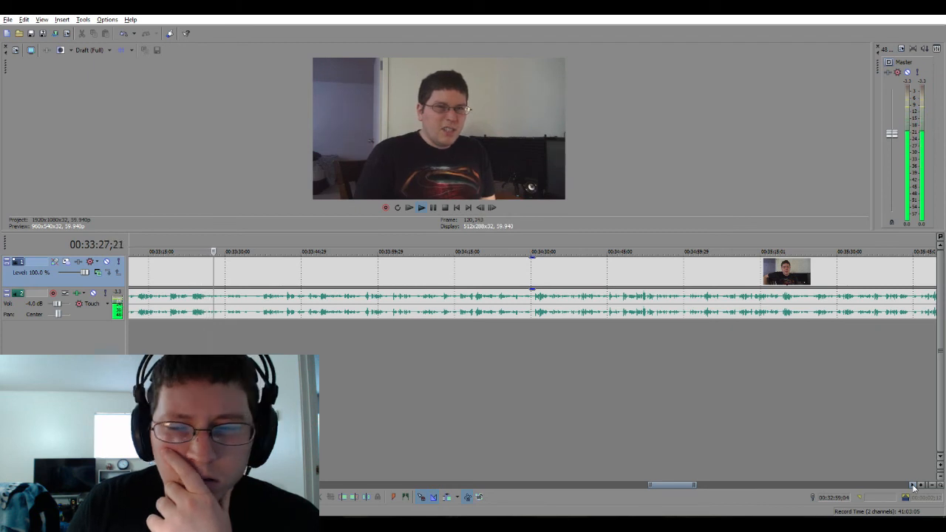
click(913, 486)
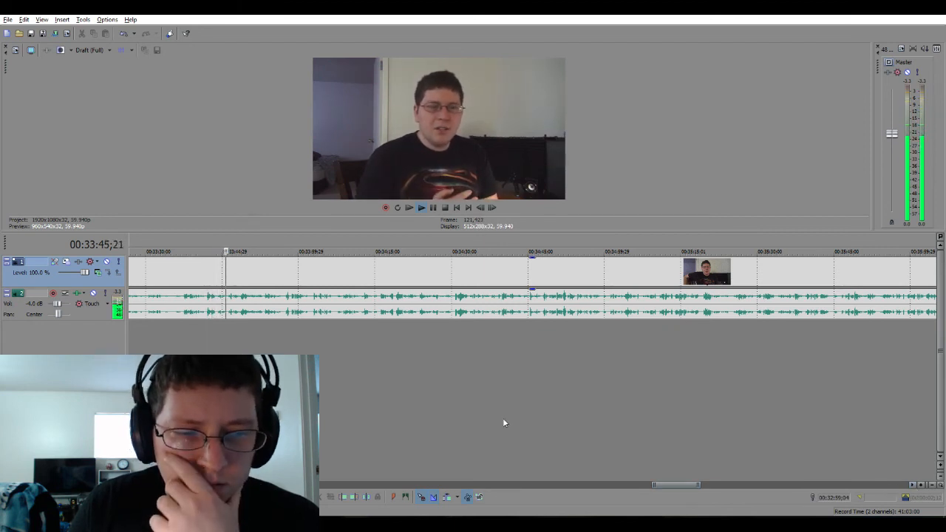
click(228, 322)
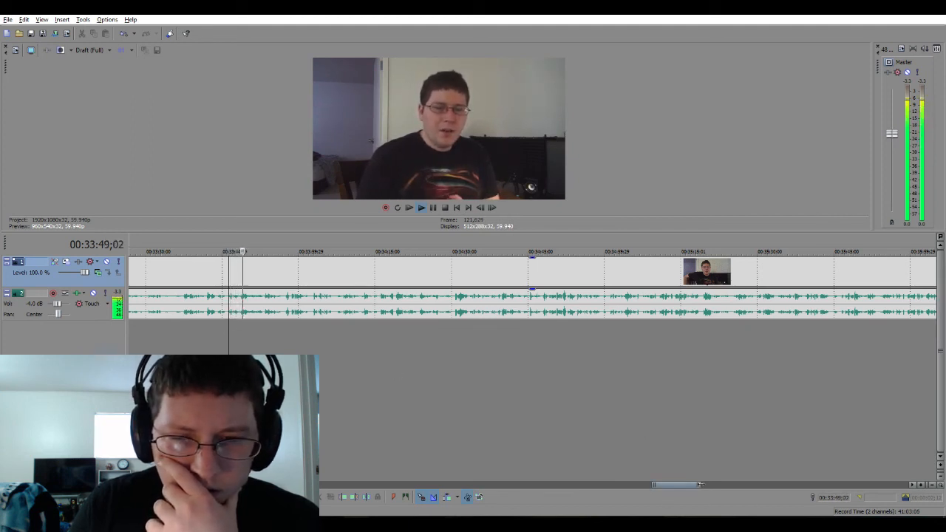
drag(700, 485, 731, 486)
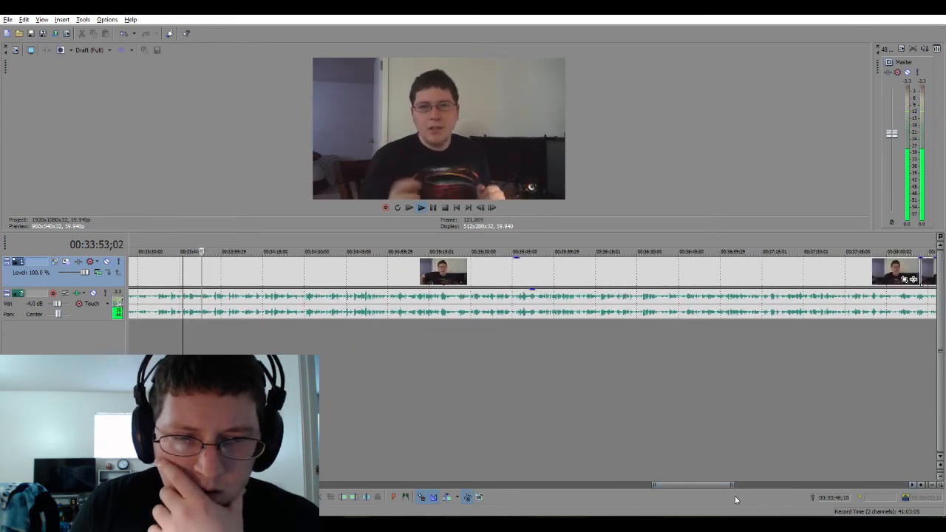
drag(653, 484, 660, 484)
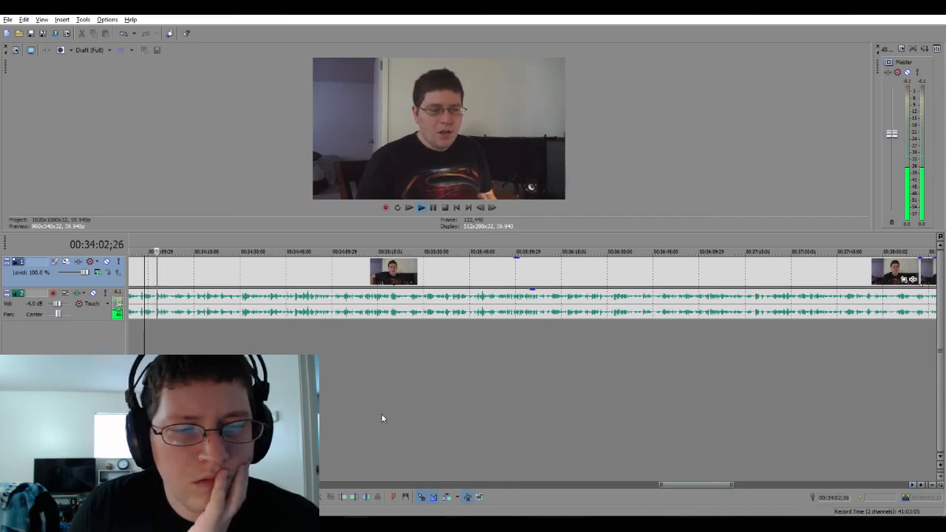
Delete the pause from 00:34:01;12 to 00:34:02;20 from both tracks and place the playhead at 00:33:59;17.
scroll(154, 340, up, 4)
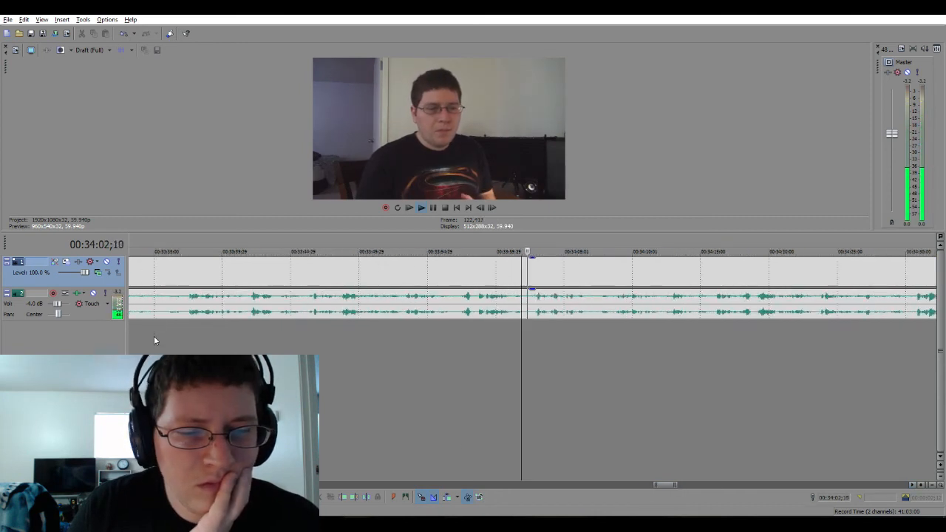
scroll(497, 340, up, 2)
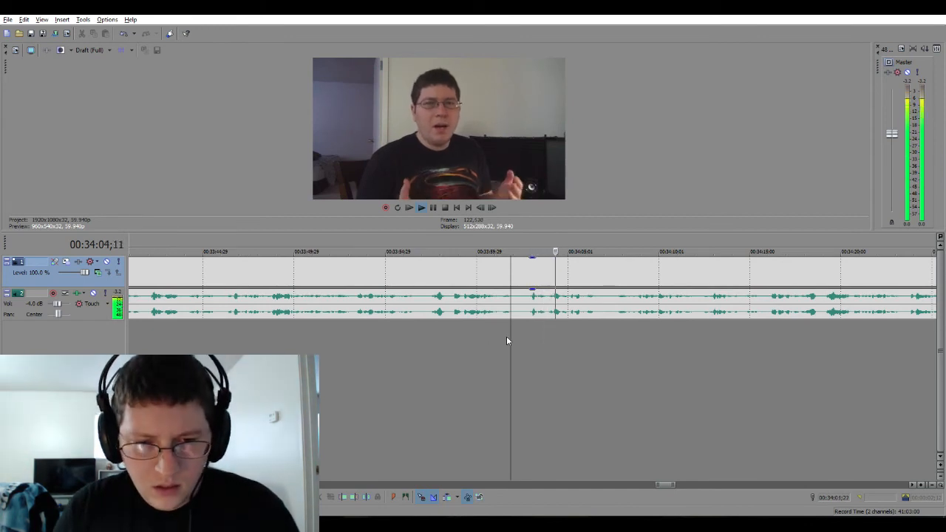
click(507, 339)
click(493, 340)
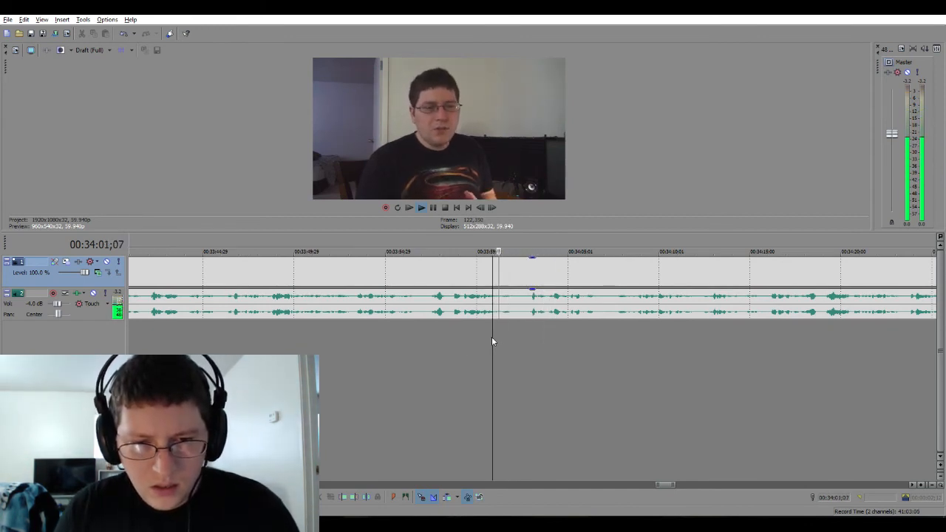
key(space)
drag(501, 331, 524, 334)
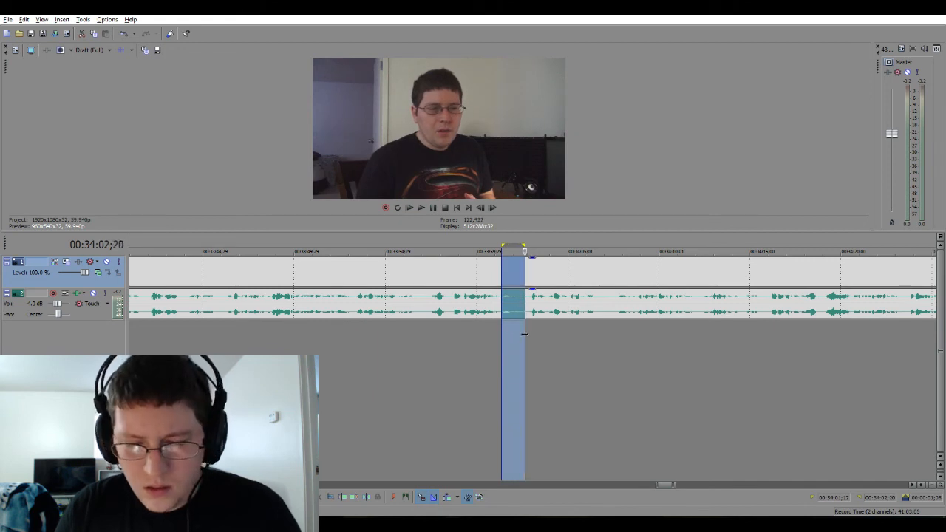
key(Delete)
click(469, 345)
Move the clip after the cut at 00:34:01;12 back so it overlaps the preceding clip by five frames.
click(531, 320)
key(f)
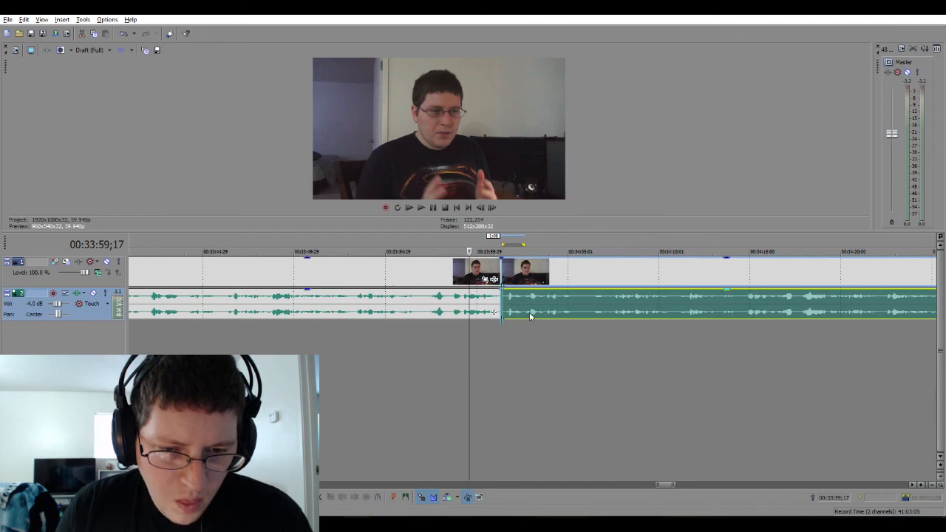
scroll(519, 333, up, 3)
key(space)
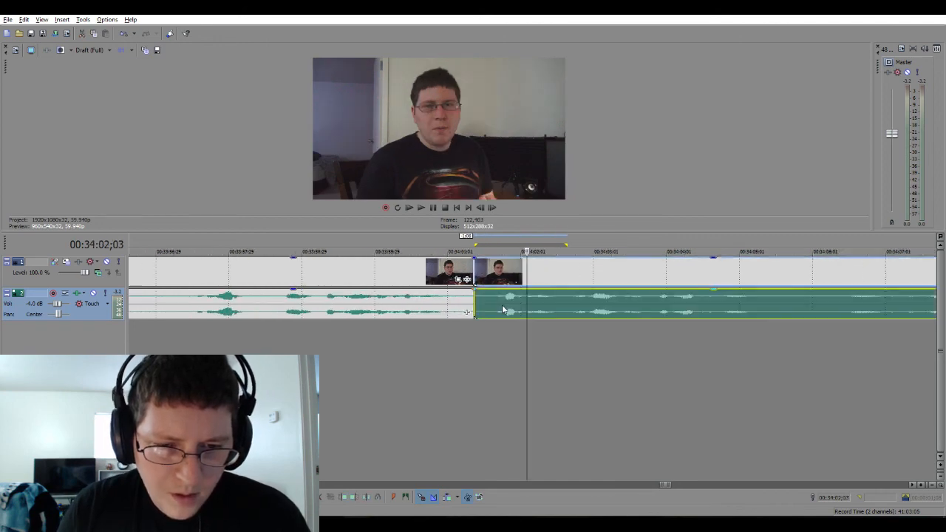
drag(503, 309, 490, 317)
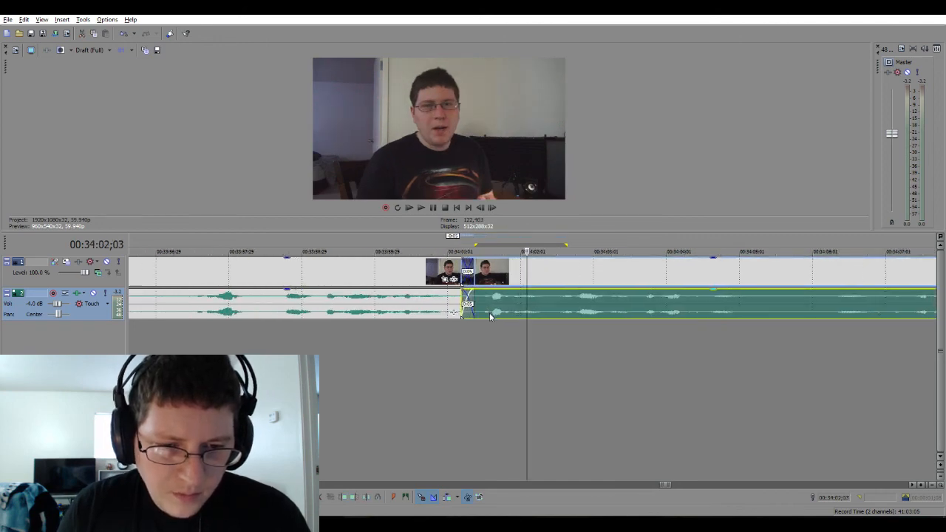
Play across the crossfade at about 00:34:01 through to about 00:34:05;20, listening for the next pause.
click(390, 341)
key(space)
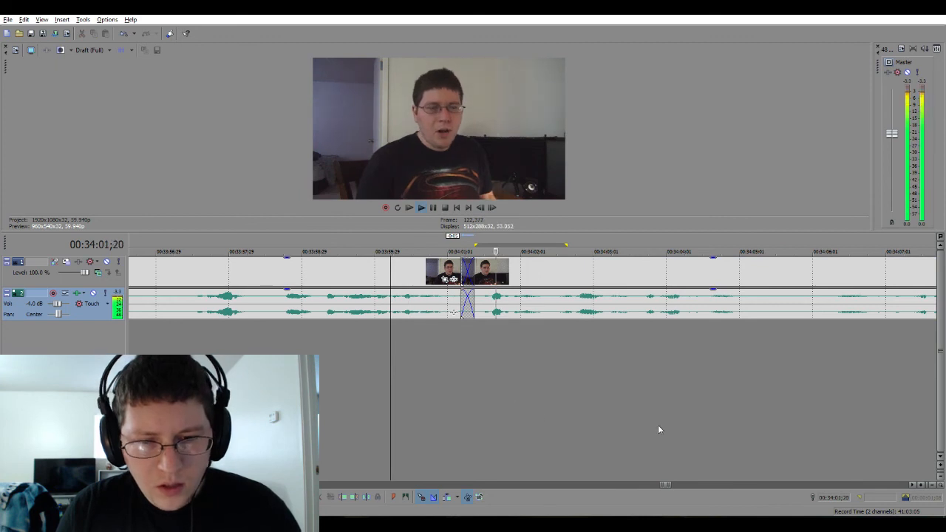
drag(669, 484, 682, 485)
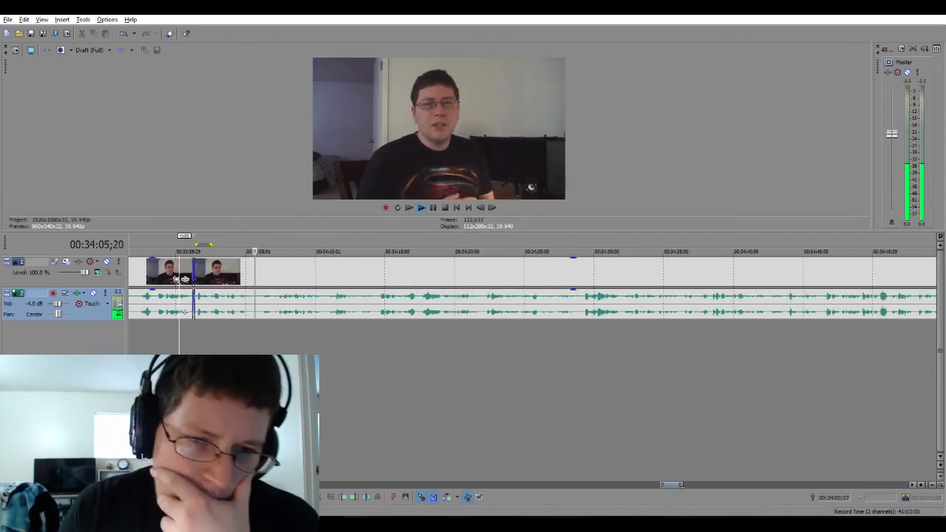
key(space)
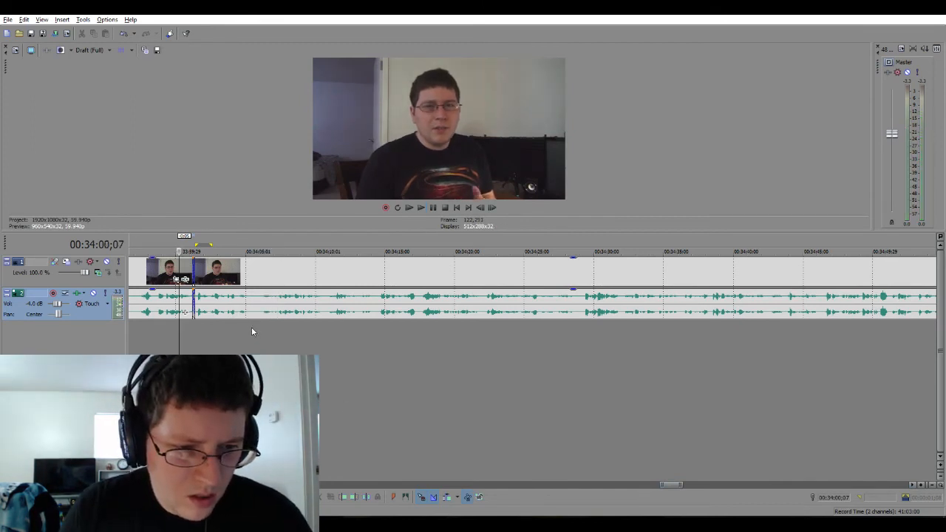
Delete the pause starting at about 00:34:05;14 from both tracks and move the following clip back over the gap.
drag(252, 333, 272, 316)
key(s)
click(219, 335)
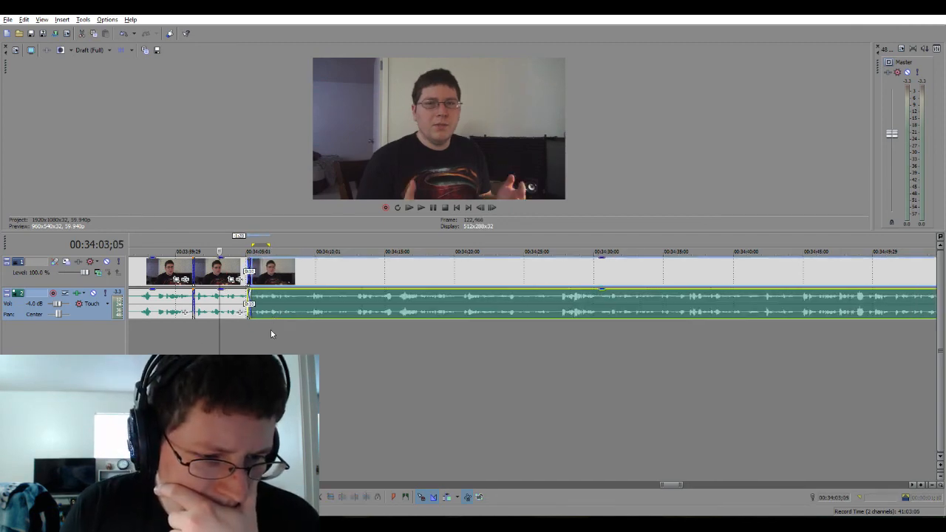
Shift the clip after the cut at 00:34:05;14 so it overlaps the preceding clip by five frames.
click(265, 334)
scroll(264, 334, up, 6)
click(416, 304)
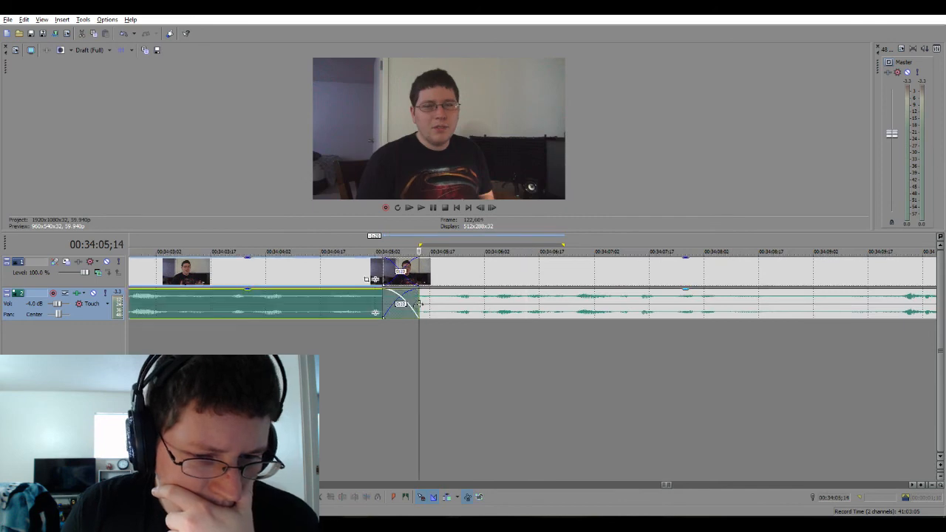
drag(429, 304, 439, 303)
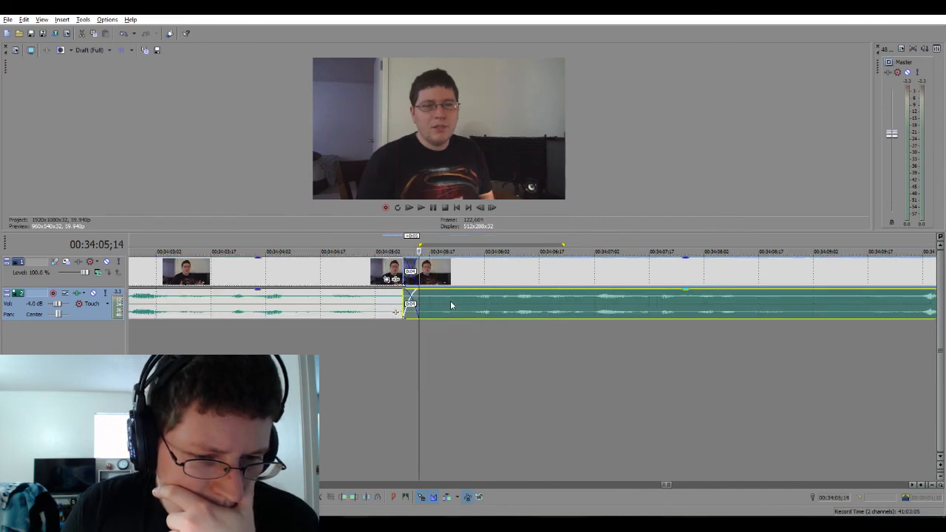
scroll(447, 302, down, 2)
scroll(444, 326, down, 1)
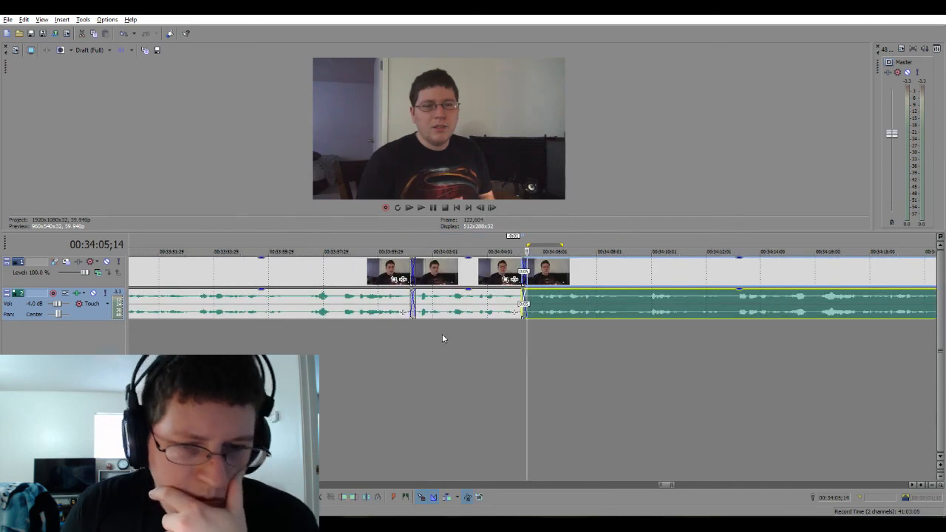
Play the footage from about 00:34:03 through to 00:35:00;10, listening for pauses to cut.
click(463, 334)
key(space)
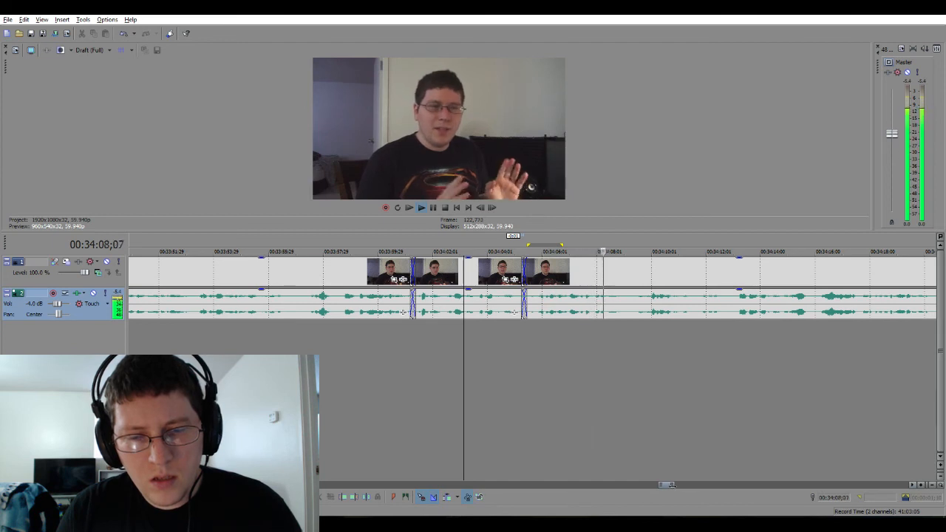
scroll(136, 414, down, 1)
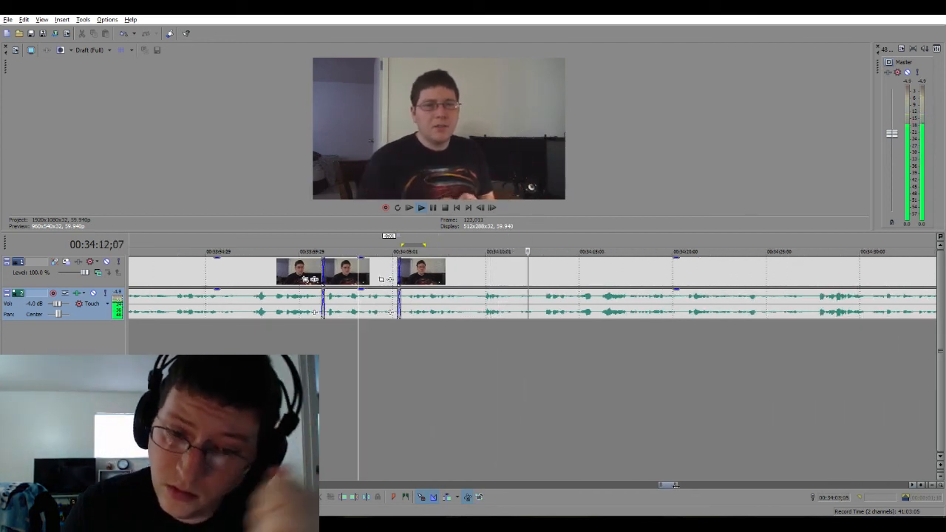
scroll(532, 288, down, 3)
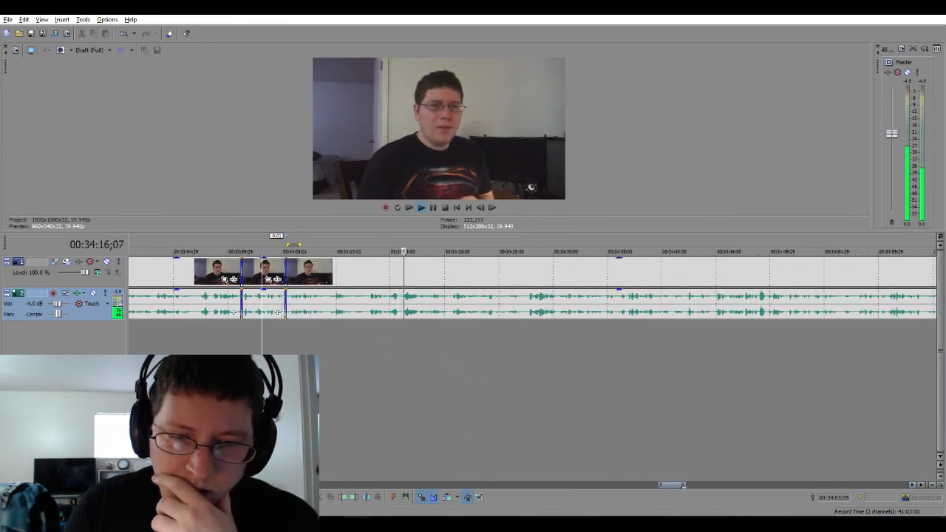
scroll(533, 288, down, 3)
scroll(532, 289, down, 3)
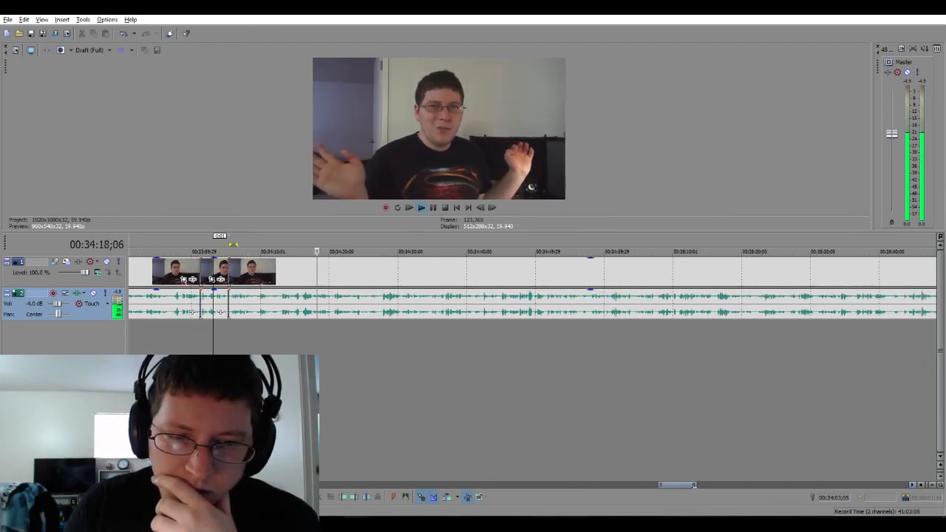
scroll(532, 288, down, 3)
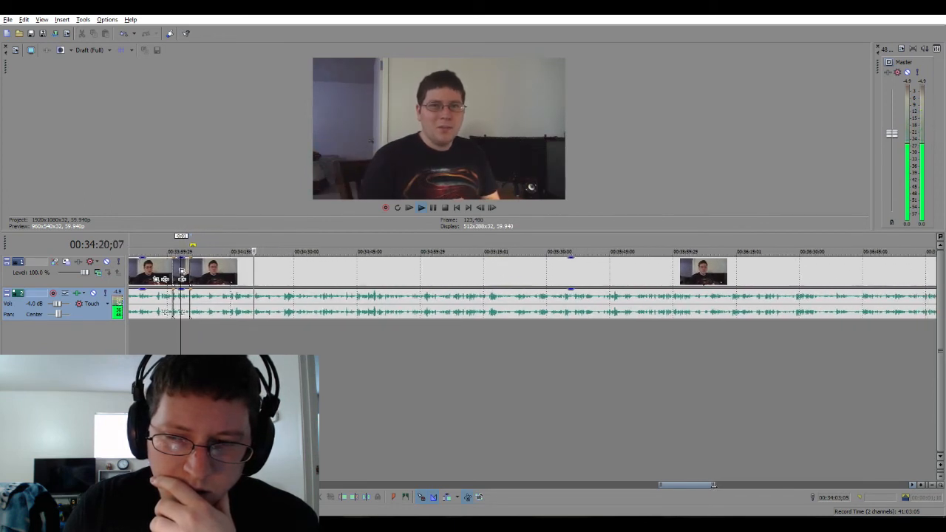
scroll(151, 311, up, 2)
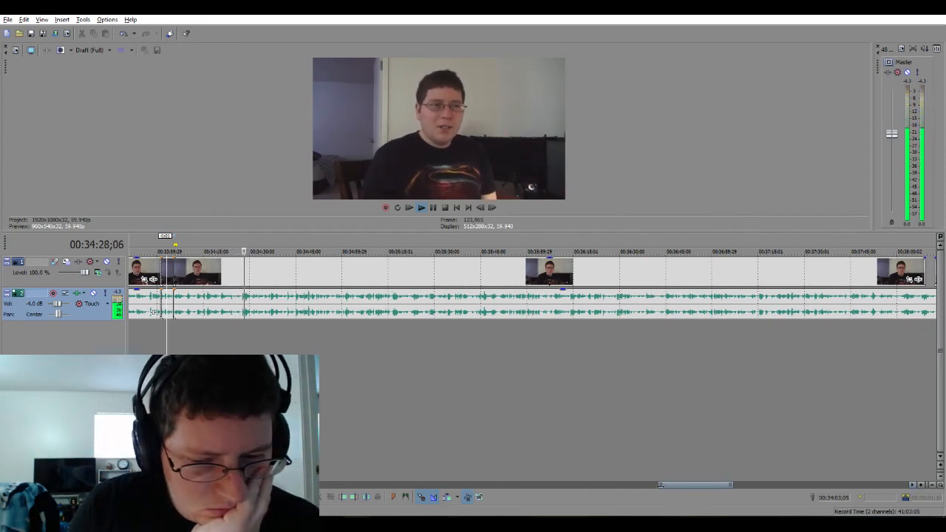
drag(661, 485, 671, 485)
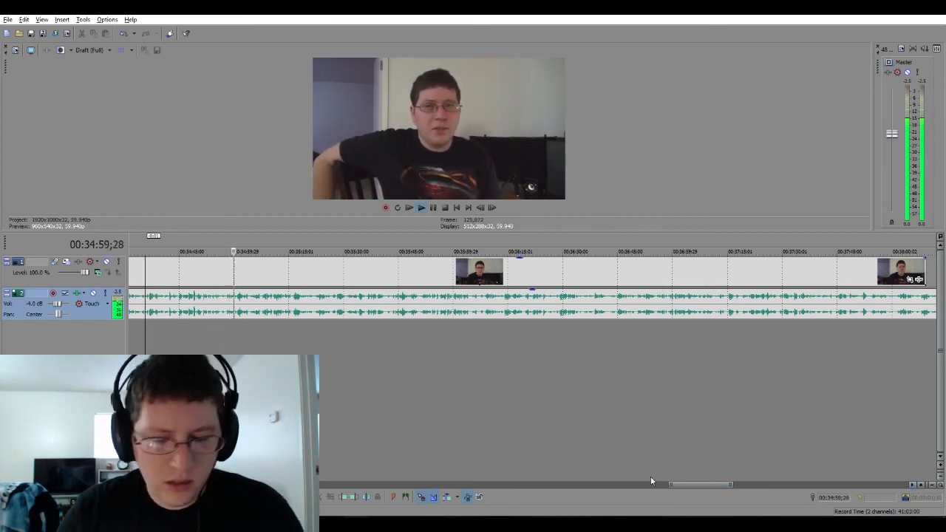
key(Return)
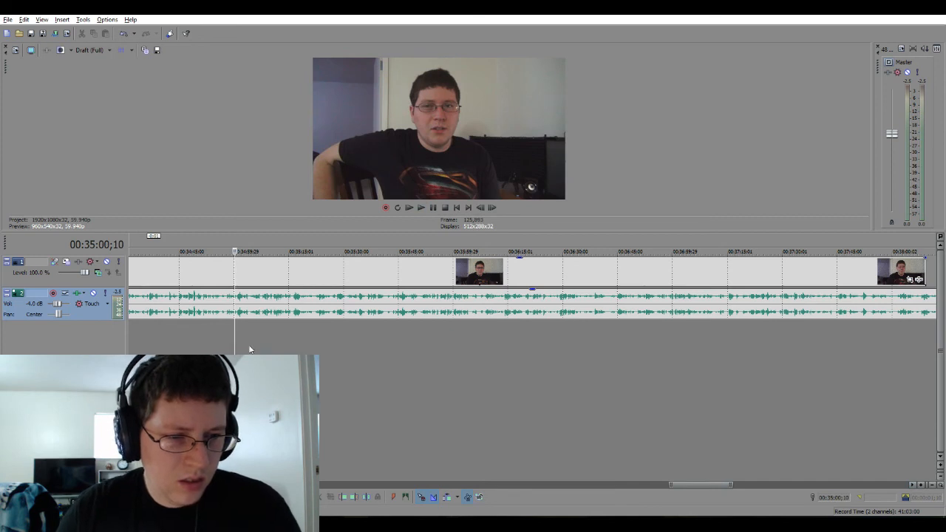
Delete the pause from about 00:34:56 to 00:34:58 on both tracks and move the following clip back to overlap by about five frames.
click(221, 332)
scroll(221, 331, up, 5)
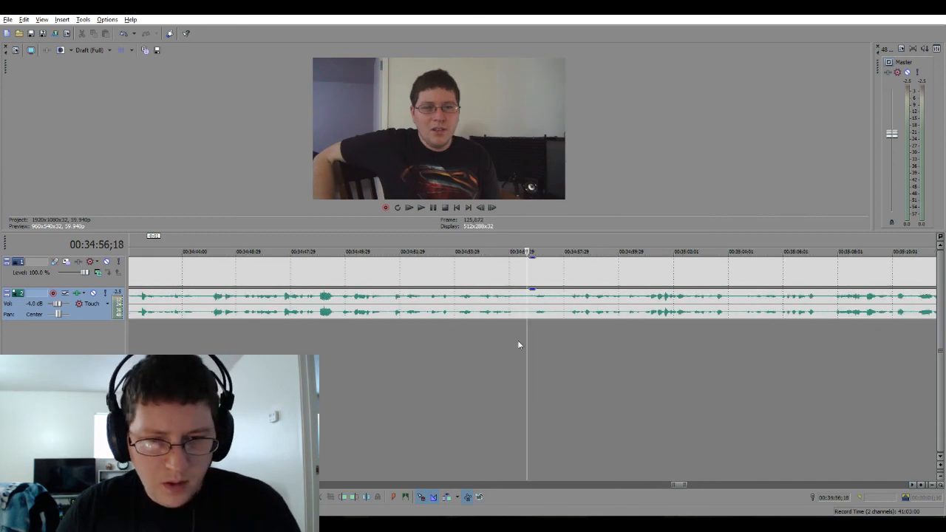
drag(517, 334, 540, 317)
key(Delete)
click(480, 351)
click(585, 311)
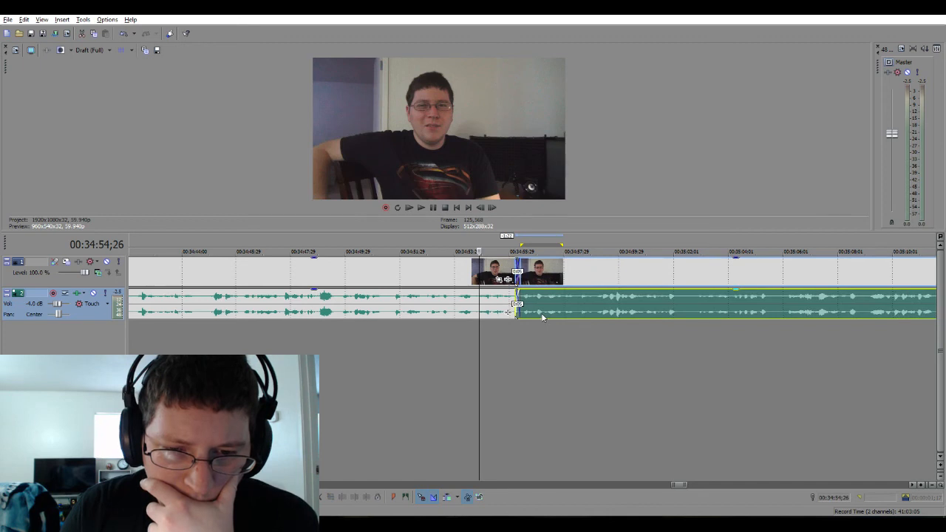
Play from 00:34:54;26 across the crossfade through to 00:36:04;22, listening for the next pause to cut.
key(space)
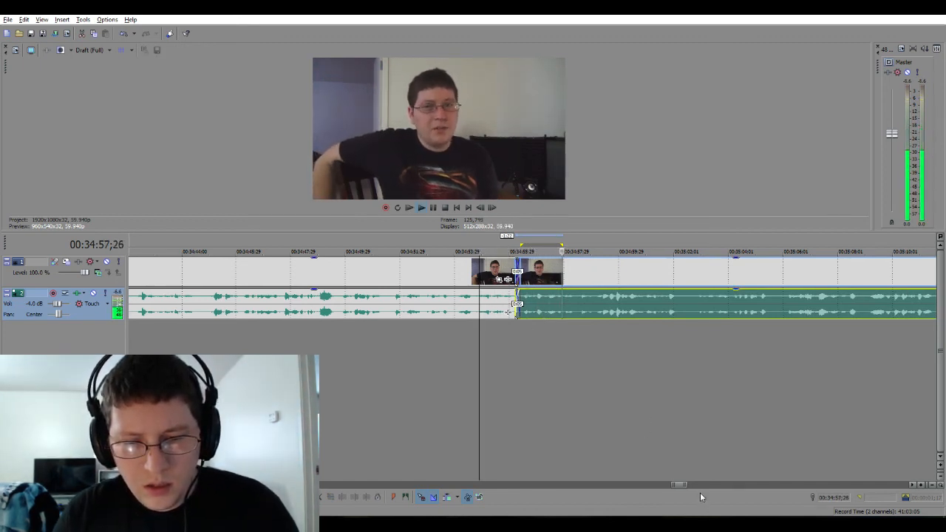
drag(686, 485, 696, 485)
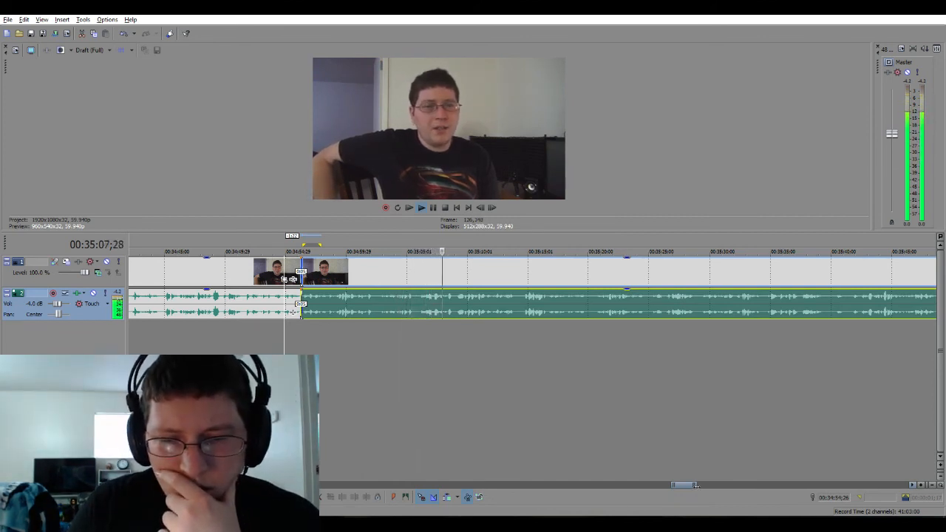
drag(696, 485, 729, 485)
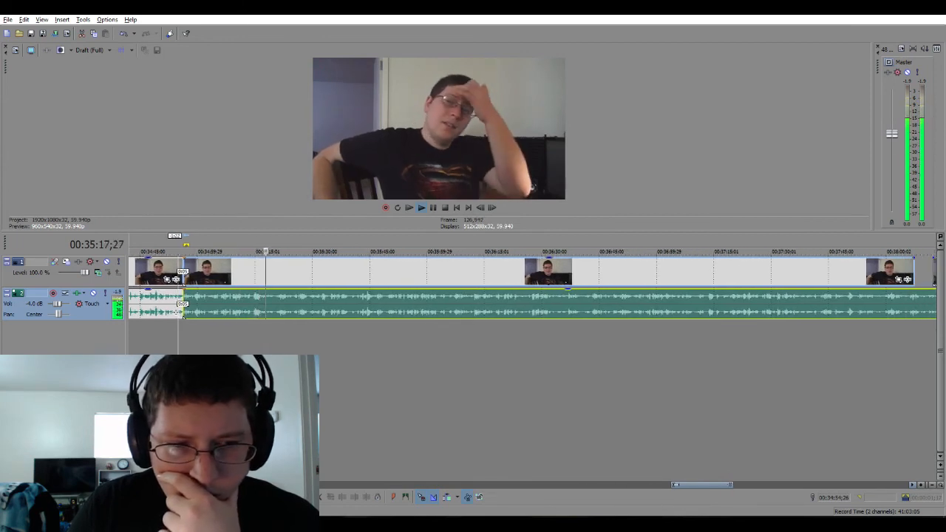
drag(672, 485, 684, 484)
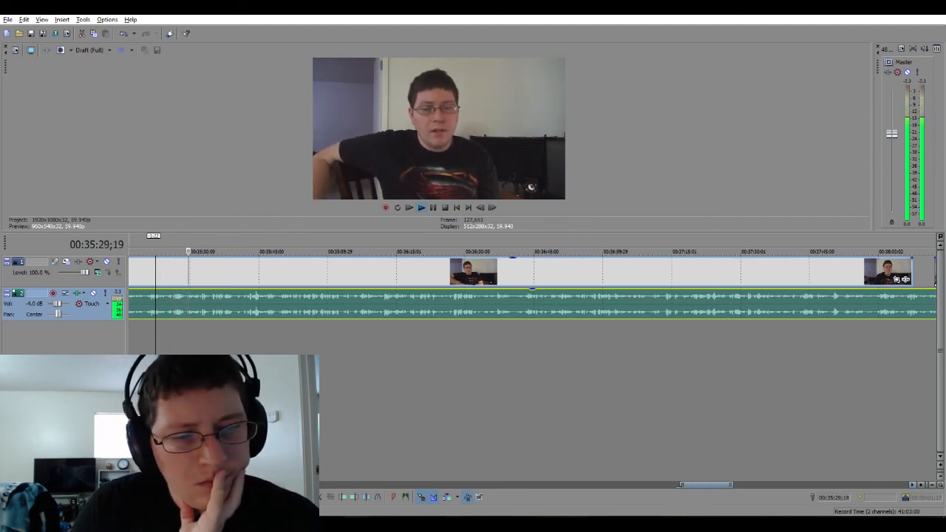
drag(681, 485, 686, 486)
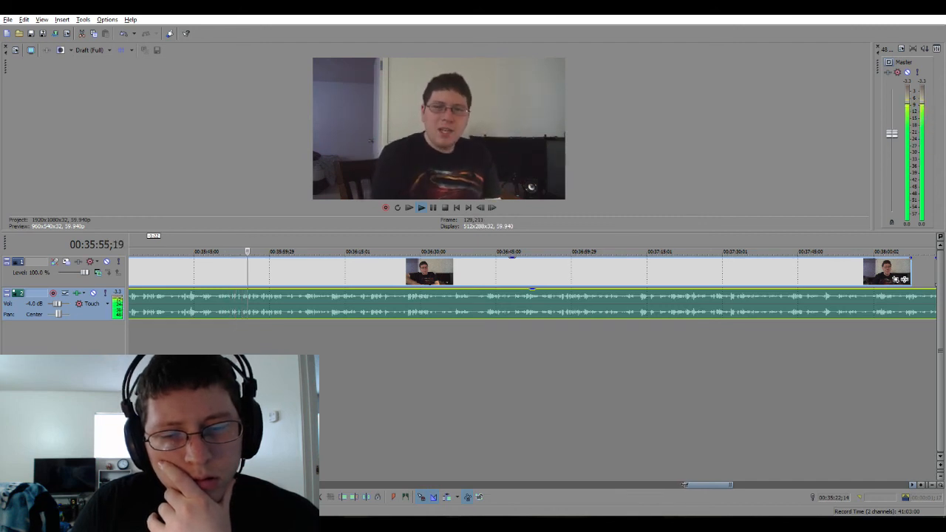
drag(681, 484, 693, 485)
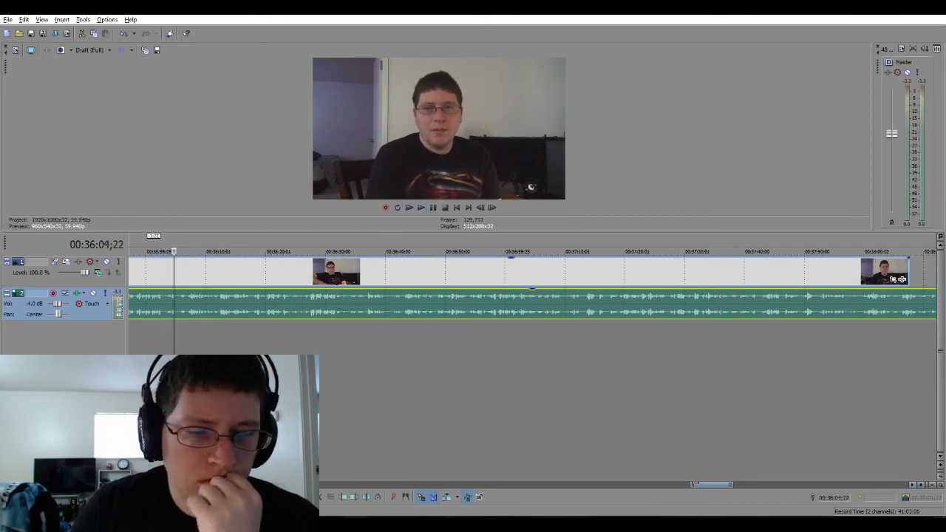
Delete the pause from 00:36:02;25 to 00:36:03;16 on both tracks and move the following clip back to overlap by five frames.
scroll(164, 345, up, 5)
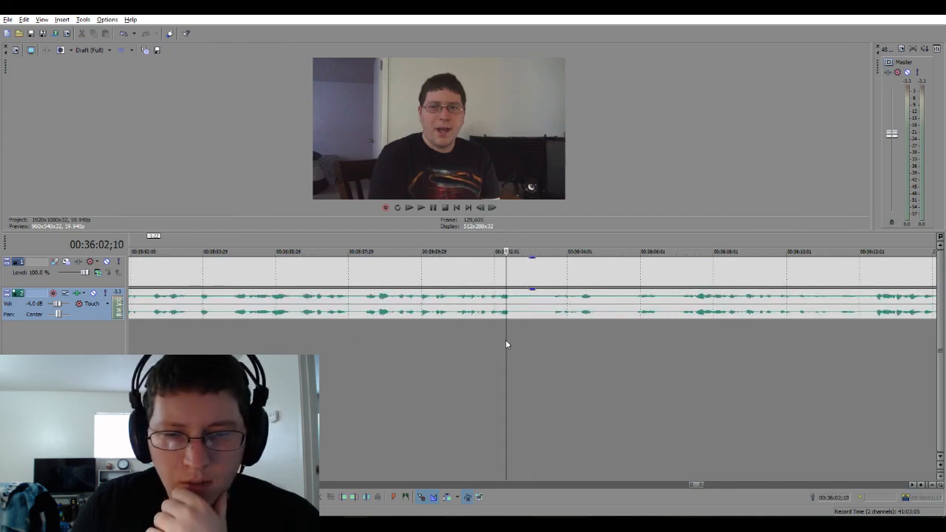
drag(525, 332, 549, 337)
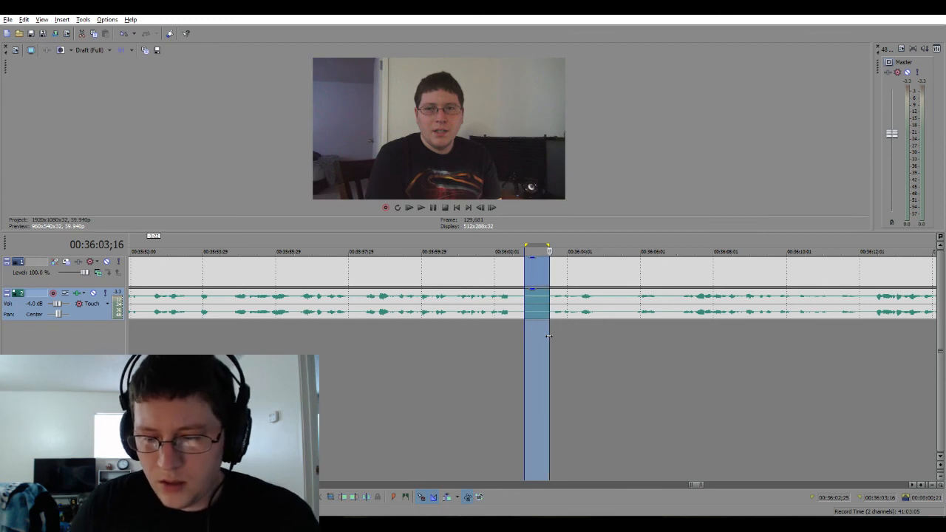
key(Delete)
click(493, 348)
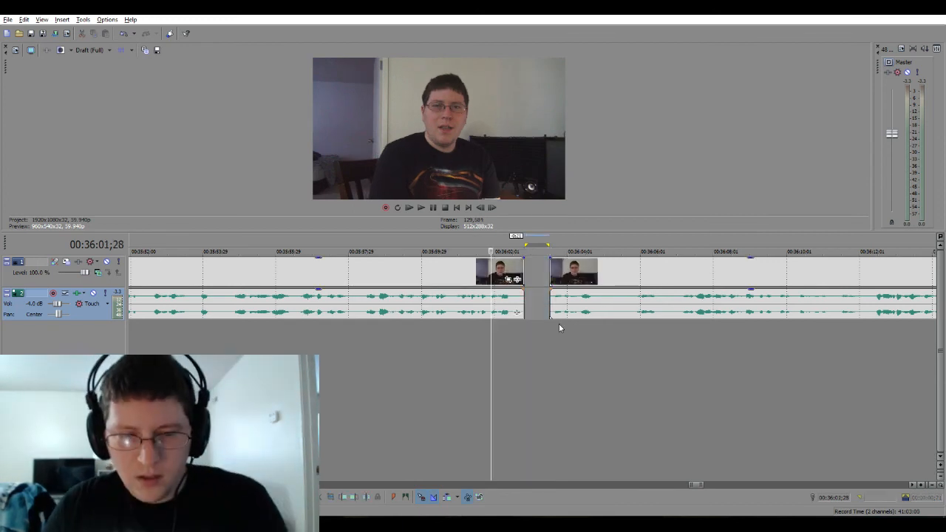
drag(559, 316, 541, 319)
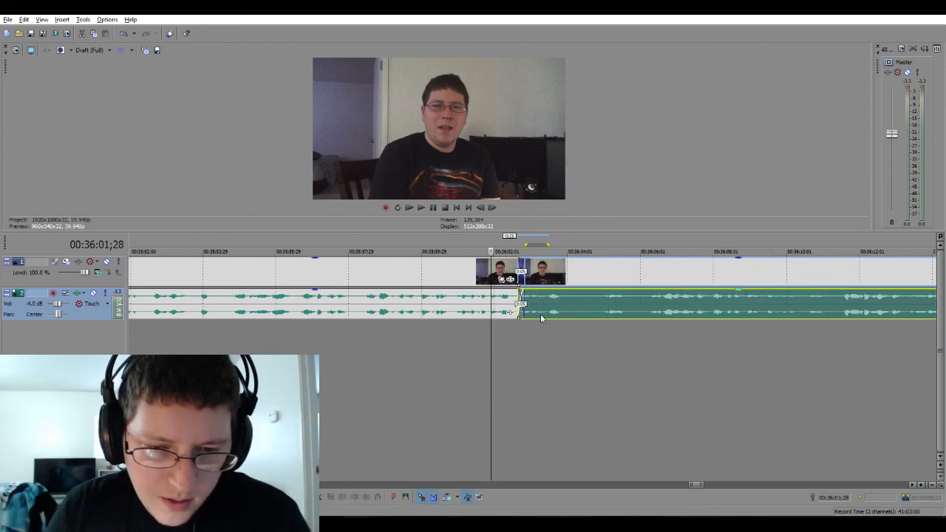
Play from 00:36:01;08 across the crossfade to about 00:36:05;17 to check the join.
click(467, 341)
key(space)
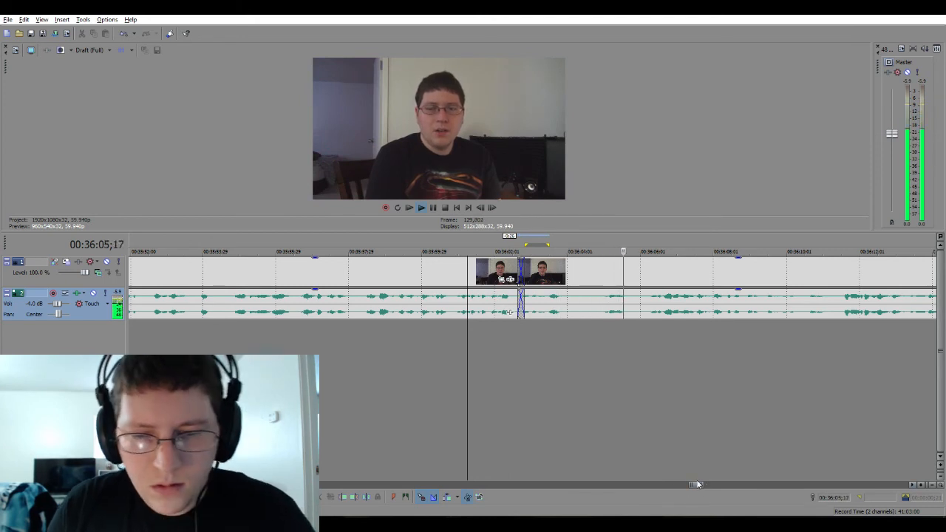
key(space)
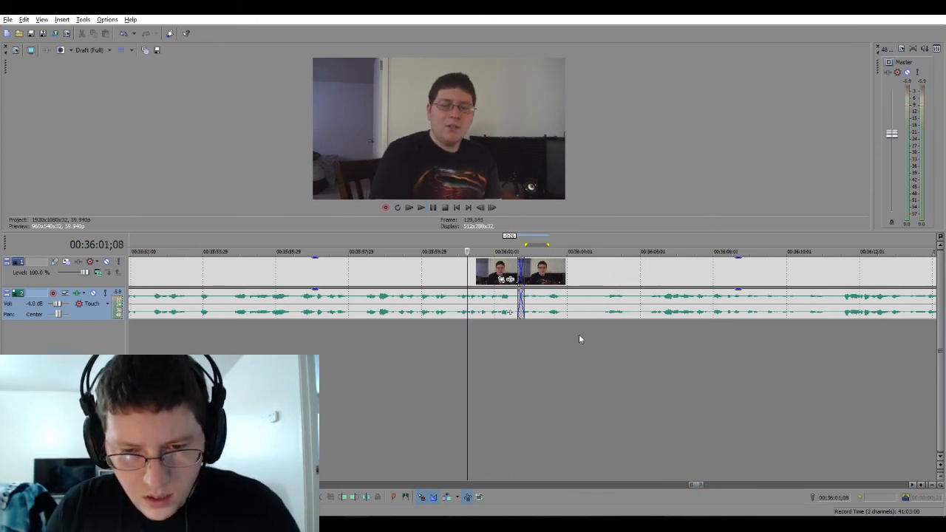
Delete the section from 00:36:04;10 to 00:36:06;01 on both tracks and move the following clip back to overlap by about five frames.
drag(579, 334, 640, 342)
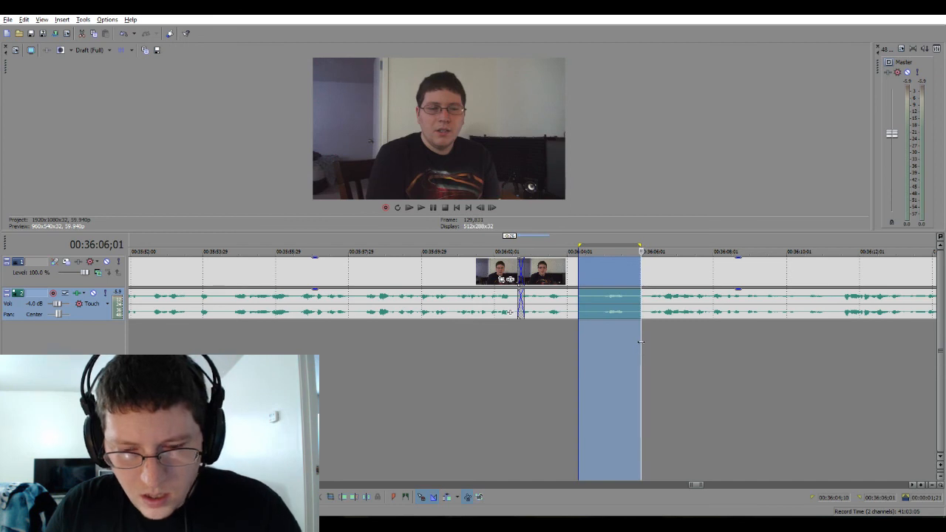
key(Delete)
click(543, 356)
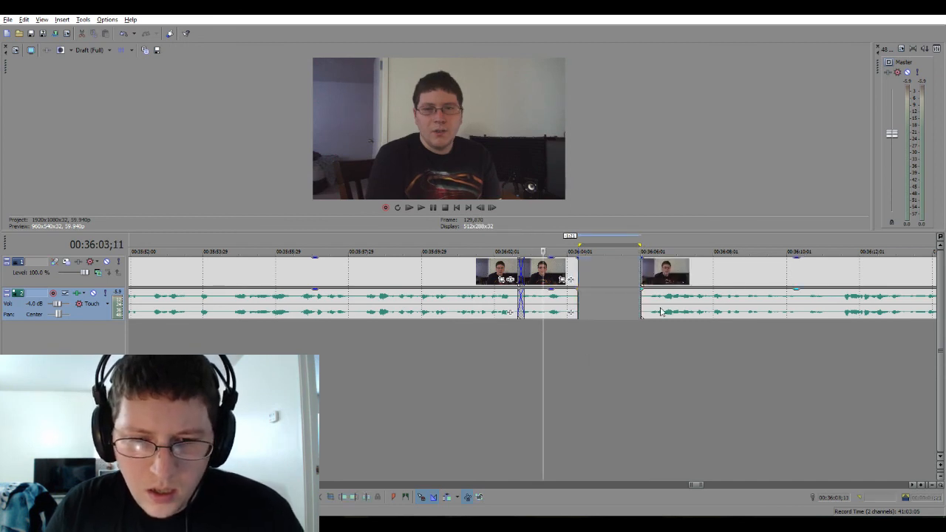
drag(662, 311, 591, 313)
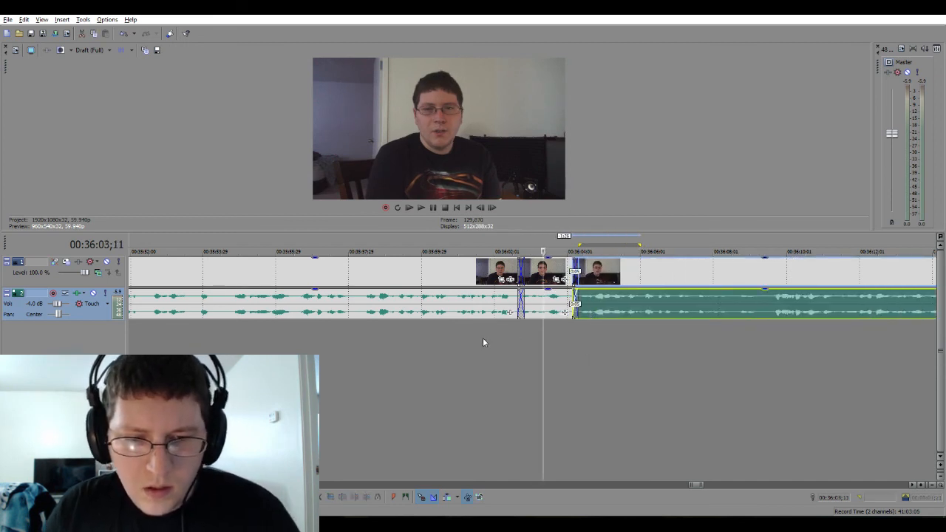
Play from 00:36:01;21 across the new crossfade through to about 00:36:21;00 to check the join.
click(482, 338)
key(space)
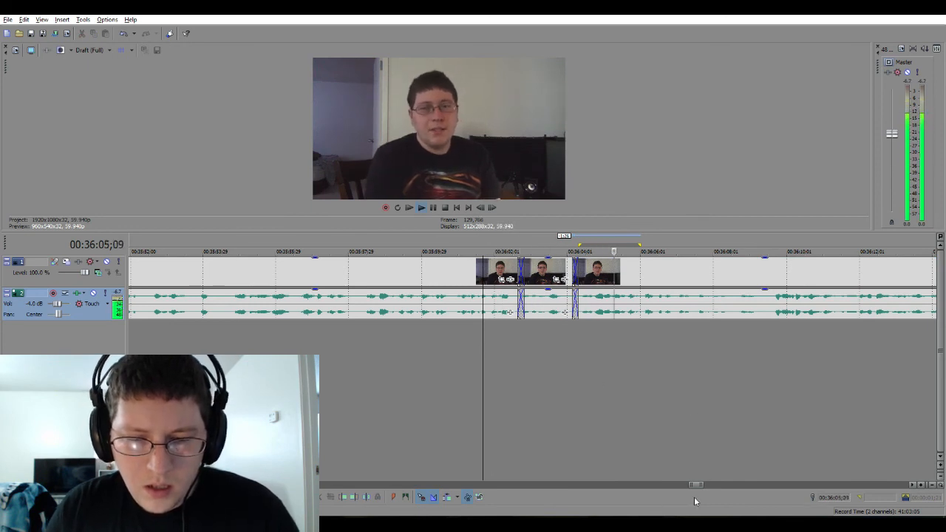
key(Down)
key(Down)
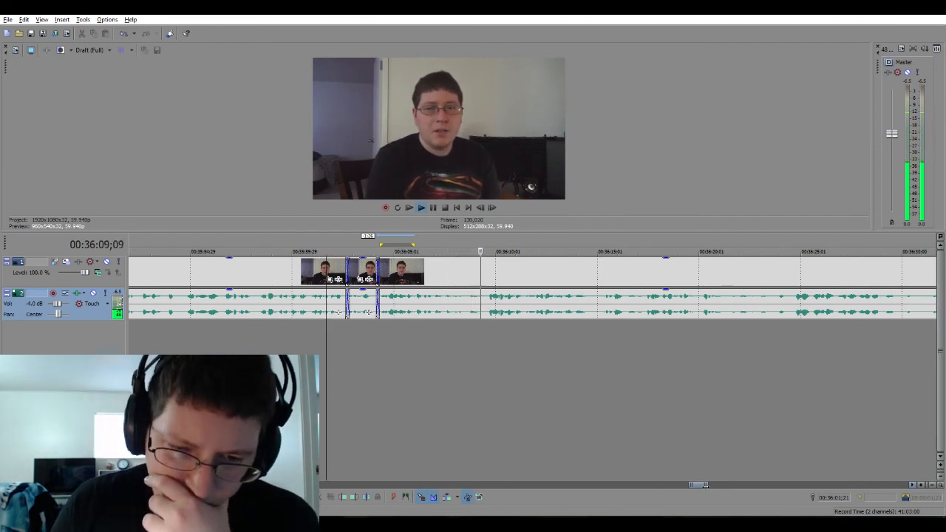
key(Down)
key(Down)
key(Down)
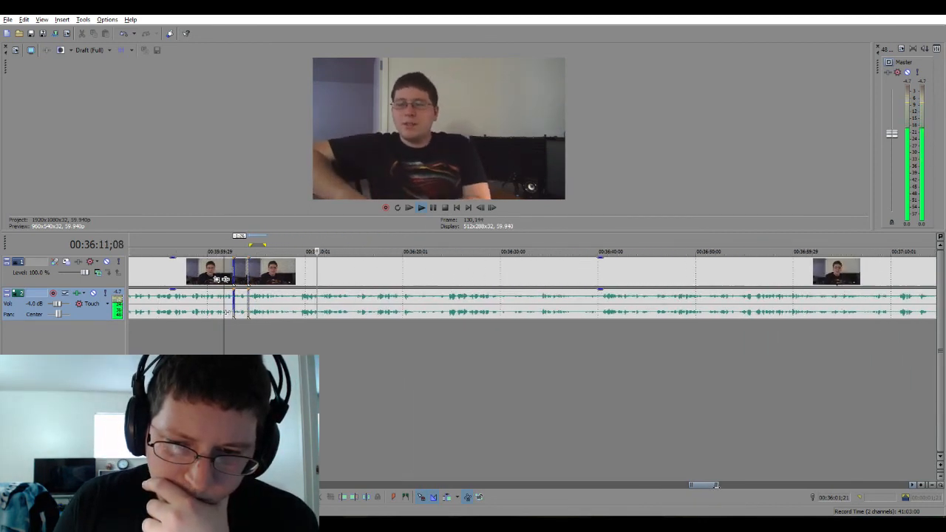
key(Down)
key(Down)
key(Down)
key(Down)
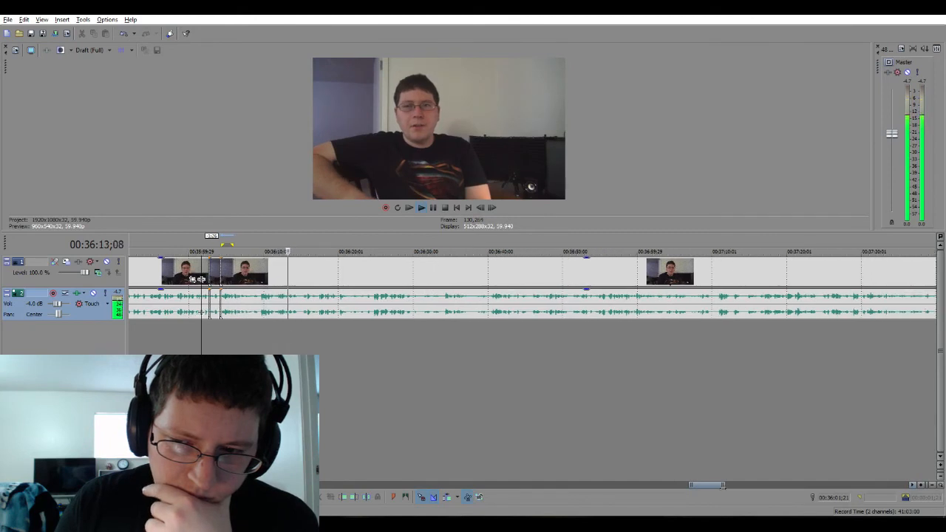
key(Down)
key(Down)
key(Up)
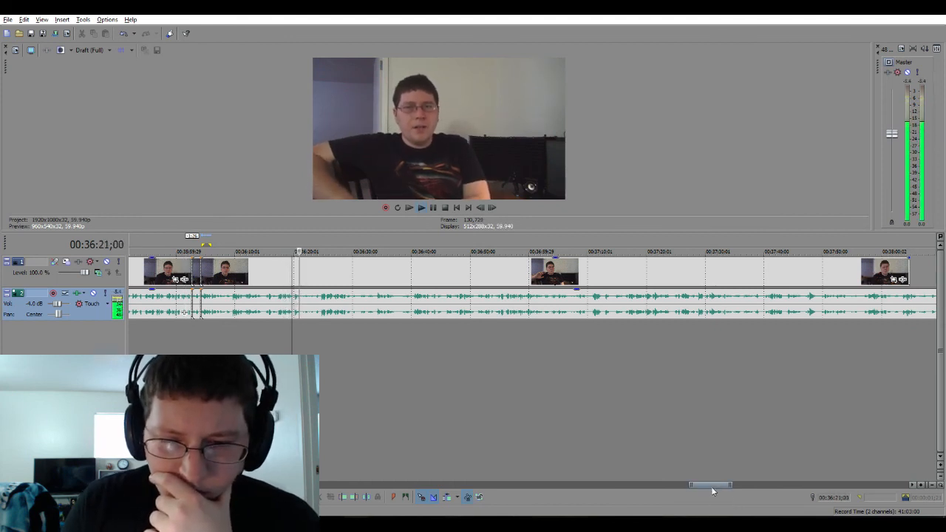
Continue playback from about 00:36:21;00 through to 00:37:12;22, listening for the next pause to cut.
key(Up)
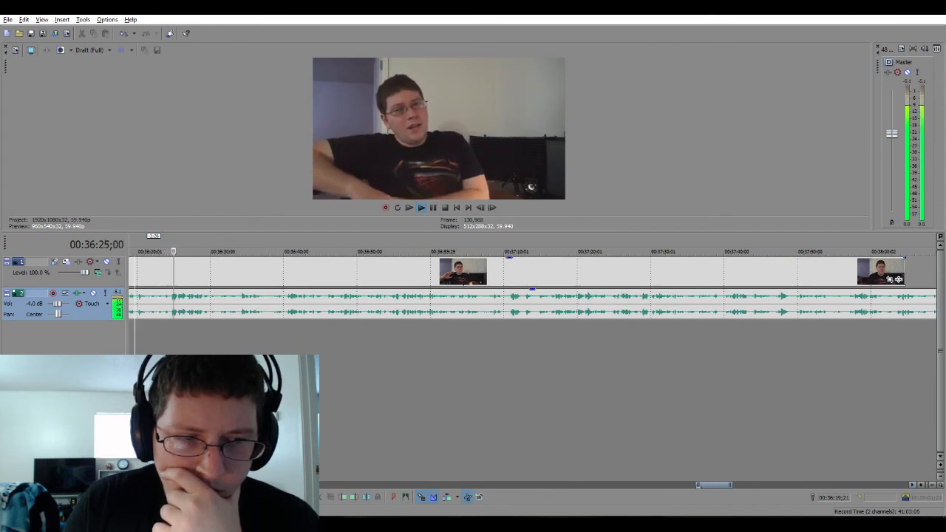
key(Up)
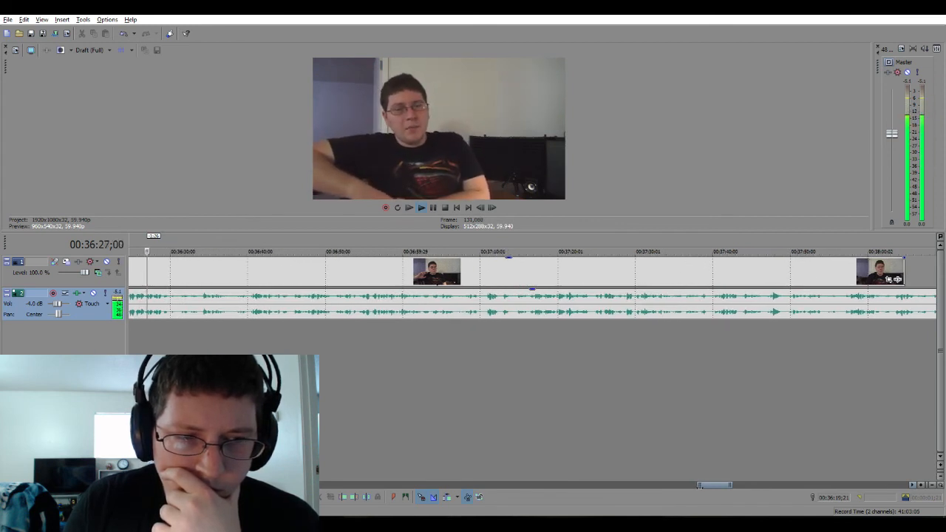
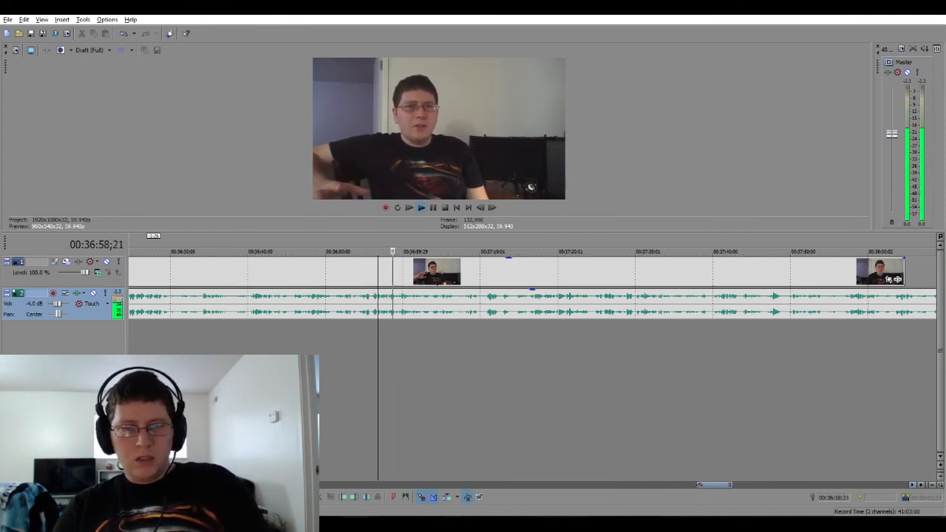
key(Up)
key(Up)
key(Up)
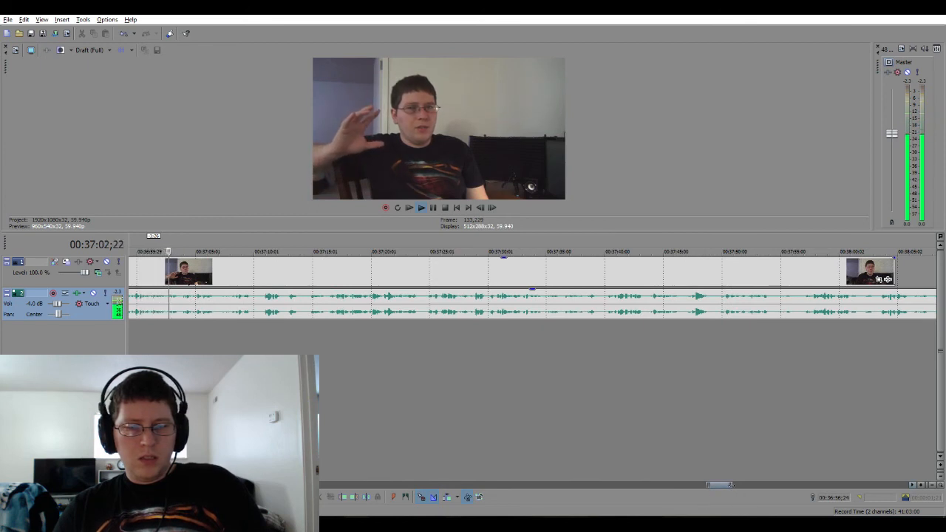
key(Up)
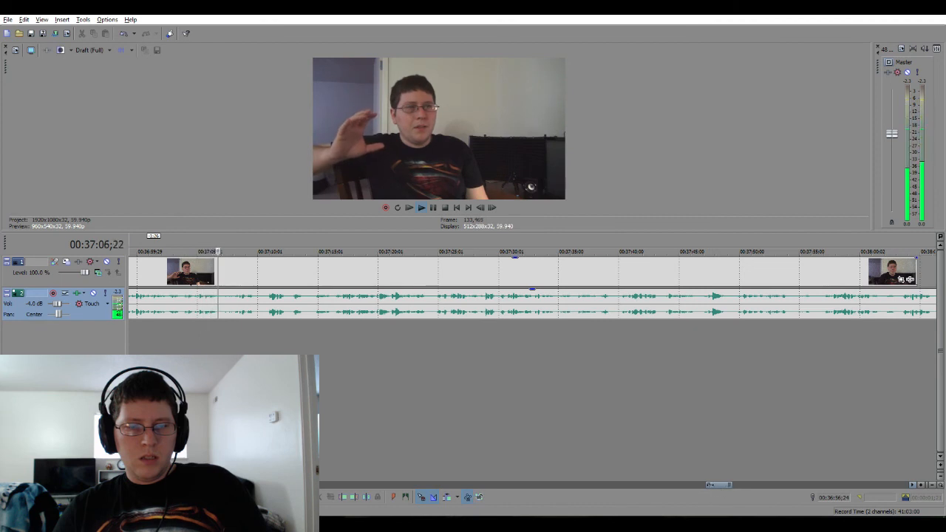
click(913, 485)
click(912, 486)
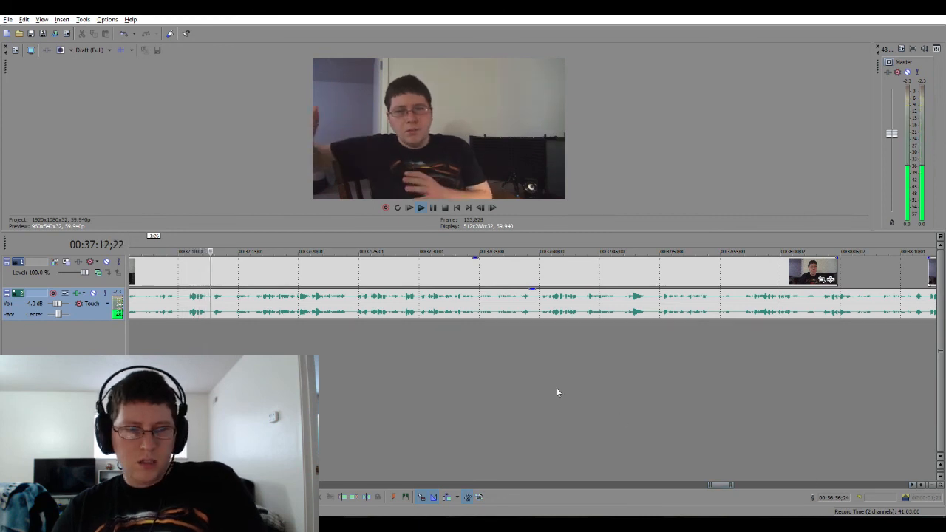
Delete the pause from about 00:37:10;04 to 00:37:10;22 on both tracks and move the following clip back to overlap by five frames.
key(space)
click(188, 327)
scroll(188, 327, up, 3)
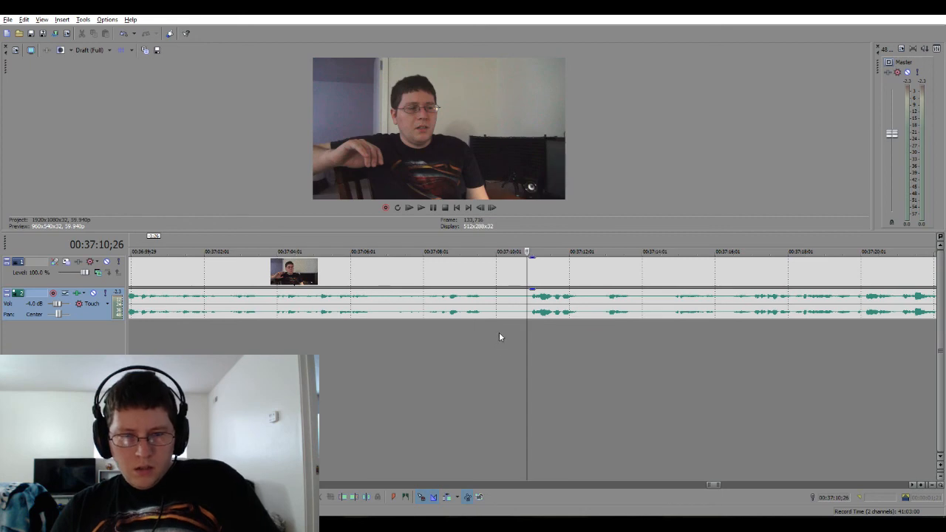
drag(499, 332, 522, 313)
key(Delete)
click(450, 351)
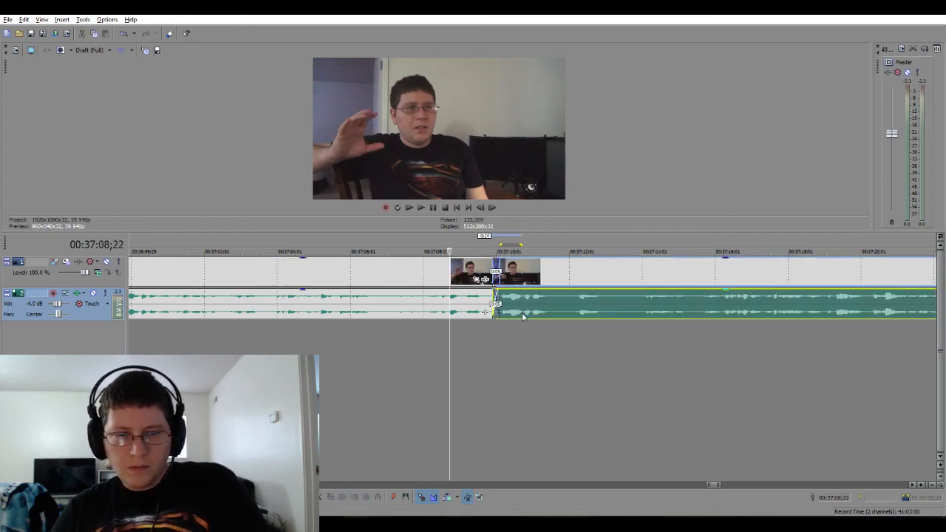
Play from 00:37:08;22 across the crossfade and move the following video clip back to close the video gap near 00:38:04.
key(space)
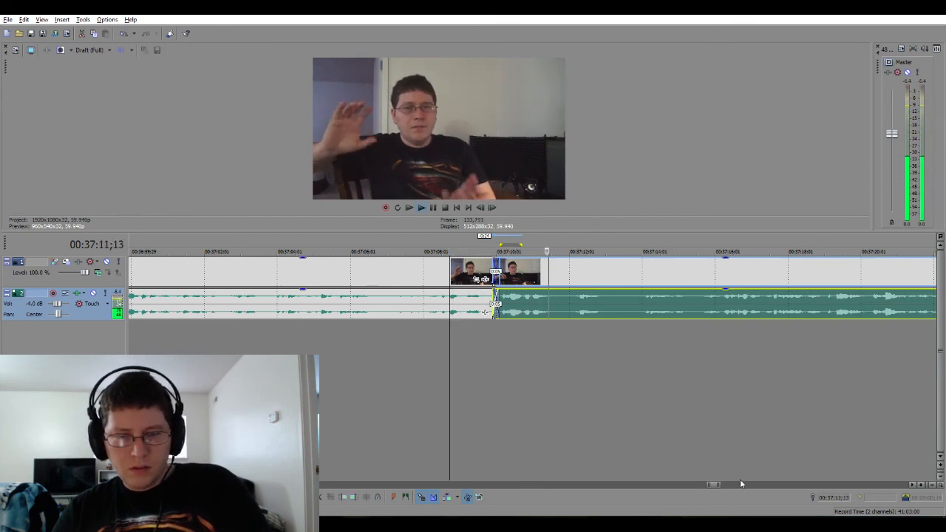
drag(716, 485, 723, 485)
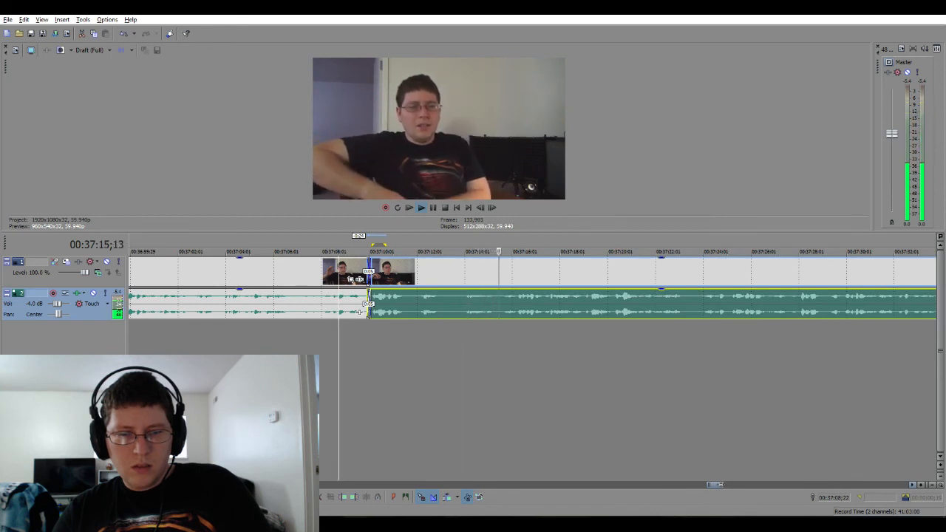
drag(723, 484, 737, 485)
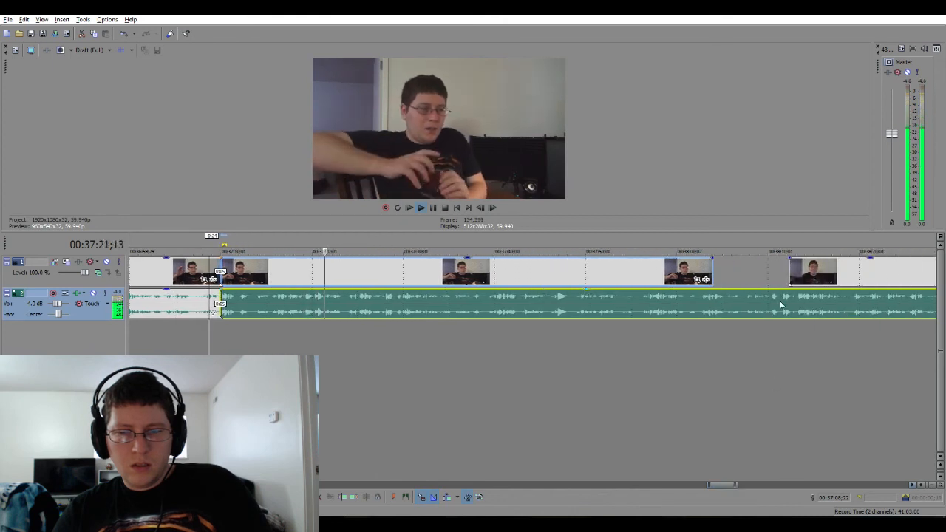
drag(808, 274, 732, 278)
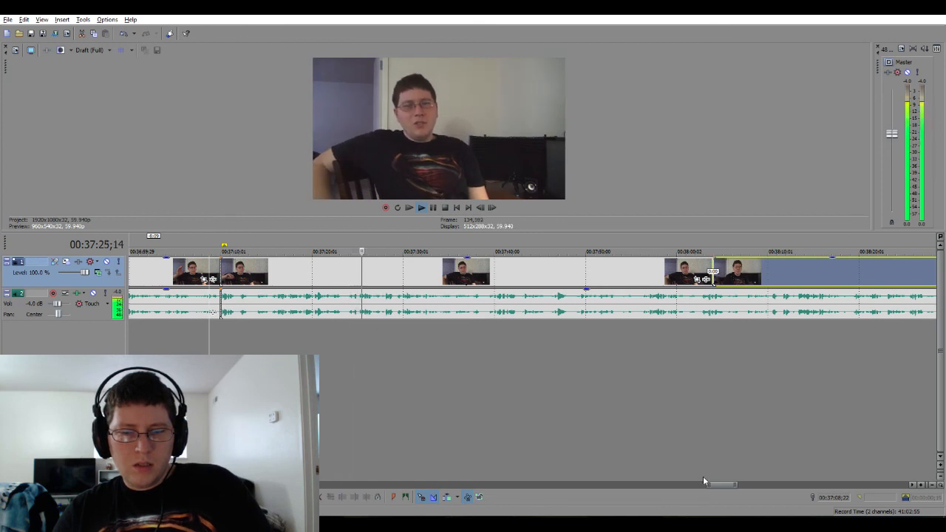
Delete the pause from 00:37:48;10 to 00:37:48;27 on both tracks and move the following clip back to overlap by seven frames.
scroll(714, 282, up, 3)
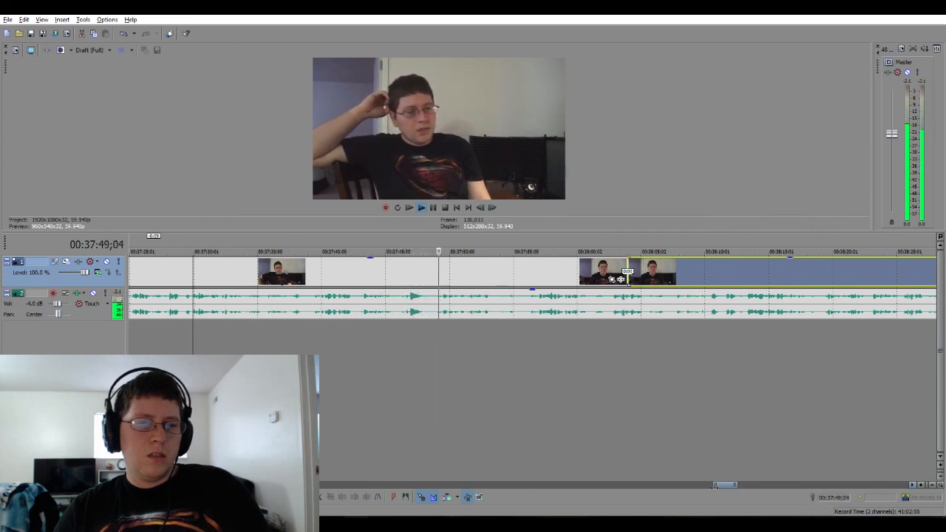
key(space)
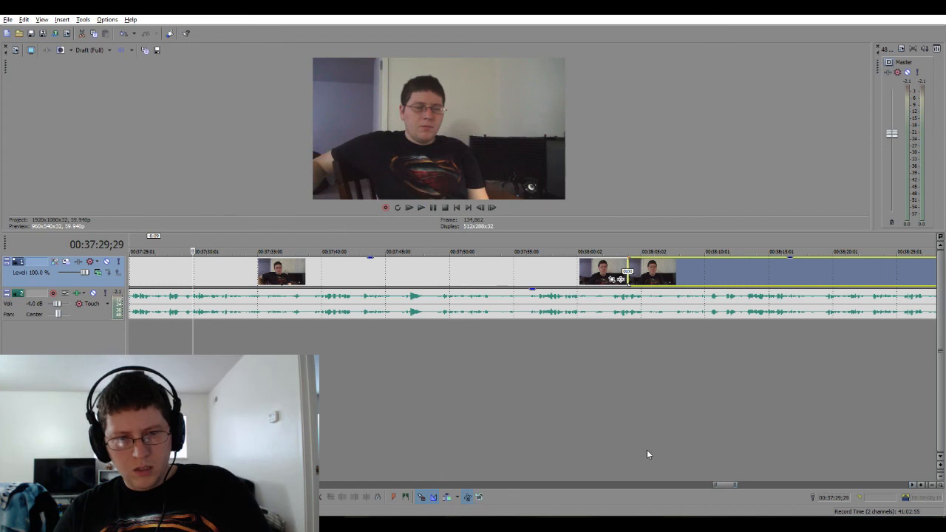
click(439, 348)
scroll(439, 347, up, 2)
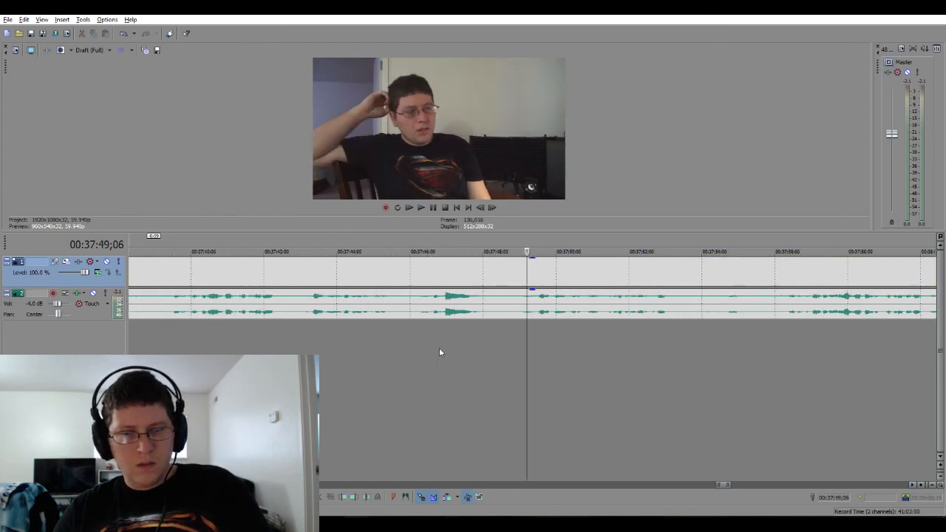
drag(496, 340, 516, 337)
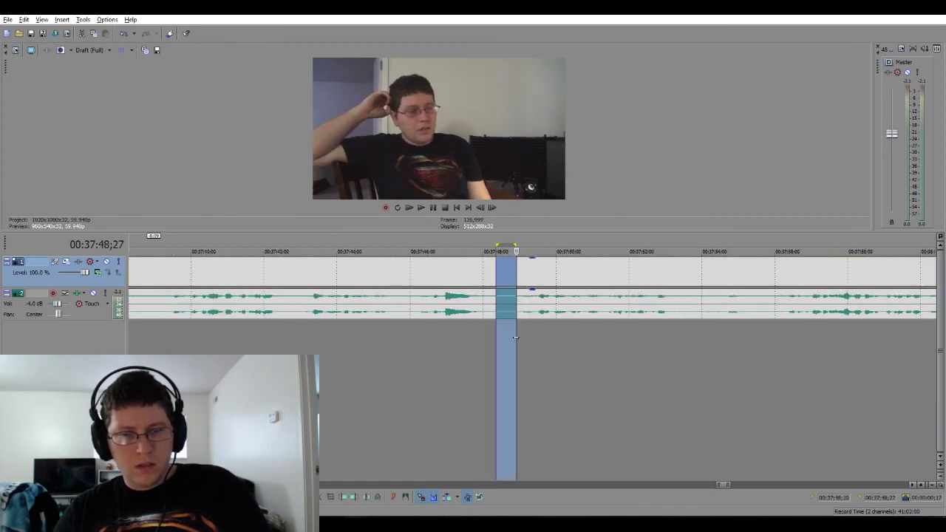
key(Delete)
click(462, 345)
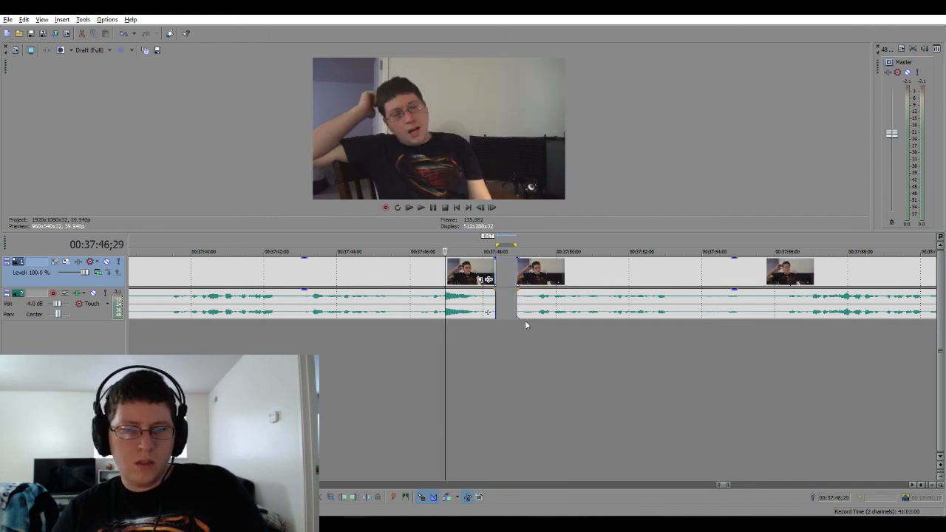
click(544, 311)
drag(544, 311, 516, 313)
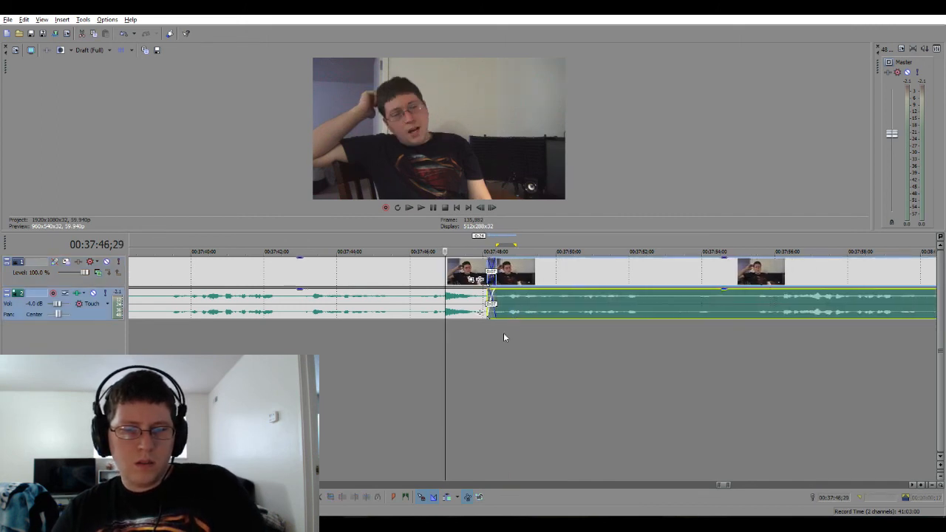
Shift the clip following the cut near 00:37:48 slightly to shorten the crossfade to about five frames.
click(505, 337)
scroll(504, 337, up, 4)
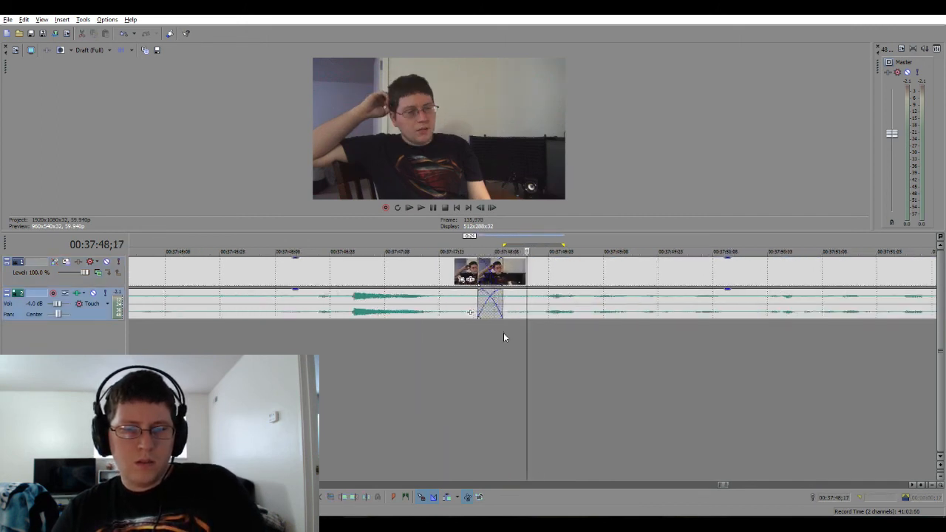
click(508, 311)
drag(513, 311, 515, 311)
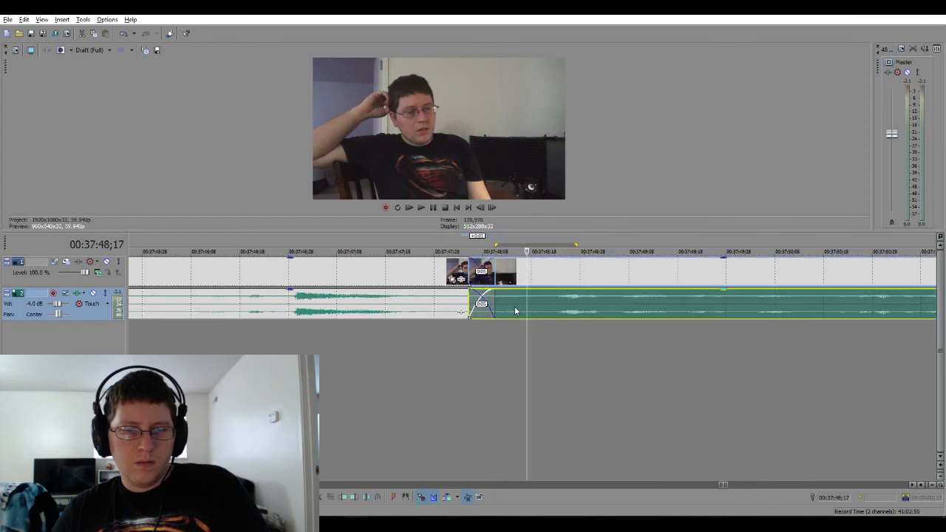
Play from 00:37:47;02 across the crossfade to about 00:37:55;24, listening for the next pause to cut.
click(309, 338)
key(space)
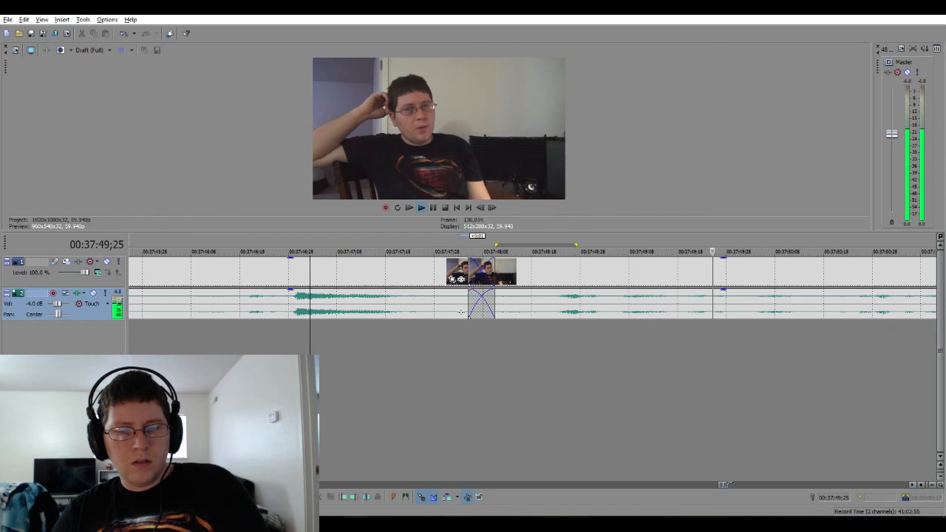
drag(731, 485, 734, 484)
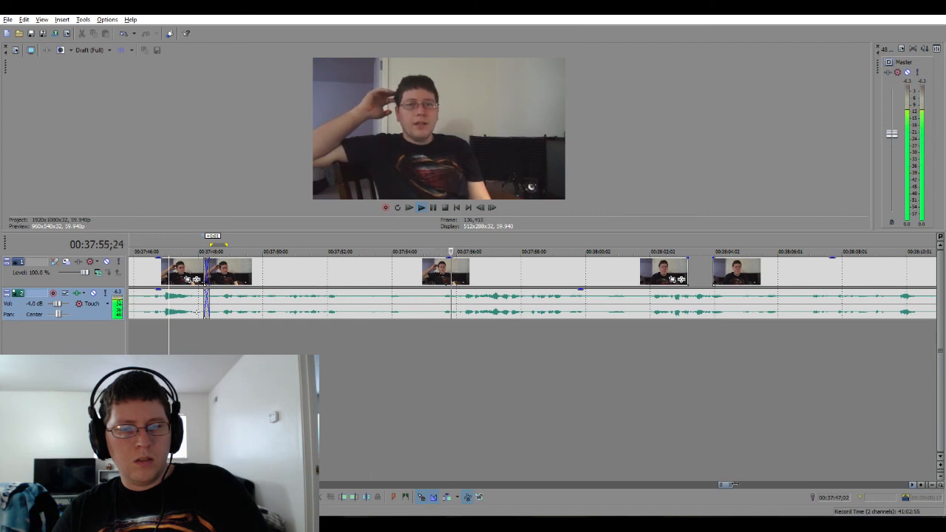
key(space)
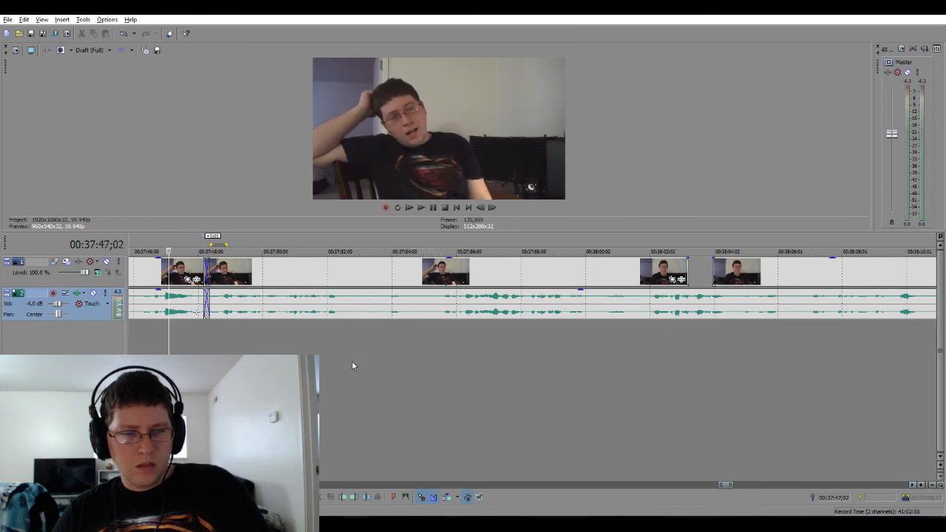
Delete the pause from 00:37:54;24 to 00:37:55;09 on both tracks and move the following clip back to overlap by about five frames.
drag(418, 334, 432, 335)
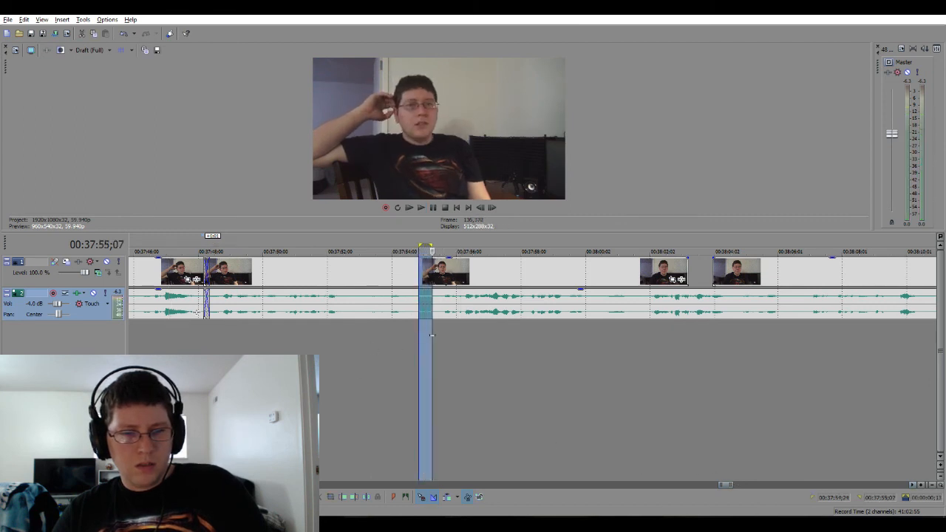
key(Delete)
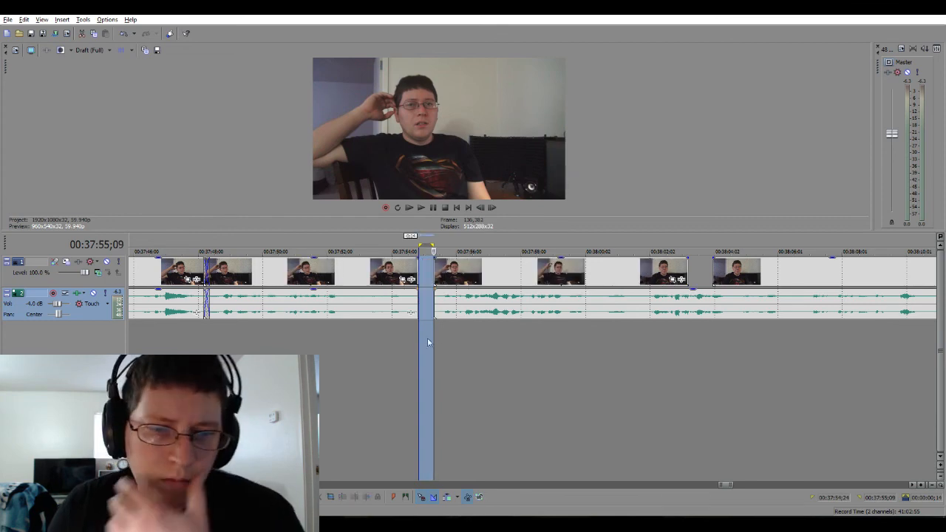
drag(443, 310, 422, 311)
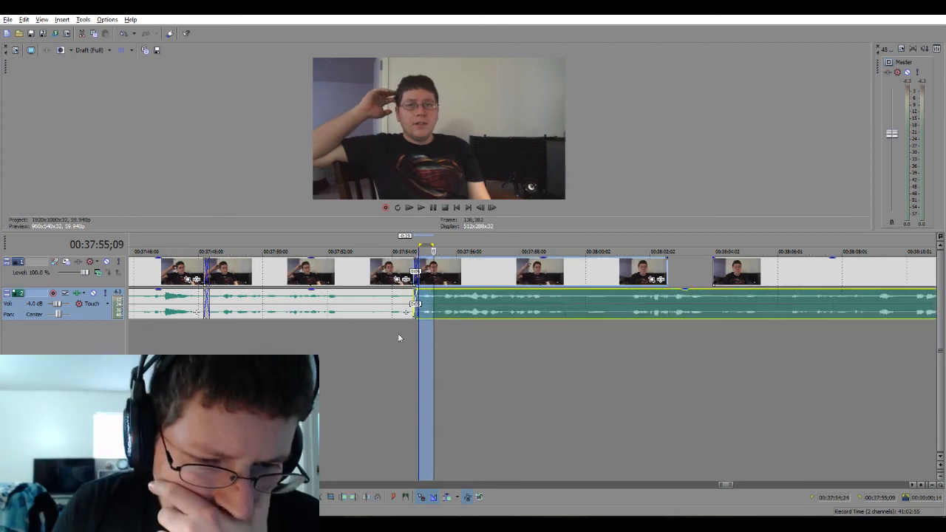
Play from about 00:37:52;06 across the crossfade and stop at 00:38:01;28.
click(332, 338)
key(space)
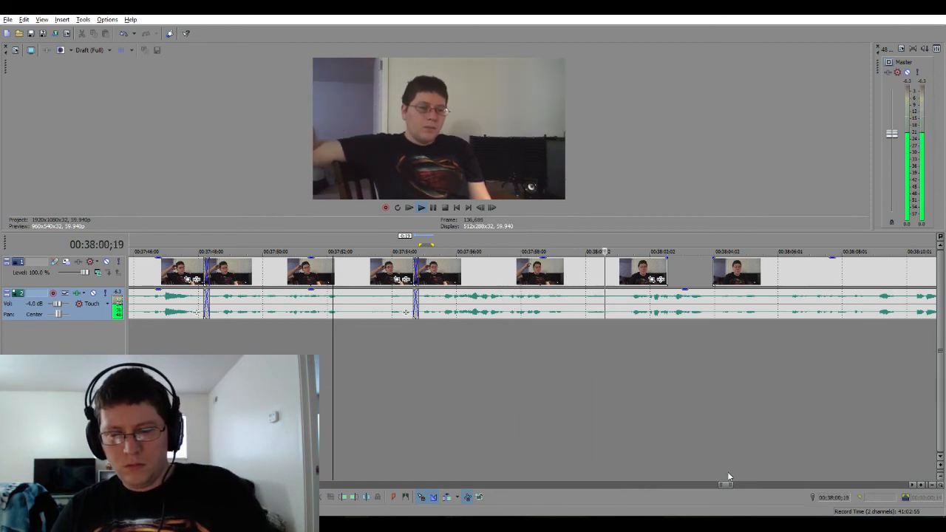
key(Return)
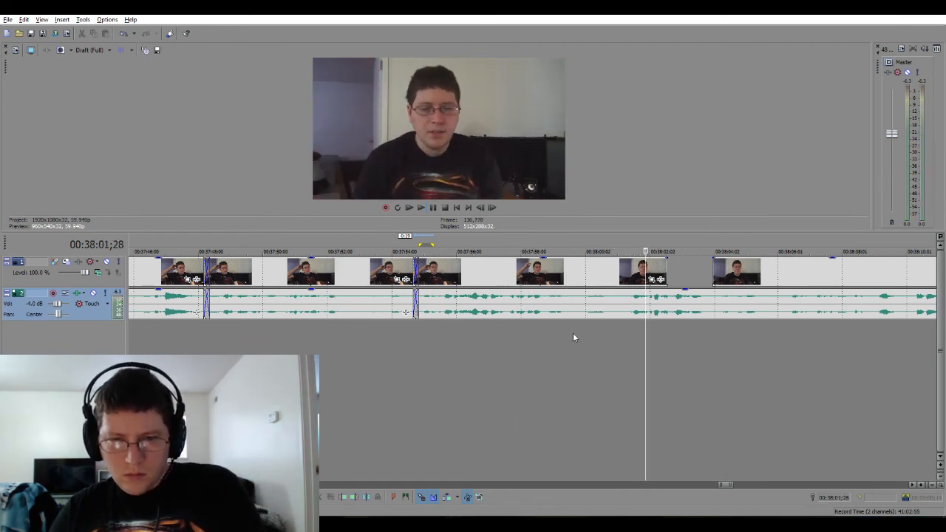
Delete the section from about 00:37:59;18 to 00:38:01;04 on both tracks and move the following clip back to overlap by about five frames.
drag(571, 330, 597, 312)
click(616, 335)
click(574, 335)
key(Delete)
click(540, 347)
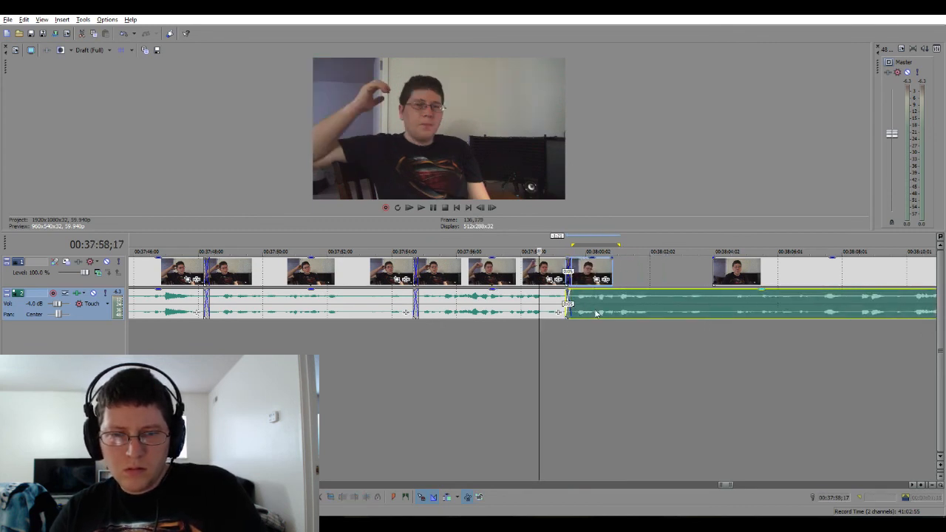
Play from about 00:37:58;08 across the latest crossfade to check the join.
click(529, 328)
key(space)
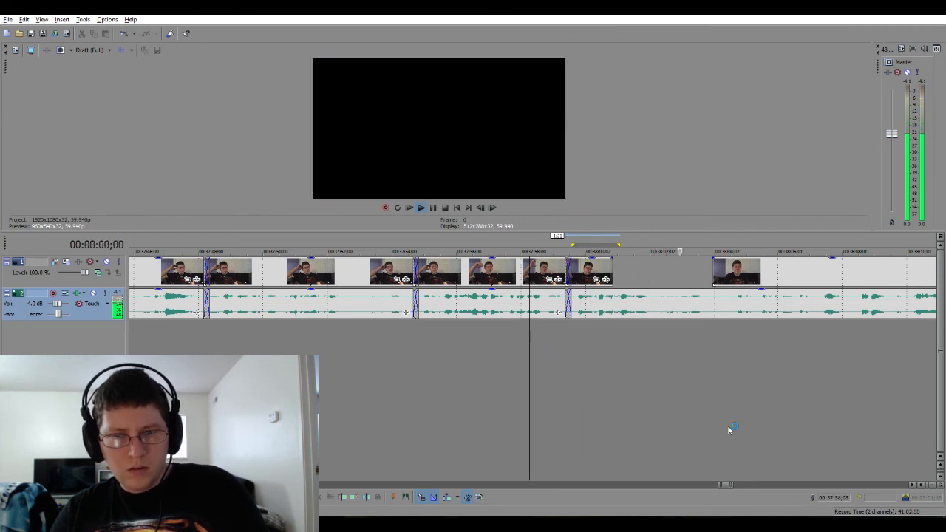
Redo the clip move near 00:37:59;18 with an overlap of about five frames and move the next video clip back to close the gap.
key(ctrl+z)
key(space)
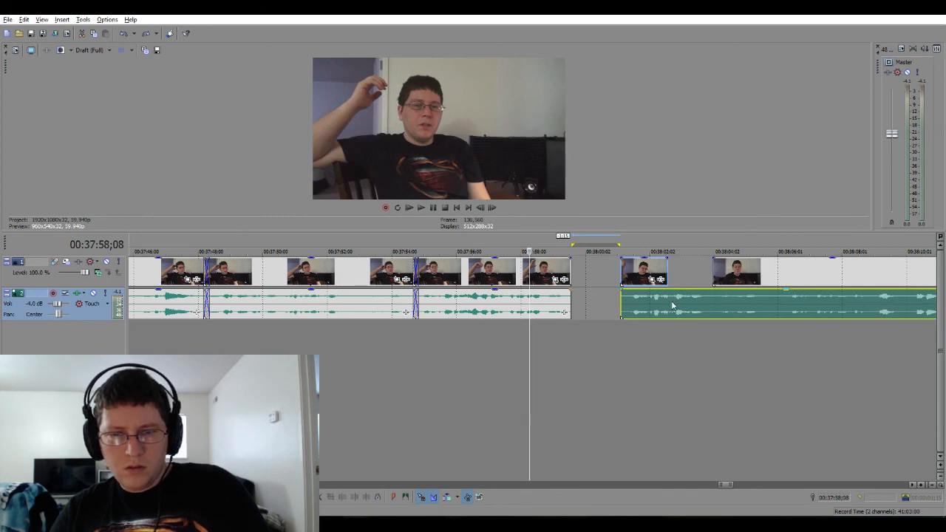
drag(671, 296, 620, 308)
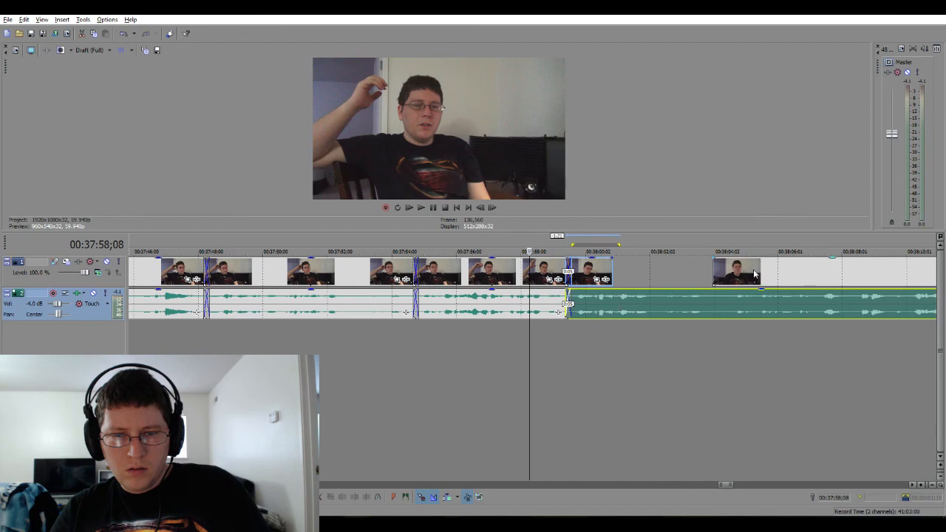
drag(754, 273, 657, 275)
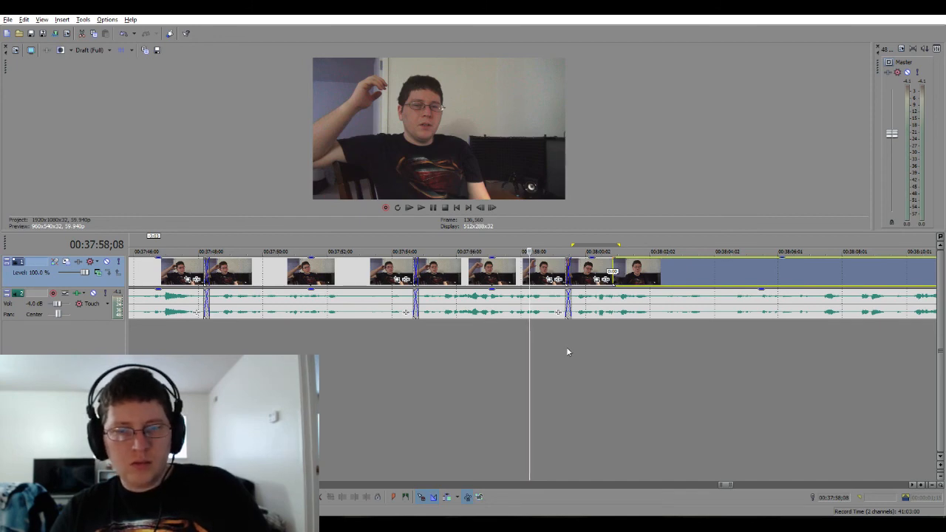
Play from 00:37:58;08 across the join and again from 00:38:01;19, then stop playback.
key(space)
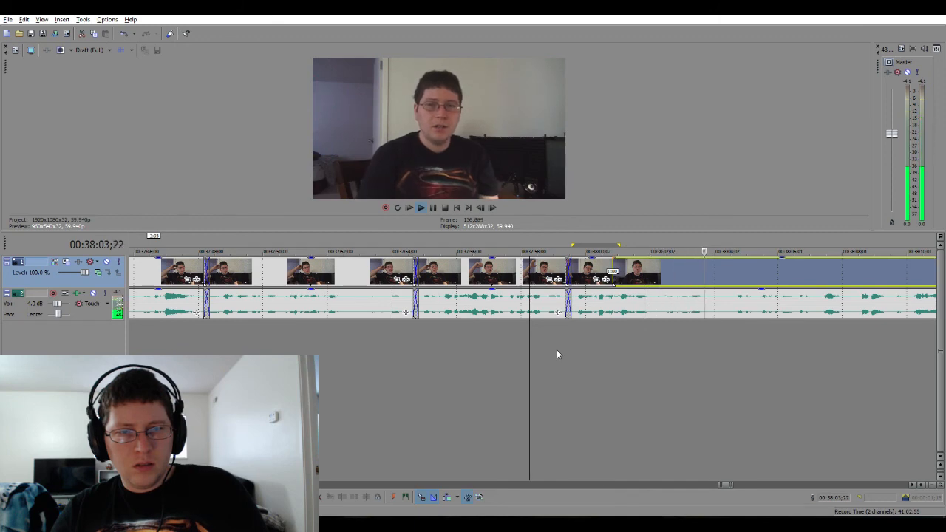
click(636, 330)
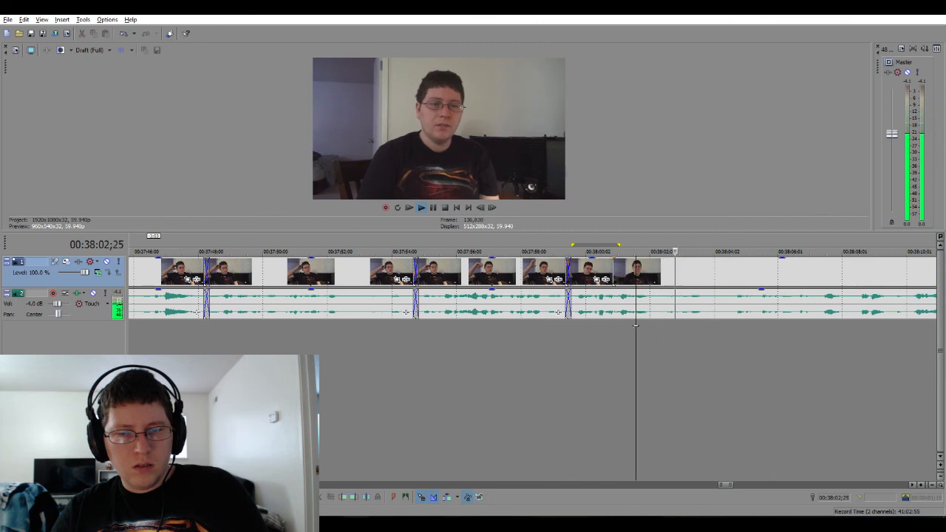
key(space)
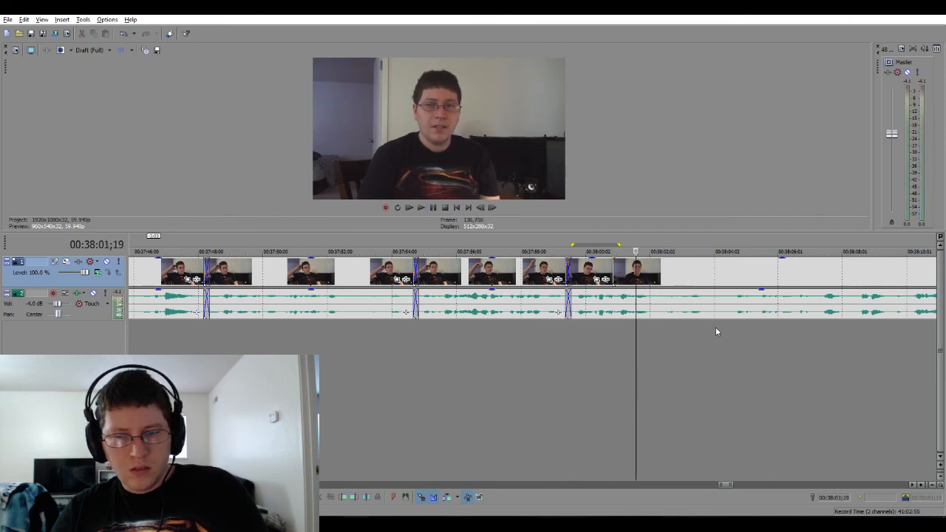
Delete the pause from 00:38:03;26 to 00:38:04;17 on both tracks and move the following clip back to overlap by about five frames.
drag(708, 326, 730, 328)
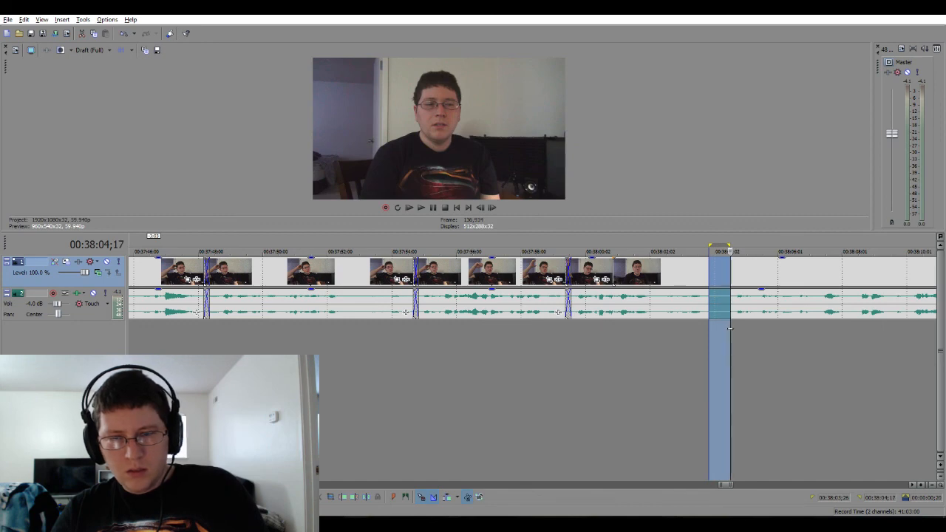
key(Delete)
click(694, 331)
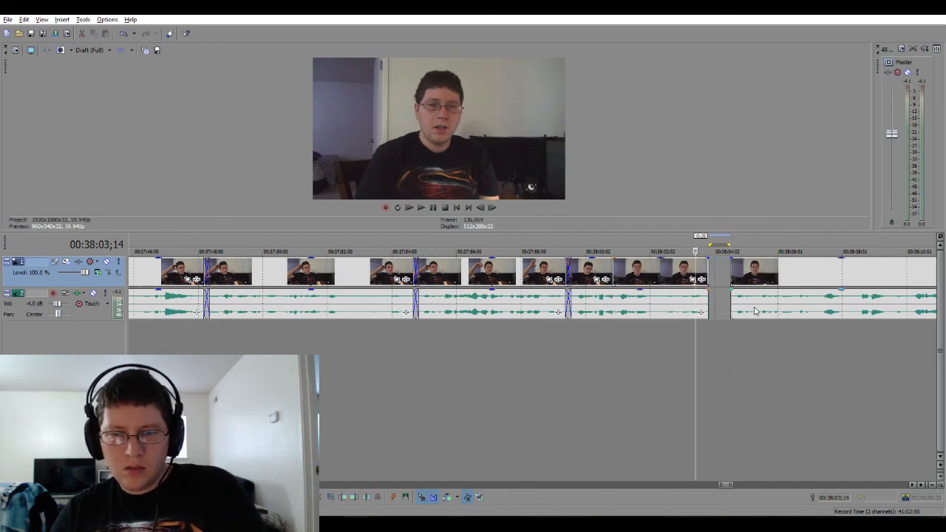
mouse_move(754, 312)
mouse_down()
mouse_move(721, 317)
mouse_move(752, 311)
mouse_up()
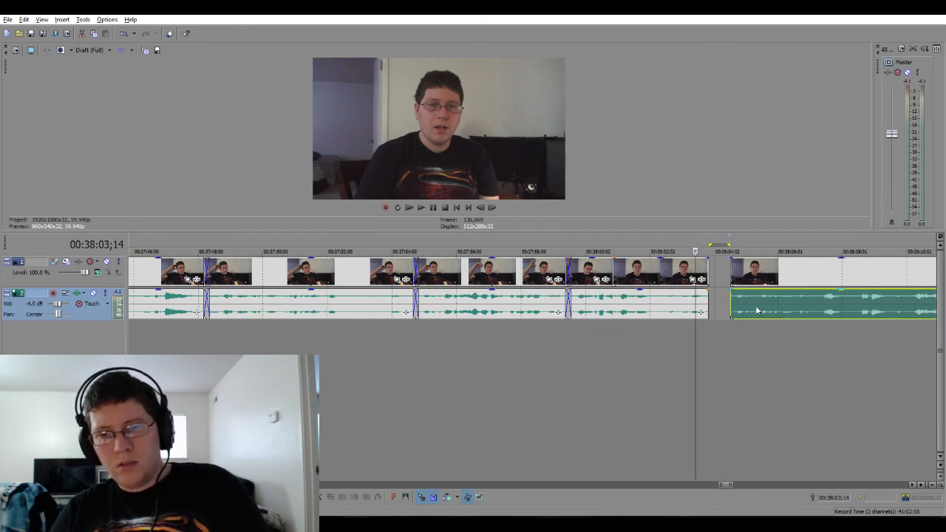
scroll(753, 312, down, 8)
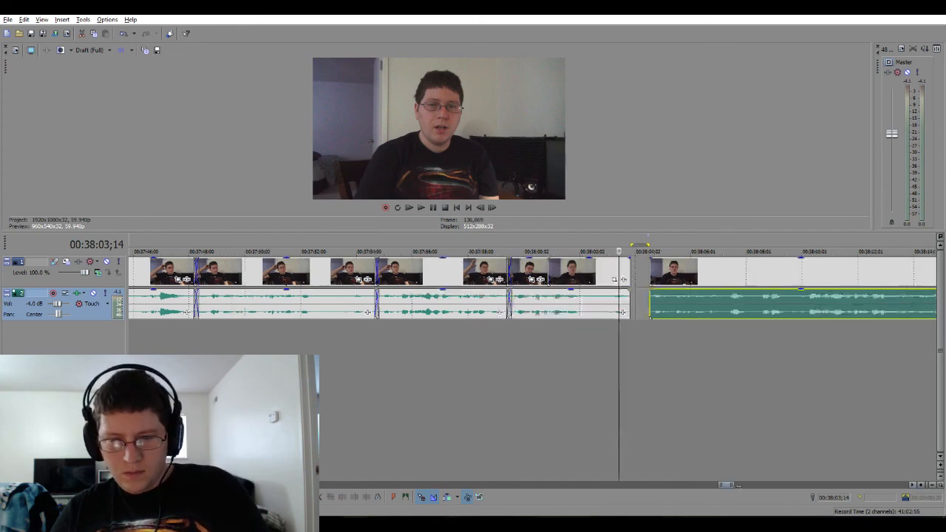
scroll(521, 304, down, 6)
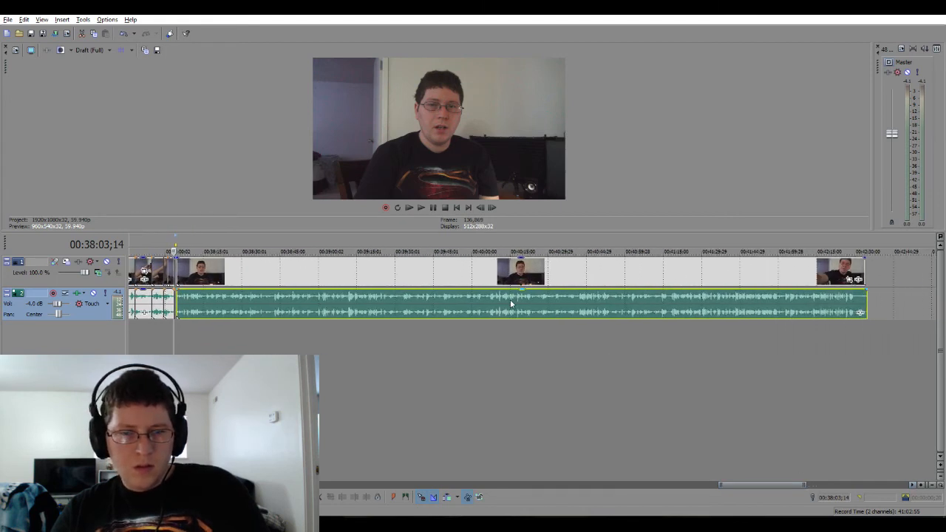
click(505, 279)
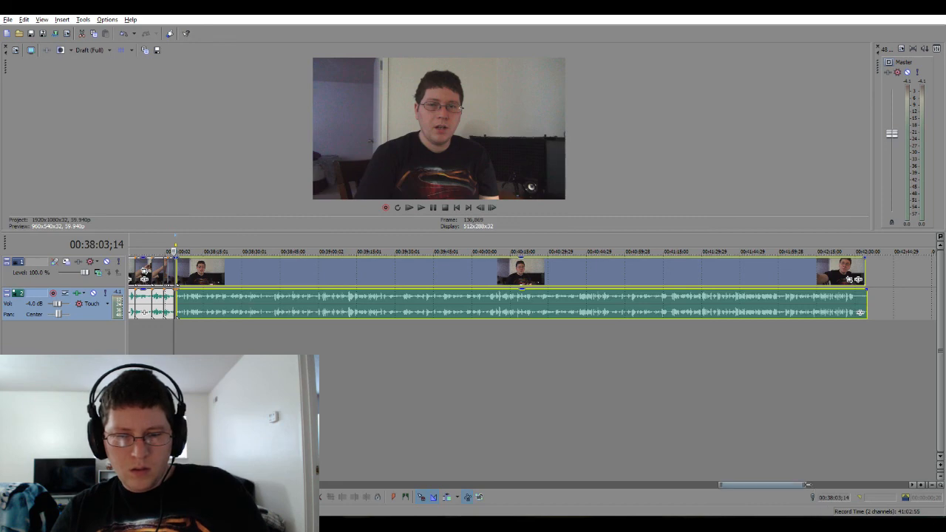
scroll(223, 270, up, 3)
key(Up)
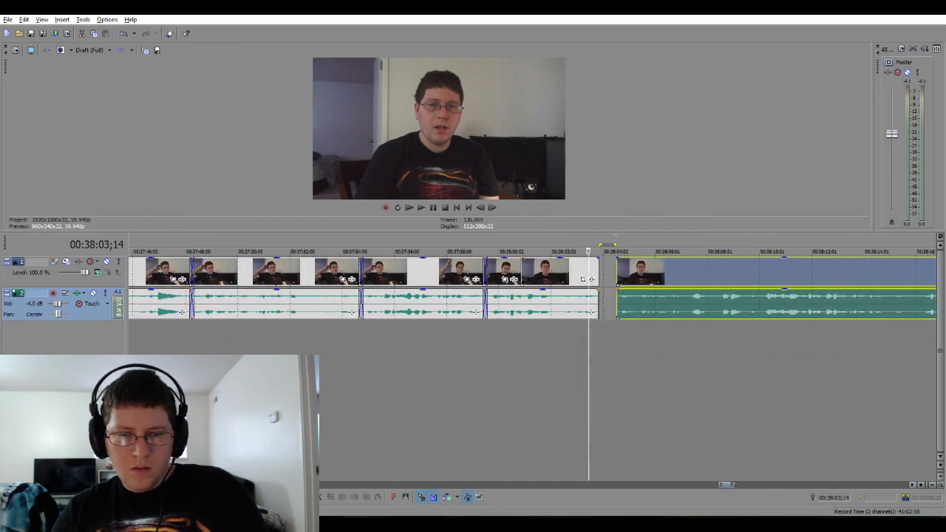
click(611, 371)
key(Up)
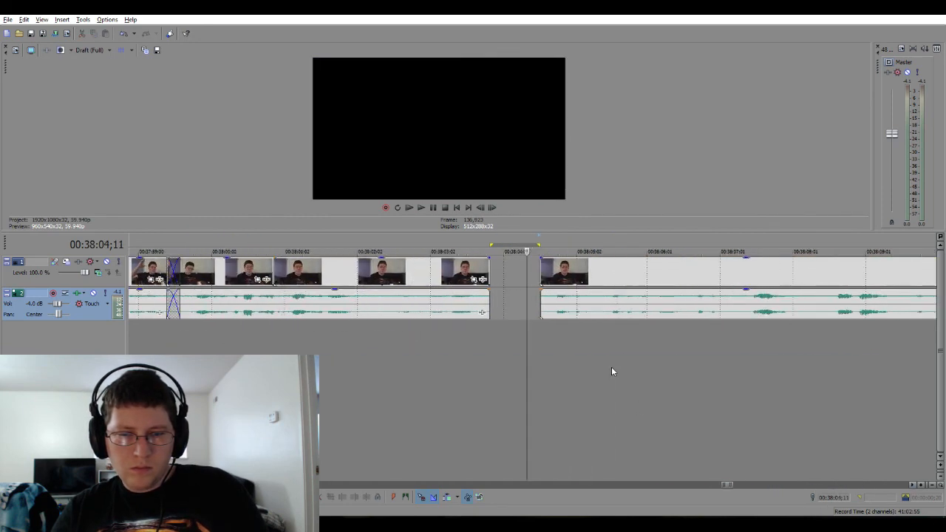
drag(574, 302, 510, 303)
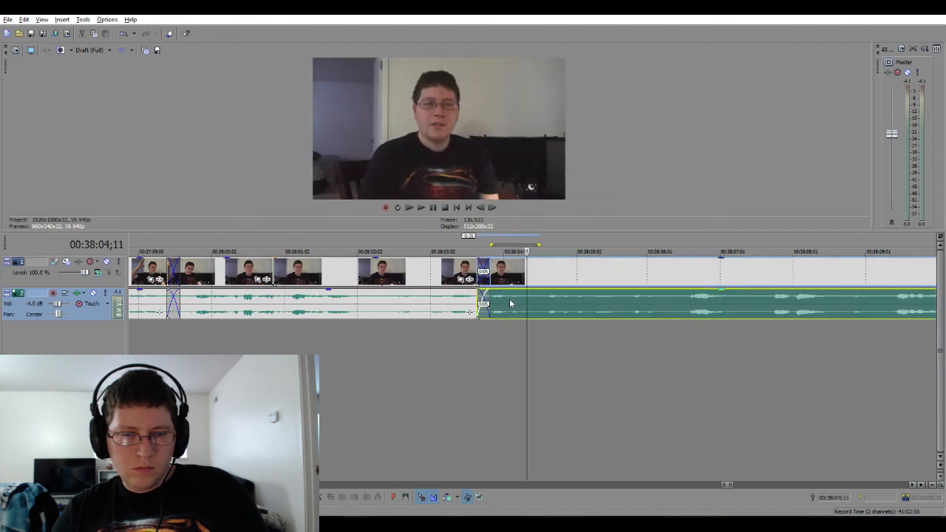
Play from 00:38:01;23 across the new crossfade to about 00:38:08 and stop.
click(337, 329)
key(space)
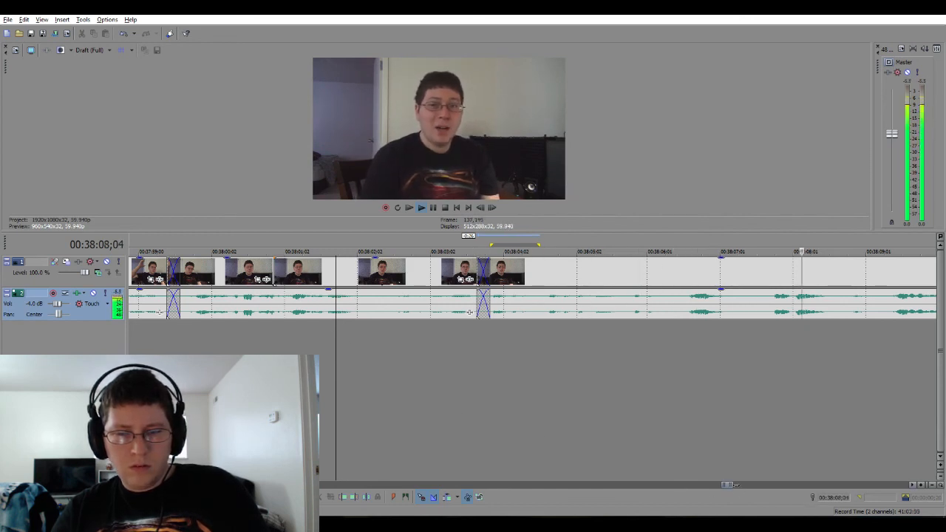
key(space)
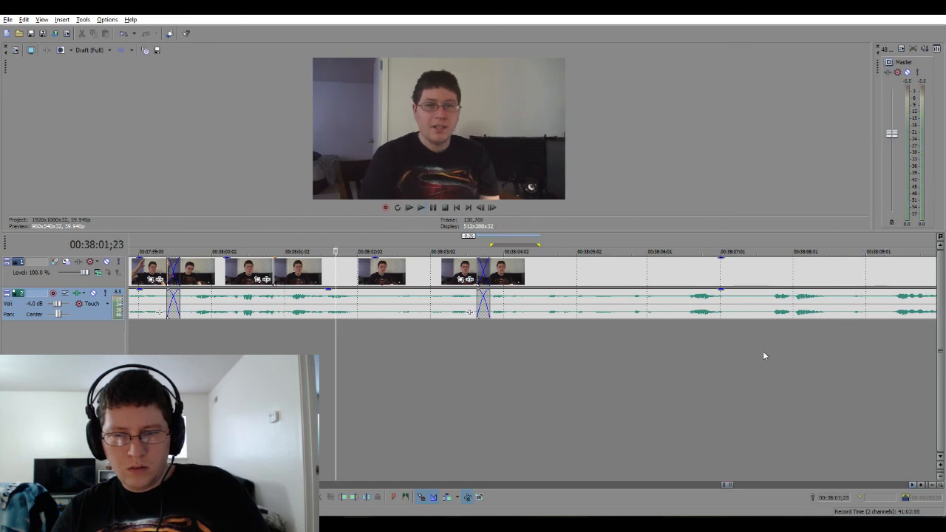
Delete the short pause from about 00:38:07;10 to 00:38:07;17 on both tracks and overlap the following clip by about six frames.
drag(740, 337, 760, 341)
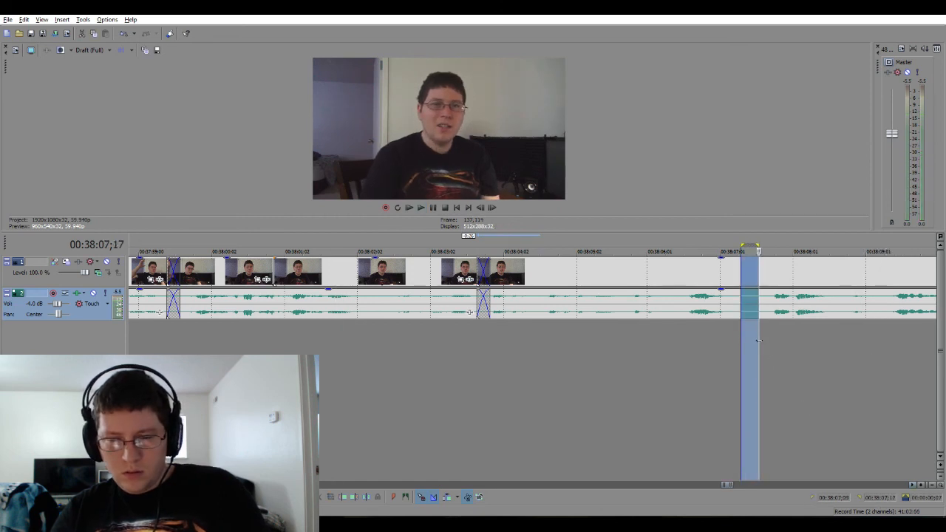
drag(813, 312, 776, 316)
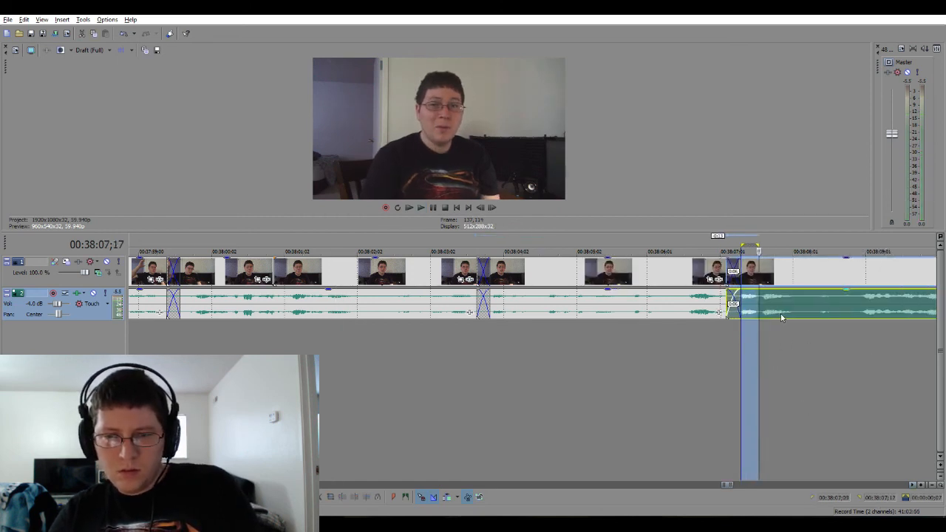
Play from 00:38:06;11 across the join and on past 00:38:24 to find the next pause.
click(671, 337)
key(space)
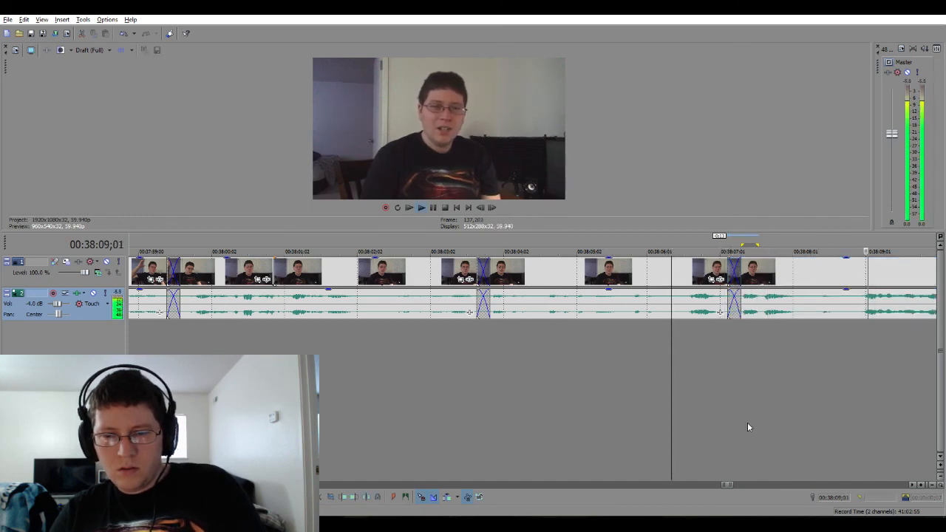
scroll(732, 475, down, 3)
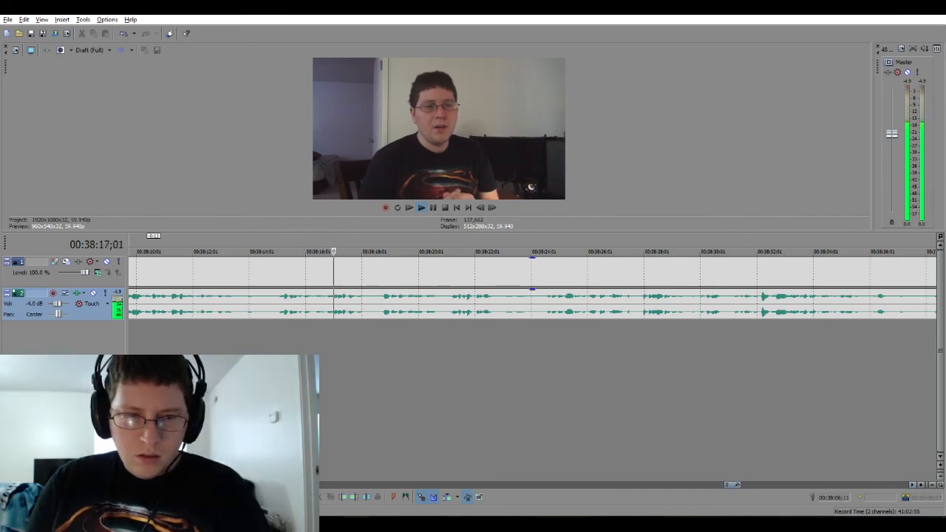
scroll(532, 288, down, 2)
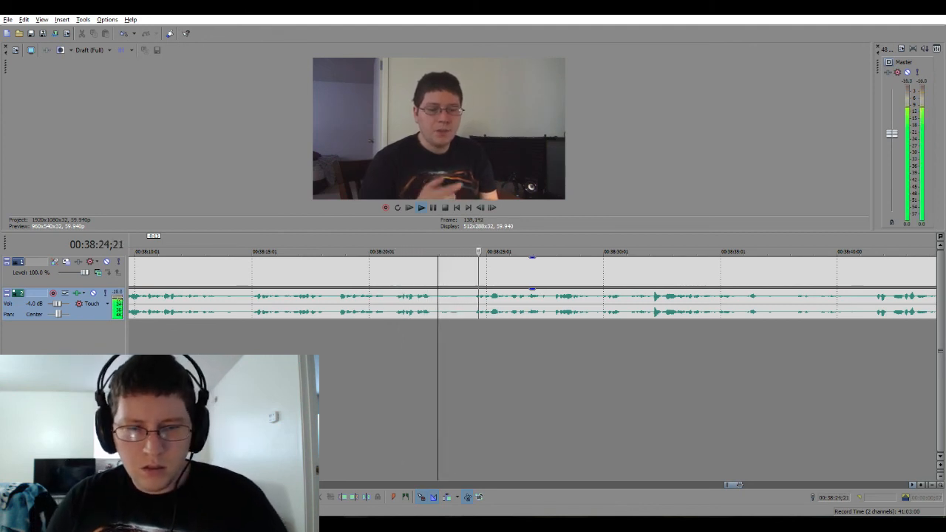
click(515, 375)
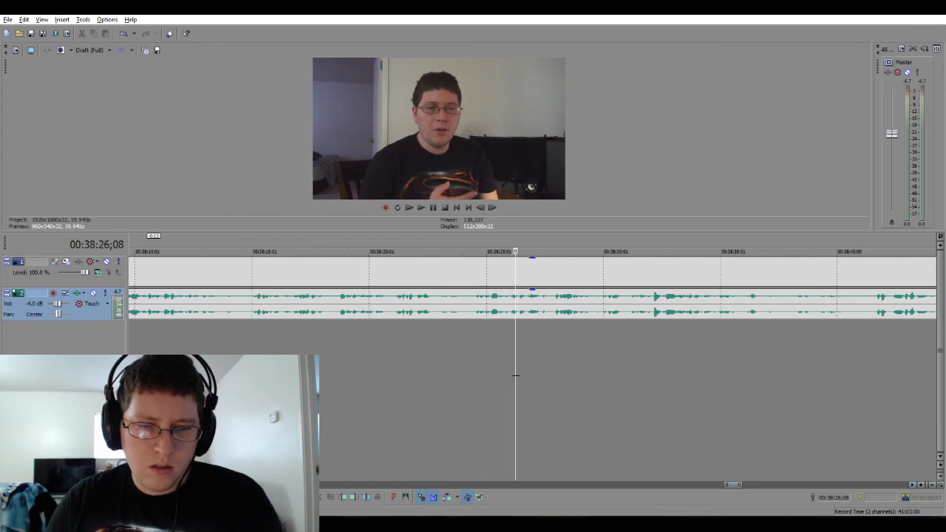
Delete the pause from about 00:38:23 to 00:38:24;06 on both tracks and move the following clip back to overlap by about five frames.
click(456, 330)
scroll(455, 334, up, 3)
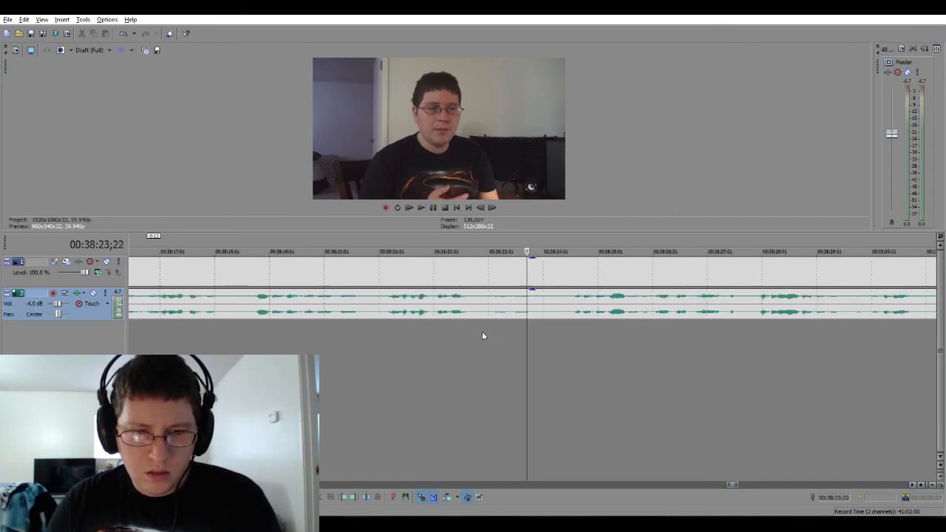
mouse_move(486, 336)
mouse_down()
mouse_move(553, 334)
mouse_move(530, 315)
mouse_move(489, 321)
mouse_up()
key(s)
key(Delete)
click(437, 344)
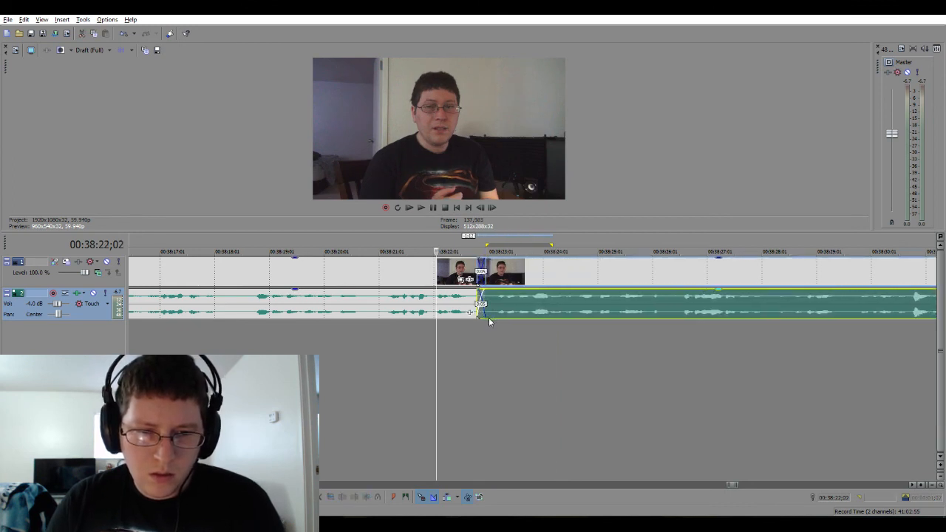
Play from 00:38:21;07 across the latest crossfade and review the footage up to about 00:39:34.
click(391, 333)
key(space)
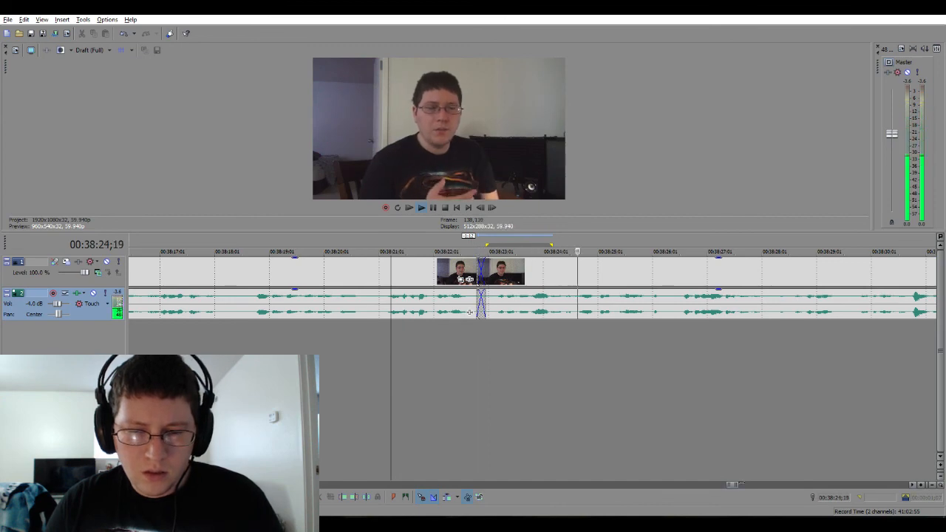
scroll(470, 311, down, 3)
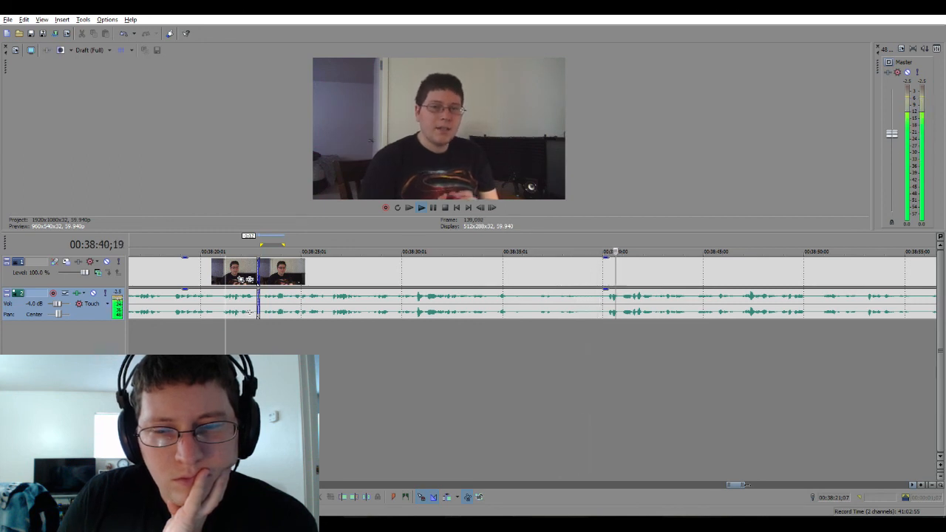
scroll(250, 312, down, 5)
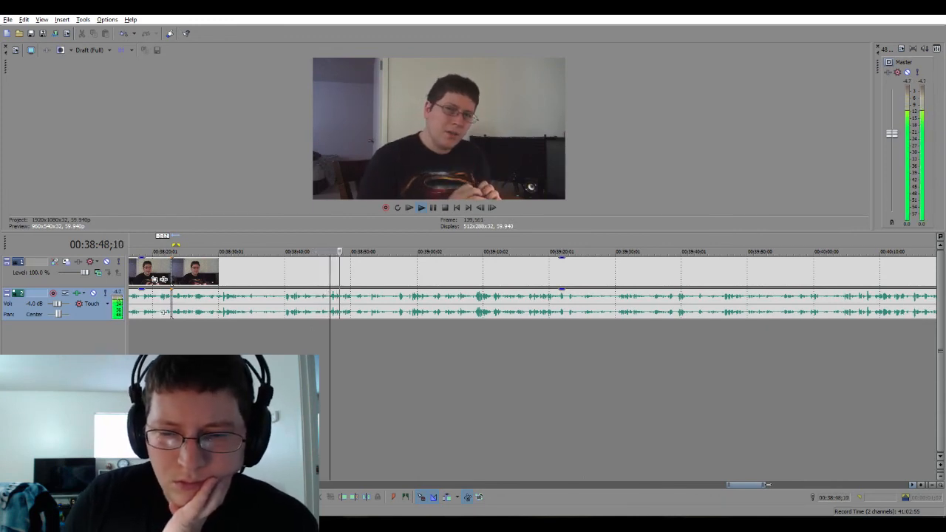
scroll(164, 312, down, 1)
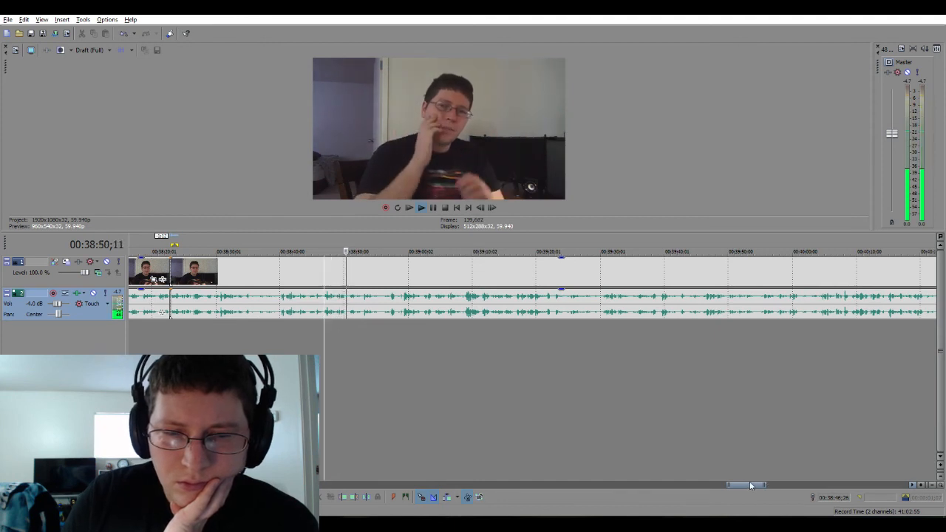
drag(726, 484, 737, 487)
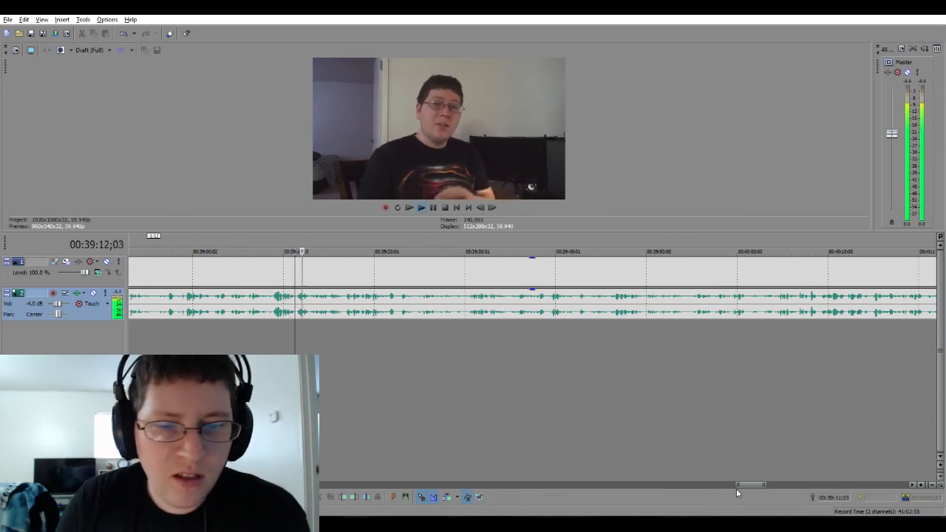
click(913, 485)
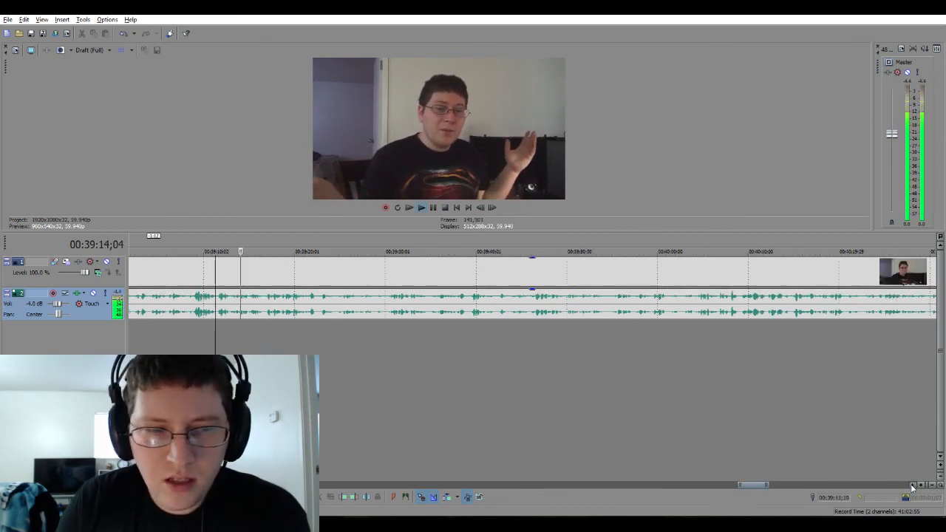
click(913, 485)
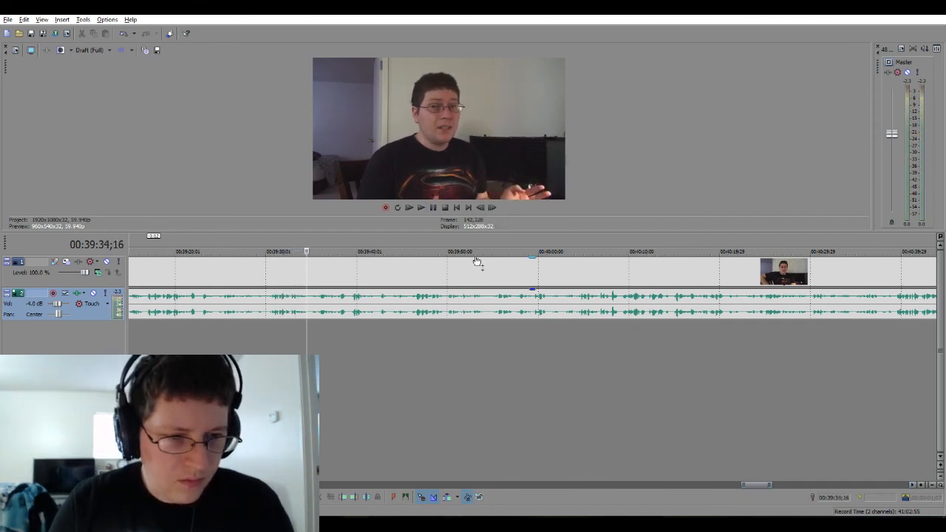
key(space)
Delete the pause from 00:39:28;28 to 00:39:30;05 on both tracks and move the following clip back to overlap by about eight frames.
scroll(278, 332, up, 2)
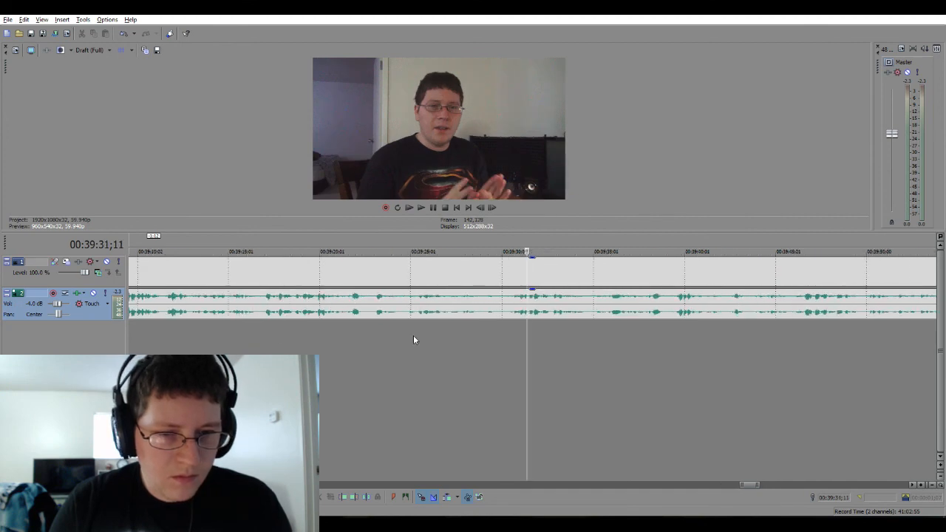
drag(482, 327, 504, 327)
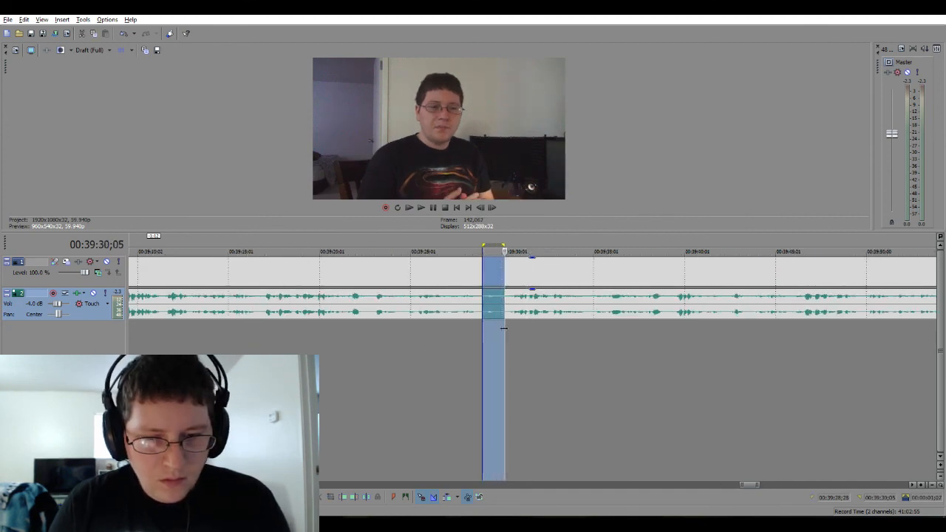
key(Delete)
click(442, 335)
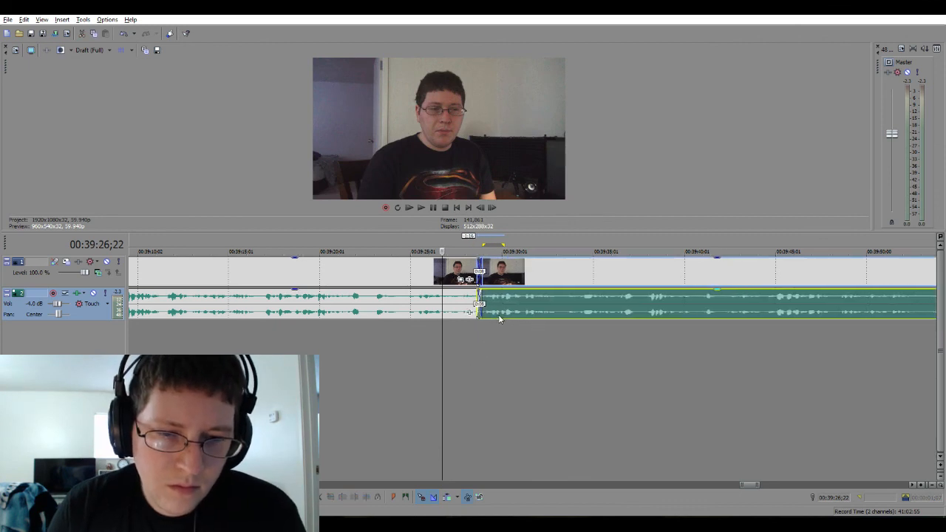
Reposition the clip following the join near 00:39:28 so its crossfade with the preceding clip shortens to about five frames.
drag(497, 314, 500, 317)
click(486, 329)
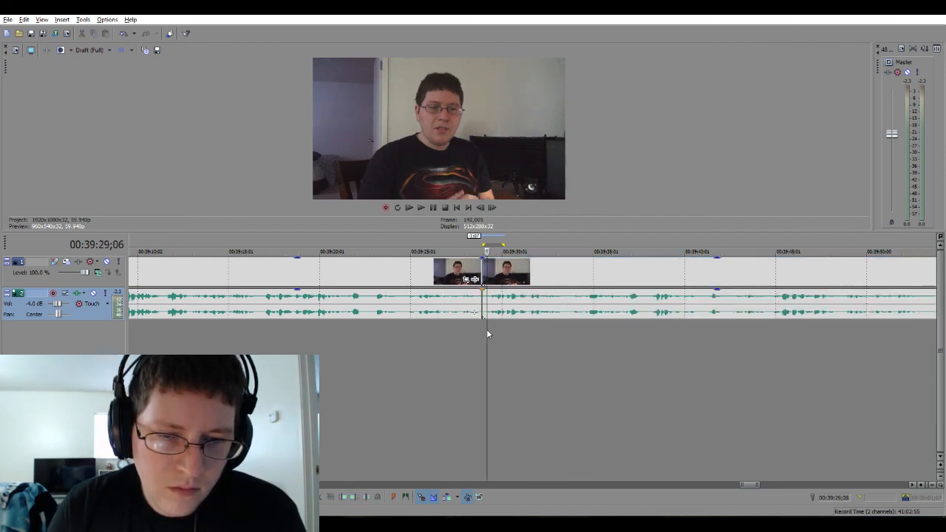
scroll(487, 329, up, 3)
click(558, 313)
drag(557, 314, 551, 316)
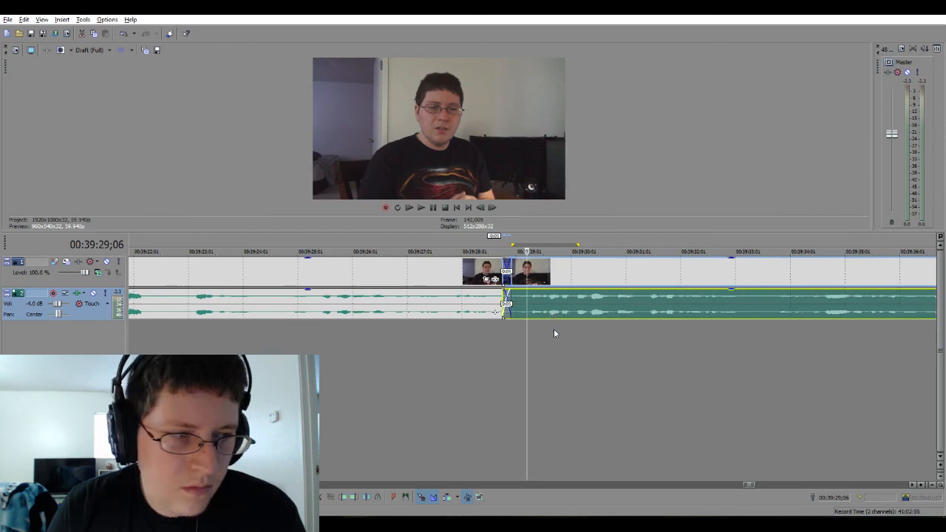
Play from about 00:39:26;10 across the adjusted crossfade and review the footage up to 00:39:55;16.
scroll(555, 330, down, 5)
click(501, 347)
key(space)
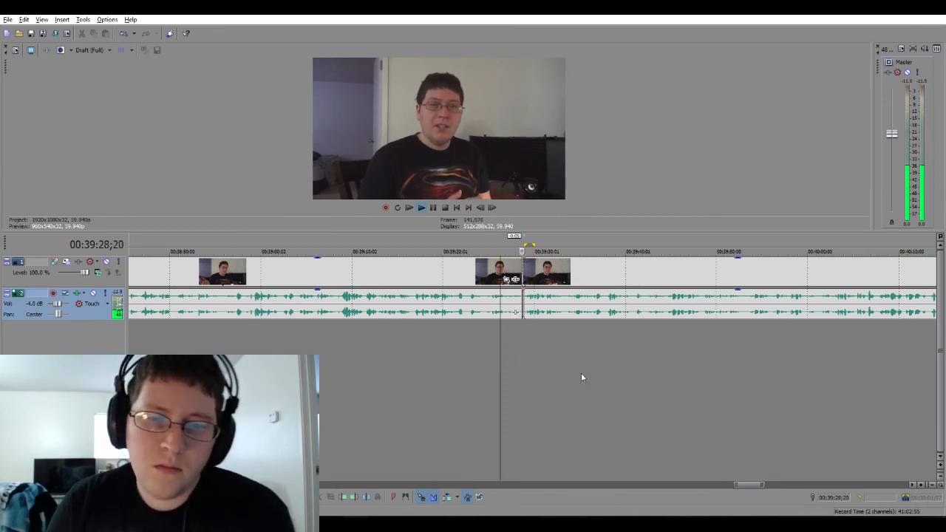
drag(763, 486, 775, 486)
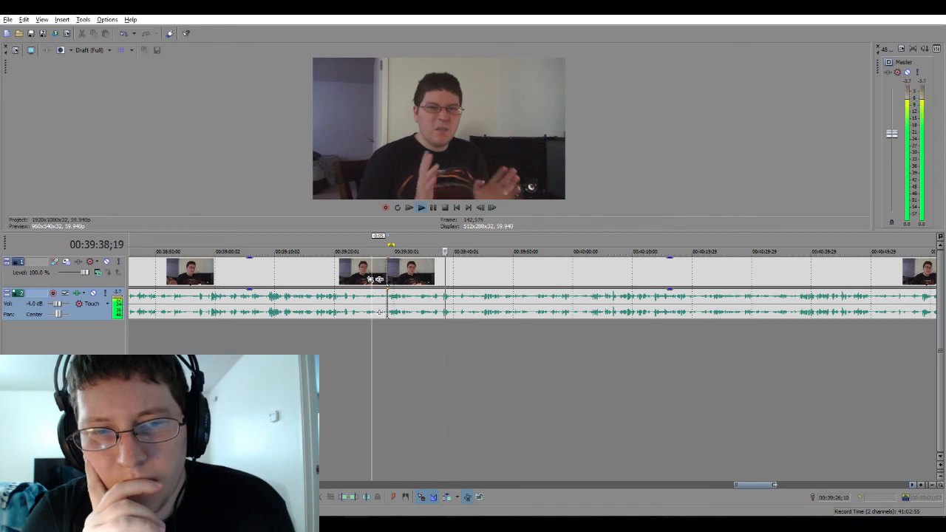
click(915, 485)
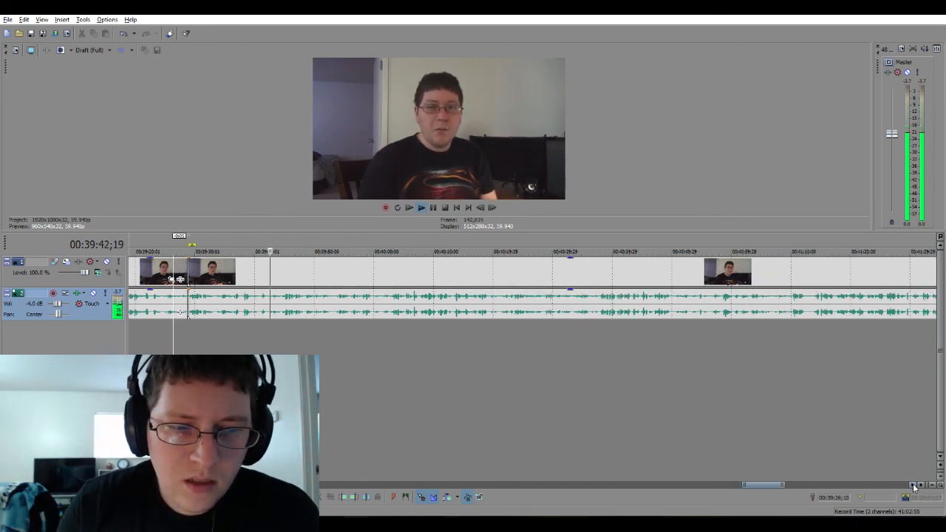
click(914, 485)
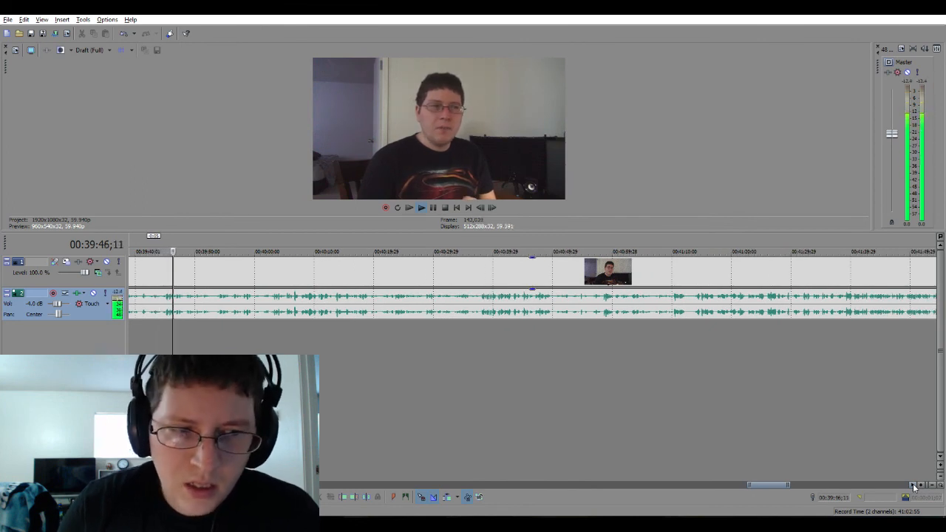
click(915, 485)
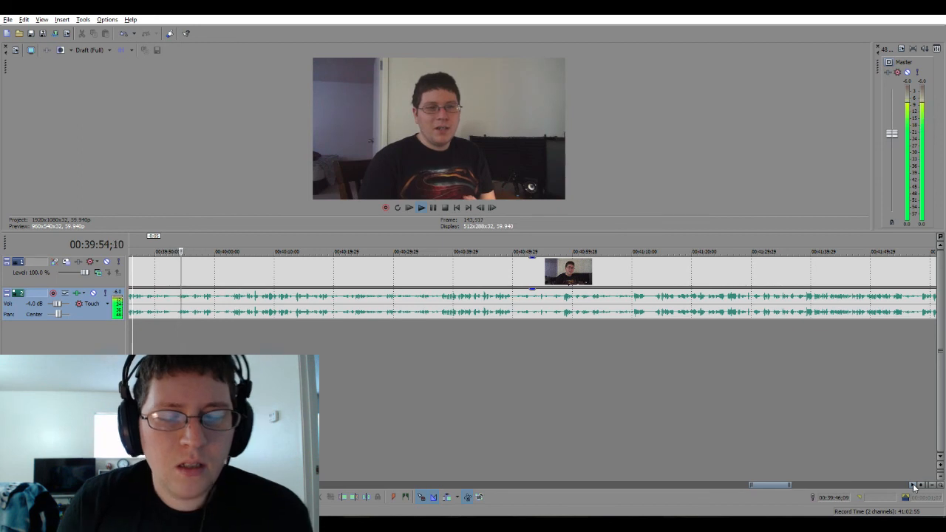
key(space)
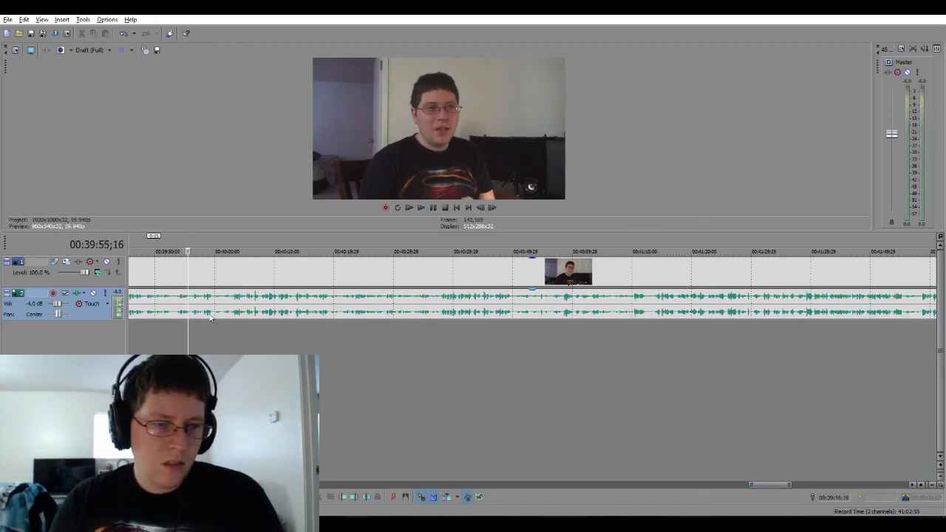
Delete the short pause at about 00:39:53 on both tracks and move the following clip back to overlap by about five frames.
click(172, 335)
scroll(171, 336, up, 5)
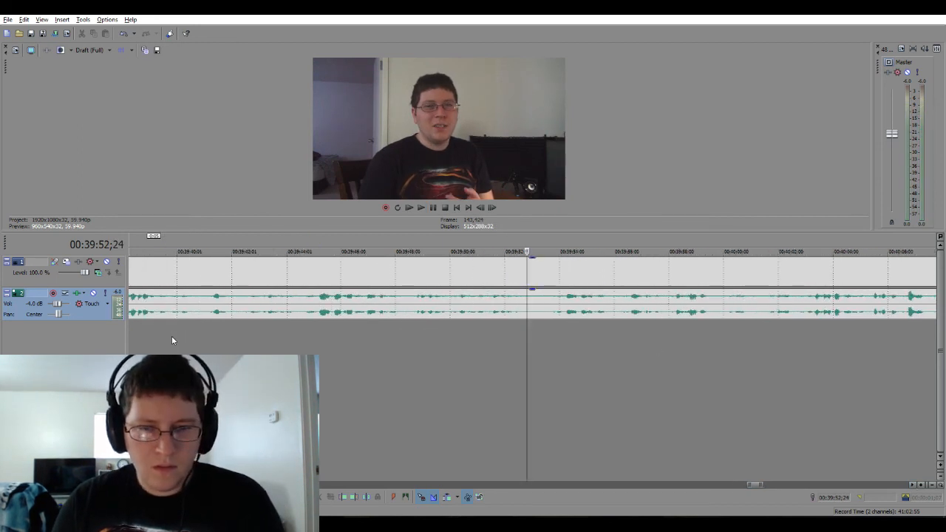
click(490, 344)
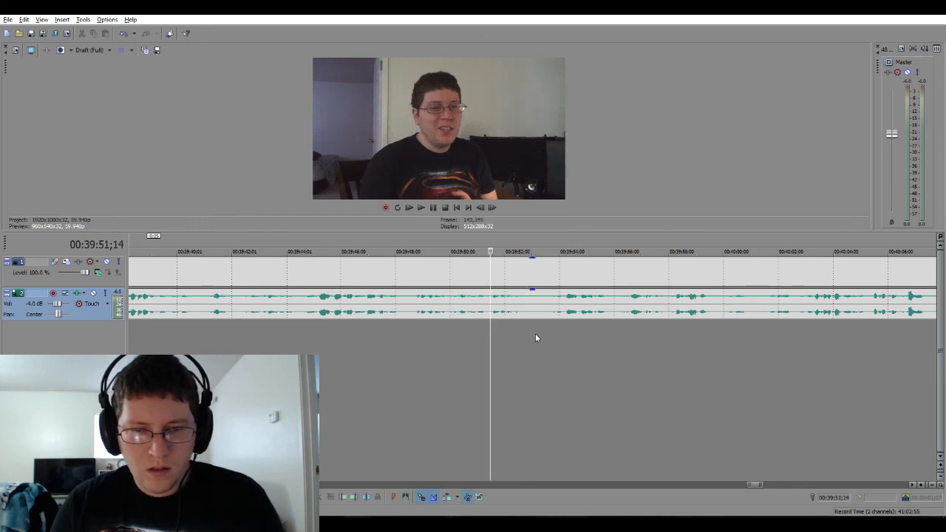
drag(529, 334, 552, 315)
key(Delete)
click(502, 343)
click(580, 310)
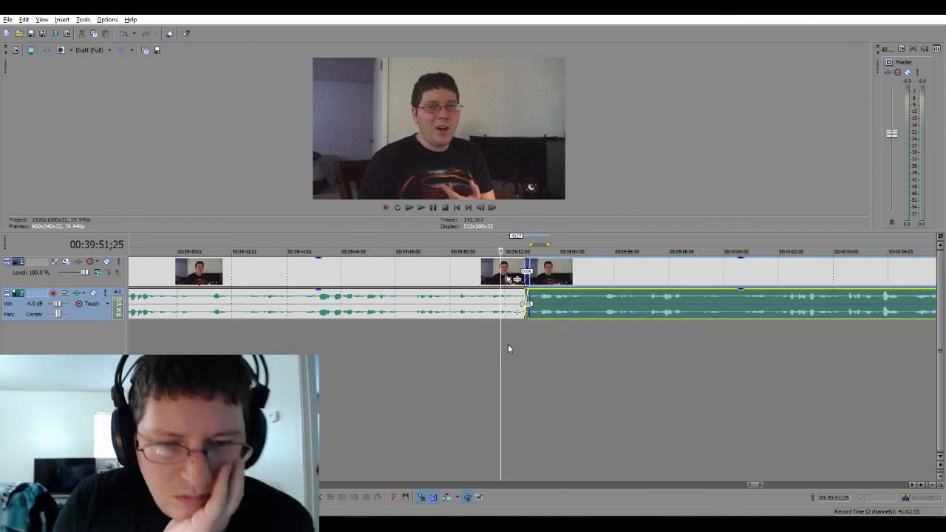
Play from 00:39:51;25 across the new crossfade and review the footage up to 00:40:51;20 for the next pause.
key(space)
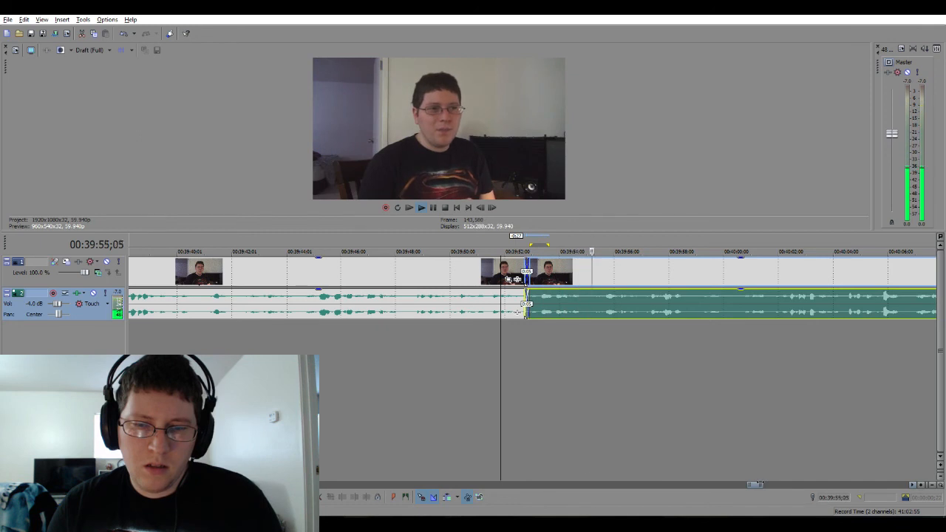
scroll(761, 484, down, 3)
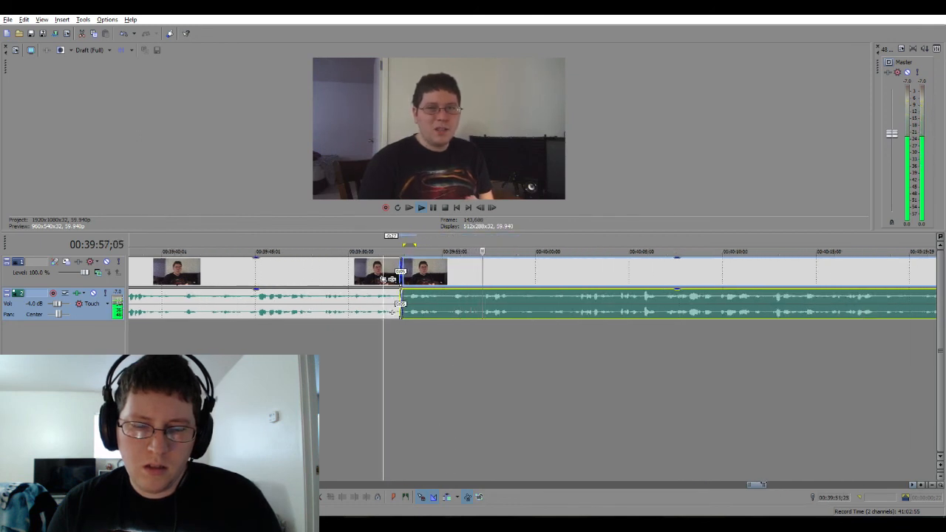
scroll(761, 485, down, 2)
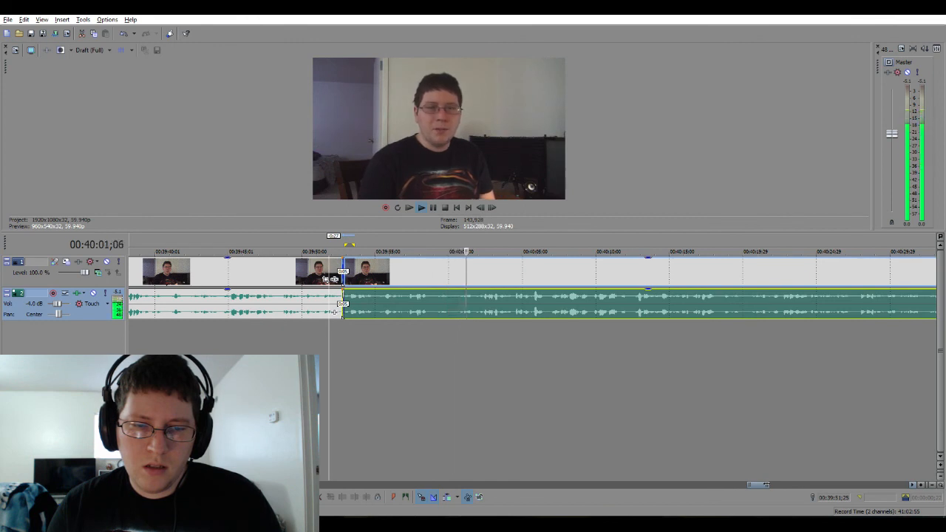
drag(912, 486, 914, 487)
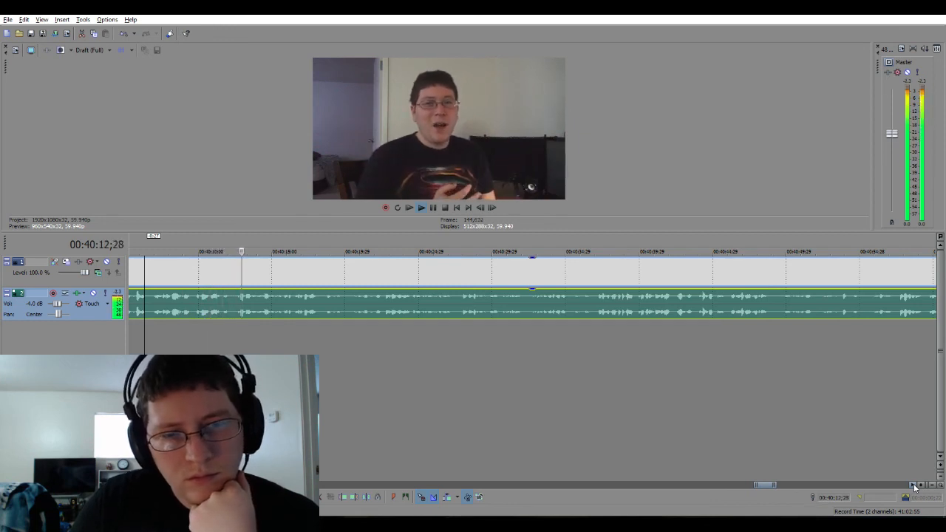
click(914, 485)
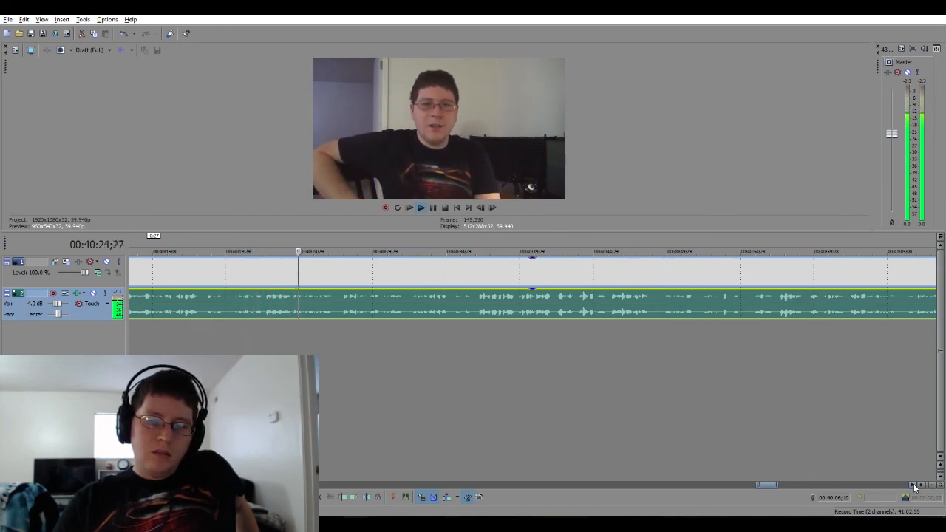
drag(914, 485, 914, 486)
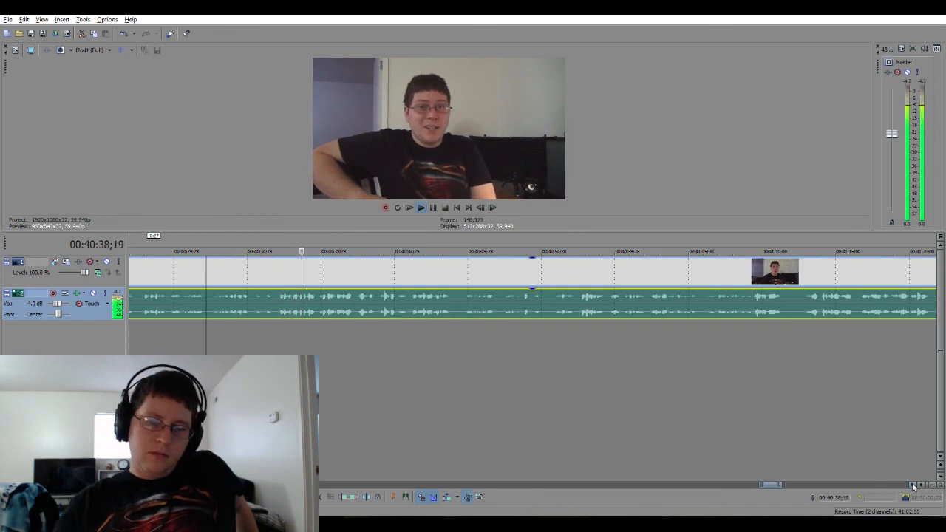
click(914, 485)
click(914, 486)
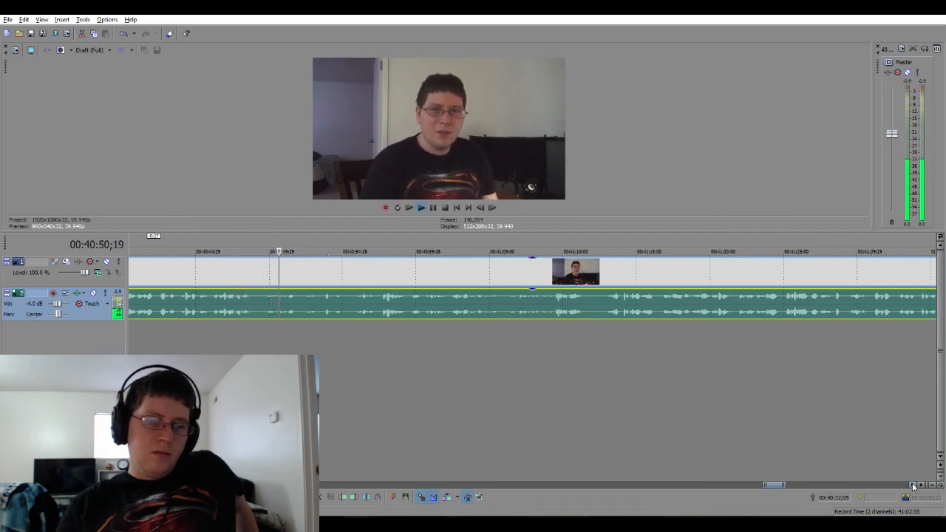
key(Return)
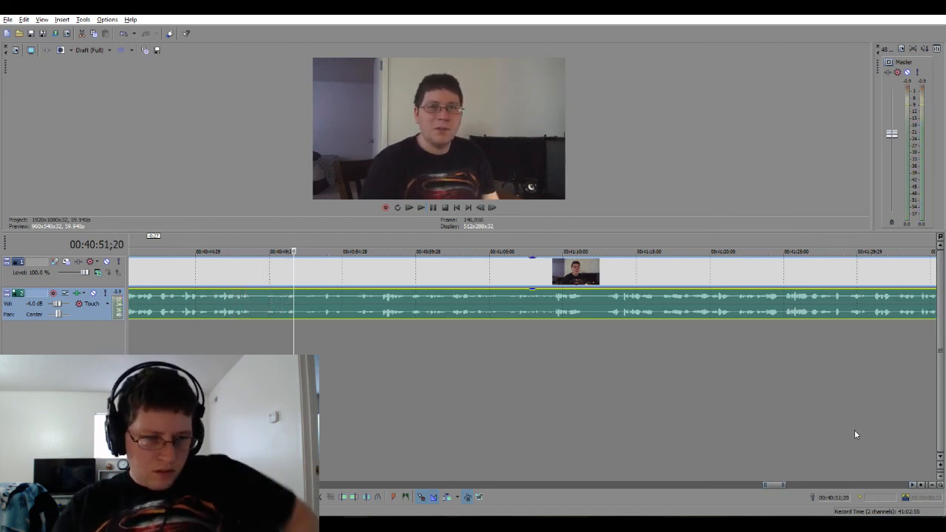
Delete the pause from about 00:40:48;27 to 00:40:49;20 on both tracks and move the following clip back to overlap by about five frames.
click(261, 343)
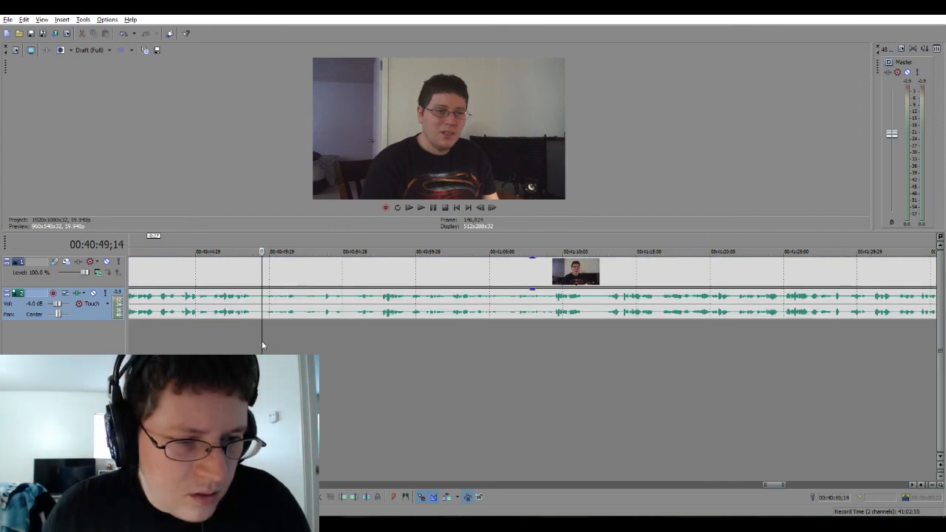
key(Up)
key(Up)
key(Up)
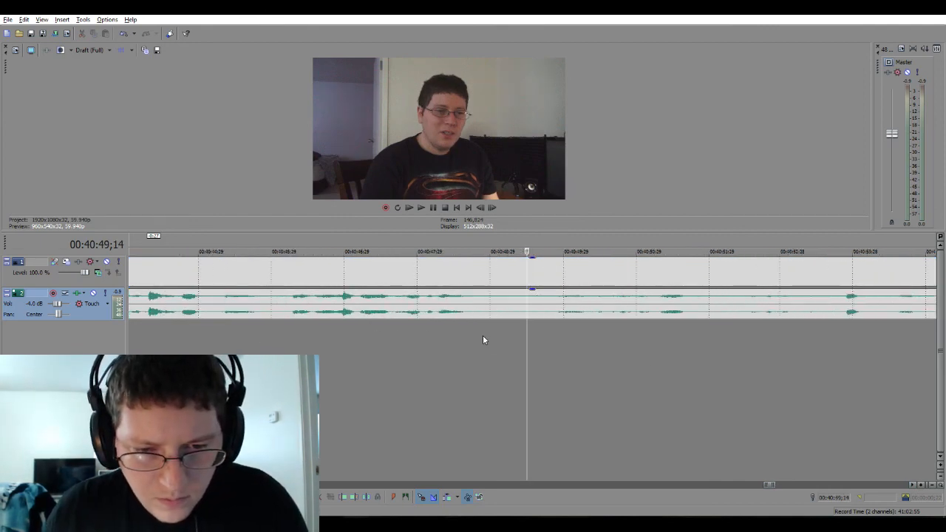
drag(482, 335, 477, 311)
key(s)
key(Delete)
click(442, 354)
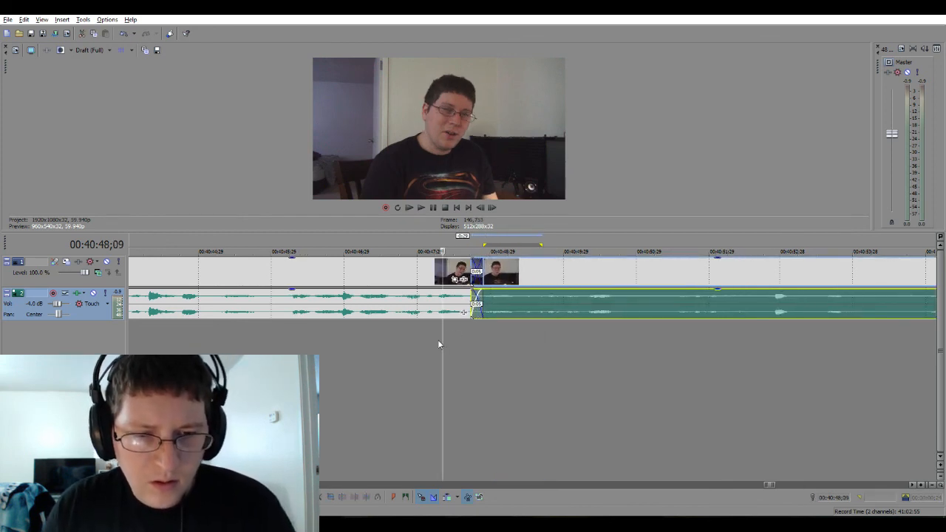
Play from 00:40:48;07 across the latest crossfade and on past 00:40:55;20.
click(437, 340)
key(space)
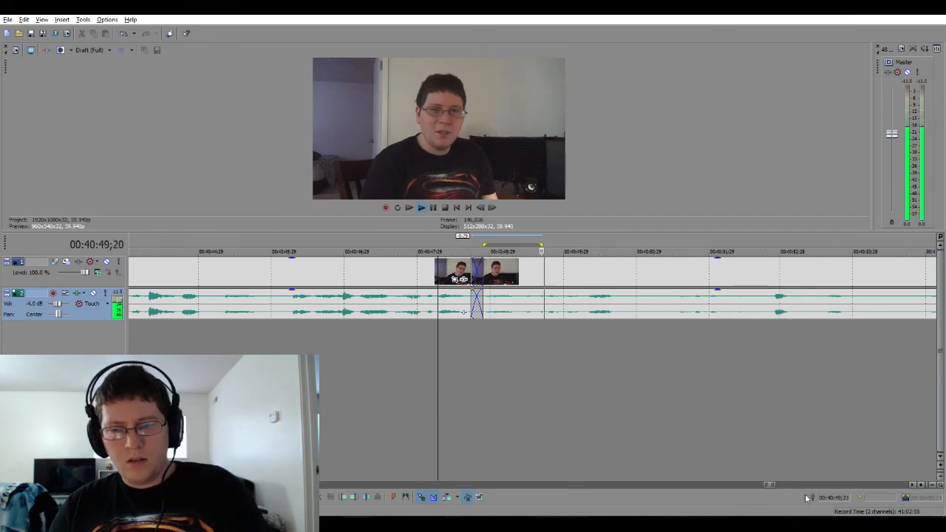
scroll(463, 312, down, 3)
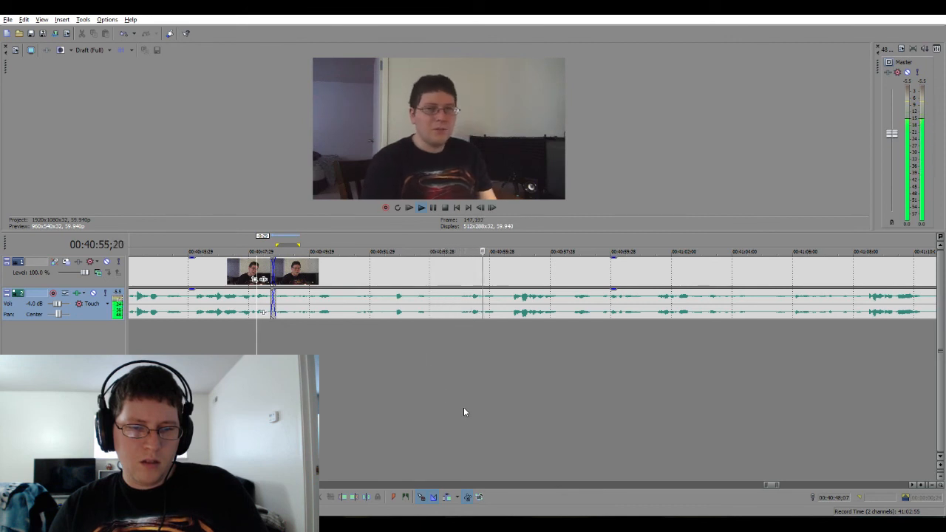
key(space)
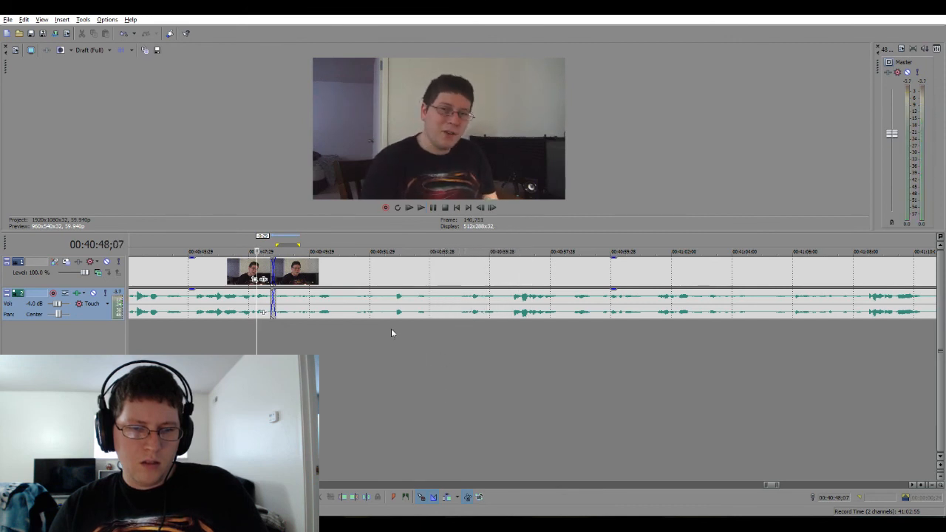
Delete the section from 00:40:52;23 to 00:40:54;21 on both tracks and move the following clip back to overlap by about five frames.
drag(395, 323, 452, 324)
key(space)
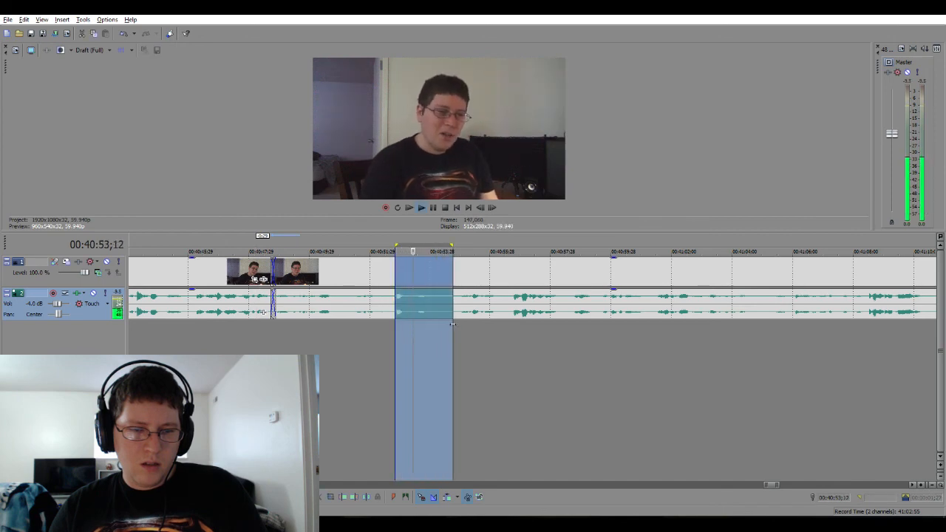
drag(394, 338, 355, 340)
key(space)
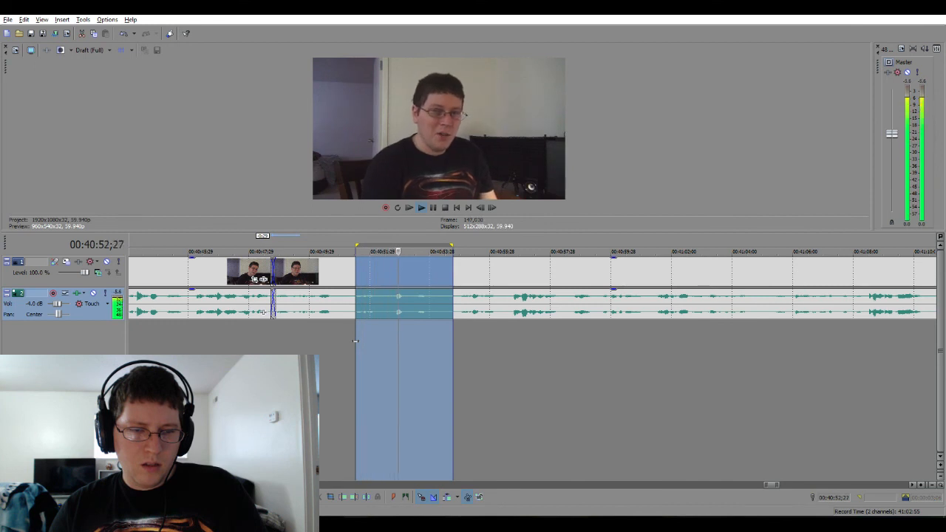
key(space)
drag(355, 340, 394, 337)
key(space)
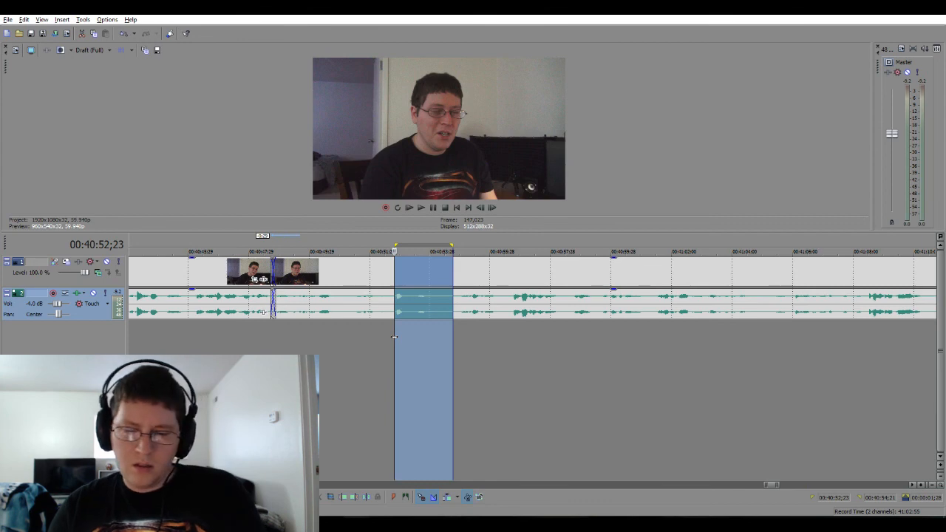
key(Delete)
click(379, 340)
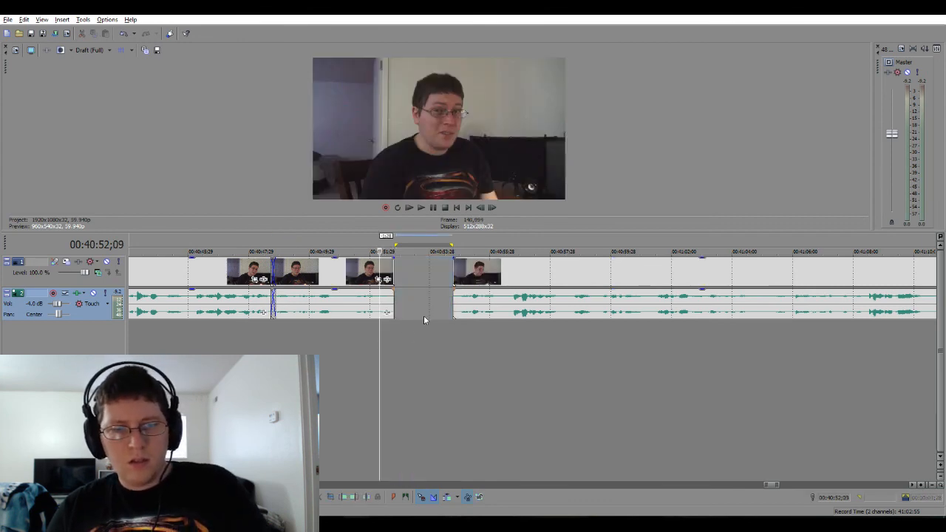
click(473, 310)
drag(473, 309, 414, 315)
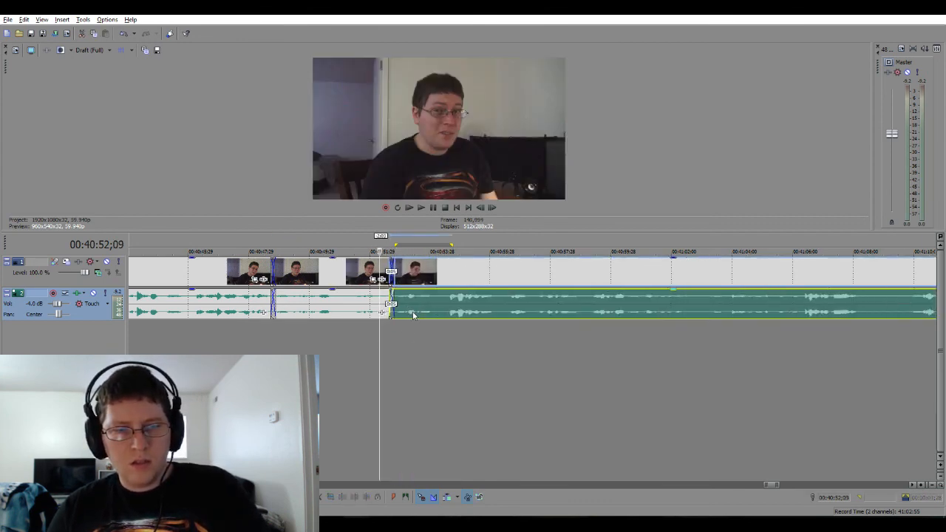
Play from 00:40:51;17 to check the crossfade near 00:40:52;20.
click(357, 336)
key(space)
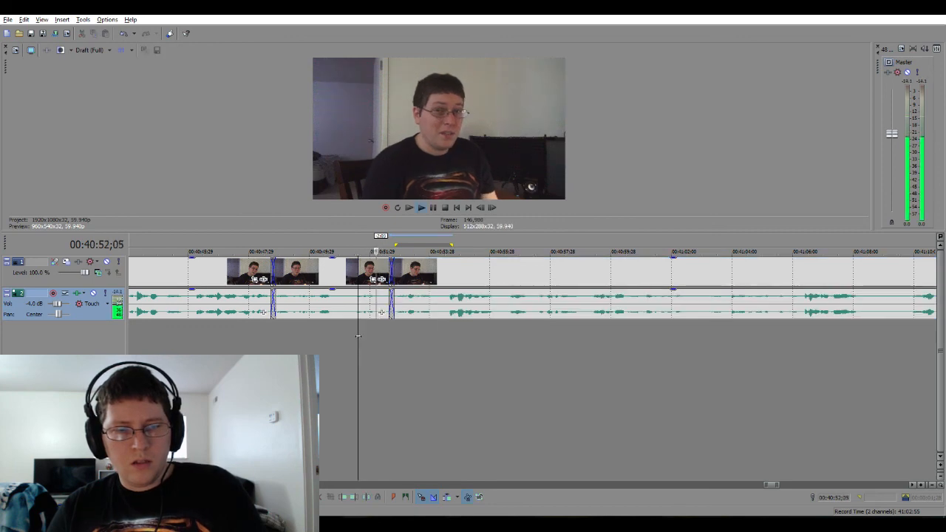
key(space)
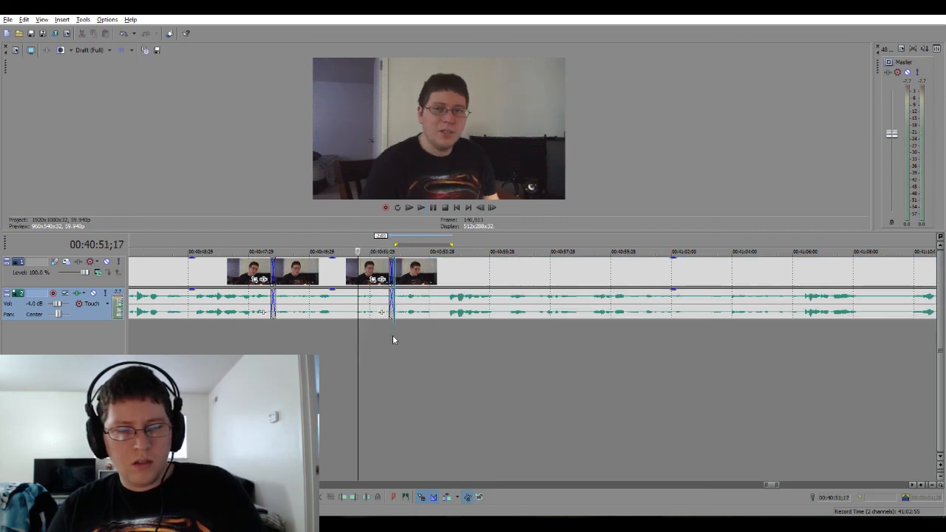
Trim about four frames off the end of the clip before the 00:40:52 join and overlap the following clip by about five frames.
scroll(392, 339, up, 4)
drag(548, 307, 588, 304)
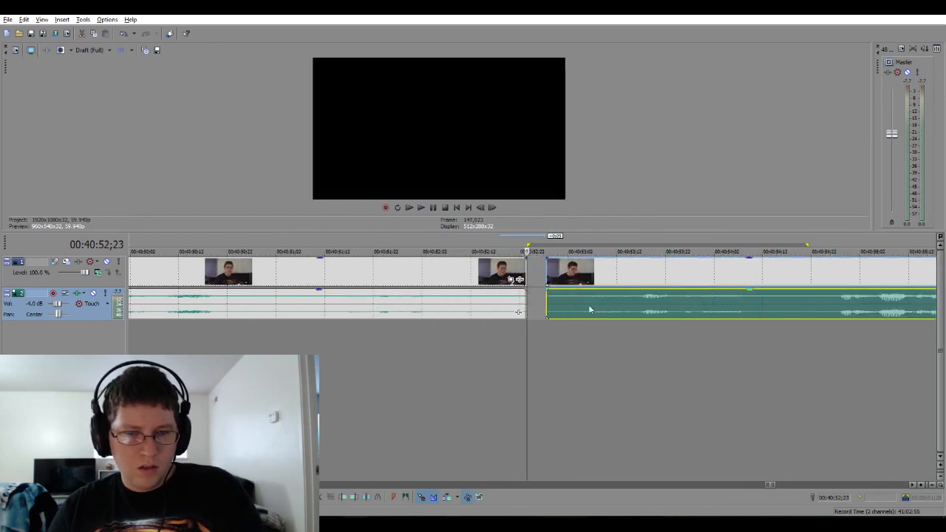
drag(520, 311, 496, 311)
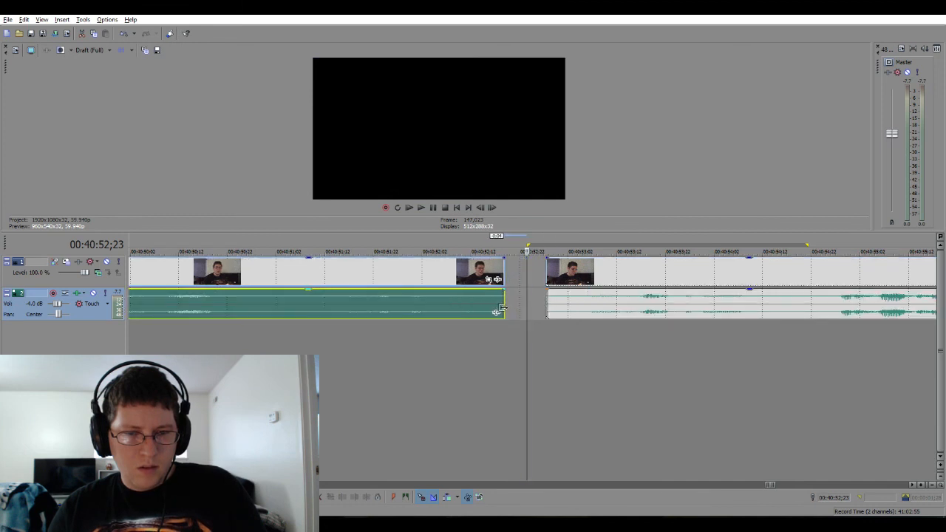
drag(584, 305, 520, 312)
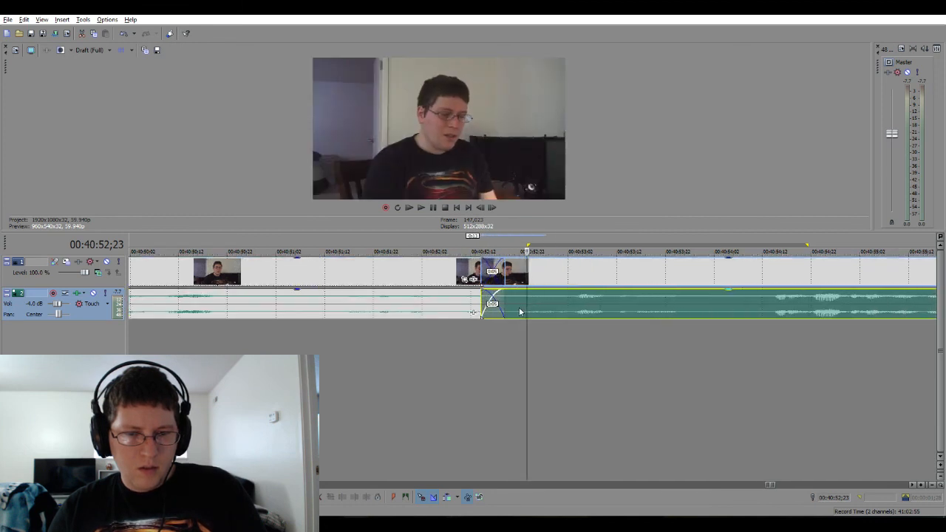
Play from 00:40:51;01 across the crossfade near 00:40:52;17 to check the join.
click(274, 343)
key(space)
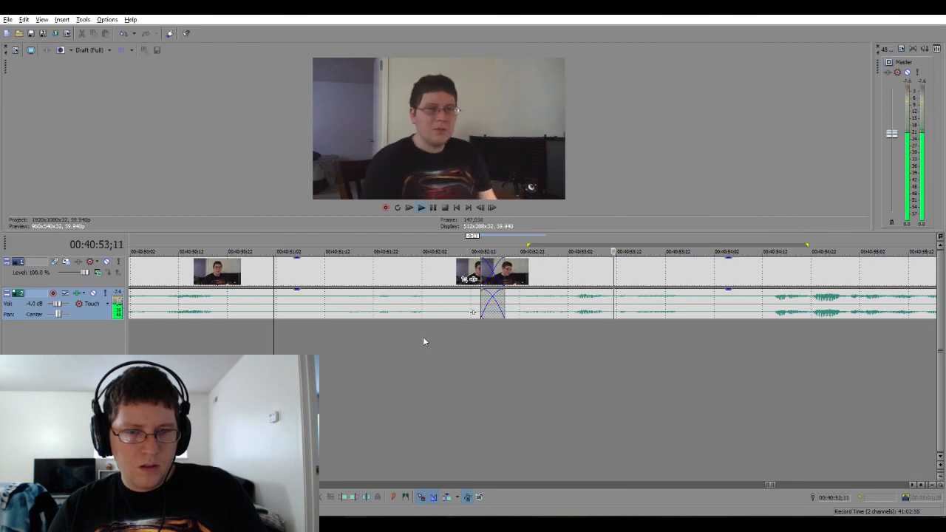
key(space)
Extend the end of the clip before the 00:40:52 join by about two frames and overlap the following clip by about five frames.
drag(539, 315, 604, 312)
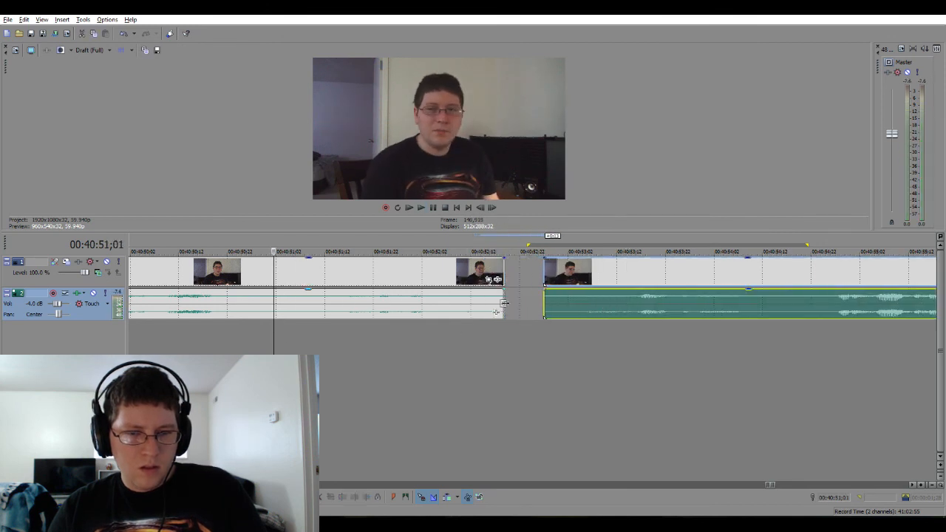
drag(505, 303, 507, 305)
drag(580, 308, 548, 309)
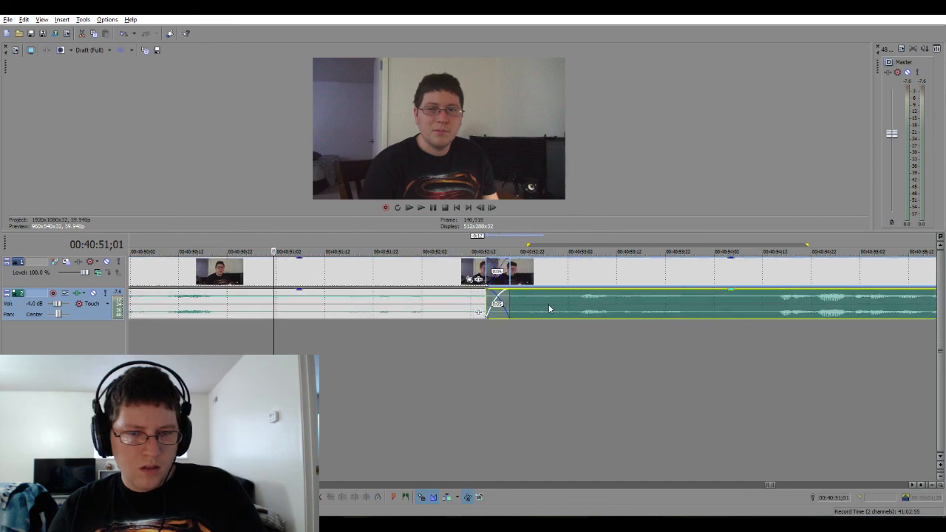
key(space)
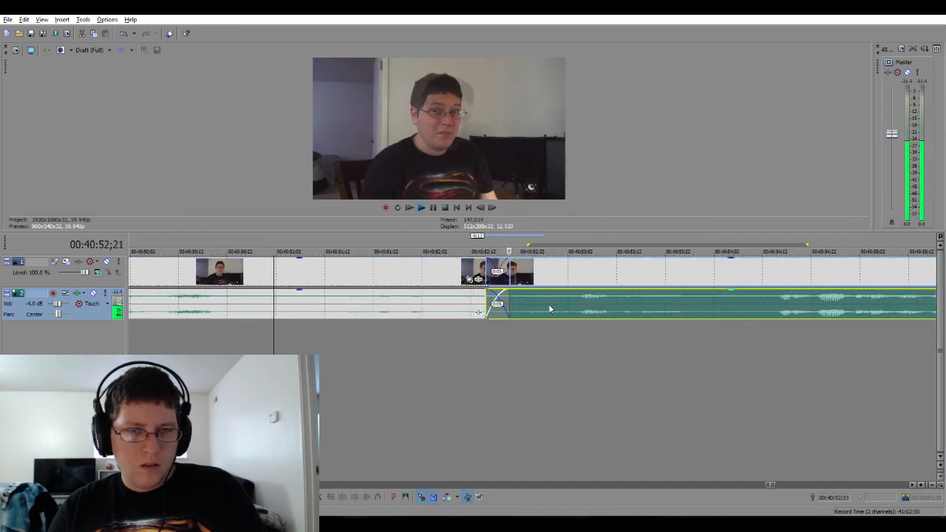
drag(549, 309, 512, 303)
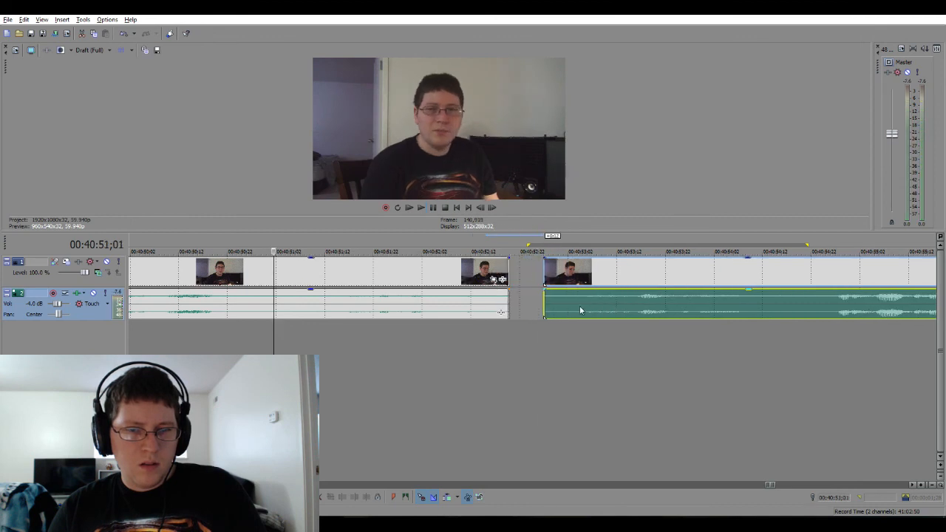
drag(579, 296, 535, 303)
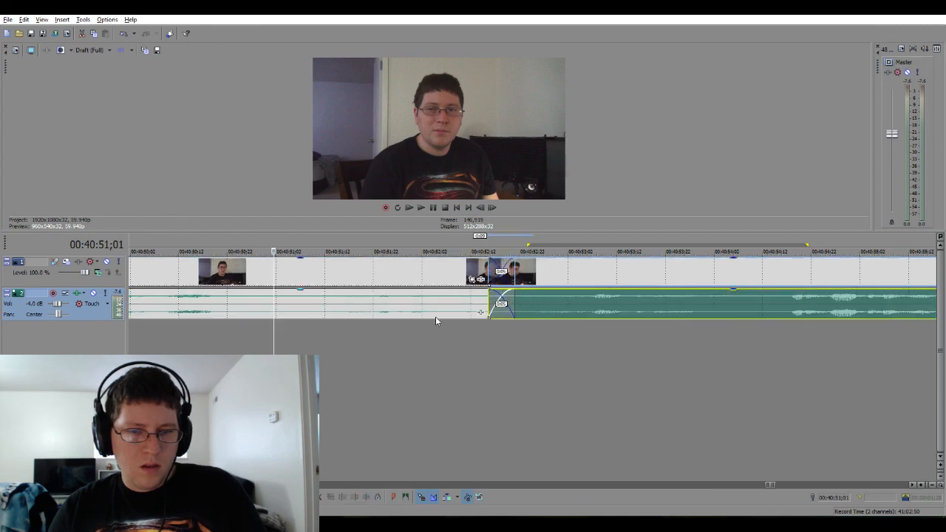
Check the 00:40:52 join, extend the preceding clip's end by one or two more frames, and overlap the following clip again by about five frames.
key(space)
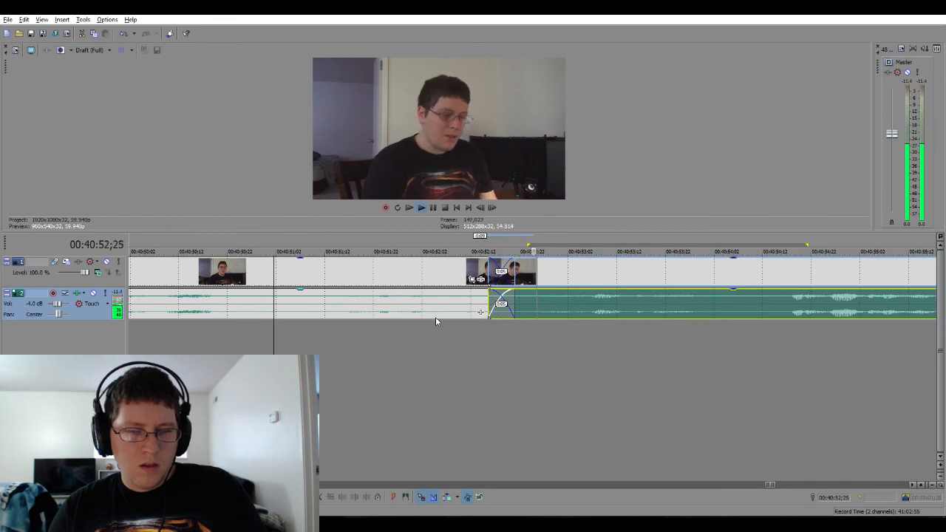
key(space)
drag(520, 312, 568, 307)
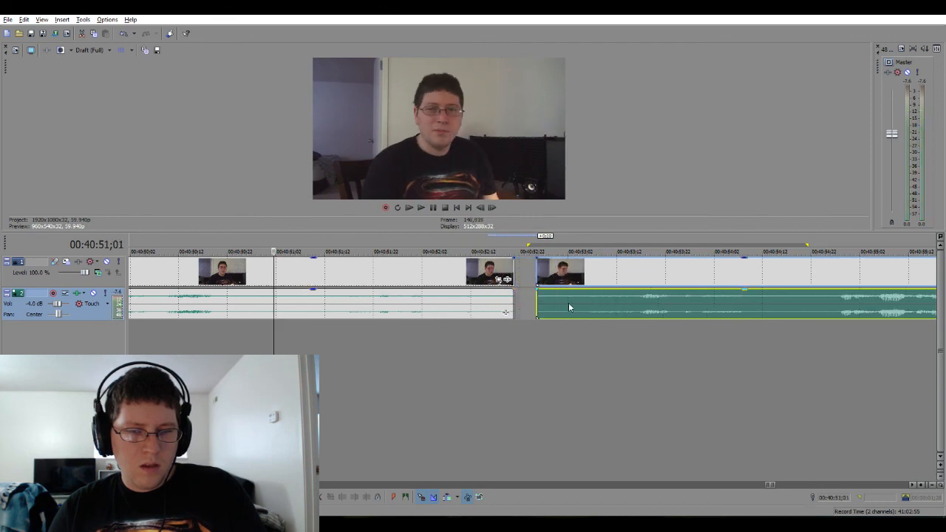
click(512, 305)
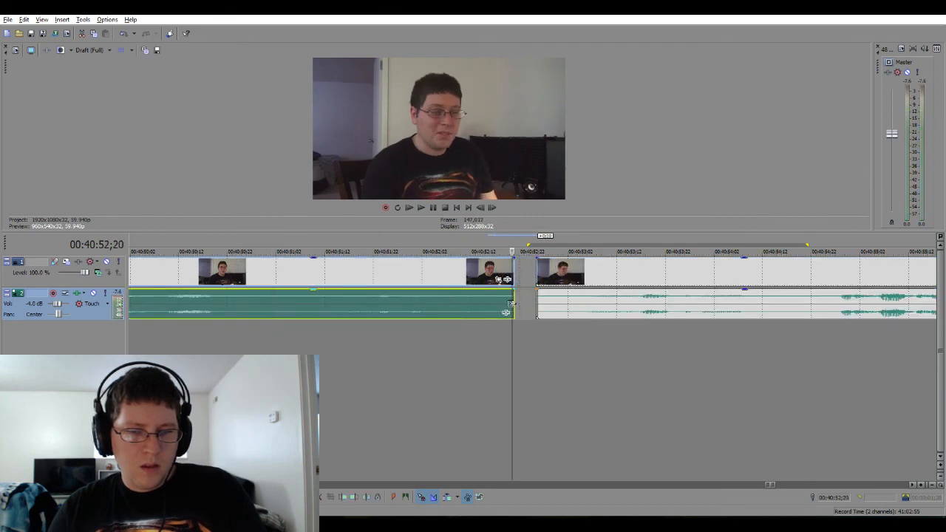
drag(512, 303, 540, 308)
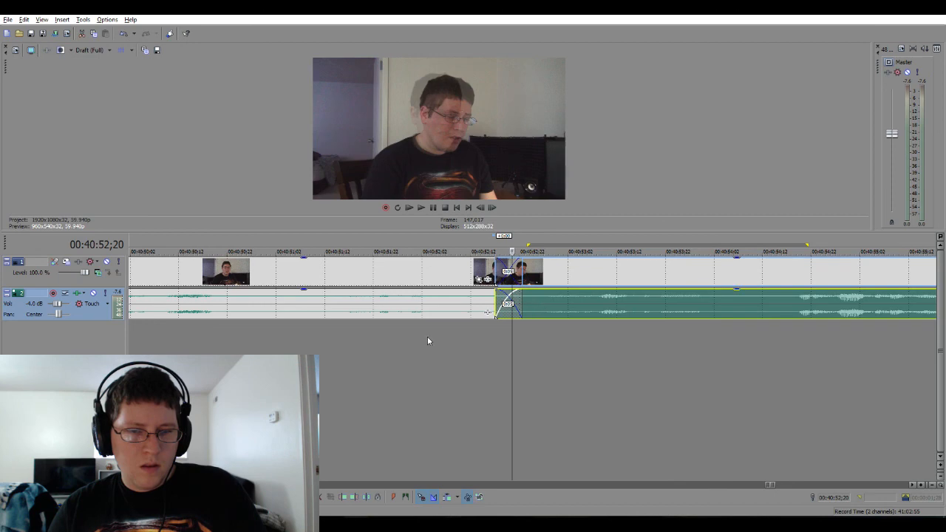
Review the join from 00:40:50;26, trim the preceding clip's end back about three frames, and overlap the following clip by about five frames.
click(249, 353)
key(space)
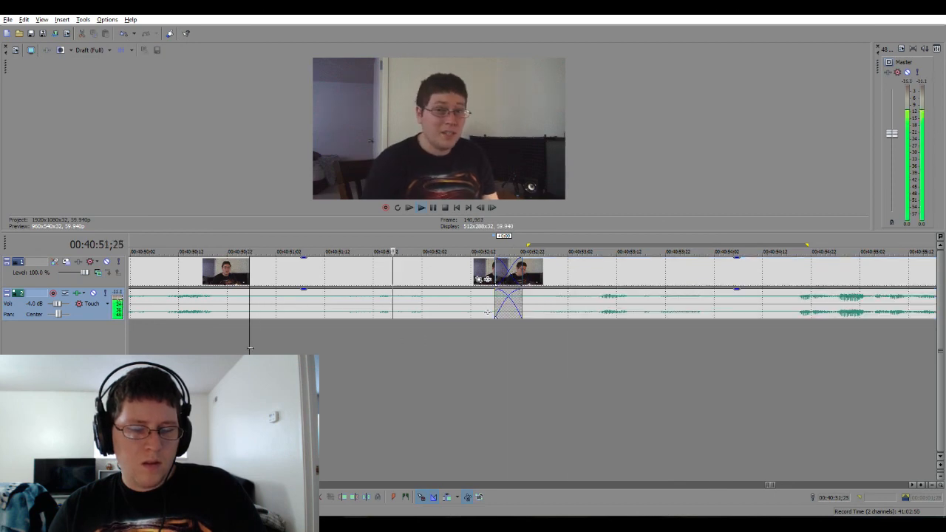
key(space)
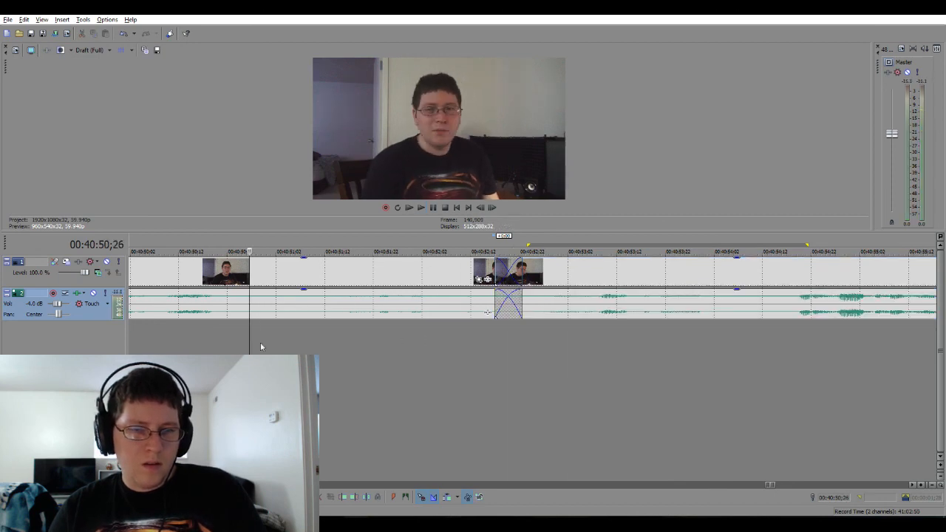
drag(533, 306, 510, 316)
click(518, 304)
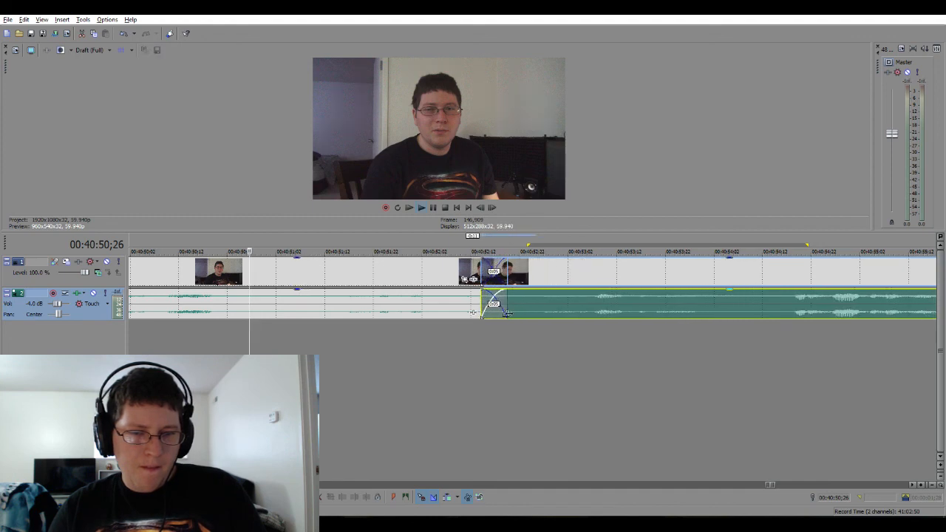
Play from 00:40:50;26 across the adjusted crossfade and on to 00:41:11;08.
key(space)
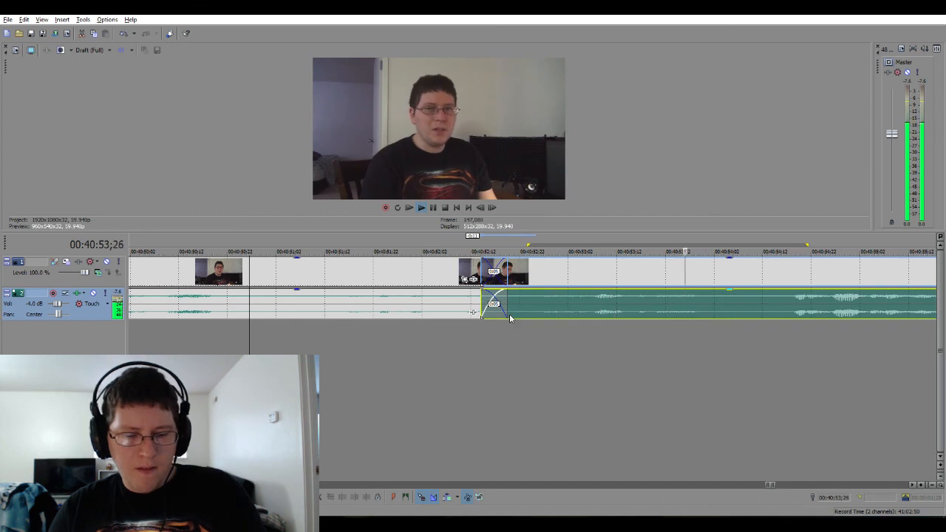
scroll(612, 345, down, 4)
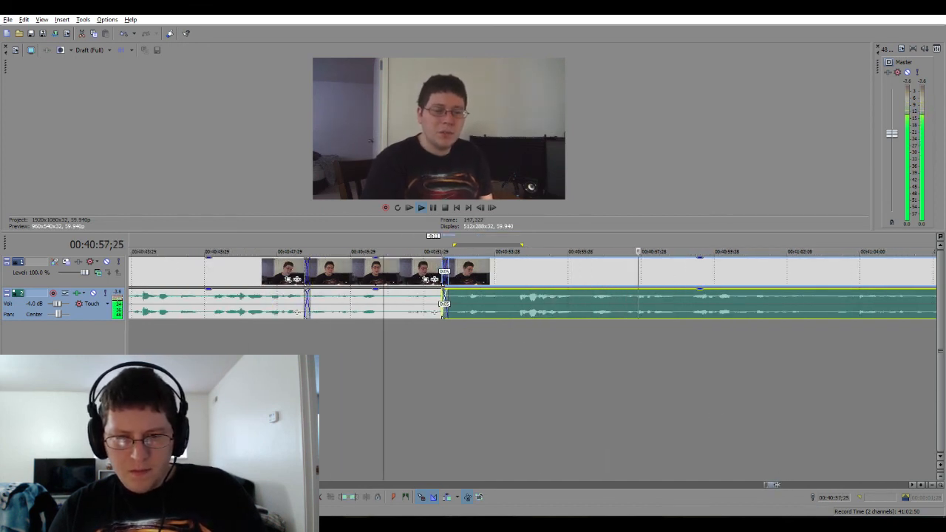
scroll(532, 370, down, 1)
scroll(532, 288, down, 1)
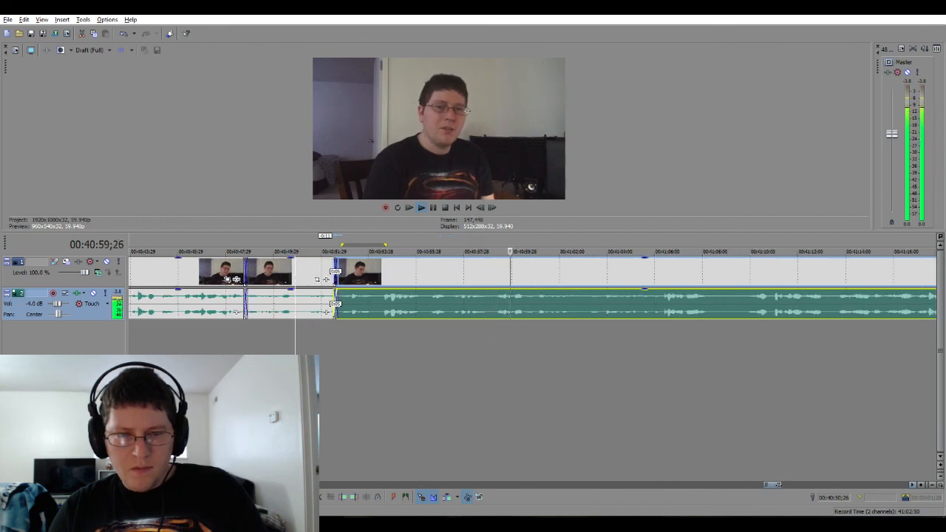
scroll(532, 288, down, 3)
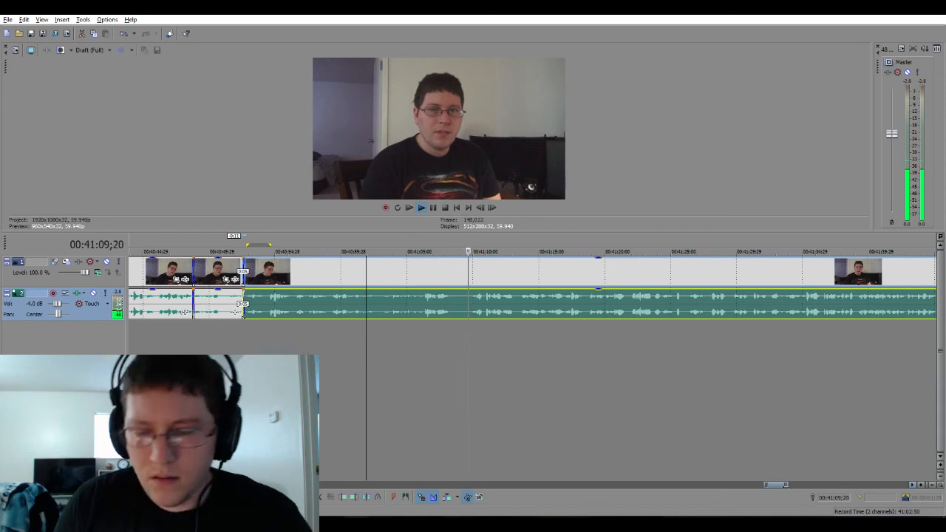
key(Return)
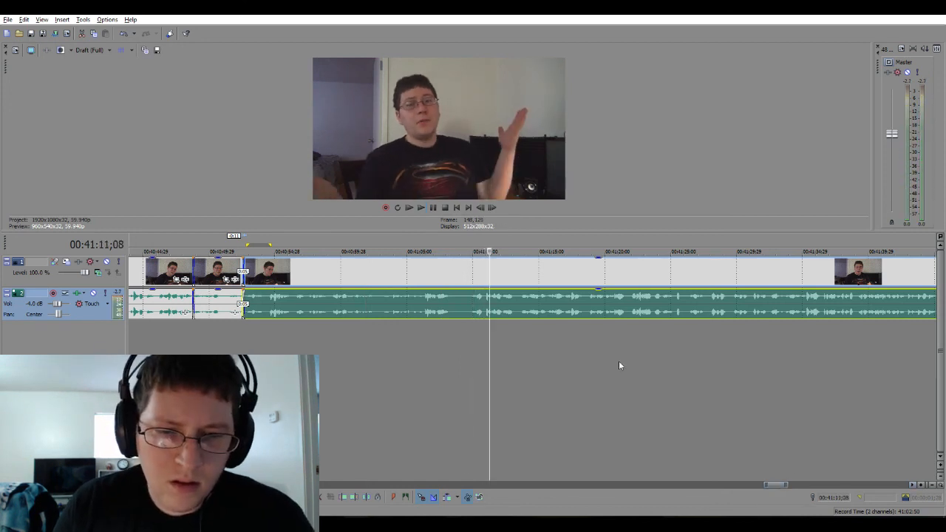
Delete the pause from about 00:41:08;18 to 00:41:09;21 on both tracks and overlap the following clip by about five frames.
click(465, 344)
scroll(465, 344, up, 3)
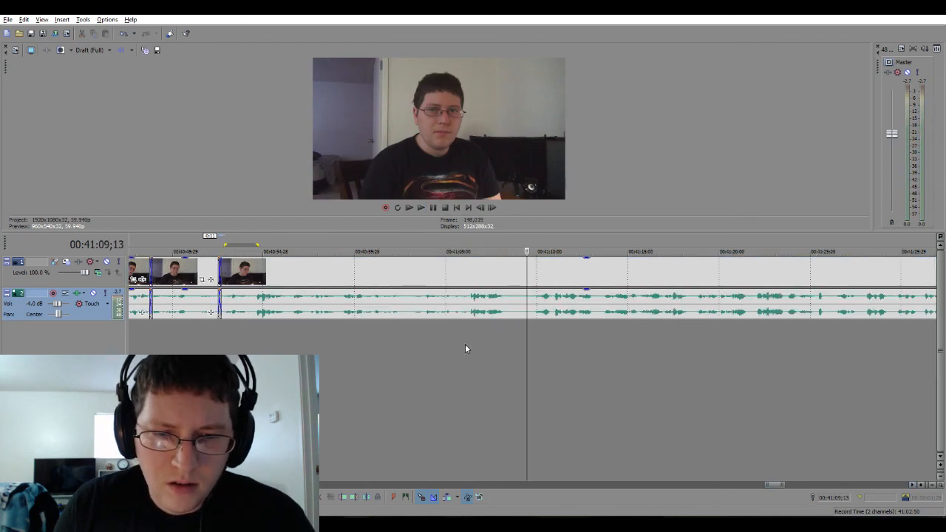
drag(495, 342, 505, 320)
key(Delete)
click(448, 354)
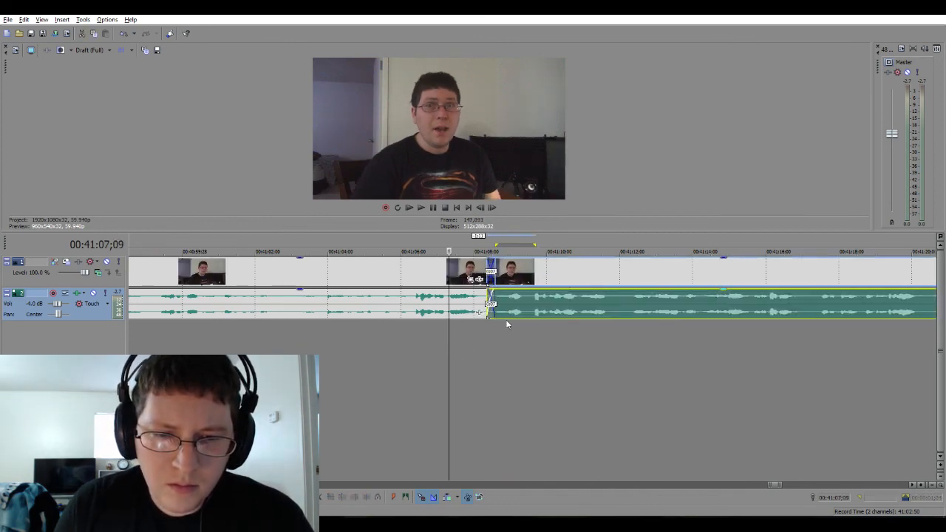
Play from 00:41:07;06 across the new crossfade and on to 00:41:44;13.
click(445, 344)
key(space)
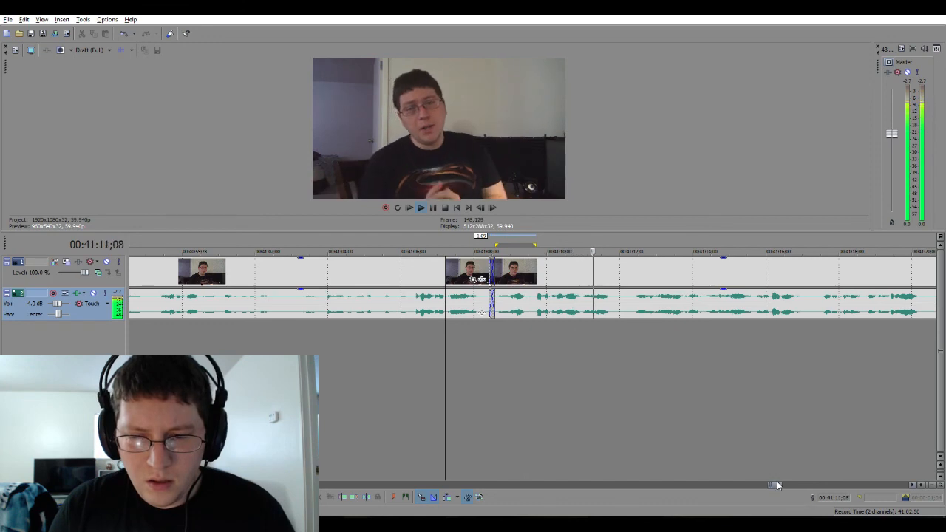
mouse_move(777, 484)
mouse_down()
mouse_move(805, 485)
mouse_move(794, 485)
mouse_up()
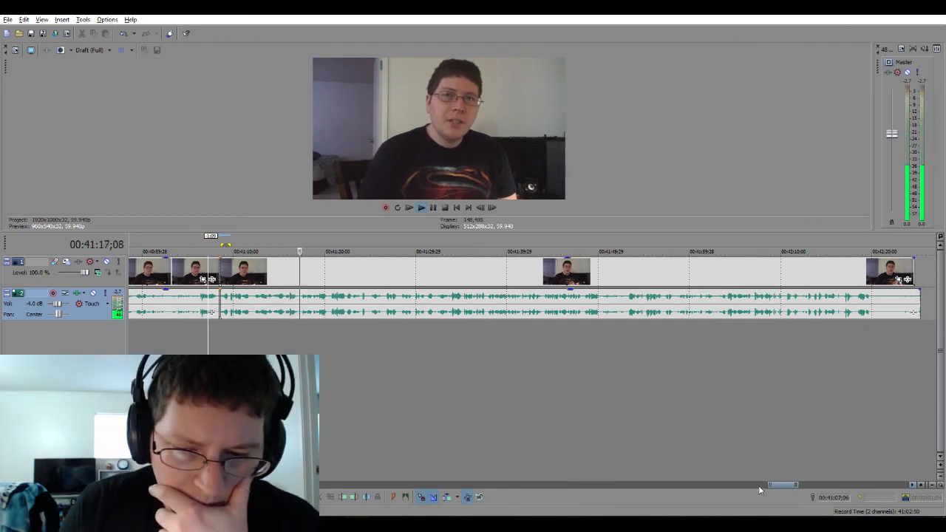
drag(770, 485, 776, 485)
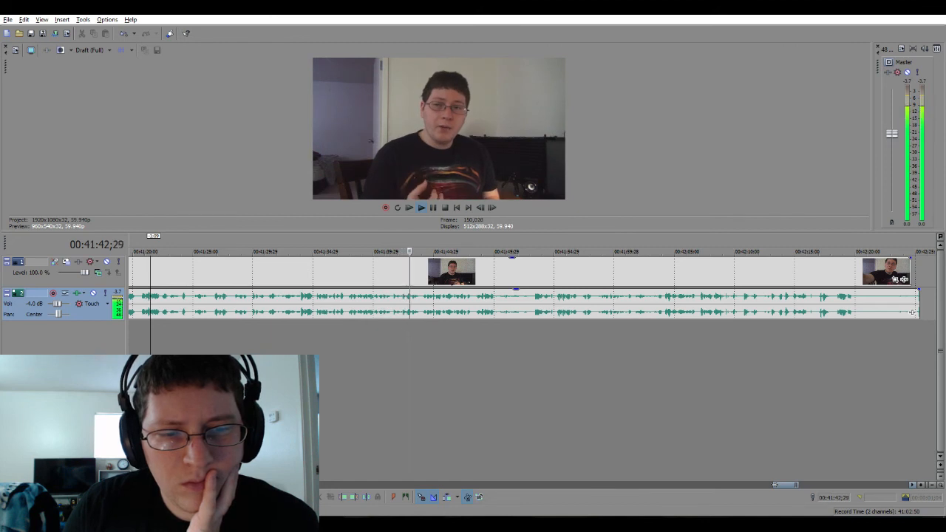
key(Return)
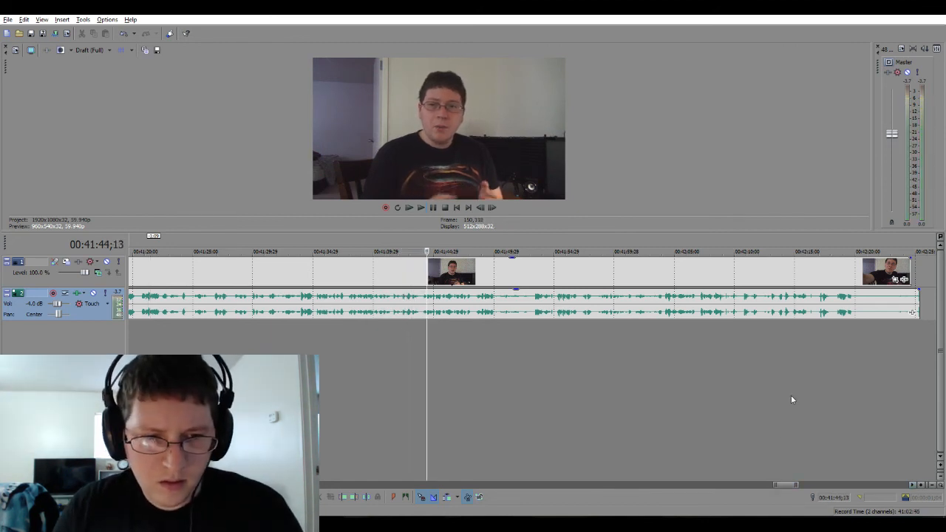
Replay short stretches between 00:41:39;03 and about 00:41:40;21 to pinpoint where the channel name is mentioned.
click(362, 344)
key(space)
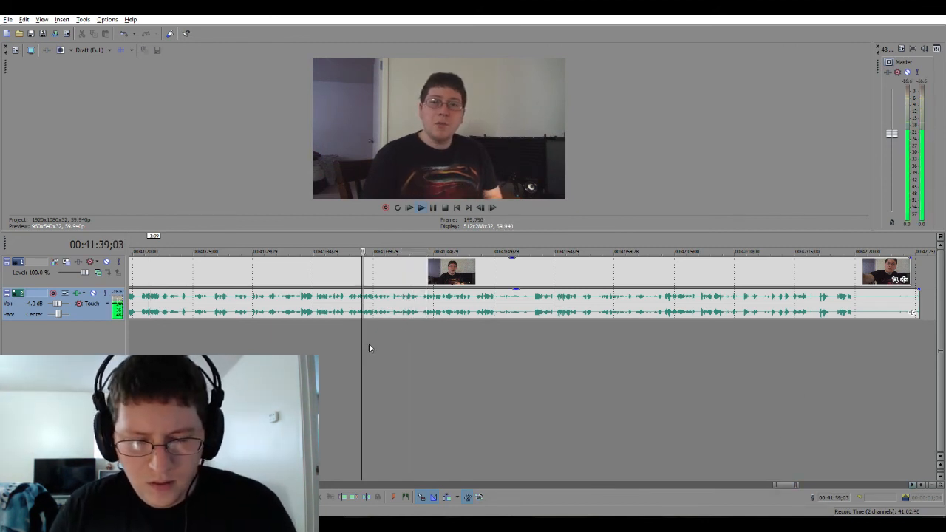
key(Return)
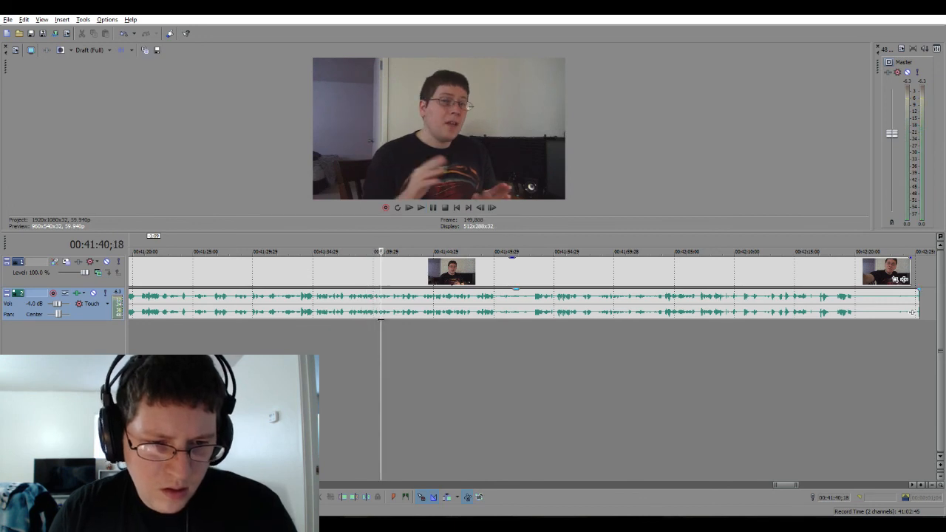
scroll(399, 328, up, 5)
scroll(402, 332, up, 2)
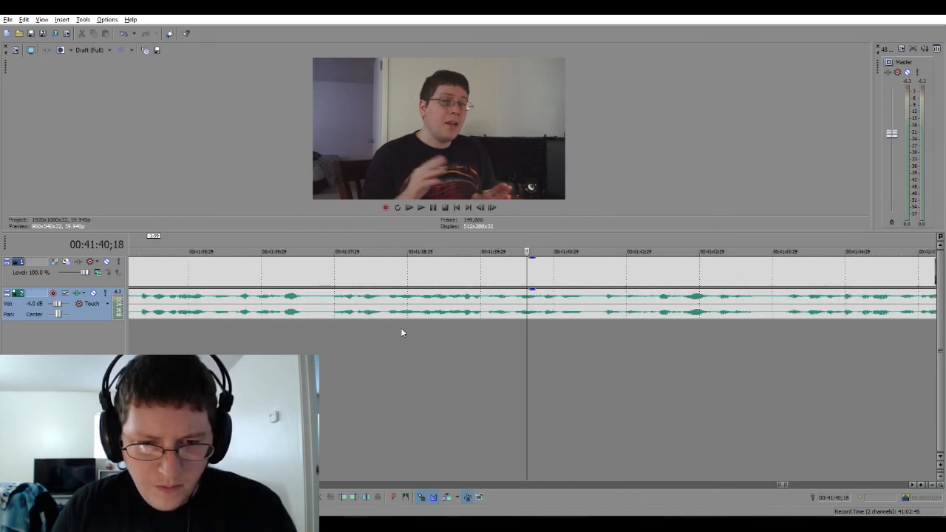
click(513, 333)
key(space)
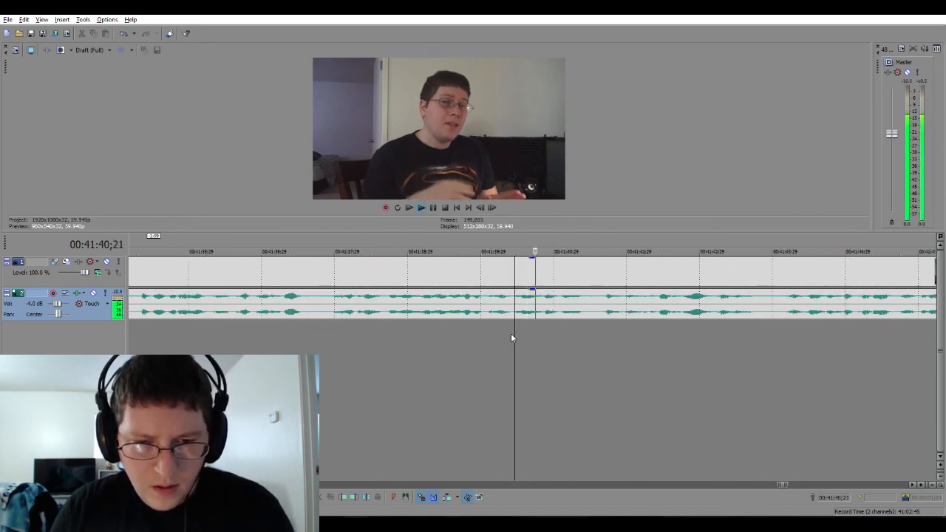
key(space)
click(487, 339)
key(space)
key(space)
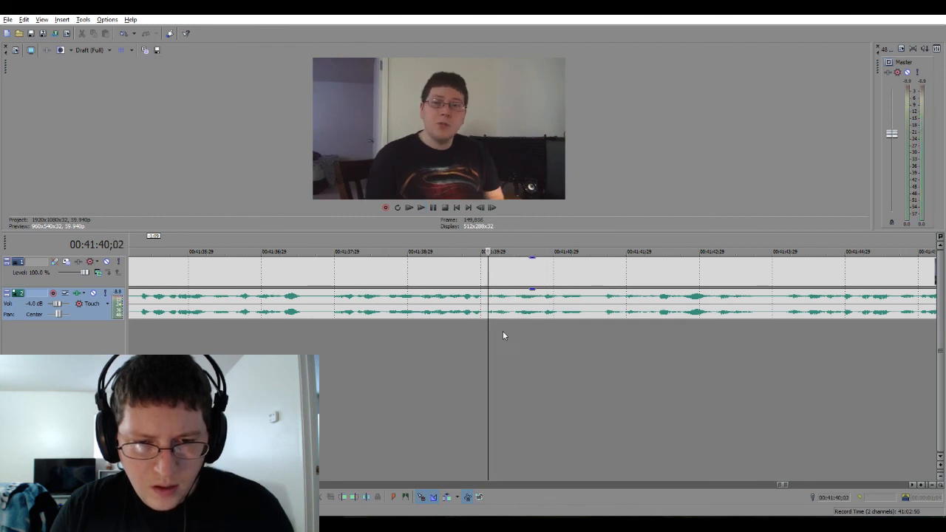
Add a marker named "TheAndySan Channel Name Insert" at 00:41:40;12.
click(511, 331)
key(space)
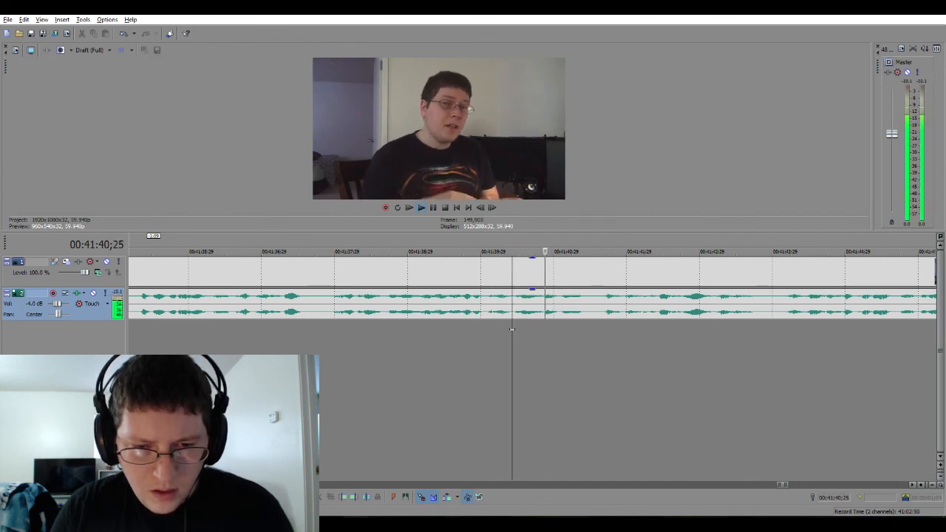
key(space)
key(space)
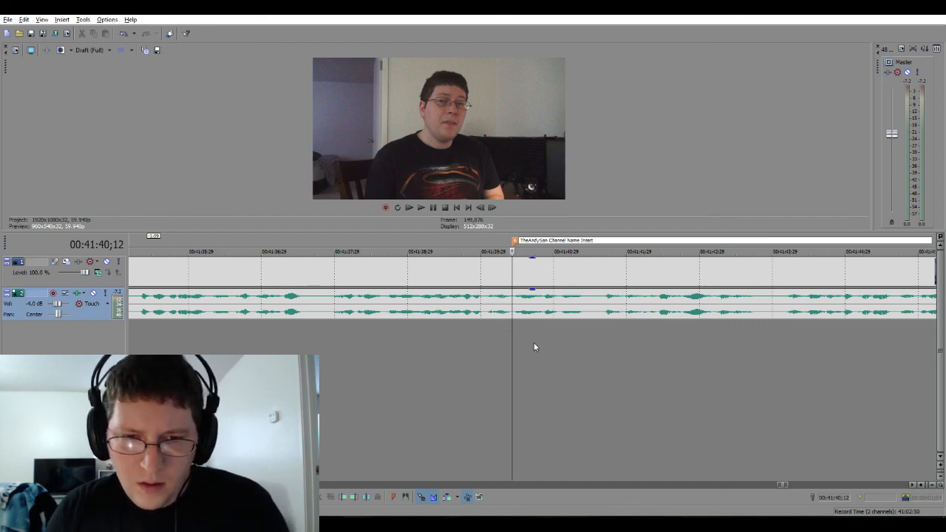
key(Return)
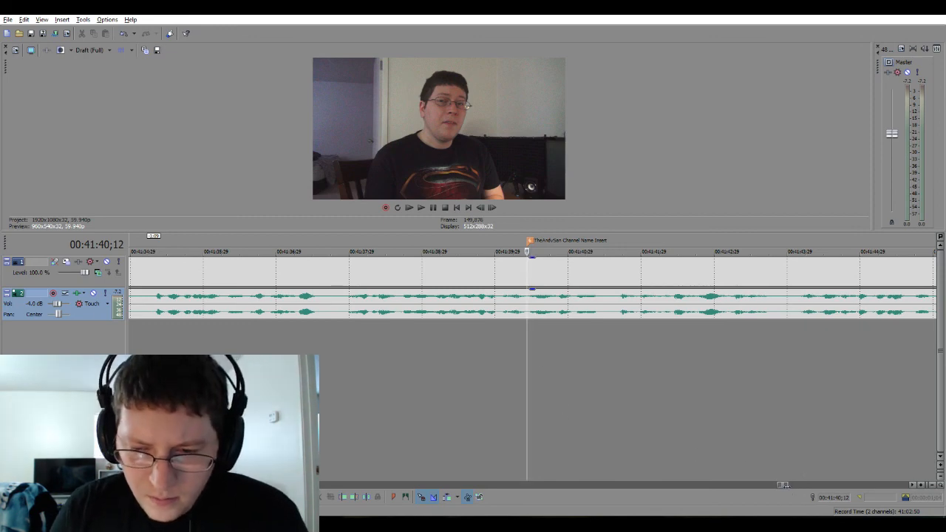
Play on from the marker at 00:41:40;12 and review the stretch from 00:41:56;05 past 00:41:59;21.
scroll(799, 485, down, 5)
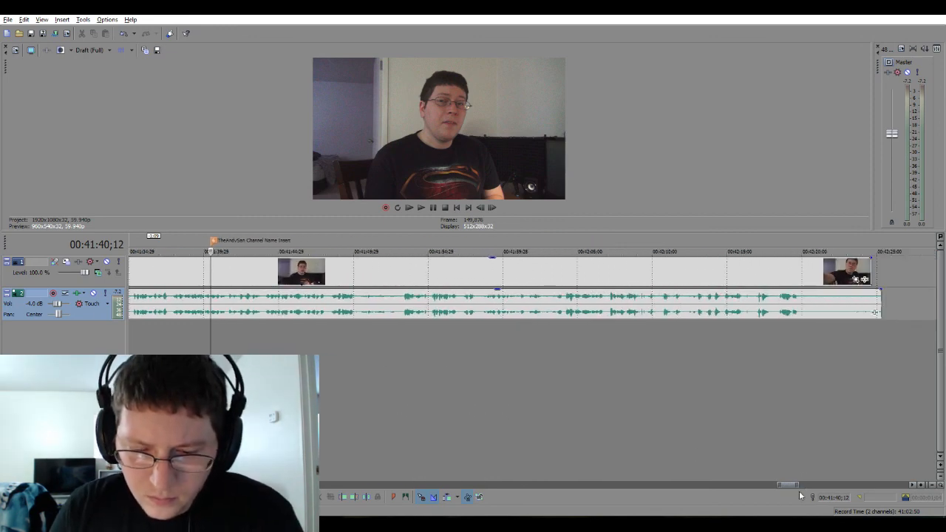
key(space)
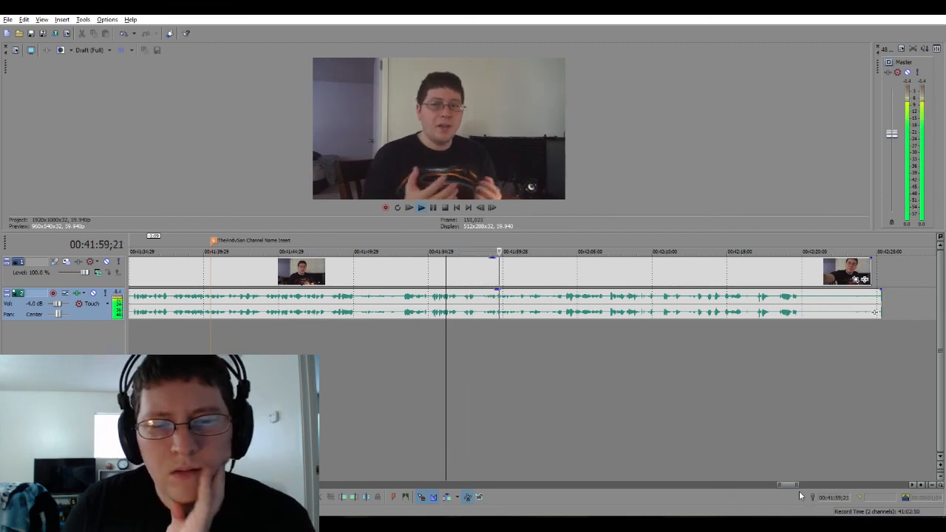
key(space)
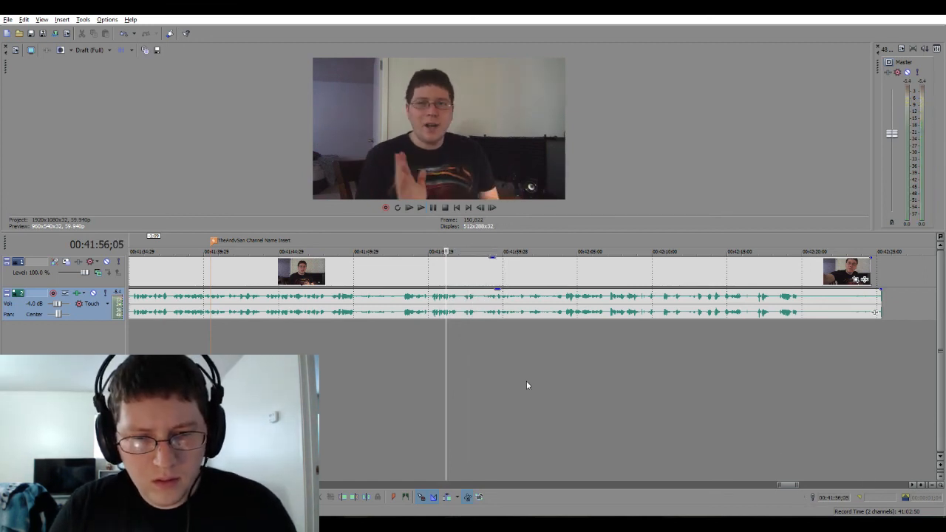
Replay briefly from 00:41:56;13 and delete the section between 00:41:57;03 and 00:41:58;15 from the video and audio tracks.
scroll(477, 340, up, 5)
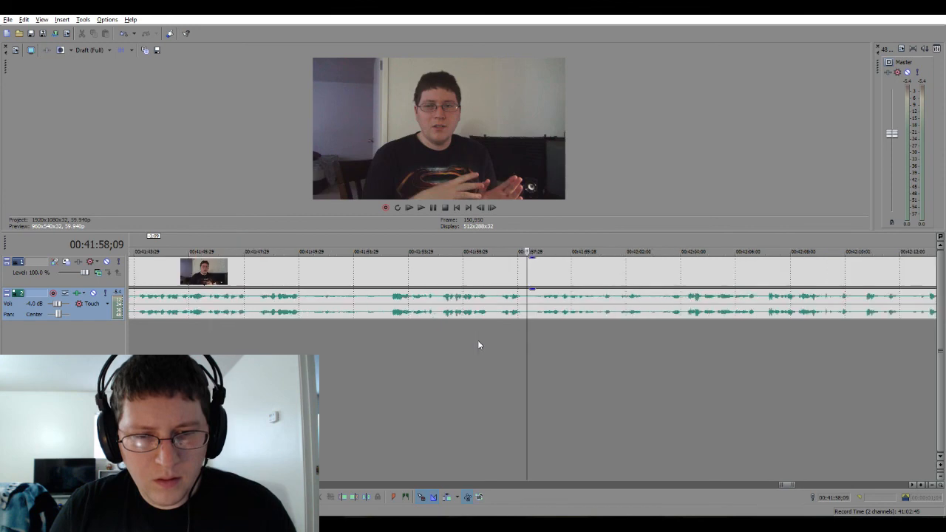
click(425, 336)
key(space)
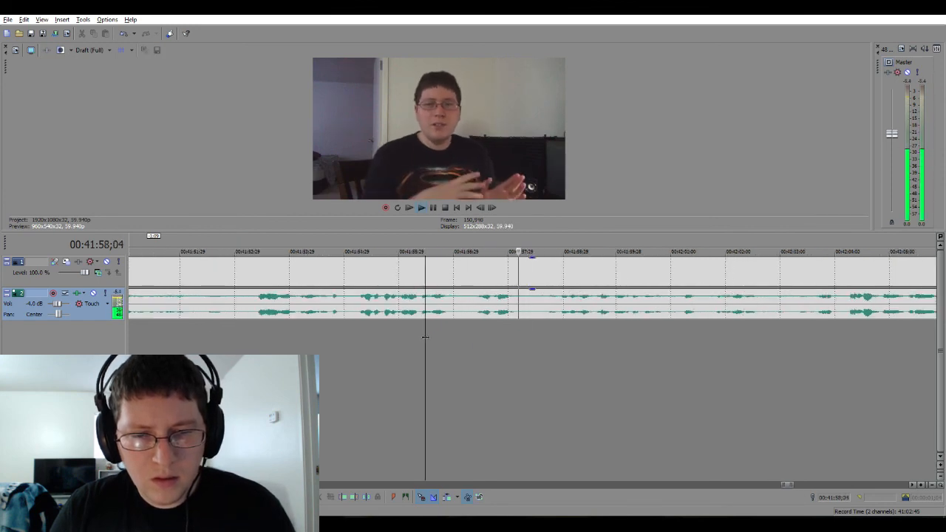
key(space)
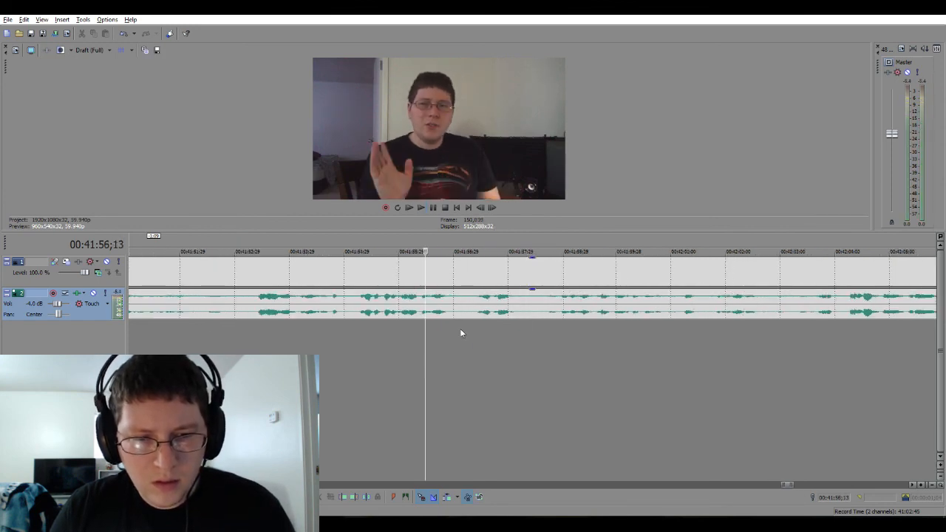
drag(460, 329, 538, 334)
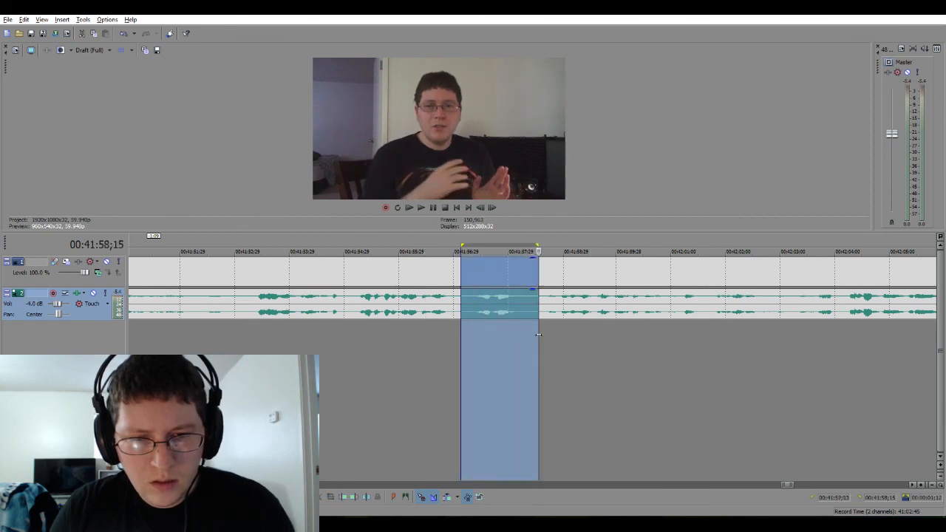
key(s)
key(Delete)
Move the following clip back to overlap the previous one with a 5-frame crossfade and play across the join.
click(400, 343)
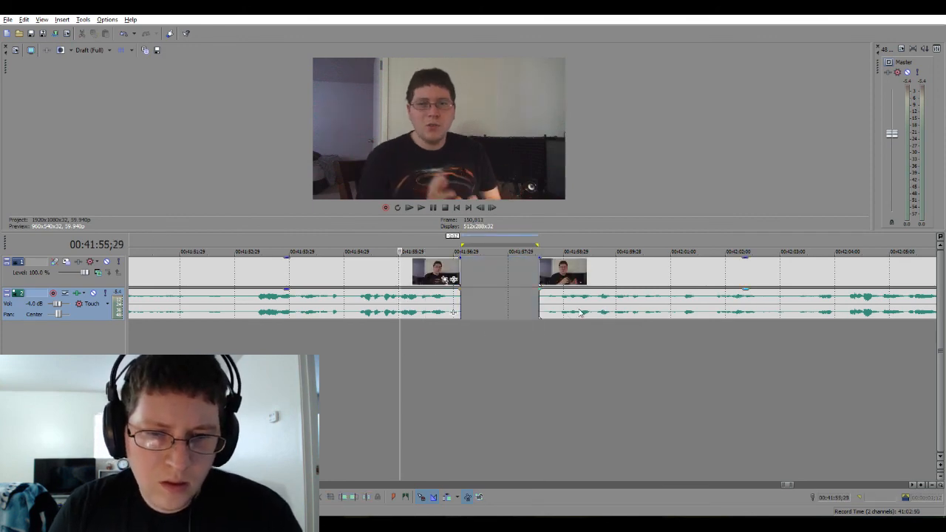
drag(580, 313, 493, 317)
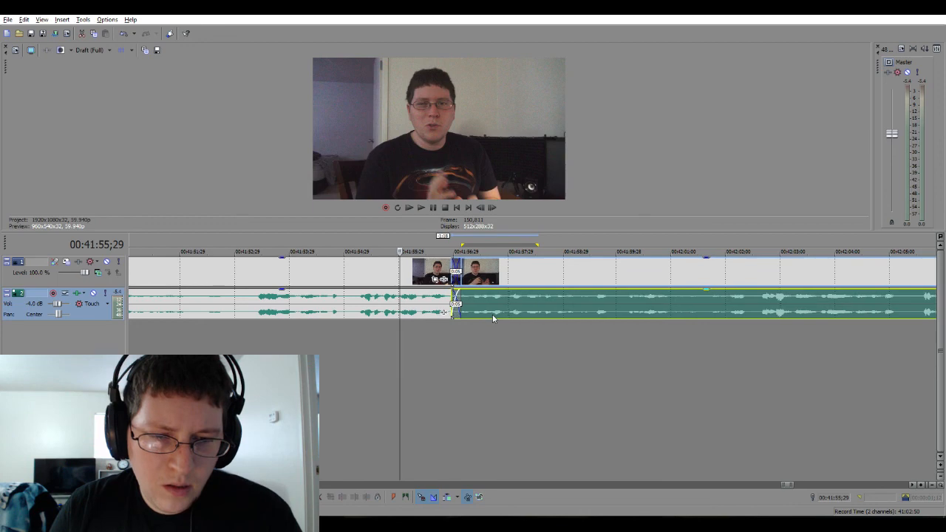
click(354, 342)
key(space)
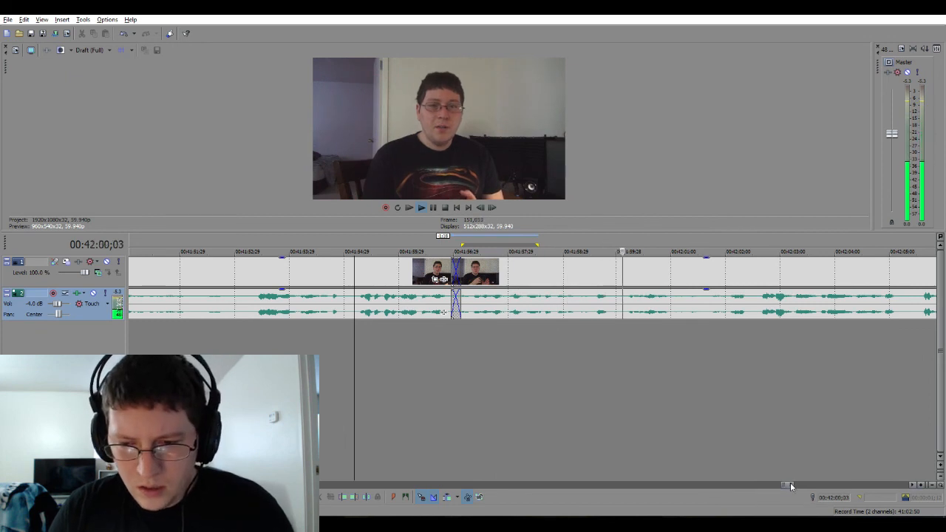
Play through to the closing wave, split the last clip at 00:42:20;17 and delete the remainder after it.
drag(790, 485, 796, 485)
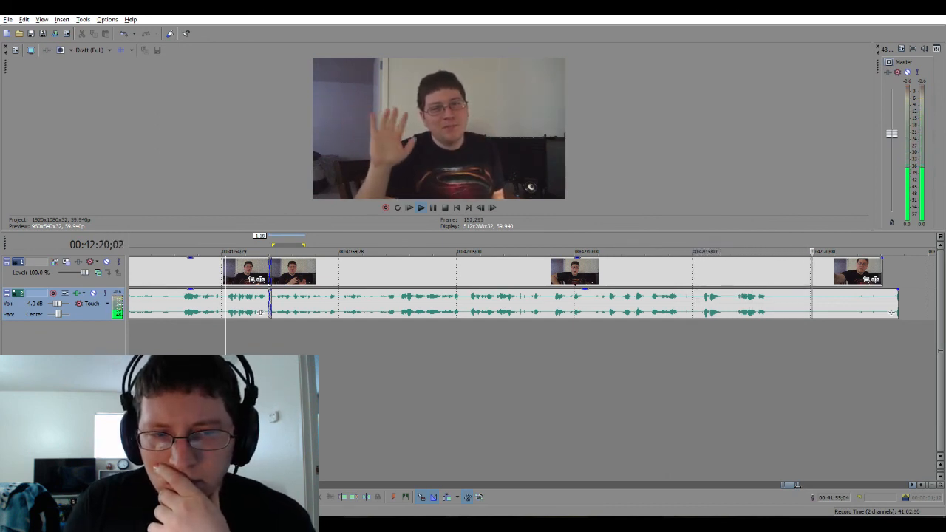
key(Return)
key(Left)
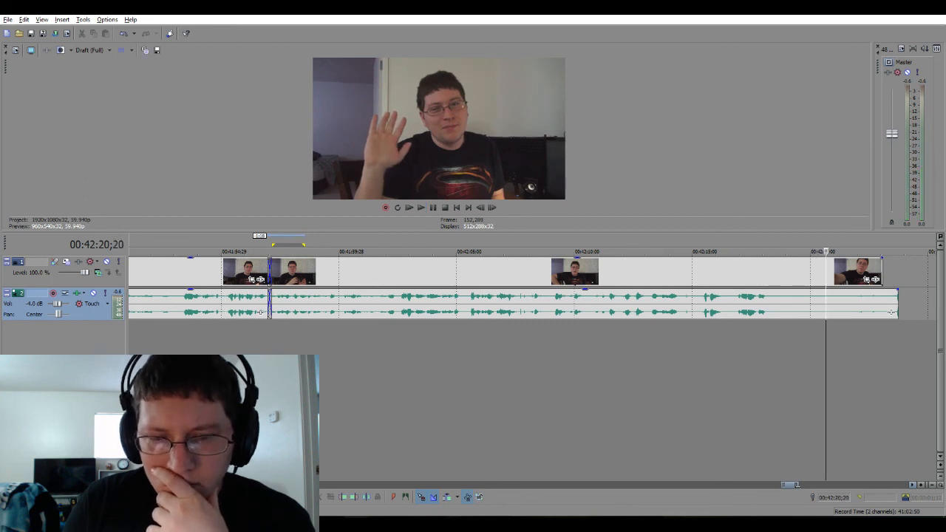
key(Left)
key(Left)
key(Left)
key(Left)
key(Left)
key(Left)
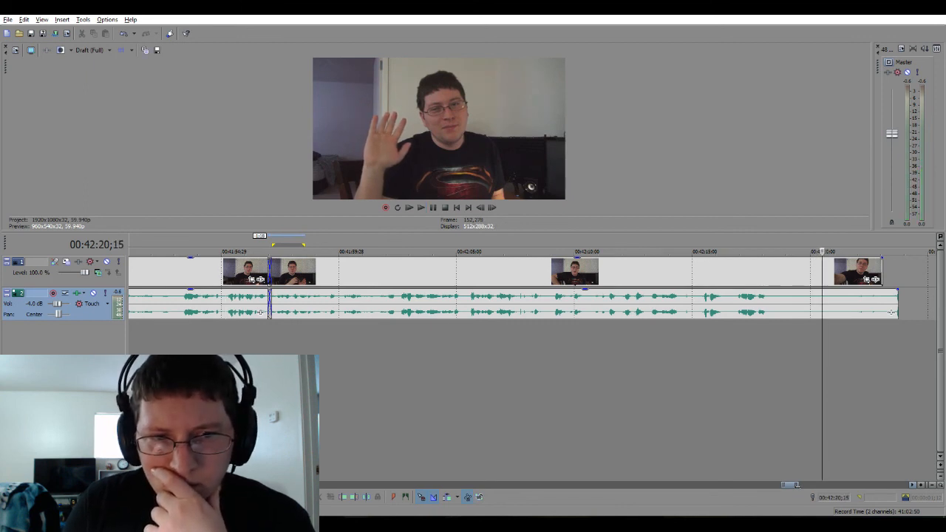
key(Right)
key(Right)
key(Right)
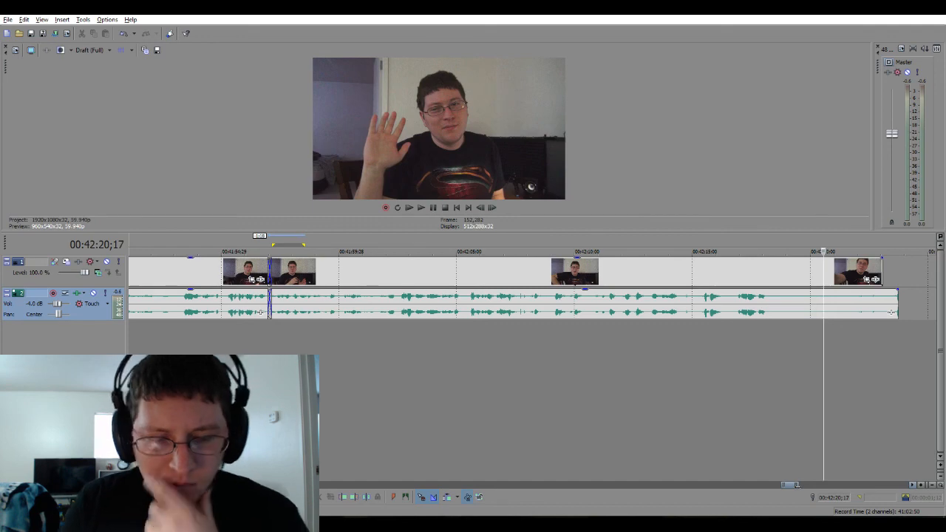
key(s)
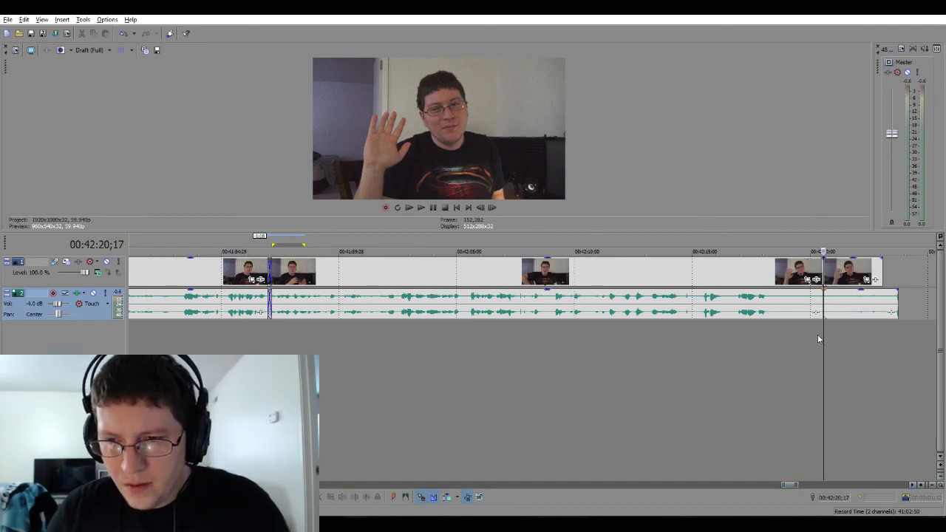
click(843, 318)
key(Delete)
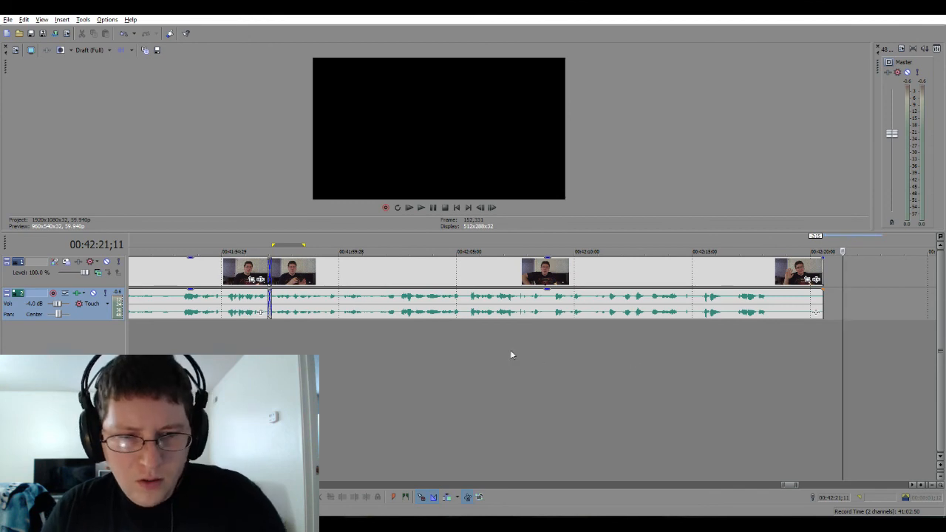
Cut all clips after the large gap, from 00:11:42;13 through the end of the footage, to the clipboard.
scroll(510, 349, down, 4)
scroll(509, 354, down, 6)
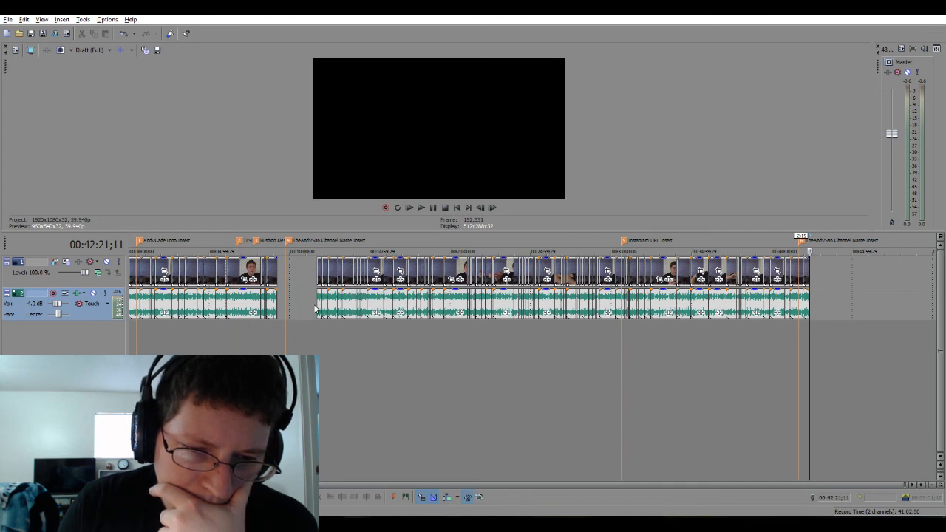
drag(316, 308, 807, 328)
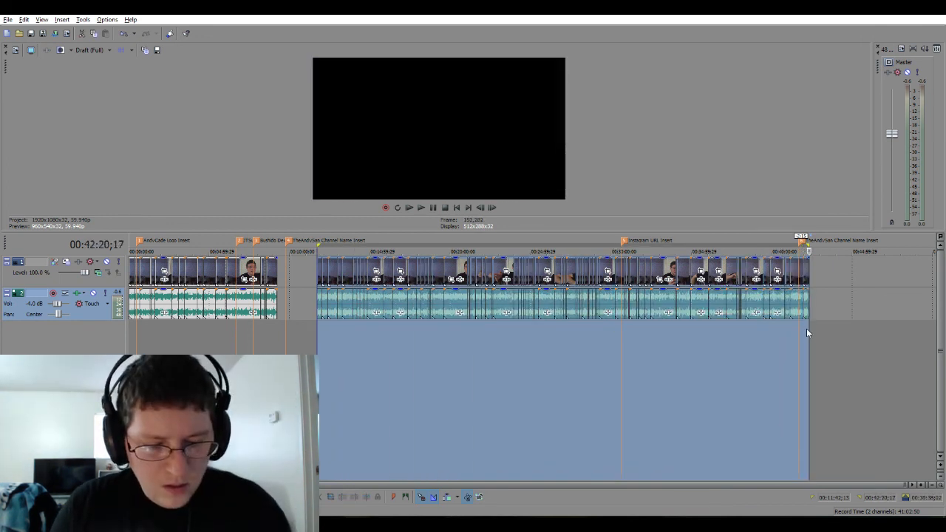
key(Delete)
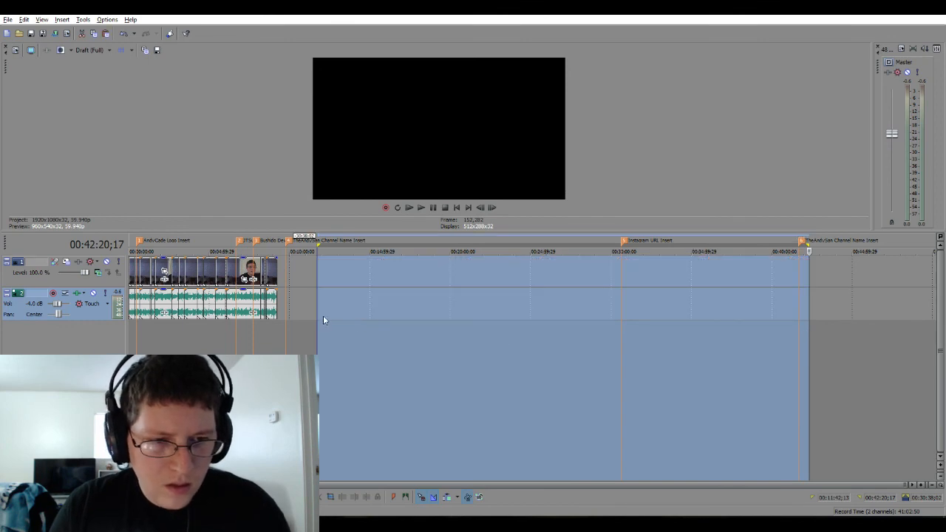
Place the playhead exactly at the end of the clips before the gap, at 00:09:13;07.
click(282, 313)
scroll(281, 313, up, 5)
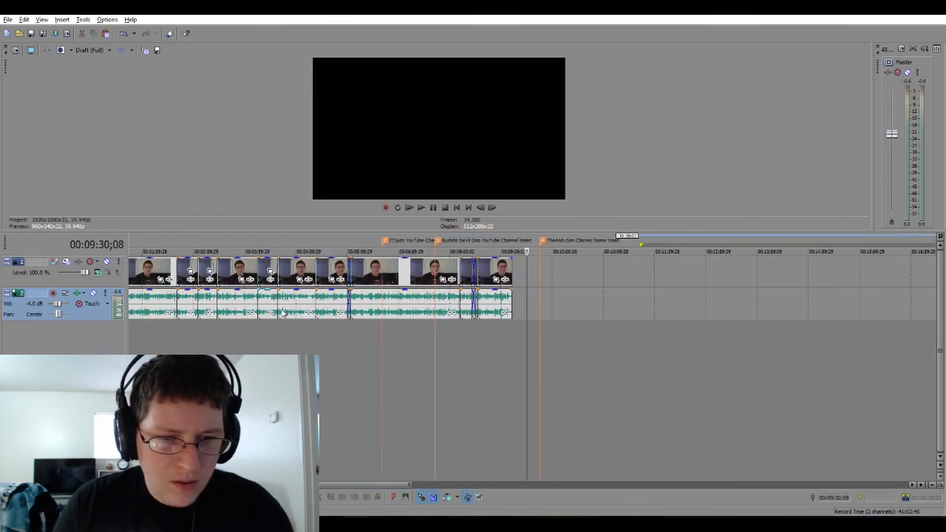
scroll(283, 313, up, 2)
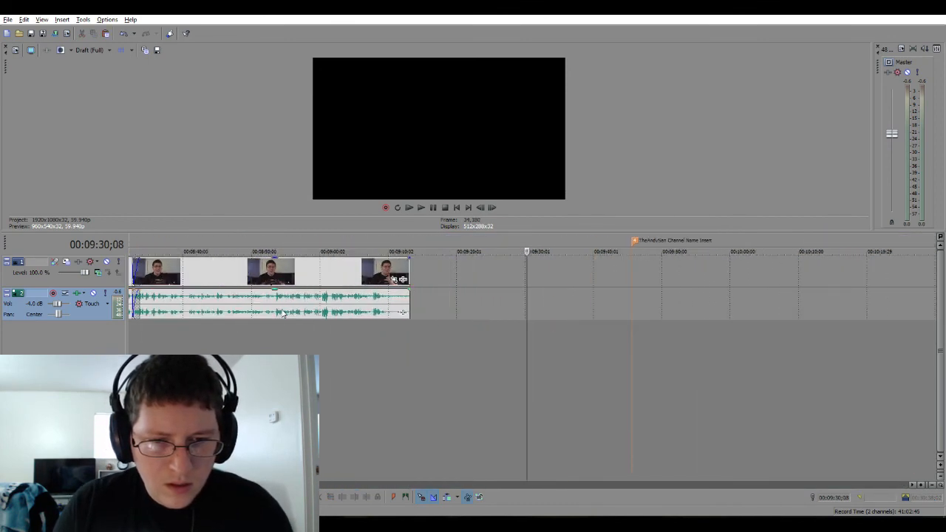
click(407, 331)
key(Left)
key(Left)
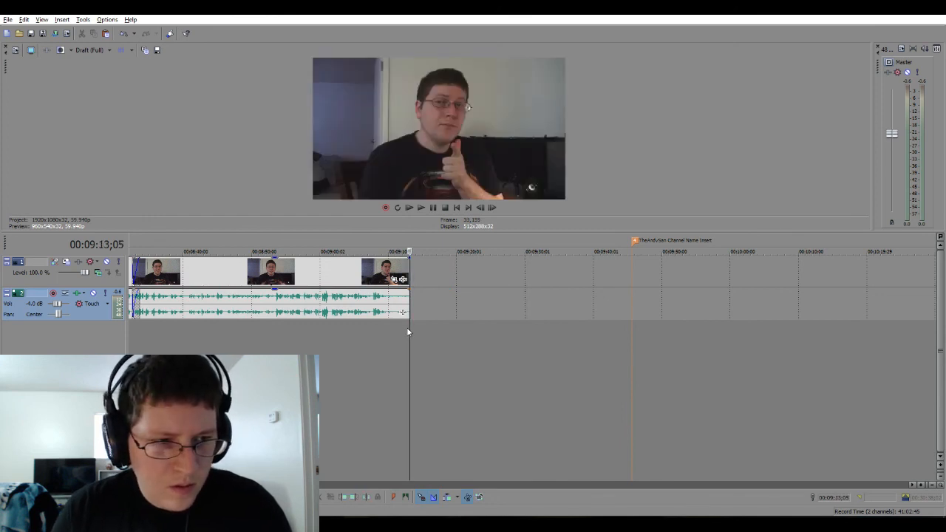
key(Left)
key(Left)
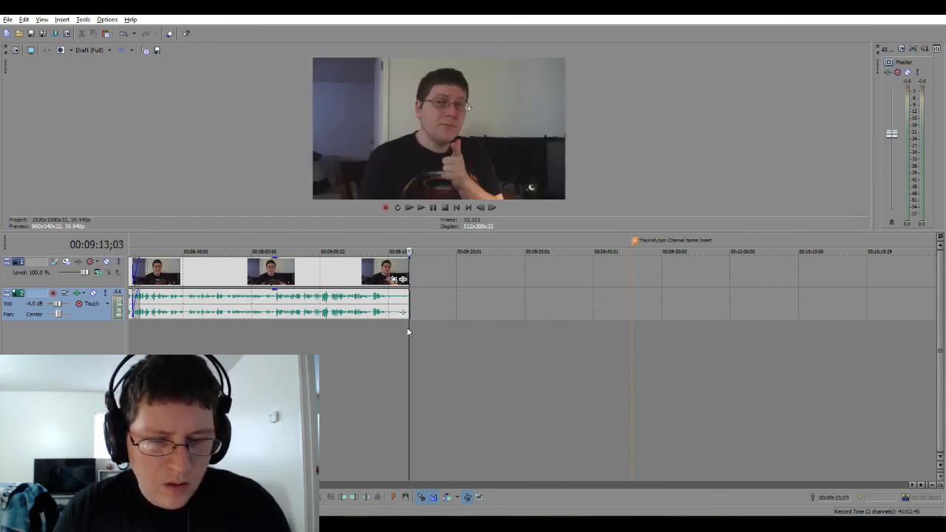
key(Up)
key(Up)
key(Up)
key(Up)
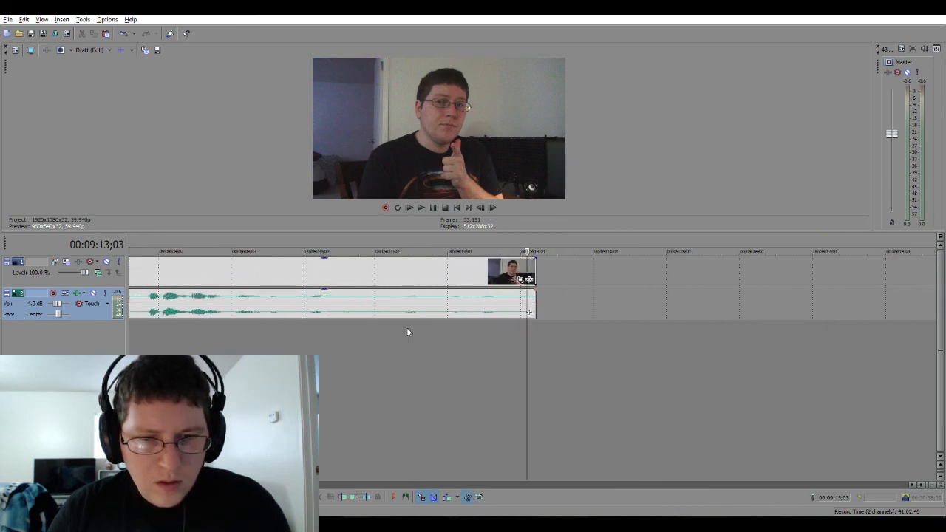
key(Right)
key(Right)
key(Right)
key(Right)
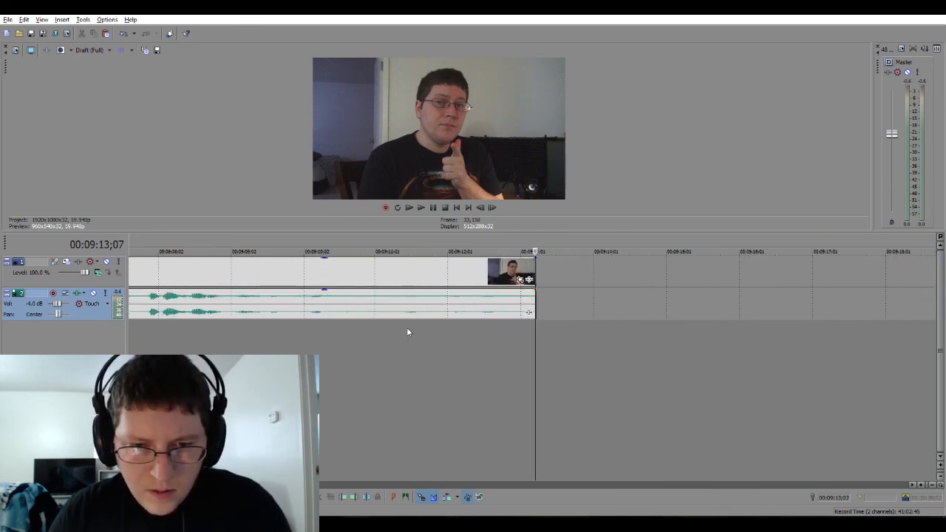
Step back to 00:09:13;02 and paste the cut clips there, overlapping the last clip with a 5-frame crossfade.
key(Left)
key(Left)
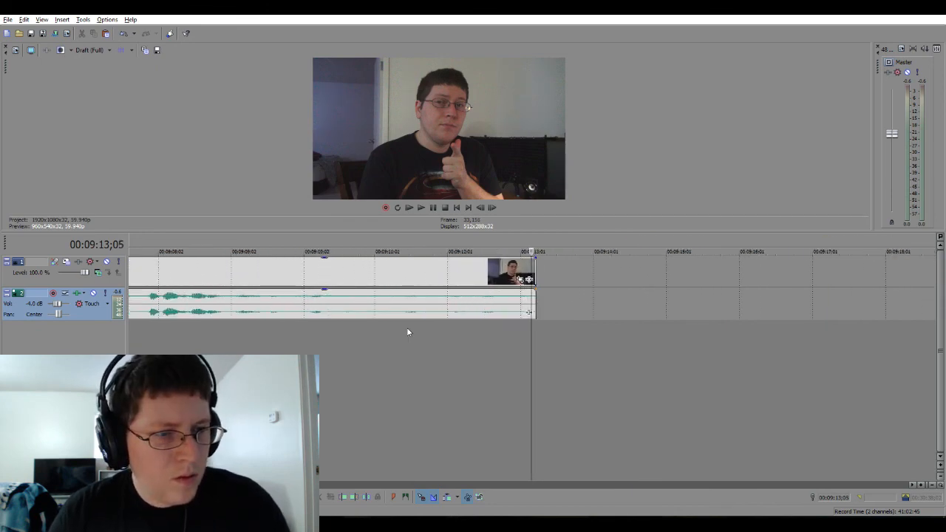
key(Left)
key(Left)
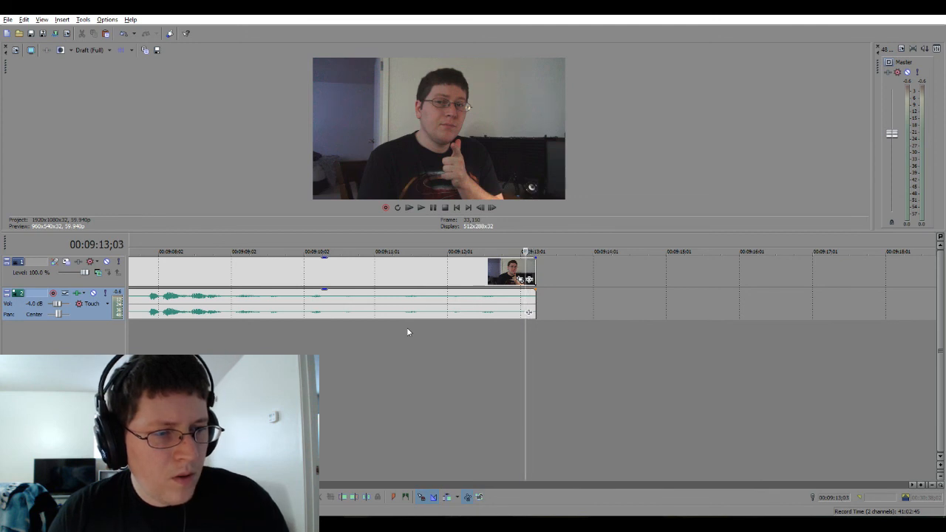
key(Left)
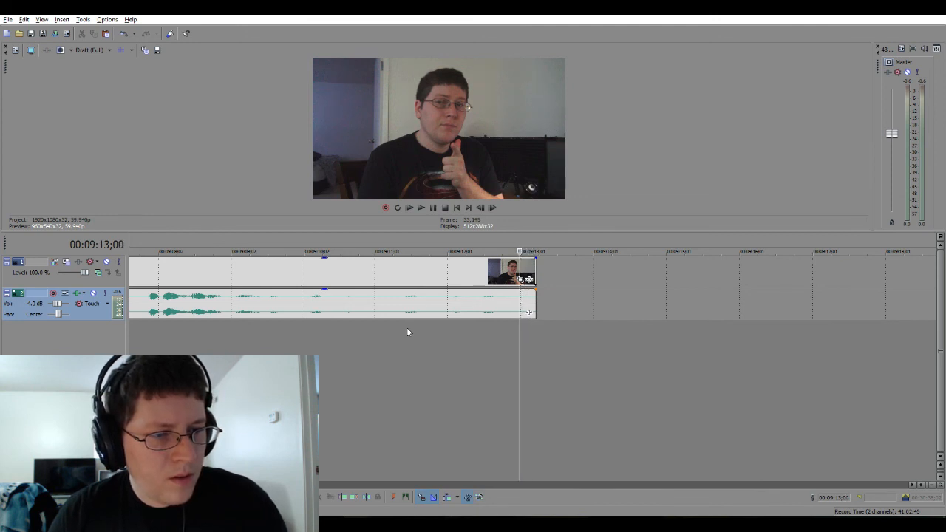
key(Right)
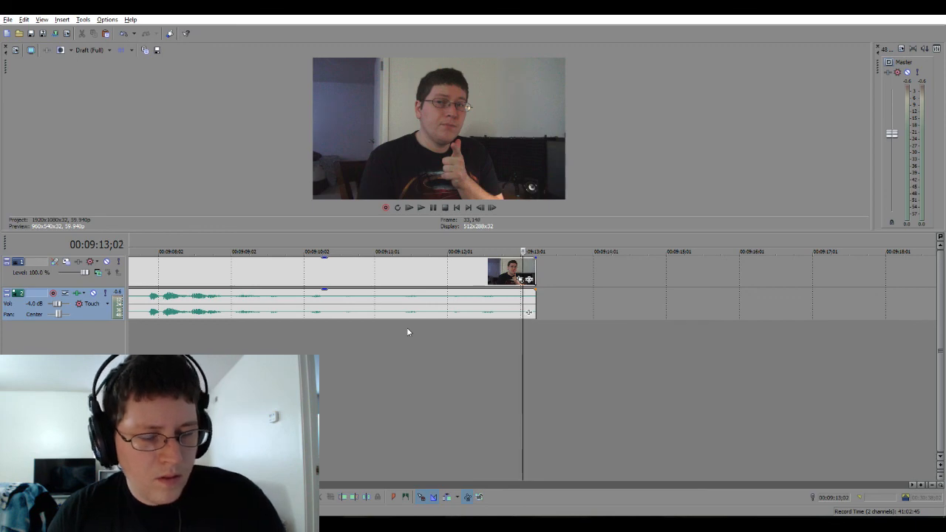
key(ctrl+a)
key(End)
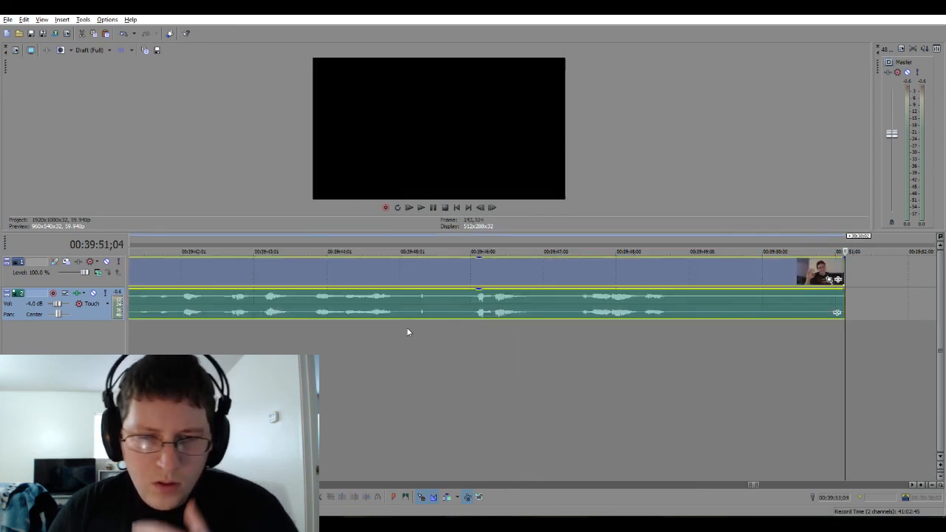
Play across the new join at 00:09:13;02, and review the speech around the "TheAndySan Channel Name Insert" marker that follows it.
scroll(406, 331, down, 20)
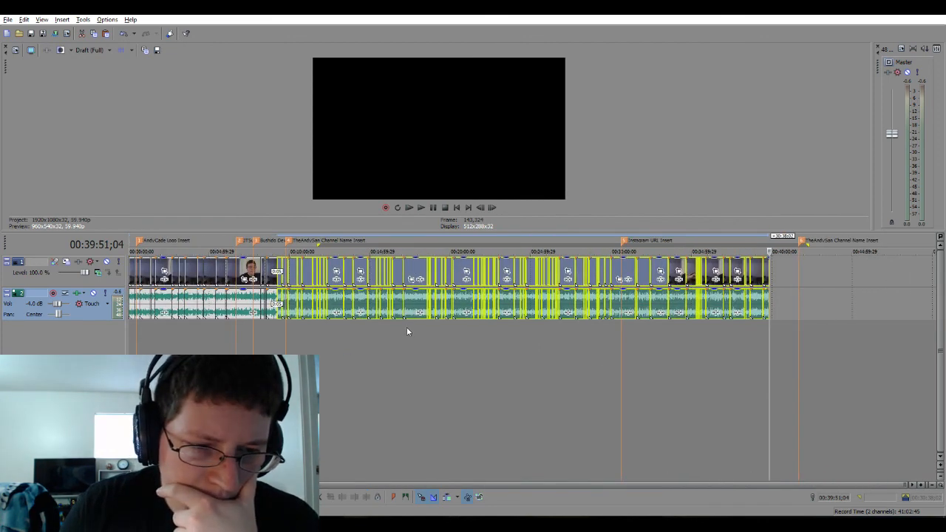
click(280, 340)
scroll(281, 337, up, 7)
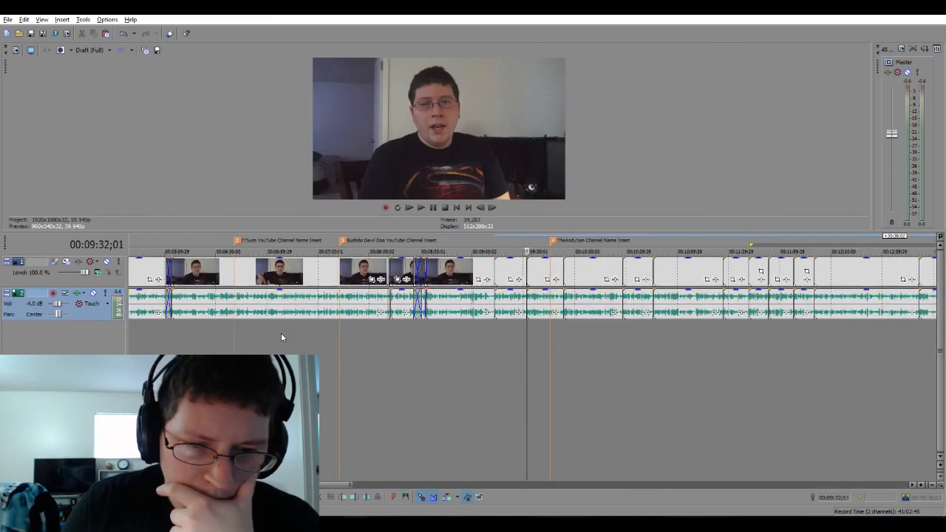
scroll(281, 332, up, 5)
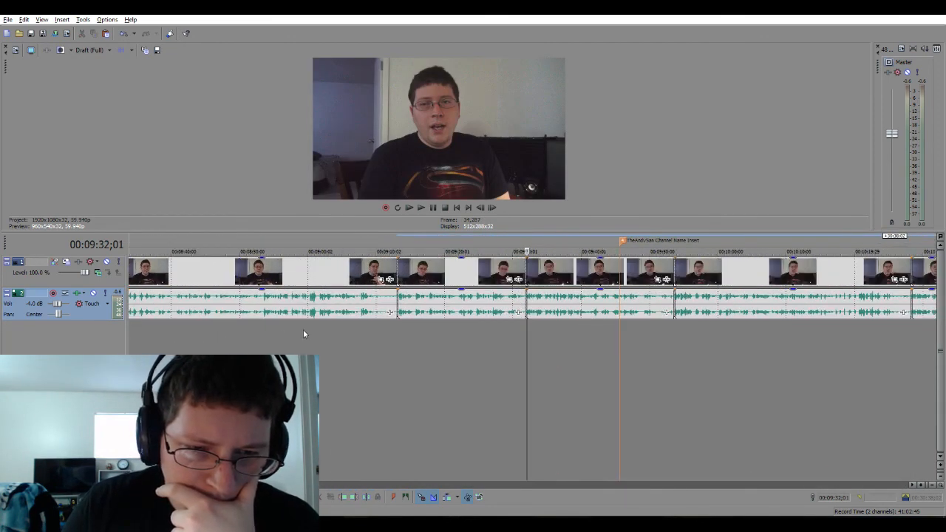
click(372, 328)
key(space)
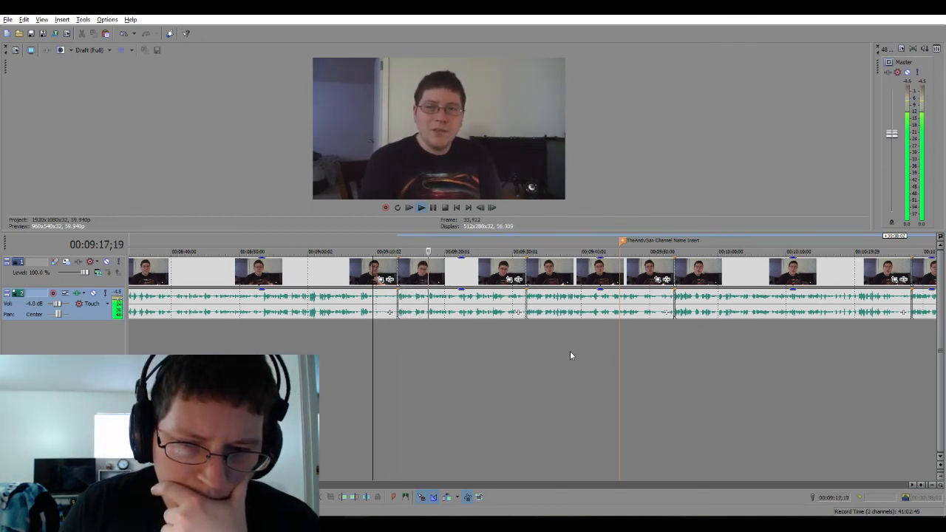
click(617, 337)
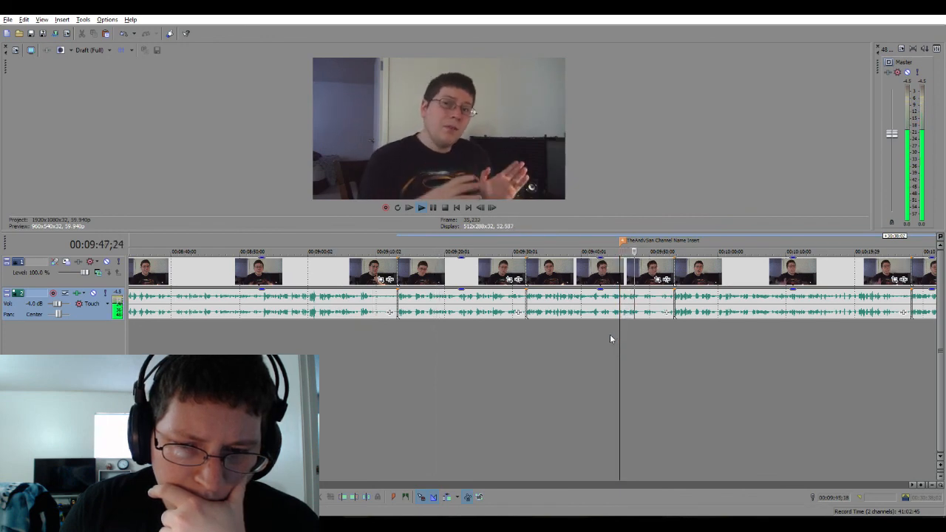
click(610, 334)
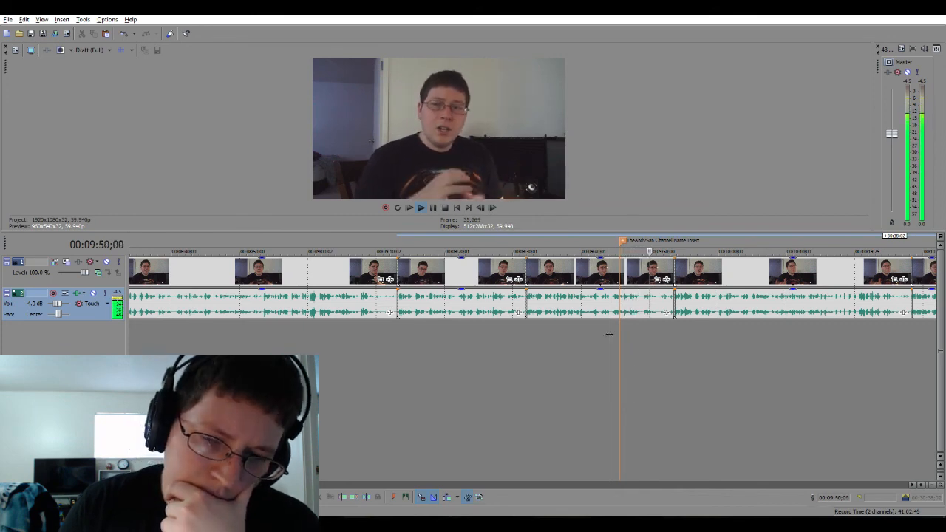
scroll(609, 334, down, 6)
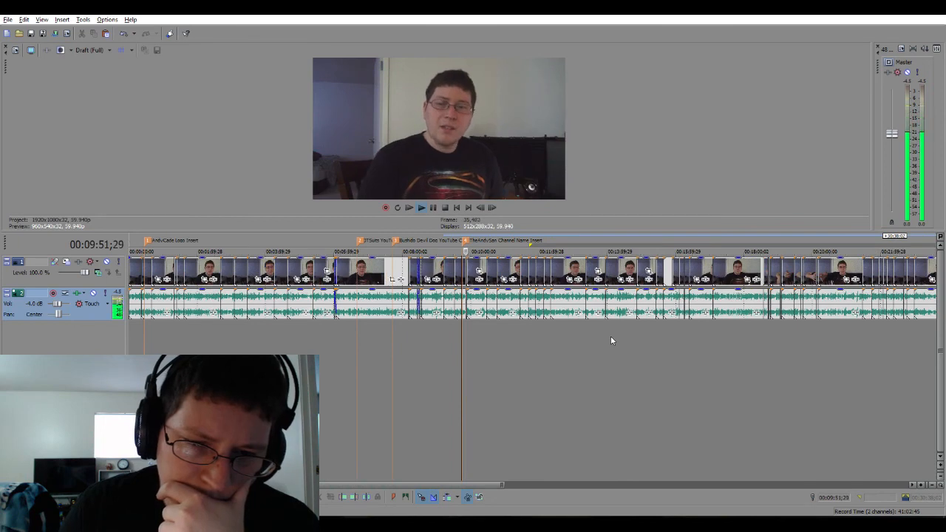
scroll(609, 339, down, 3)
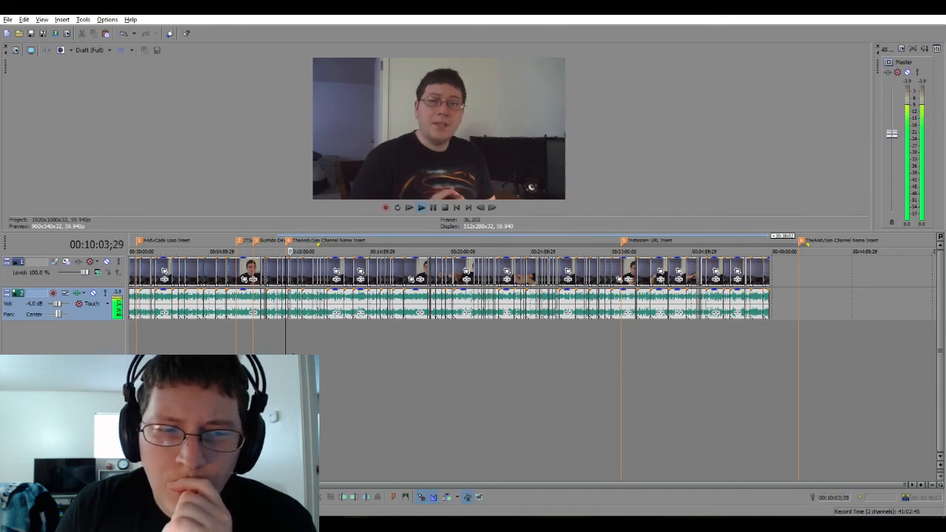
Undo the last paste of the cut clips, and play through the overlapping clips around 00:08:30.
scroll(285, 354, up, 1)
scroll(284, 353, up, 3)
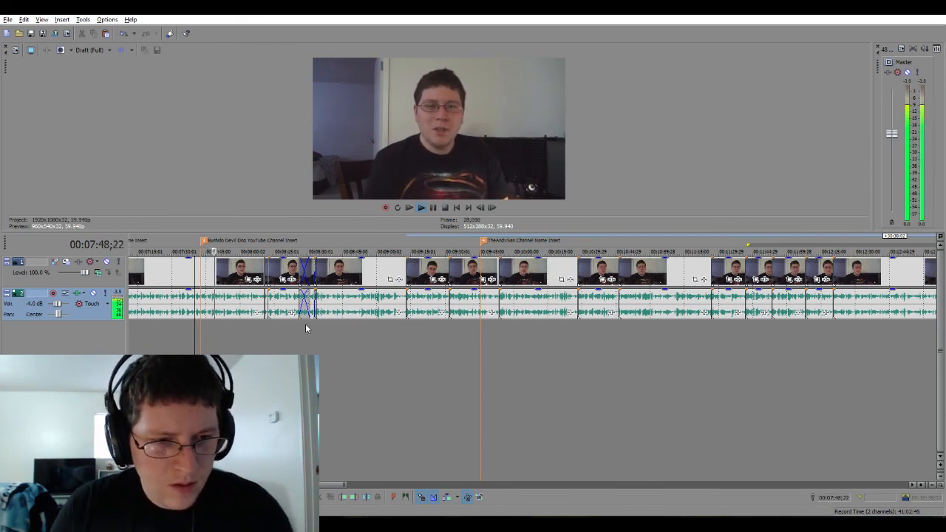
key(ctrl+z)
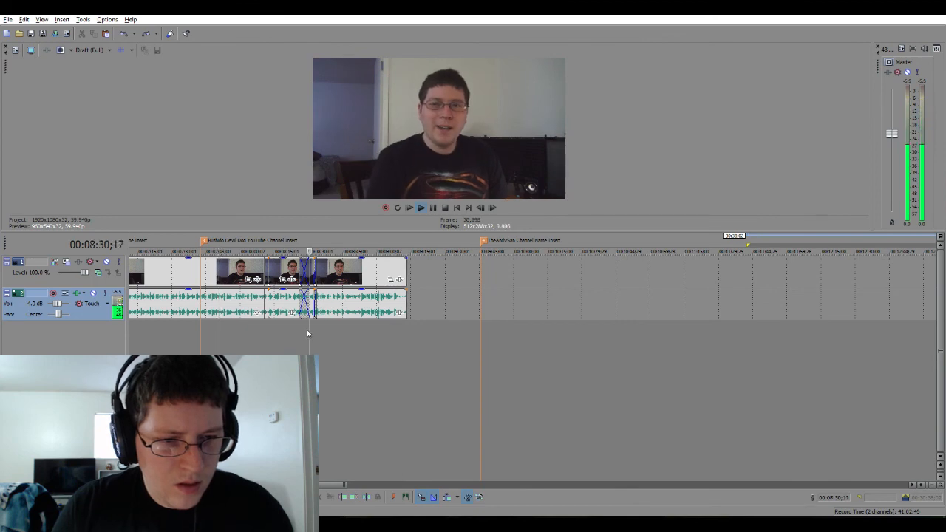
scroll(306, 332, up, 5)
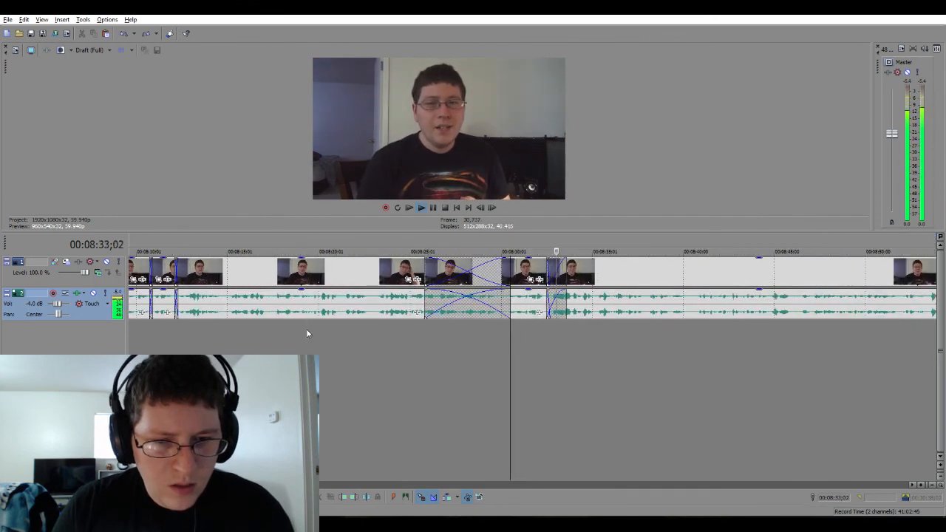
scroll(307, 333, down, 4)
scroll(307, 329, down, 2)
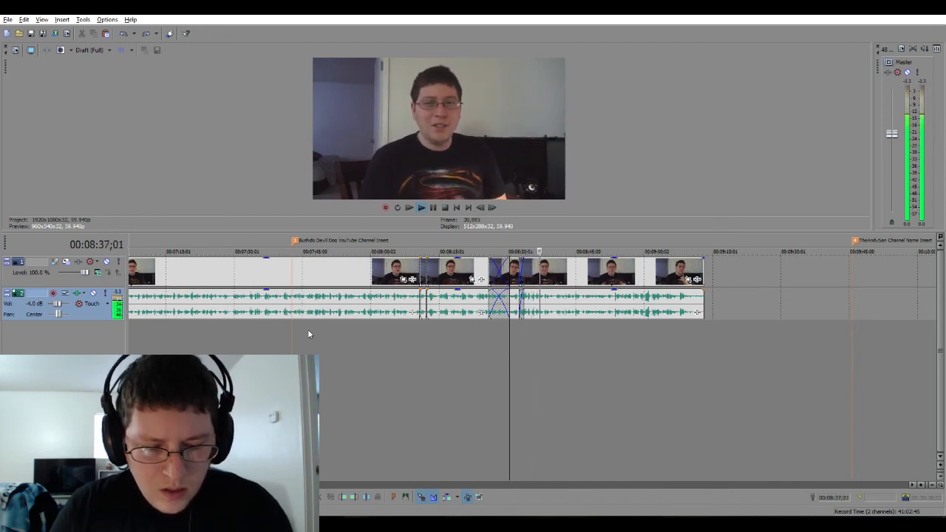
key(space)
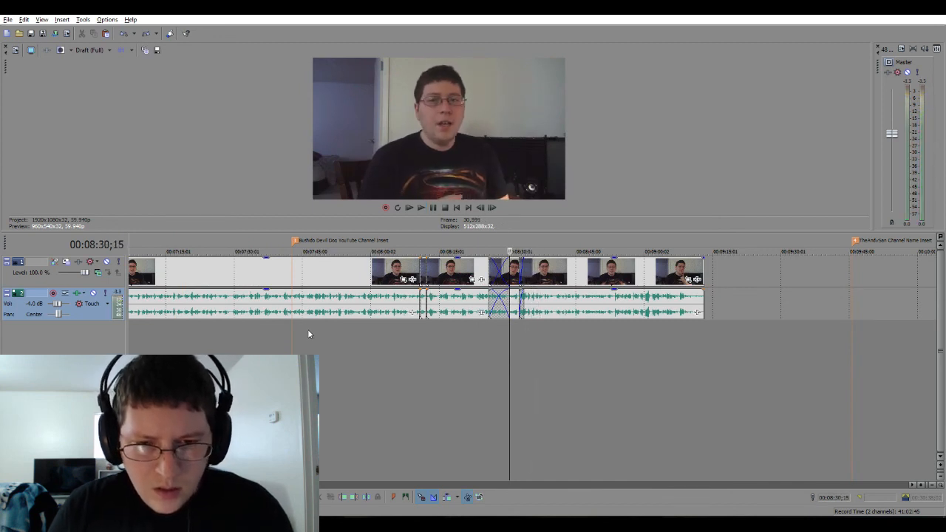
Locate the end of the remaining clips at 00:09:13;07 and paste the cut clips there, overlapping the last clip with a 5-frame crossfade.
click(710, 321)
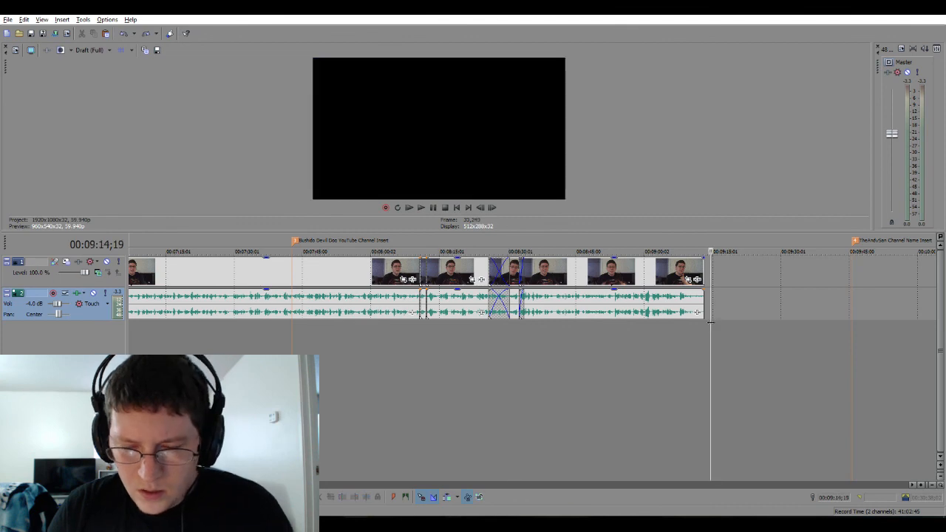
scroll(710, 322, up, 3)
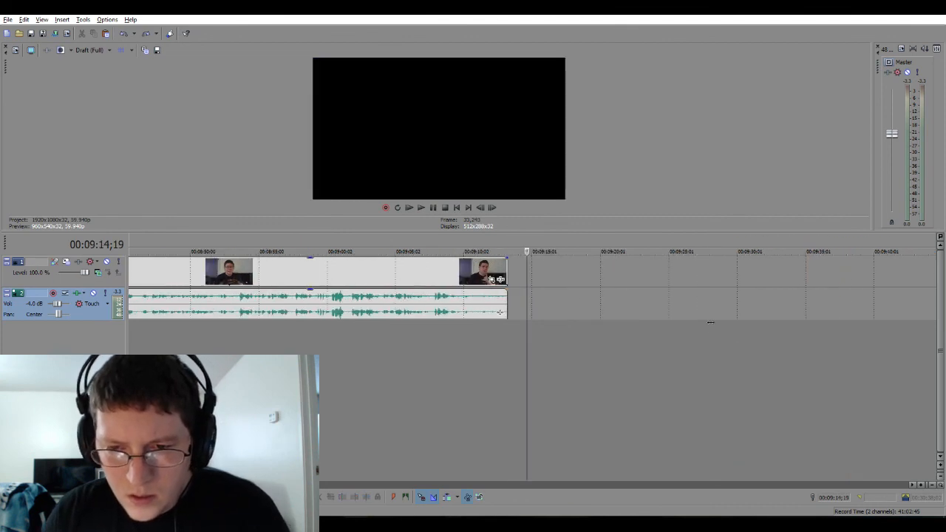
click(505, 335)
key(Right)
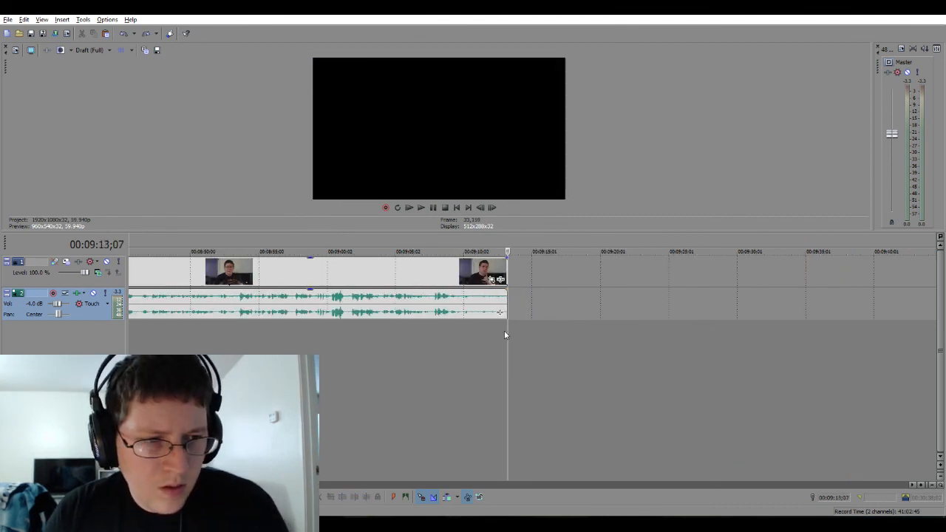
click(504, 332)
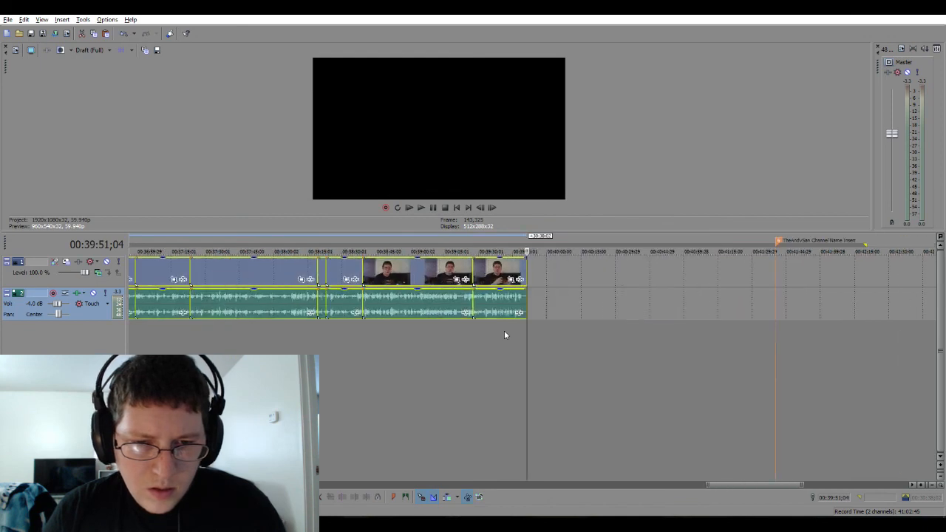
Play across the new join around 00:09:13 to check the transition between the two clips.
scroll(505, 335, down, 5)
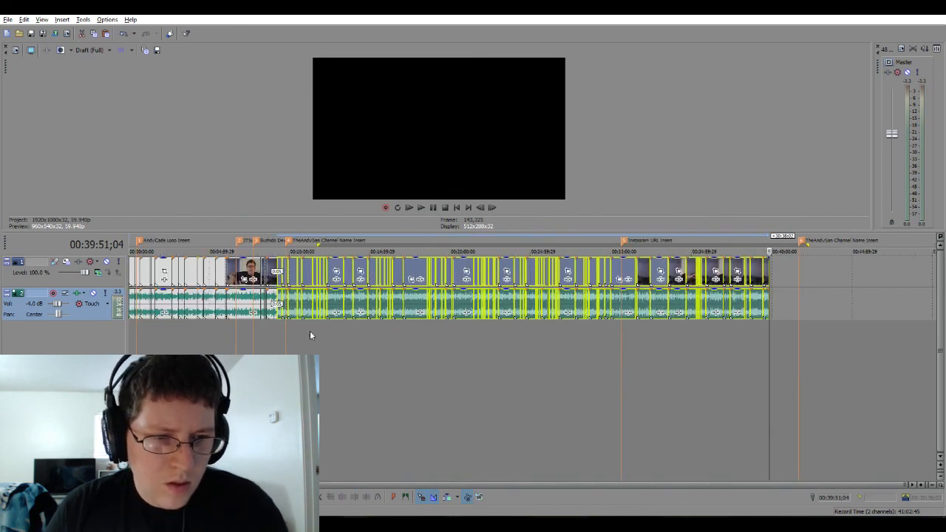
click(278, 340)
scroll(280, 343, up, 8)
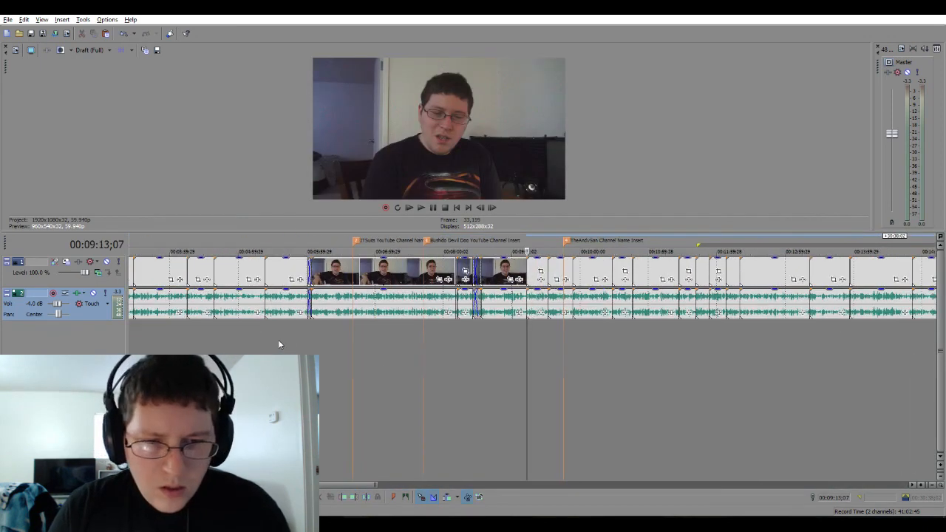
key(space)
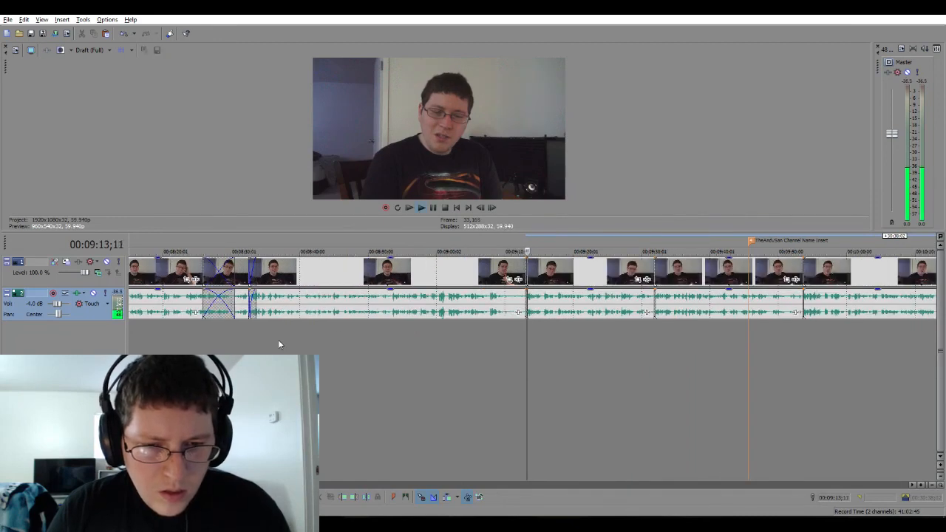
click(503, 334)
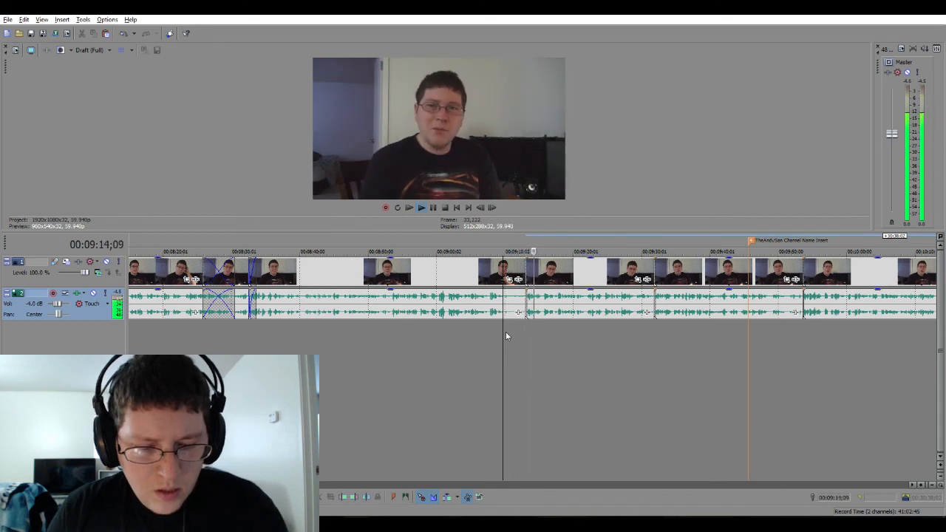
scroll(740, 365, down, 10)
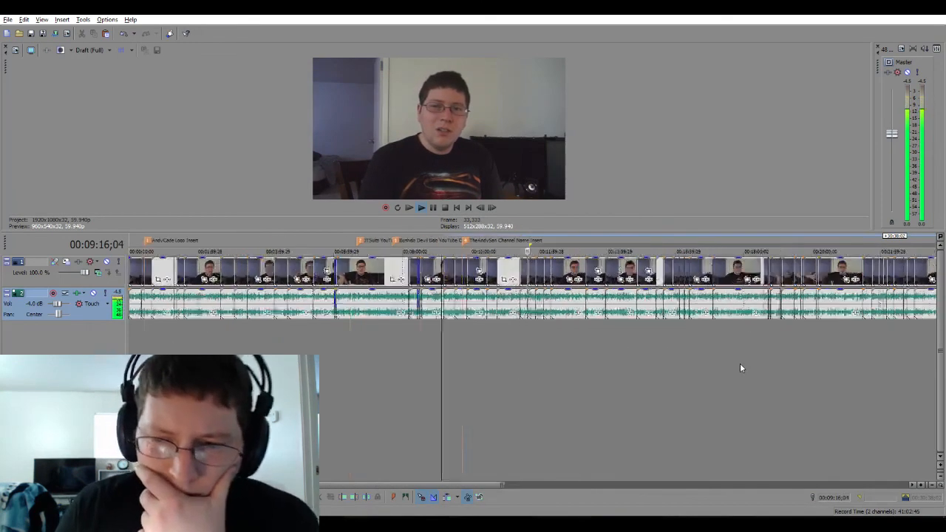
Move the last "TheAndySan Channel Name Insert" marker from the empty stretch after the footage back to the start of the final clip.
click(764, 332)
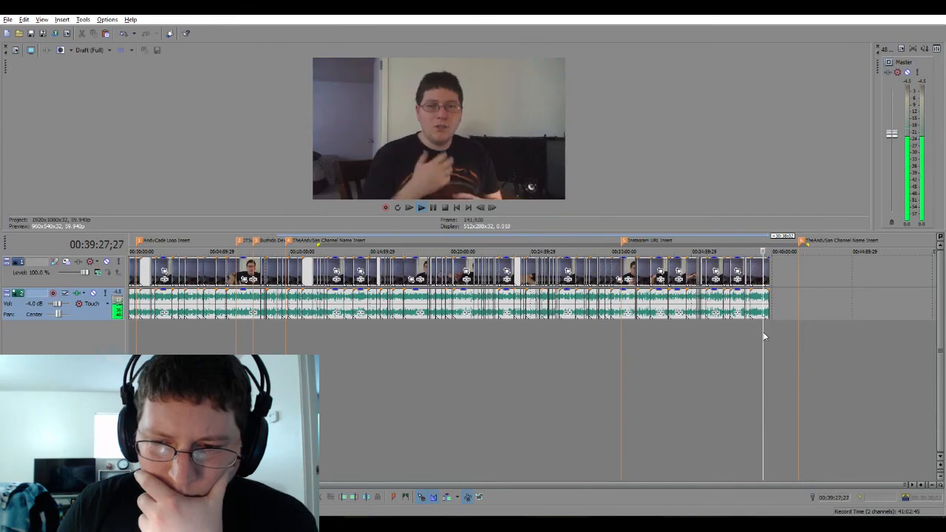
scroll(763, 333, up, 8)
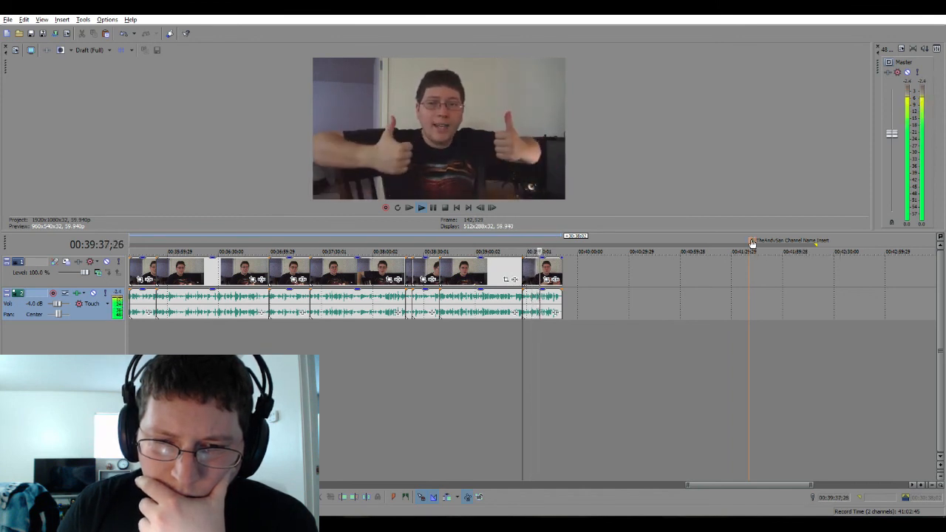
drag(752, 240, 524, 237)
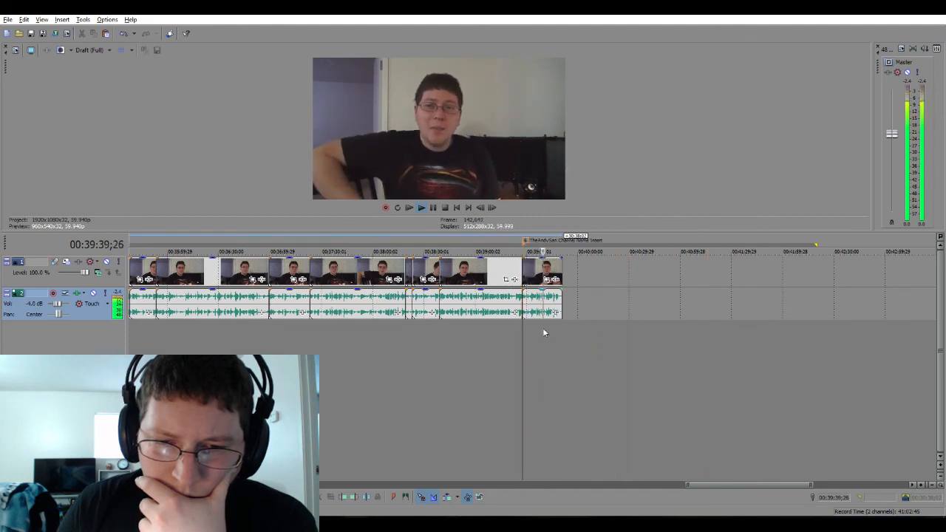
scroll(529, 362, up, 4)
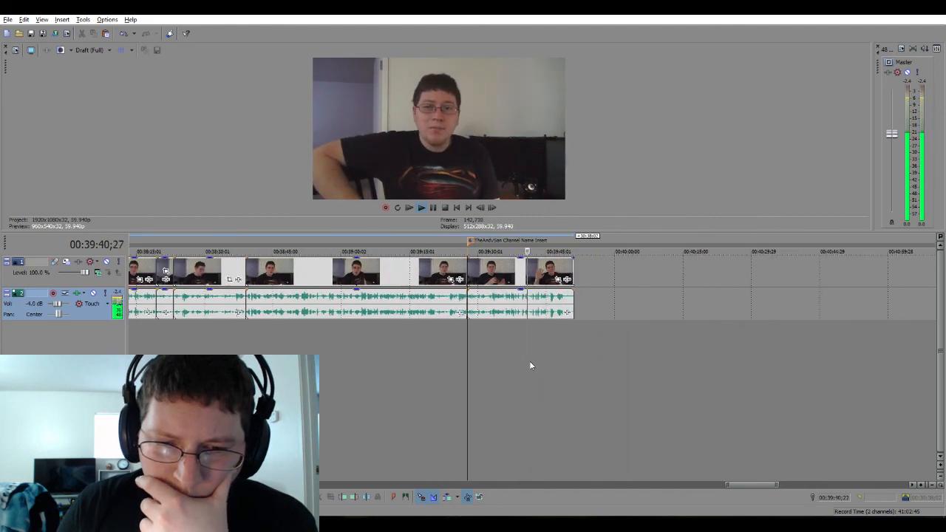
Review the speech around the final clip's join, move the "TheAndySan Channel Name Insert" marker to 00:39:28;28, and play to the end.
click(413, 349)
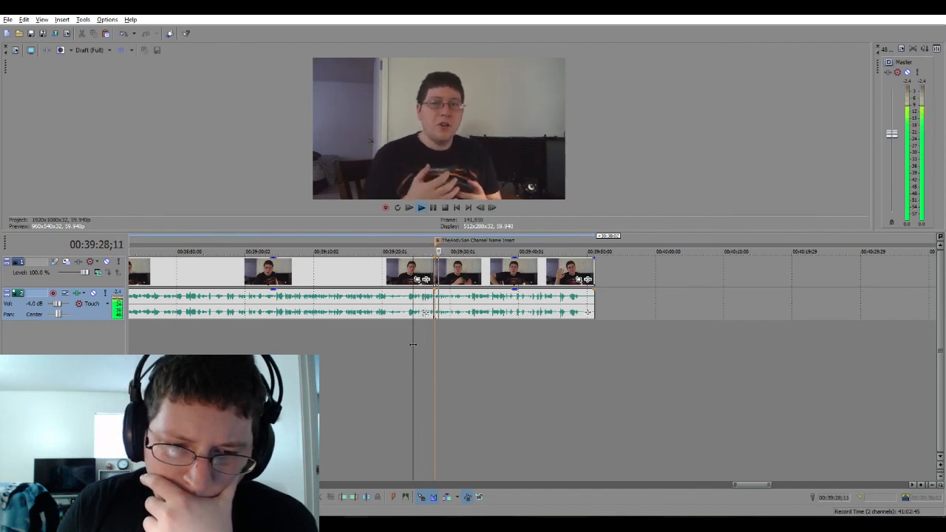
click(426, 343)
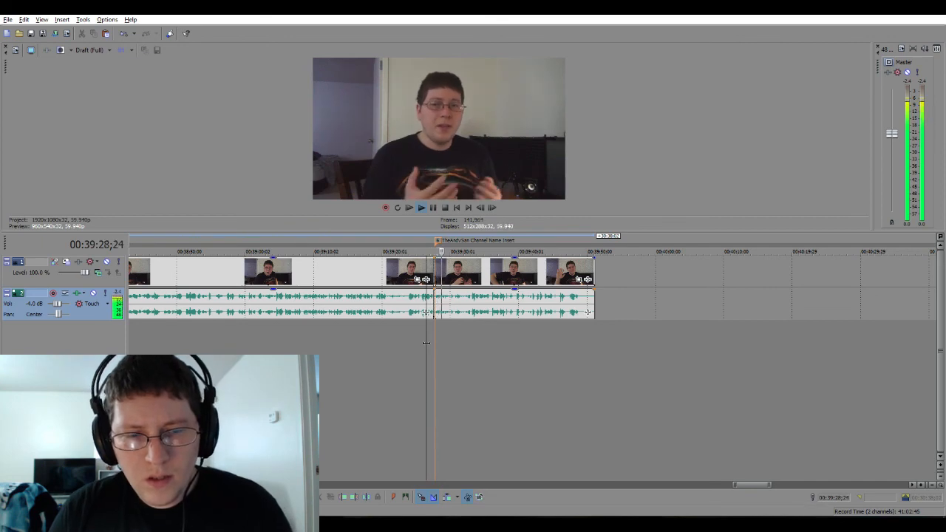
key(space)
key(space)
scroll(444, 337, up, 6)
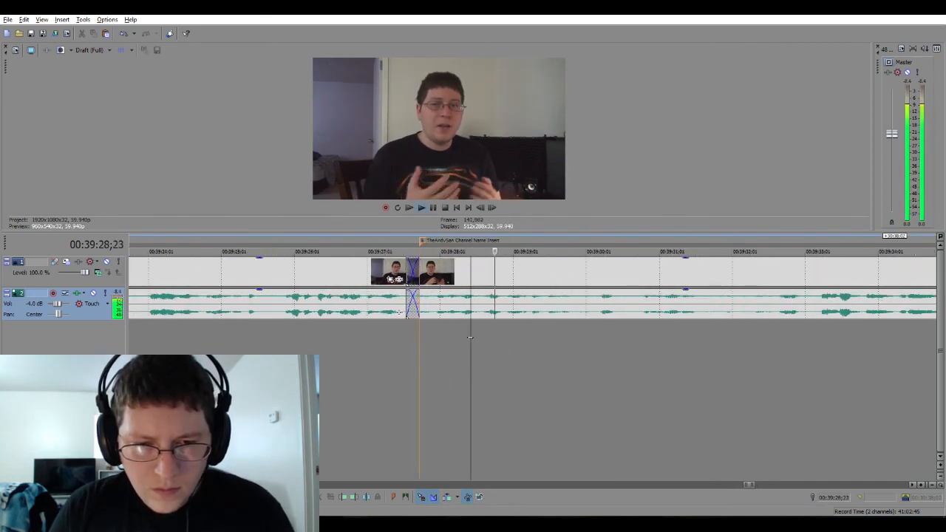
click(507, 334)
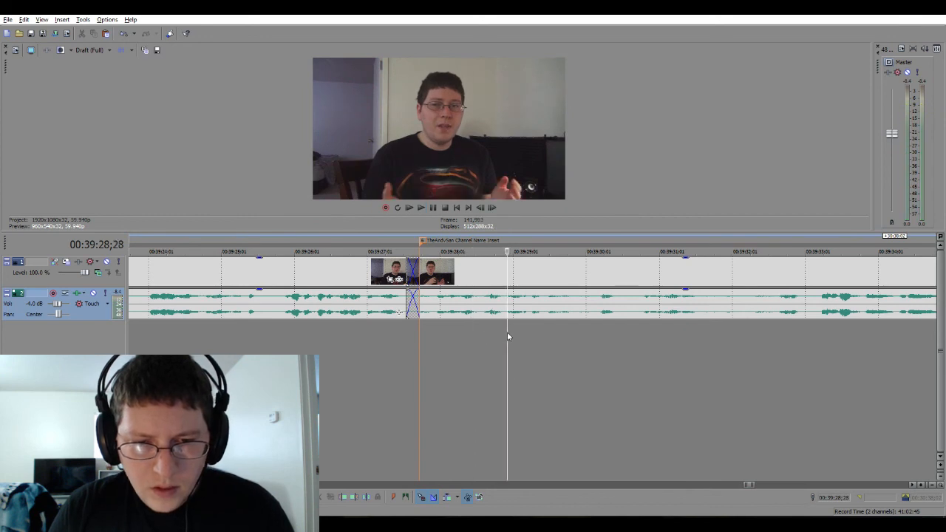
drag(423, 243, 510, 245)
key(space)
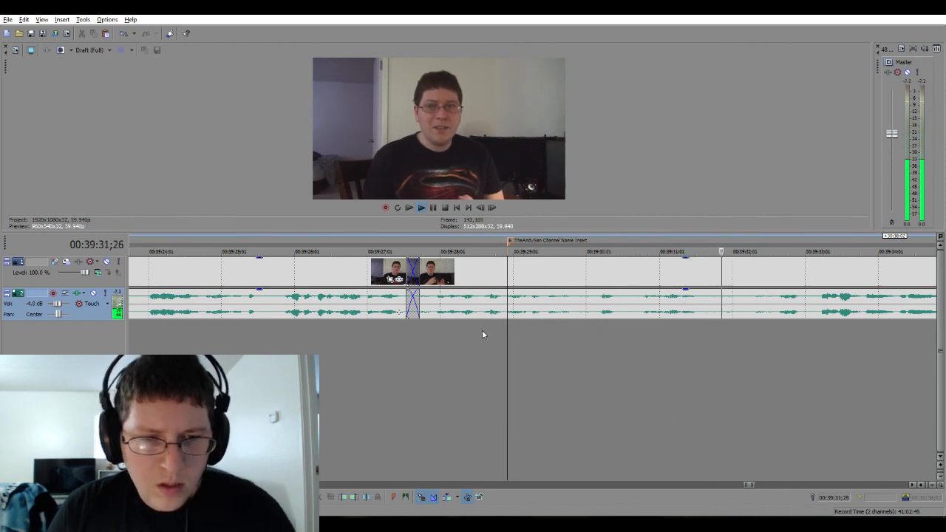
scroll(482, 331, down, 6)
scroll(482, 330, down, 3)
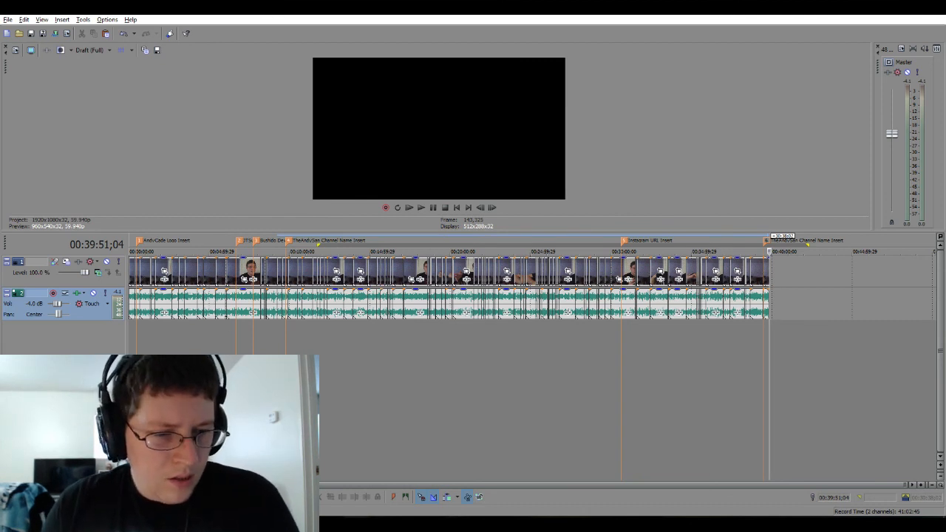
Switch to the YouTube live dashboard to check the stream, return to the video editor, and reposition the Open Broadcaster Software window.
key(alt+Tab)
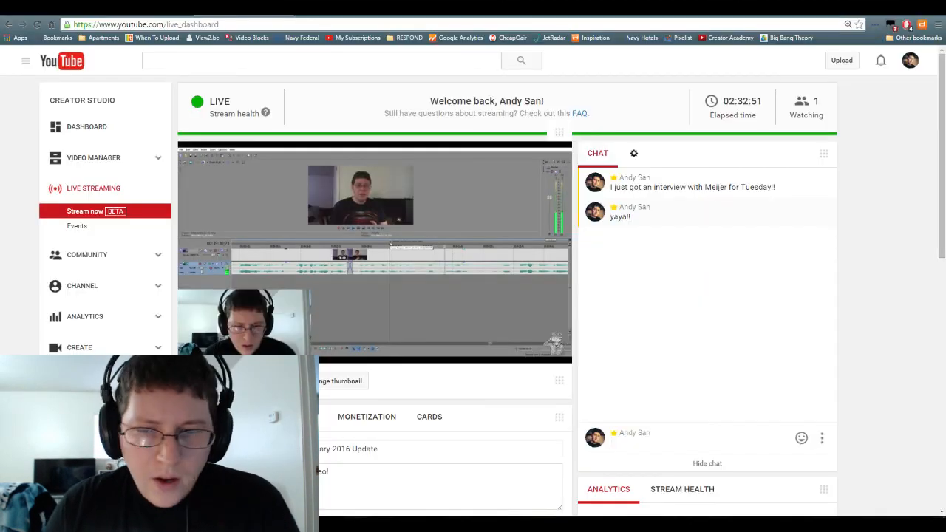
key(alt+Tab)
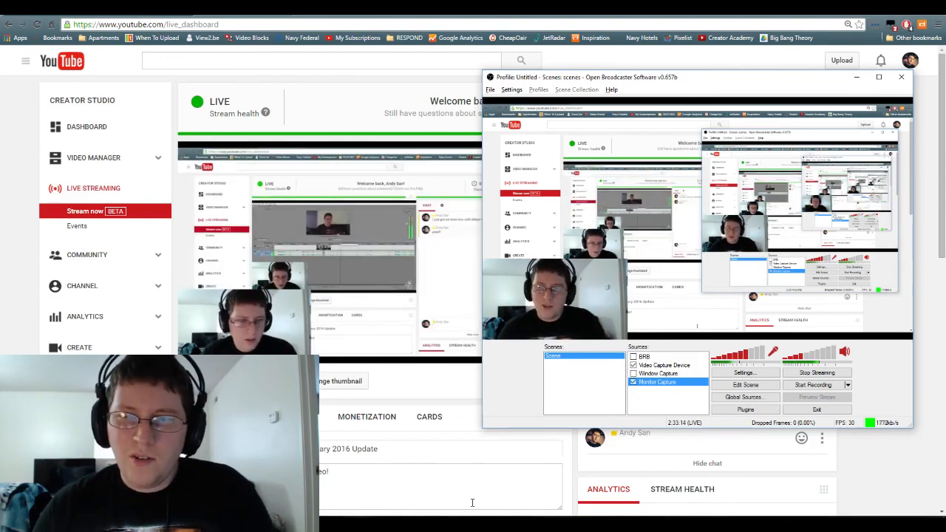
click(878, 29)
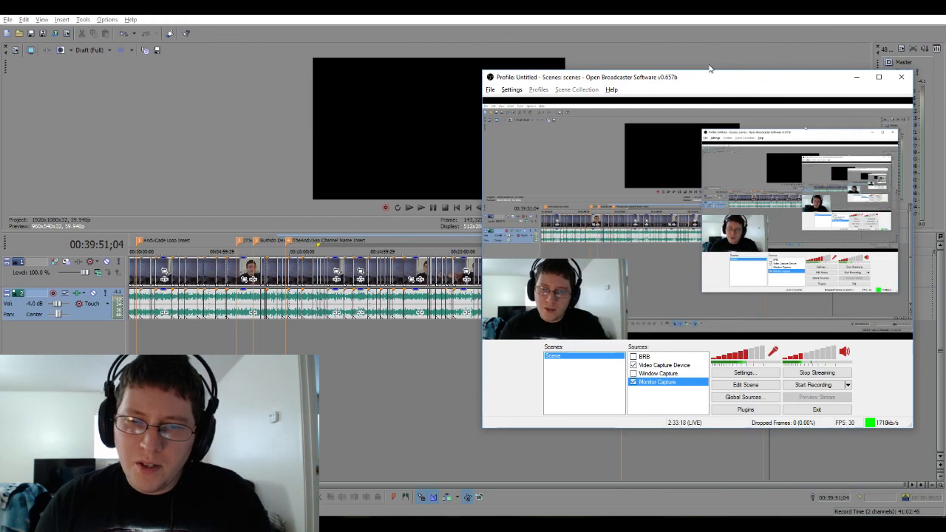
drag(710, 78, 621, 83)
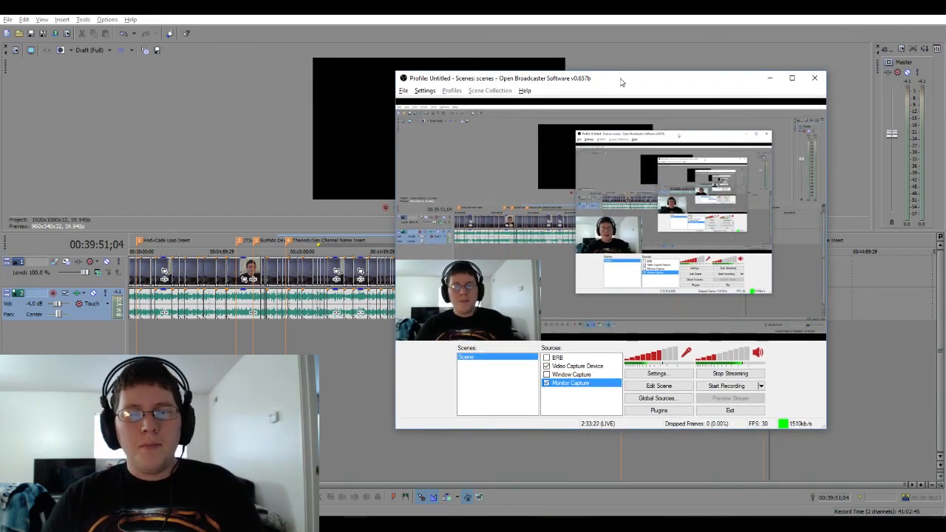